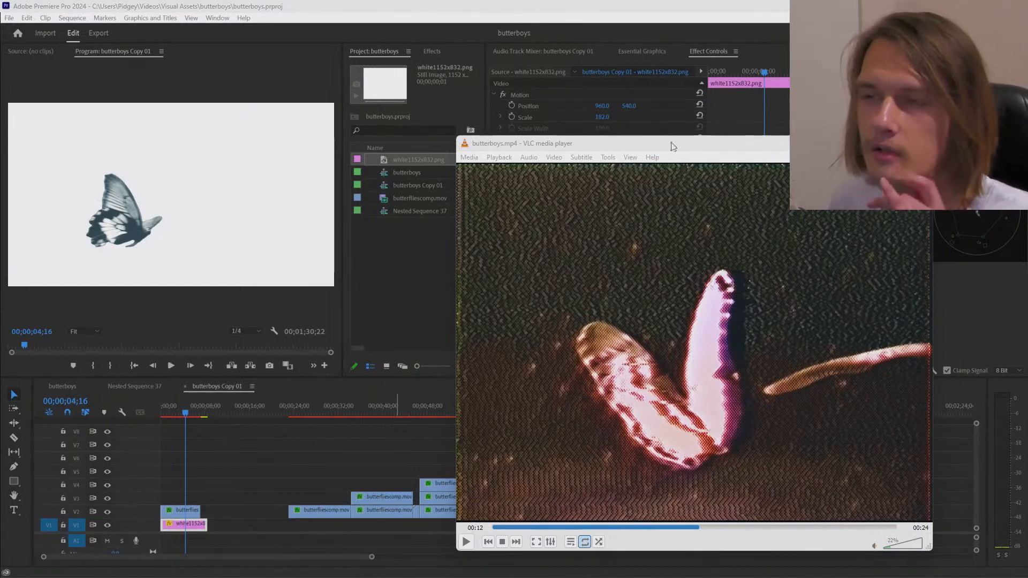
Step: Play back butterboys.mp4 from about two seconds in the media player to review the finished butterfly effect
left_click_drag(694, 148, 676, 121)
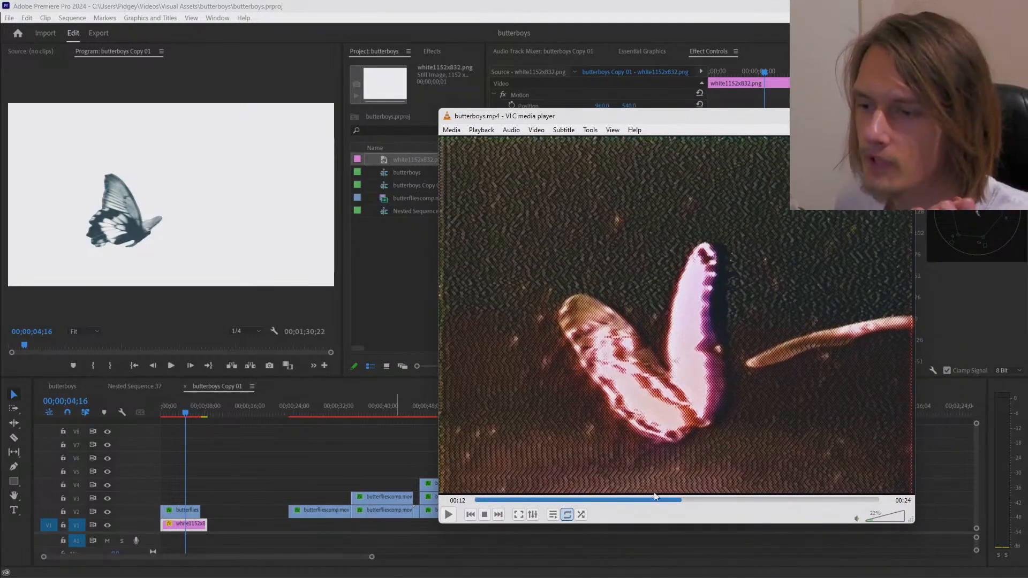
left_click_drag(657, 501, 510, 501)
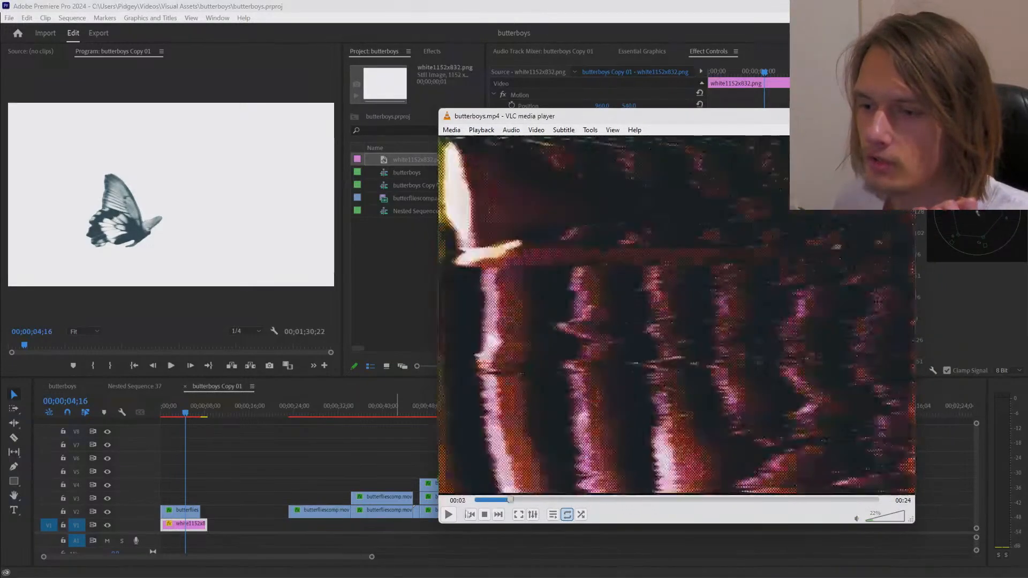
left_click(449, 514)
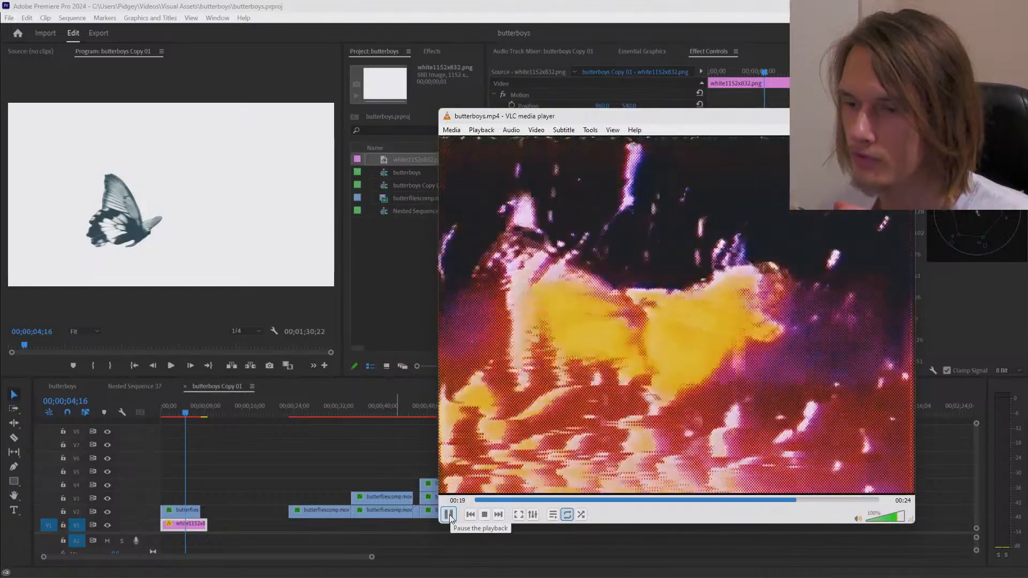
left_click(448, 515)
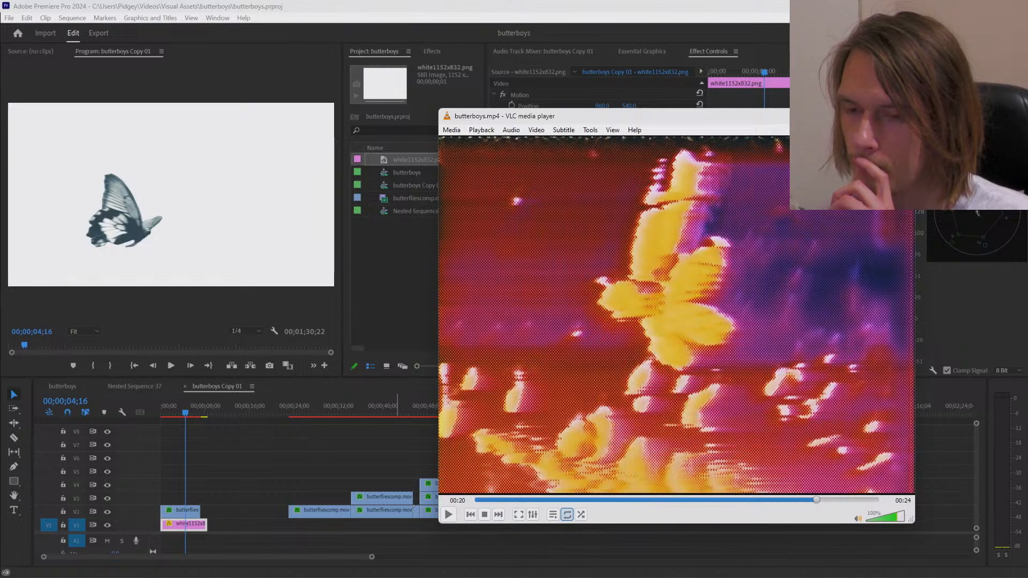
Step: Preview the opening butterfly clip and the clips up to about 33 seconds in the sequence, and enlarge the program monitor
left_click_drag(179, 411, 169, 415)
key("space")
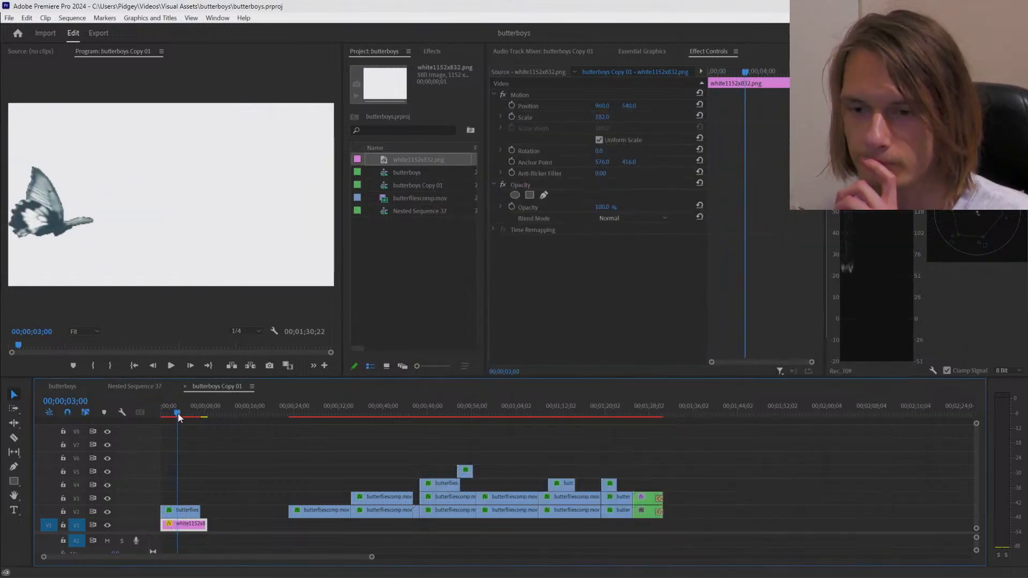
left_click_drag(286, 412, 344, 412)
left_click_drag(342, 336, 395, 345)
left_click_drag(324, 378, 320, 415)
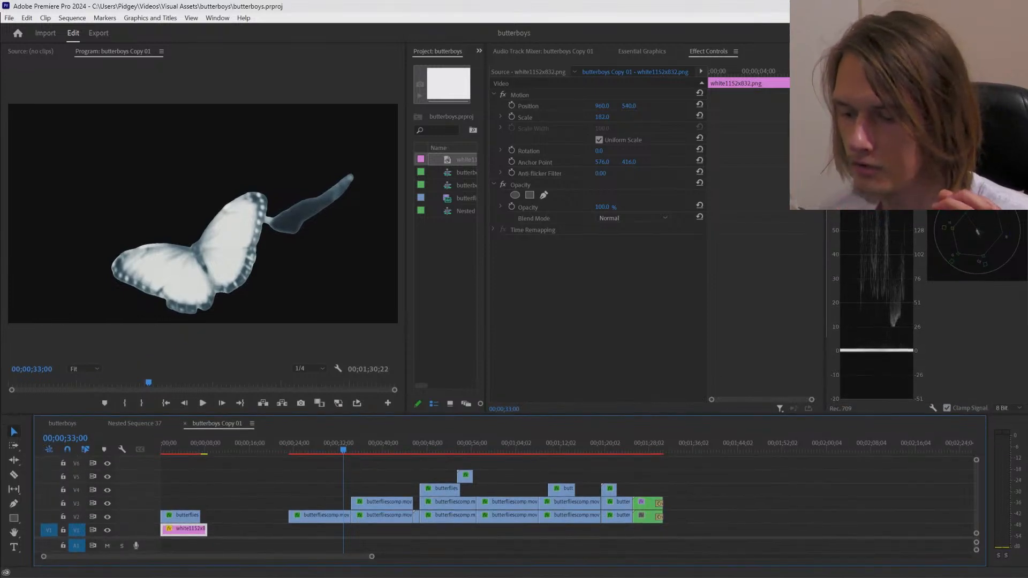
Step: Switch to VLC and skim through the original butterfly footage in butterflies.mp4
key("alt+Tab")
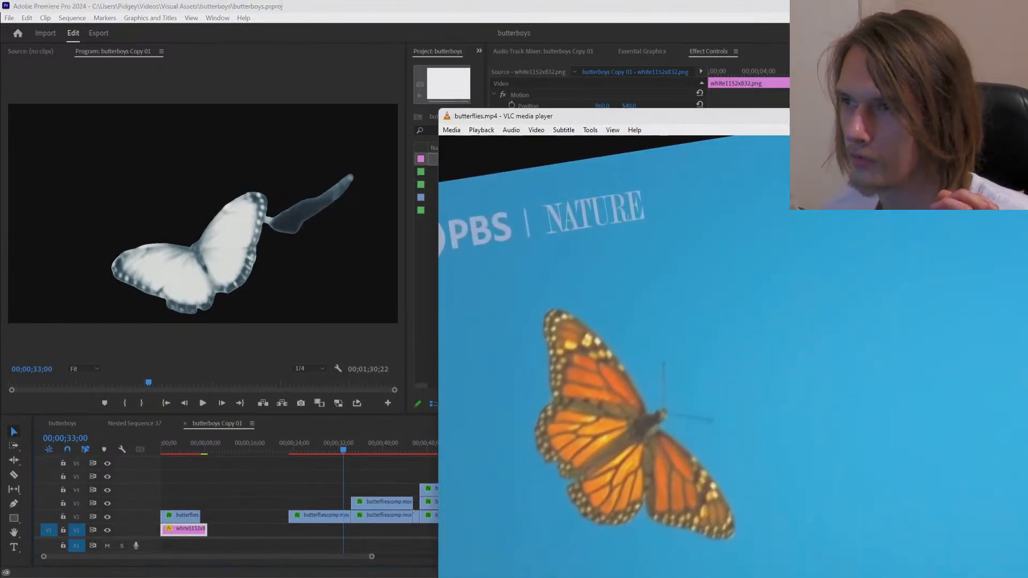
left_click_drag(861, 116, 525, 60)
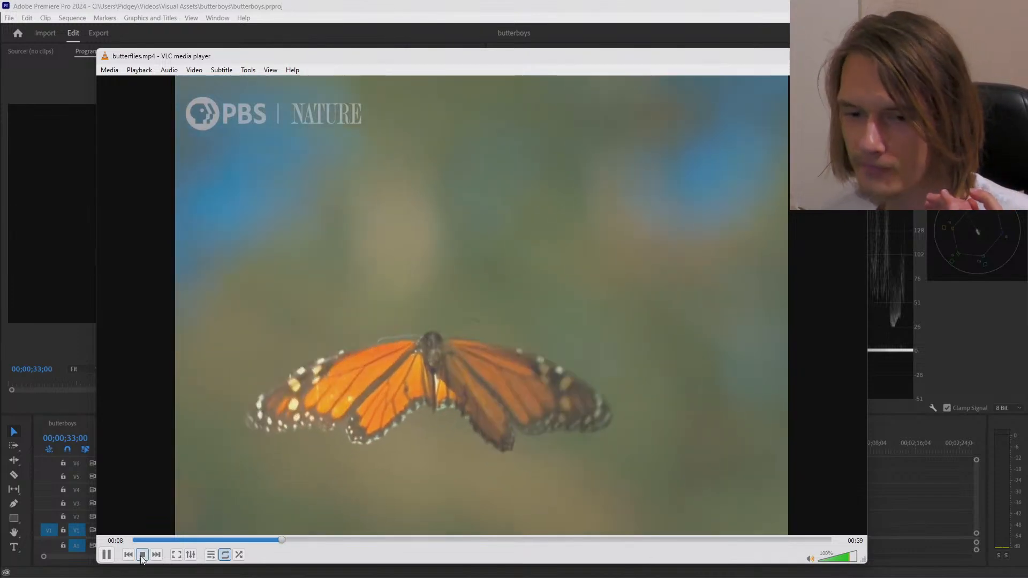
left_click(404, 540)
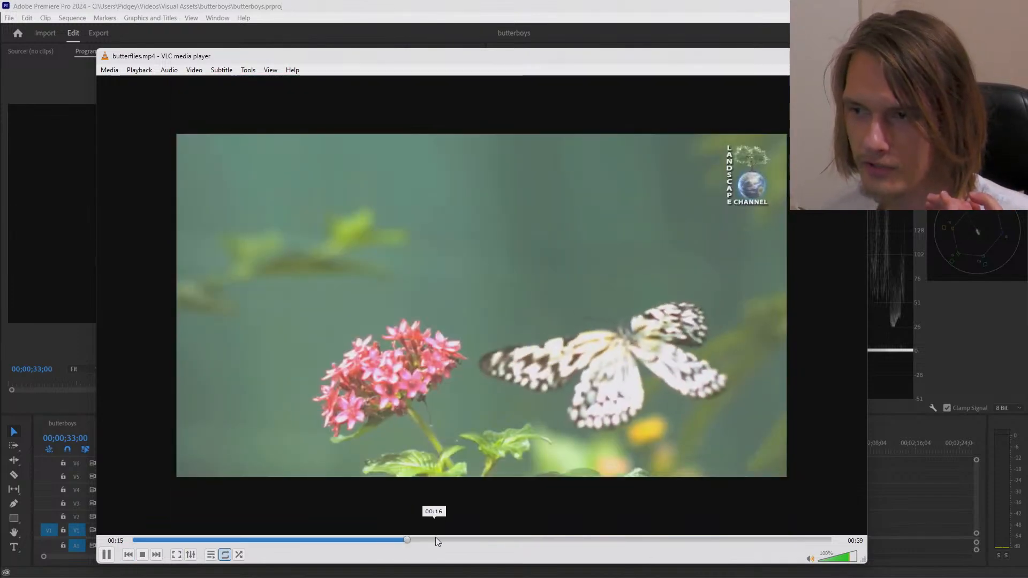
left_click_drag(480, 540, 709, 539)
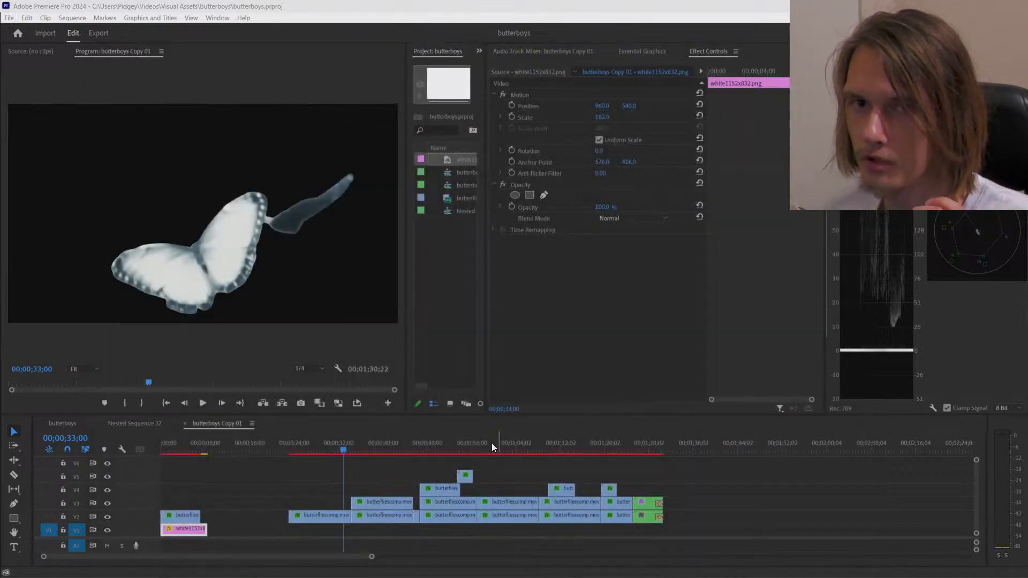
Step: Review the keyed butterfly clips along the sequence, including the motion, Luma Key and Lumetri Color settings of the V3 clip around one minute
left_click_drag(343, 449, 503, 457)
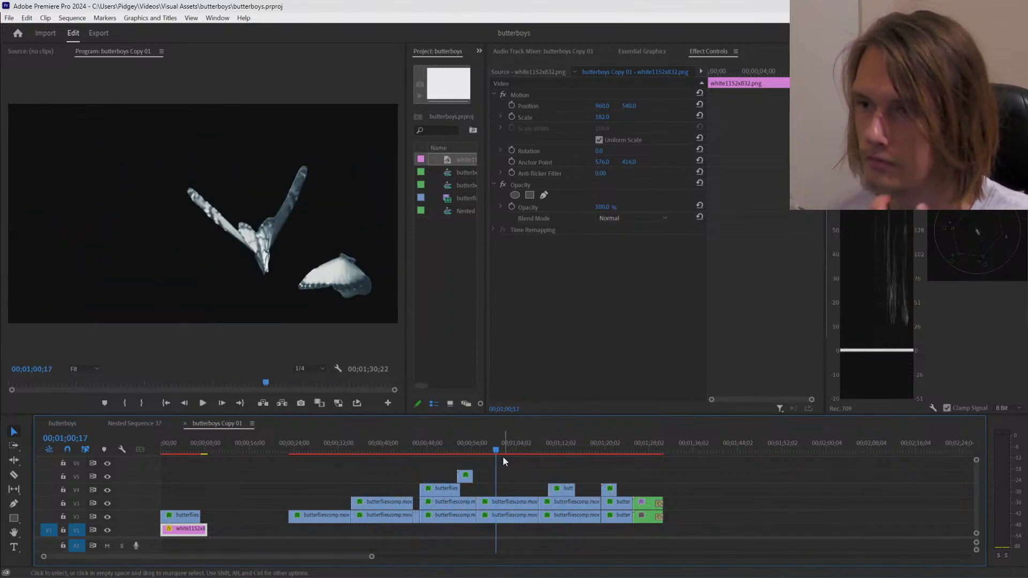
left_click(518, 506)
left_click_drag(425, 442, 186, 496)
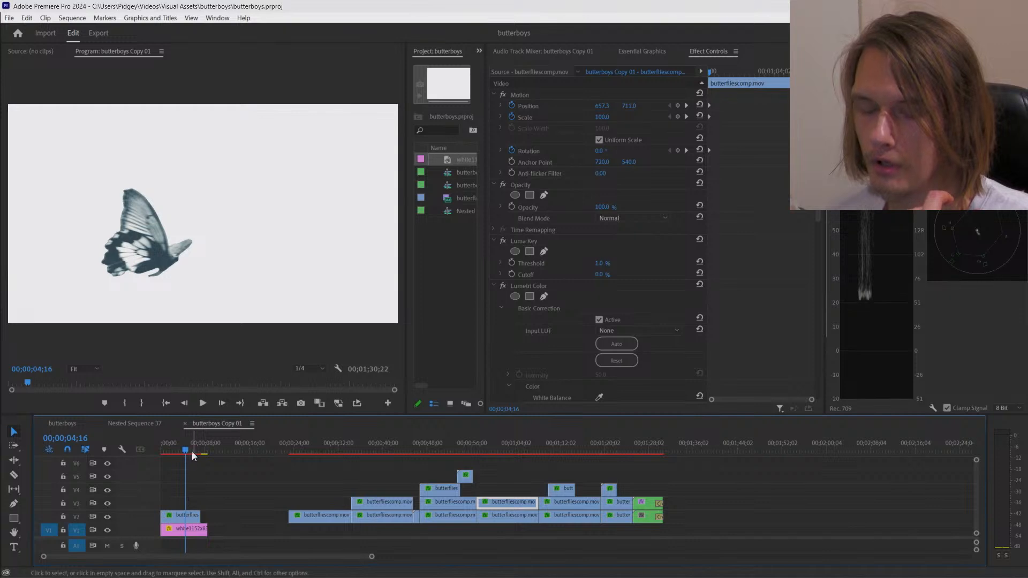
left_click_drag(194, 456, 319, 464)
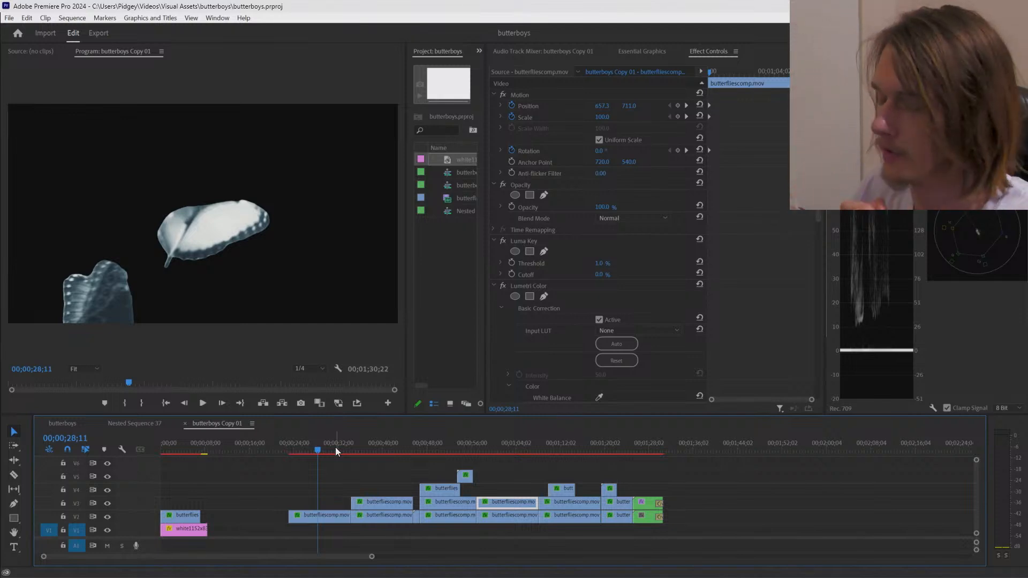
left_click(166, 452)
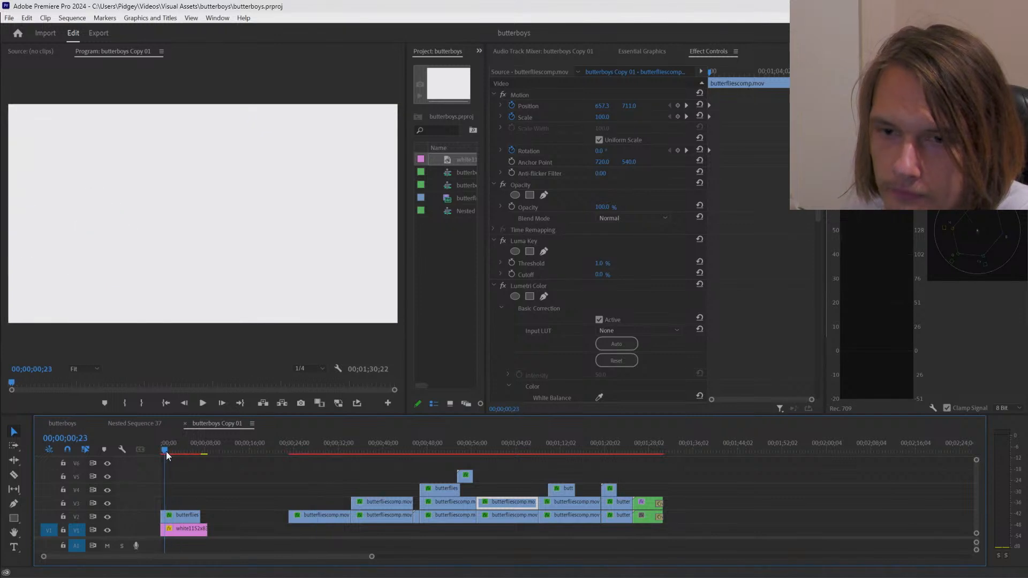
Step: Move the V2 butterfly clip at about 23 seconds to the start of V3, and shift the opening V2 clip to about 13 seconds
left_click_drag(167, 456, 314, 452)
left_click_drag(321, 515, 193, 503)
left_click_drag(161, 452, 192, 452)
left_click_drag(182, 515, 256, 515)
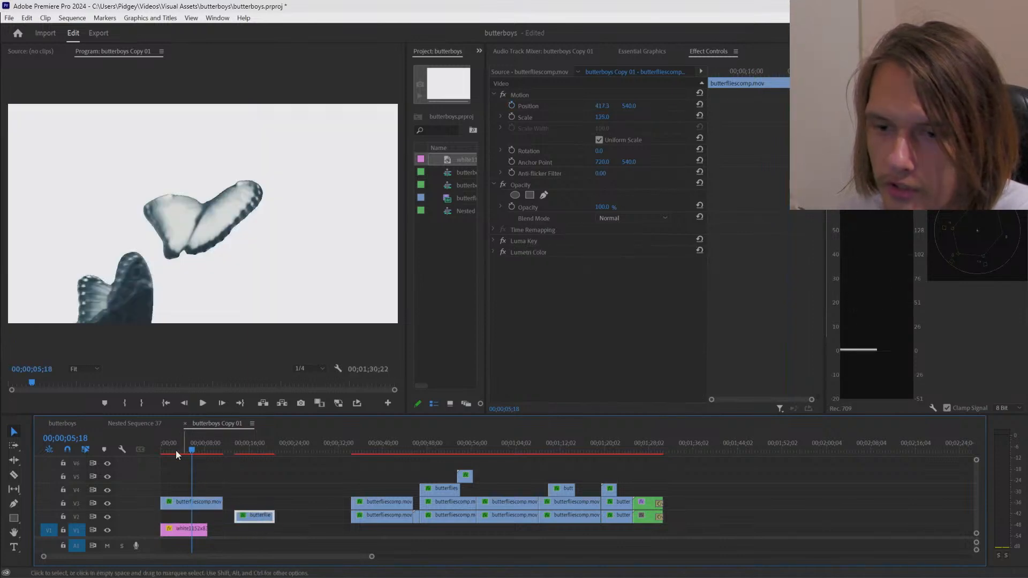
Step: Extend white1152x832.png on V1 to the end of the opening butterfly clip and check the clip against the white background
left_click_drag(176, 450, 195, 458)
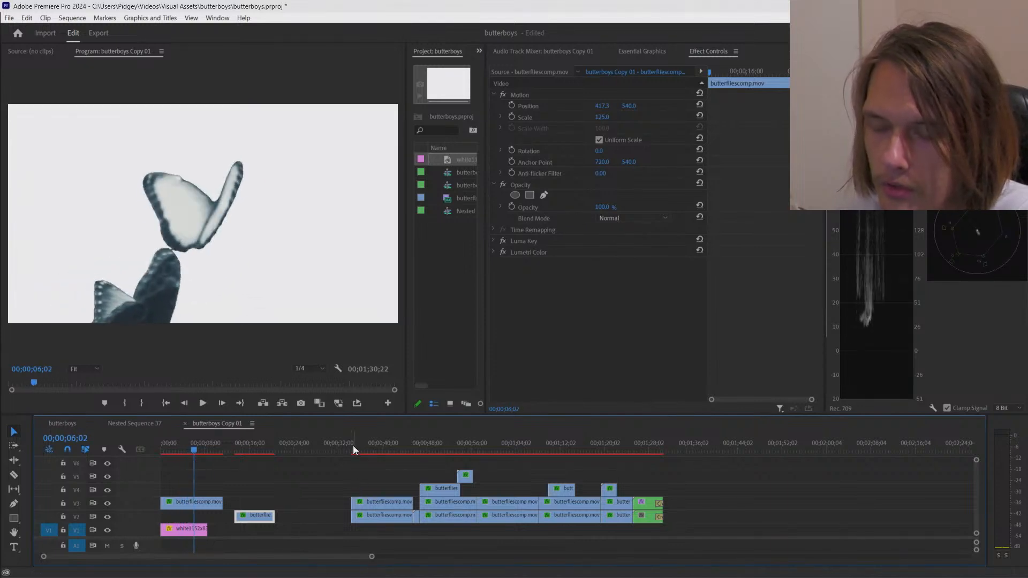
left_click_drag(180, 452, 220, 452)
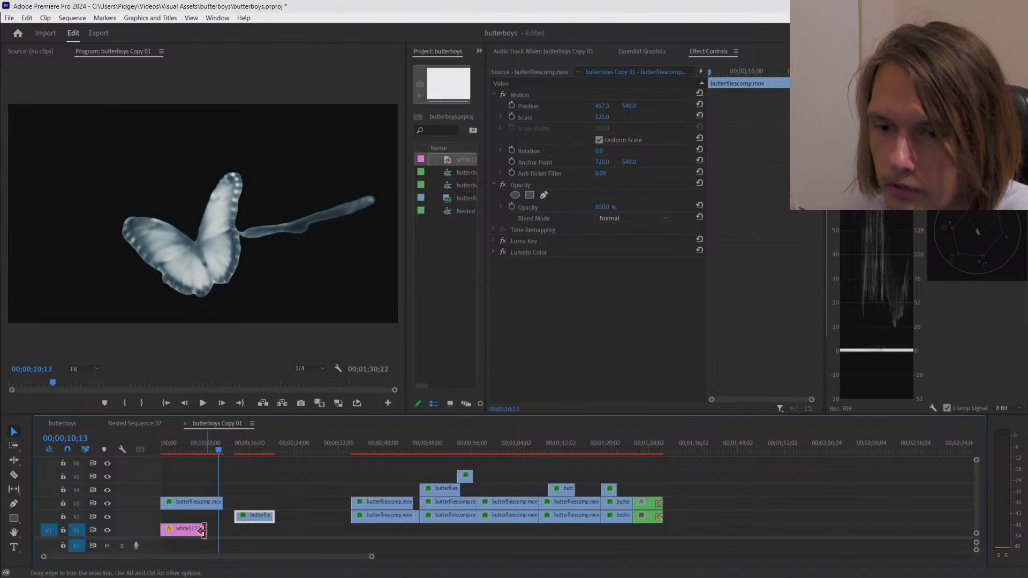
left_click_drag(206, 529, 219, 532)
mouse_move(205, 445)
left_mouse_down()
mouse_move(160, 454)
mouse_move(214, 456)
left_mouse_up()
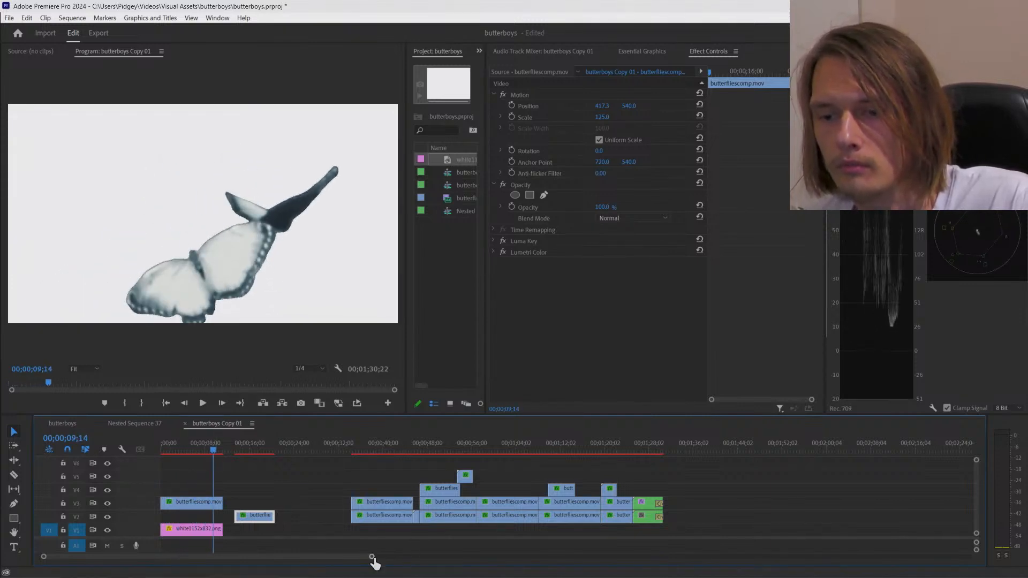
Step: Move the V3 butterfly clip at about 34 seconds to the sequence start on V4, and hide track V3
left_click_drag(373, 556, 238, 556)
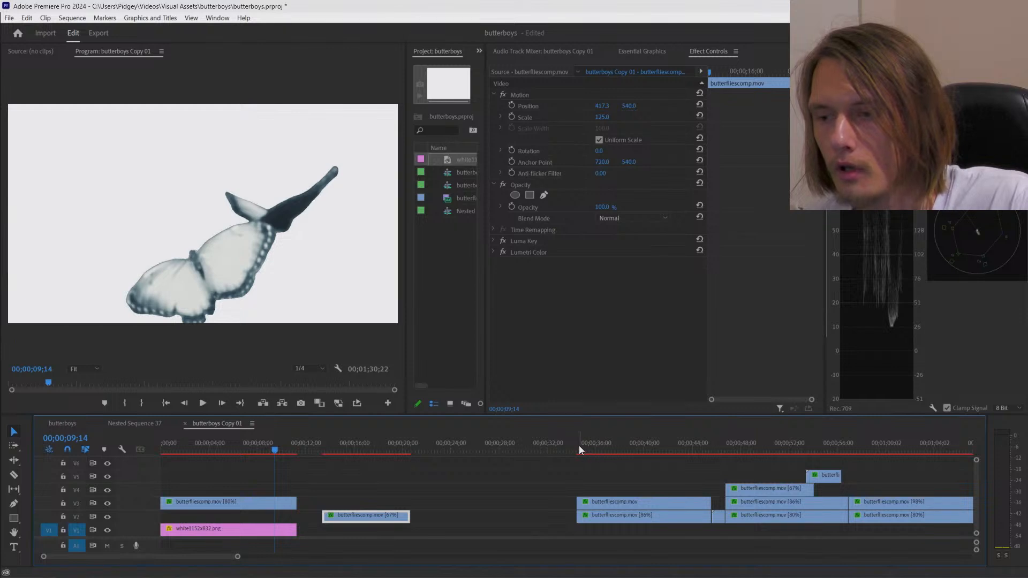
left_click_drag(586, 449, 682, 465)
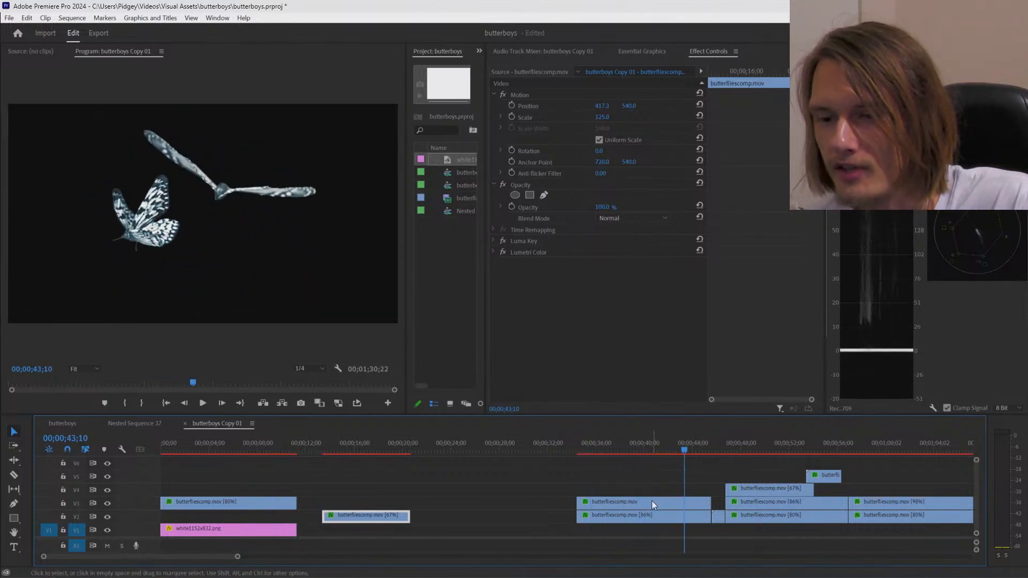
left_click_drag(651, 500, 226, 490)
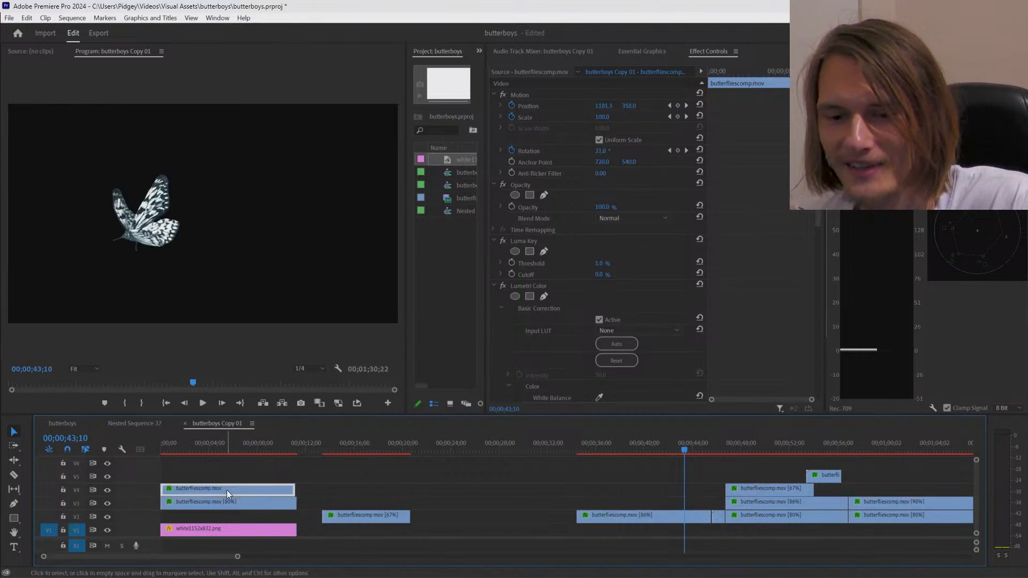
left_click(107, 503)
Step: Trim the V4 butterfly clip and the white image to end at 00;00;11;04, and move the opening V3 clip to about 13 seconds
left_click_drag(207, 451, 321, 488)
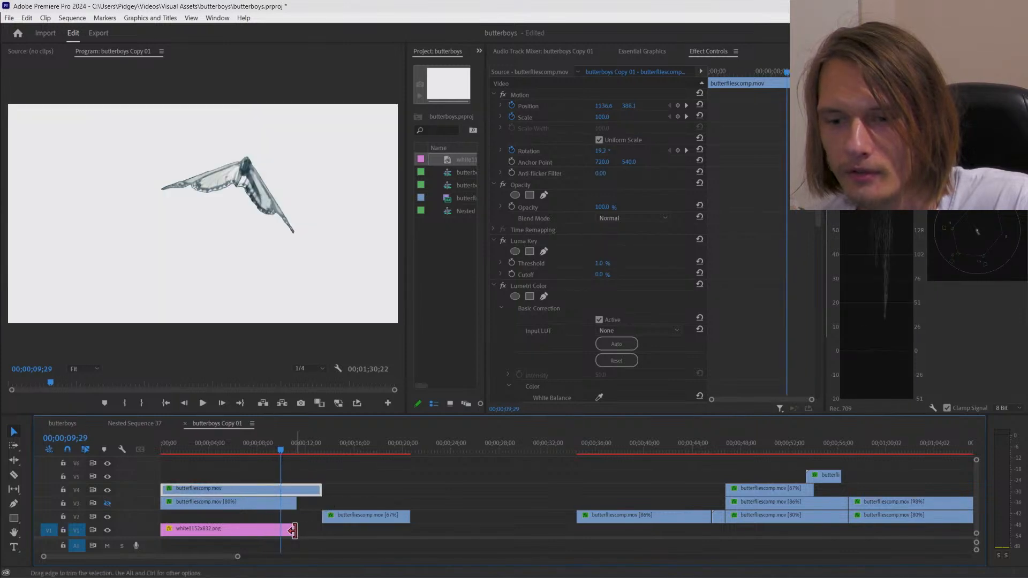
left_click_drag(296, 528, 317, 530)
left_click(284, 449)
mouse_move(284, 450)
left_mouse_down()
mouse_move(304, 454)
mouse_move(296, 455)
left_mouse_up()
key("Right")
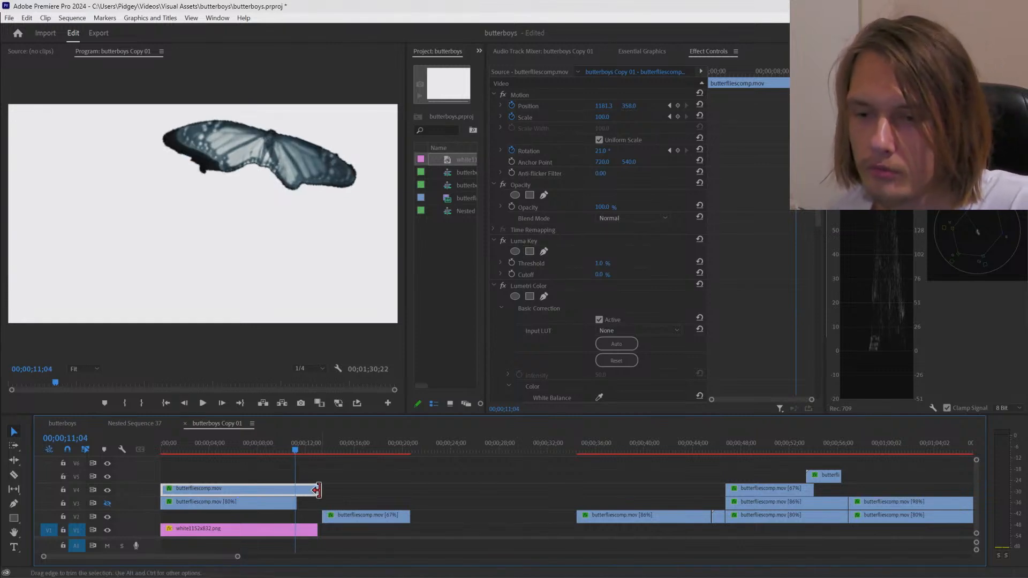
left_click_drag(304, 493, 294, 540)
left_click_drag(237, 557, 175, 556)
left_click_drag(216, 503, 656, 503)
Step: Mark the out point at the end of the opening V4 clip and play the marked section in a loop
left_click_drag(544, 450, 521, 441)
left_click(143, 403)
left_click(358, 403)
left_click(207, 402)
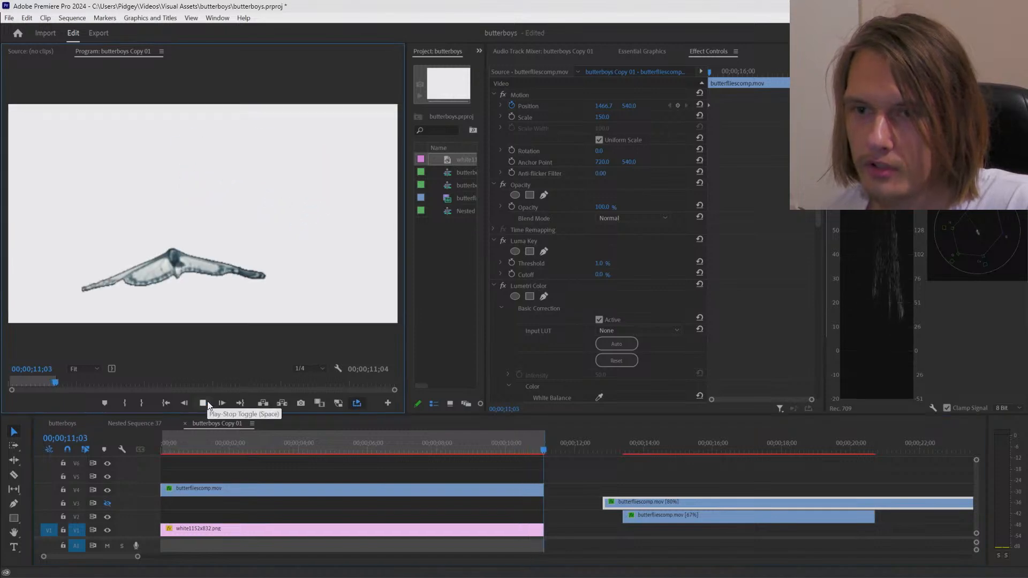
left_click_drag(138, 556, 172, 557)
left_click(239, 278)
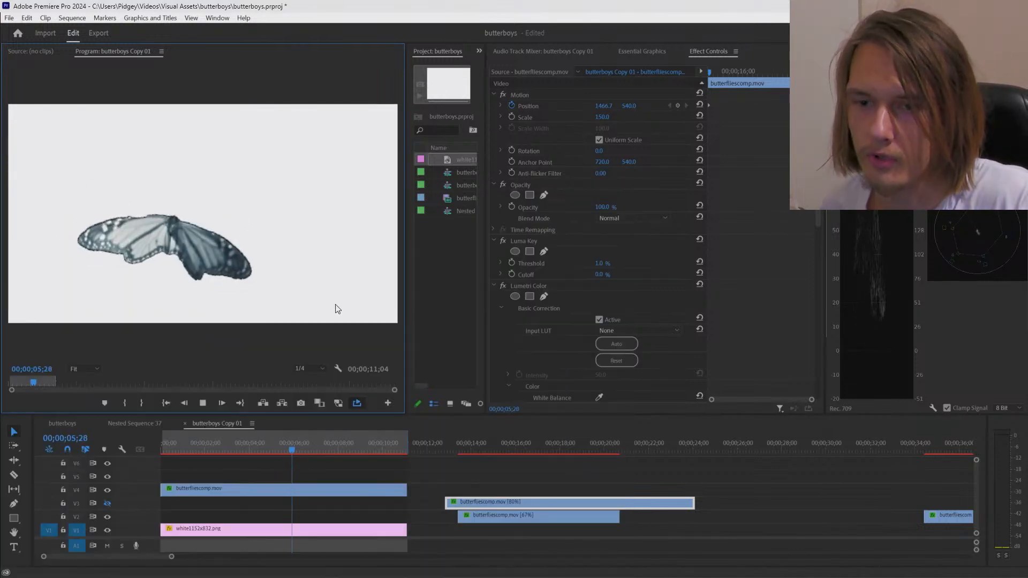
Step: Change the program monitor's time display to frames and scrub back to frame 245
left_click(348, 451)
left_click_drag(348, 451, 400, 443)
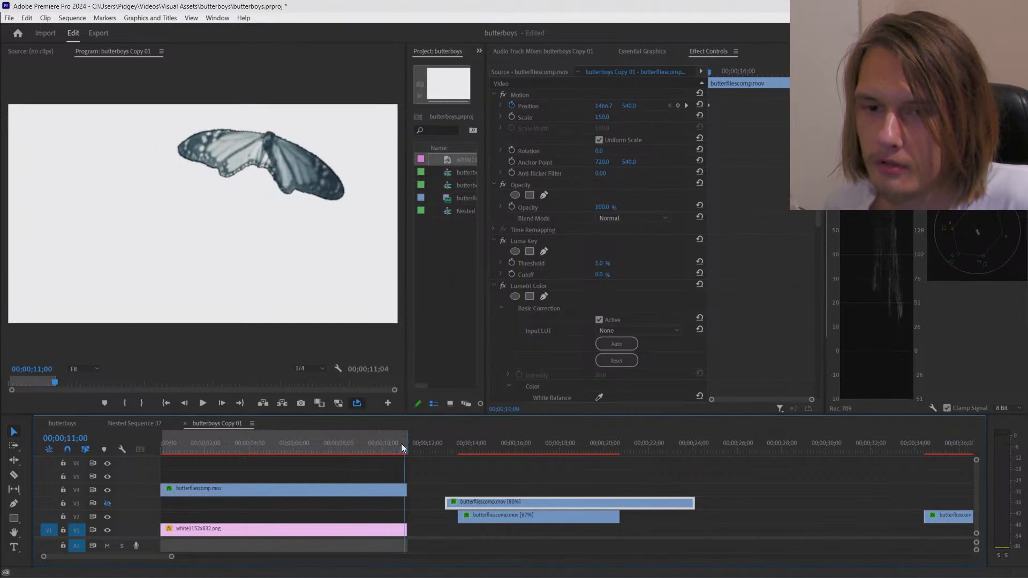
right_click(44, 370)
left_click(69, 423)
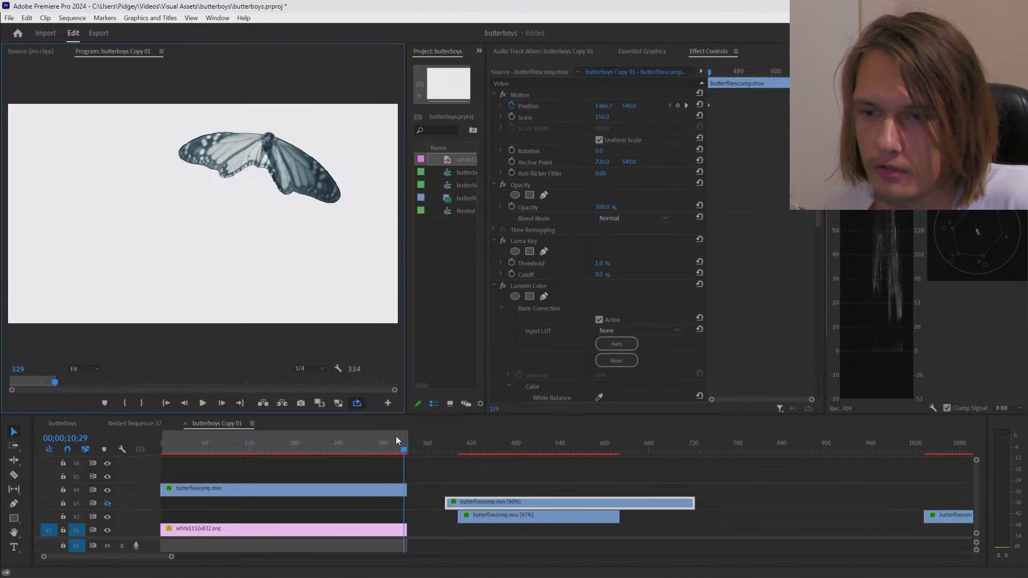
left_click_drag(404, 452, 341, 434)
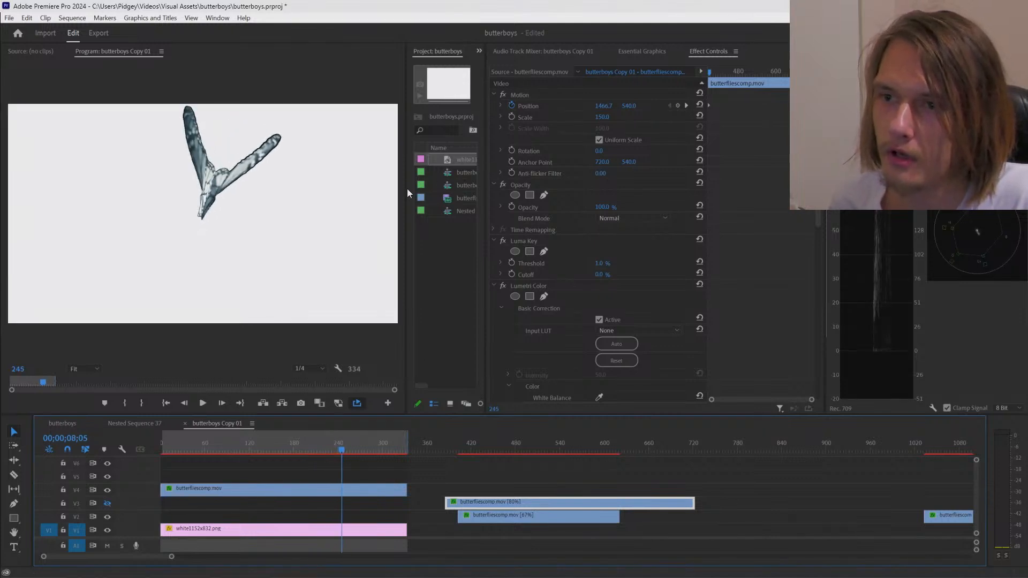
Step: Widen the project list and duplicate the butterboys Copy 01 sequence
left_click_drag(407, 193, 356, 195)
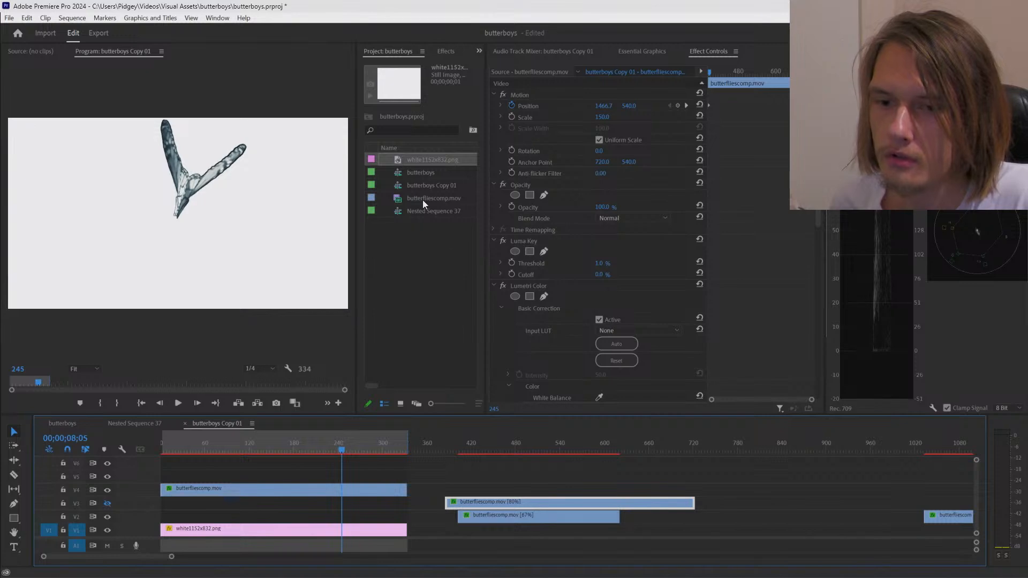
right_click(415, 185)
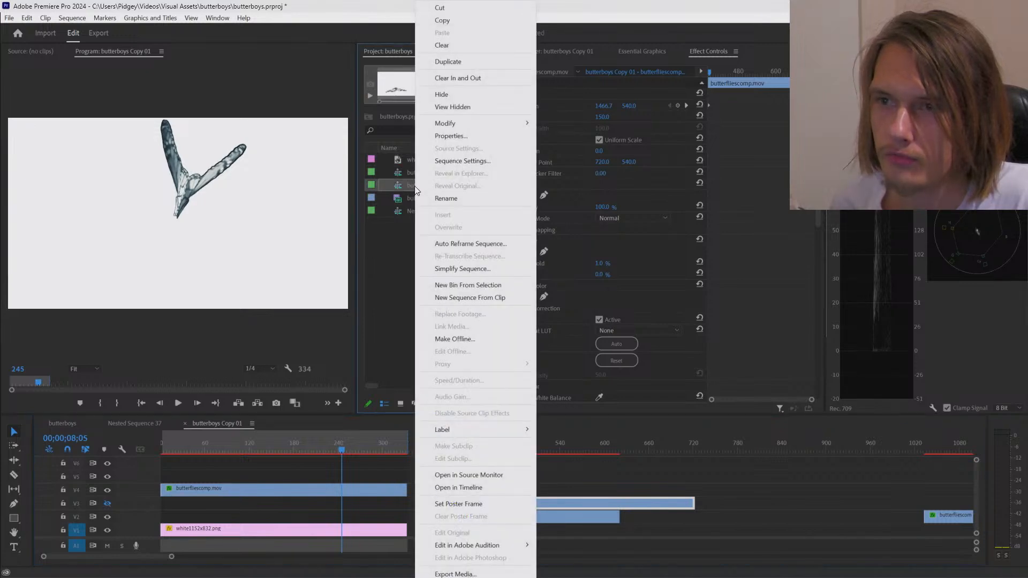
left_click(461, 65)
Step: Set the duplicated sequence's timebase to 12.00 frames/second in its sequence settings
right_click(435, 197)
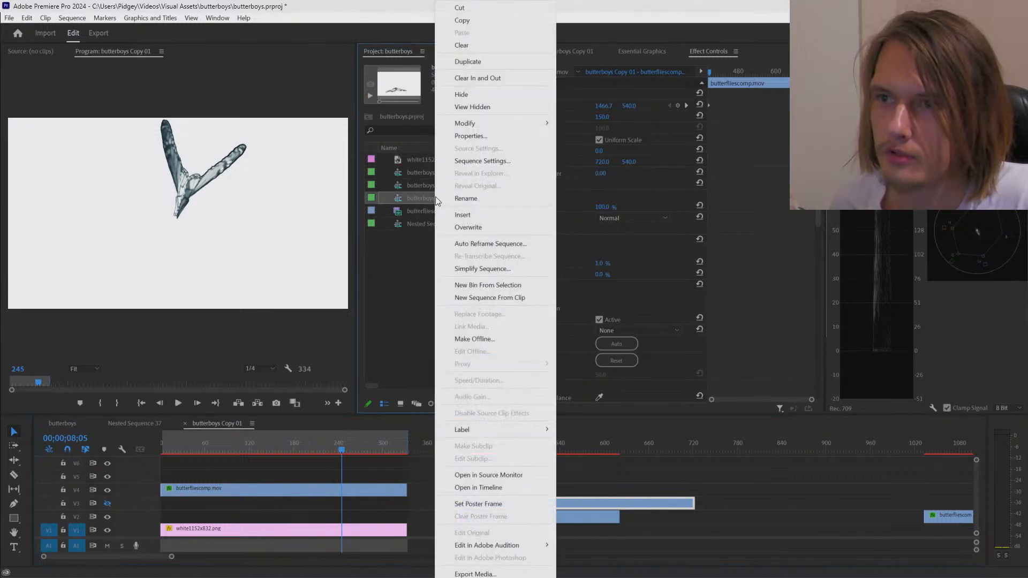
left_click(483, 159)
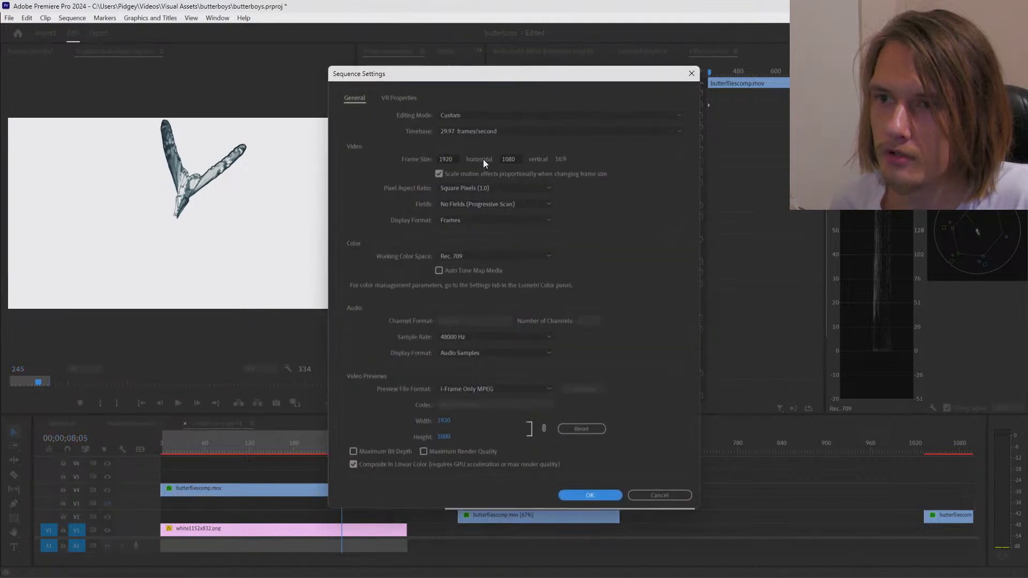
left_click(470, 129)
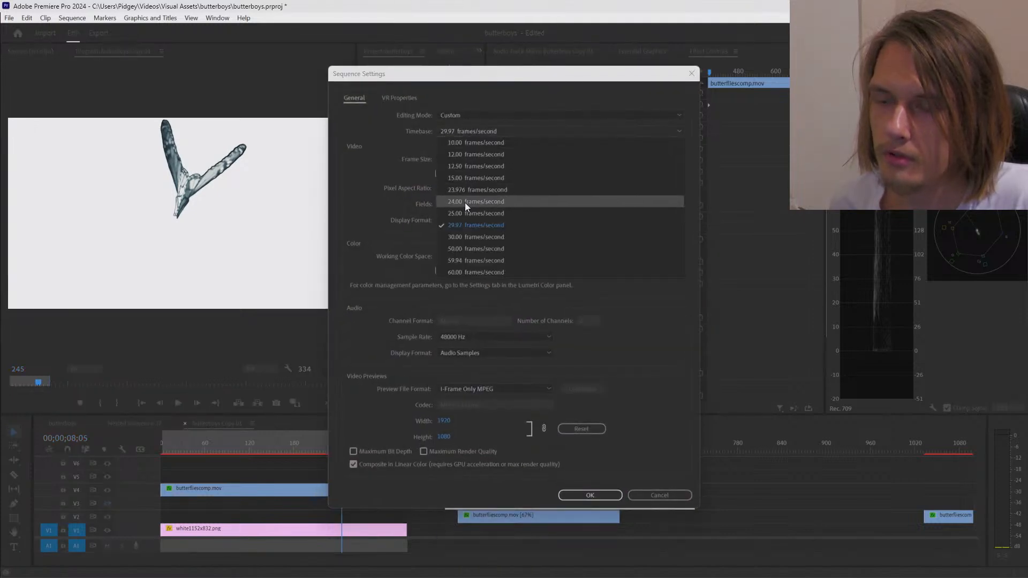
left_click(464, 155)
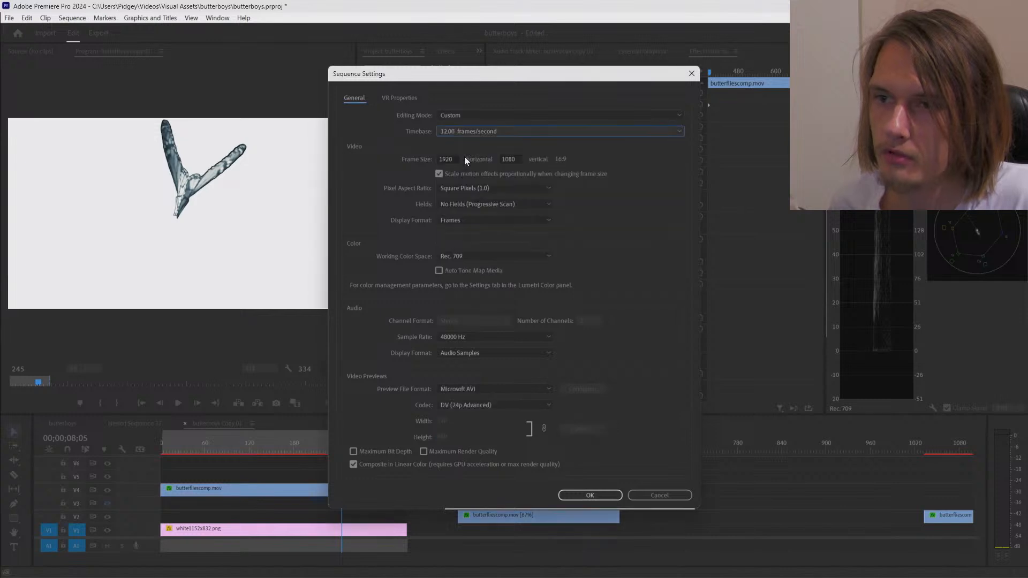
left_click(574, 498)
left_click(569, 308)
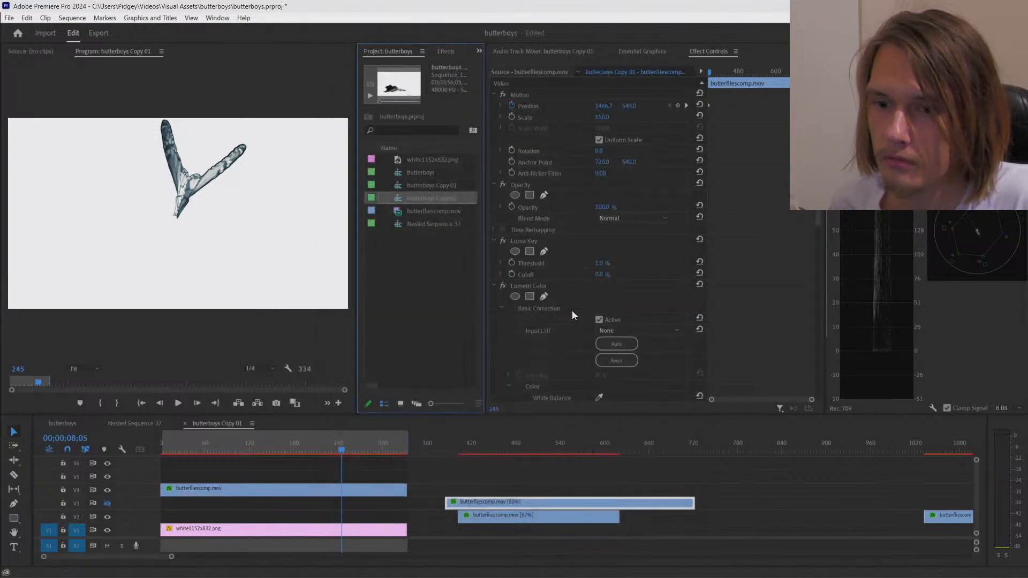
Step: Play the opening of the butterboys Copy 01 sequence from its first frame
left_click_drag(196, 447, 157, 449)
key("space")
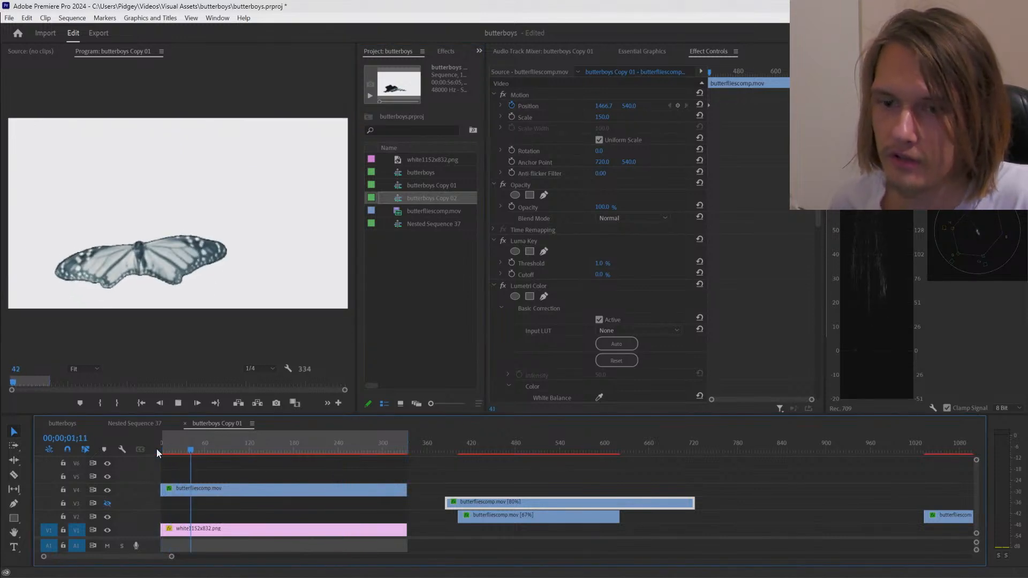
key("space")
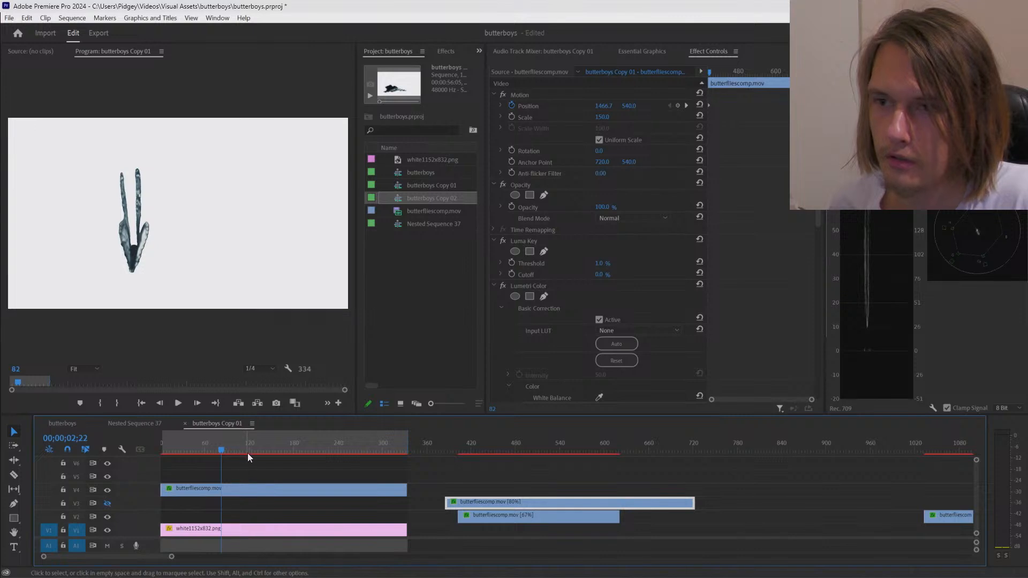
Step: Open the butterboys Copy 02 sequence from the project list and play it
left_click(461, 199)
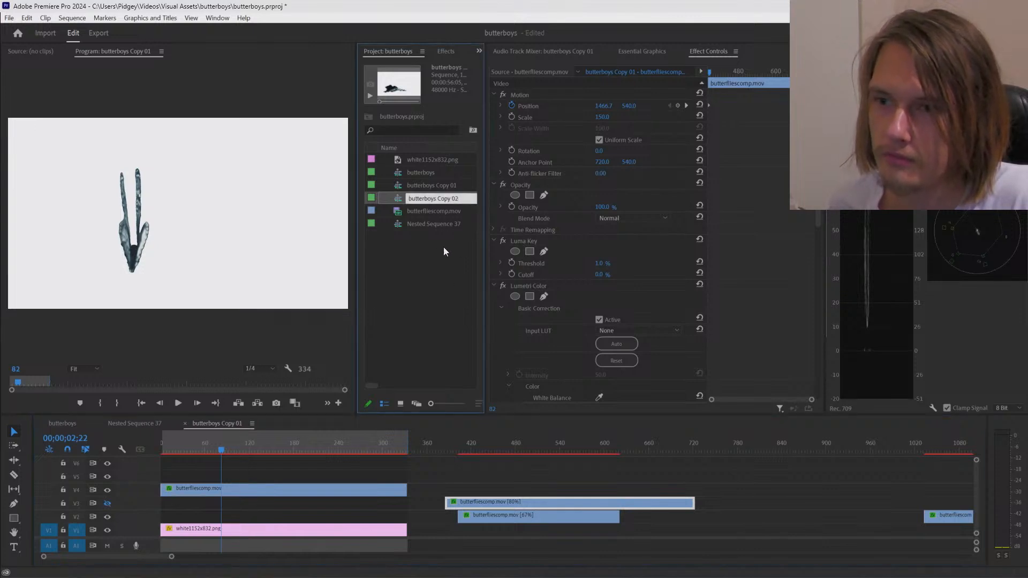
left_click_drag(355, 233, 277, 232)
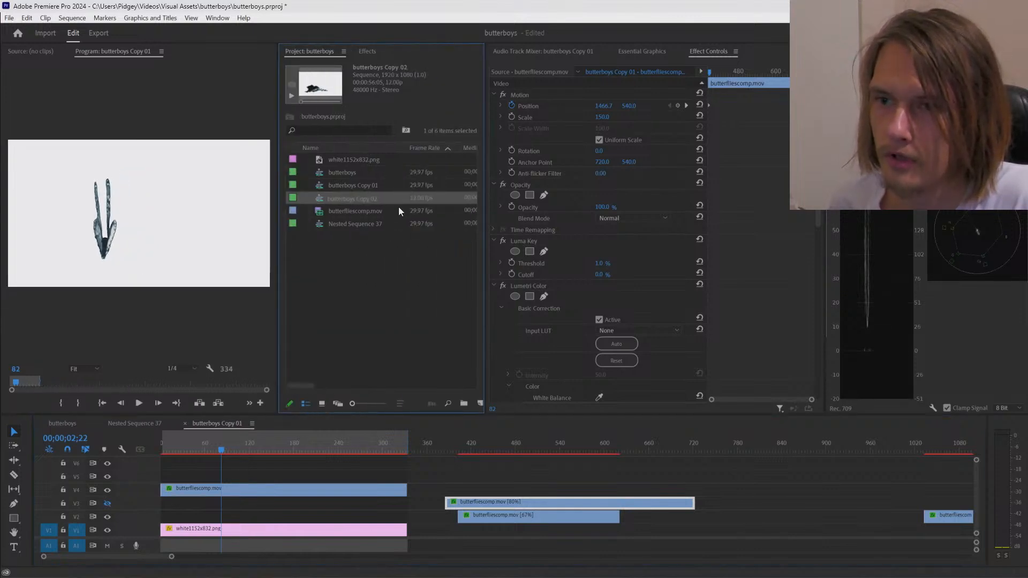
double_click(403, 200)
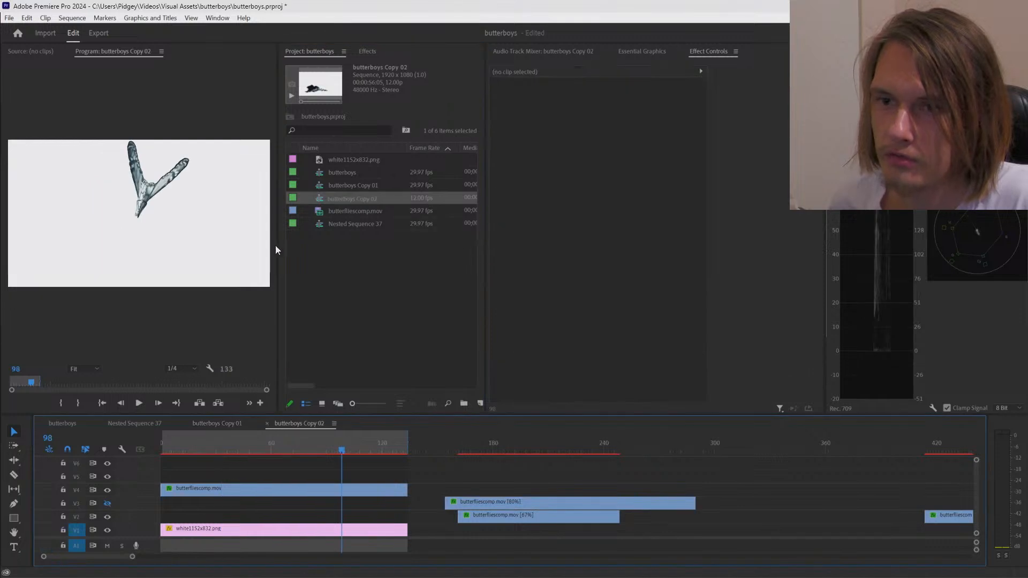
left_click_drag(277, 244, 366, 245)
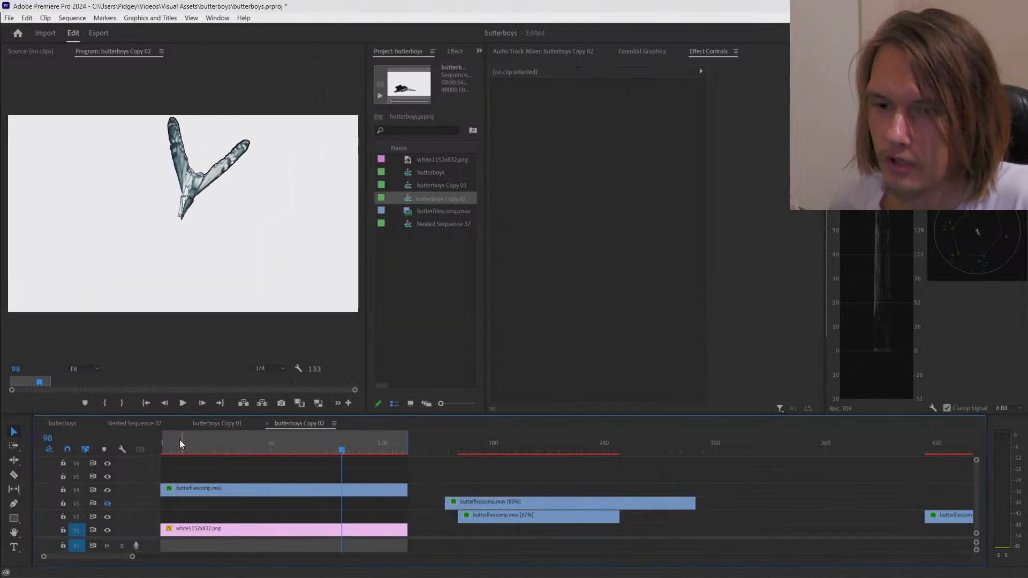
key("space")
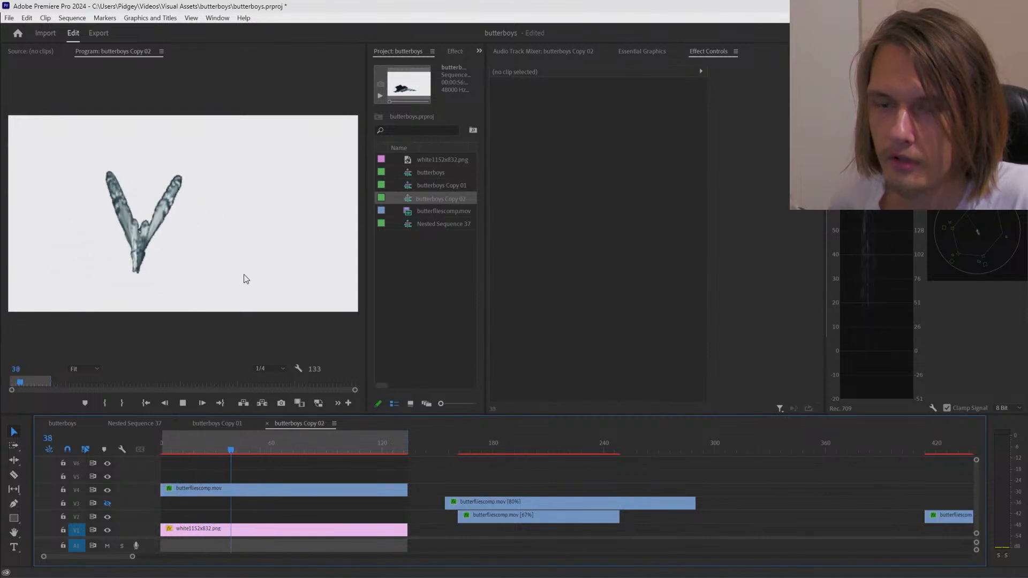
Step: Trim one frame off the start of the opening V4 clip and pull the out point in to the shortened clip's end
left_click_drag(207, 446, 159, 450)
key("Right")
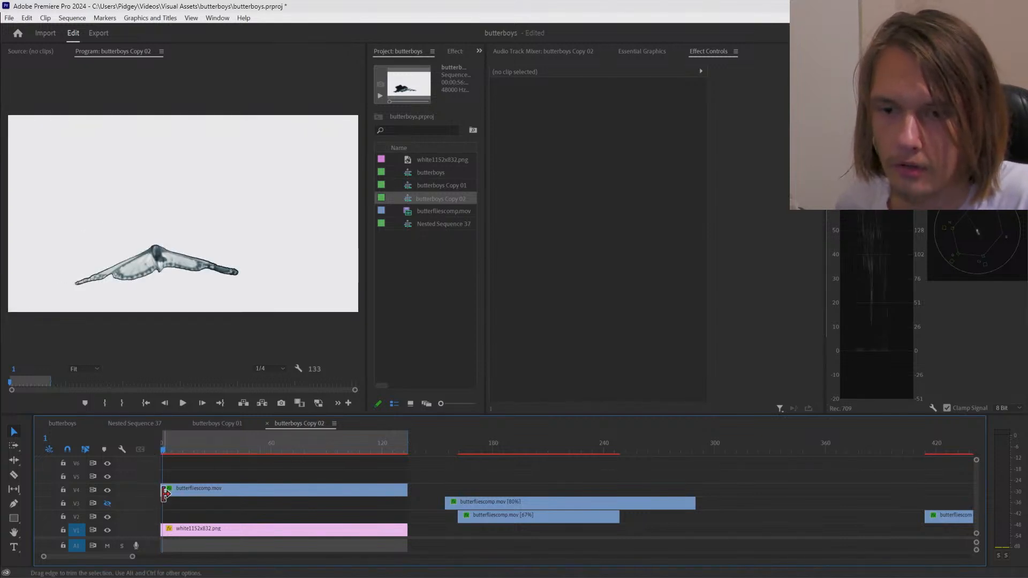
left_click_drag(164, 493, 172, 492)
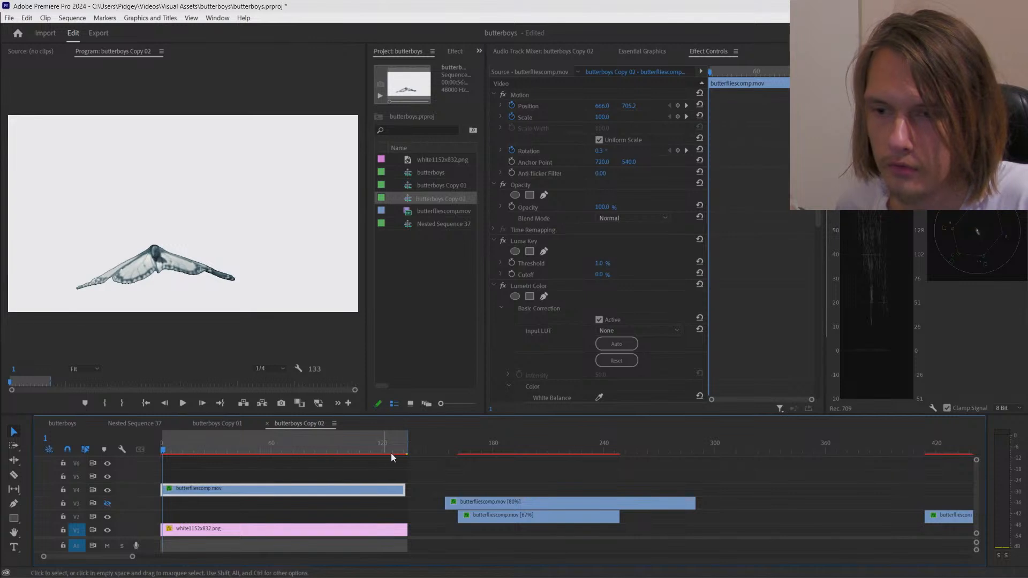
left_click(408, 446)
Step: Play parts of butterboys Copy 02 and scrub to frame 109 to examine the wing motion at the lower frame rate
key("space")
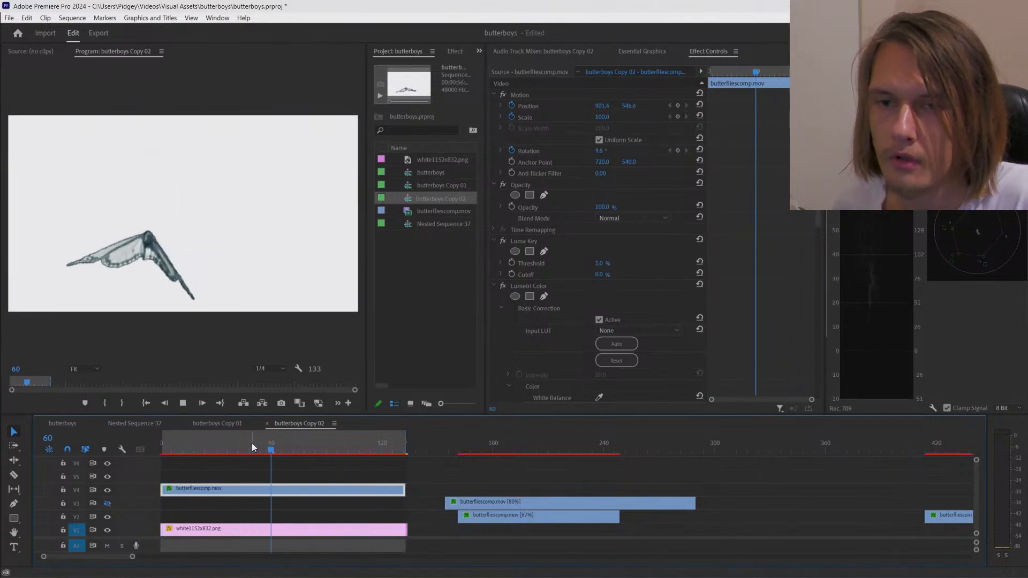
key("space")
left_click(324, 449)
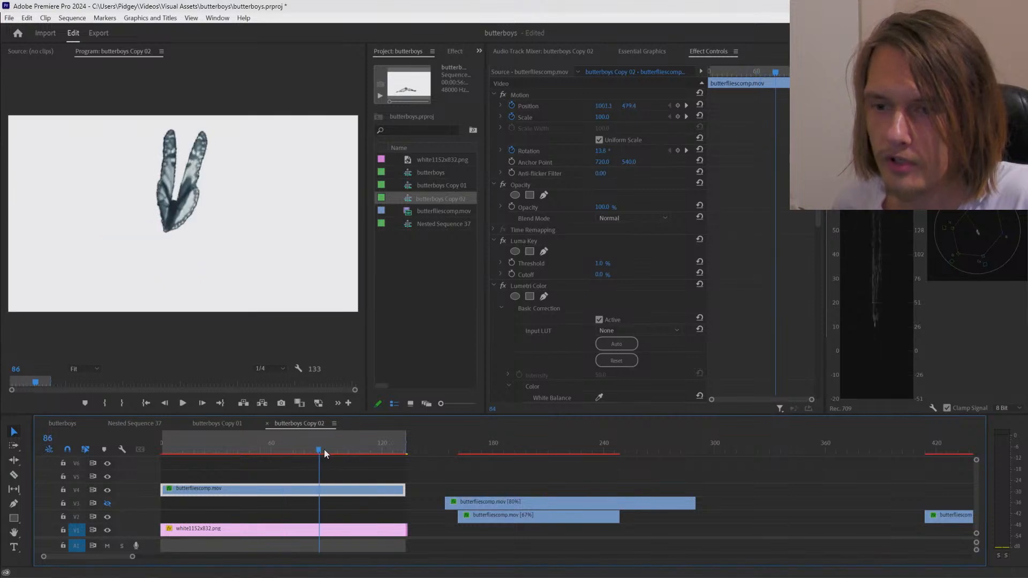
key("space")
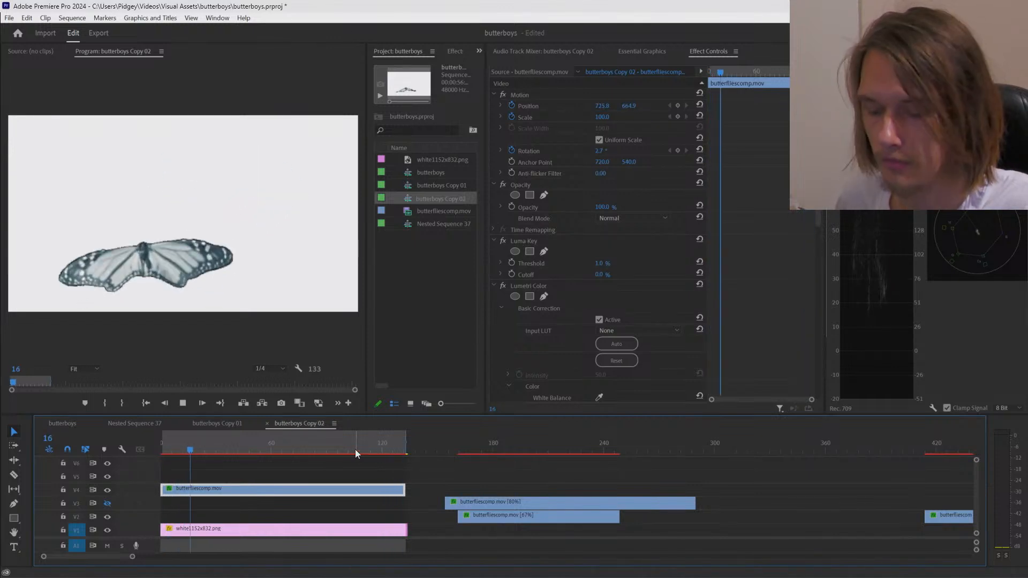
key("space")
left_click(358, 449)
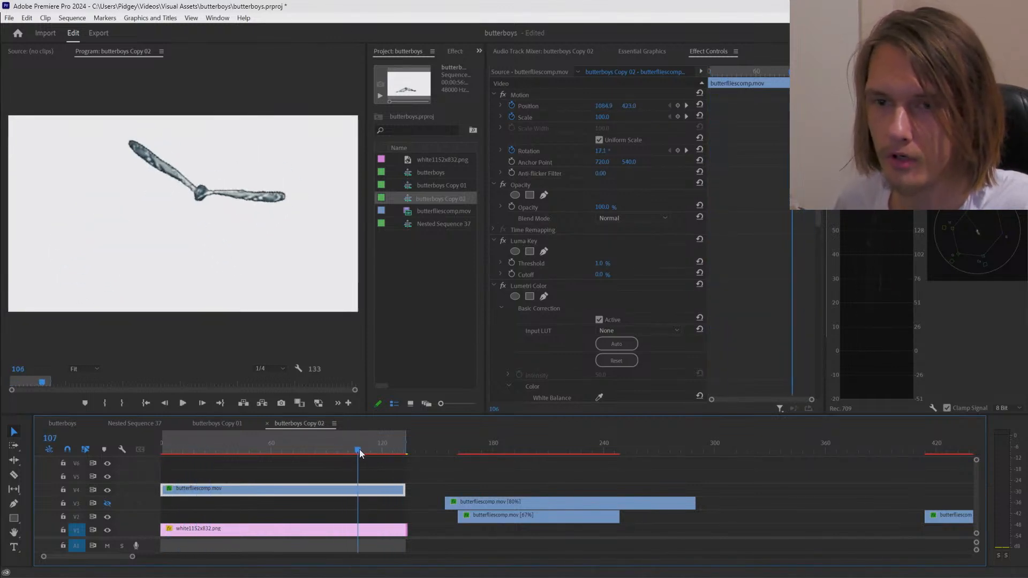
left_click_drag(380, 454, 362, 437)
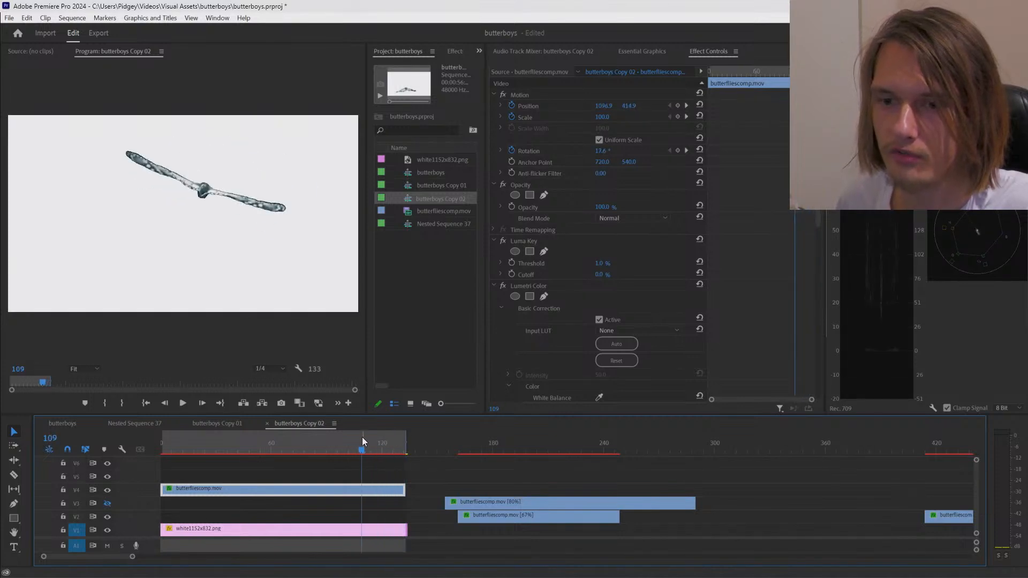
Step: Play butterboys Copy 01 and butterboys Copy 02 in turn to compare how smoothly the butterfly moves
left_click(232, 426)
key("space")
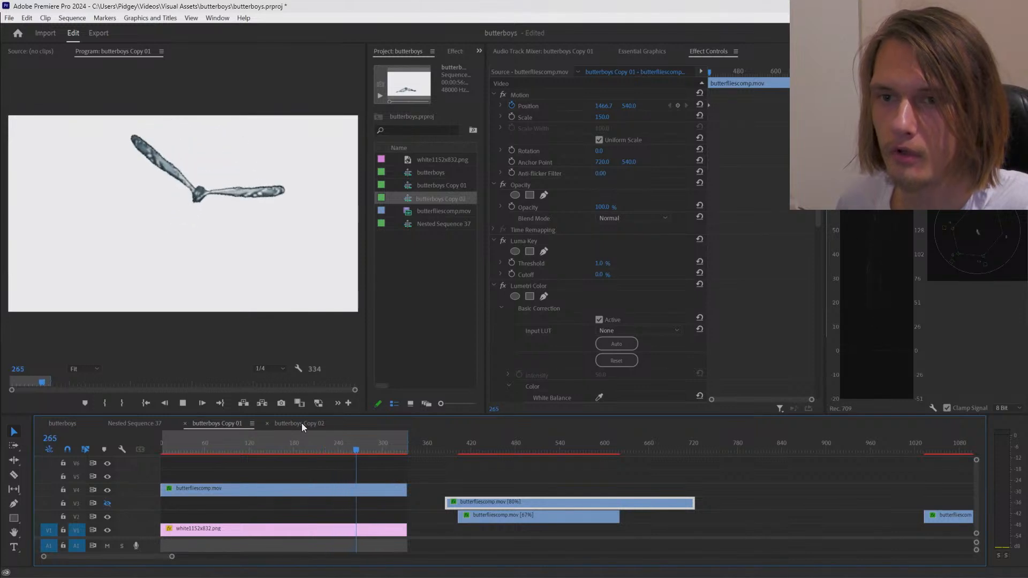
key("space")
left_click(259, 268)
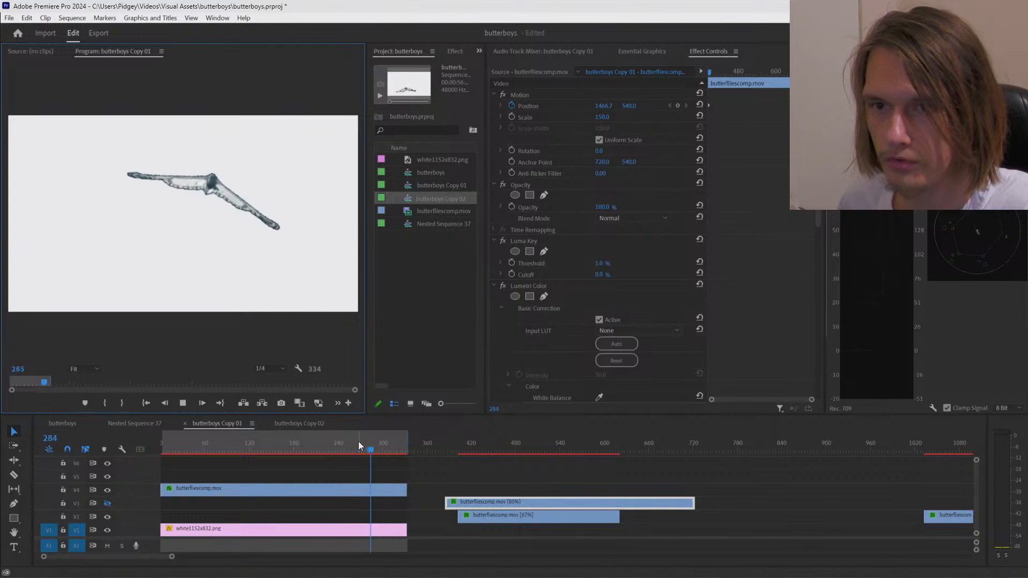
left_click(305, 423)
left_click(321, 447)
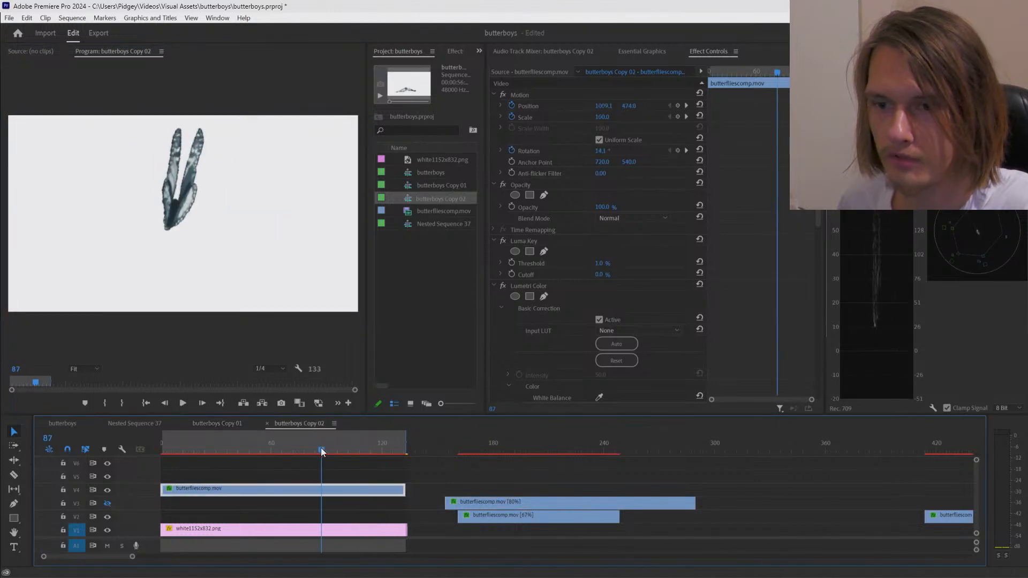
key("space")
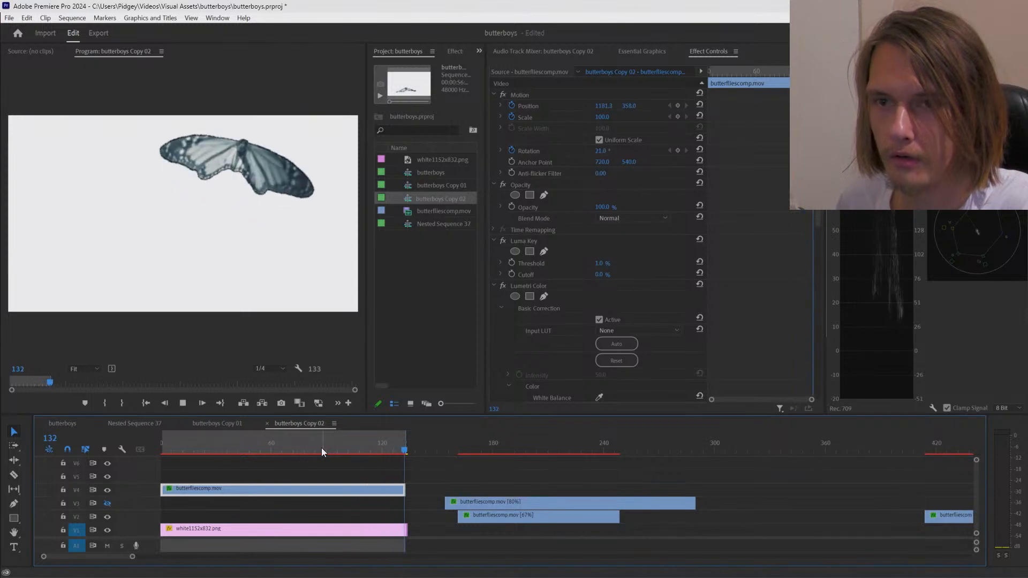
key("space")
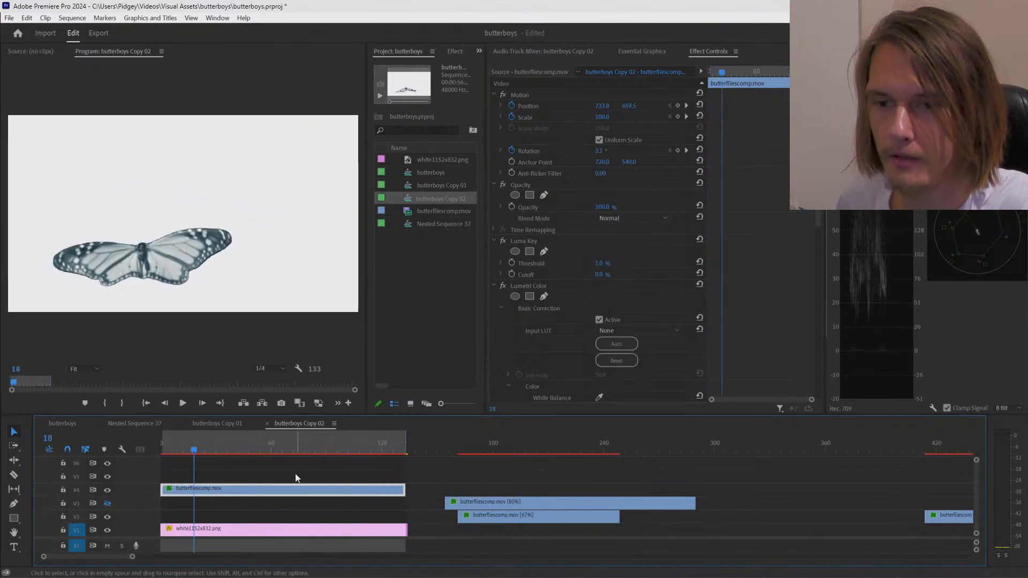
Step: Select the opening V4 clip and scrub its motion settings to frame 104 to examine the animated movement
left_click(295, 475)
left_click(292, 488)
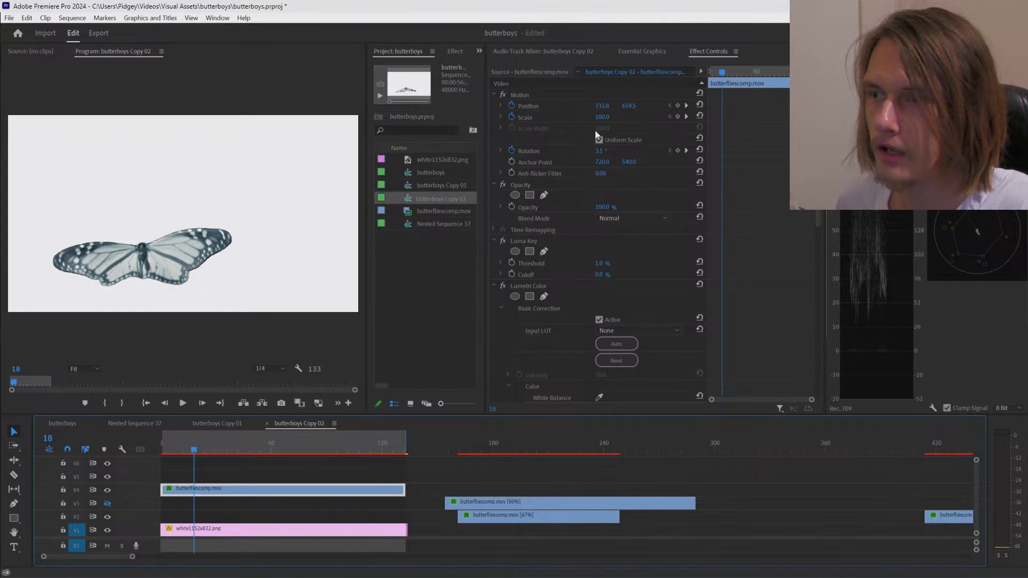
left_click_drag(721, 75, 790, 81)
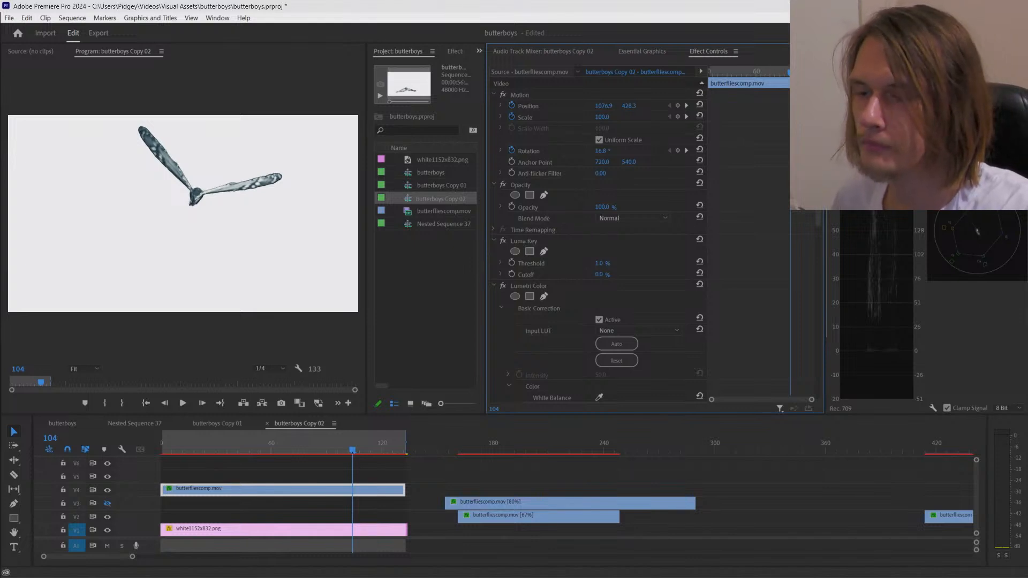
left_click(443, 275)
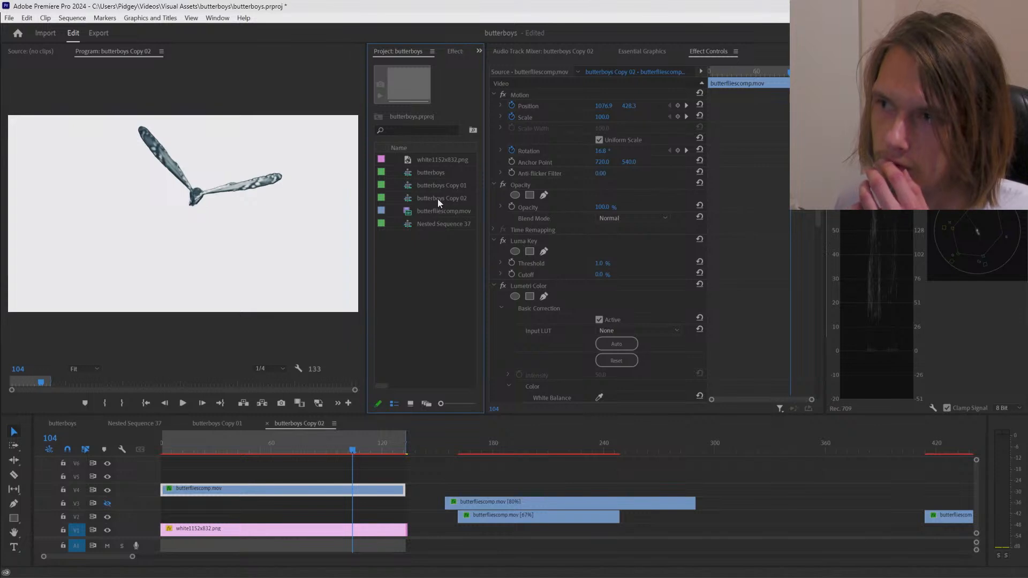
left_click(736, 208)
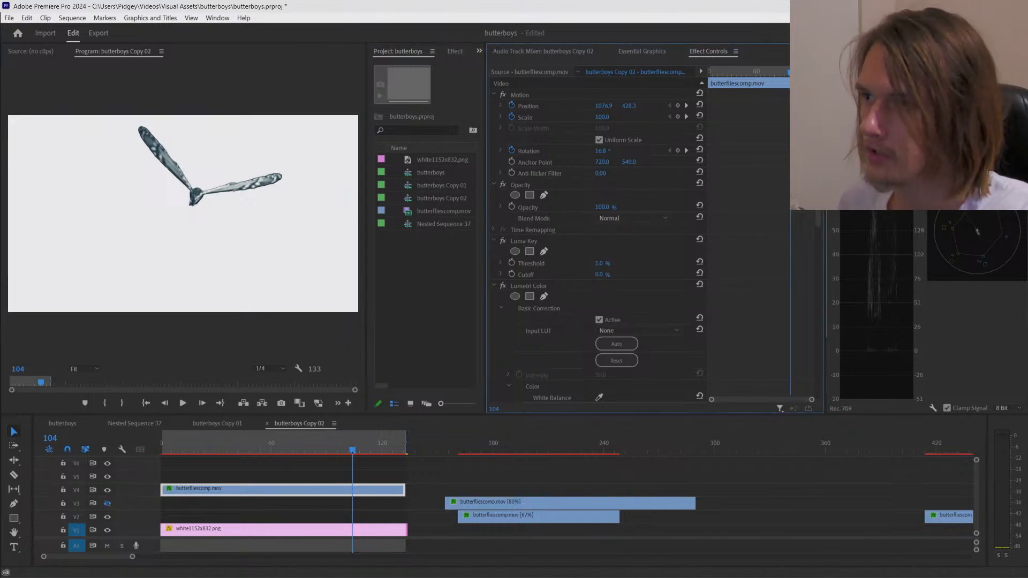
key("Delete")
Step: At frame 0, remove all Scale, Position and Rotation keyframes from the opening V4 clip by disabling their animation
left_click_drag(736, 75, 707, 80)
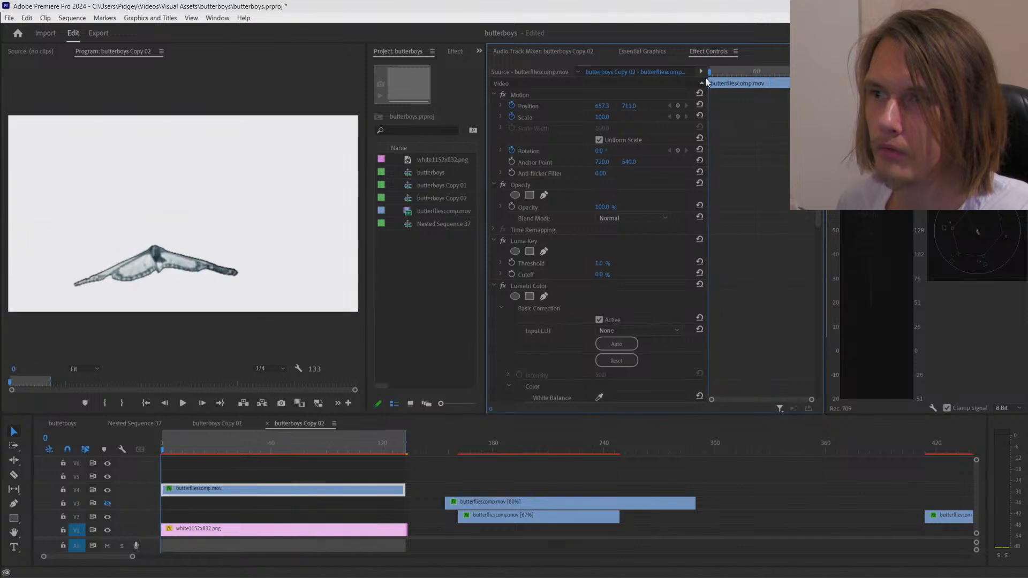
left_click(512, 117)
left_click(551, 308)
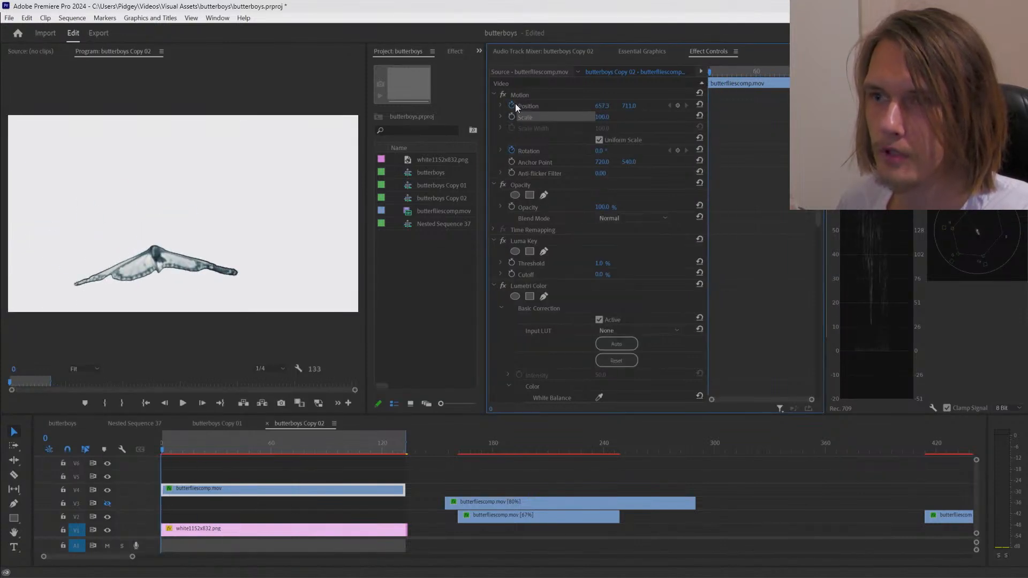
left_click(512, 105)
left_click(552, 308)
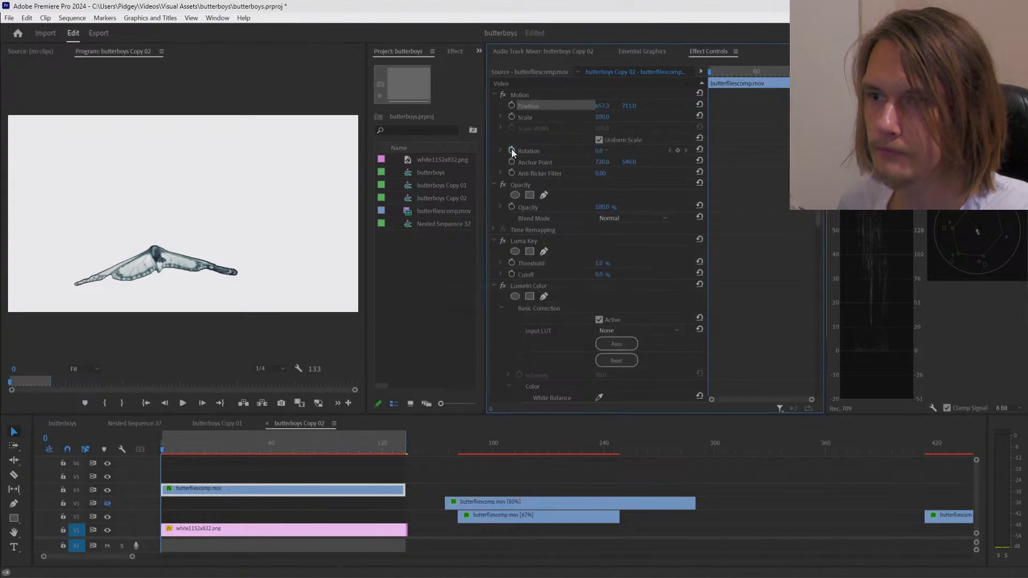
left_click(512, 150)
left_click(549, 309)
Step: With frame 62 in view, set the V4 clip's Position to 1023.3, 443.0 and its Scale to 125.0
left_click(736, 76)
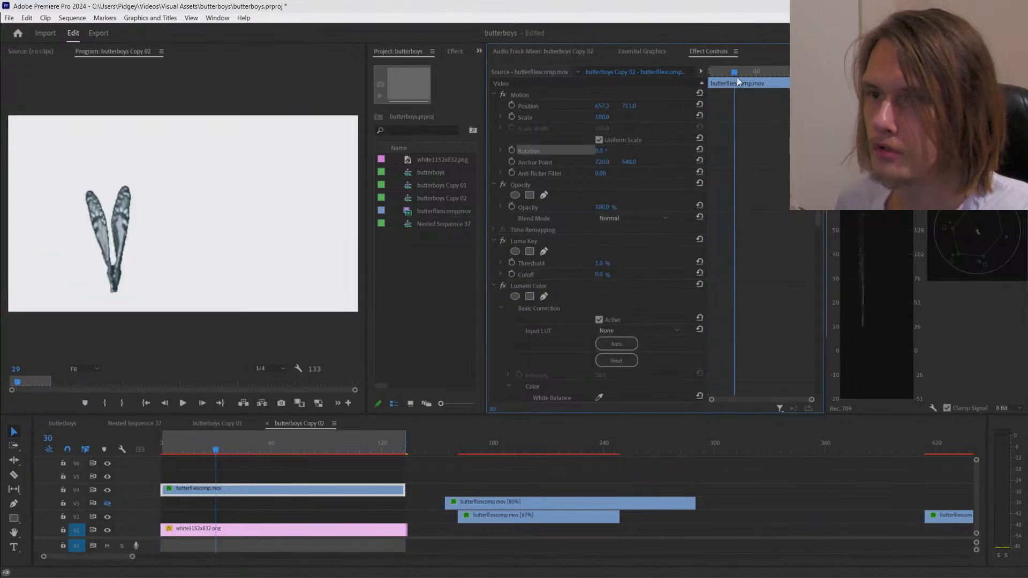
left_click_drag(737, 77, 758, 88)
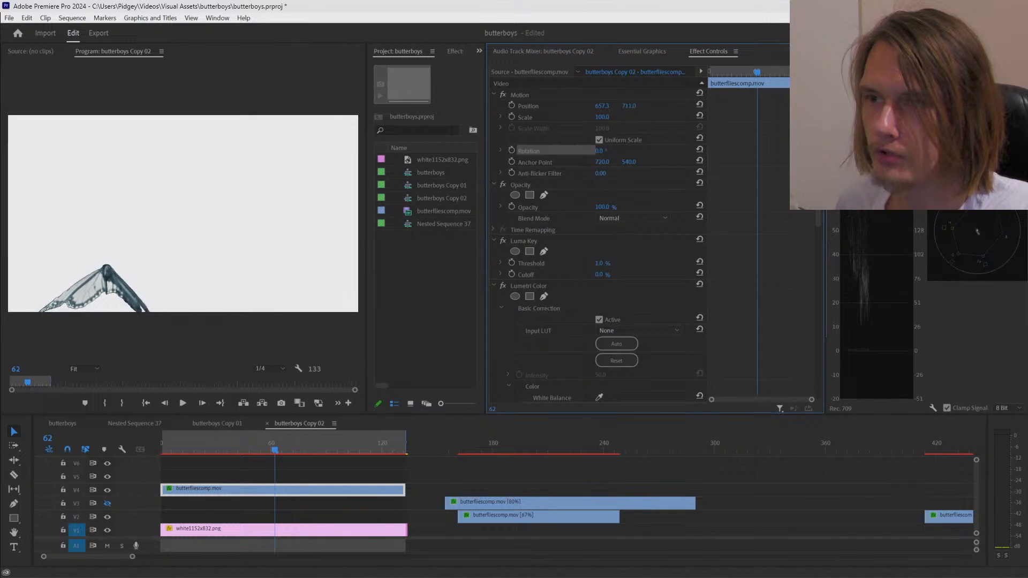
mouse_move(629, 105)
left_mouse_down()
mouse_move(622, 109)
mouse_move(659, 109)
mouse_move(598, 117)
mouse_move(615, 117)
left_mouse_up()
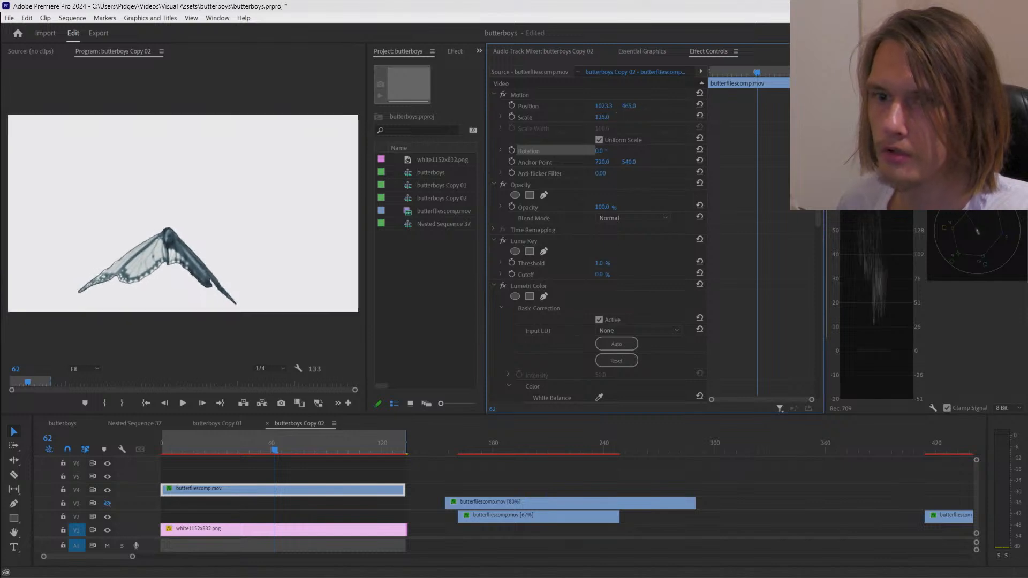
Step: Refine the V4 clip's framing at frames 93 and 0, ending with a vertical Position of 544.0 and a Scale of 132.0
left_click_drag(756, 72, 783, 85)
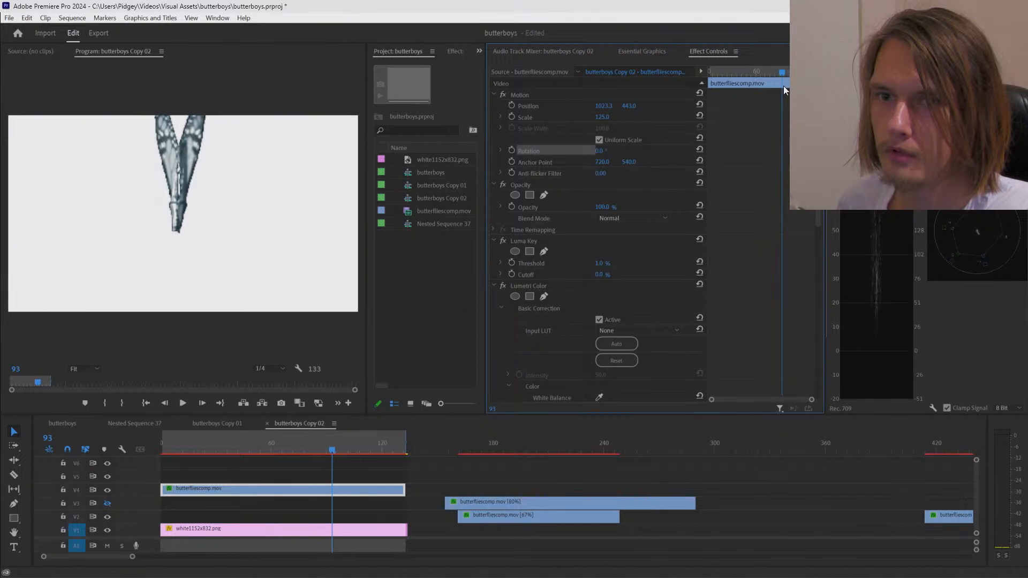
left_click_drag(602, 117, 650, 106)
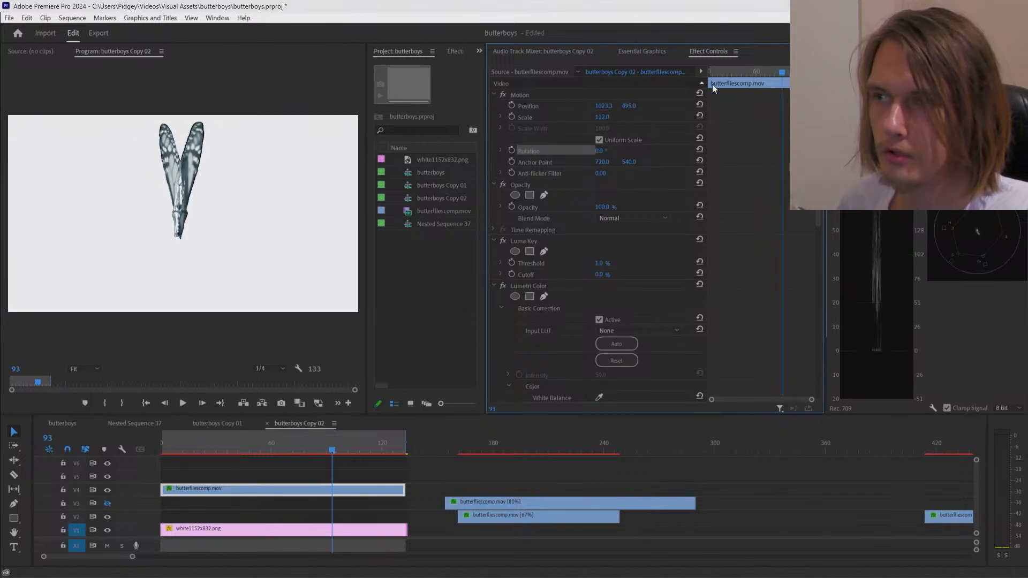
mouse_move(715, 71)
left_mouse_down()
mouse_move(812, 80)
mouse_move(703, 75)
left_mouse_up()
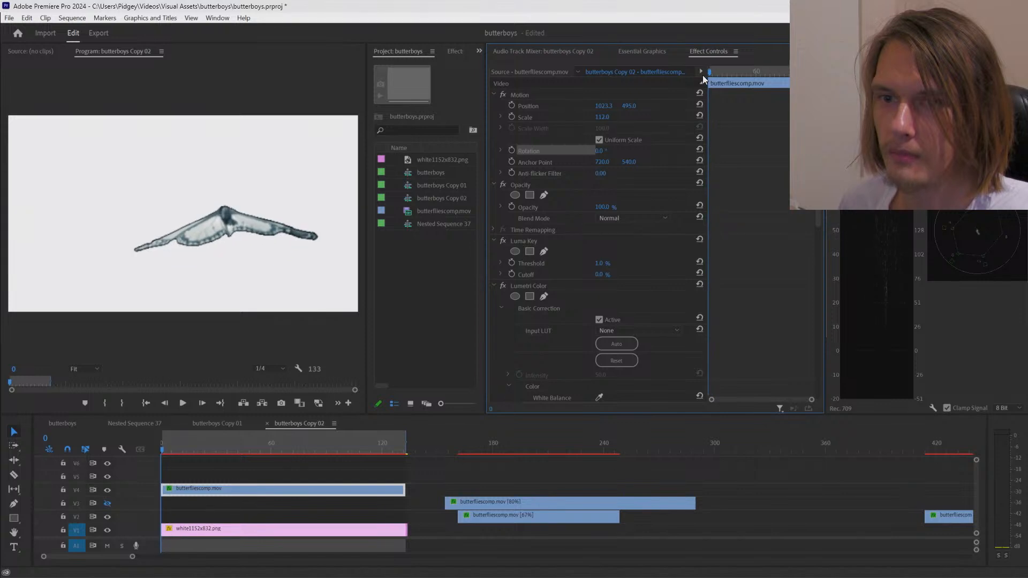
left_click_drag(630, 105, 610, 117)
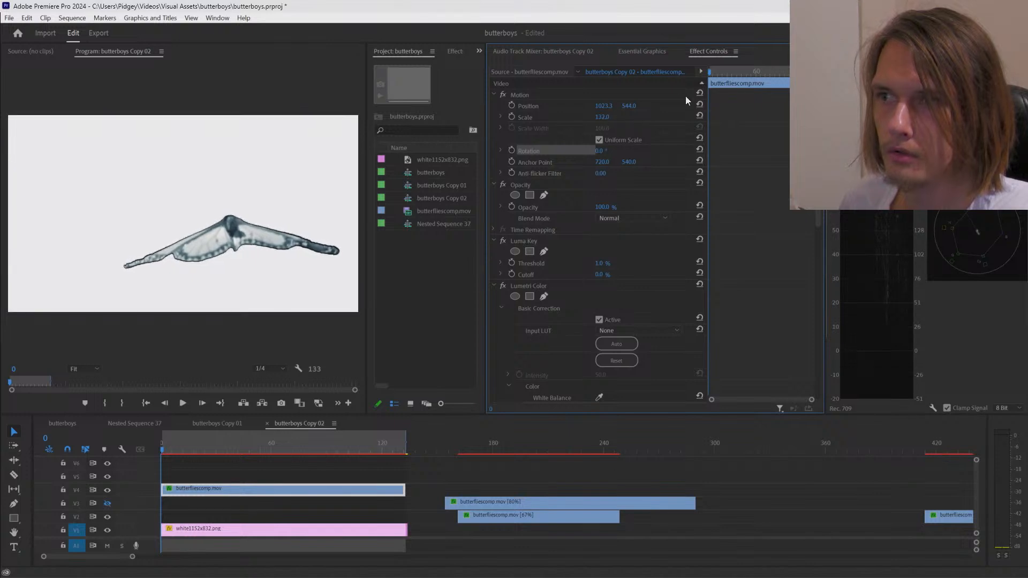
Step: With frame 63 in view, set the V4 clip's Scale to 128.0 and its vertical Position to 495.0
left_click_drag(717, 75, 757, 85)
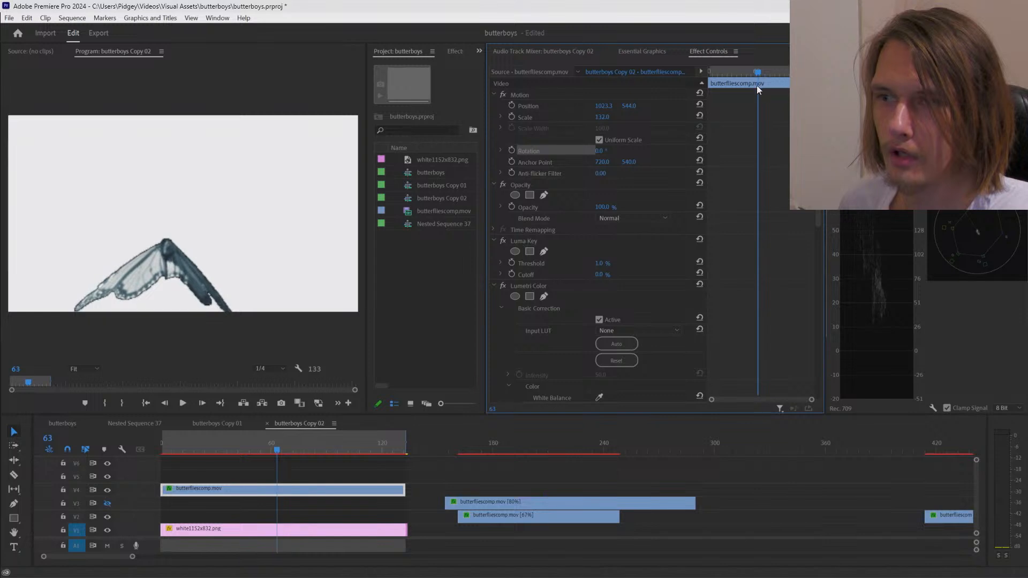
left_click(610, 117)
type("12")
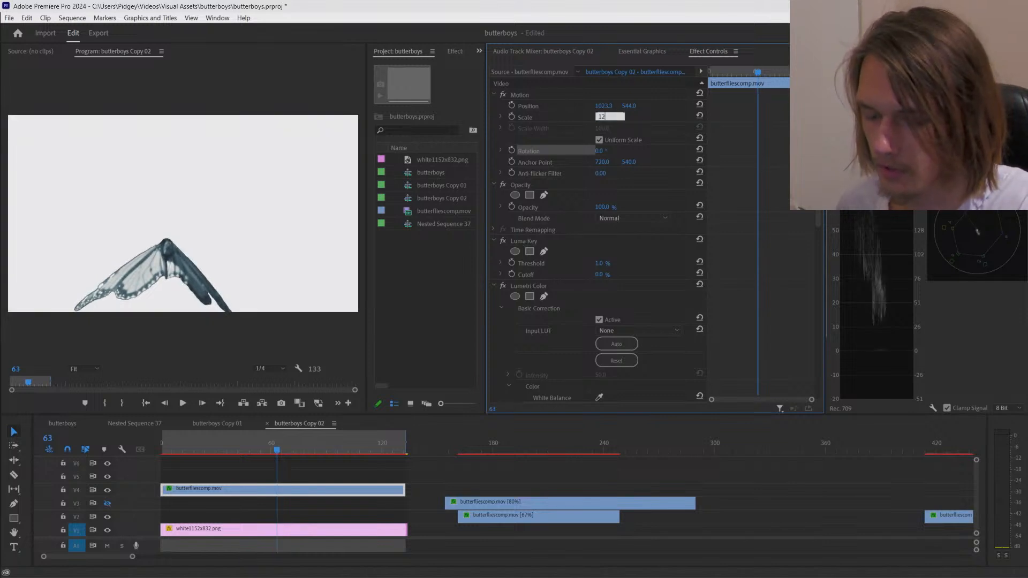
type("8")
key("Return")
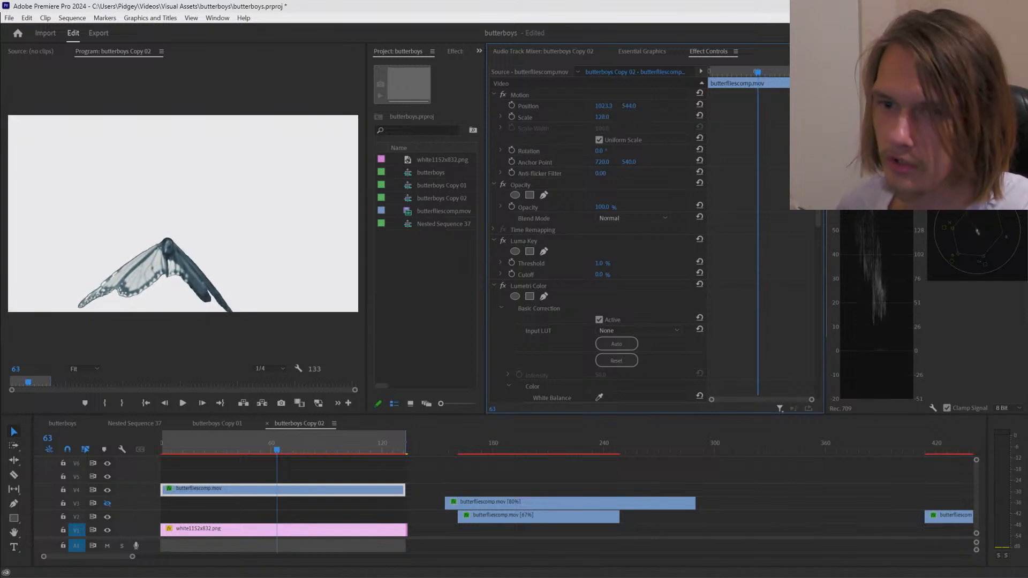
left_click_drag(629, 105, 624, 105)
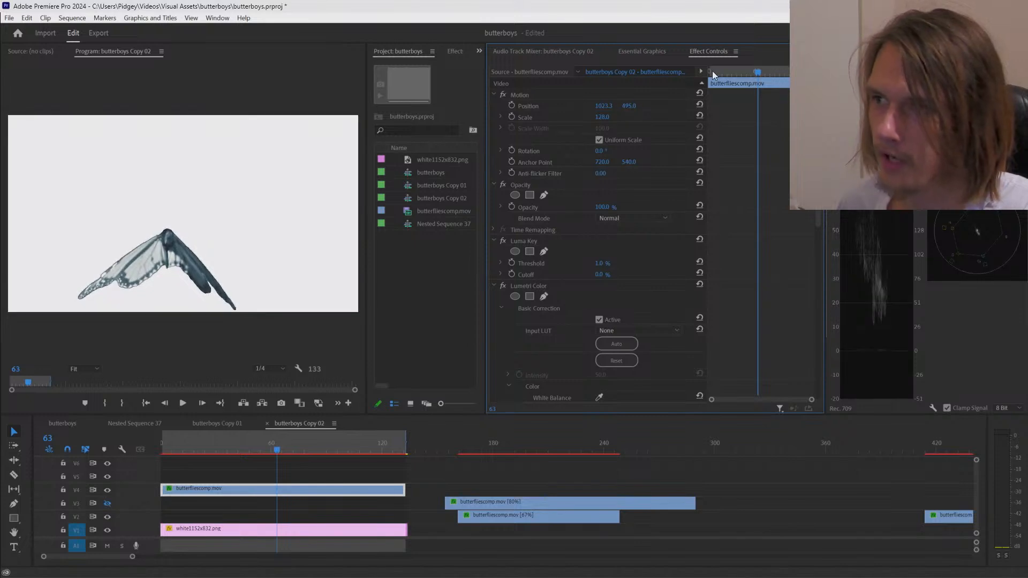
Step: With frame 94 in view, set the V4 clip's Scale to 124.0 and its vertical Position to 508.0
left_click_drag(712, 71, 764, 76)
left_click_drag(754, 78, 784, 69)
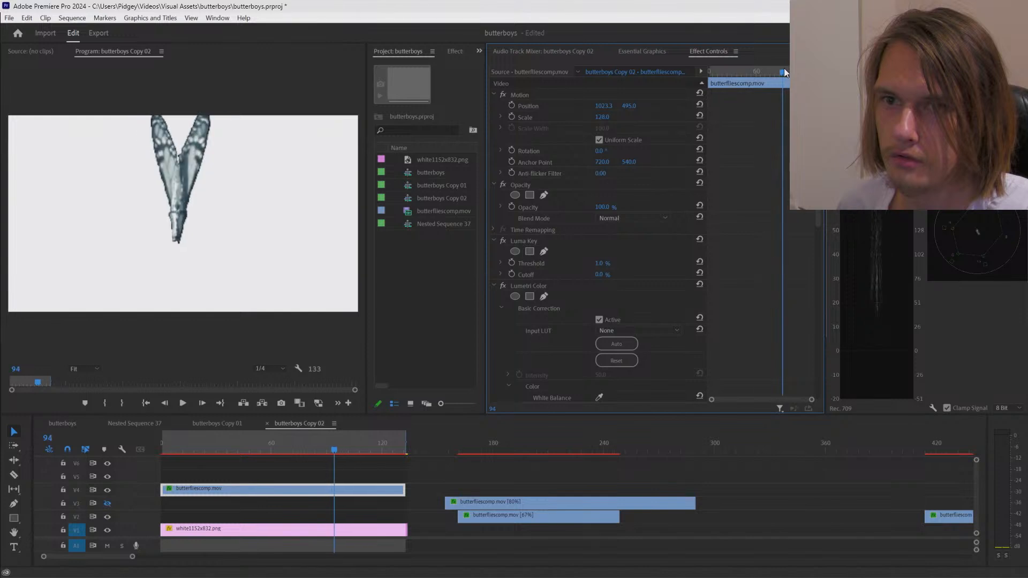
left_click(603, 117)
type("126")
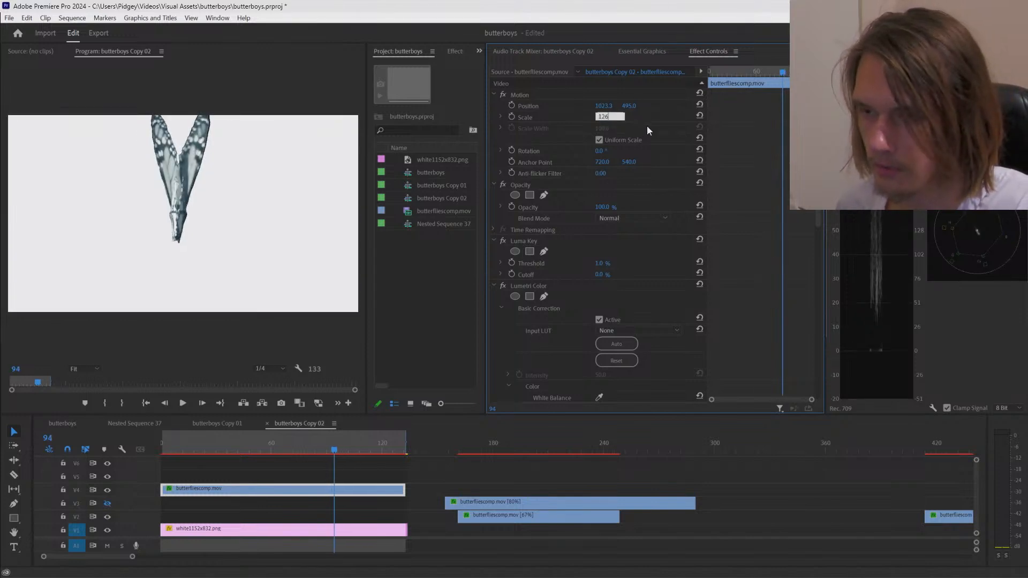
left_click(649, 125)
left_click(596, 118)
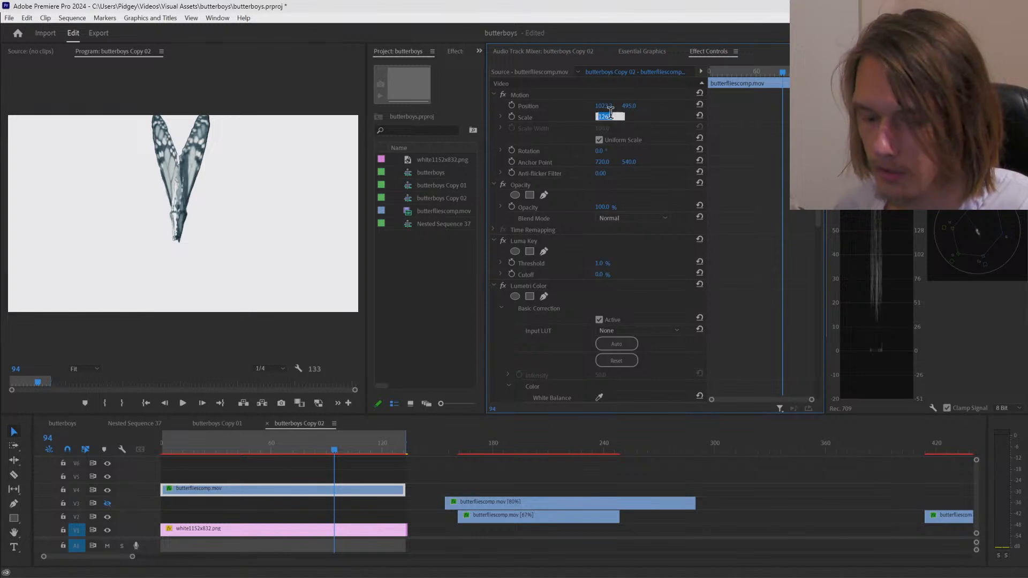
type("124")
left_click(648, 127)
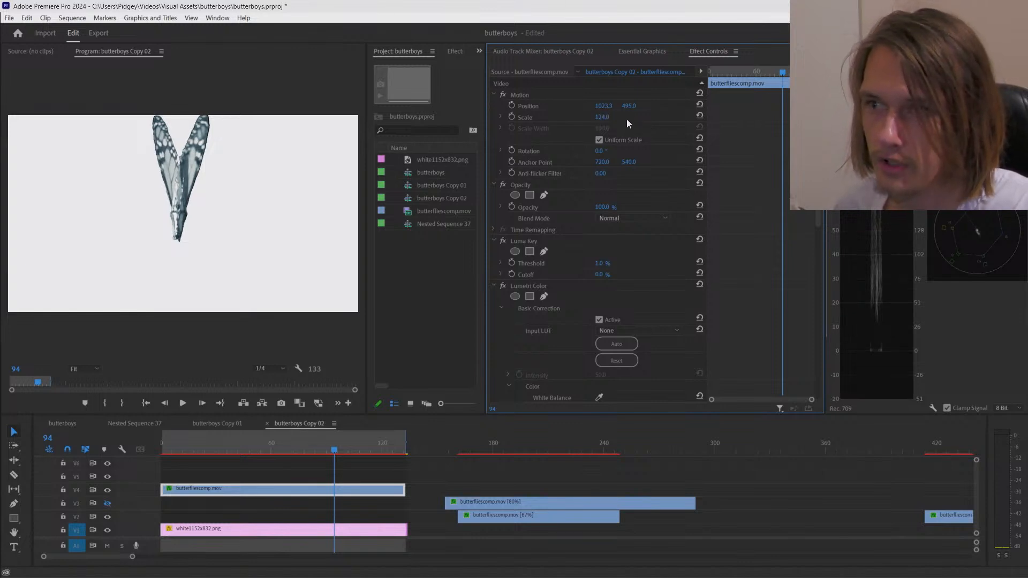
left_click_drag(629, 105, 636, 105)
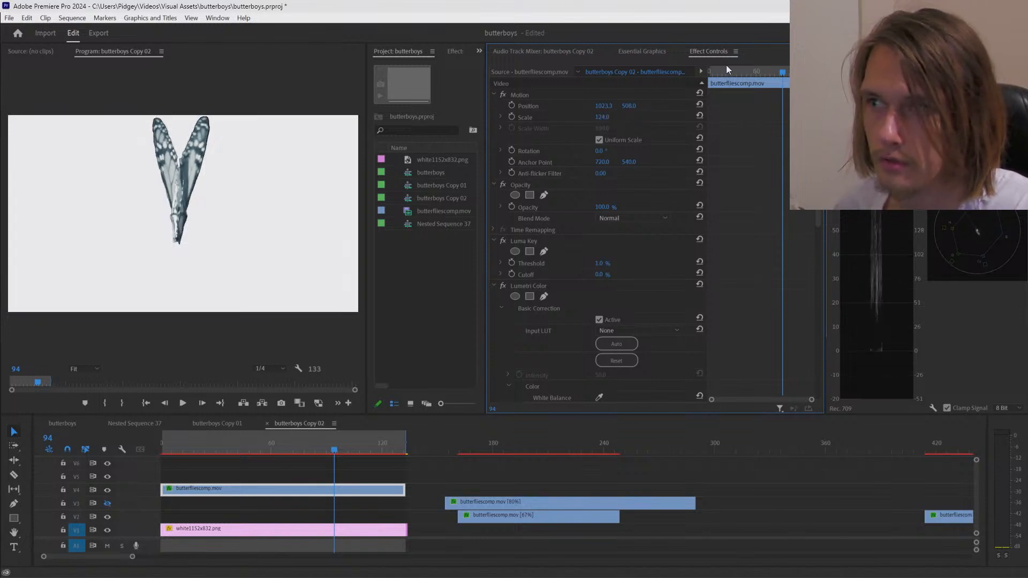
Step: Preview the stationary butterfly animation to check its framing, and save the project
left_click_drag(726, 67, 769, 92)
key("space")
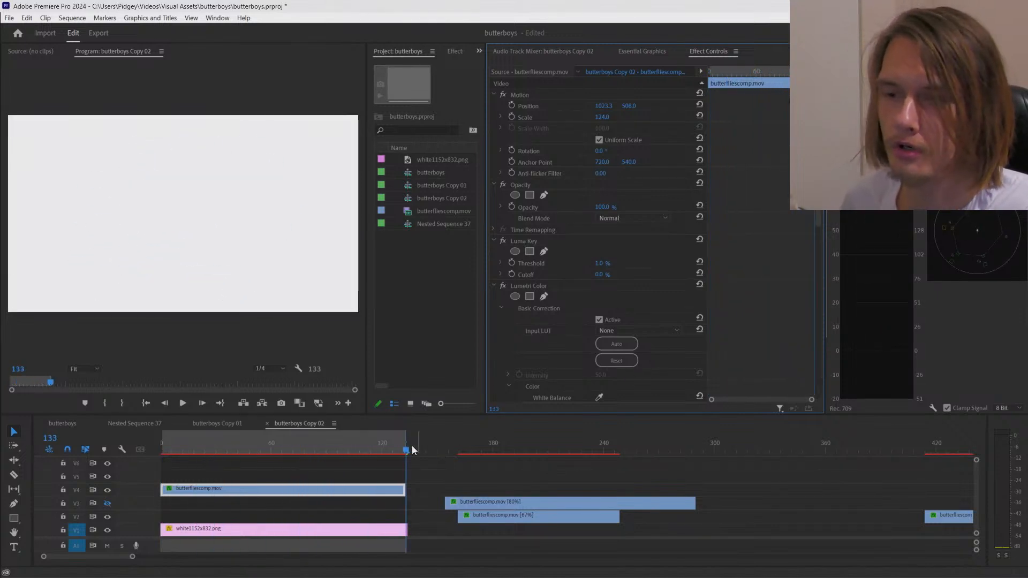
left_click_drag(399, 451, 262, 444)
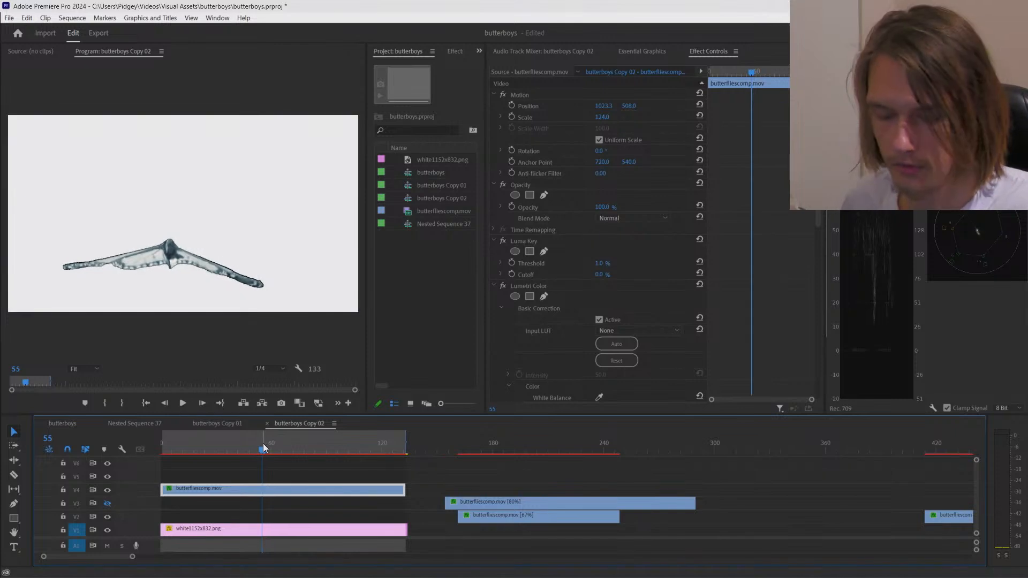
key("ctrl+s")
Step: Check the frame rate and frame size in butterboys Copy 02's sequence settings without changing them
left_click(439, 200)
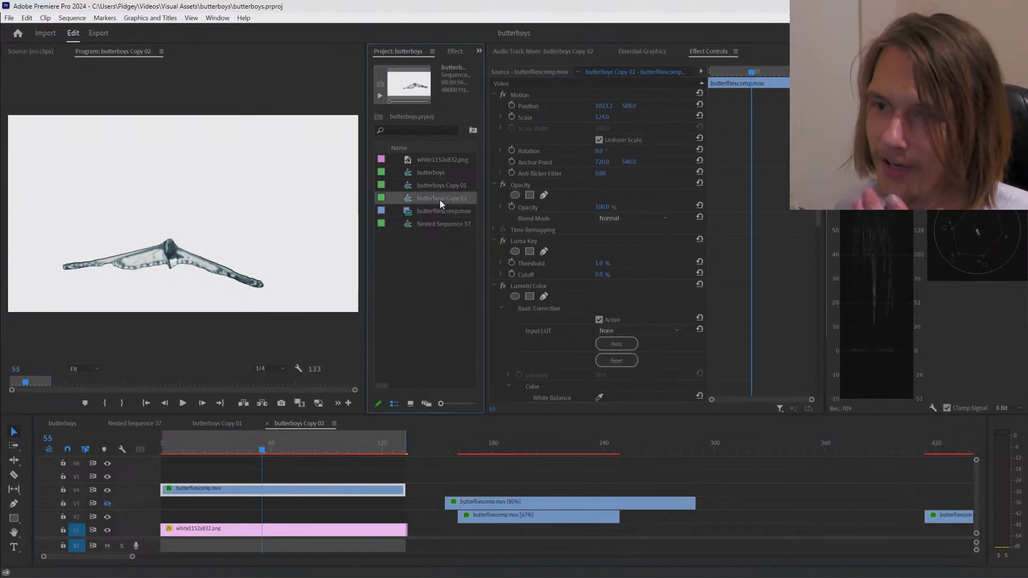
right_click(439, 200)
left_click(481, 160)
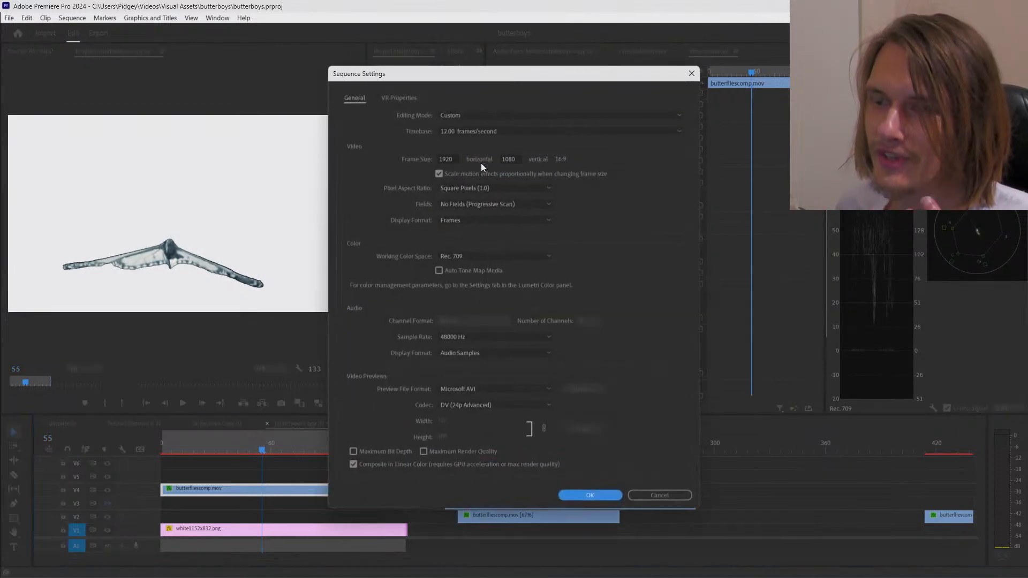
left_click(659, 496)
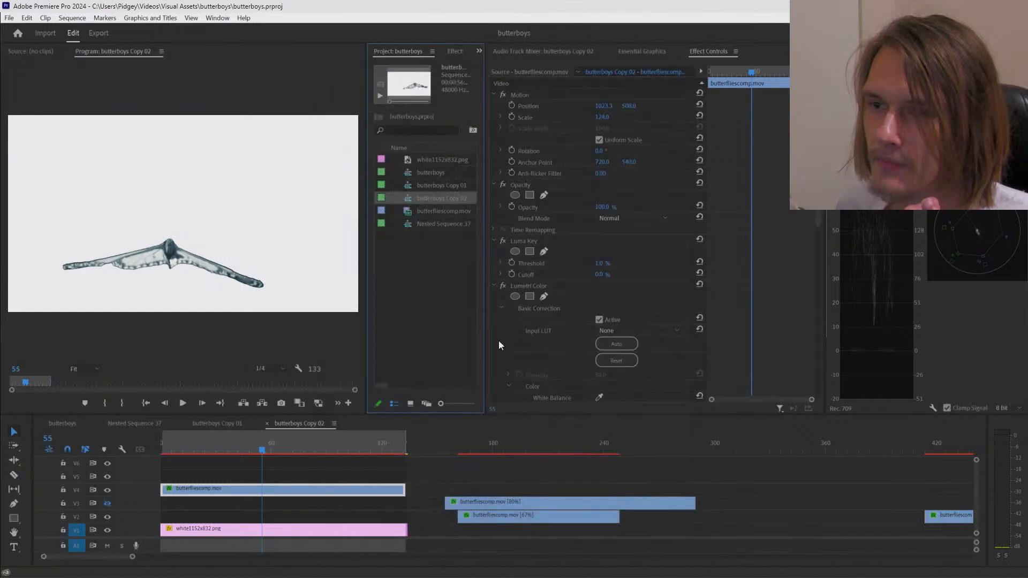
Step: Create a new sequence named Sequence 01 with a 12.00 frames/second timebase and a 1344 by 768 frame size
left_click(436, 305)
left_click(9, 18)
mouse_move(90, 32)
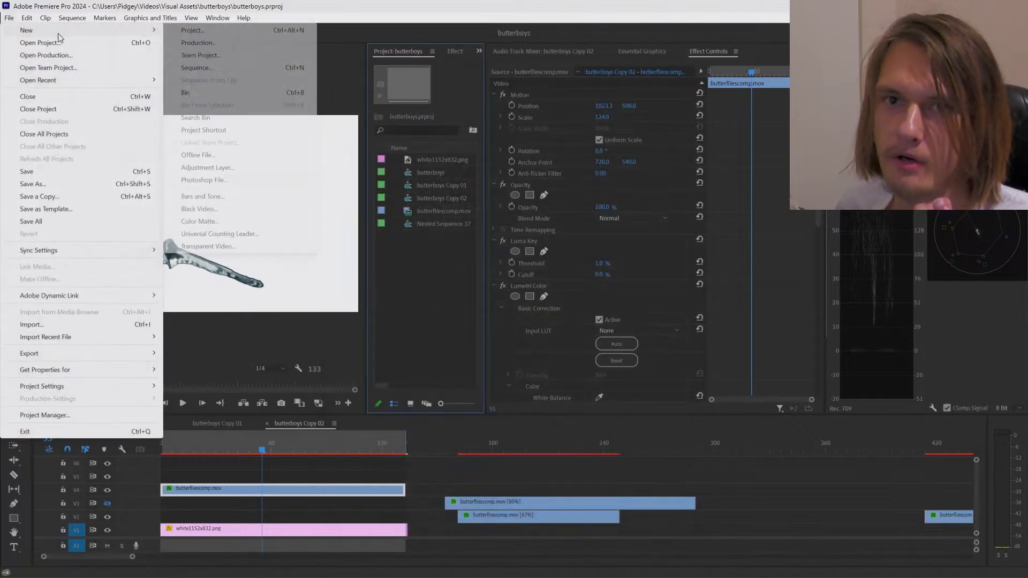
left_click(184, 68)
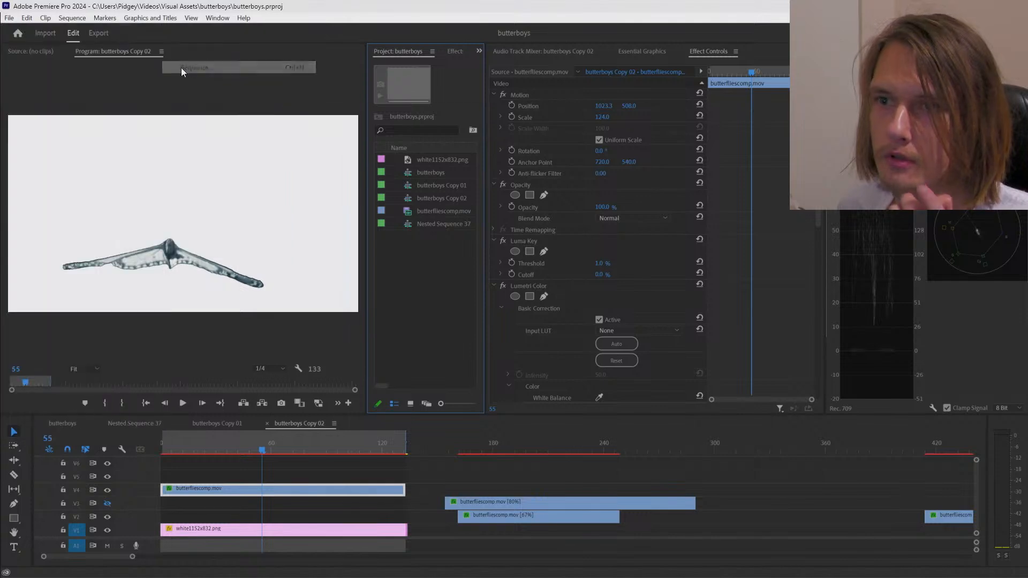
left_click(405, 97)
left_click(465, 133)
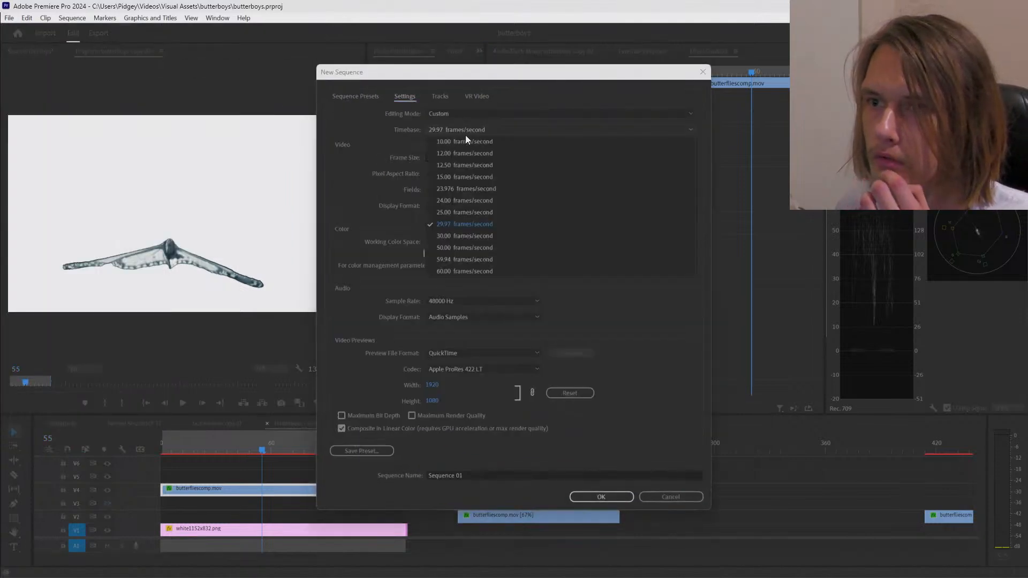
left_click(456, 153)
key("Tab")
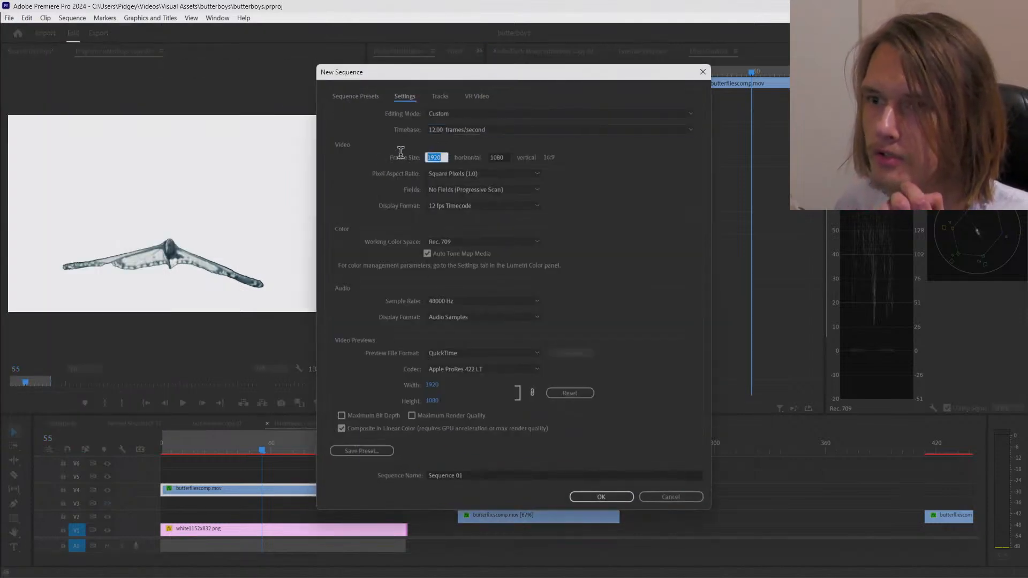
type("1344")
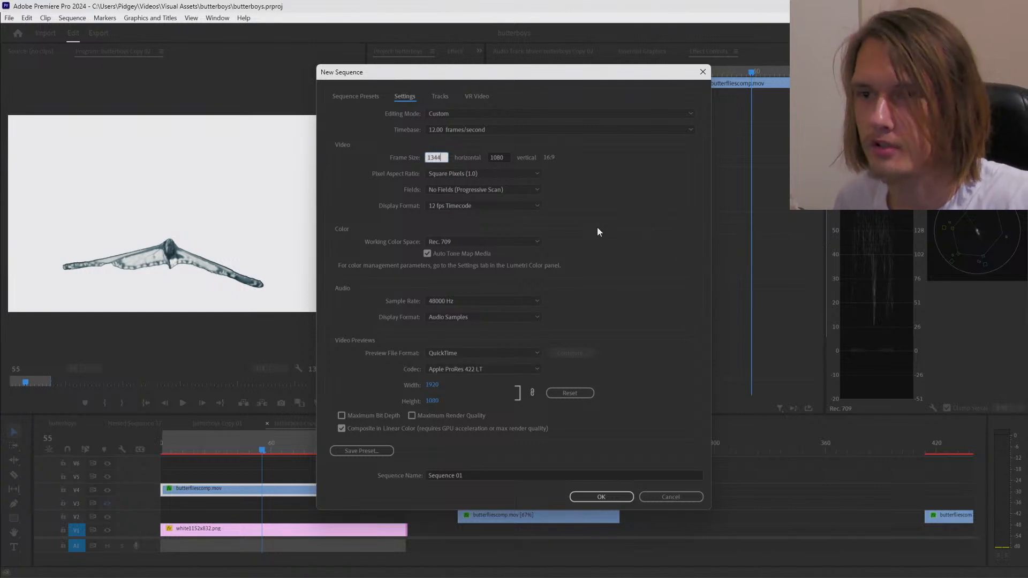
left_click(504, 158)
type("76")
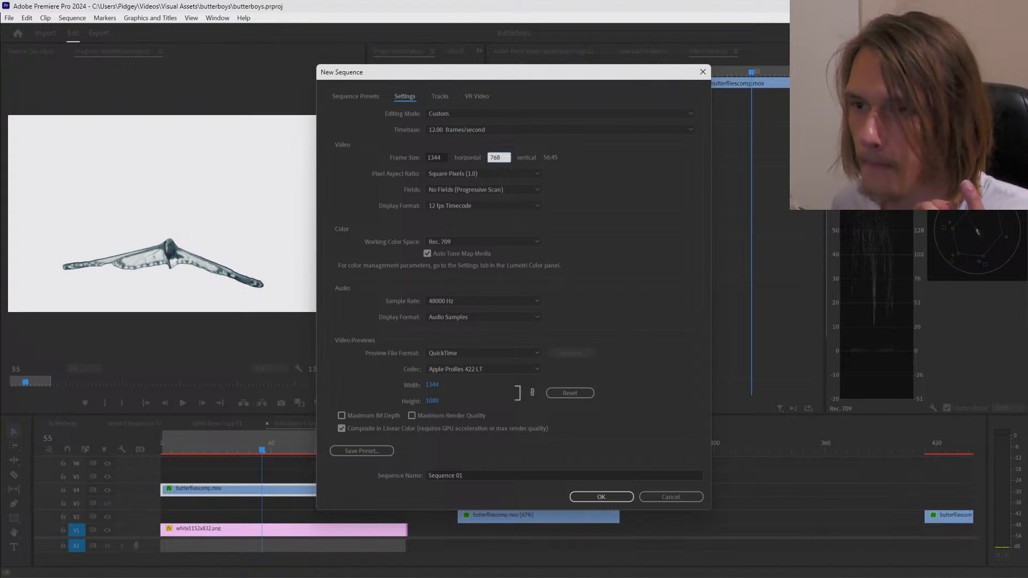
type("8")
key("Tab")
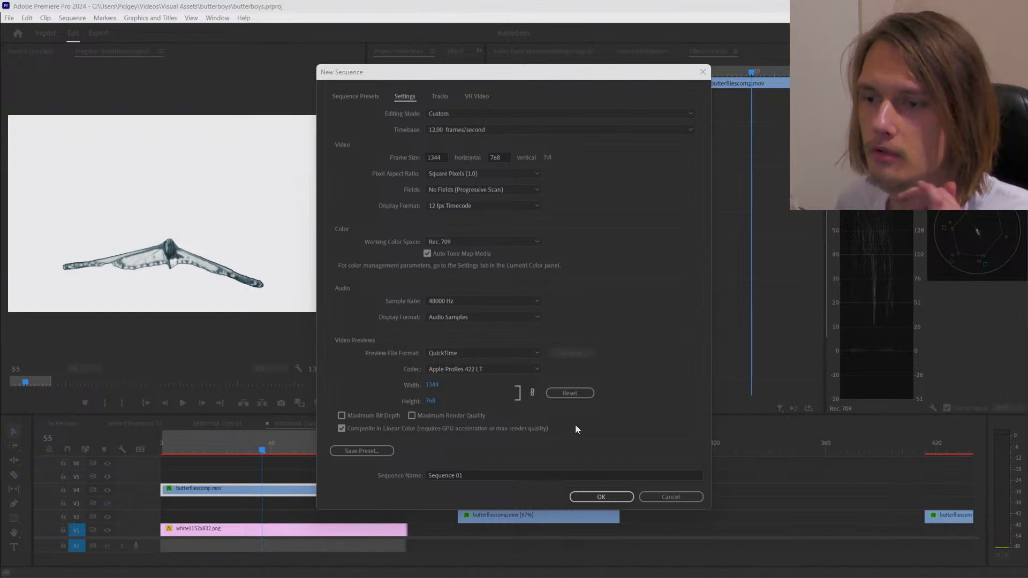
left_click(578, 496)
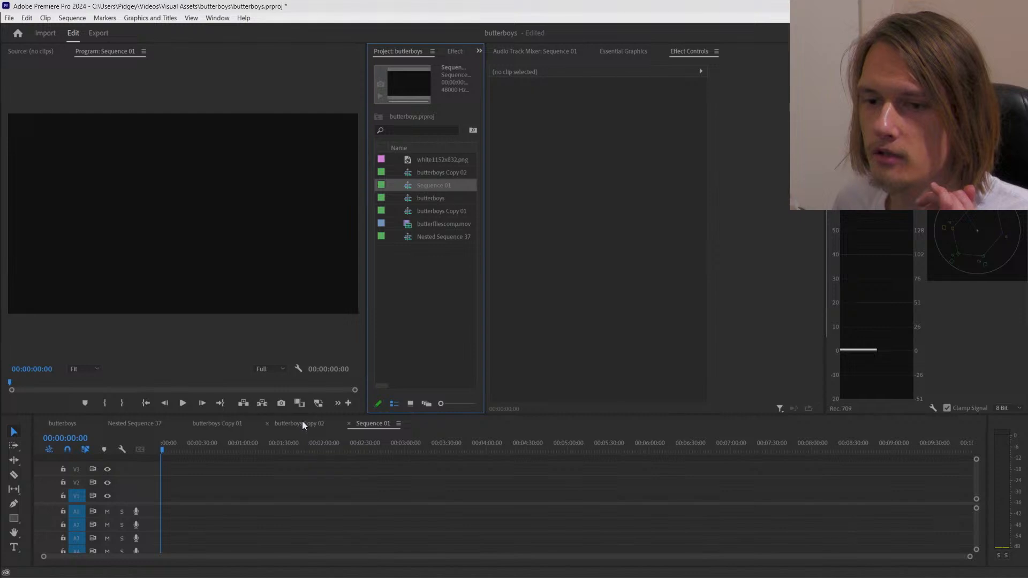
Step: Try nesting butterboys Copy 02 in Sequence 01 with the existing sequence settings, preview it, and undo the placement
left_click(302, 423)
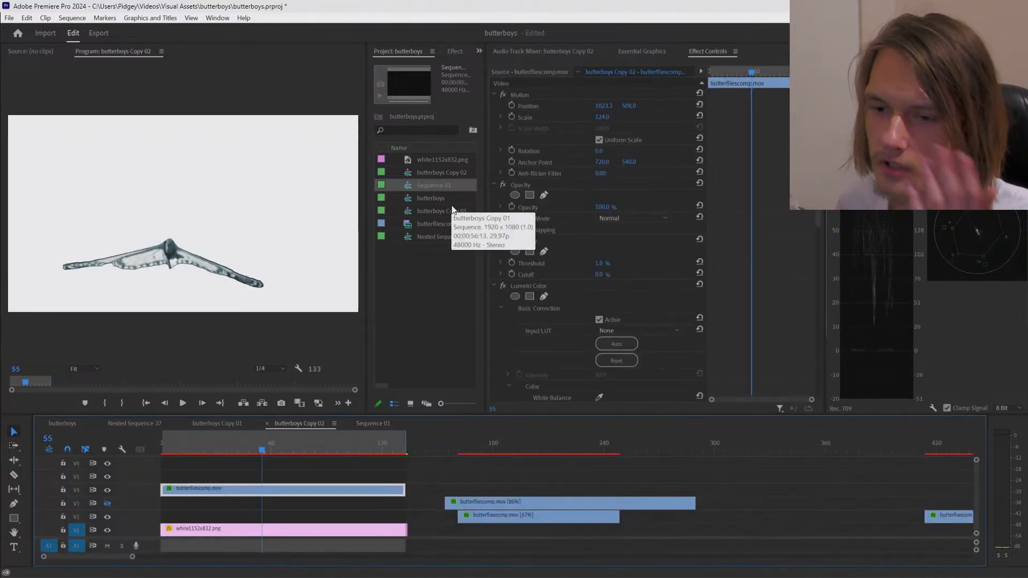
left_click(380, 422)
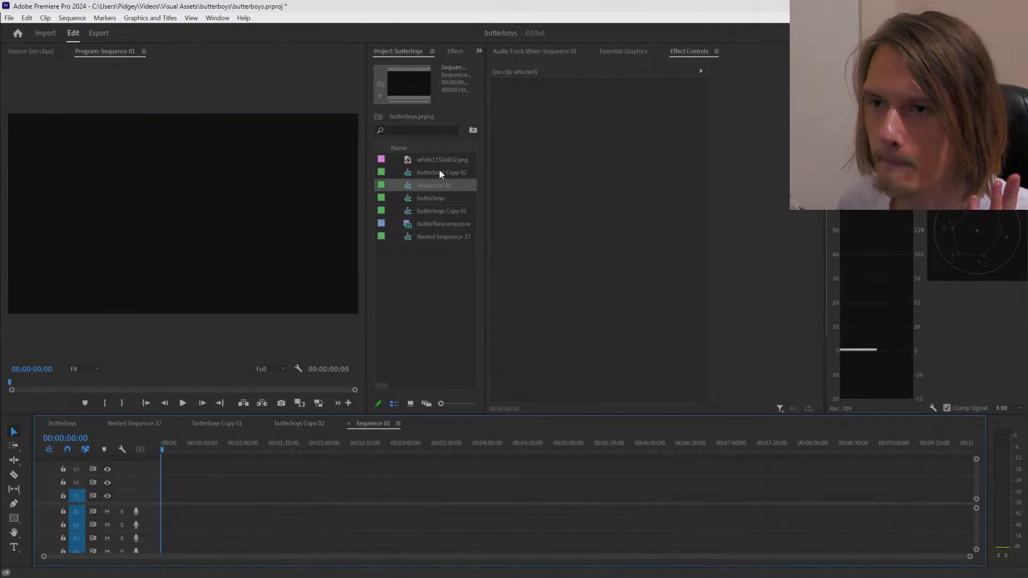
left_click_drag(439, 173, 164, 497)
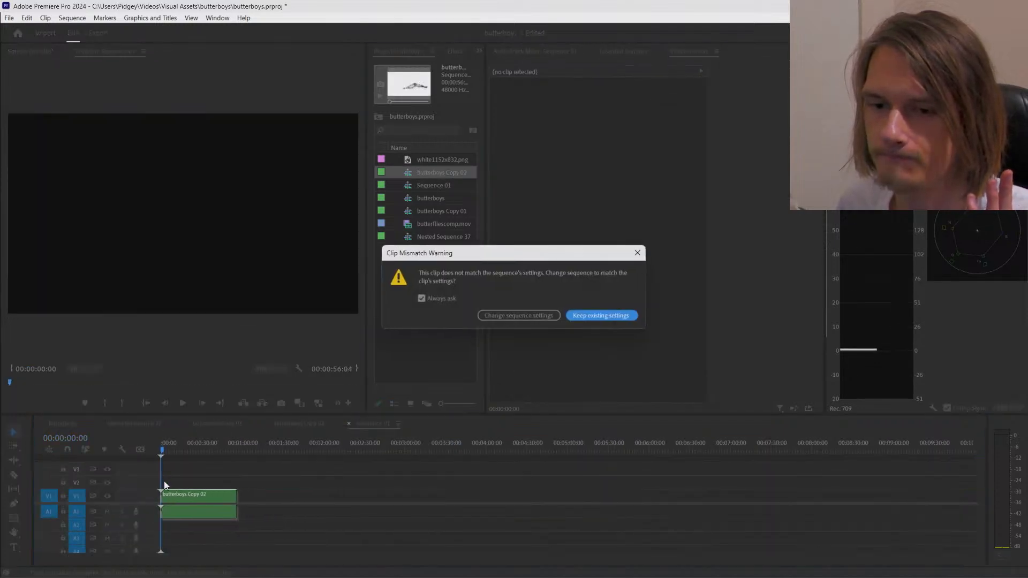
left_click(605, 316)
left_click(185, 452)
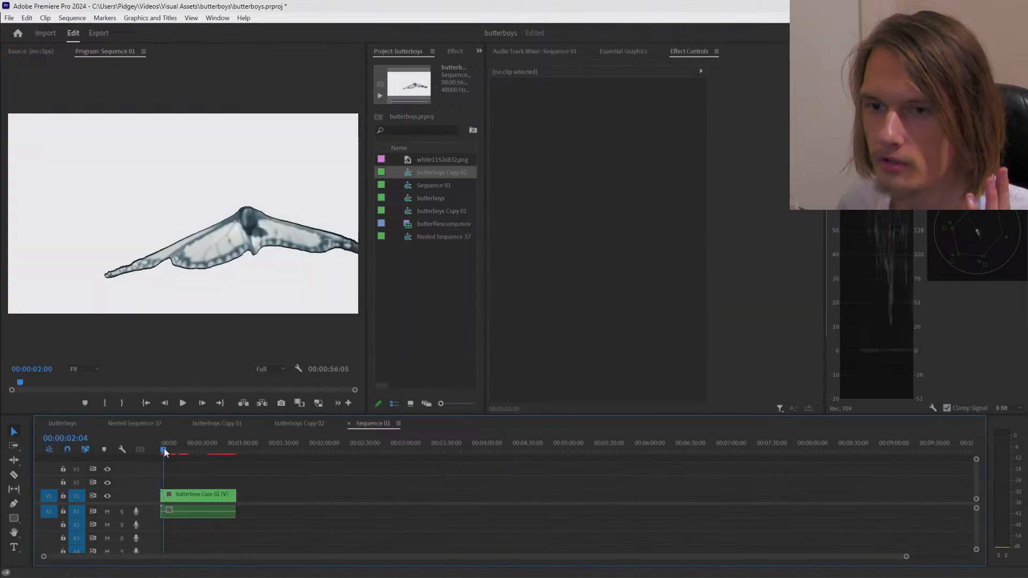
left_click_drag(184, 453, 185, 452)
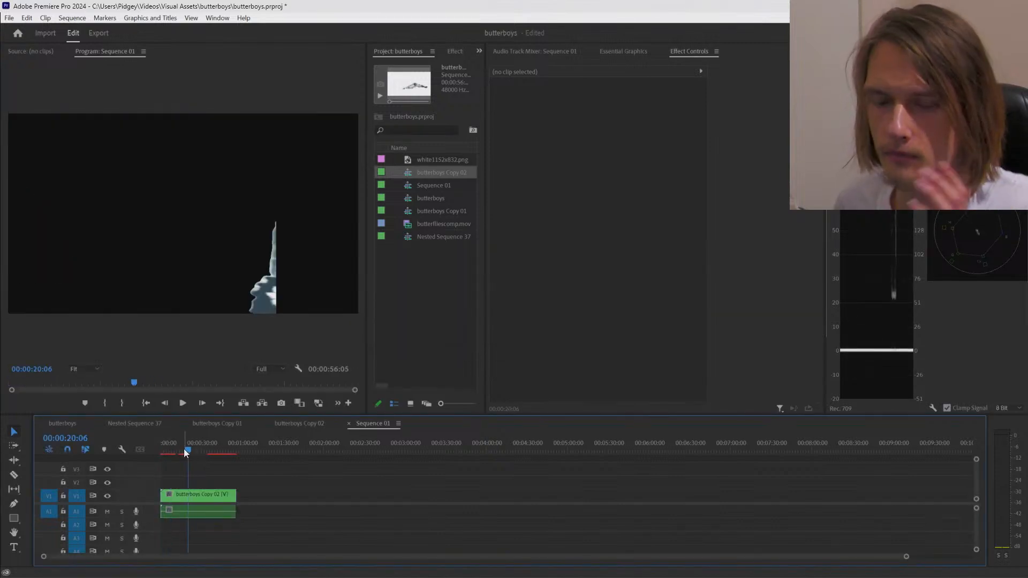
key("ctrl+z")
Step: Check frame 90 of butterboys Copy 02 and place that sequence at the start of Sequence 01's V1 track, keeping the existing settings
left_click(310, 424)
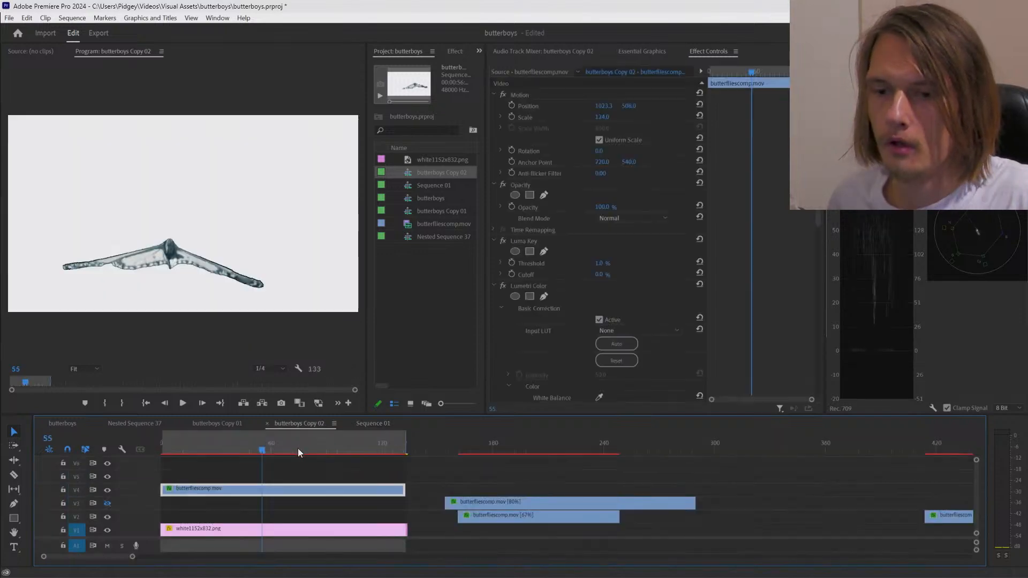
left_click_drag(295, 448, 326, 449)
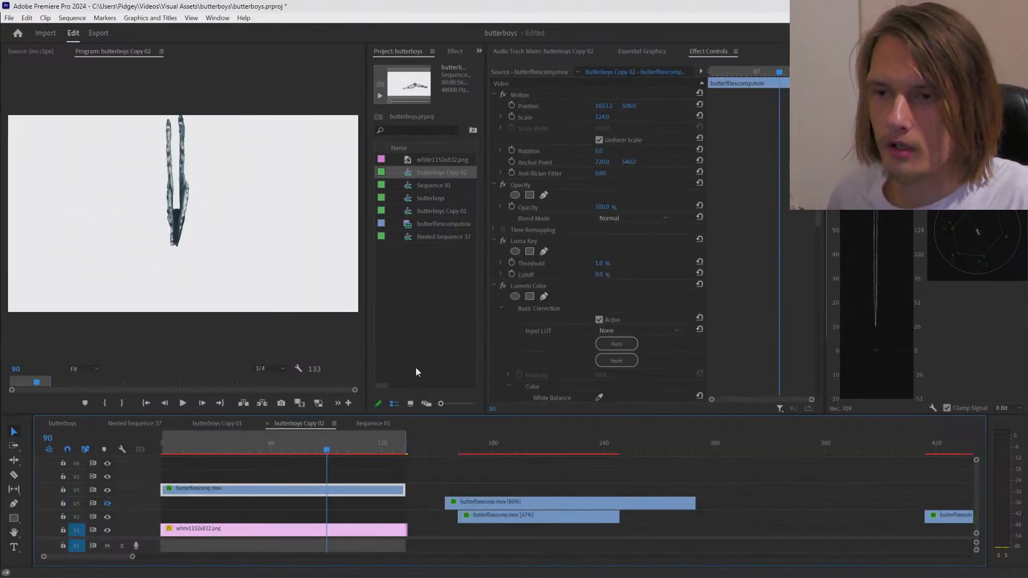
left_click(373, 423)
left_click_drag(439, 173, 166, 506)
left_click(601, 315)
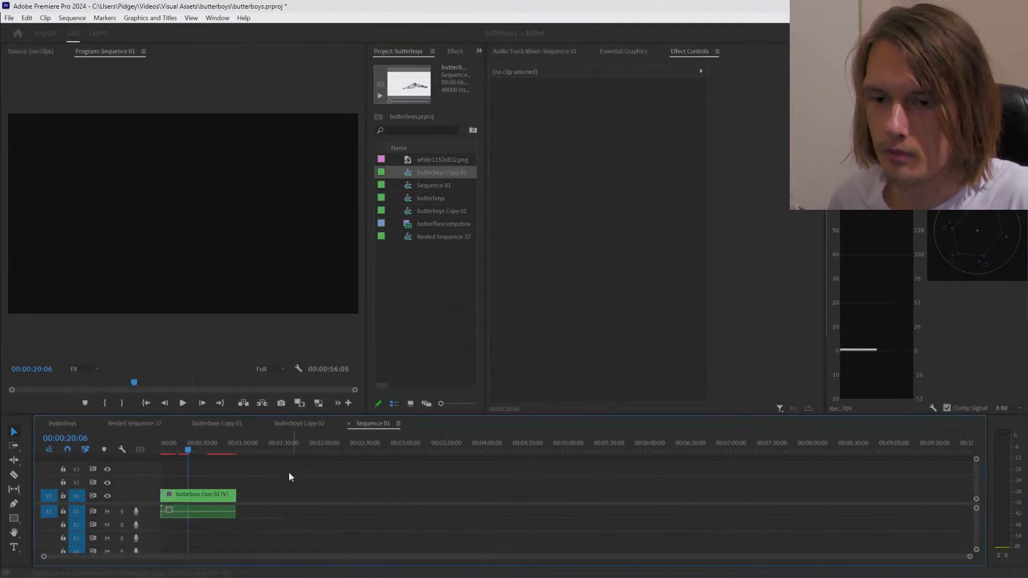
Step: Split the nested butterboys Copy 02 clip at 00:00:11:01 and move its second part further along the track, leaving a gap
left_click_drag(194, 450, 176, 451)
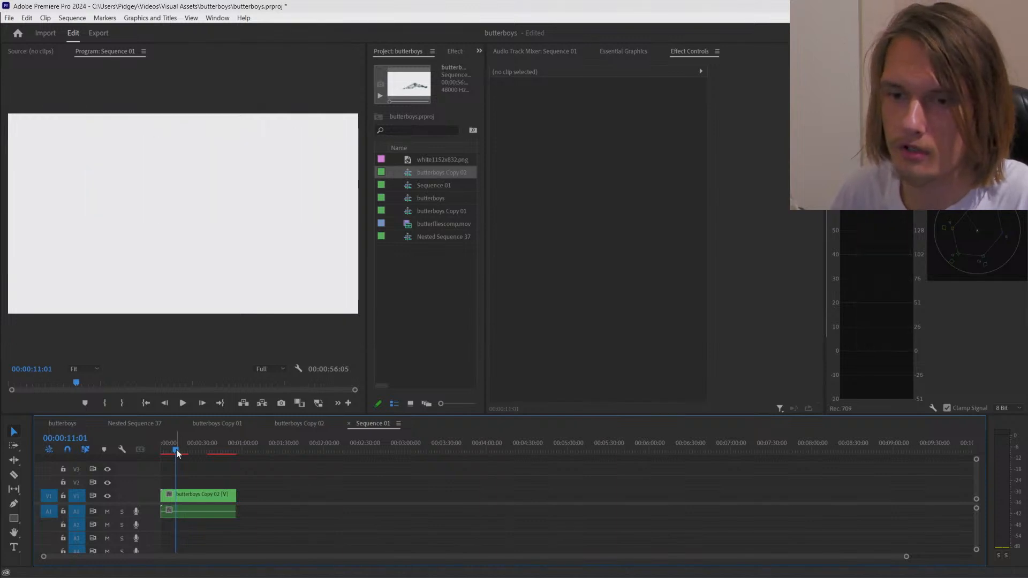
left_click(196, 496)
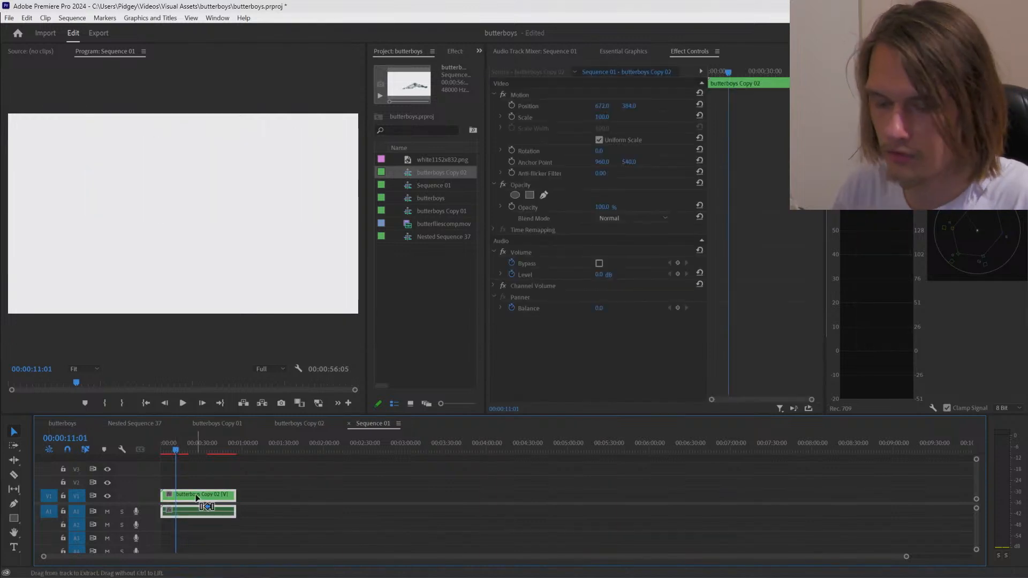
right_click(196, 496)
left_click(185, 496)
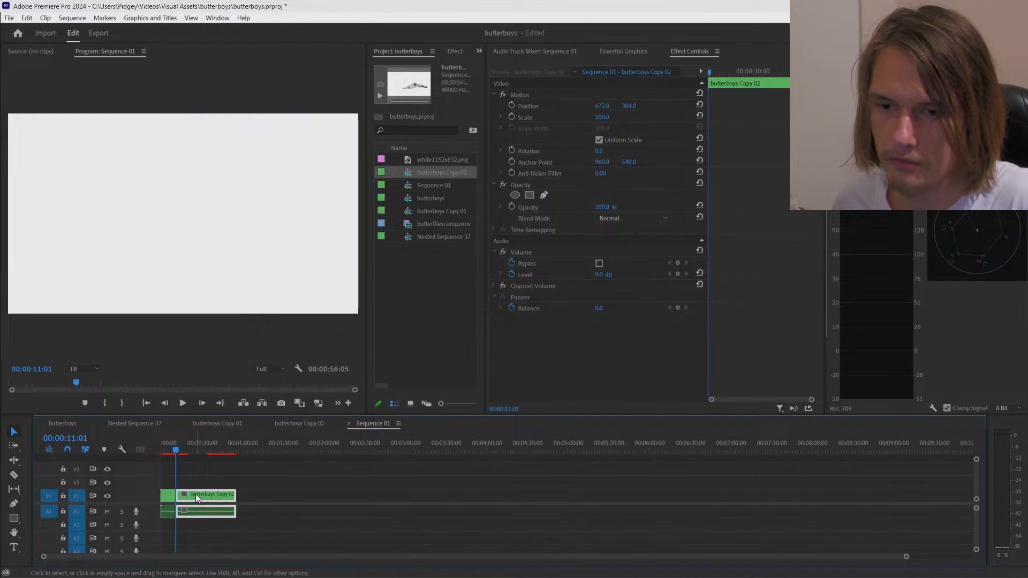
left_click_drag(195, 494, 251, 494)
Step: Mark Sequence 01's out point at 00:00:11:01, where the first part of the nested clip ends
left_click(122, 404)
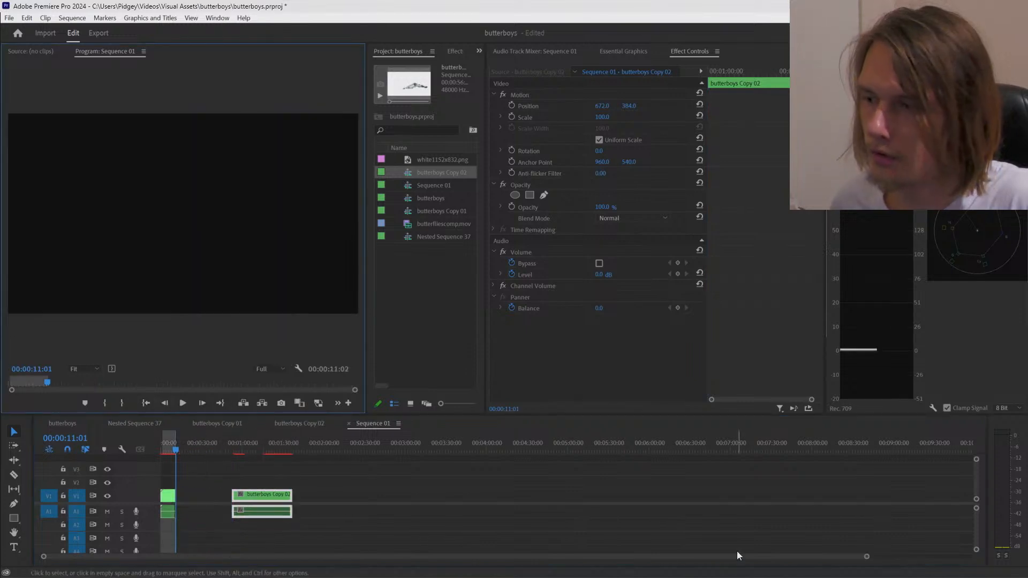
left_click_drag(867, 557, 457, 555)
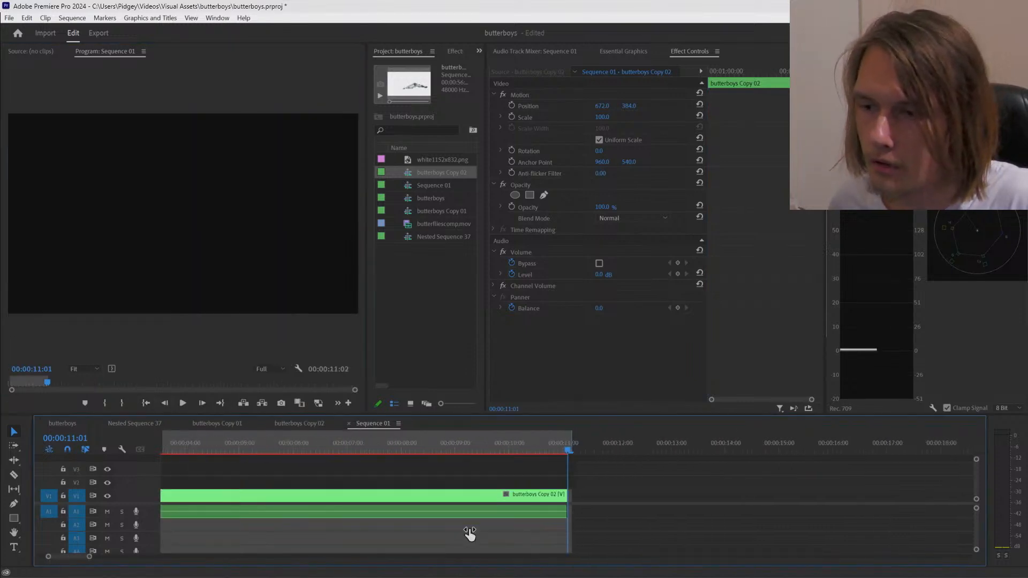
Step: Scale the nested butterboys Copy 02 clip down to 71, checking that the raised wings stay within the frame
left_click_drag(570, 440, 315, 442)
mouse_move(604, 117)
left_mouse_down()
mouse_move(578, 117)
mouse_move(609, 119)
mouse_move(588, 118)
left_mouse_up()
left_click(460, 490)
left_click_drag(375, 448, 367, 419)
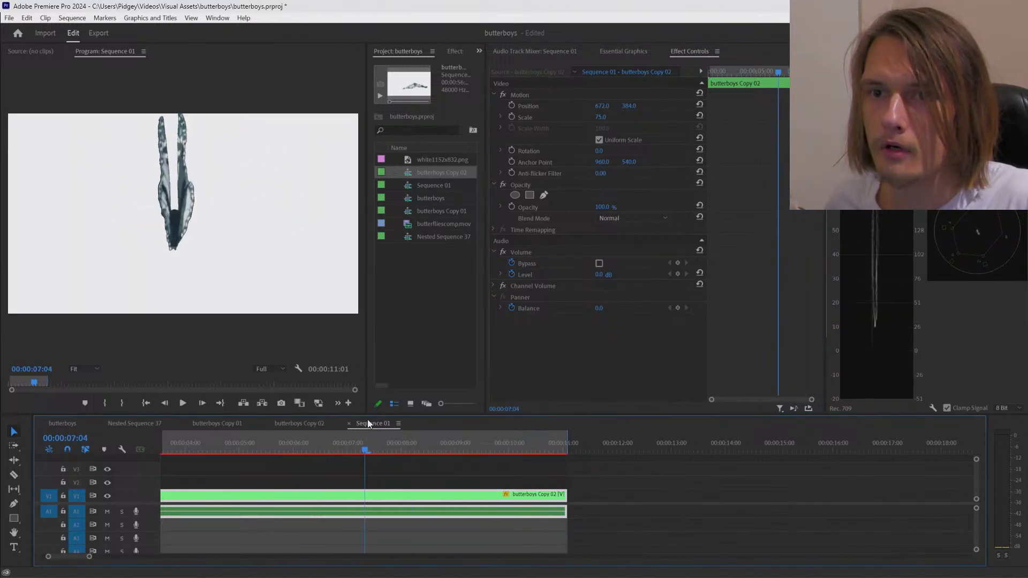
left_click(600, 116)
type("73")
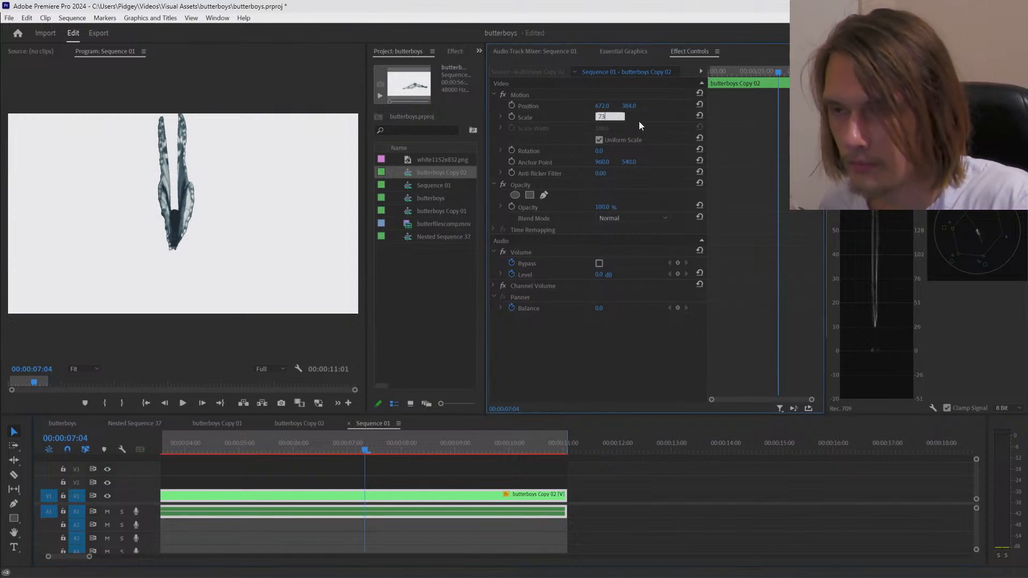
key("Return")
left_click_drag(599, 117, 598, 118)
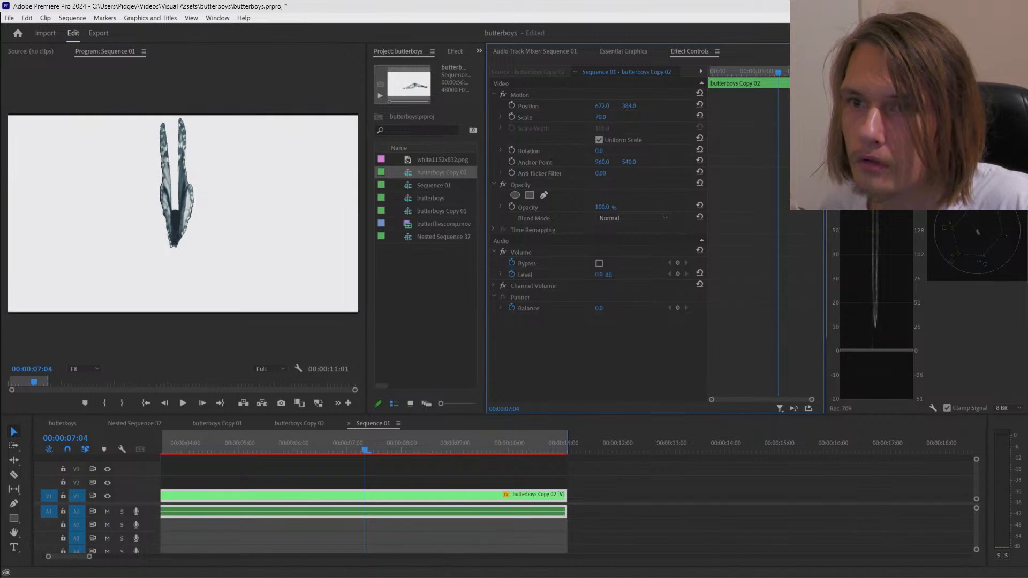
left_click(601, 117)
type("71")
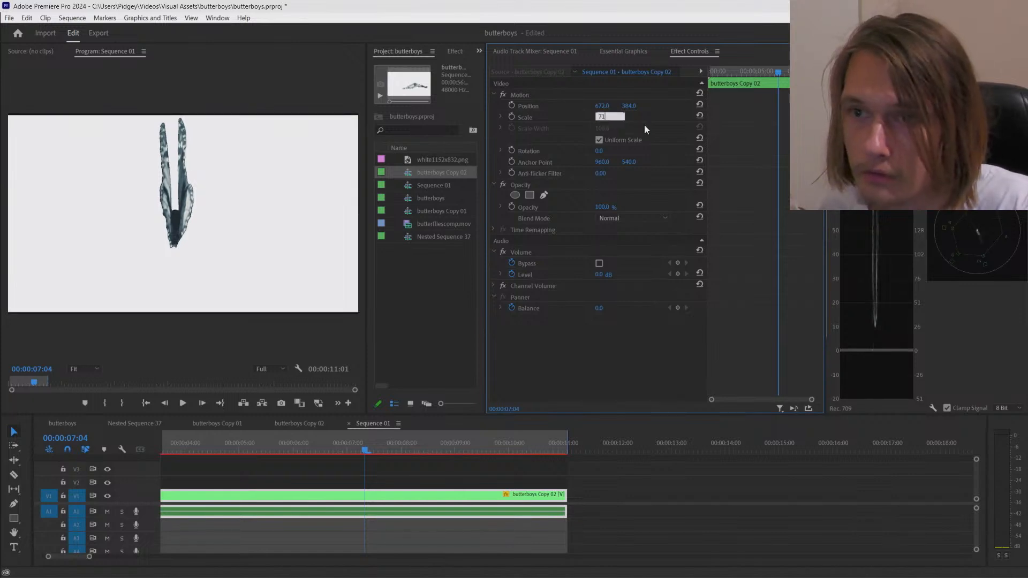
key("Return")
Step: Return to the start of Sequence 01, save the project, and set the sequence's export format to PNG
left_click_drag(283, 443, 95, 453)
key("ctrl+s")
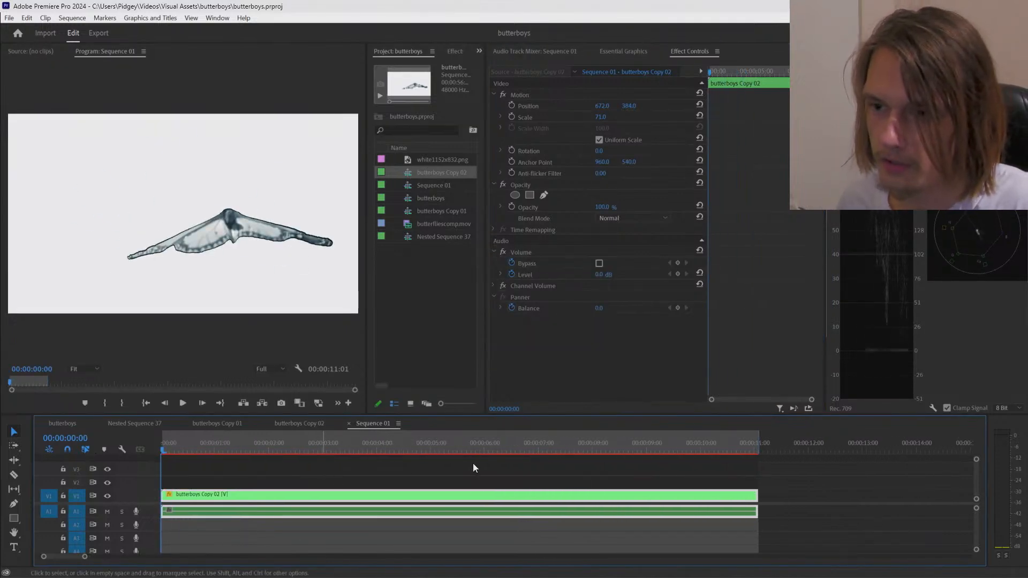
key("ctrl+m")
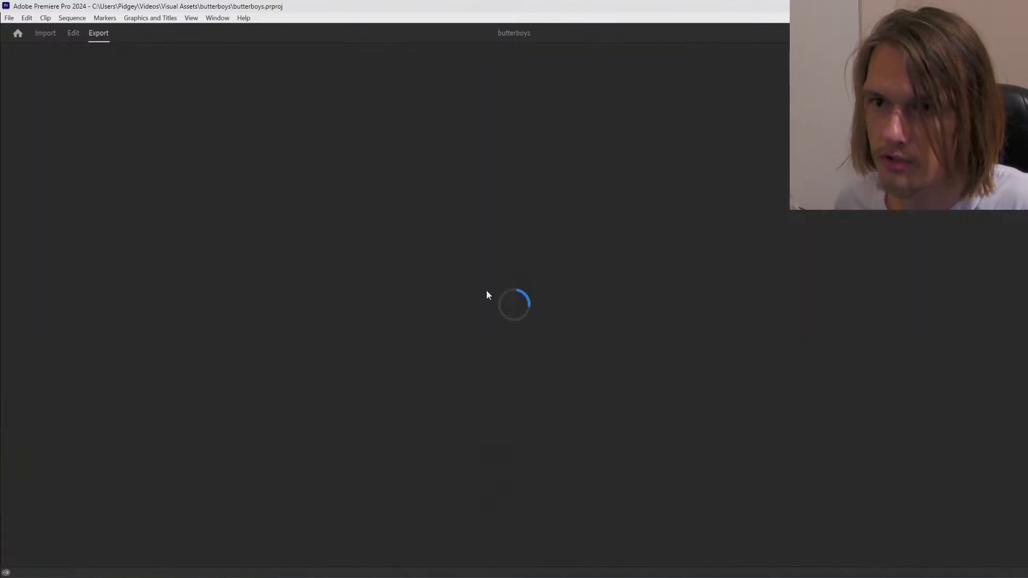
left_click(269, 155)
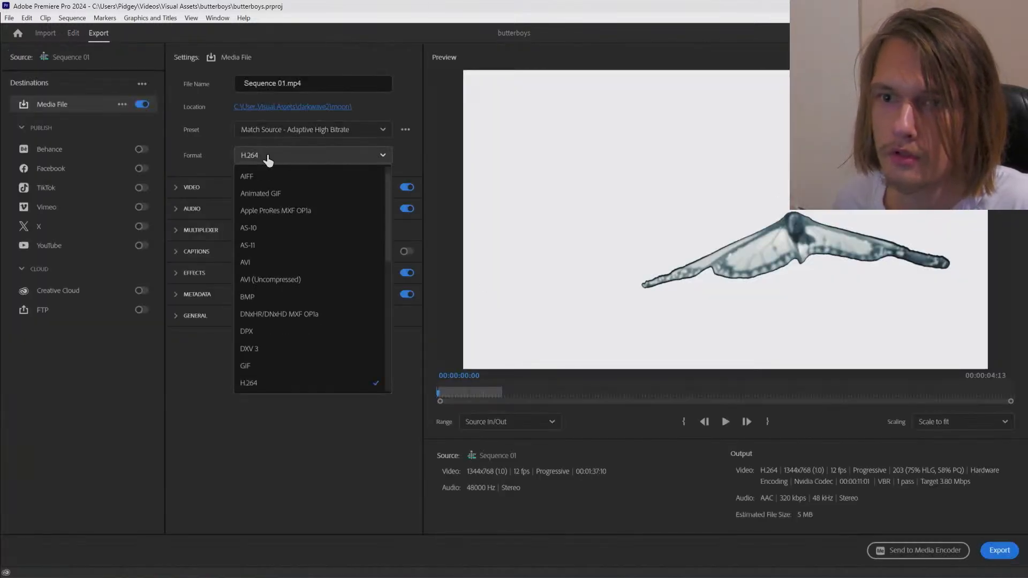
scroll(281, 279, "down", 5)
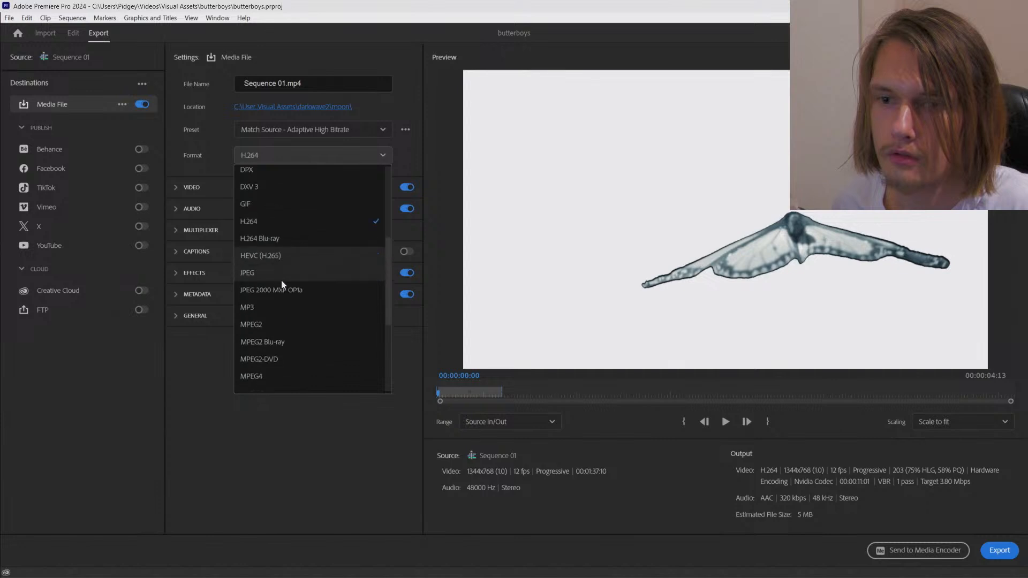
scroll(281, 284, "down", 2)
left_click(278, 315)
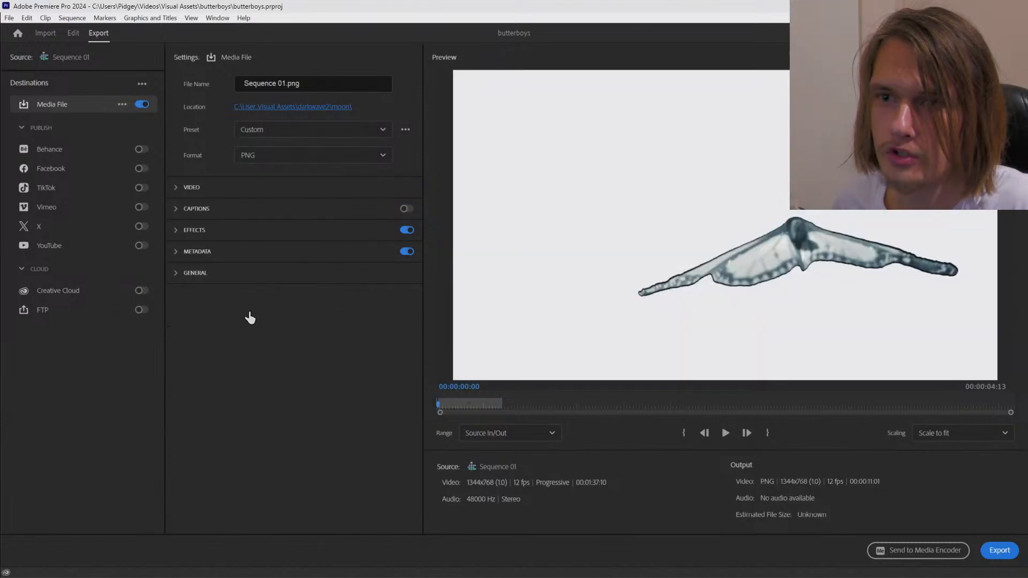
Step: Browse to Visual Assets\butterboys for the export location and create a folder named butterfly1 there
left_click(284, 108)
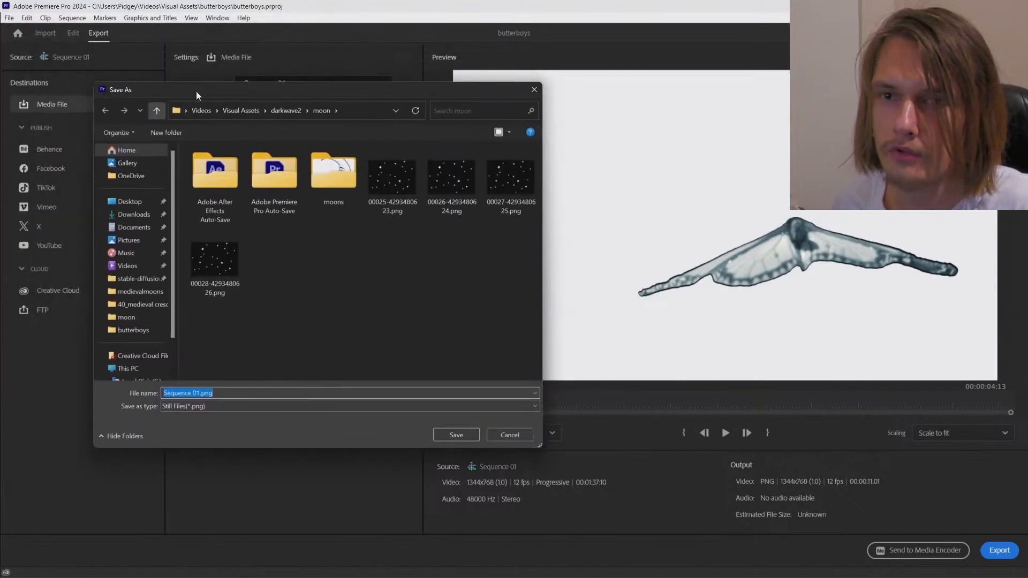
left_click_drag(204, 89, 273, 577)
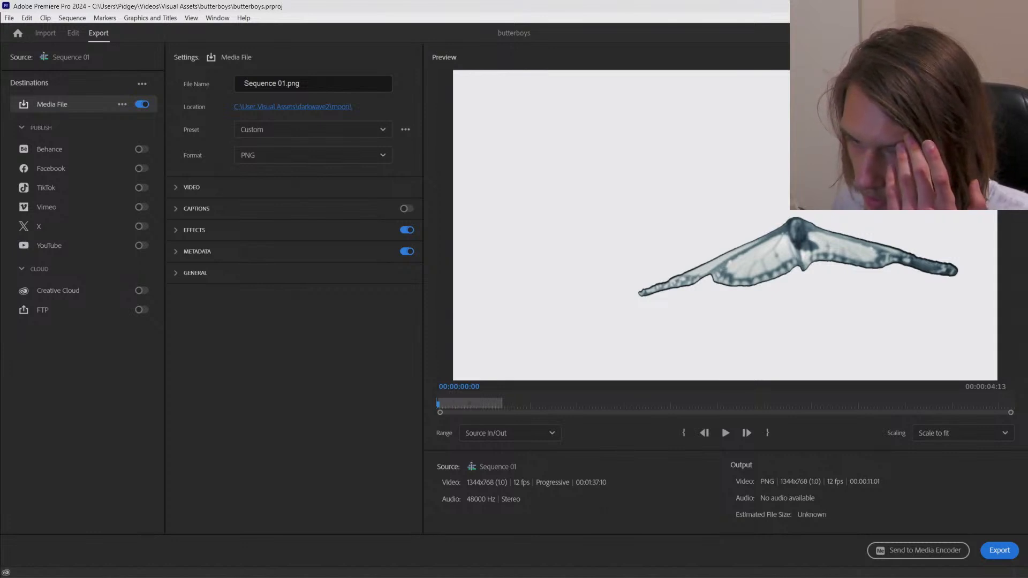
left_click_drag(418, 95, 348, 133)
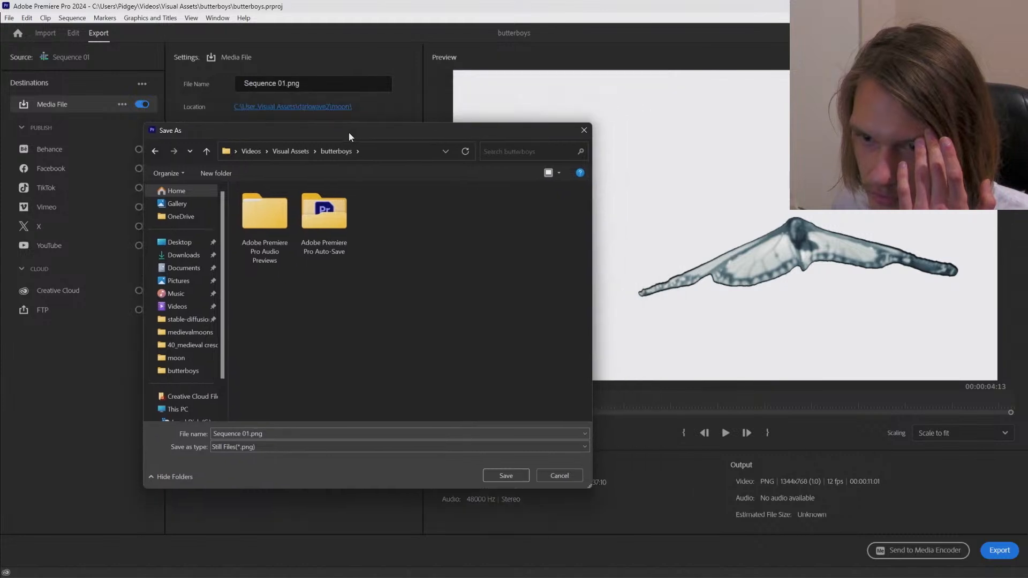
right_click(367, 287)
mouse_move(455, 414)
left_click(487, 415)
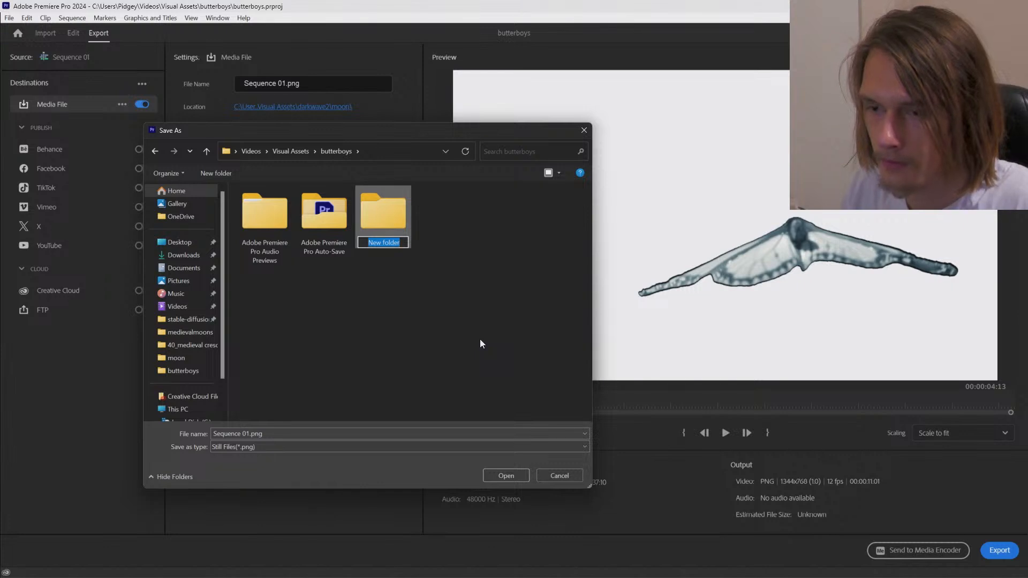
type("butterfly")
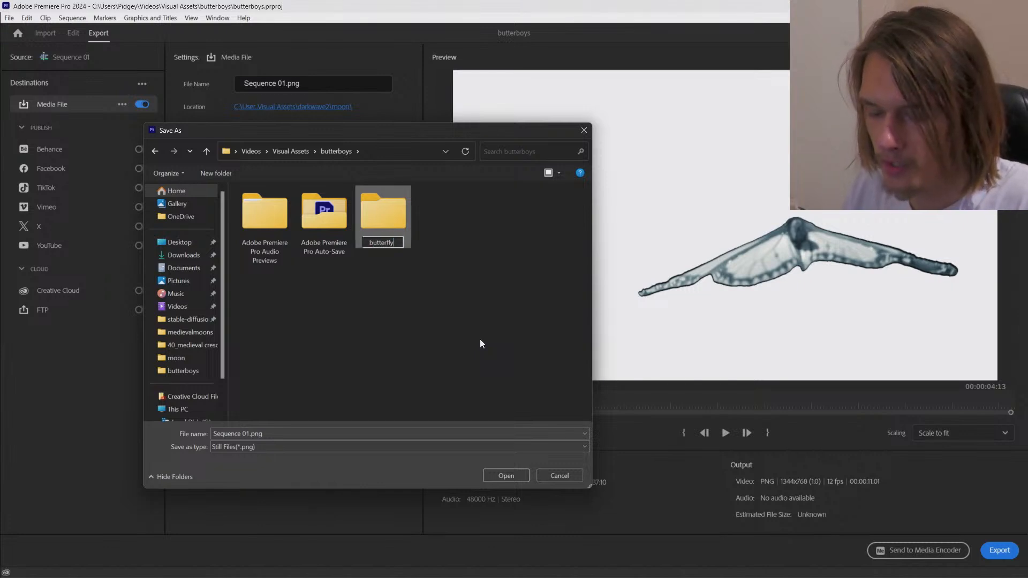
type("1")
left_click(479, 339)
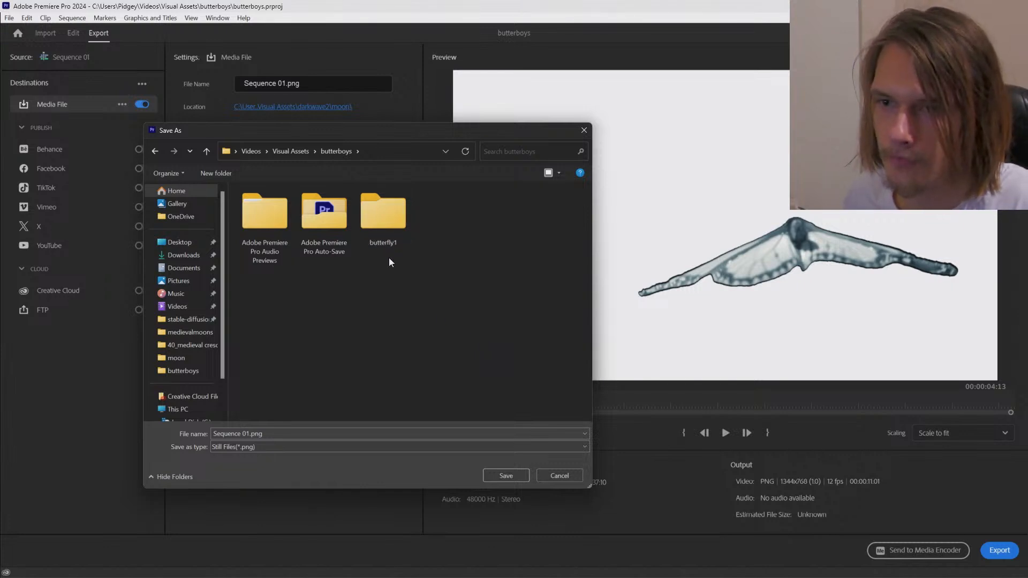
Step: Create and open a folder named original inside butterfly1, and cancel the choice of export location
double_click(380, 226)
right_click(316, 261)
mouse_move(390, 394)
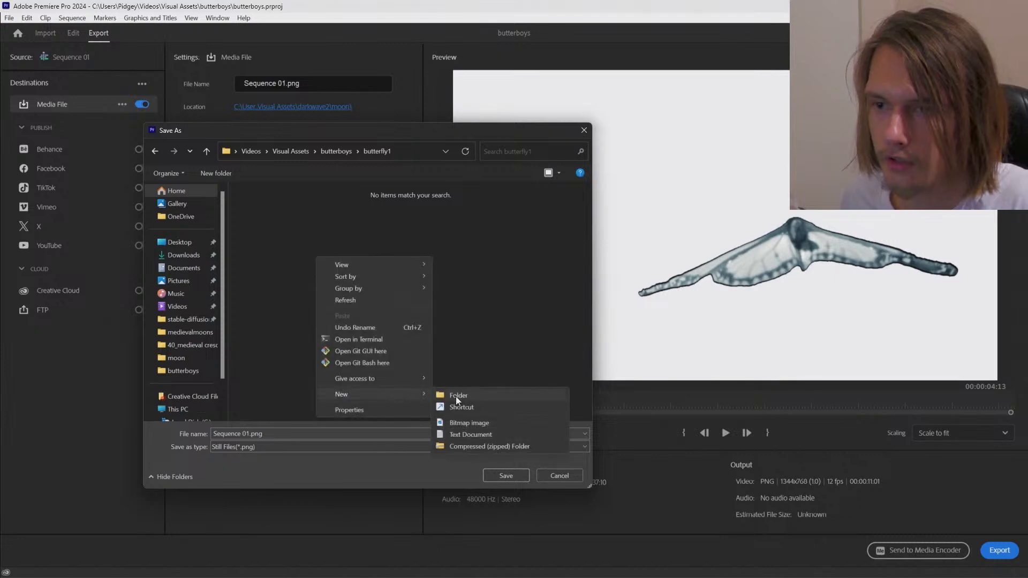
left_click(455, 396)
type("original")
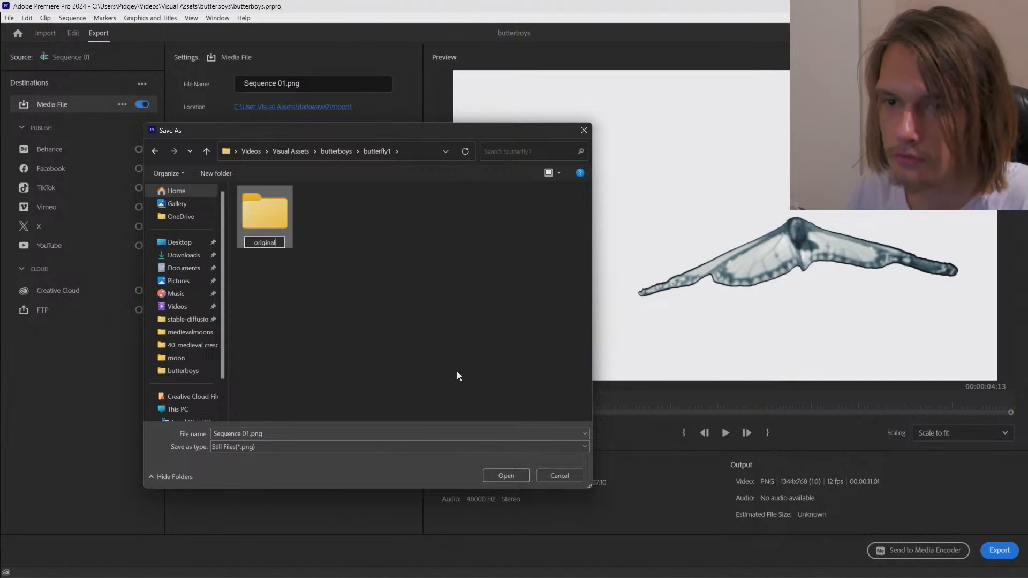
left_click(417, 378)
double_click(270, 220)
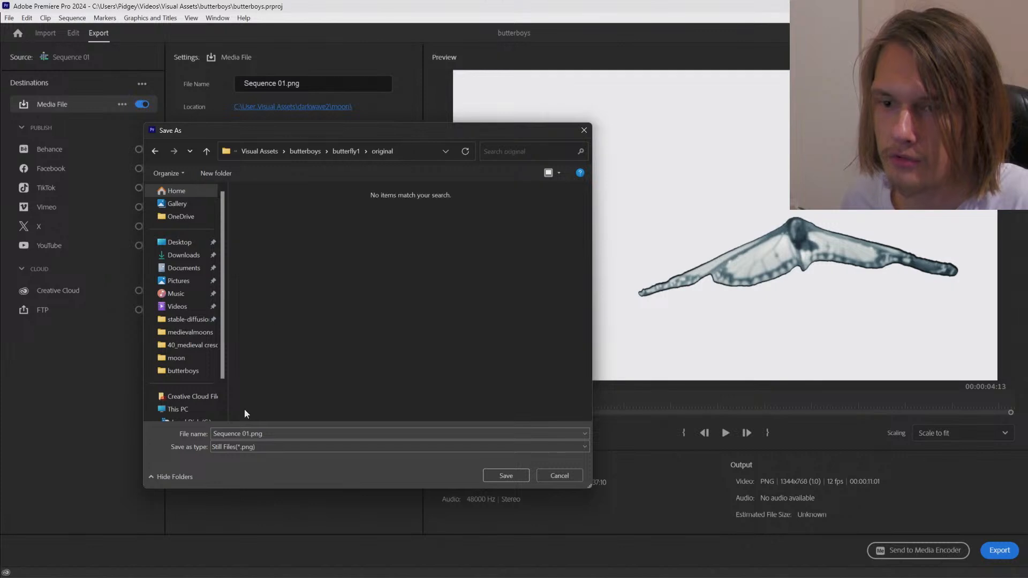
left_click(251, 432)
left_click(251, 433)
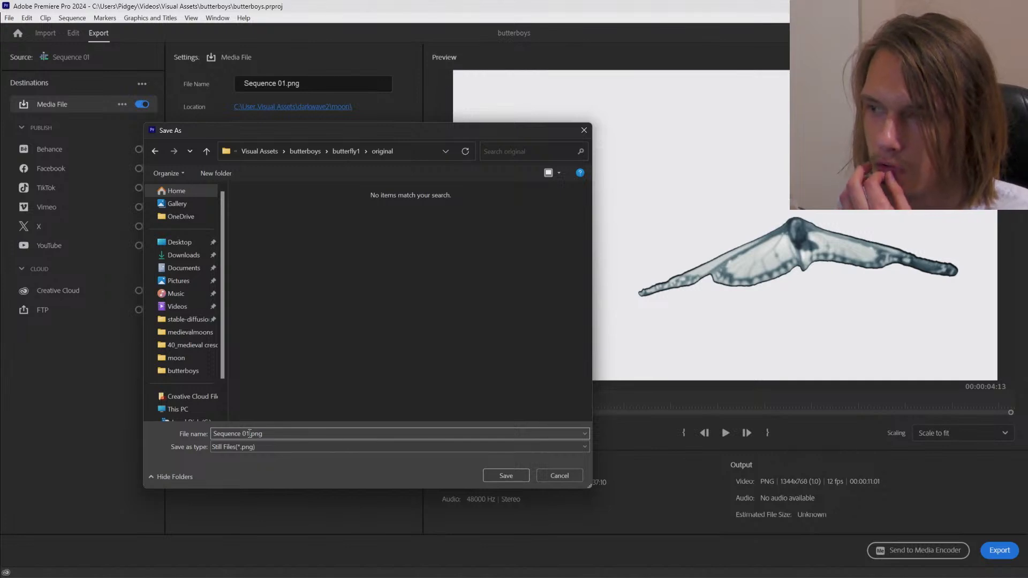
left_click(550, 477)
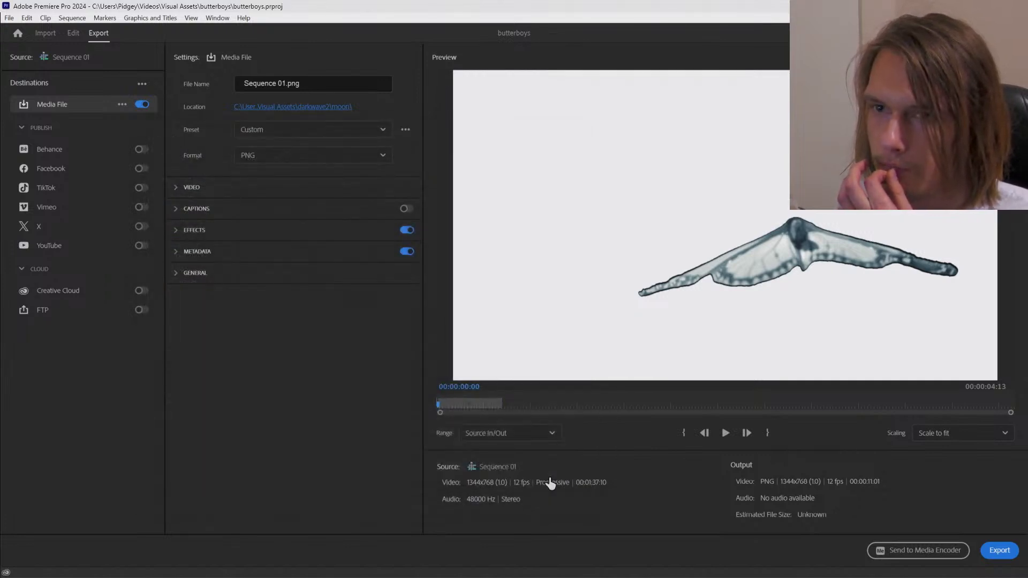
Step: Return to editing and apply the Lumetri Color effect to the nested butterboys Copy 02 clip
left_click(74, 33)
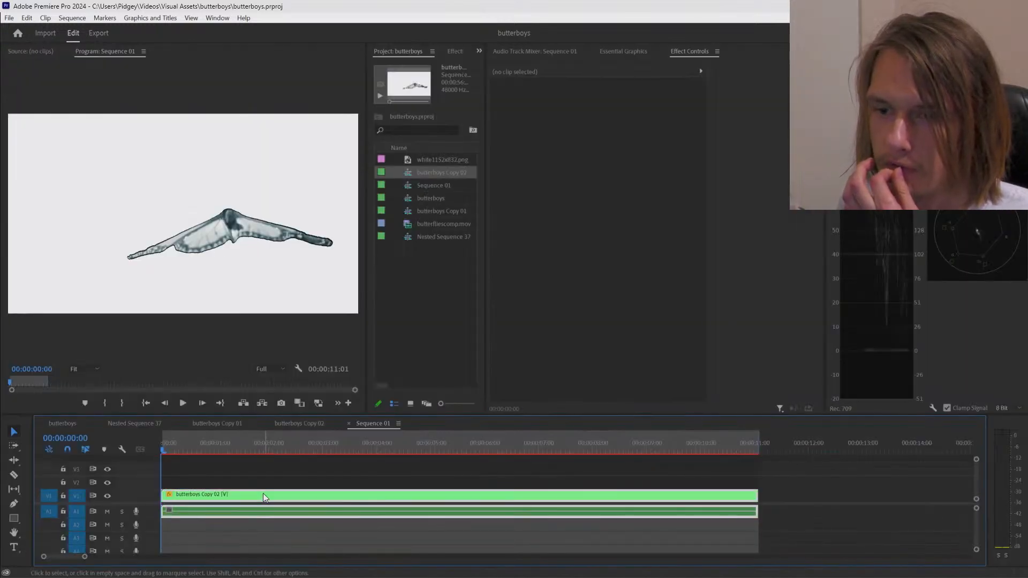
left_click(262, 493)
left_click(455, 51)
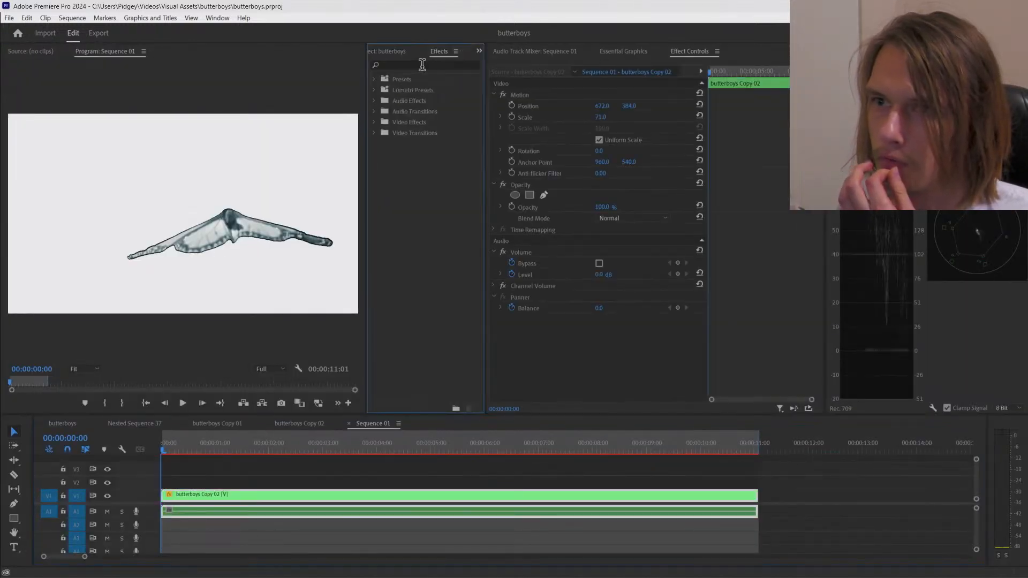
left_click(384, 64)
type("lumetri color")
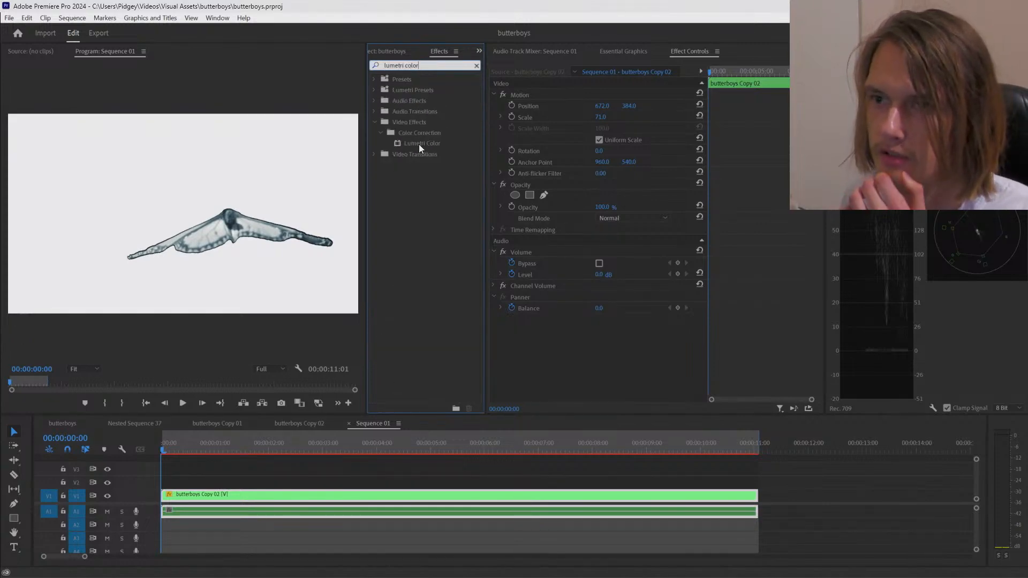
left_click_drag(419, 143, 357, 493)
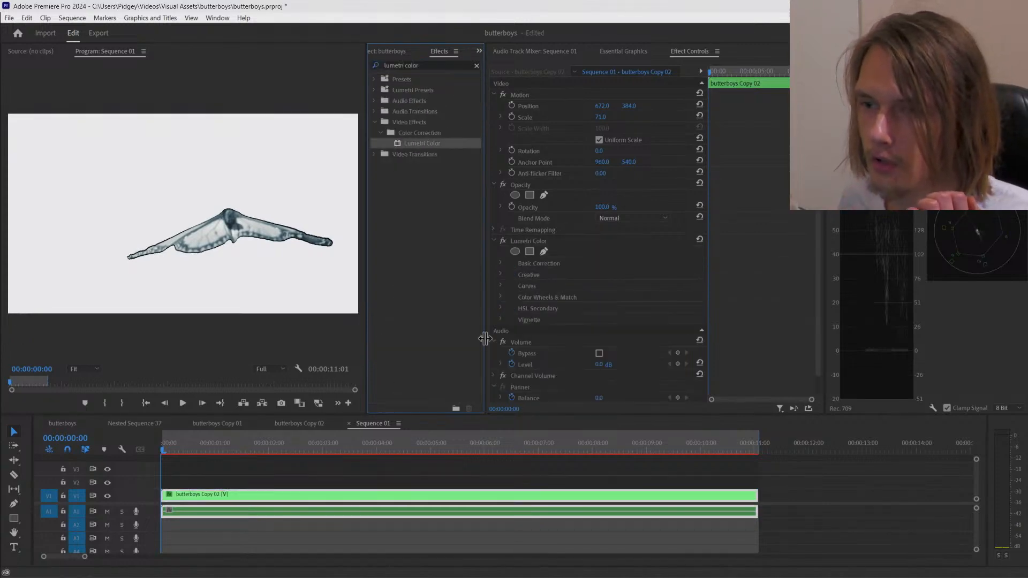
Step: Set the clip's Lumetri Color basic correction to saturation 1 and contrast 61, checking other frames of the animation
left_click(500, 263)
scroll(546, 289, "down", 4)
left_click_drag(603, 302, 551, 302)
left_click_drag(238, 449, 269, 451)
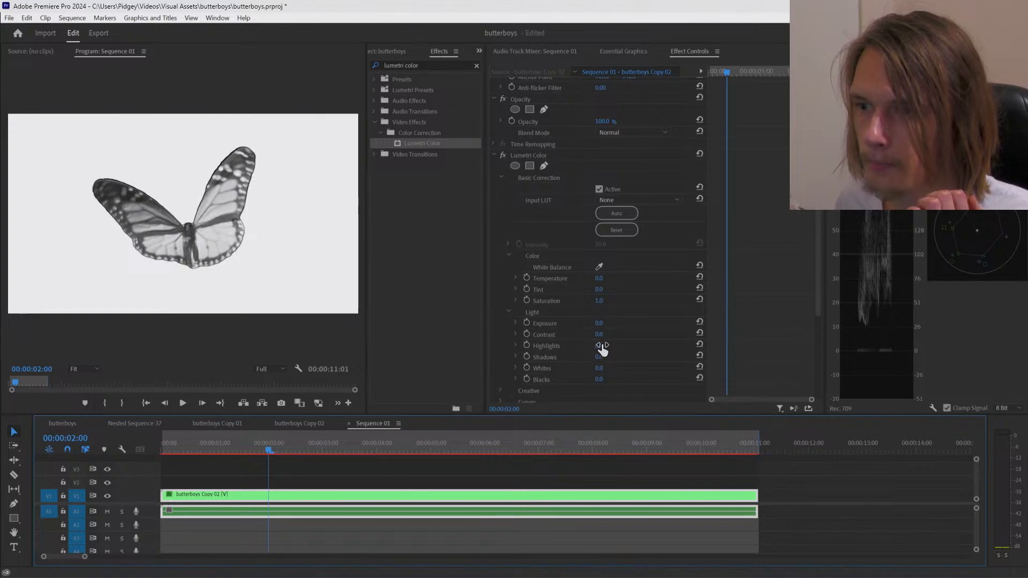
left_click_drag(599, 334, 641, 334)
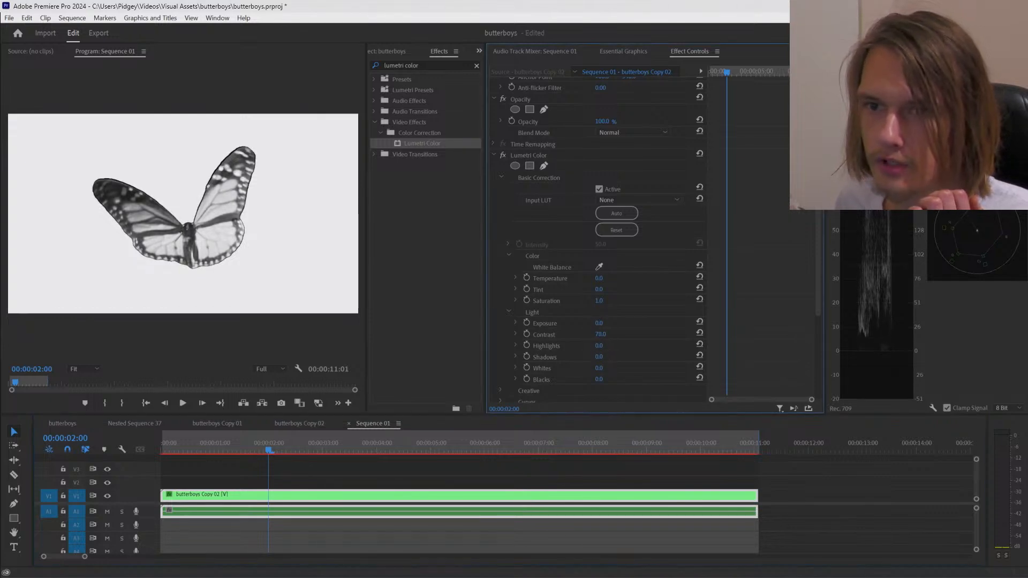
left_click_drag(600, 334, 609, 338)
left_click_drag(365, 448, 512, 438)
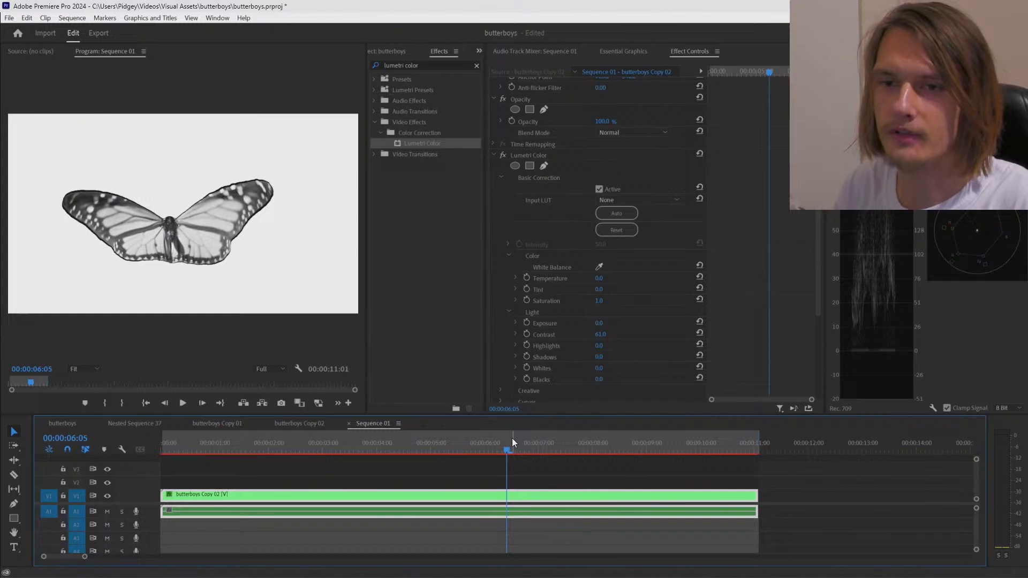
Step: Try a whites value of 13 in the clip's Lumetri Color basic correction
key("ctrl+m")
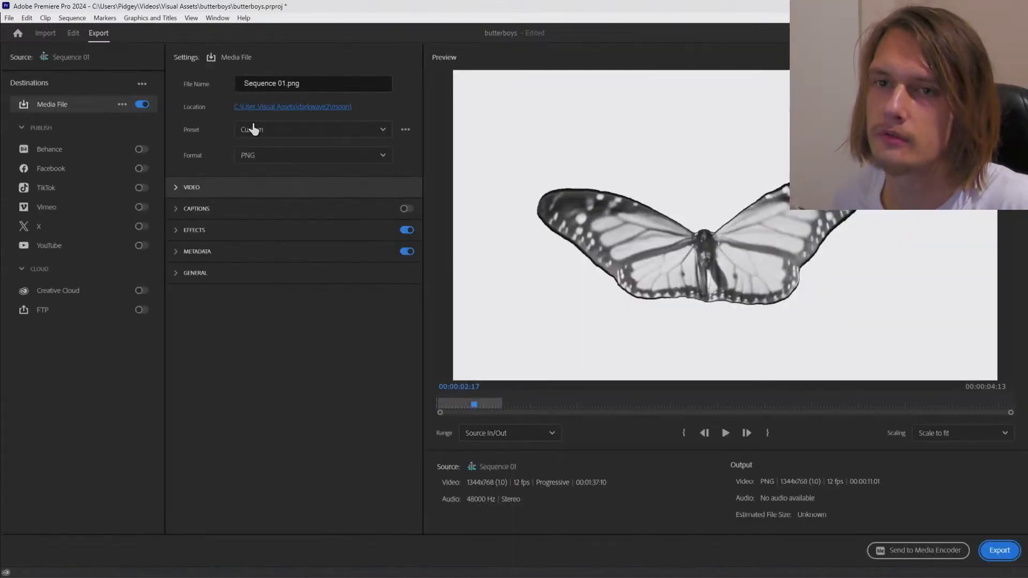
left_click(73, 33)
scroll(609, 374, "down", 5)
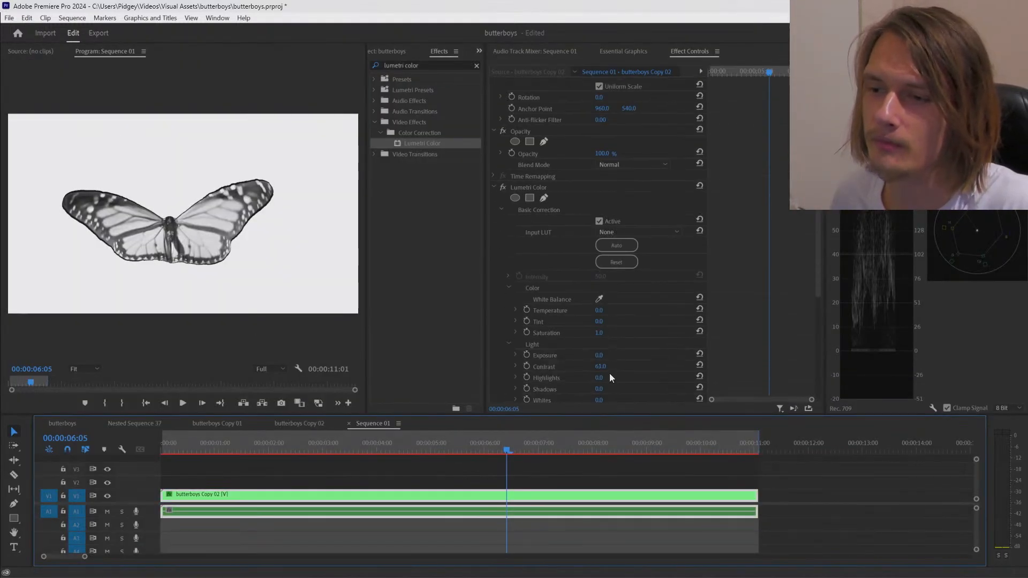
left_click_drag(599, 347, 638, 347)
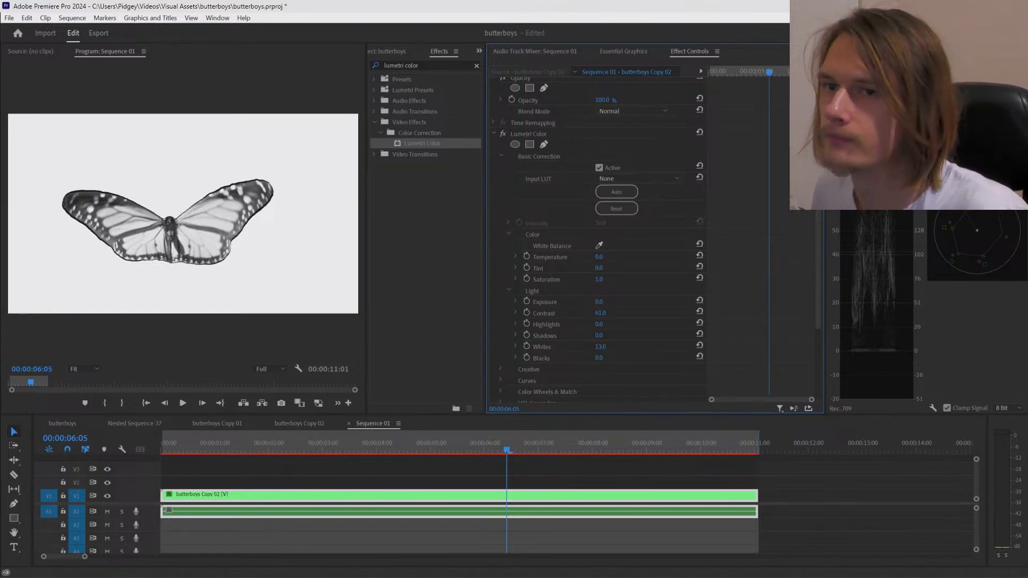
Step: Dock Lumetri Scopes alongside the project and effects panels, enlarge it, and set the clip's Lumetri Color whites to 7
left_click_drag(857, 51, 444, 131)
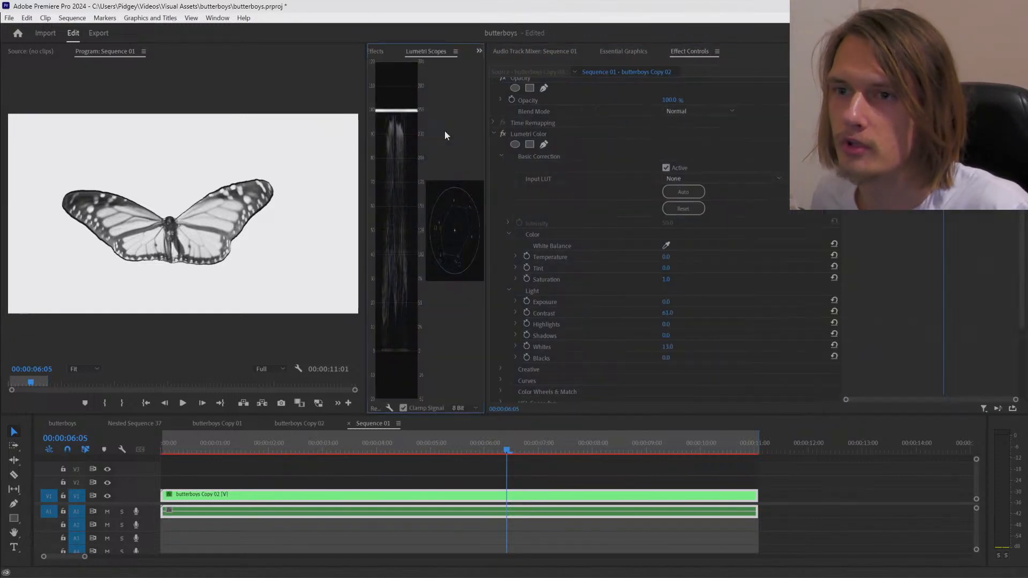
left_click_drag(486, 159, 595, 160)
left_click_drag(363, 202, 320, 202)
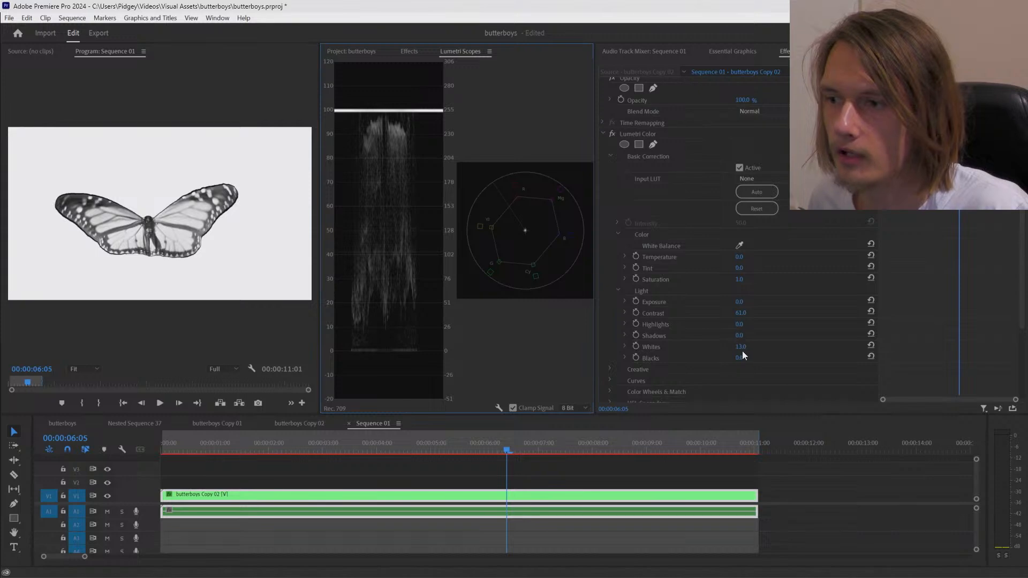
mouse_move(741, 346)
left_mouse_down()
mouse_move(760, 347)
mouse_move(749, 348)
left_mouse_up()
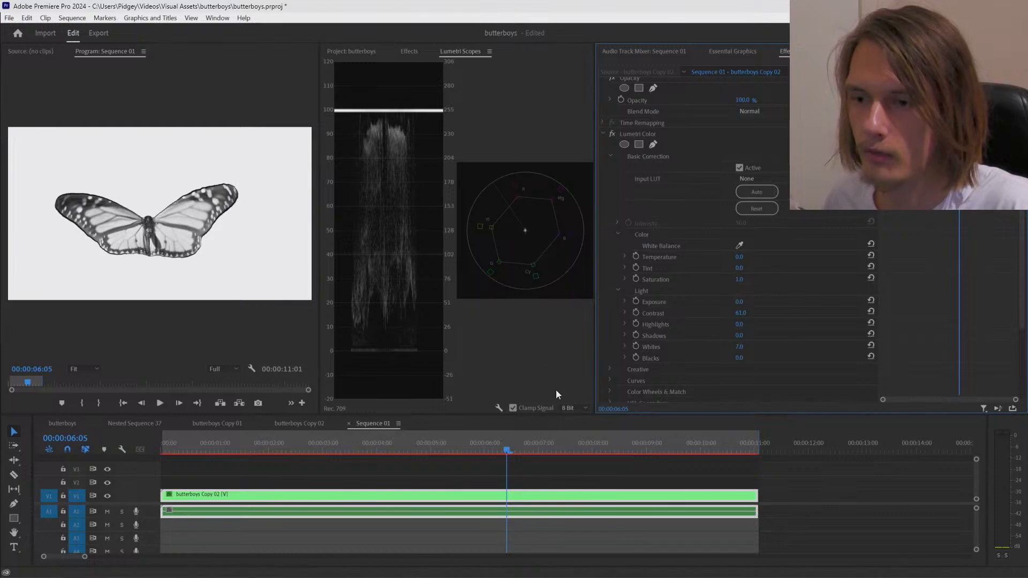
Step: Open the export settings for Sequence 01 and set the output location to the original folder inside Visual Assets\butterboys\butterfly1
left_click(555, 431)
key("ctrl+m")
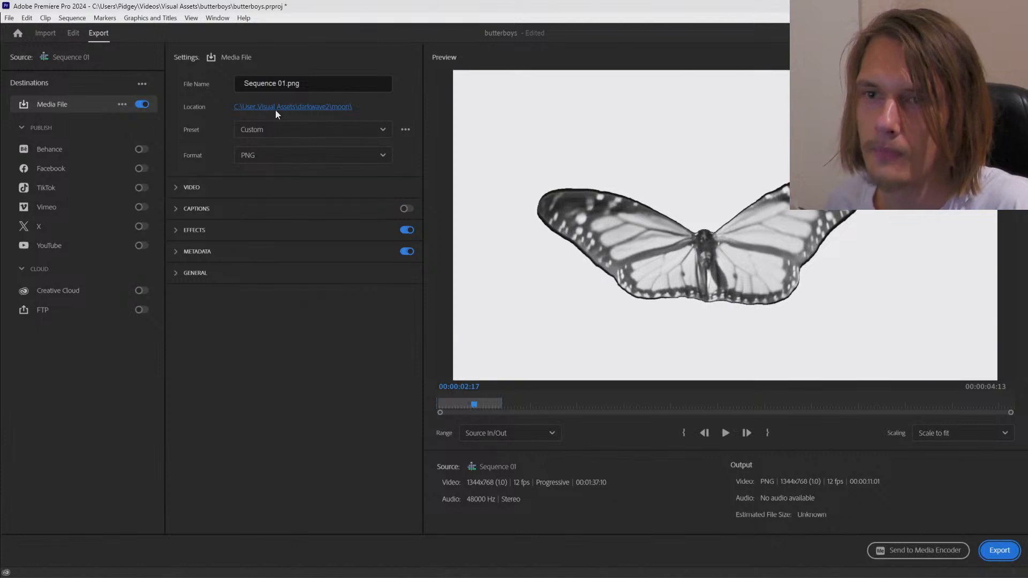
left_click(275, 110)
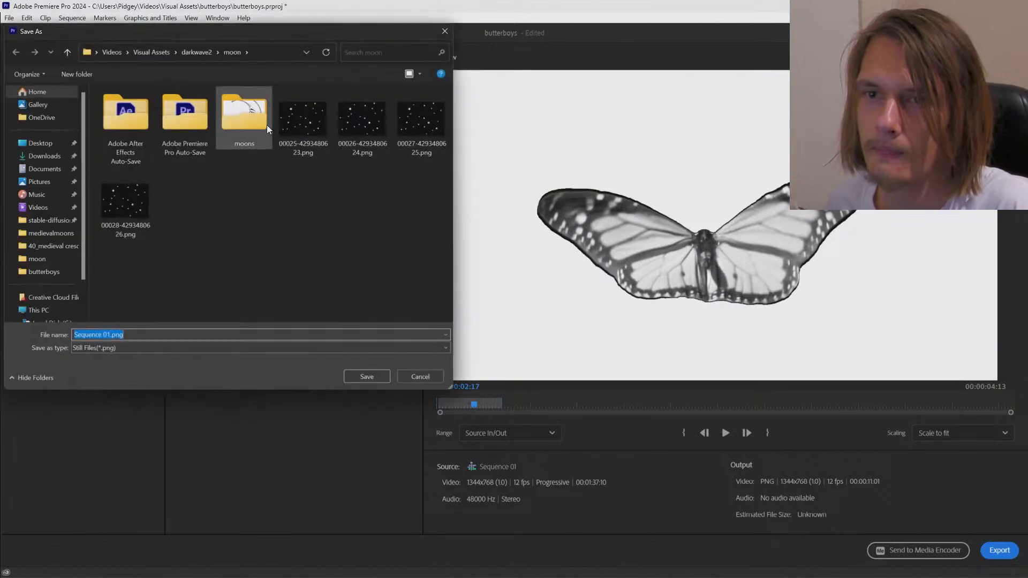
left_click(66, 51)
left_click(66, 52)
left_click(66, 52)
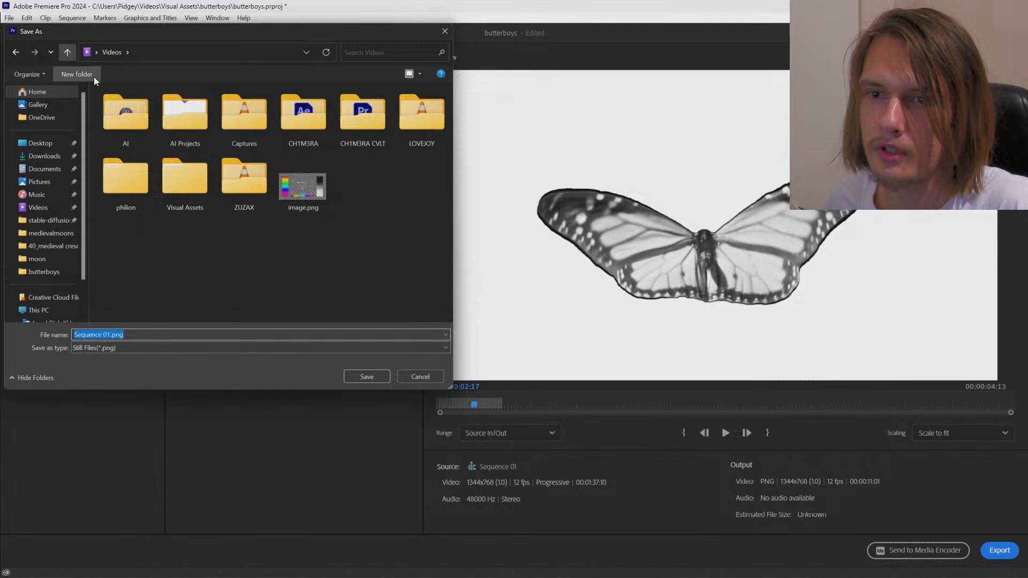
double_click(192, 178)
double_click(184, 124)
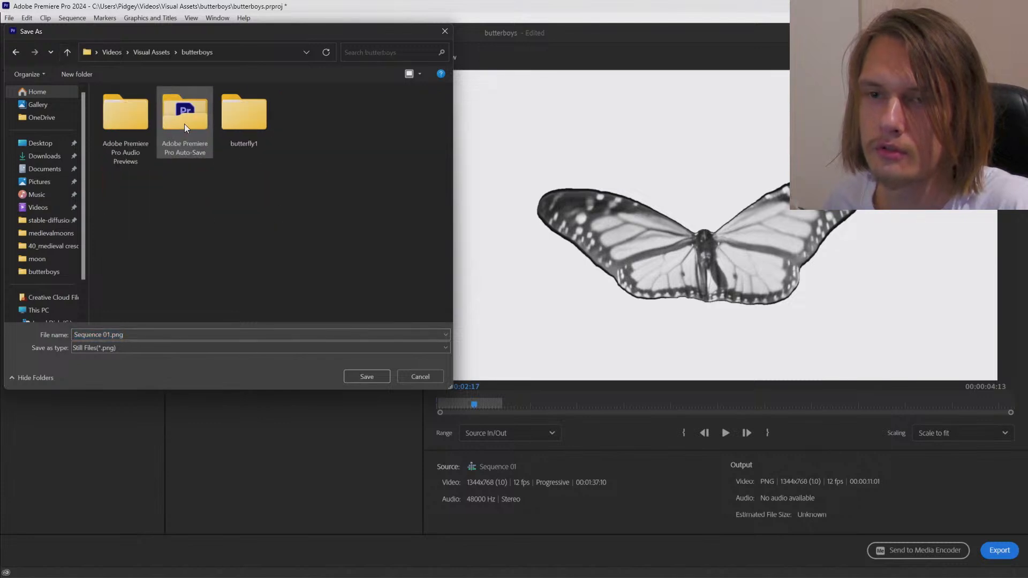
double_click(235, 129)
double_click(142, 119)
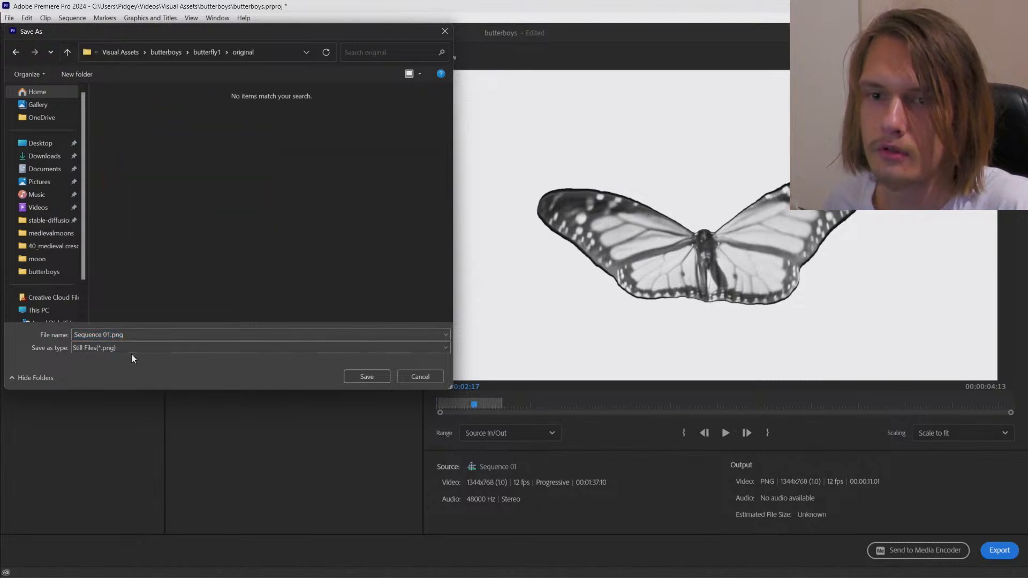
Step: Name the PNG output 1_.png and export the image sequence
left_click(104, 334)
left_click(109, 334)
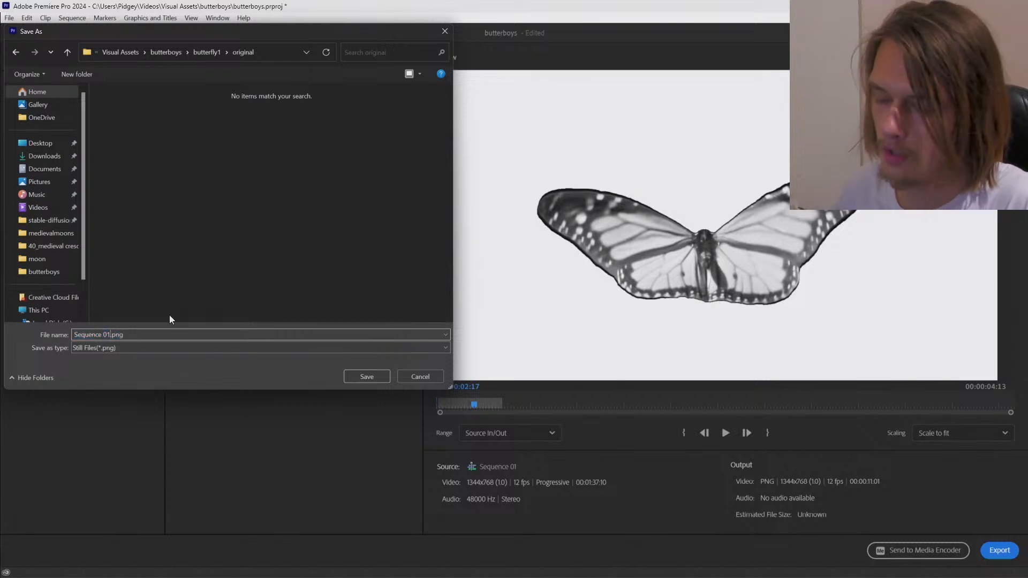
key("BackSpace")
key("BackSpace")
key("BackSpace")
key("BackSpace")
key("BackSpace")
key("BackSpace")
key("BackSpace")
key("BackSpace")
key("BackSpace")
key("BackSpace")
key("BackSpace")
type("1_")
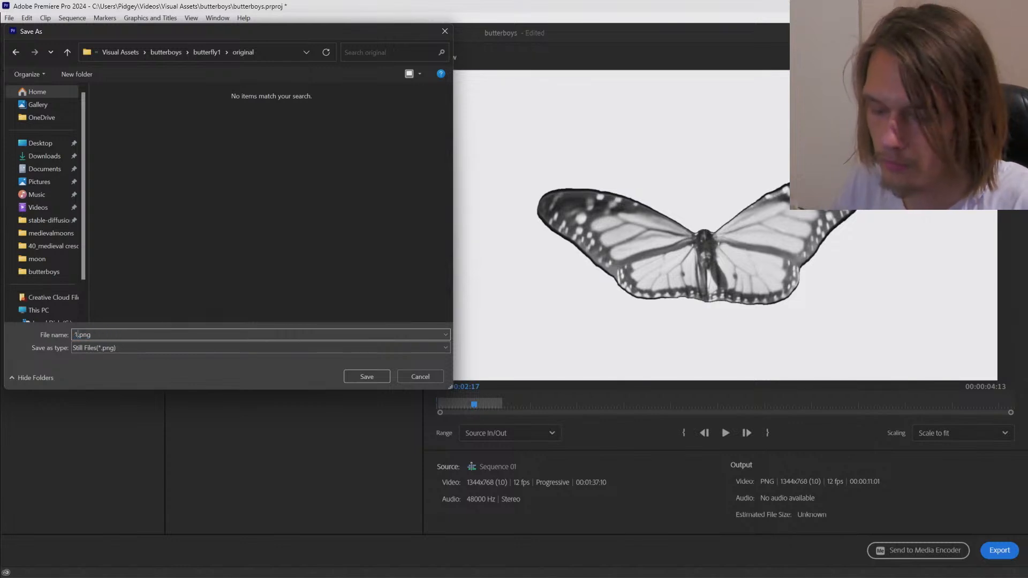
left_click(367, 377)
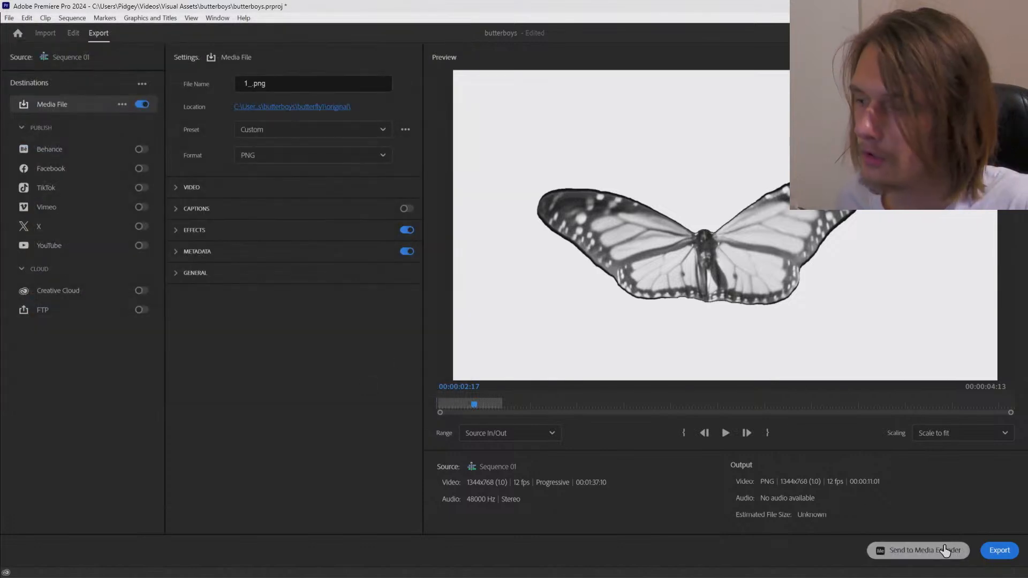
left_click(1002, 551)
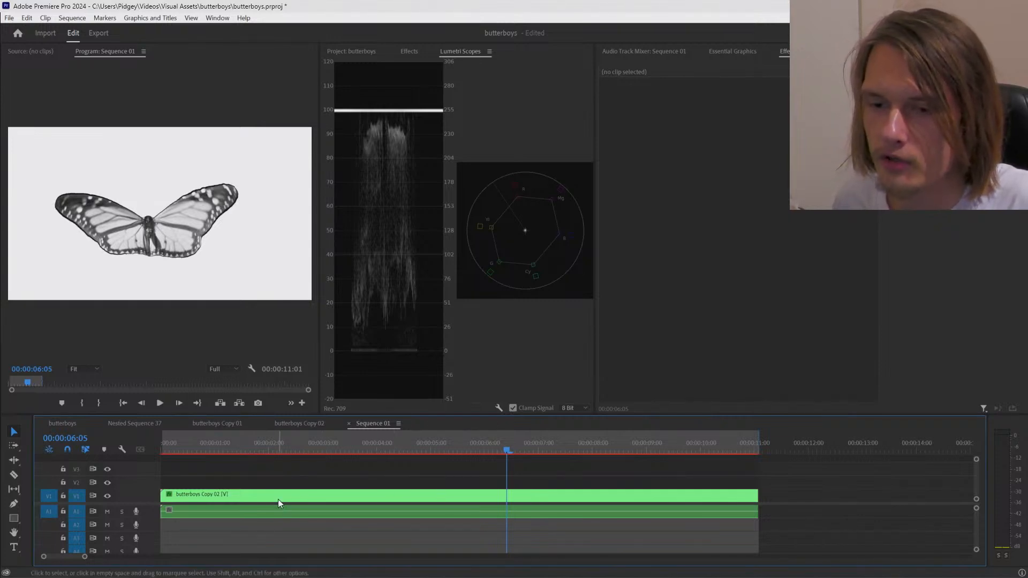
Step: In the butterboys Copy 02 sequence, hide the white background track V1, duplicate butterfliescomp.mov from V4 onto V5, and hide V4
left_click(288, 424)
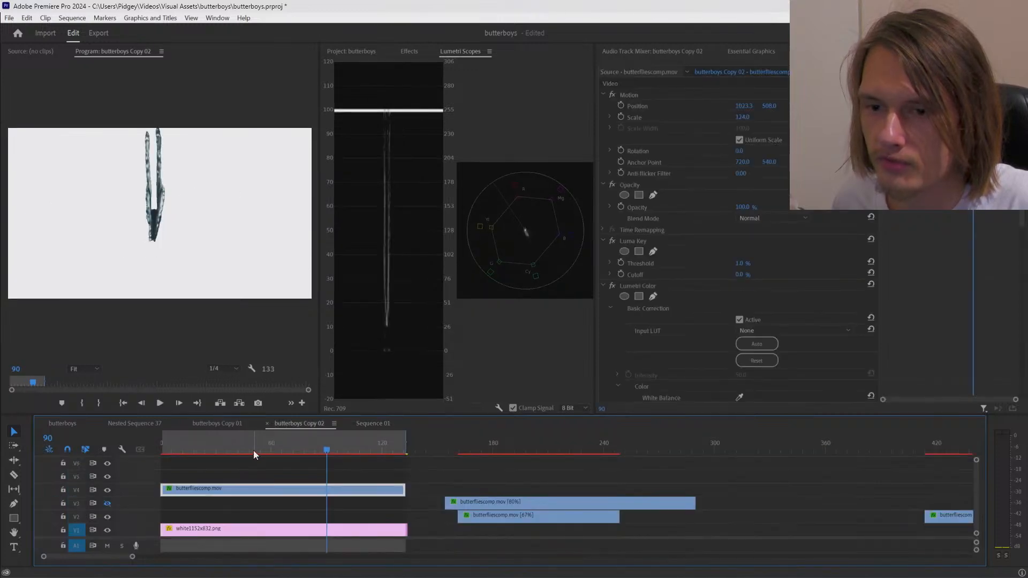
mouse_move(253, 451)
left_mouse_down()
mouse_move(171, 461)
mouse_move(262, 461)
left_mouse_up()
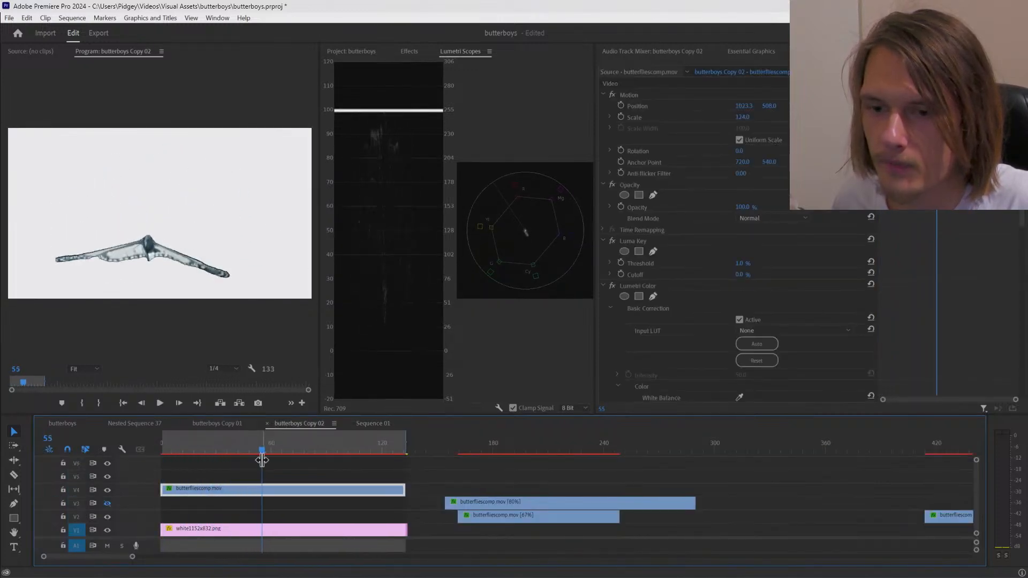
left_click(108, 530)
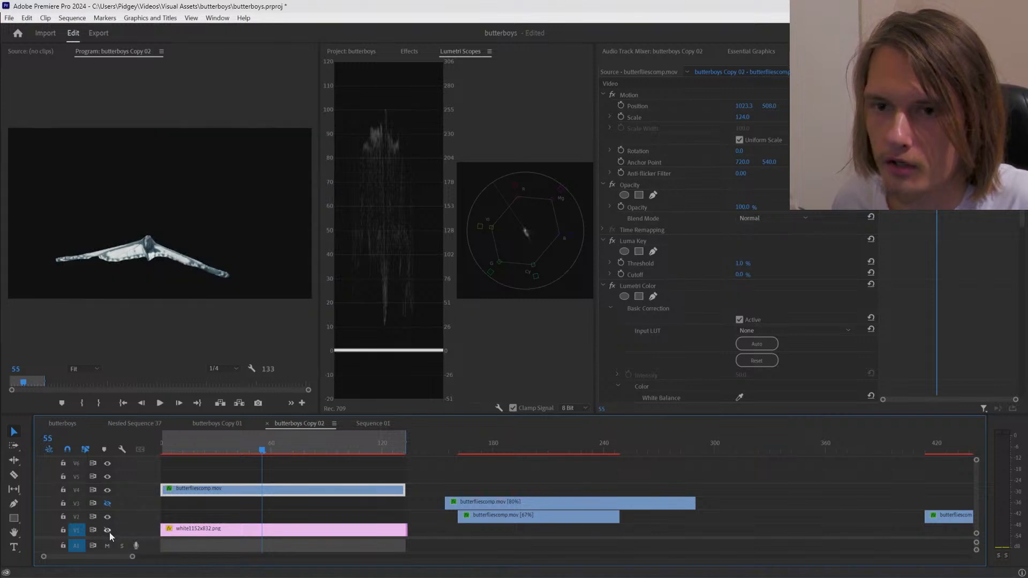
left_click_drag(195, 490, 195, 476)
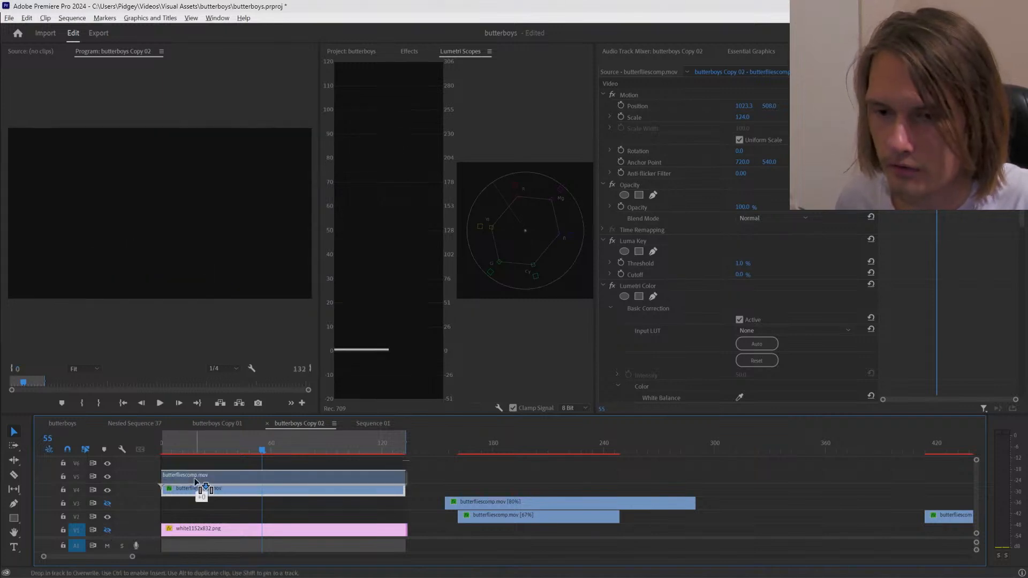
left_click(108, 490)
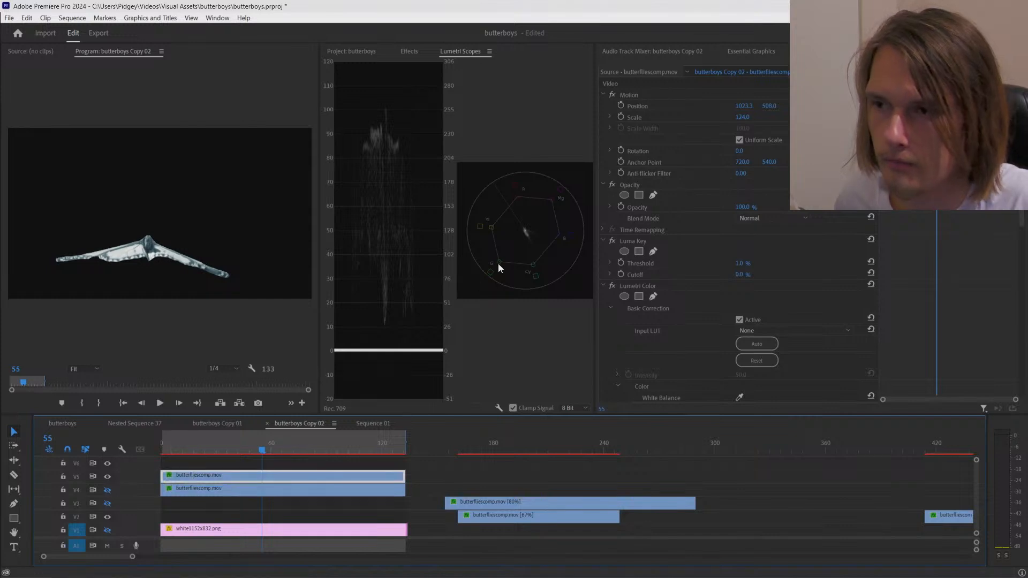
Step: Apply a second Lumetri Color effect to the butterfliescomp.mov copy on V5
left_click(604, 241)
scroll(697, 286, "down", 4)
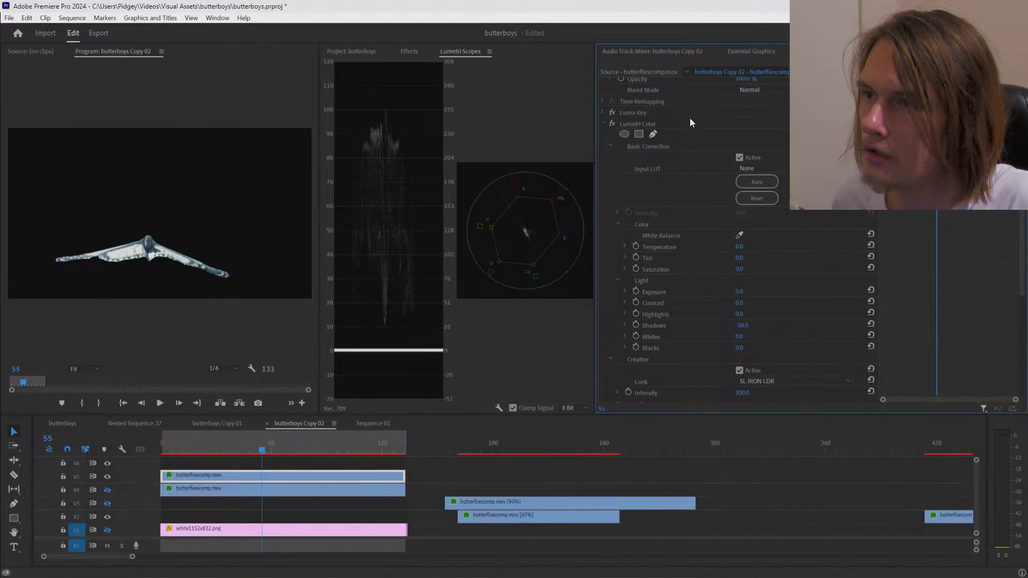
left_click(413, 54)
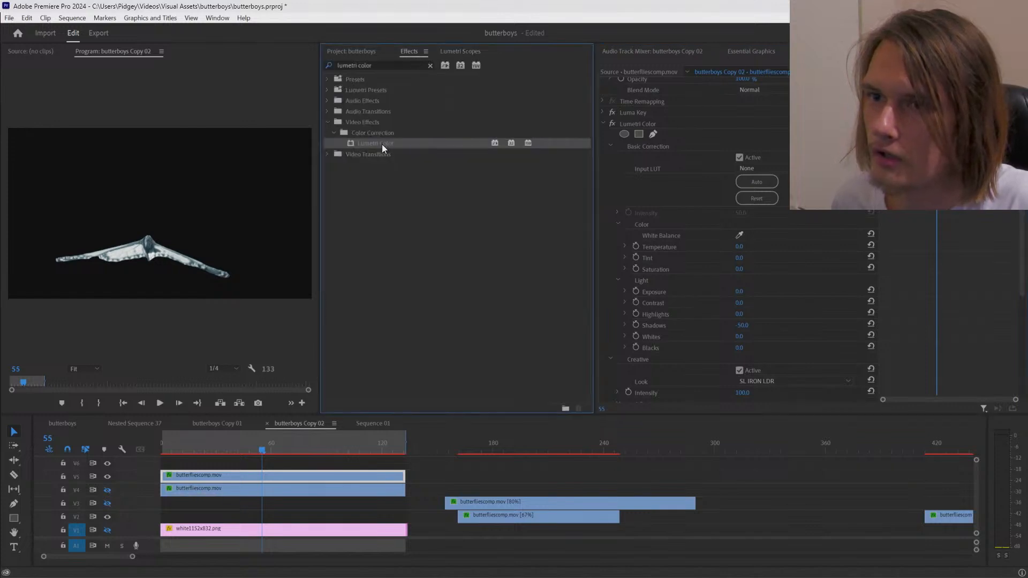
left_click_drag(382, 145, 321, 477)
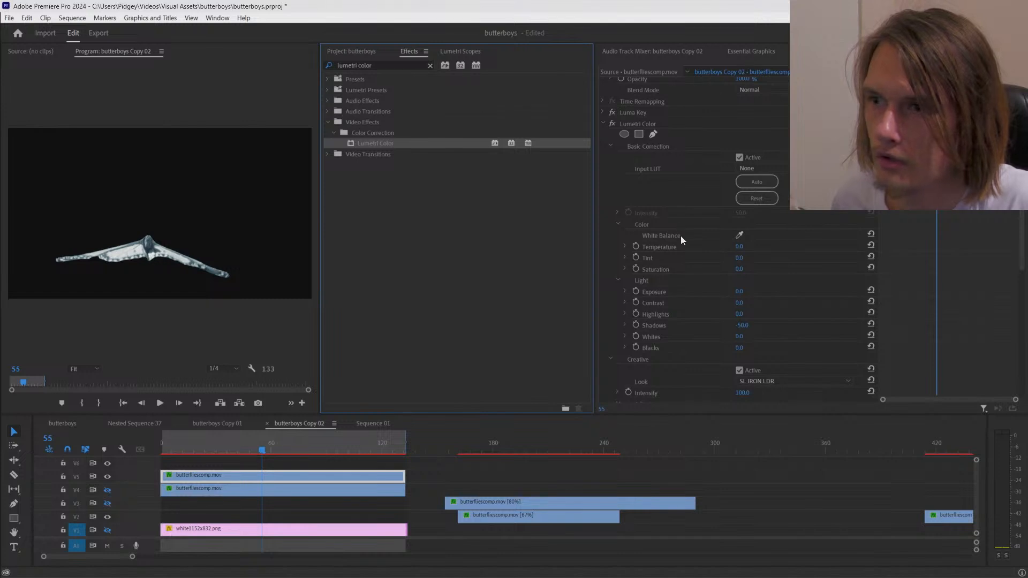
Step: Set the second Lumetri Color's basic correction to saturation 0, exposure 7, whites 150 and blacks 150, checking the silhouette on other frames
left_click(604, 123)
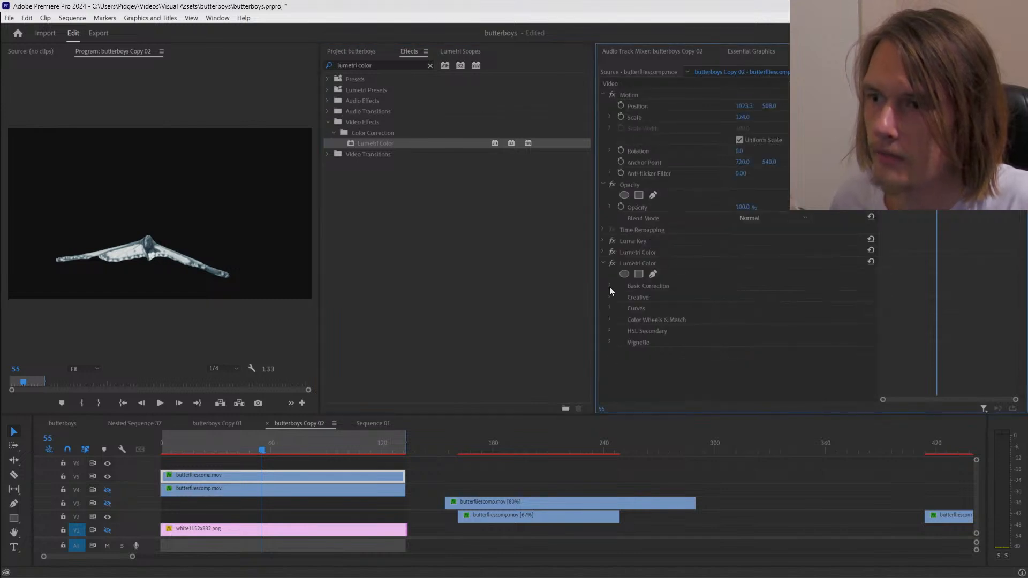
left_click(610, 287)
scroll(677, 312, "down", 3)
left_click_drag(740, 358, 761, 326)
scroll(661, 346, "down", 3)
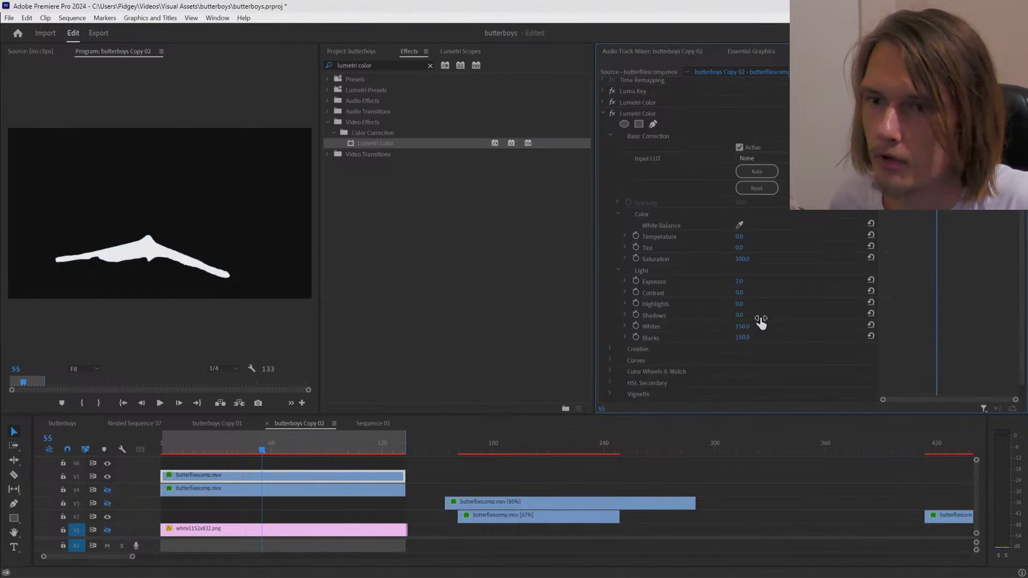
left_click_drag(741, 261, 685, 261)
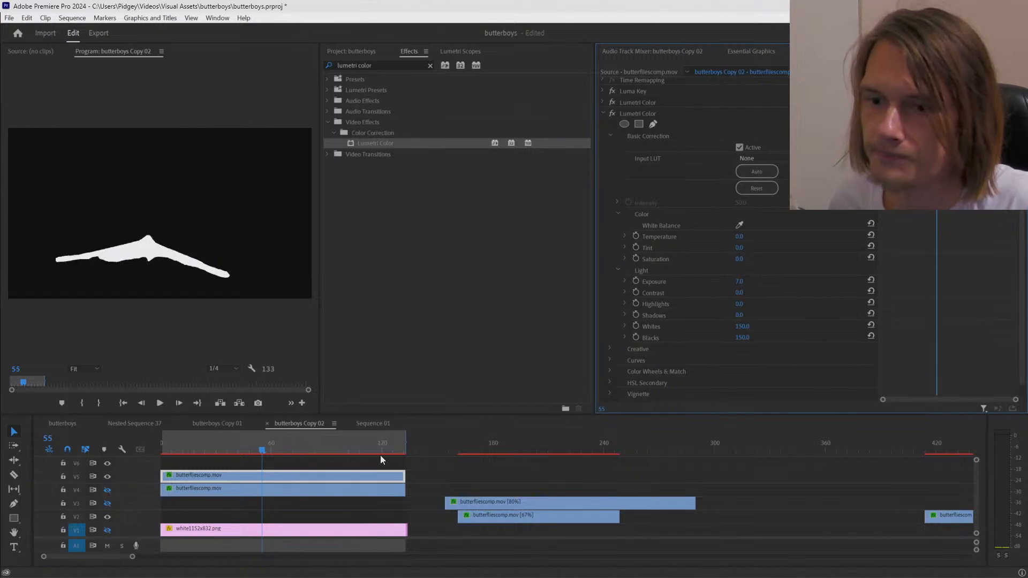
left_click_drag(240, 445, 304, 445)
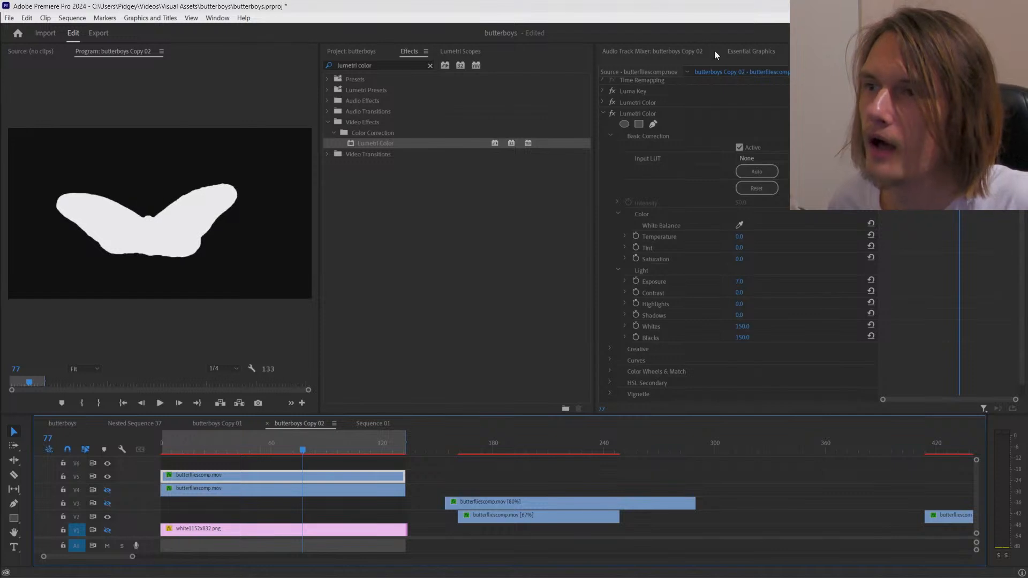
Step: Apply the Alpha Glow effect to the V5 butterfly clip with glow 43 and brightness 254
left_click(329, 70)
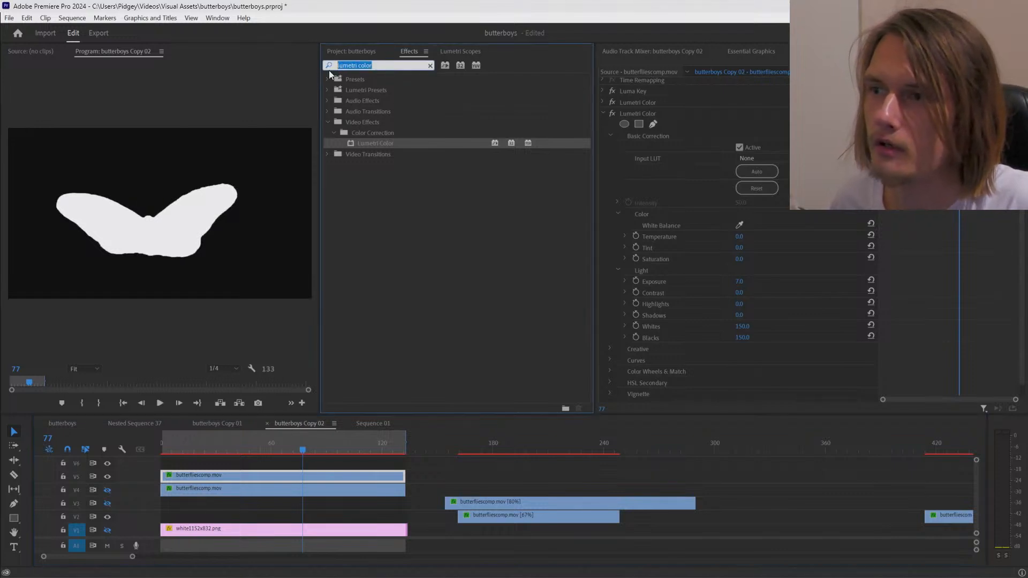
type("alpha")
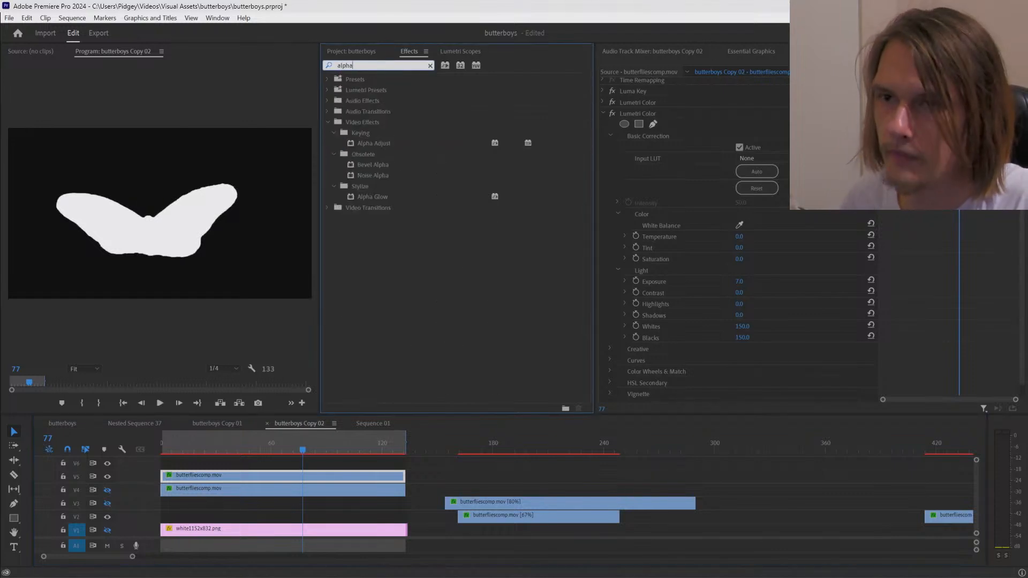
left_click_drag(373, 198, 314, 475)
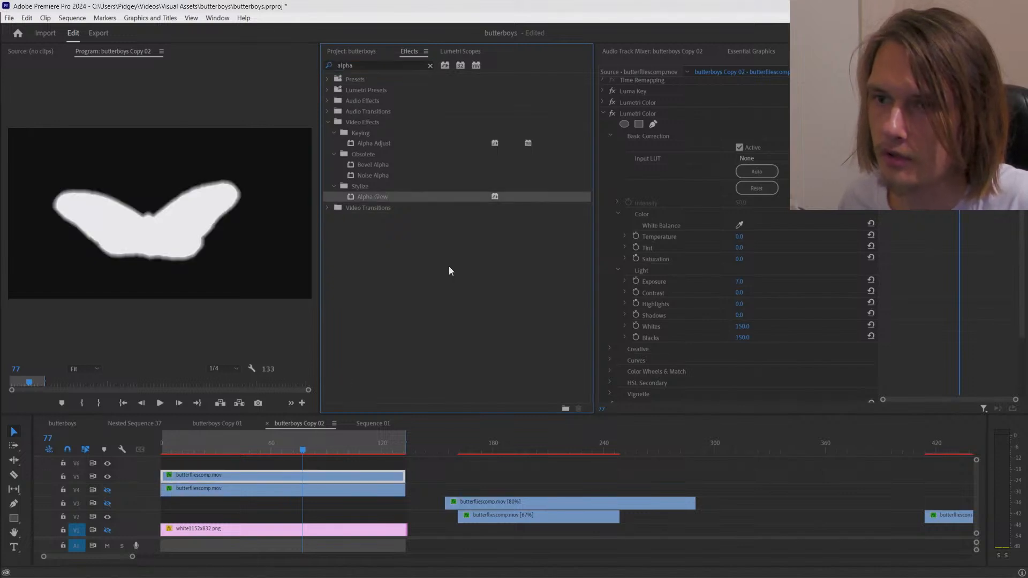
scroll(658, 301, "down", 4)
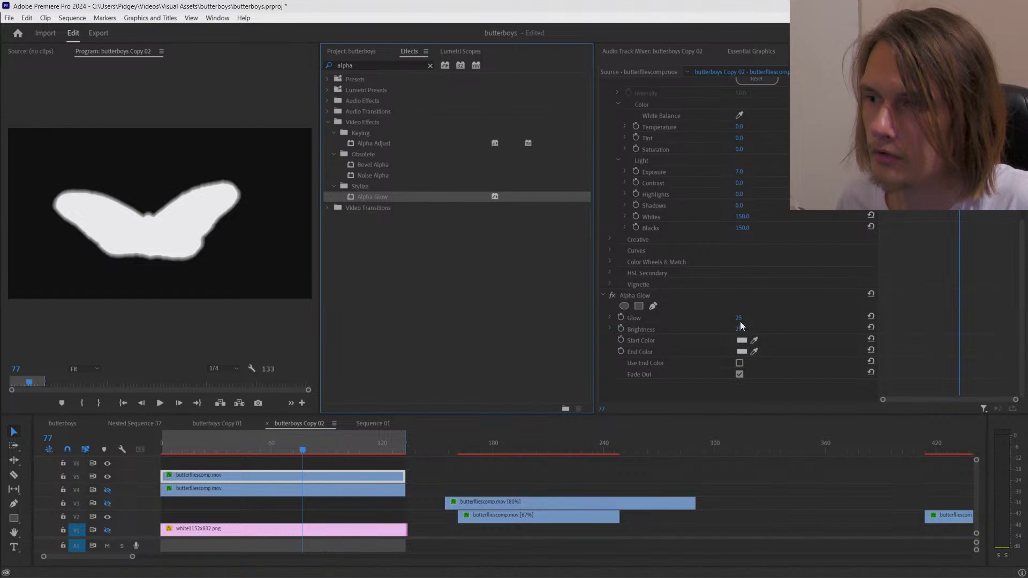
mouse_move(739, 318)
left_mouse_down()
mouse_move(771, 318)
mouse_move(738, 318)
mouse_move(743, 329)
mouse_move(756, 325)
left_mouse_up()
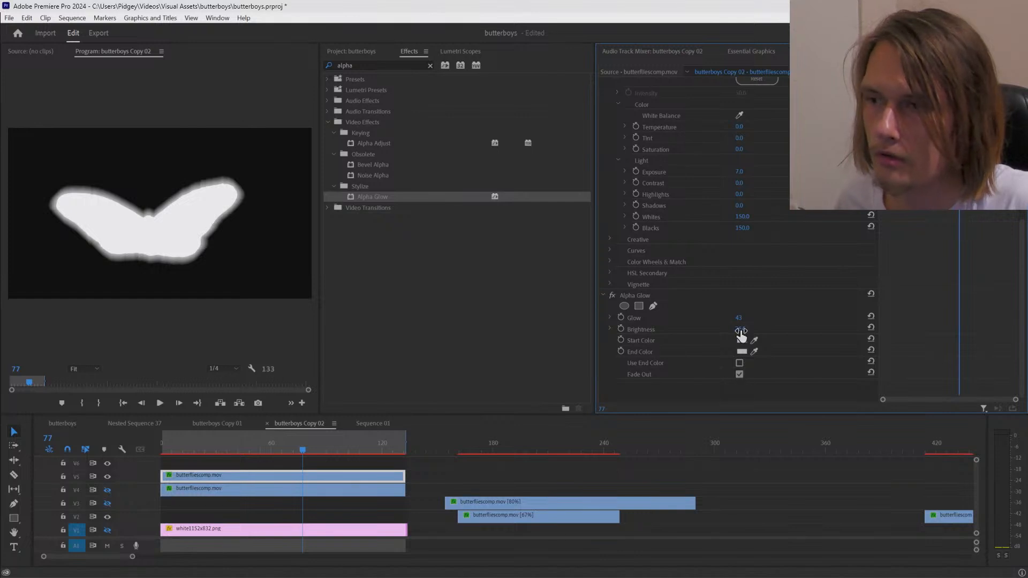
left_click_drag(740, 330, 749, 329)
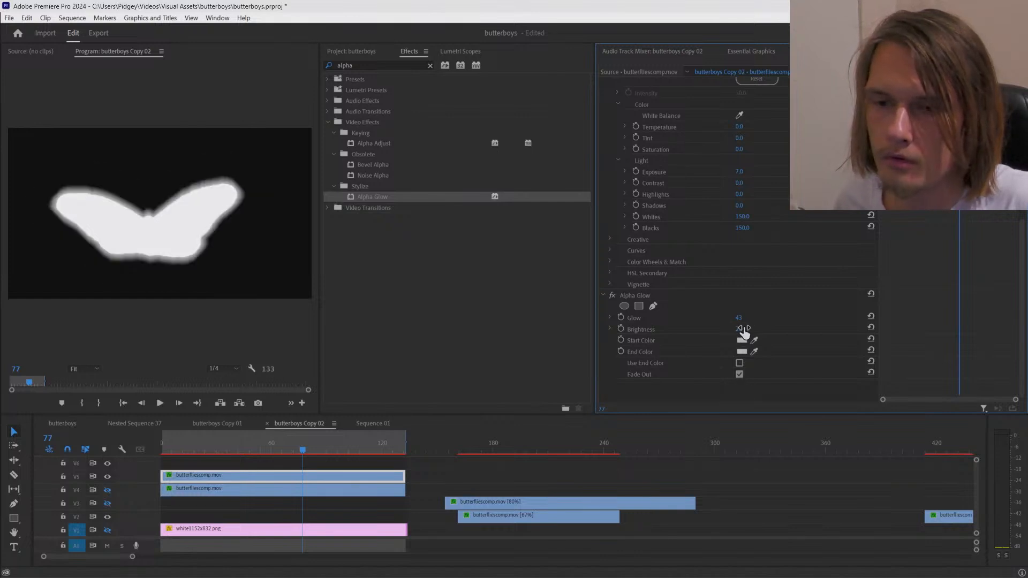
Step: Set the program monitor's playback resolution to Full and check the glow on other frames
left_click(229, 369)
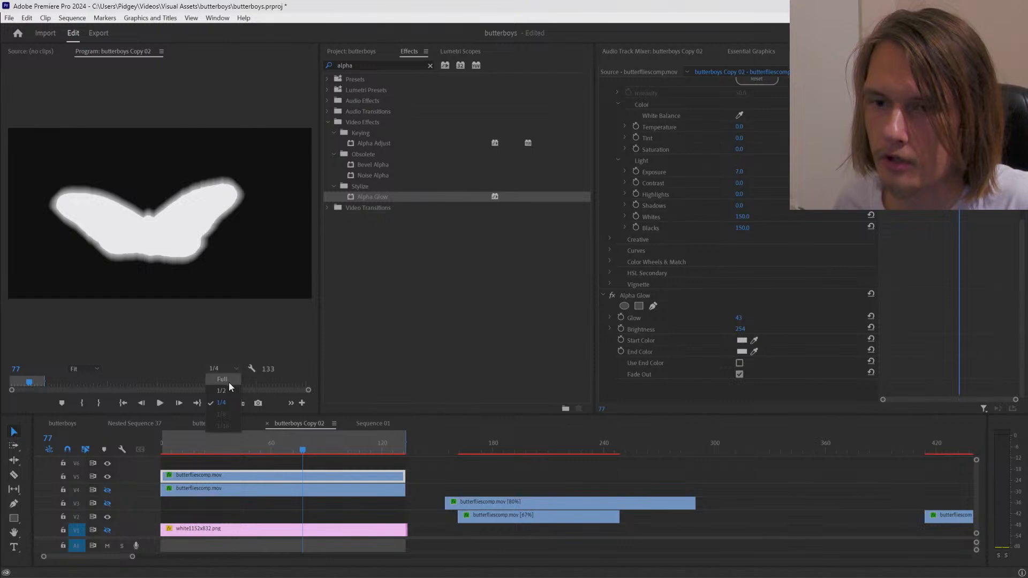
left_click(229, 381)
left_click_drag(207, 443, 298, 433)
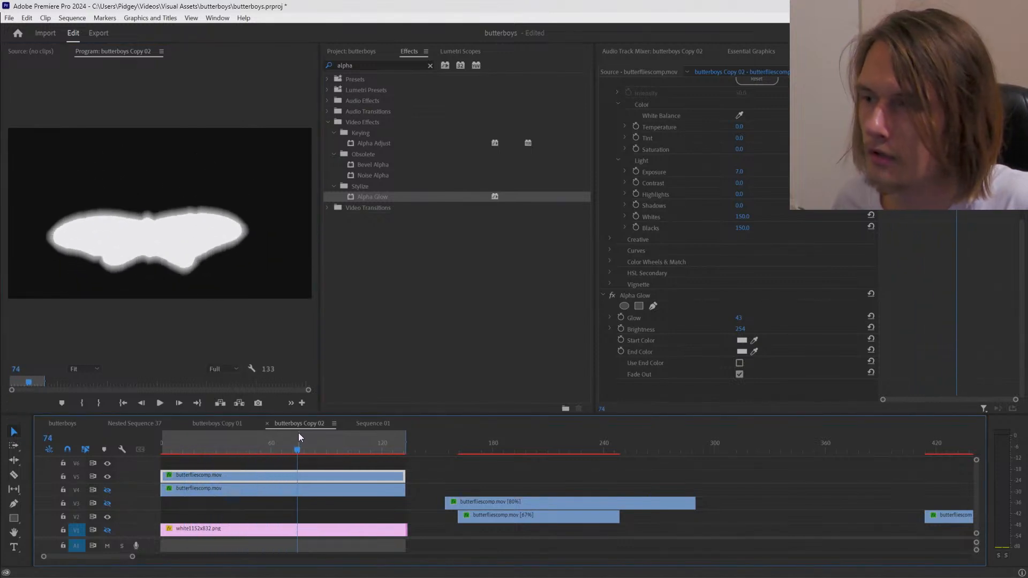
Step: Set the Alpha Glow start color to white and check the silhouette across the animation
left_click(744, 344)
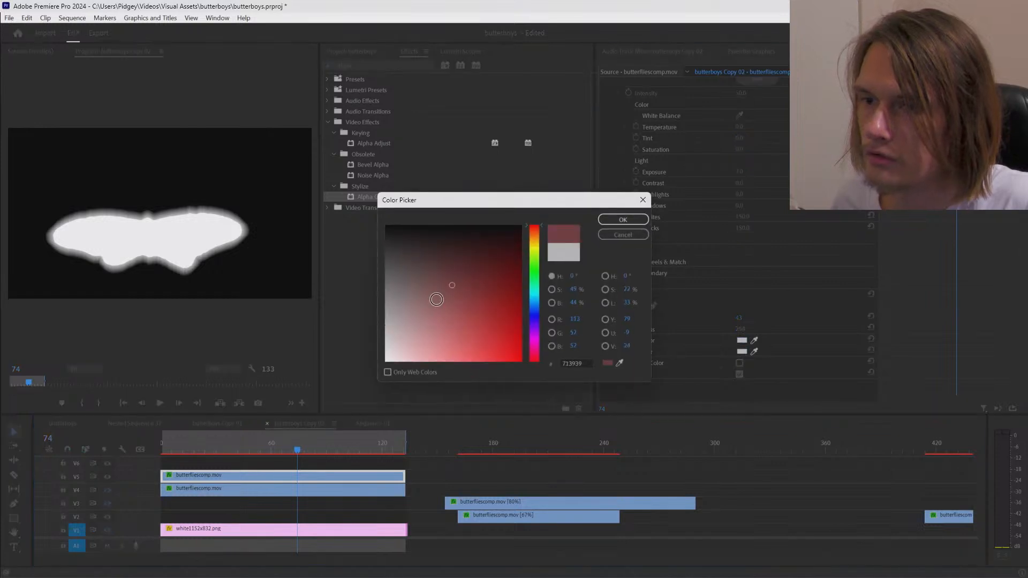
left_click(620, 221)
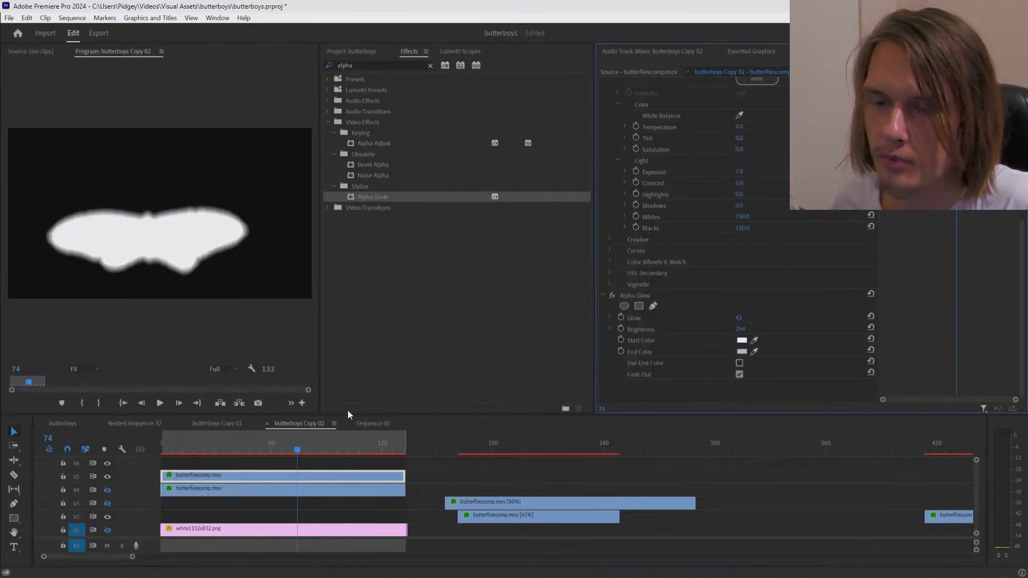
left_click_drag(304, 450, 509, 445)
Step: Open the export settings for Sequence 01 and create an inpaint folder inside butterfly1 as the export location
left_click(359, 424)
key("ctrl+m")
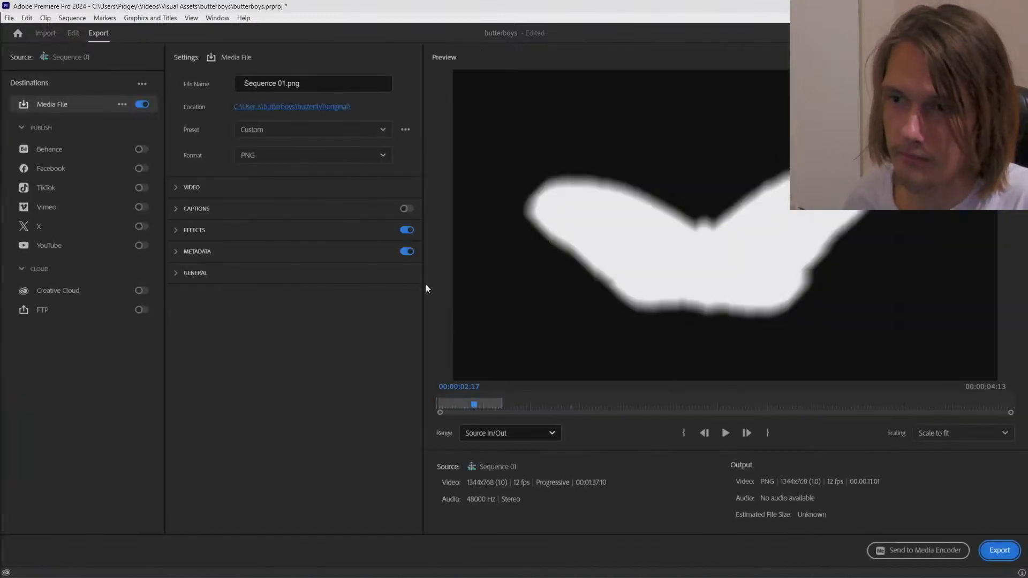
left_click(293, 107)
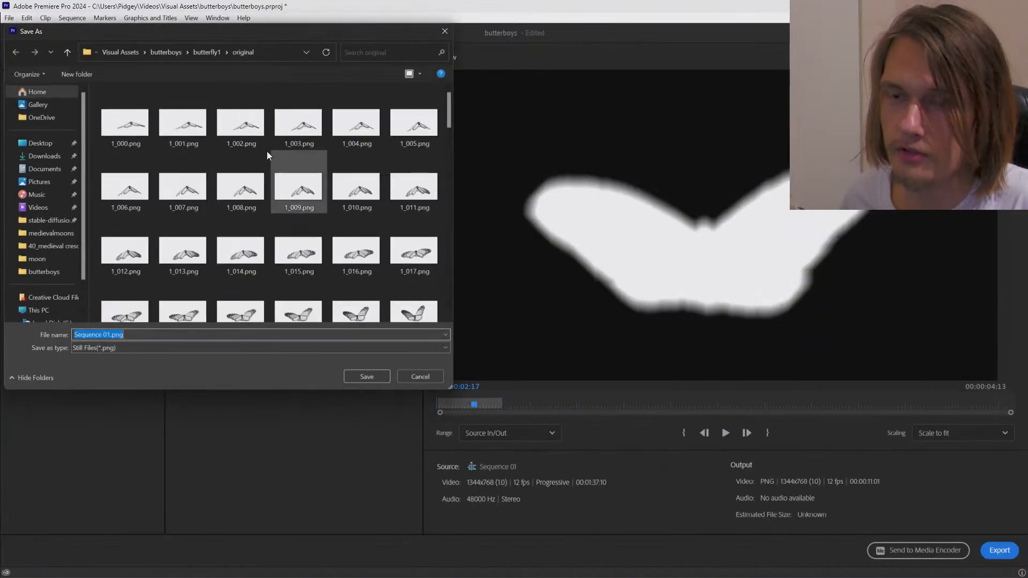
left_click(67, 52)
left_click(272, 197)
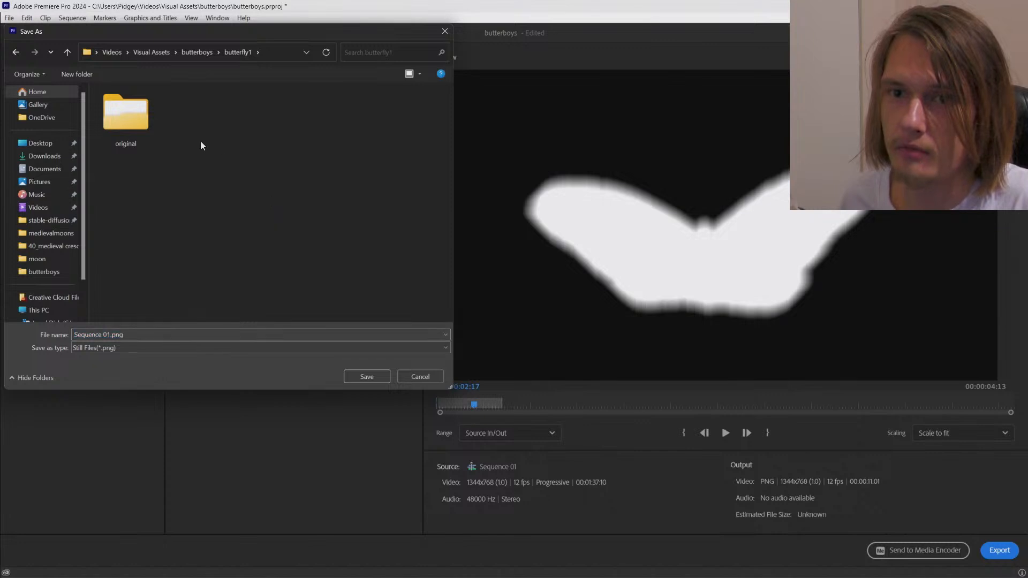
right_click(200, 140)
mouse_move(289, 277)
left_click(325, 278)
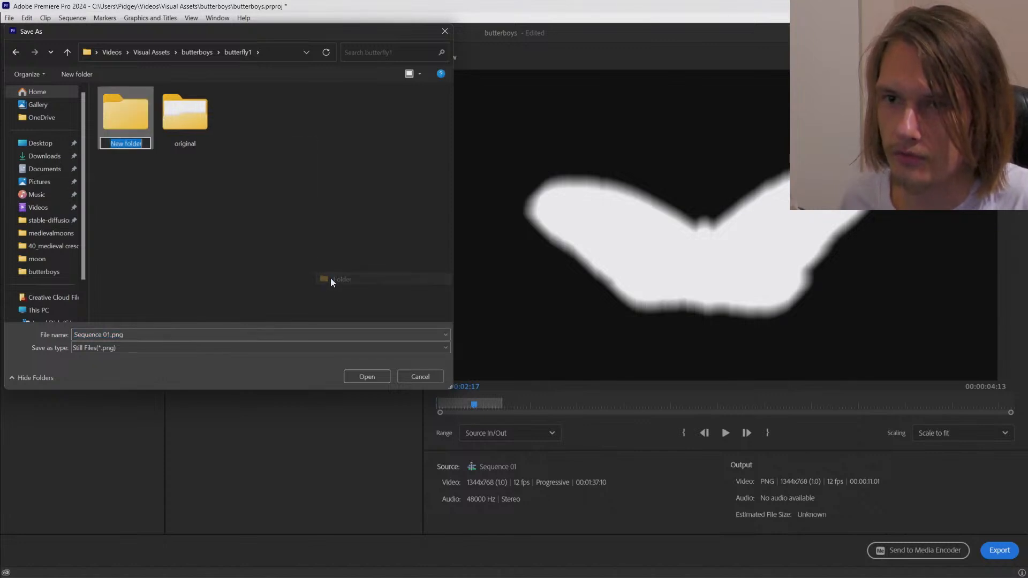
type("inpaint")
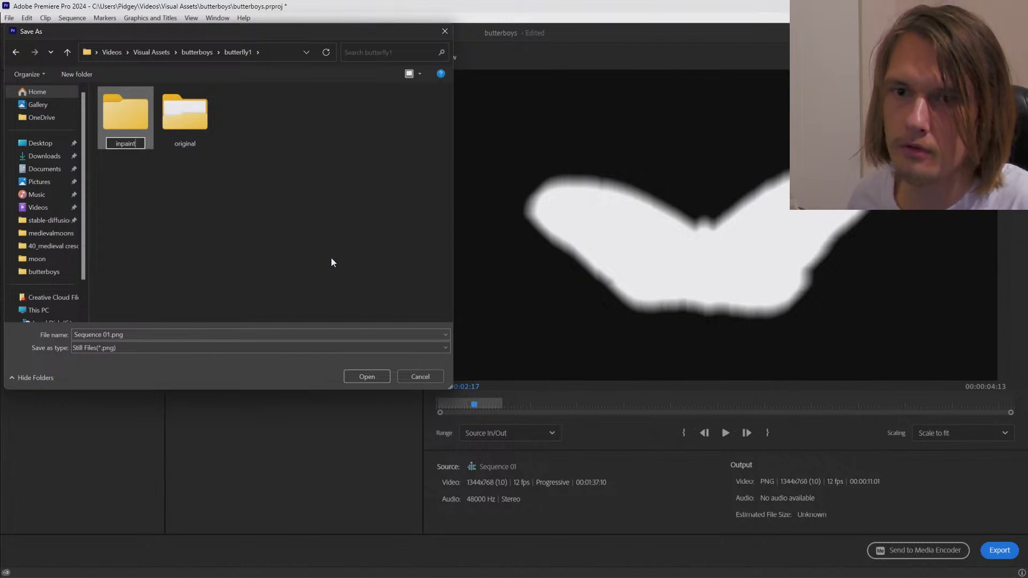
left_click(331, 263)
Step: Export the mask sequence as PNG files named 1_ into the inpaint folder and save the project
double_click(123, 137)
triple_click(107, 335)
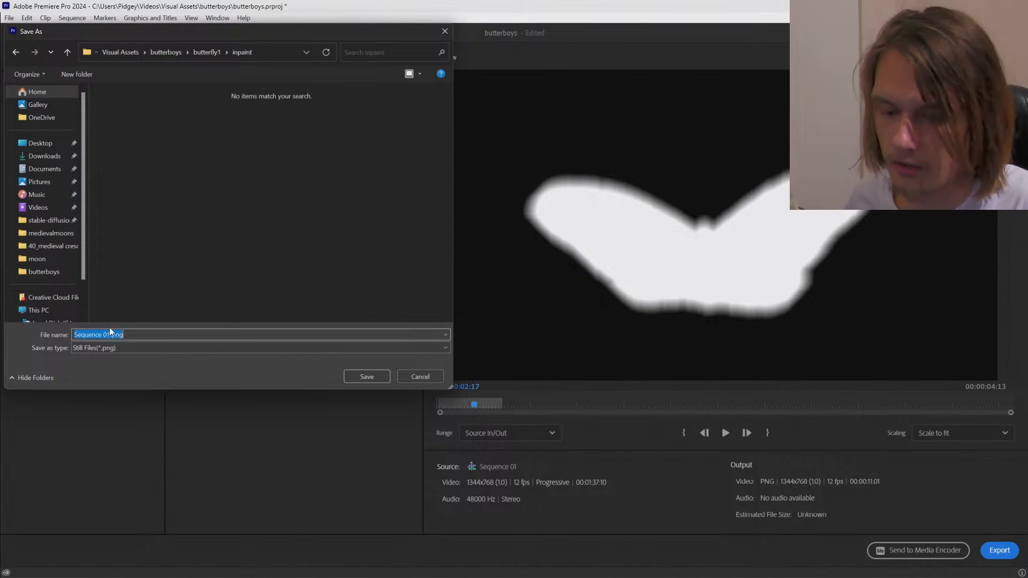
type("1")
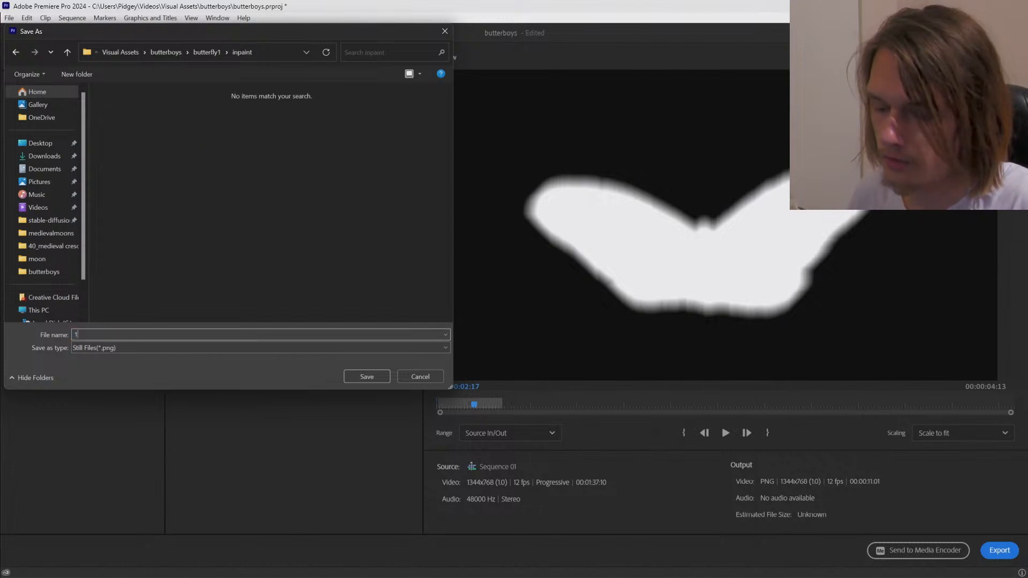
left_click(368, 376)
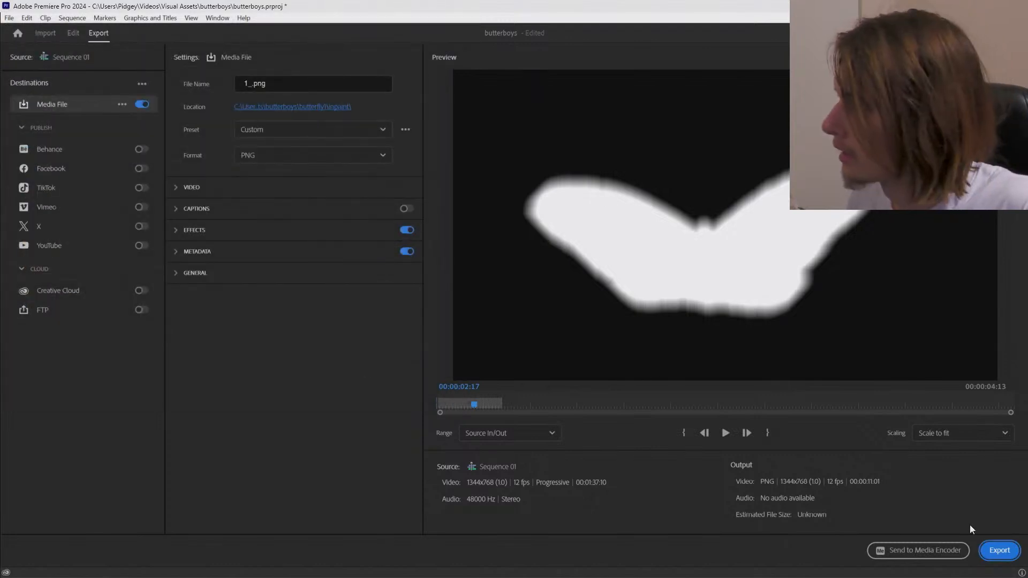
left_click(997, 553)
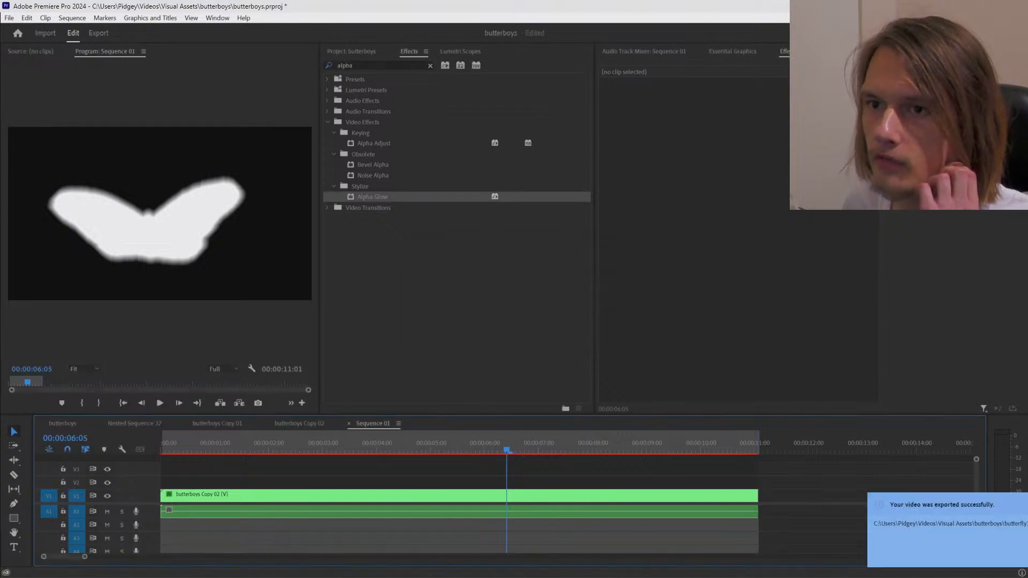
key("ctrl+s")
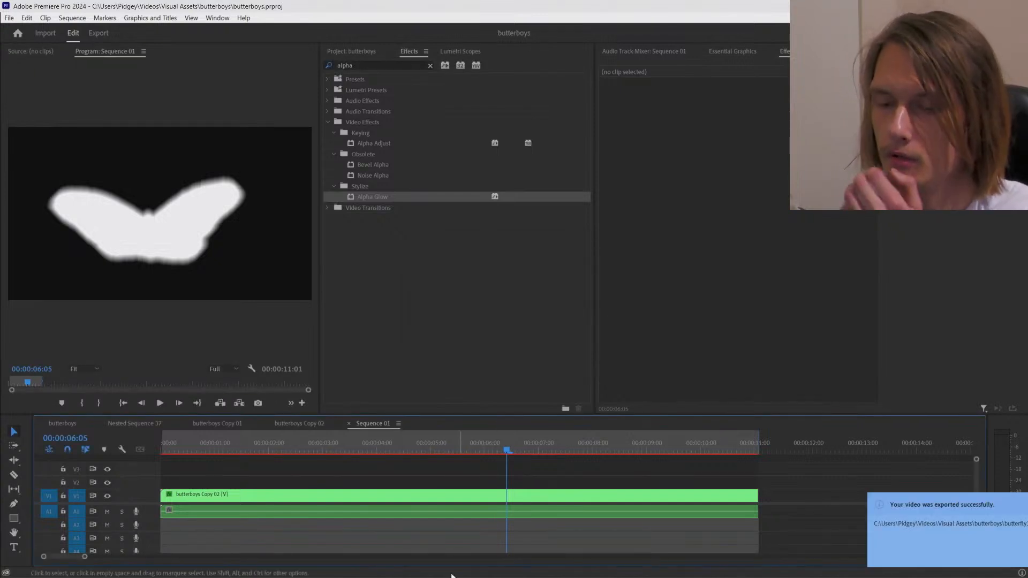
Step: Switch to the Stable Diffusion web UI and maximize its browser window at the img2img image area
key("alt+Tab")
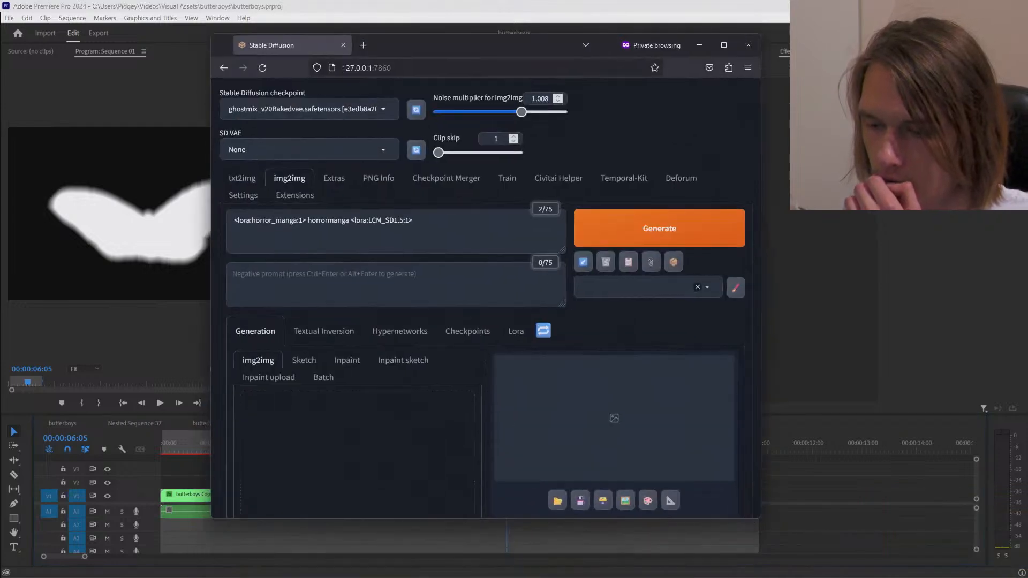
left_click(725, 47)
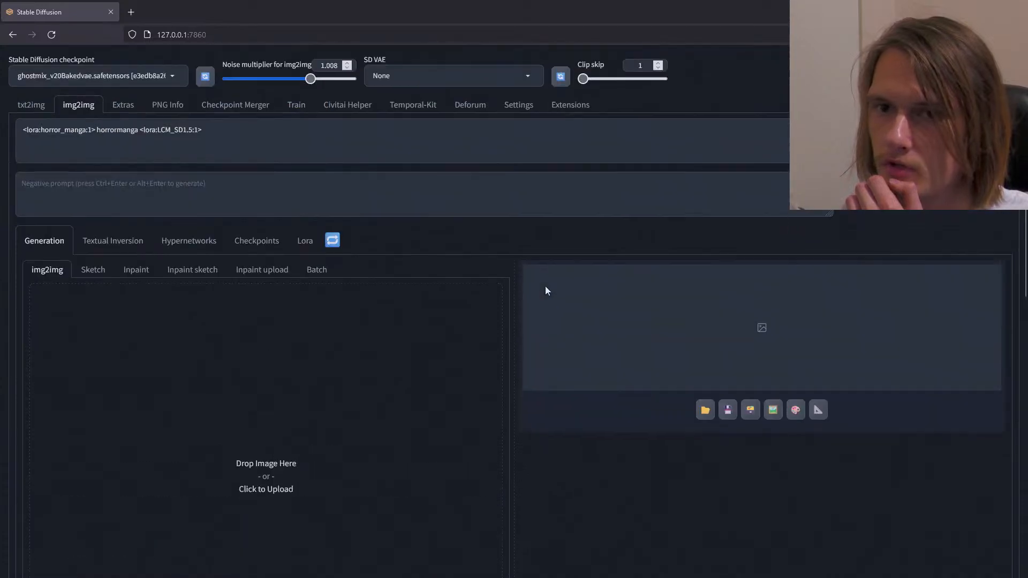
scroll(289, 303, "down", 5)
scroll(289, 310, "up", 3)
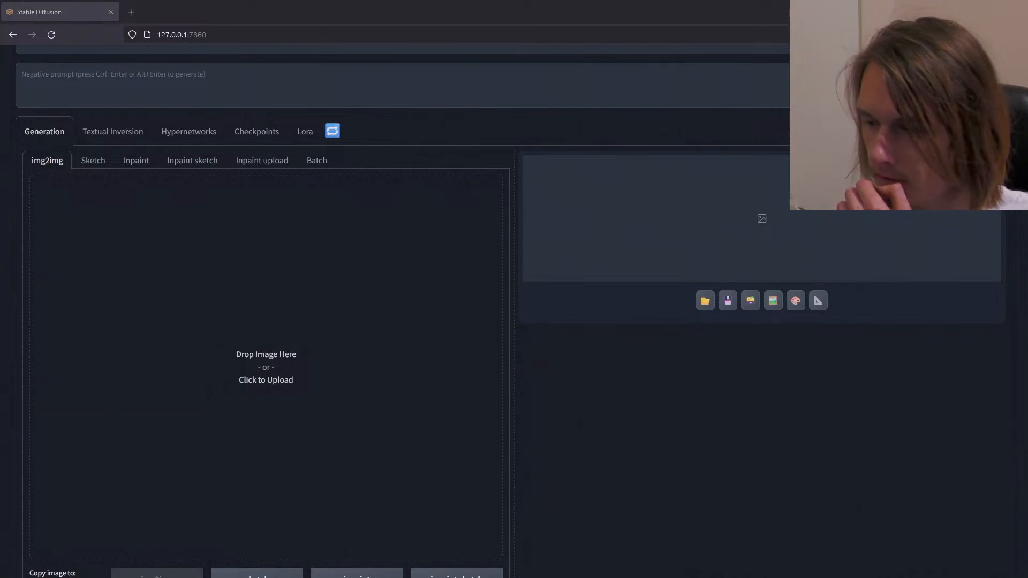
Step: Load 1_024.png from the butterboys butterfly1 original folder as the img2img source image
left_click_drag(647, 564, 512, 239)
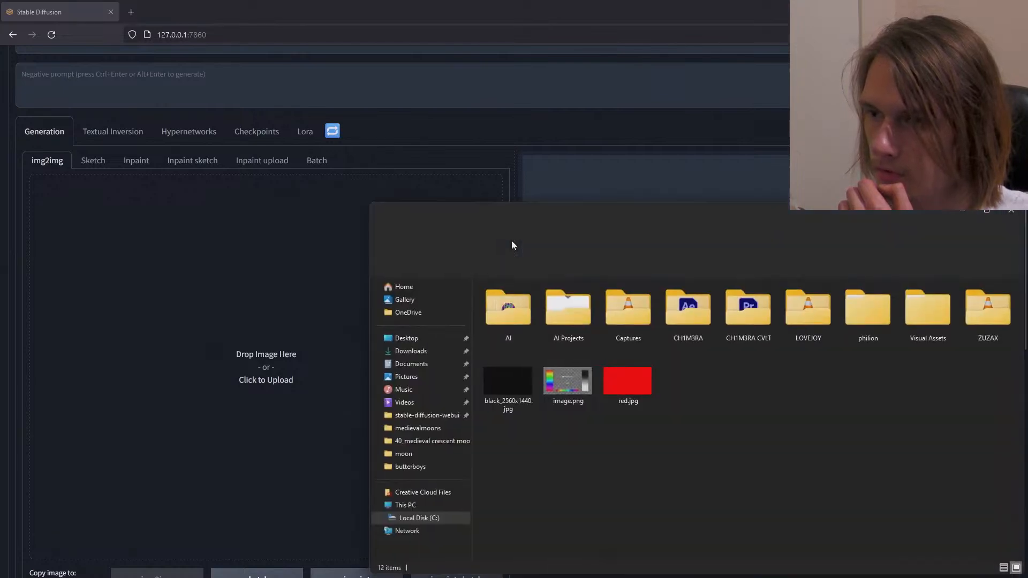
double_click(926, 322)
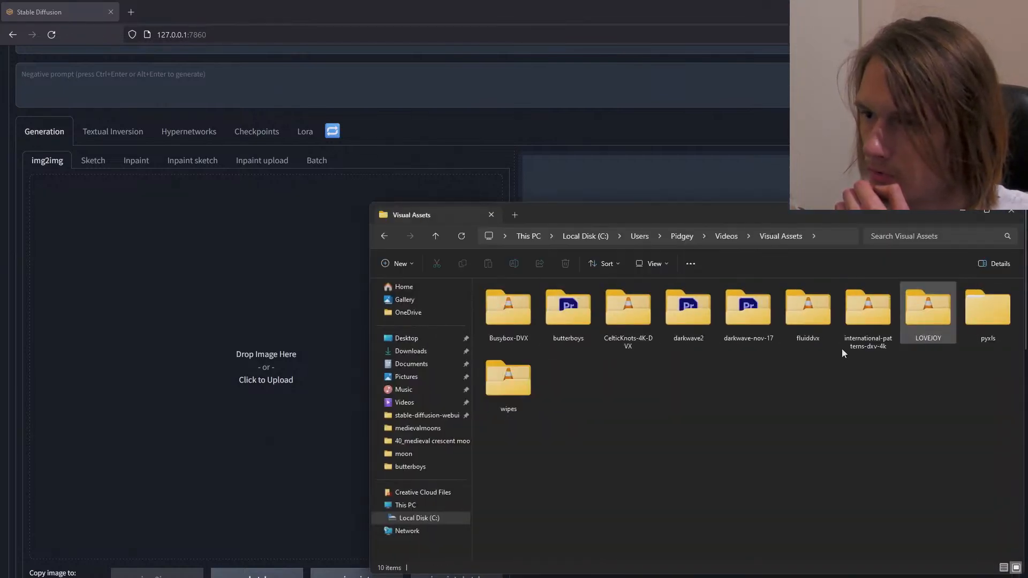
double_click(577, 314)
double_click(634, 319)
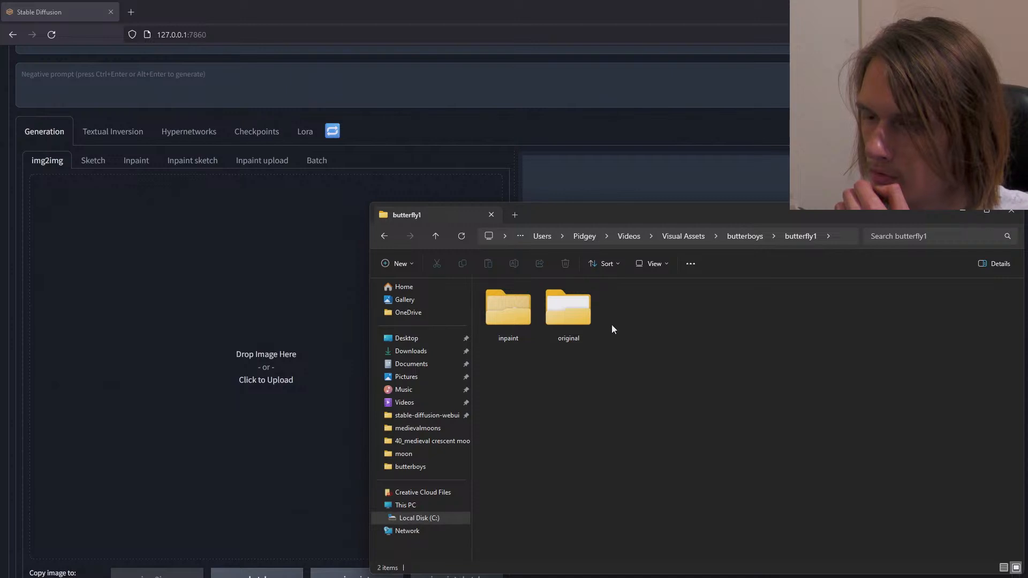
double_click(588, 320)
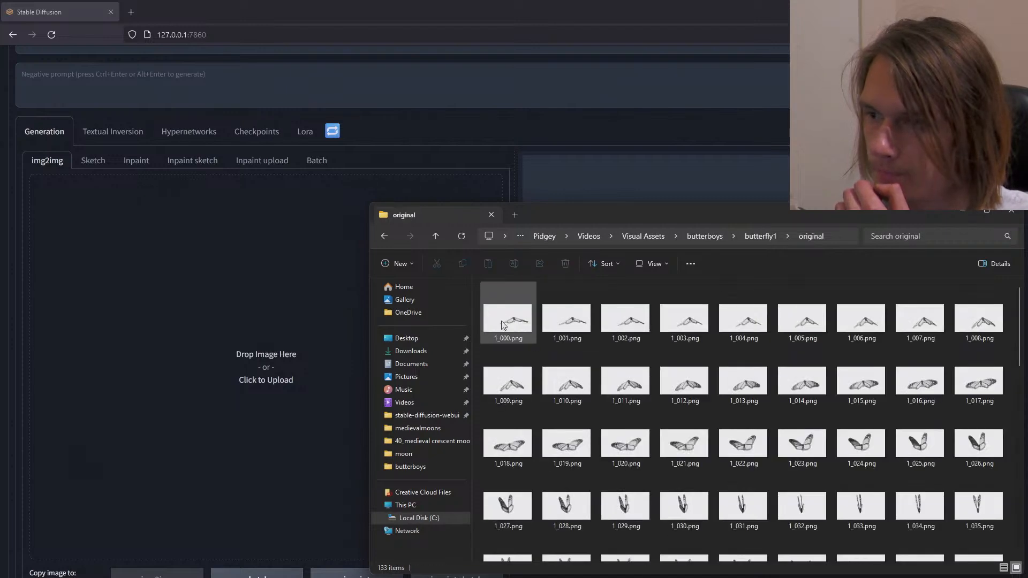
left_click(854, 466)
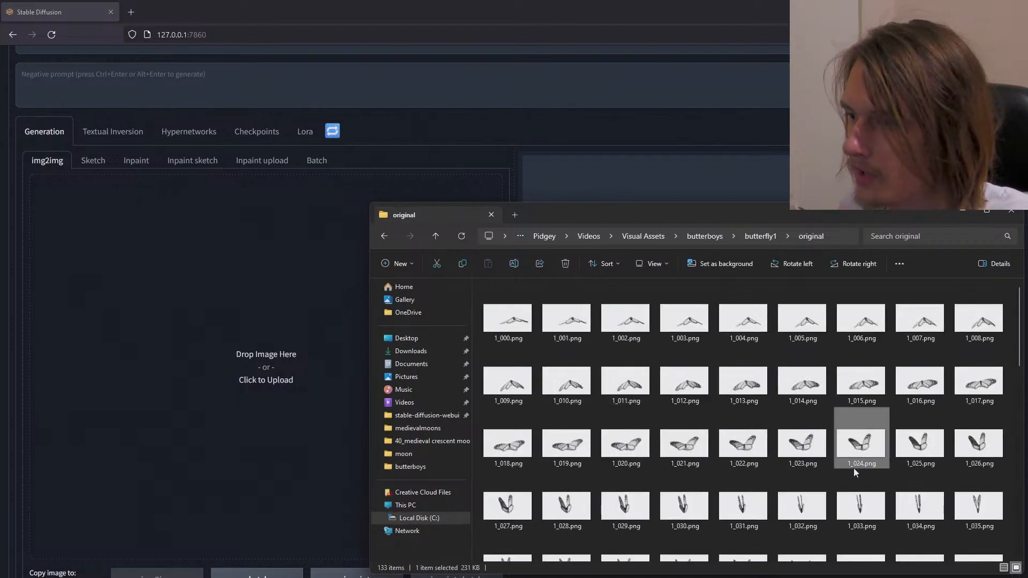
left_click_drag(864, 446, 225, 347)
left_click(16, 211)
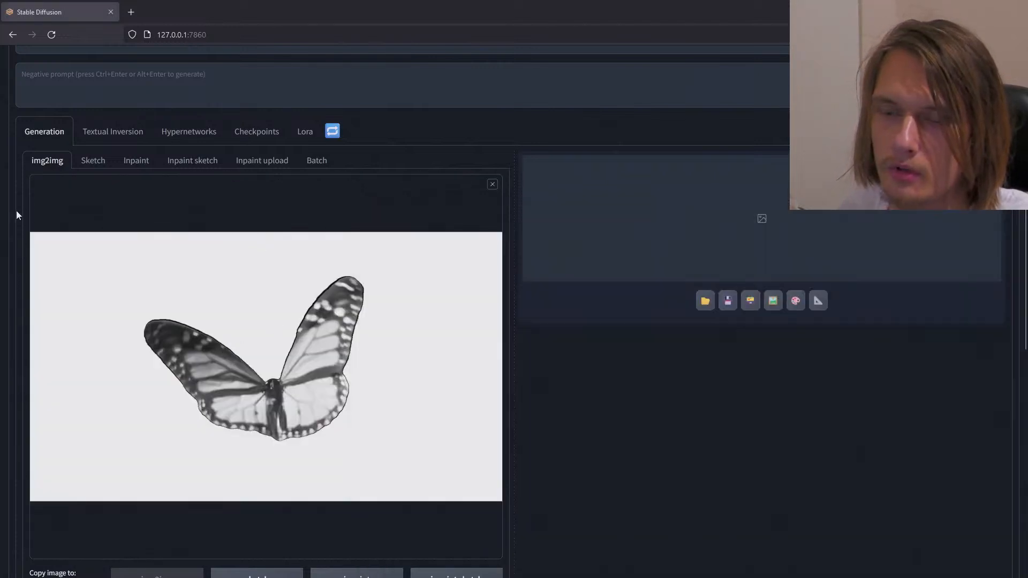
Step: Set img2img sampling to Euler a with 8 steps, set the CFG scale to 2 and lower the denoising strength
scroll(16, 211, "down", 5)
scroll(17, 211, "up", 5)
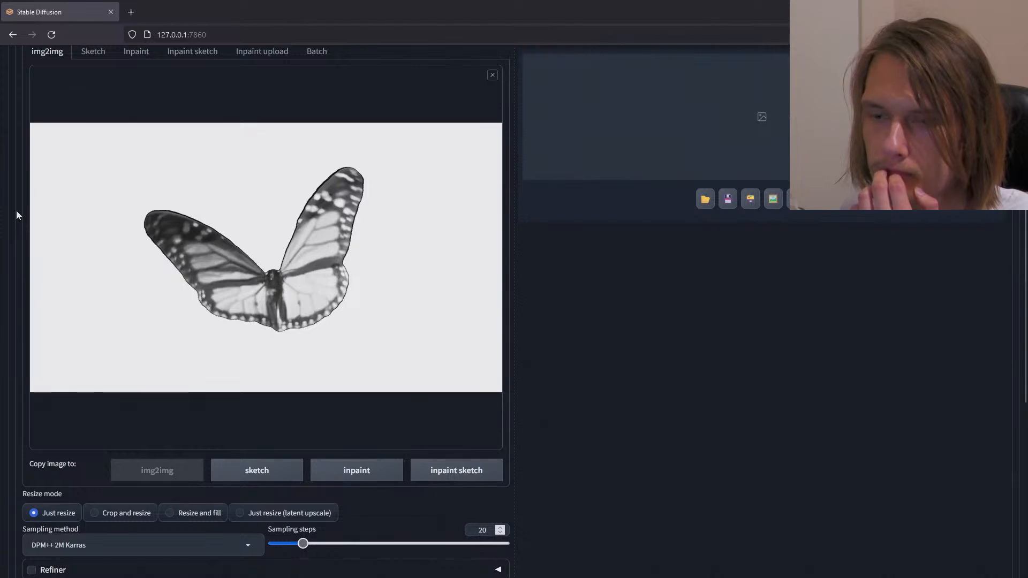
scroll(17, 211, "down", 5)
scroll(16, 214, "down", 2)
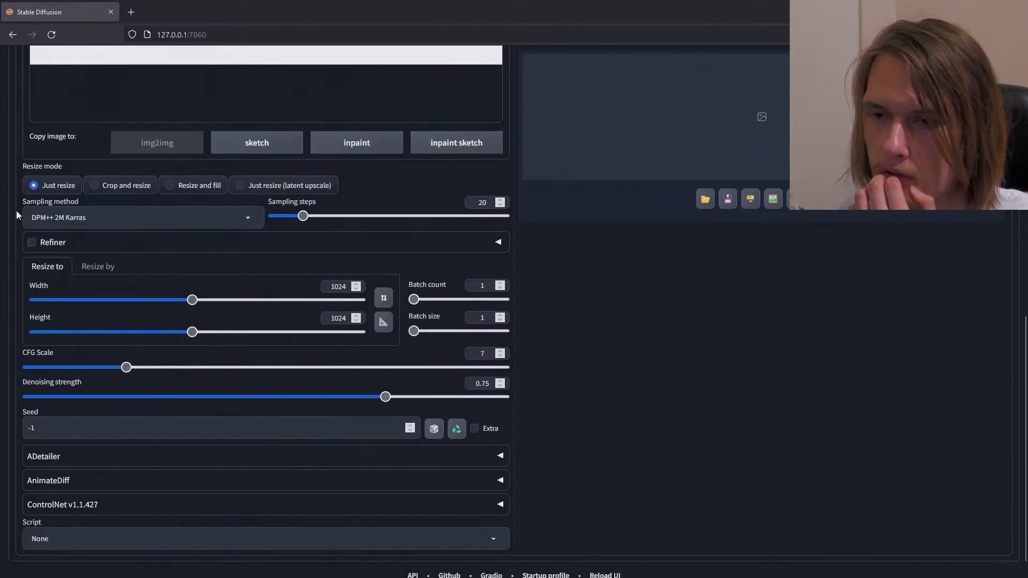
scroll(16, 215, "up", 8)
scroll(16, 214, "up", 2)
scroll(17, 215, "down", 10)
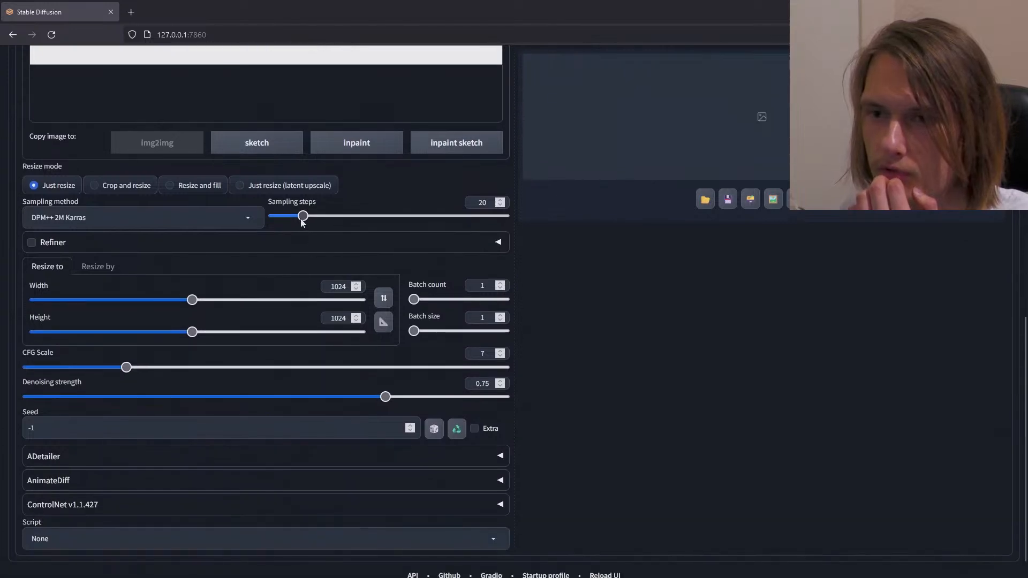
left_click_drag(303, 216, 287, 224)
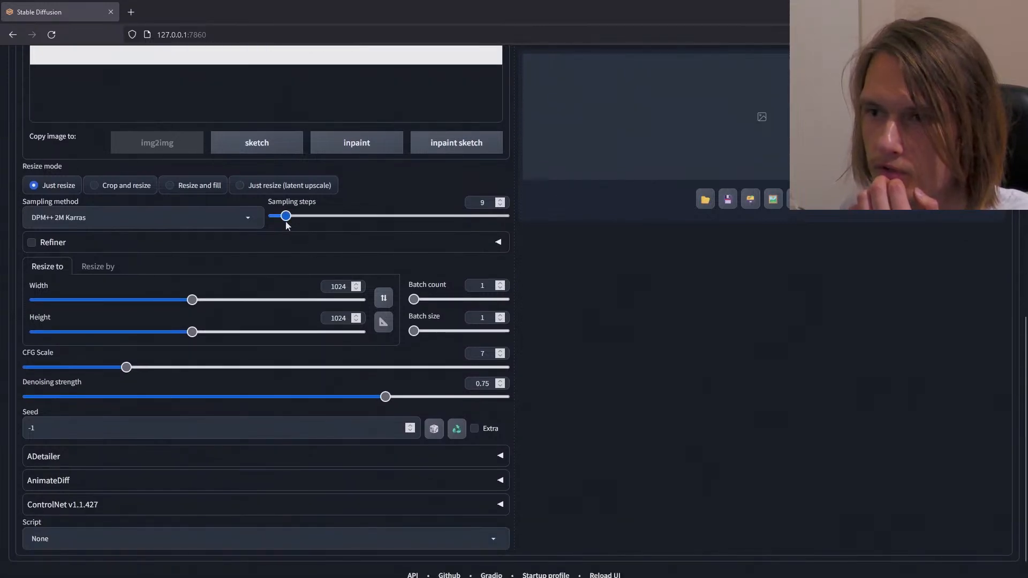
left_click(246, 218)
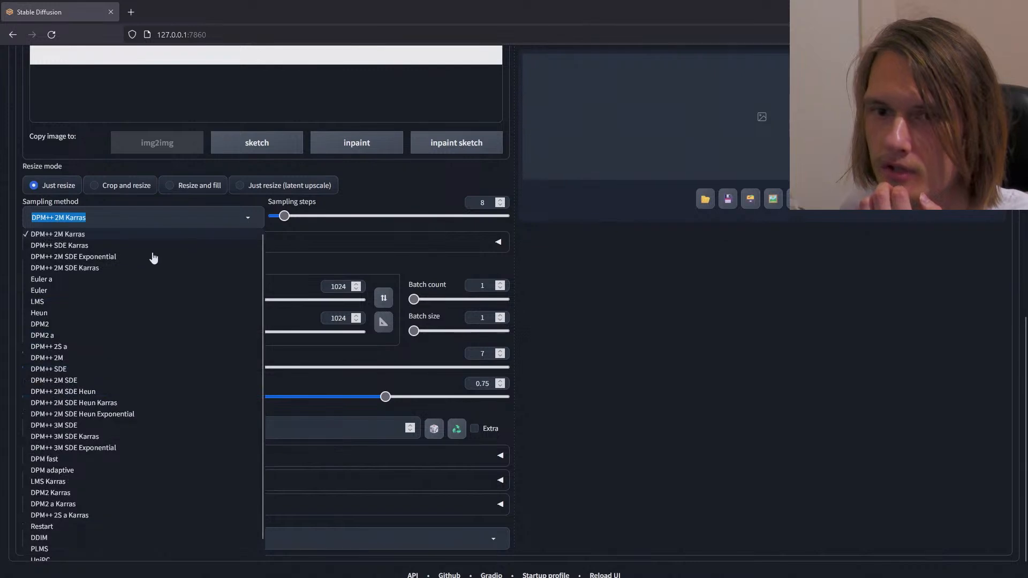
left_click(66, 279)
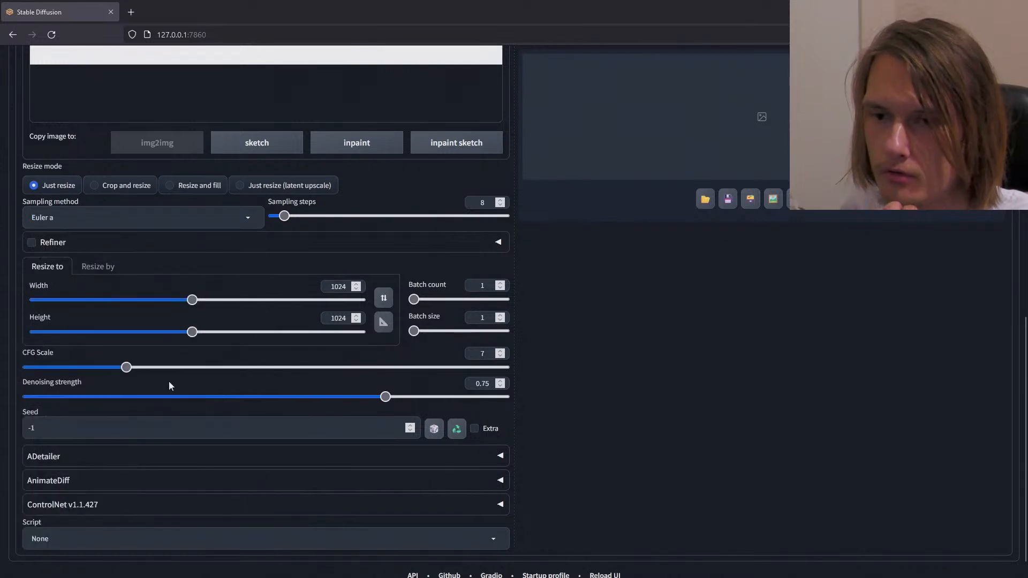
left_click_drag(129, 375, 47, 380)
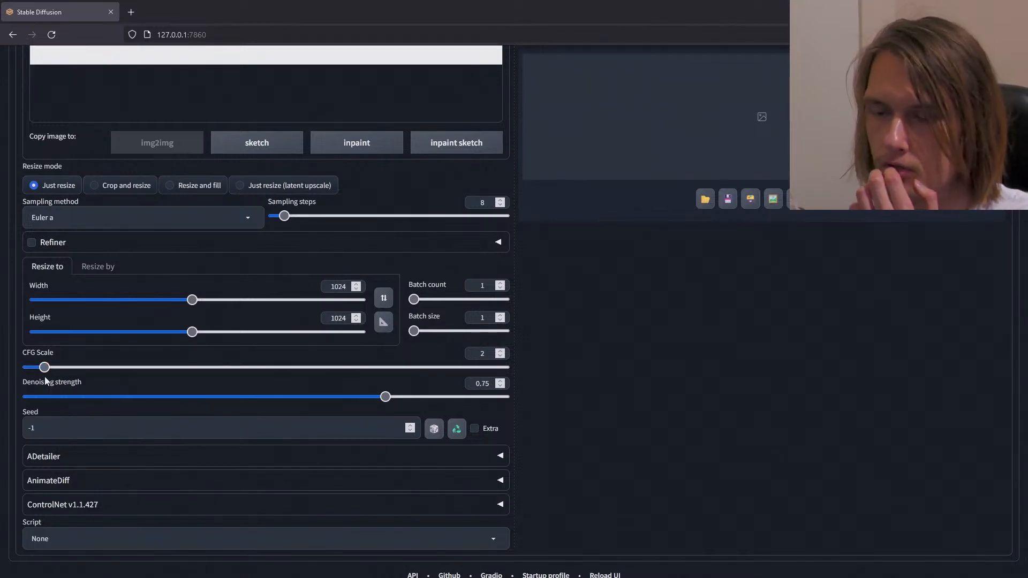
left_click_drag(386, 396, 339, 397)
Step: Change the LCM_SD1.5 LoRA weight in the img2img prompt to .5
scroll(583, 350, "up", 10)
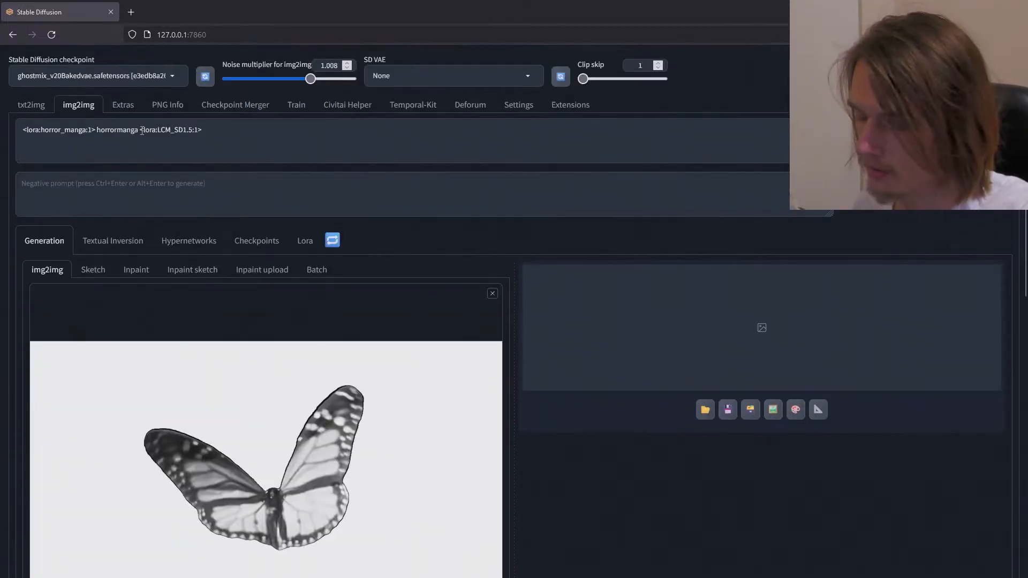
key("ctrl+plus")
key("ctrl+plus")
key("ctrl+plus")
key("ctrl+plus")
key("ctrl+plus")
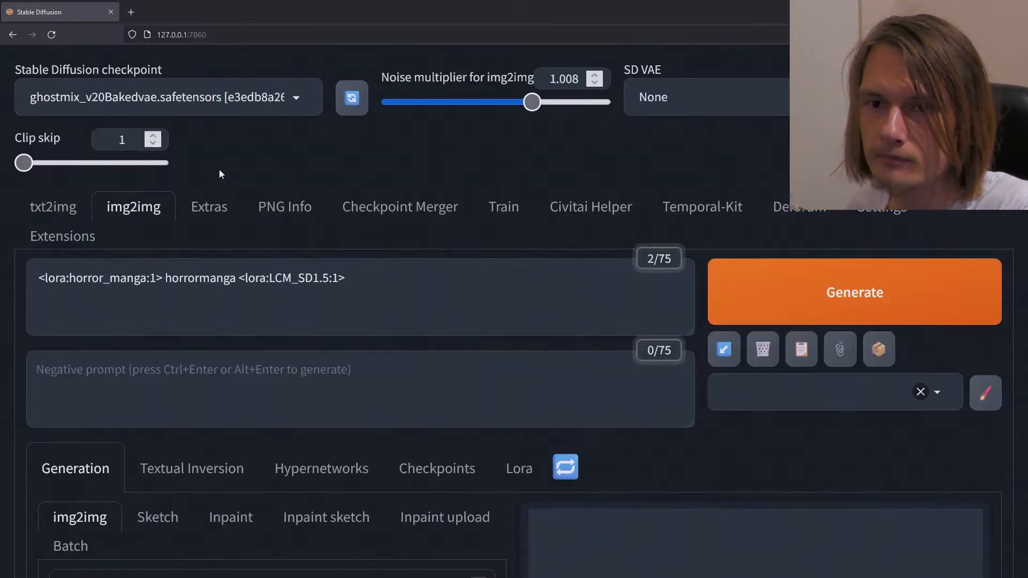
scroll(260, 224, "down", 2)
left_click_drag(240, 183, 348, 185)
left_click(337, 184)
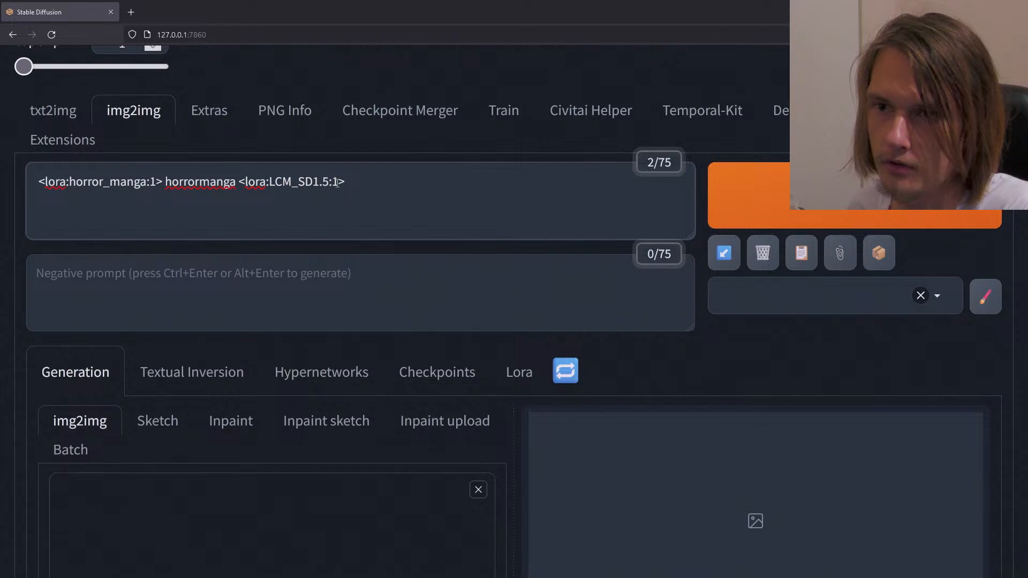
key("BackSpace")
type(".5")
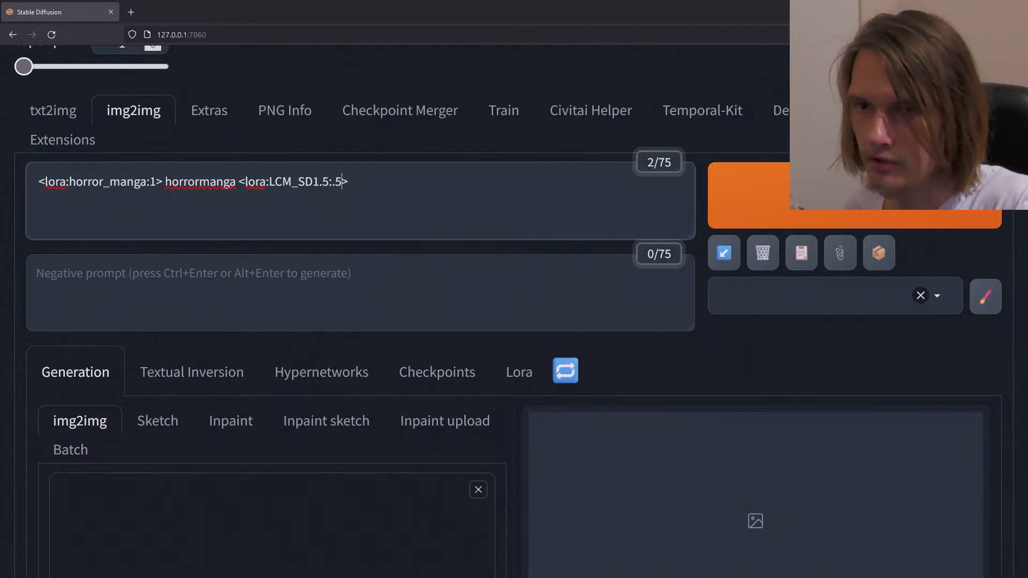
Step: Set the horror_manga LoRA weight in the img2img prompt to .7
key("ctrl+minus")
key("ctrl+minus")
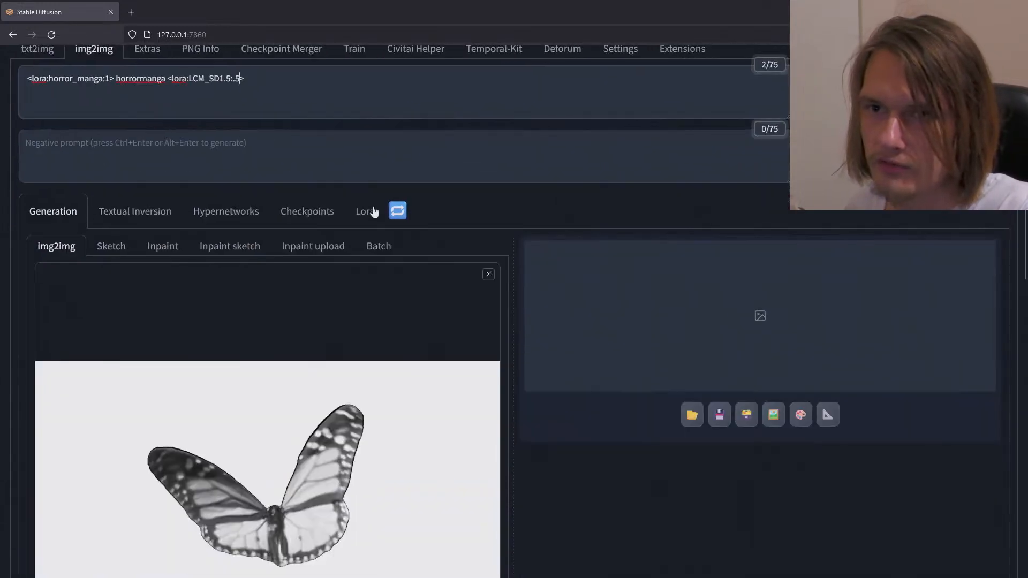
scroll(428, 252, "up", 2)
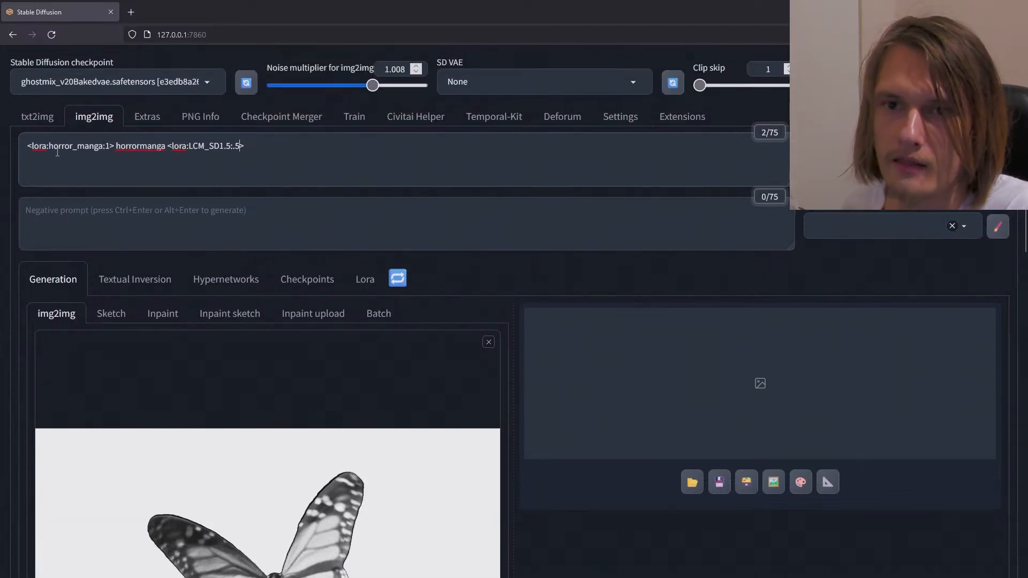
left_click_drag(29, 148, 164, 152)
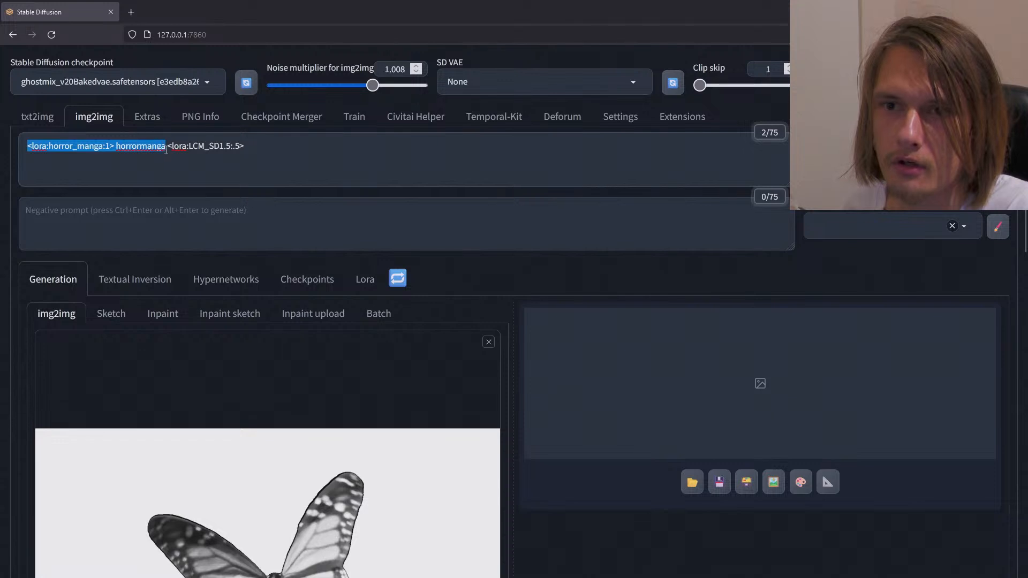
left_click(145, 143)
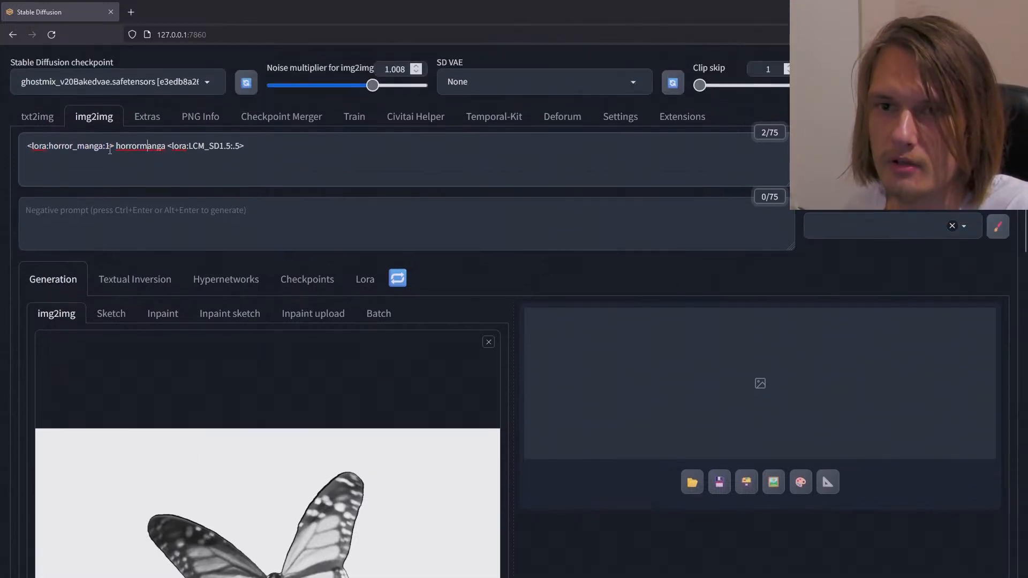
left_click(109, 147)
key("BackSpace")
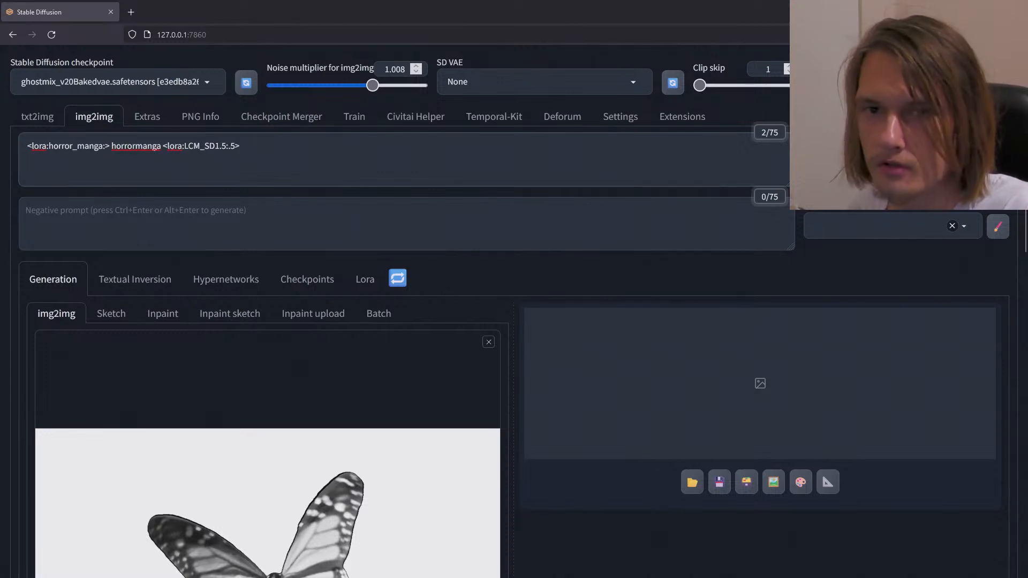
type(".")
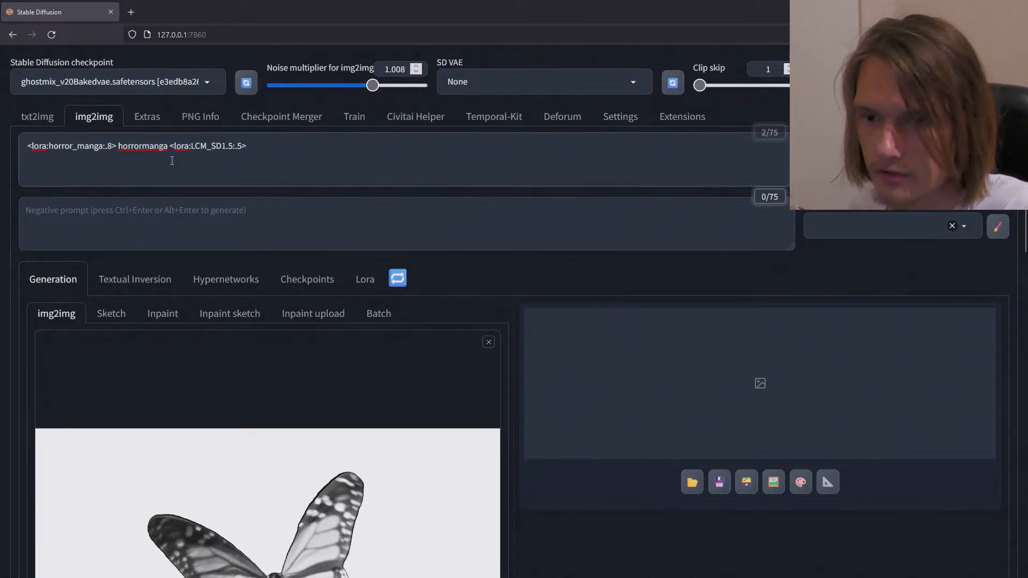
type("7")
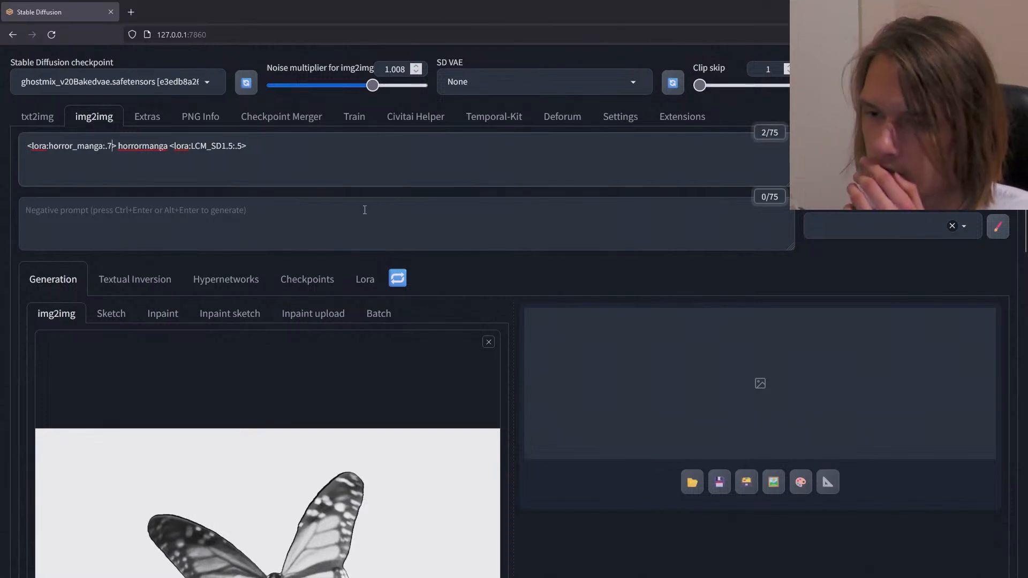
Step: Lower the img2img denoising strength to 0.49
scroll(469, 259, "down", 10)
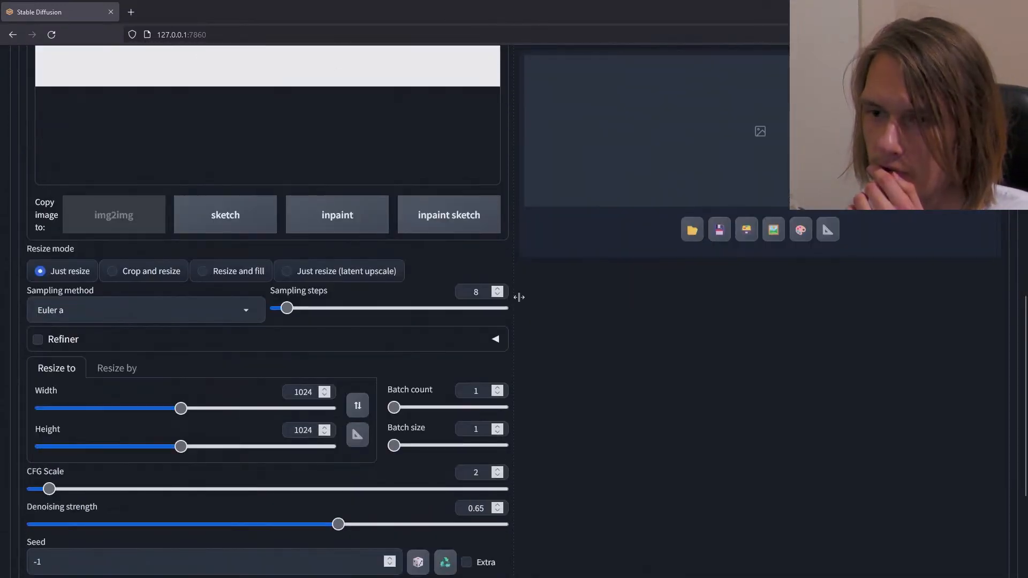
scroll(523, 304, "up", 6)
scroll(523, 303, "down", 10)
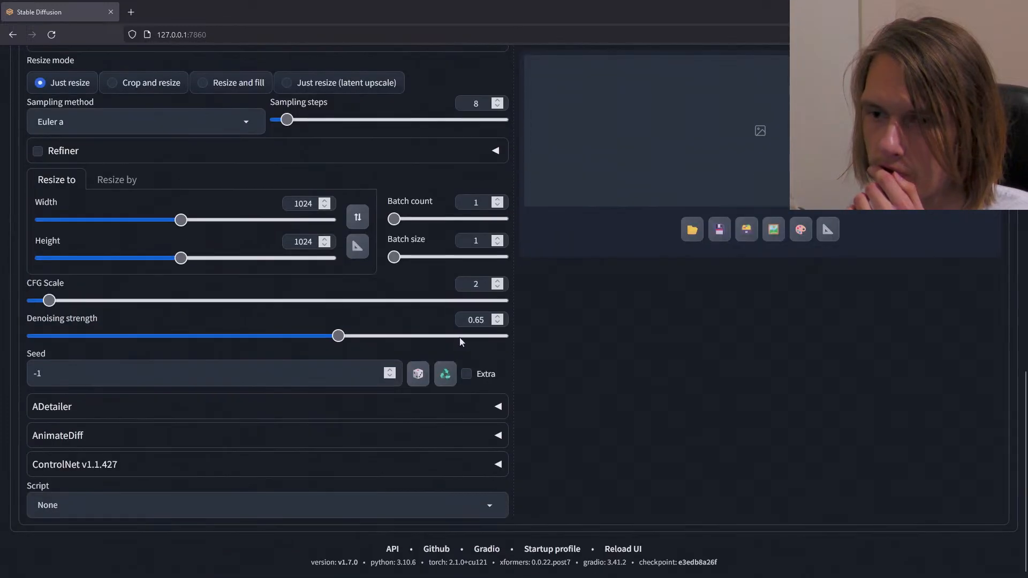
left_click_drag(338, 336, 264, 342)
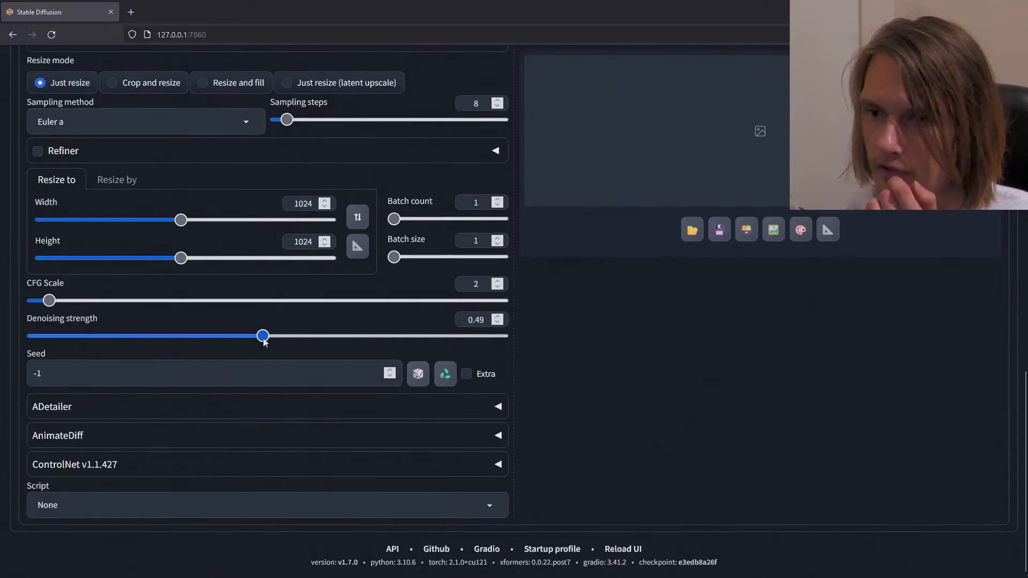
scroll(587, 323, "up", 6)
scroll(587, 322, "down", 6)
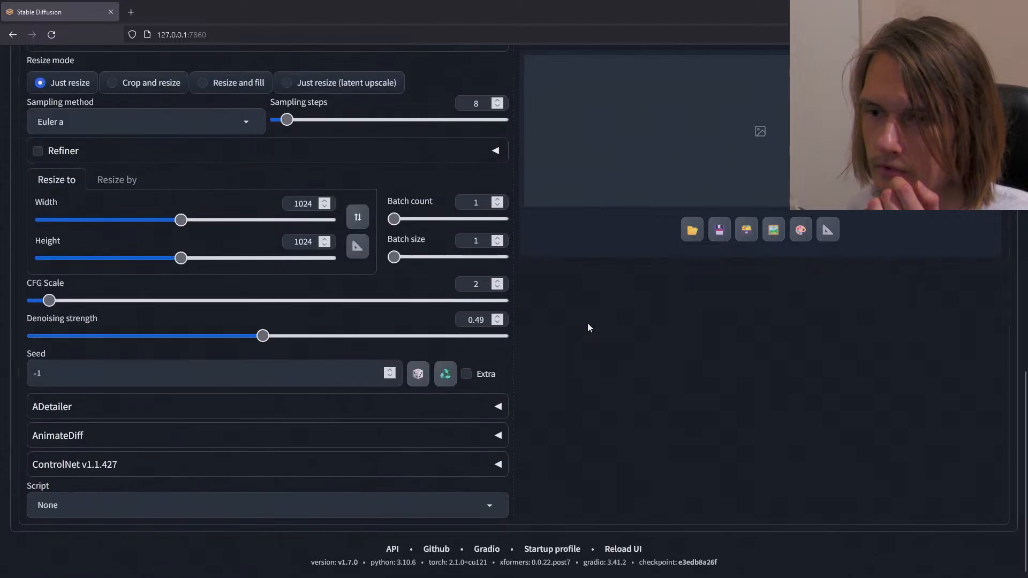
scroll(530, 327, "up", 10)
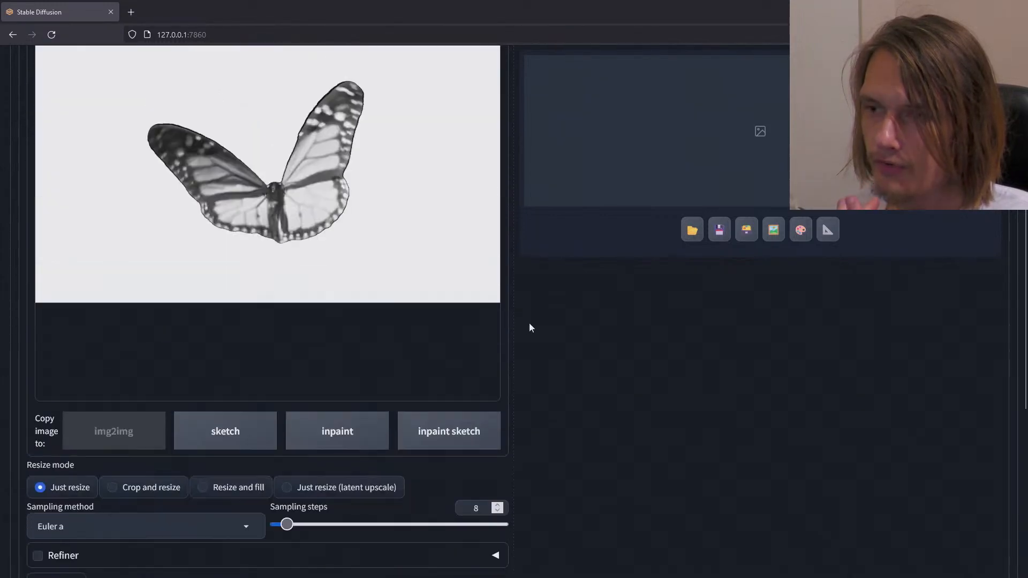
Step: Enter "nude, nsfw" as the img2img negative prompt
left_click(324, 165)
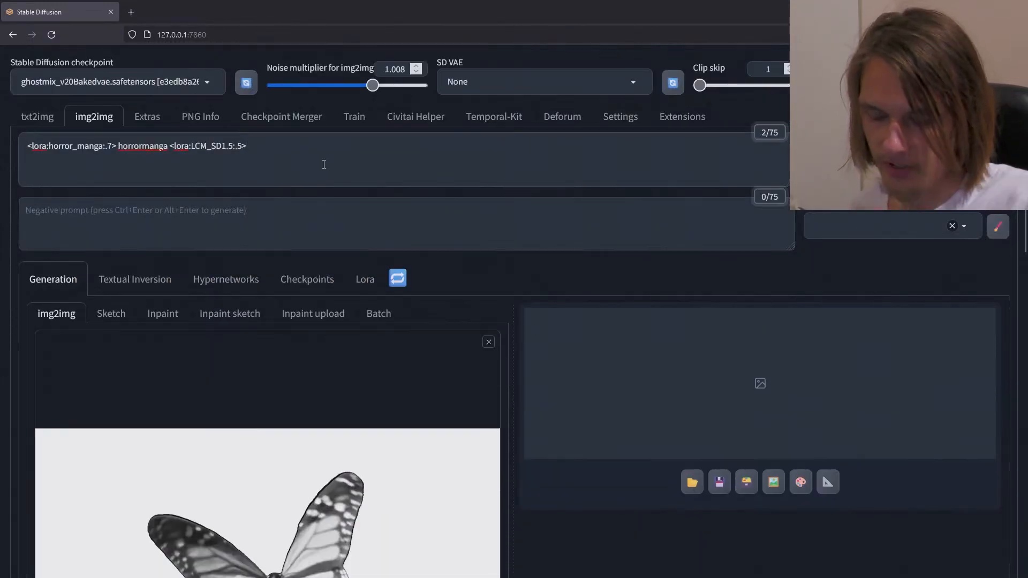
left_click(234, 213)
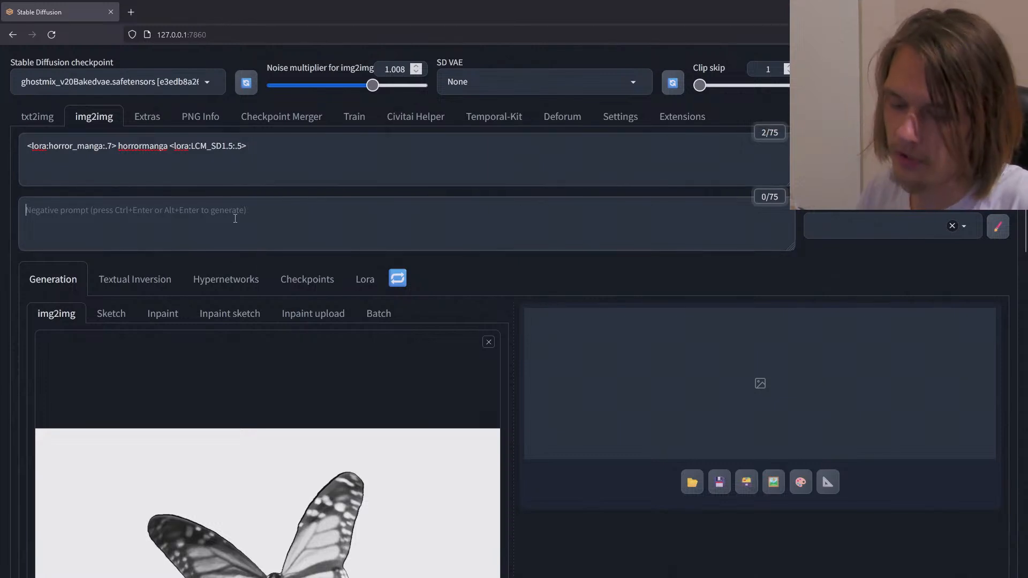
type("nude, nsfw")
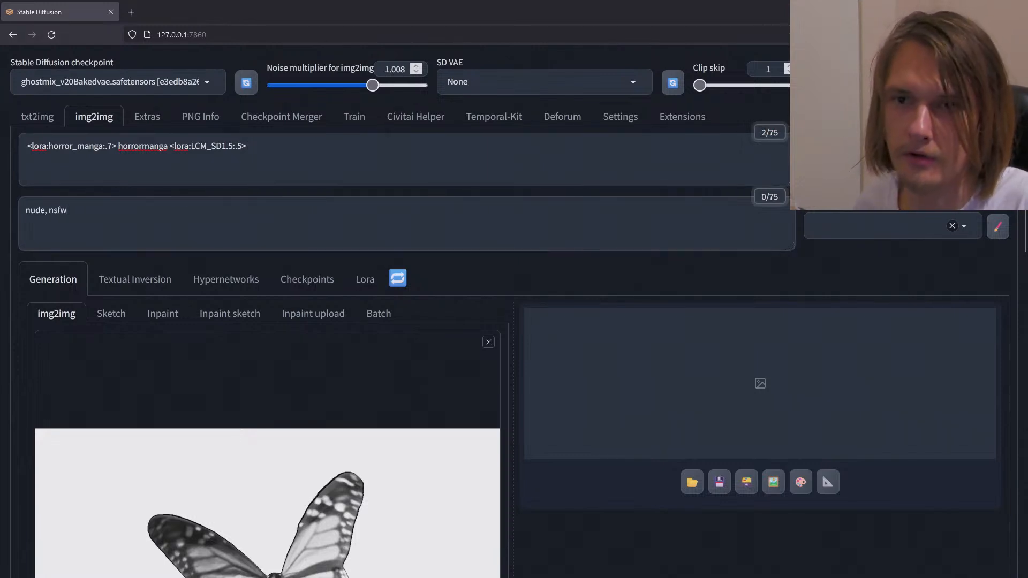
left_click(299, 156)
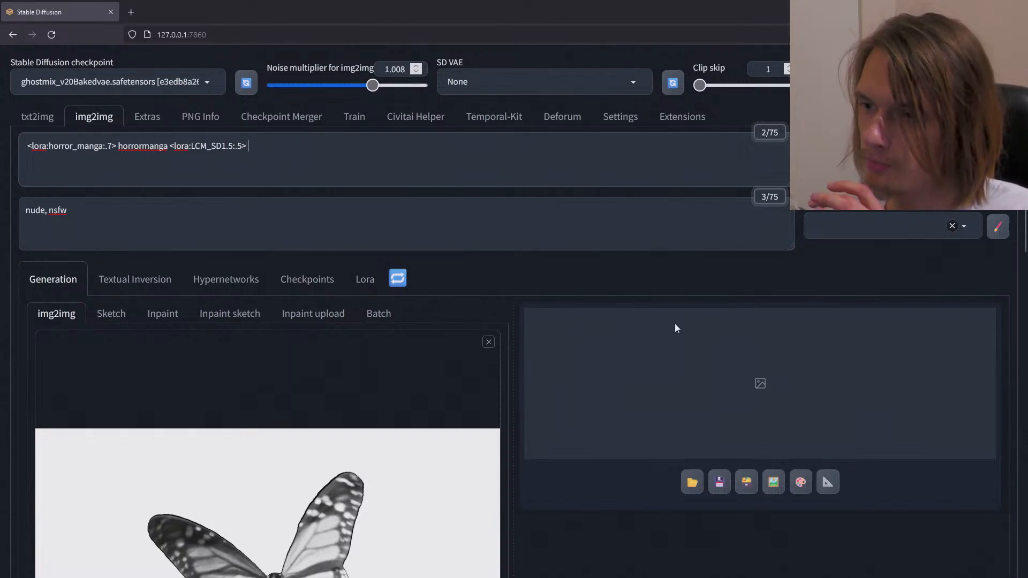
Step: Set the batch size to 4 and generate the img2img images
scroll(626, 337, "down", 12)
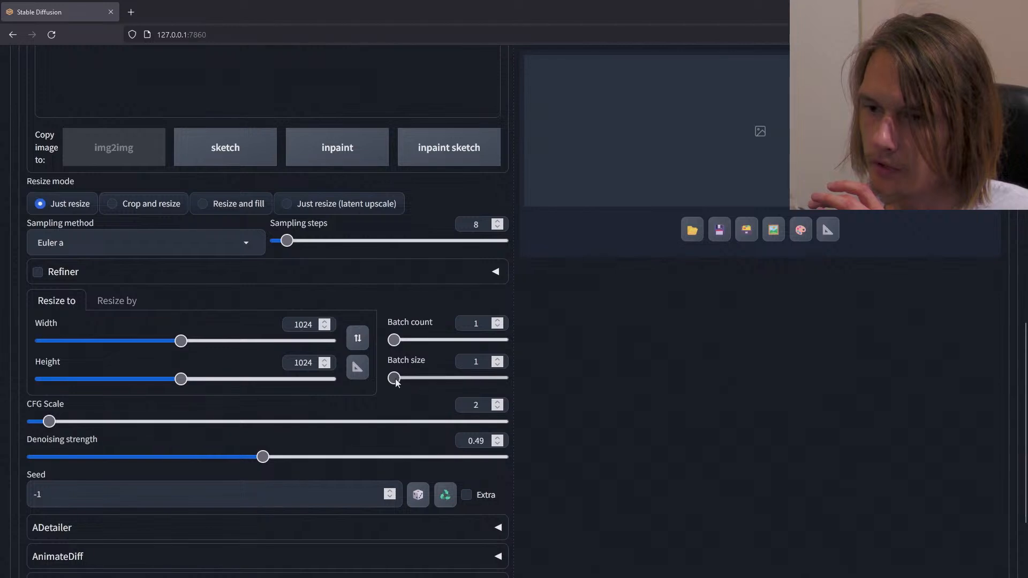
left_click_drag(395, 378, 441, 379)
scroll(589, 360, "up", 7)
scroll(600, 361, "up", 5)
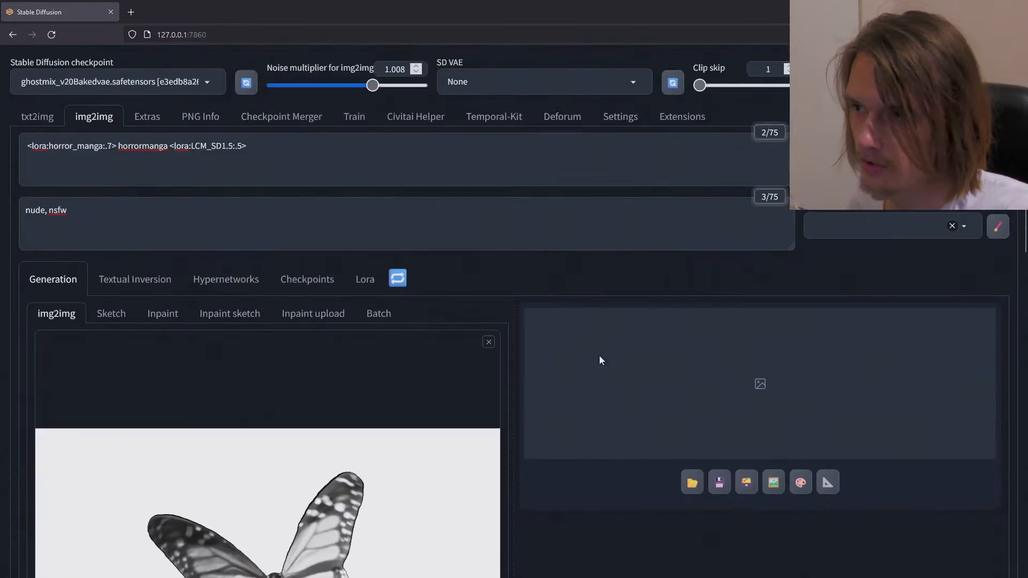
key("ctrl+minus")
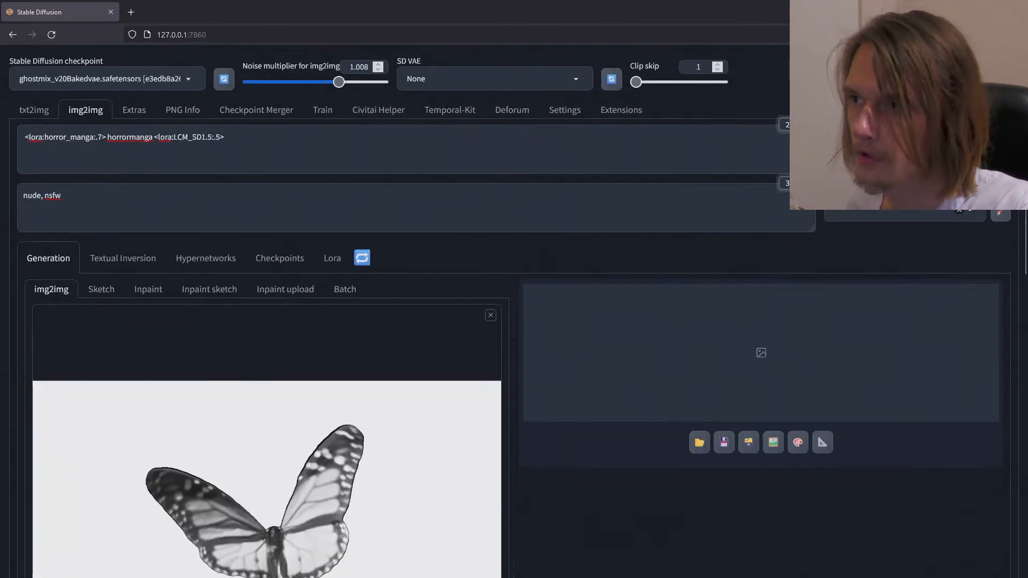
key("ctrl+Return")
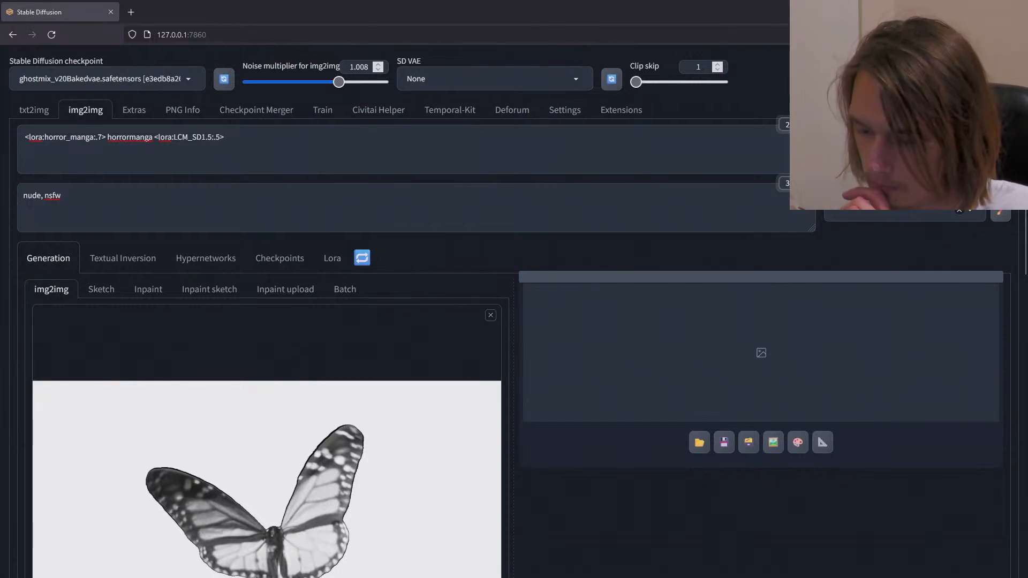
Step: Switch to the stable diffusion console to follow the generation, then inspect the resulting butterfly grid enlarged in the web UI
key("alt+Tab")
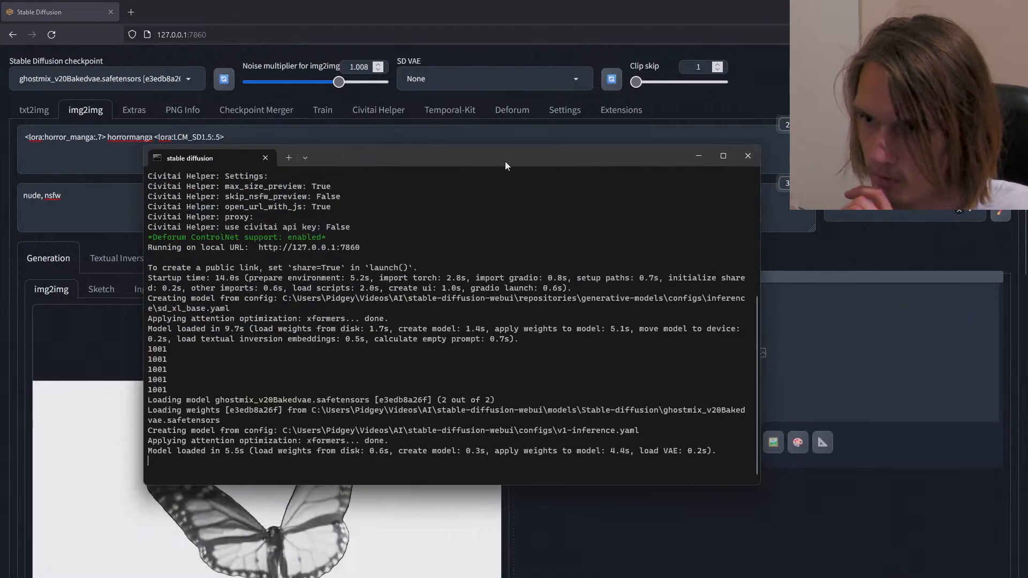
left_click_drag(506, 161, 414, 162)
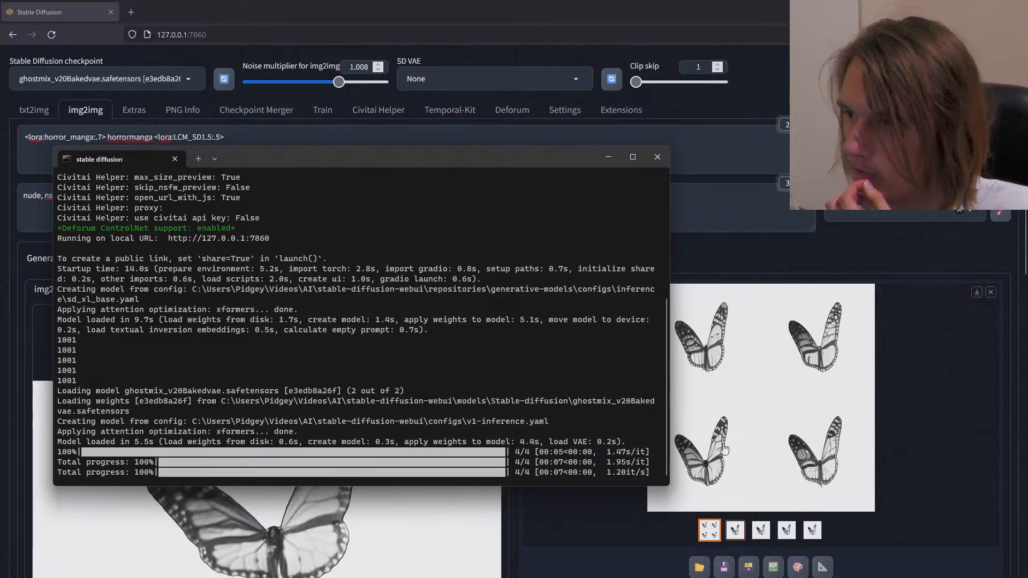
left_click(715, 345)
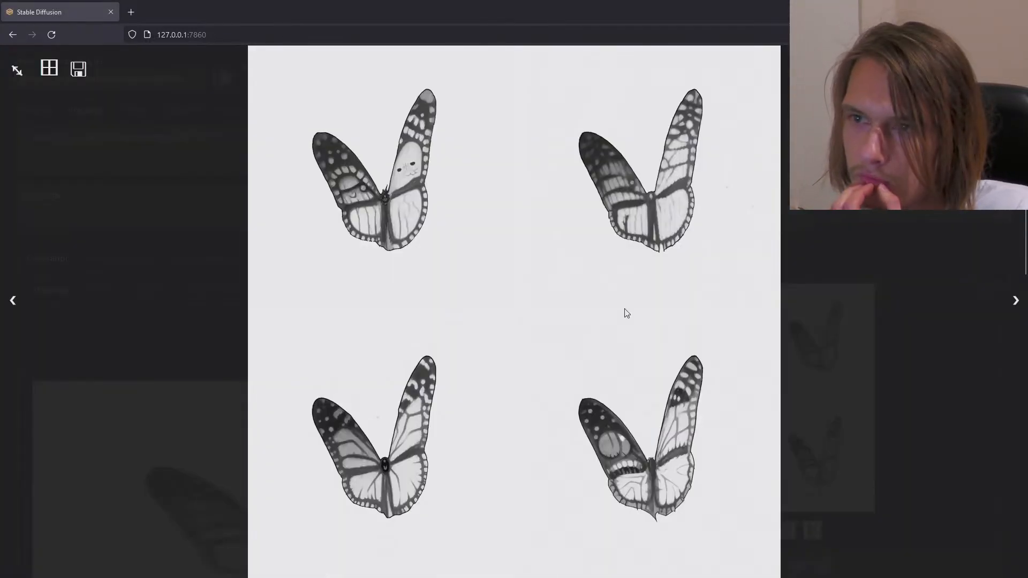
left_click(842, 257)
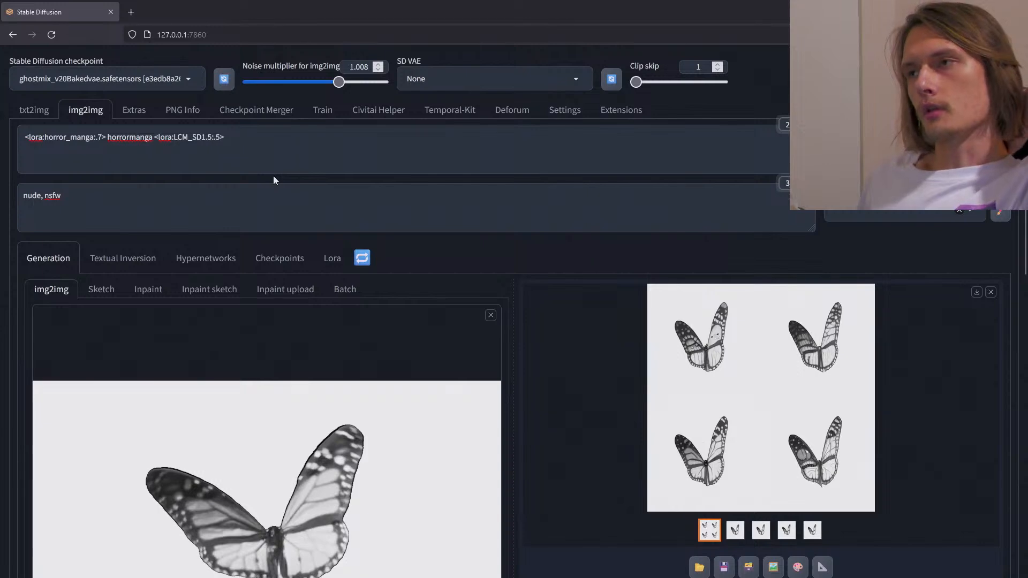
Step: Add the EdobHorrorLandscape_v1.0 LoRA to the img2img prompt with a weight of .5
left_click(331, 258)
scroll(370, 310, "up", 3)
scroll(381, 324, "up", 3)
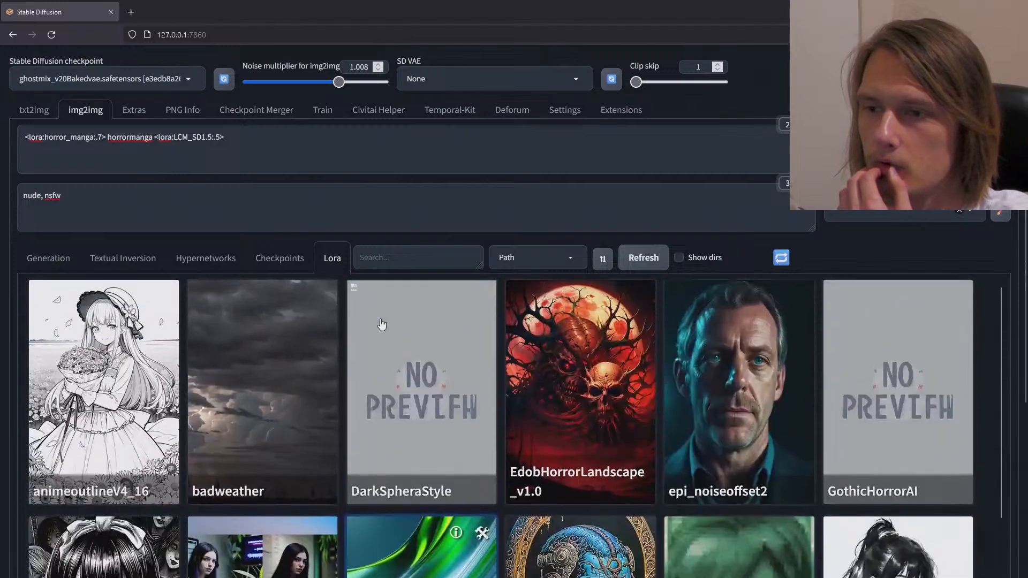
scroll(381, 324, "down", 3)
scroll(381, 324, "up", 3)
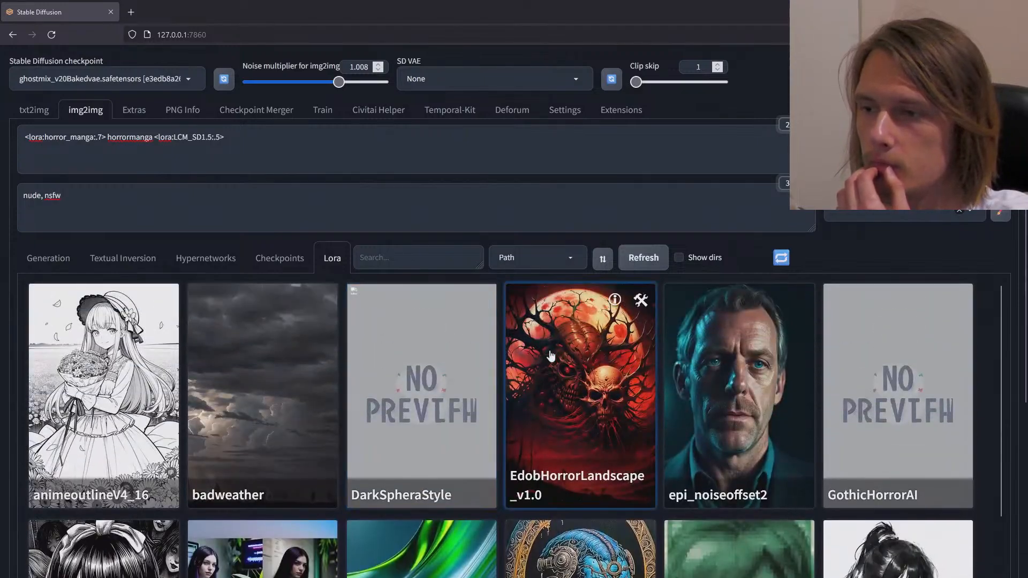
left_click(563, 361)
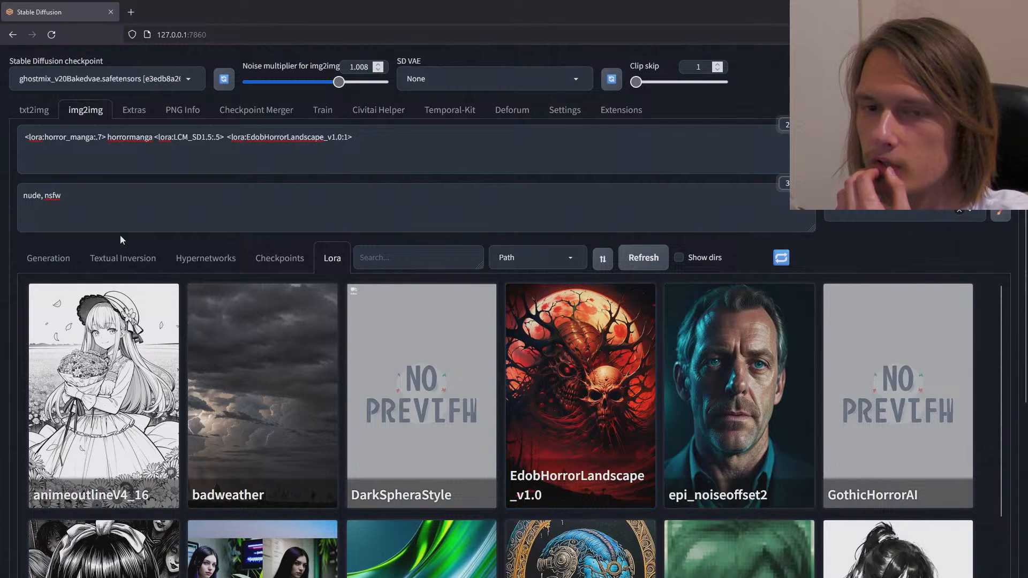
left_click(54, 262)
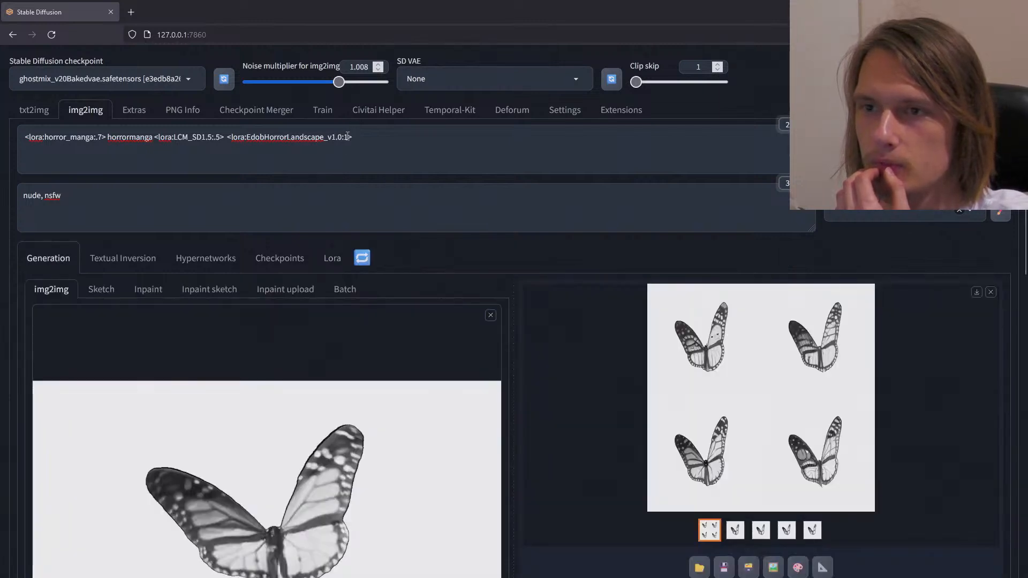
left_click(347, 136)
type(".")
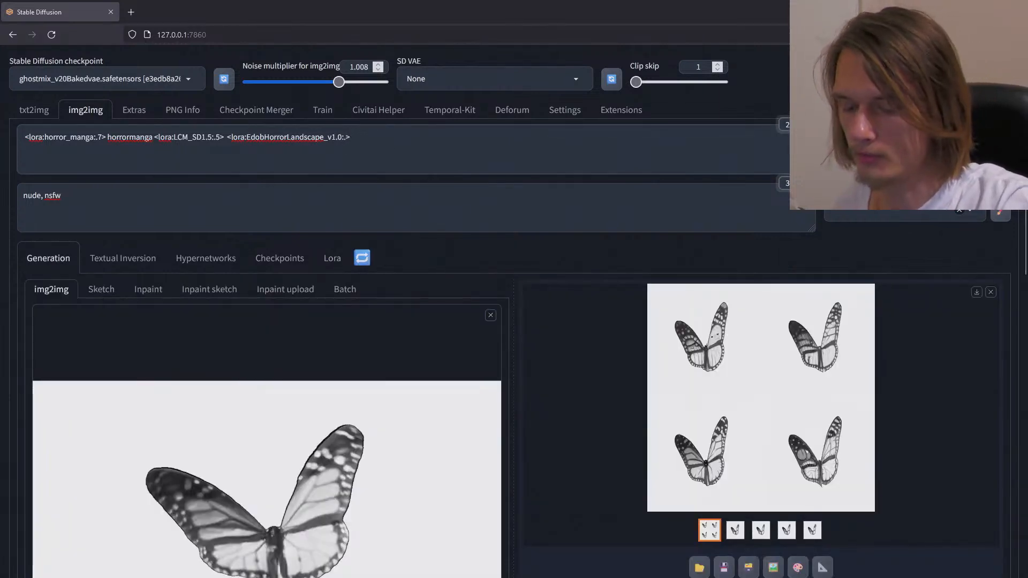
type("5>")
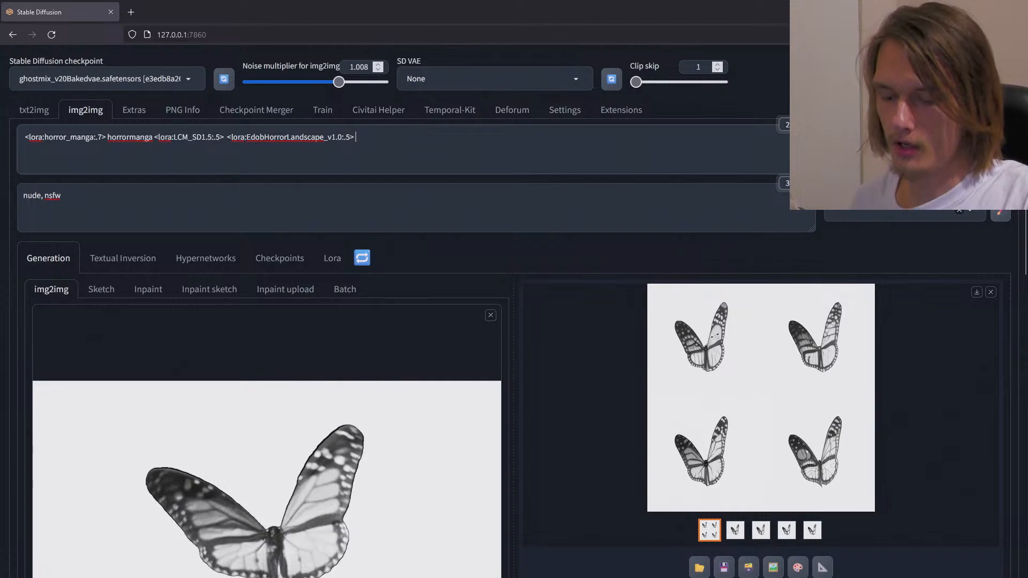
Step: Append "tree branches, lightning, roots, black and white" to the end of the img2img prompt
type(" tr")
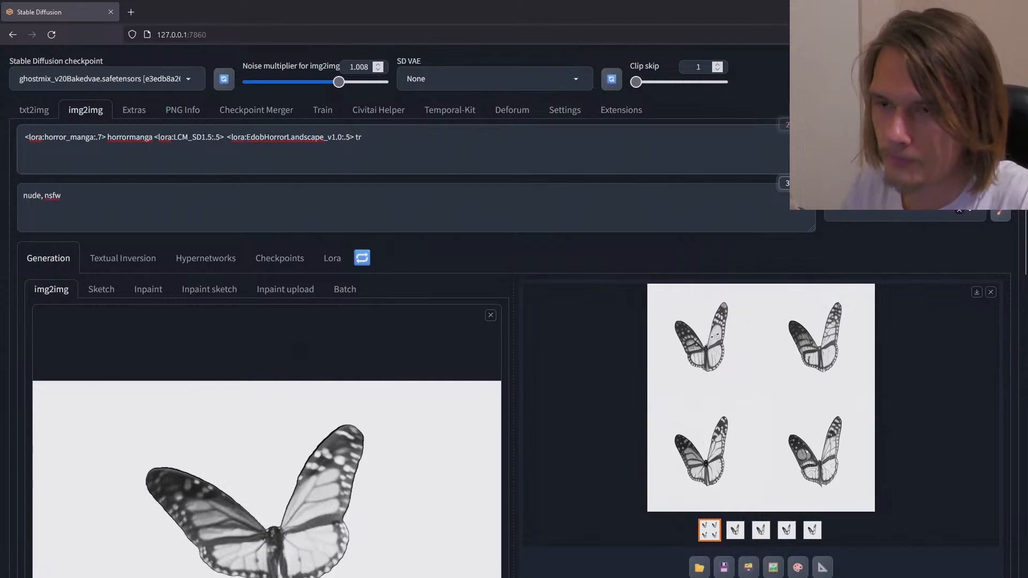
type("ee branc")
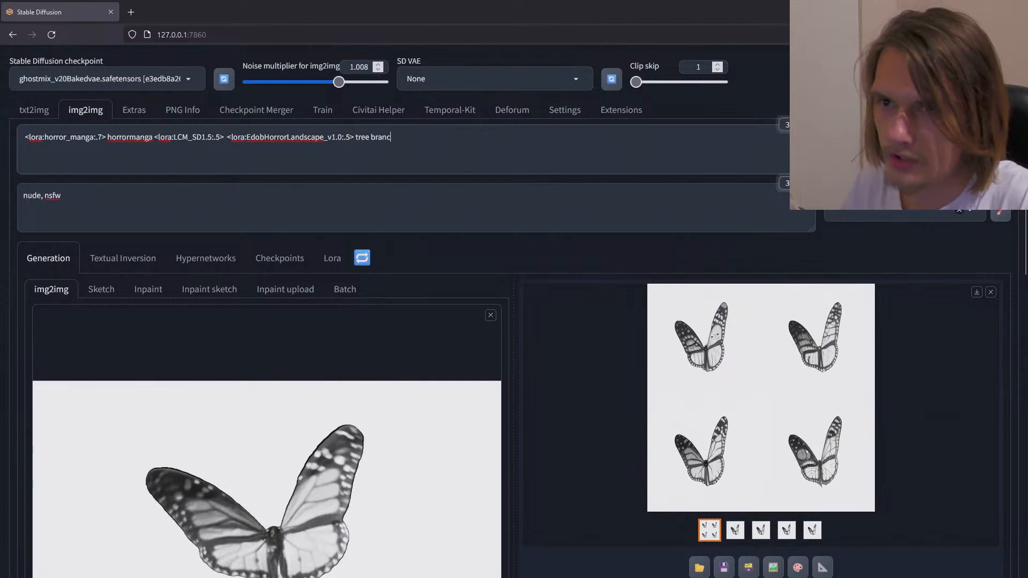
type("hes, lightning")
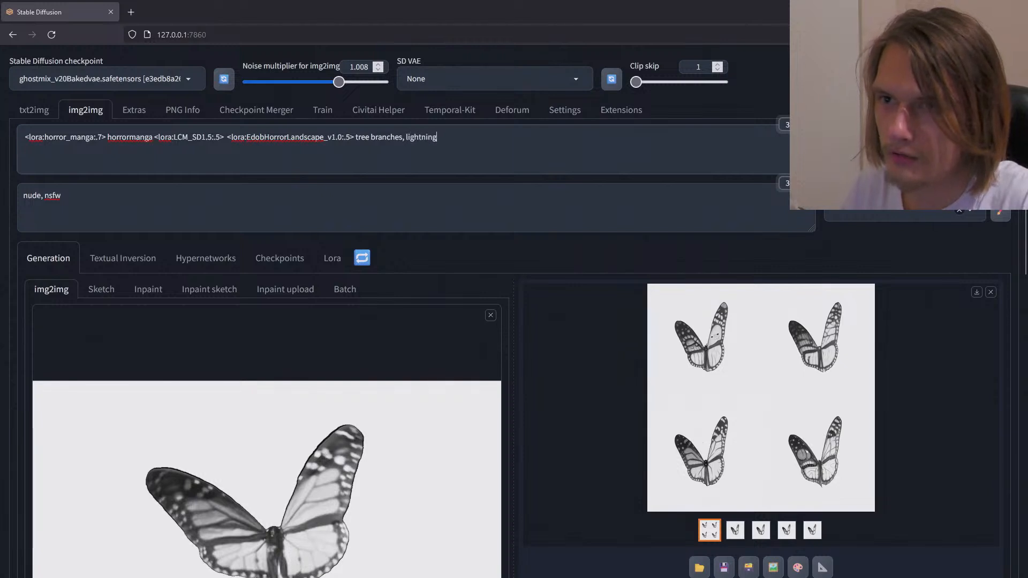
type(", roots, black and white")
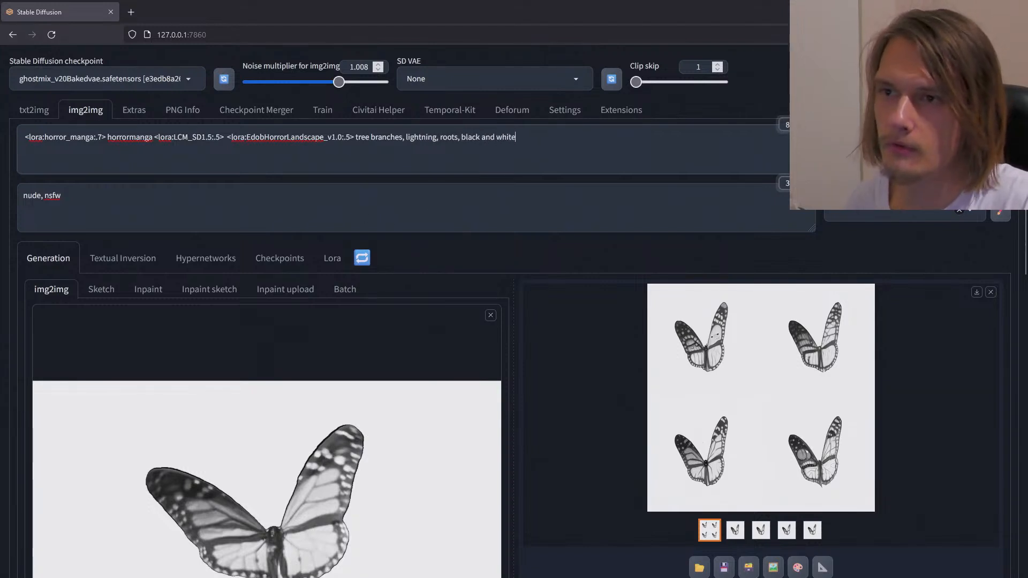
Step: Append ", face, girl, anime, human," to the end of the img2img negative prompt
left_click(363, 198)
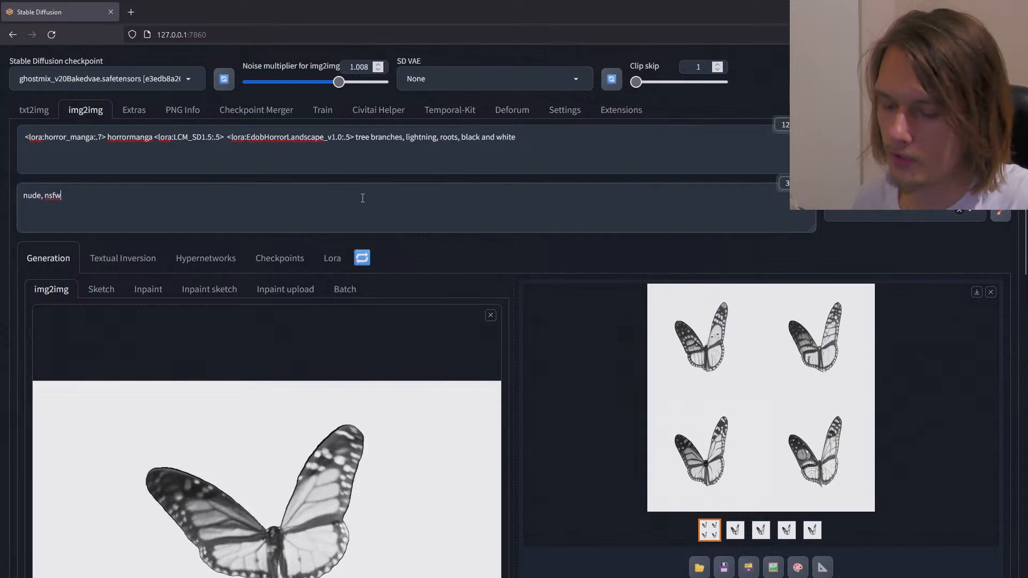
type(", face,")
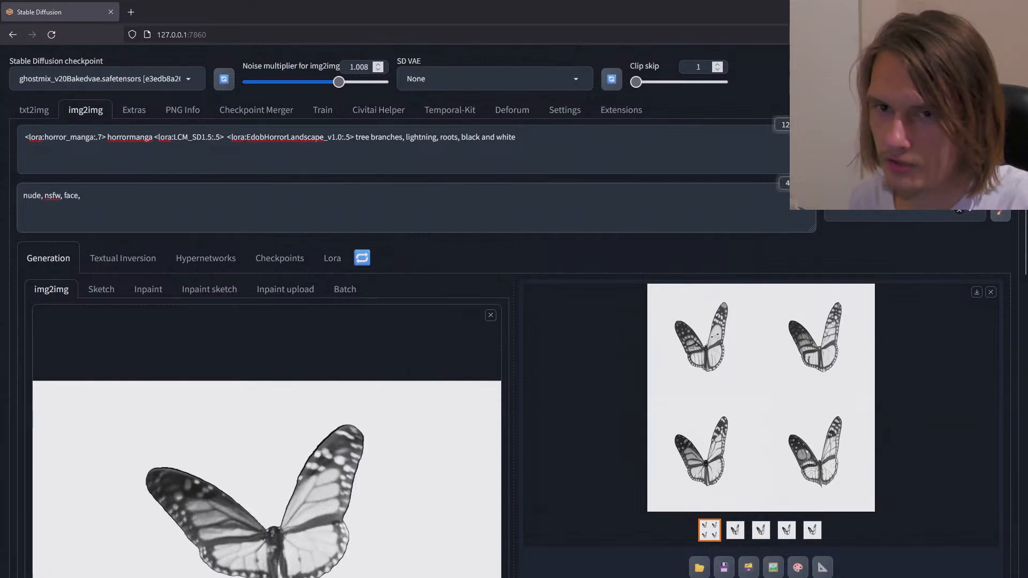
type(" girl, a")
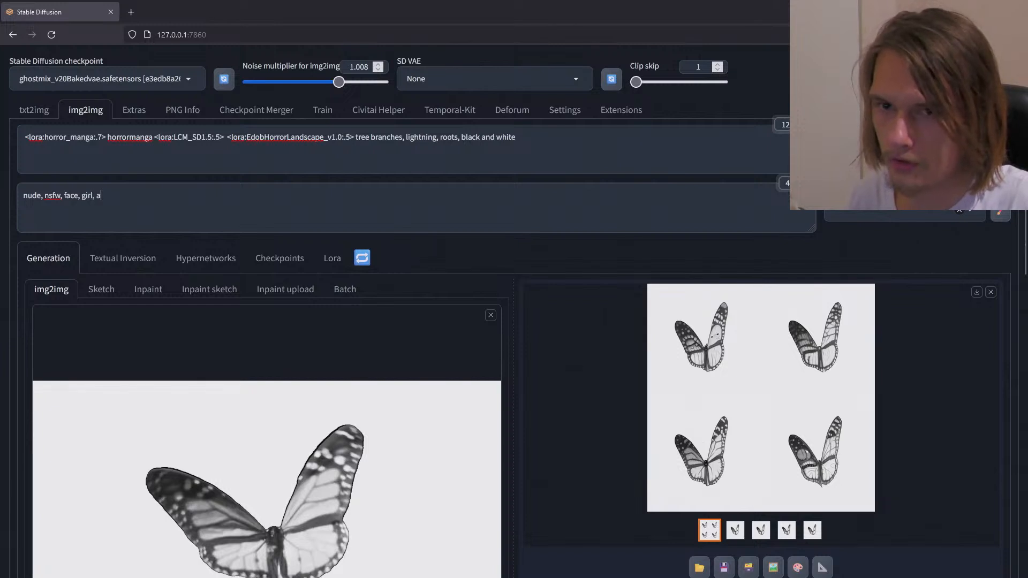
type("nime, ")
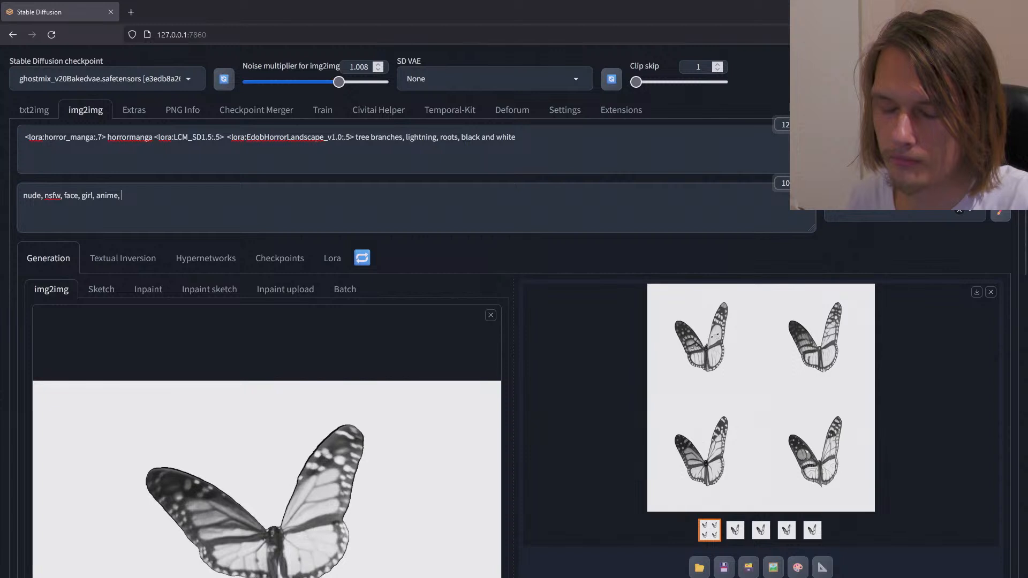
type("human,")
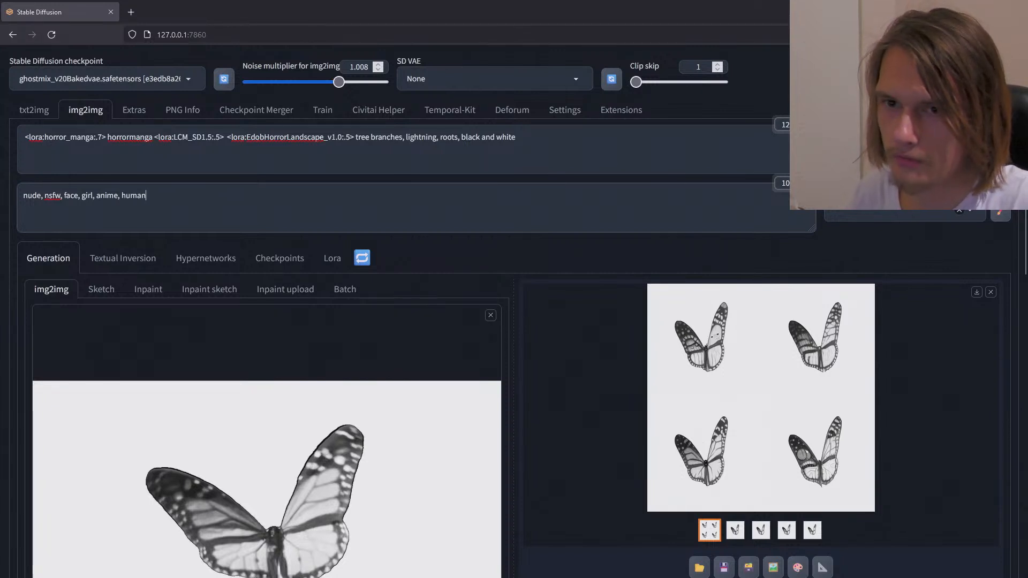
Step: Set the weight of the EdobHorrorLandscape_v1.0 LoRA in the img2img prompt to .01
left_click(349, 137)
key("BackSpace")
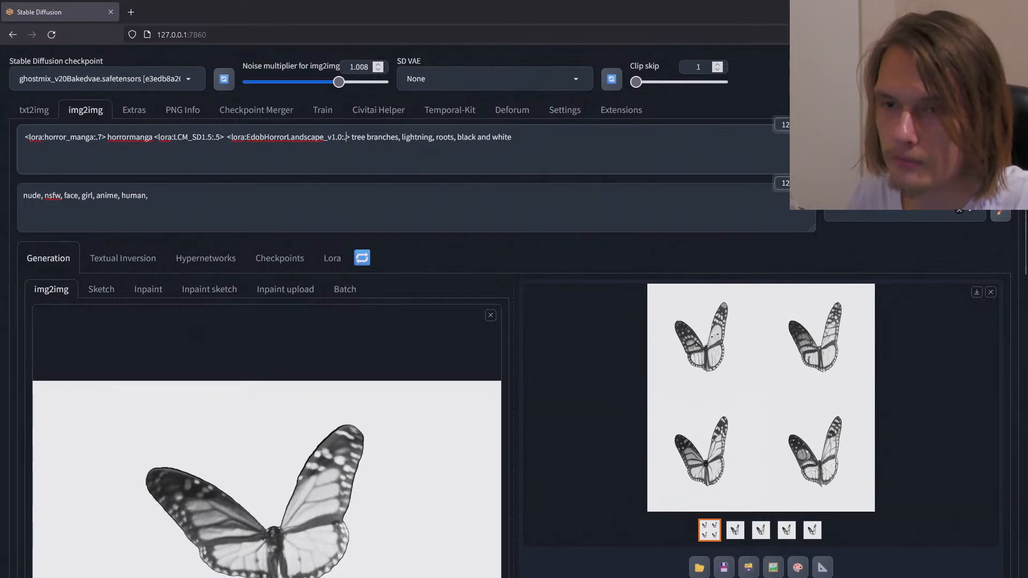
type("0")
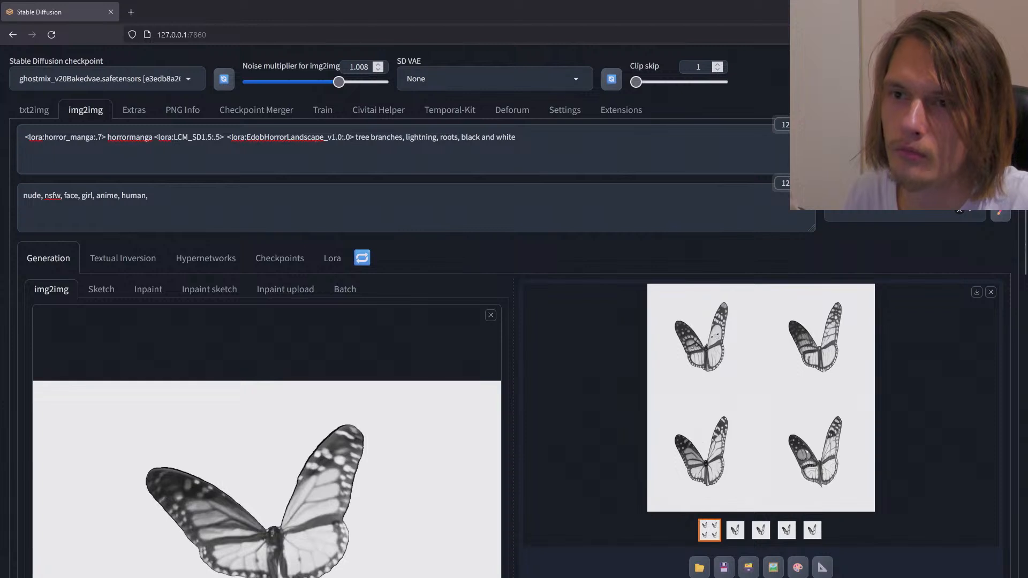
type("1")
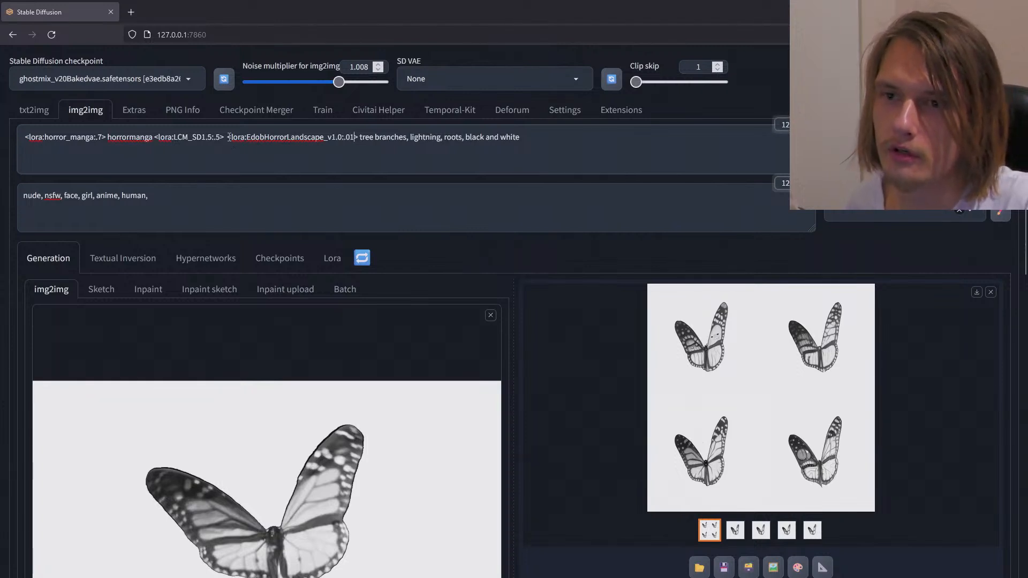
left_click_drag(229, 137, 361, 147)
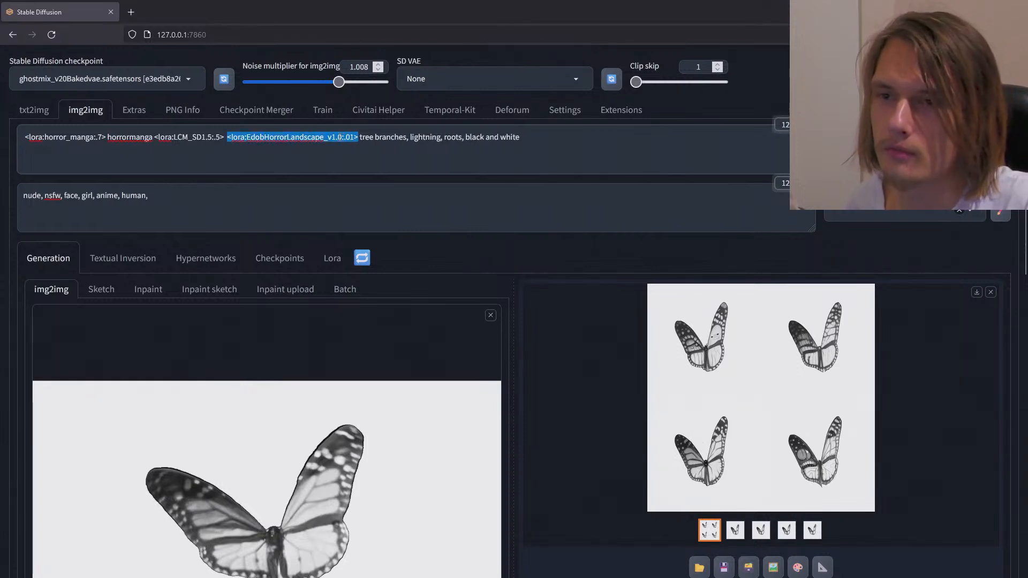
left_click(340, 137)
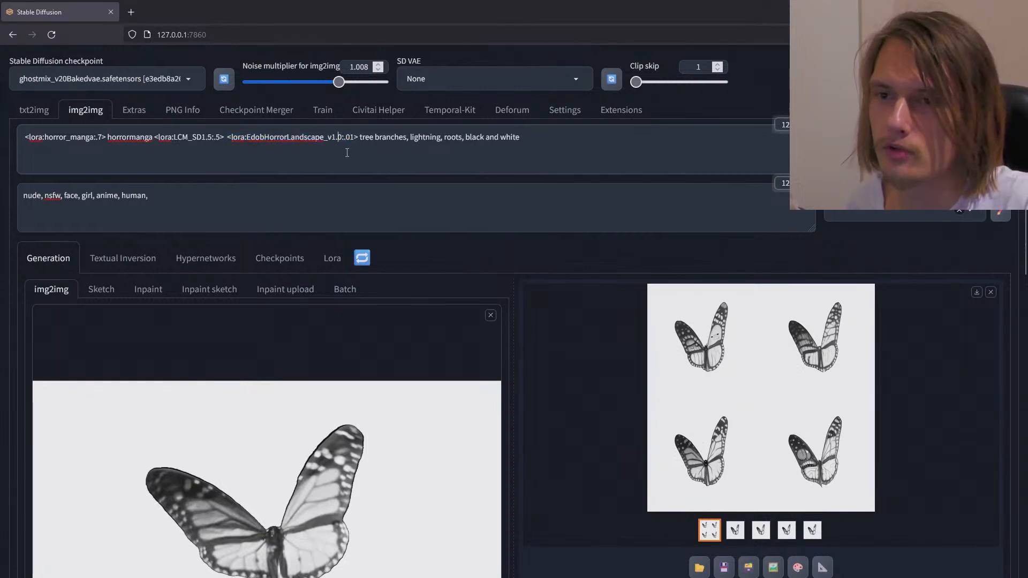
left_click(189, 199)
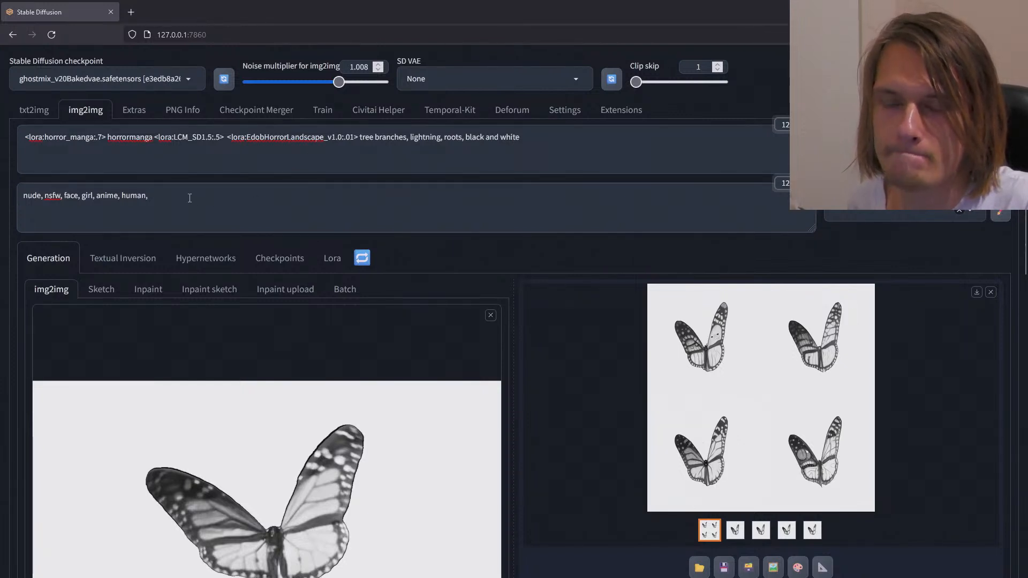
Step: Set the denoising strength to 0.6 and generate the img2img images
scroll(544, 273, "down", 10)
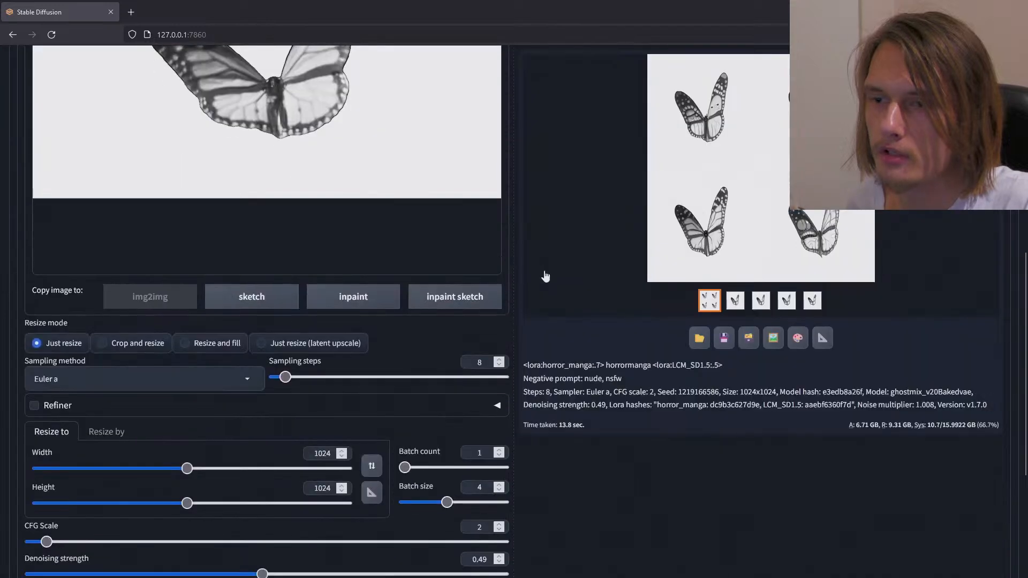
left_click_drag(263, 357, 316, 354)
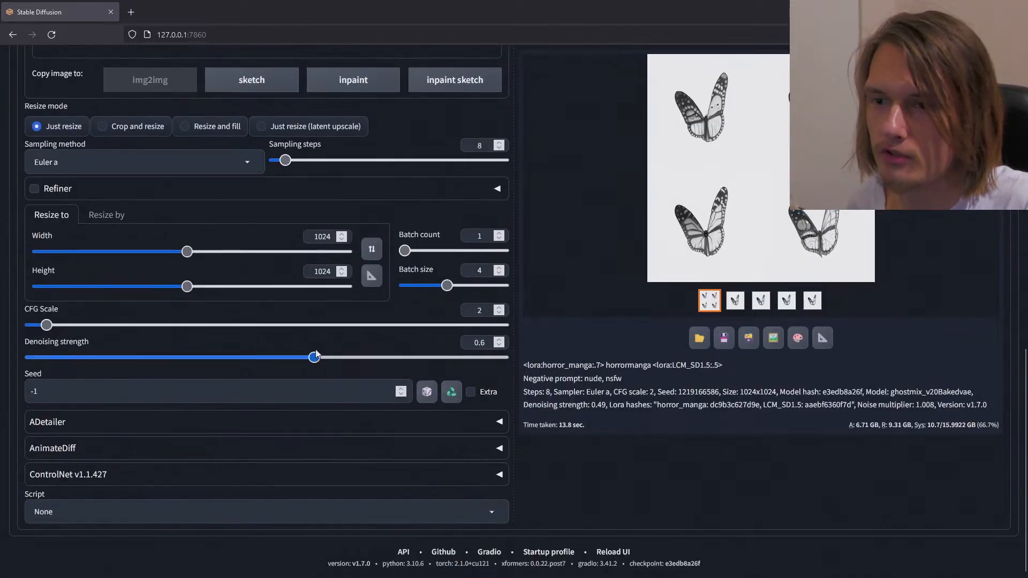
scroll(568, 358, "up", 10)
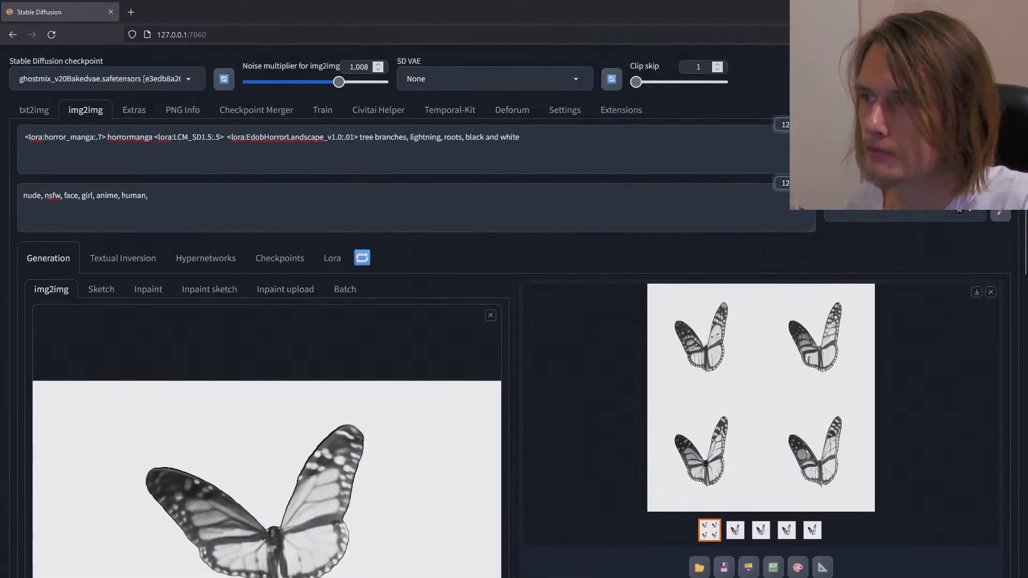
key("ctrl+Return")
Step: Follow the generation in the stable diffusion console, then return to the web UI and inspect the branch-covered butterfly grid enlarged
key("alt+Tab")
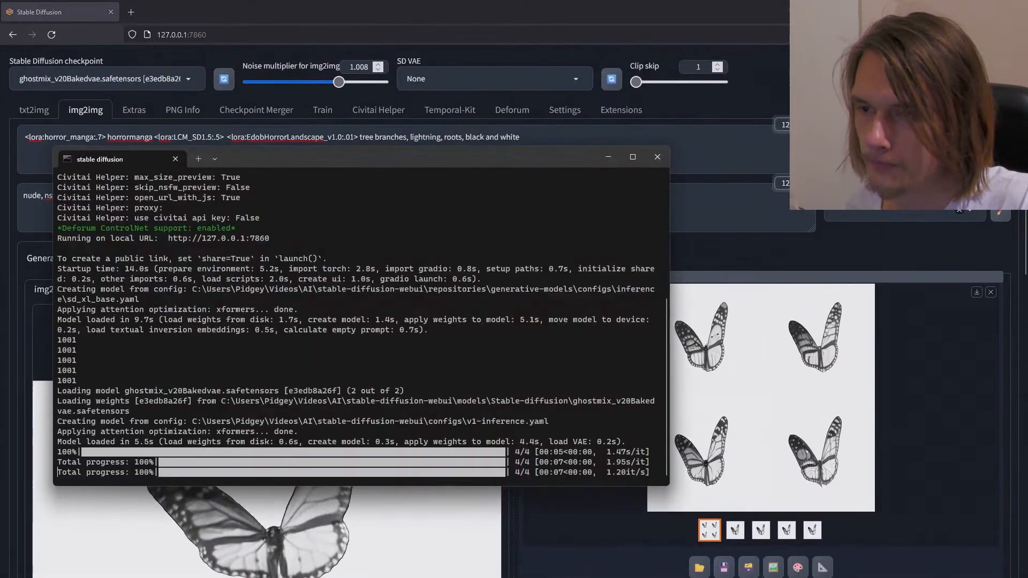
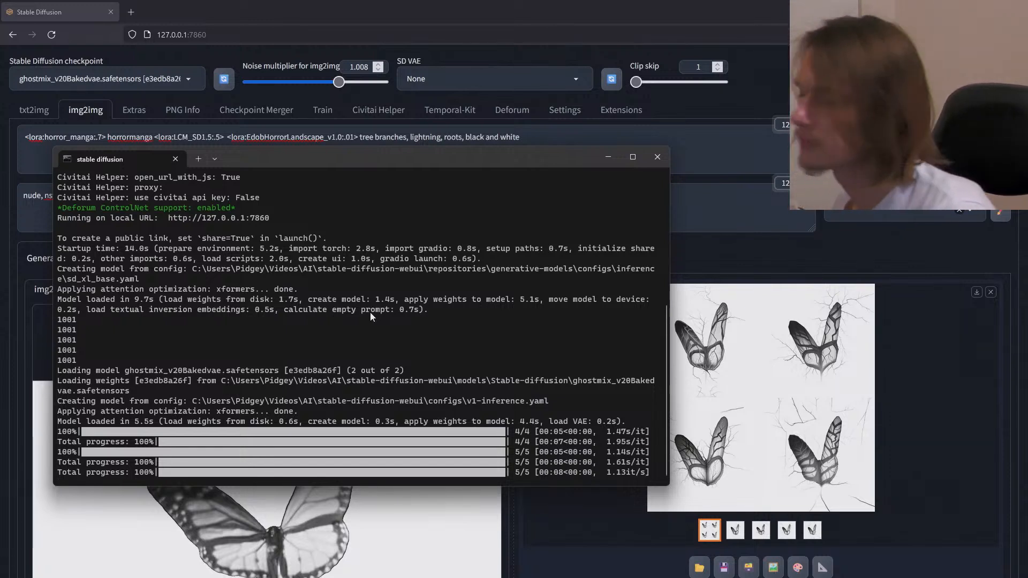
left_click(608, 157)
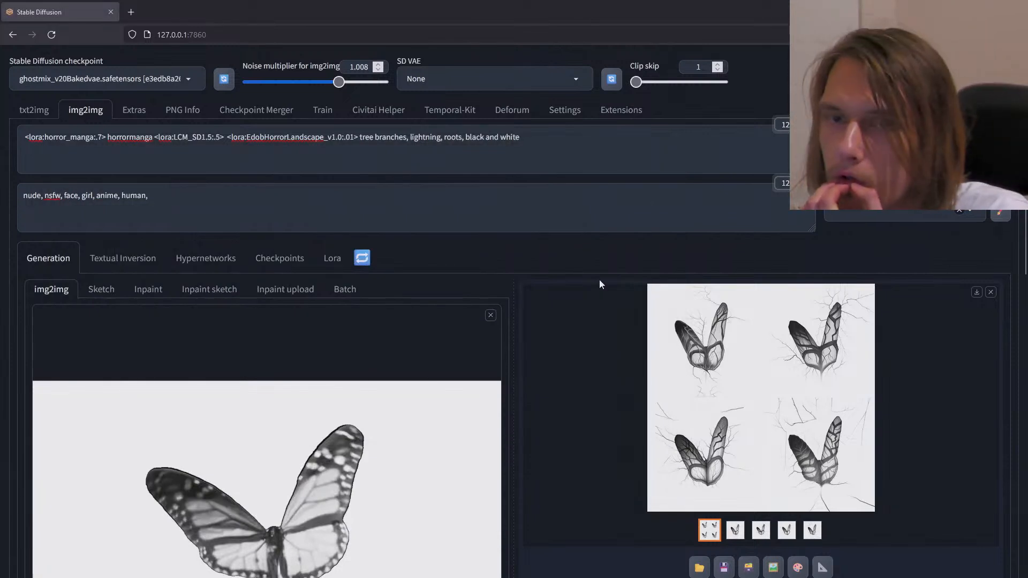
scroll(599, 284, "down", 5)
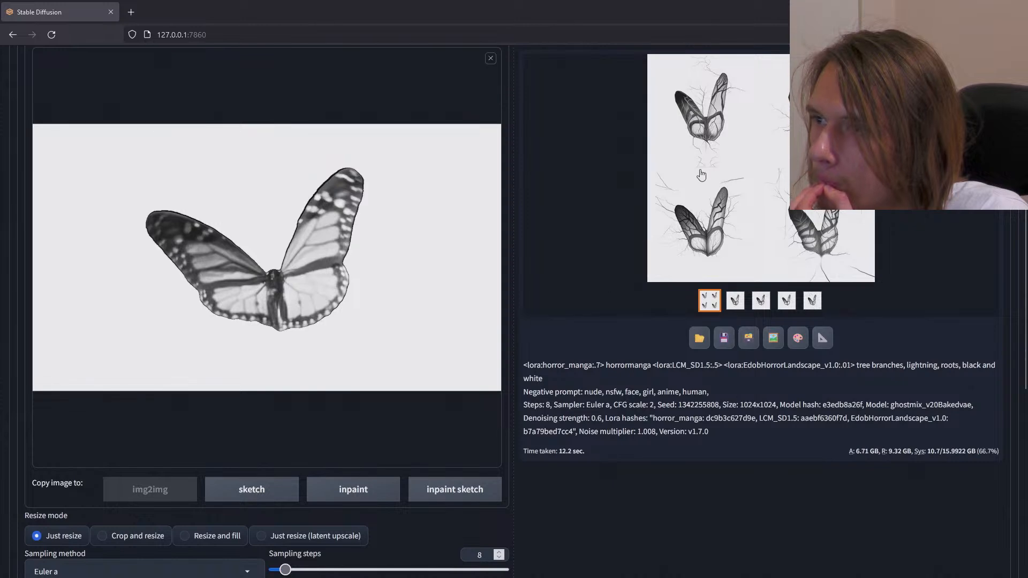
left_click(705, 136)
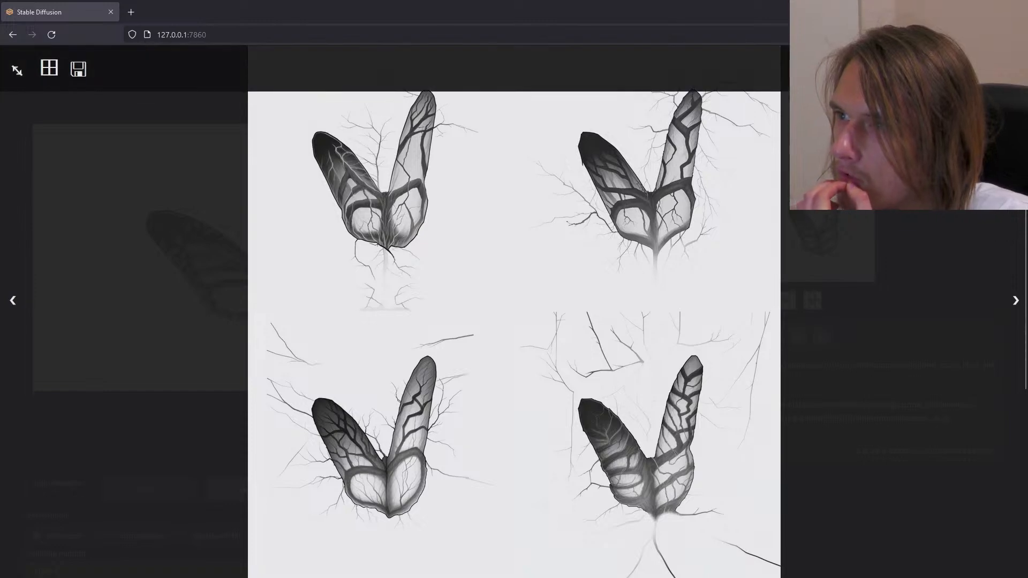
key("Escape")
Step: Set the output size to a width of 1344 and a height of 768
scroll(556, 322, "down", 4)
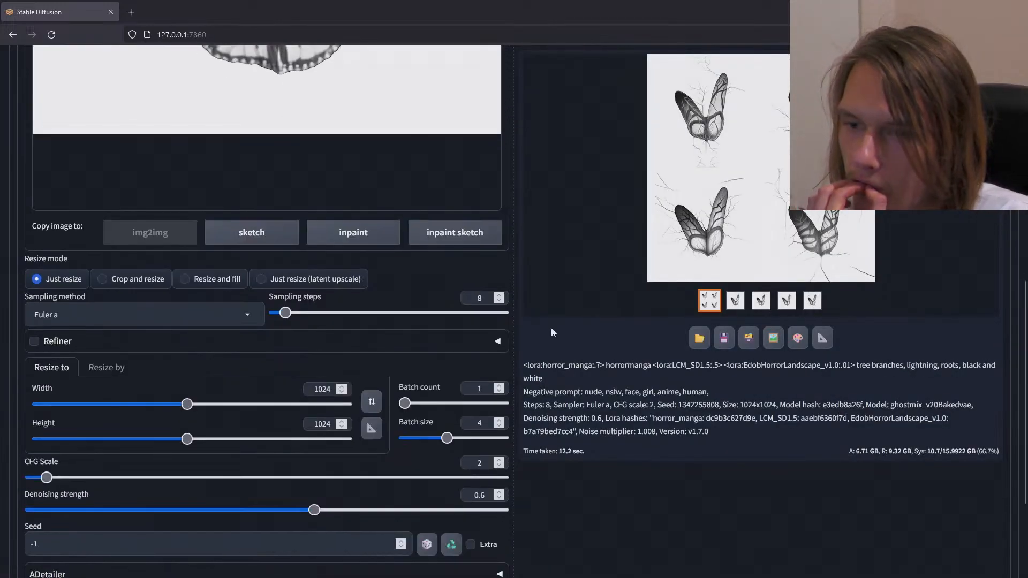
double_click(323, 390)
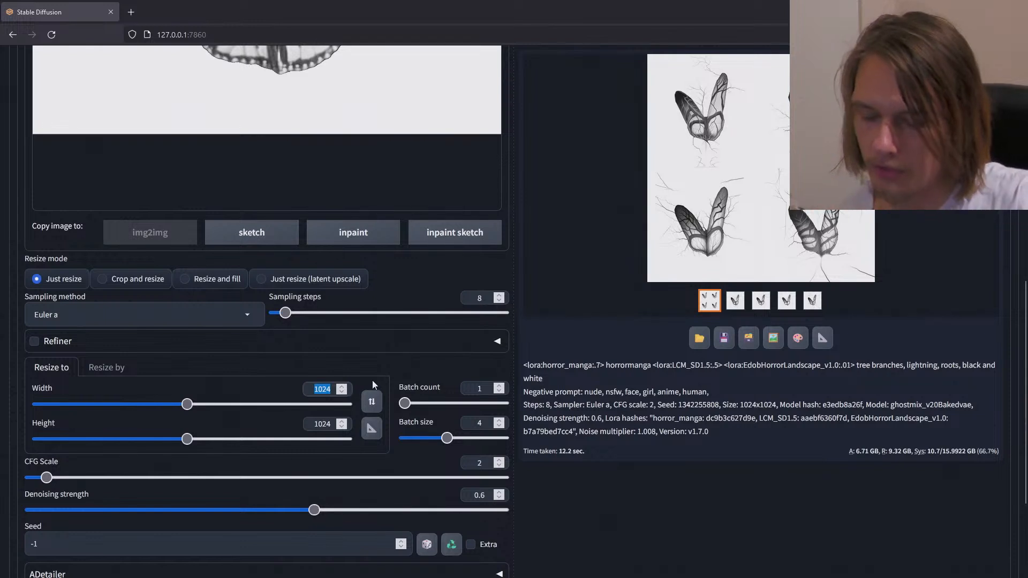
type("11")
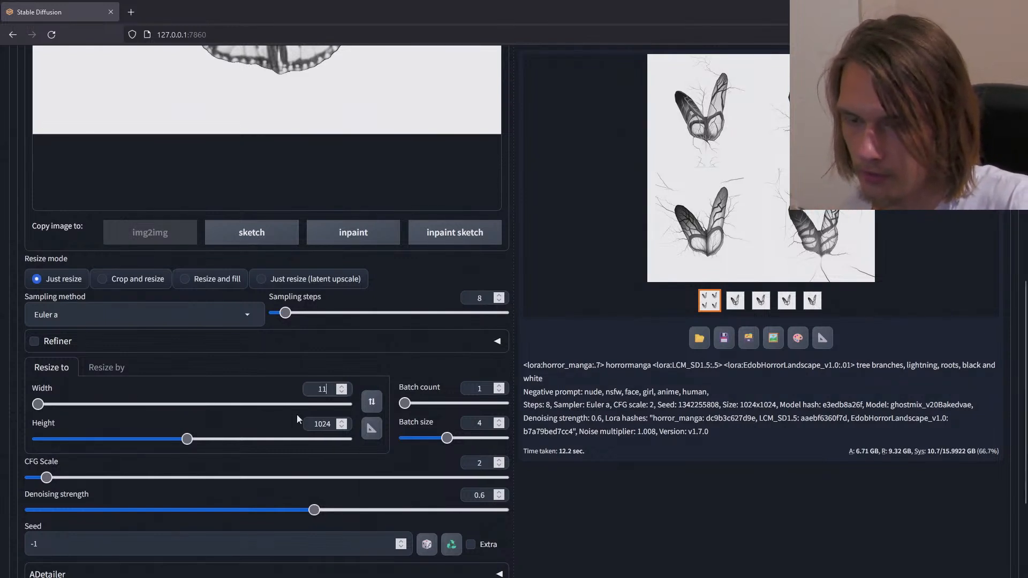
key("BackSpace")
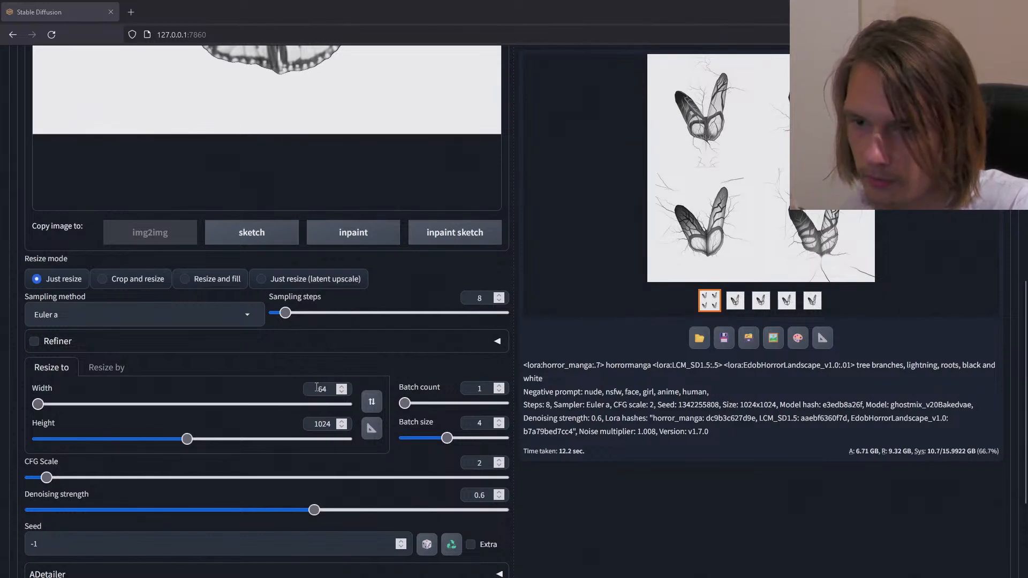
double_click(321, 388)
type("1344")
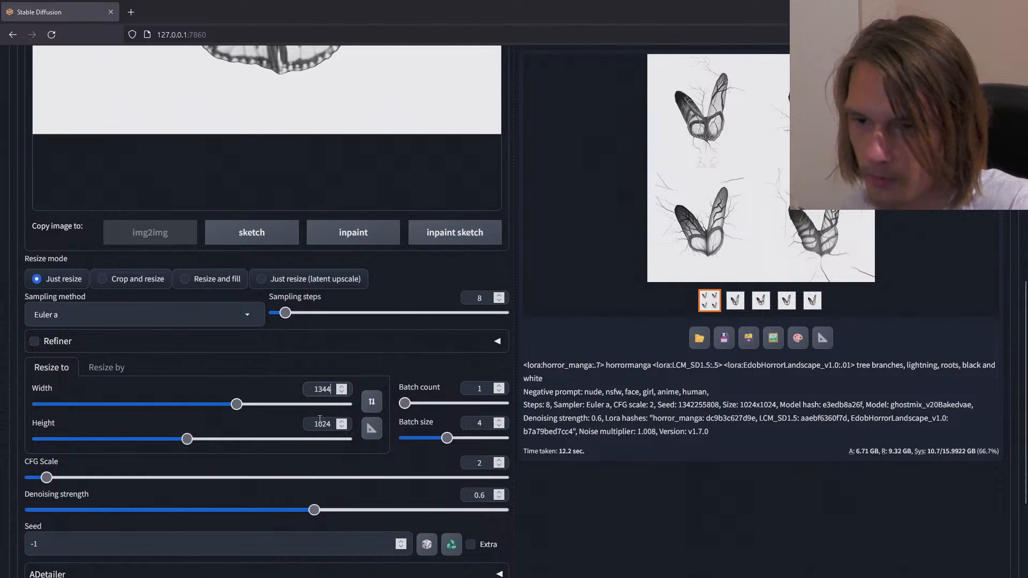
left_click(320, 425)
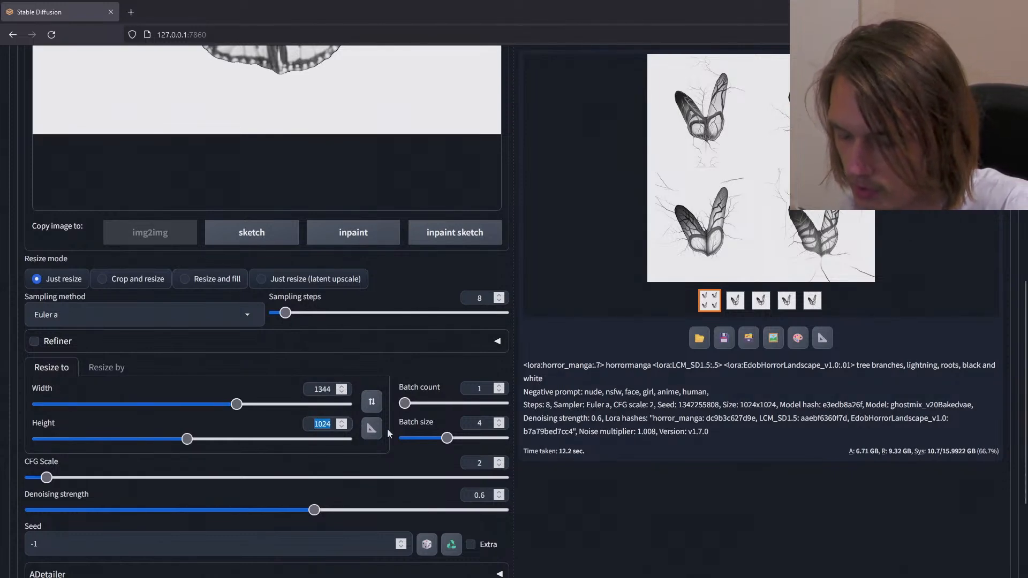
type("768")
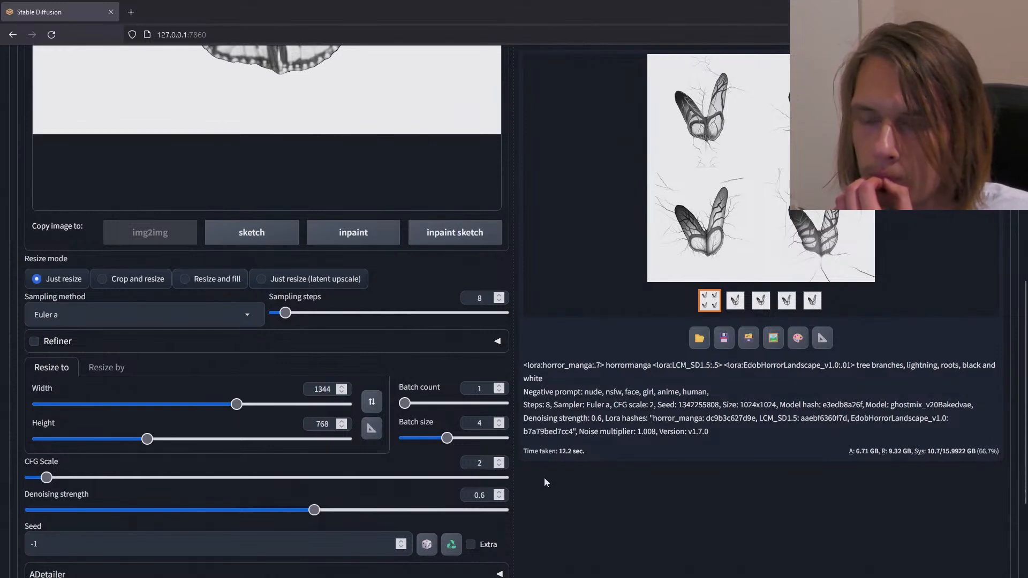
Step: Review the img2img prompts and settings, then generate a new batch of images at the widescreen size
scroll(544, 478, "up", 5)
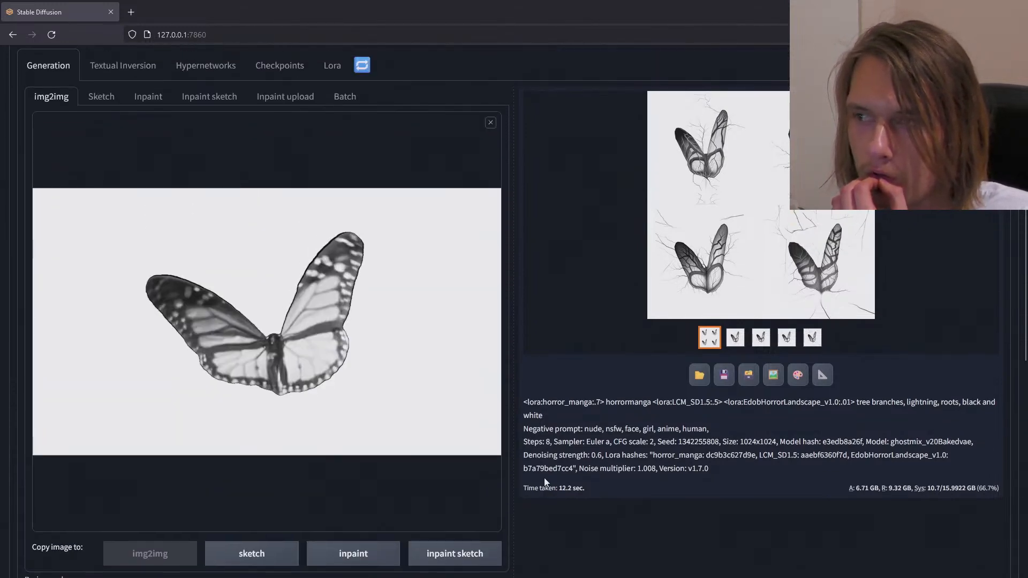
scroll(544, 477, "up", 2)
scroll(545, 481, "down", 5)
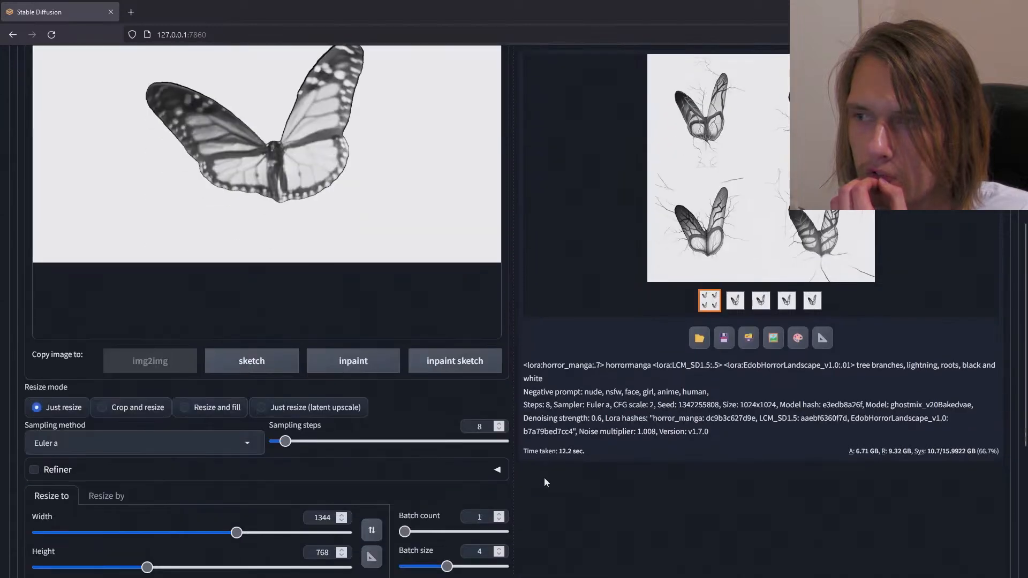
scroll(544, 478, "up", 6)
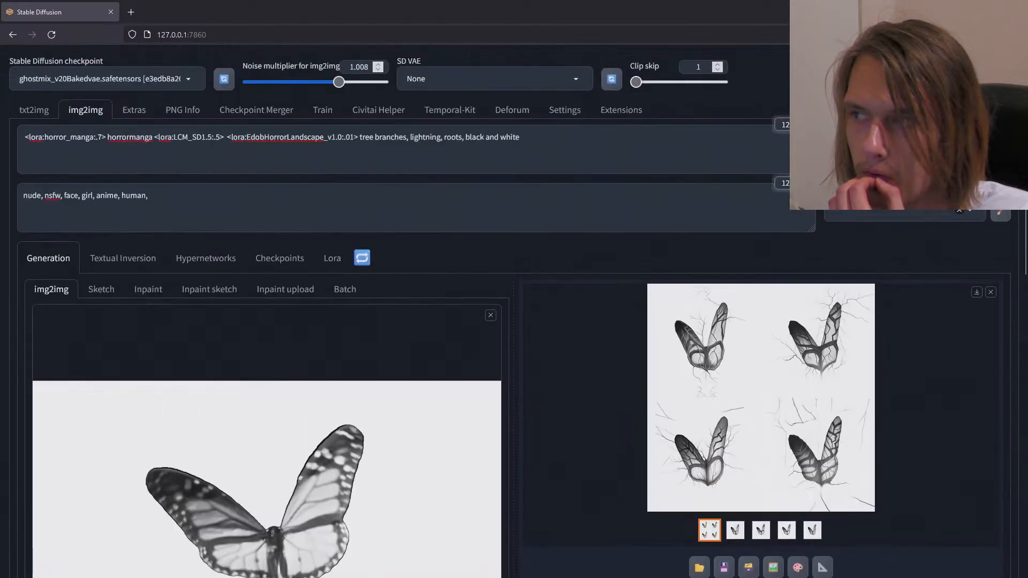
left_click(917, 144)
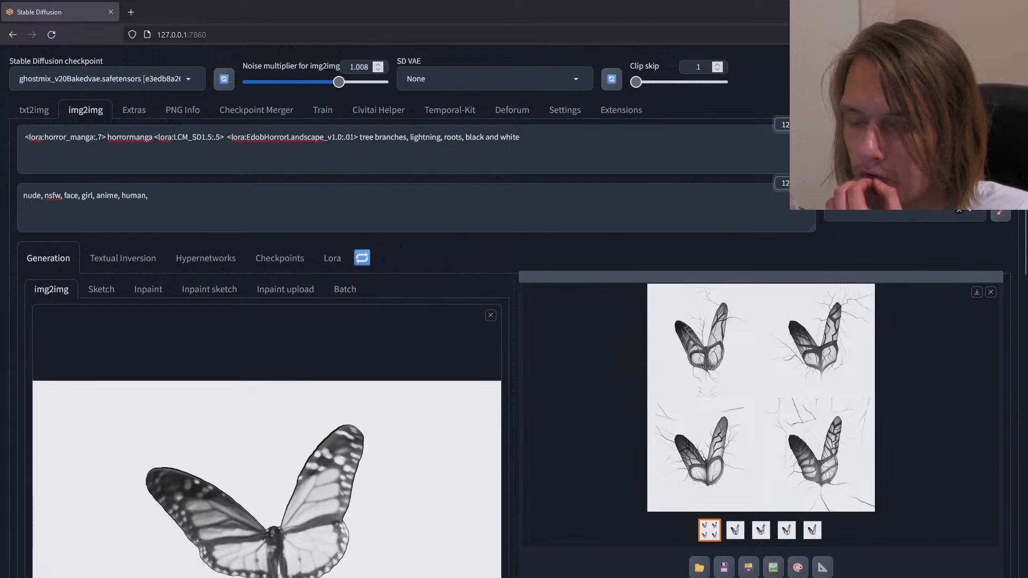
Step: Check the generation progress in the stable diffusion console, then inspect the widescreen butterfly grid enlarged and its generation details in the web UI
key("alt+Tab")
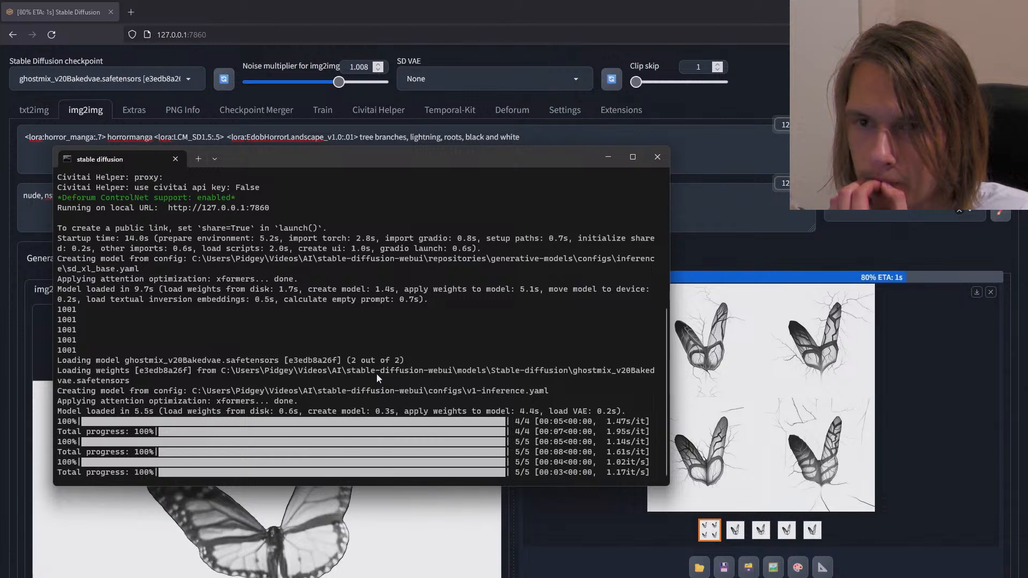
left_click(798, 247)
left_click(666, 457)
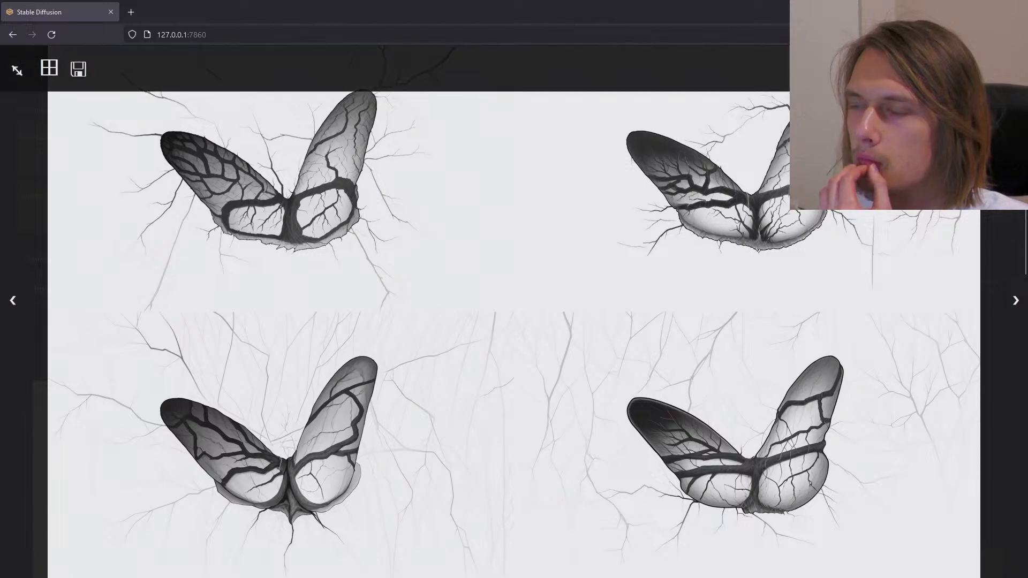
left_click(575, 263)
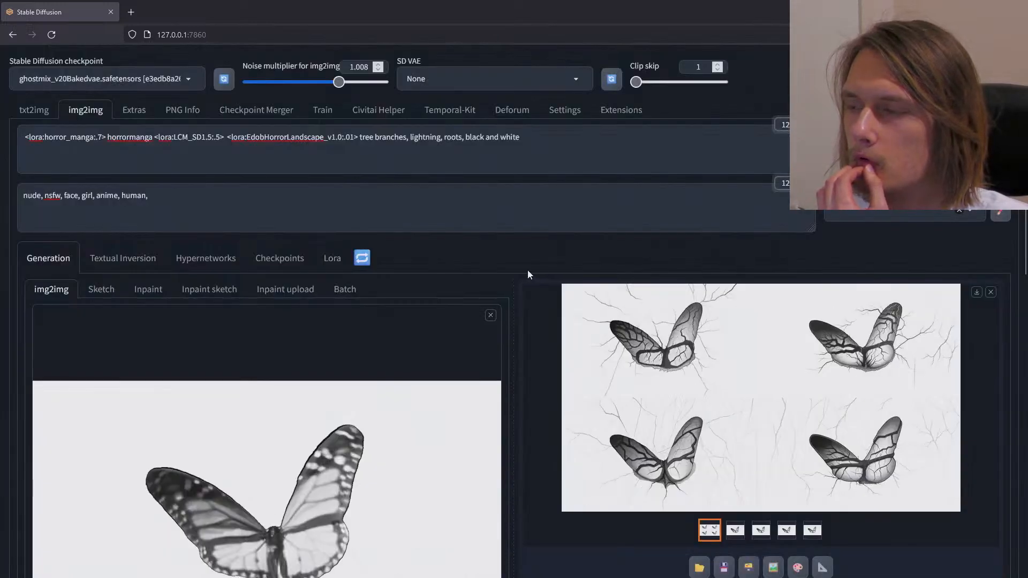
scroll(528, 274, "down", 3)
scroll(528, 274, "up", 3)
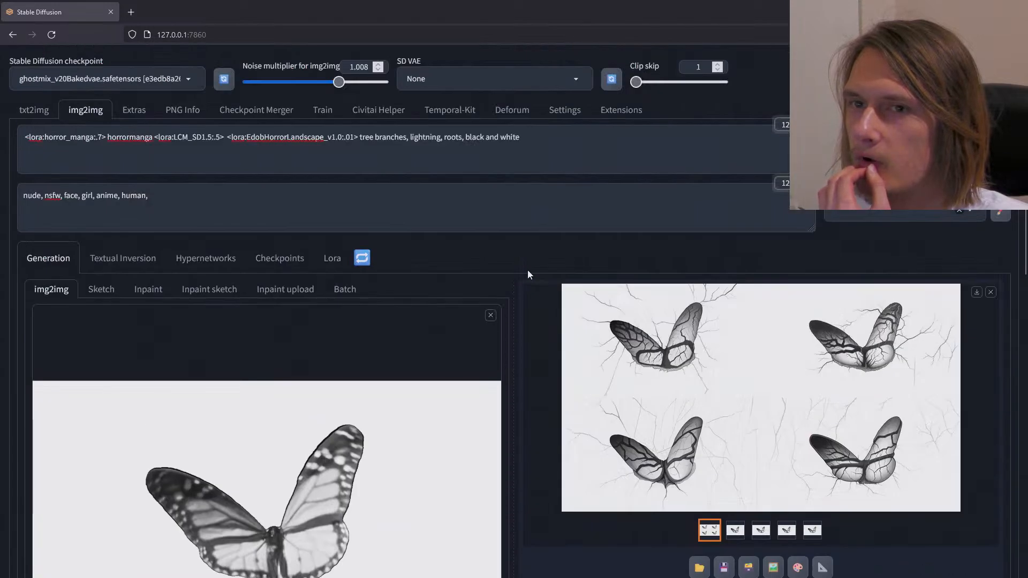
scroll(528, 275, "down", 6)
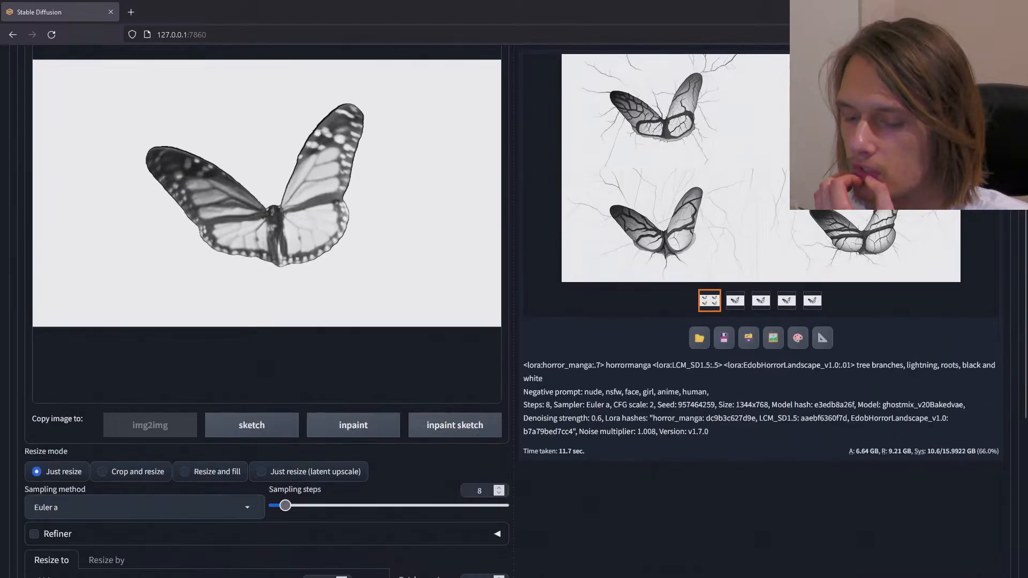
Step: Close the running stable diffusion console and relaunch it, then return to the web UI
key("alt+Tab")
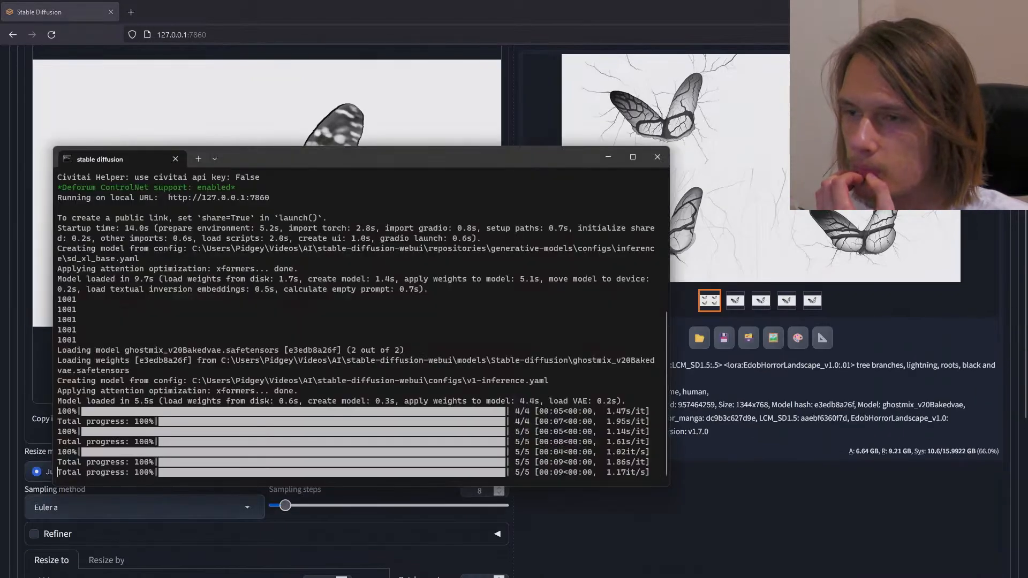
left_click(658, 156)
scroll(539, 279, "up", 6)
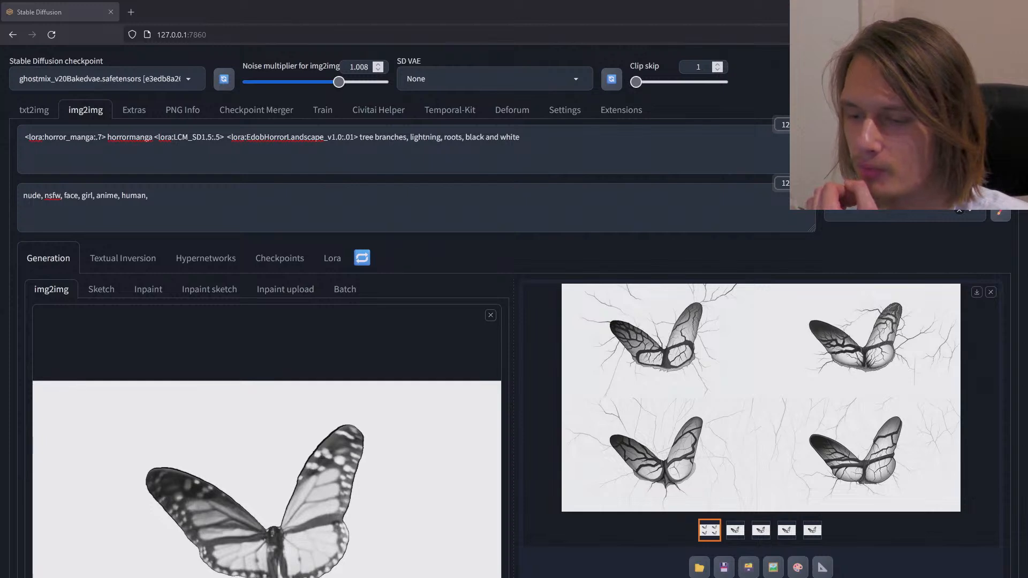
left_click_drag(450, 577, 421, 151)
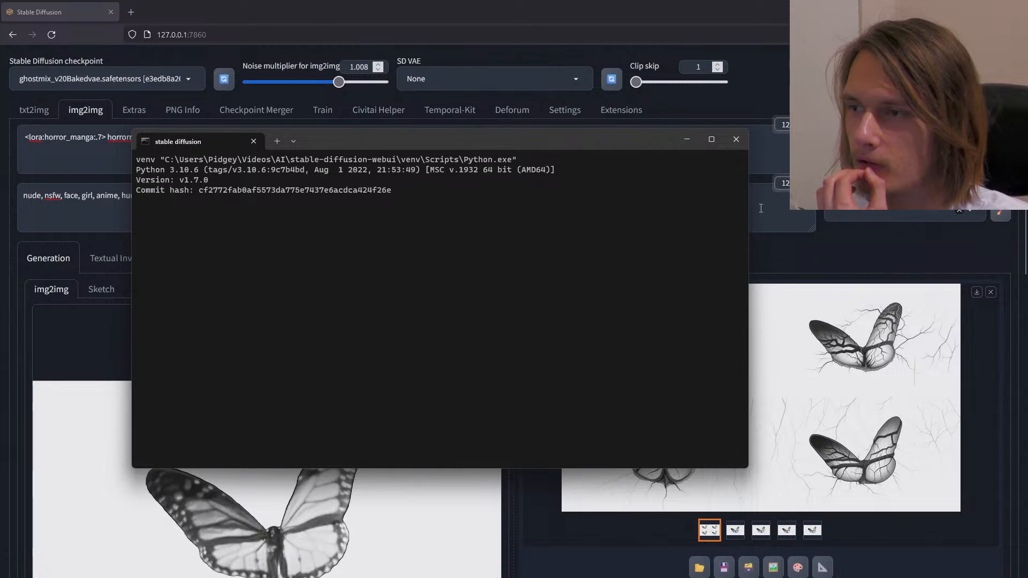
left_click(803, 247)
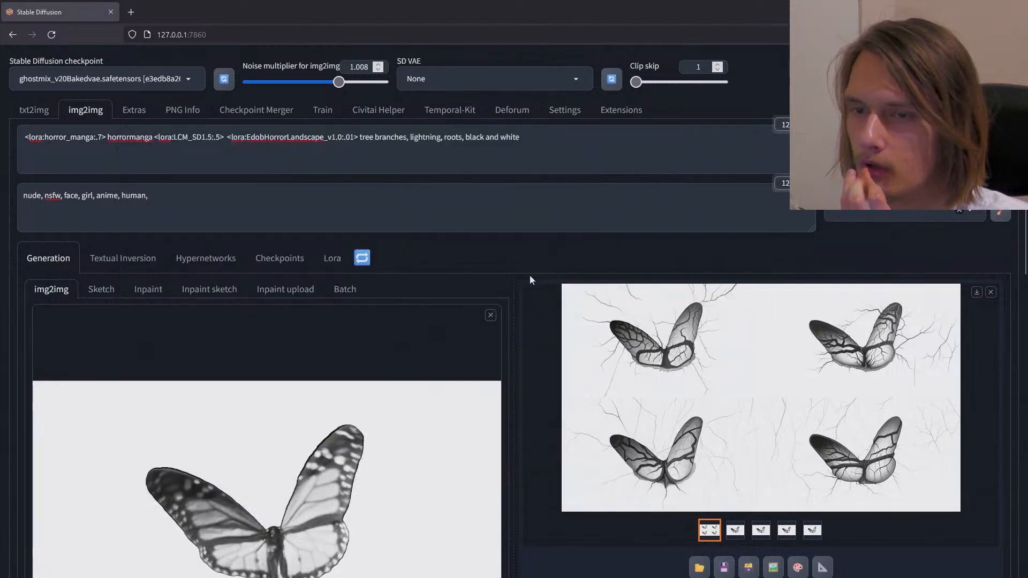
Step: Switch img2img to Inpaint upload and load frame 1_024.png from the original folder as the source image
scroll(529, 275, "down", 6)
scroll(529, 275, "up", 6)
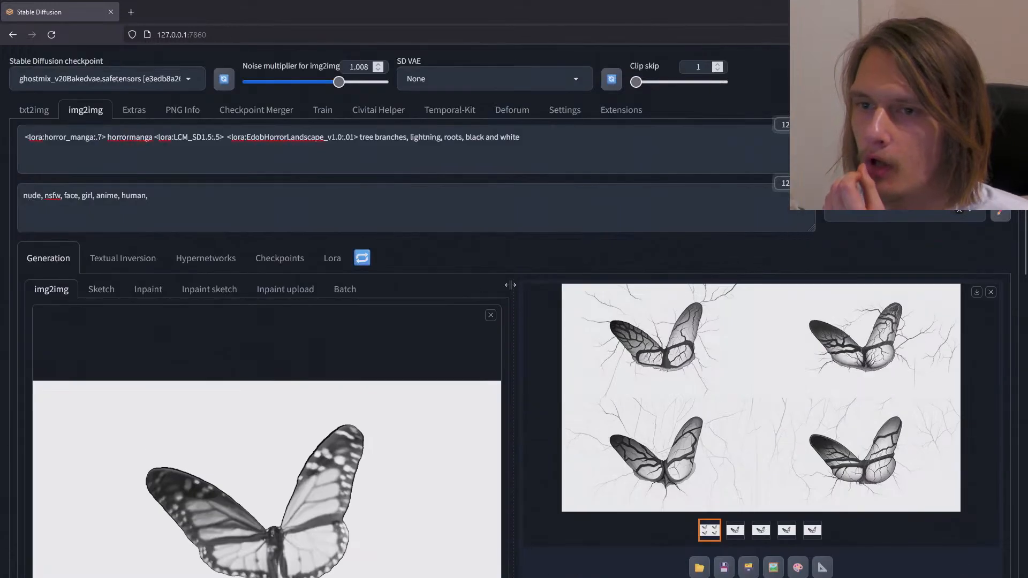
left_click(303, 292)
scroll(429, 291, "down", 2)
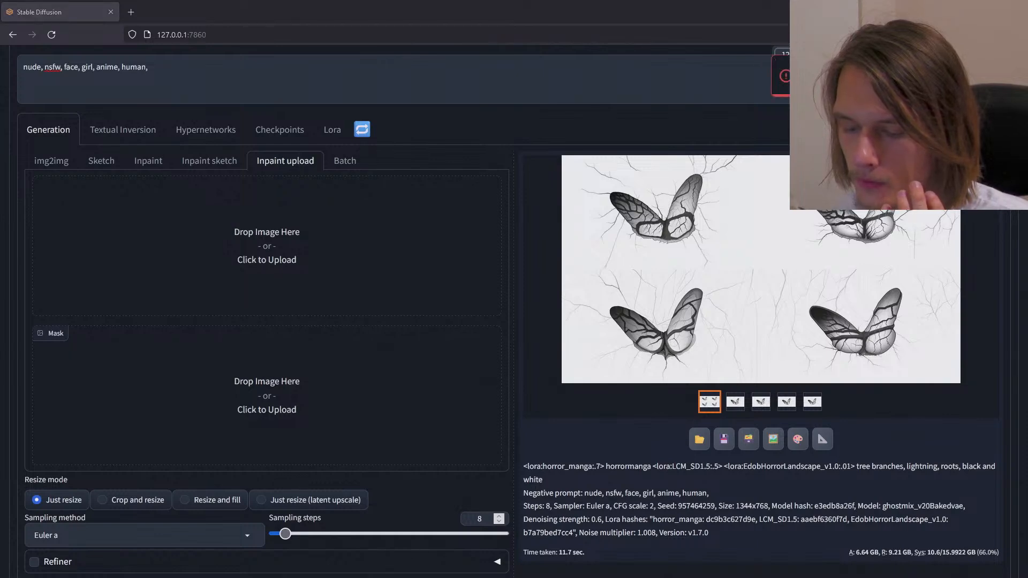
key("alt+Tab")
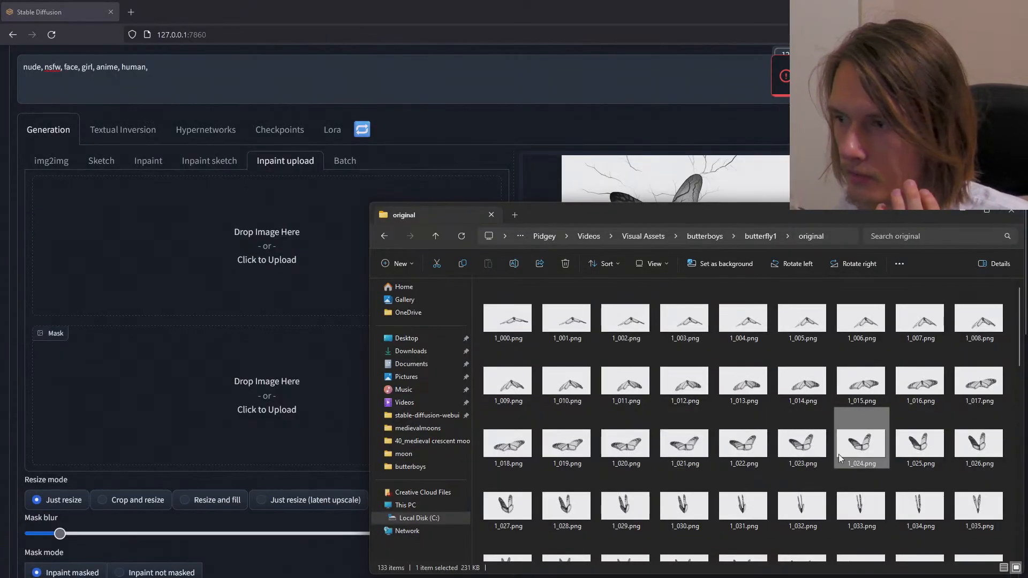
left_click_drag(838, 454, 282, 260)
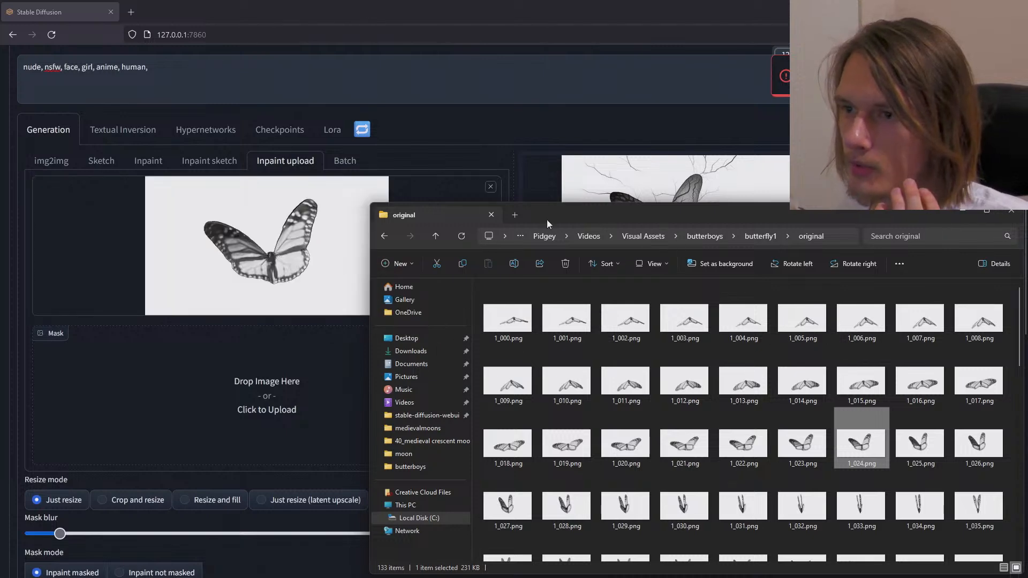
Step: Open the butterfly1 inpaint folder in a separate tab and load its 1_024.png as the inpaint mask
left_click(433, 236)
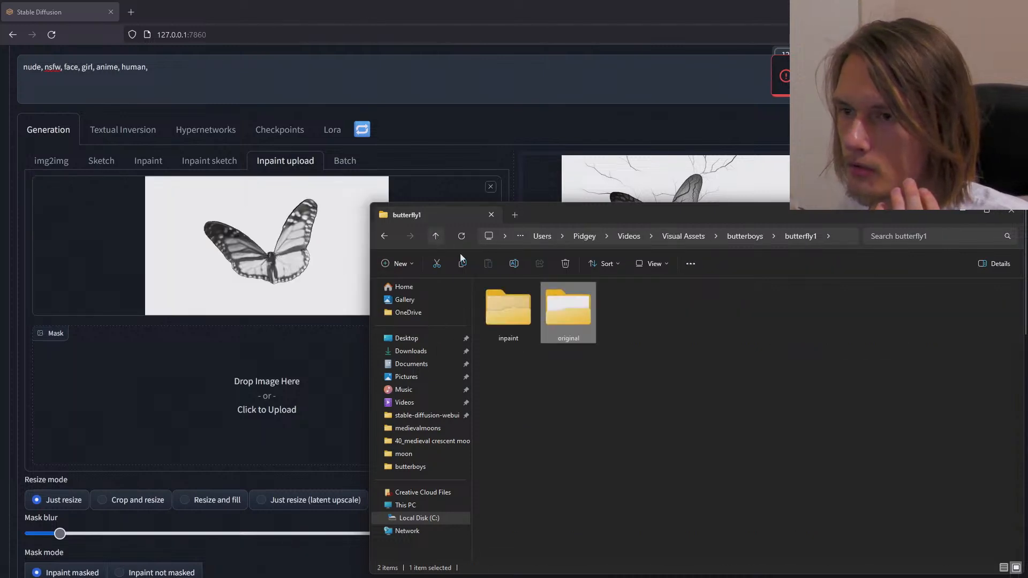
right_click(512, 305)
left_click(554, 273)
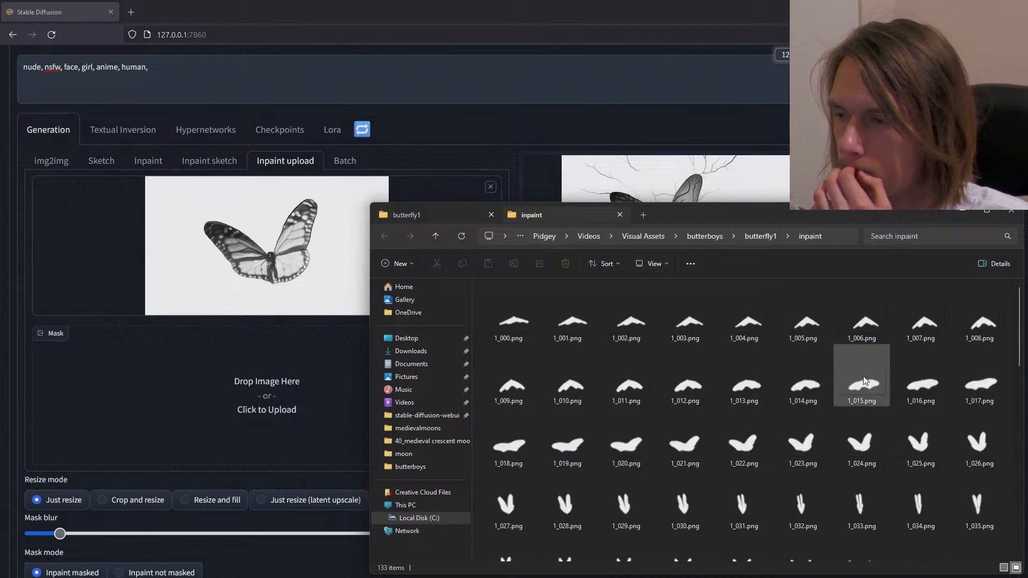
left_click(869, 453)
left_click_drag(866, 442, 300, 423)
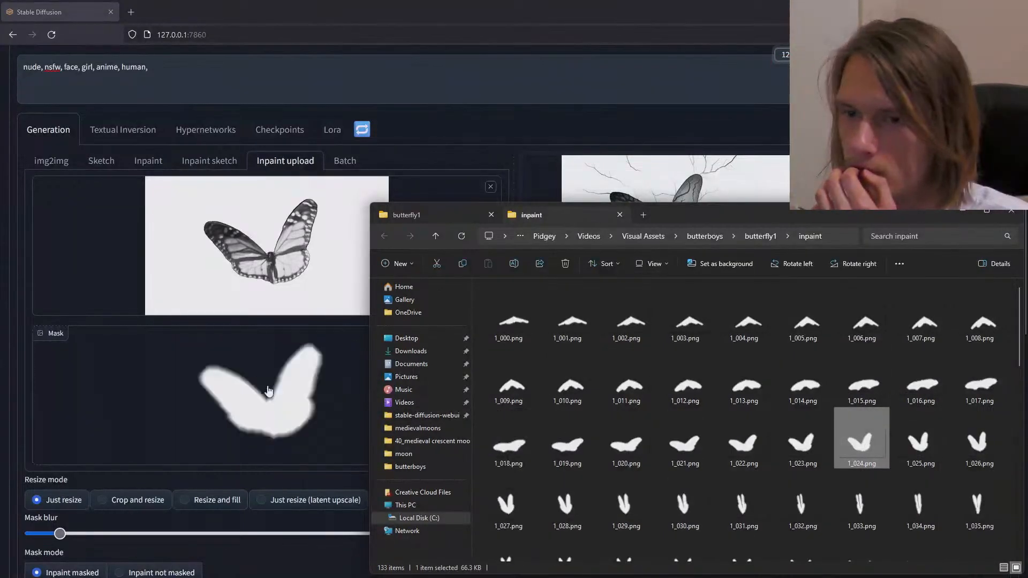
left_click(21, 334)
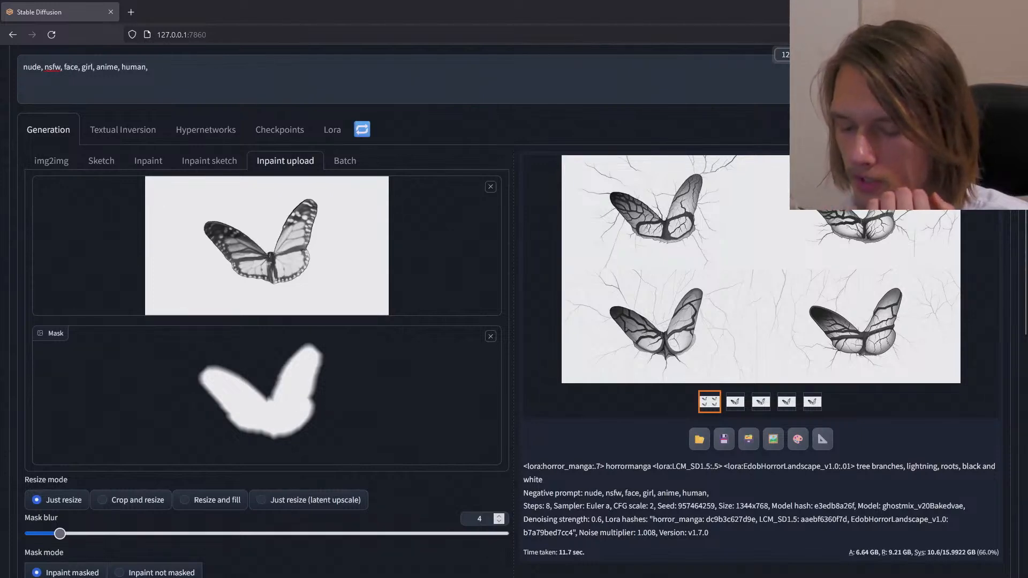
Step: Preview mask 1_000.png and look through the mask sequence in the inpaint folder, then return to the web UI
key("alt+Tab")
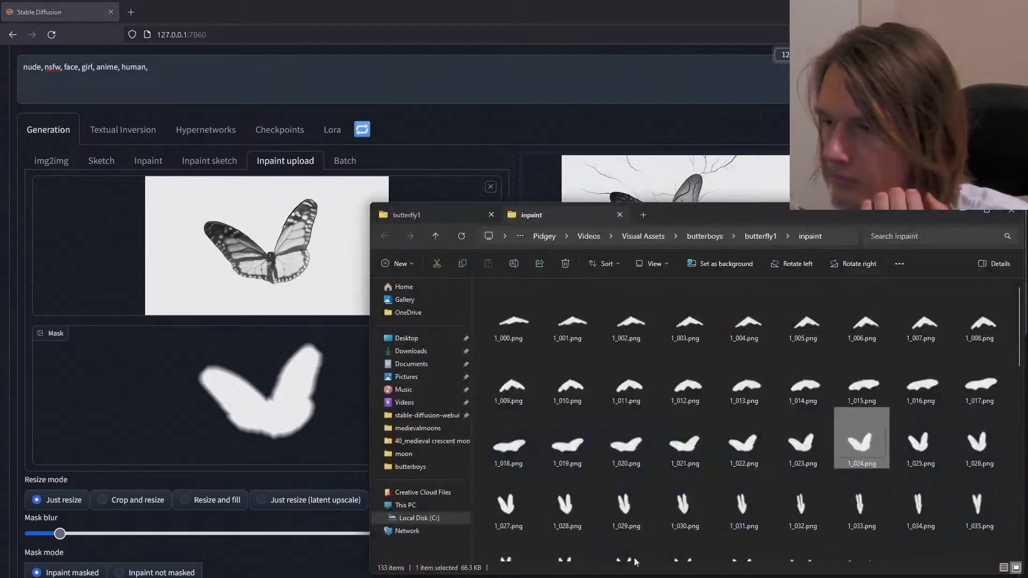
double_click(515, 327)
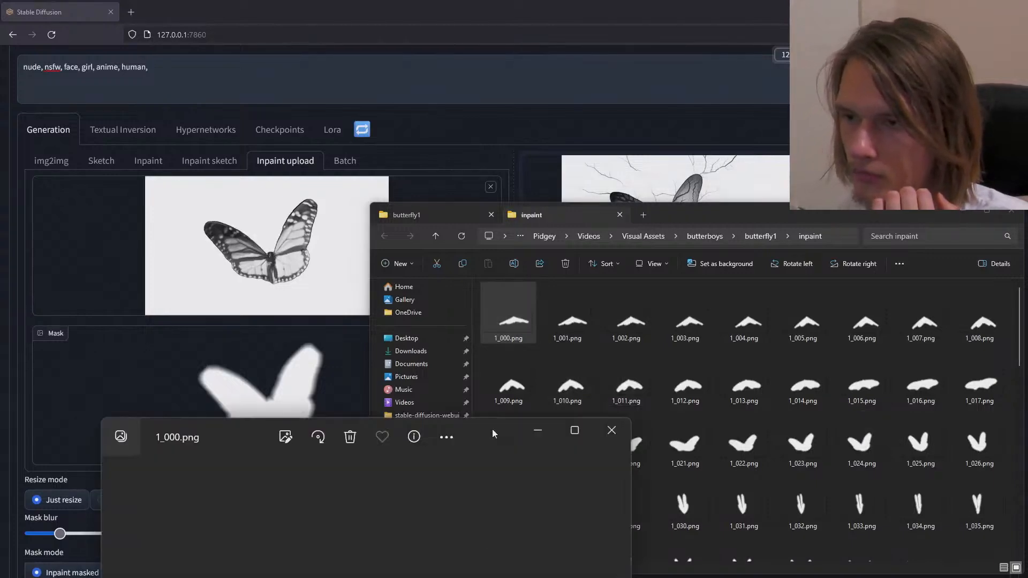
left_click_drag(493, 429, 546, 124)
left_click(613, 118)
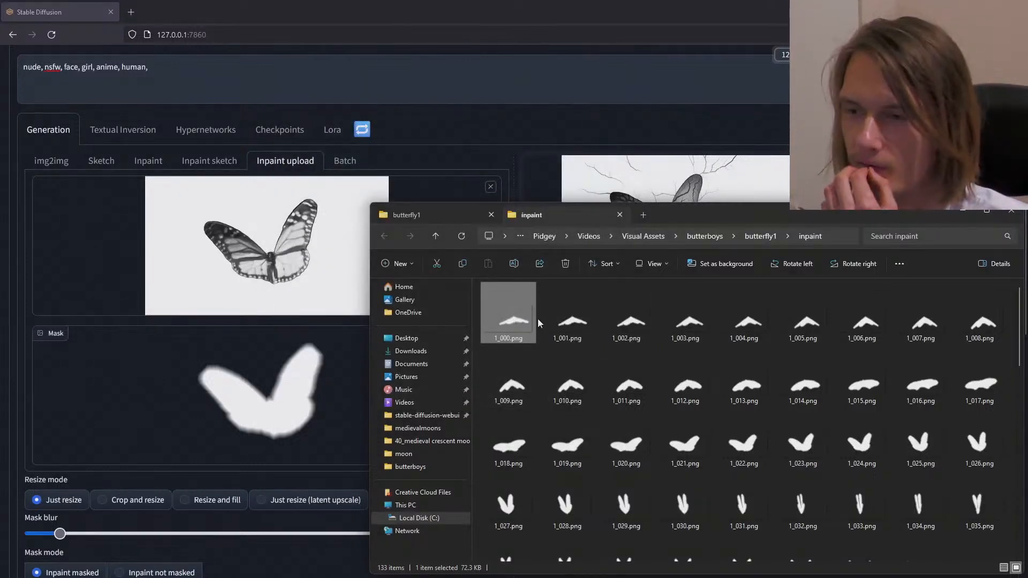
left_click_drag(770, 210, 724, 121)
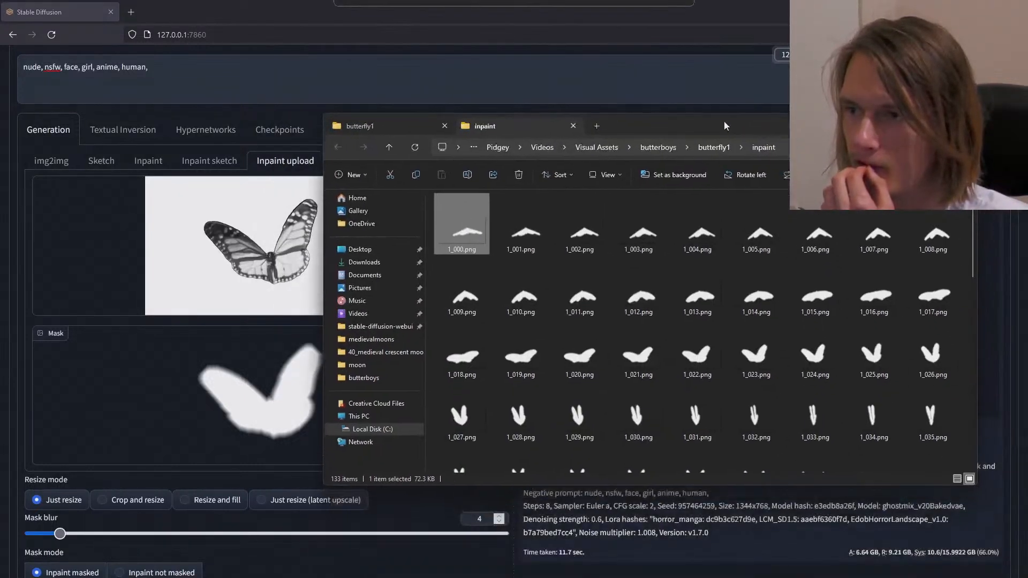
scroll(616, 305, "down", 5)
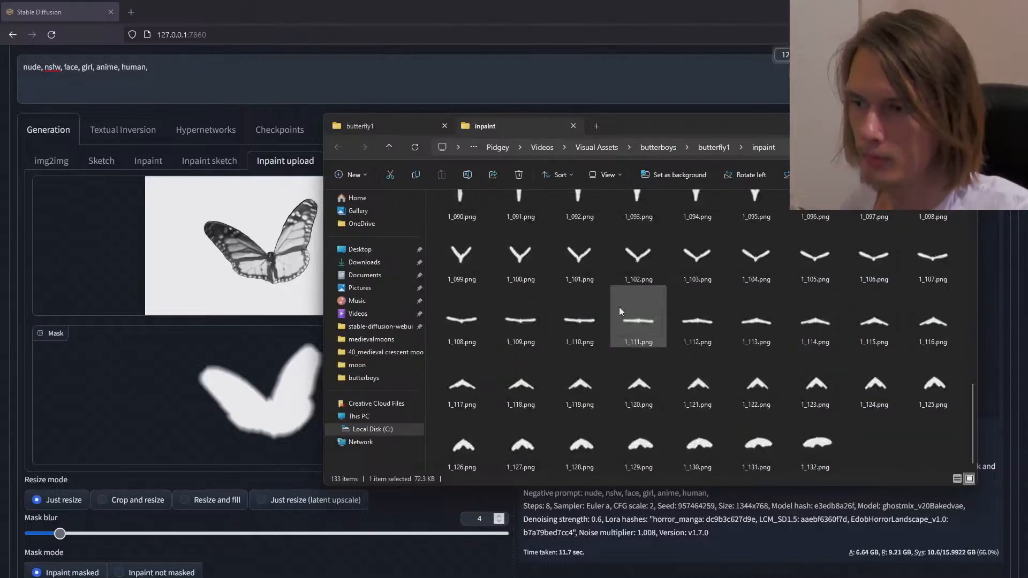
left_click(9, 351)
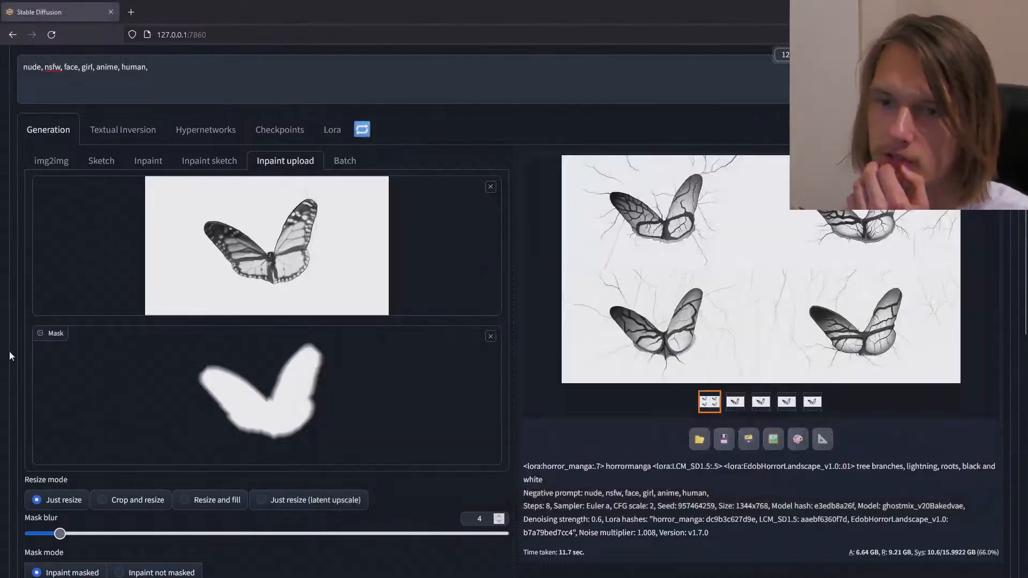
Step: Raise the denoising strength to 0.67 for the masked inpainting
scroll(700, 188, "up", 3)
scroll(630, 302, "down", 4)
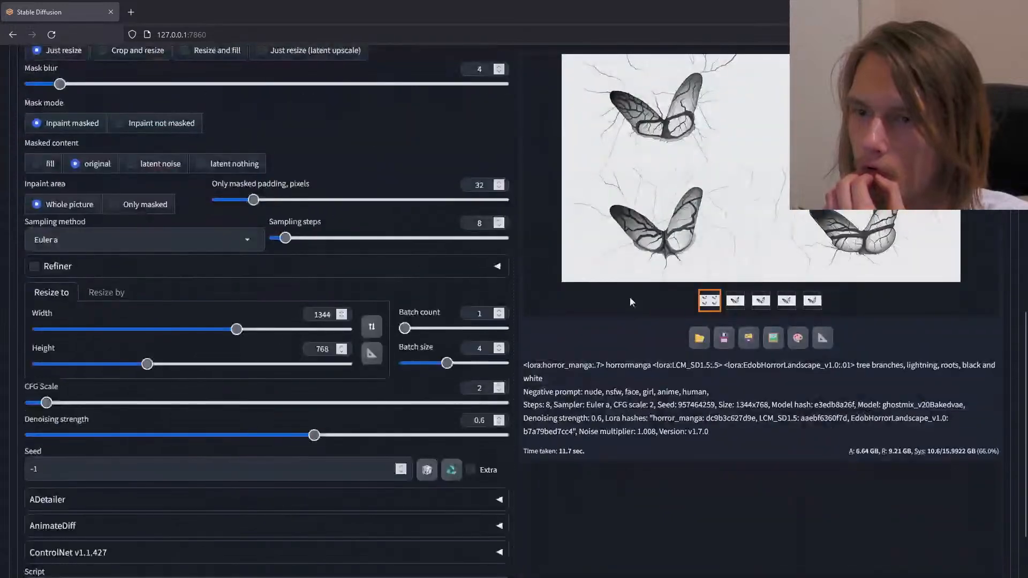
left_click_drag(315, 435, 339, 435)
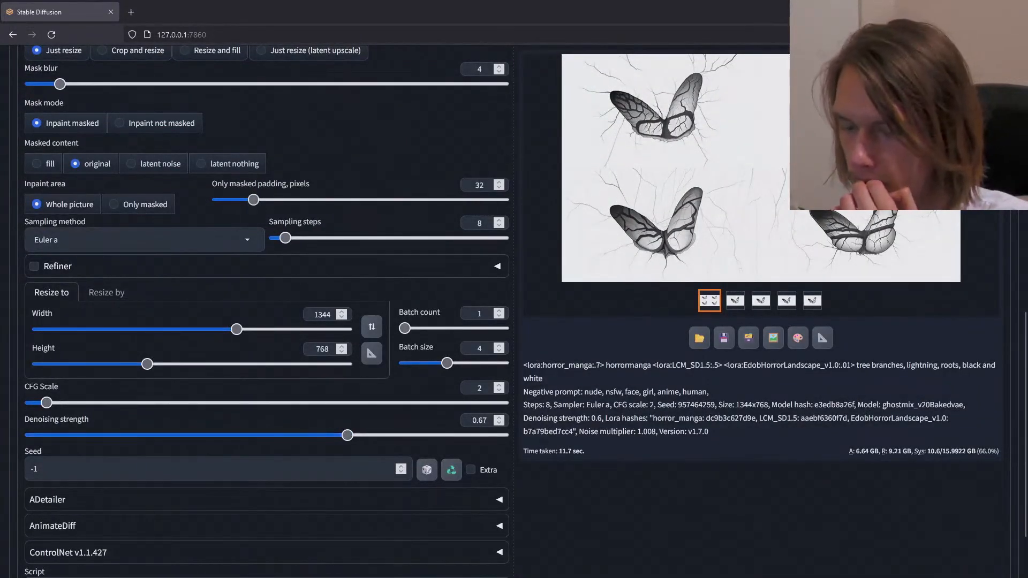
Step: Check the server startup in the stable diffusion console, then generate the masked butterfly batch in the web UI
key("alt+Tab")
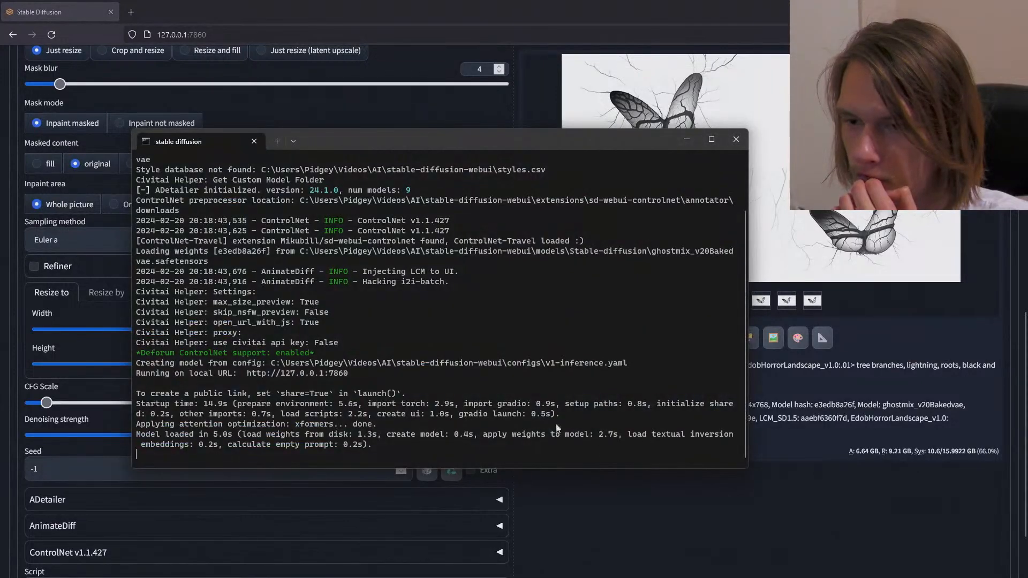
left_click(657, 526)
scroll(589, 455, "up", 10)
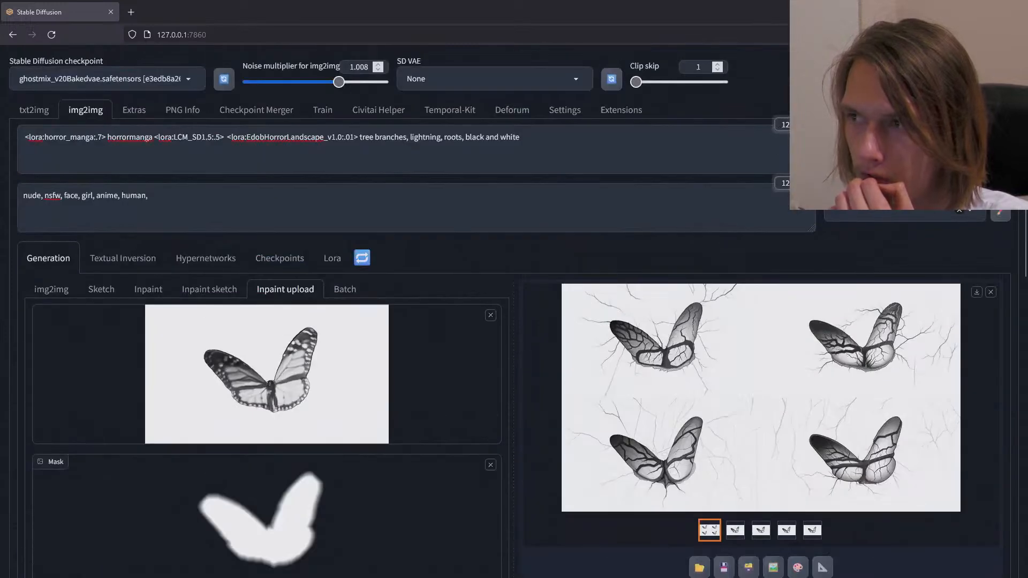
left_click(916, 148)
scroll(535, 263, "down", 8)
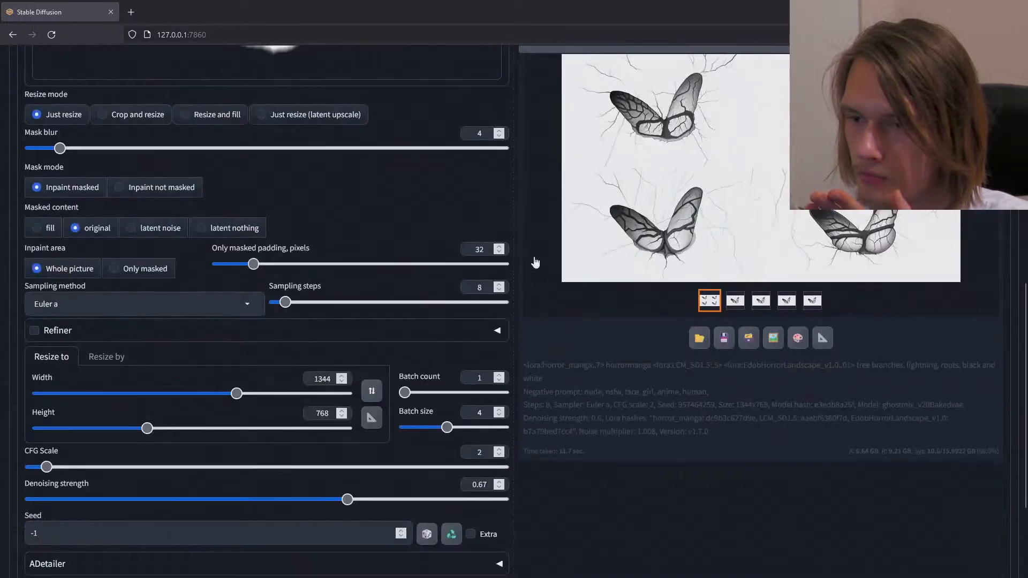
Step: Inspect the inpainted butterfly variations one by one in the results gallery, then return to the grid
scroll(534, 262, "up", 7)
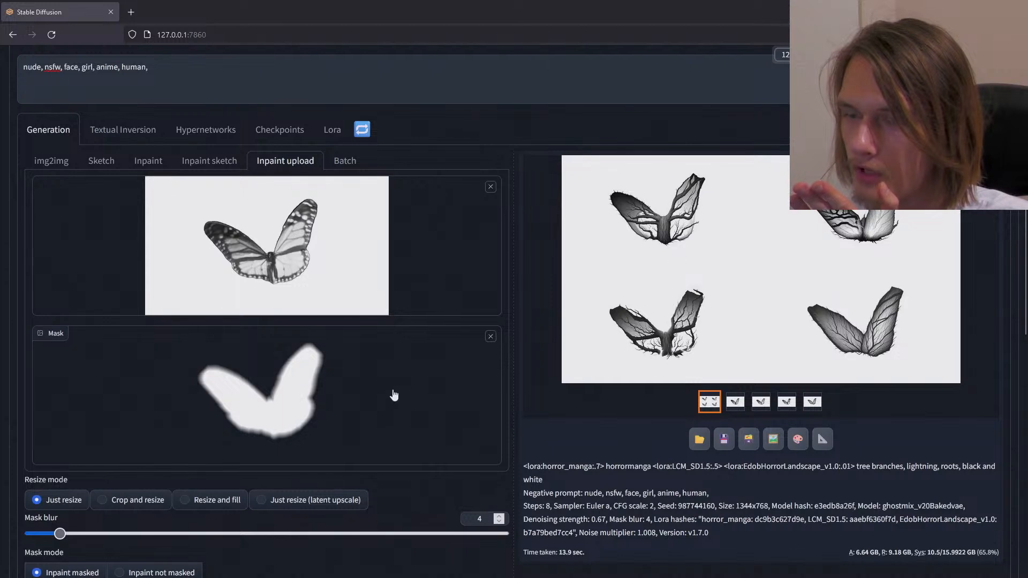
left_click(737, 406)
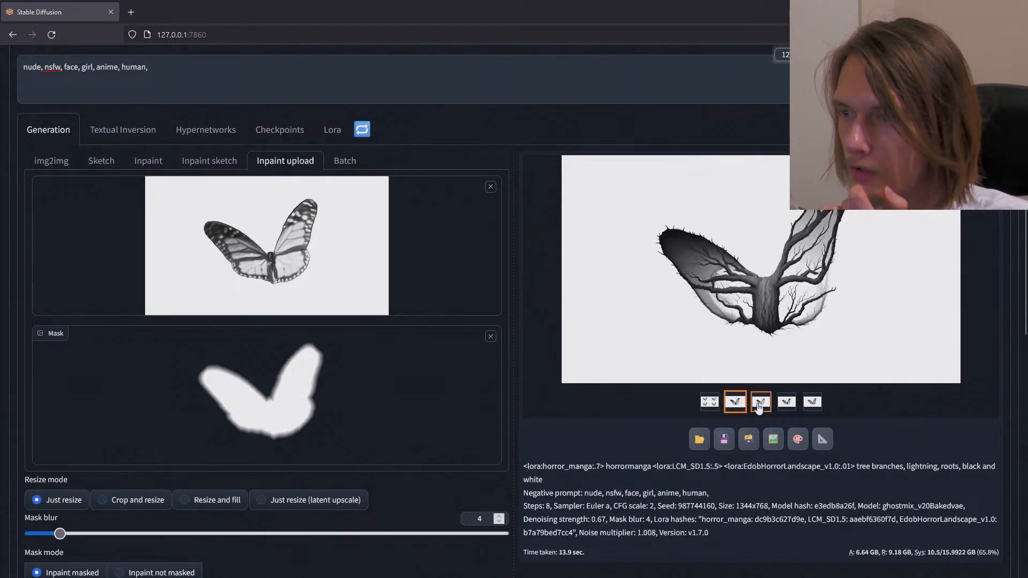
left_click(761, 403)
left_click(787, 403)
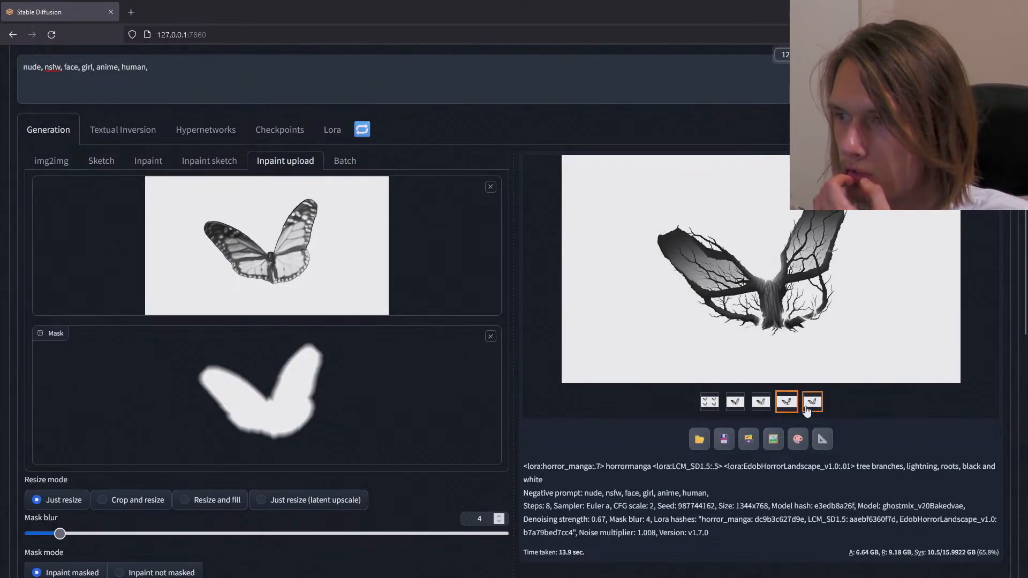
left_click(809, 408)
left_click(735, 403)
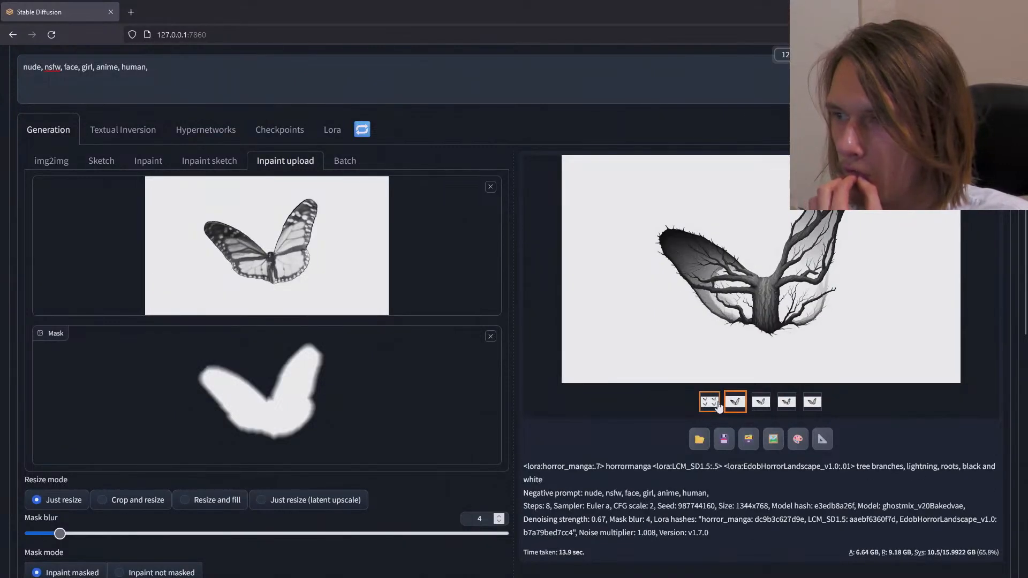
left_click(716, 404)
Step: Switch the checkpoint to v1-5-pruned-emaonly.safetensors and check its loading in the stable diffusion console before returning to the web UI
scroll(581, 432, "up", 3)
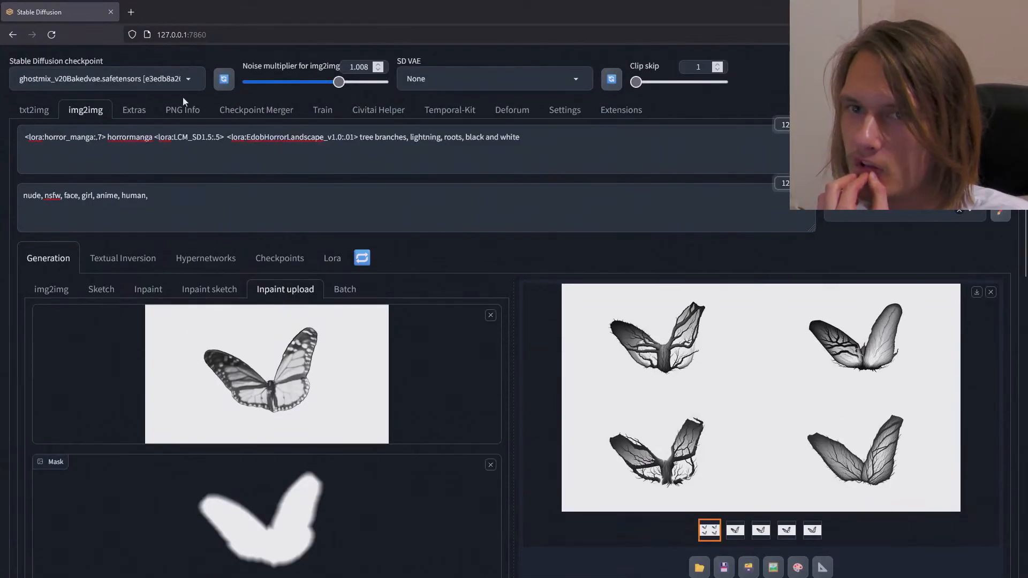
left_click(191, 80)
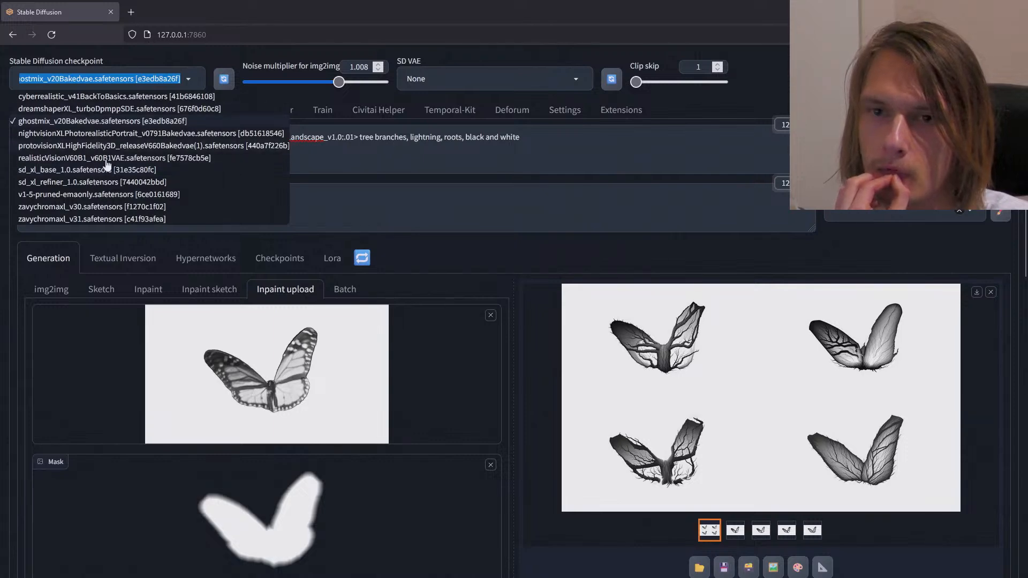
left_click(107, 194)
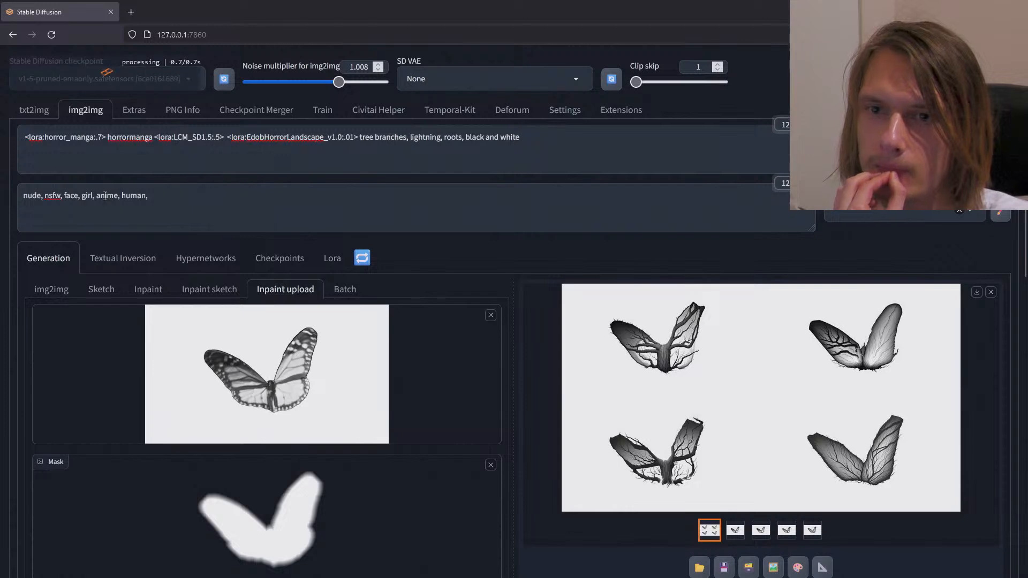
scroll(521, 285, "down", 5)
scroll(521, 284, "up", 5)
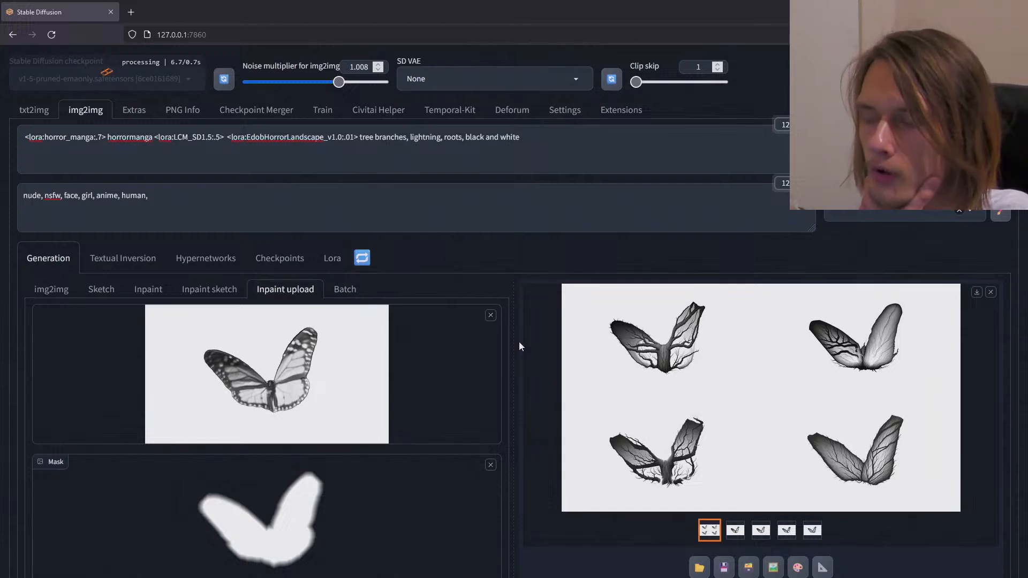
scroll(519, 346, "down", 4)
scroll(519, 347, "down", 3)
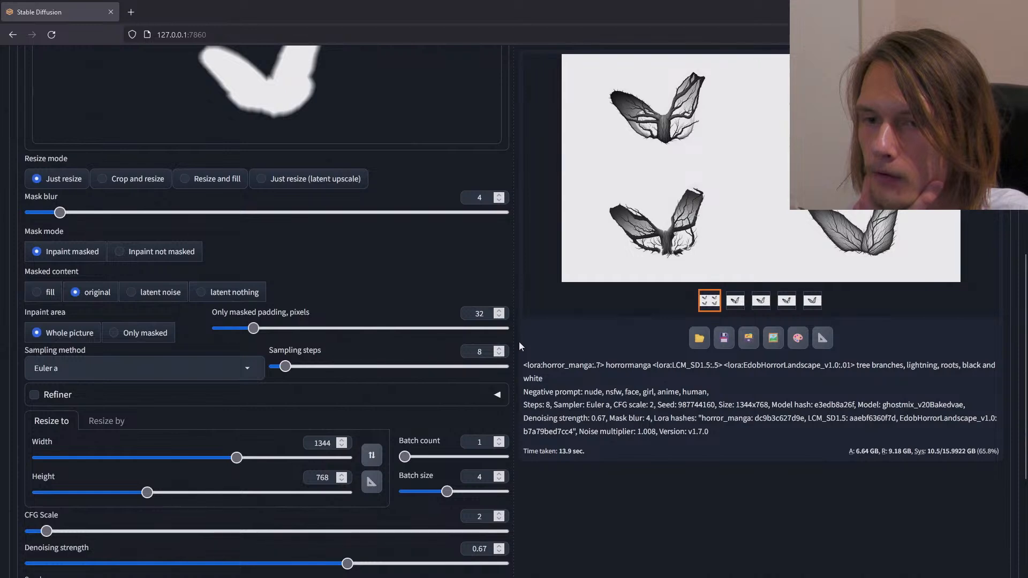
scroll(519, 341, "up", 7)
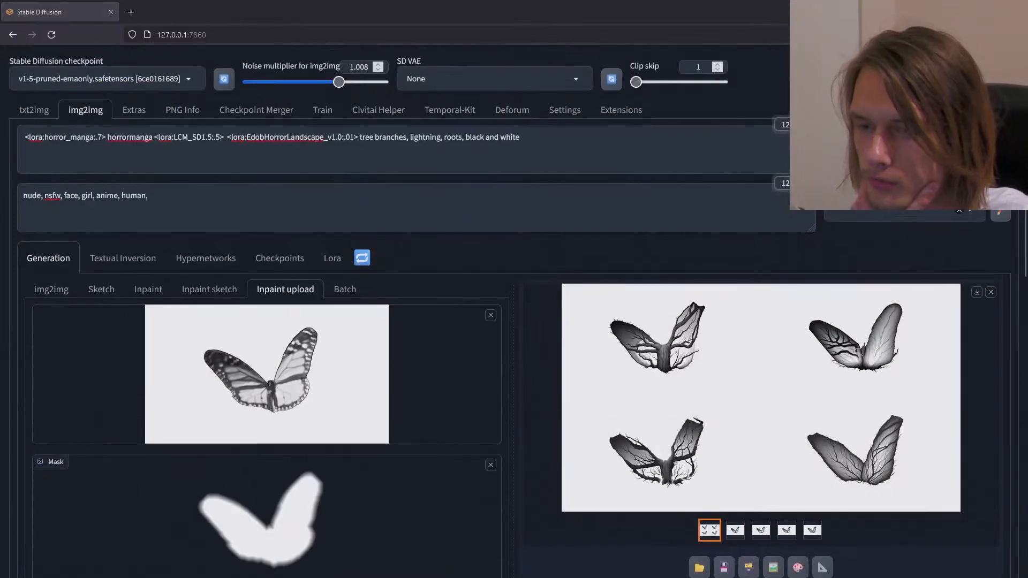
key("alt+Tab")
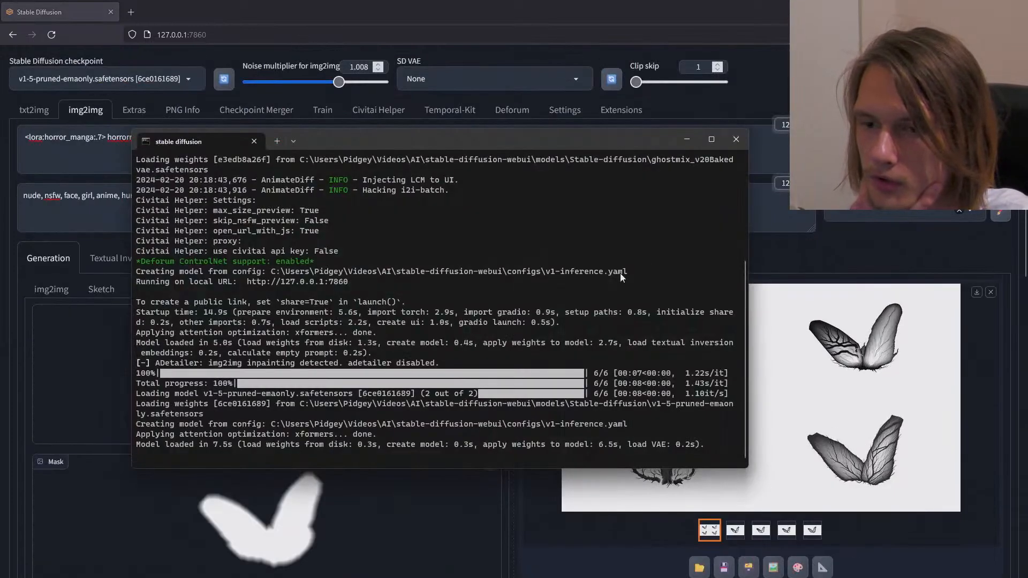
left_click(787, 253)
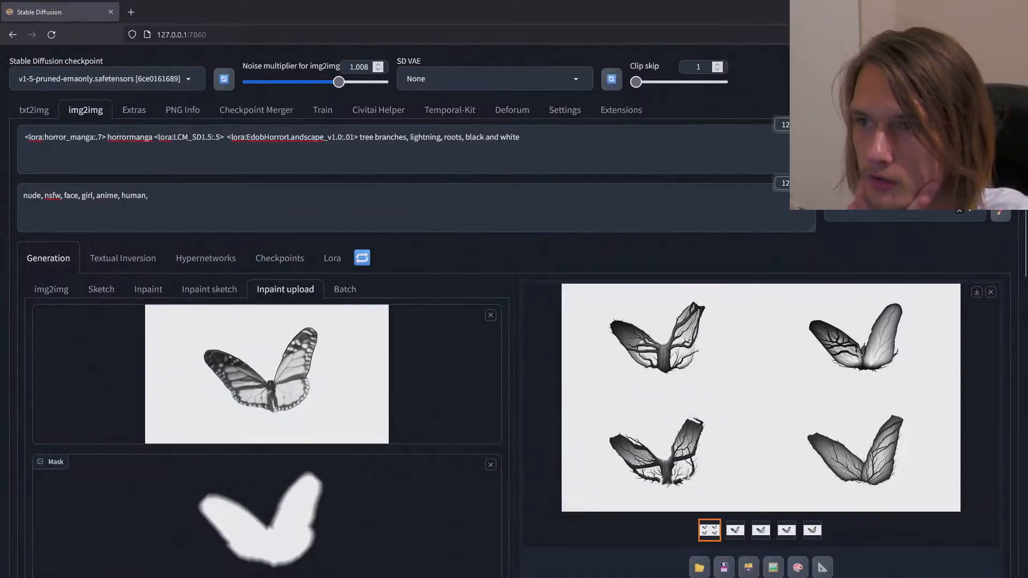
Step: Generate the masked butterfly batch, following its progress in the stable diffusion console, and inspect the resulting grid enlarged in the web UI
left_click(917, 144)
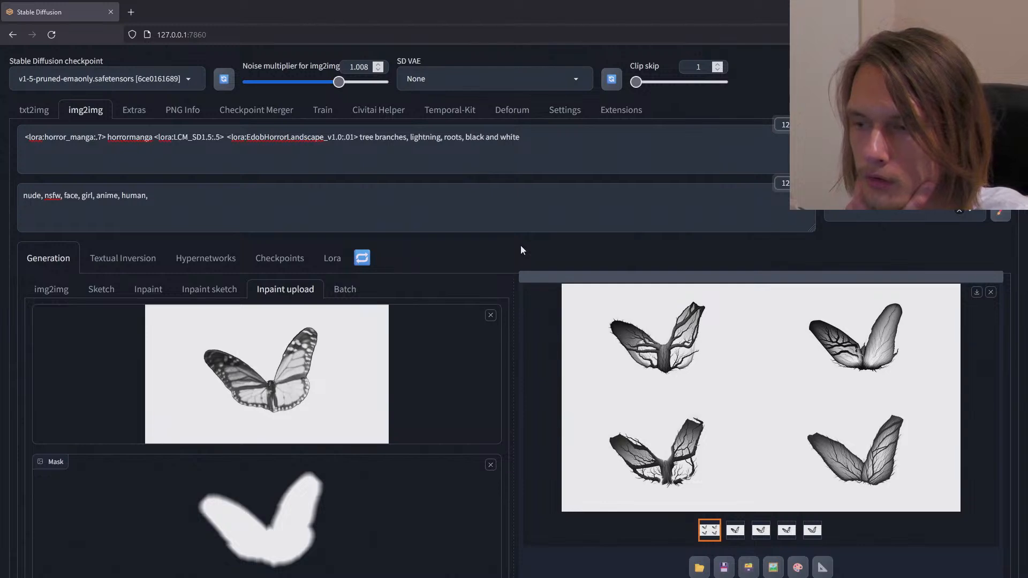
key("alt+Tab")
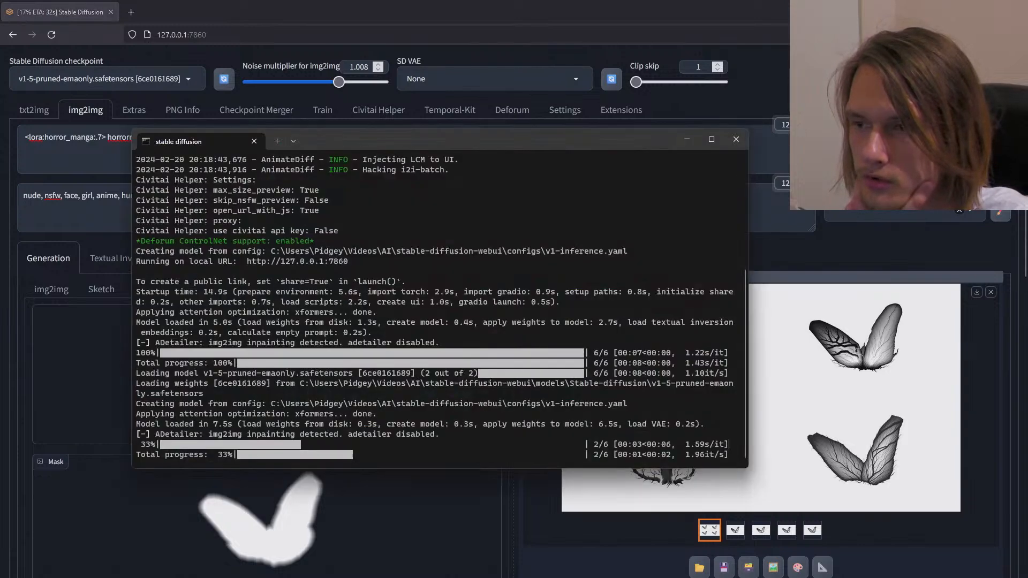
left_click_drag(602, 139, 483, 128)
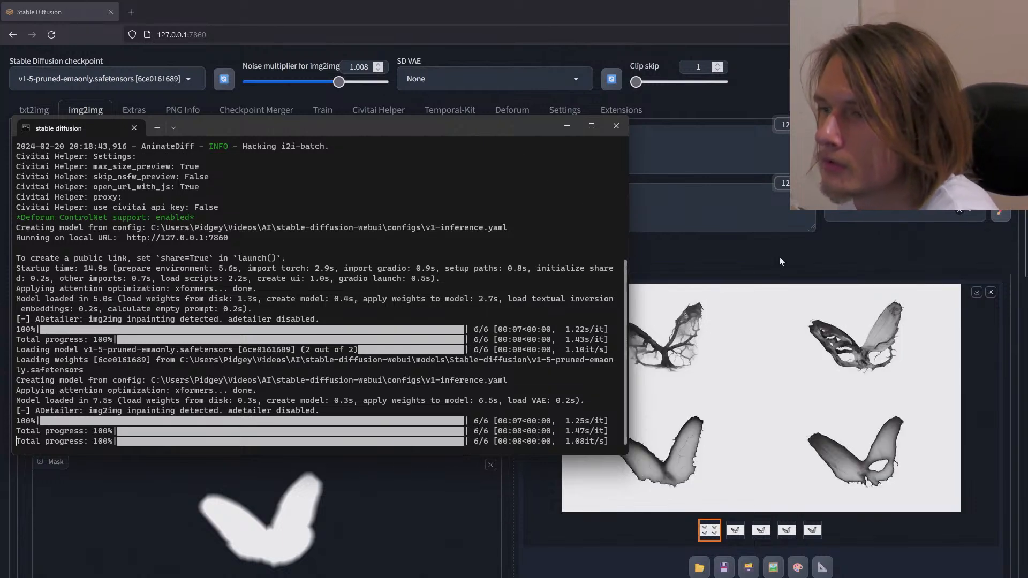
left_click(781, 254)
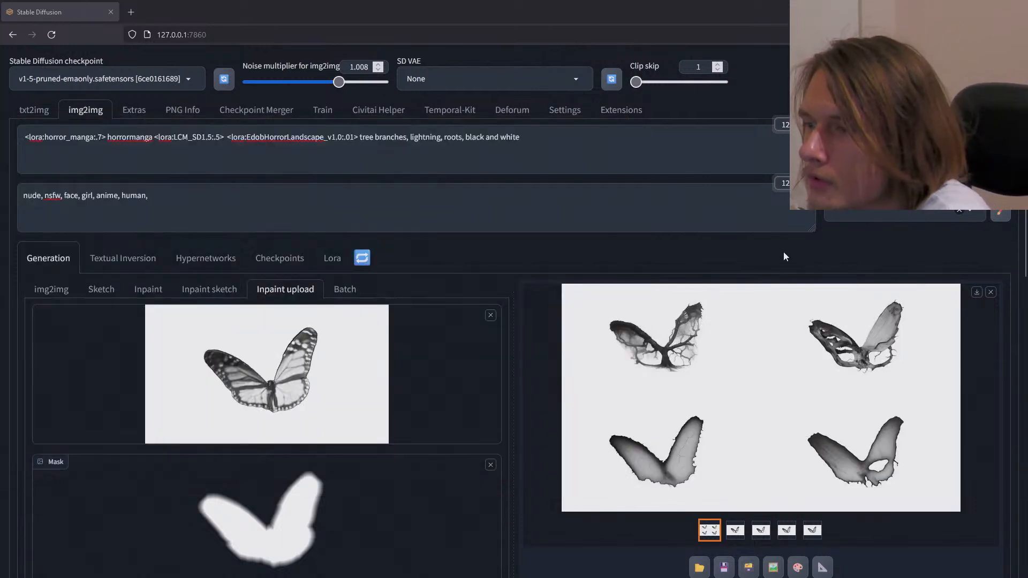
left_click(656, 345)
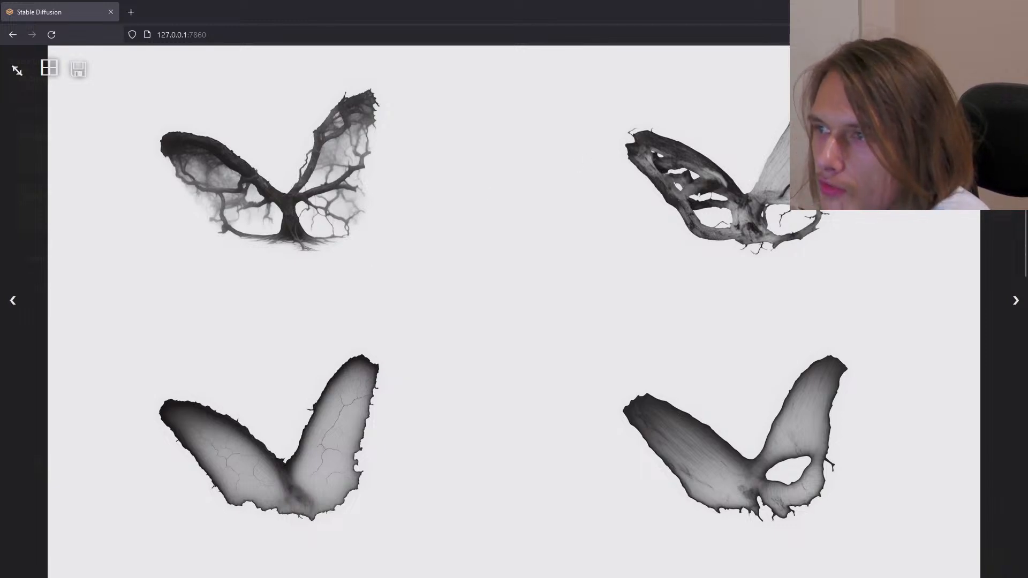
left_click(553, 200)
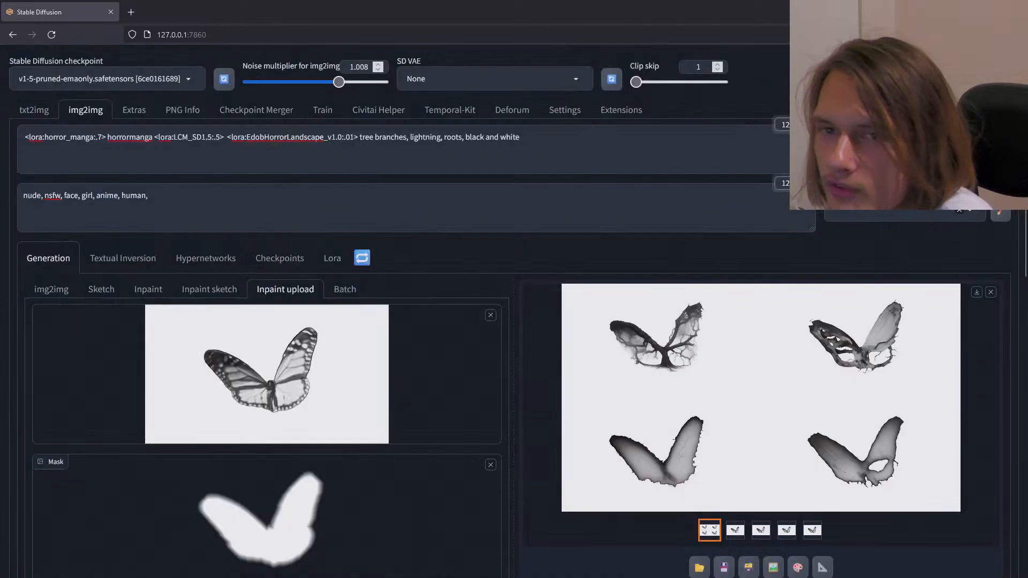
Step: Set the horror_manga LoRA weight in the prompt to 1
left_click(102, 138)
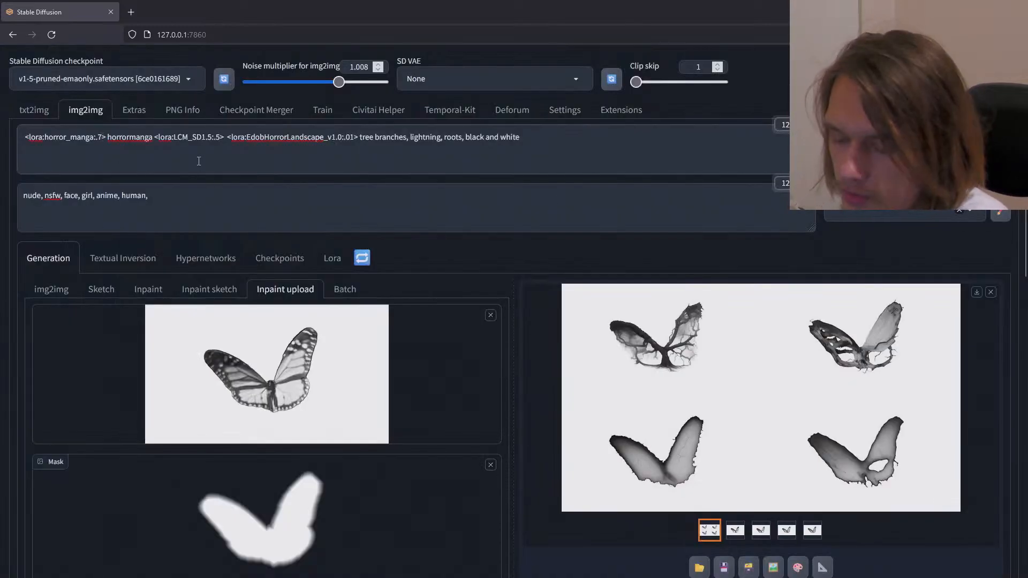
key("BackSpace")
key("BackSpace")
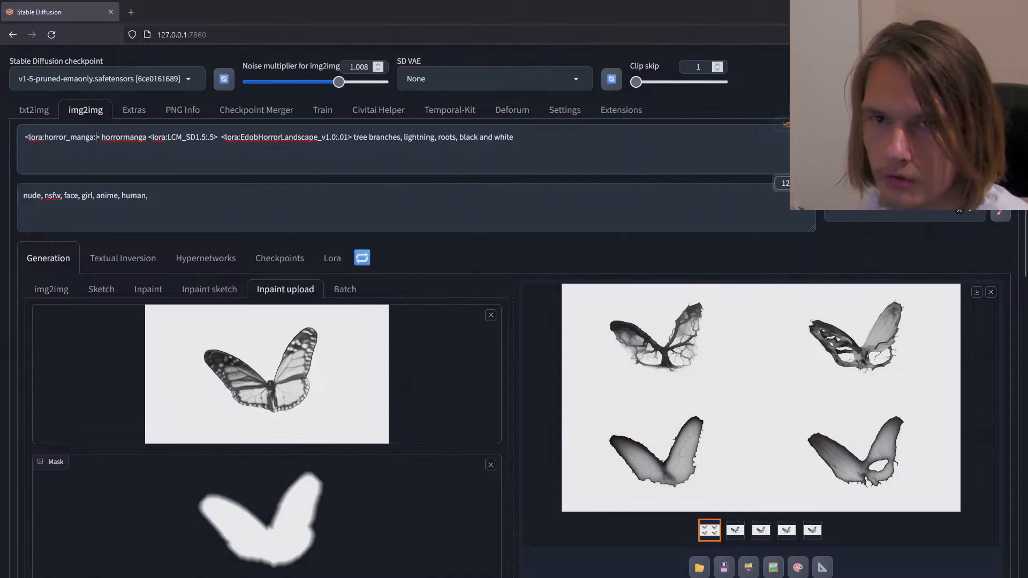
type("1")
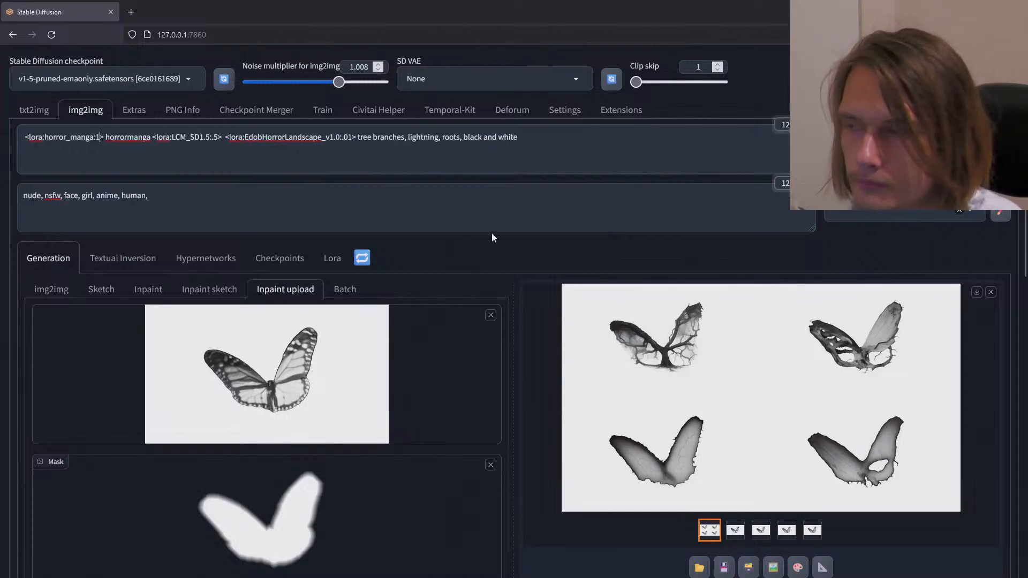
Step: Generate the masked butterfly batch with the stronger horror_manga LoRA and inspect the result grid enlarged
left_click(917, 149)
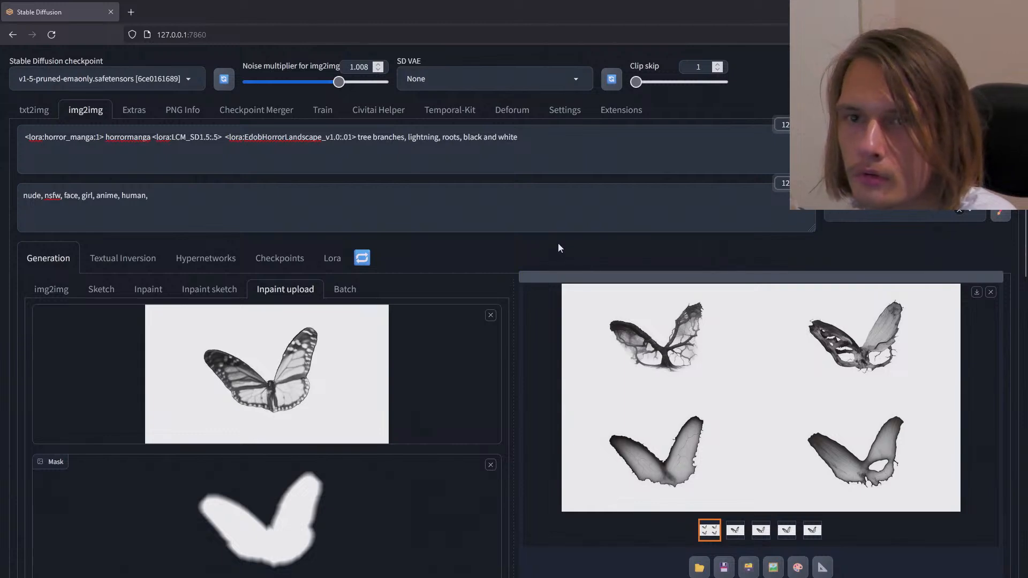
scroll(559, 247, "down", 4)
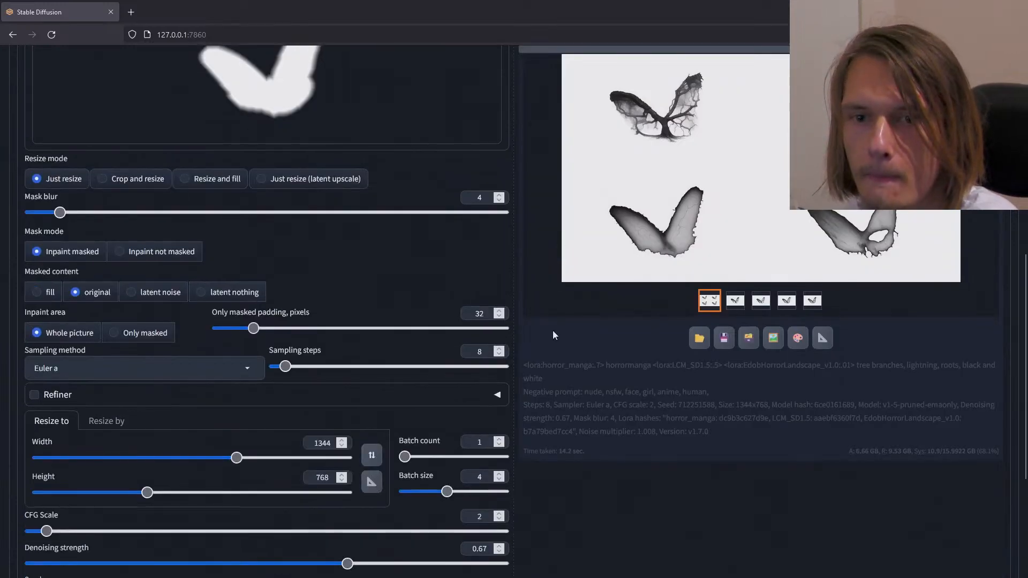
scroll(551, 384, "up", 8)
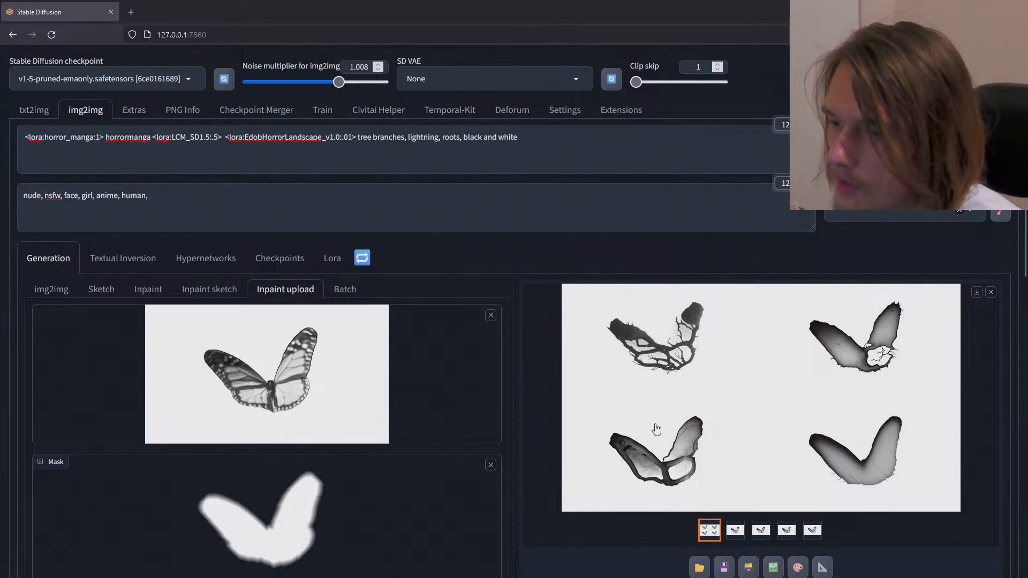
left_click(661, 340)
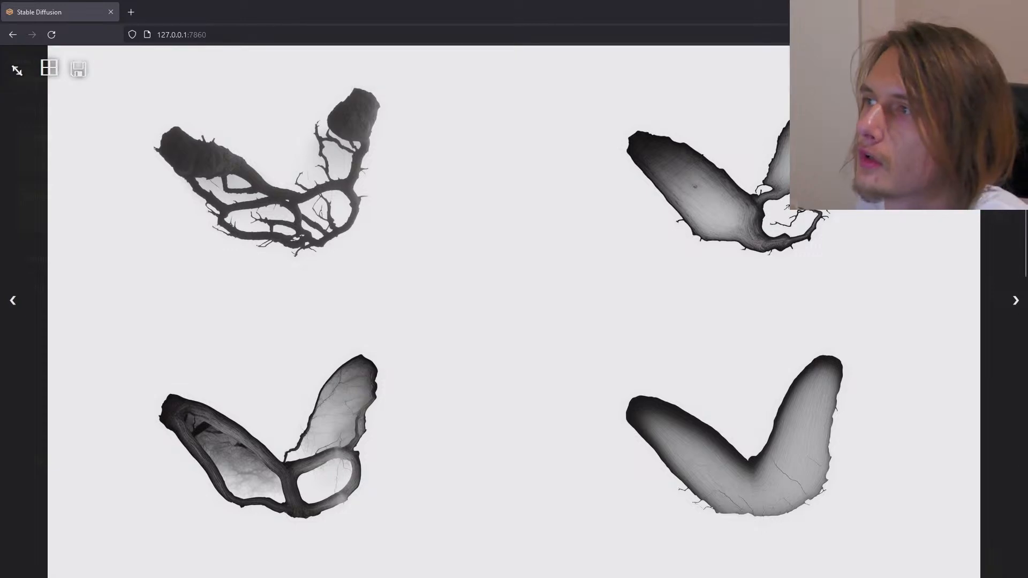
left_click(1010, 68)
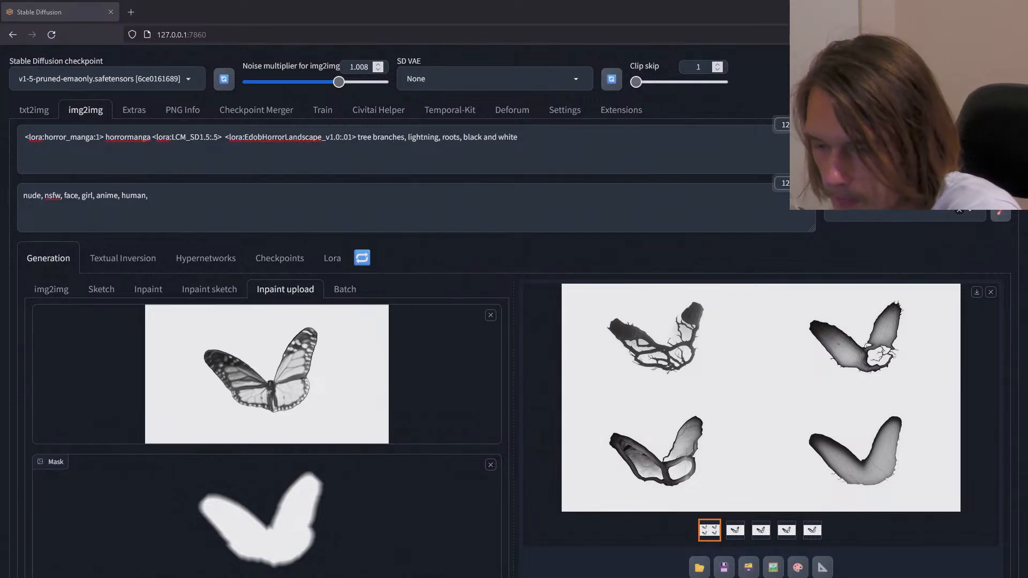
Step: In File Explorer, open the 1ai3 folder within chainz and view its chain frames from 00001-chainz01.png to 00006-chainz06.png
left_click_drag(792, 577, 825, 163)
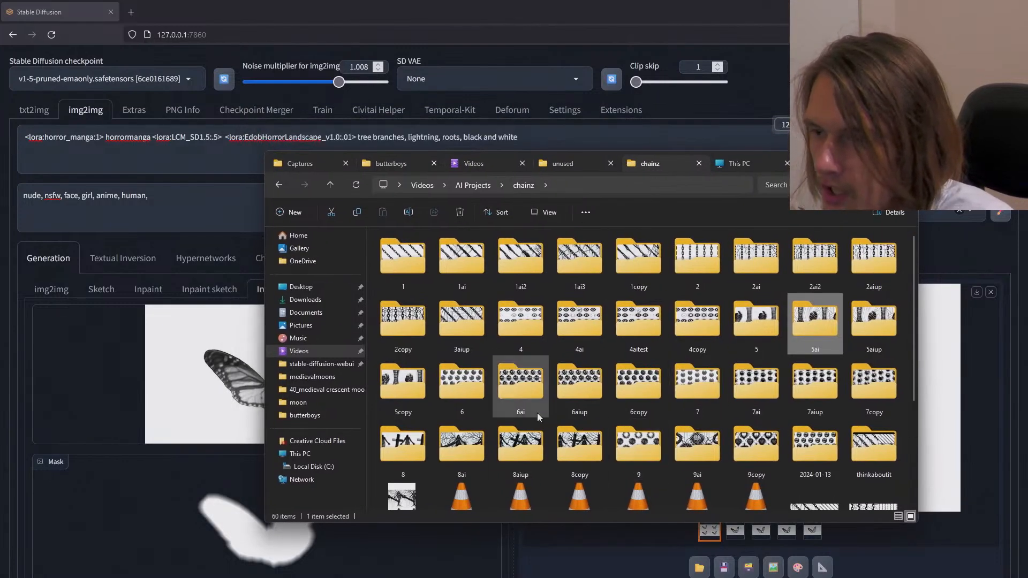
left_click(580, 268)
double_click(582, 273)
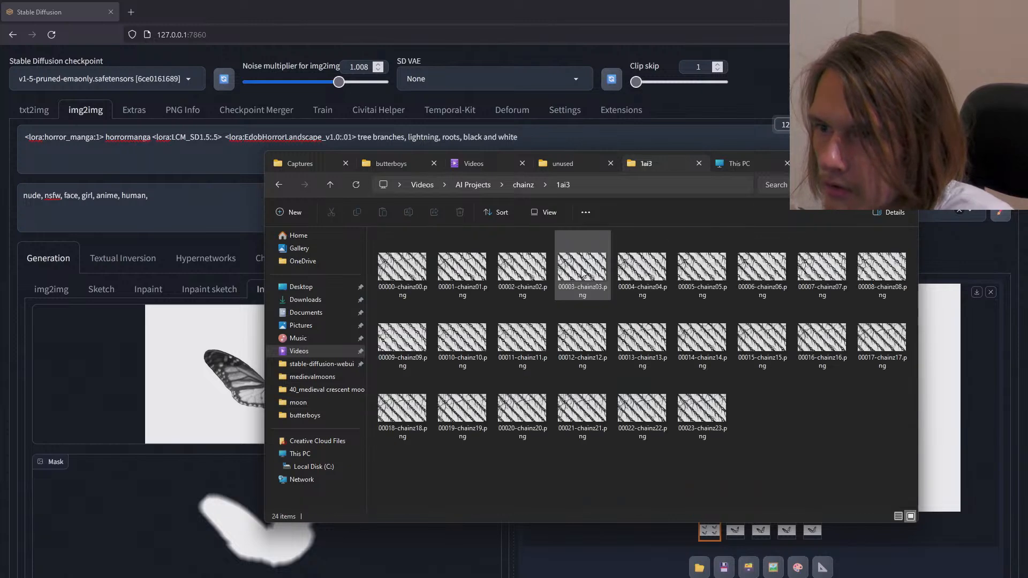
double_click(464, 267)
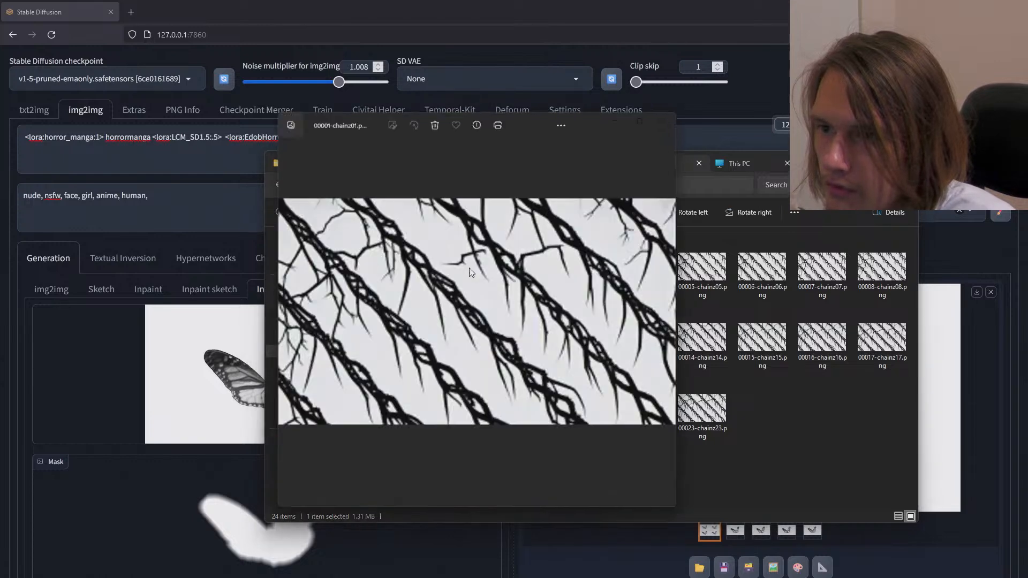
key("Right")
key("Right")
key("Right")
key("Right")
key("Right")
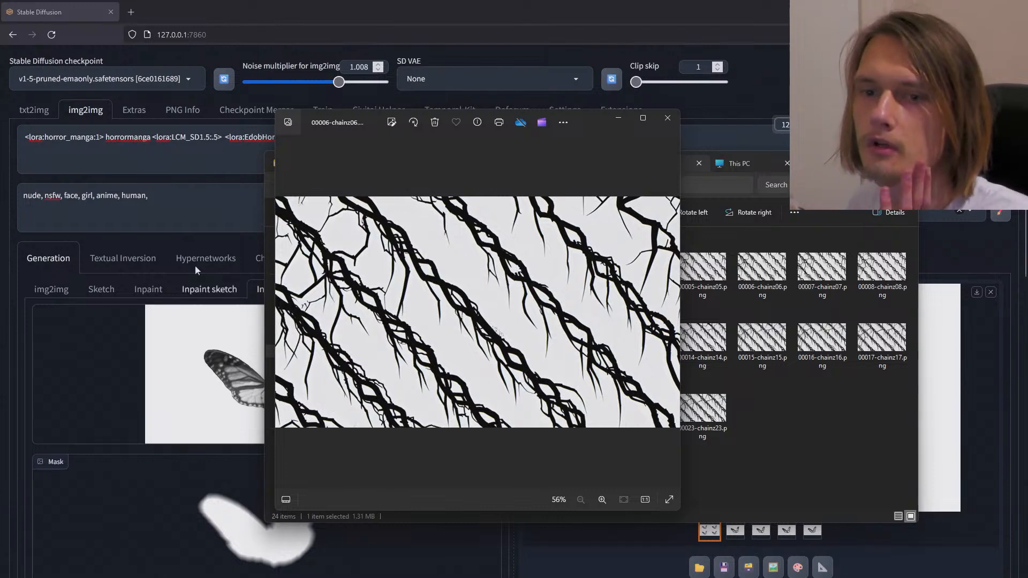
Step: Load 00001-chainz01.png into PNG Info in the Stable Diffusion web UI and examine its prompt and generation parameters
scroll(189, 244, "down", 3)
scroll(189, 244, "up", 3)
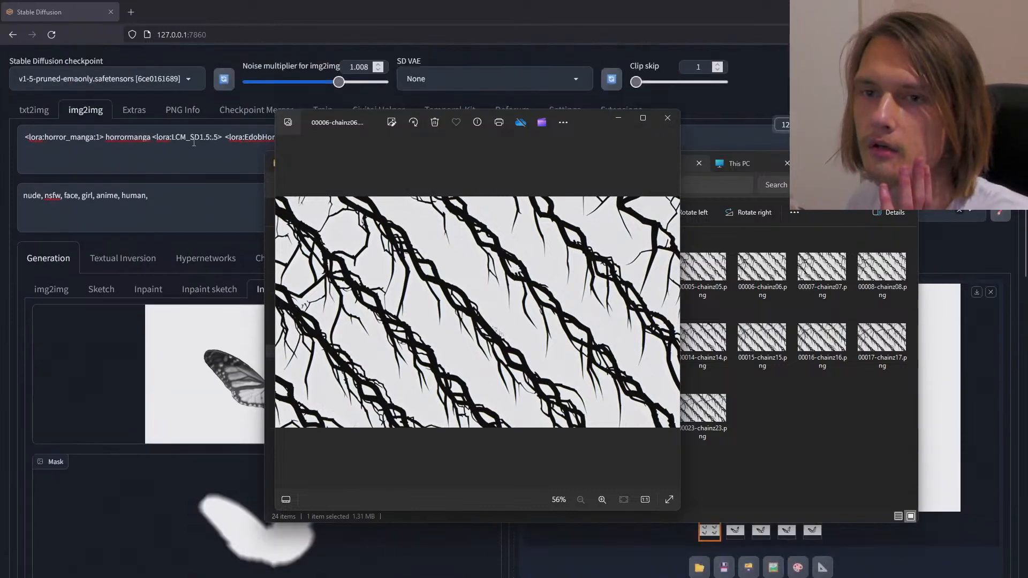
left_click(189, 114)
left_click(183, 110)
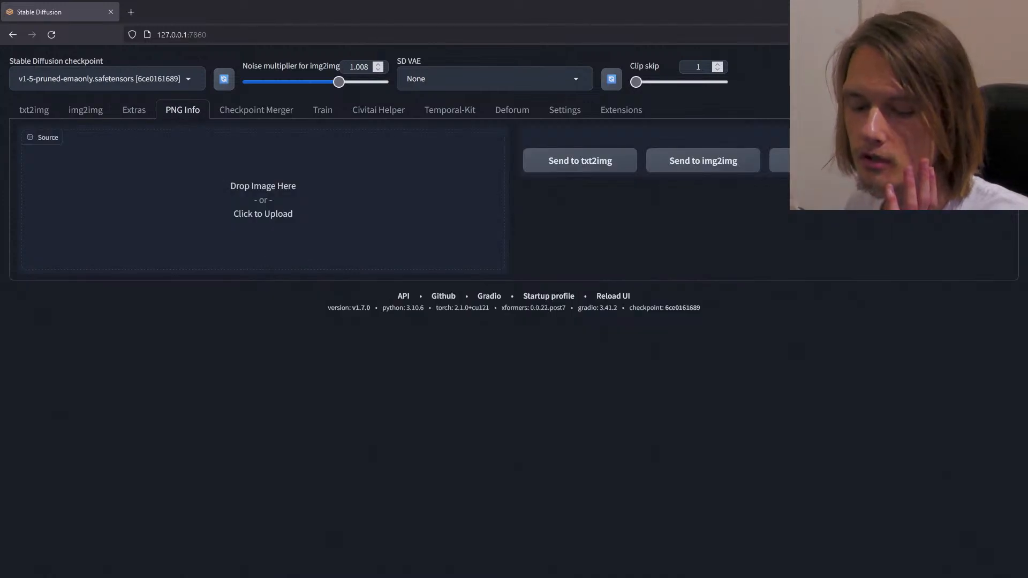
key("alt+Tab")
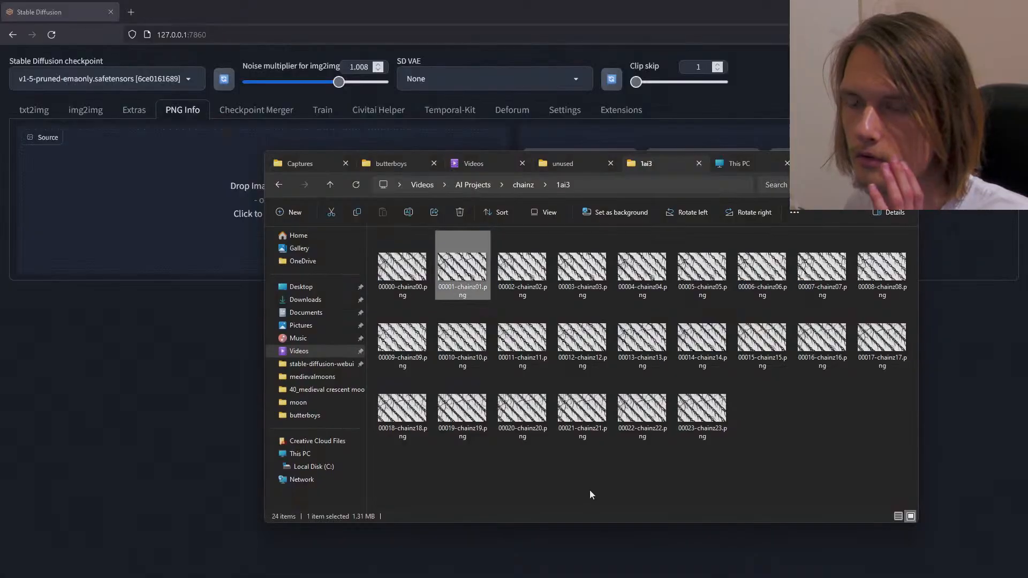
left_click_drag(487, 289, 191, 209)
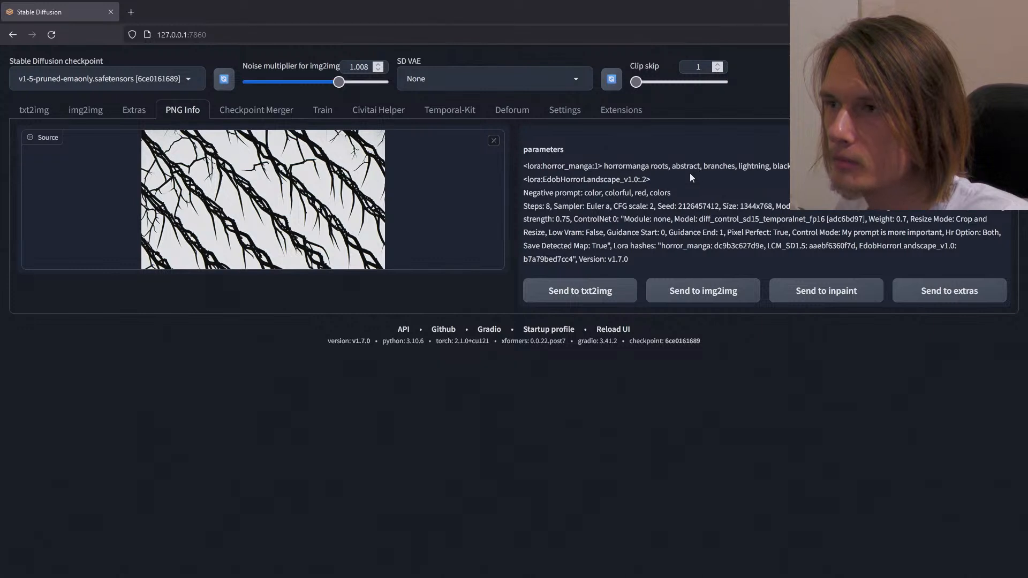
left_click_drag(524, 167, 655, 188)
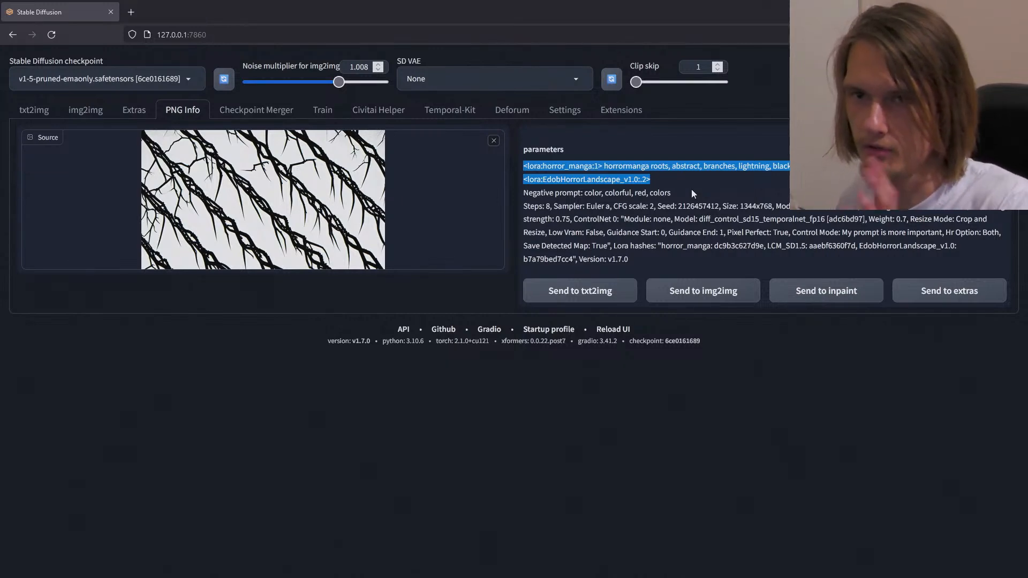
Step: Switch the img2img checkpoint to ghostmix_v20Bakedvae.safetensors and raise the denoising strength to 0.75
left_click(87, 112)
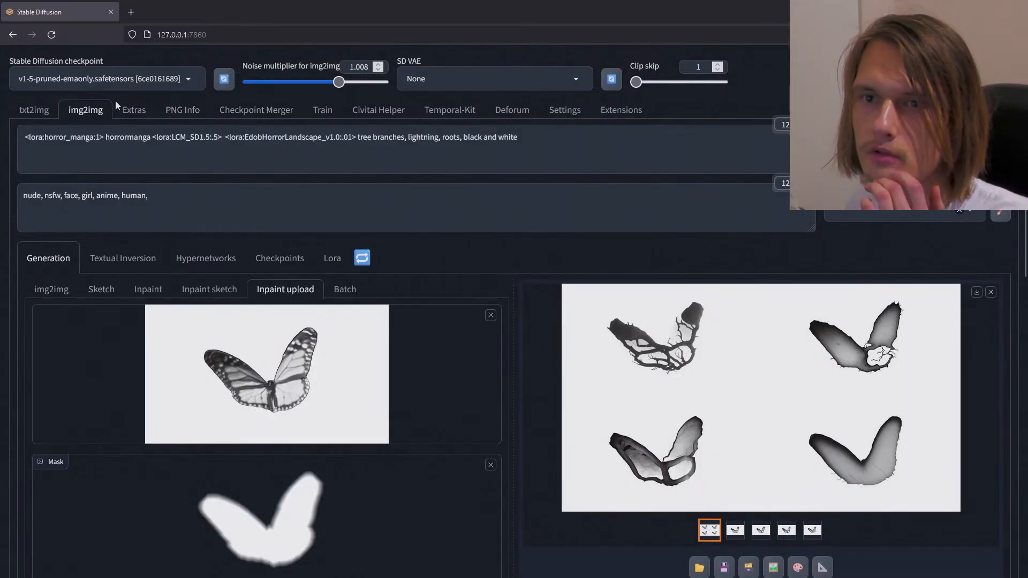
left_click(188, 79)
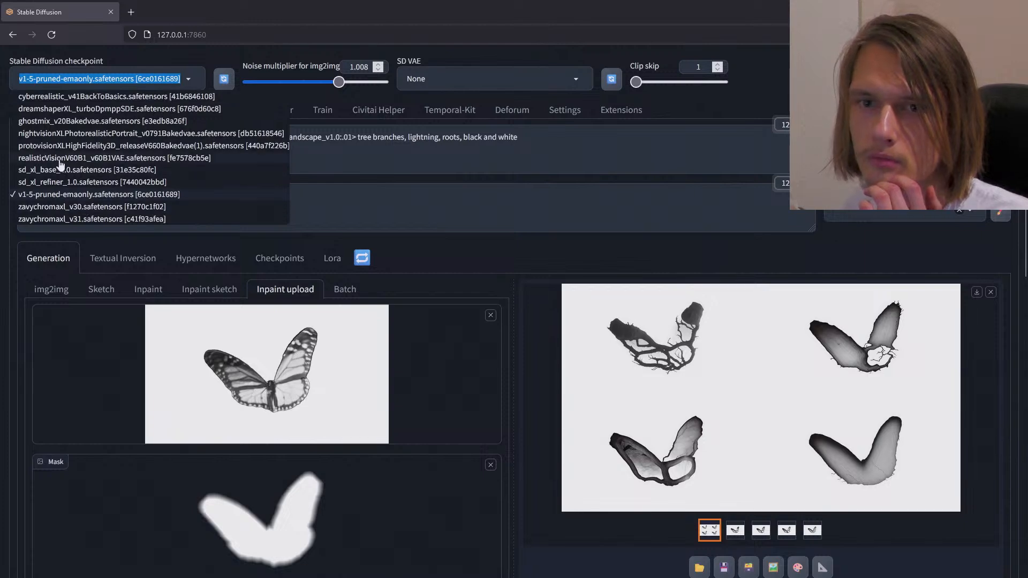
left_click(50, 124)
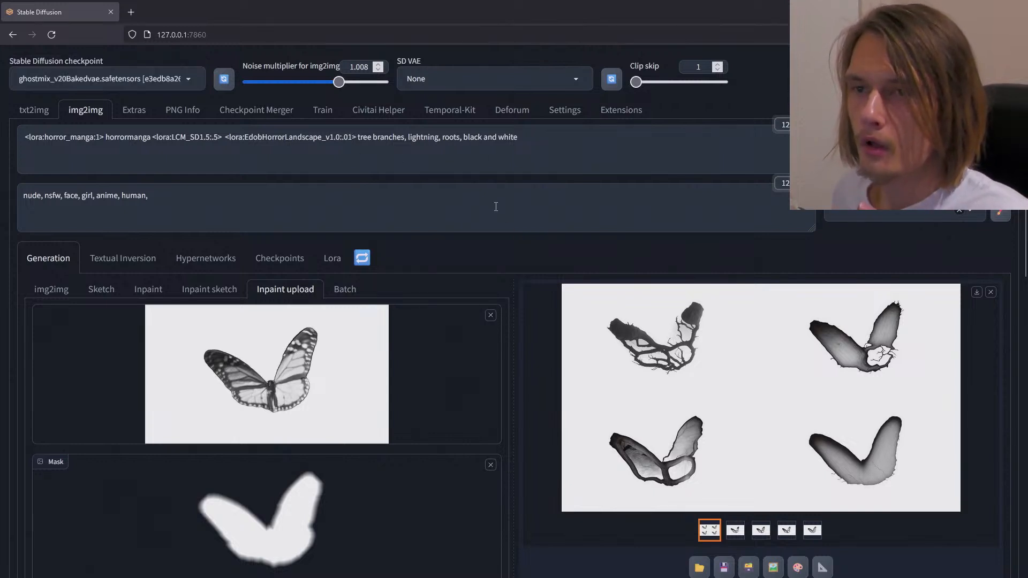
scroll(509, 245, "down", 4)
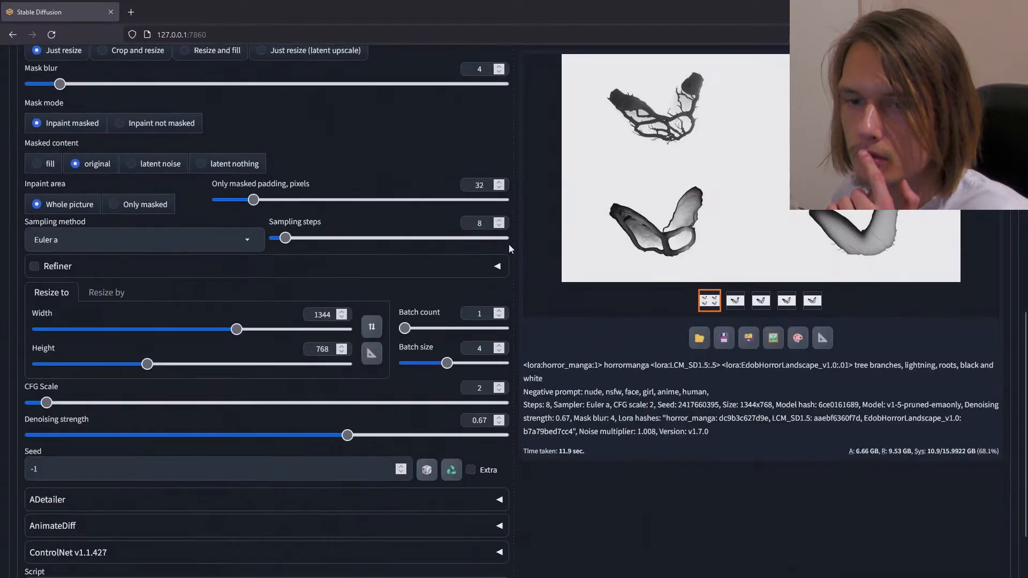
left_click_drag(348, 435, 386, 438)
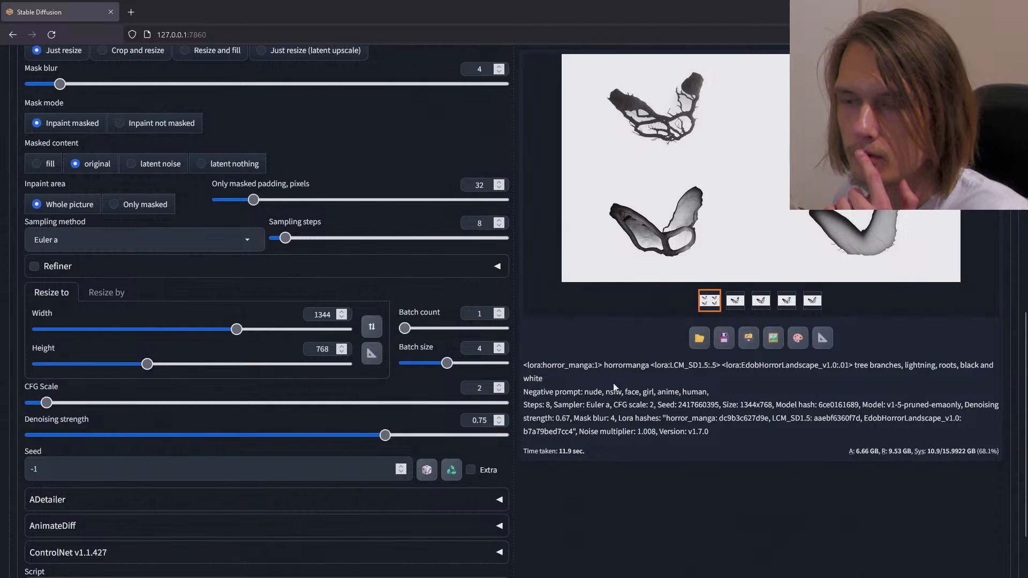
Step: Generate the masked butterfly batch with the ghostmix checkpoint and inspect the result grid enlarged
scroll(614, 386, "up", 5)
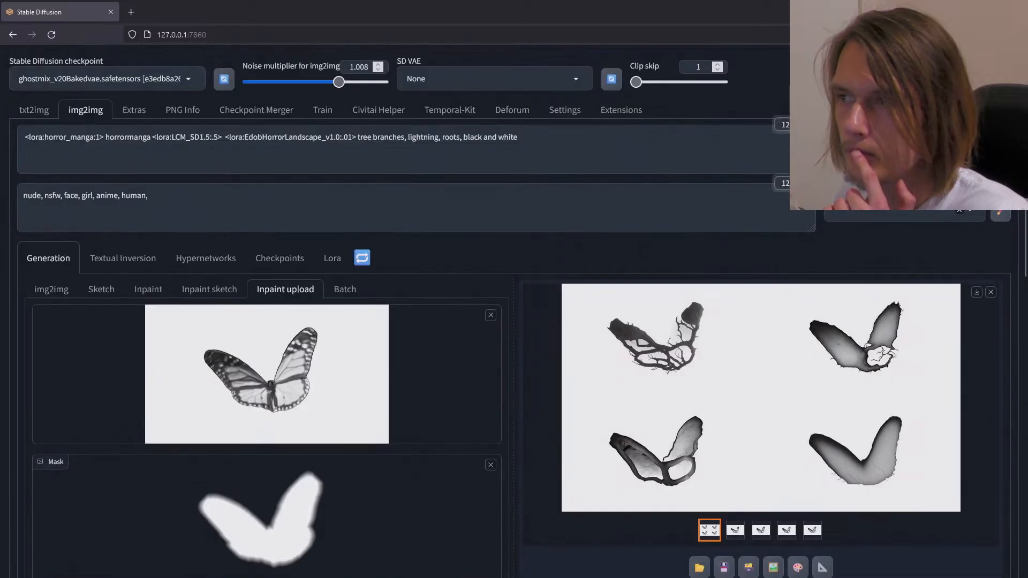
key("ctrl+Return")
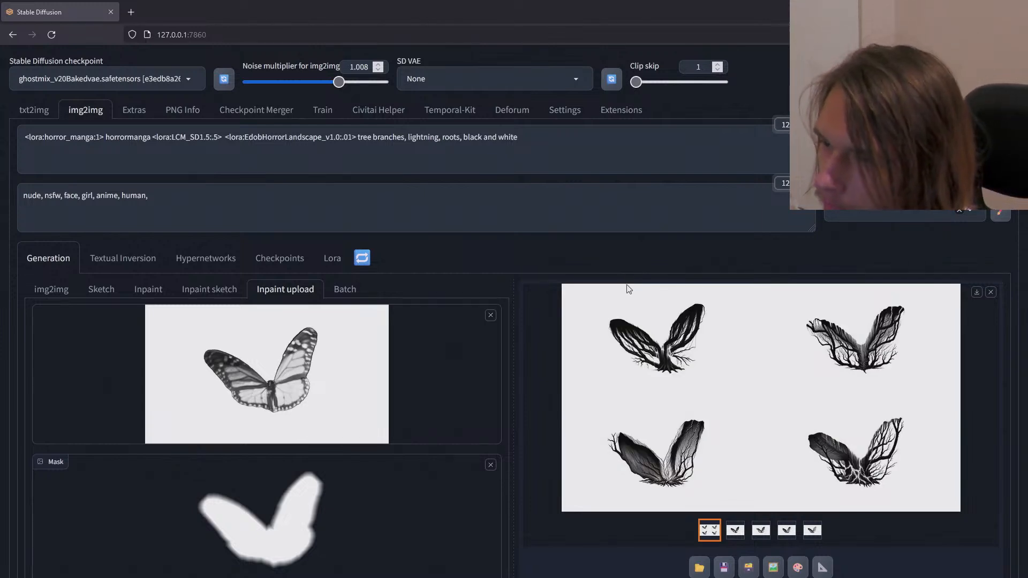
left_click(686, 353)
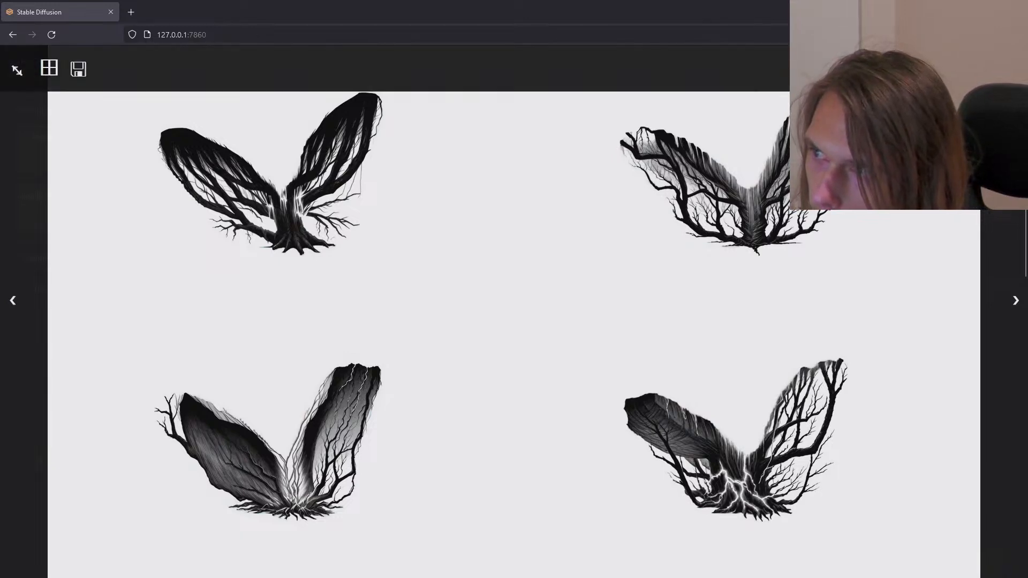
left_click(1010, 68)
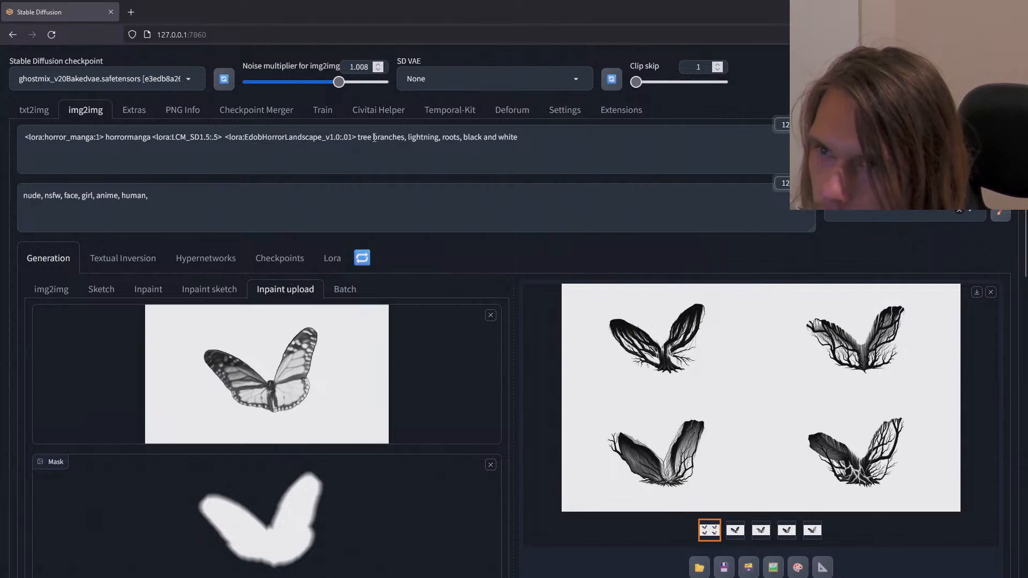
Step: Remove "tree branches," from the positive prompt, keeping "lightning, roots, black and white" after the LoRA tags
left_click_drag(406, 138, 357, 143)
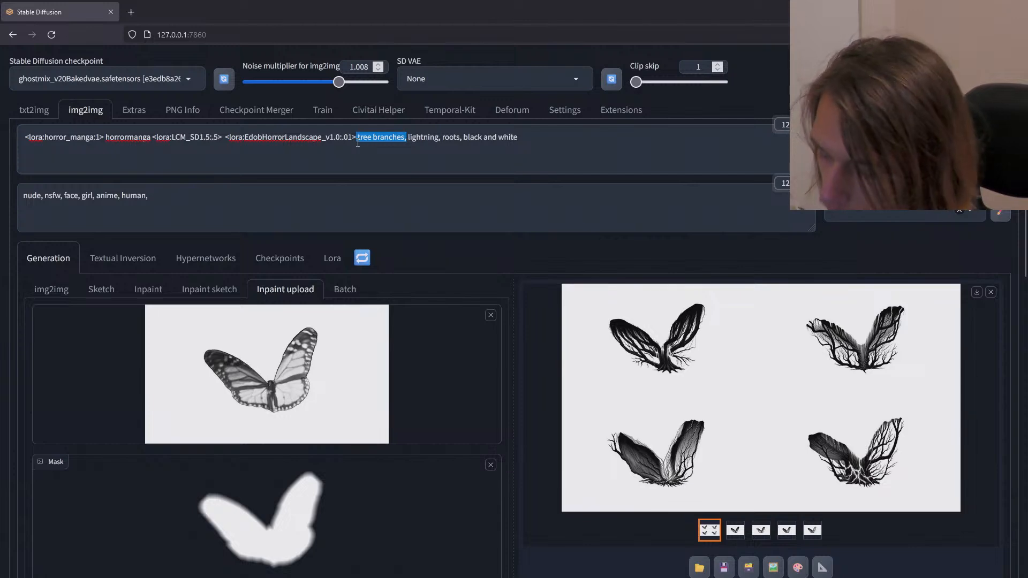
key("BackSpace")
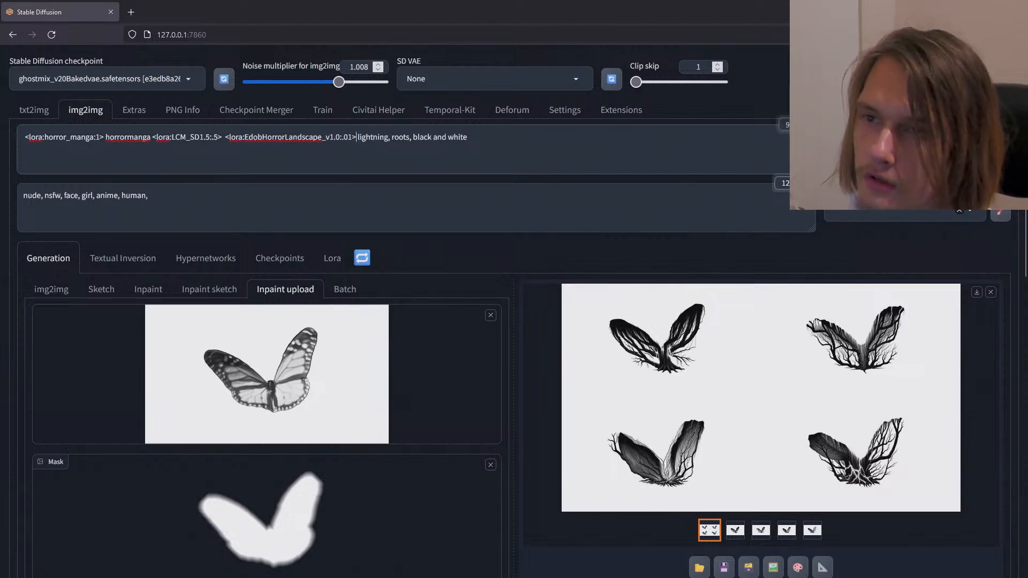
scroll(551, 294, "down", 2)
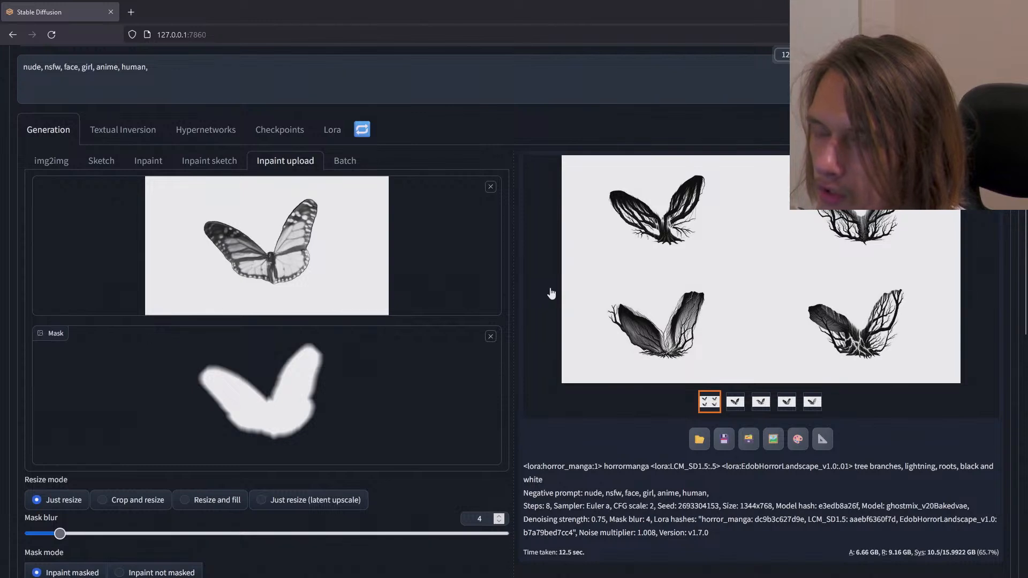
Step: Examine the generated grid of tree-branch butterfly wings enlarged, and display the first individual result
scroll(551, 293, "down", 2)
scroll(551, 293, "up", 3)
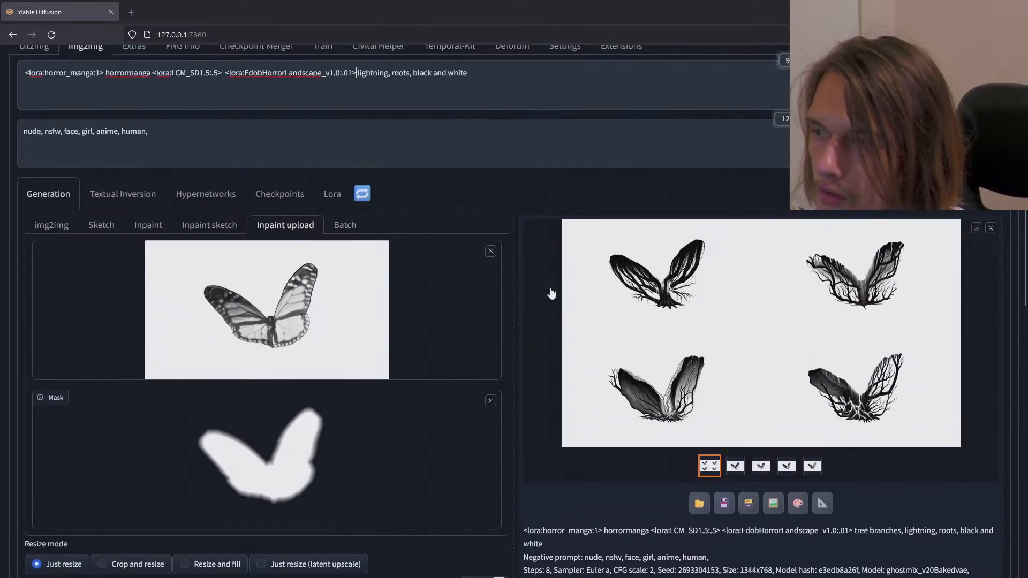
left_click(660, 302)
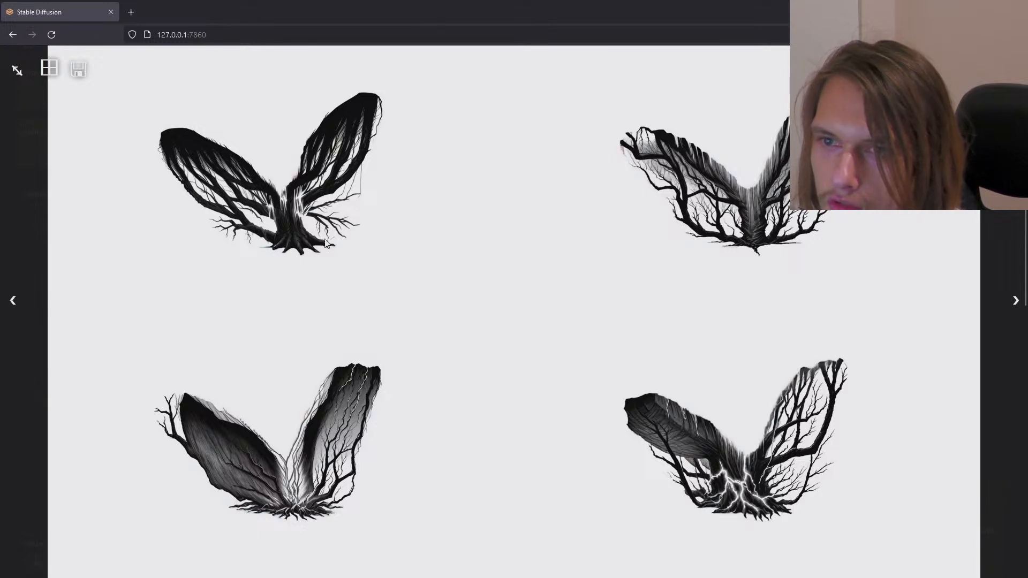
left_click(1011, 69)
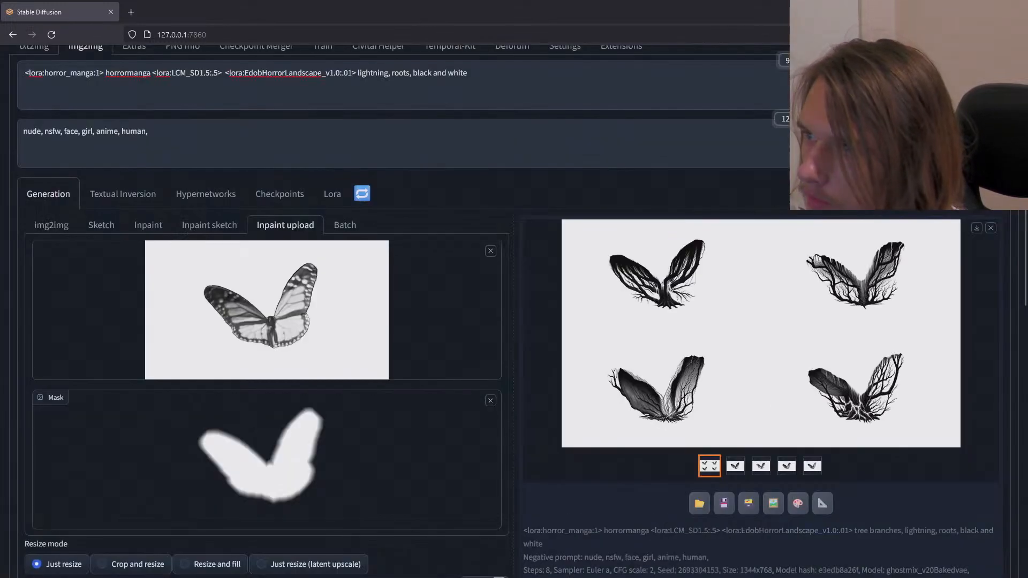
left_click(736, 467)
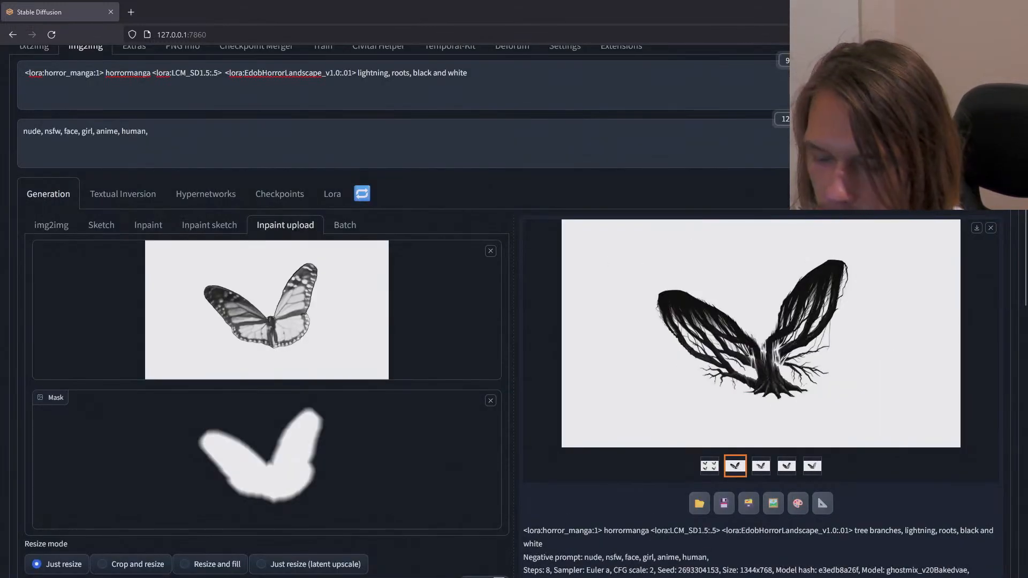
Step: Switch to File Explorer, open 00001-chainz01 from the 1ai3 folder, browse the chainz frames forward and back, and close the image viewers
key("alt+Tab")
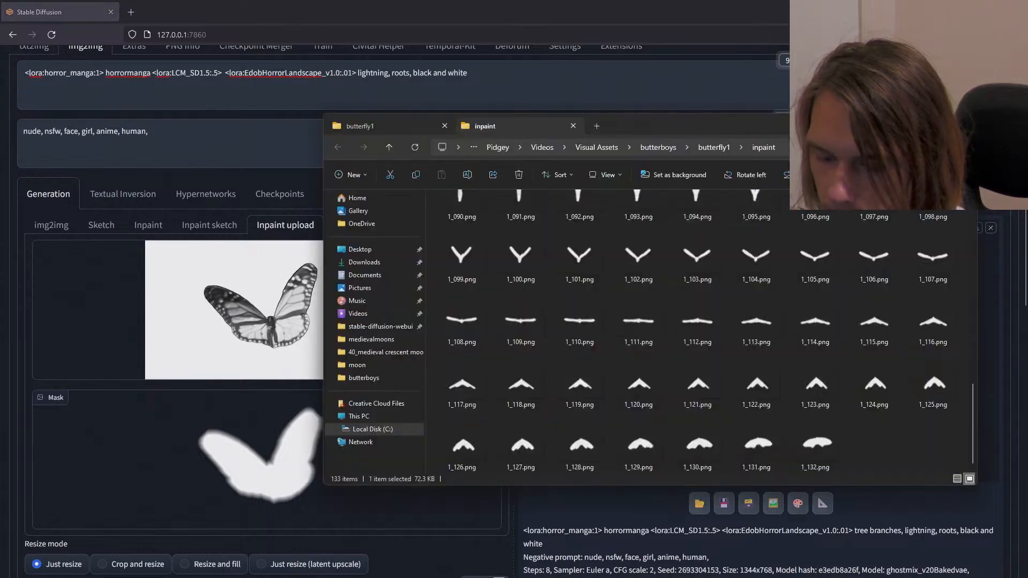
key("alt+Tab")
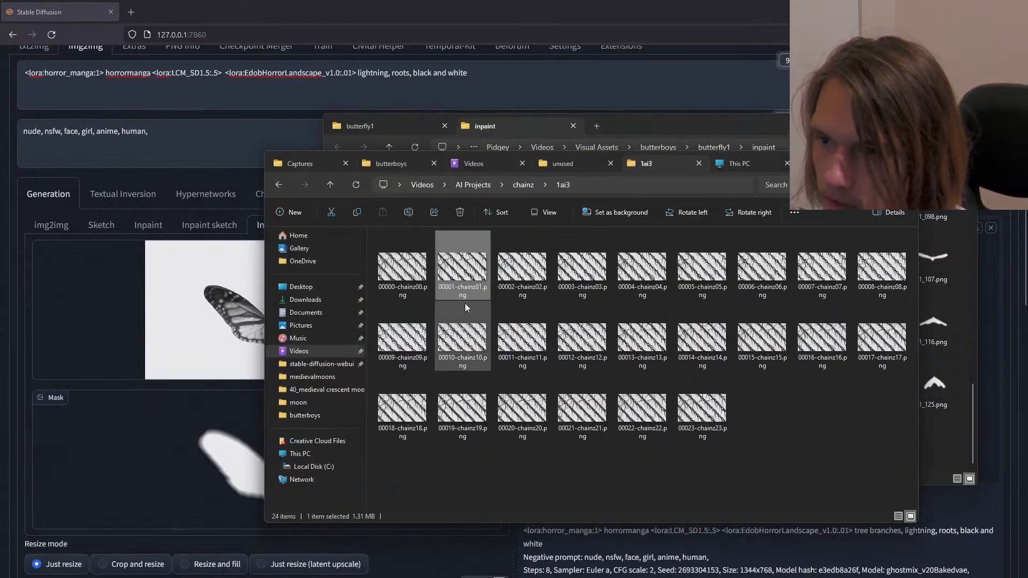
double_click(470, 272)
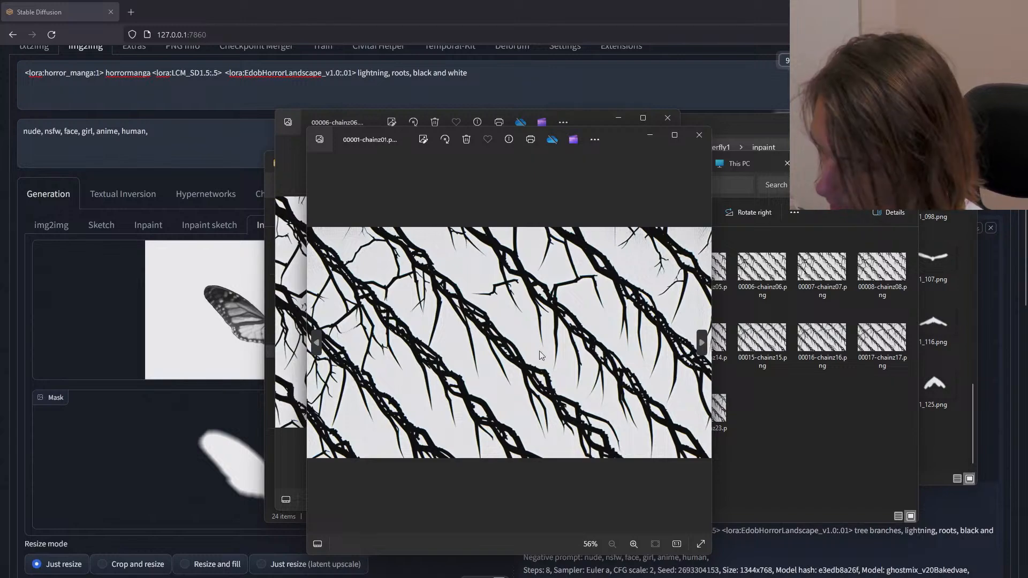
key("Right")
key("Right")
key("Right")
key("Right")
key("Right")
key("Right")
key("Right")
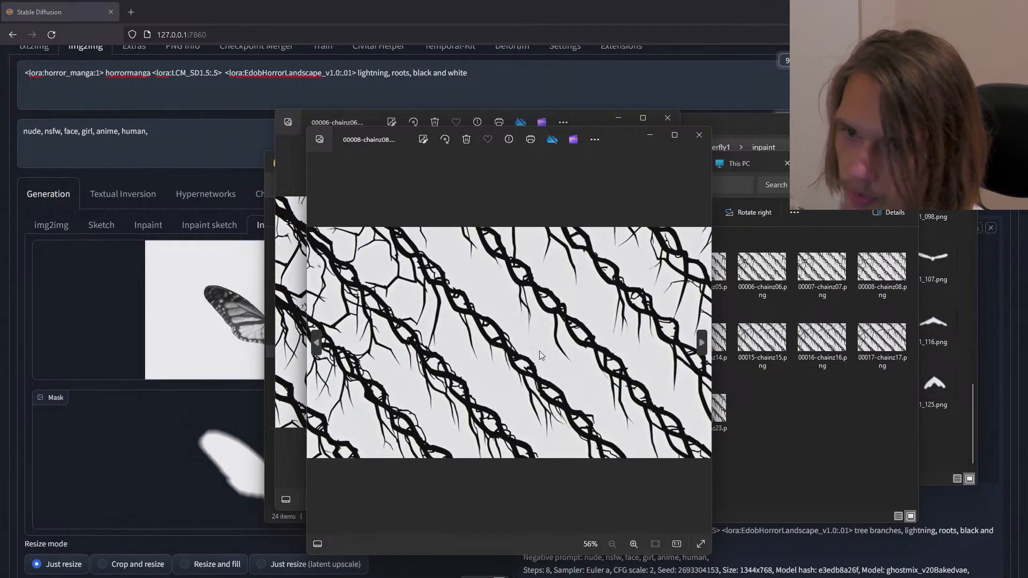
key("Right")
key("Right")
key("Right")
key("Right")
key("Right")
key("Right")
key("Right")
key("Right")
key("Right")
key("Right")
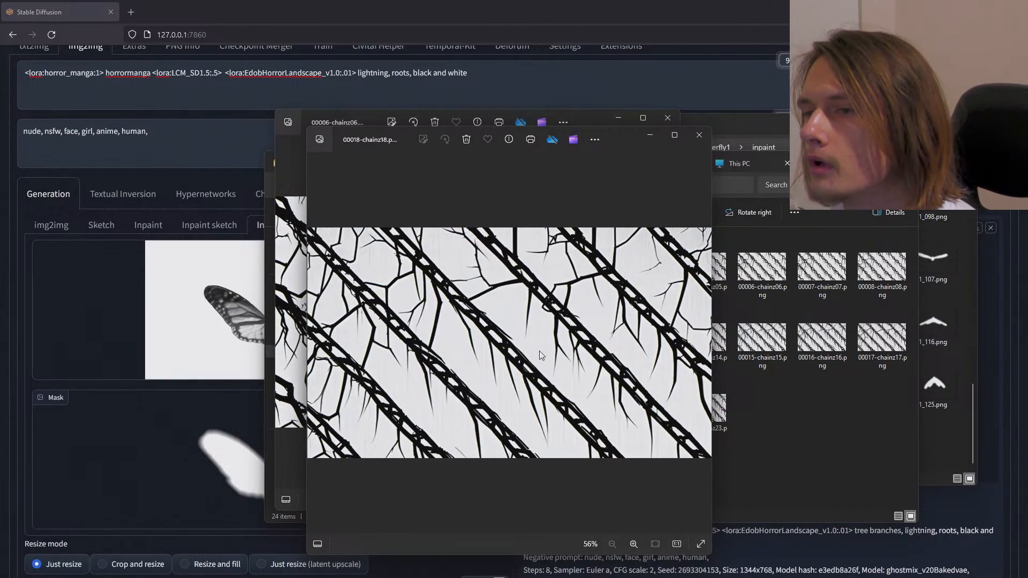
key("Left")
key("Left")
key("Left")
key("Left")
key("Left")
key("Left")
key("Left")
key("Left")
key("Left")
key("Left")
key("Left")
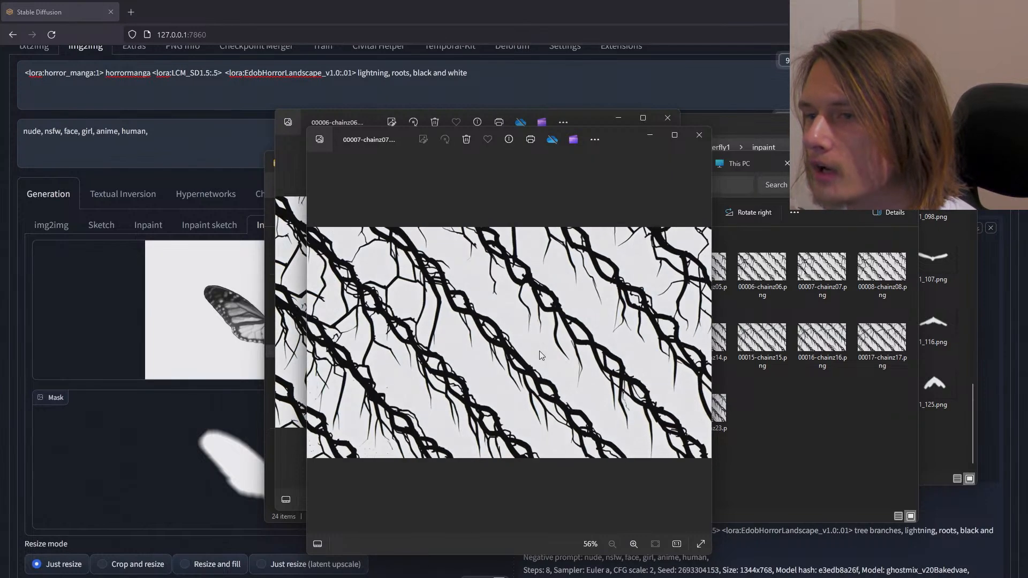
key("Left")
key("Left")
key("Left")
key("Left")
key("Left")
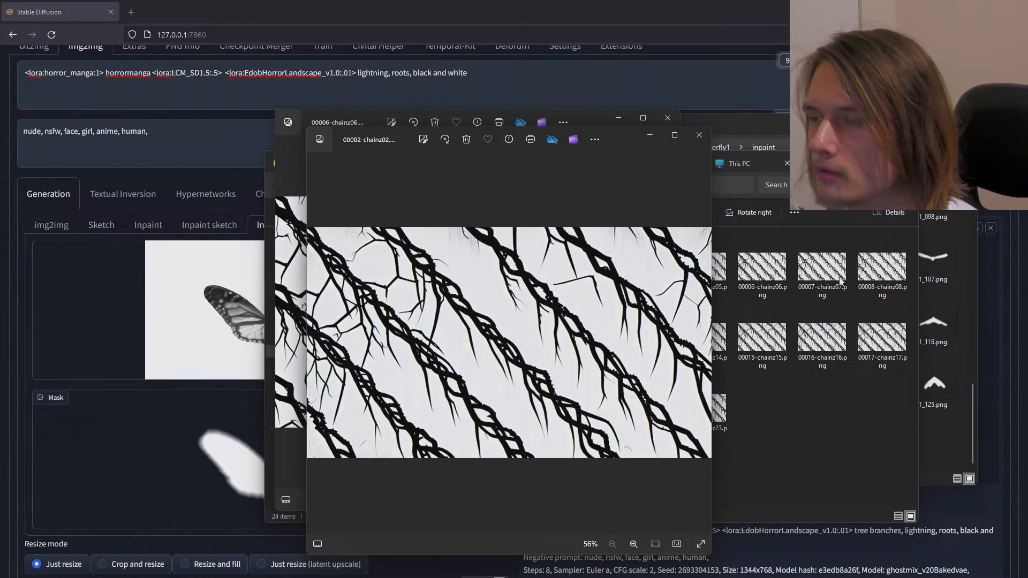
left_click(699, 135)
left_click(667, 118)
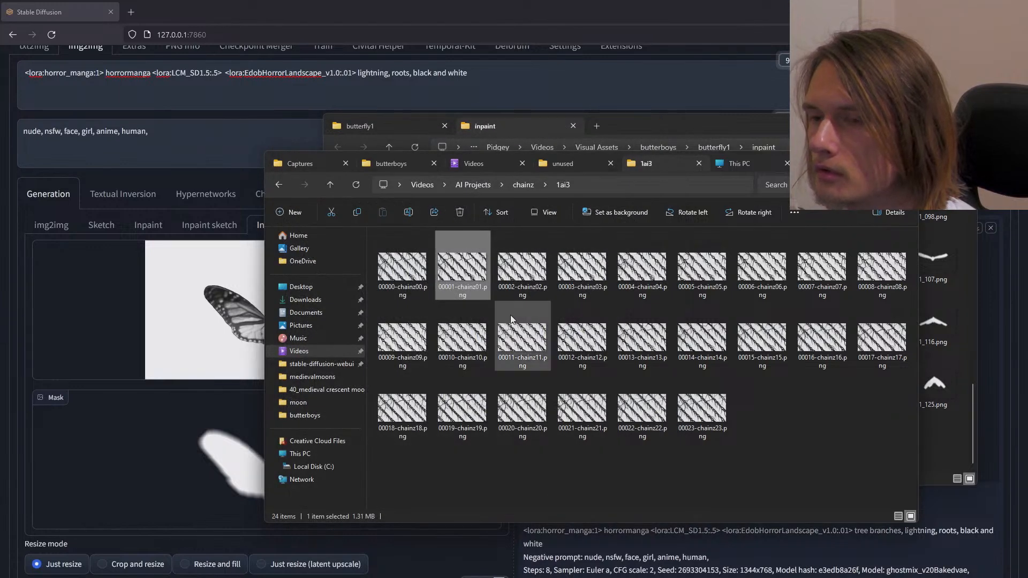
Step: Read the generation parameters of the branch-chain image in PNG Info and return to the img2img settings
scroll(184, 91, "up", 2)
left_click(185, 87)
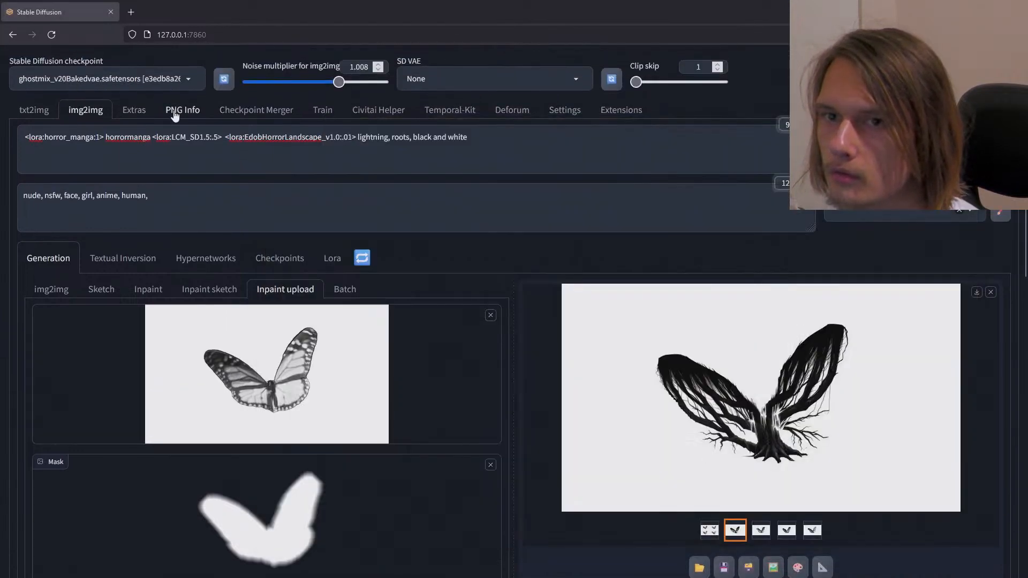
left_click(183, 110)
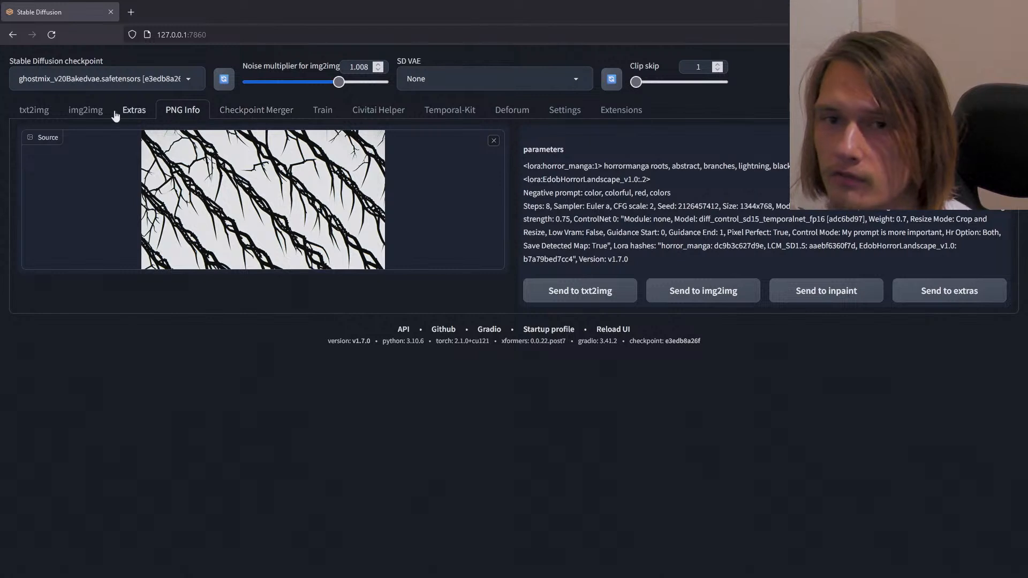
left_click(96, 115)
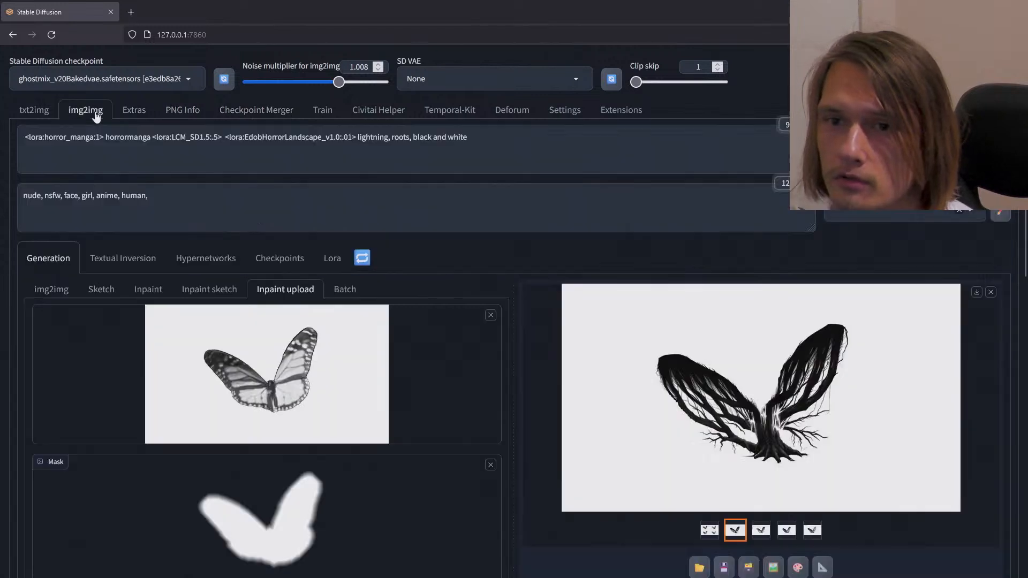
Step: Set the EdobHorrorLandscape_v1.0 LoRA weight to .1 in the img2img prompt and generate a new inpaint batch
left_click(217, 135)
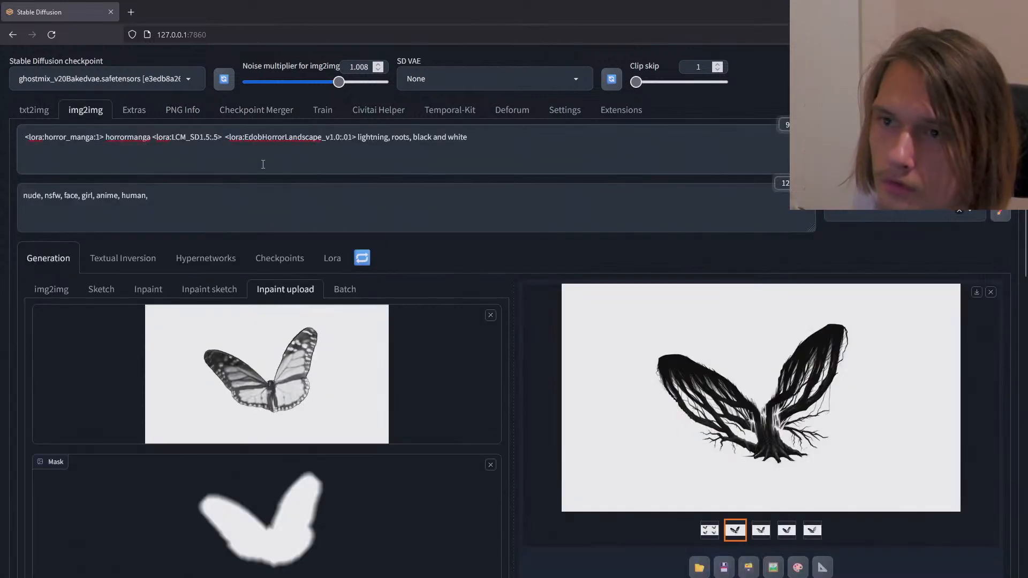
left_click(354, 142)
key("BackSpace")
key("BackSpace")
type("1")
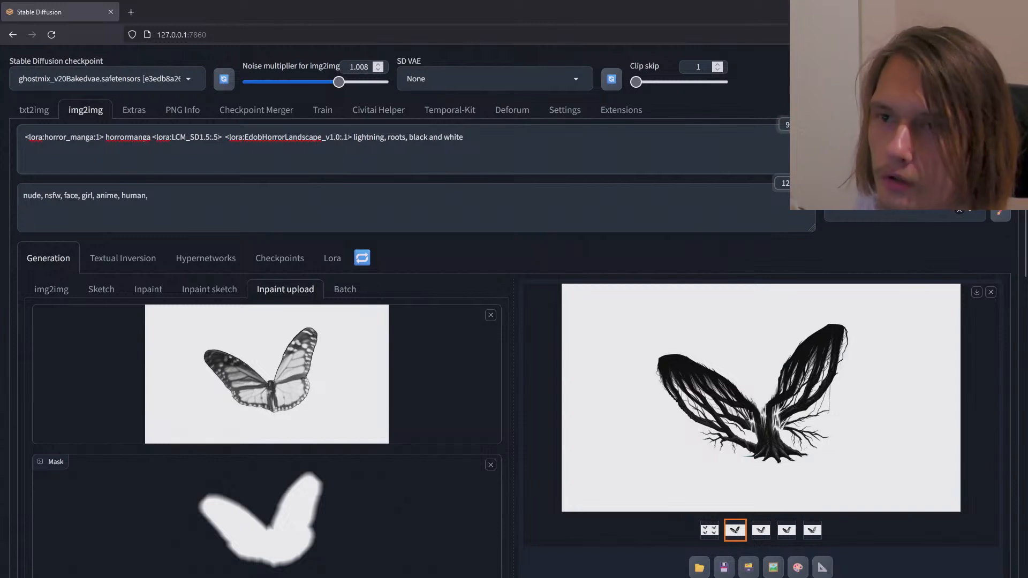
scroll(497, 234, "down", 2)
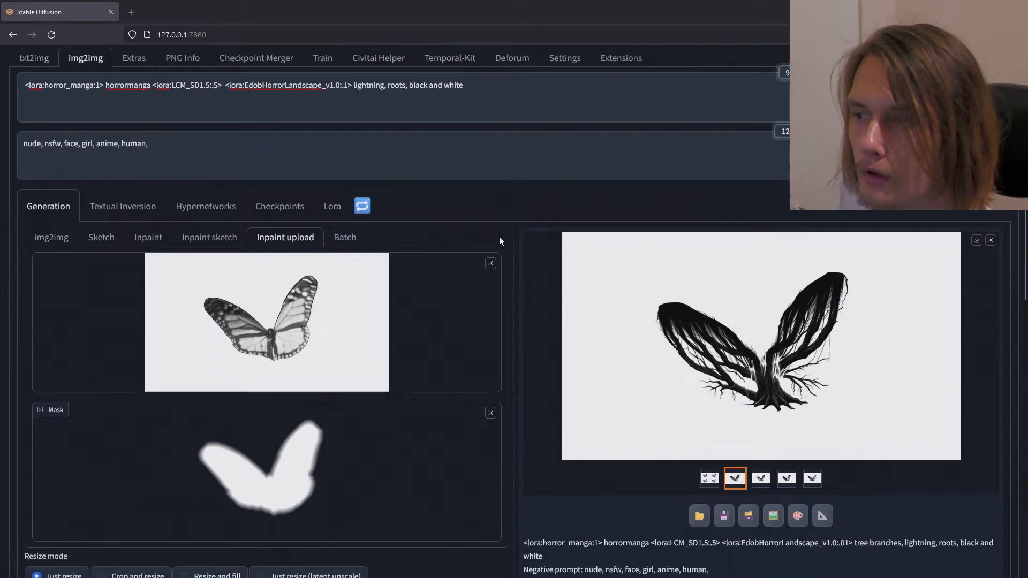
scroll(497, 234, "up", 2)
key("ctrl+Return")
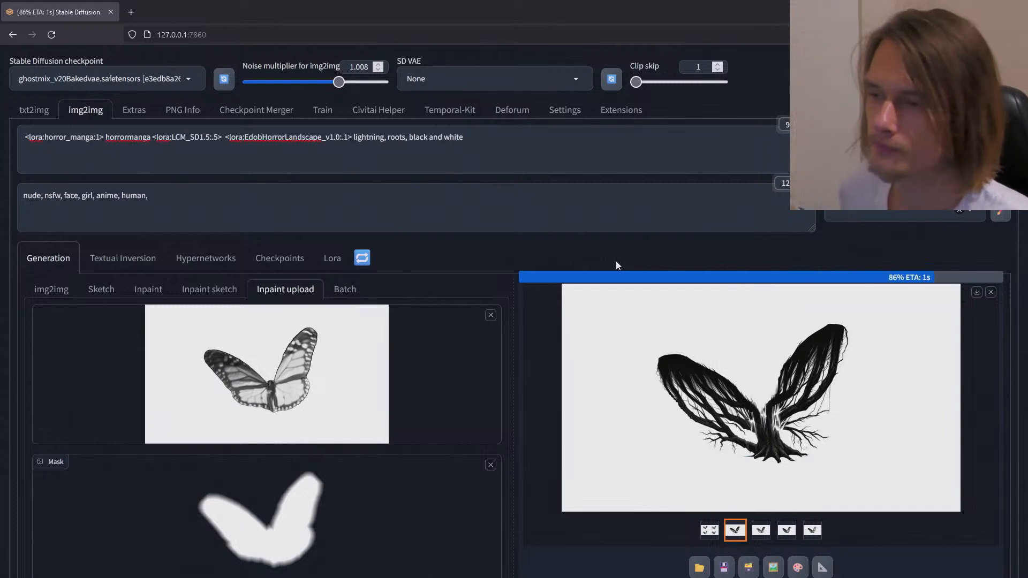
Step: Examine the individual butterfly-wing images of the newly generated batch
scroll(633, 299, "down", 1)
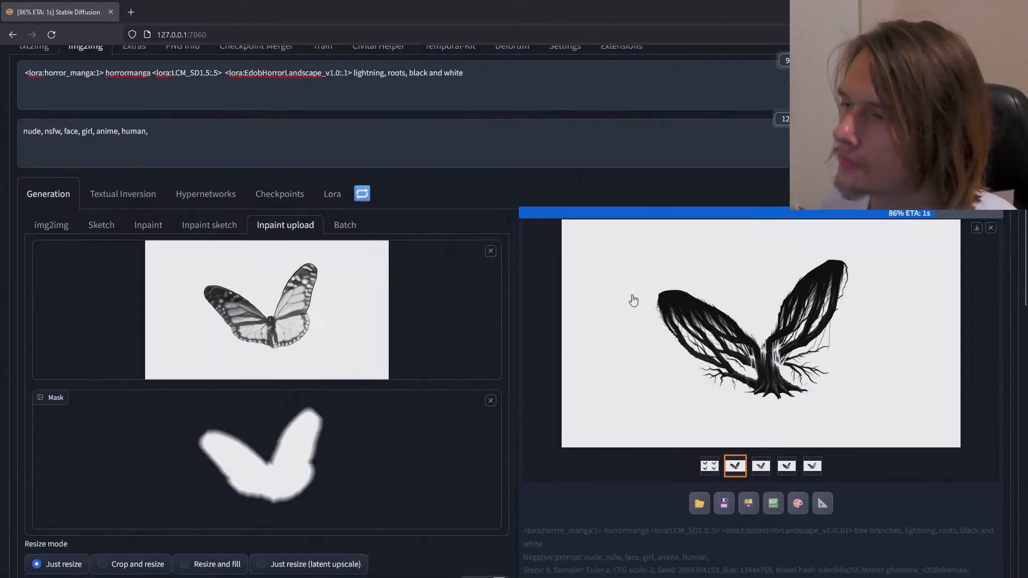
scroll(632, 299, "up", 1)
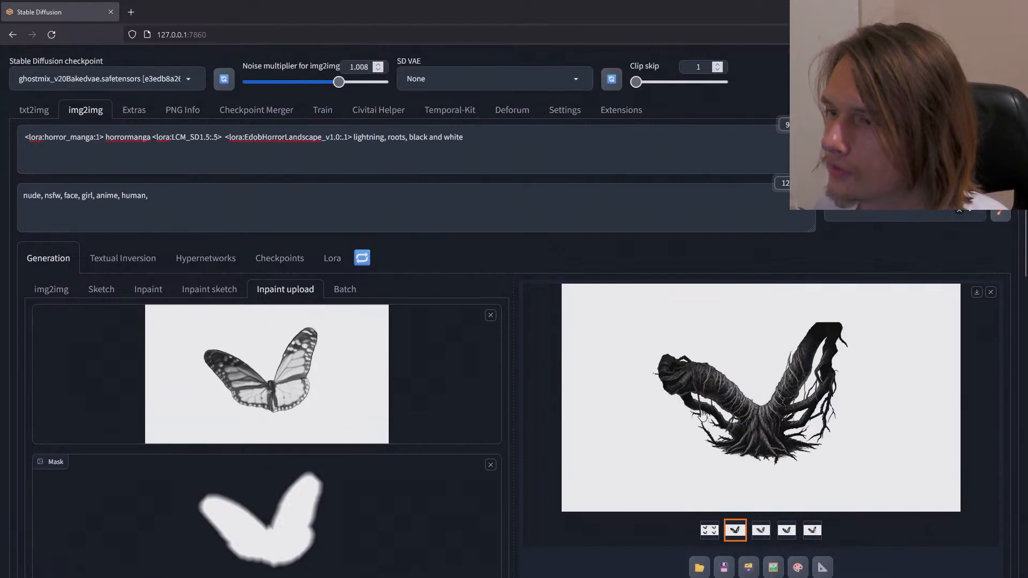
left_click(758, 532)
left_click(785, 533)
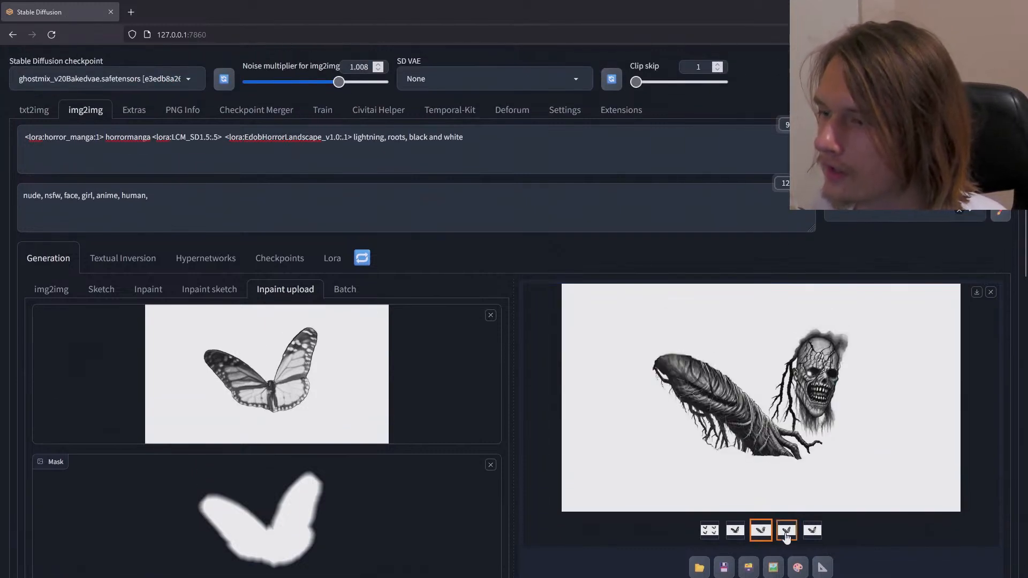
key("Right")
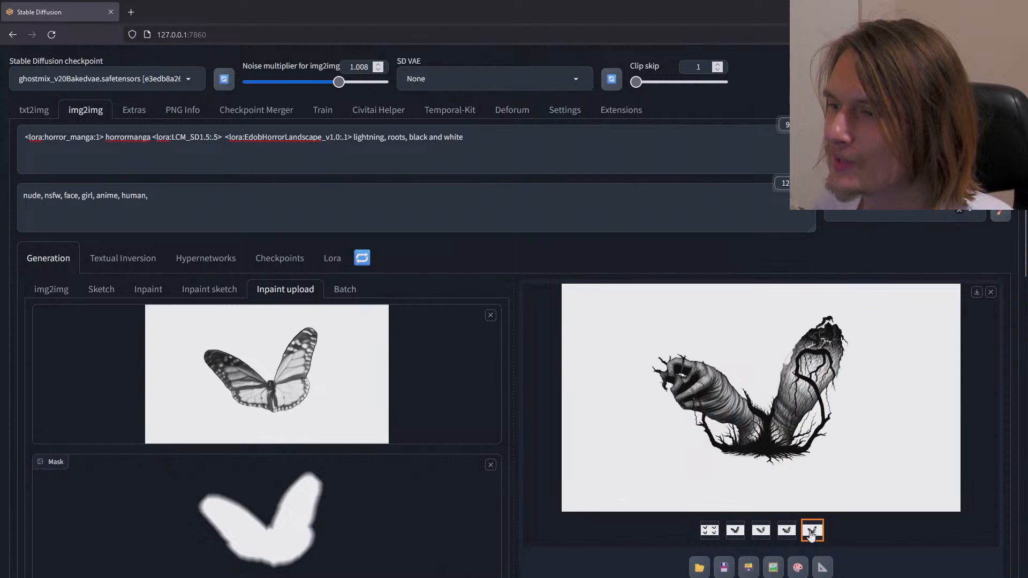
left_click(784, 532)
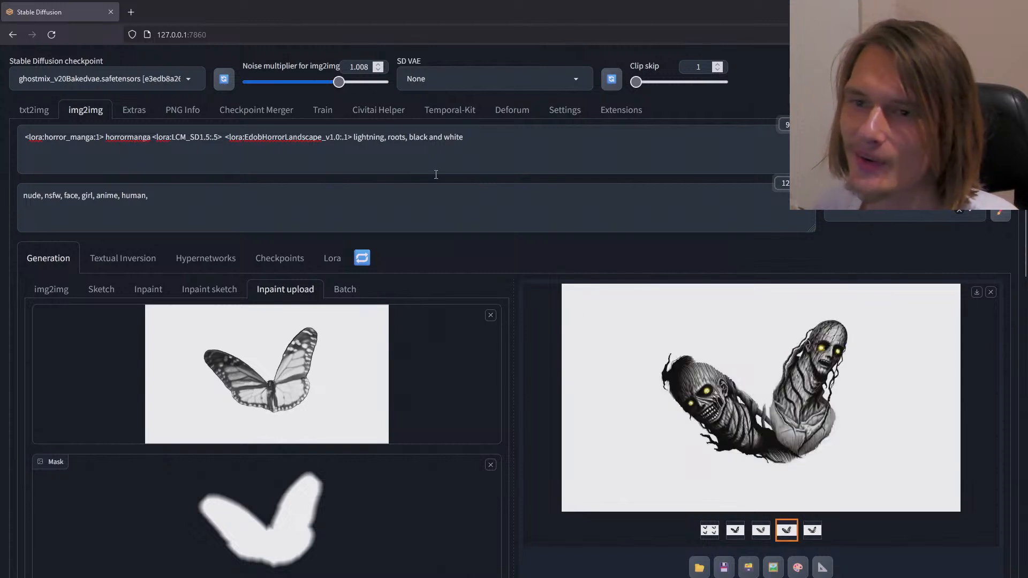
Step: Remove the EdobHorrorLandscape_v1.0 LoRA tag from the prompt, look over the current results, and generate another inpaint batch
left_click_drag(224, 138, 353, 141)
key("BackSpace")
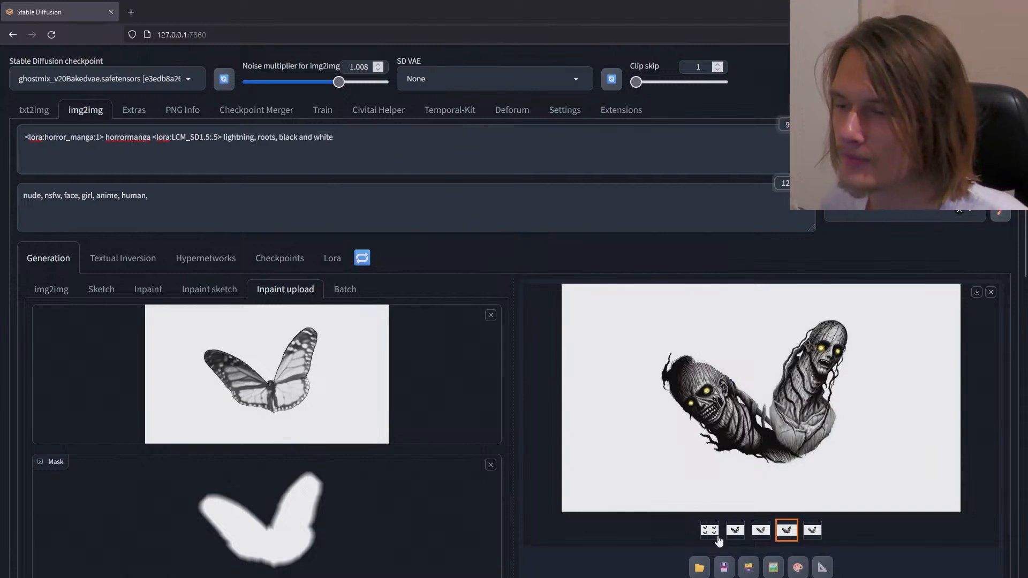
left_click(761, 531)
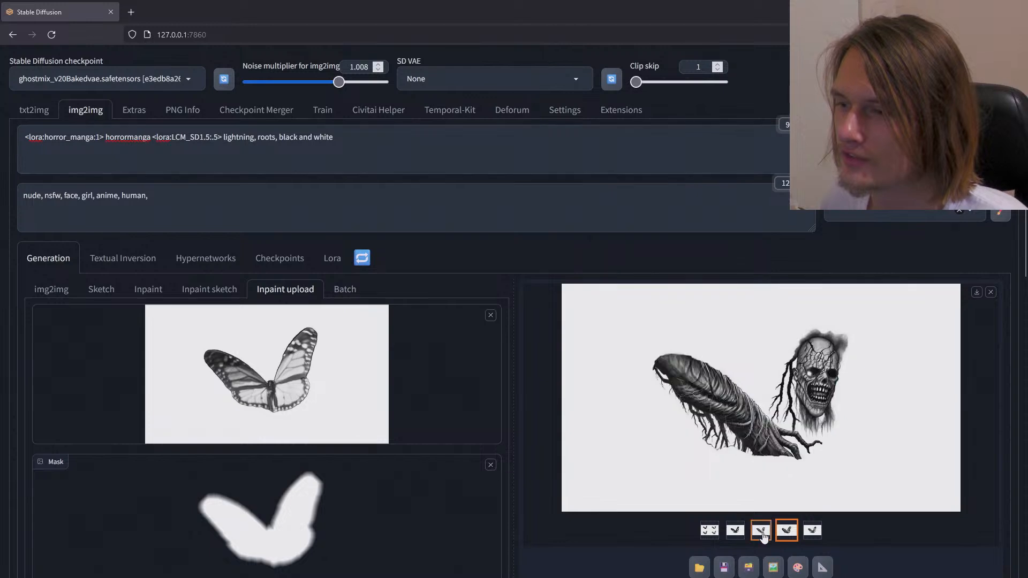
left_click(728, 532)
left_click(709, 530)
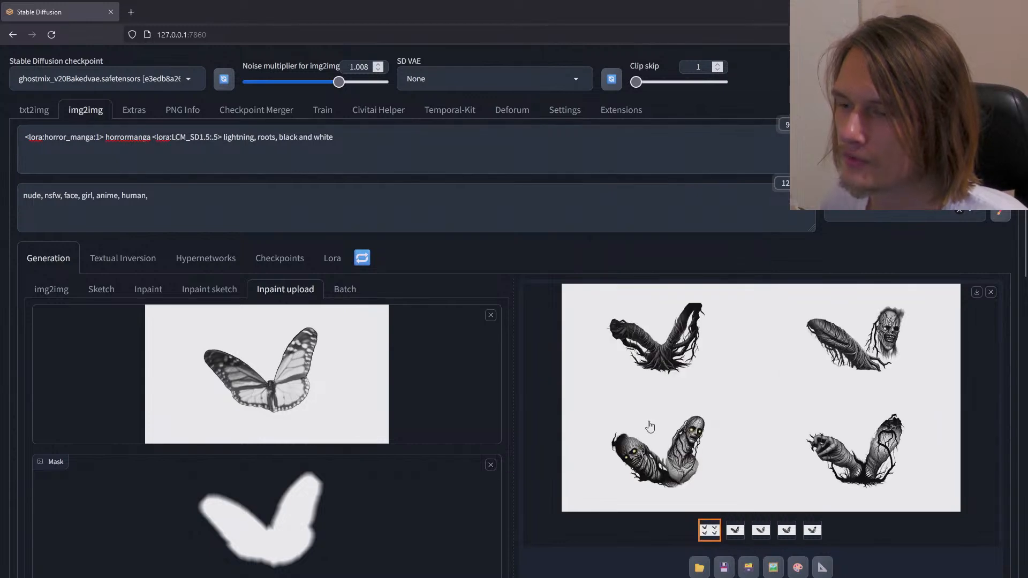
left_click(918, 144)
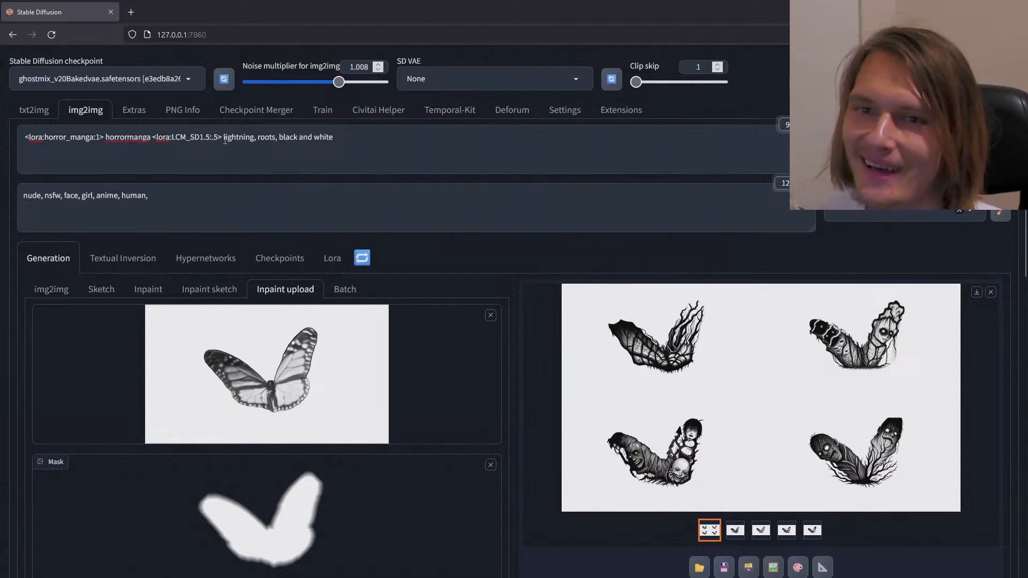
Step: Send the branch-chain image with its prompt and generation parameters from PNG Info to img2img
scroll(458, 220, "down", 8)
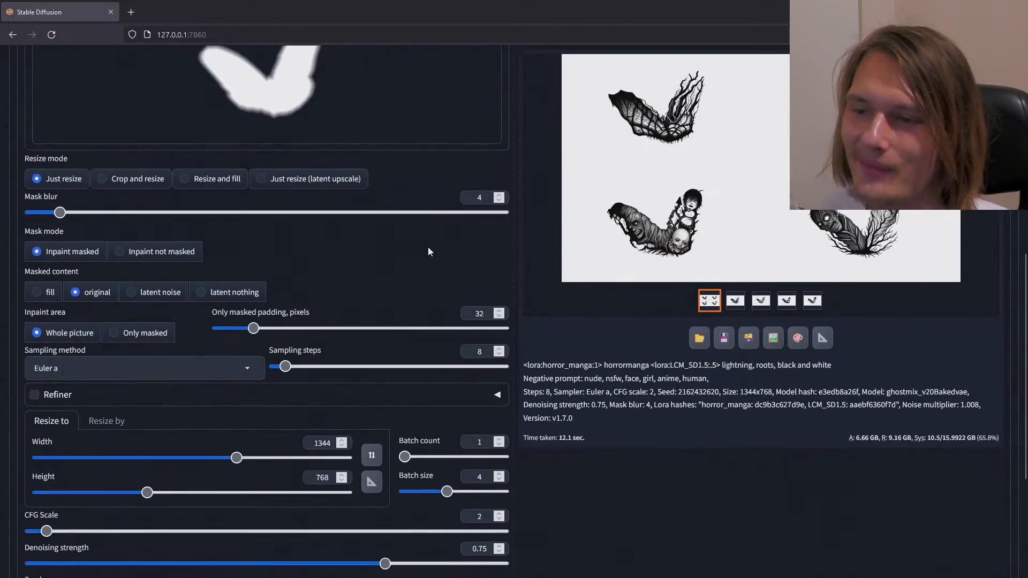
scroll(381, 284, "down", 4)
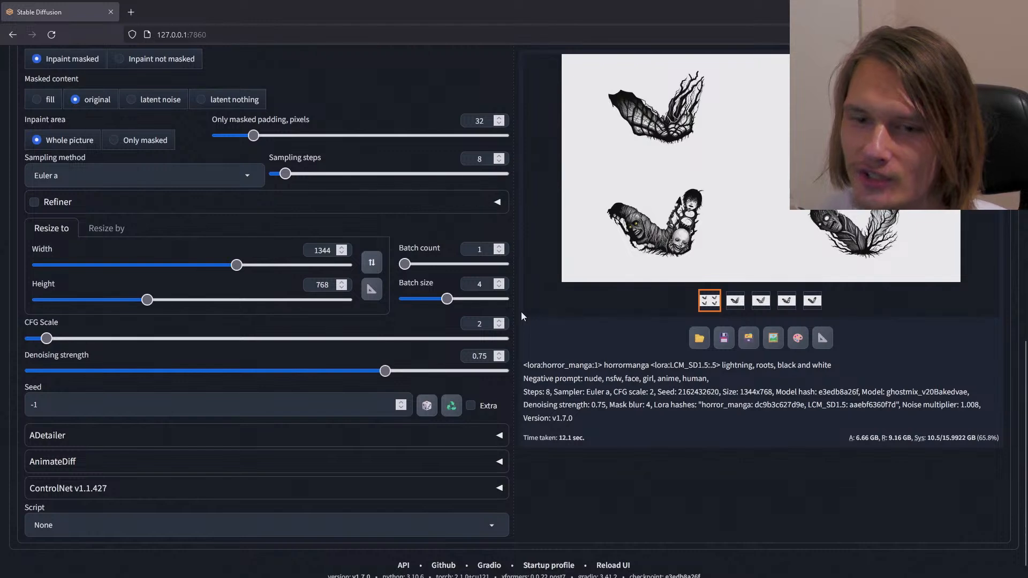
scroll(522, 312, "up", 12)
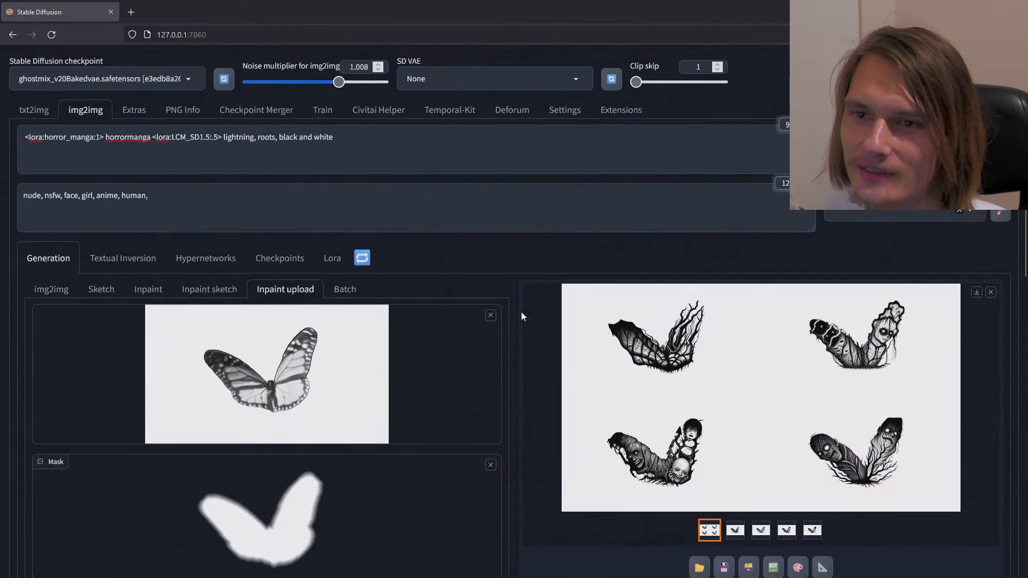
left_click(182, 110)
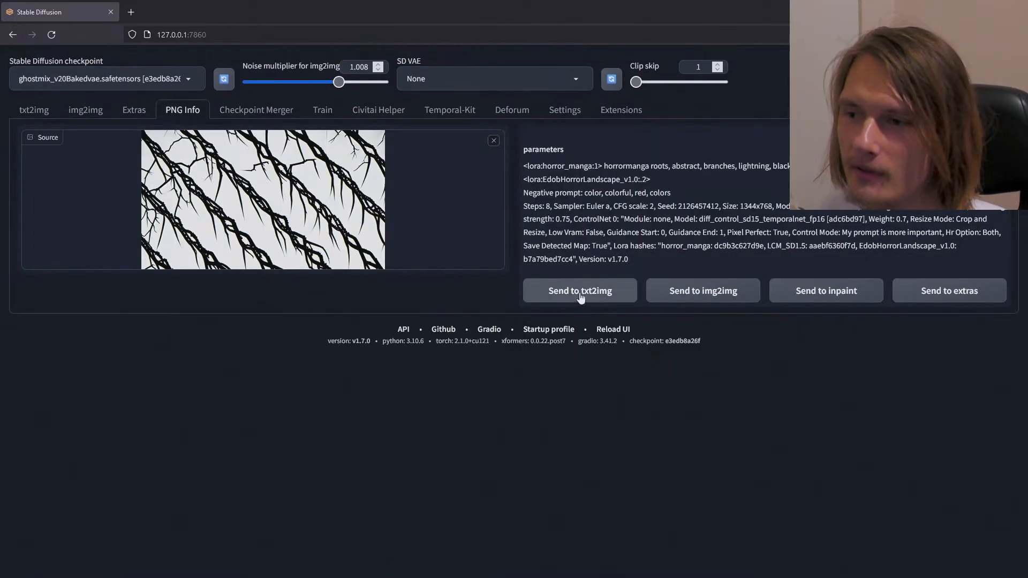
left_click(688, 295)
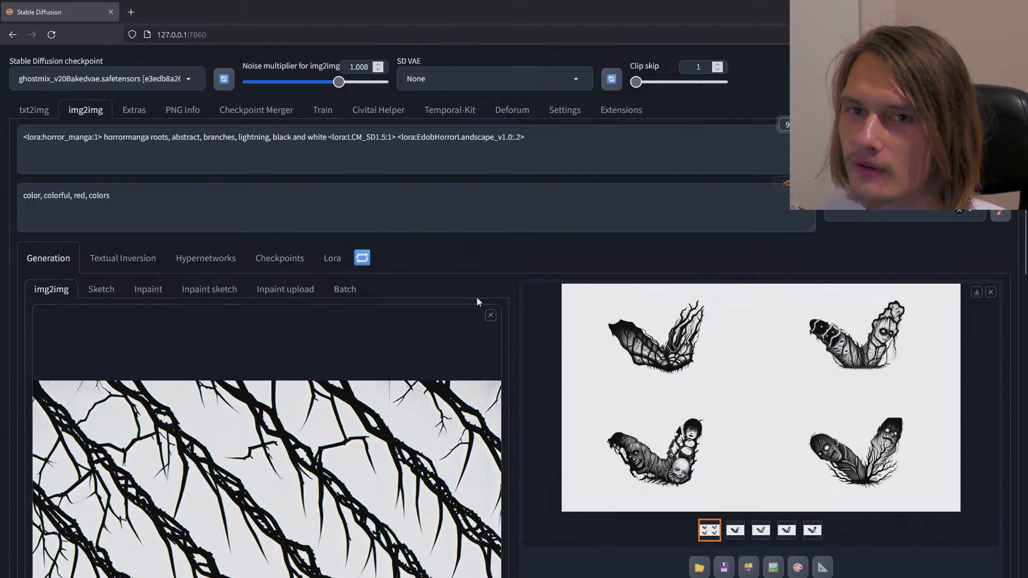
Step: Check the branch-chain image's parameters in PNG Info and disable ControlNet Unit 0 for img2img
left_click(180, 111)
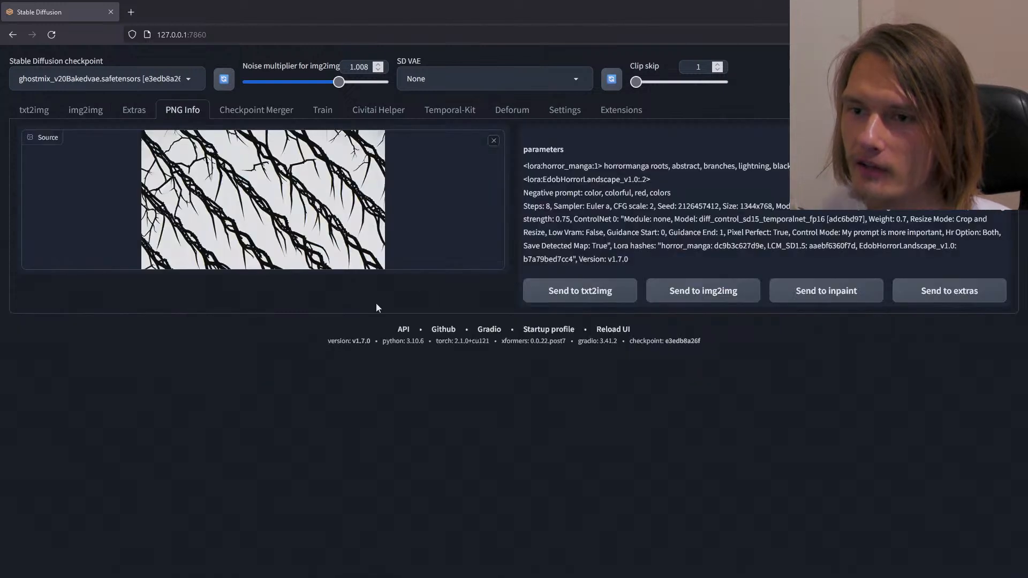
left_click(86, 111)
scroll(523, 356, "down", 5)
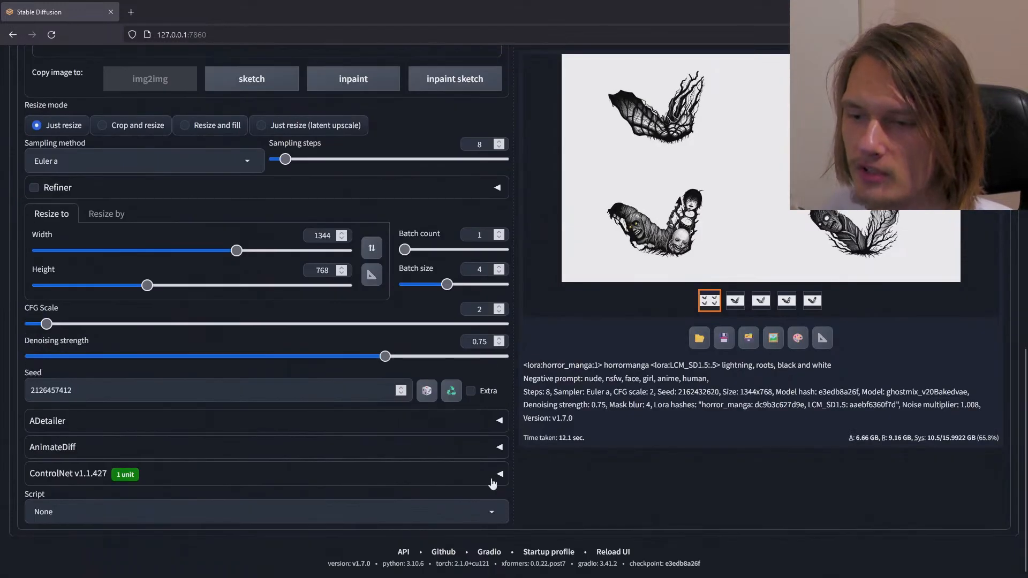
left_click(499, 474)
scroll(500, 471, "down", 2)
left_click(43, 394)
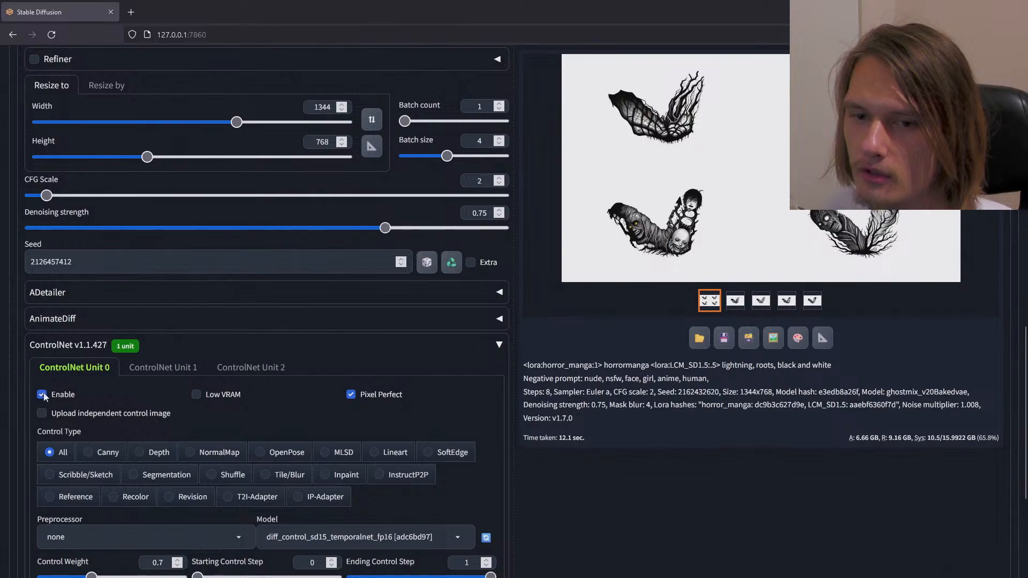
left_click(249, 347)
scroll(526, 395, "up", 10)
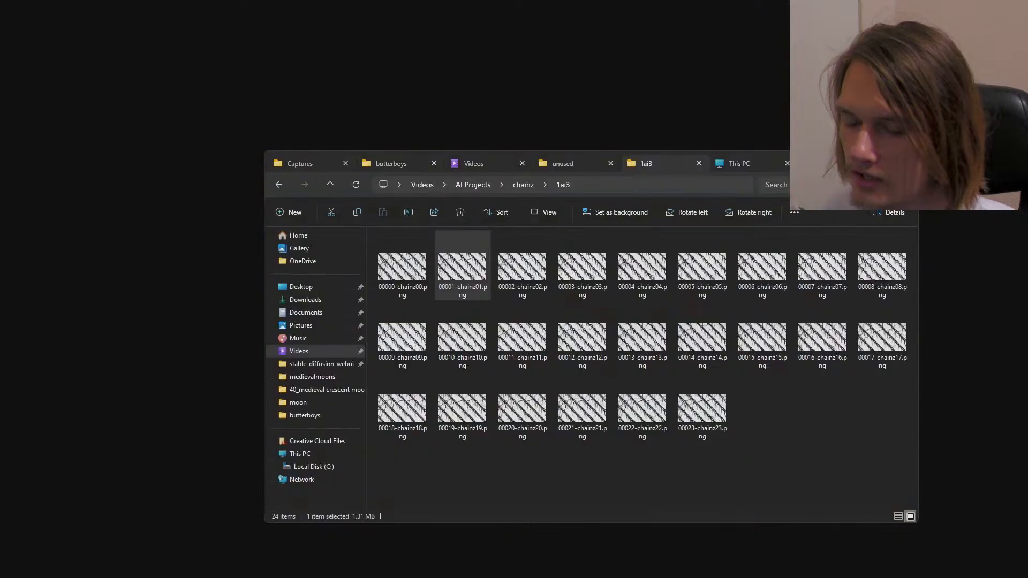
Step: Replace the img2img source with chainz03.jpg from folder 1 inside chainz, and set the batch size to 1
key("alt+Tab")
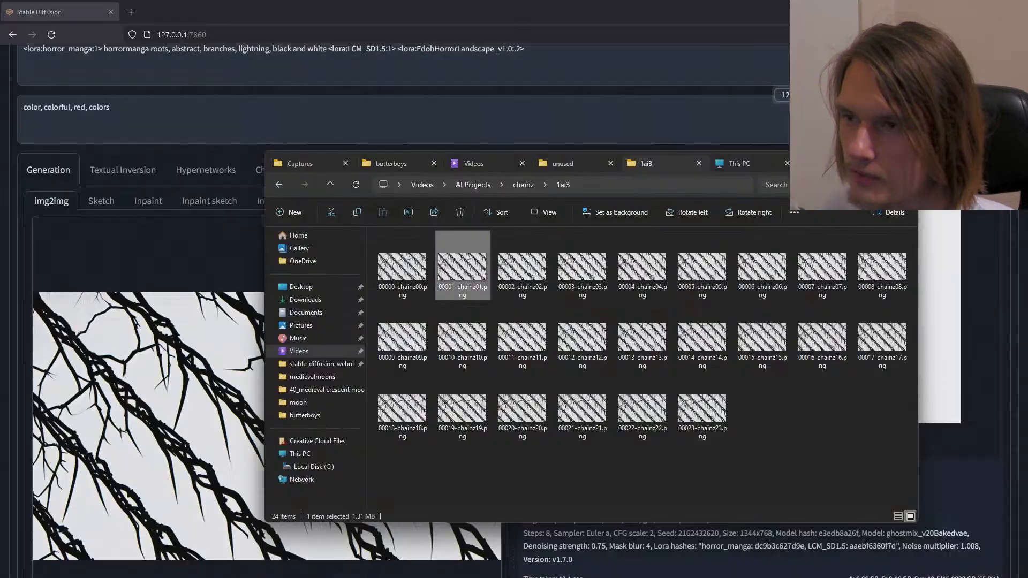
left_click(330, 185)
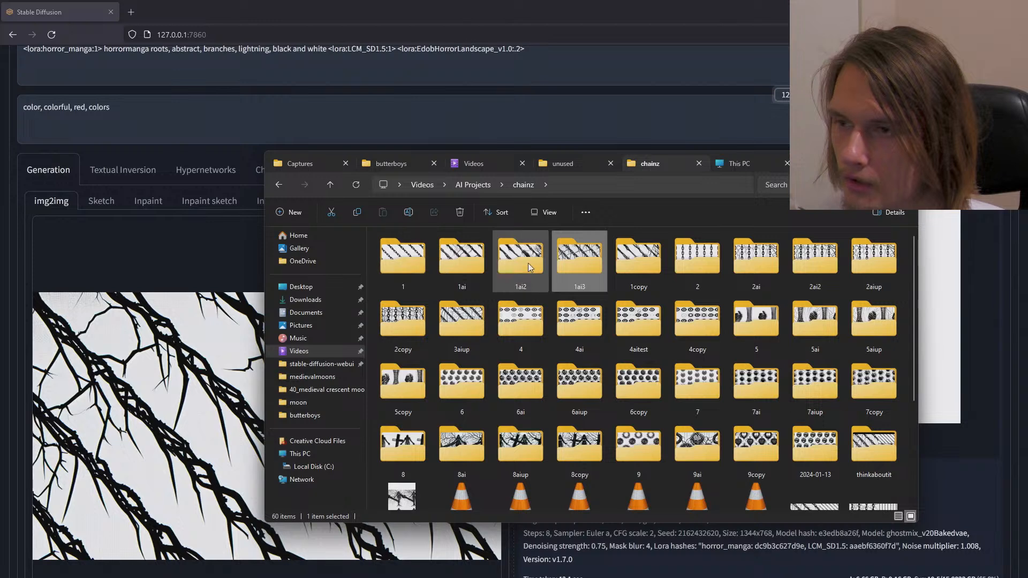
double_click(589, 265)
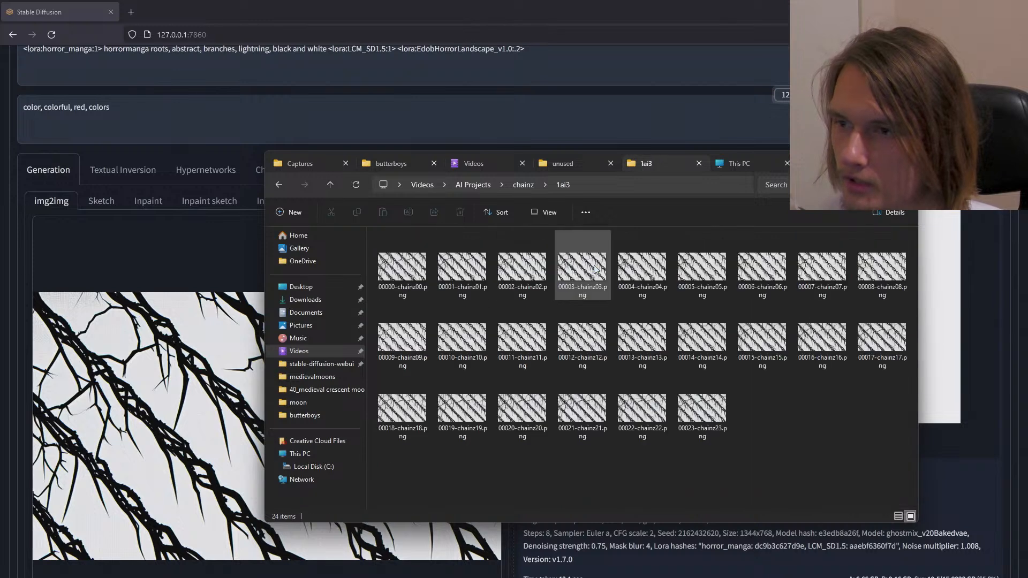
left_click(330, 185)
double_click(398, 274)
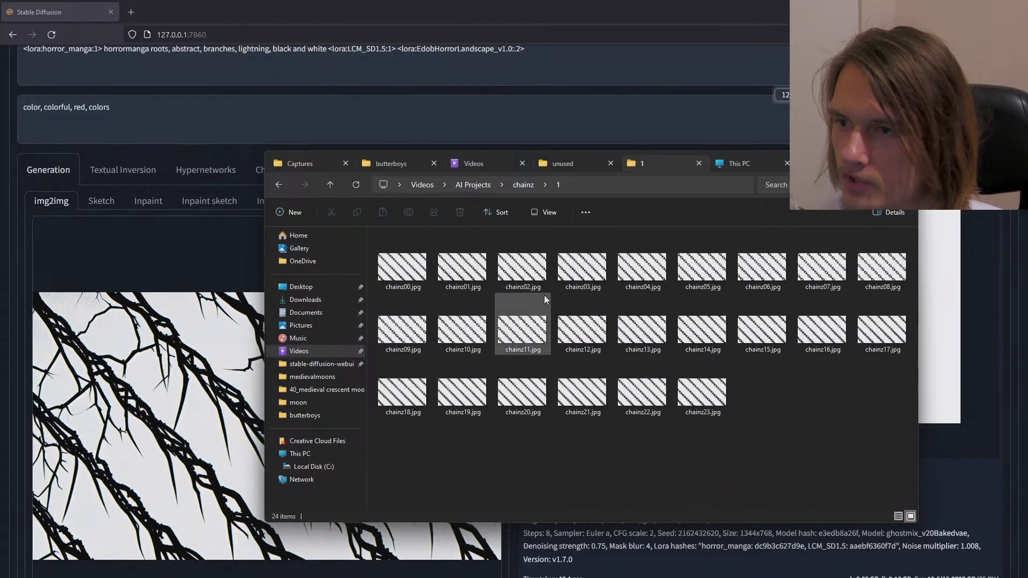
left_click(578, 286)
left_click_drag(230, 409, 228, 412)
left_click(18, 332)
scroll(595, 391, "down", 8)
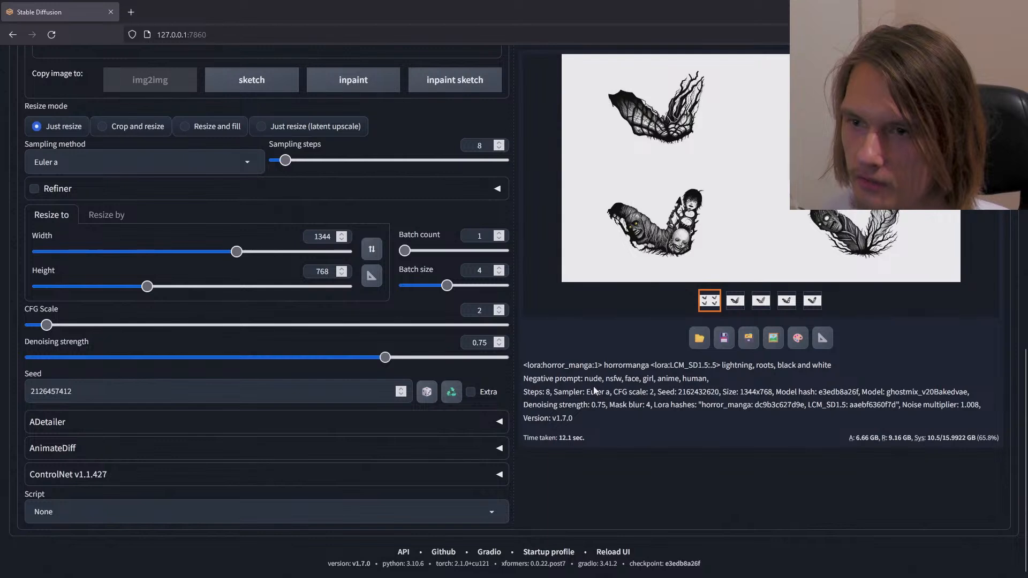
scroll(607, 318, "up", 3)
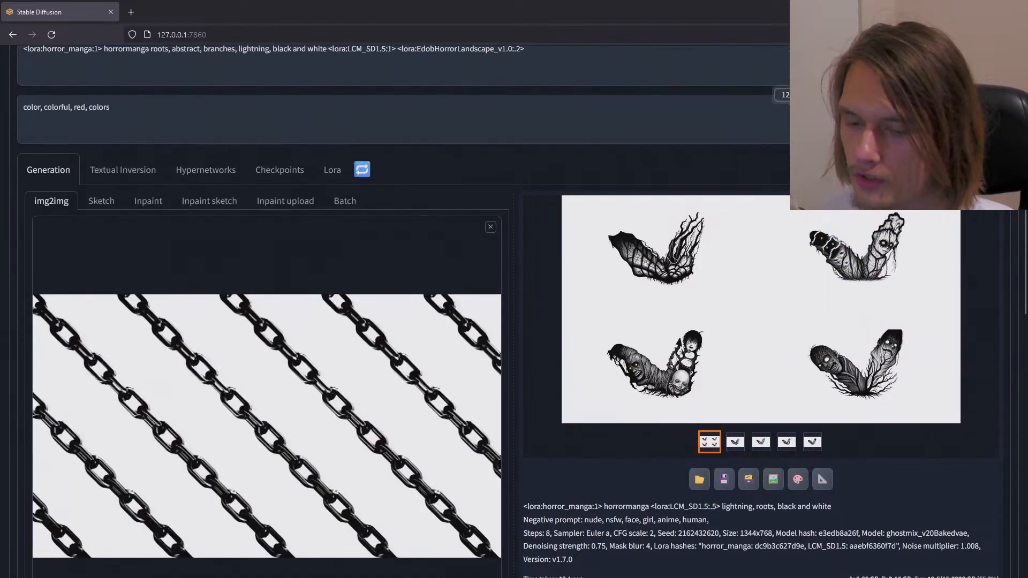
Step: View 00003-chainz03.png from the 1ai3 folder to compare it with the chain source image
key("alt+Tab")
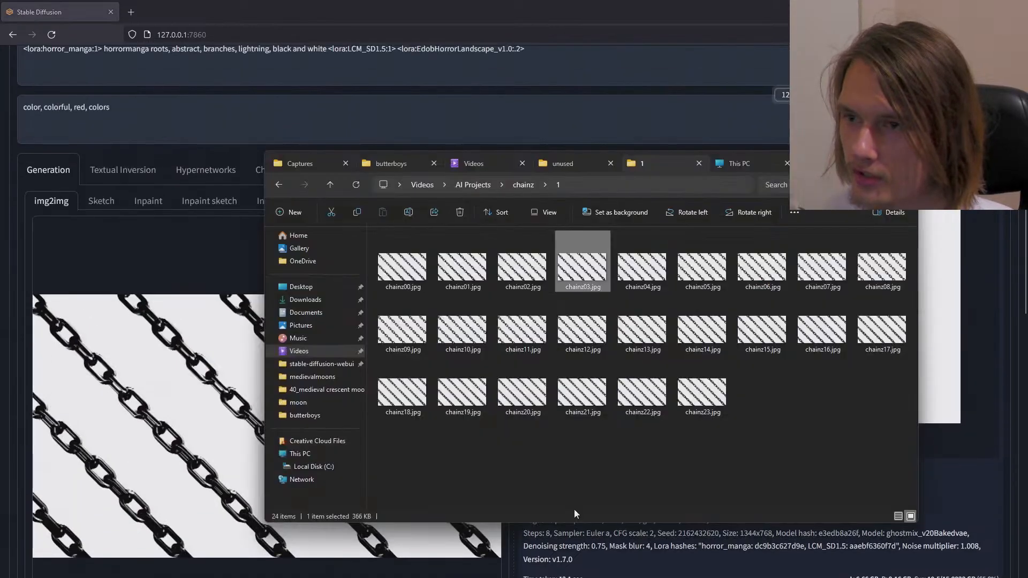
left_click(332, 188)
double_click(585, 265)
double_click(581, 270)
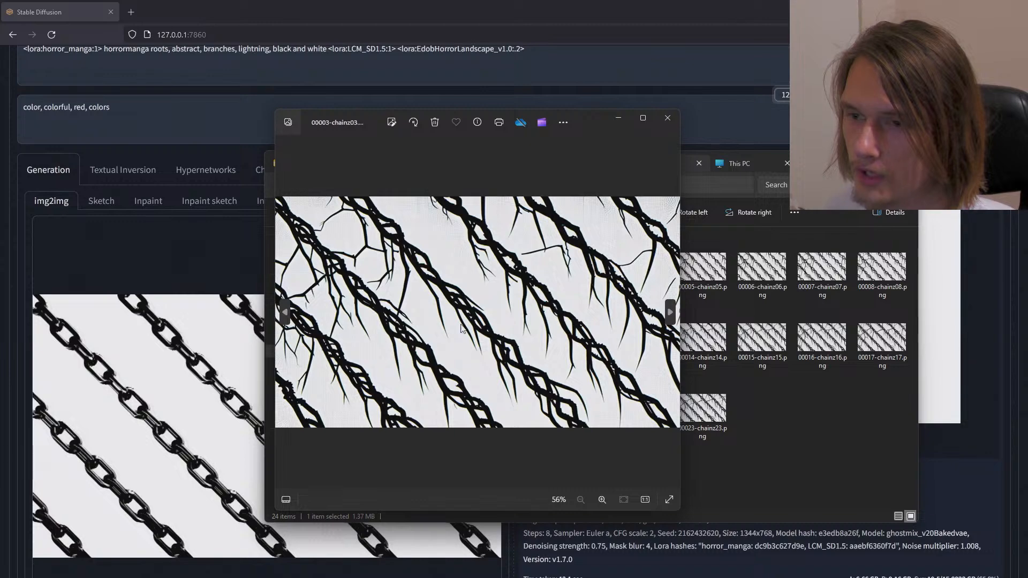
left_click(857, 162)
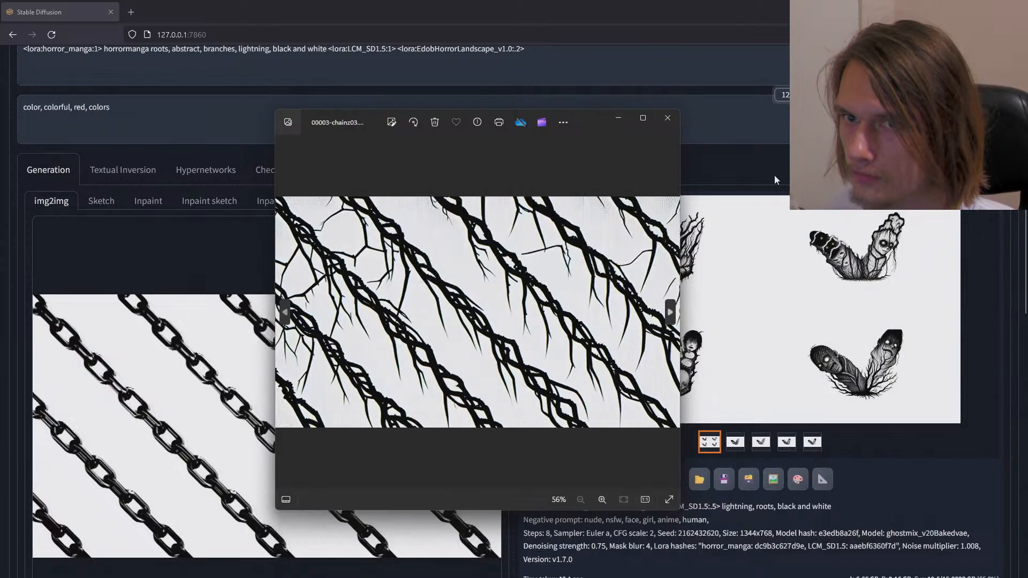
Step: Generate the img2img image from the chain source and look over the result with its generation parameters
scroll(856, 322, "up", 2)
left_click(910, 145)
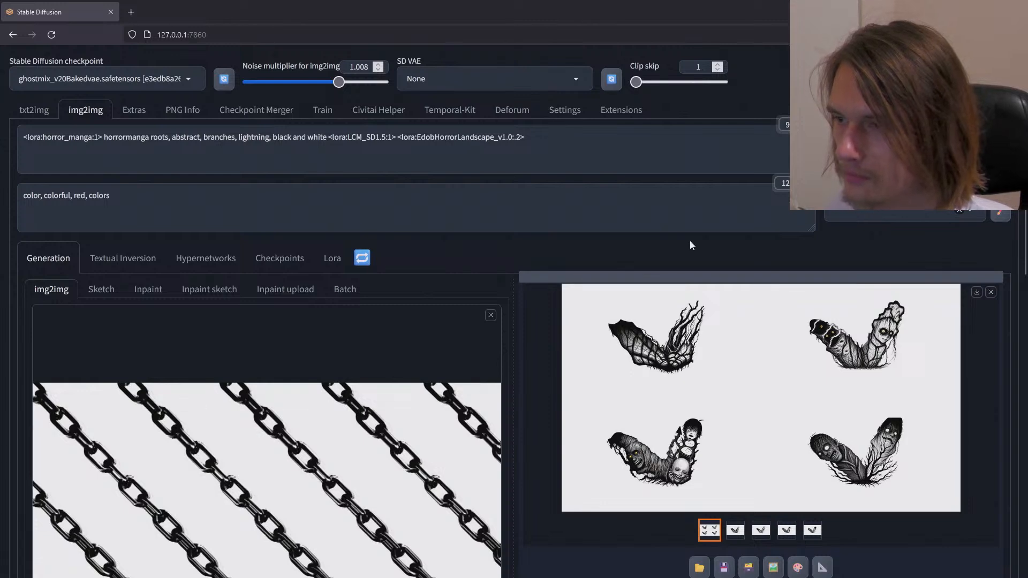
scroll(691, 245, "down", 2)
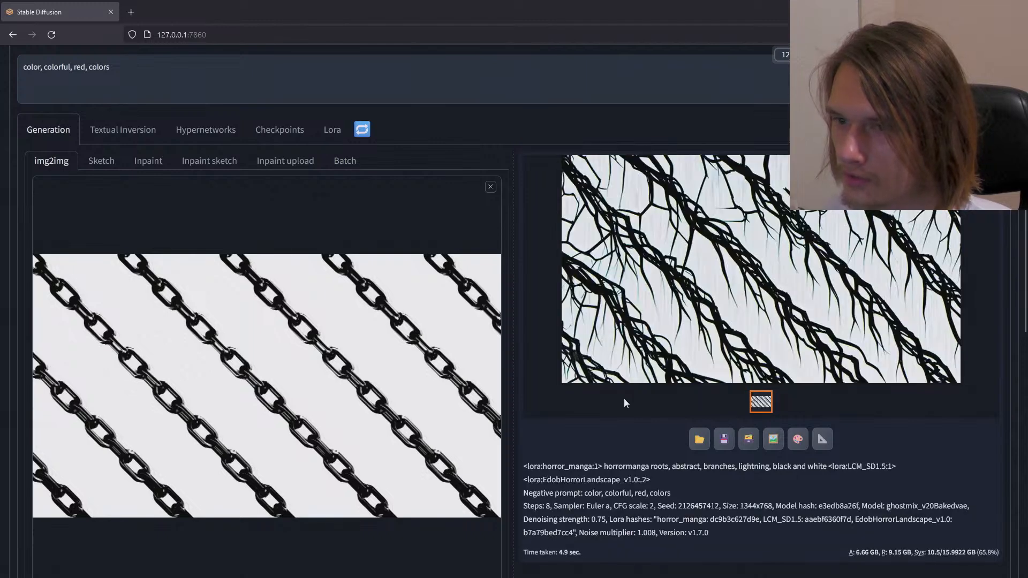
scroll(564, 448, "down", 2)
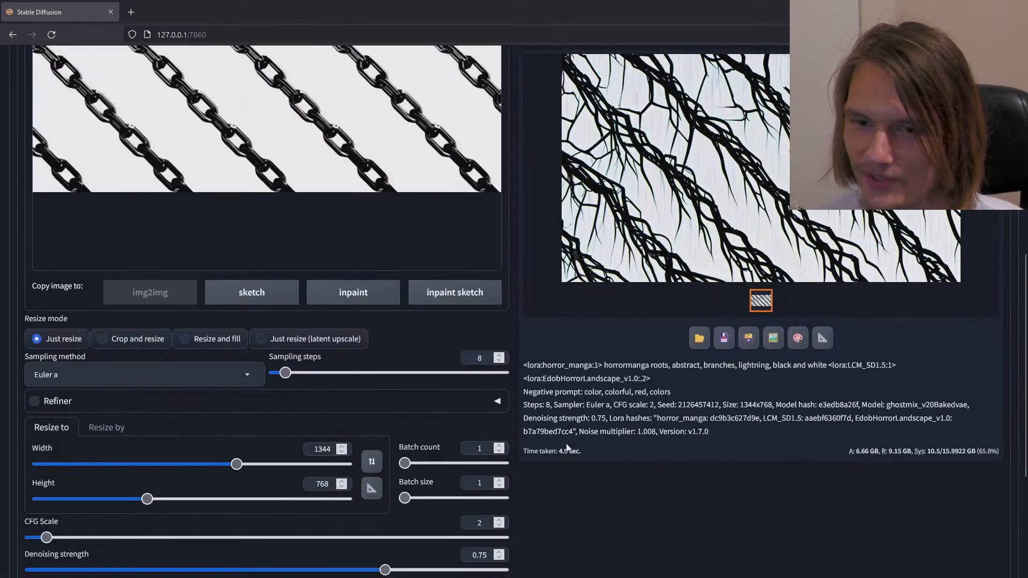
scroll(568, 448, "up", 3)
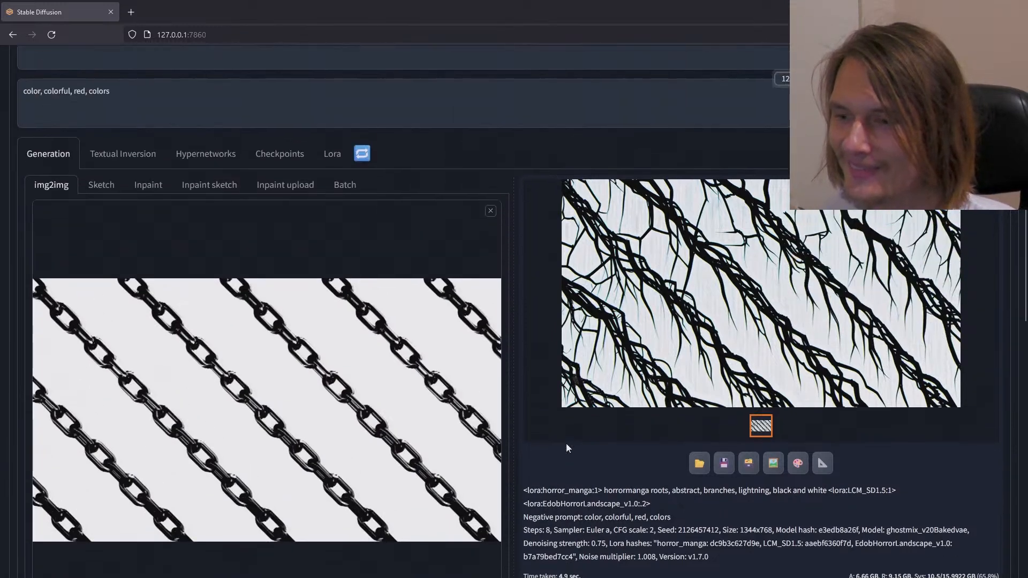
scroll(567, 446, "up", 2)
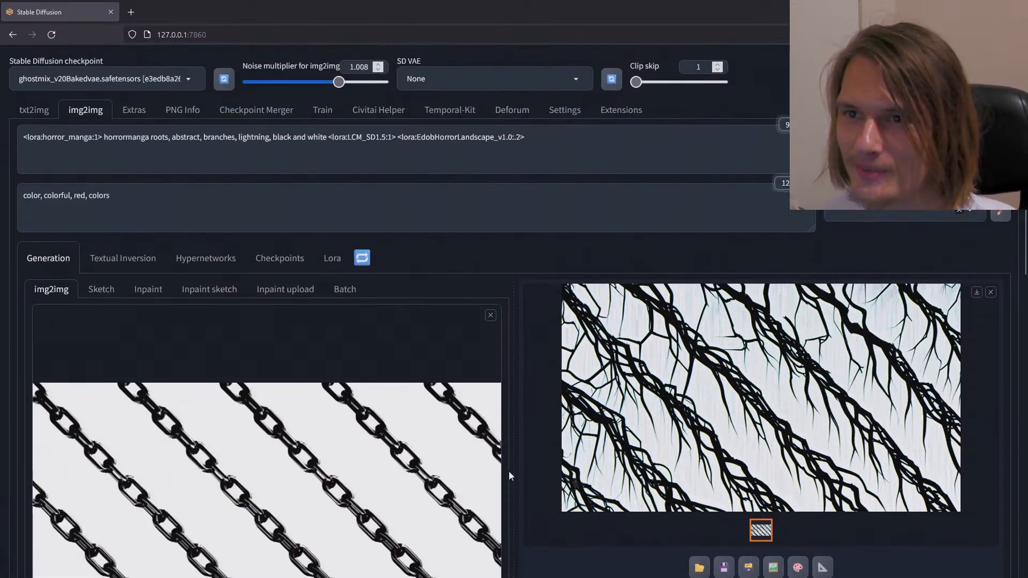
Step: Set the noise multiplier for img2img to 1 and generate the chain image again
left_click_drag(347, 67, 431, 74)
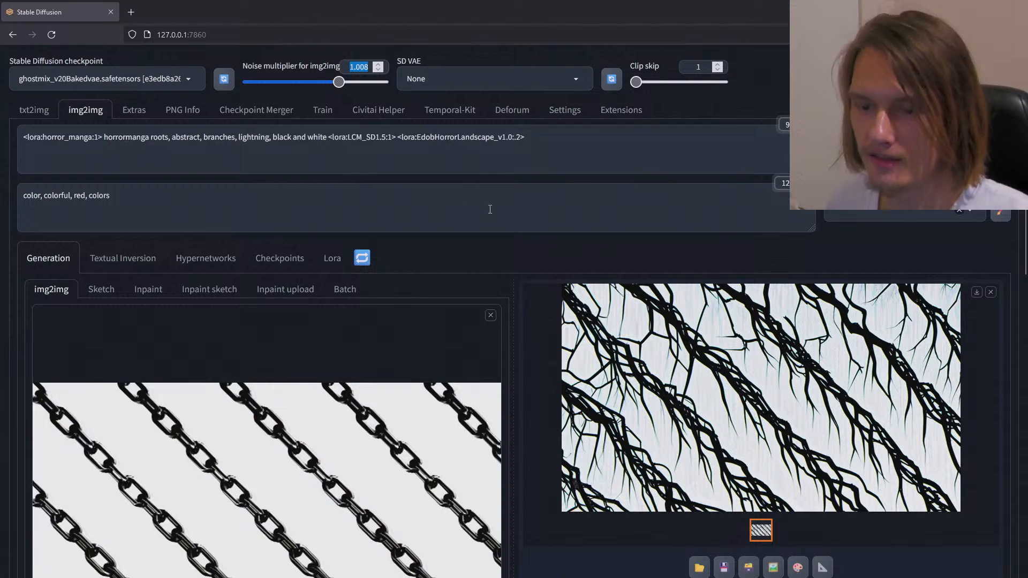
type("1")
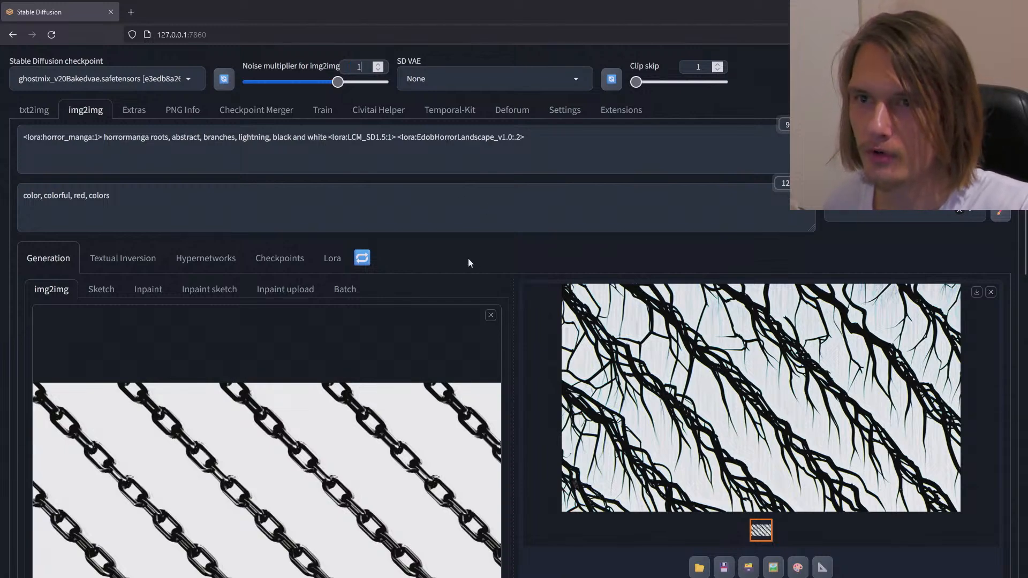
scroll(584, 327, "down", 5)
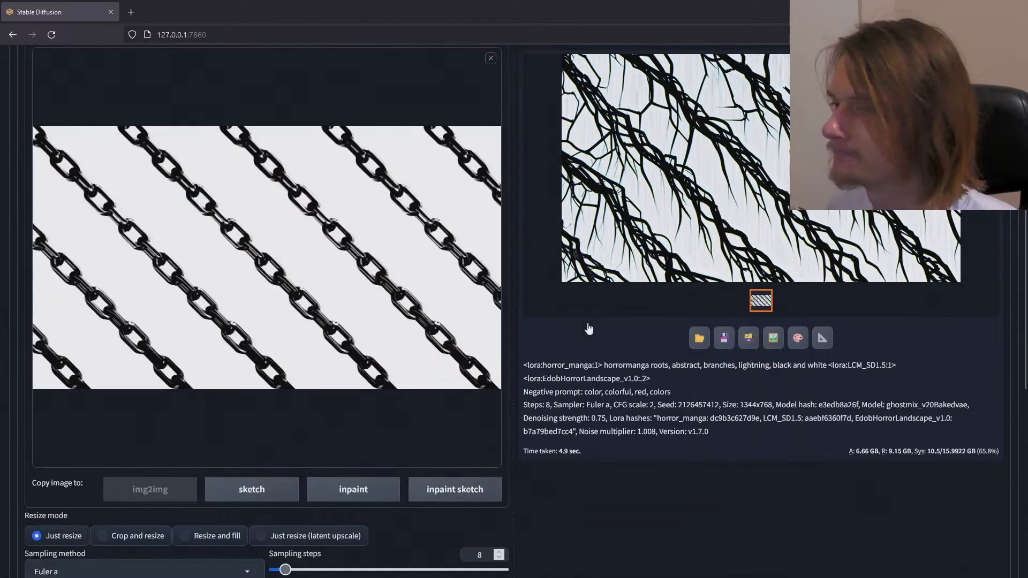
scroll(613, 376, "up", 5)
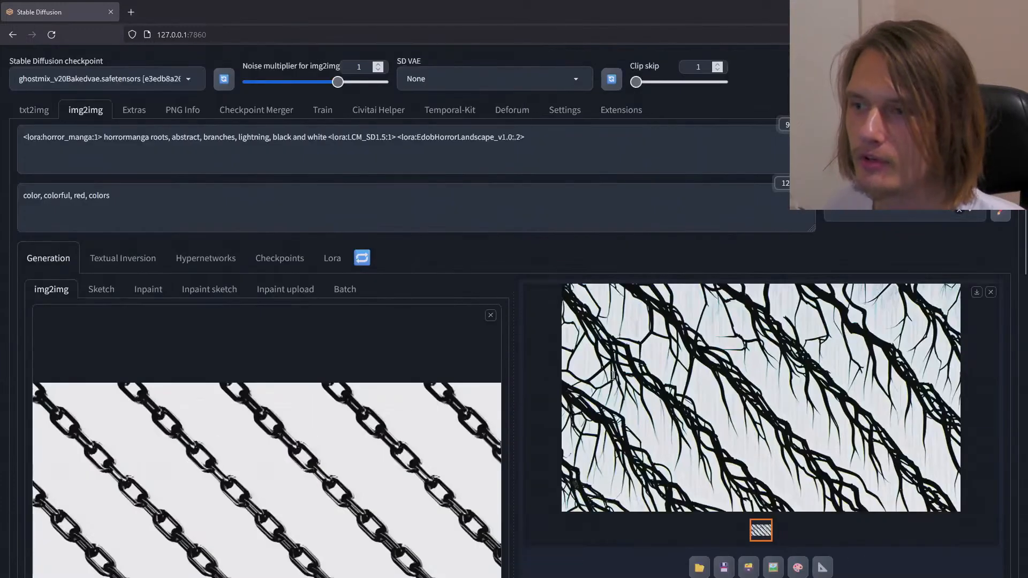
key("ctrl+Return")
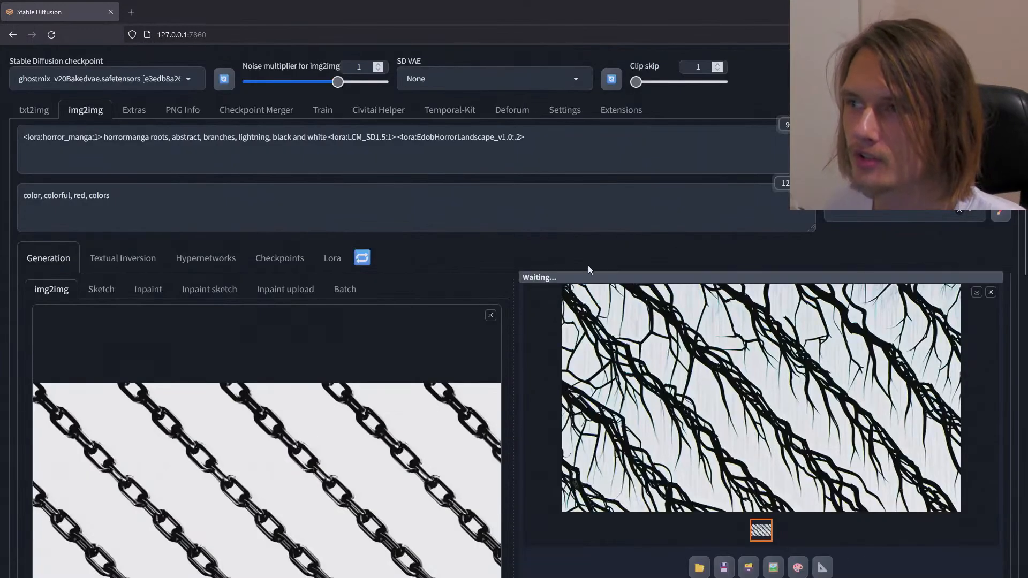
scroll(588, 266, "down", 1)
scroll(588, 268, "down", 1)
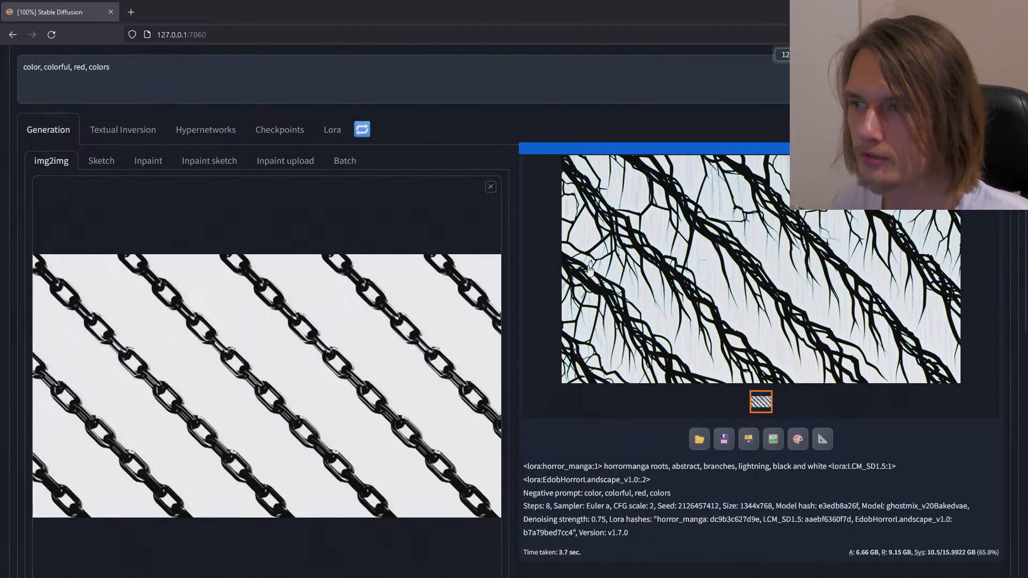
Step: Compare the img2img settings and enlarged new result with the original branch-chain frames and their PNG Info parameters
scroll(588, 268, "down", 7)
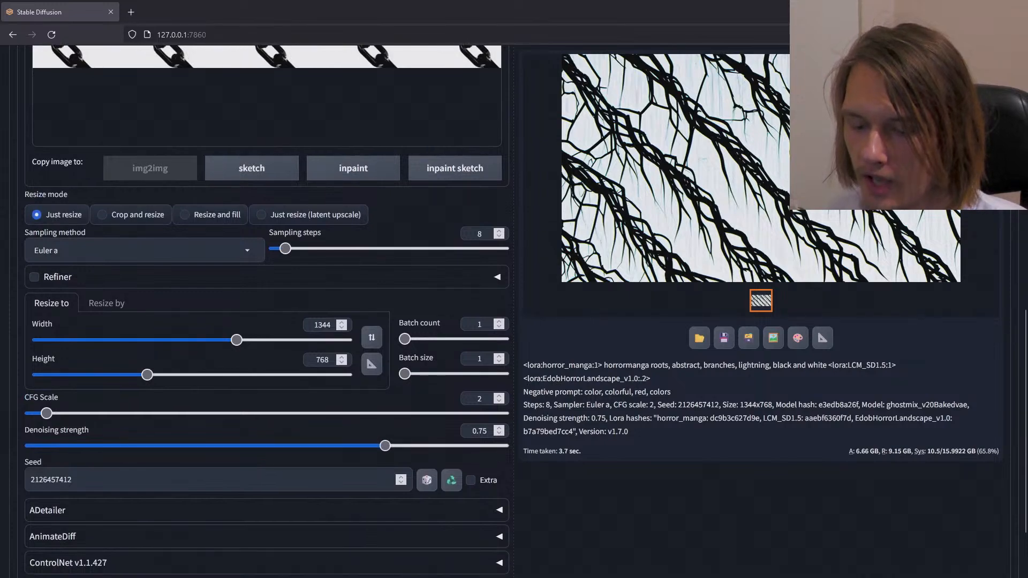
key("alt+Tab")
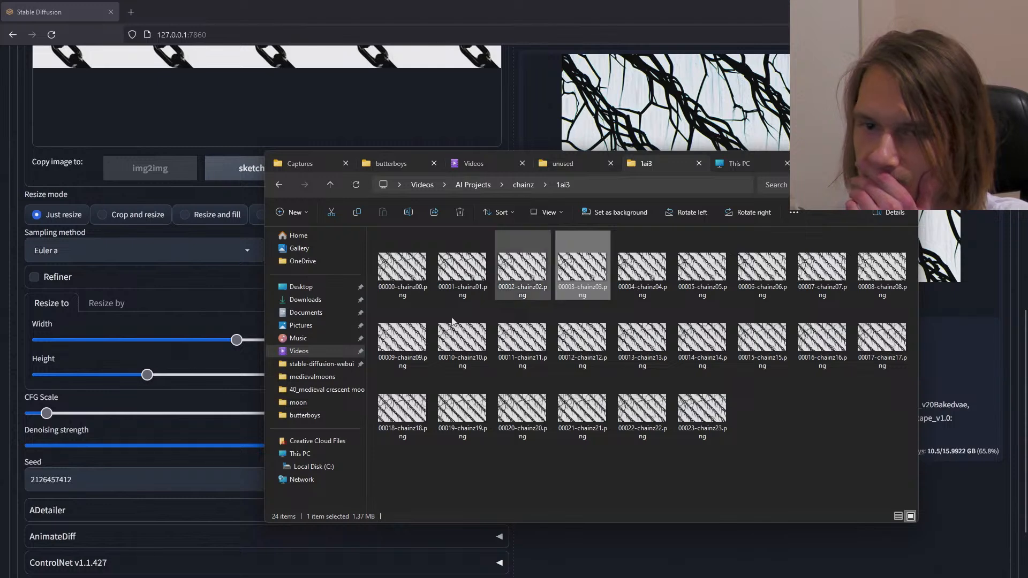
scroll(15, 315, "down", 2)
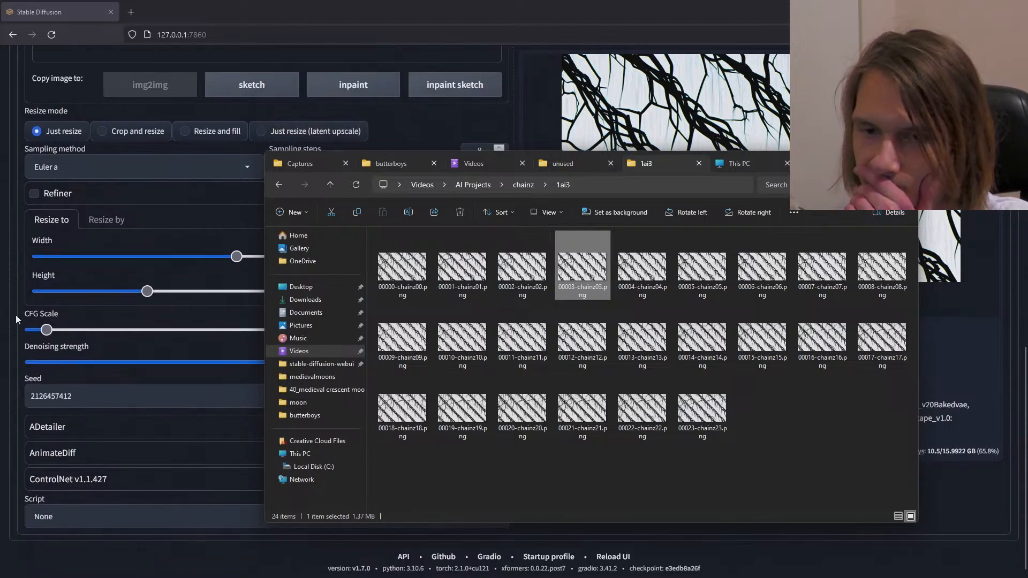
left_click_drag(631, 155, 685, 165)
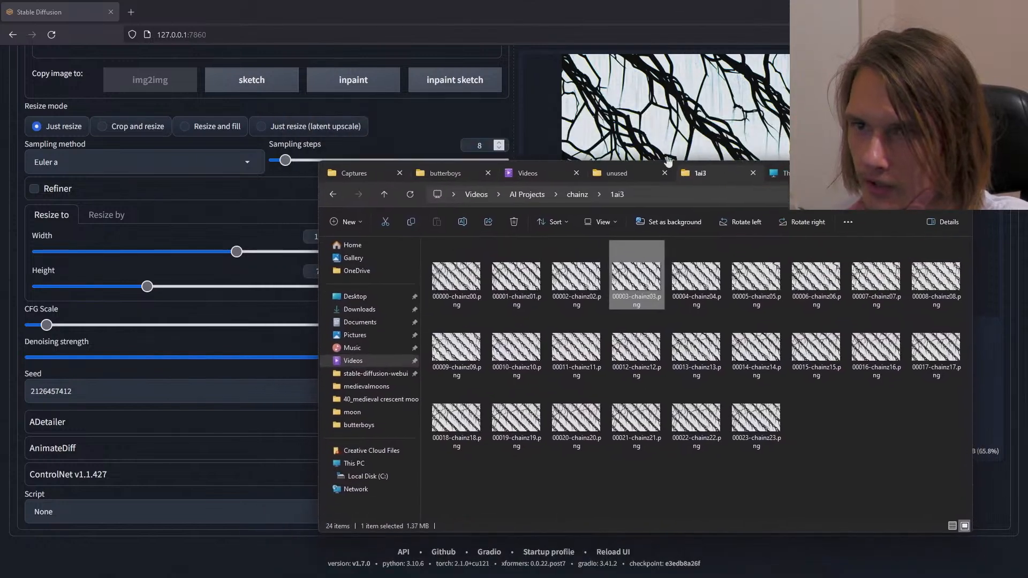
scroll(554, 133, "up", 15)
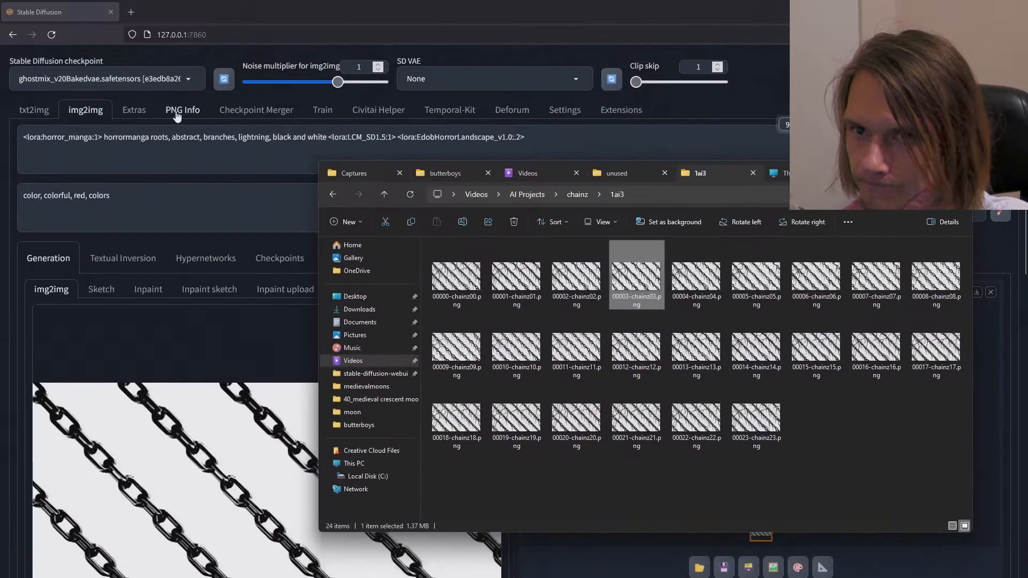
left_click(177, 114)
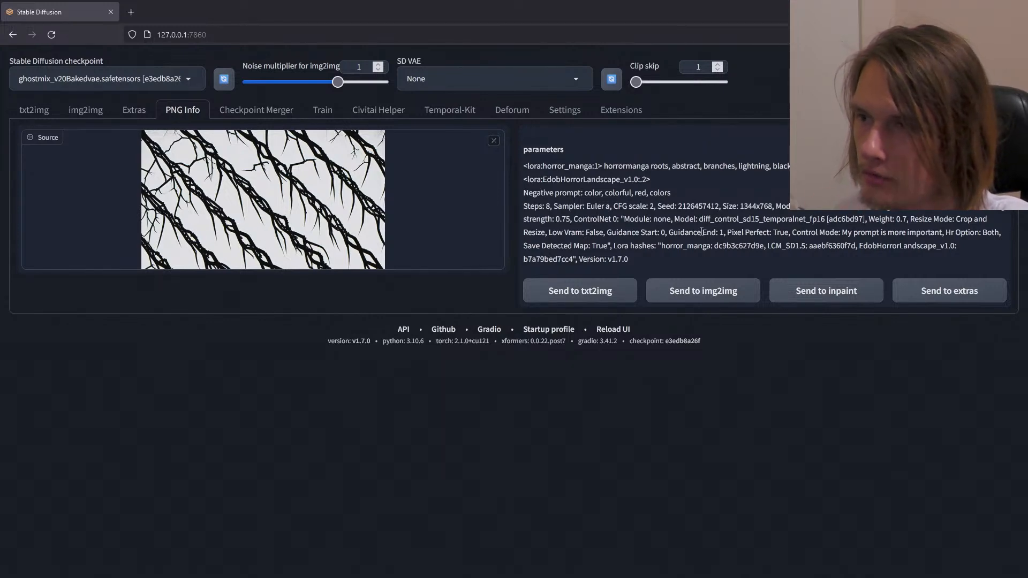
left_click(94, 111)
left_click(749, 429)
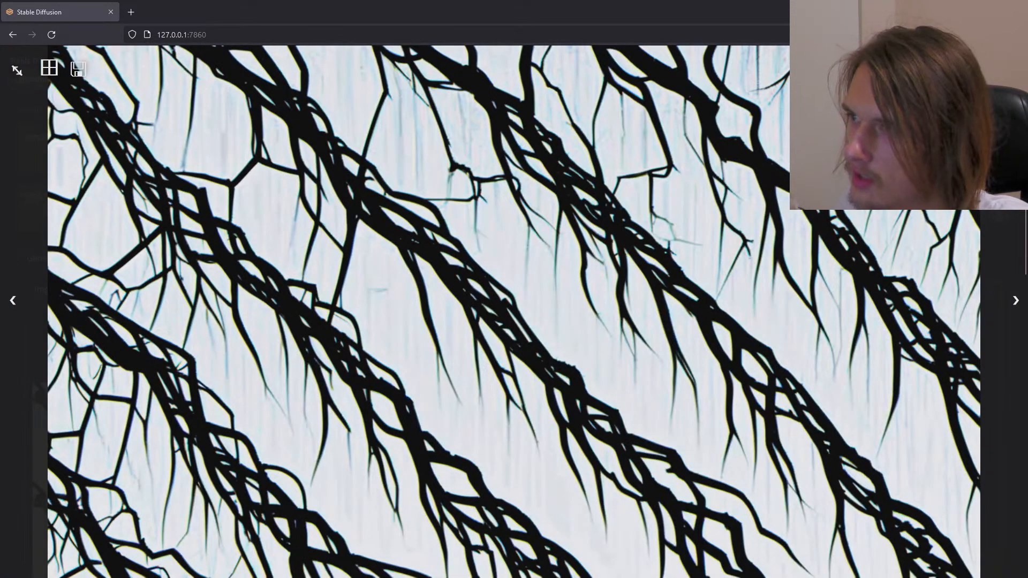
key("Escape")
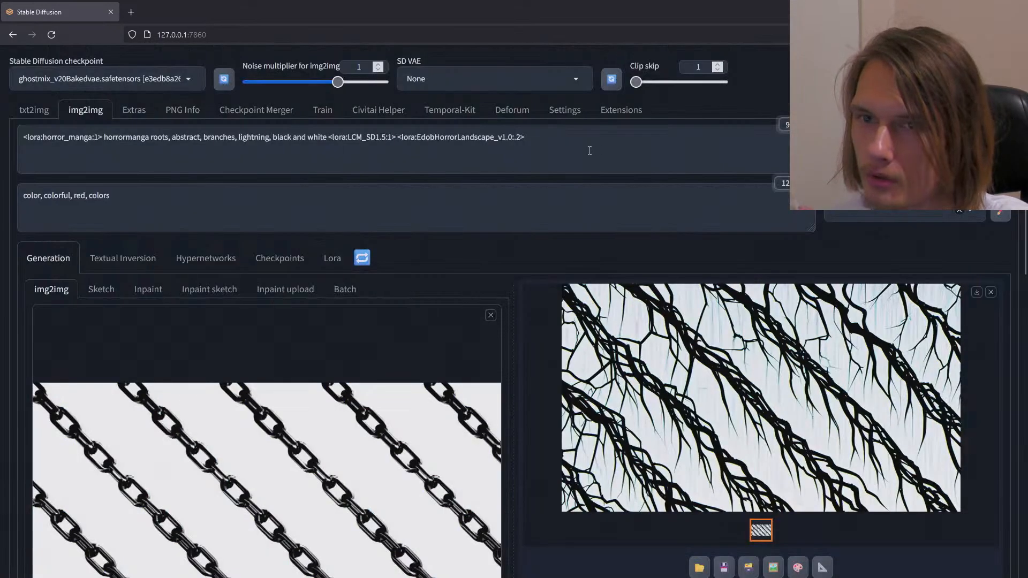
Step: Open the img2img-images\2024-02-20 output folder and load the newest result, 00062-2126457412.png, into PNG Info to read its parameters
left_click(182, 111)
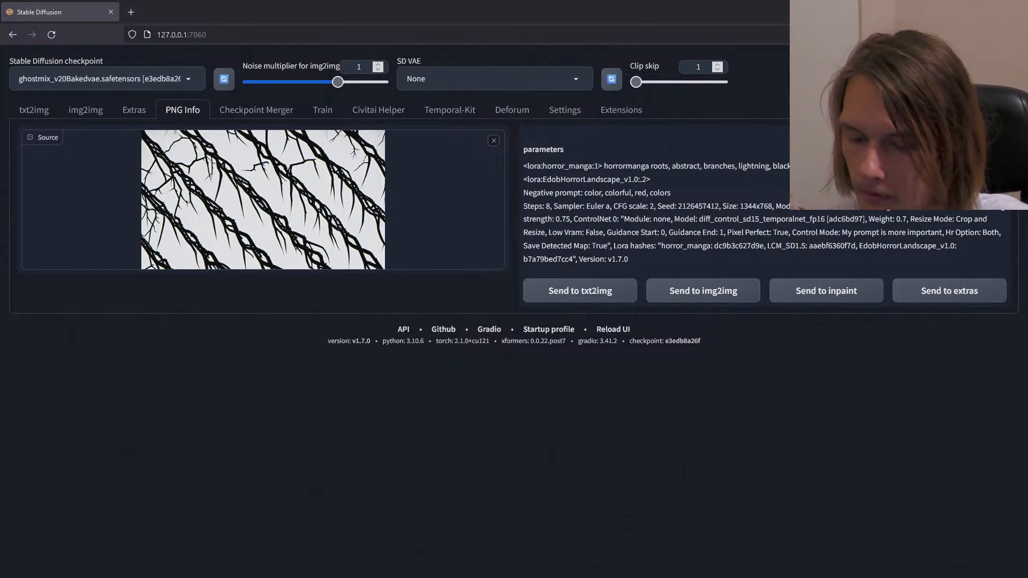
key("alt+Tab")
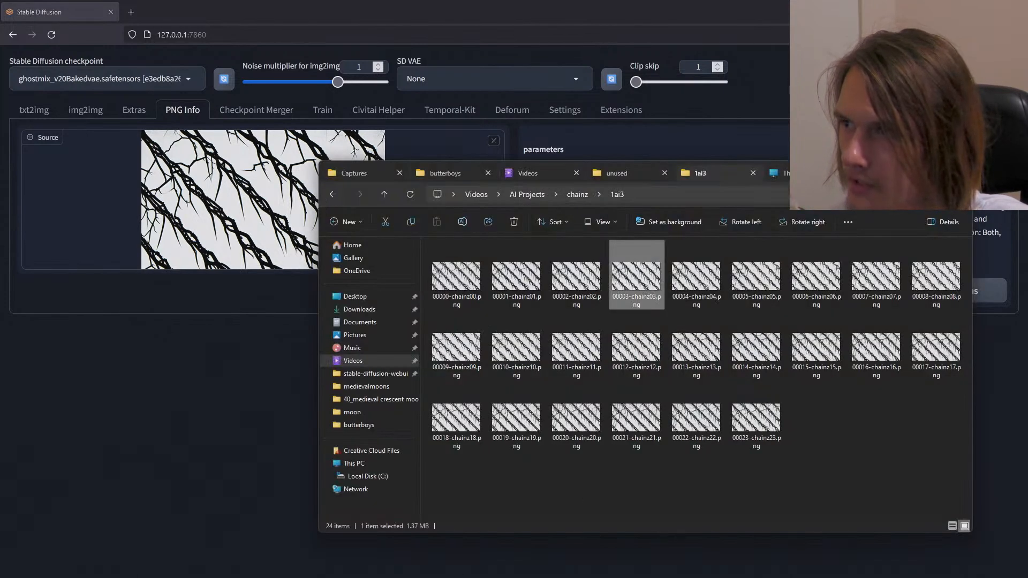
key("ctrl+t")
left_click(375, 373)
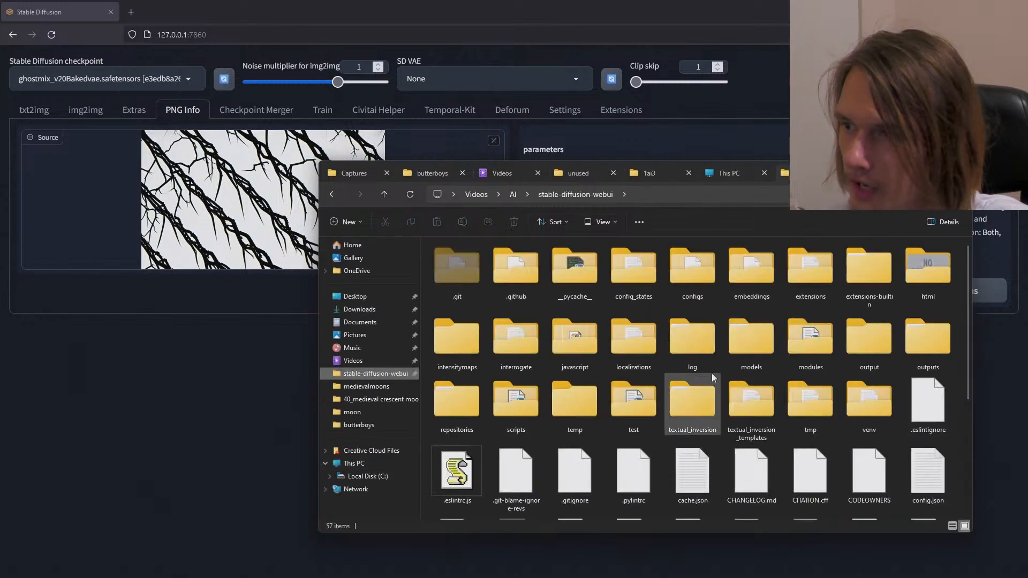
double_click(929, 353)
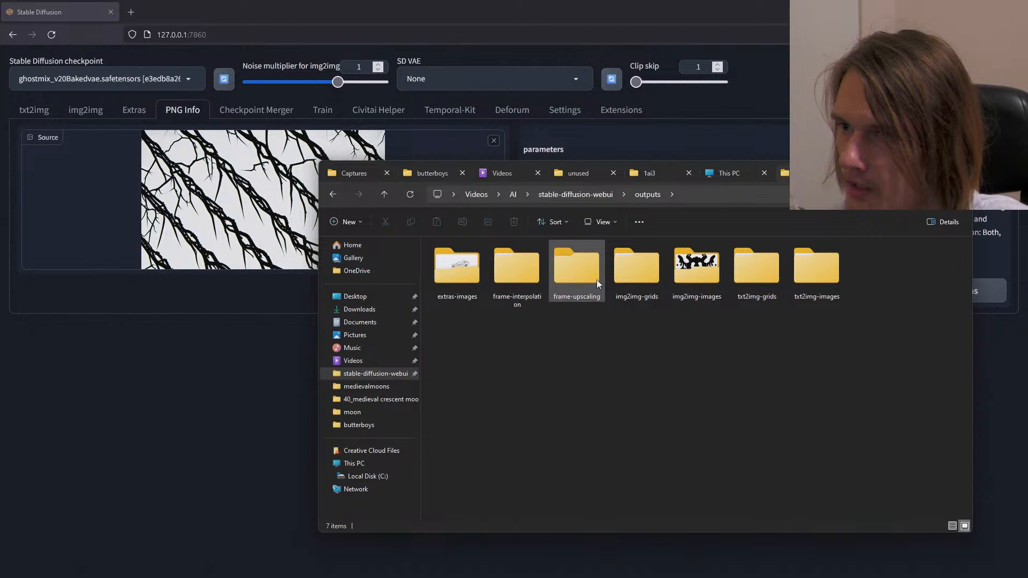
double_click(702, 278)
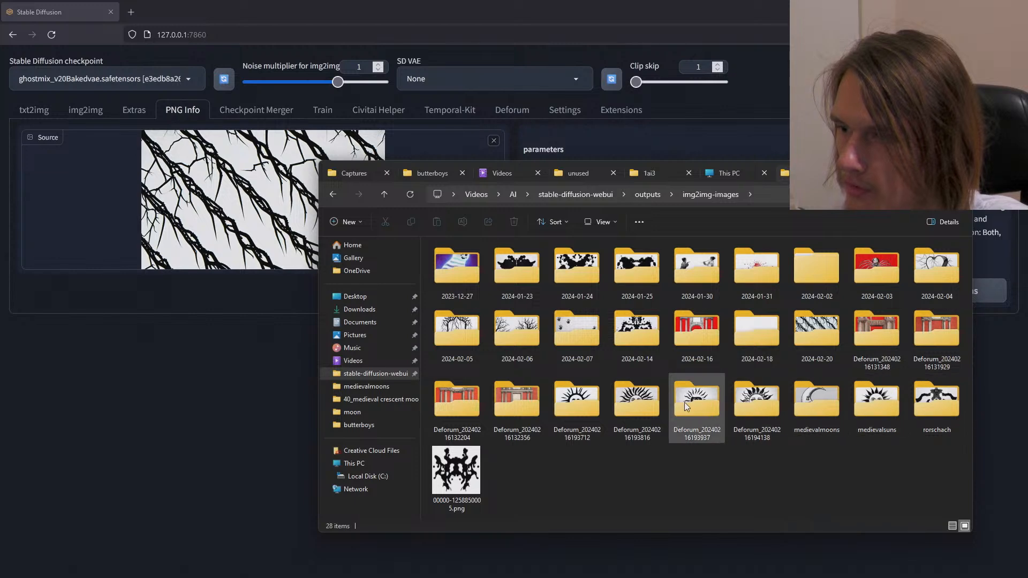
double_click(815, 341)
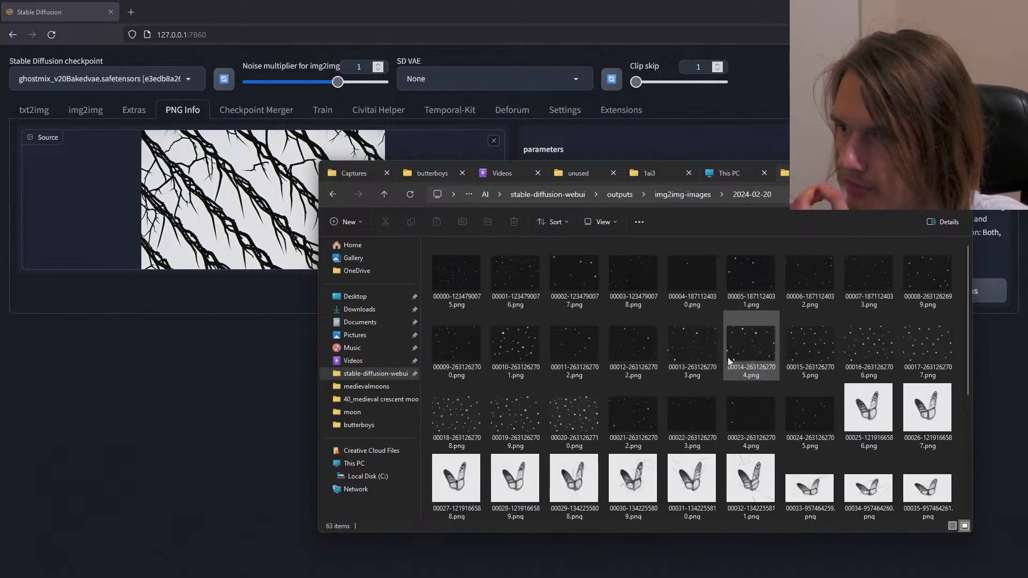
left_click(934, 488)
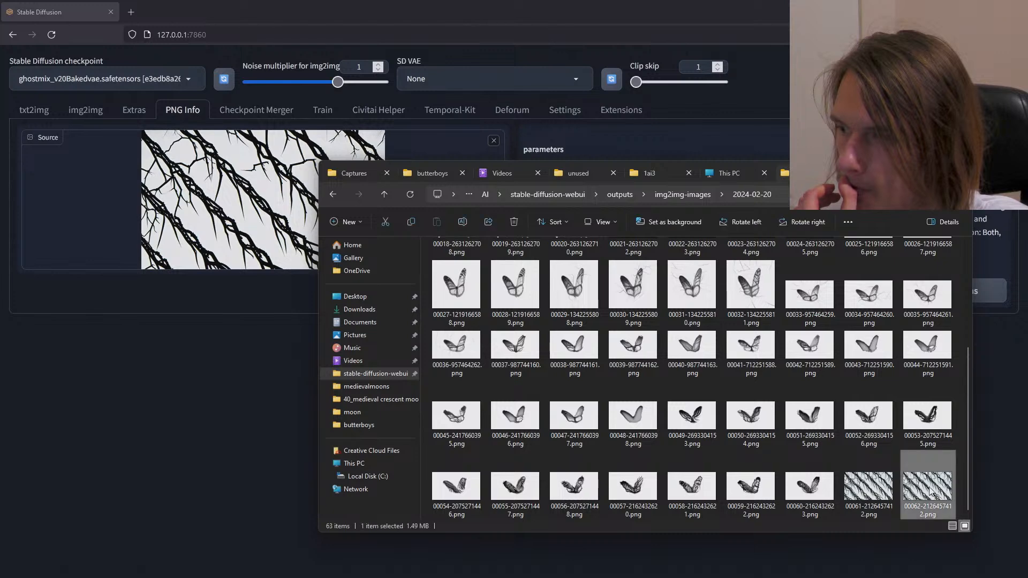
left_click_drag(876, 174, 592, 258)
left_click_drag(646, 565, 297, 160)
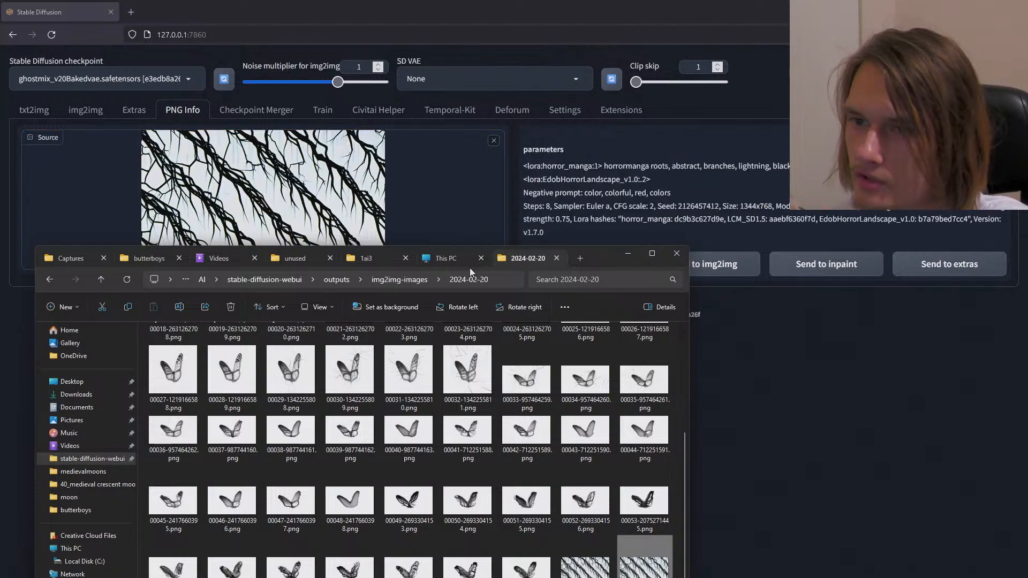
Step: Load 00003-chainz03.png from the 1ai3 folder into PNG Info and compare its parameters with the current img2img source and result
left_click(364, 261)
left_click_drag(353, 364, 321, 191)
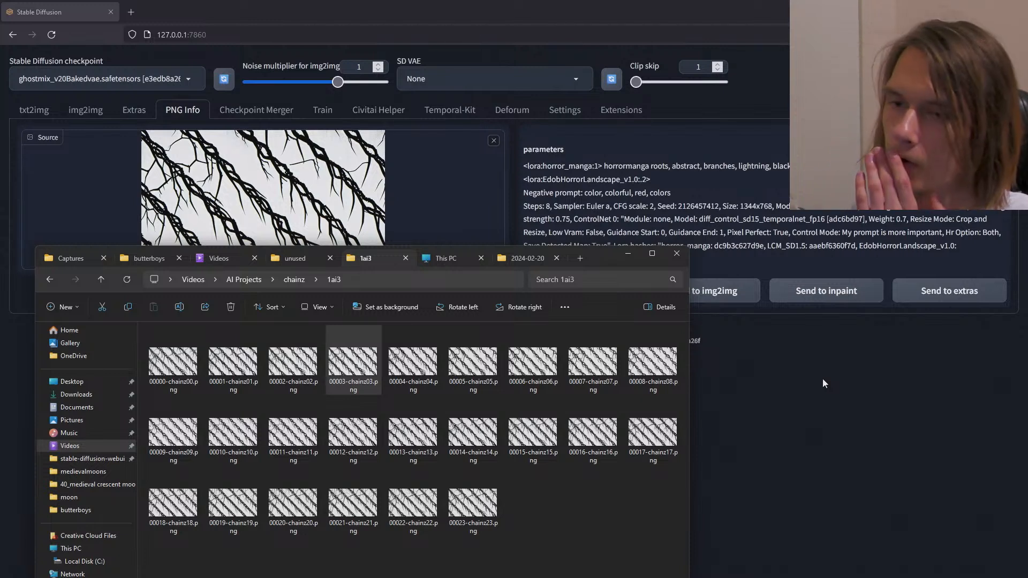
left_click(85, 110)
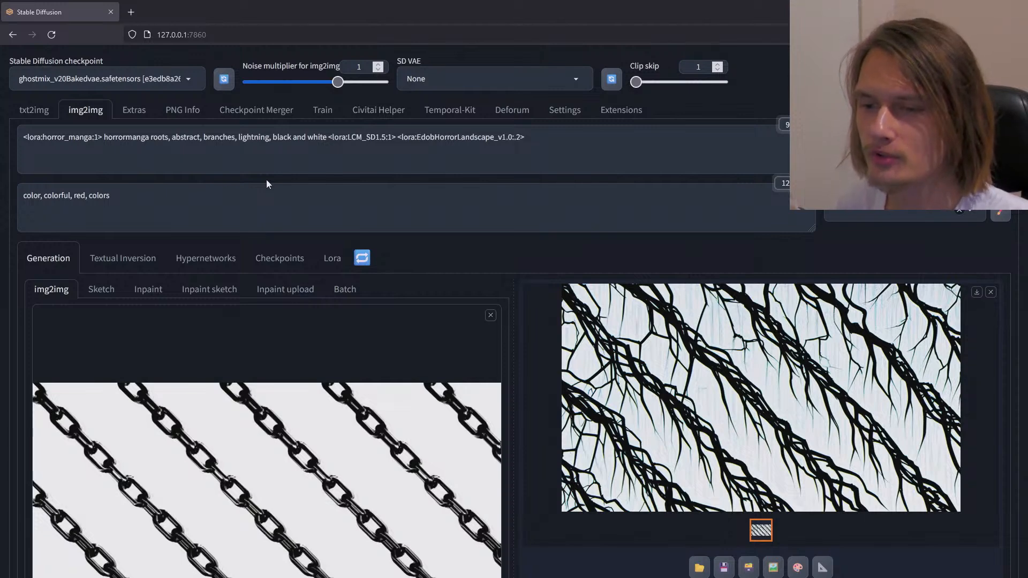
scroll(269, 374, "down", 4)
scroll(289, 378, "up", 3)
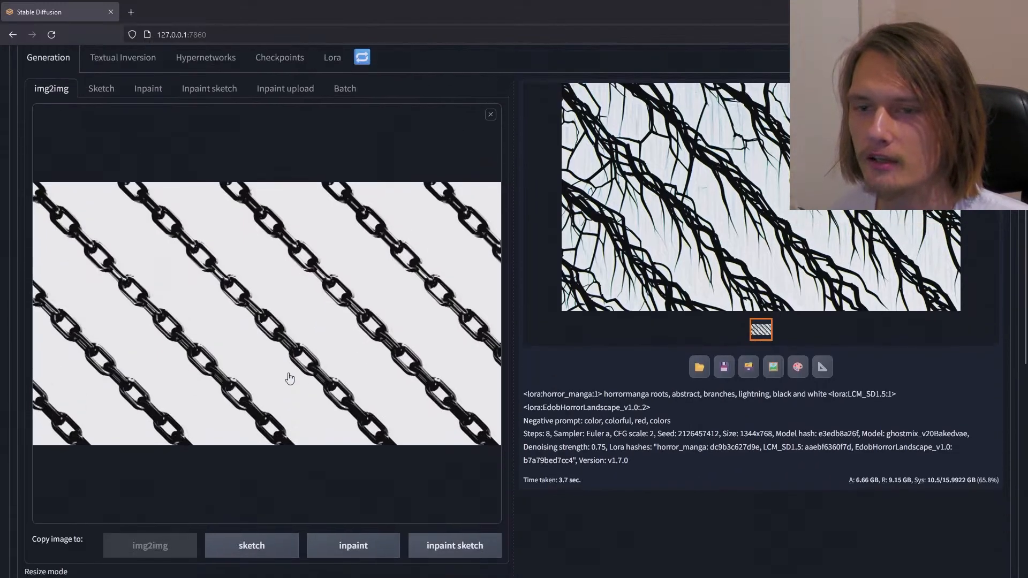
scroll(291, 379, "down", 1)
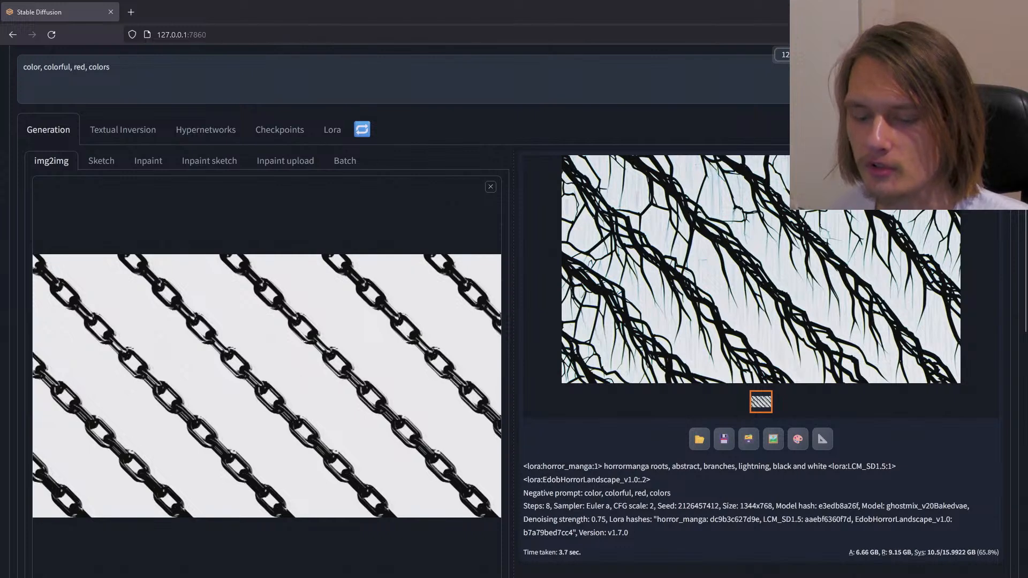
Step: Replace the img2img source image with chainz00.jpg from the chainz\1 folder
key("alt+Tab")
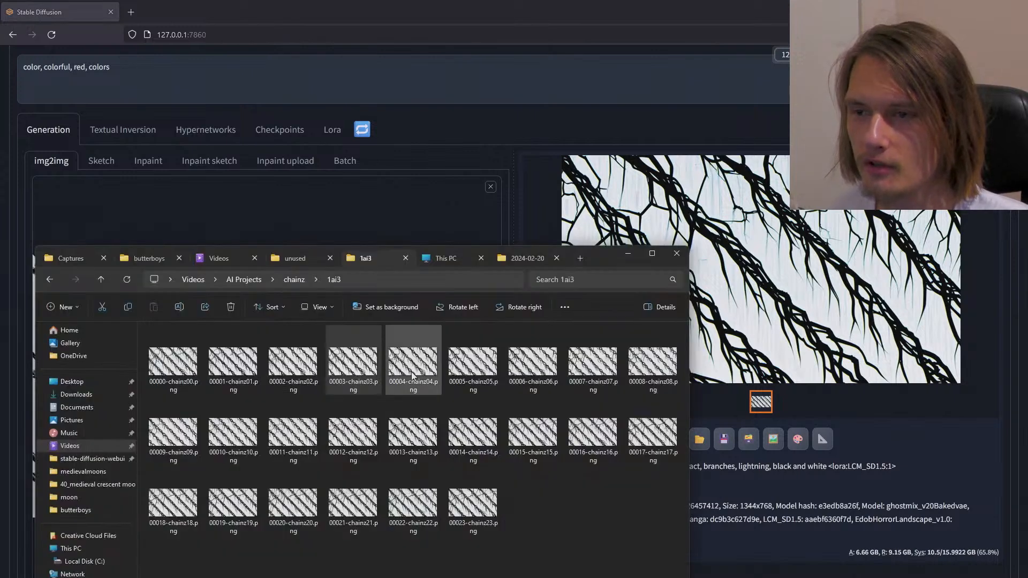
left_click_drag(597, 260, 900, 181)
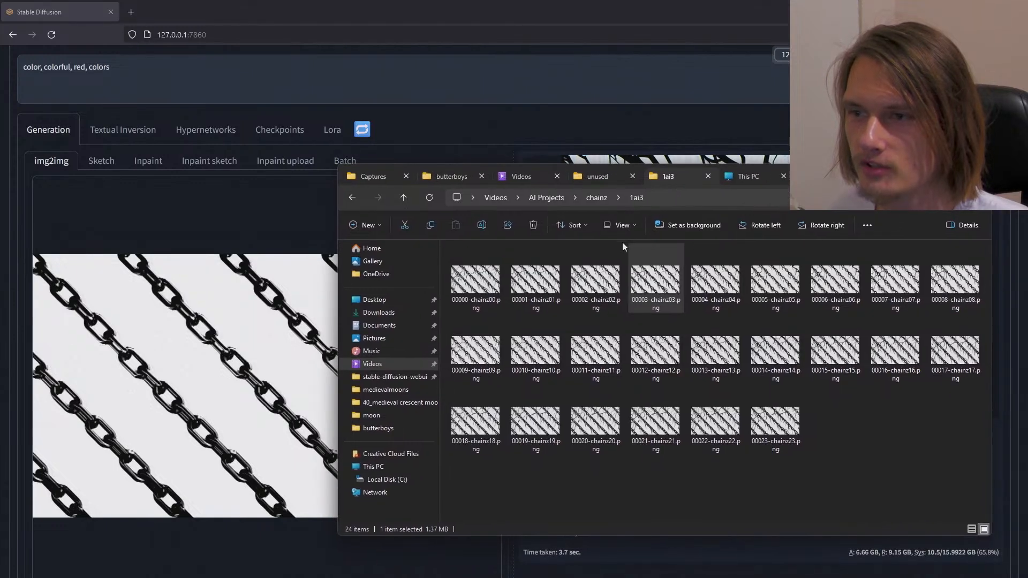
left_click(403, 197)
double_click(483, 273)
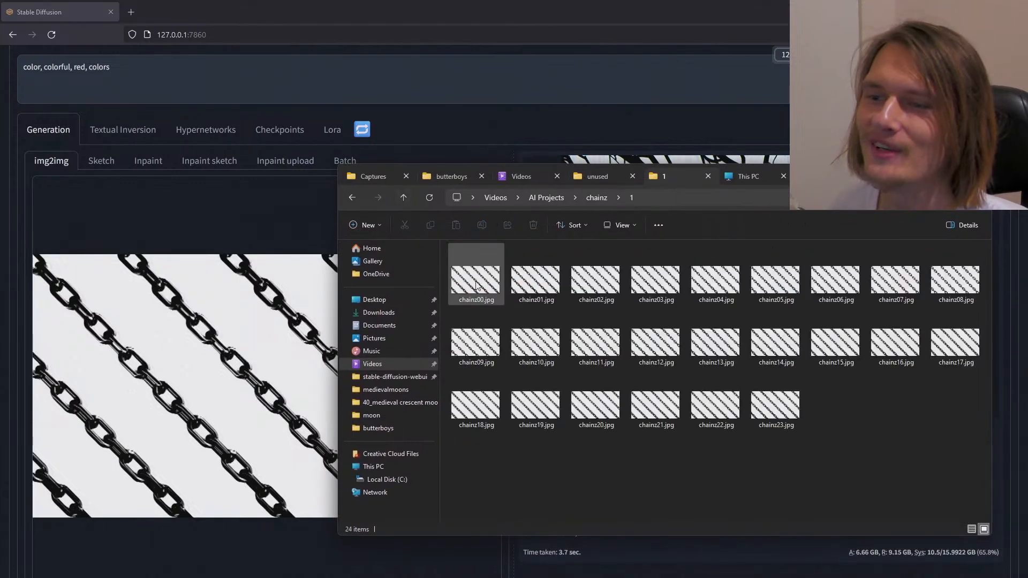
left_click_drag(477, 283, 198, 380)
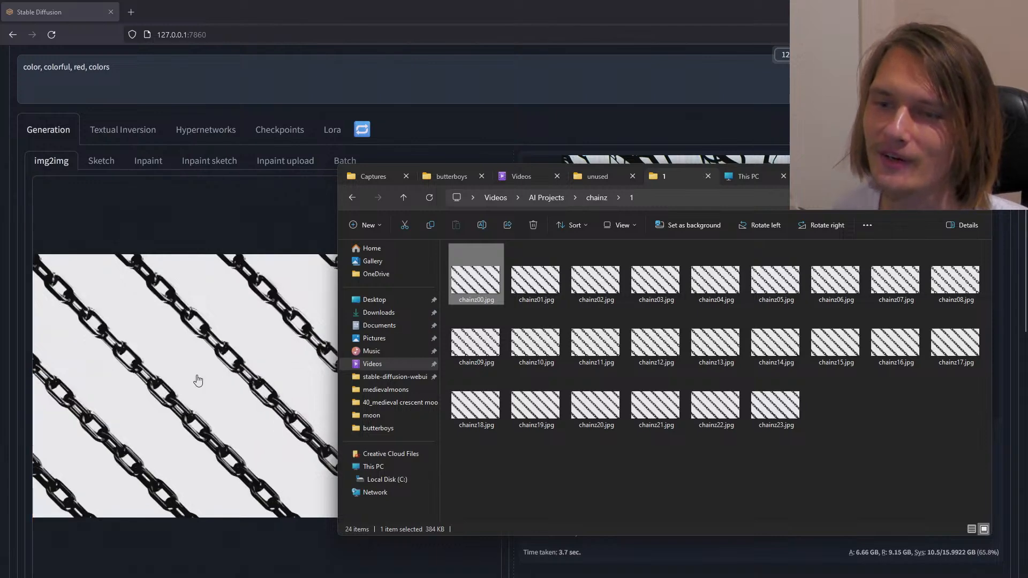
Step: Load 00000-chainz00.png from the 1ai3 folder into PNG Info and read its generation parameters
scroll(250, 247, "up", 3)
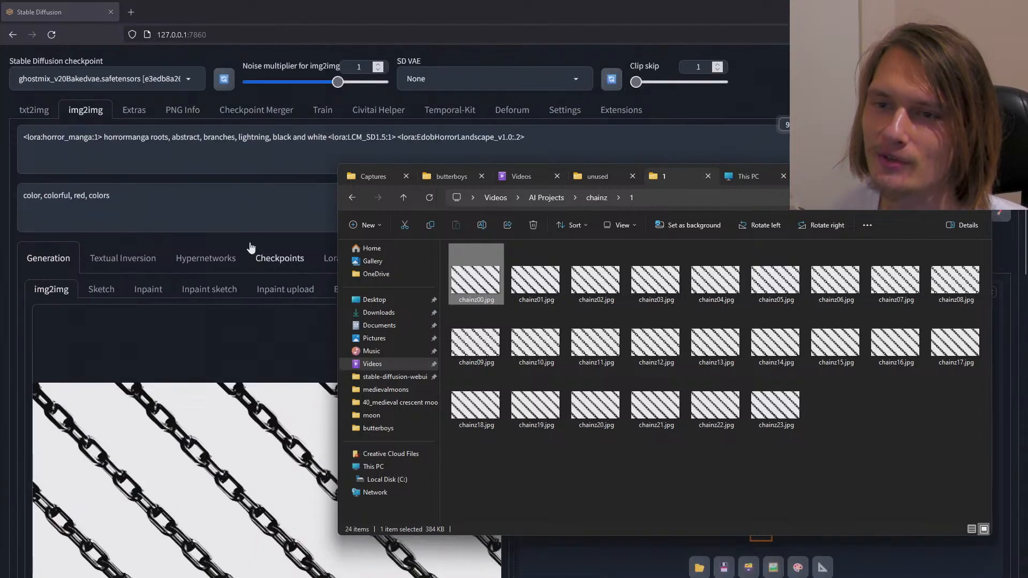
left_click(189, 112)
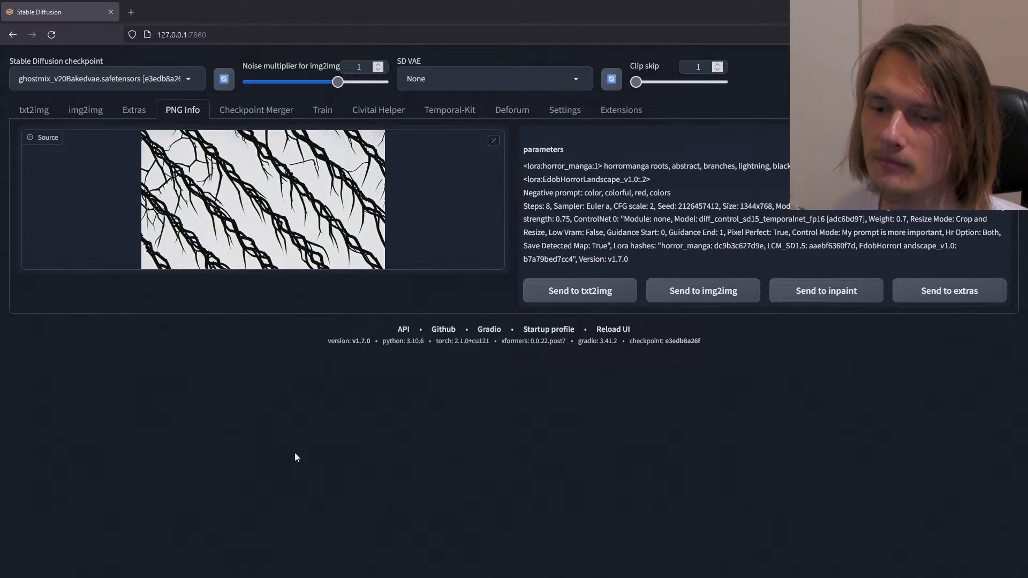
key("alt+Tab")
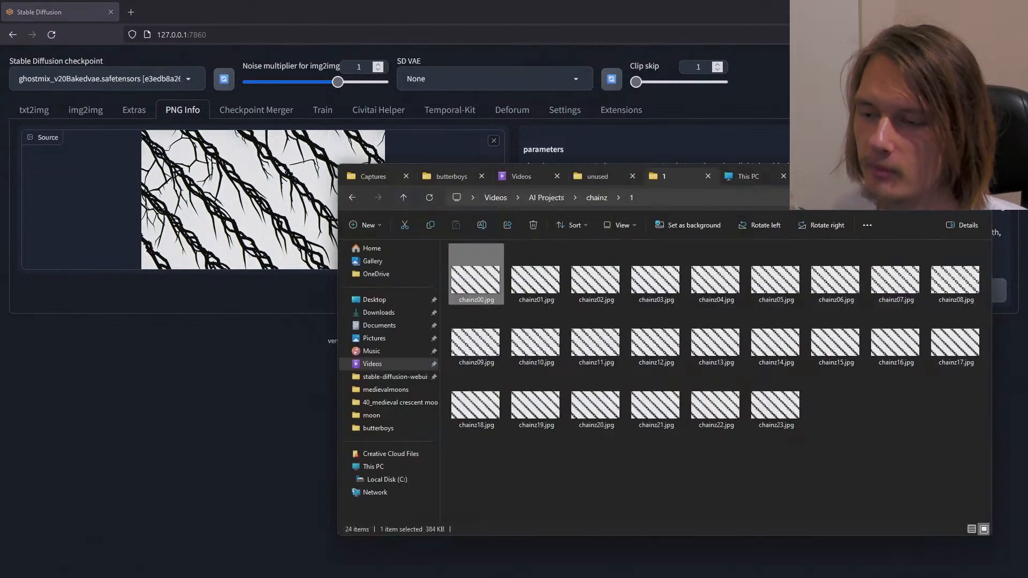
left_click(404, 197)
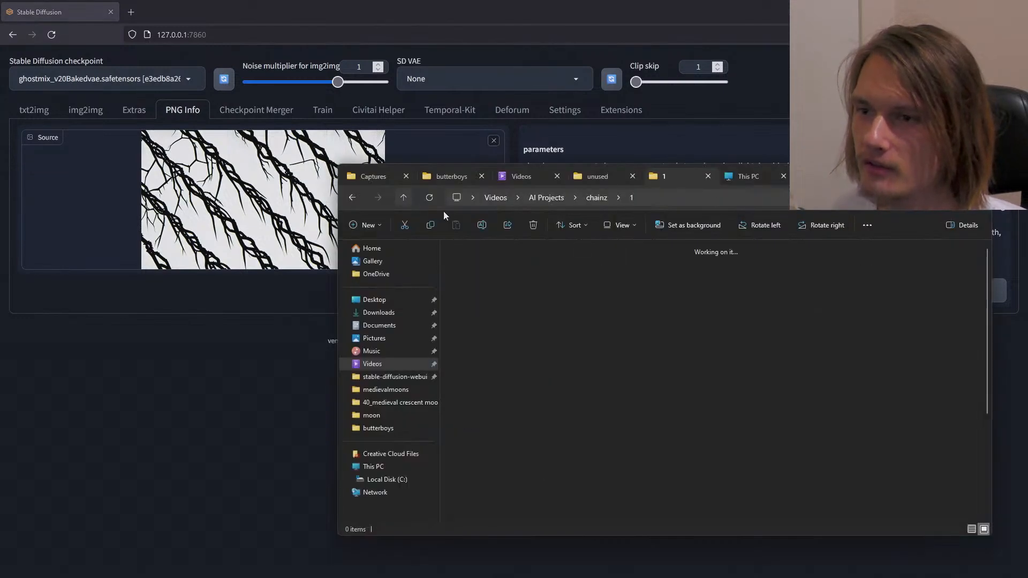
double_click(653, 280)
left_click_drag(479, 283, 251, 188)
left_click(248, 328)
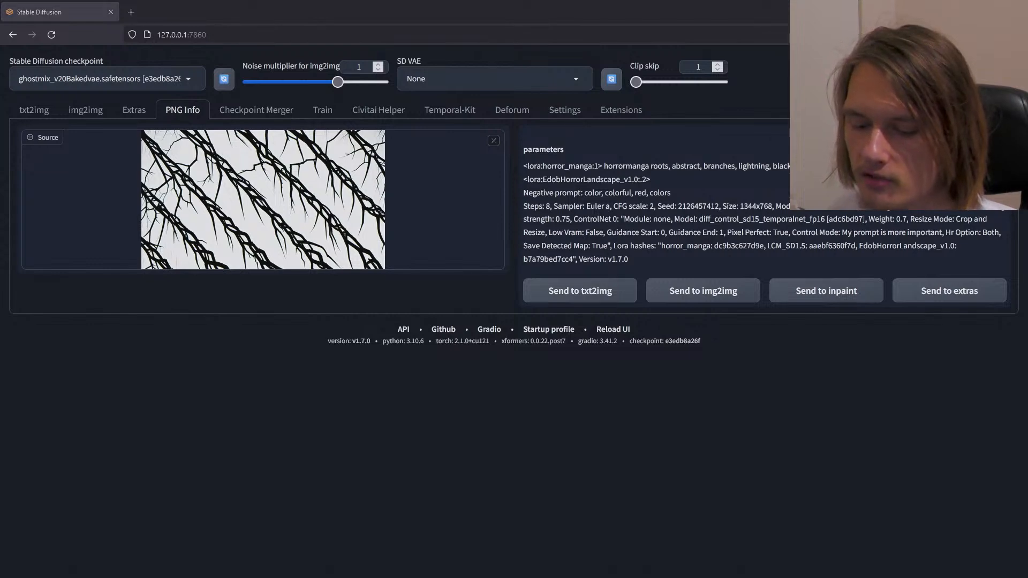
Step: Check the image dimensions of chainz00.jpg in the chainz\1 folder through its file properties
key("alt+Tab")
left_click(403, 201)
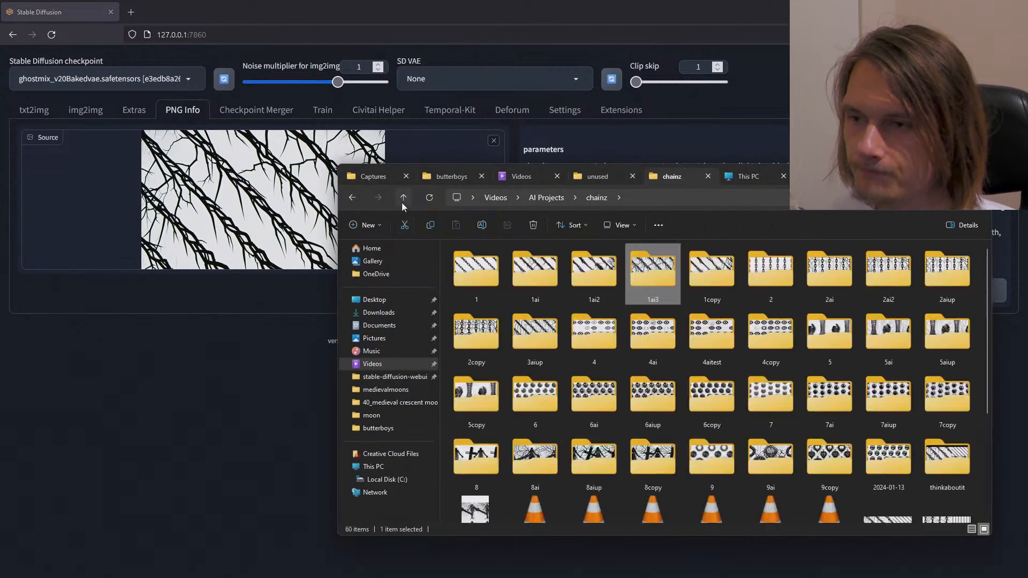
double_click(478, 277)
right_click(466, 285)
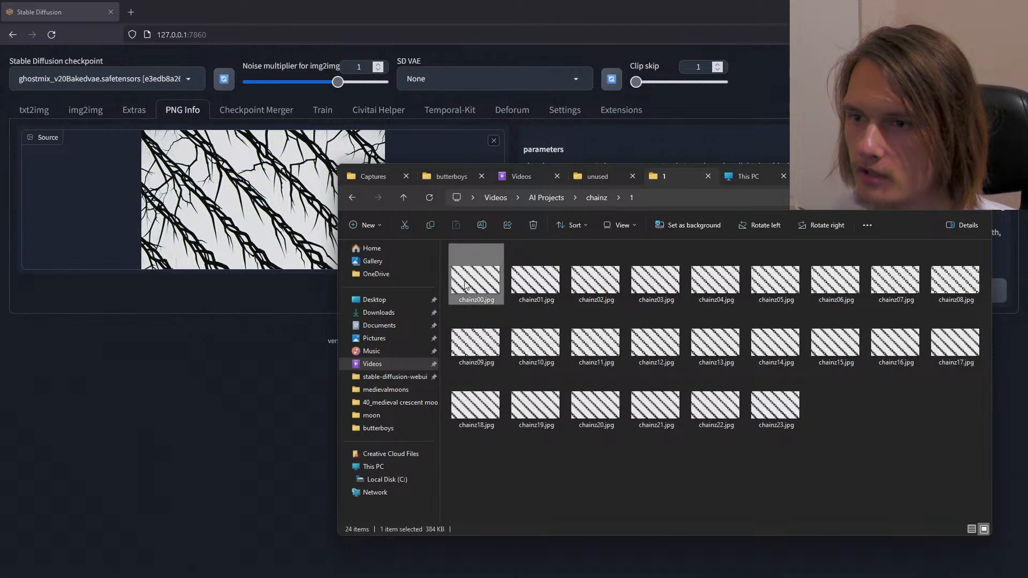
left_click(525, 570)
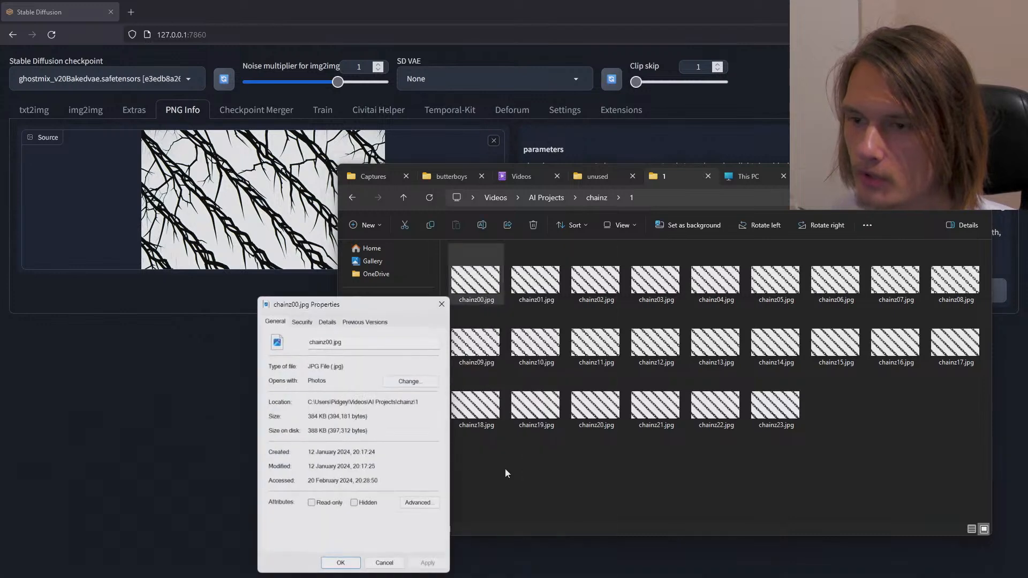
left_click(326, 322)
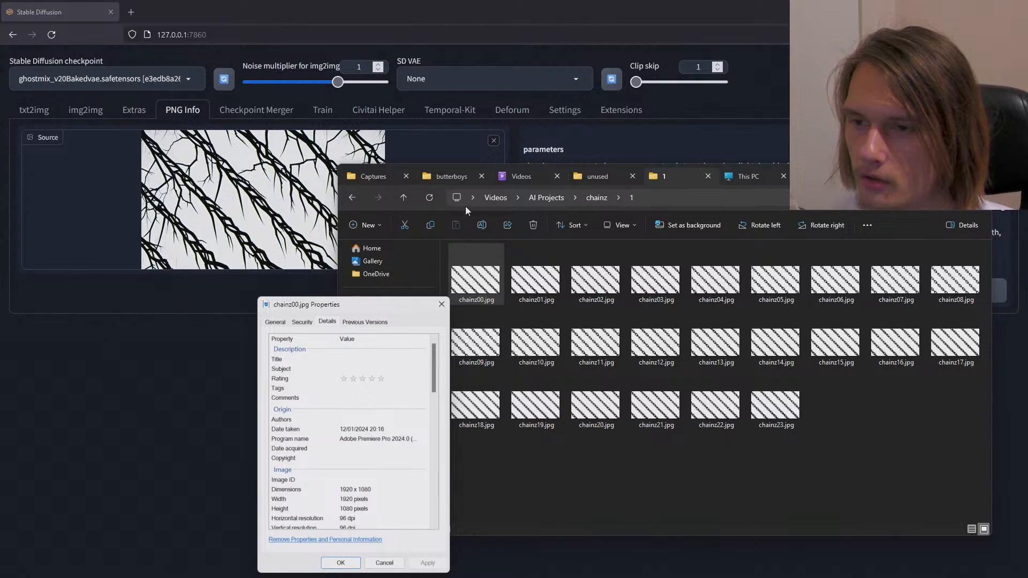
key("Escape")
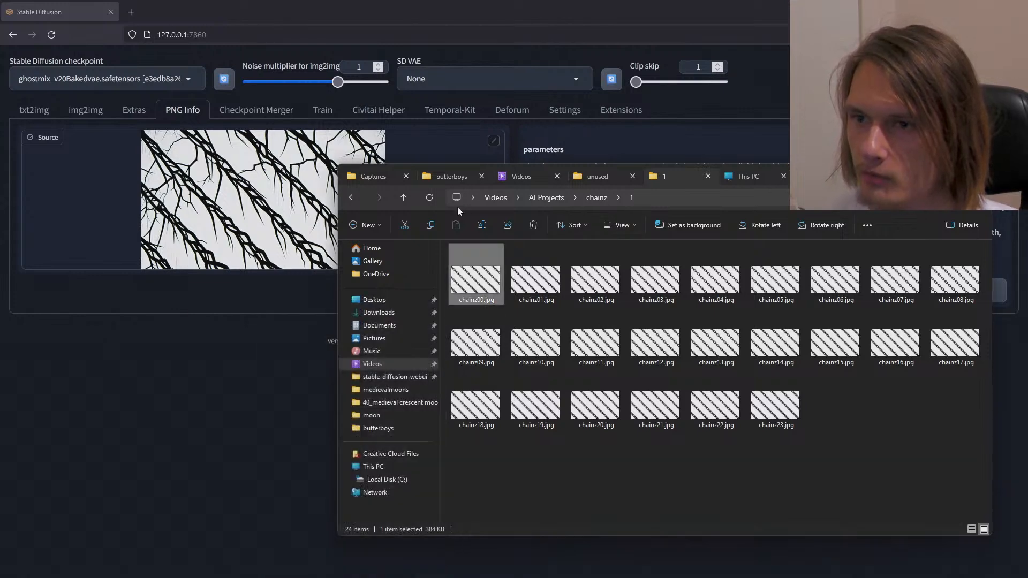
Step: Check the image dimensions of 00000-chainz00.png in the 1ai3 folder through its file properties
left_click(403, 200)
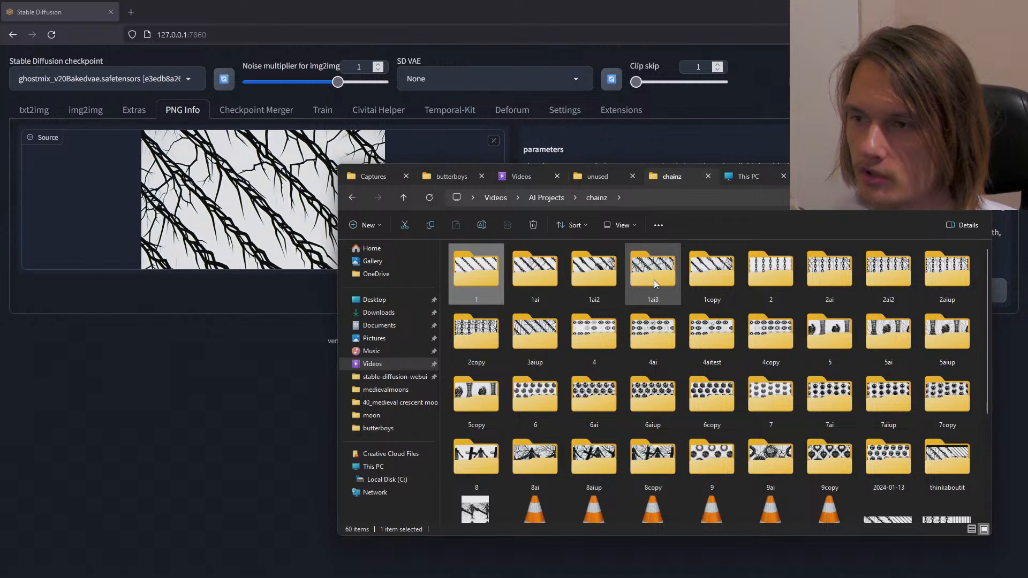
double_click(649, 278)
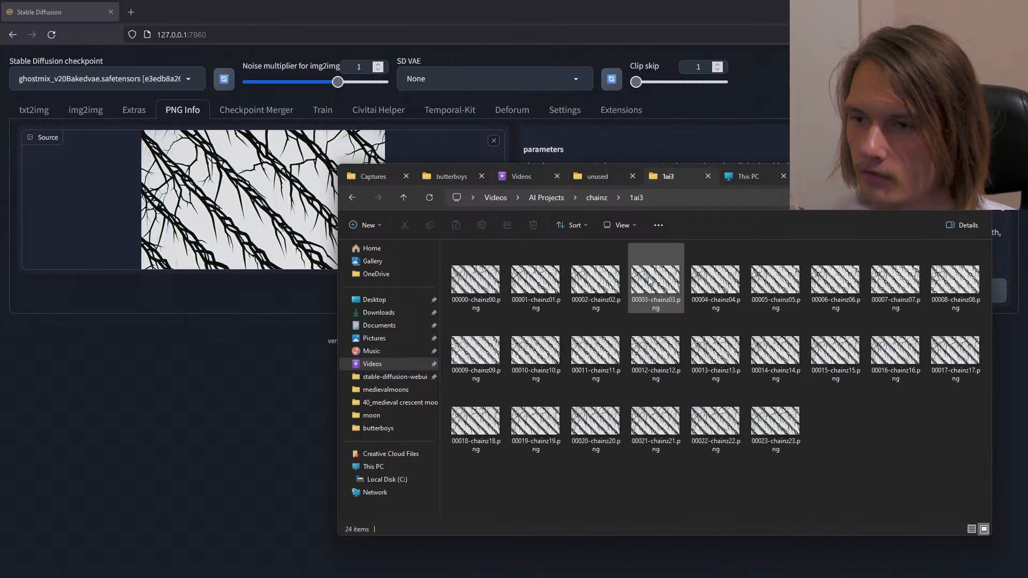
right_click(476, 290)
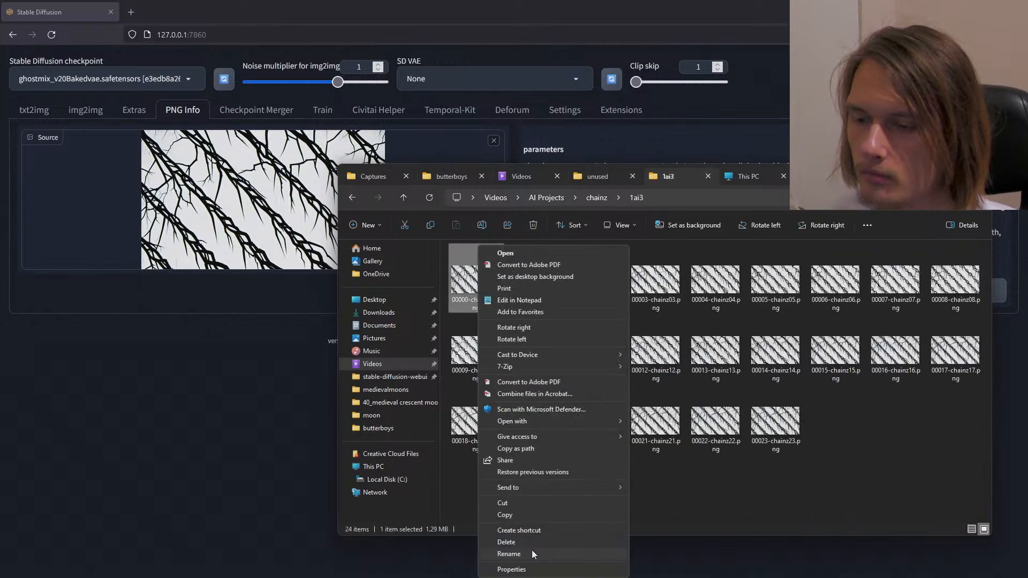
left_click(526, 569)
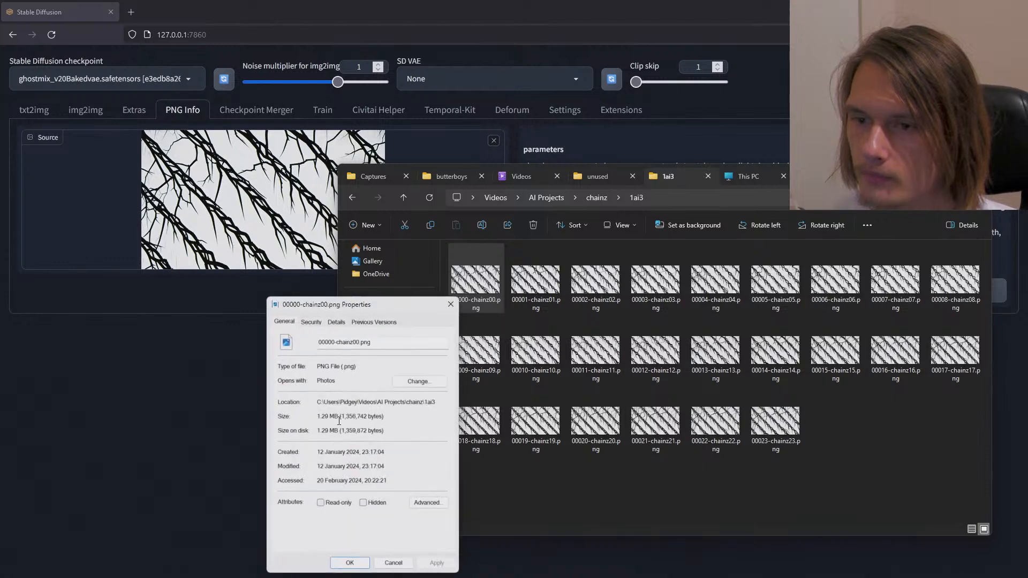
left_click(336, 322)
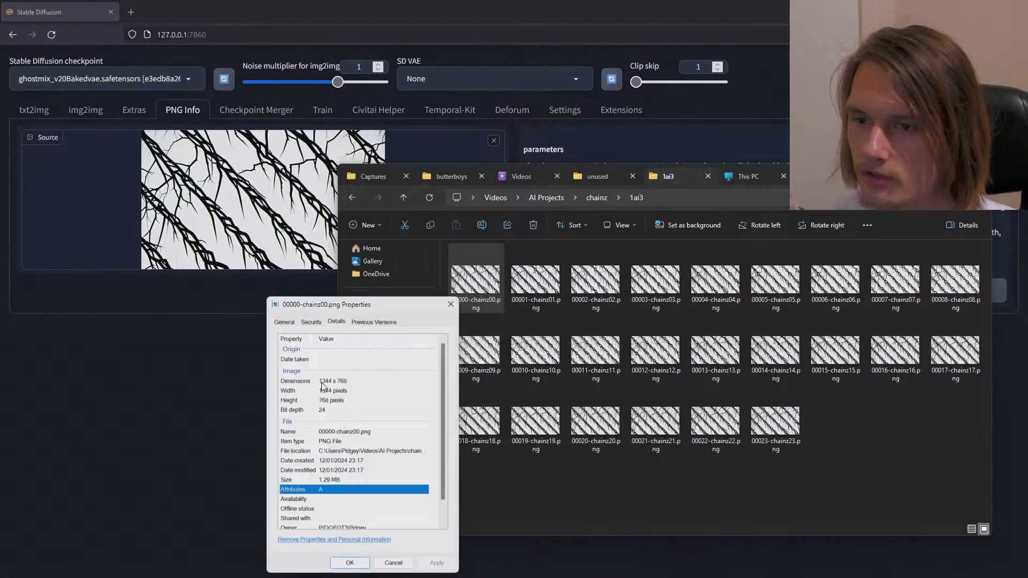
left_click(450, 304)
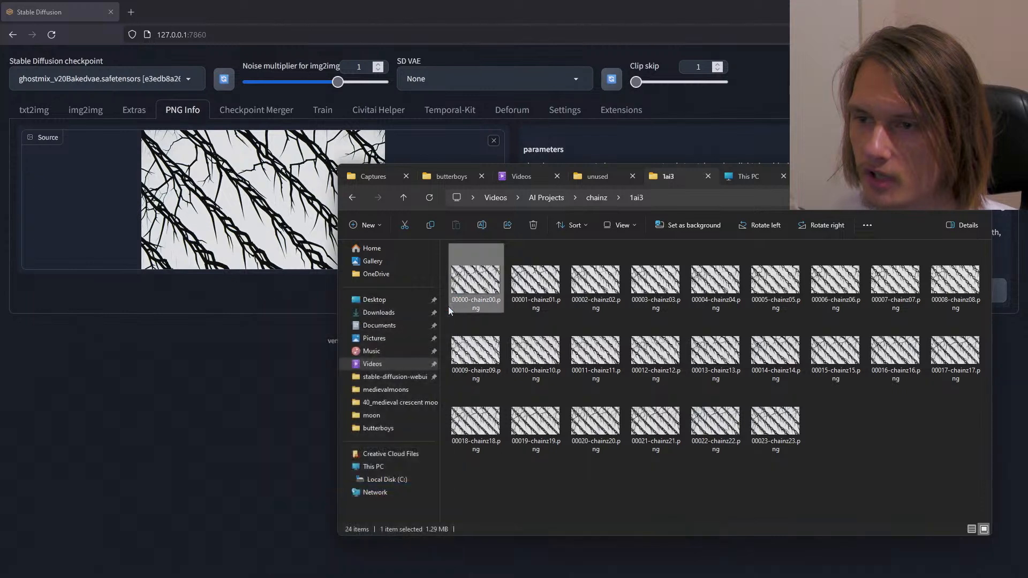
Step: Return to img2img and generate the image from the chainz00.jpg source
left_click(255, 438)
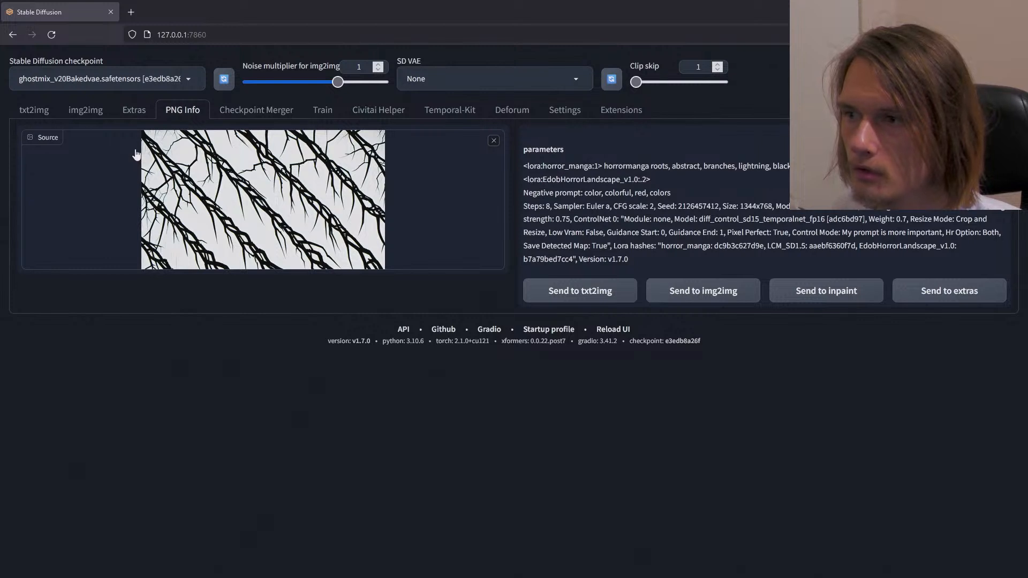
left_click(99, 117)
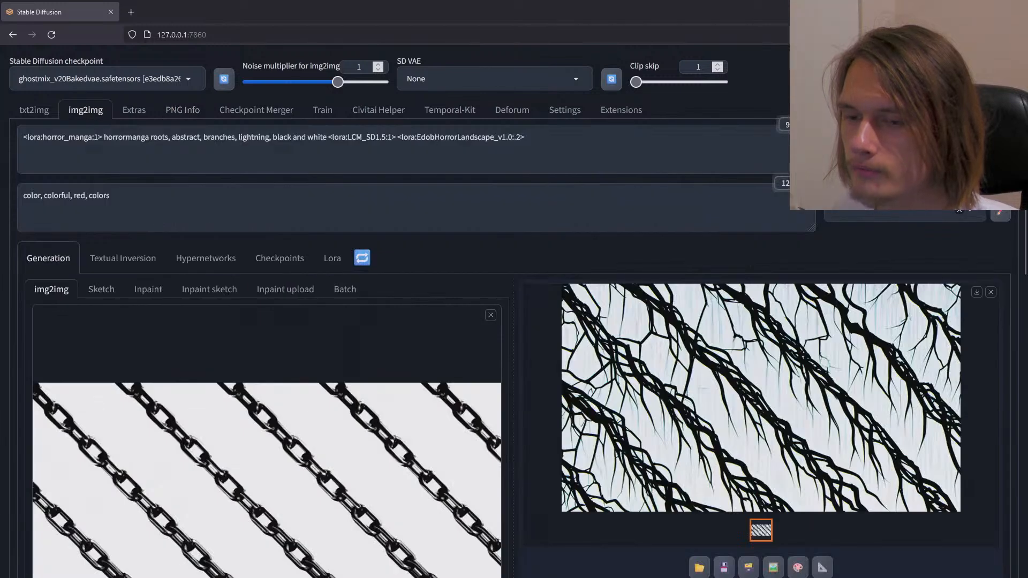
key("ctrl+Return")
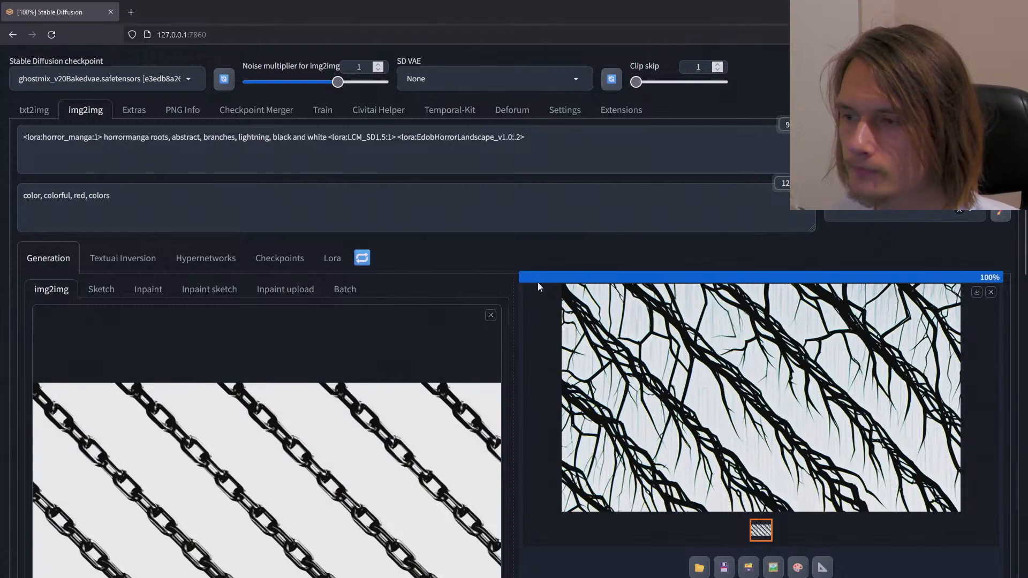
Step: Review the generated branch image together with its listed parameters and the img2img settings
scroll(537, 282, "down", 3)
scroll(538, 284, "down", 2)
scroll(538, 284, "up", 5)
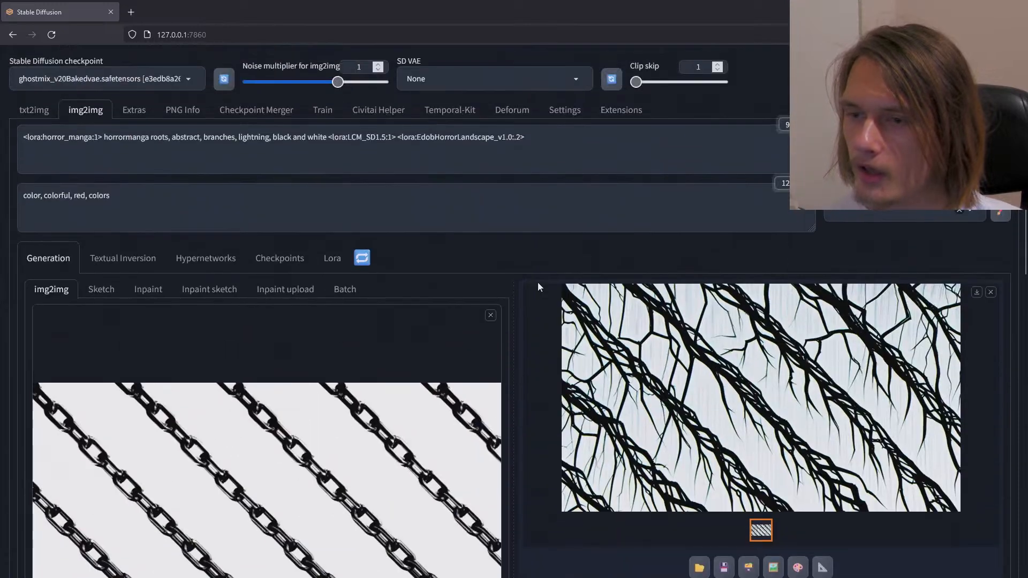
scroll(538, 284, "down", 3)
scroll(539, 288, "down", 6)
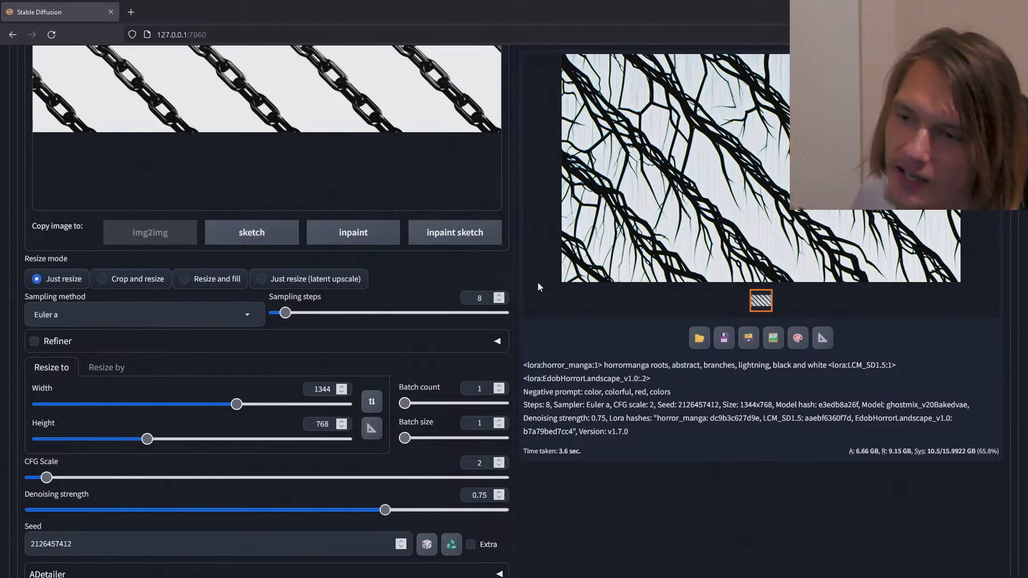
scroll(568, 358, "down", 3)
scroll(569, 357, "up", 10)
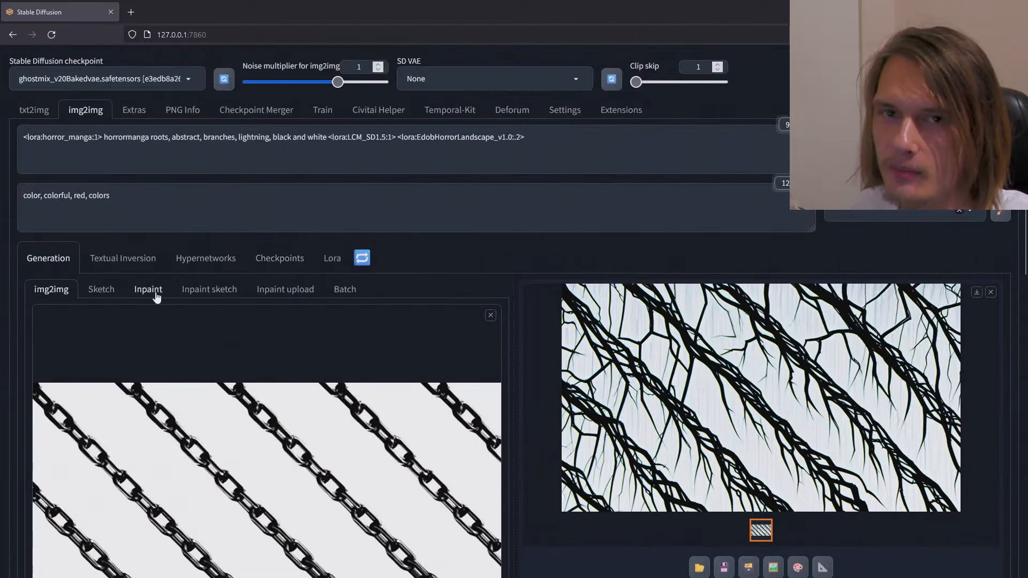
Step: Recheck the earlier render's parameters in PNG Info and compare chainz00.jpg from the chainz\1 folder with the open 00003-chainz03 render
left_click(185, 111)
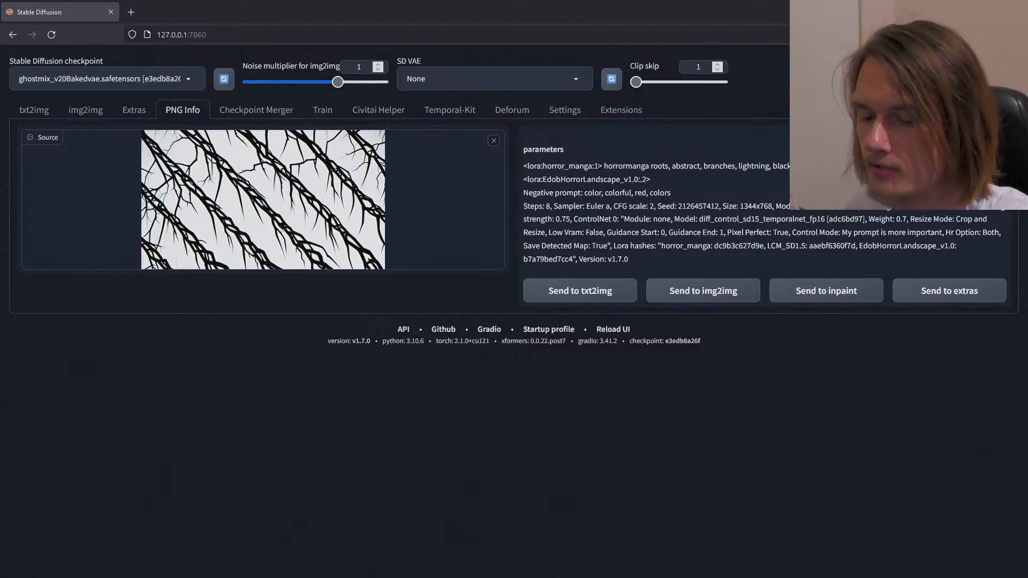
key("alt+Tab")
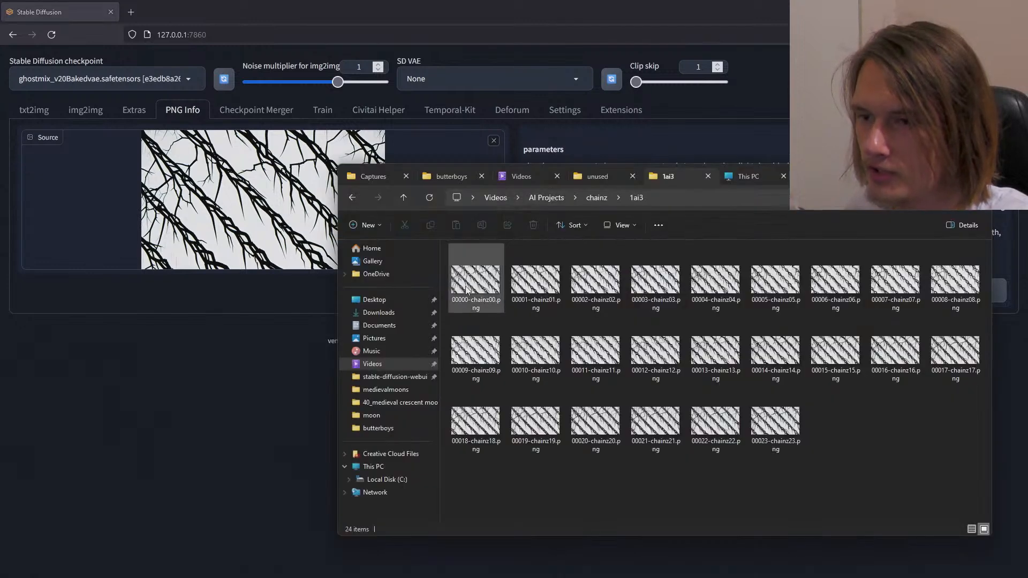
left_click(466, 288)
left_click(403, 197)
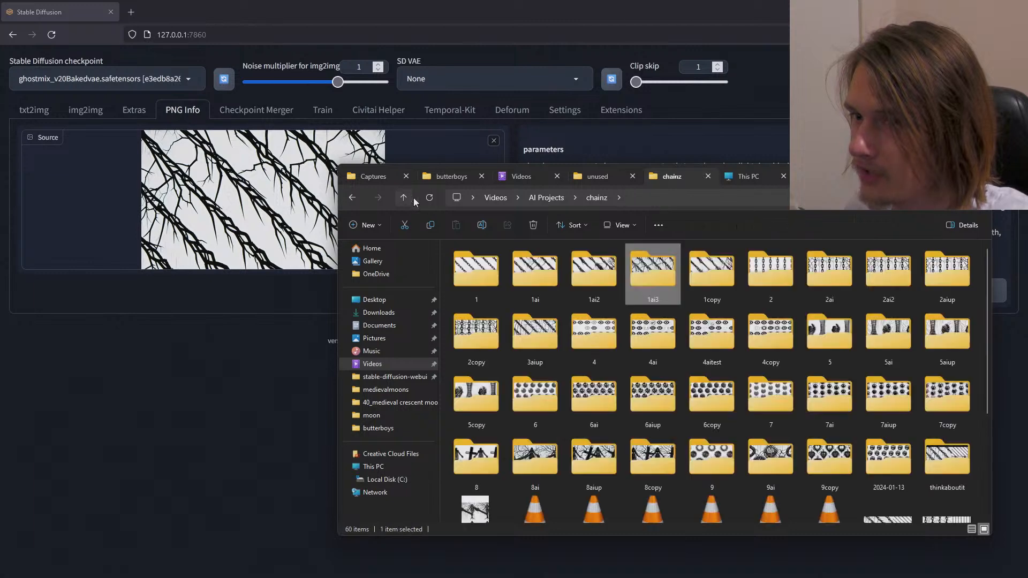
left_click(478, 269)
double_click(478, 269)
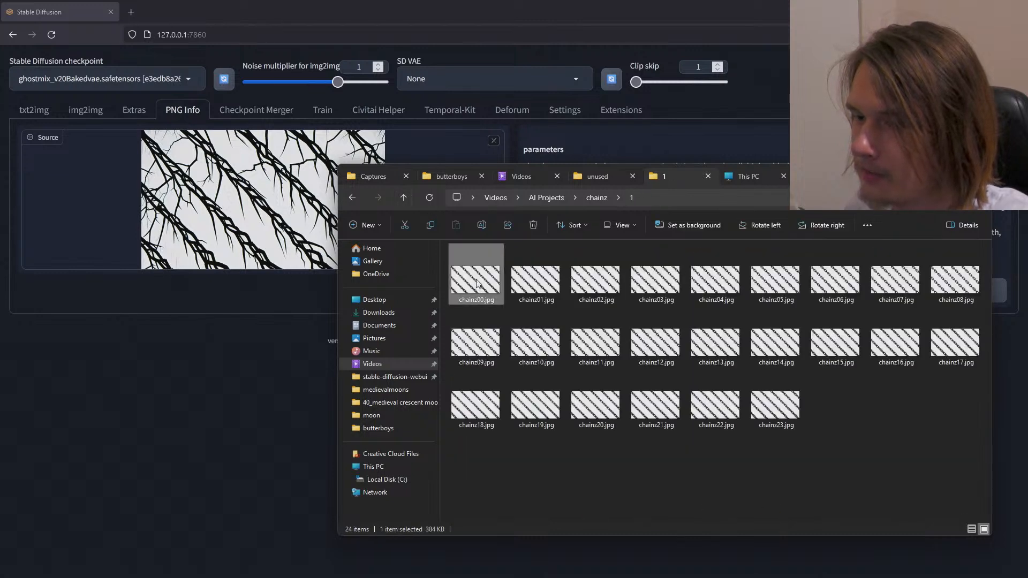
double_click(477, 280)
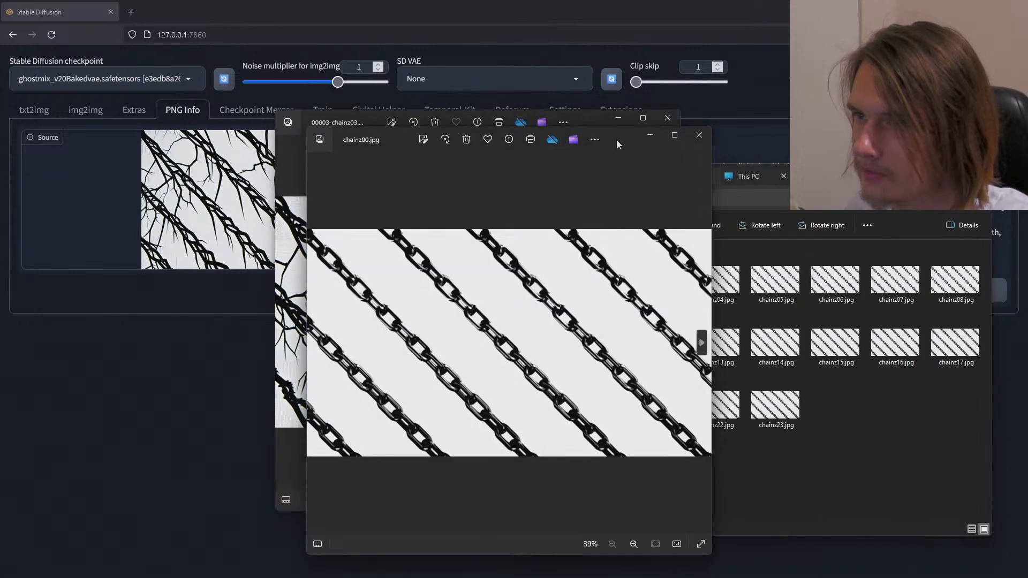
left_click_drag(616, 139, 828, 117)
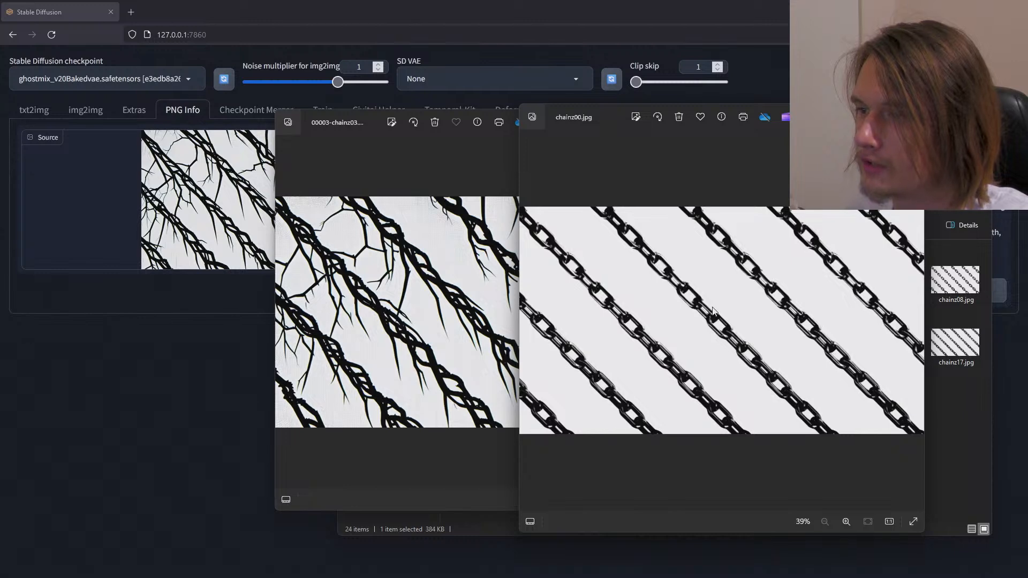
left_click_drag(838, 113, 367, 113)
left_click(442, 114)
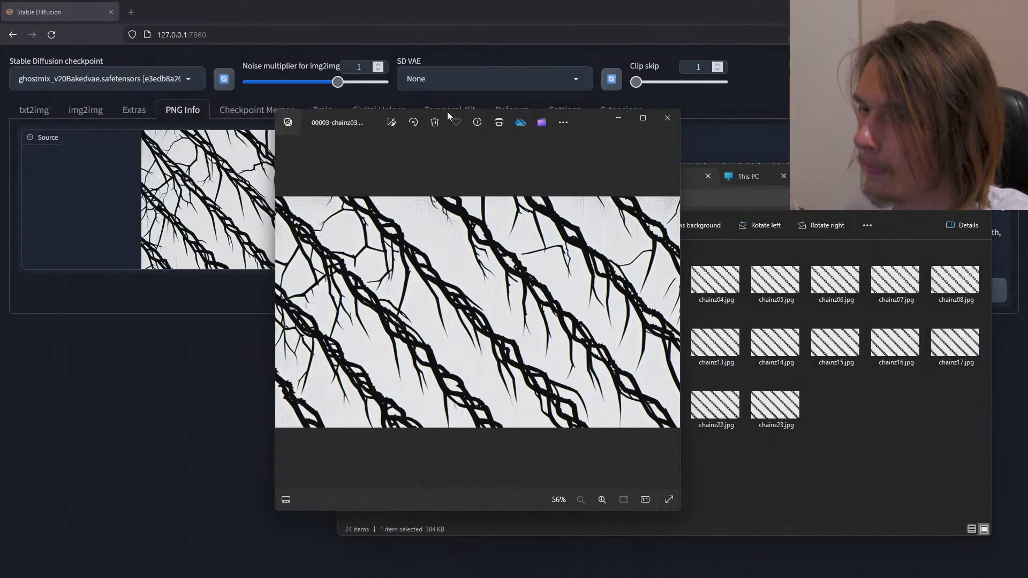
left_click(851, 411)
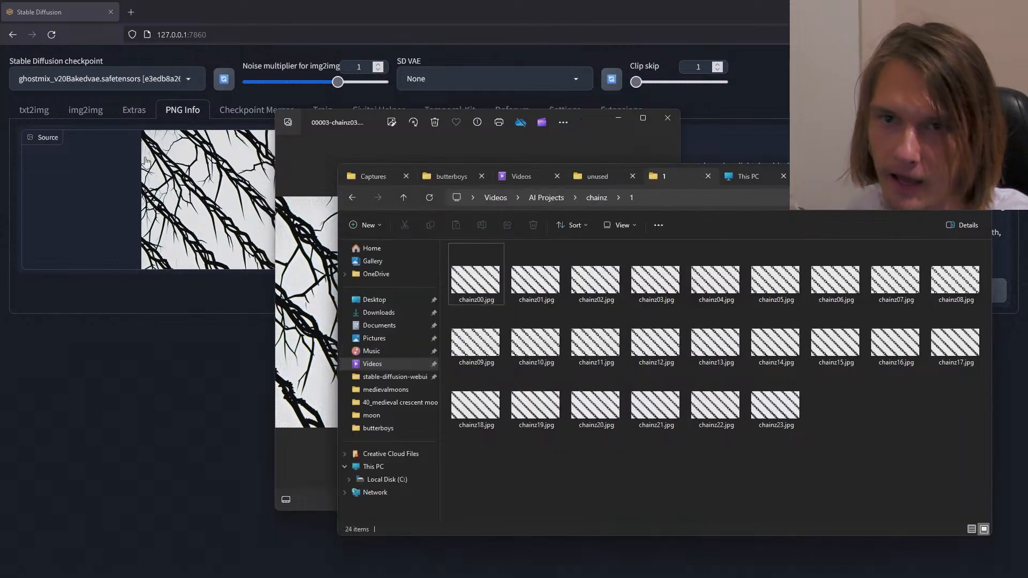
Step: Enable ControlNet Unit 0 in img2img and regenerate the image from the chain source
left_click(86, 110)
scroll(211, 304, "down", 5)
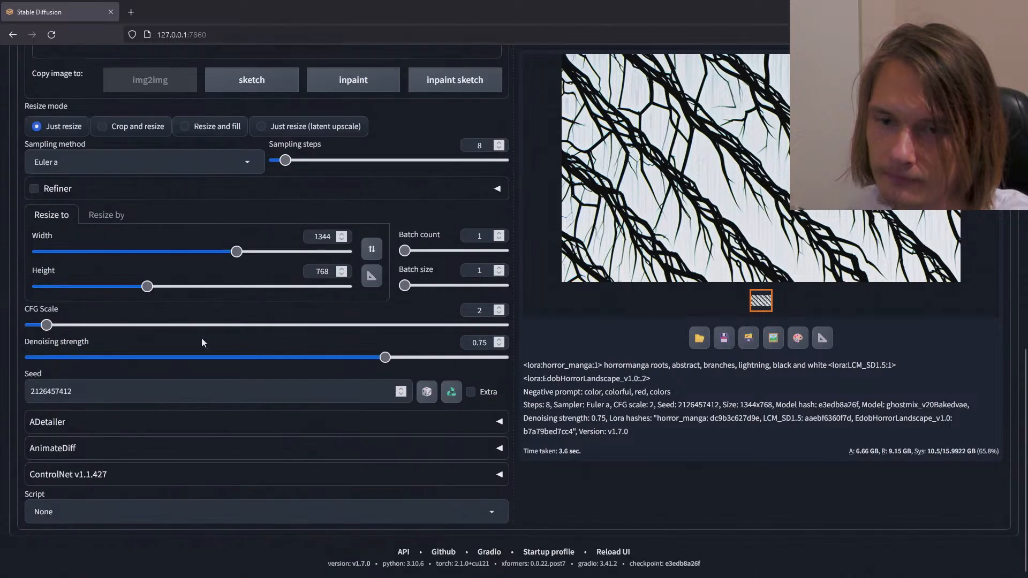
left_click(72, 478)
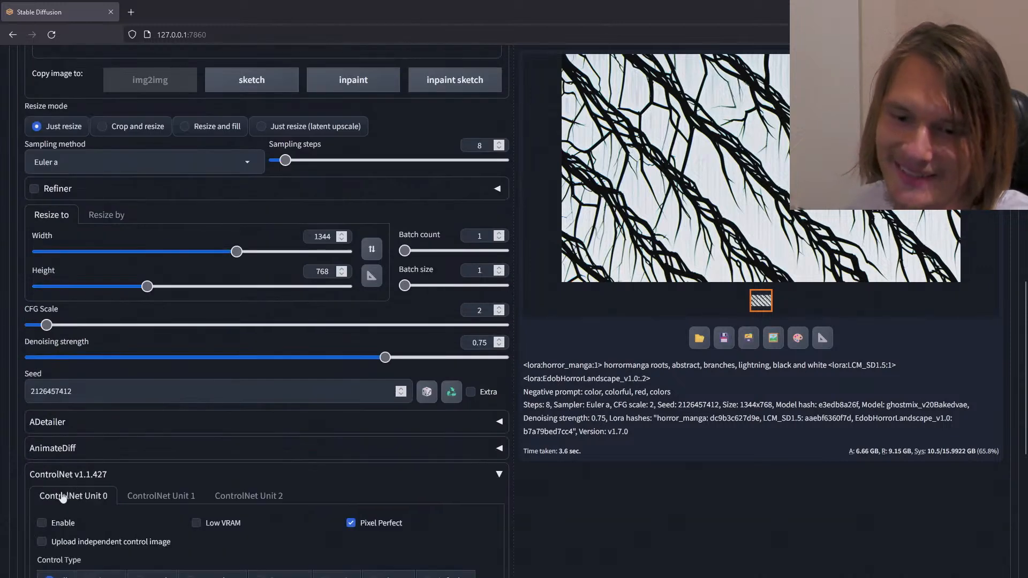
left_click(45, 523)
scroll(141, 516, "down", 3)
scroll(141, 516, "down", 2)
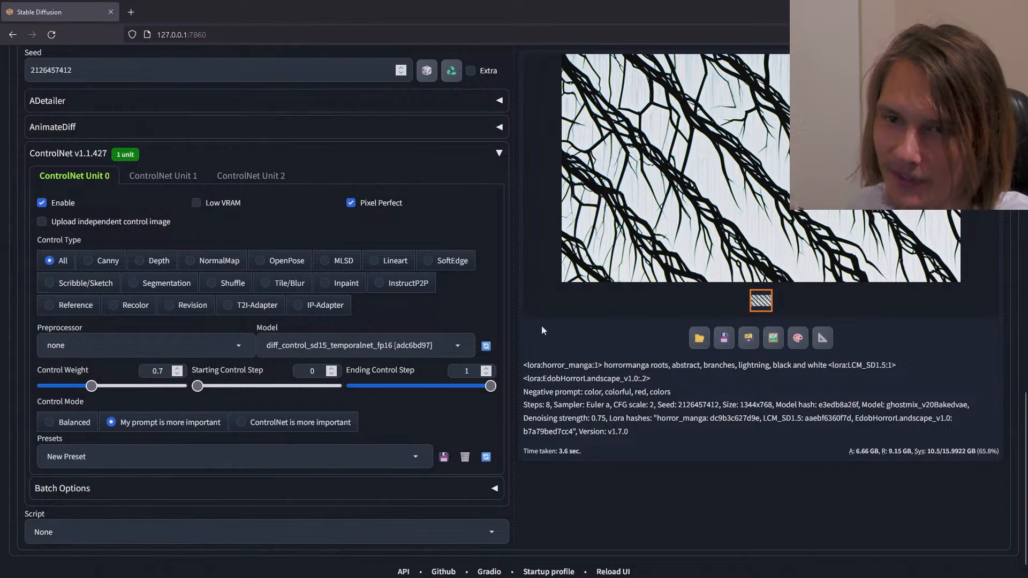
scroll(541, 326, "up", 15)
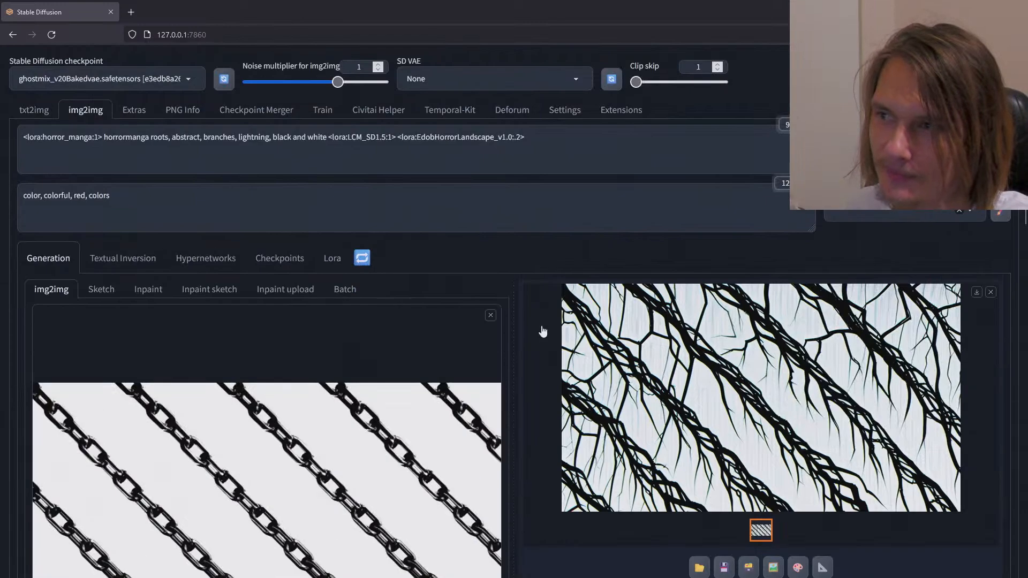
left_click(916, 145)
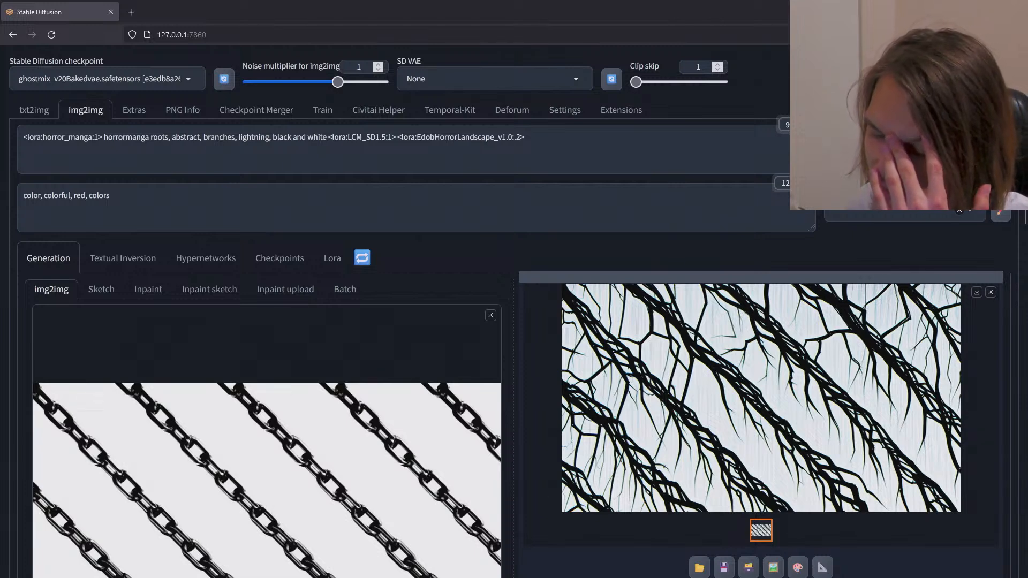
Step: Minimize the file window and examine the ControlNet-based branch result and its parameters against the chain source
key("alt+Tab")
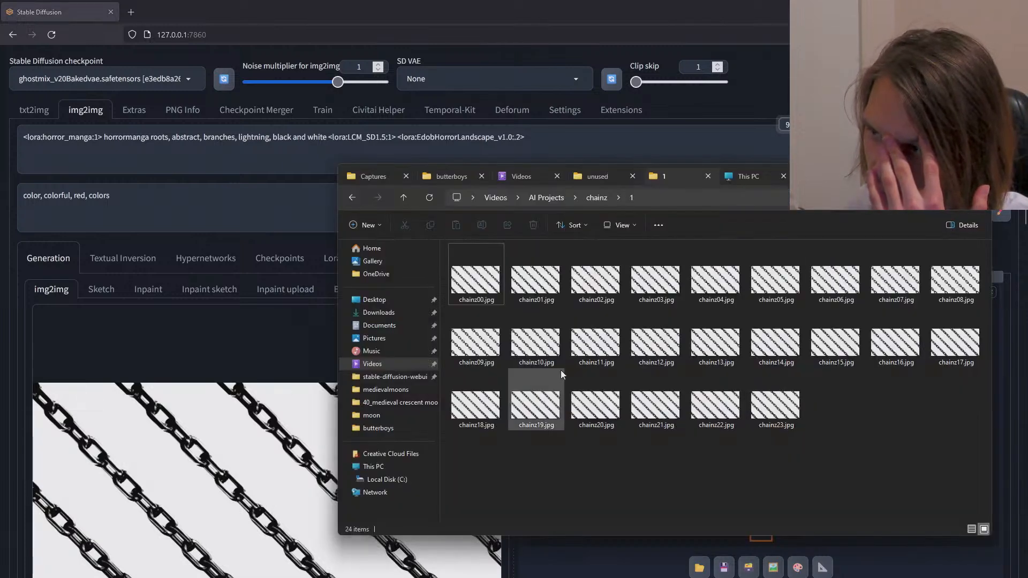
left_click_drag(889, 178, 650, 165)
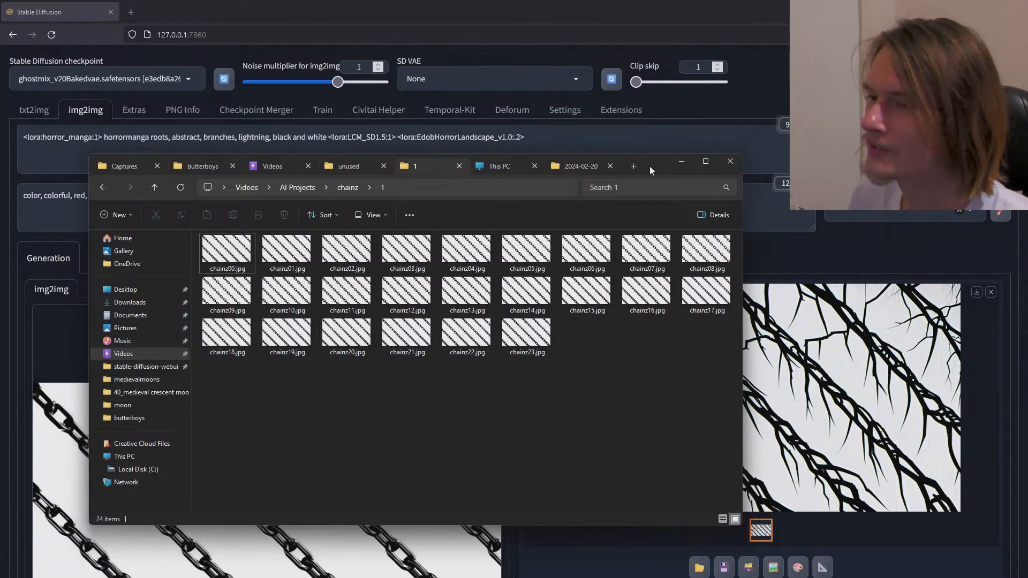
left_click(681, 162)
scroll(544, 271, "down", 7)
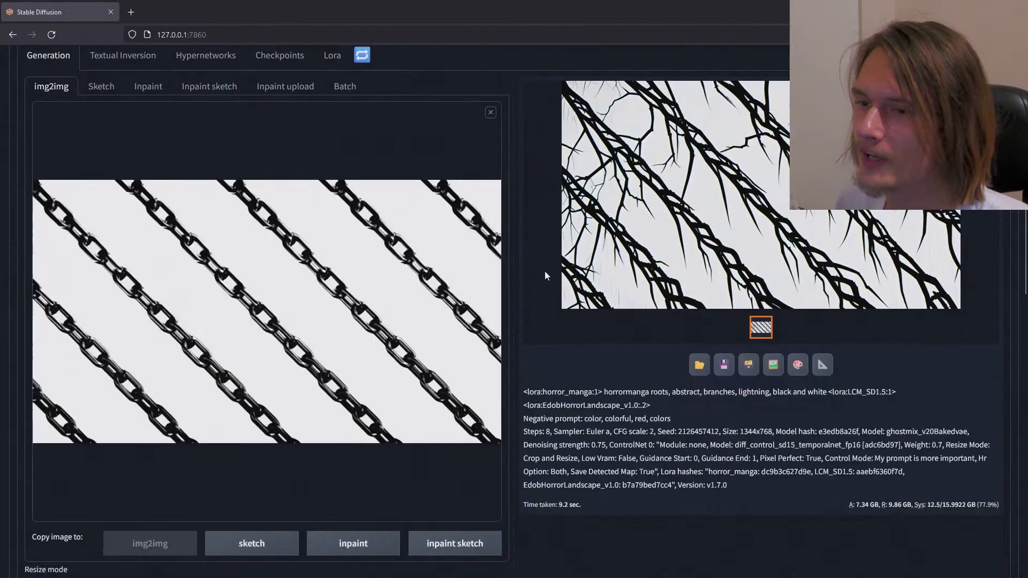
scroll(545, 276, "up", 4)
scroll(545, 276, "up", 4)
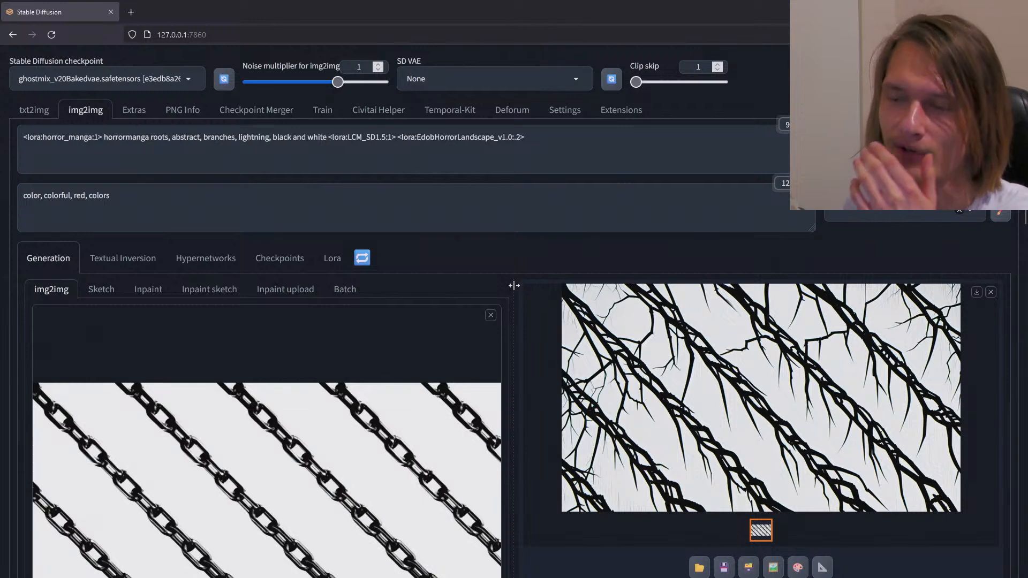
scroll(517, 289, "down", 3)
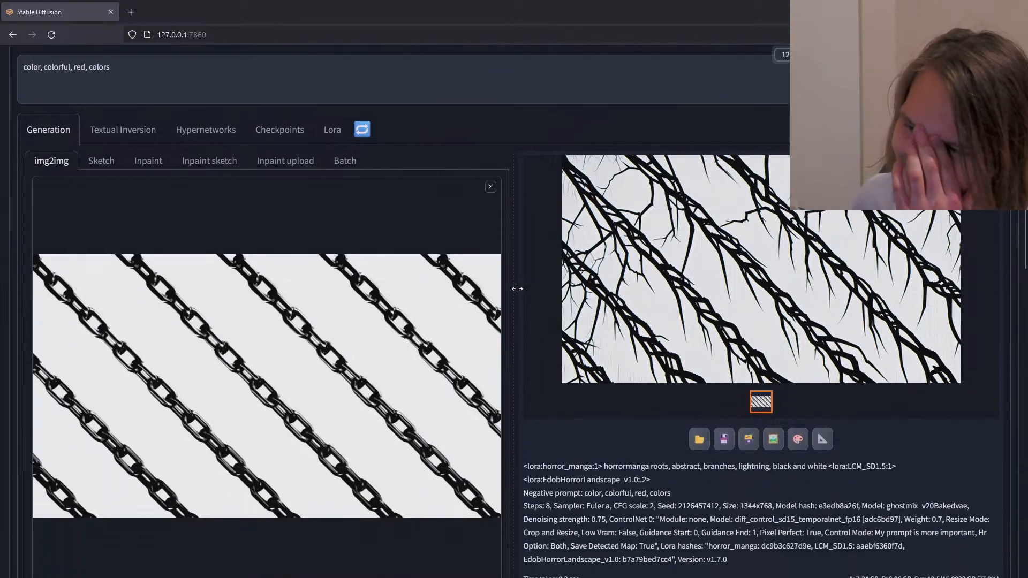
scroll(518, 289, "up", 3)
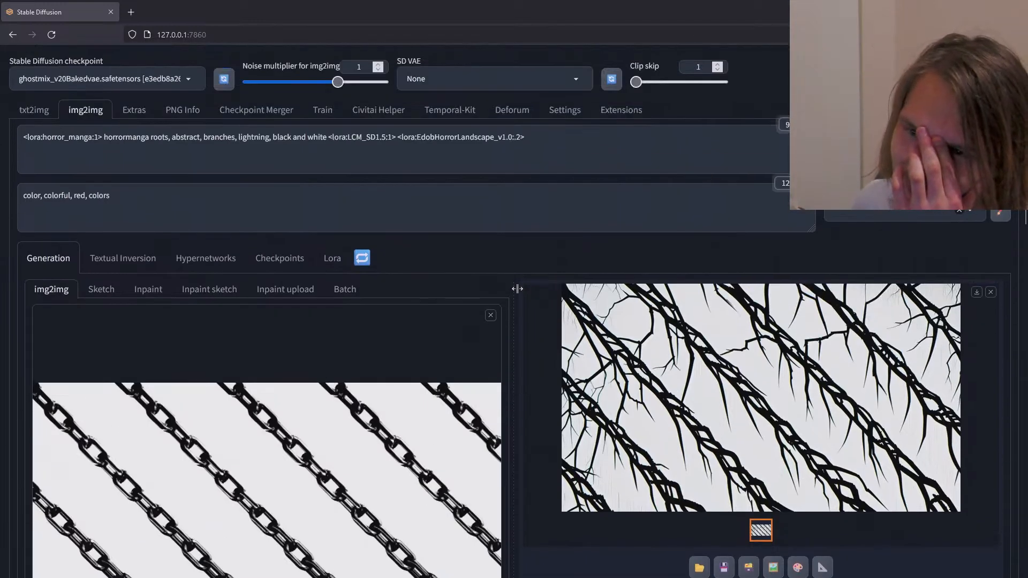
Step: Replace the img2img source image with 1_024.png from the butterfly1\original folder
left_click(490, 316)
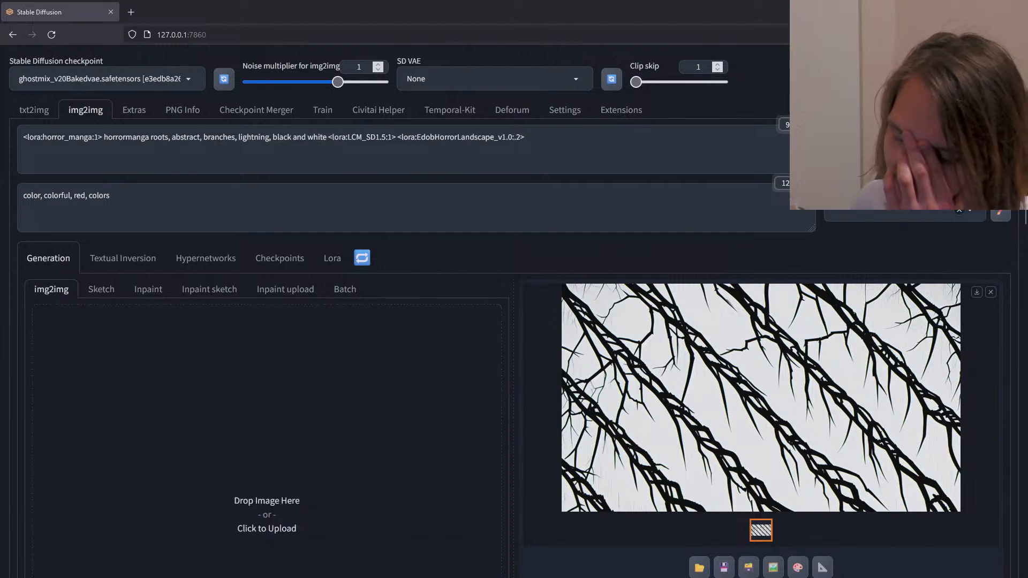
key("alt+Tab")
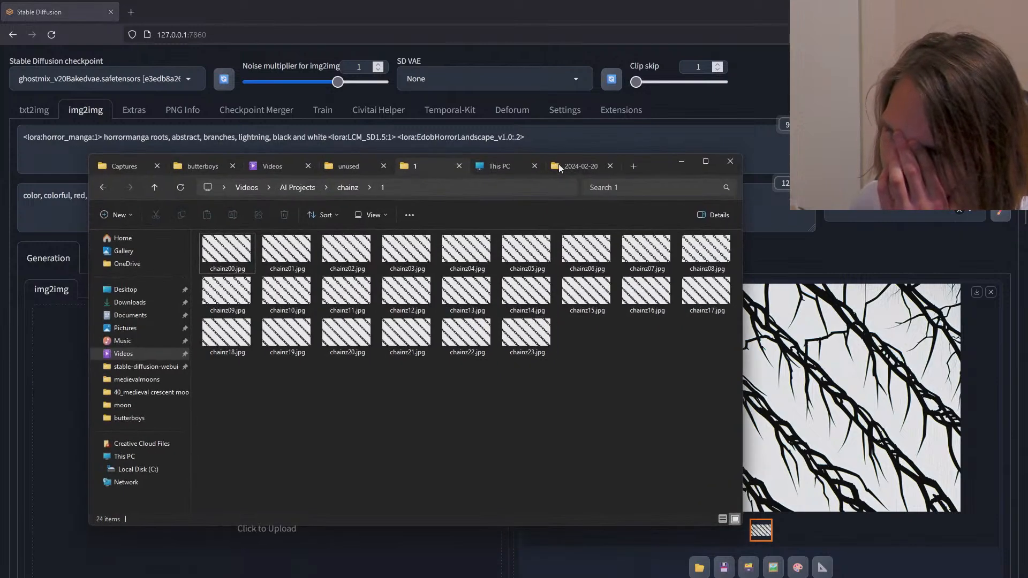
left_click(681, 162)
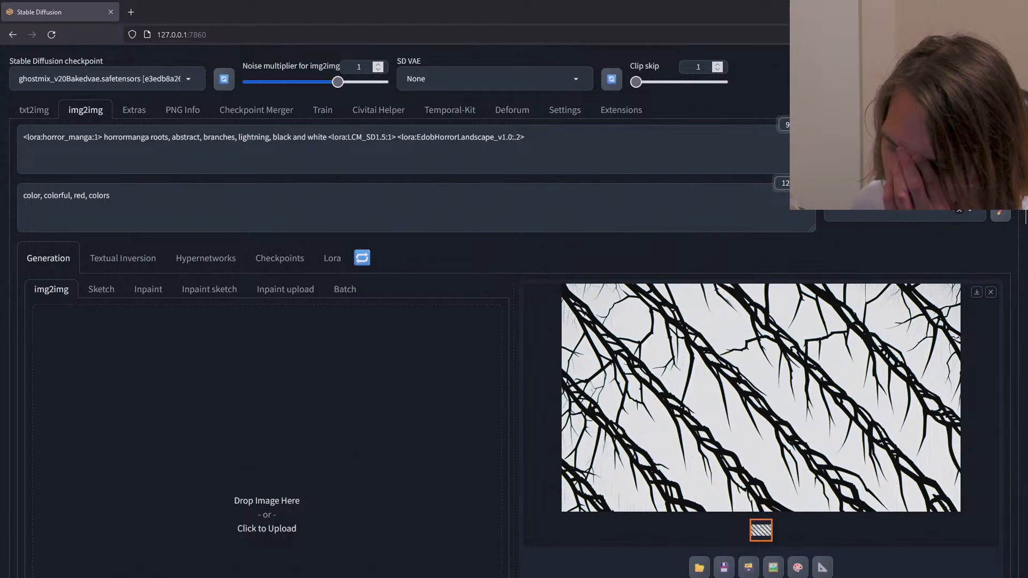
key("alt+Tab")
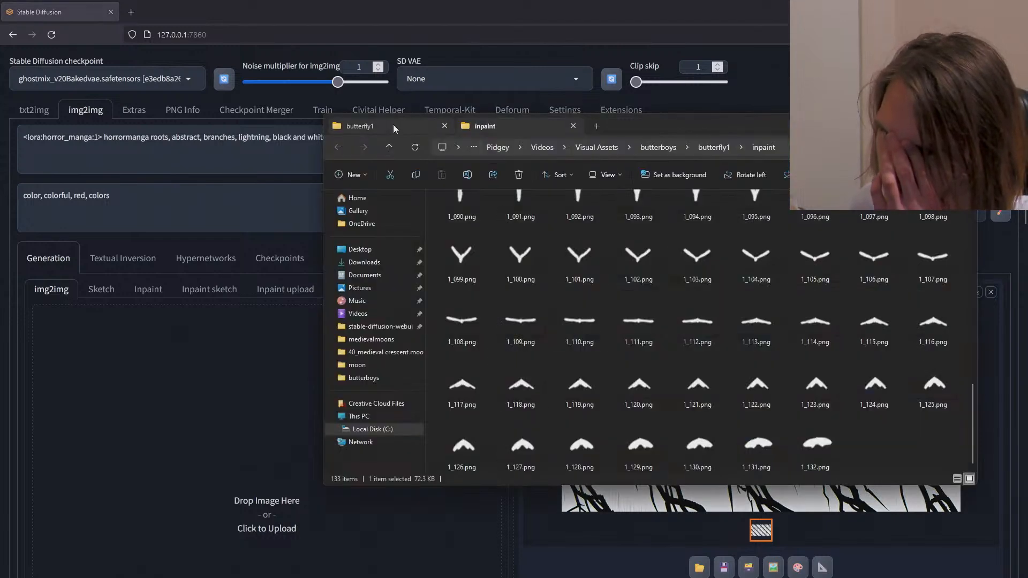
left_click(393, 125)
double_click(516, 227)
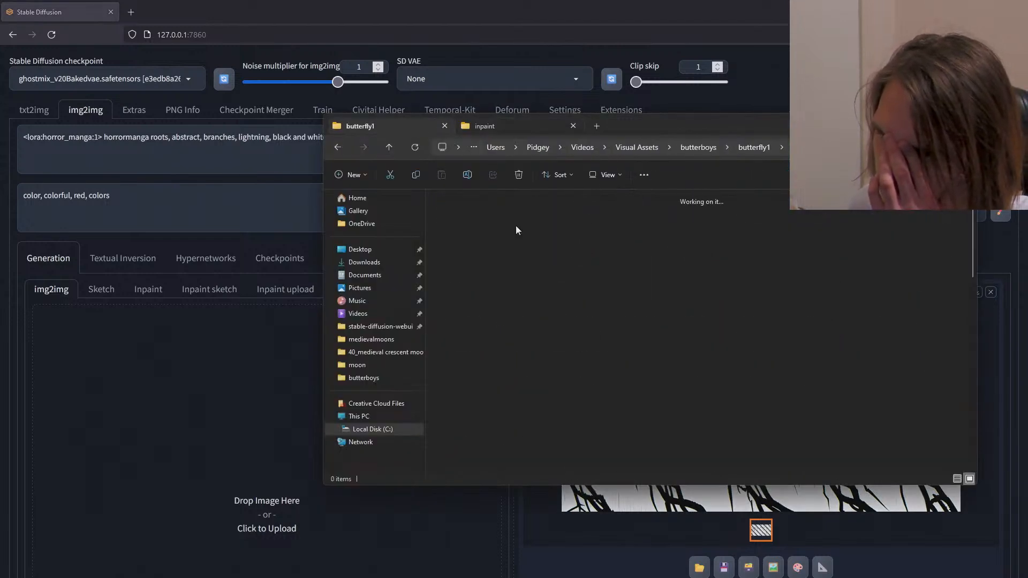
left_click(820, 360)
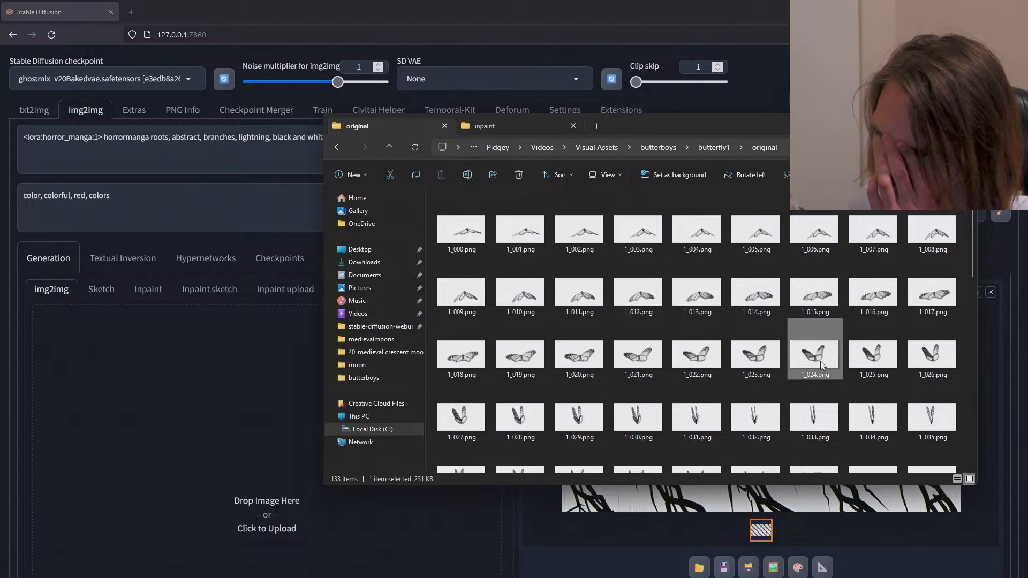
left_click_drag(820, 361, 248, 454)
left_click(255, 240)
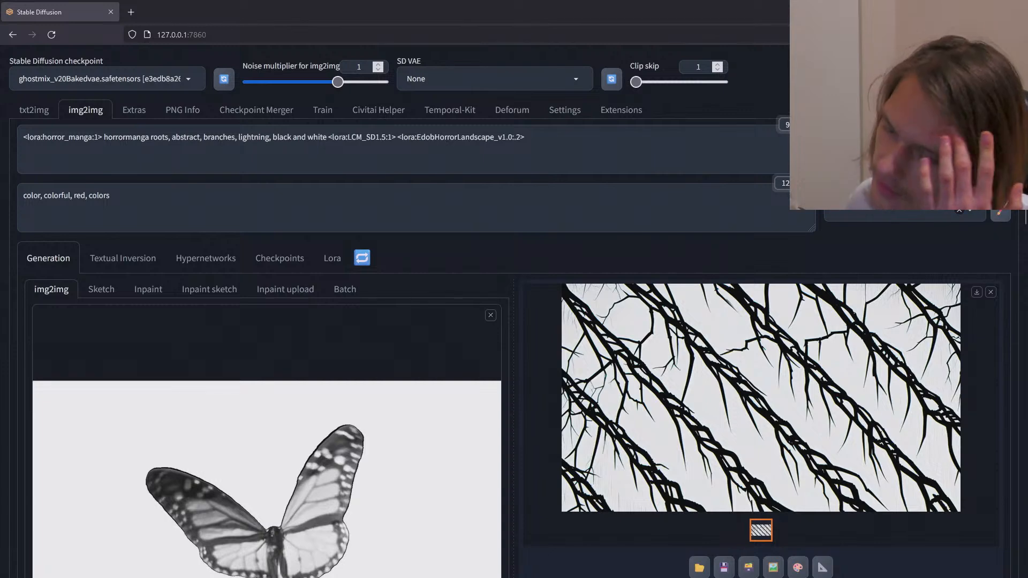
Step: Generate the butterfly frame in img2img with the horror-manga branch prompt and check the result
scroll(758, 316, "down", 3)
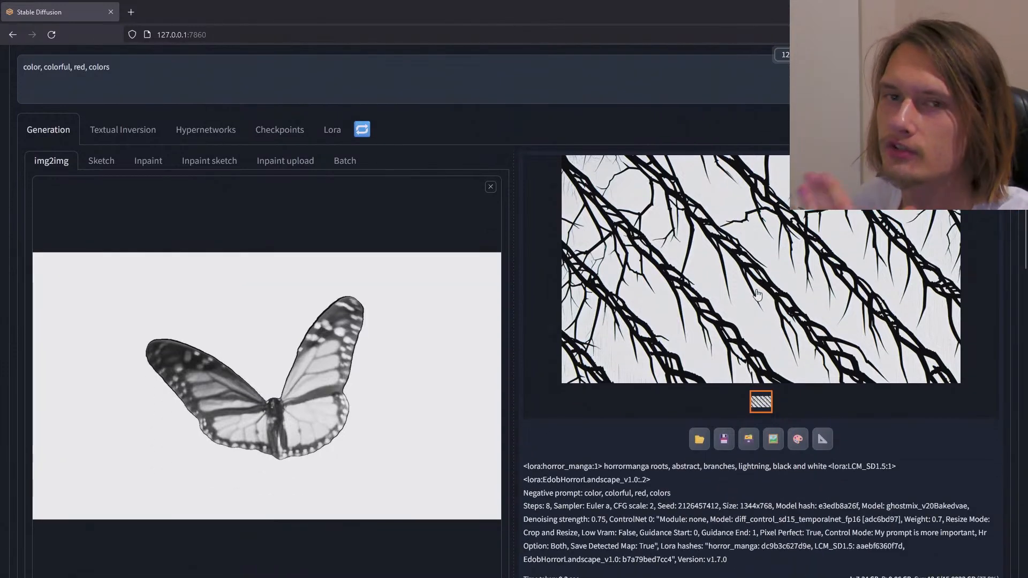
scroll(756, 295, "up", 3)
left_click(916, 148)
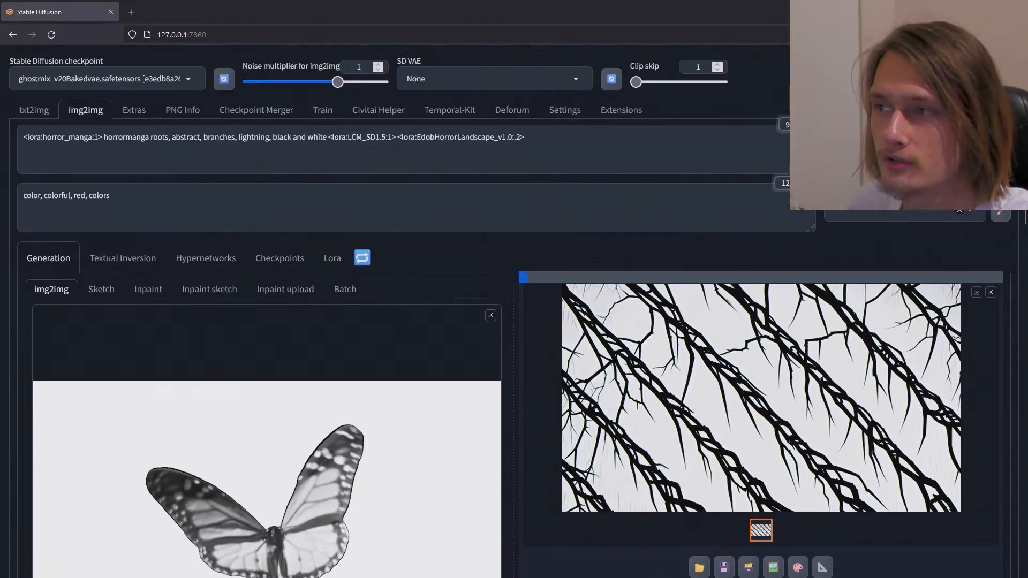
scroll(726, 310, "down", 3)
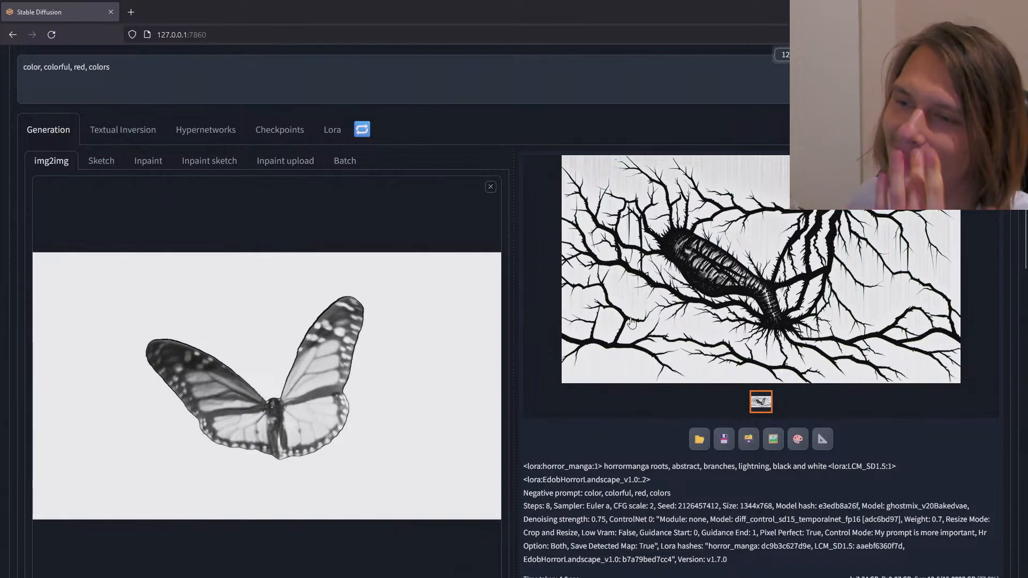
Step: Switch to Inpaint upload with the loaded butterfly frame and wing mask and generate the masked version
scroll(605, 301, "up", 3)
left_click(286, 290)
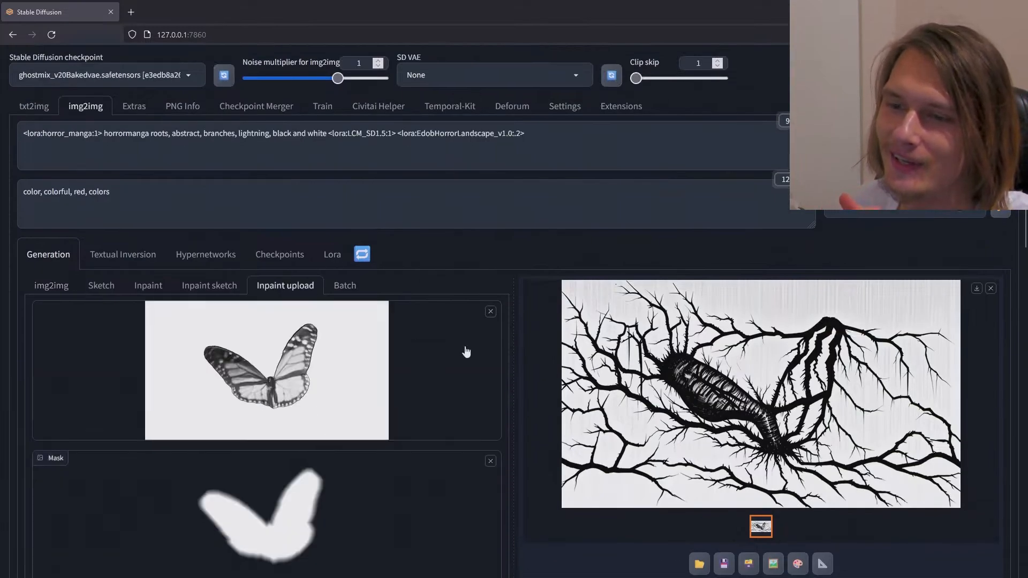
scroll(466, 351, "down", 3)
scroll(566, 320, "up", 3)
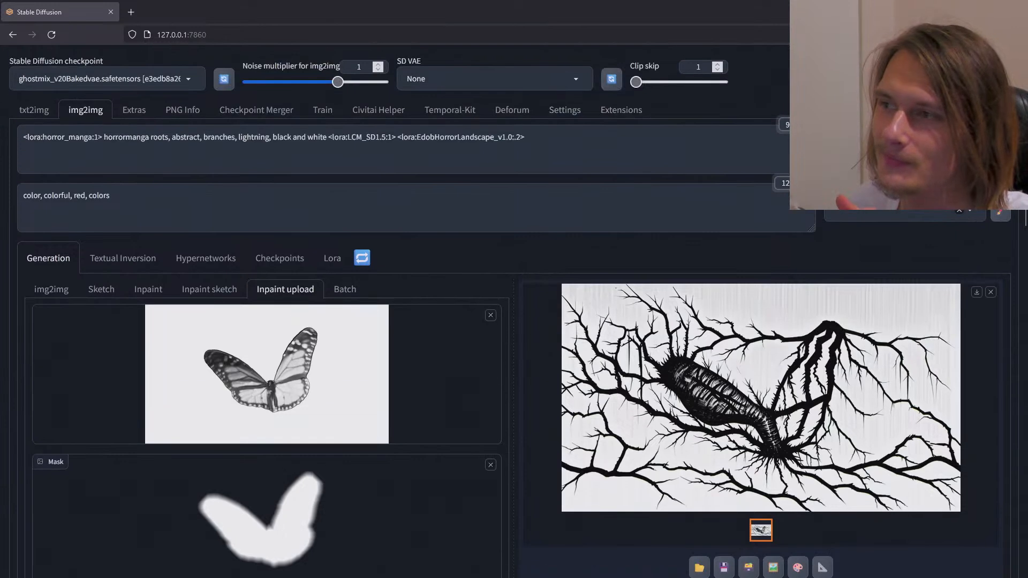
scroll(621, 250, "down", 3)
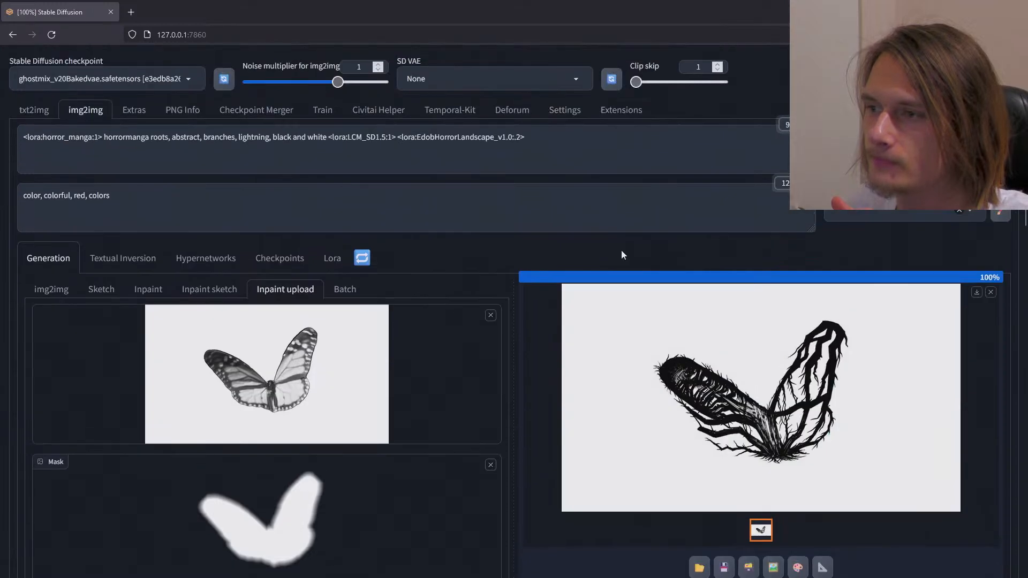
Step: Review the masked butterfly result and its parameters, and set the seed to -1
scroll(666, 337, "down", 2)
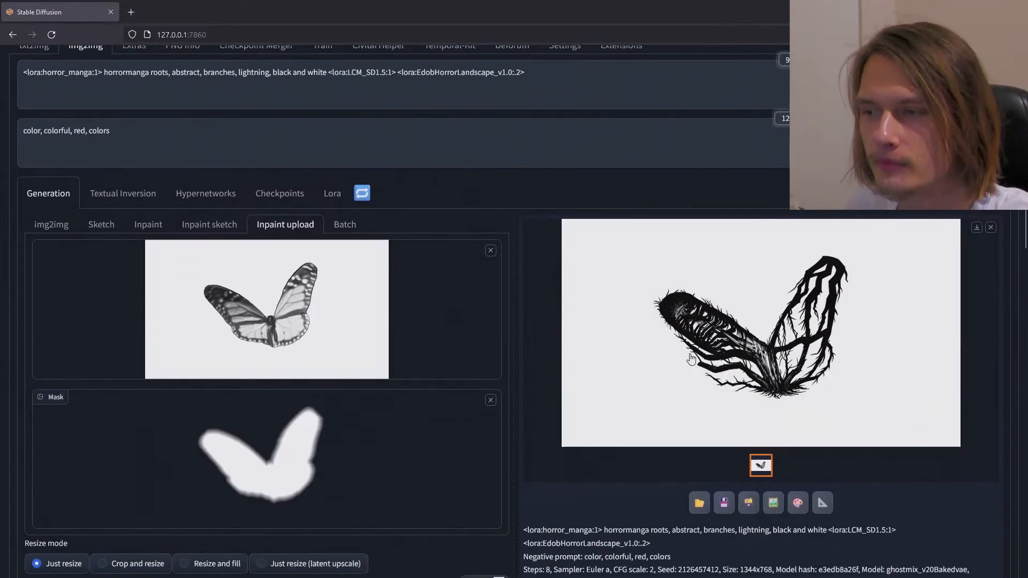
scroll(666, 336, "down", 5)
scroll(575, 387, "up", 2)
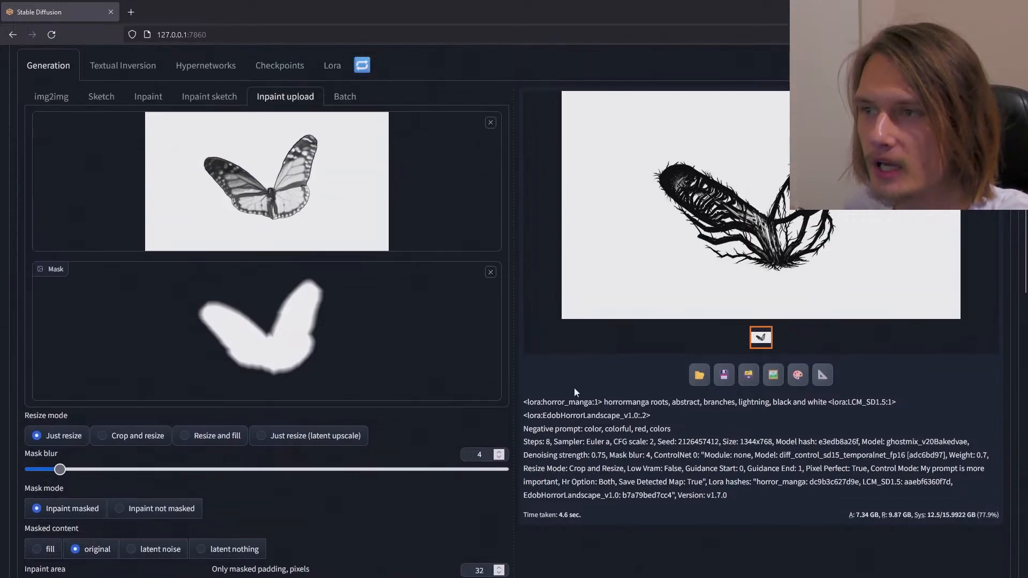
scroll(574, 392, "up", 1)
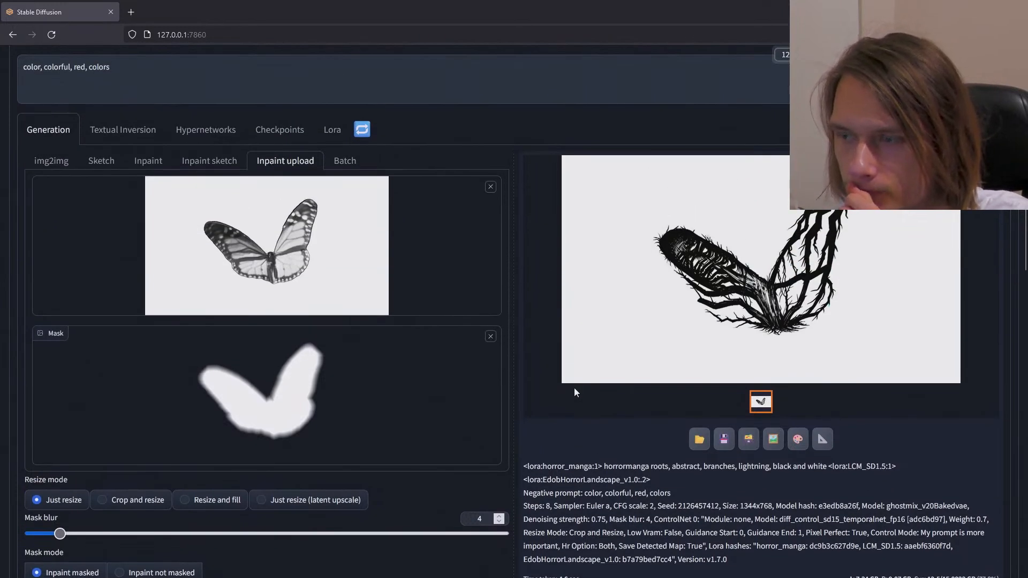
scroll(574, 391, "down", 7)
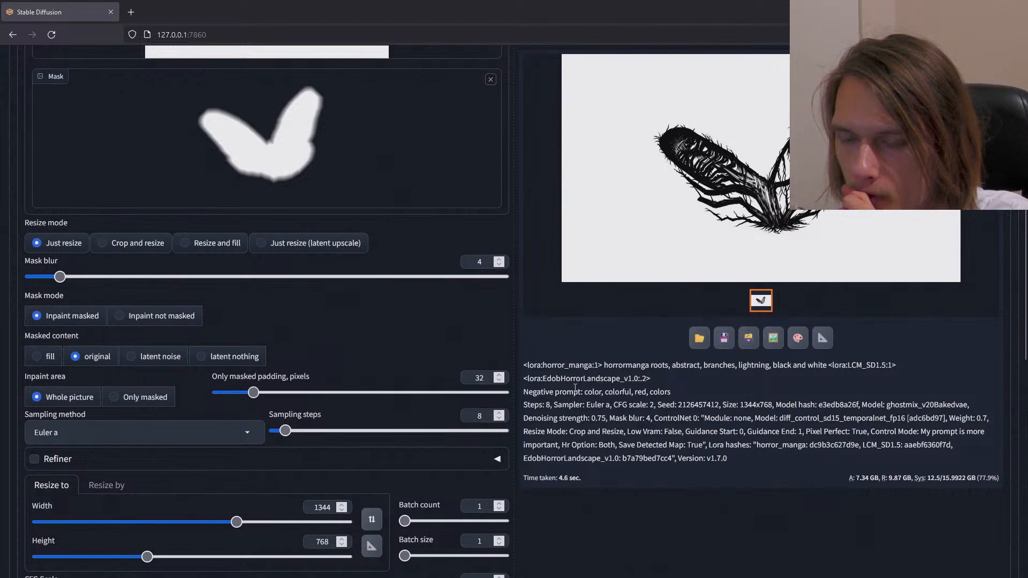
left_click_drag(128, 469, 1, 479)
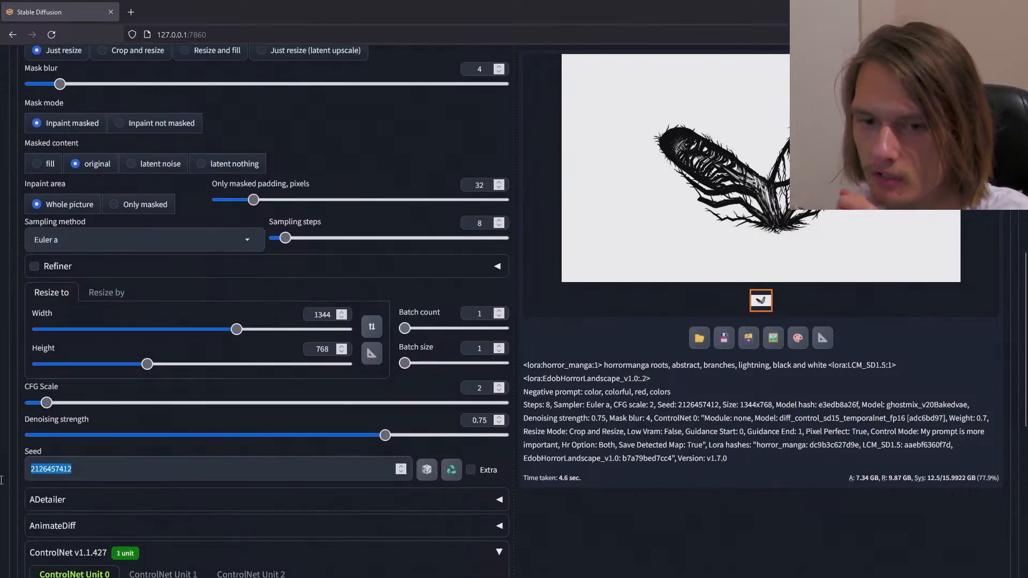
type("-1")
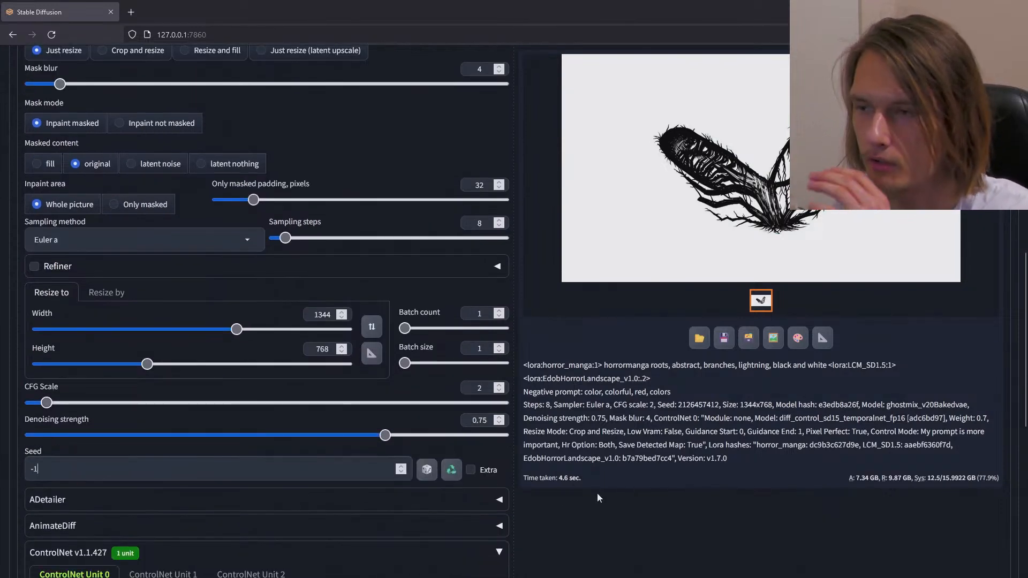
Step: Set the denoising strength to 0.68 and regenerate the masked butterfly image
scroll(589, 337, "down", 4)
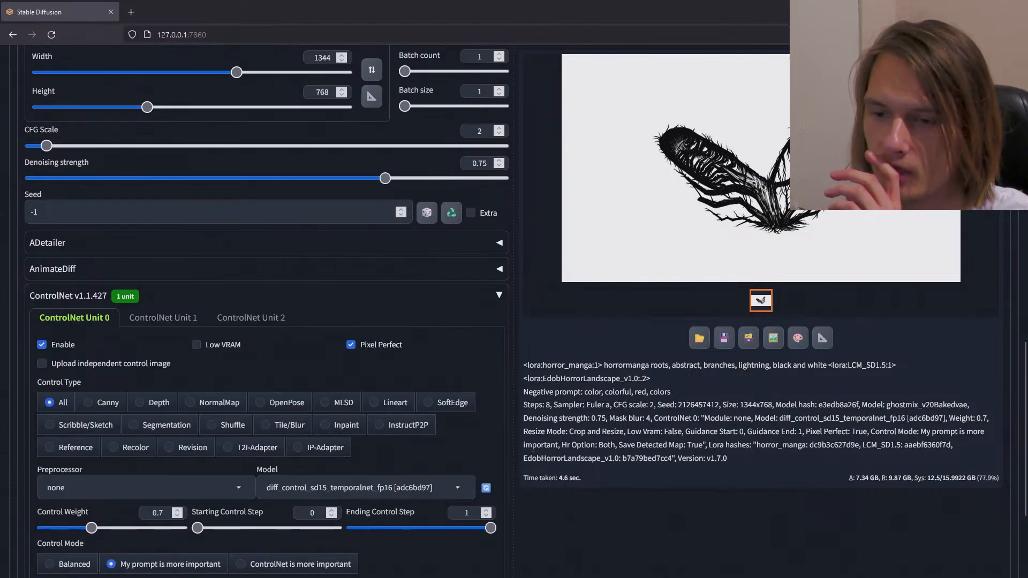
scroll(610, 392, "up", 1)
left_click_drag(385, 242, 351, 246)
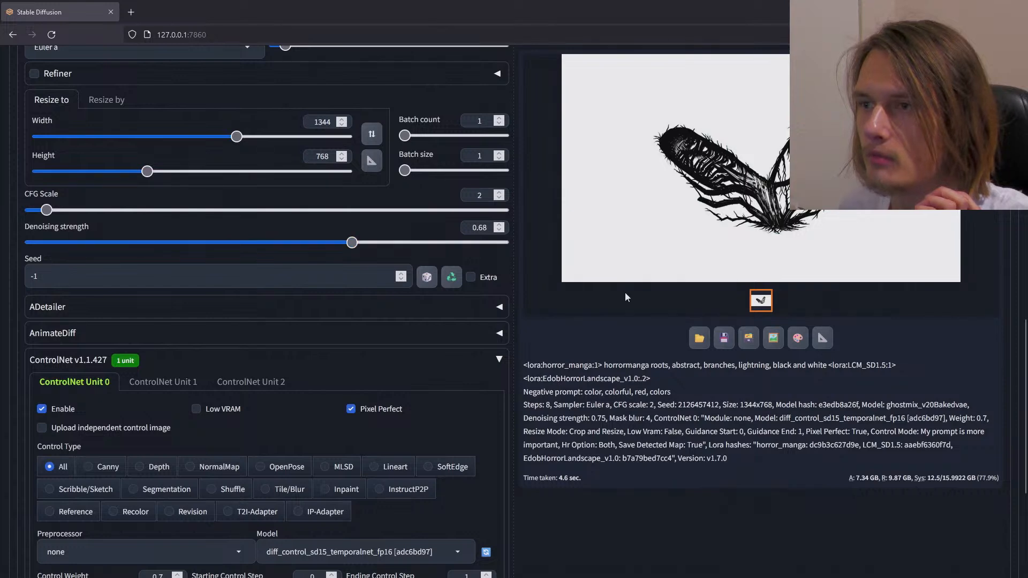
scroll(625, 292, "up", 8)
scroll(625, 293, "up", 5)
left_click(917, 148)
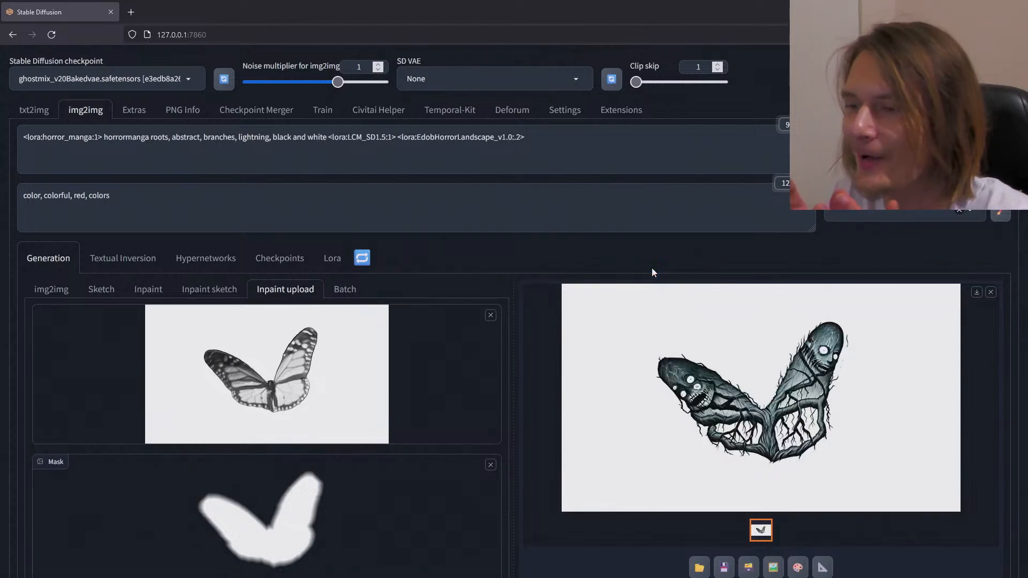
Step: Check the generated wings and raise the denoising strength to 0.74
scroll(649, 384, "down", 4)
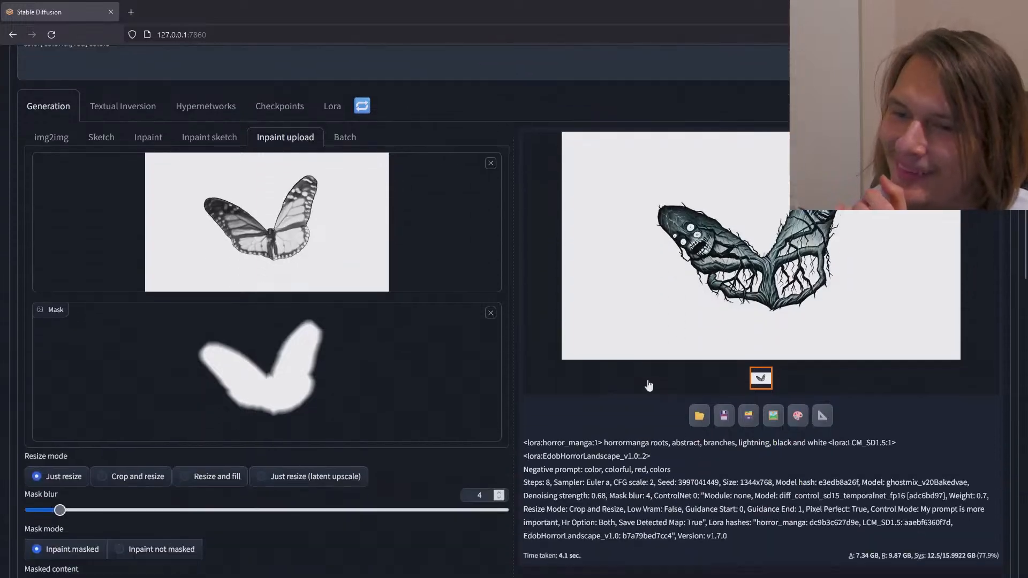
scroll(647, 381, "down", 1)
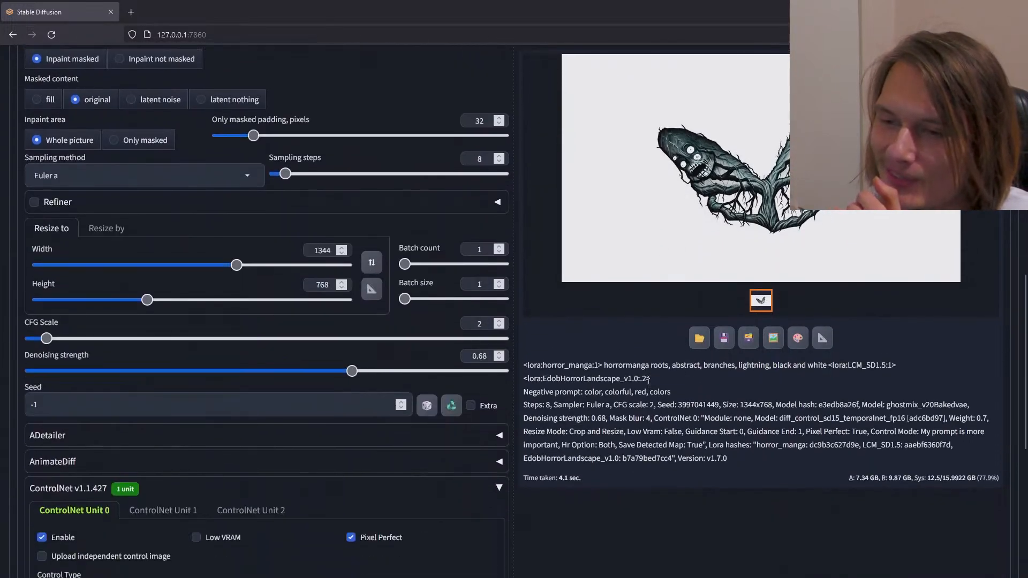
left_click_drag(357, 374, 377, 373)
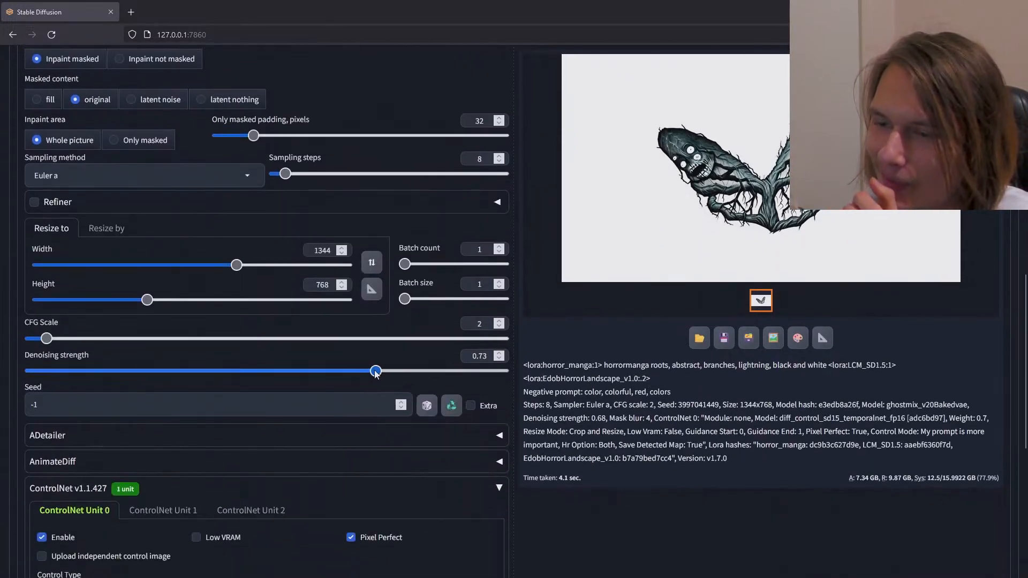
Step: Remove the EdobHorrorLandscape_v1.0 LoRA from the prompt, then regenerate the masked butterfly and check the result
scroll(603, 353, "up", 5)
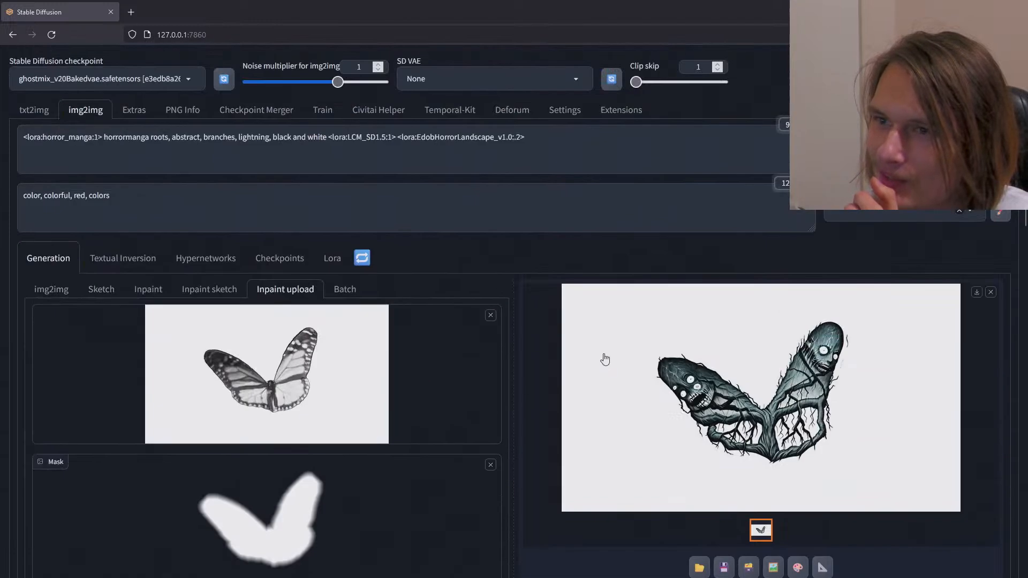
left_click_drag(525, 137, 396, 146)
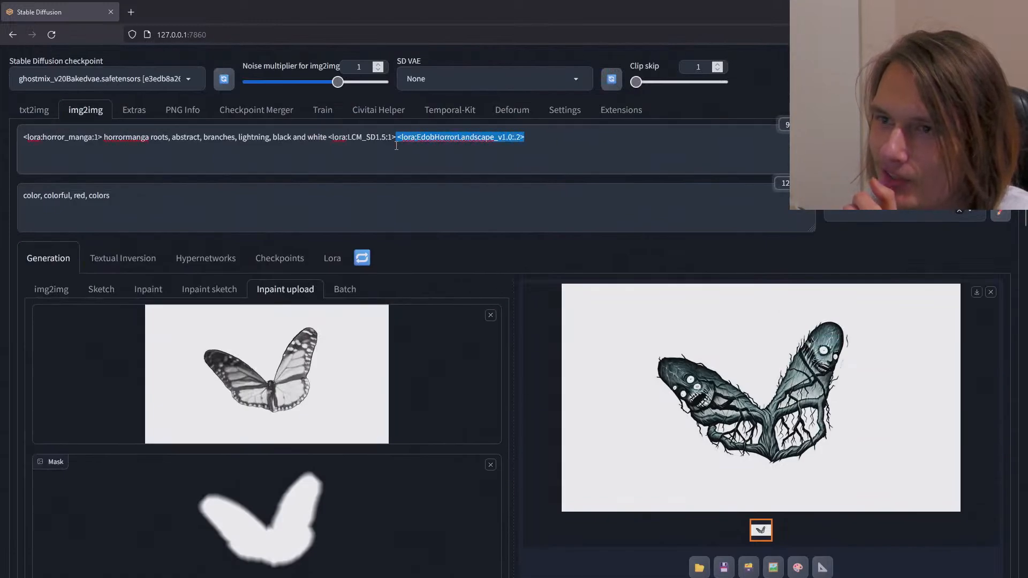
key("BackSpace")
left_click(916, 149)
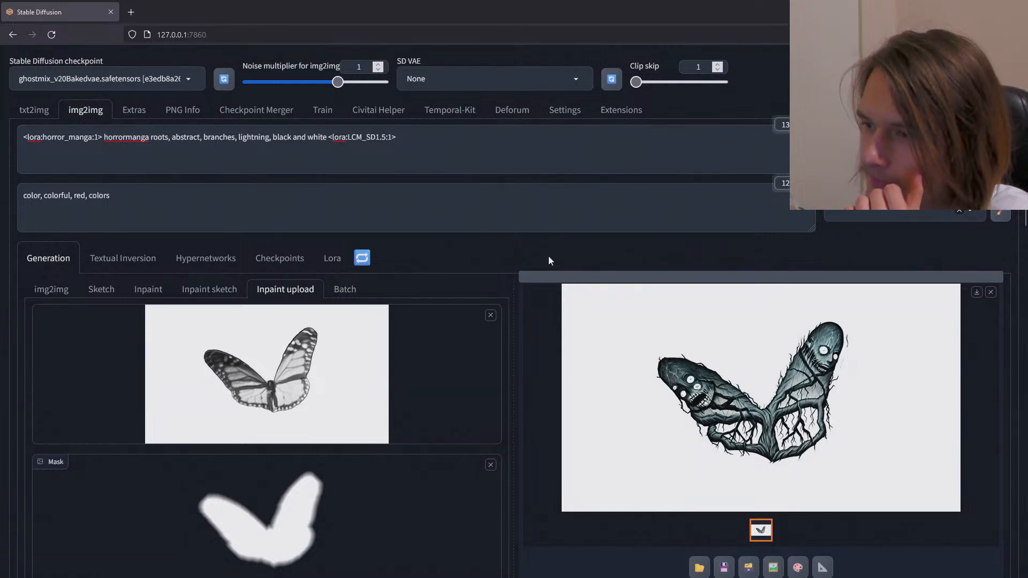
scroll(549, 261, "down", 2)
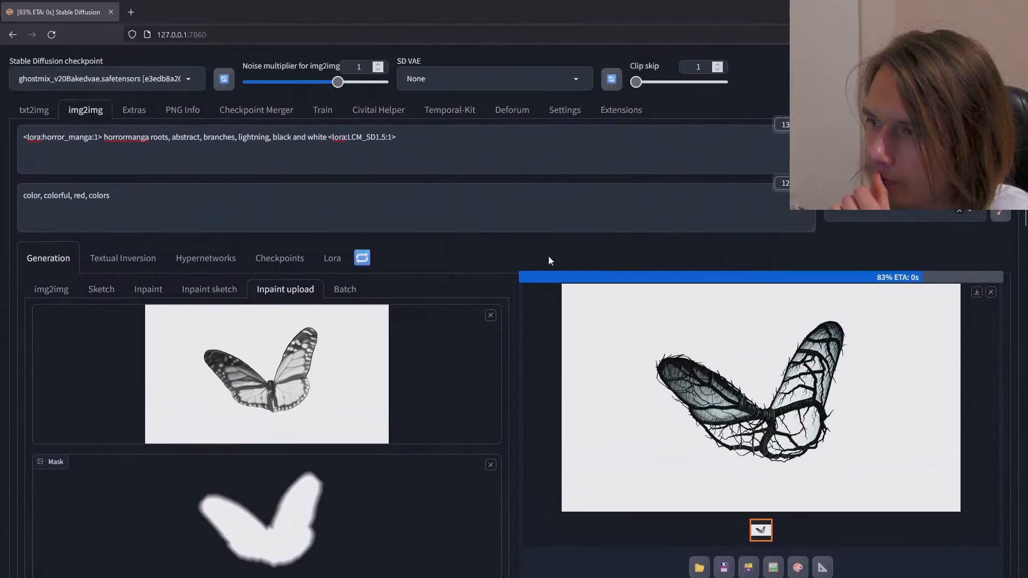
scroll(549, 261, "down", 2)
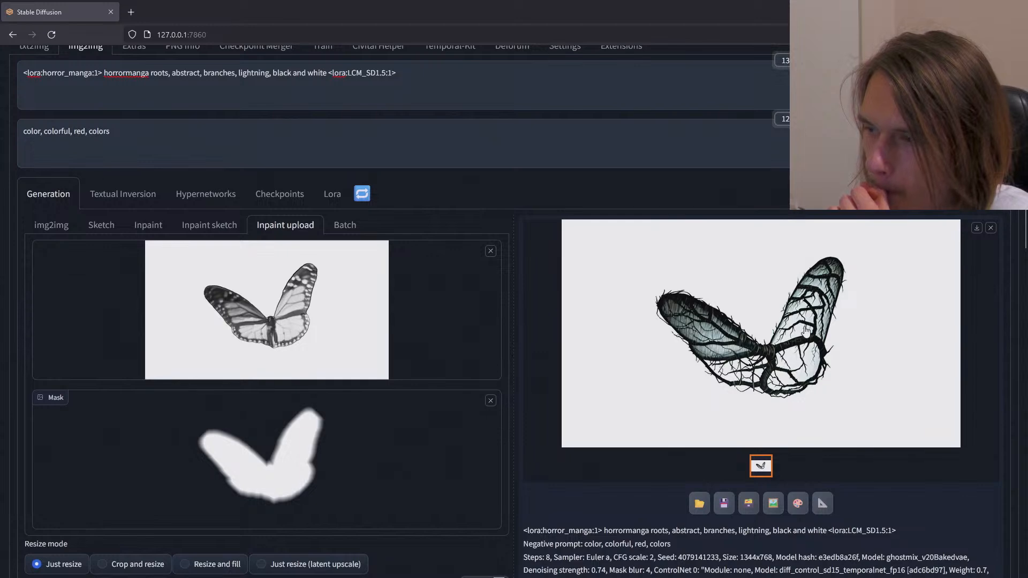
scroll(629, 360, "up", 1)
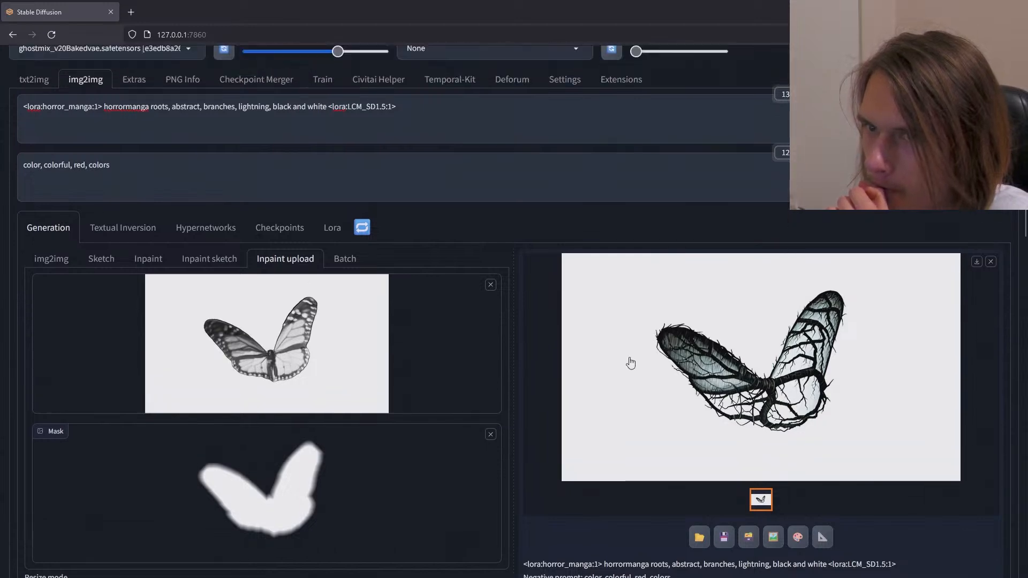
scroll(630, 360, "down", 3)
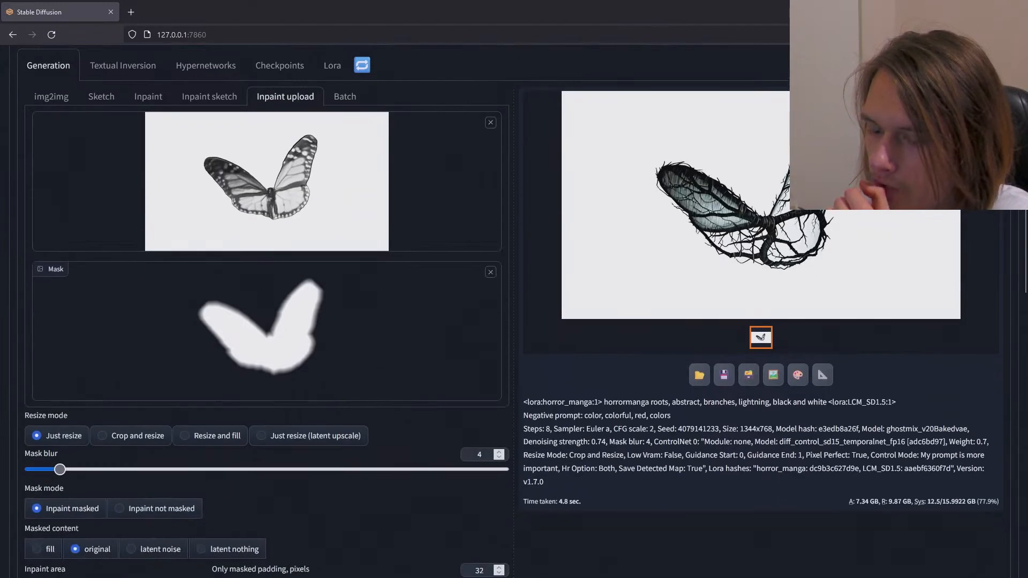
scroll(562, 412, "up", 3)
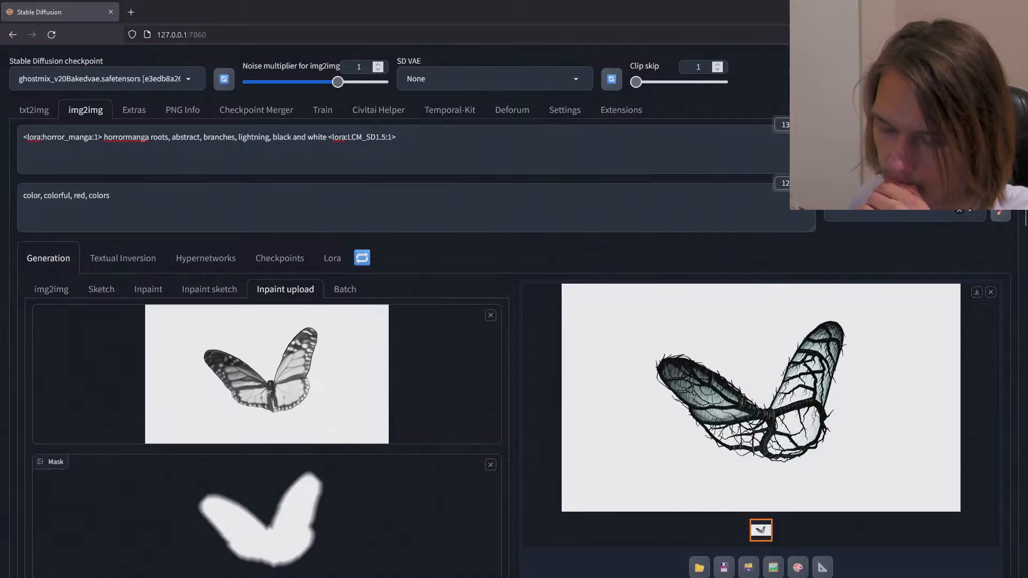
Step: Switch to Premiere Pro and, in the butterboys Copy 02 sequence, hide the mask track and show the butterfly footage over the white background
key("alt+Tab")
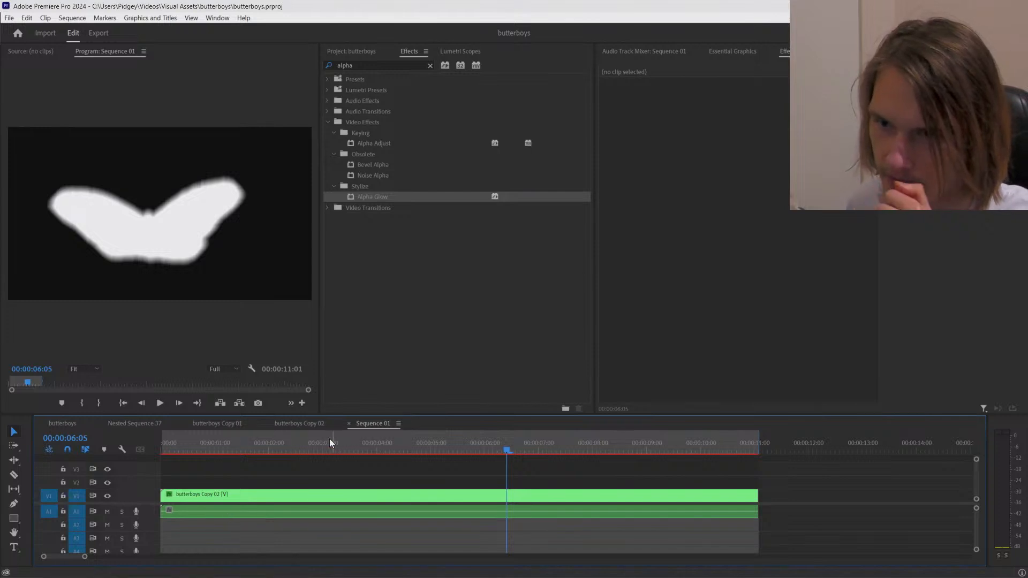
left_click(290, 422)
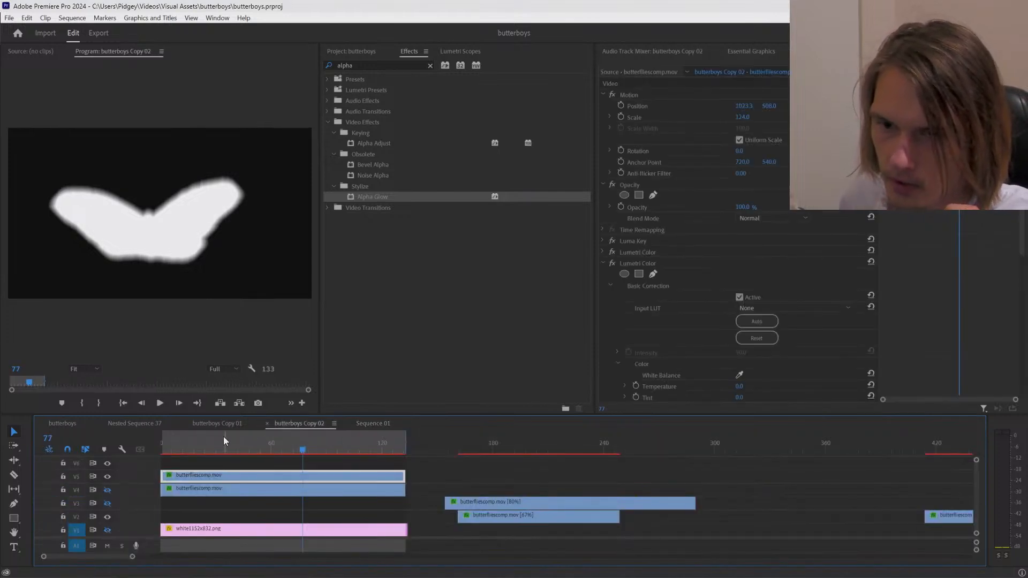
left_click(109, 476)
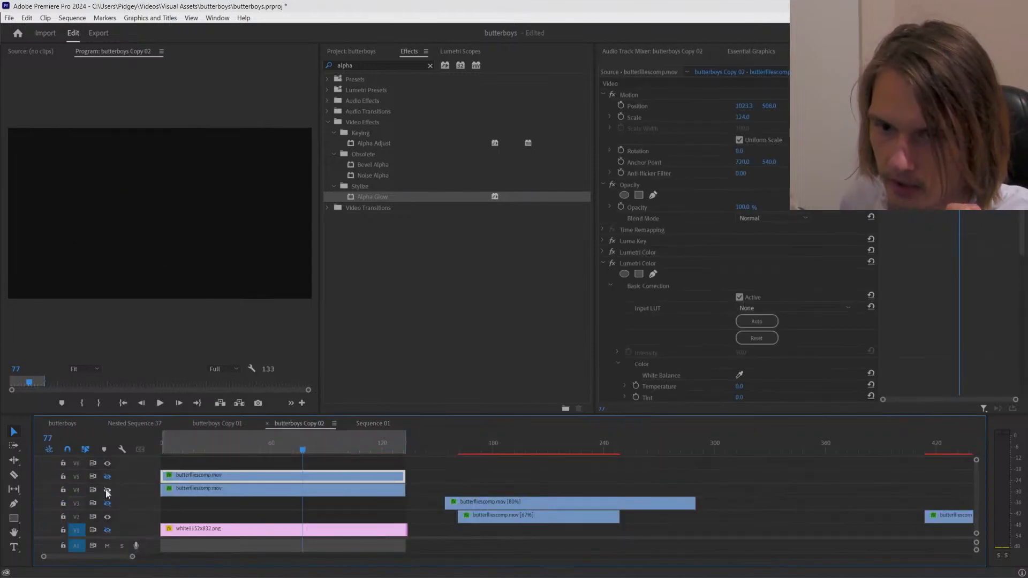
left_click(107, 529)
Step: In Sequence 01, set the Lumetri Color contrast of the nested butterboys Copy 02 clip to 150
left_click(362, 420)
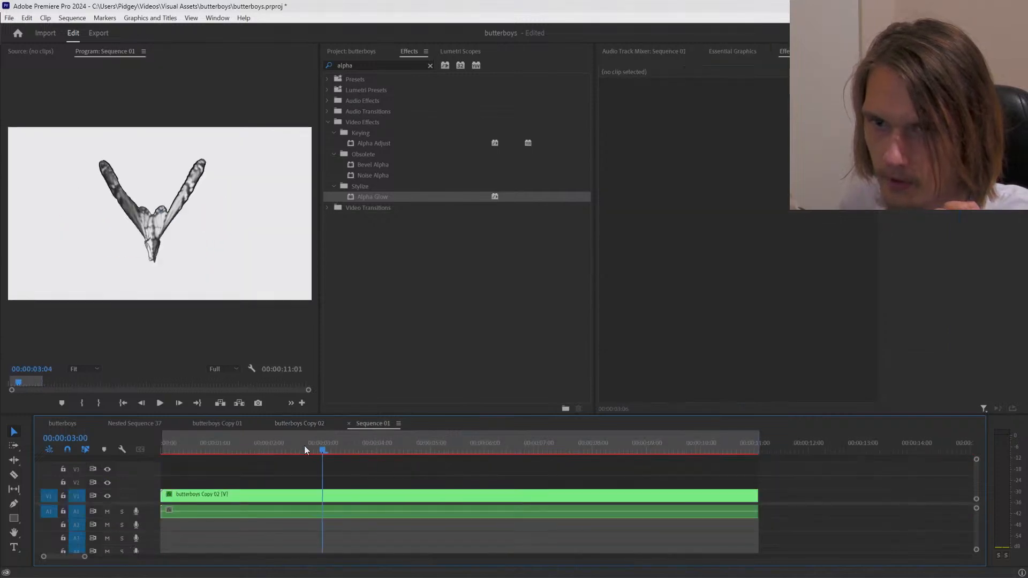
left_click_drag(304, 450, 242, 449)
left_click(259, 496)
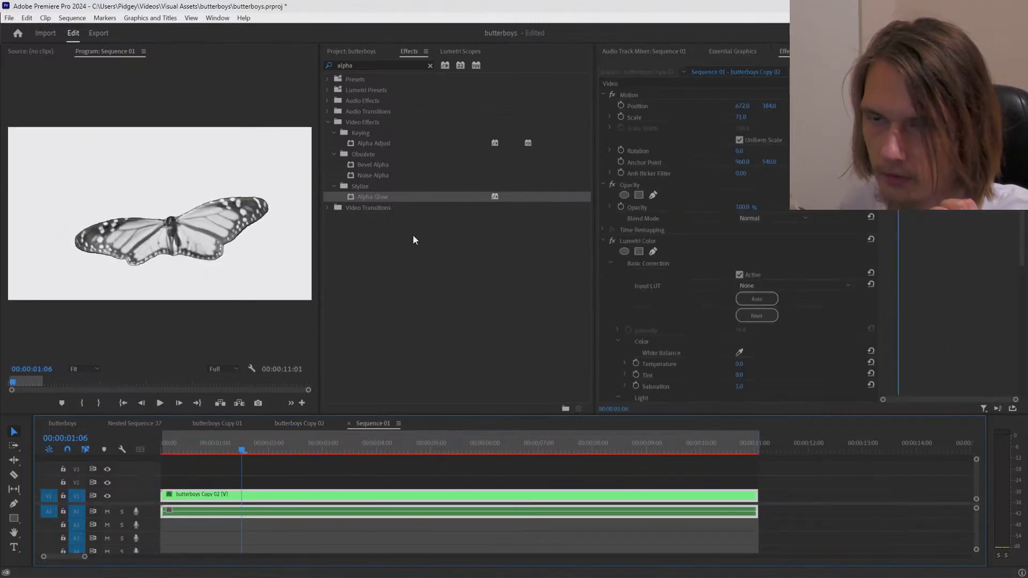
scroll(703, 321, "down", 5)
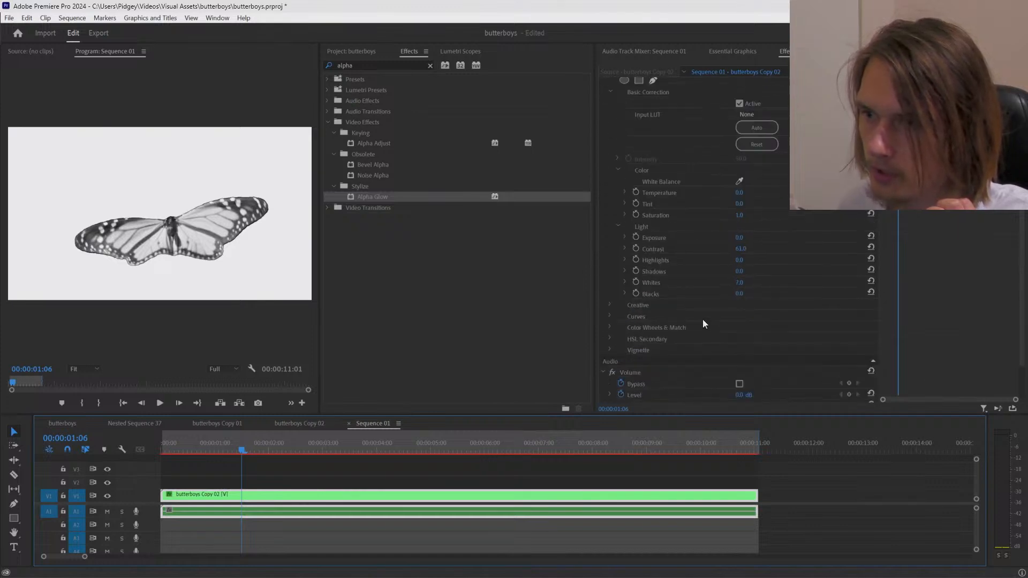
left_click_drag(741, 250, 792, 250)
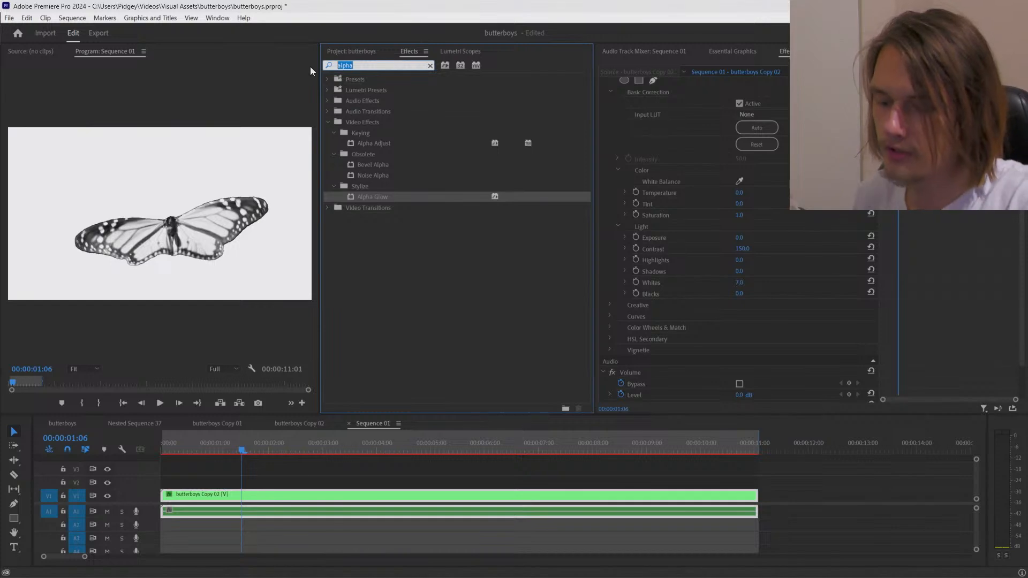
Step: Apply the Posterize effect to the nested butterfly clip with its level set to 2
type("poster")
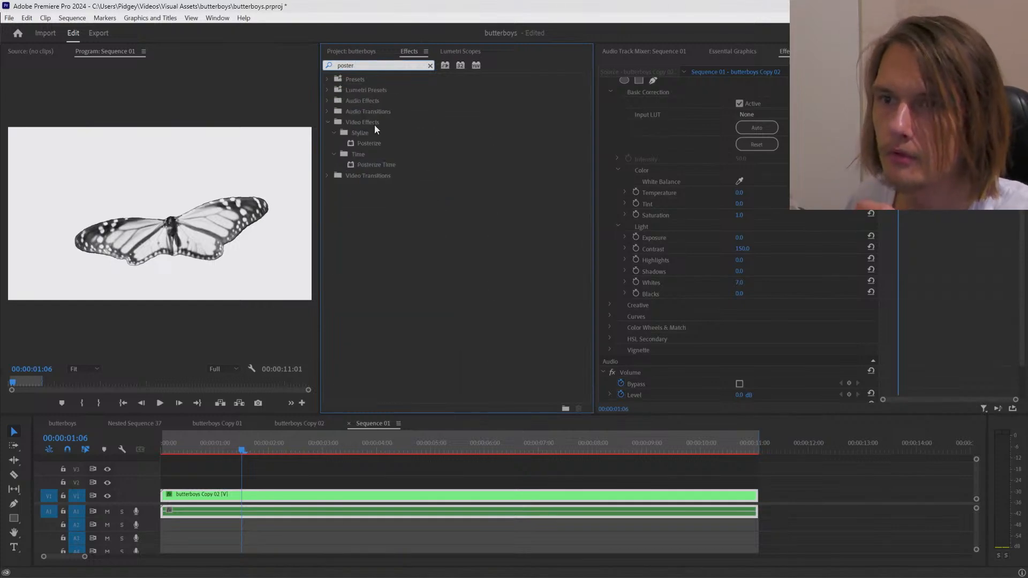
left_click_drag(374, 143, 375, 159)
left_click_drag(343, 442, 735, 330)
scroll(703, 338, "down", 2)
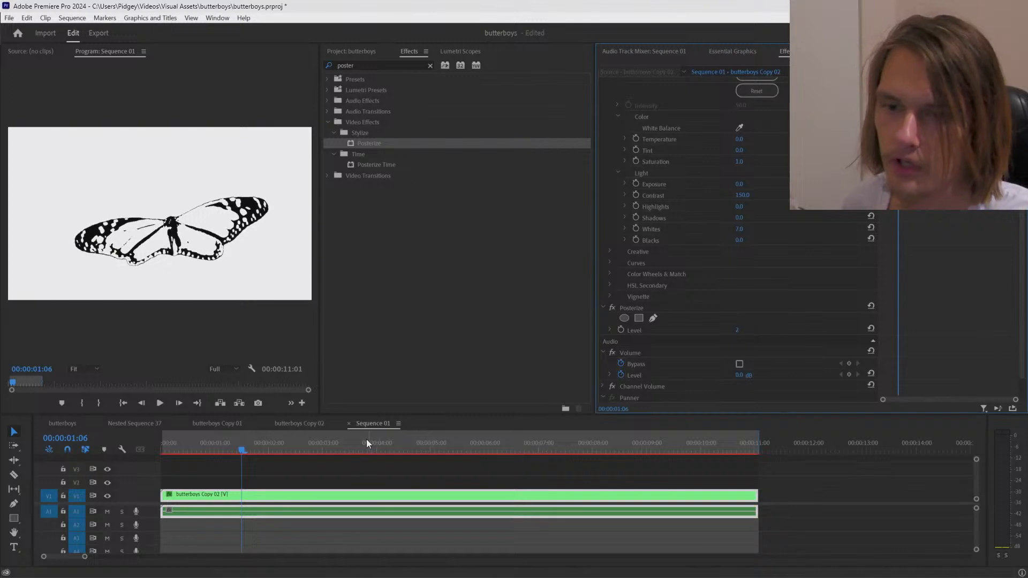
Step: Preview the posterized butterfly and set the Lumetri Color shadows to -150 and whites to -46
left_click_drag(217, 449, 146, 457)
key("space")
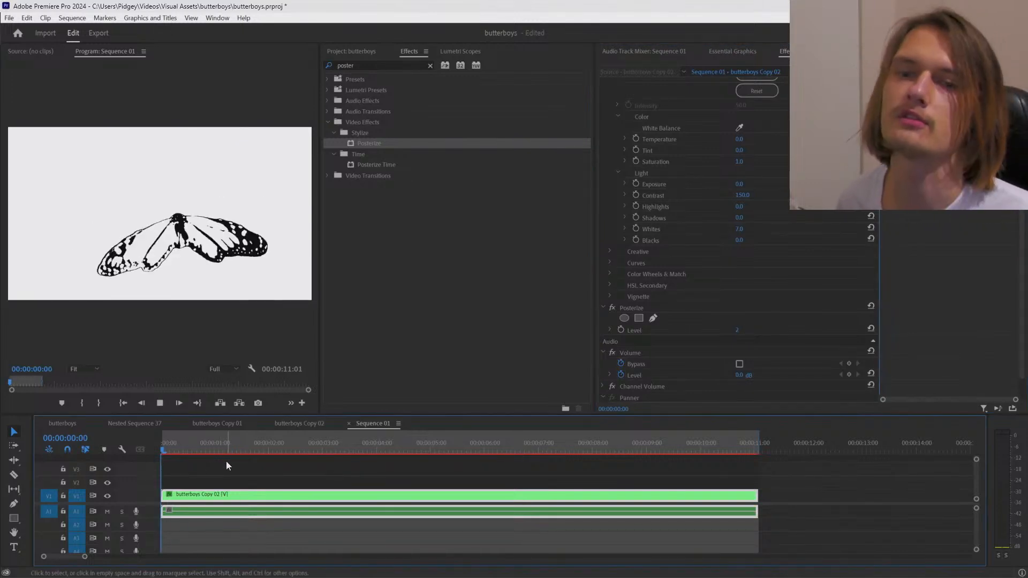
left_click_drag(201, 450, 481, 454)
left_click_drag(739, 219, 736, 218)
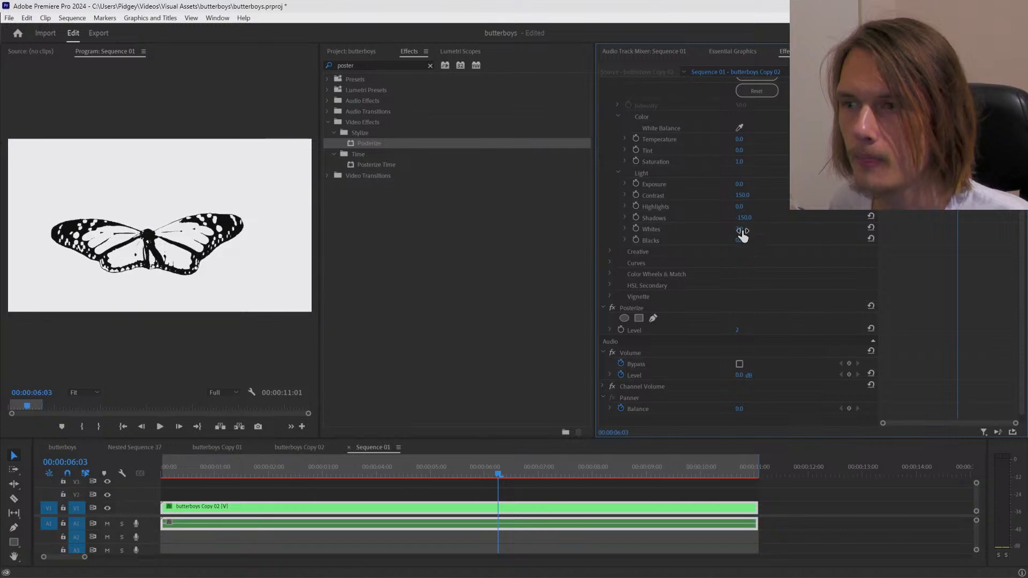
left_click_drag(742, 228, 727, 229)
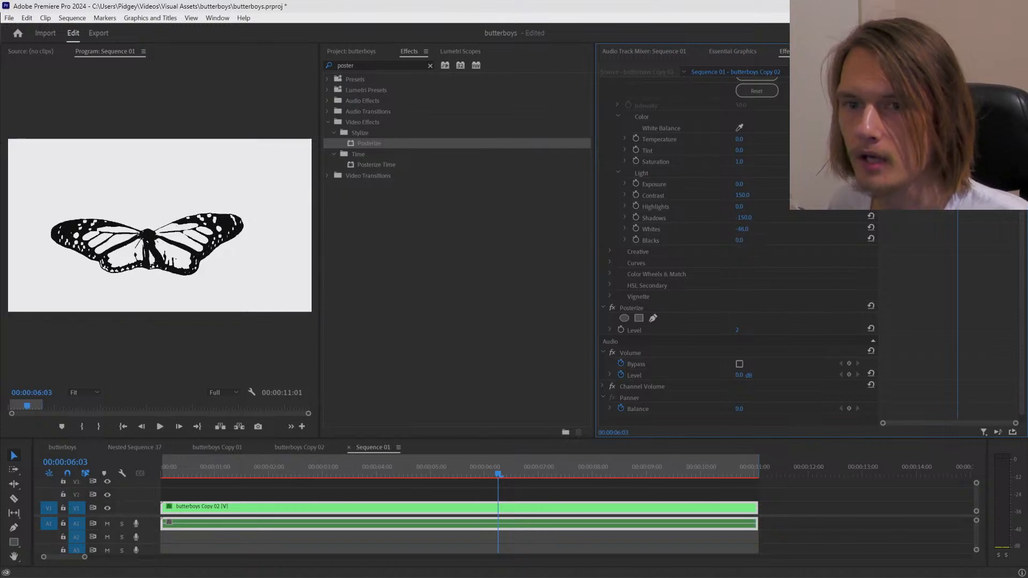
left_click_drag(452, 473, 625, 452)
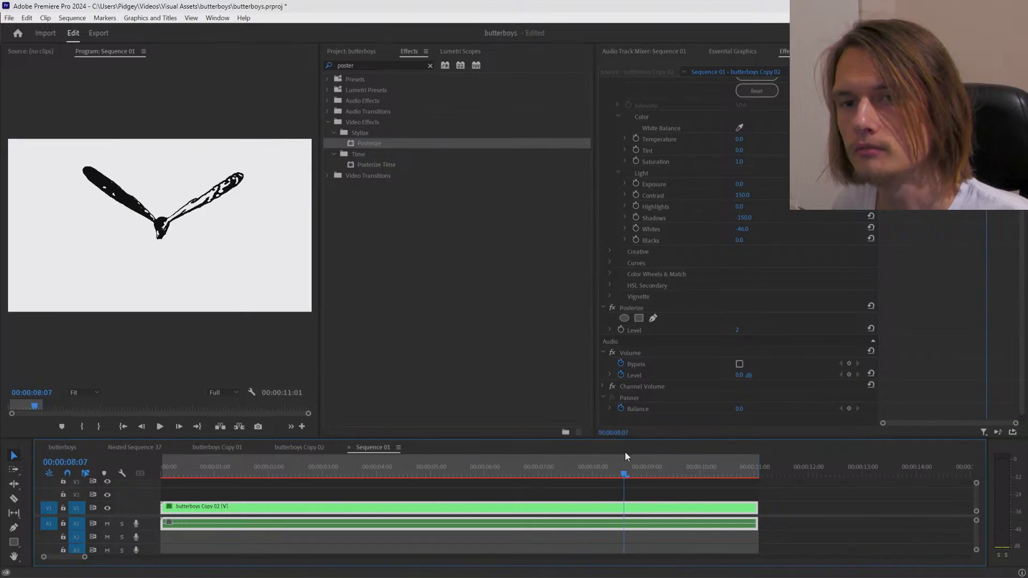
Step: Turn off the clip's Lumetri Color effect and check the posterized butterfly at an earlier frame
scroll(625, 135, "up", 3)
left_click(612, 90)
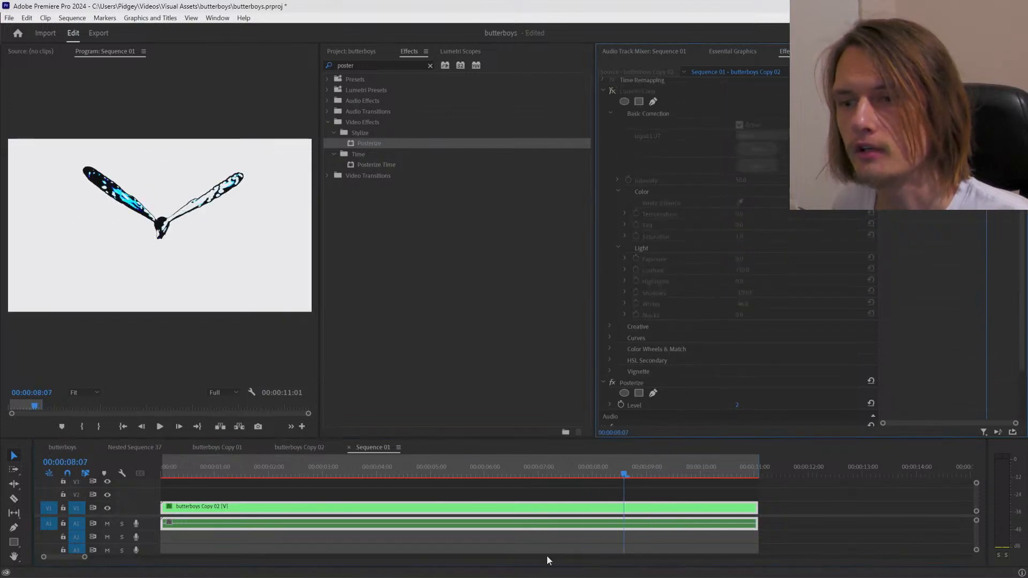
left_click_drag(579, 469, 515, 478)
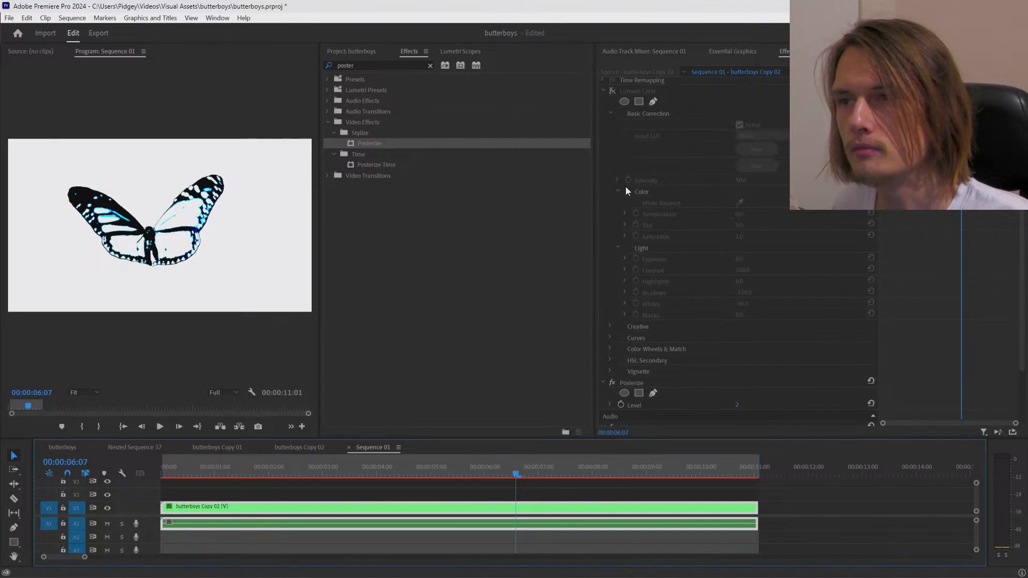
Step: Turn the clip's Lumetri Color effect back on and check the posterized butterfly at an earlier frame
left_click(611, 91)
scroll(673, 299, "down", 2)
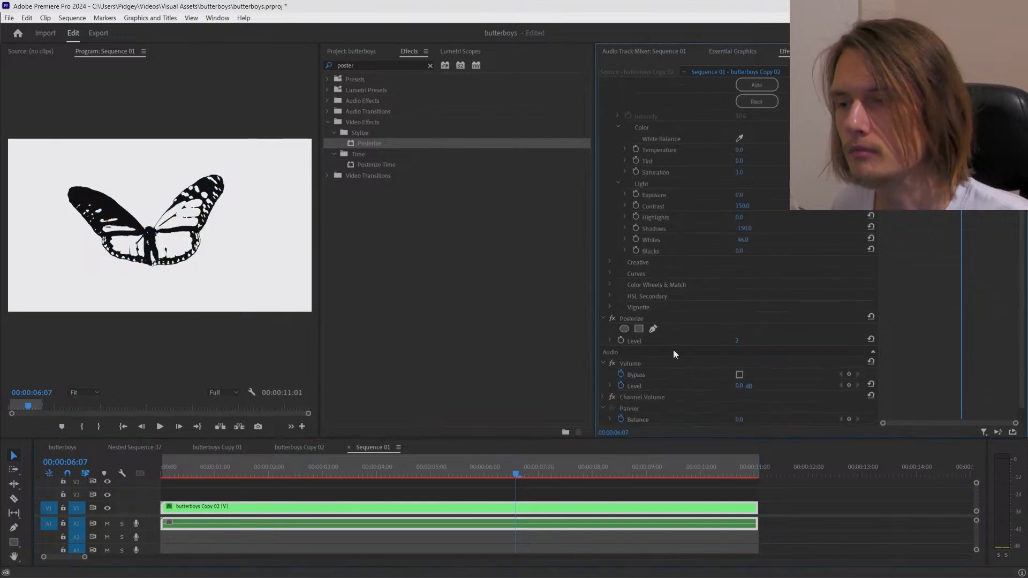
left_click_drag(633, 471, 310, 461)
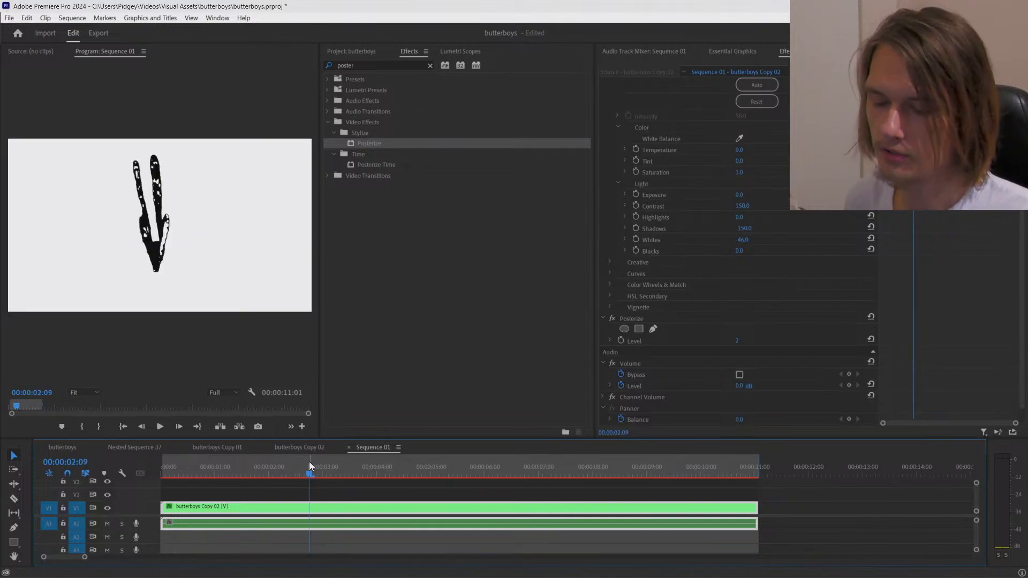
Step: Start a PNG export of Sequence 01 and create a folder named original2 inside butterfly1 for its output
key("ctrl+m")
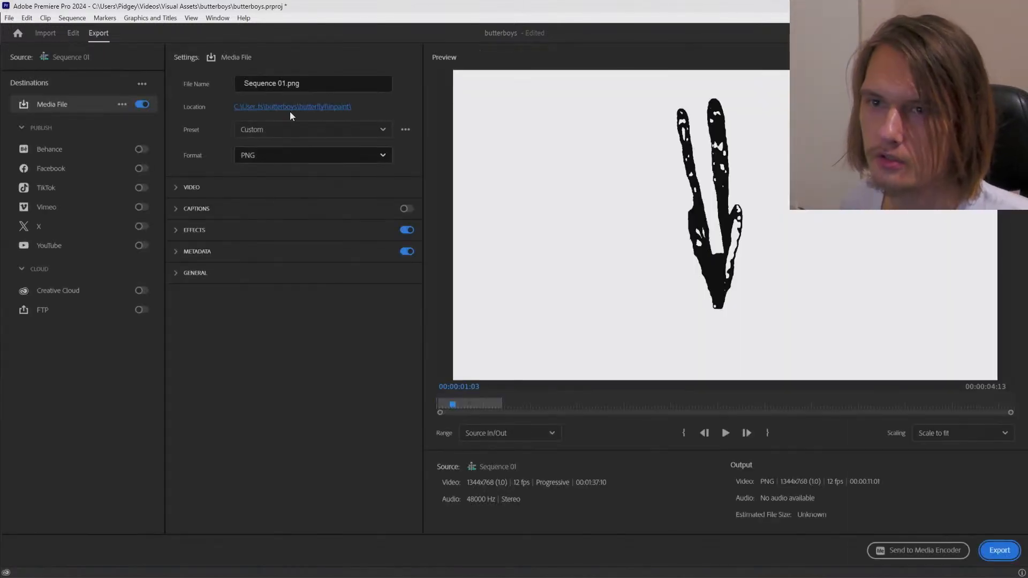
left_click(291, 107)
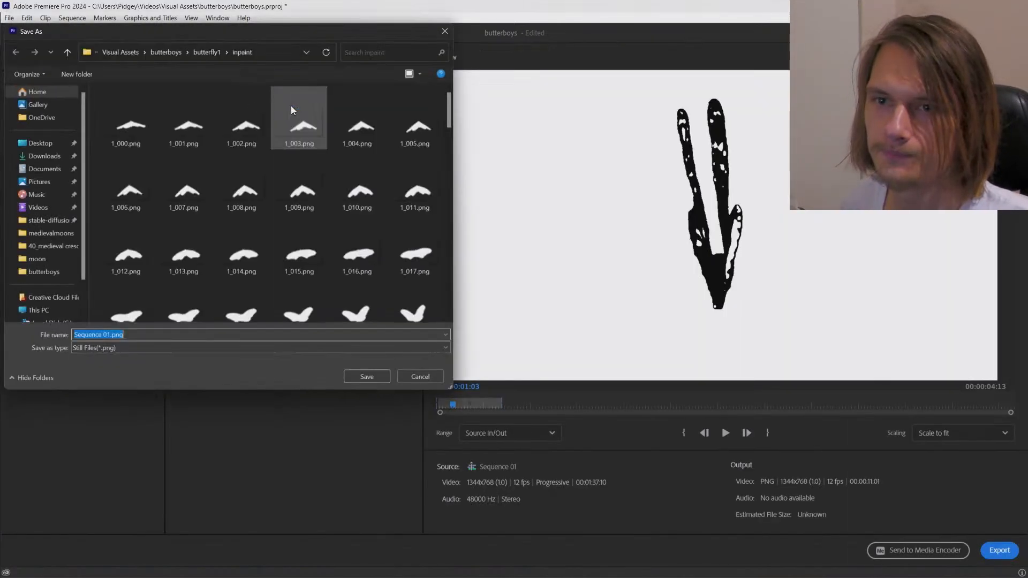
left_click(67, 52)
right_click(218, 212)
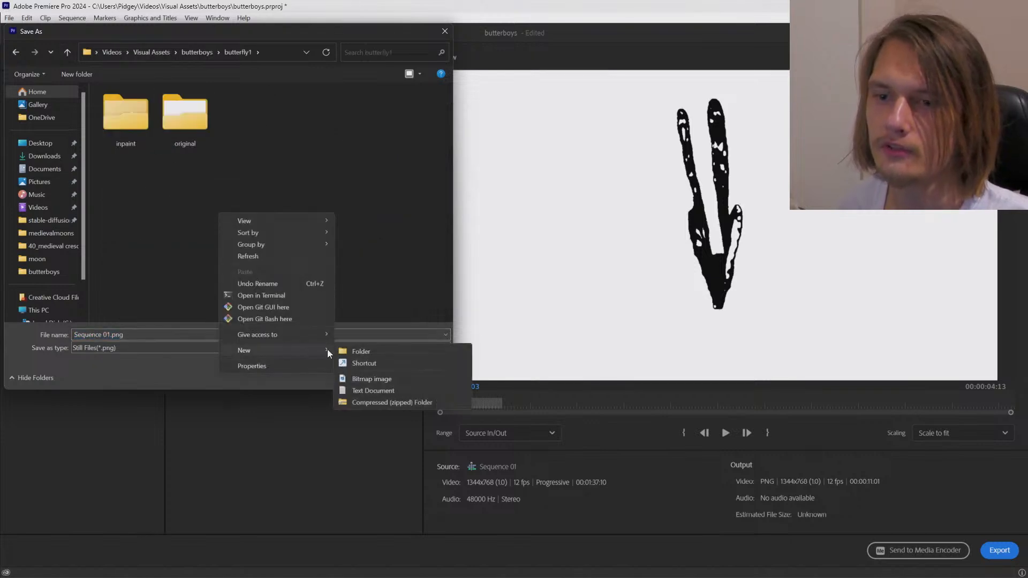
left_click(348, 351)
type("origina")
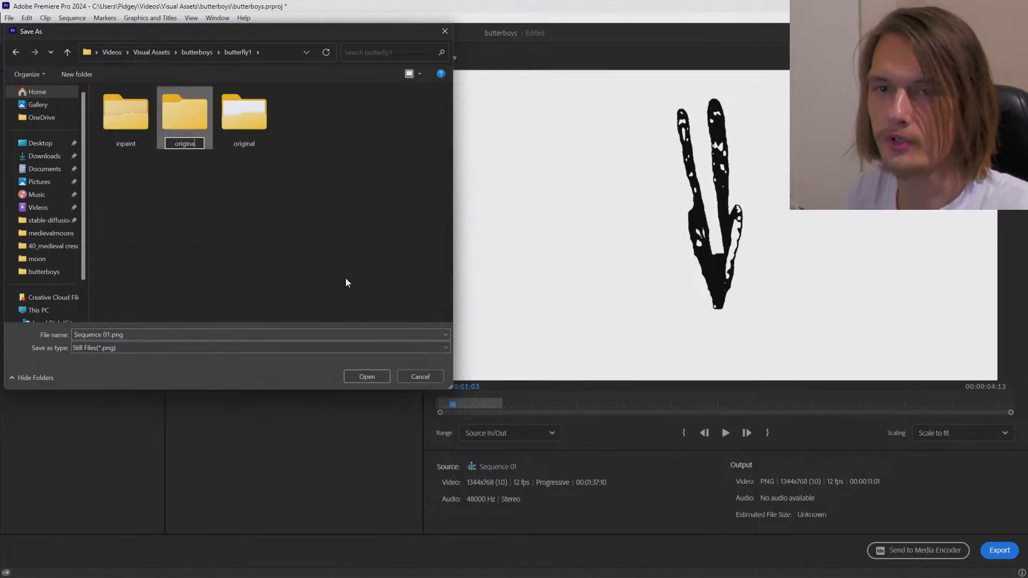
type("l2")
key("Return")
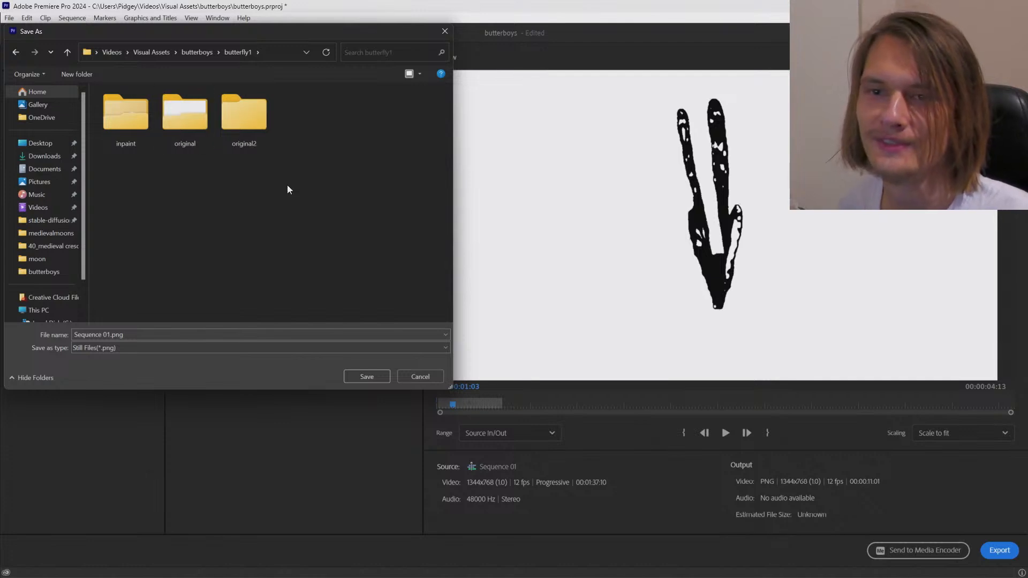
Step: Name the output 1_.png in the original2 folder and export the posterized butterfly as a PNG sequence
double_click(202, 135)
left_click(108, 338)
left_click(108, 337)
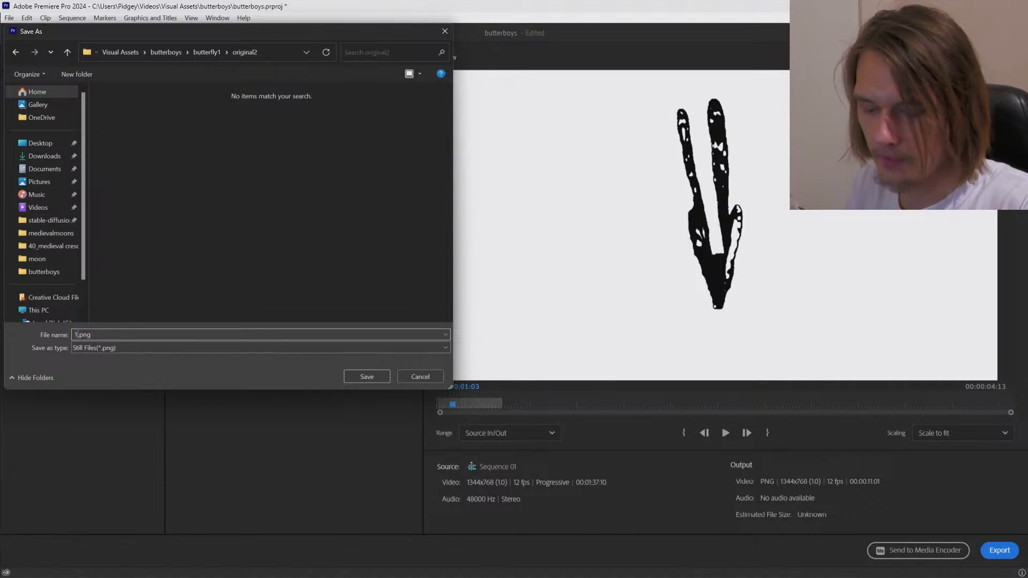
left_click(372, 379)
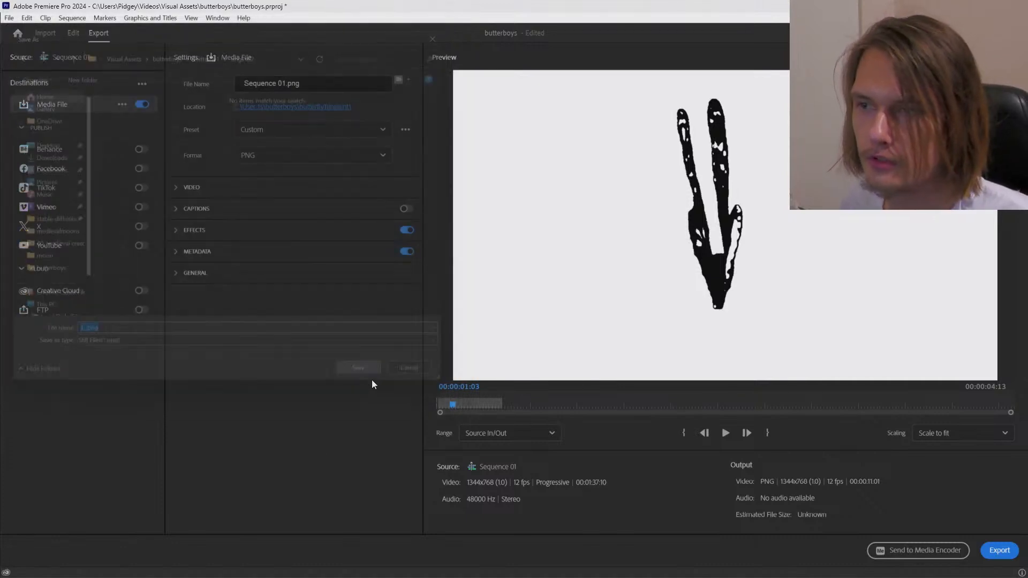
mouse_move(461, 407)
left_mouse_down()
mouse_move(478, 405)
mouse_move(463, 406)
left_mouse_up()
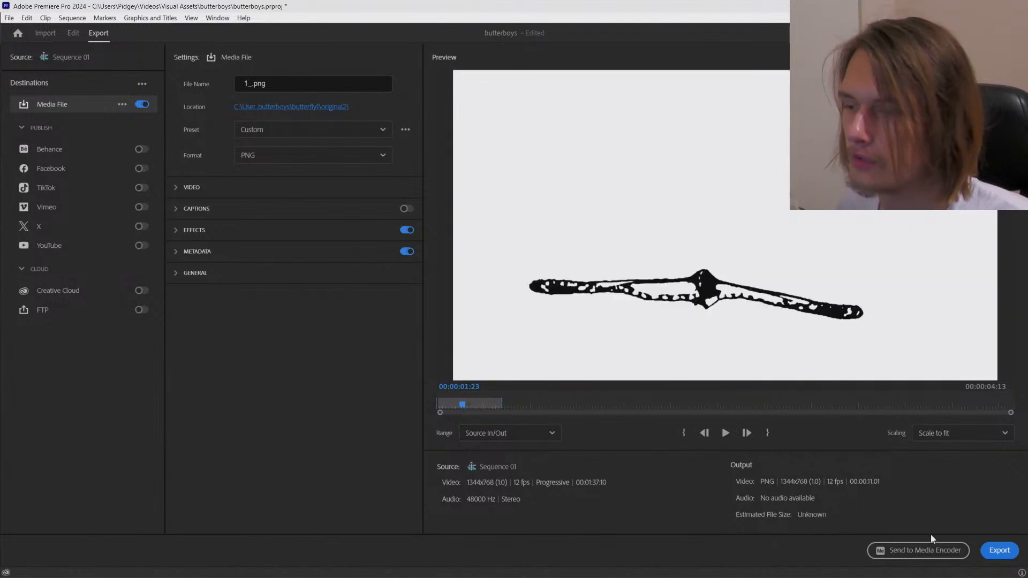
left_click(999, 552)
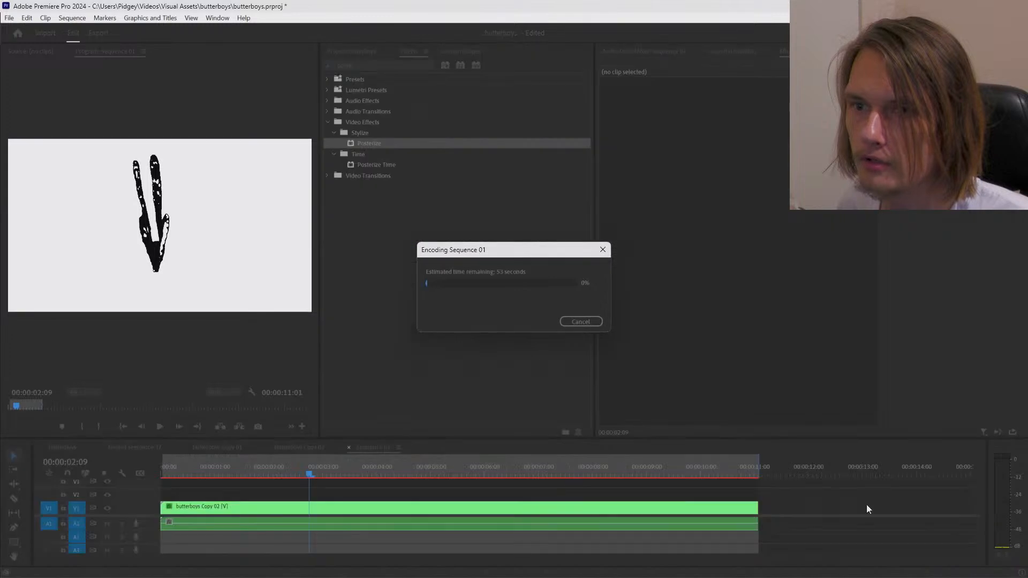
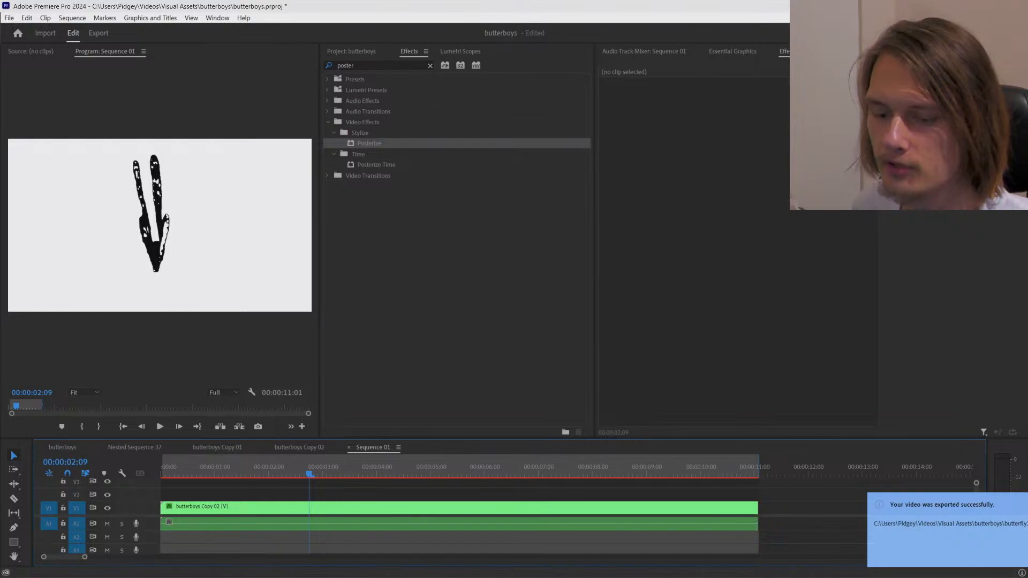
Step: Switch to Stable Diffusion and remove the grayscale butterfly source image from Inpaint upload
key("alt+Tab")
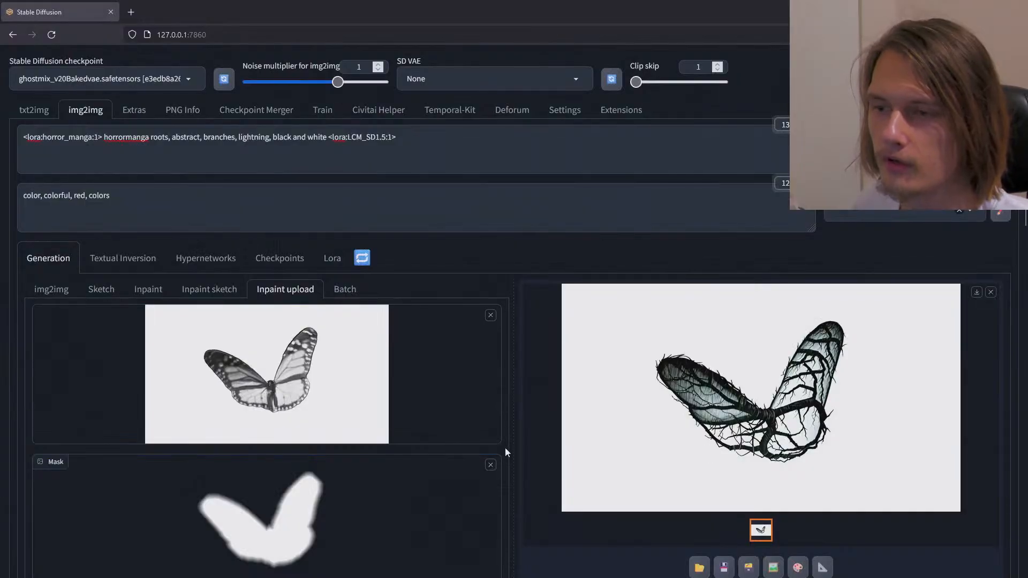
scroll(529, 429, "down", 2)
scroll(528, 429, "up", 1)
scroll(529, 428, "down", 1)
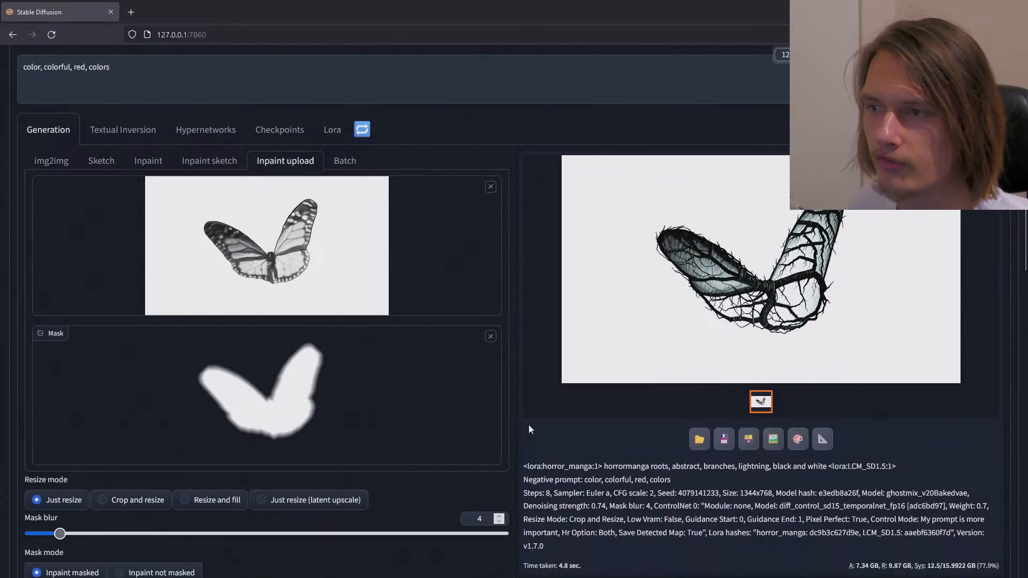
scroll(527, 352, "up", 1)
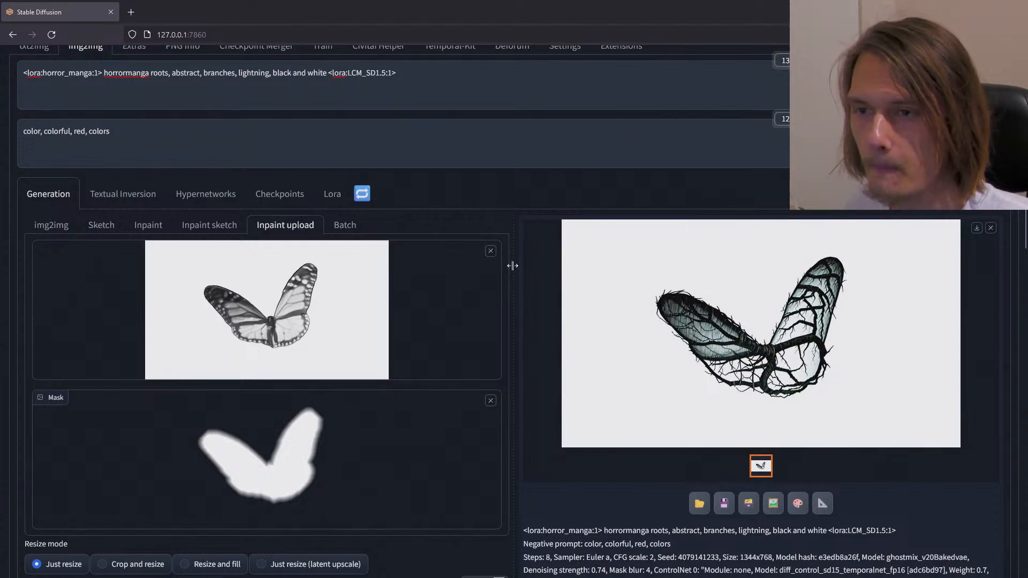
left_click(491, 252)
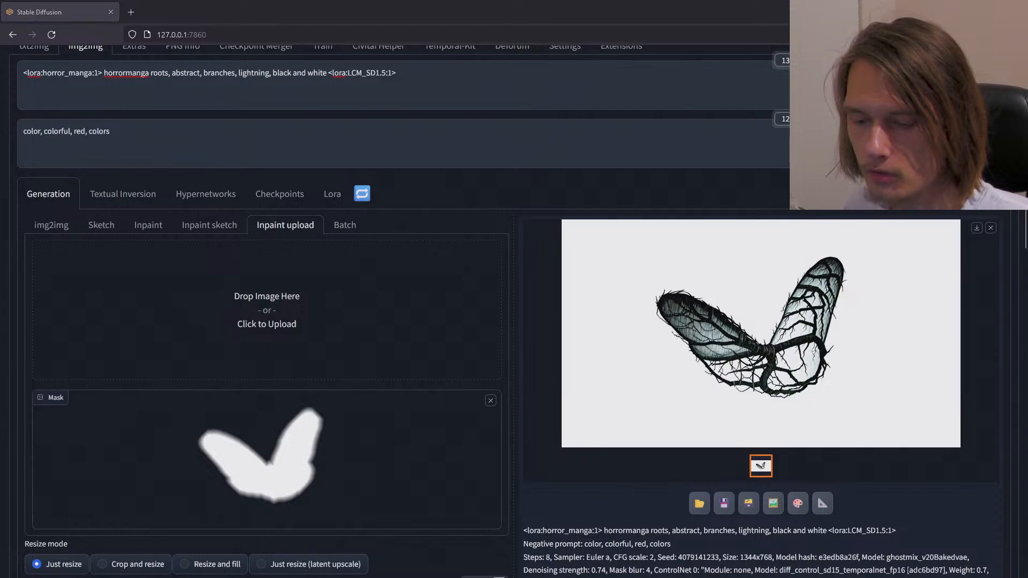
Step: Load 1_024.png from the original2 folder as the inpaint source image and generate a new butterfly
key("alt+Tab")
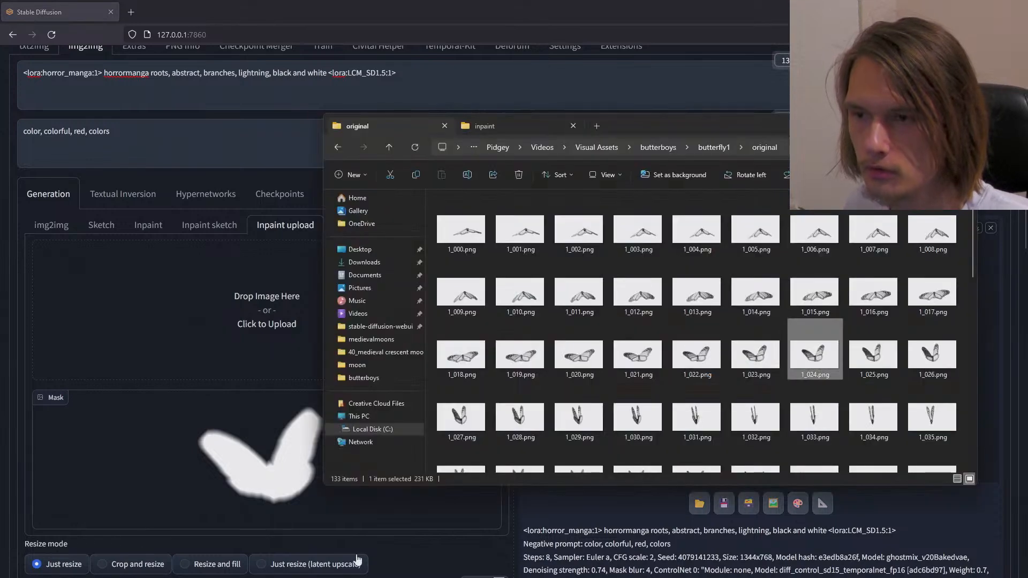
left_click(390, 149)
left_click(577, 237)
double_click(577, 240)
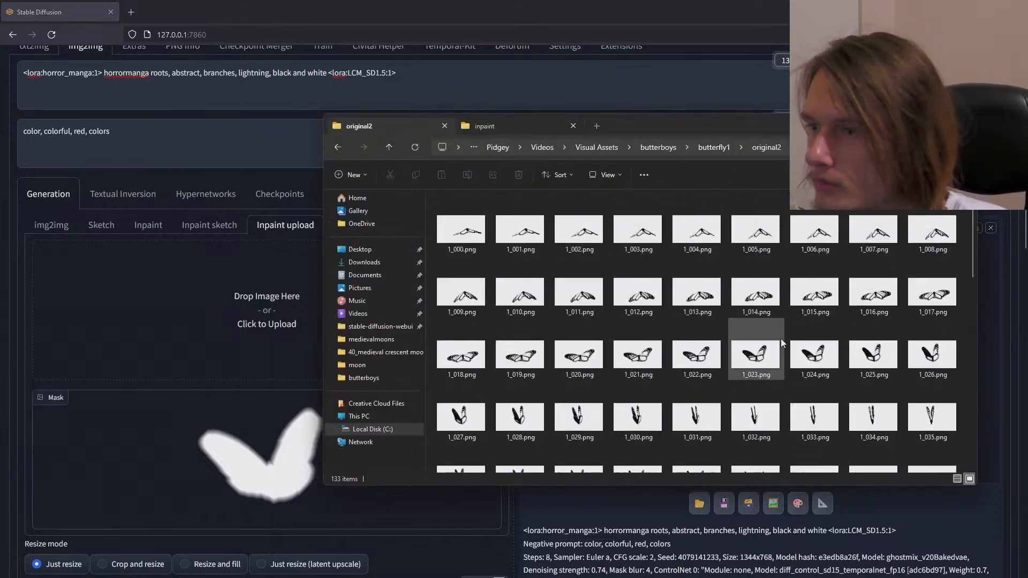
left_click(823, 362)
left_click_drag(822, 362, 241, 322)
left_click(30, 335)
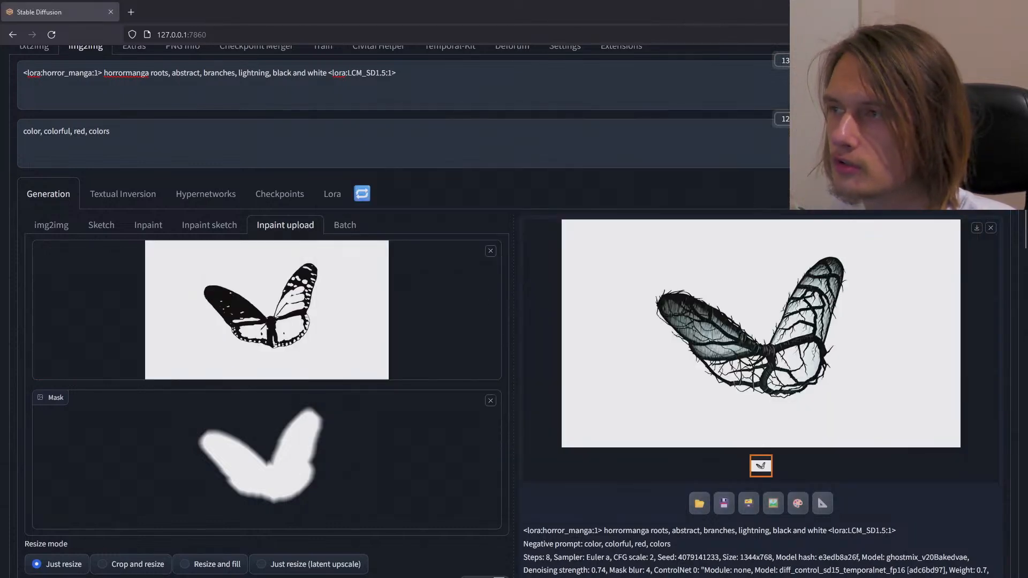
key("ctrl+Return")
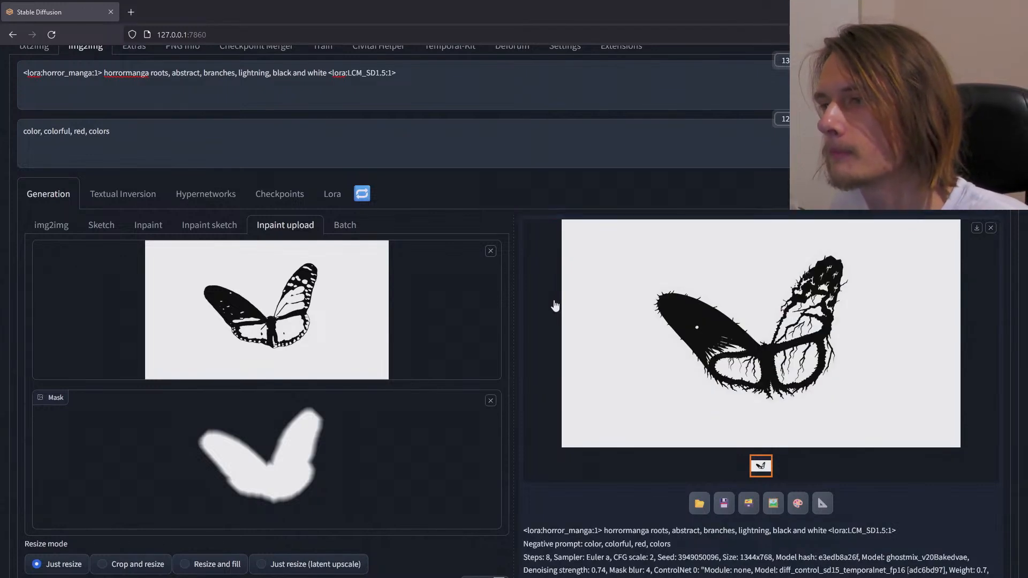
Step: Set the denoising strength to 0.69 and regenerate the inpainted butterfly
scroll(554, 305, "down", 12)
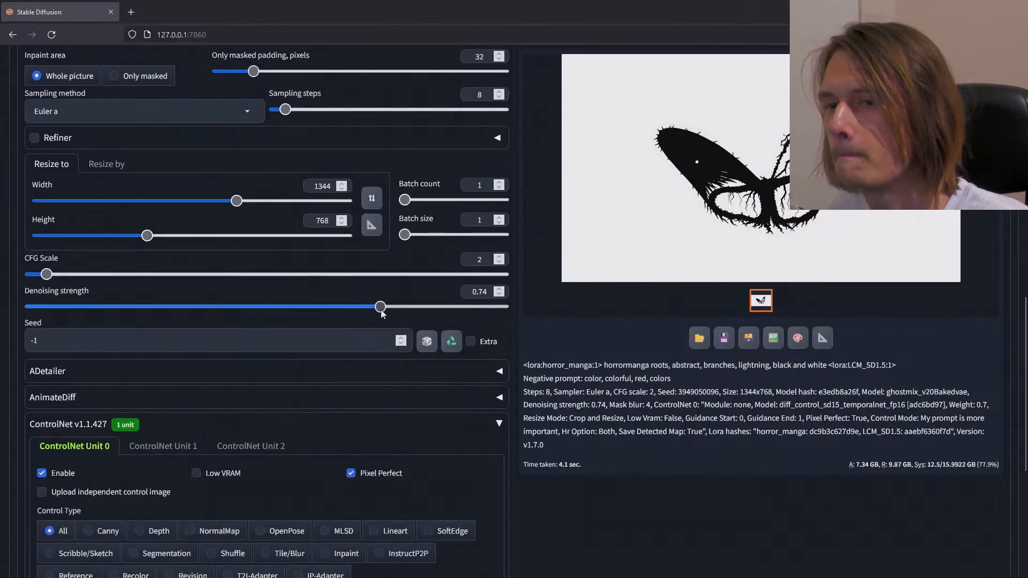
left_click_drag(381, 312, 358, 317)
scroll(639, 343, "up", 15)
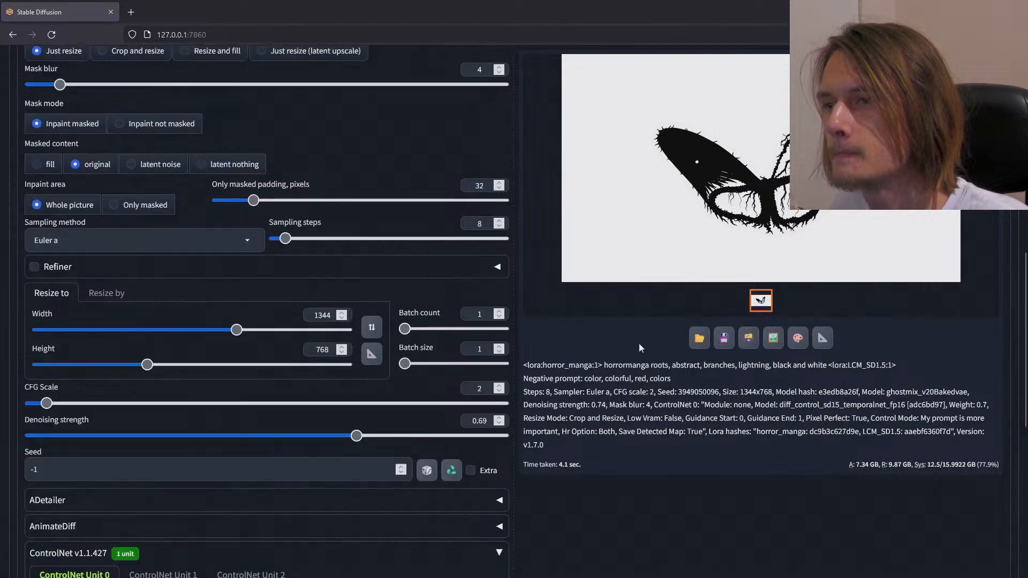
key("ctrl+Return")
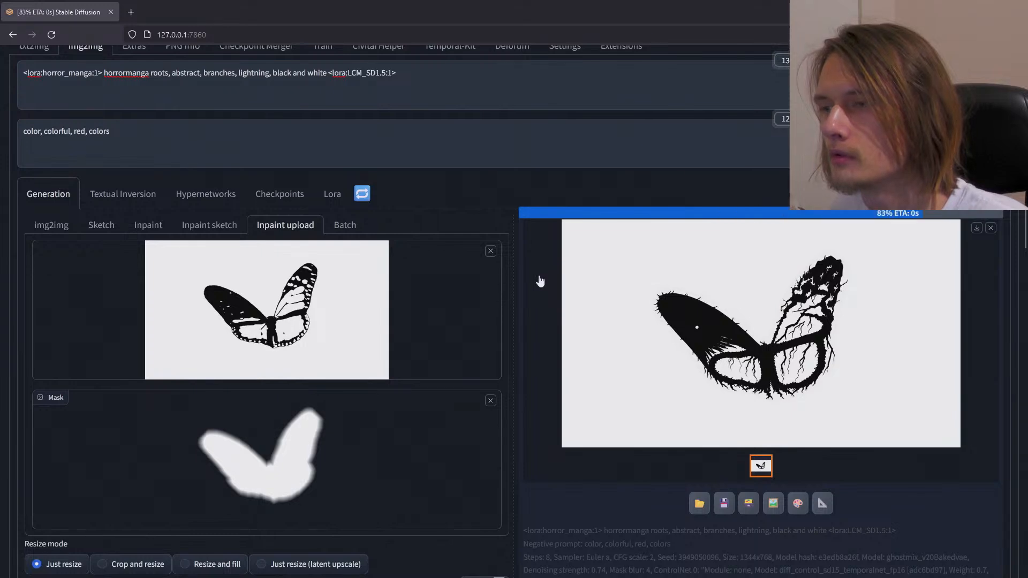
Step: Set the denoising strength to 0.78 and the batch size to 4, and generate a batch of butterflies
scroll(540, 281, "down", 8)
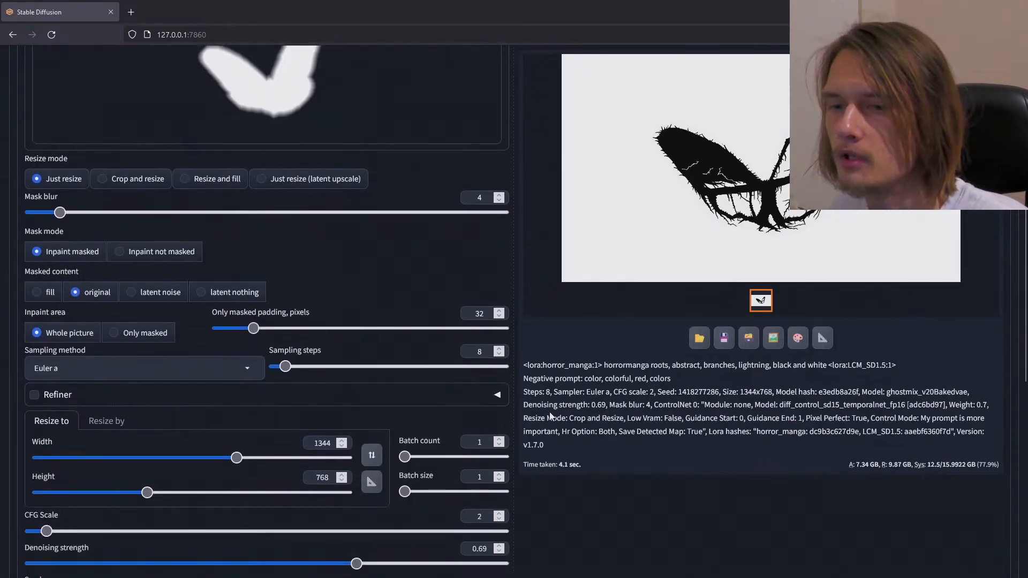
left_click_drag(358, 500, 390, 500)
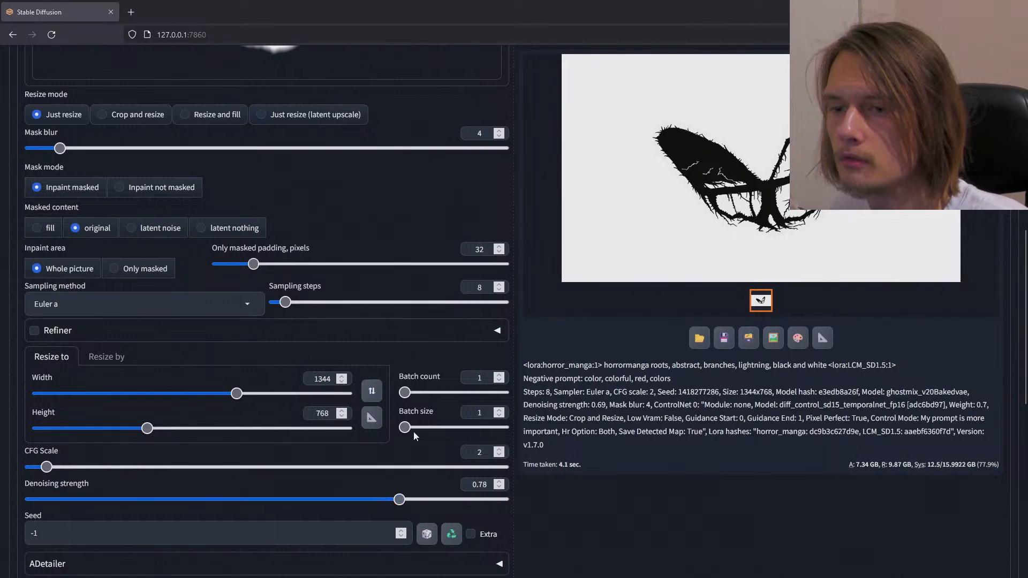
scroll(578, 394, "up", 10)
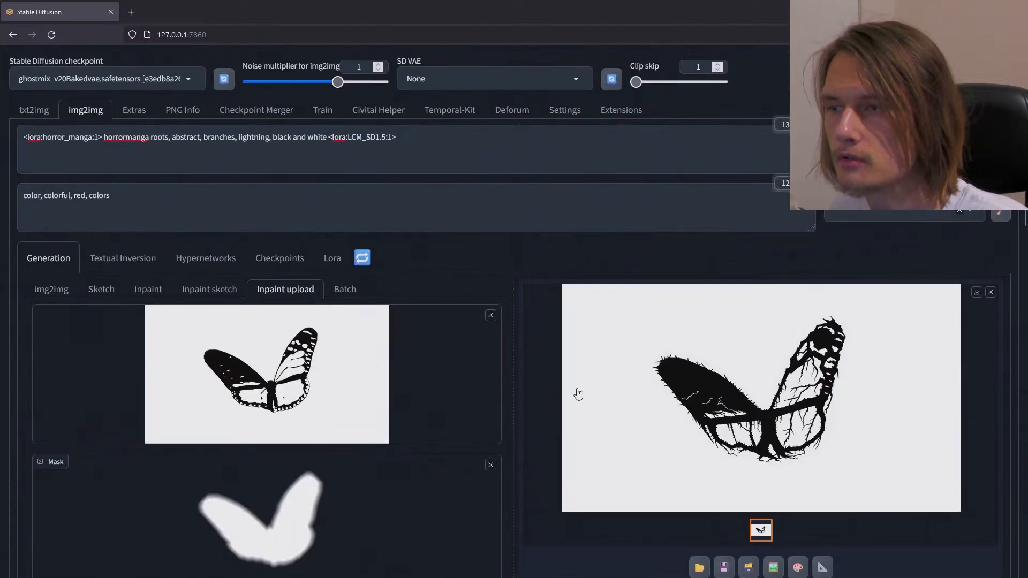
left_click(917, 146)
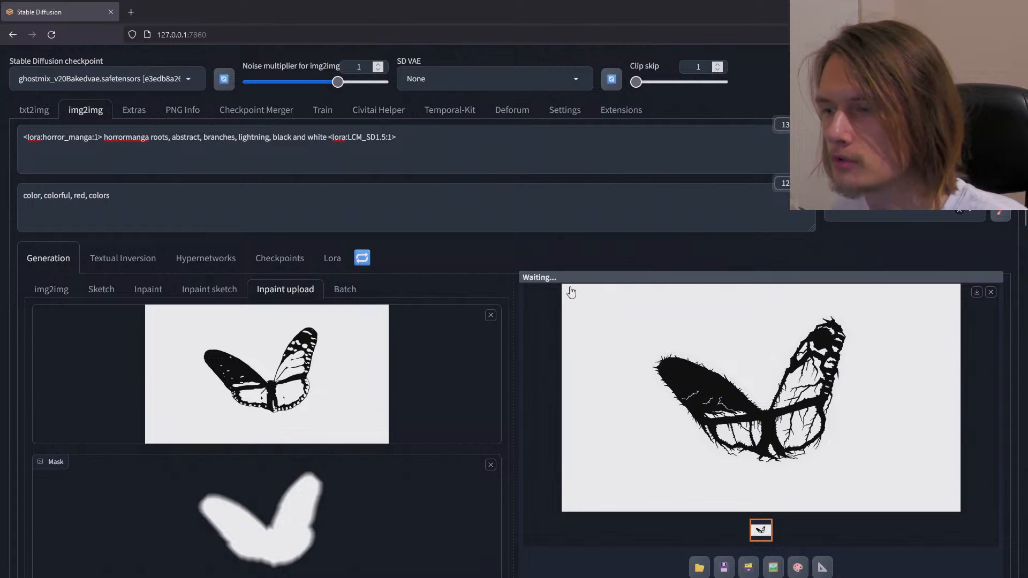
Step: Check the generation progress in the stable diffusion terminal, then examine the enlarged grid of butterfly variations and review the inpainting settings
scroll(572, 292, "down", 2)
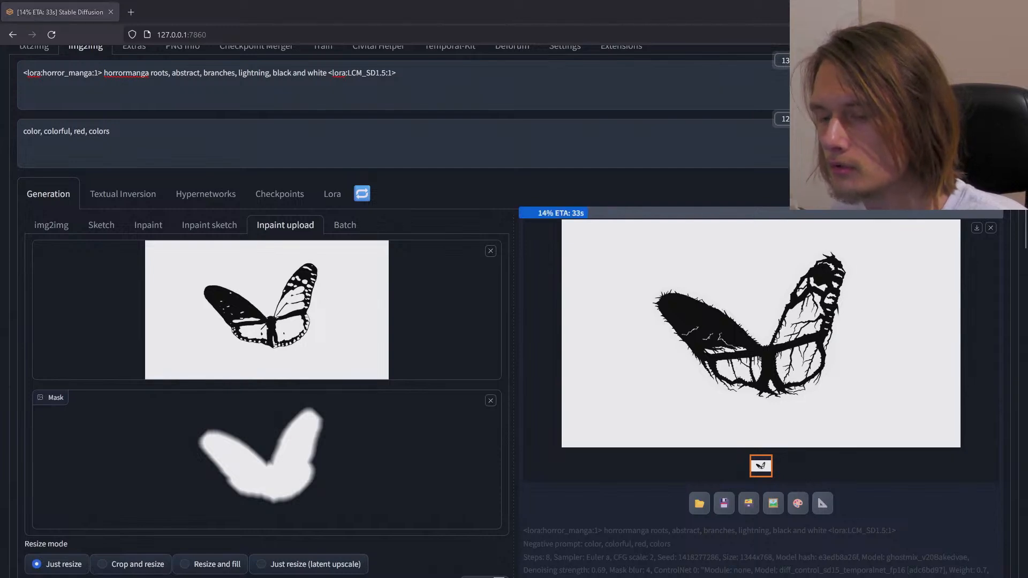
key("alt+Tab")
left_click_drag(628, 308, 502, 312)
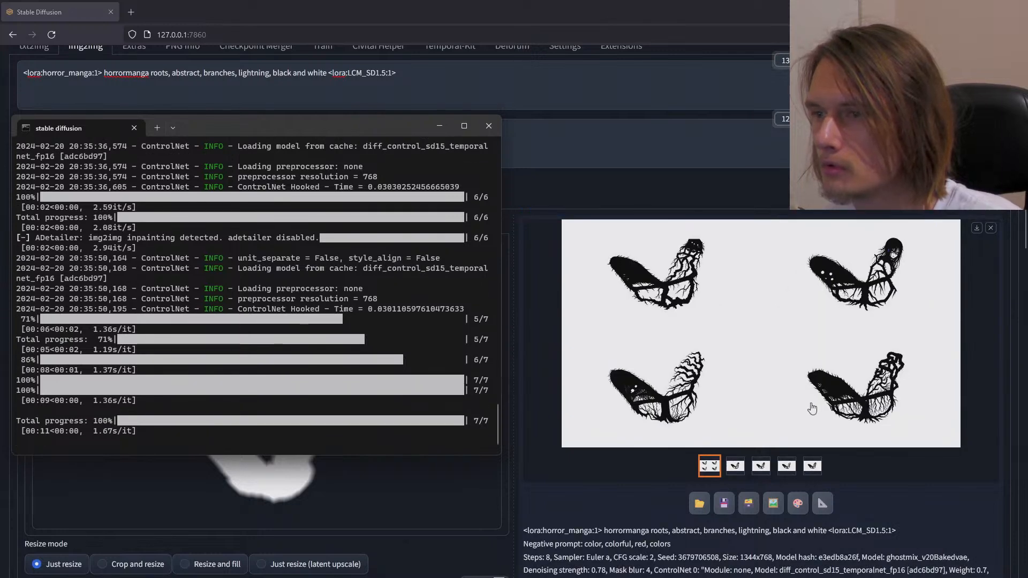
left_click(863, 411)
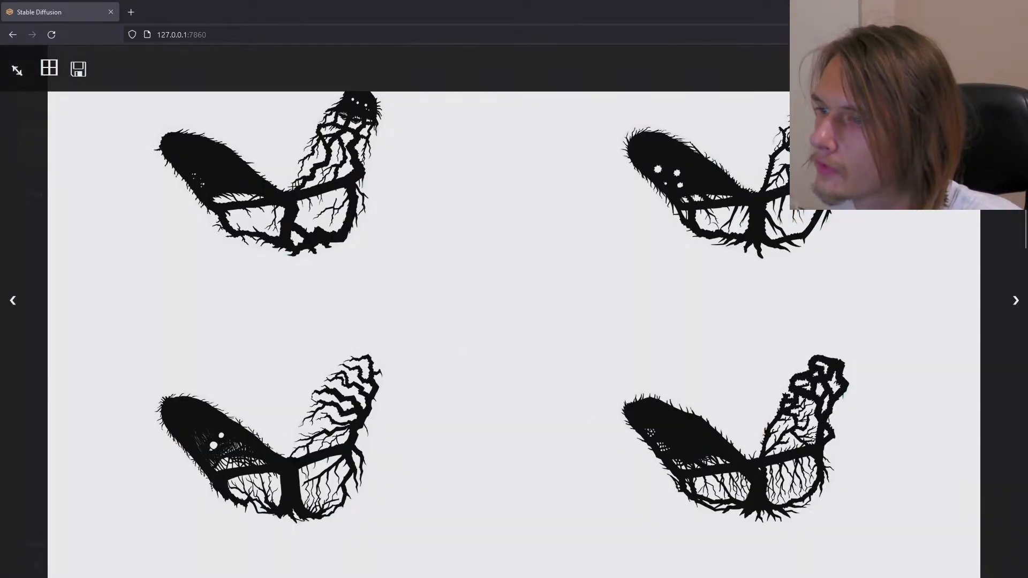
key("Escape")
scroll(485, 383, "down", 7)
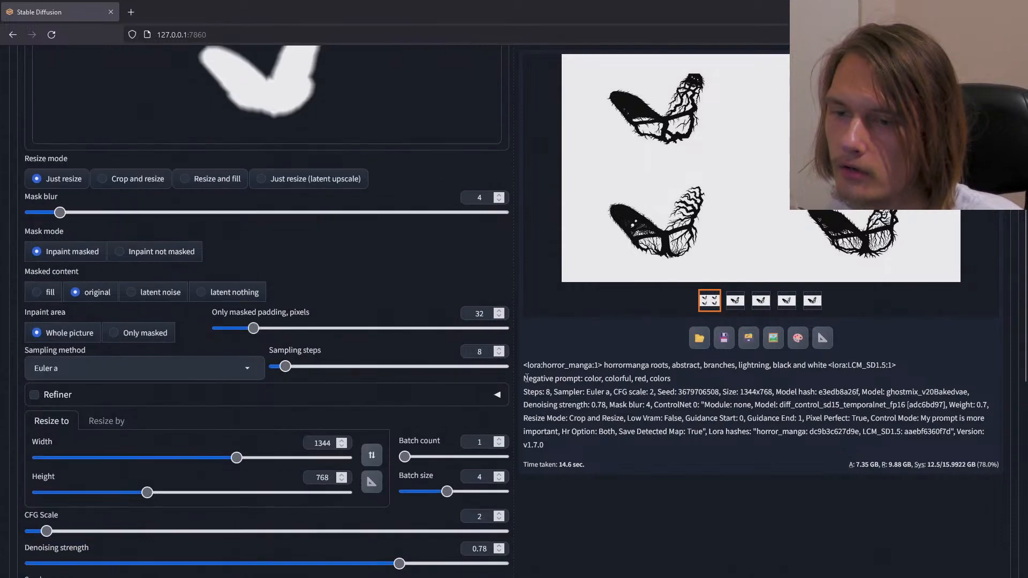
scroll(545, 321, "up", 10)
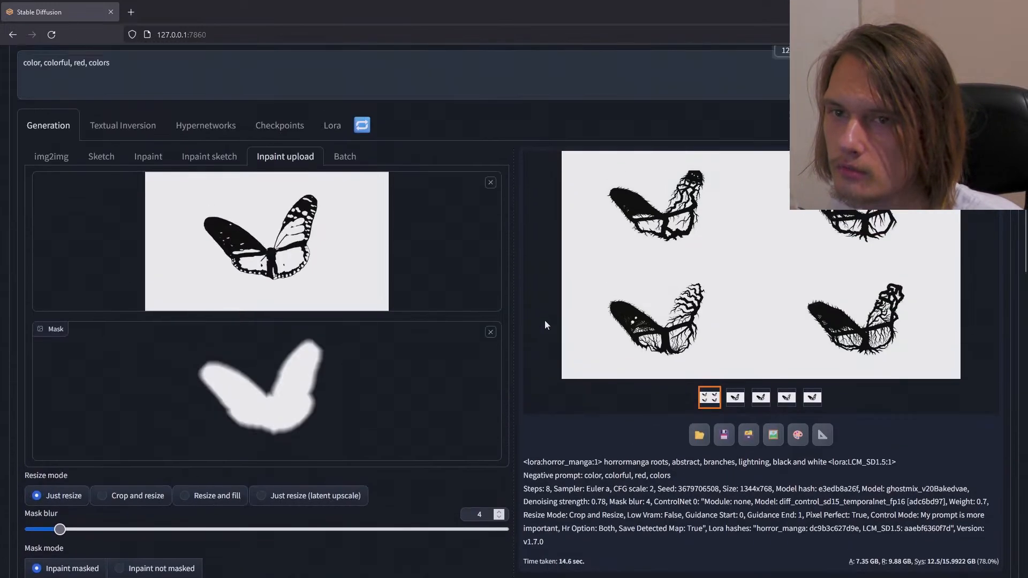
Step: Replace the inpaint source and mask with 1_000.png from the original2 and inpaint folders, and generate a batch of butterflies
left_click(491, 321)
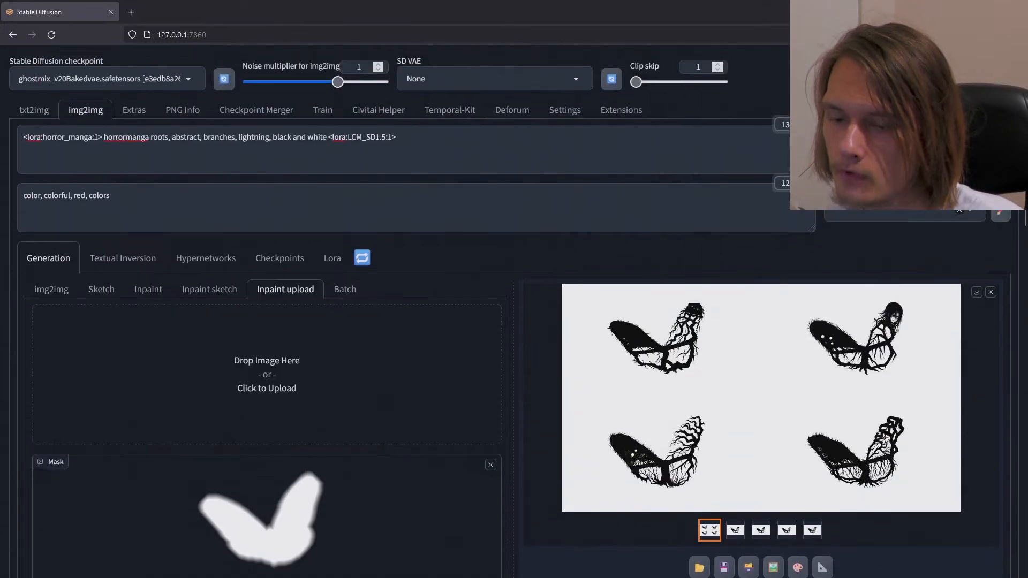
left_click(490, 466)
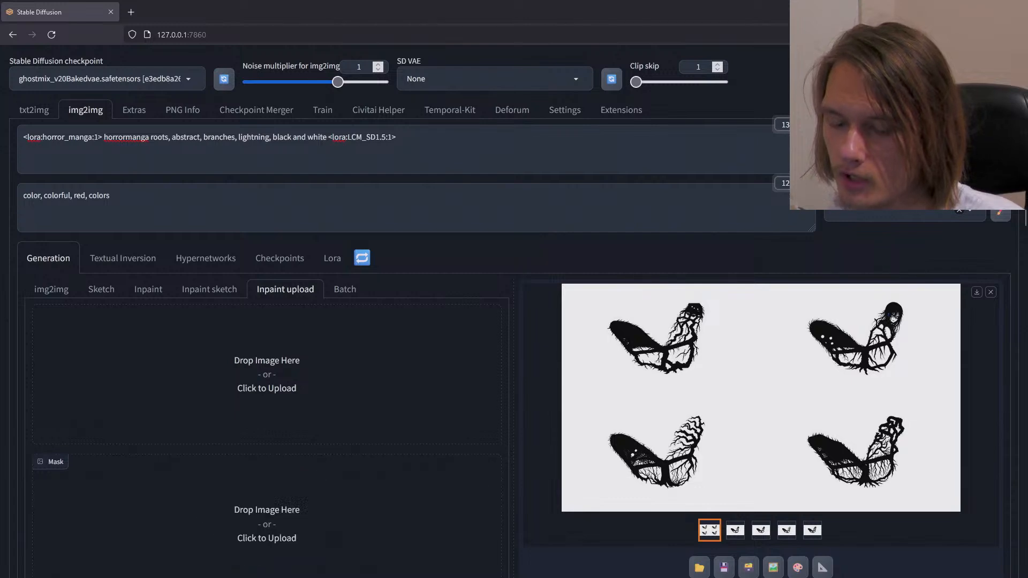
key("alt+Tab")
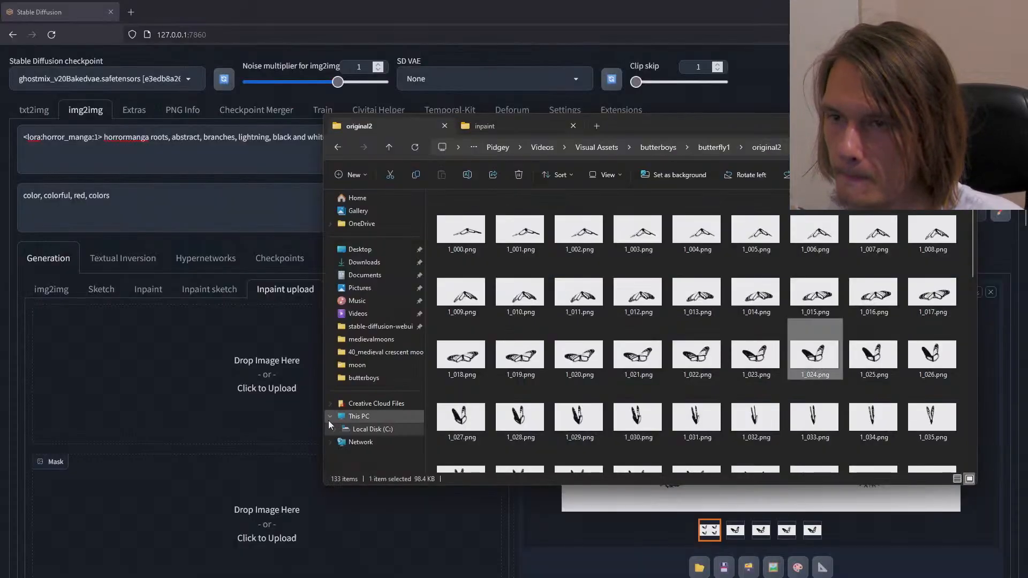
left_click_drag(320, 319, 201, 370)
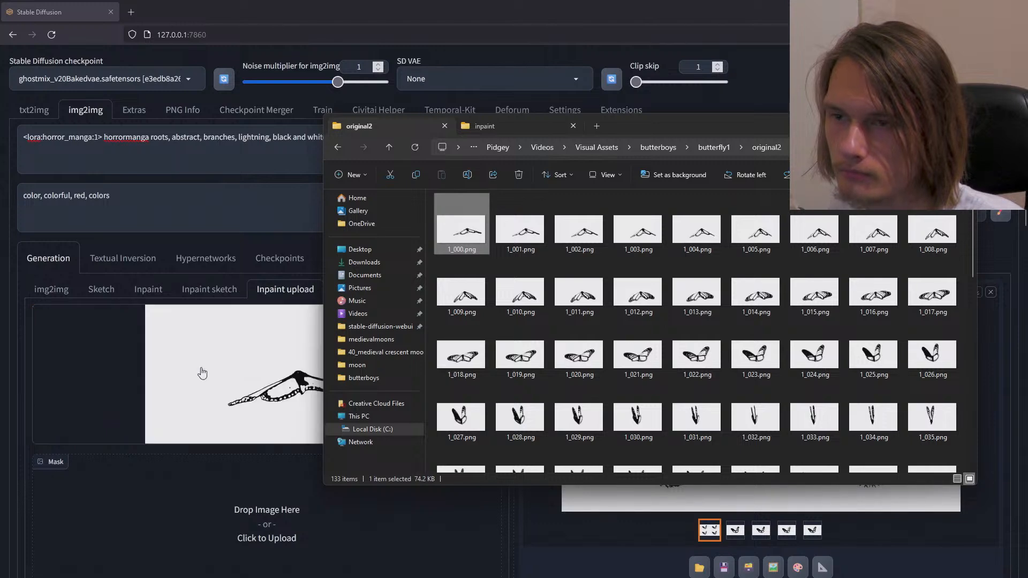
left_click(484, 126)
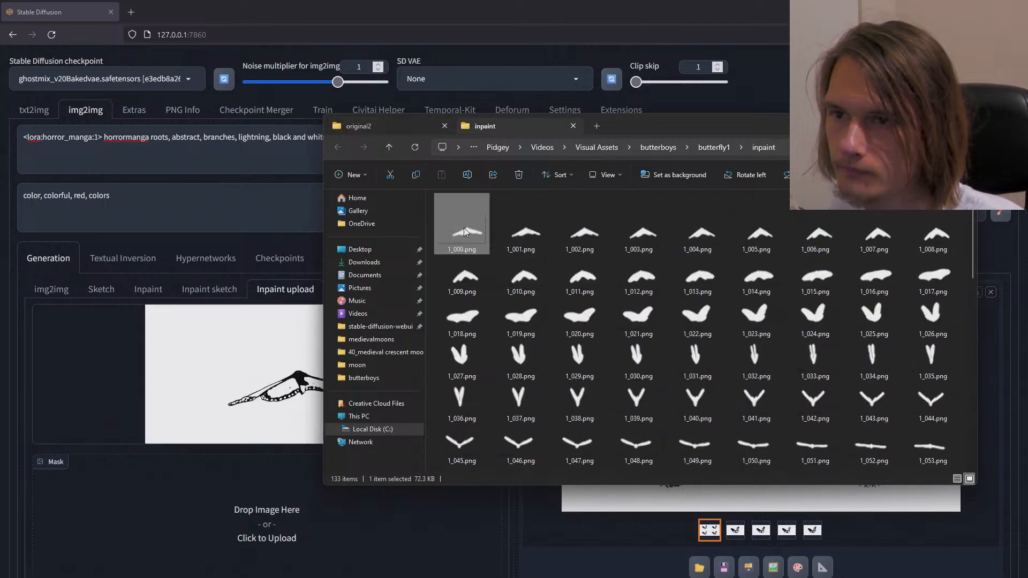
left_click_drag(464, 231, 289, 540)
left_click(590, 555)
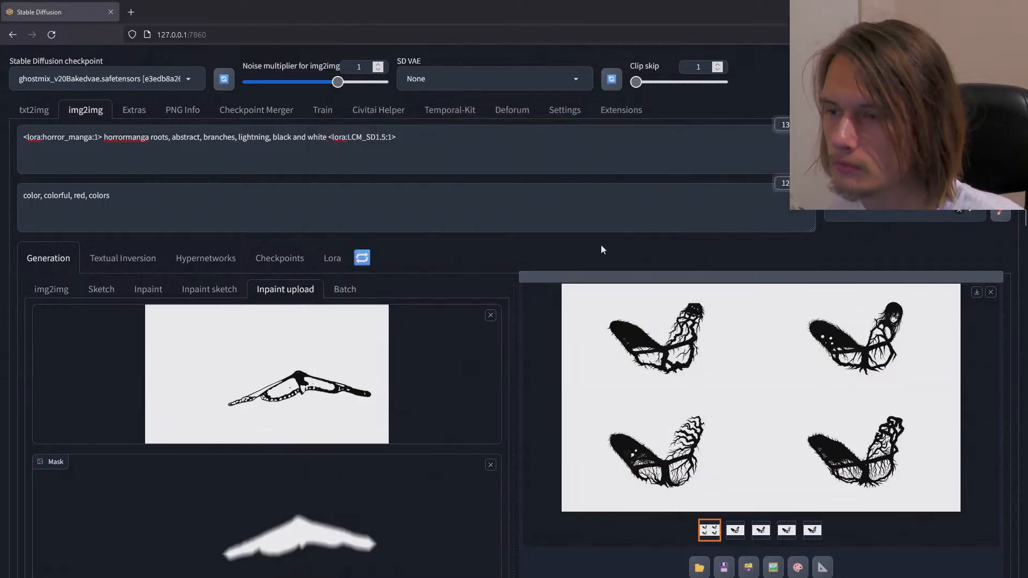
scroll(602, 246, "down", 2)
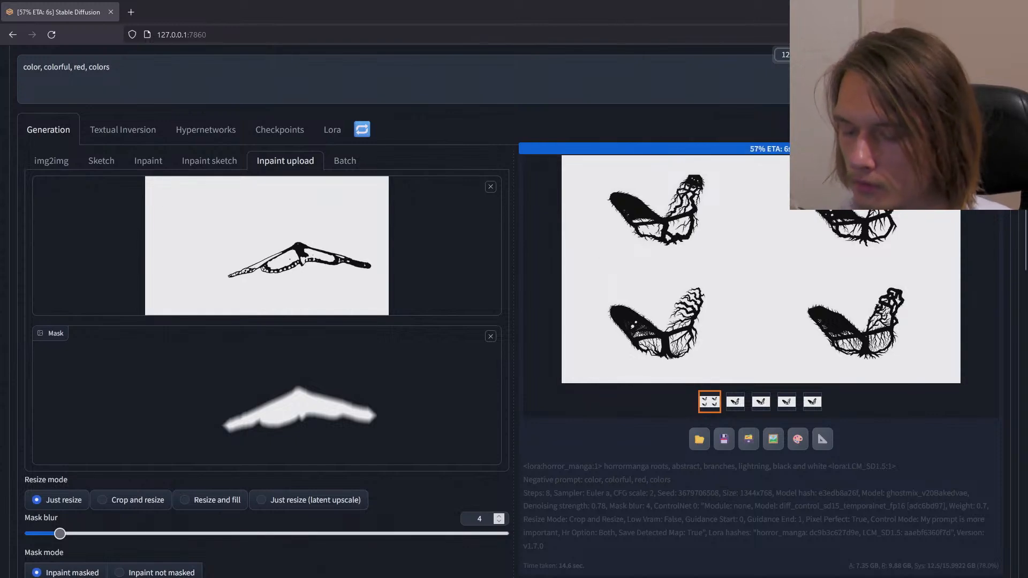
Step: Check the generation progress in the stable diffusion terminal, then examine the enlarged grid of 1_000.png butterfly variations and the generation settings
key("alt+Tab")
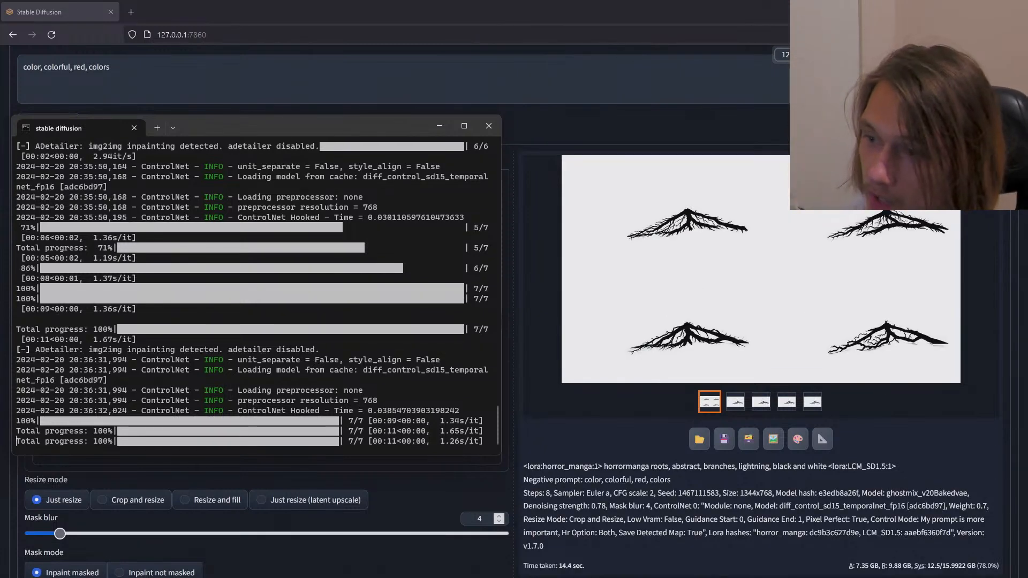
left_click(634, 472)
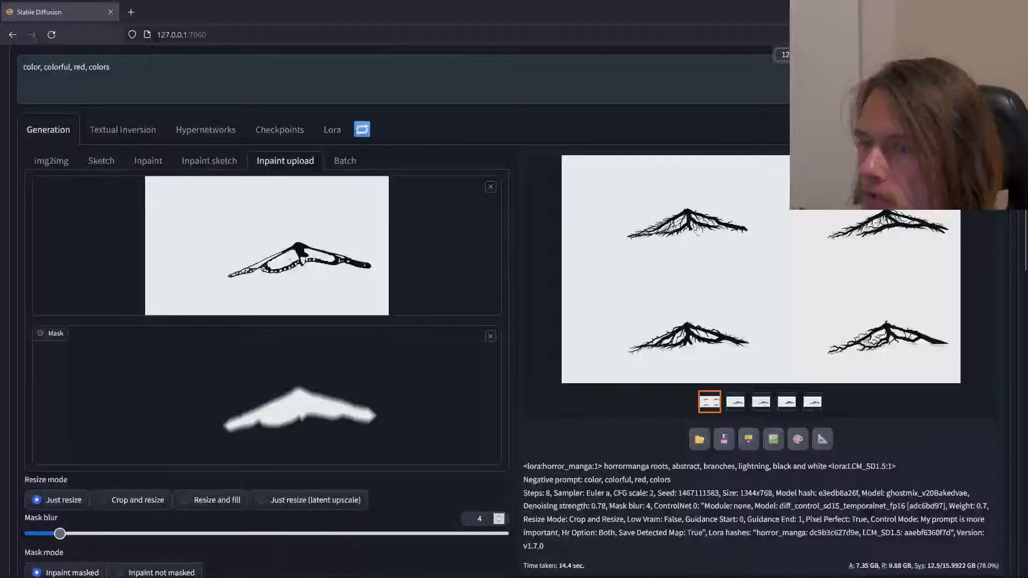
left_click(704, 231)
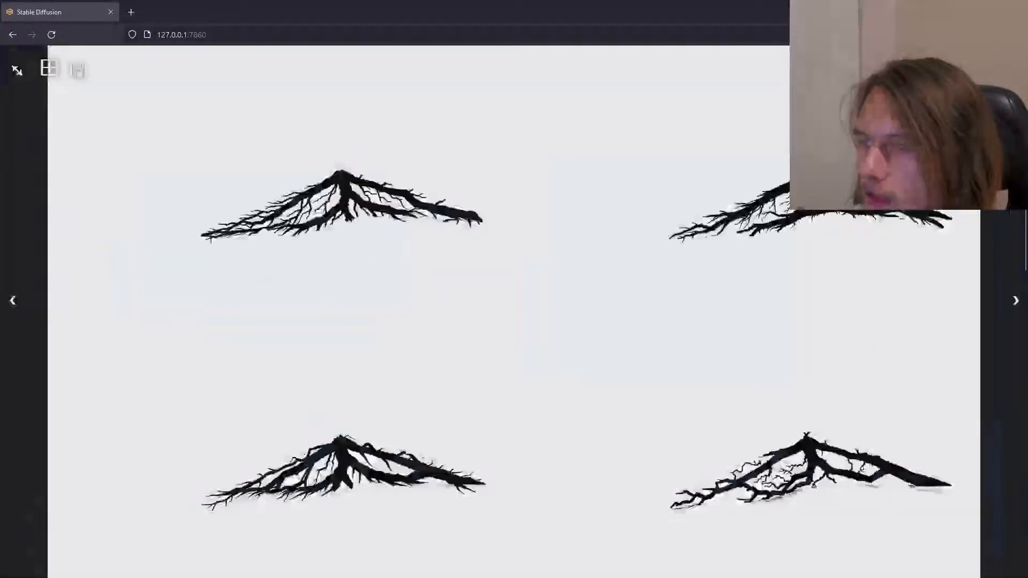
left_click(552, 357)
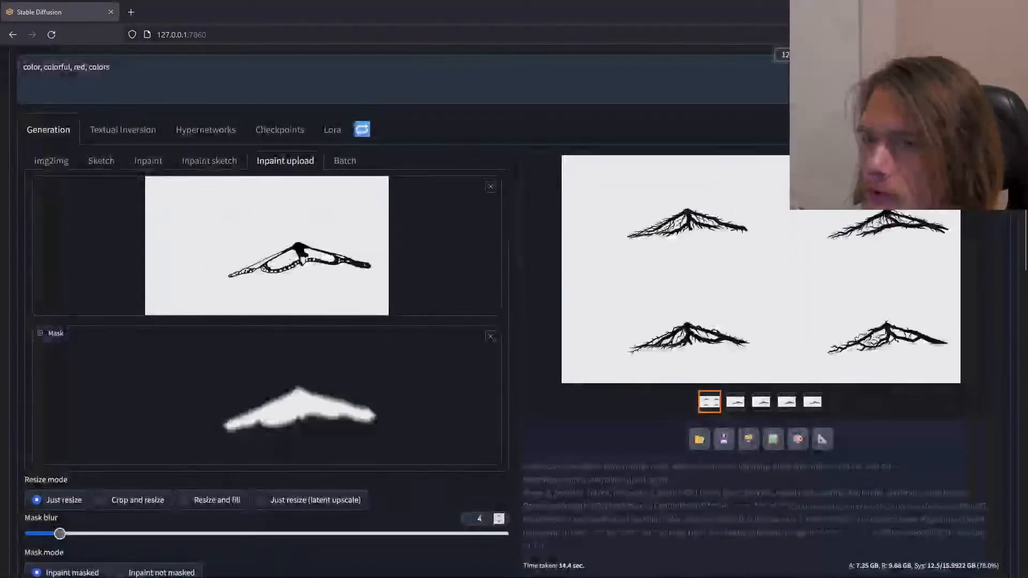
scroll(552, 357, "down", 6)
scroll(537, 390, "up", 7)
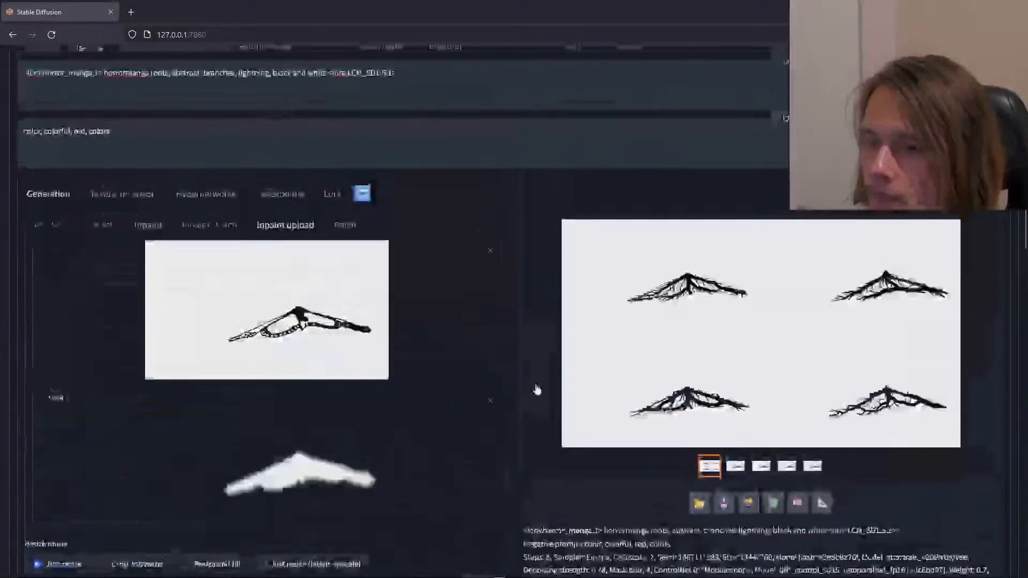
scroll(542, 367, "up", 3)
scroll(539, 365, "down", 5)
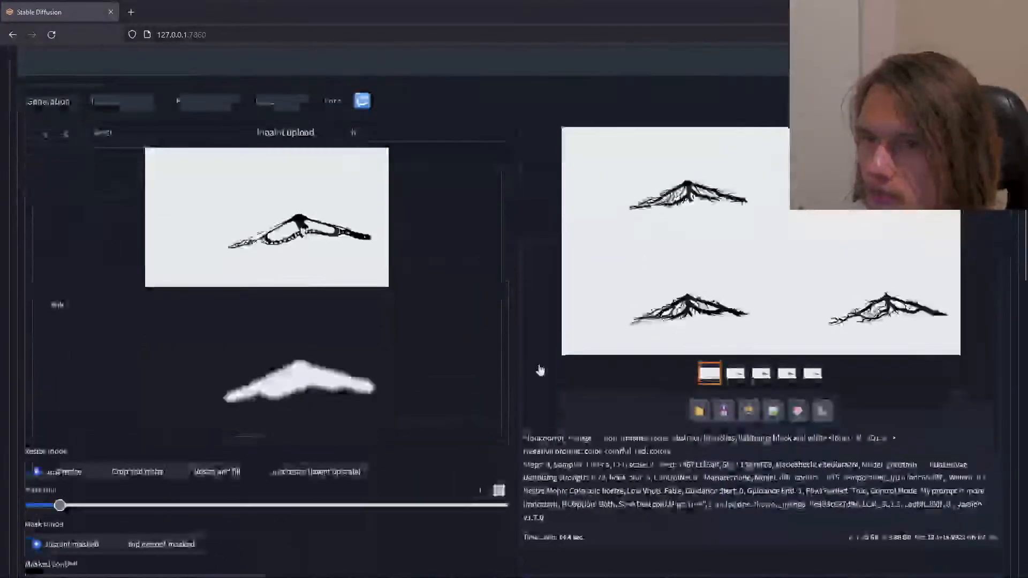
scroll(539, 365, "up", 3)
Step: Switch img2img to batch processing and compare the first two generated variations, keeping the first one selected
left_click(343, 291)
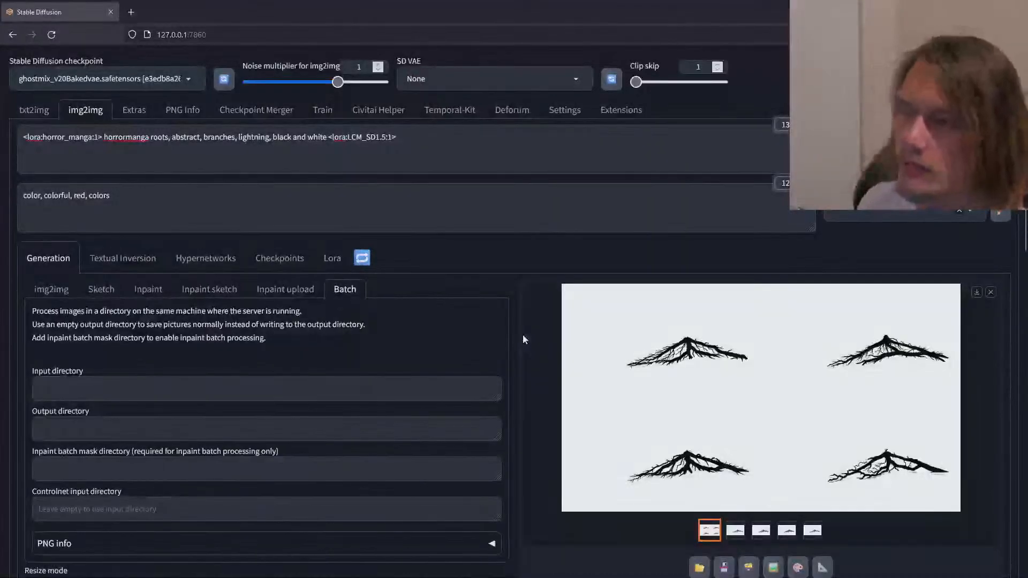
scroll(560, 385, "down", 3)
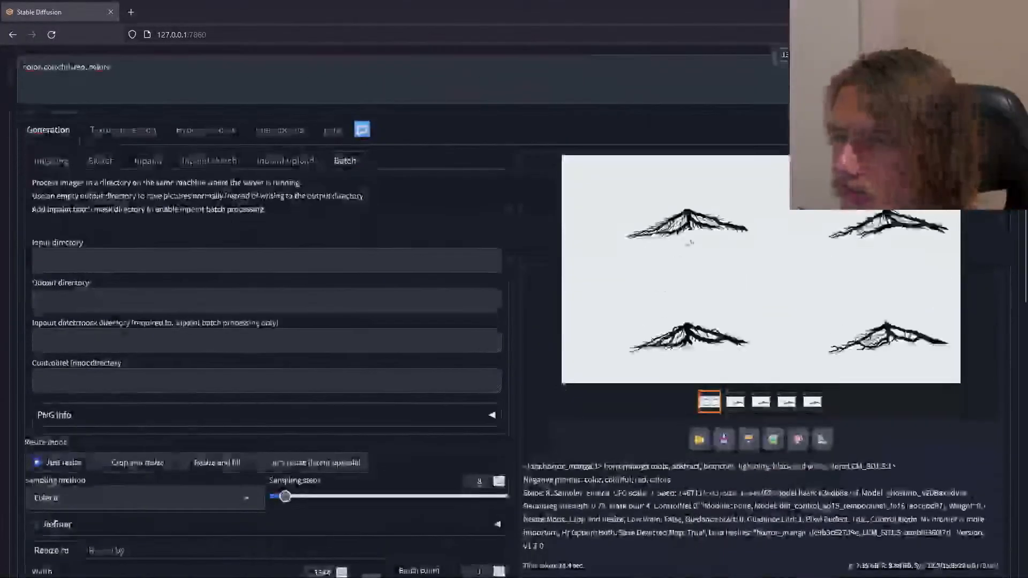
left_click(735, 407)
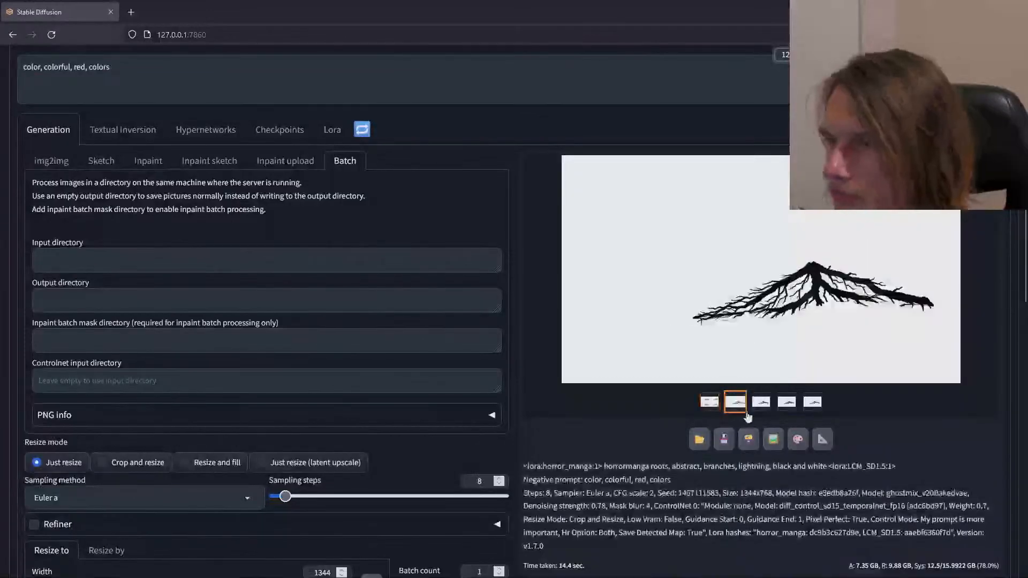
left_click(767, 408)
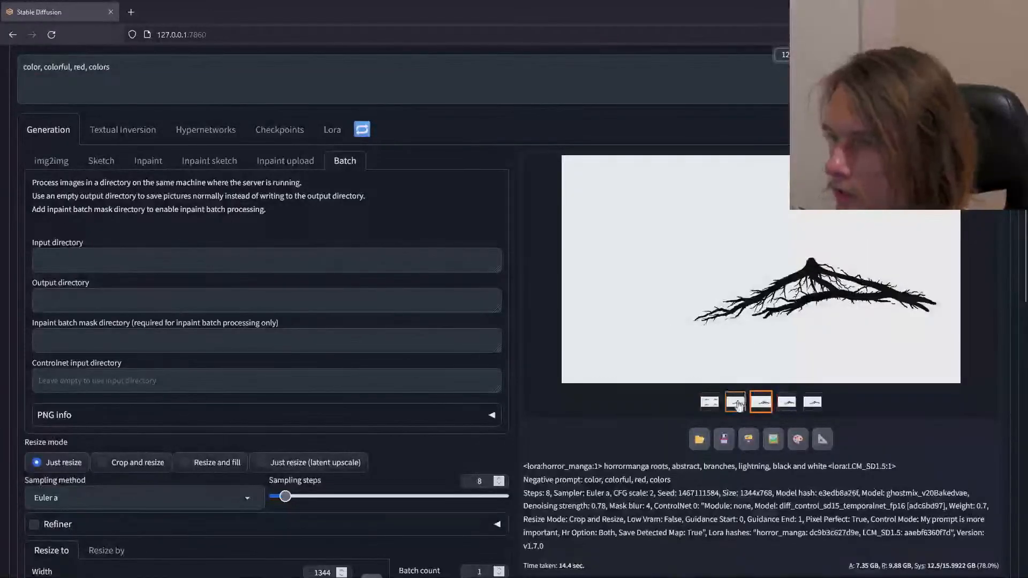
left_click(736, 403)
scroll(736, 403, "down", 3)
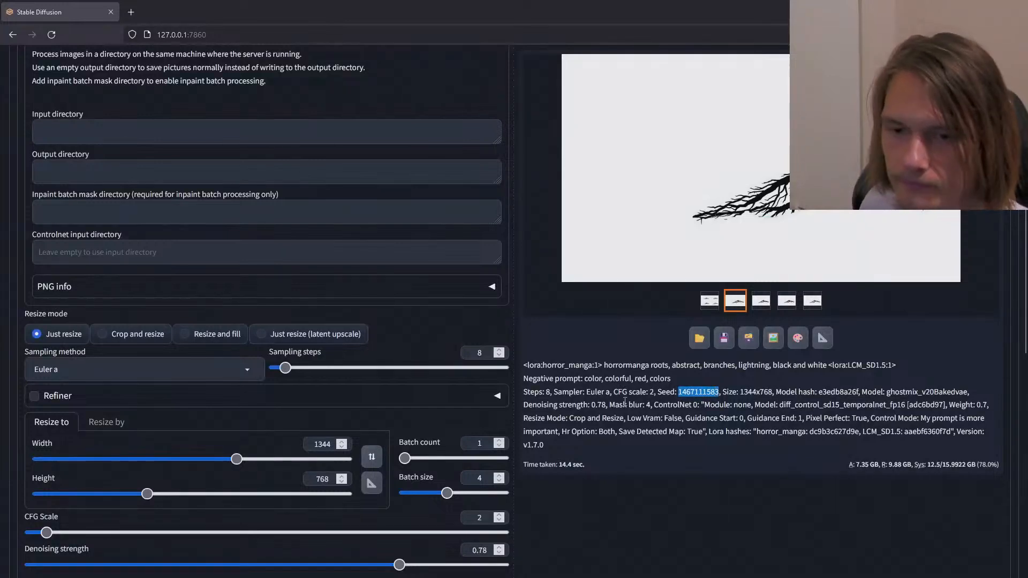
scroll(315, 280, "down", 7)
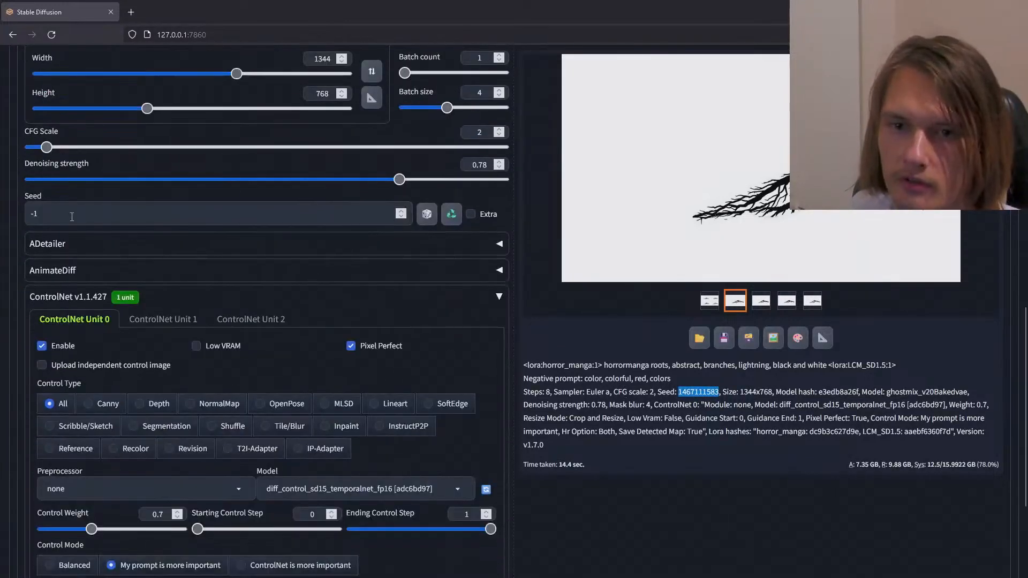
left_click_drag(71, 217, 2, 219)
key("ctrl+v")
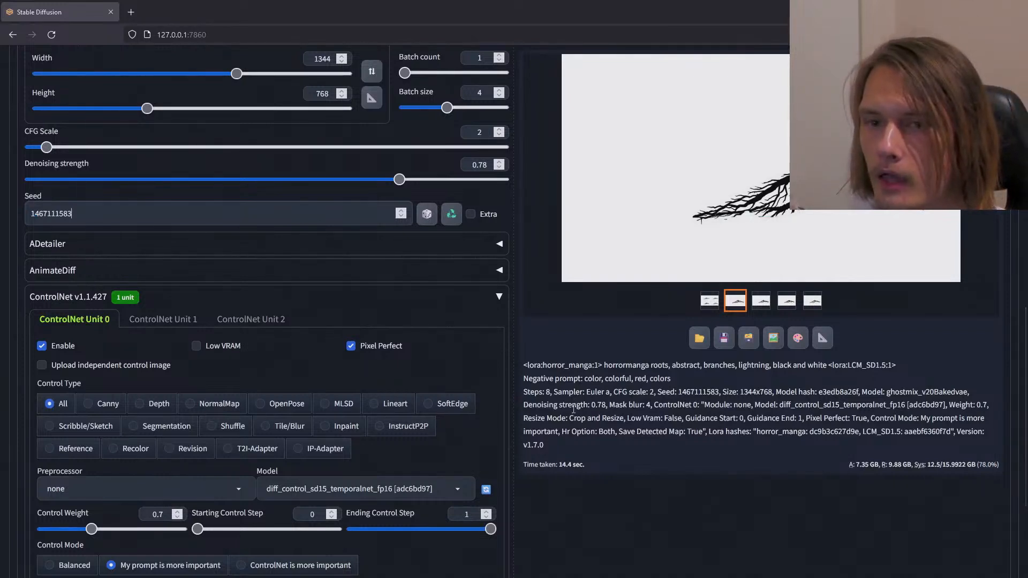
Step: Set the inpaint batch mask directory to the path of the butterfly1\inpaint folder, without quotation marks
scroll(574, 409, "down", 1)
scroll(574, 410, "up", 13)
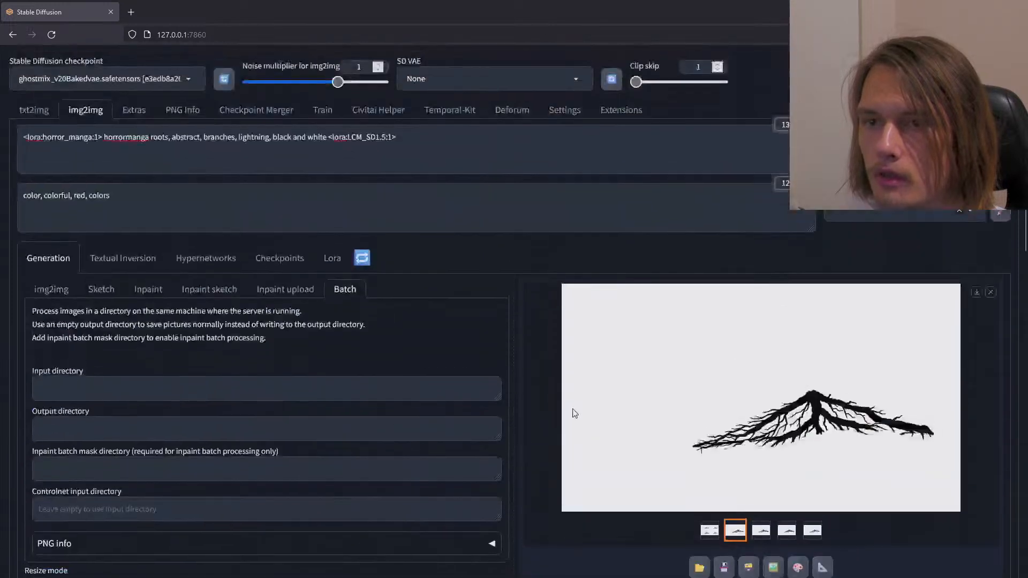
scroll(472, 340, "down", 1)
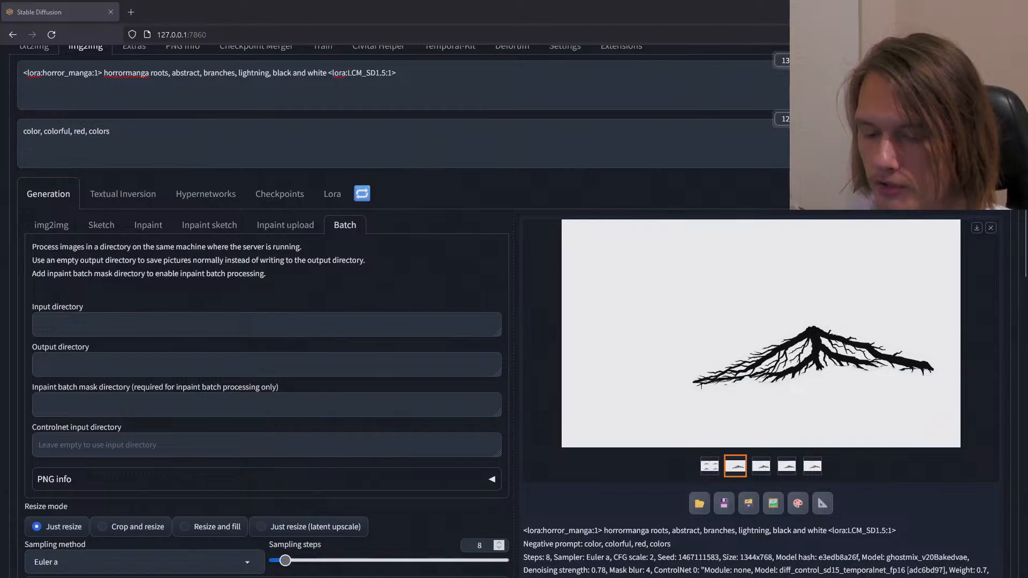
key("alt+Tab")
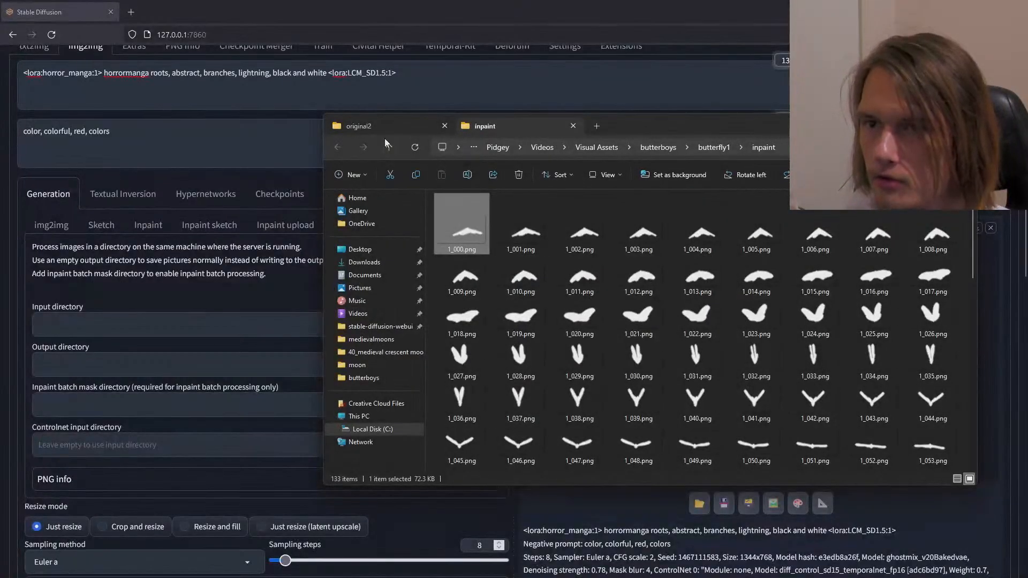
left_click(387, 147)
right_click(463, 235)
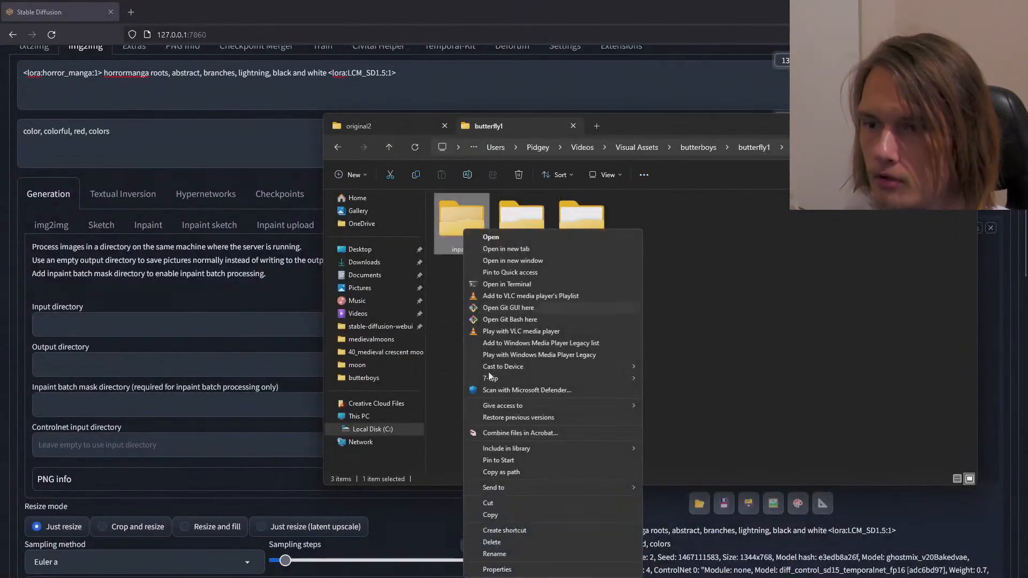
left_click(499, 471)
left_click(177, 401)
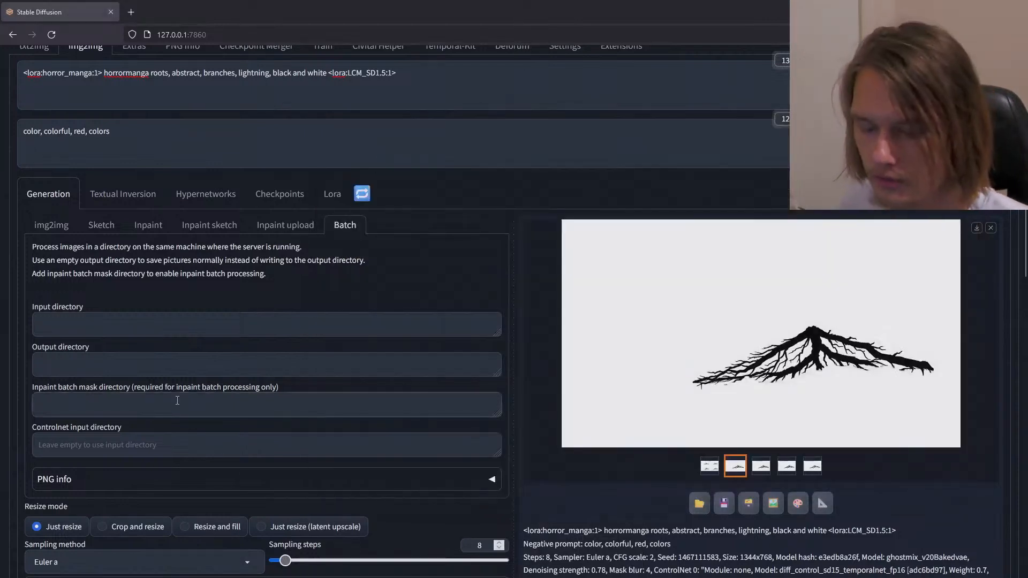
key("ctrl+v")
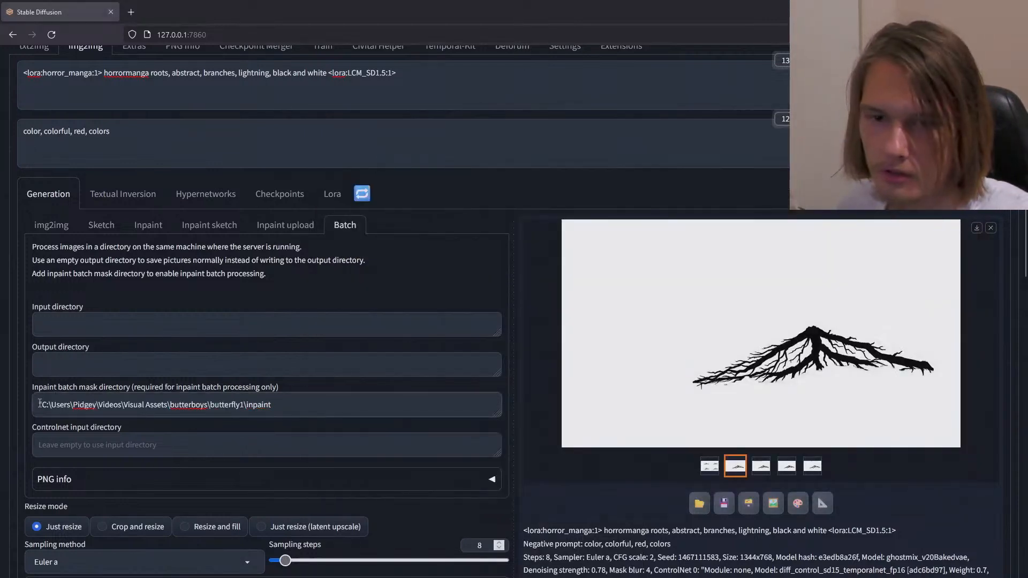
left_click(39, 405)
key("Delete")
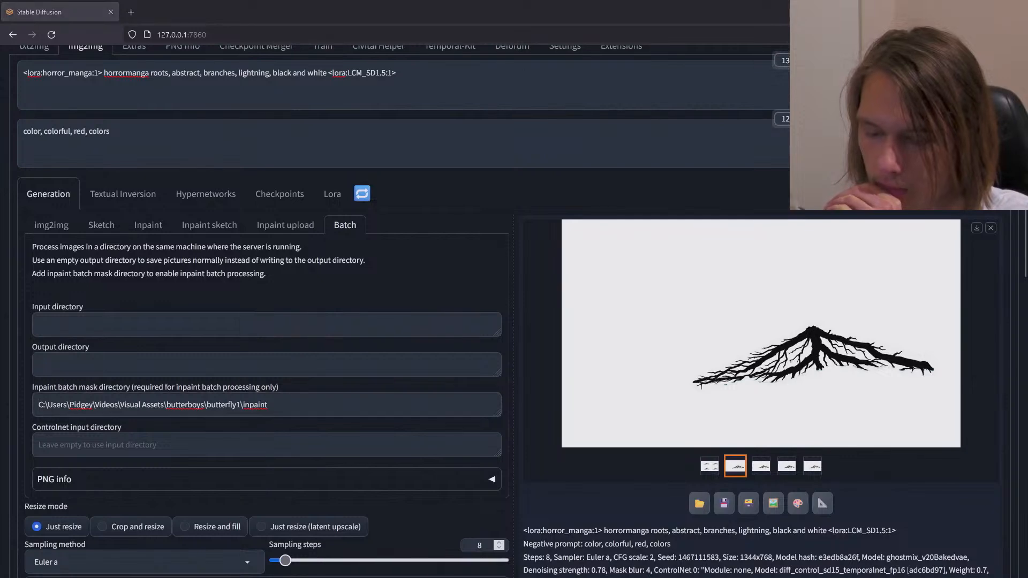
Step: Set the batch input directory to the path of the butterfly1\original2 folder, without quotation marks
key("alt+Tab")
right_click(585, 229)
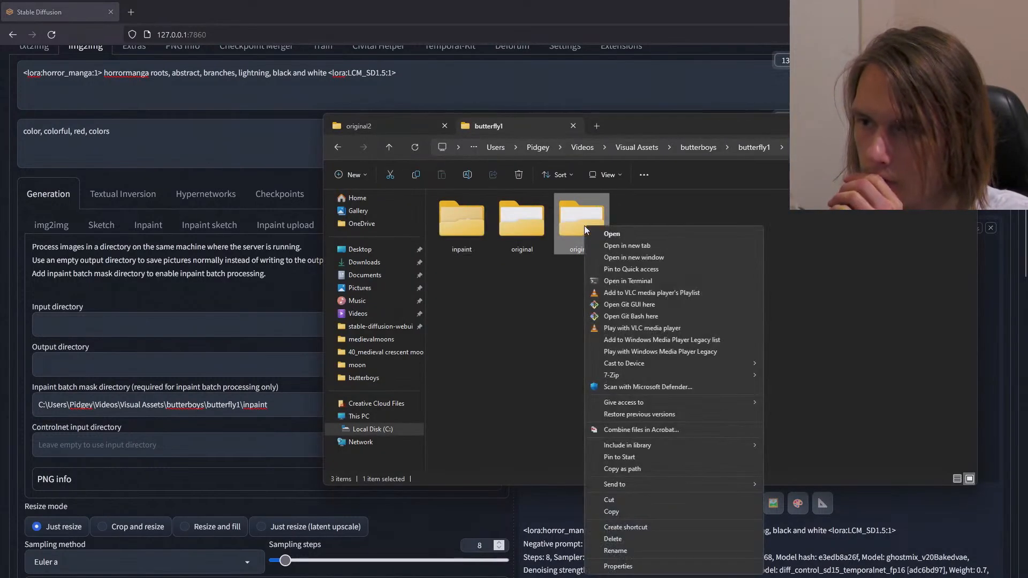
left_click(628, 469)
left_click(266, 324)
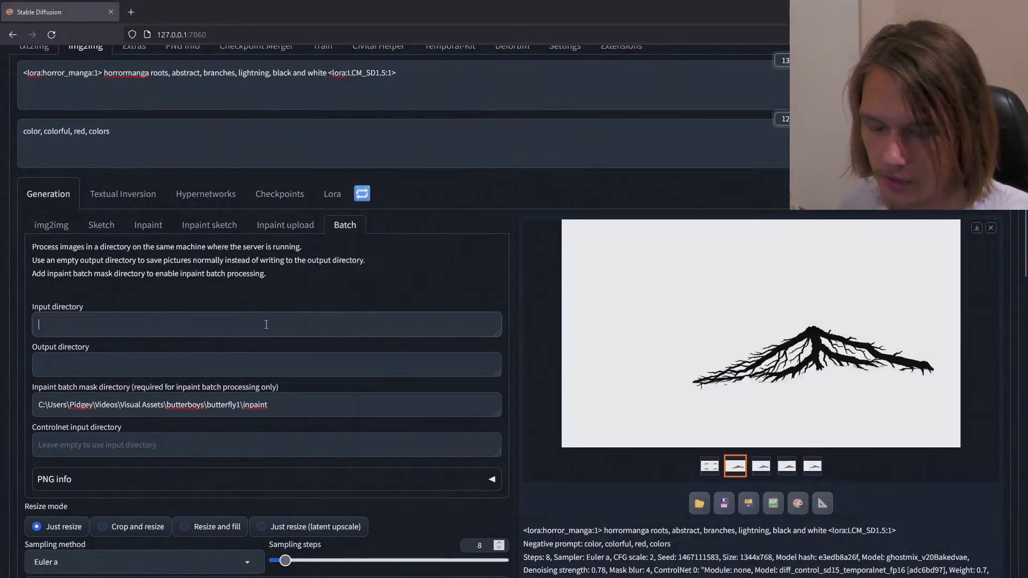
key("ctrl+v")
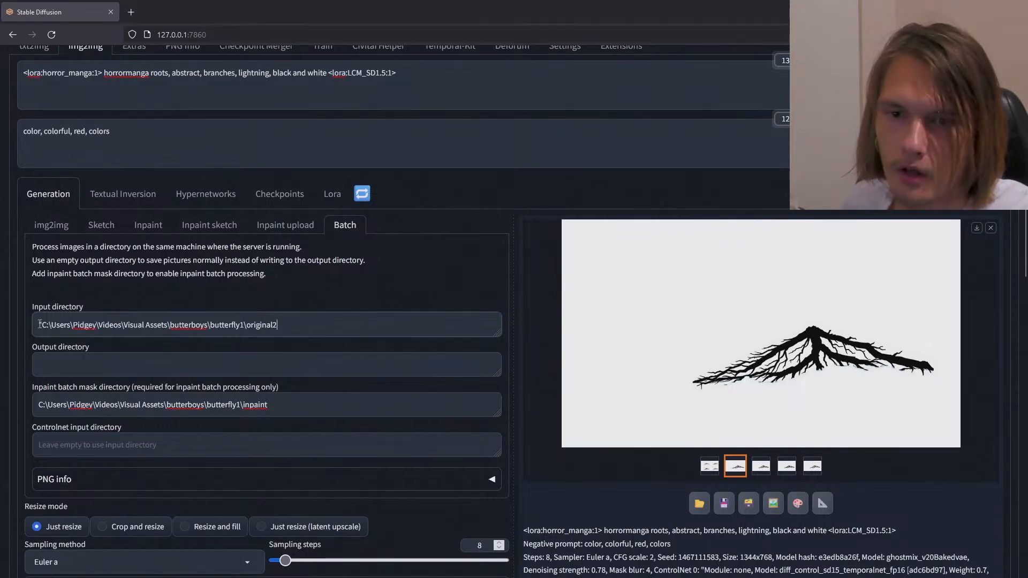
left_click(41, 325)
key("BackSpace")
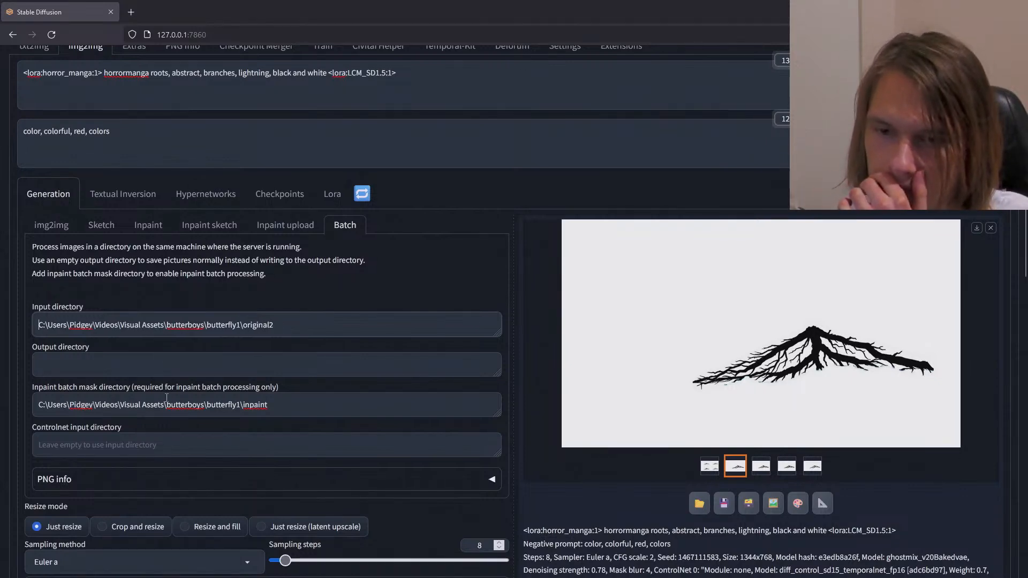
Step: Enable the independent control image upload in ControlNet Unit 0 and switch that unit to batch input
scroll(234, 432, "down", 12)
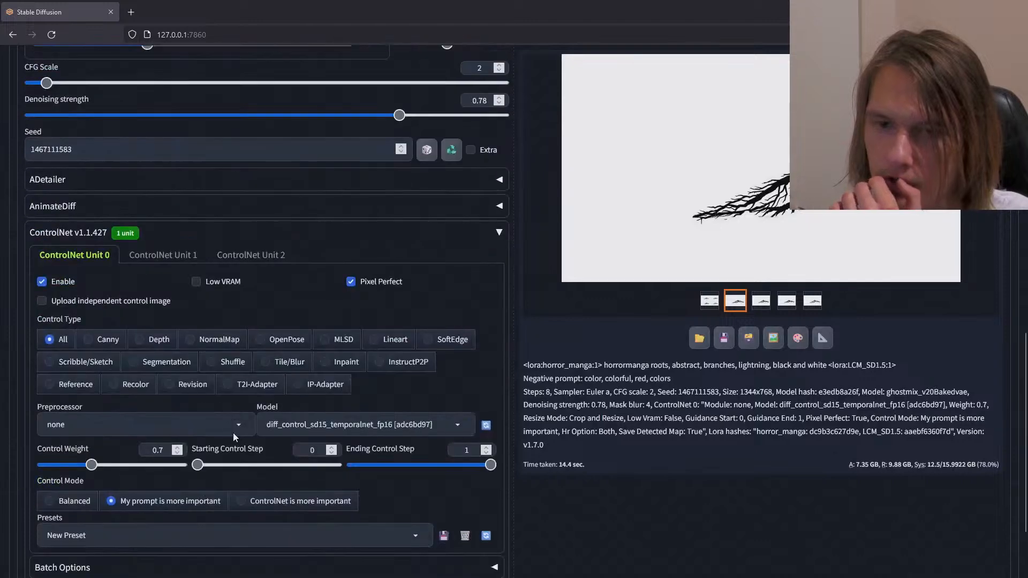
left_click(41, 301)
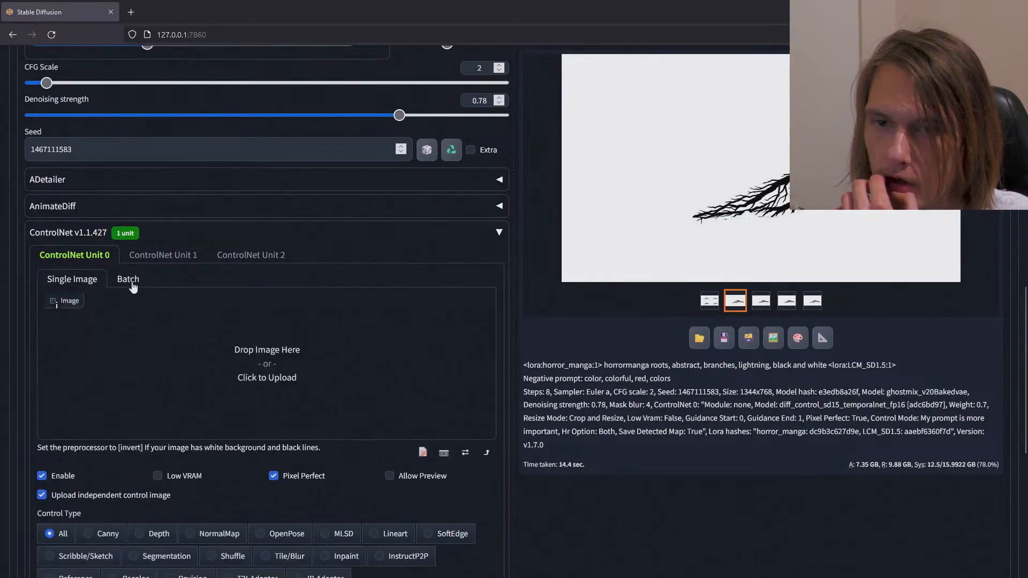
left_click(131, 282)
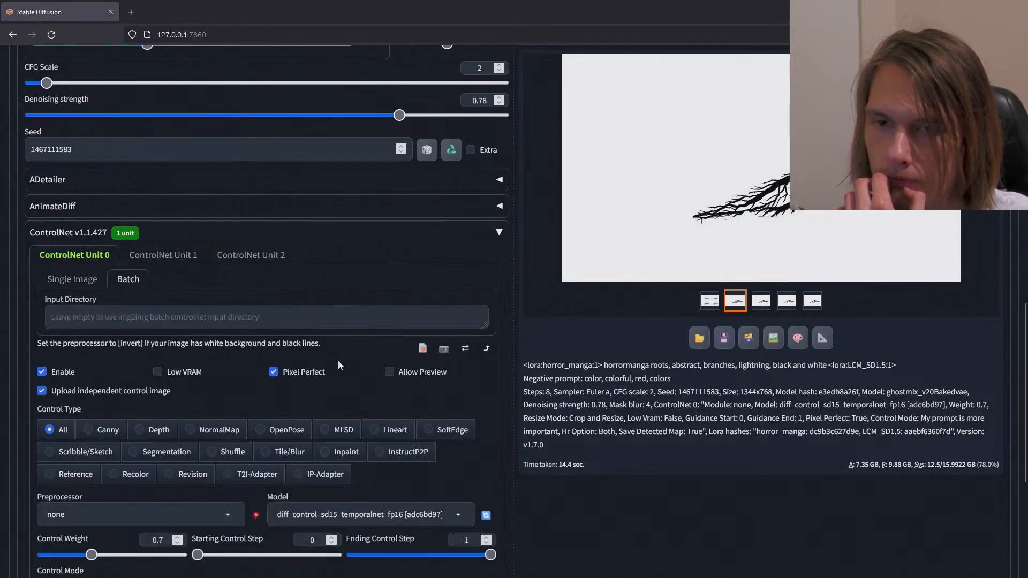
scroll(338, 360, "up", 15)
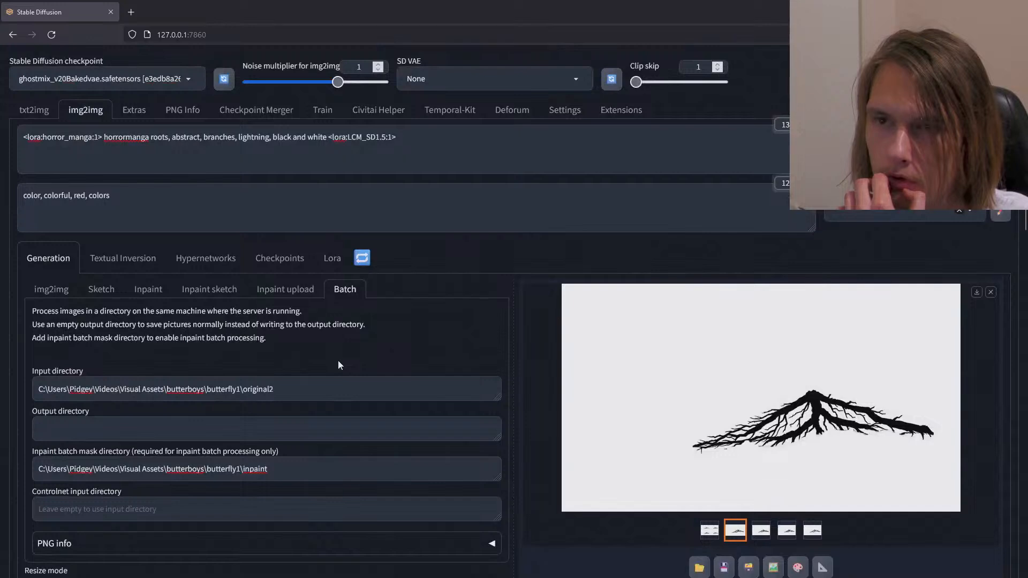
Step: Review the batch input, output and mask directories along with the resize, sampling, denoising and seed settings before generating
left_click(182, 110)
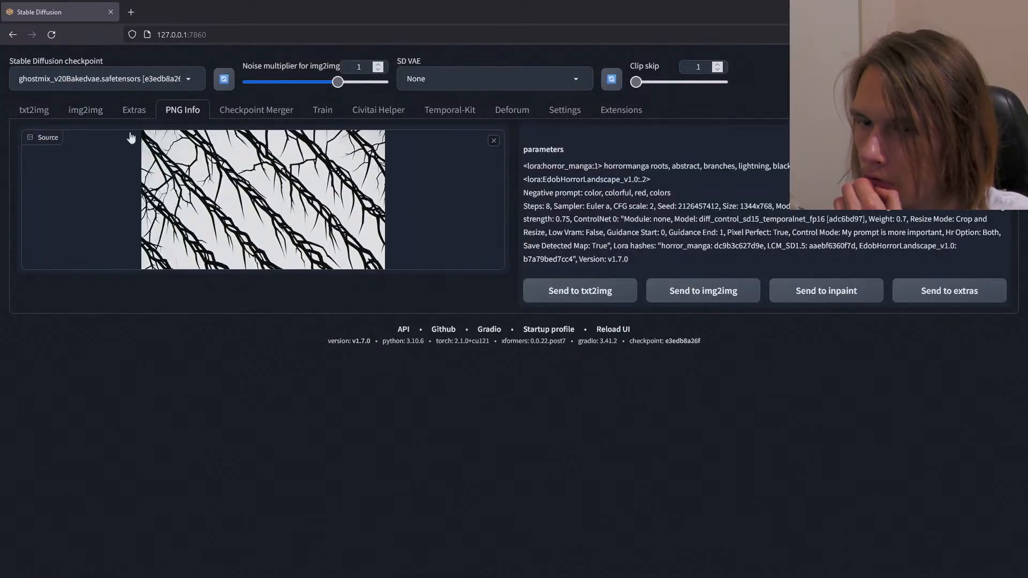
left_click(86, 111)
scroll(373, 331, "down", 3)
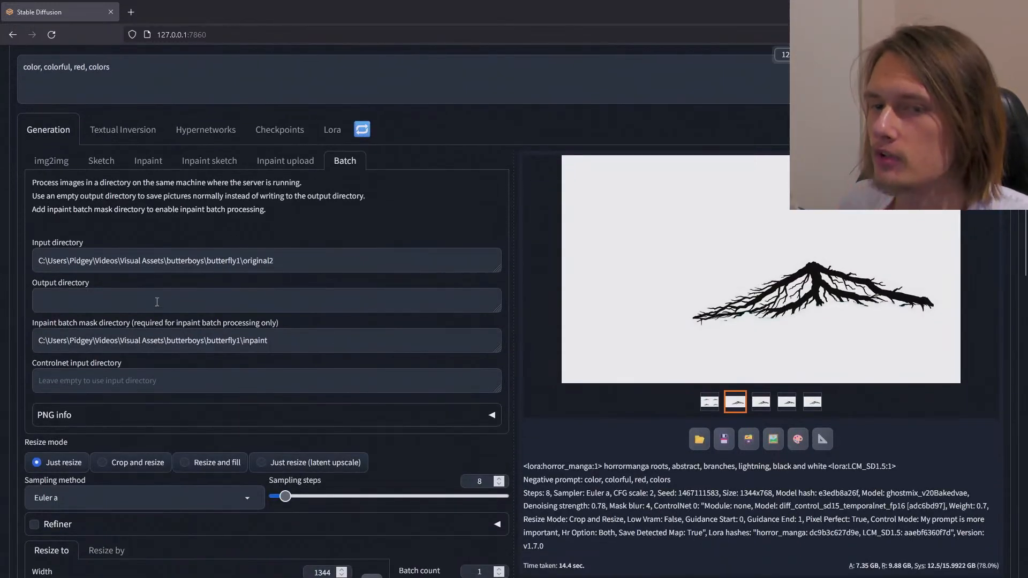
left_click(157, 302)
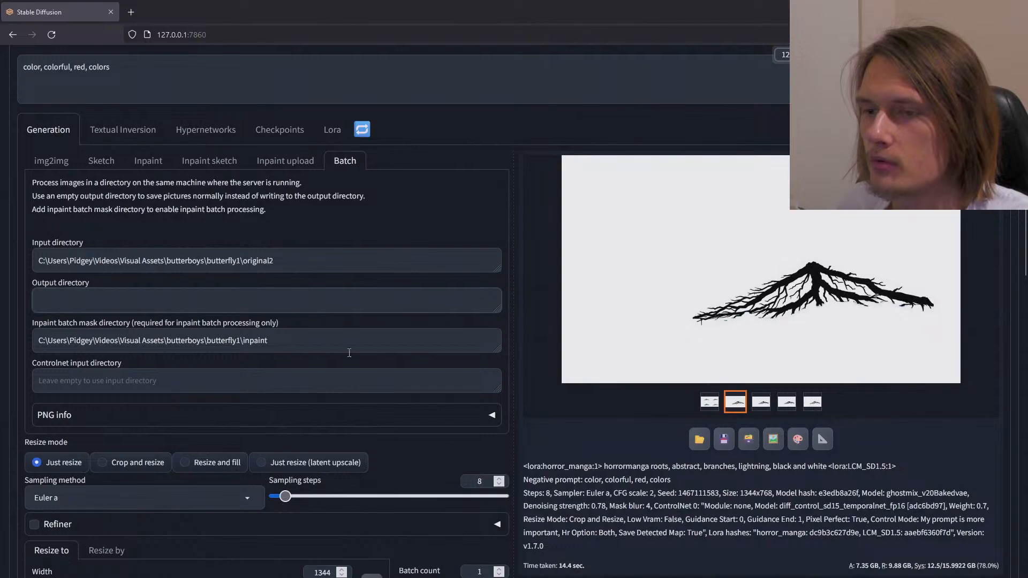
scroll(518, 361, "down", 3)
scroll(519, 362, "up", 4)
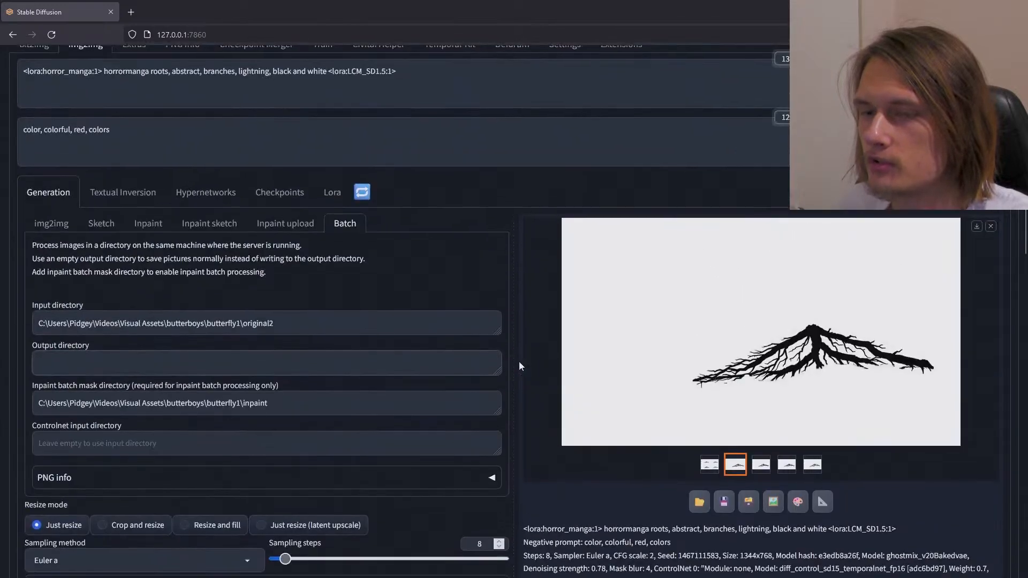
scroll(518, 361, "down", 5)
scroll(519, 362, "up", 6)
scroll(519, 361, "down", 6)
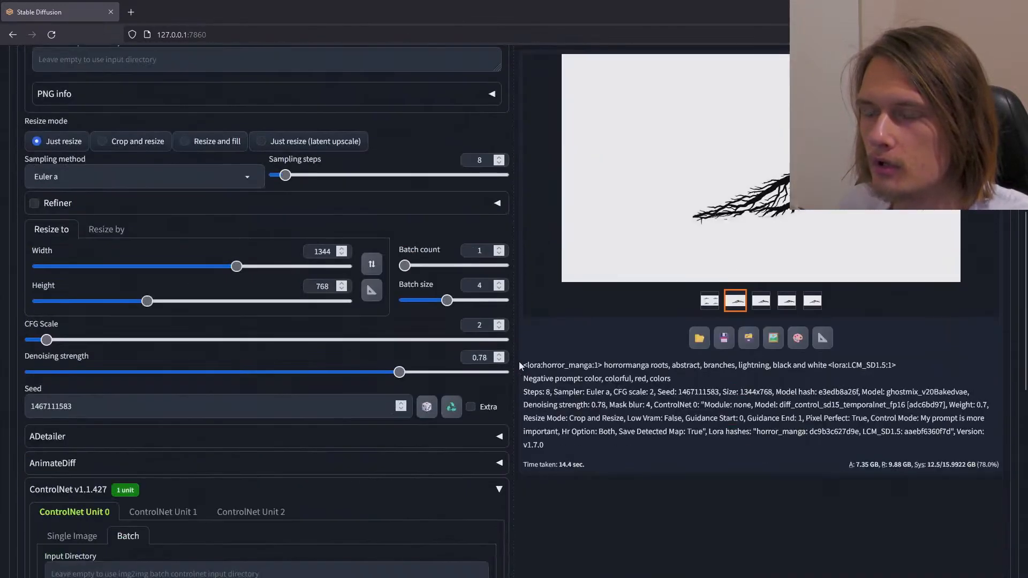
scroll(519, 362, "up", 6)
scroll(519, 323, "down", 5)
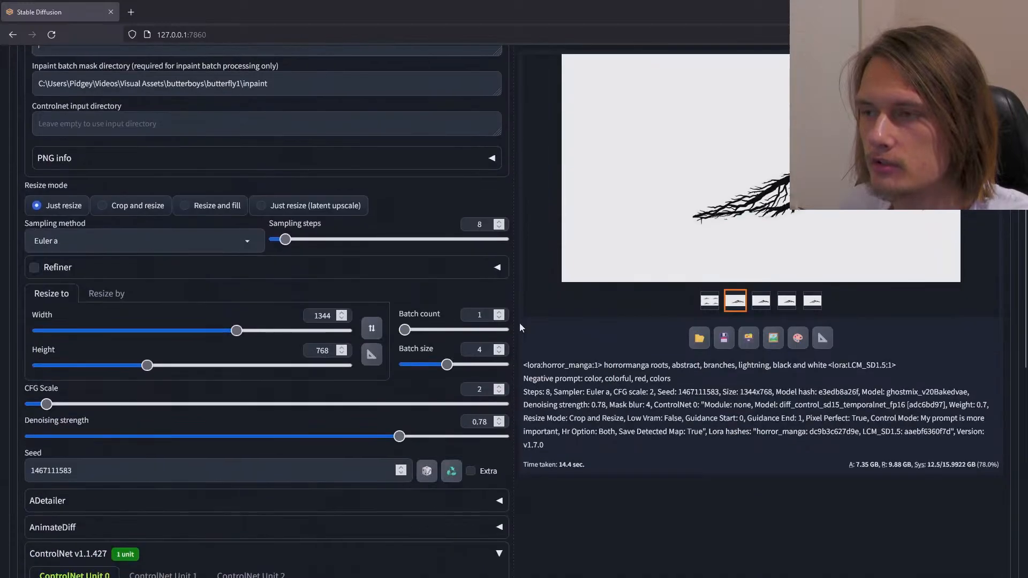
scroll(519, 324, "up", 6)
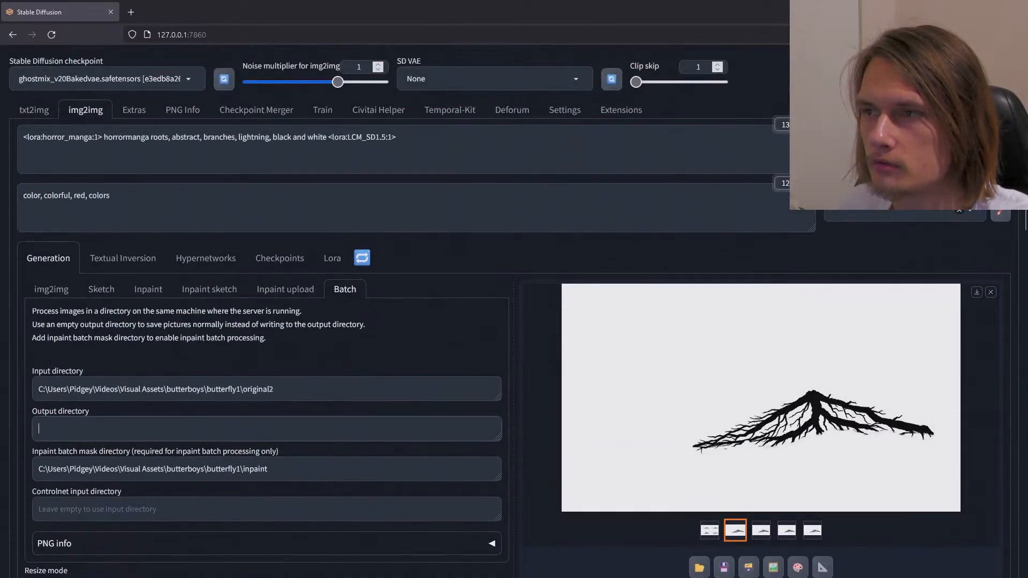
Step: Set the batch size to 1 and start the masked inpainting batch over all butterfly frames
scroll(578, 364, "down", 8)
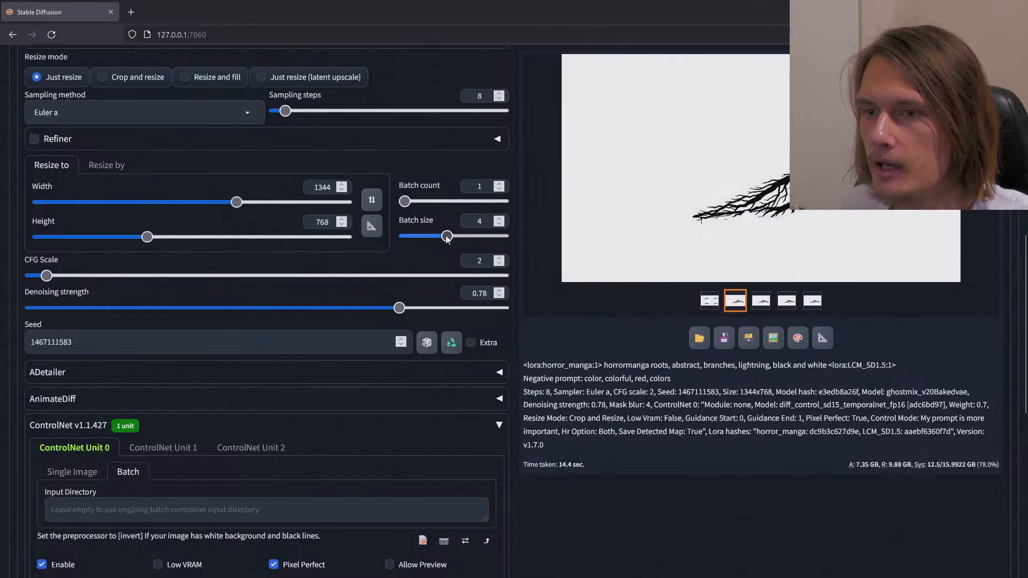
scroll(581, 385, "up", 8)
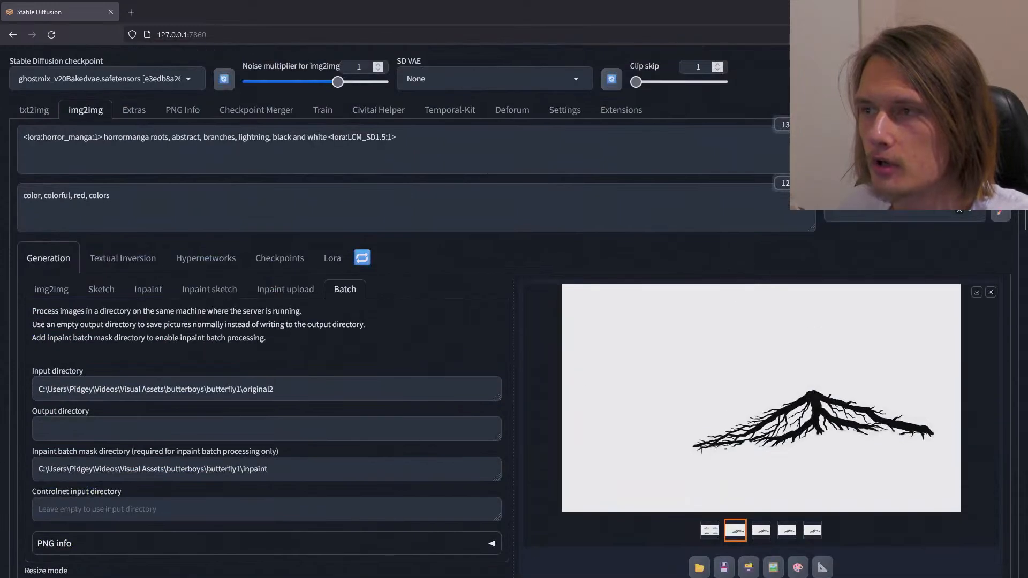
key("ctrl+Return")
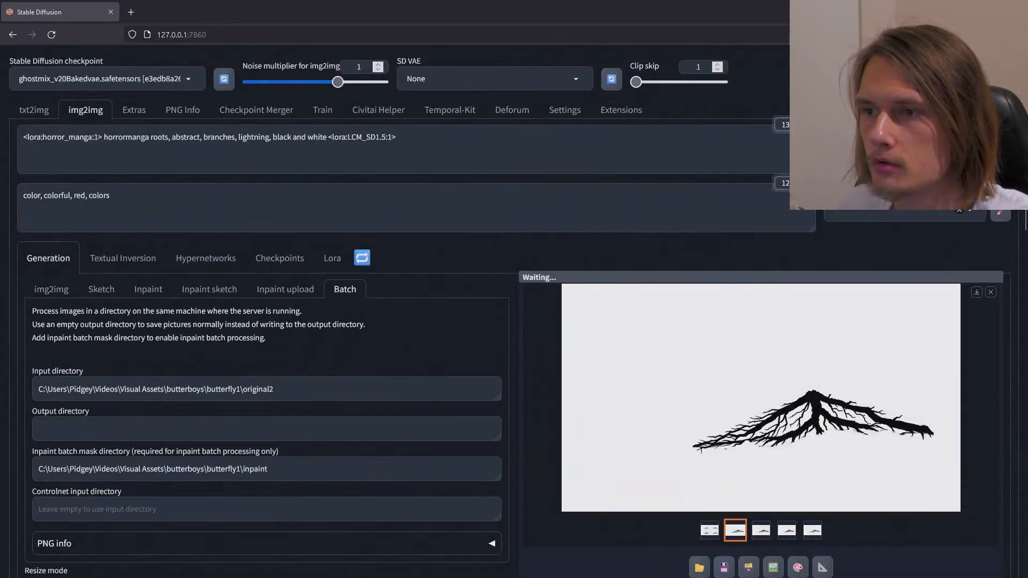
scroll(568, 337, "down", 1)
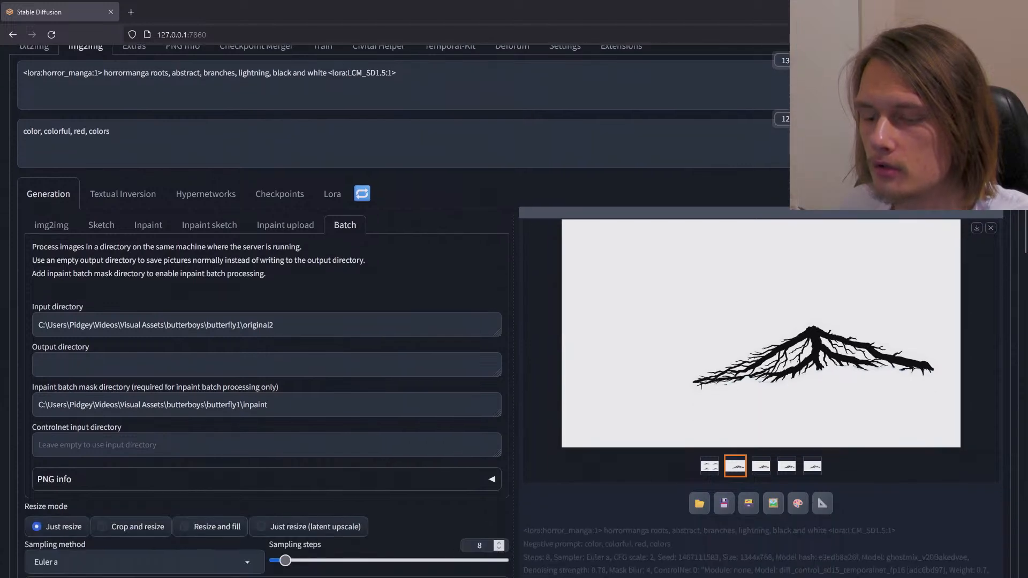
Step: Switch to File Explorer and open stable-diffusion-webui\outputs\img2img-images\2024-02-20 in a new tab, showing its newest images
key("alt+Tab")
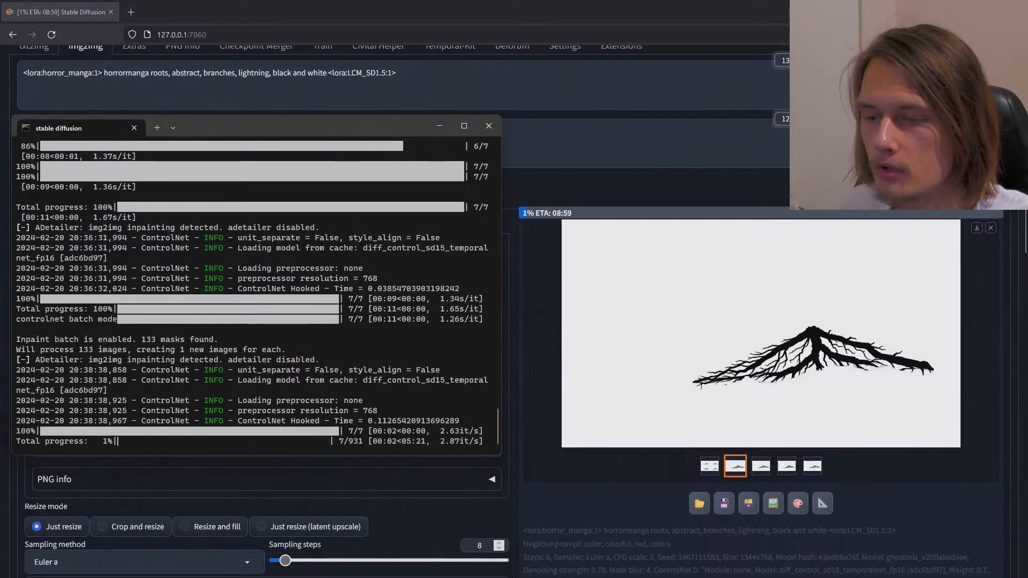
key("alt+Tab")
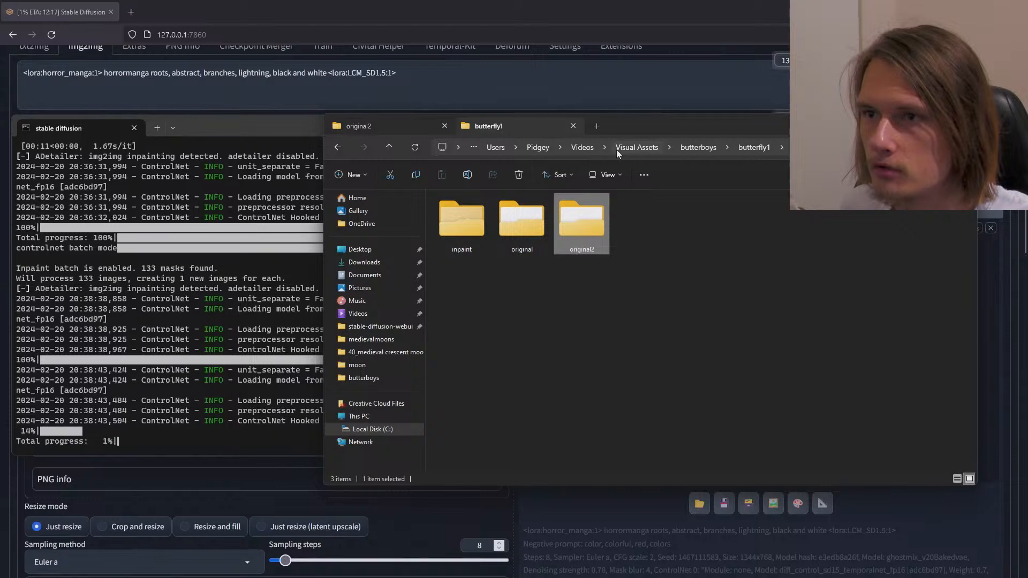
left_click(599, 128)
left_click(385, 327)
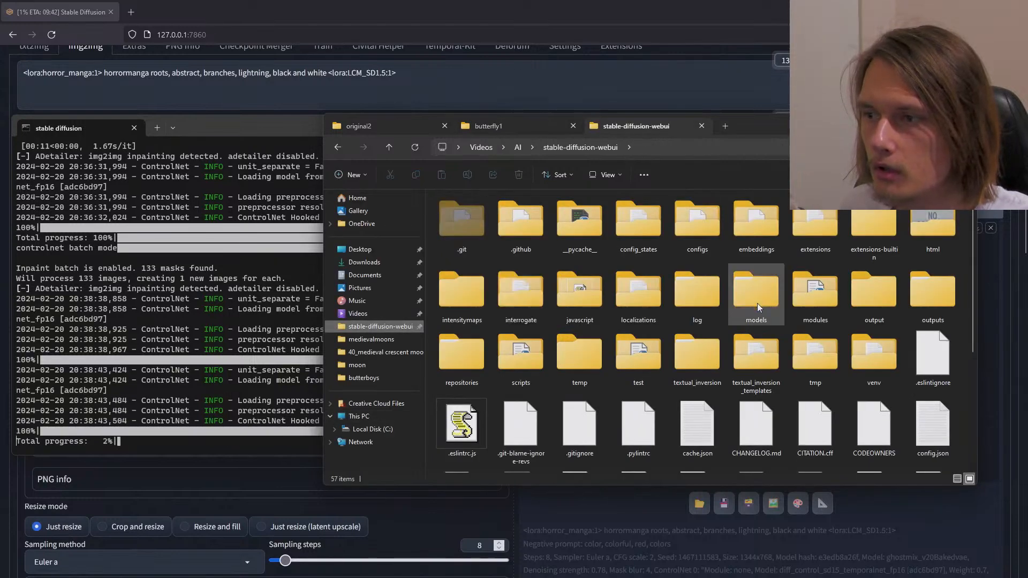
double_click(935, 317)
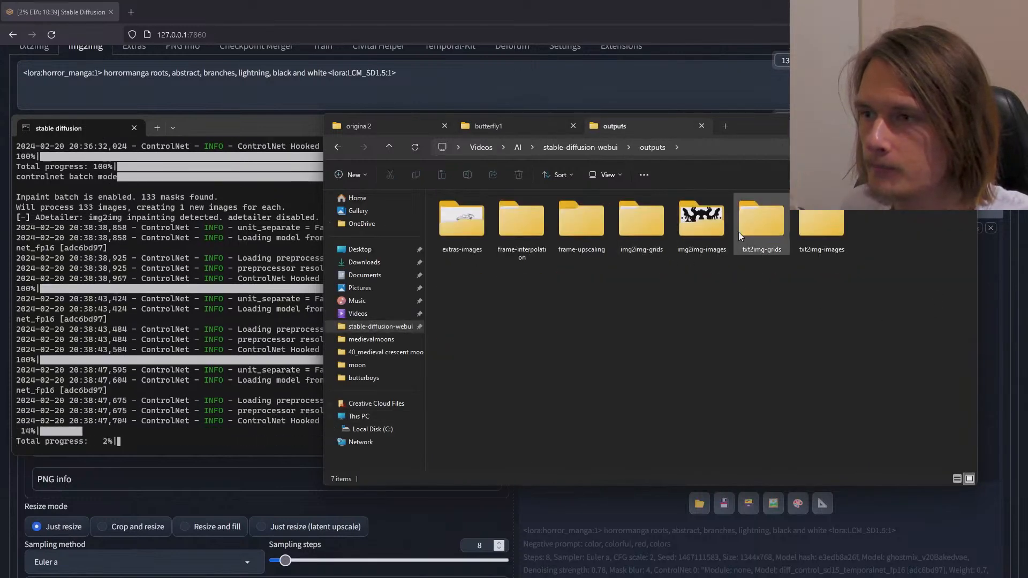
double_click(704, 231)
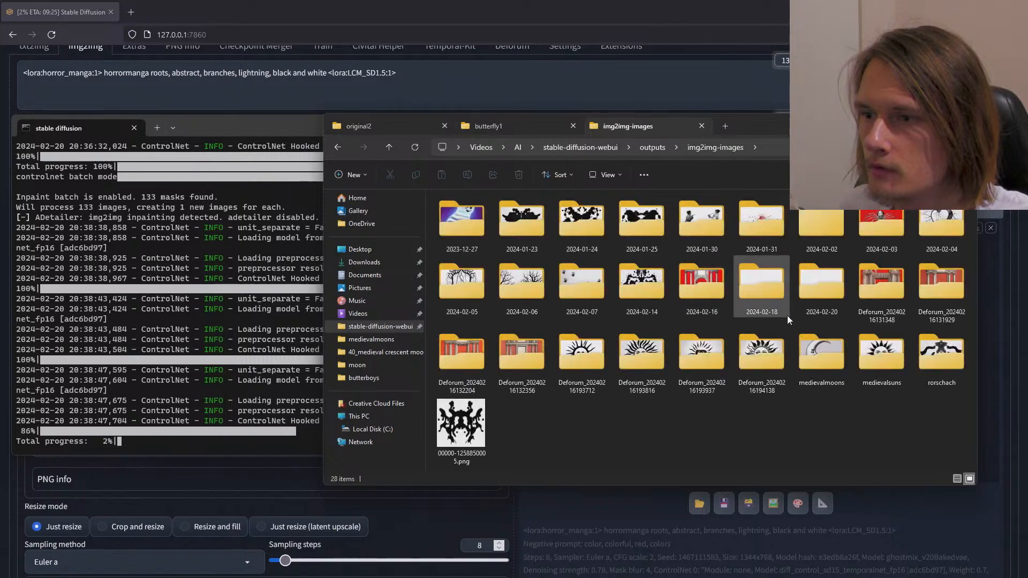
left_click(824, 299)
double_click(823, 299)
scroll(679, 413, "down", 5)
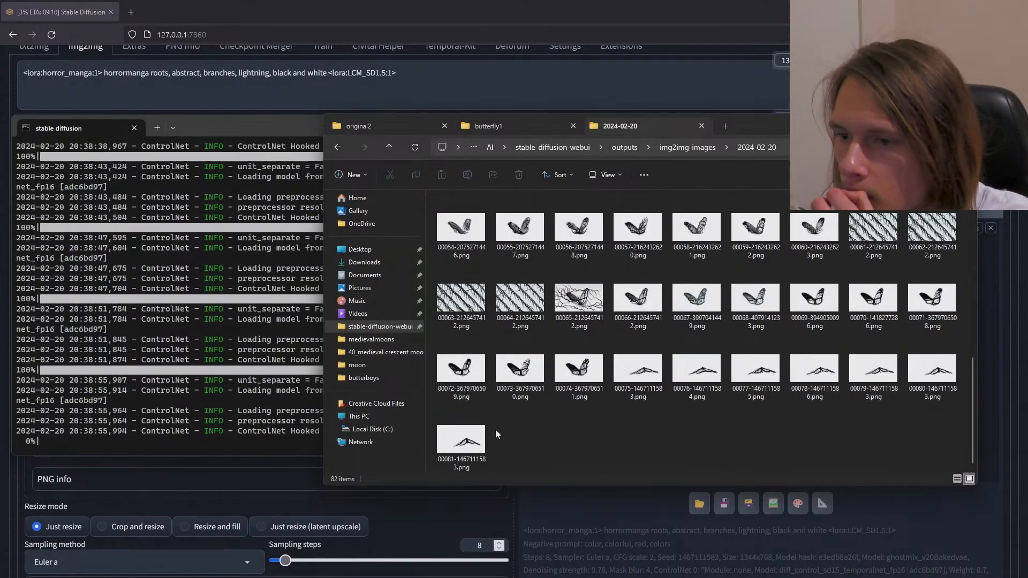
Step: Open the newest generated frame, 00081, in the image viewer and compare it with the preceding frames back to 00079
left_click(469, 442)
double_click(469, 442)
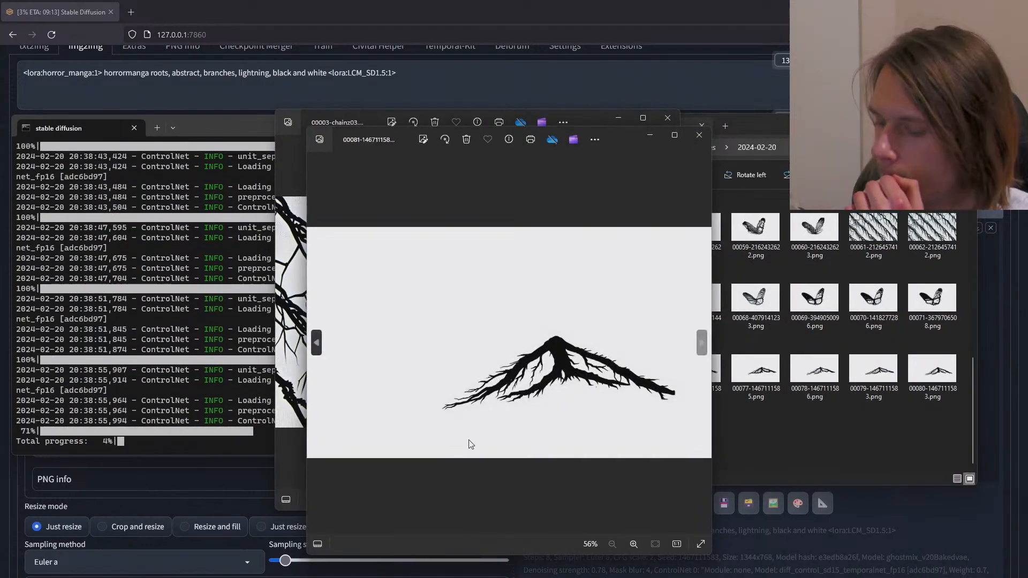
key("Right")
key("Left")
key("Left")
key("Left")
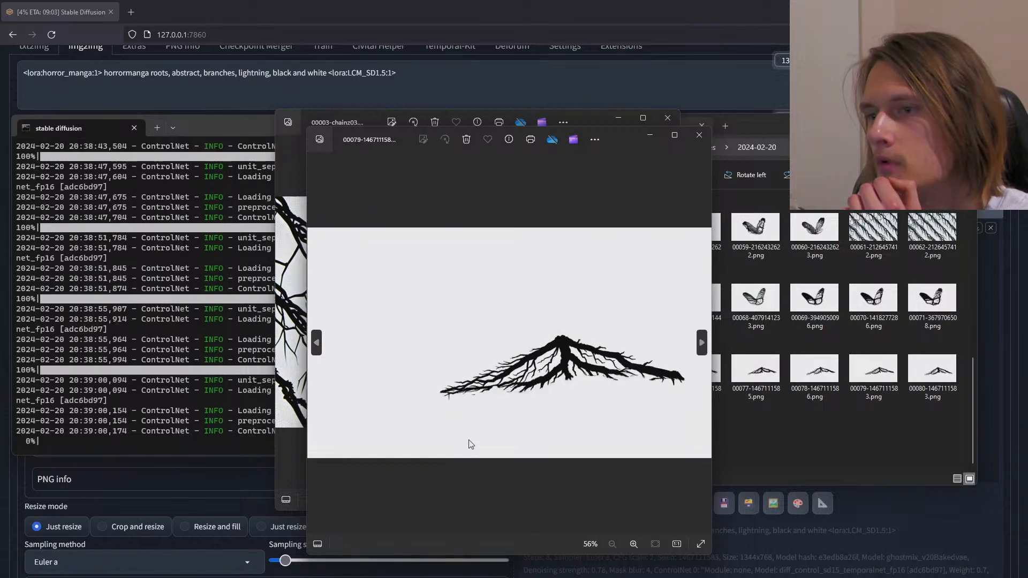
key("Right")
key("Right")
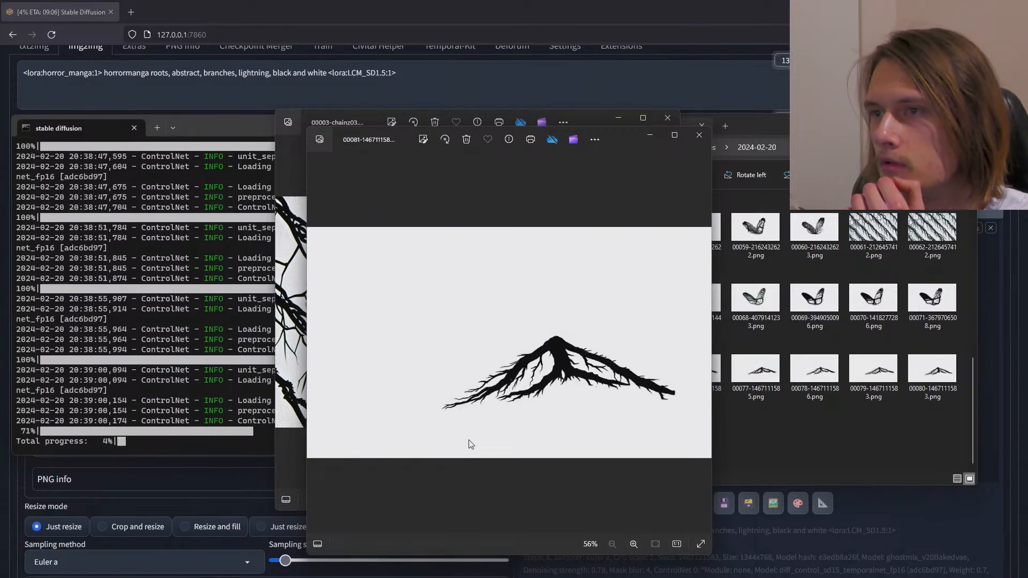
Step: Enlarge the image viewer window, flip between frames 00081 and 00082 to compare their branch shapes, and close the viewer
left_click_drag(628, 132, 375, 82)
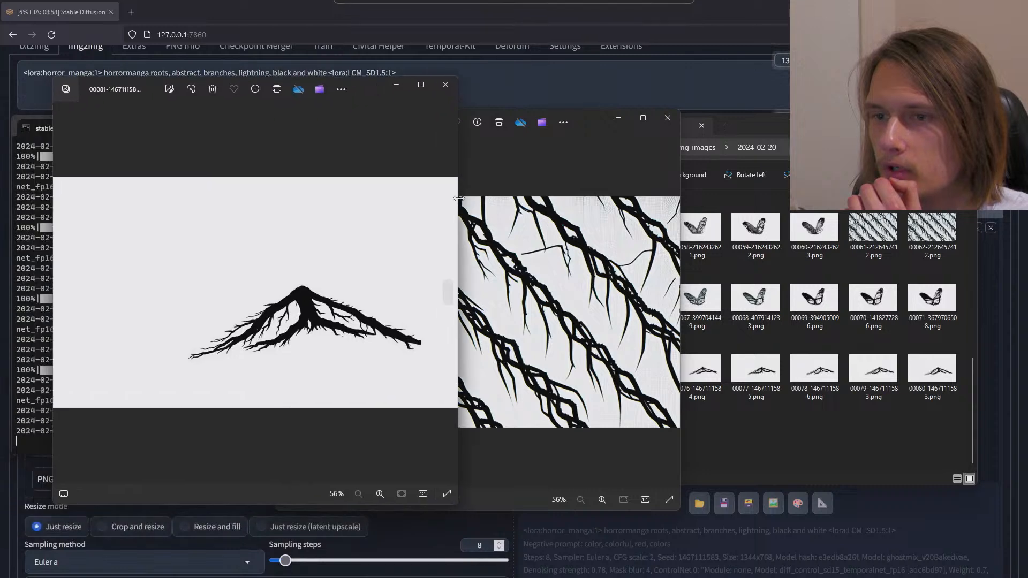
left_click_drag(459, 236, 610, 235)
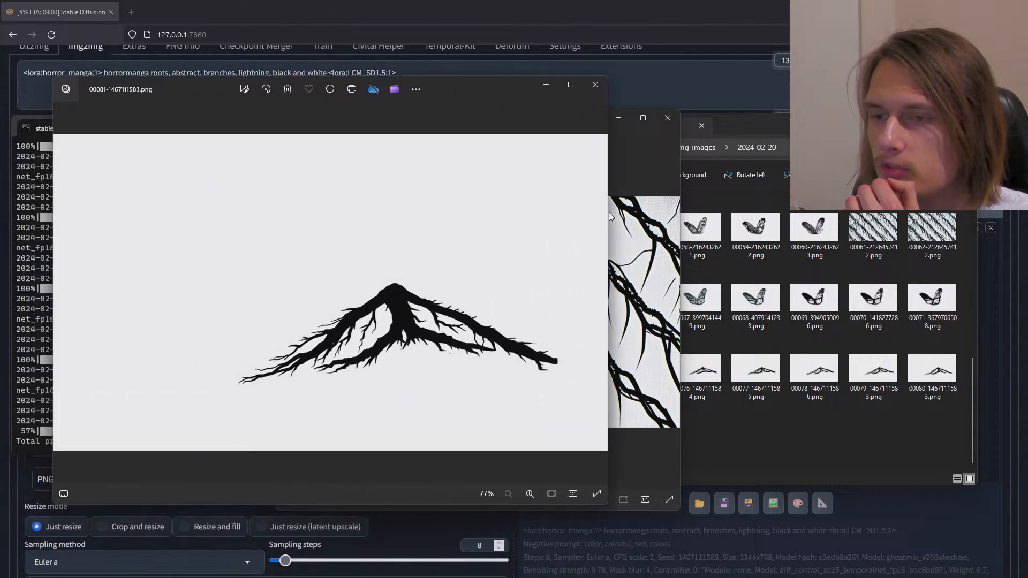
key("Right")
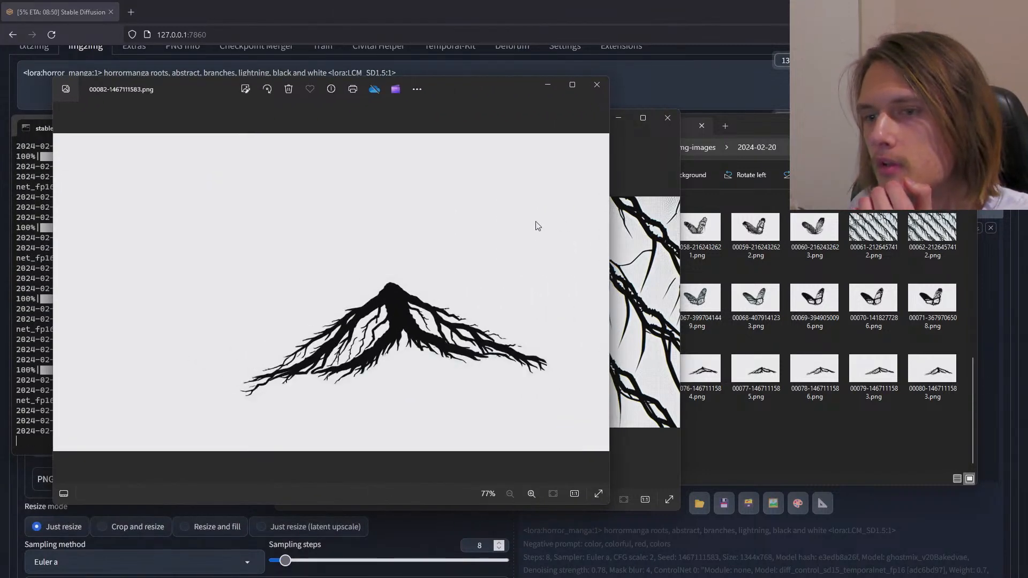
key("Left")
key("Right")
key("Left")
key("Right")
key("Left")
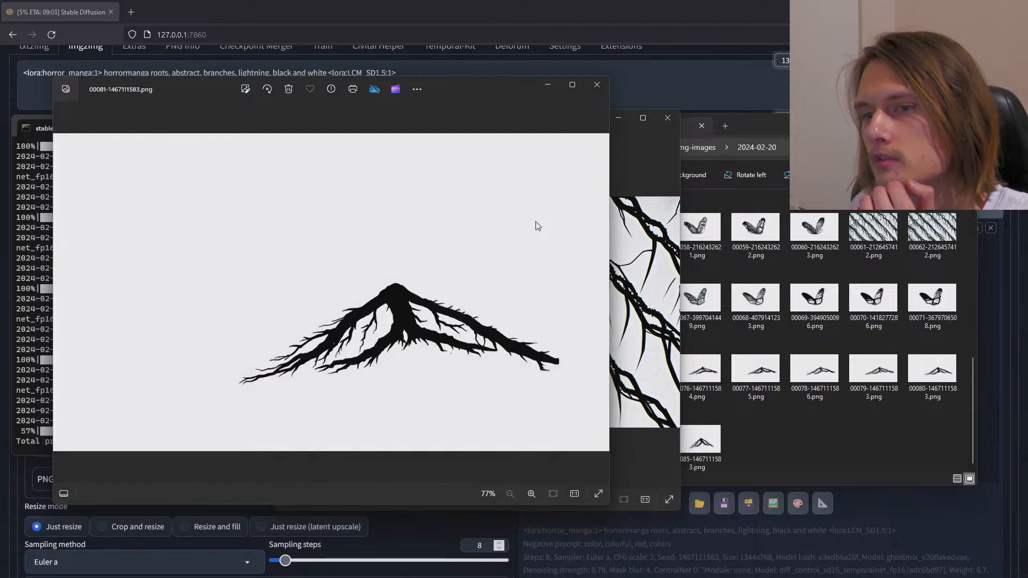
key("Right")
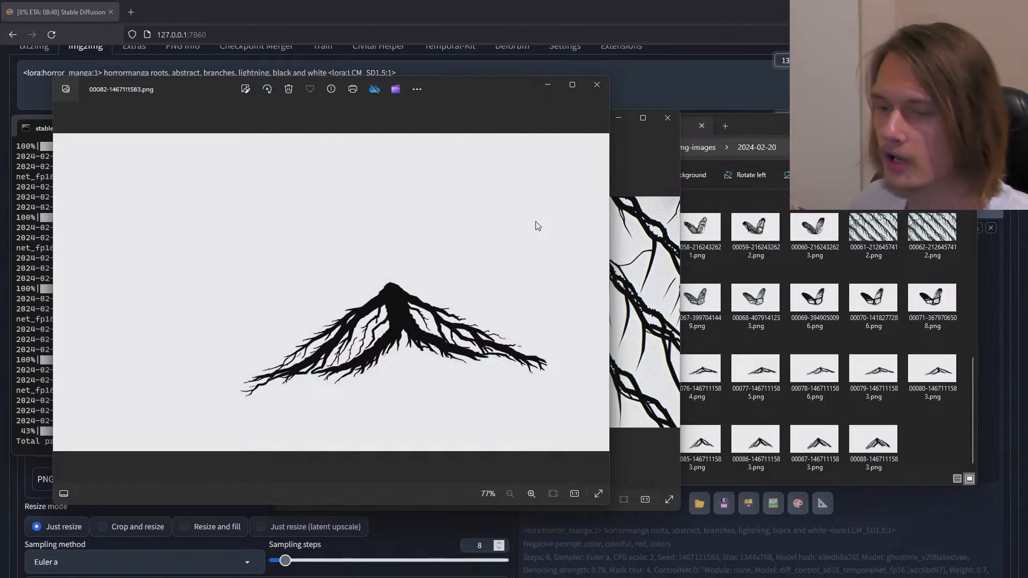
key("Left")
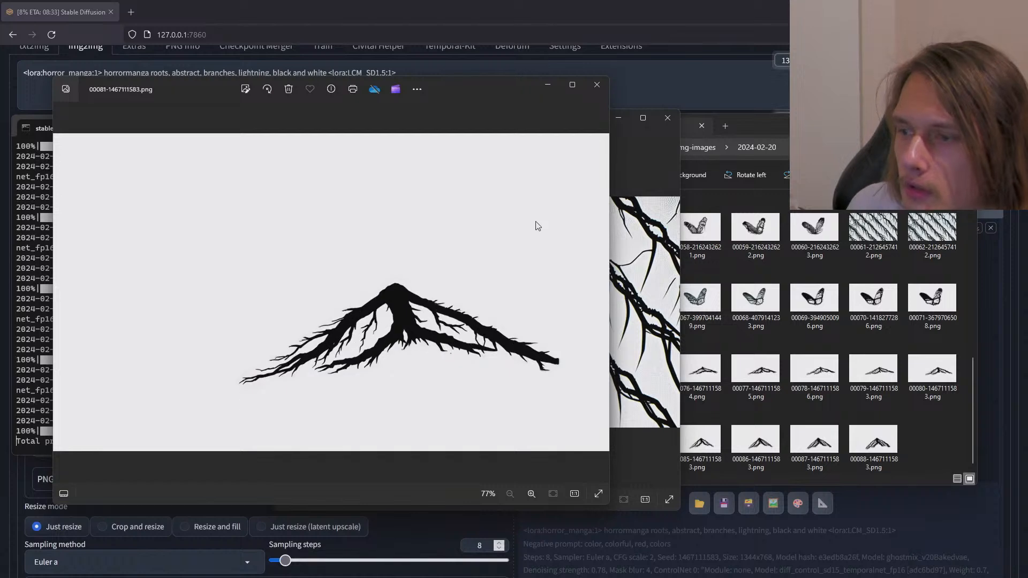
left_click(597, 85)
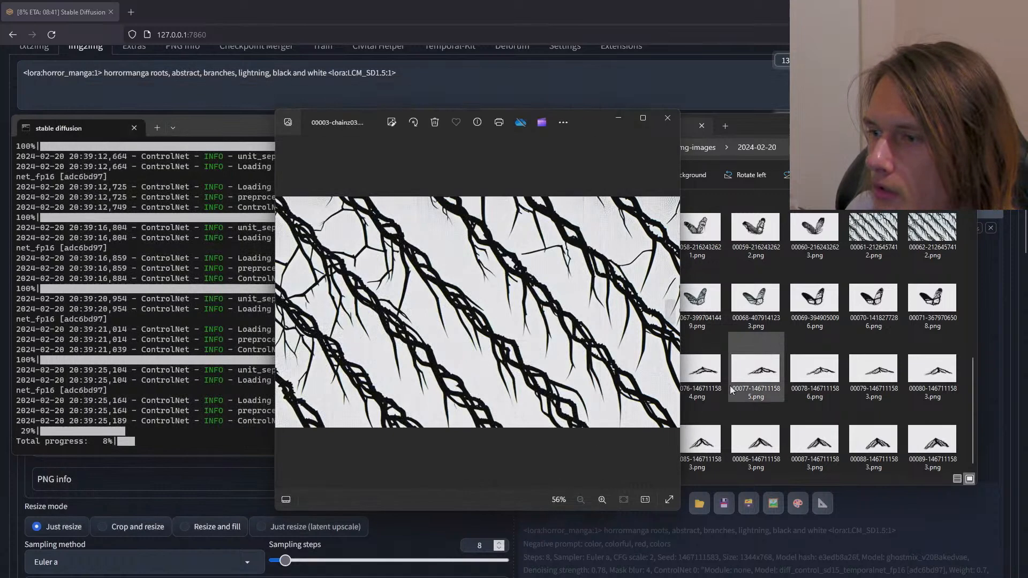
Step: Reopen frame 00081 and page forward through the generated frames up to 00090
left_click(814, 372)
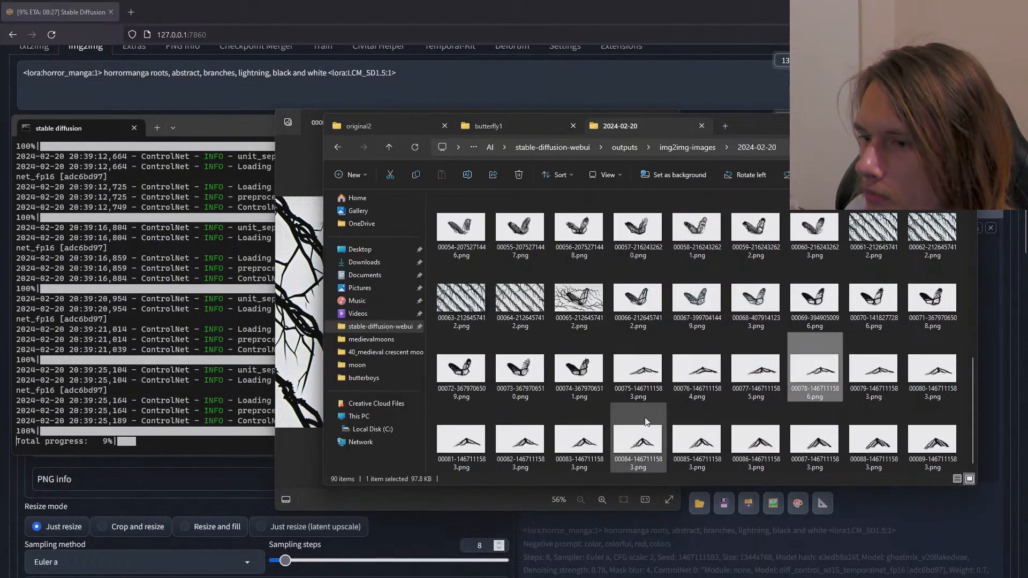
left_click(464, 448)
double_click(464, 449)
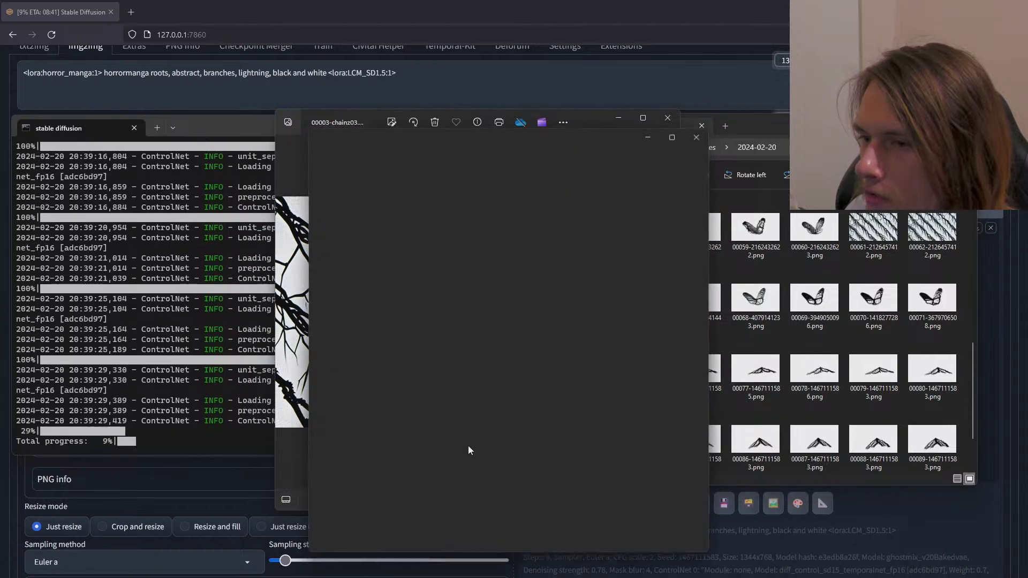
key("Right")
key("Right")
key("Right")
key("Right")
key("Right")
key("Right")
key("Right")
key("Right")
key("Right")
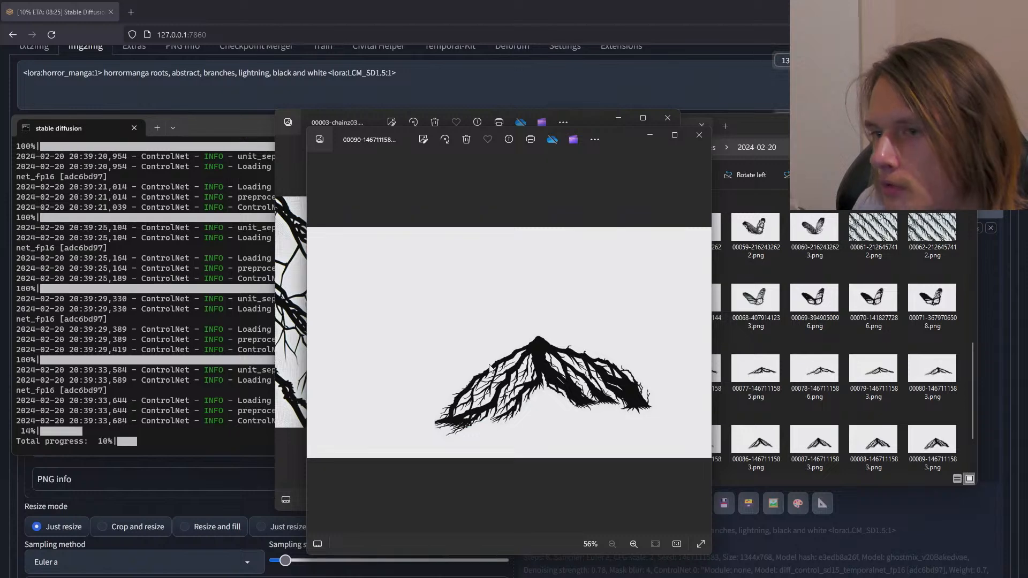
Step: Flip between frame 00090 and the frames just before it to compare how the branches change
key("Left")
key("Right")
key("Left")
key("Left")
key("Left")
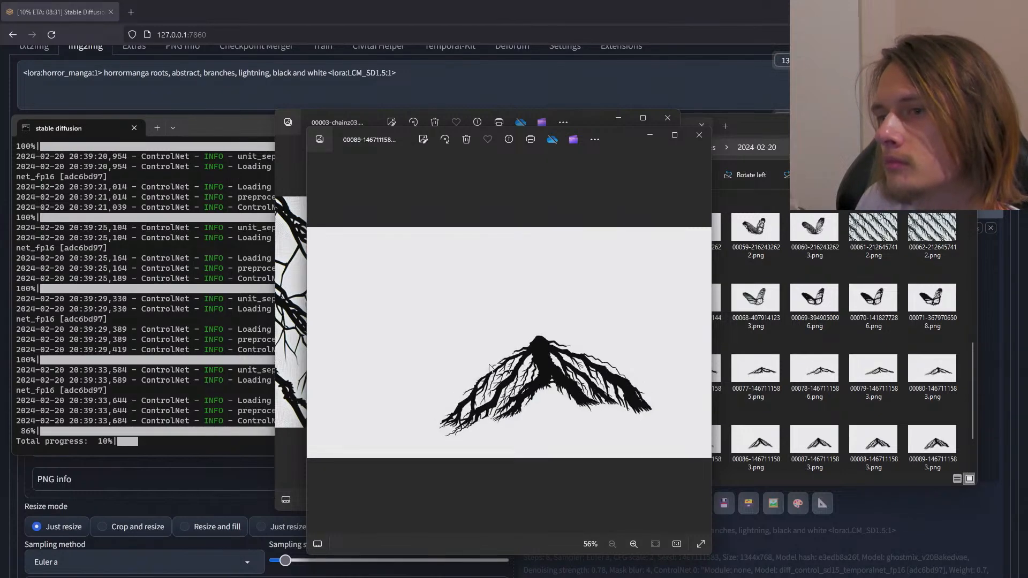
key("Right")
key("Right")
key("Right")
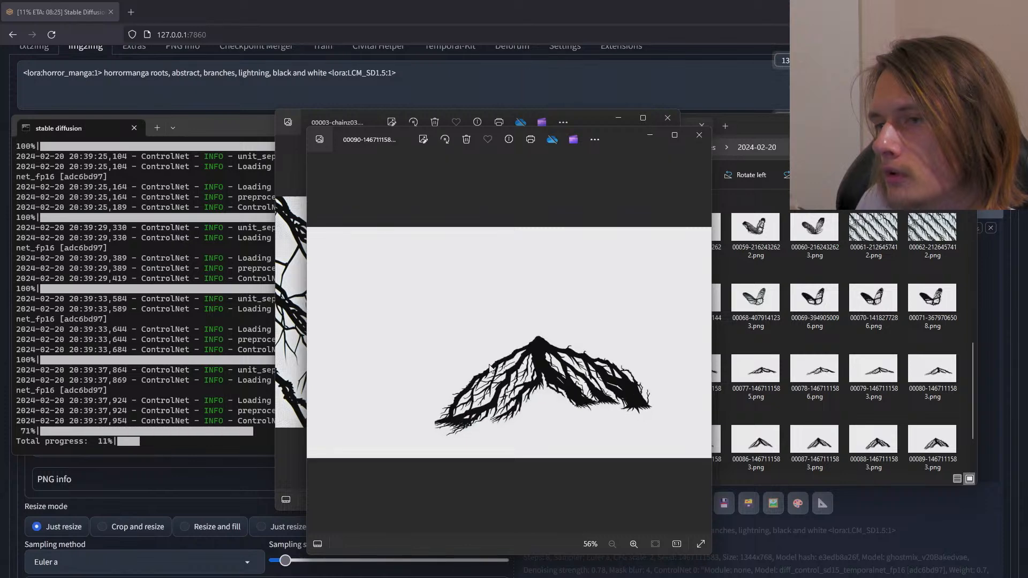
Step: Page back from frame 00090 past 00082, and forward again to 00088, to examine the wing motion and branch consistency
key("Left")
key("Left")
key("Left")
key("Left")
key("Left")
key("Left")
key("Left")
key("Left")
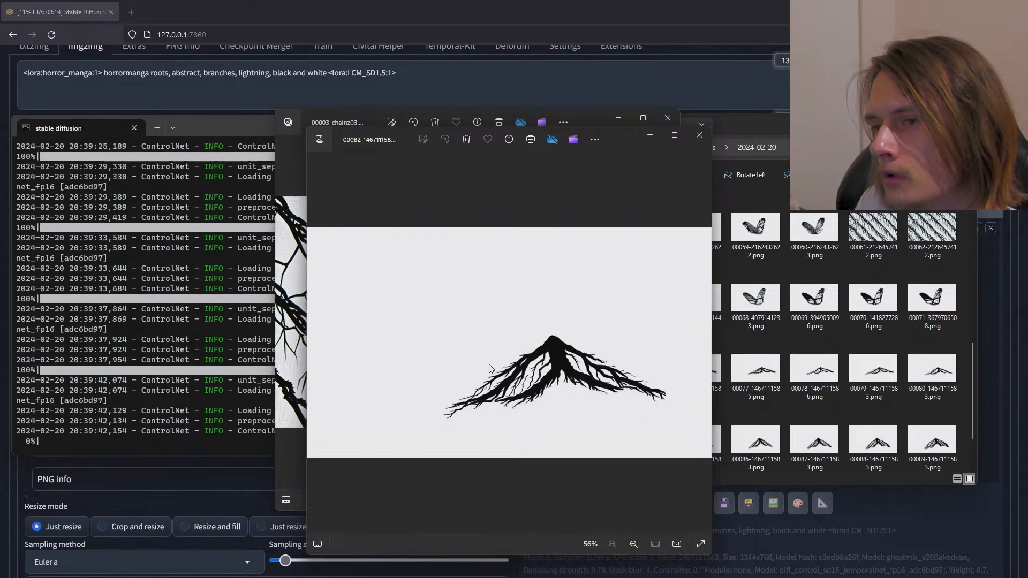
key("Left")
key("Left")
key("Left")
key("Right")
key("Right")
key("Right")
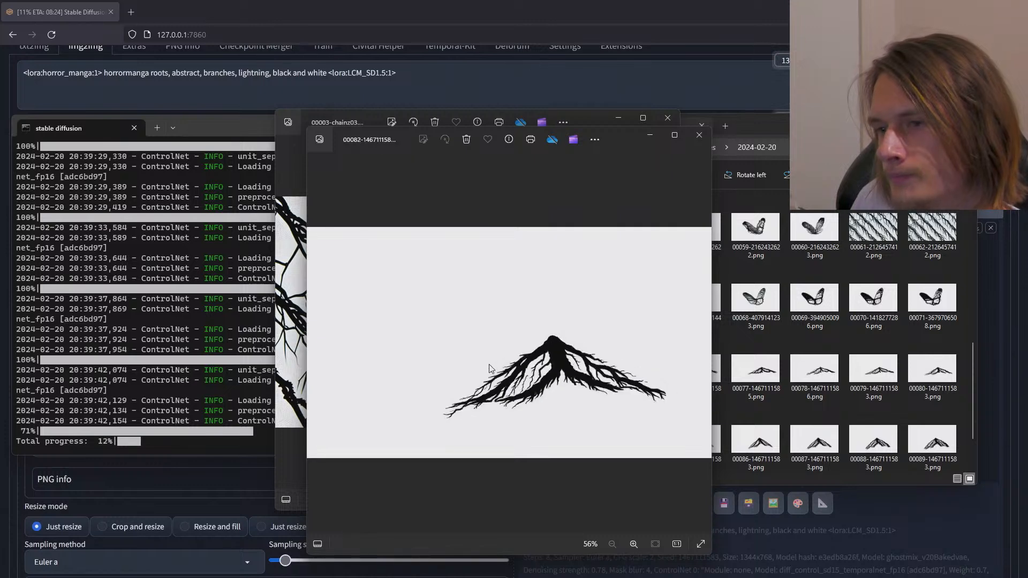
key("Right")
key("Right")
key("Right")
key("Right")
key("Right")
key("Right")
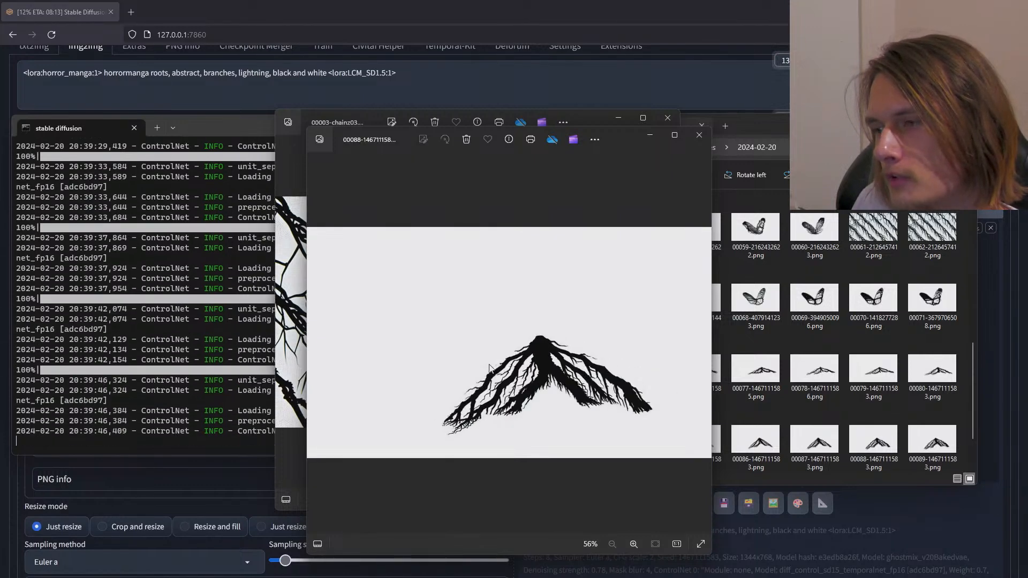
Step: Close the frame viewer and bring the stable diffusion console window forward to check the batch progress
left_click(699, 135)
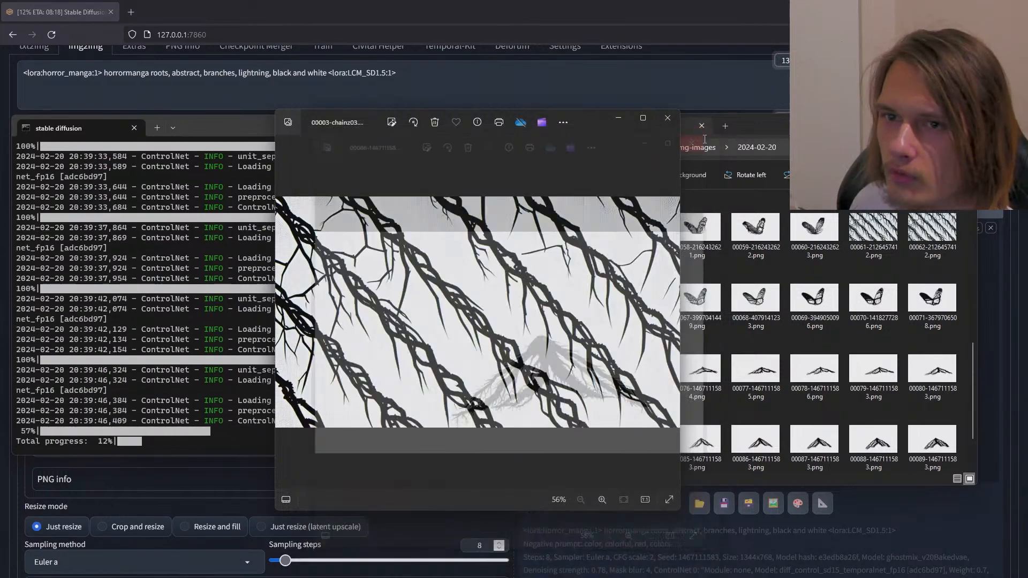
left_click(240, 123)
left_click_drag(240, 123, 257, 96)
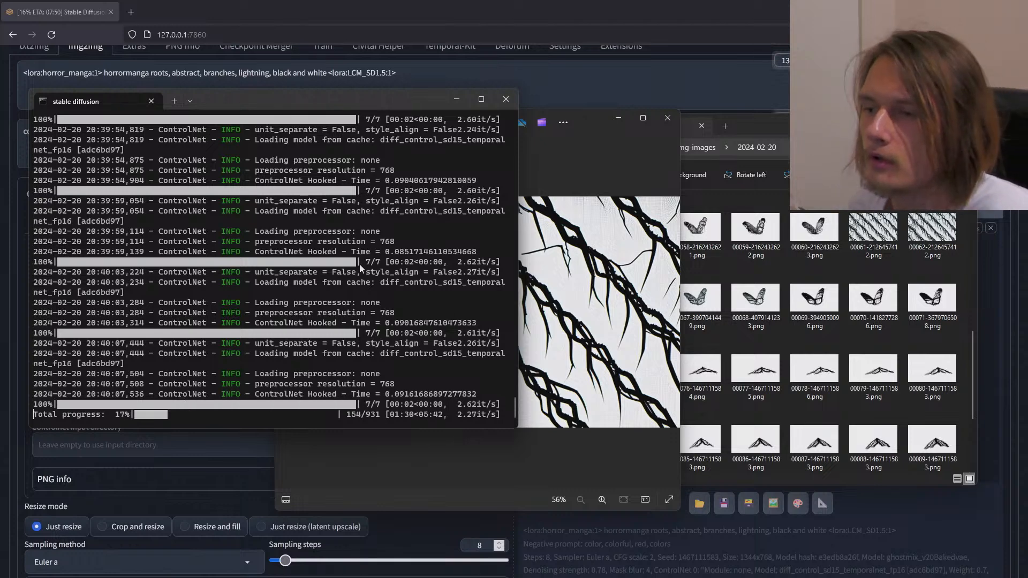
Step: Open frame 00091 from the 2024-02-20 output folder and page forward through the newer frames up to 00100
left_click(767, 433)
scroll(766, 433, "down", 2)
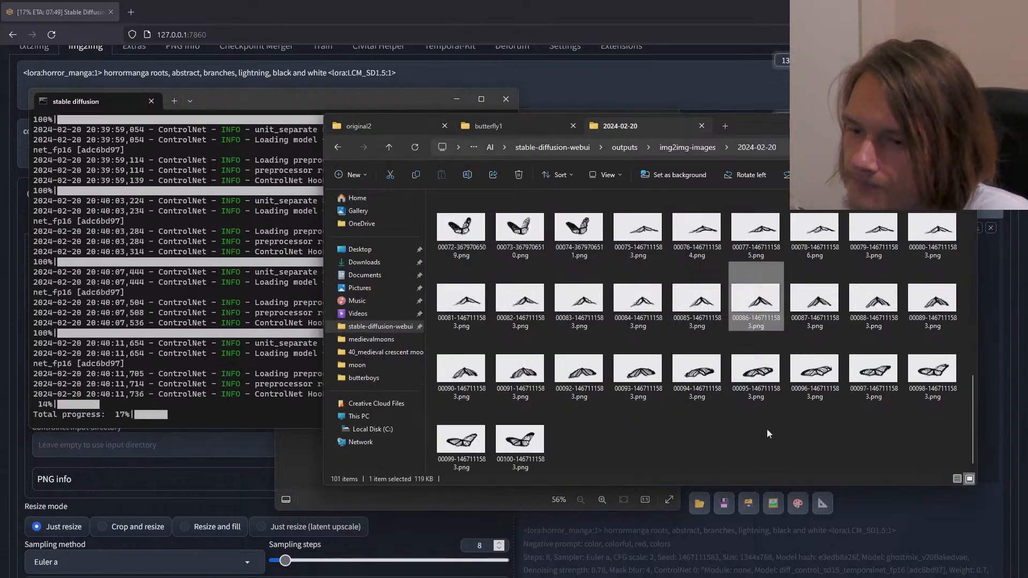
double_click(533, 369)
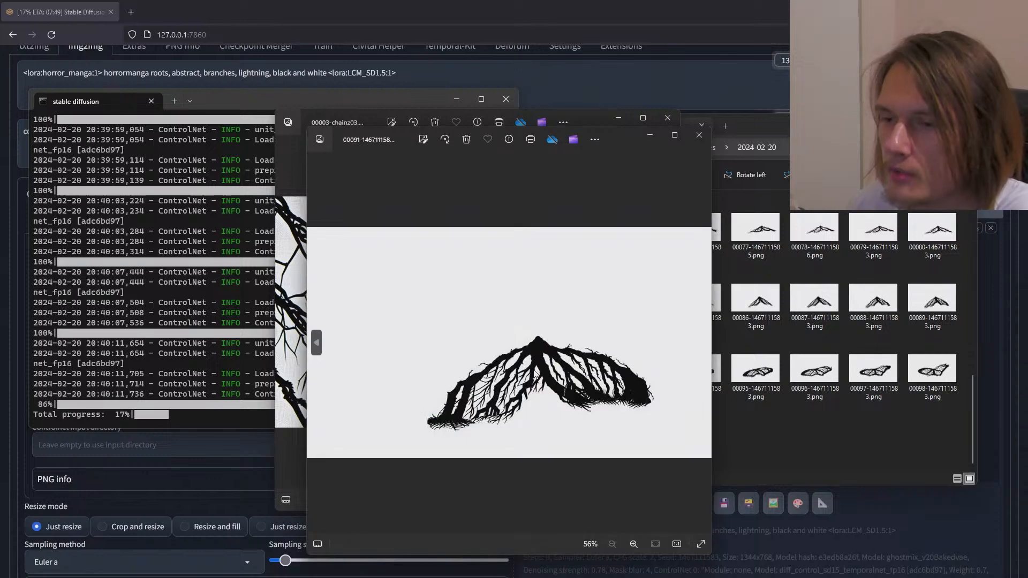
key("Right")
key("Right")
key("Right")
key("Right")
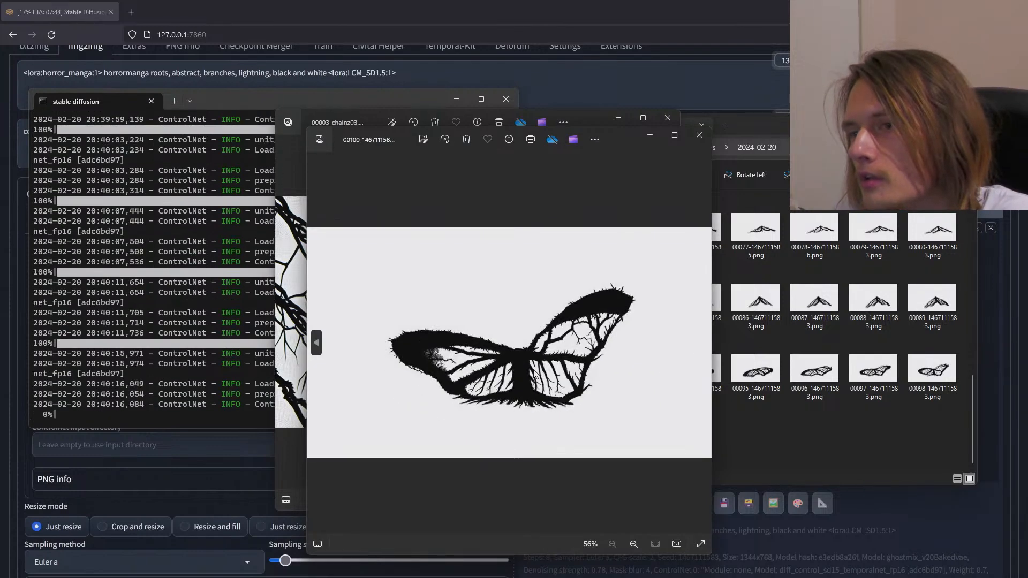
key("Right")
key("Right")
key("Right")
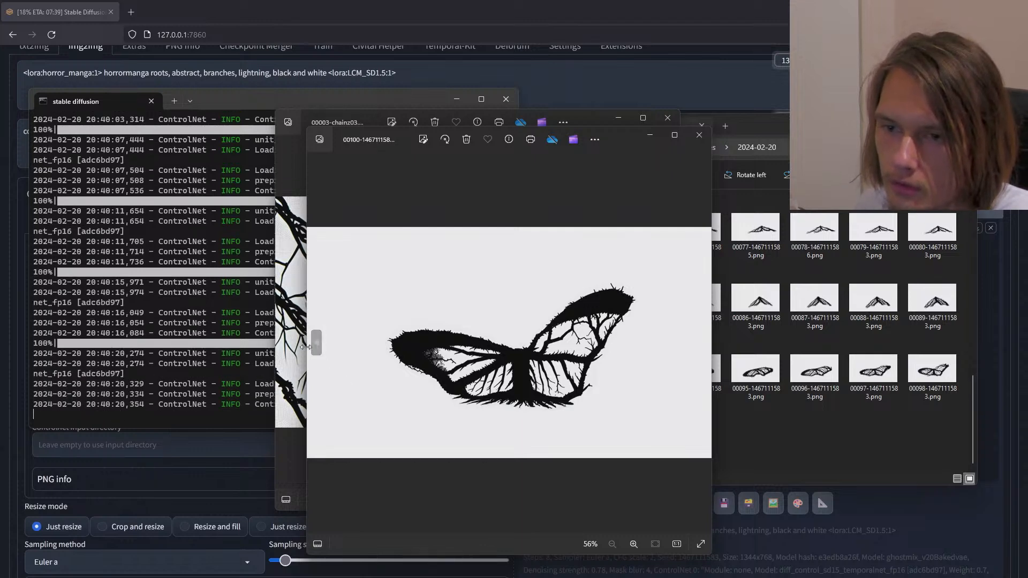
Step: Widen the image viewer window and page back from frame 00100 to 00093 to inspect the wings at larger size
left_click_drag(306, 345, 121, 324)
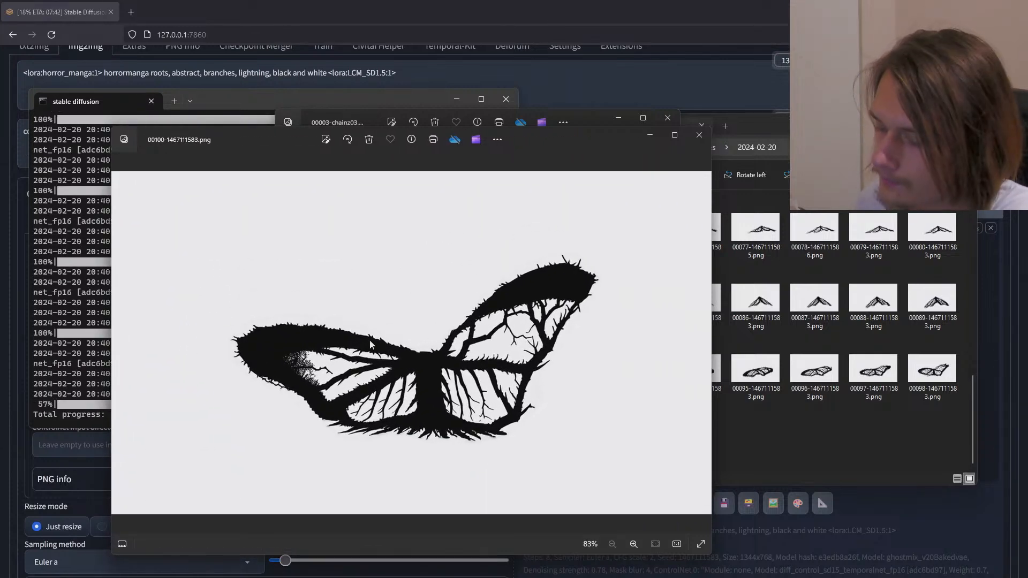
key("Left")
key("Left")
key("Left")
key("Left")
key("Left")
key("Left")
key("Left")
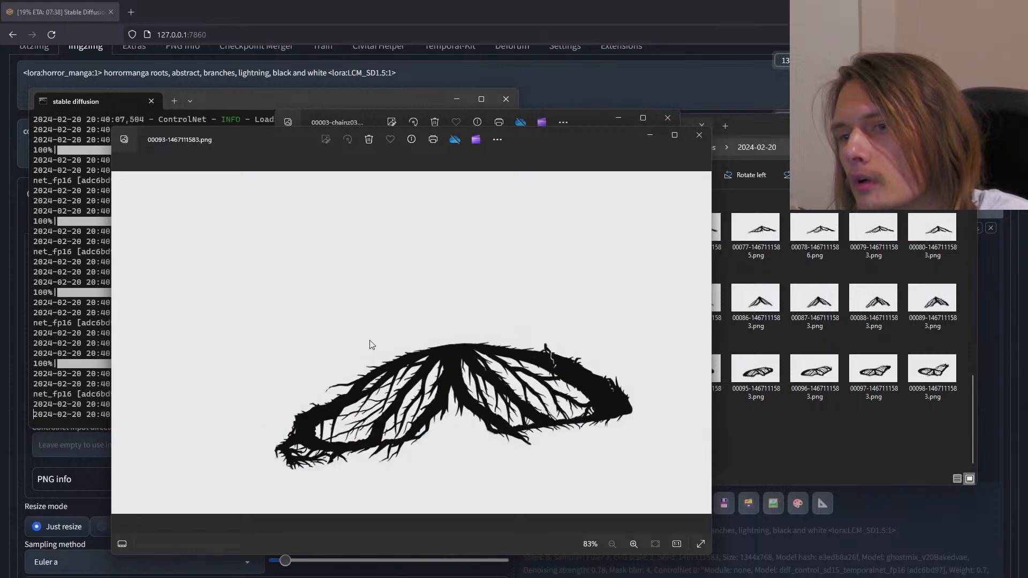
Step: Page forward from frame 00093 to 00099 and back to 00097 to compare the wing outlines
key("Right")
key("Right")
key("Right")
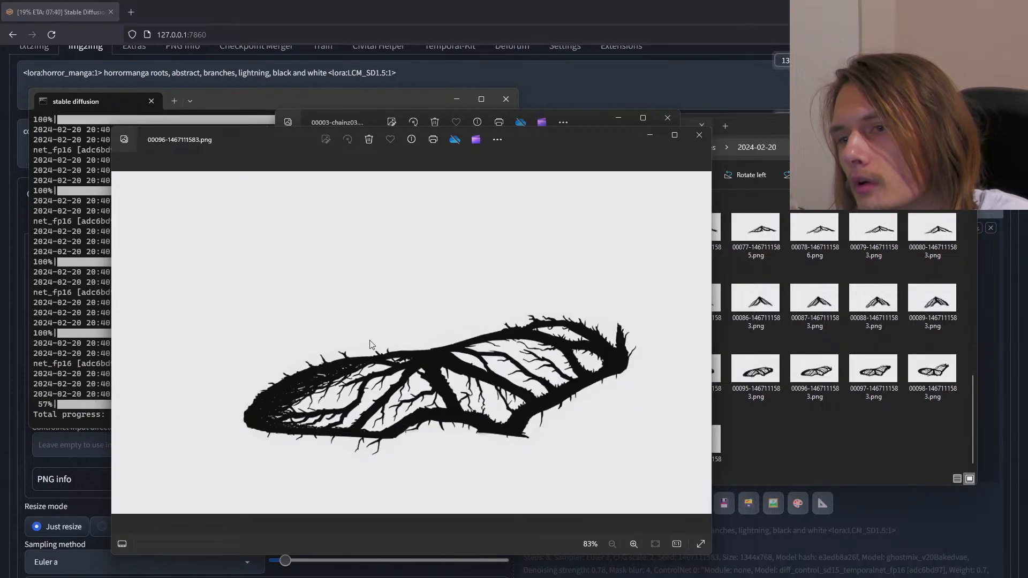
key("Right")
key("Right")
key("Right")
key("Left")
key("Left")
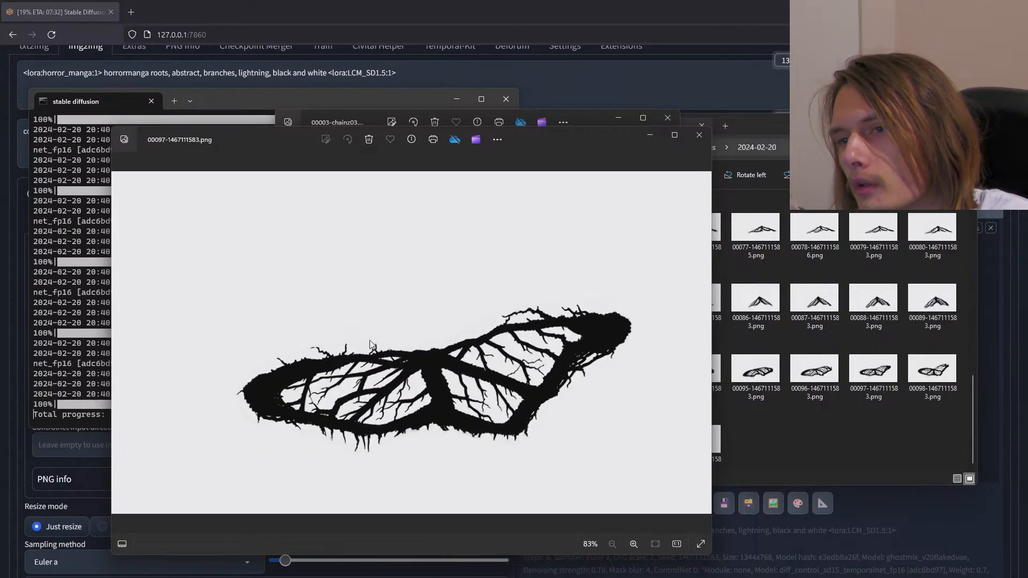
Step: Page back from frame 00097 to 00087 to review the wing motion in reverse
key("Left")
key("Left")
key("Left")
key("Left")
key("Left")
key("Left")
key("Left")
key("Left")
key("Left")
key("Left")
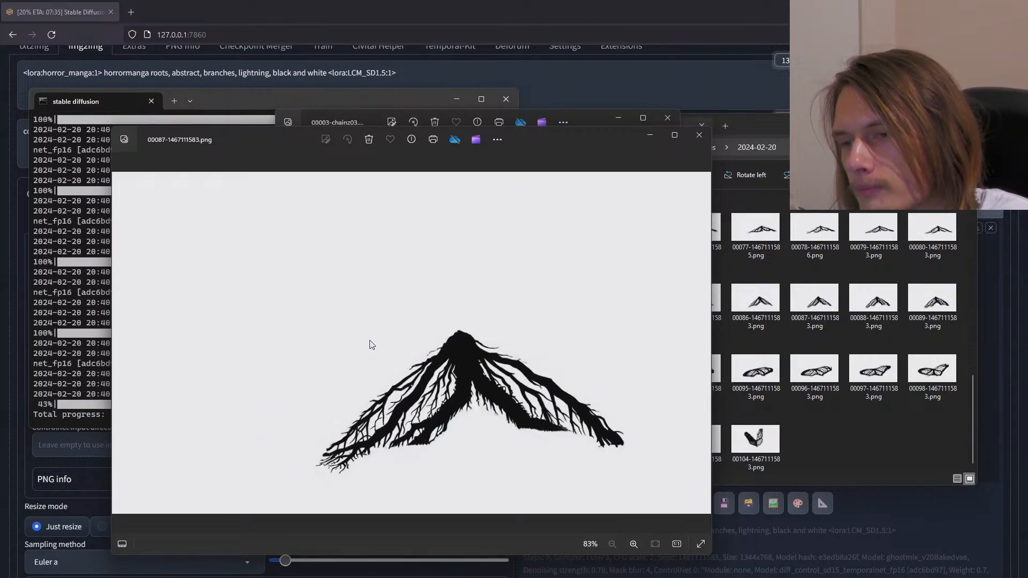
Step: Play the wing motion forward by paging from frame 00087 to 00098
key("Right")
key("Right")
key("Right")
key("Right")
key("Right")
key("Right")
key("Right")
key("Right")
key("Right")
key("Right")
key("Right")
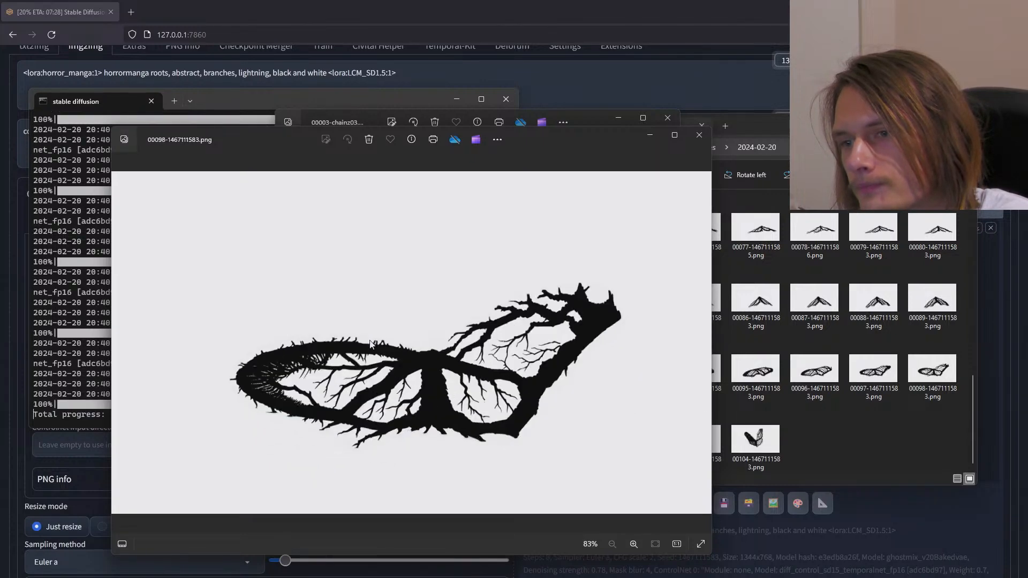
Step: Flip back and forth between frames 00095 and 00099 to compare the branch patterns inside the wings
key("Right")
key("Left")
key("Left")
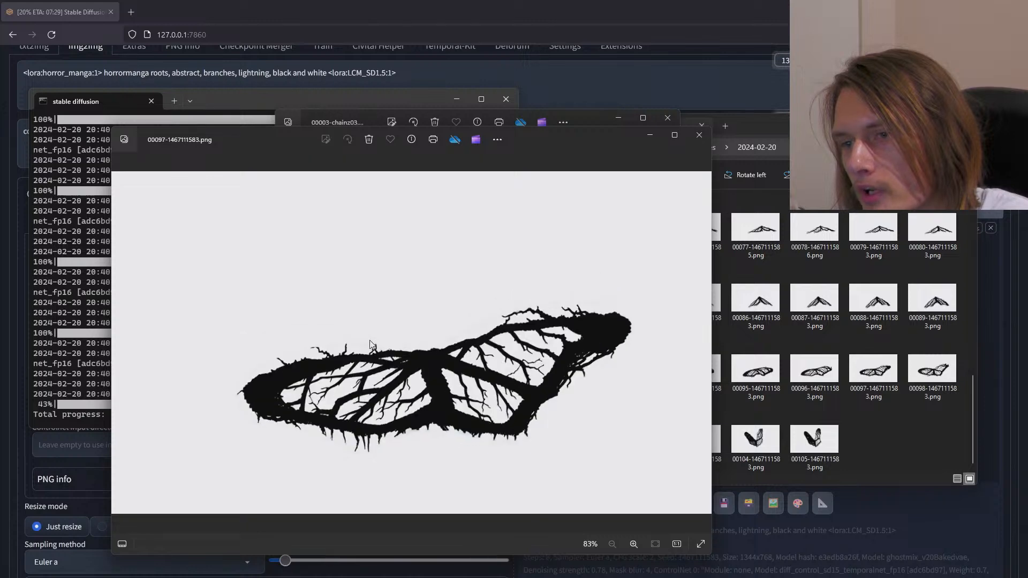
key("Left")
key("Left")
key("Right")
key("Right")
key("Right")
key("Right")
key("Left")
key("Left")
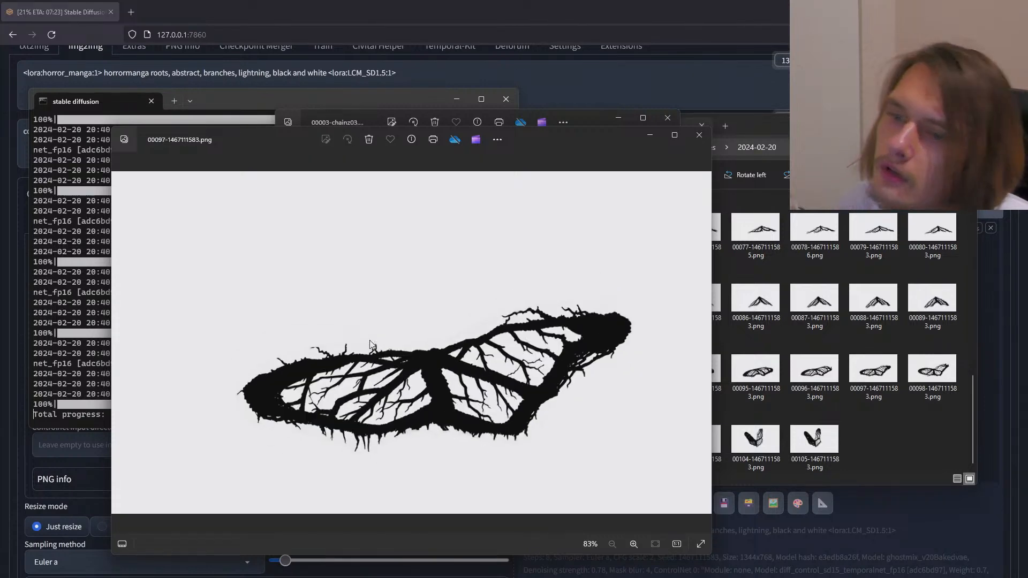
Step: Step slowly back from frame 00097 to 00089 to examine how the branches change per frame
key("Left")
key("Left")
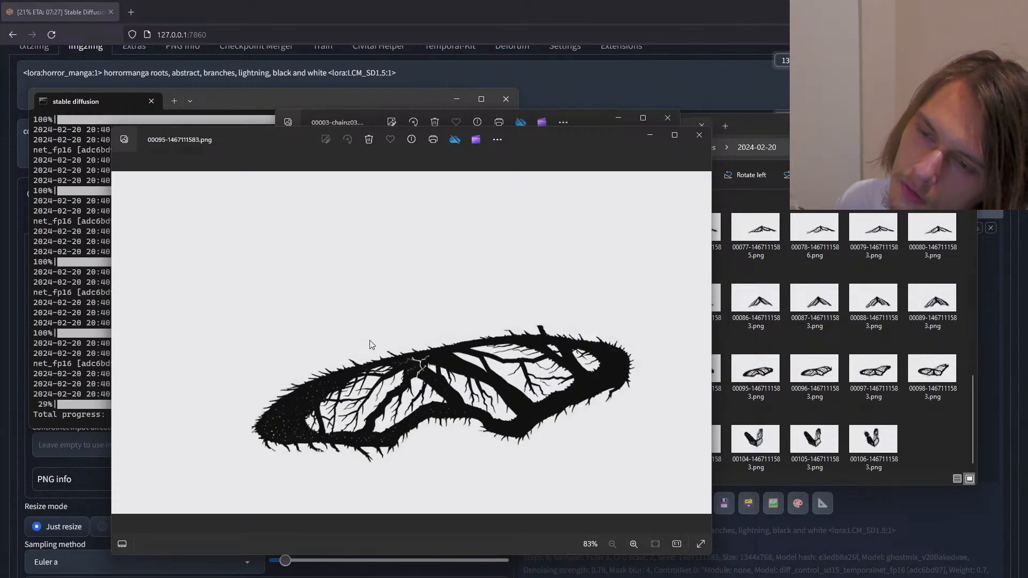
key("Left")
key("Left")
key("Left")
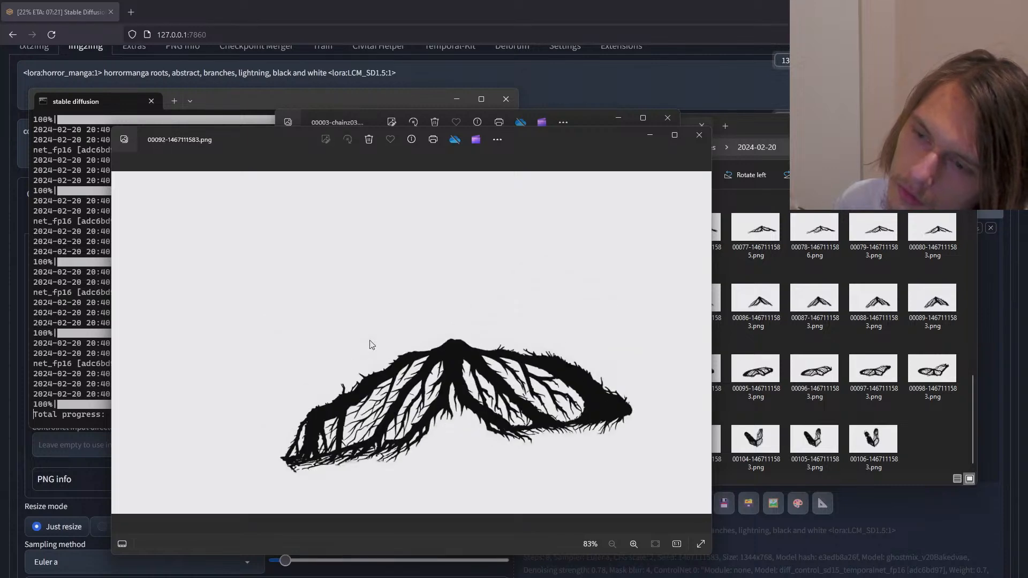
key("Left")
key("Left")
key("Left")
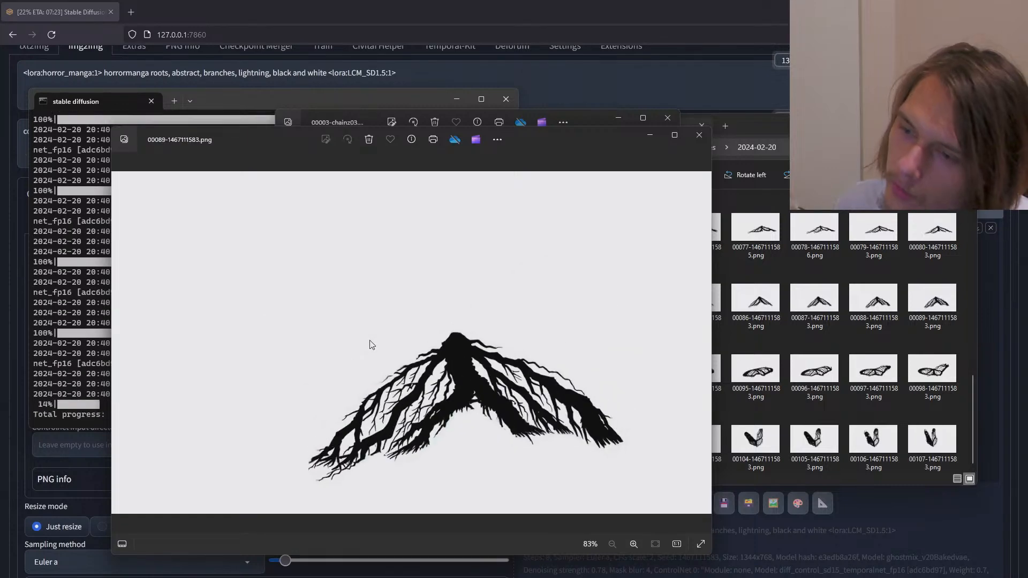
Step: Page forward from frame 00089 to 00099 to check the continuity of the opening wings
key("Right")
key("Right")
key("Right")
key("Right")
key("Right")
key("Right")
key("Right")
key("Right")
key("Right")
key("Right")
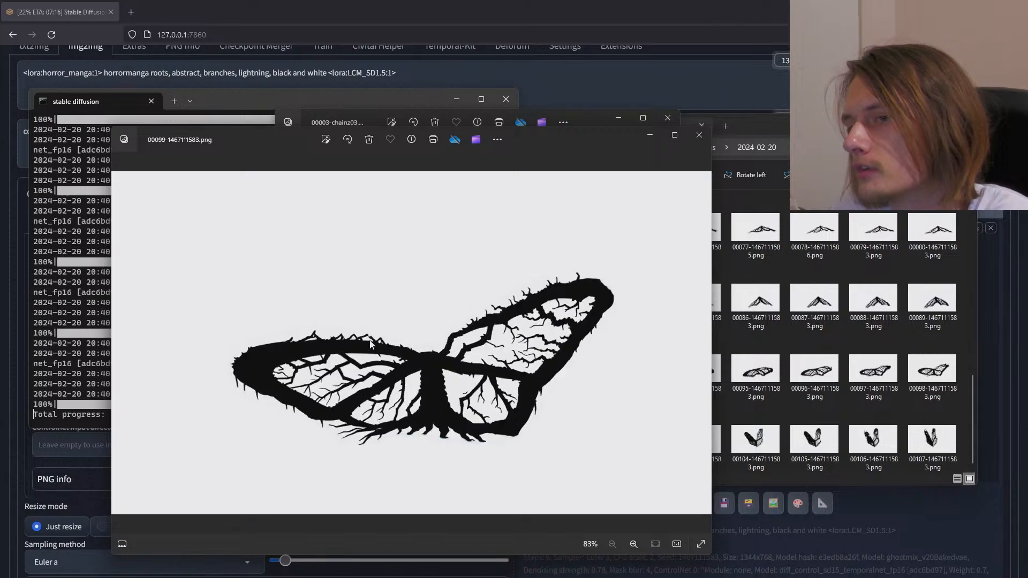
Step: Page back from frame 00099 to 00094, forward again to 00100, and close the viewer
key("Left")
key("Left")
key("Left")
key("Left")
key("Left")
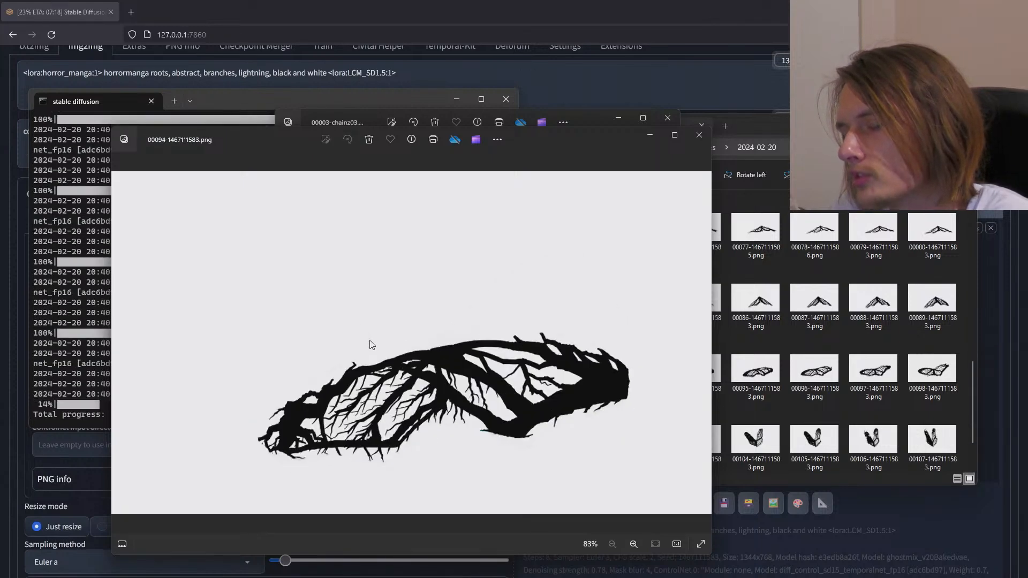
key("Right")
key("Right")
key("Right")
key("Right")
key("Right")
key("Right")
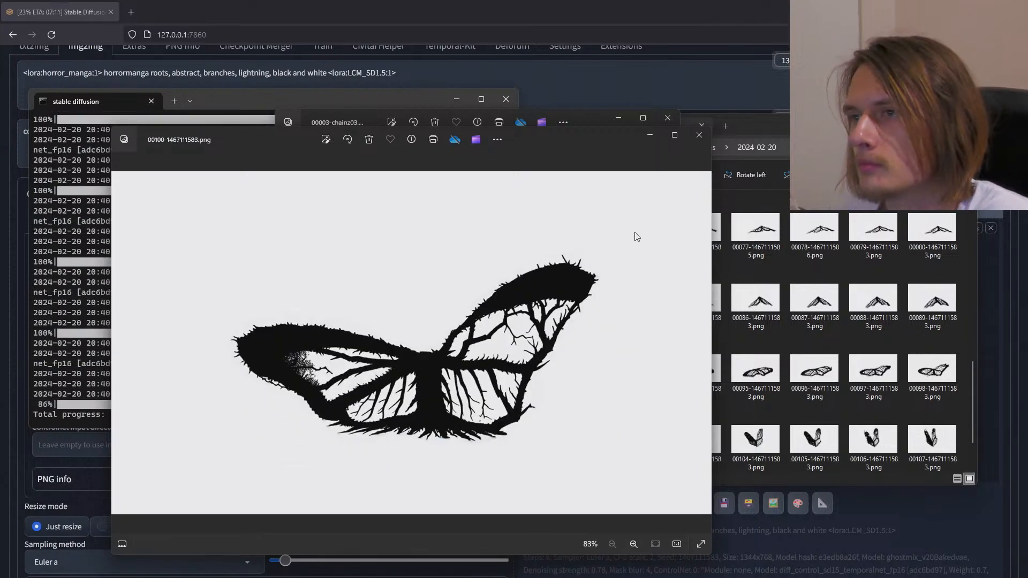
left_click(699, 136)
Step: Open frame 00096 from the output folder and page forward through the newly generated frames to 00106
scroll(788, 421, "down", 2)
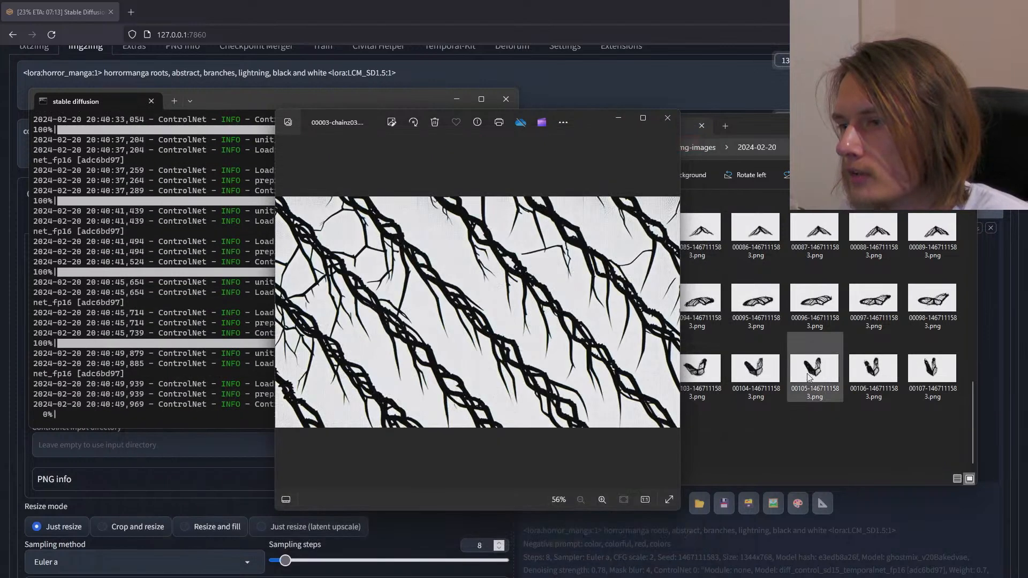
double_click(812, 305)
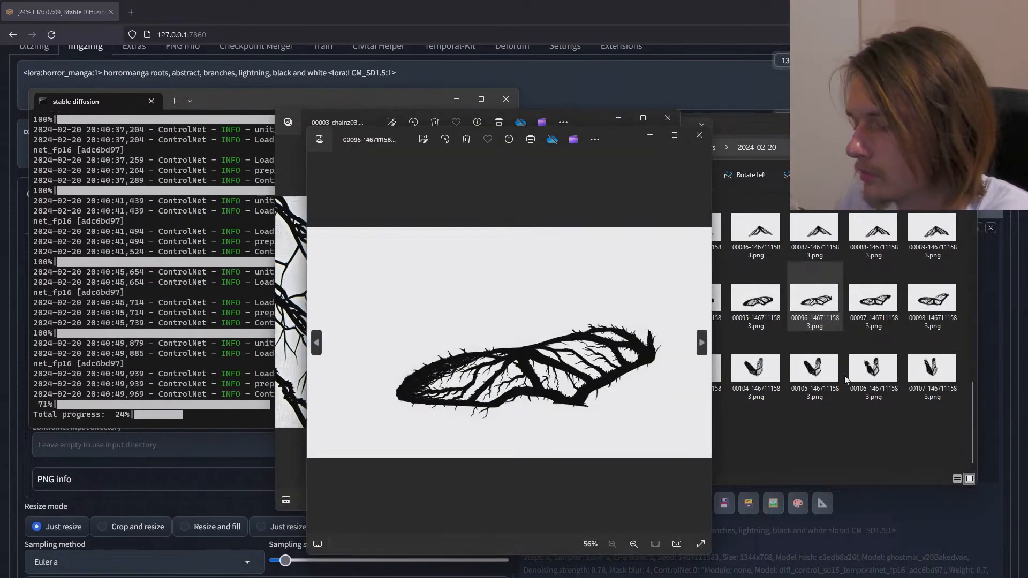
key("Right")
key("Right")
key("Right")
key("Right")
key("Right")
key("Right")
key("Right")
key("Right")
key("Right")
key("Right")
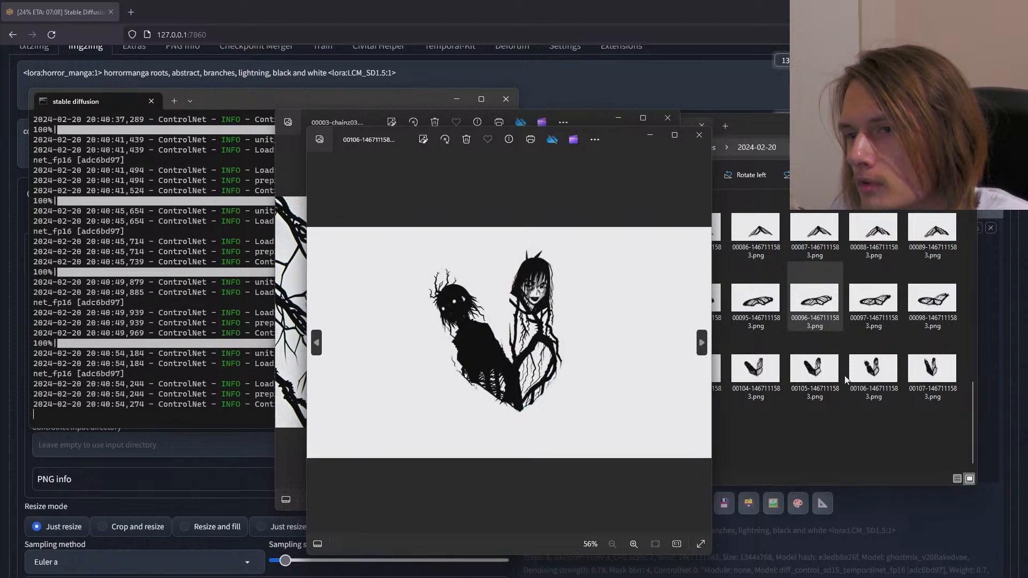
Step: Page back from frame 00106 to 00102 and forward to 00109 to inspect the shapes forming in the wings
key("Left")
key("Left")
key("Left")
key("Left")
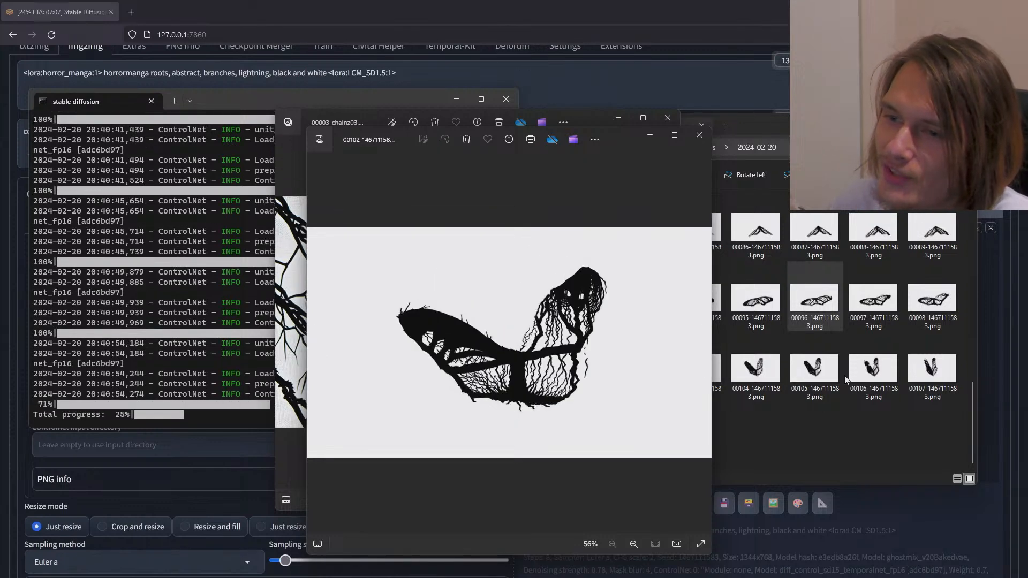
key("Right")
key("Right")
key("Right")
key("Right")
key("Right")
key("Right")
key("Right")
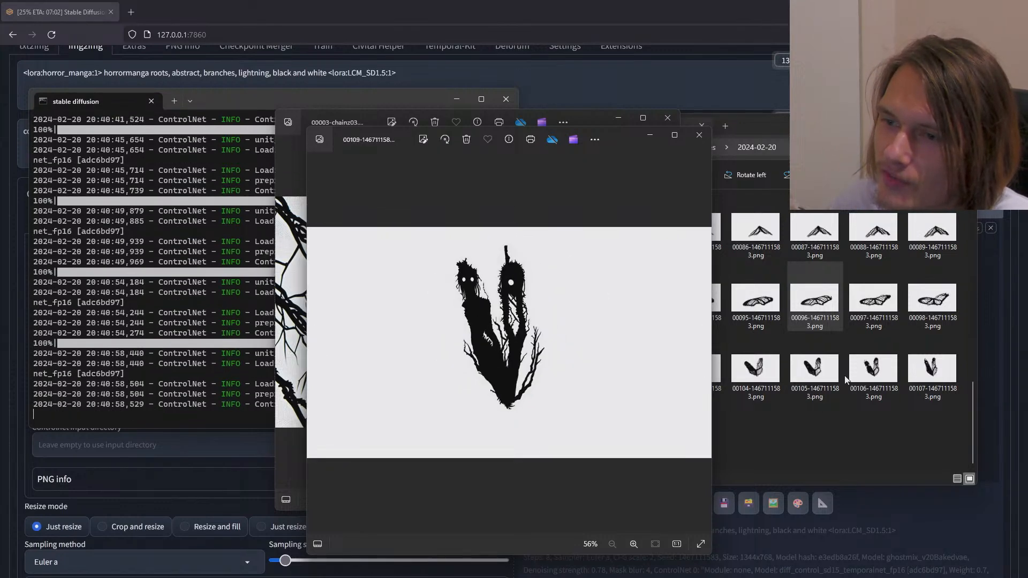
Step: Page back from frame 00109 to 00098 to find where the wings stop looking like plain branches
key("Left")
key("Left")
key("Left")
key("Left")
key("Left")
key("Left")
key("Left")
key("Left")
key("Left")
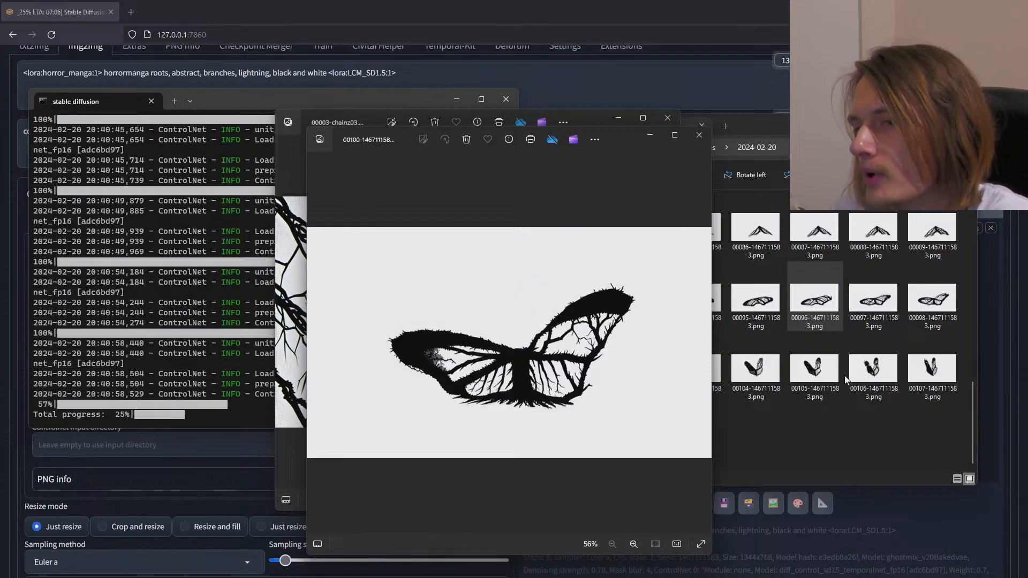
key("Left")
key("Left")
Step: Page forward from frame 00098 past 00101 to 00105 to examine the change in the wing content
key("Right")
key("Right")
key("Right")
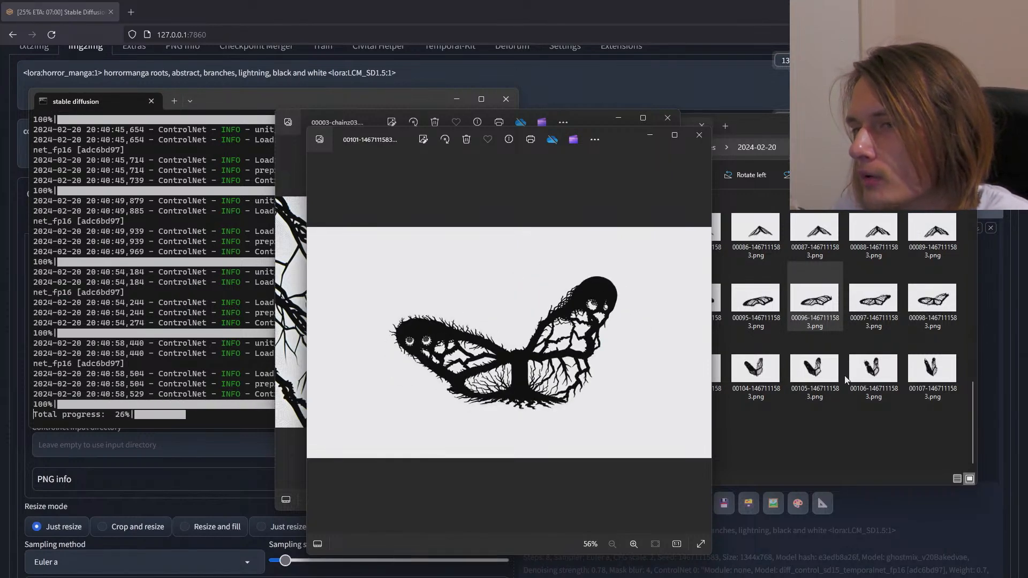
key("Right")
key("Right")
key("Right")
key("Right")
key("Right")
key("Right")
key("Right")
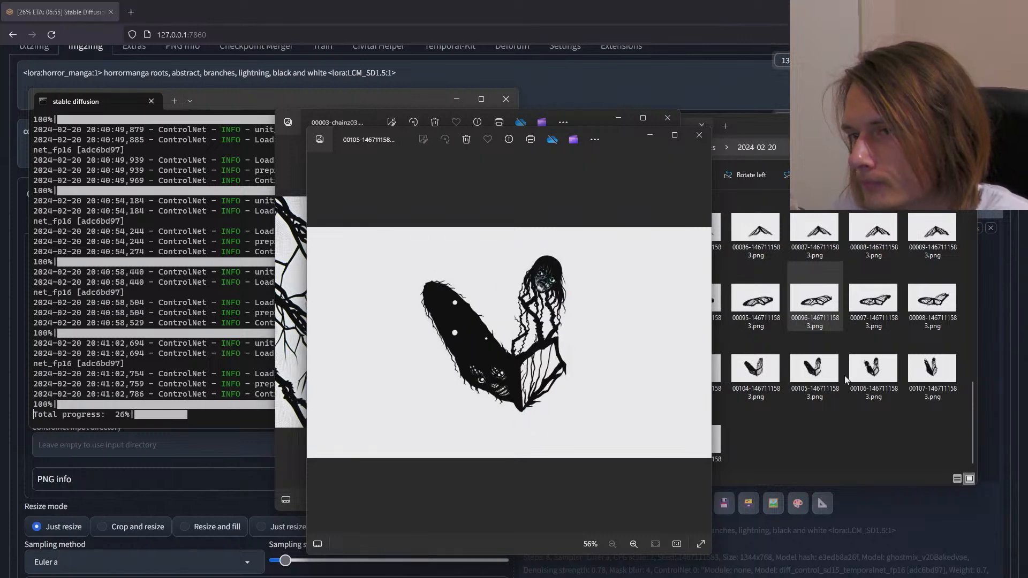
Step: Return from frame 00105 to 00097 to compare the folded wings with the earlier spread ones
key("Left")
key("Left")
key("Left")
key("Left")
key("Left")
key("Left")
key("Left")
key("Left")
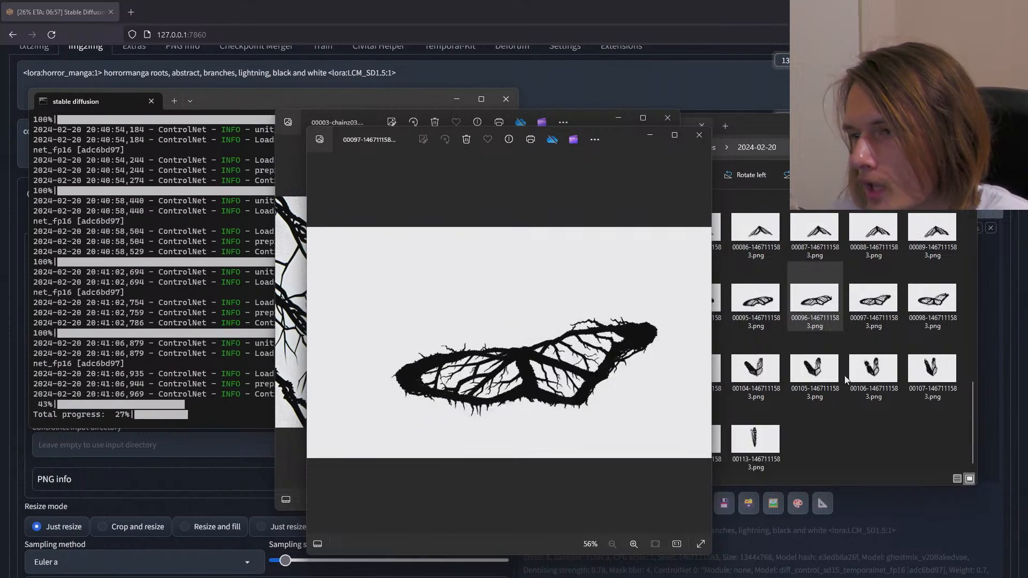
Step: Page forward from frame 00097 to 00108 and back to 00104 to check the consistency of the raised wings
key("Right")
key("Right")
key("Right")
key("Right")
key("Right")
key("Right")
key("Right")
key("Right")
key("Right")
key("Right")
key("Right")
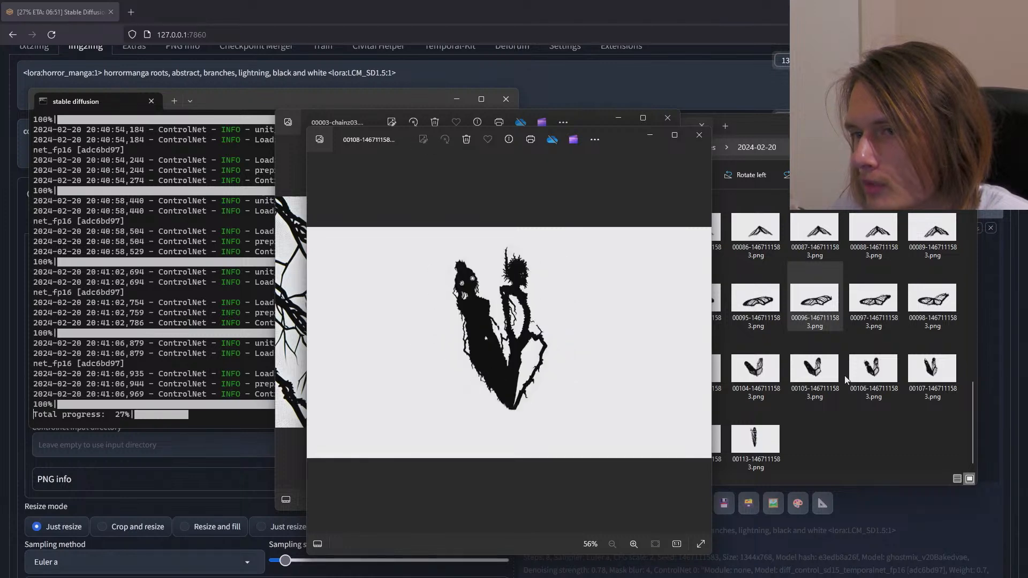
key("Left")
key("Left")
key("Left")
key("Left")
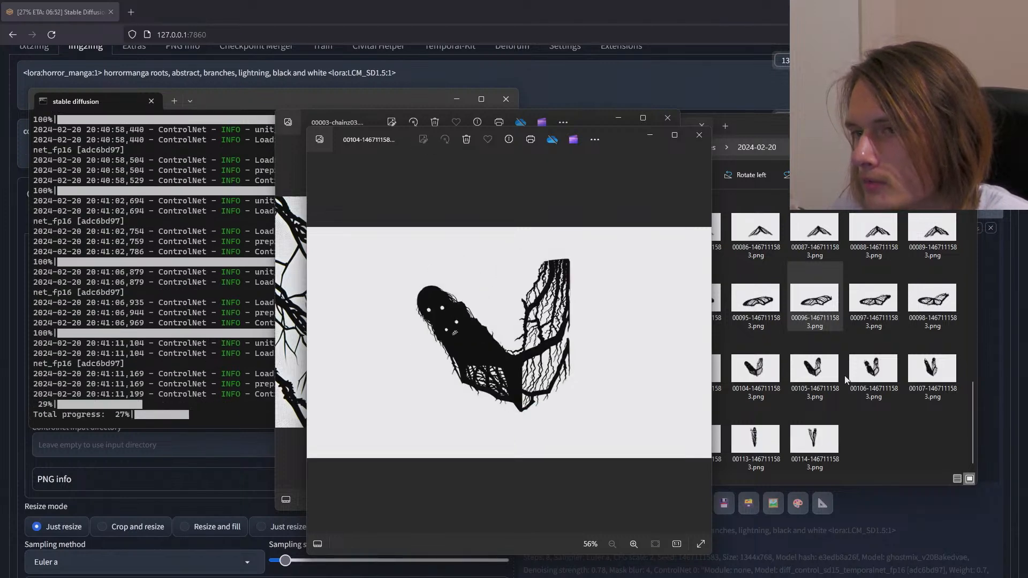
Step: Page back from frame 00104 to 00098 and forward again to 00108 to compare the spread and raised wings
key("Left")
key("Left")
key("Left")
key("Left")
key("Left")
key("Left")
key("Right")
key("Right")
key("Right")
key("Right")
key("Right")
key("Right")
key("Right")
key("Right")
key("Right")
key("Right")
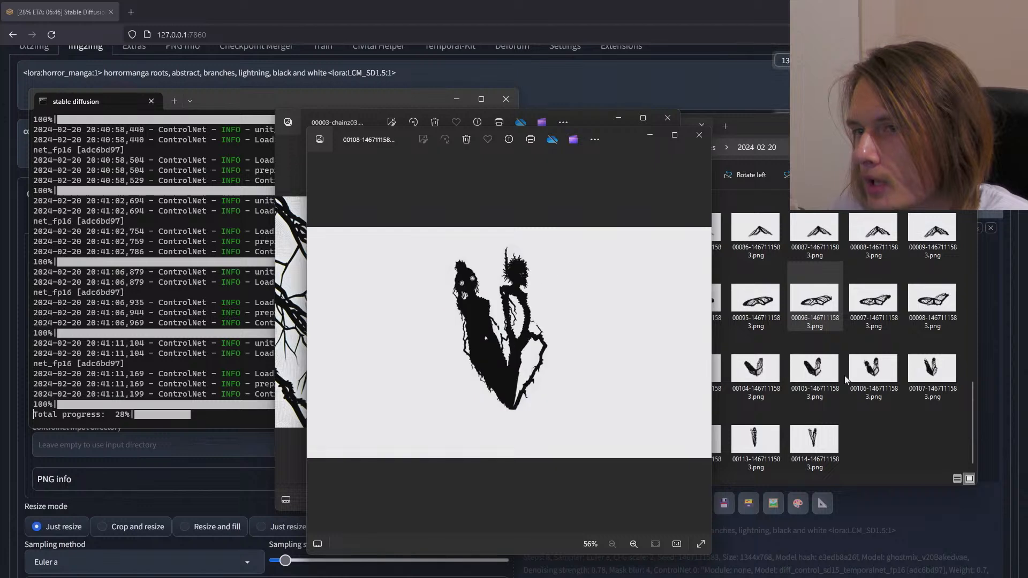
Step: Page back from frame 00108 through 00102 to 00096 to examine how the wing content changes
key("Left")
key("Left")
key("Left")
key("Left")
key("Left")
key("Left")
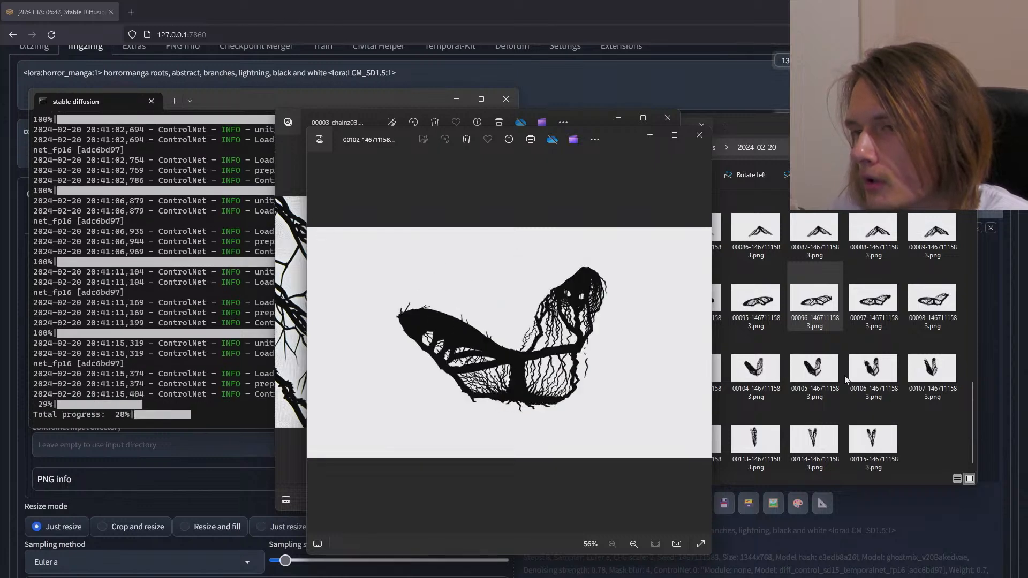
key("Left")
key("Left")
key("Left")
key("Left")
key("Left")
key("Left")
Step: Page forward from frame 00096 through 00103 to 00106 and back to 00105 to examine the solid areas in the wings
key("Right")
key("Right")
key("Right")
key("Right")
key("Right")
key("Right")
key("Right")
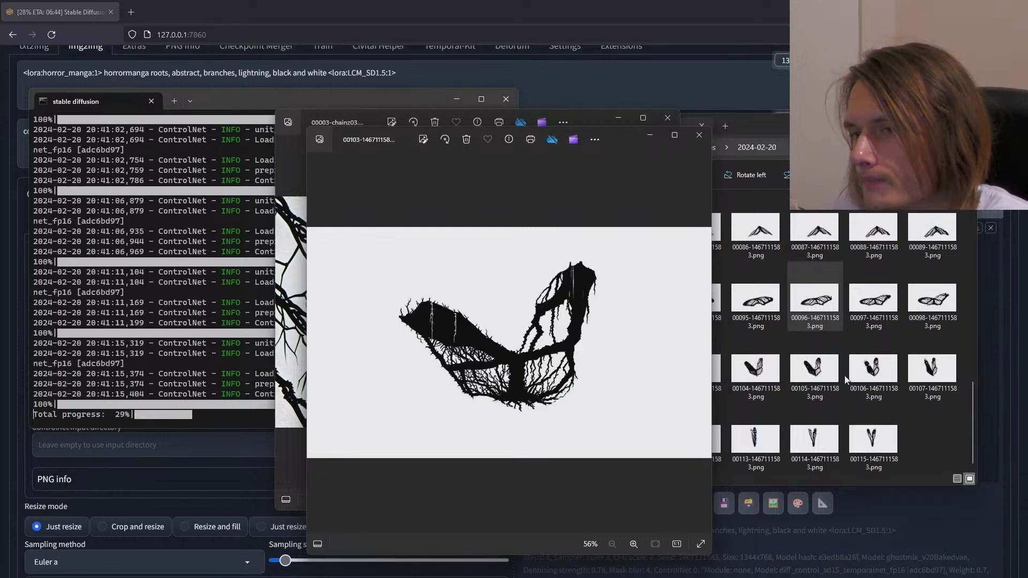
key("Right")
key("Right")
key("Right")
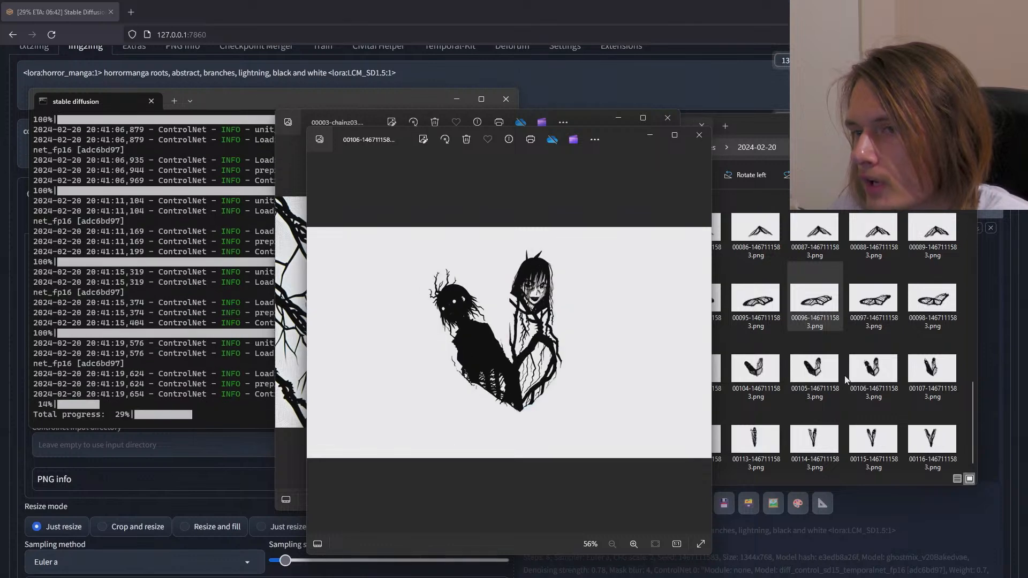
key("Left")
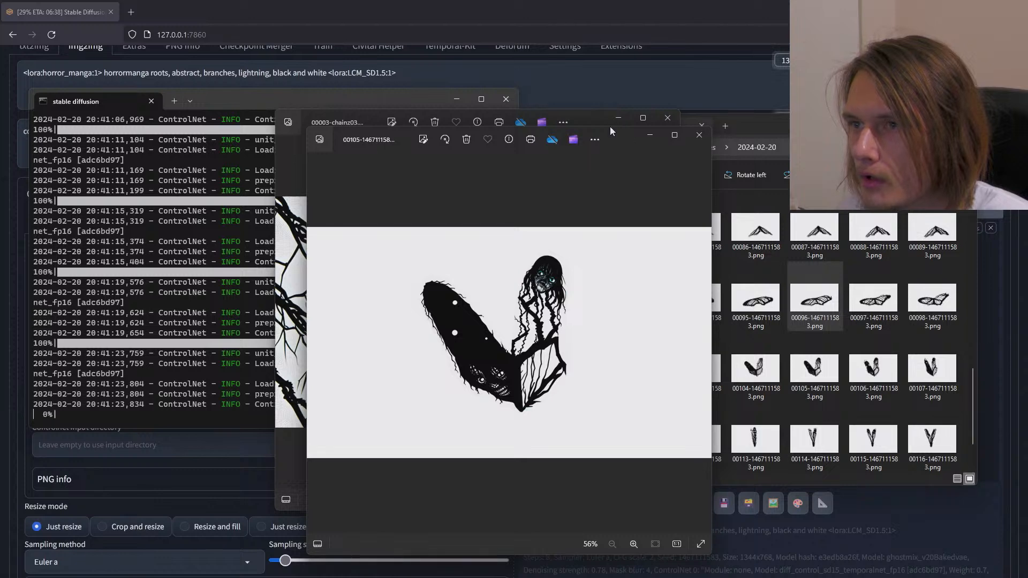
Step: Enlarge the image viewer, compare frames 00106 to 00108 at the bigger size, and close the viewer
left_click_drag(612, 127, 430, 96)
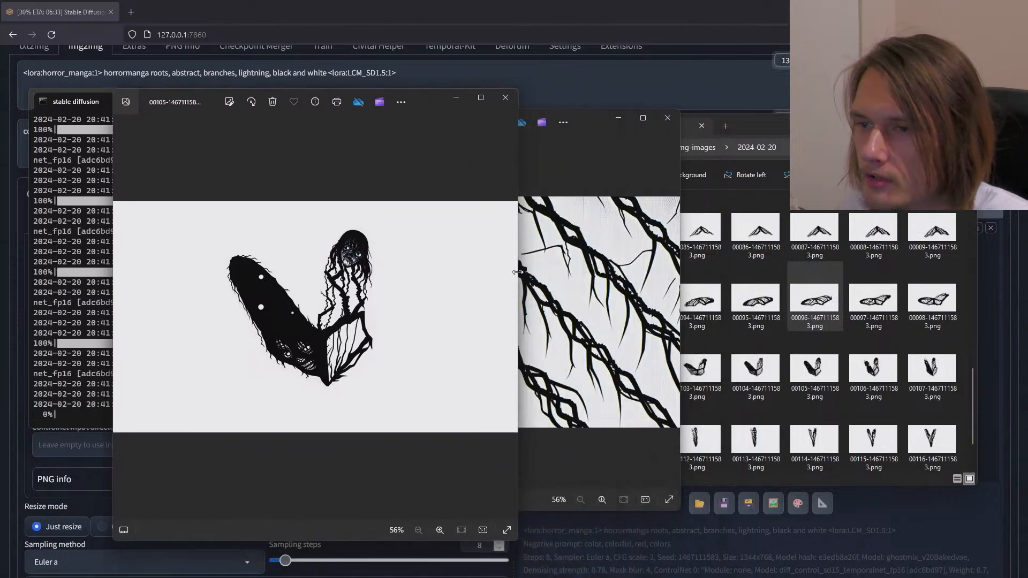
left_click_drag(517, 272, 629, 273)
key("Right")
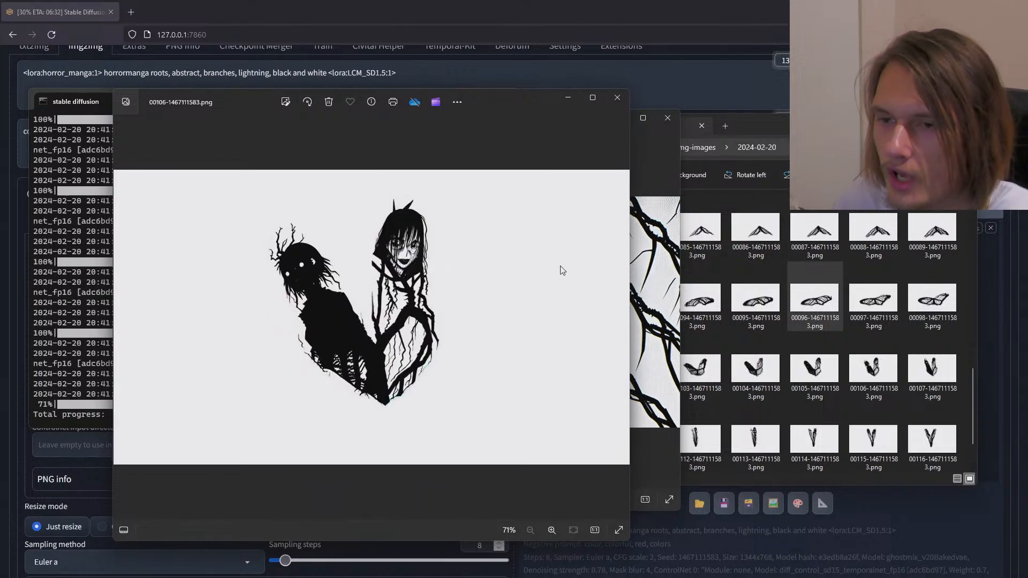
key("Right")
key("Right")
key("Left")
key("Left")
key("Right")
key("Right")
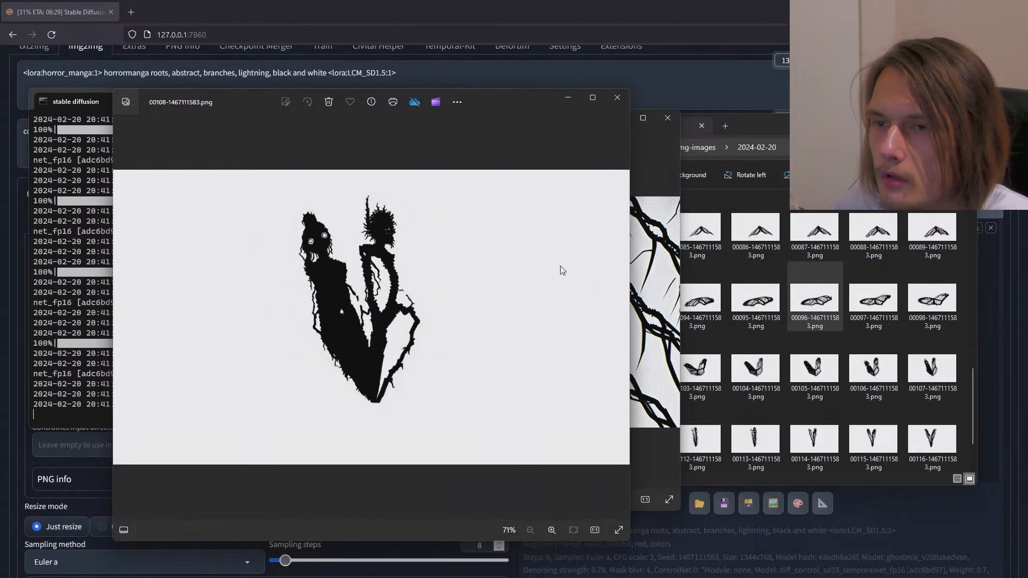
key("Right")
key("Left")
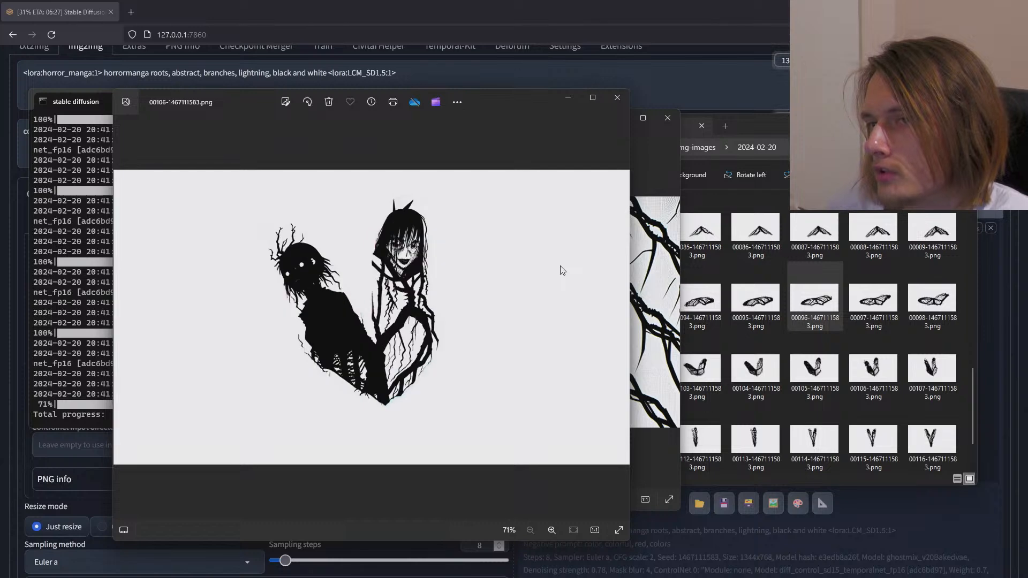
key("Right")
left_click(617, 99)
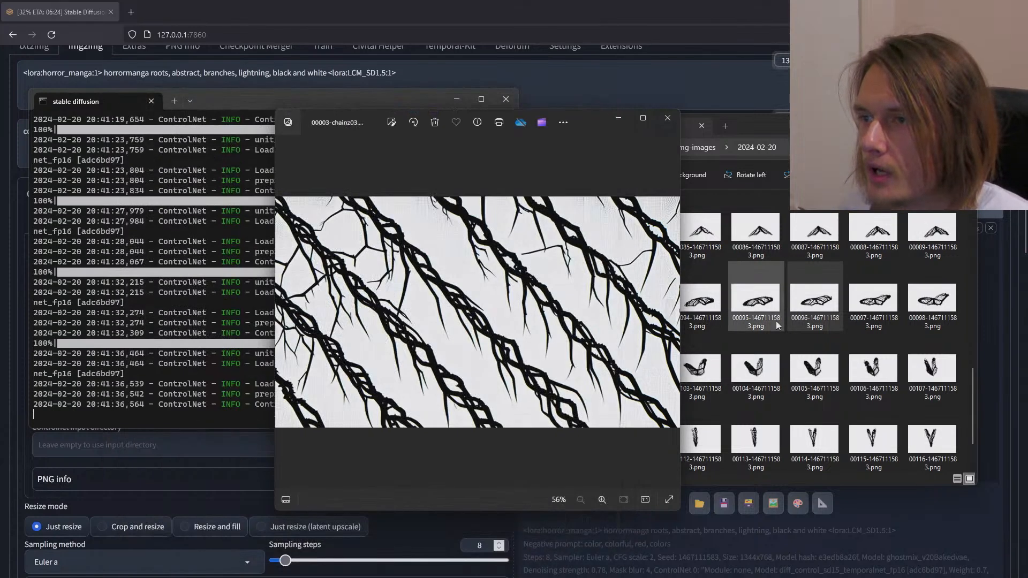
Step: Switch to Premiere Pro and move the Sequence 01 playhead to 00:00:02:05 to view the matching source frame
scroll(813, 367, "down", 1)
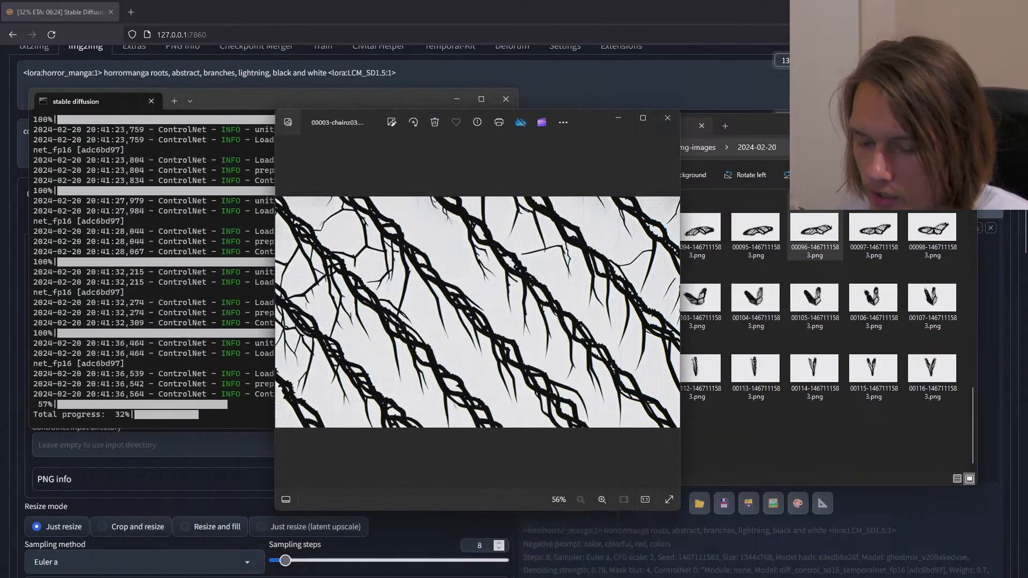
key("alt+Tab")
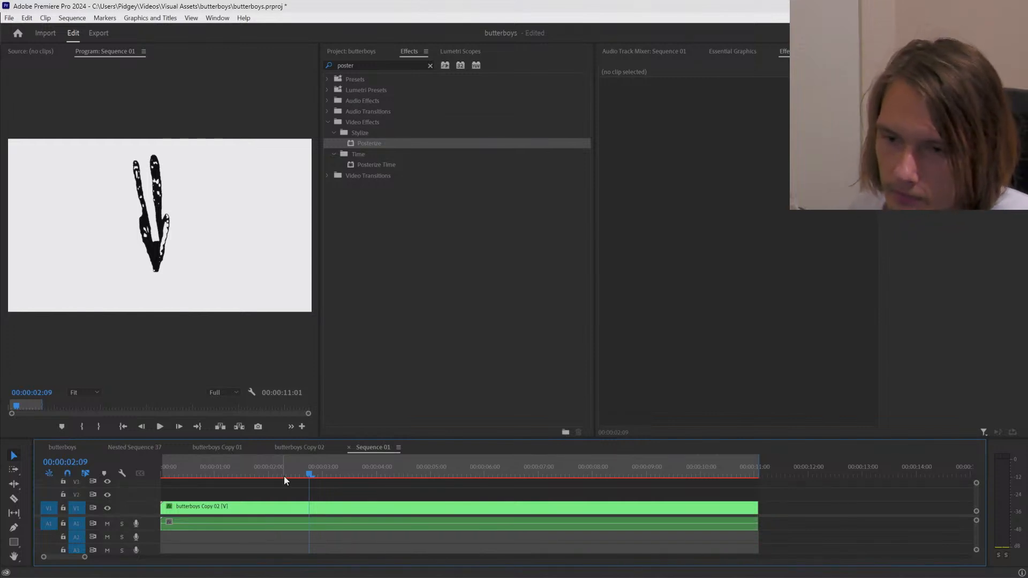
left_click_drag(304, 476, 290, 475)
Step: Set the program preview's playback resolution to 1/2 and enlarge the preview area
left_click(224, 393)
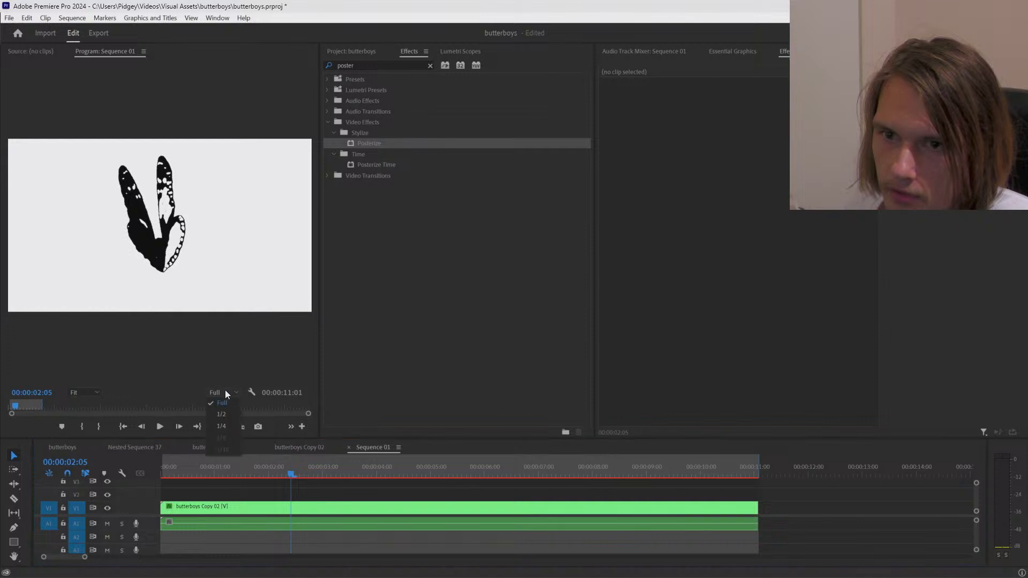
left_click(222, 414)
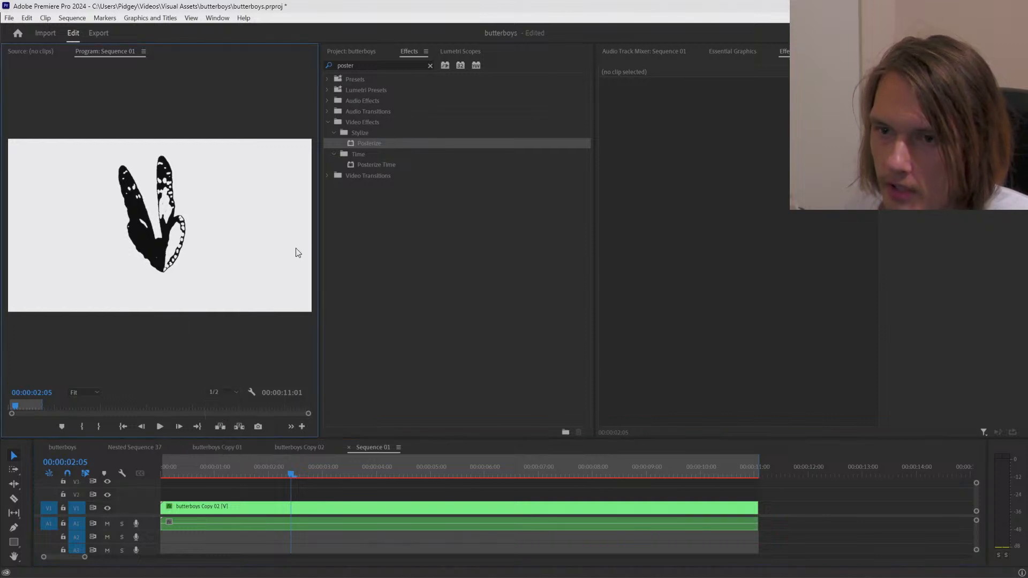
left_click_drag(320, 236, 454, 226)
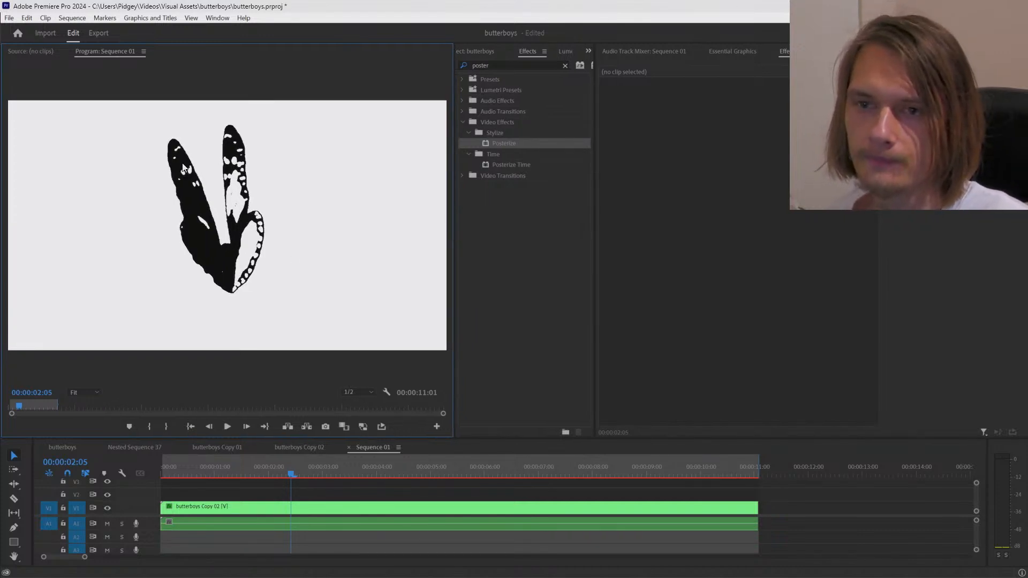
Step: At 00:00:02:03, toggle Lumetri Color and Posterize on the butterboys Copy 02 clip to compare their effect, leaving only Posterize off
left_click_drag(299, 475, 280, 471)
left_click(309, 507)
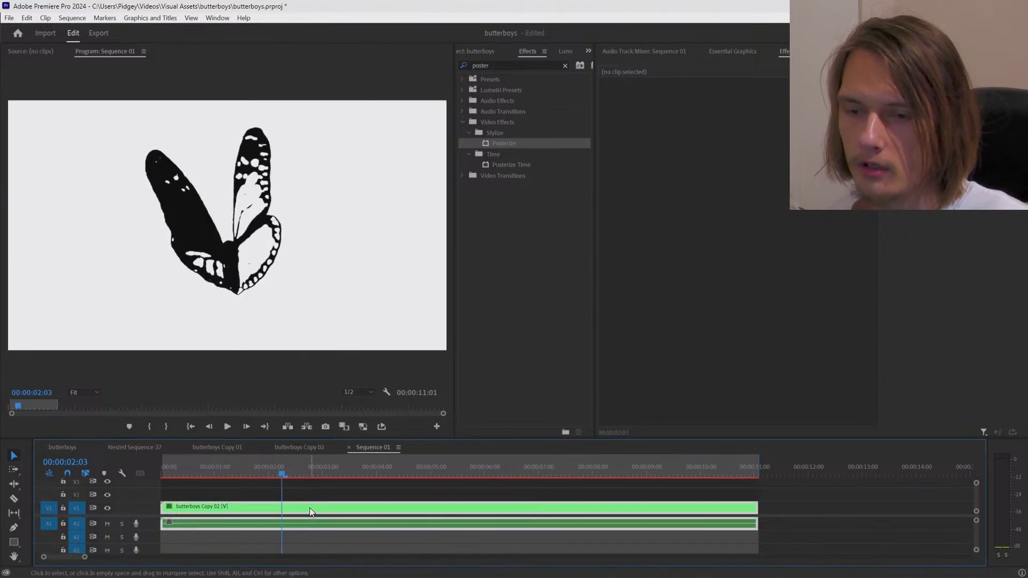
scroll(695, 323, "down", 3)
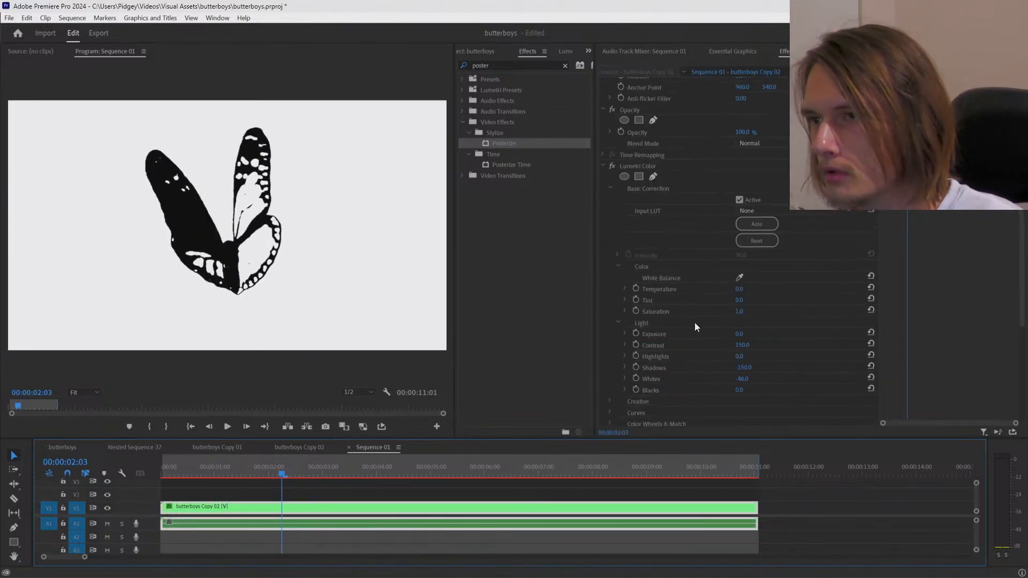
left_click(612, 167)
left_click(611, 168)
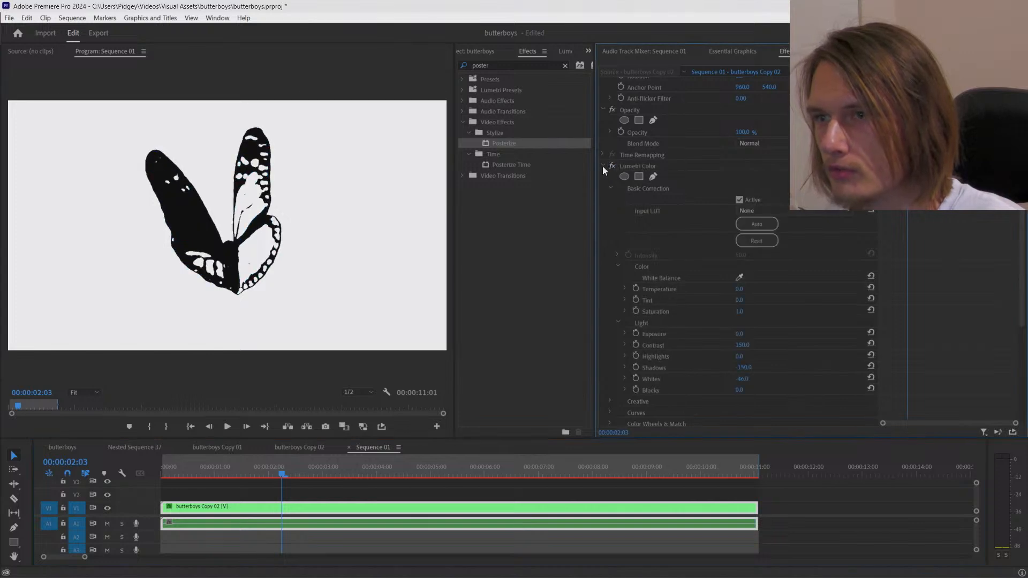
left_click(602, 167)
left_click(613, 241)
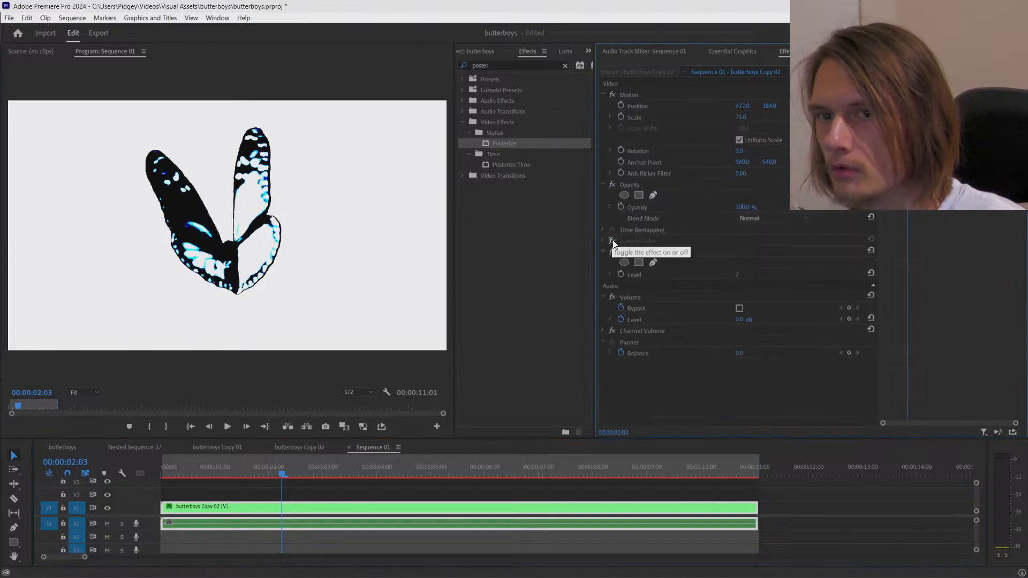
left_click(613, 251)
left_click(613, 241)
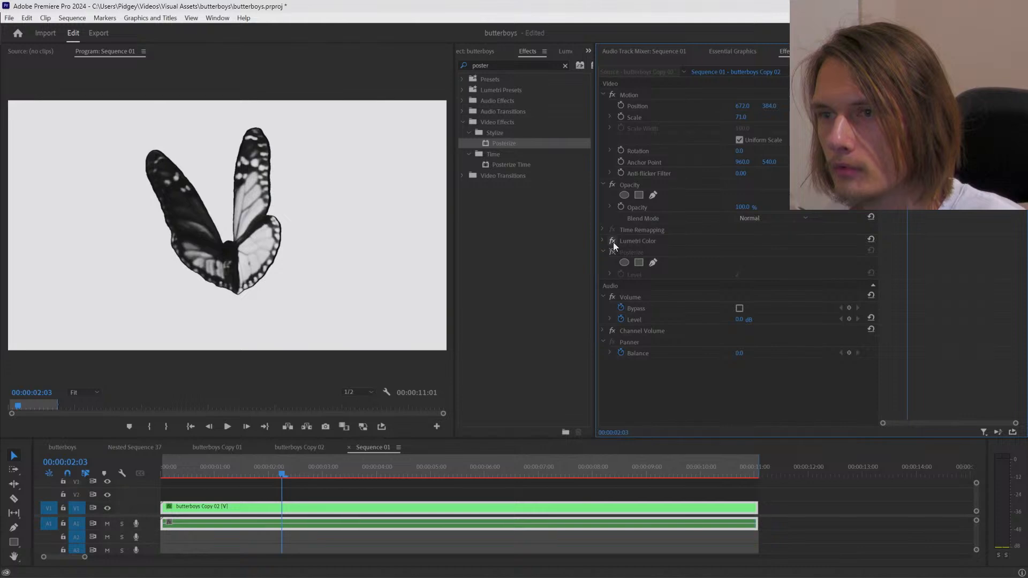
left_click(612, 251)
left_click(613, 251)
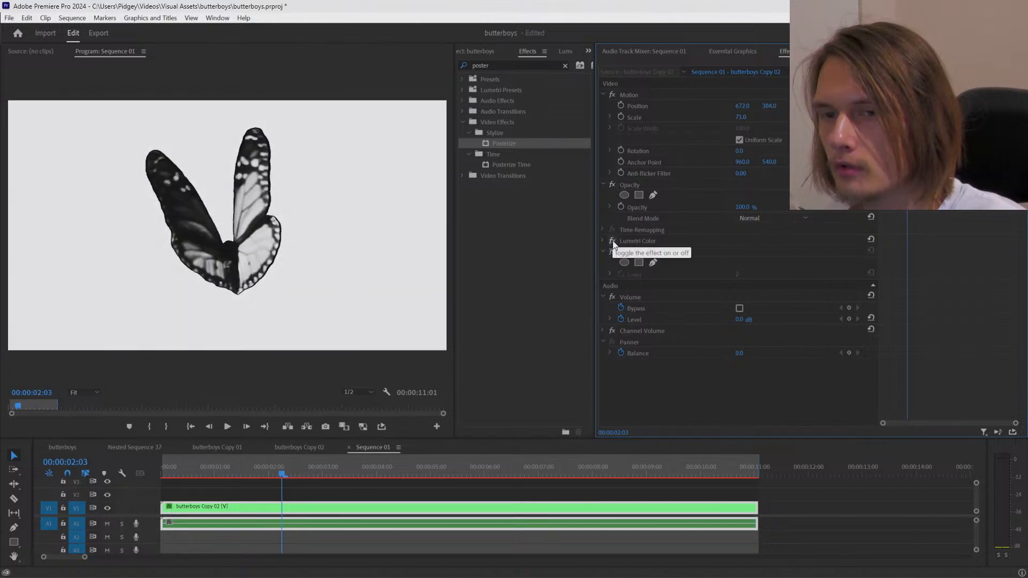
Step: Set the clip's Lumetri Color Shadows to 116, Whites to -19 and Blacks to -6, and re-enable Posterize
left_click(604, 242)
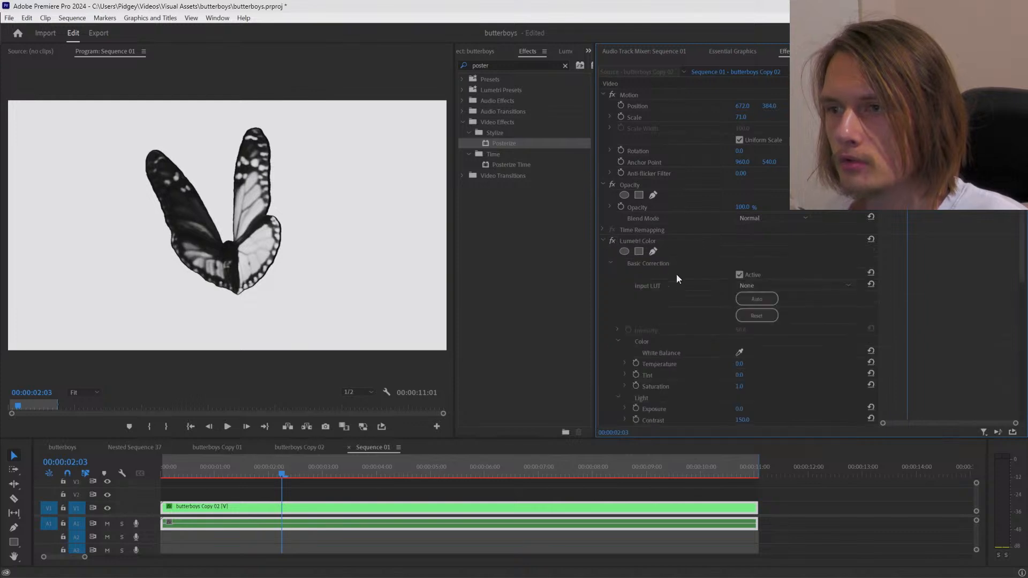
scroll(692, 281, "down", 3)
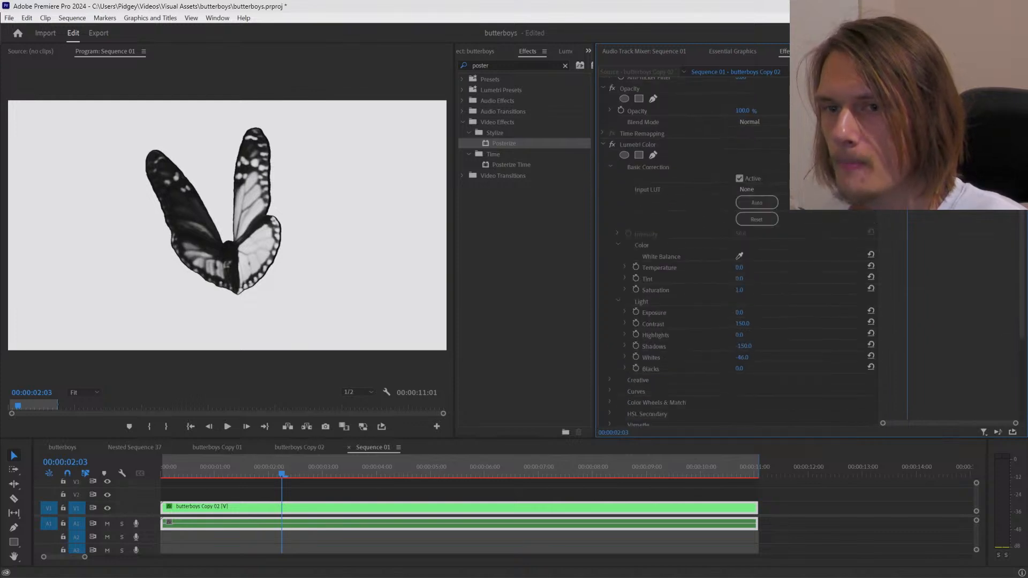
left_click_drag(743, 349, 889, 349)
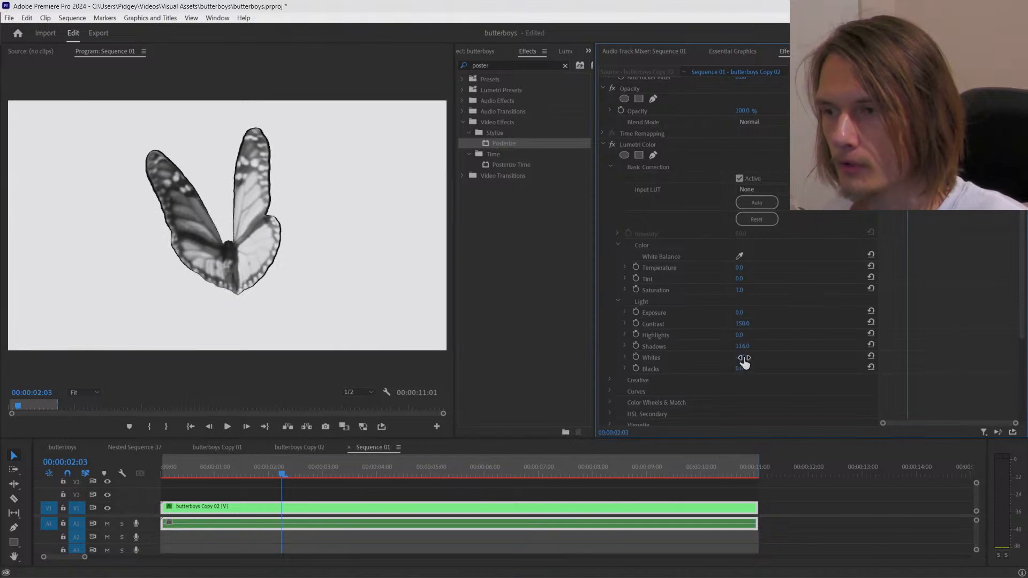
mouse_move(741, 358)
left_mouse_down()
mouse_move(766, 358)
mouse_move(746, 368)
left_mouse_up()
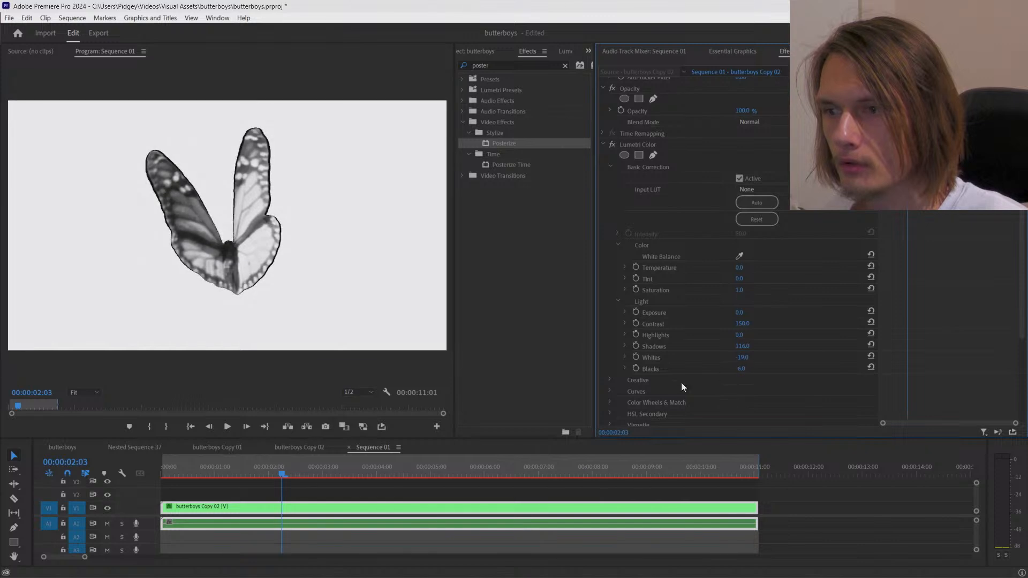
scroll(681, 381, "down", 5)
left_click(612, 329)
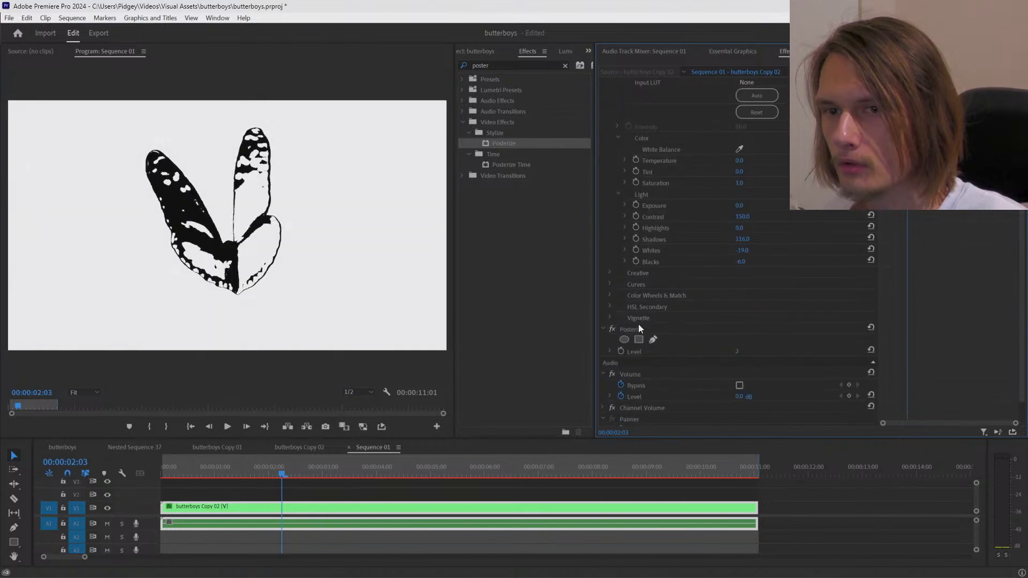
Step: Set the clip's Lumetri Color Highlights to 148, Shadows to 96 and Contrast to 0
scroll(688, 293, "up", 3)
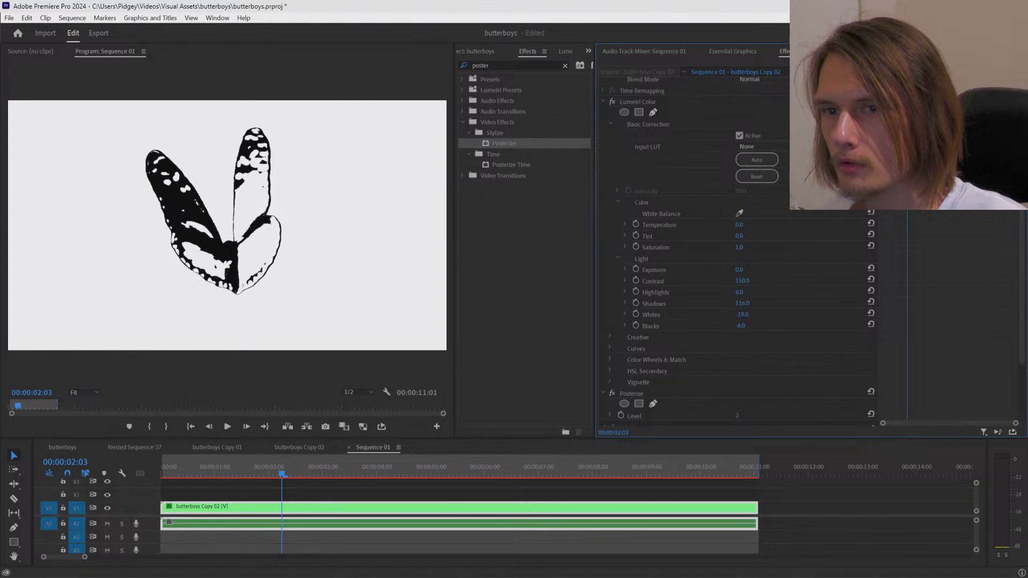
mouse_move(739, 291)
left_mouse_down()
mouse_move(792, 292)
mouse_move(749, 294)
left_mouse_up()
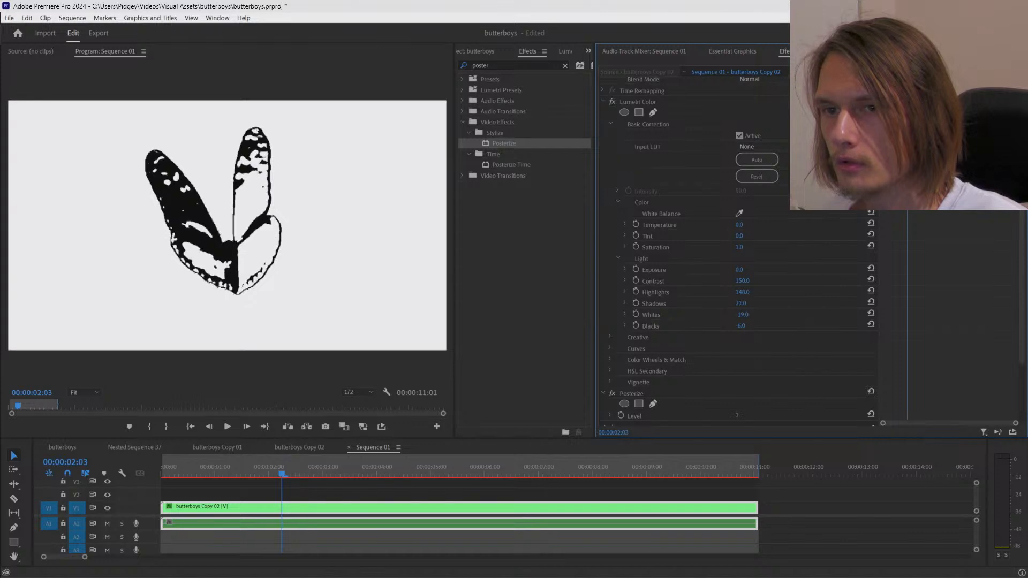
left_click_drag(740, 303, 781, 303)
mouse_move(739, 270)
left_mouse_down()
mouse_move(777, 270)
mouse_move(718, 270)
mouse_move(755, 281)
left_mouse_up()
Step: Raise the clip's Posterize level above 2 and switch the Posterize effect off
scroll(724, 322, "down", 4)
left_click_drag(737, 373, 752, 372)
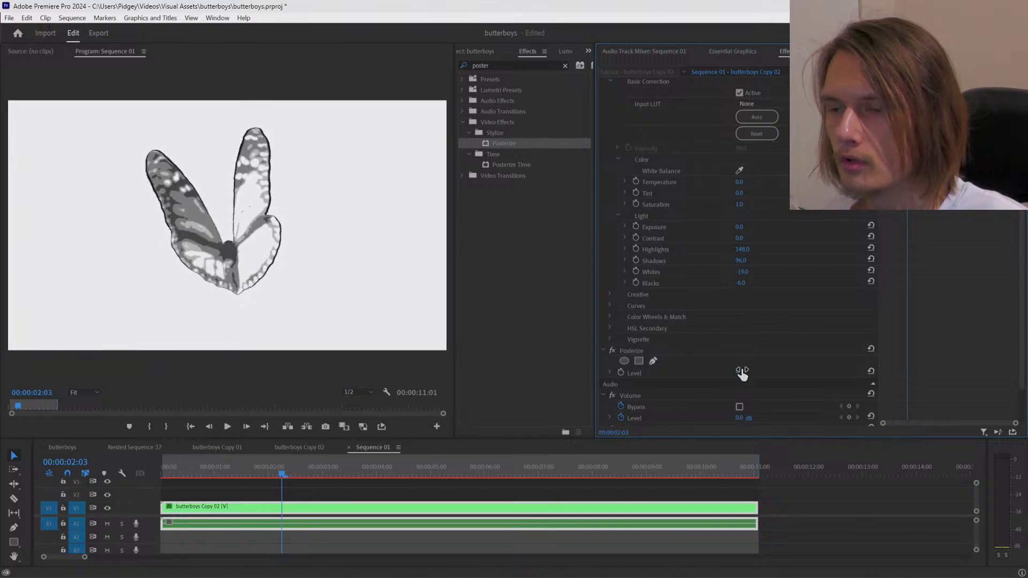
left_click(612, 350)
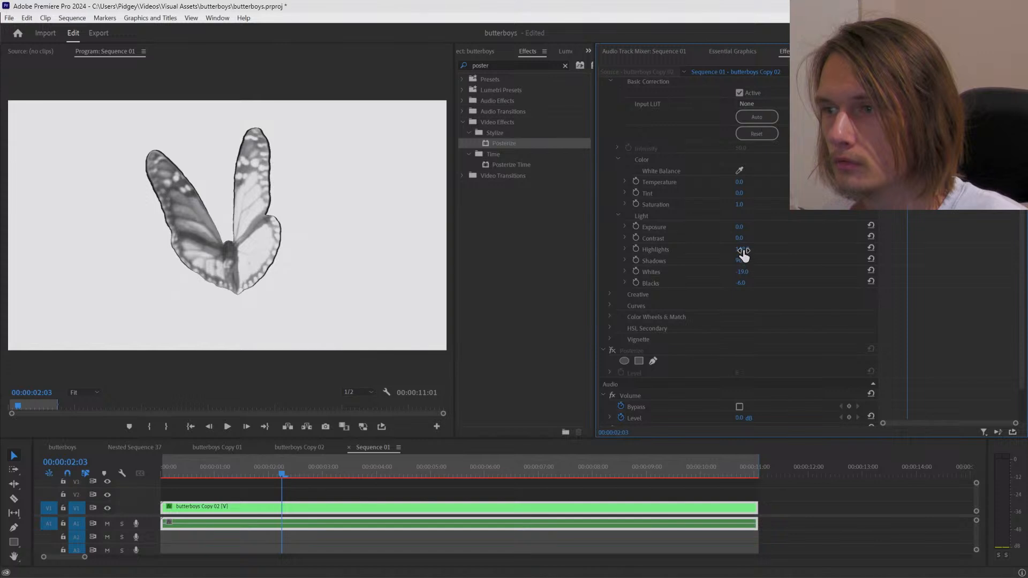
Step: Set the clip's Lumetri Color Highlights to -29, Shadows to -83, Whites to 47 and Blacks to -150, and raise the Contrast
left_click_drag(743, 250, 717, 283)
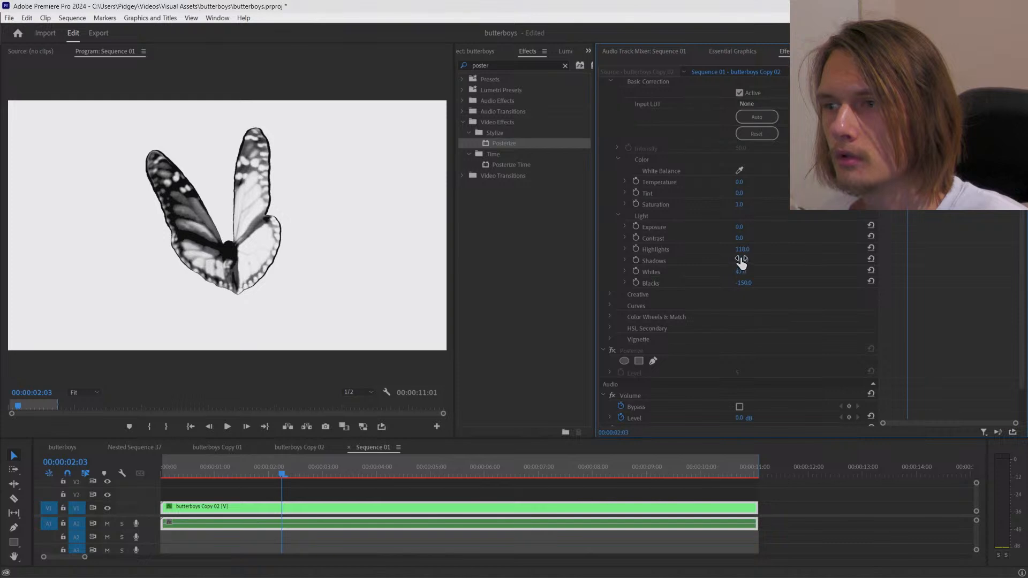
mouse_move(742, 249)
left_mouse_down()
mouse_move(685, 249)
mouse_move(753, 238)
left_mouse_up()
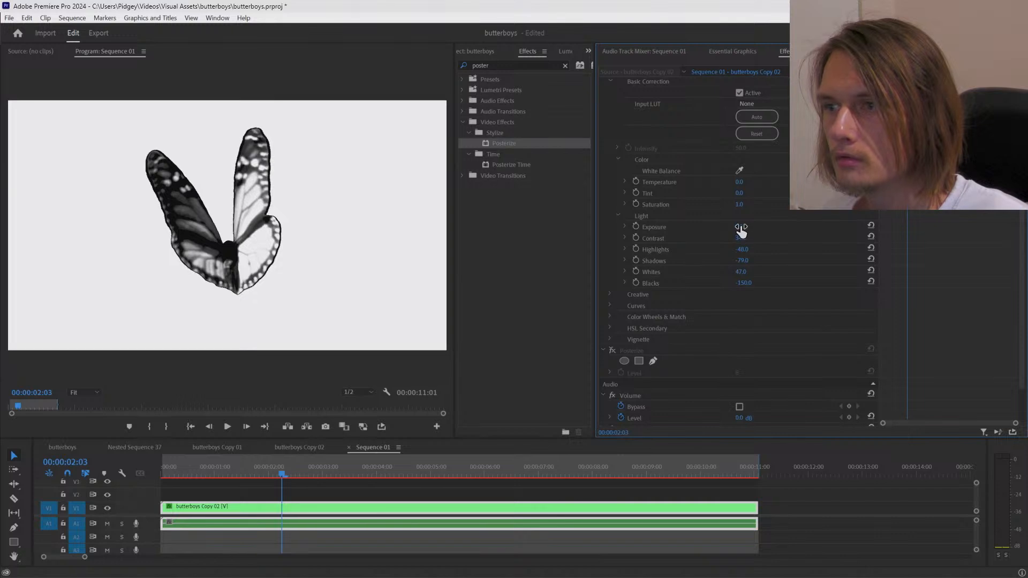
mouse_move(742, 249)
left_mouse_down()
mouse_move(749, 261)
mouse_move(740, 261)
left_mouse_up()
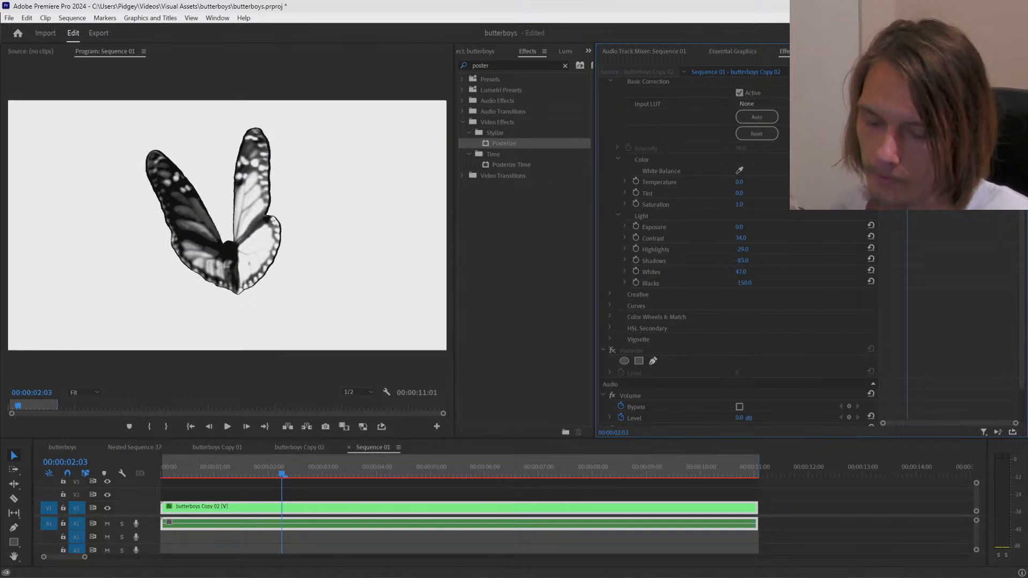
Step: Switch back to the 2024-02-20 img2img output folder in File Explorer
key("alt+Tab")
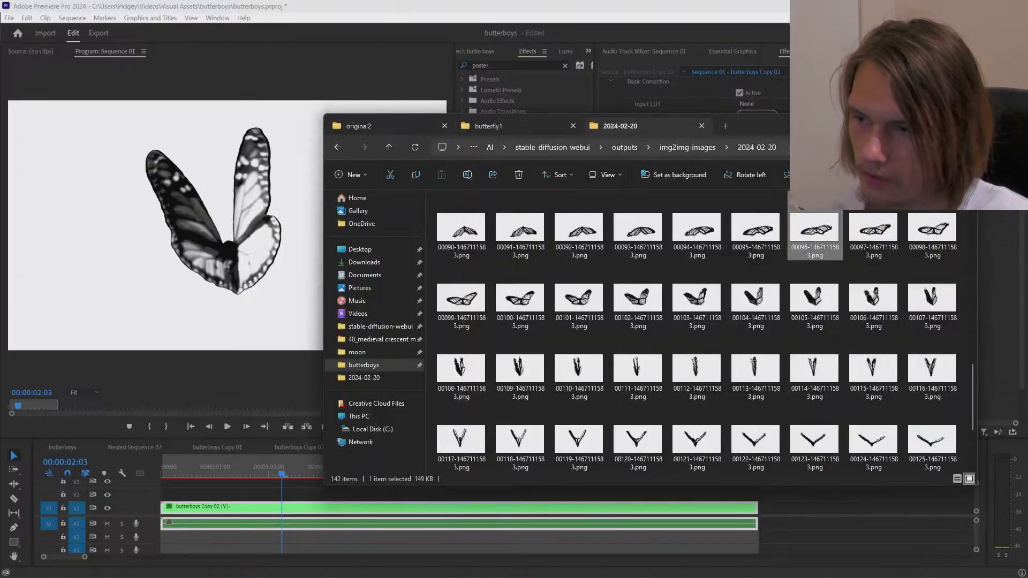
Step: Check the latest frames in the 2024-02-20 output folder, then switch to Premiere Pro and save the butterboys project
scroll(634, 381, "down", 2)
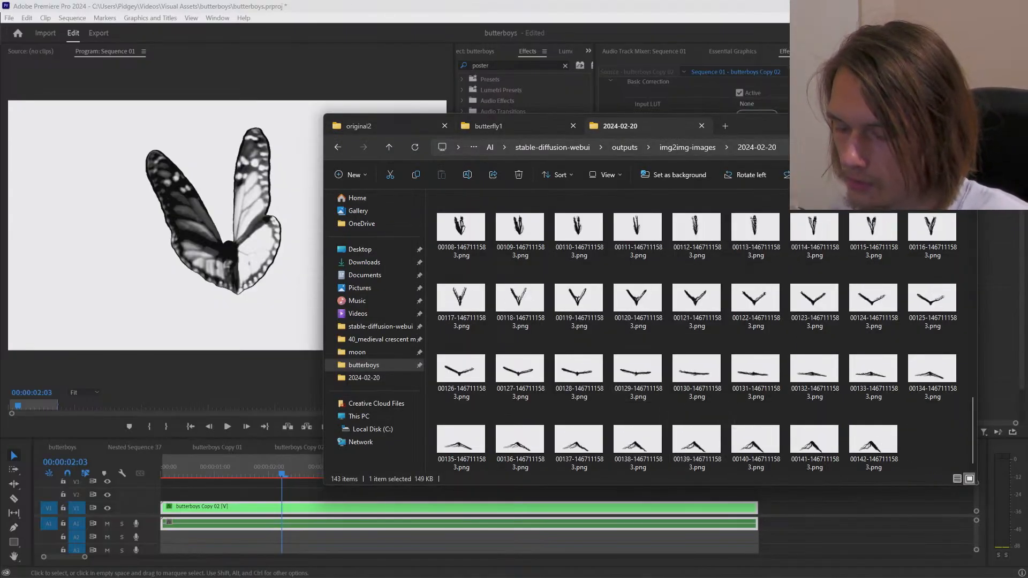
key("alt+Tab")
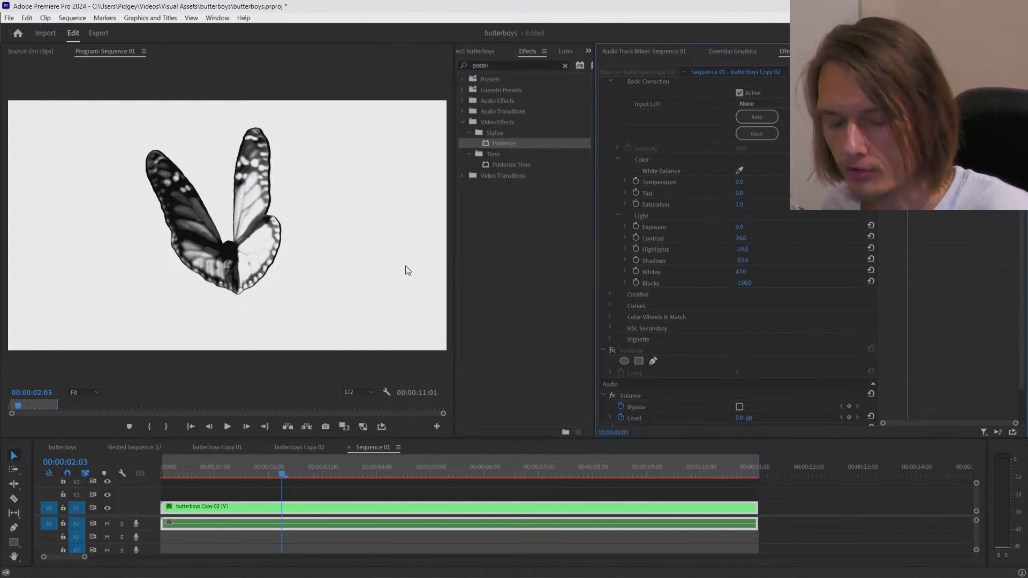
key("ctrl+s")
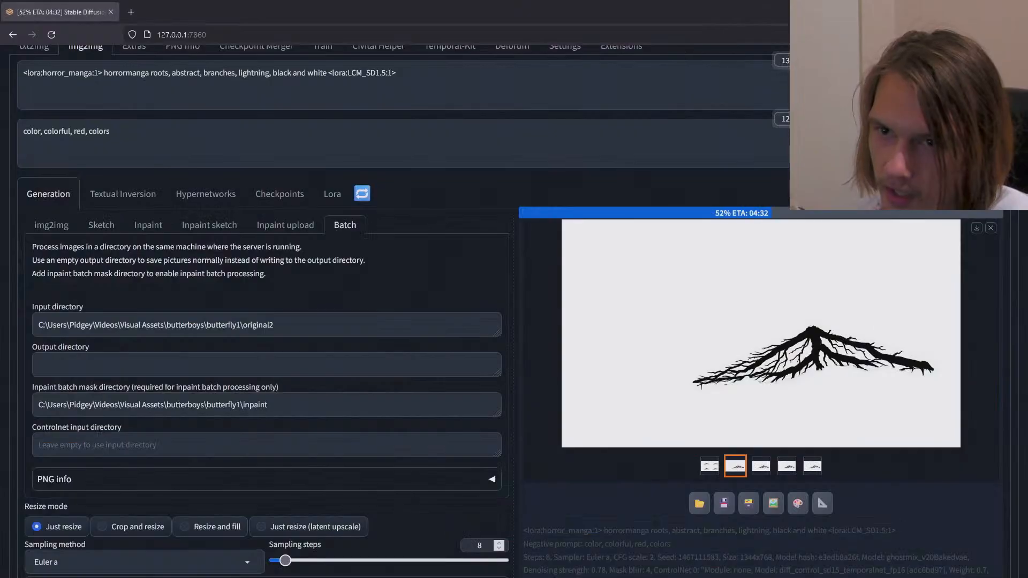
Step: Switch to the Stable Diffusion web UI and append "faces, person, human, girl, anime," to the img2img negative prompt
left_click(136, 125)
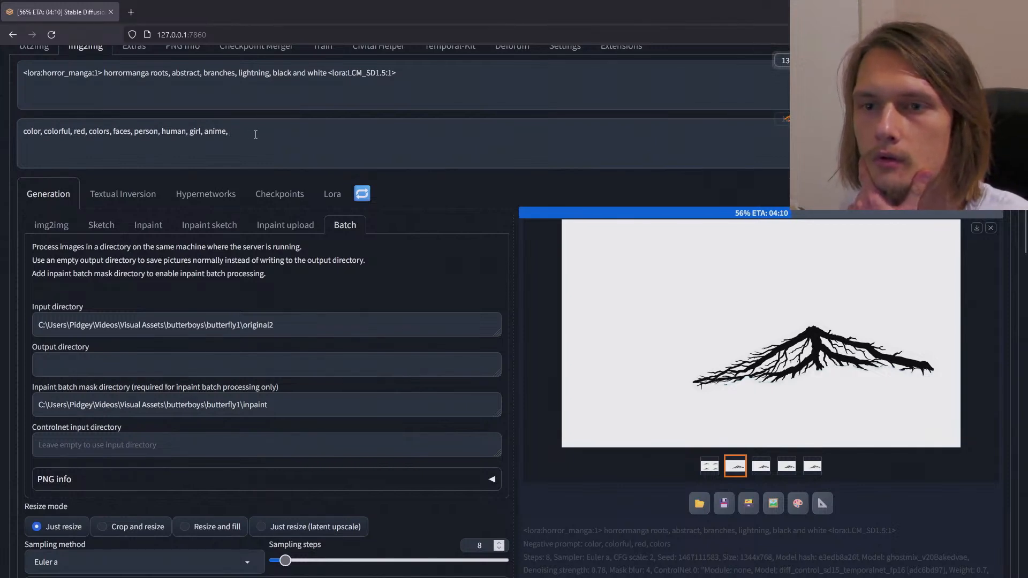
scroll(383, 154, "up", 1)
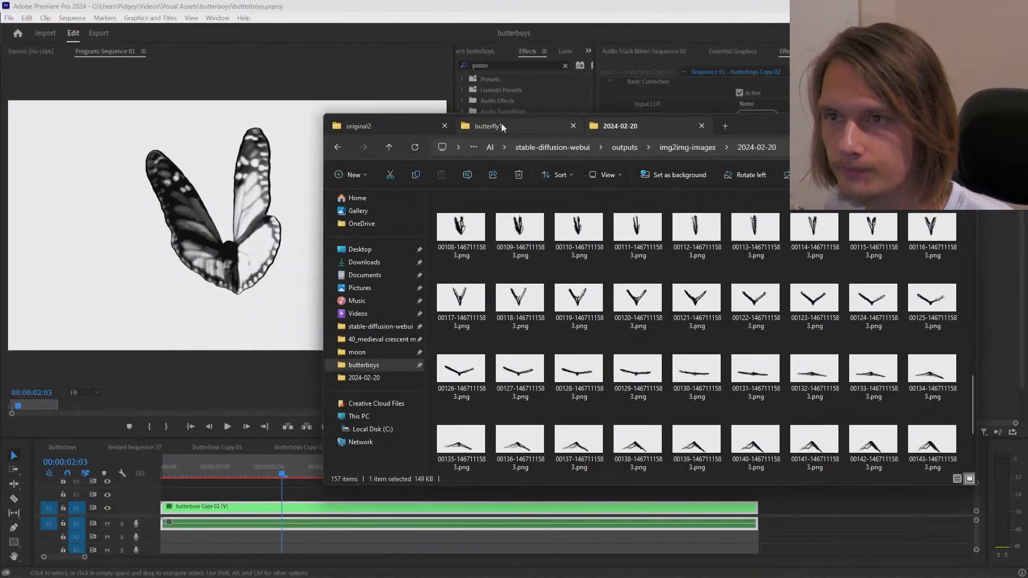
Step: Open 1_020.png from the butterfly1 original folder and flip forward and back through the neighbouring source frames to examine the wing motion
left_click(488, 126)
double_click(520, 224)
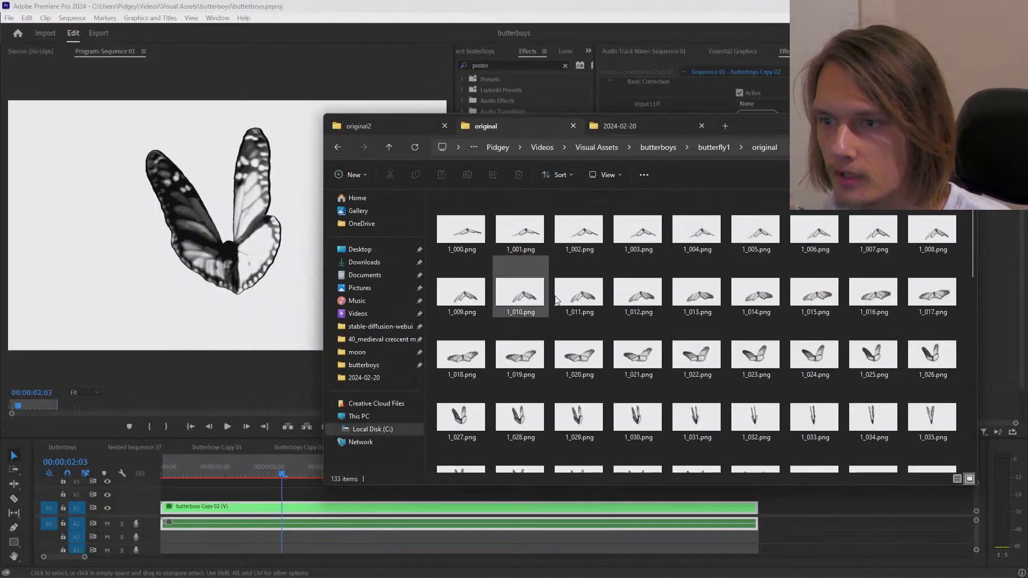
double_click(584, 351)
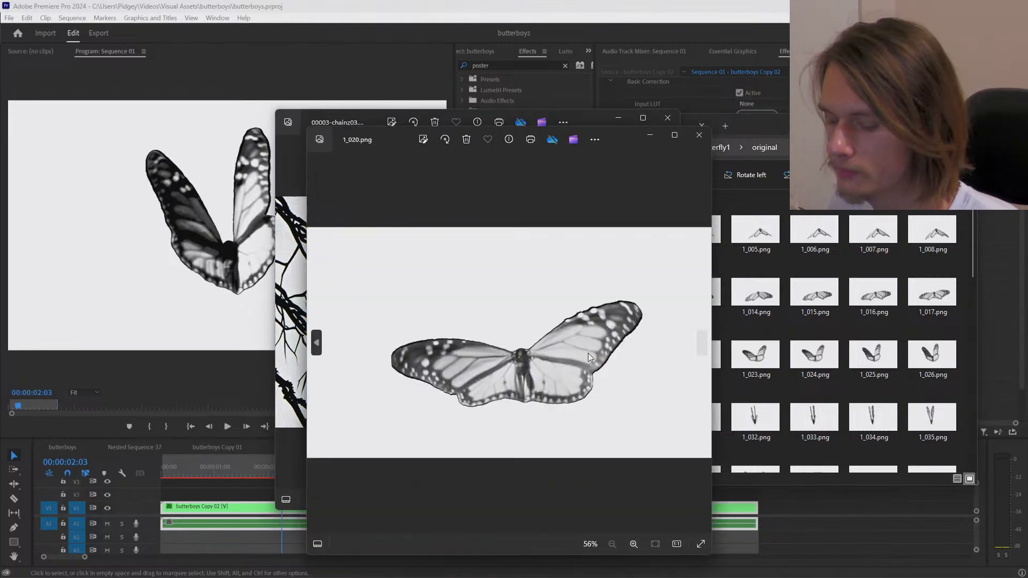
key("Right")
key("Right")
key("Right")
key("Right")
key("Right")
key("Right")
key("Right")
key("Right")
key("Right")
key("Right")
key("Right")
key("Right")
key("Right")
key("Right")
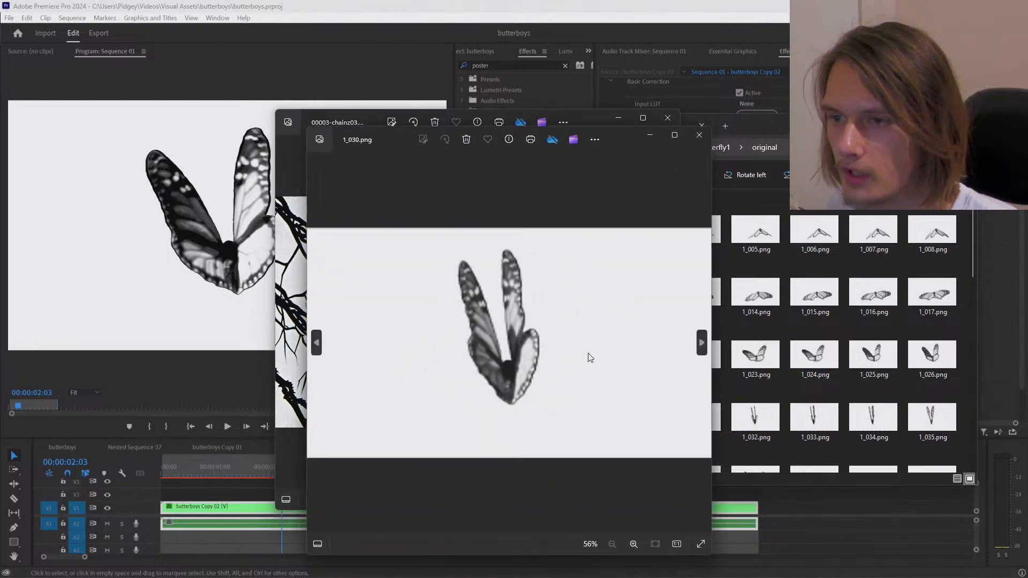
key("Right")
key("Right")
key("Right")
key("Right")
key("Right")
key("Right")
key("Right")
key("Right")
key("Right")
key("Right")
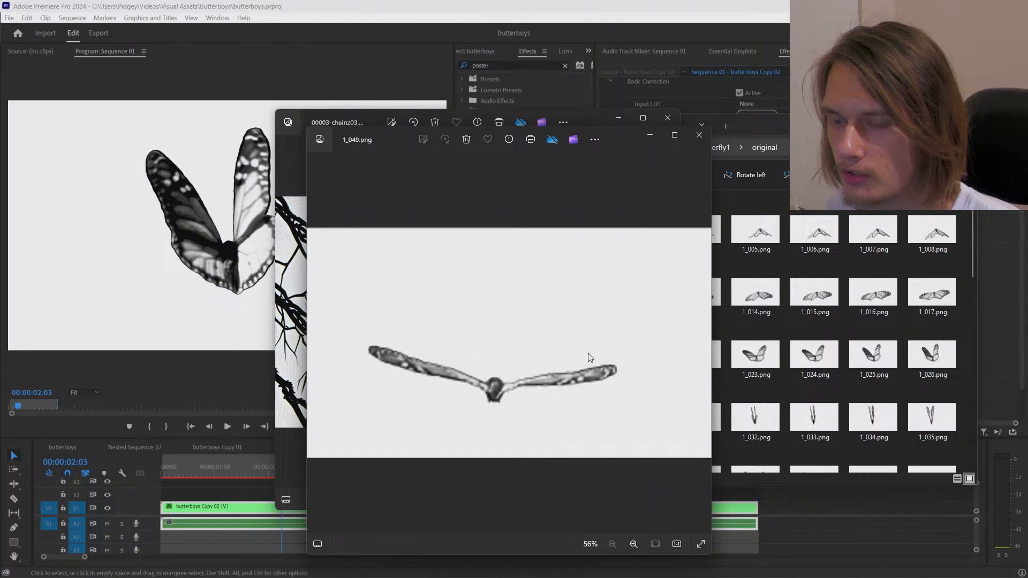
key("Left")
key("Left")
key("Left")
key("Left")
key("Left")
key("Left")
key("Left")
key("Left")
key("Left")
key("Left")
key("Left")
key("Left")
key("Left")
key("Left")
key("Left")
key("Left")
key("Left")
key("Left")
key("Left")
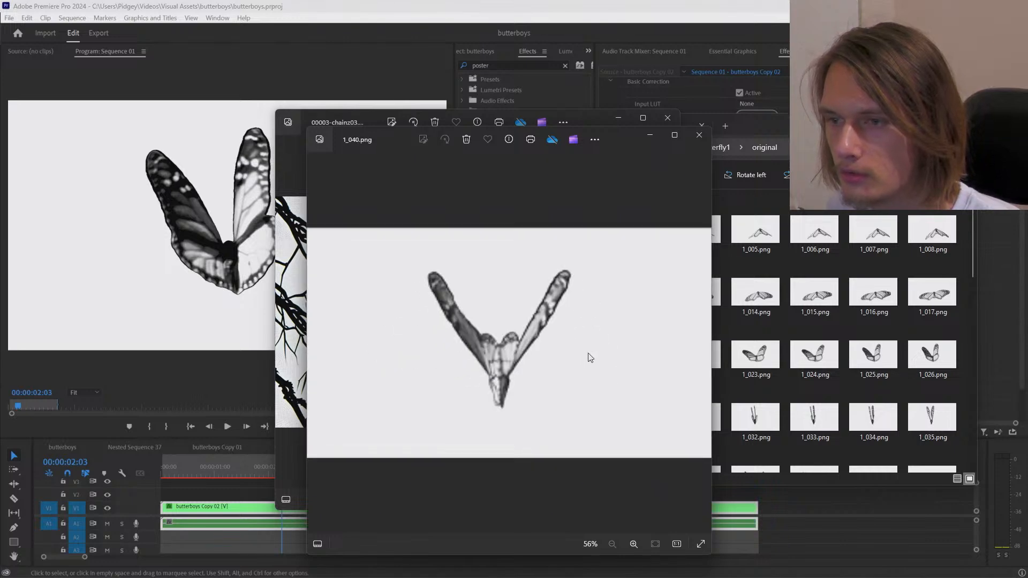
key("Left")
key("Left")
key("Left")
key("Left")
key("Left")
key("Left")
key("Left")
key("Left")
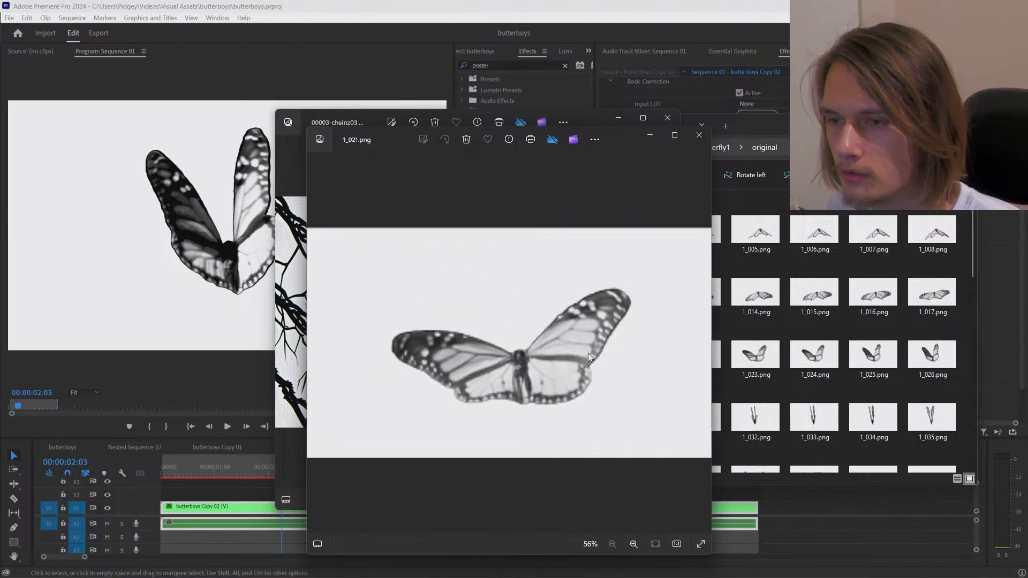
Step: Close both open image previews and move the folder window up and to the left
left_click(700, 136)
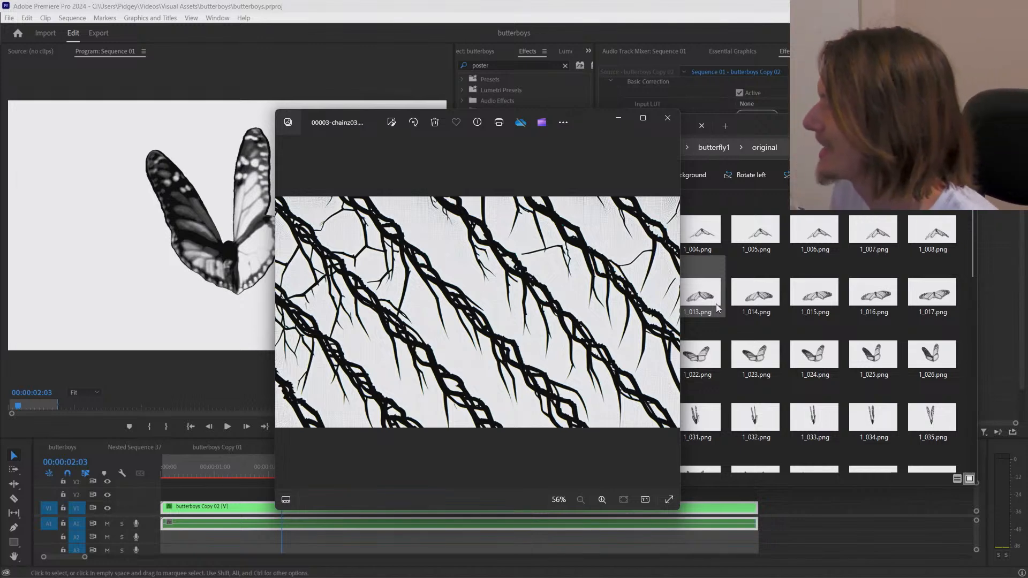
left_click(667, 117)
left_click_drag(797, 125, 747, 112)
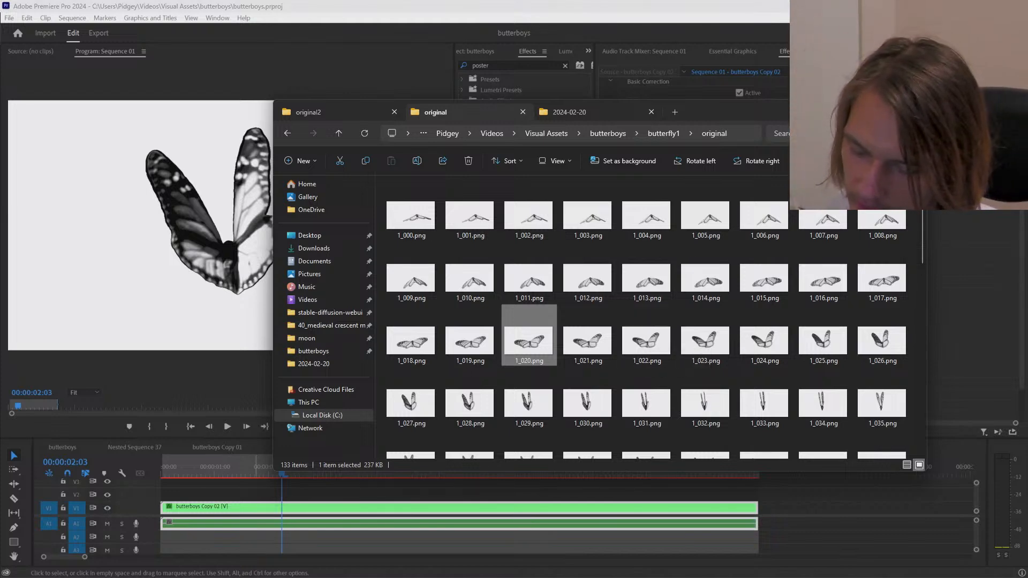
Step: Return to the Stable Diffusion web UI and set ControlNet Unit 0's starting control step to 0 and ending control step to 0.5
key("alt+Tab")
scroll(455, 318, "down", 6)
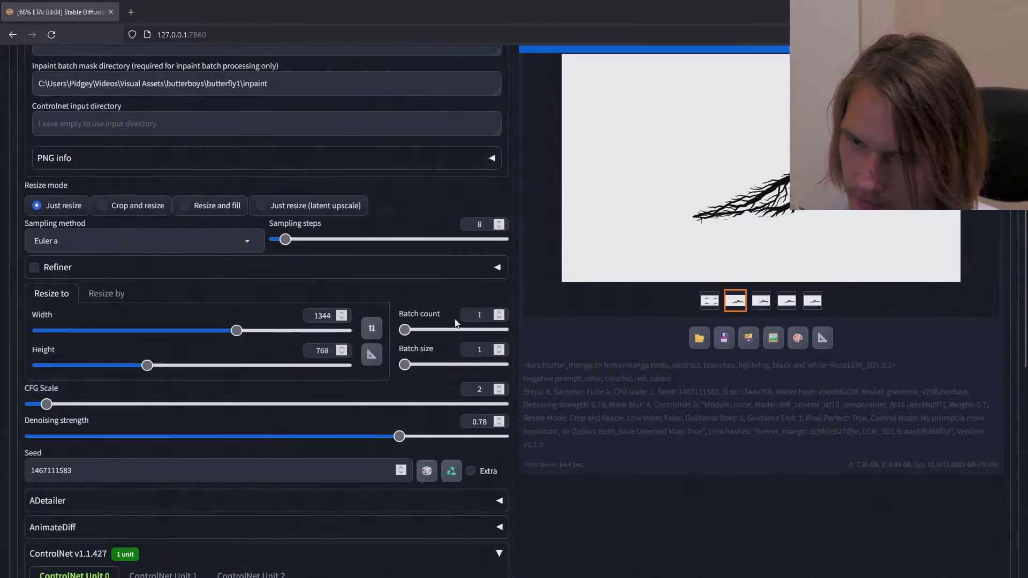
scroll(538, 376, "down", 5)
scroll(544, 381, "down", 5)
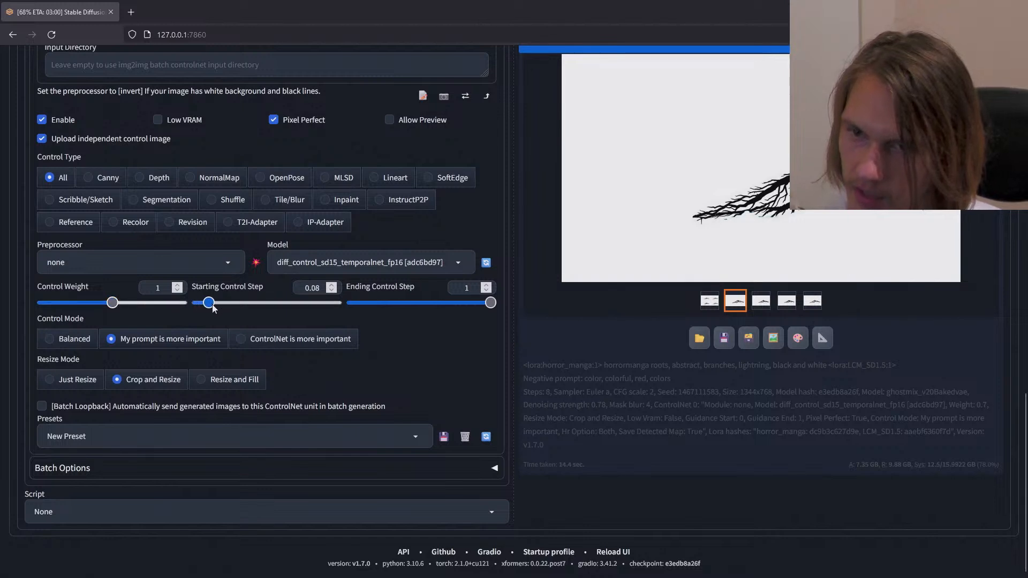
left_click_drag(226, 306, 243, 306)
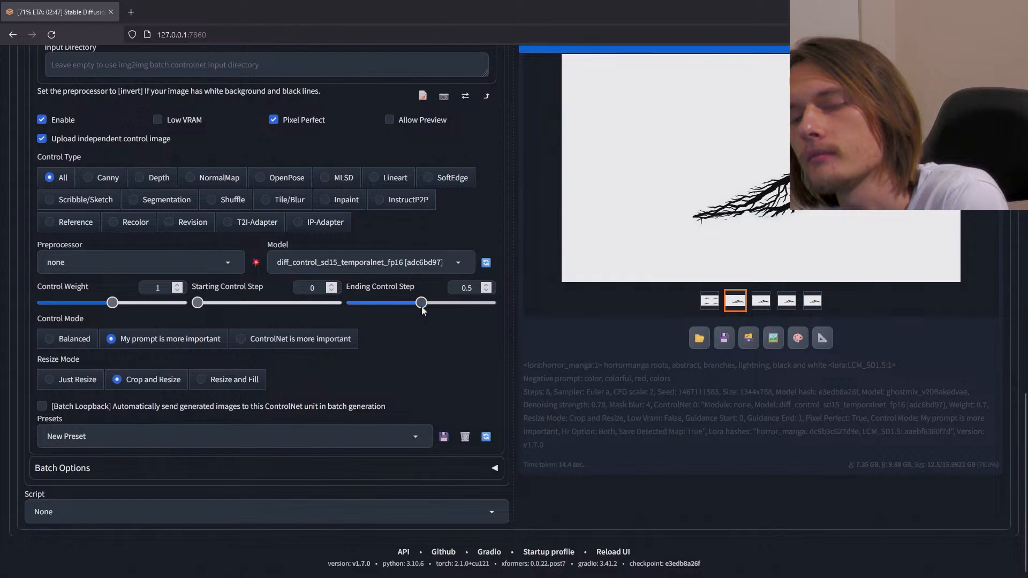
Step: Review the ControlNet Unit 0 settings, its list of available models and the img2img generation parameters
scroll(520, 330, "up", 5)
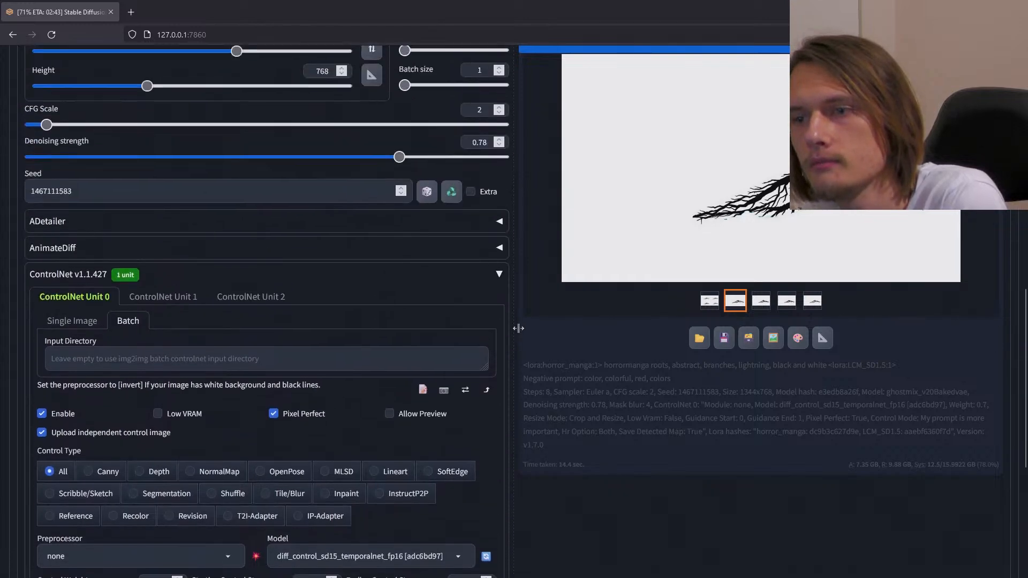
scroll(519, 328, "down", 5)
scroll(518, 328, "up", 3)
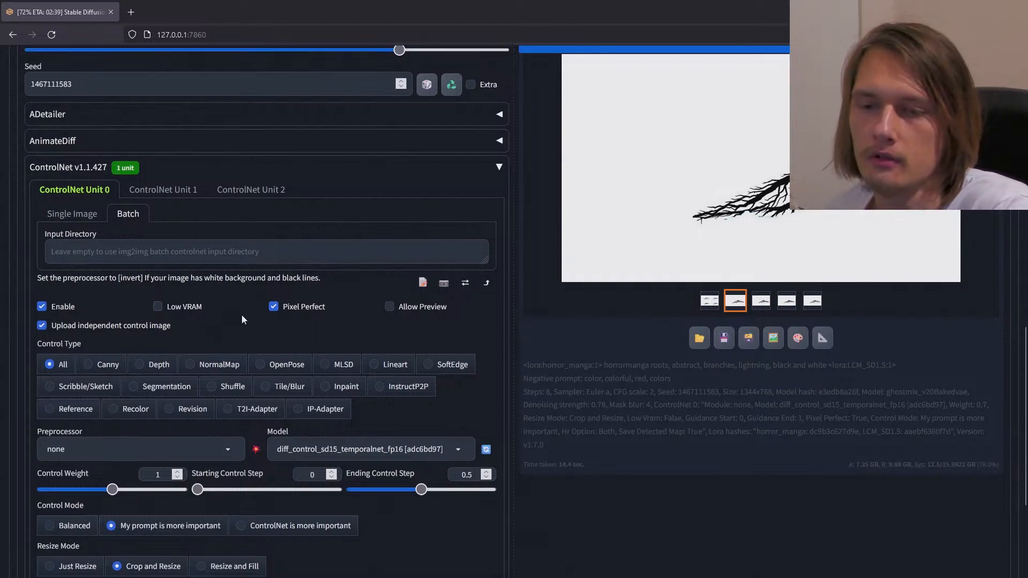
scroll(242, 314, "down", 2)
left_click(451, 327)
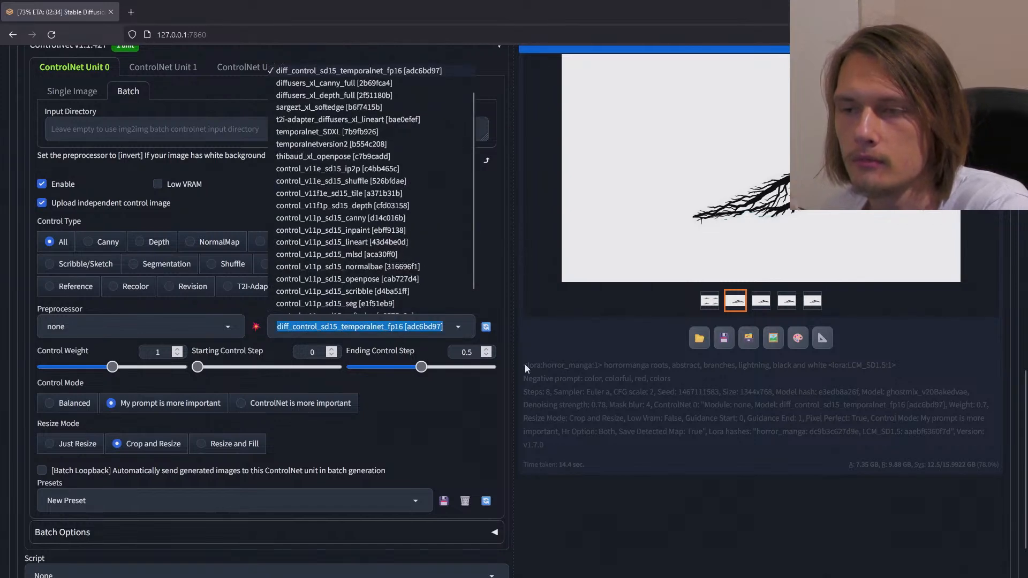
left_click(450, 432)
scroll(500, 422, "up", 3)
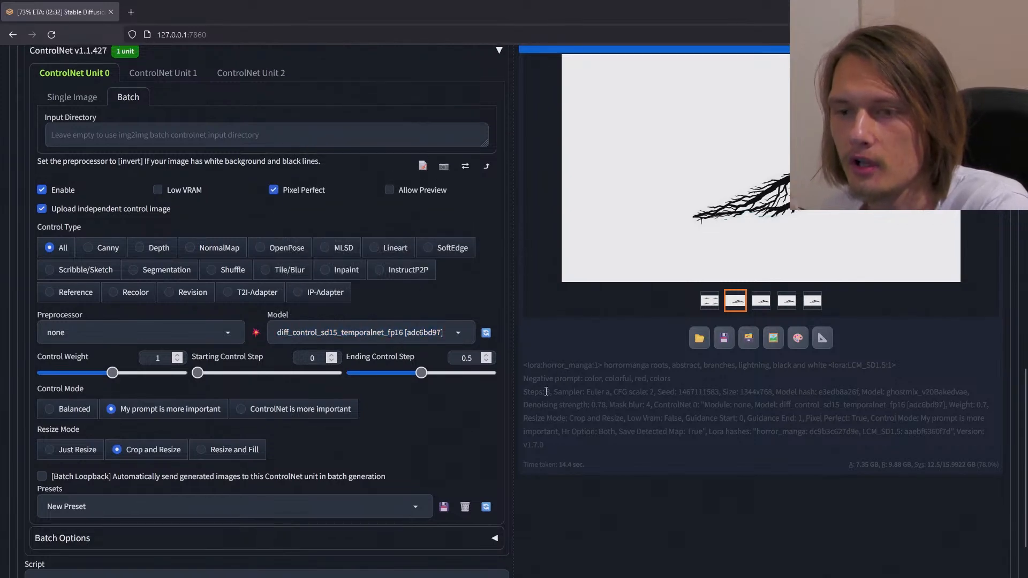
scroll(546, 391, "up", 8)
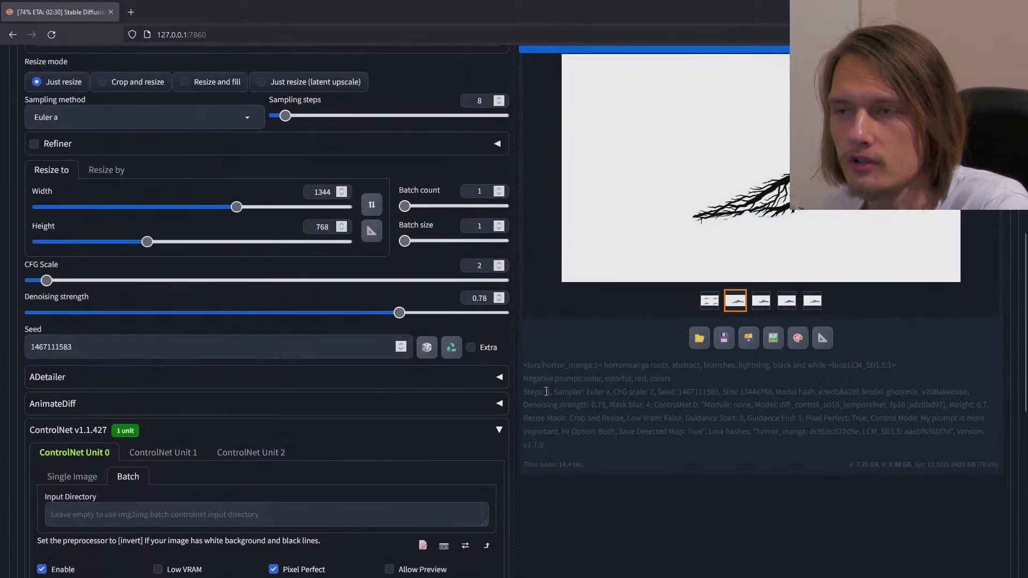
scroll(510, 396, "up", 1)
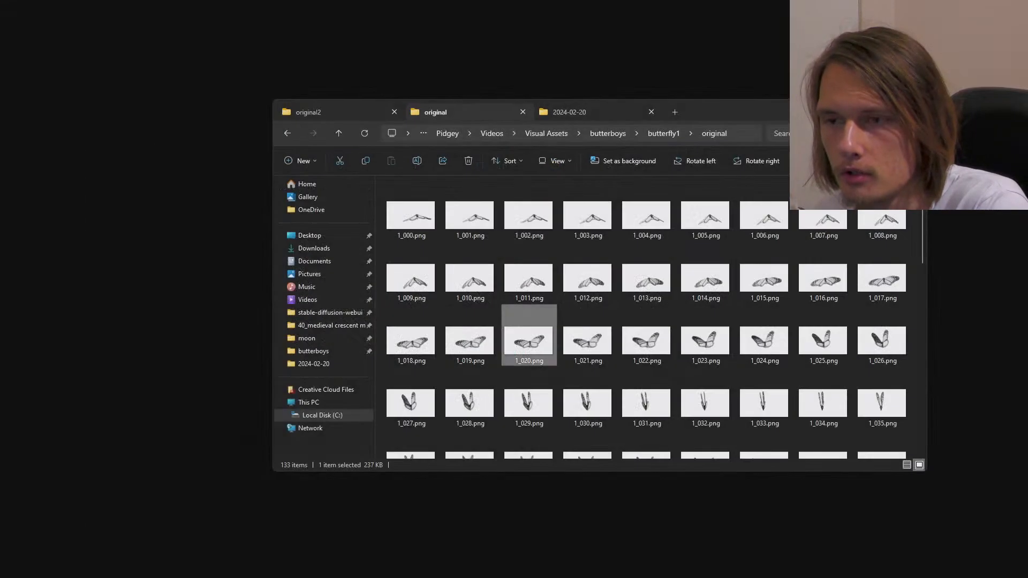
Step: Open frame 00156 from the 2024-02-20 img2img output folder and flip through the generated frames to examine the butterfly's consistency
key("alt+Tab")
left_click(593, 112)
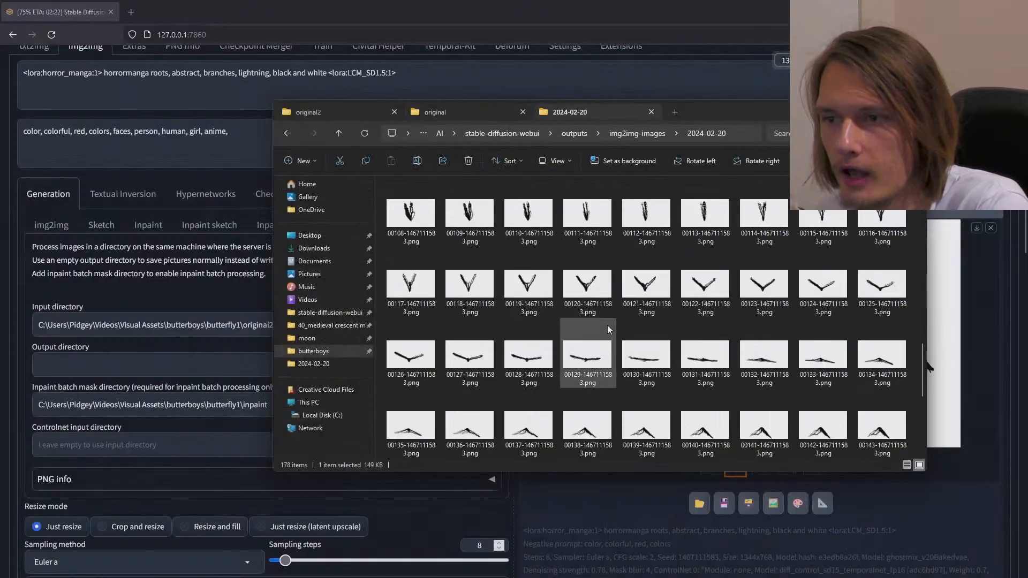
double_click(597, 291)
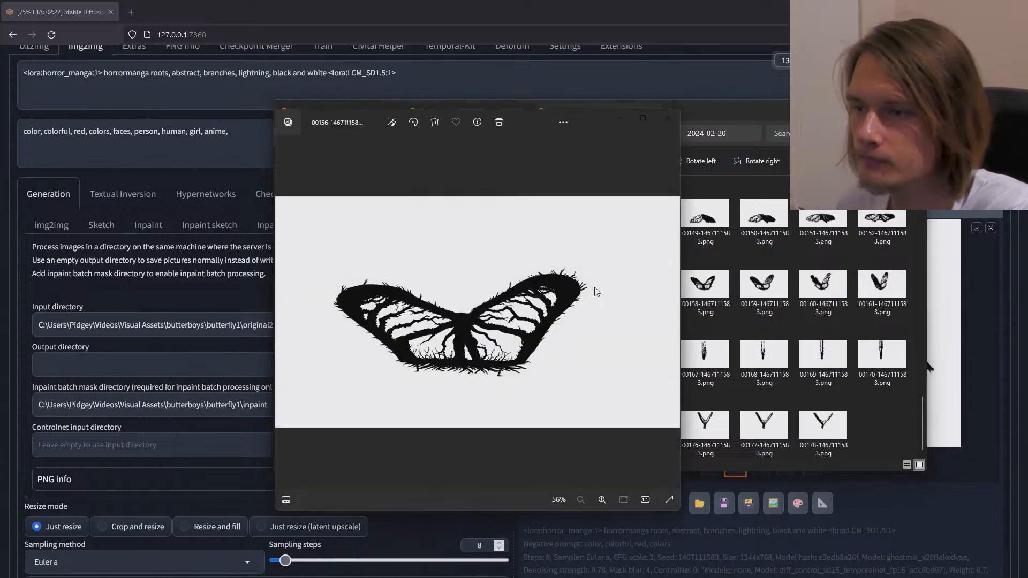
key("Right")
key("Right")
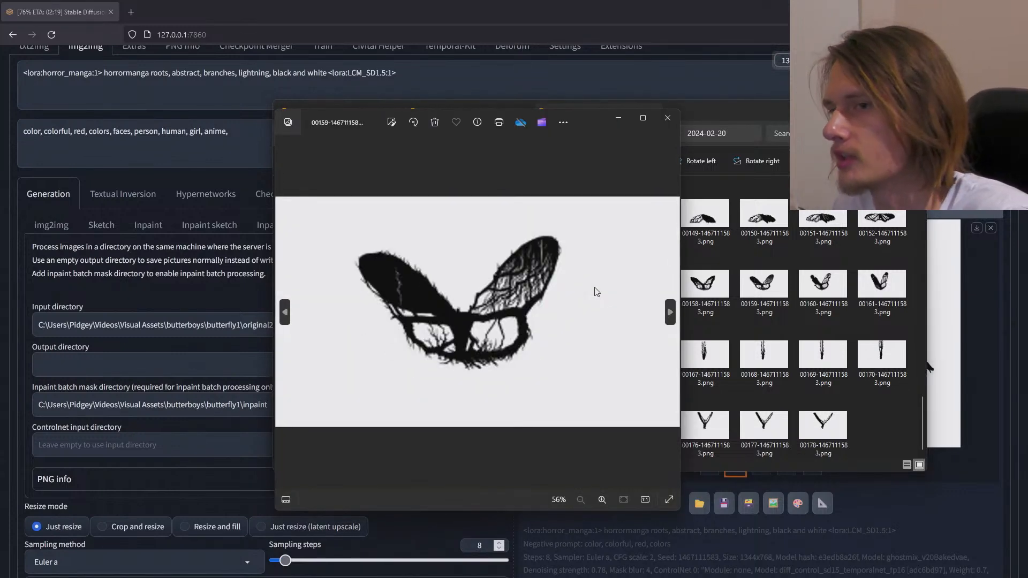
key("Left")
key("Left")
key("Left")
key("Left")
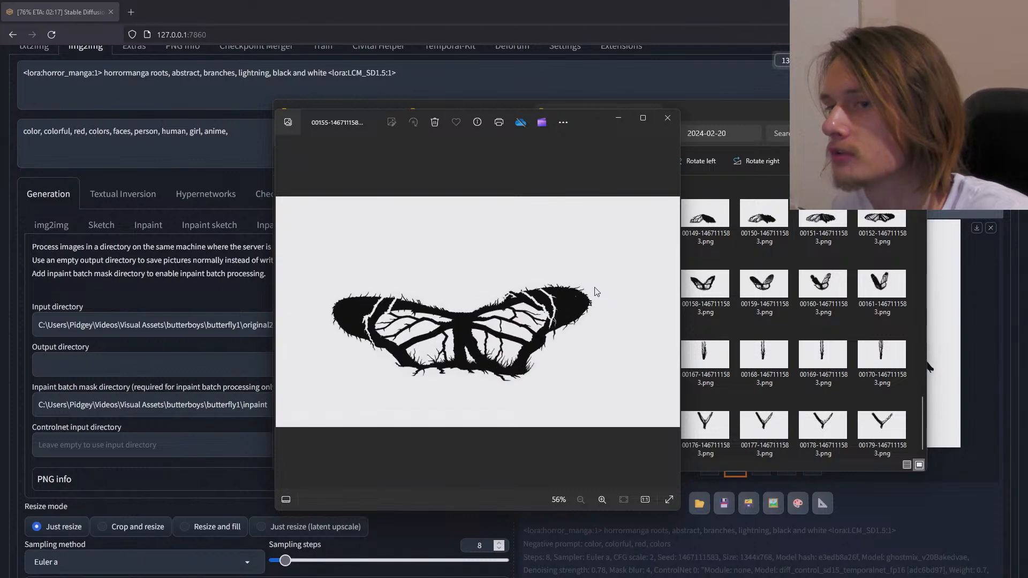
key("Left")
key("Left")
key("Left")
key("Left")
key("Left")
key("Left")
key("Left")
key("Left")
key("Left")
key("Left")
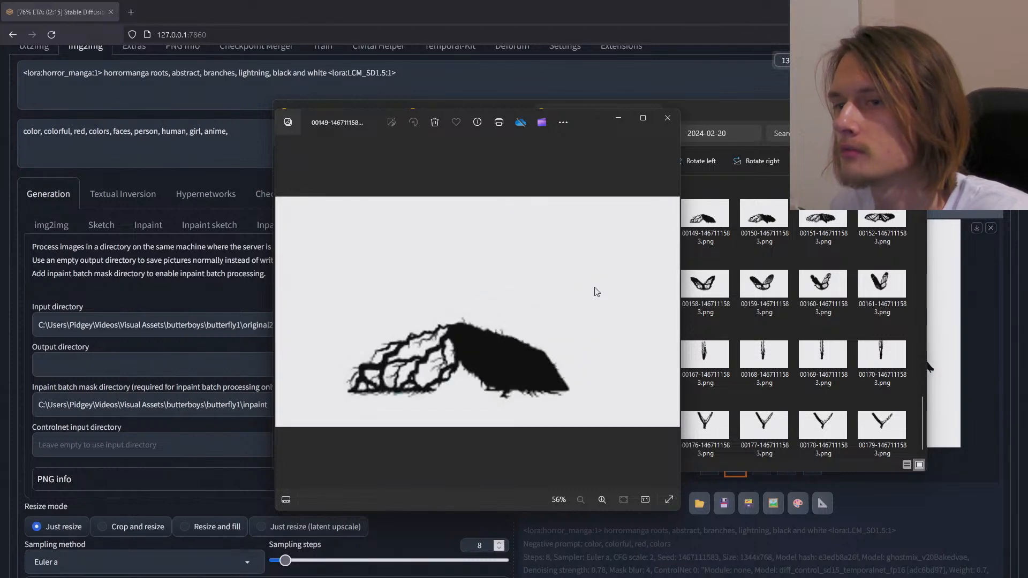
key("Left")
key("Left")
key("Left")
key("Left")
key("Left")
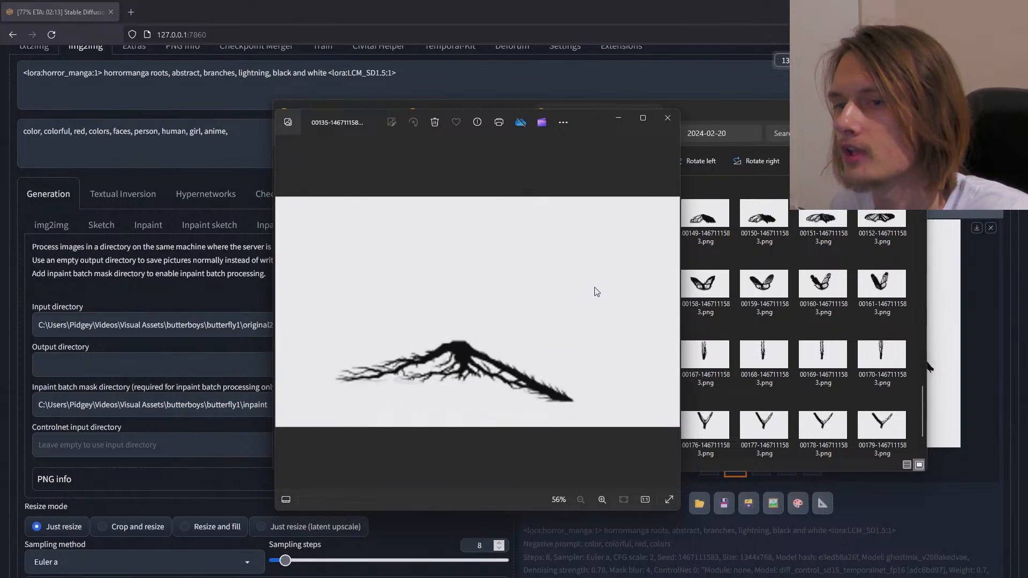
key("Left")
key("Left")
key("Left")
key("Right")
key("Right")
key("Right")
key("Right")
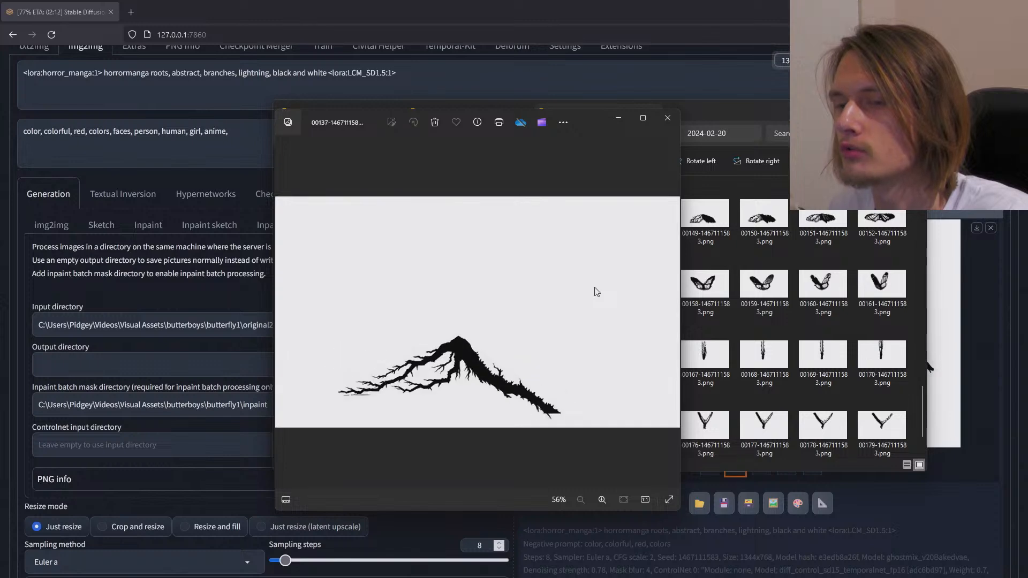
key("Right")
key("Right")
key("Right")
key("Right")
key("Right")
key("Right")
key("Right")
key("Left")
key("Left")
key("Left")
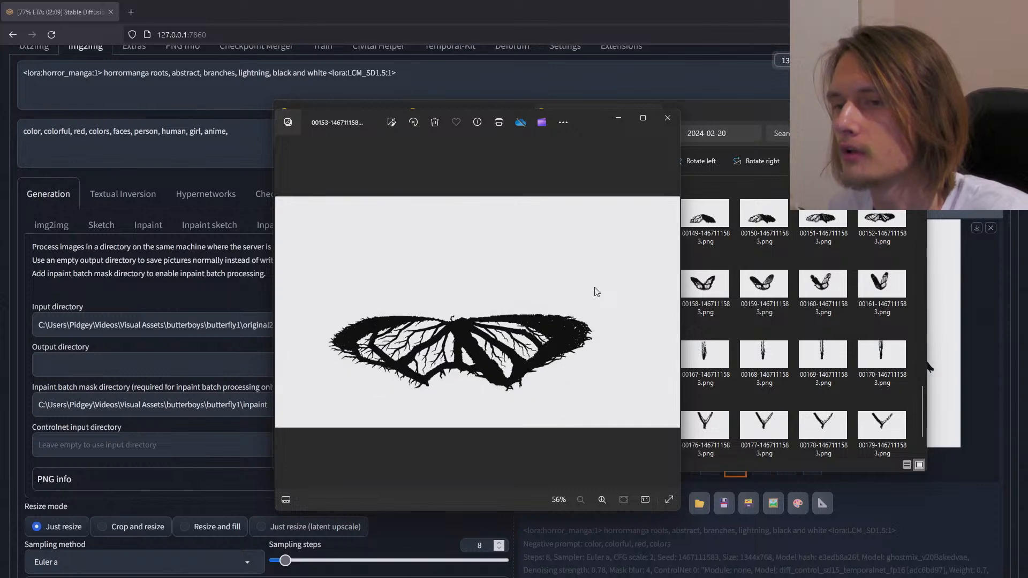
key("Left")
key("Left")
key("Left")
key("Left")
key("Left")
key("Left")
key("Left")
key("Left")
key("Left")
key("Left")
key("Left")
key("Left")
key("Left")
key("Left")
key("Left")
key("Left")
key("Left")
key("Left")
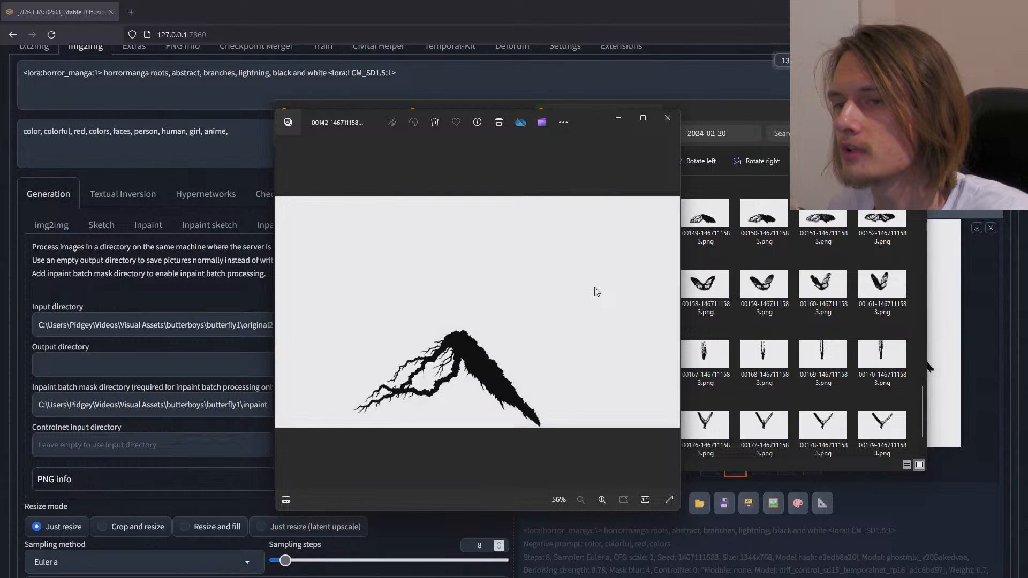
key("Left")
key("Left")
key("Left")
key("Left")
key("Left")
key("Left")
key("Left")
key("Left")
key("Left")
key("Left")
key("Left")
key("Left")
key("Left")
key("Left")
key("Left")
key("Left")
key("Left")
key("Left")
key("Left")
key("Left")
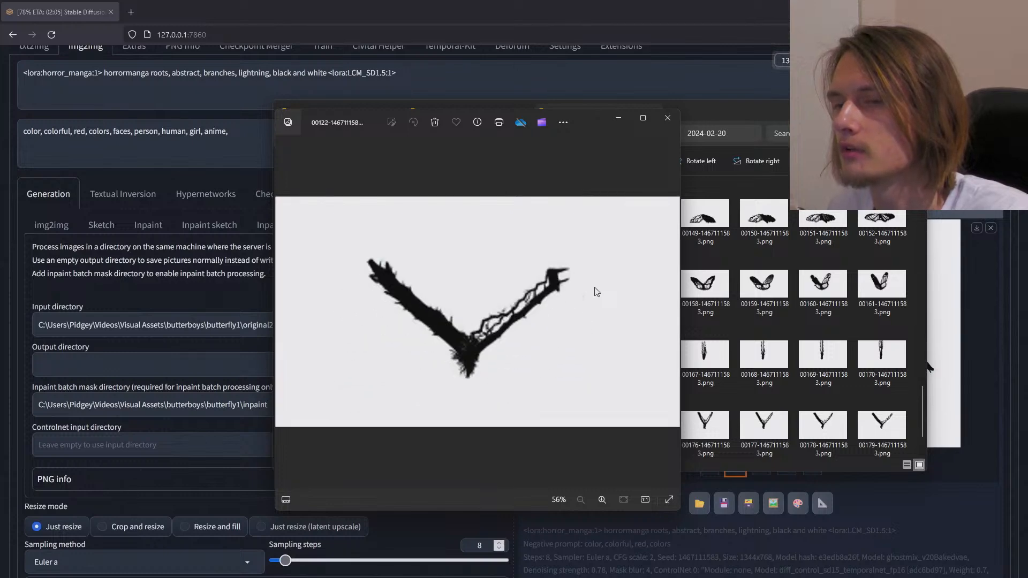
Step: Flip forward through the generated butterfly frames up to 00174 to examine the branch style and consistency across the wing movement
key("Right")
key("Right")
key("Right")
key("Right")
key("Right")
key("Right")
key("Right")
key("Right")
key("Right")
key("Right")
key("Right")
key("Right")
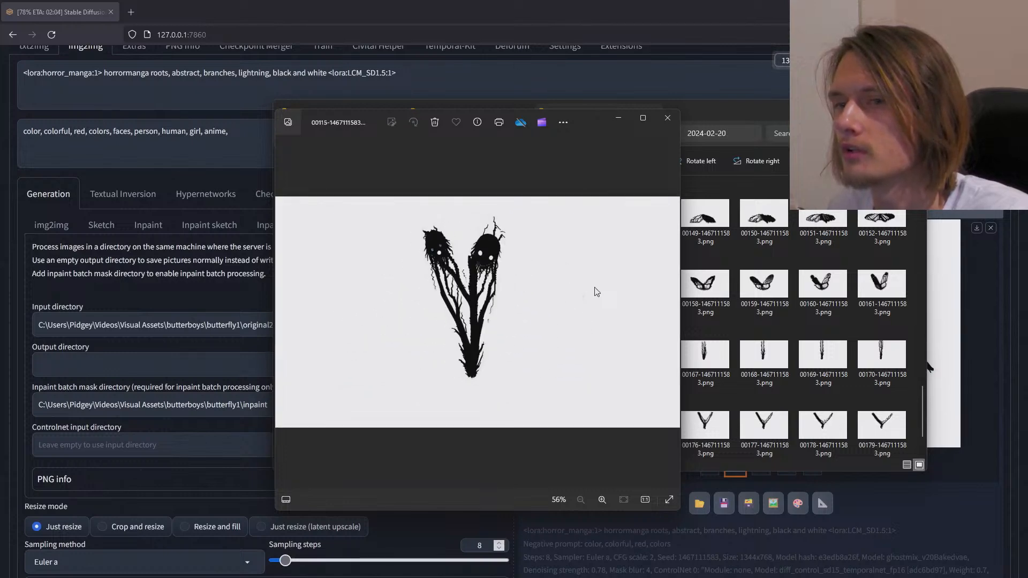
key("Right")
key("Right")
key("Right")
key("Right")
key("Right")
key("Right")
key("Right")
key("Right")
key("Right")
key("Right")
key("Right")
key("Right")
key("Right")
key("Right")
key("Right")
key("Right")
key("Right")
key("Right")
key("Right")
key("Right")
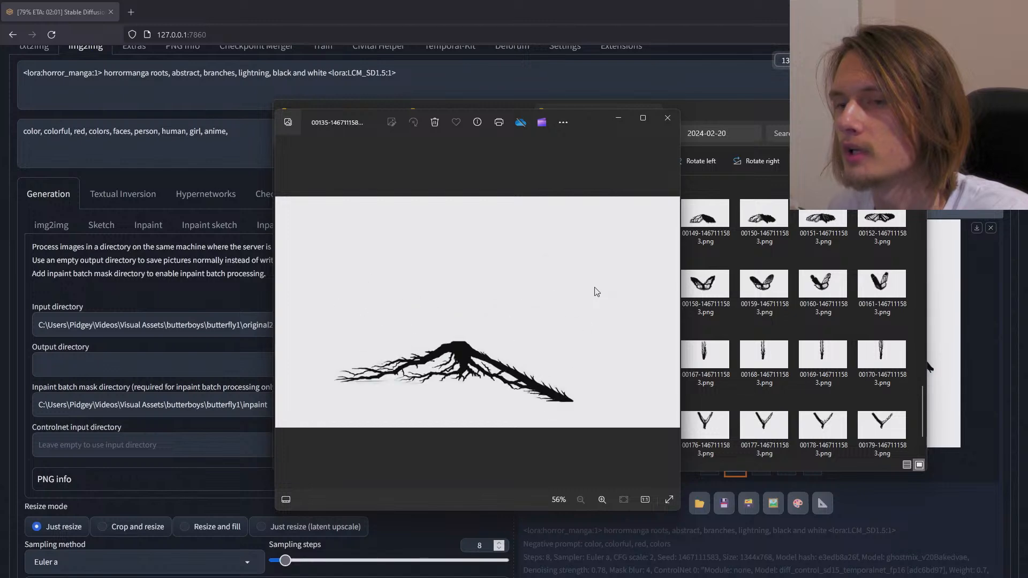
key("Right")
key("Right")
key("Right")
key("Right")
key("Right")
key("Right")
key("Right")
key("Right")
key("Right")
key("Right")
key("Right")
key("Right")
key("Right")
key("Right")
key("Right")
key("Right")
key("Right")
key("Right")
key("Right")
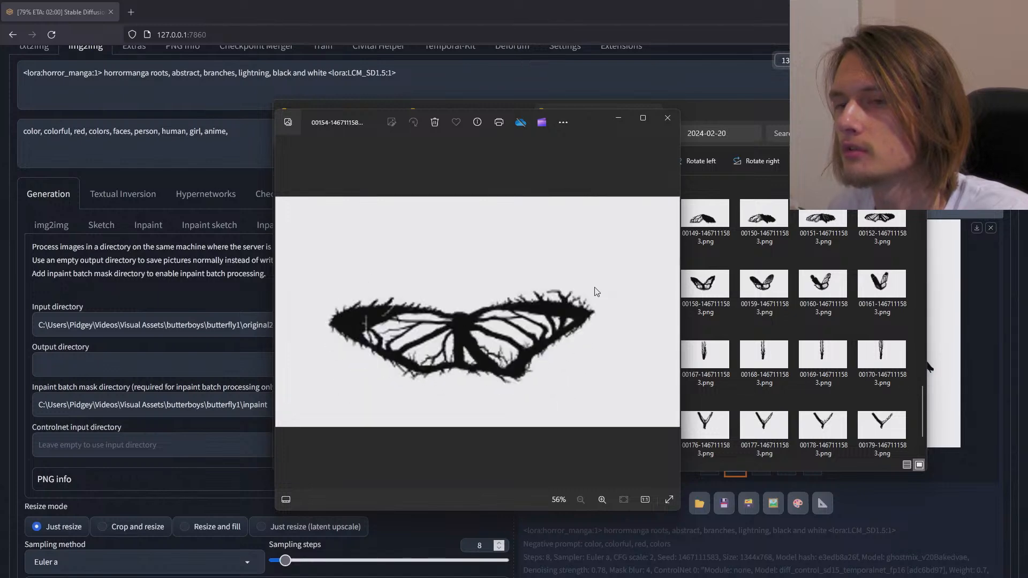
key("Right")
key("Right")
key("Right")
key("Right")
key("Right")
key("Right")
key("Right")
key("Right")
key("Right")
key("Right")
key("Right")
key("Right")
key("Right")
key("Right")
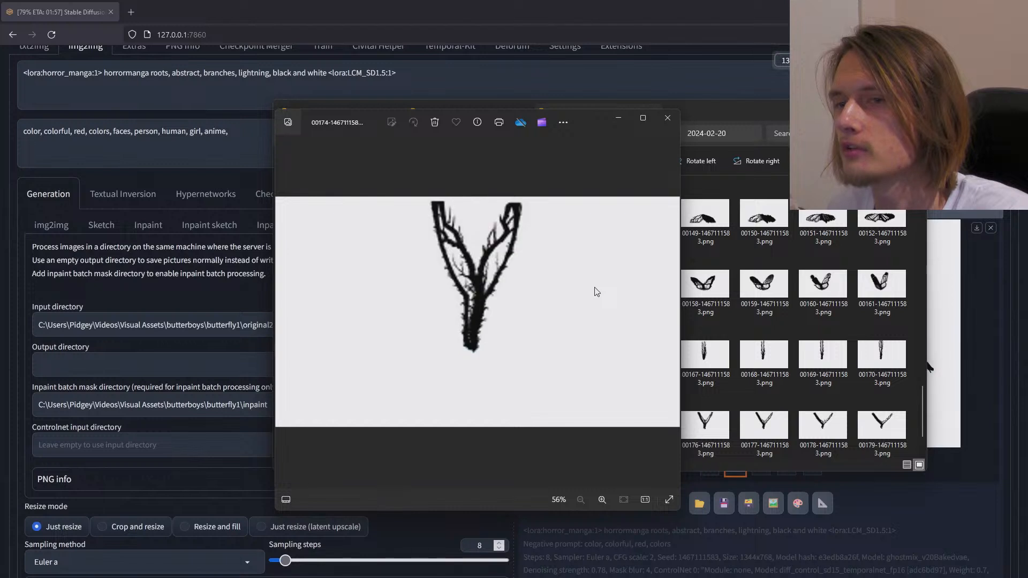
Step: Flip back to frame 00165 to re-examine the upright-wing frames and close the image preview
key("Left")
key("Left")
key("Left")
key("Left")
key("Left")
key("Left")
key("Left")
key("Left")
key("Left")
key("Left")
key("Left")
key("Left")
key("Left")
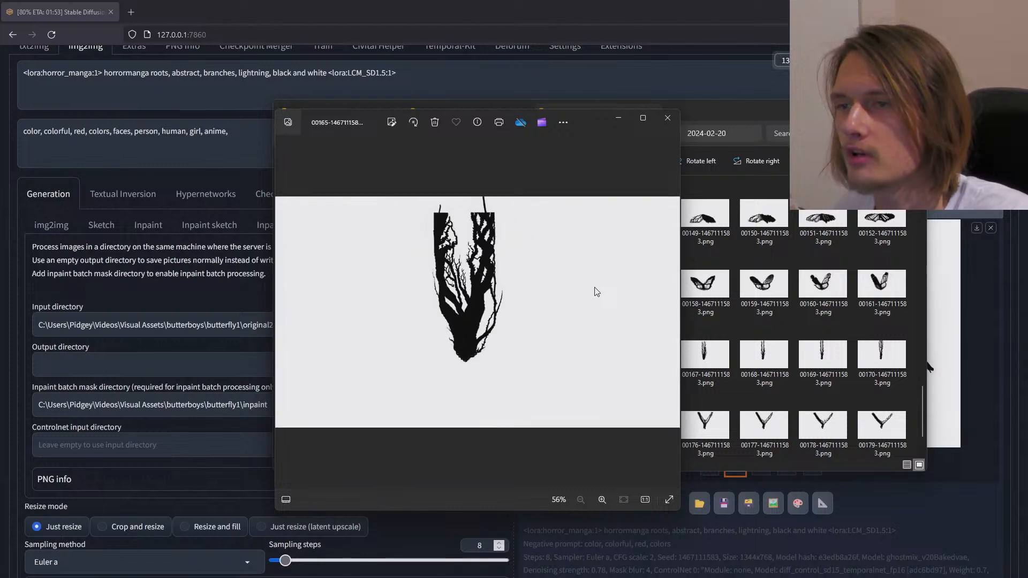
left_click(668, 119)
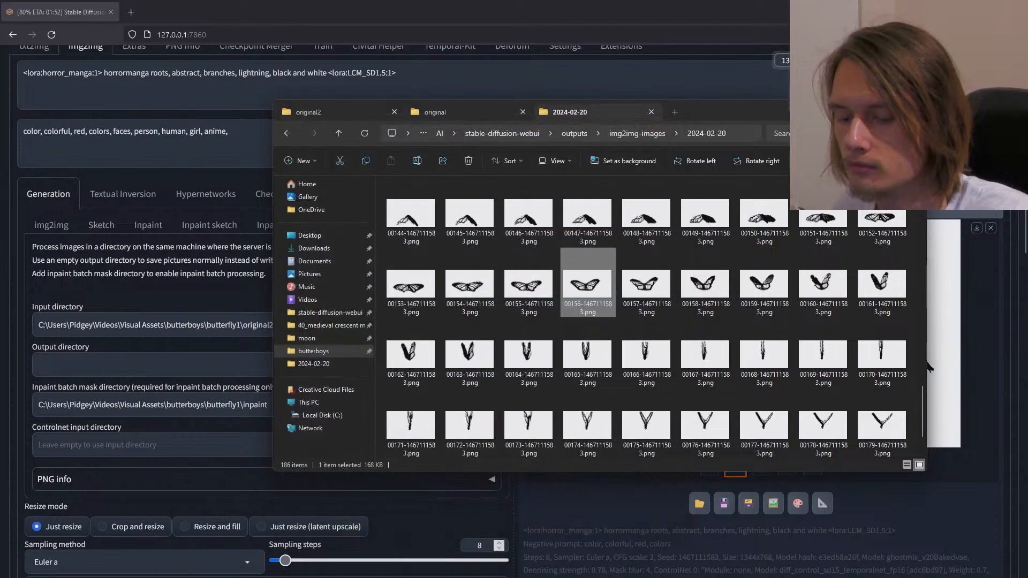
Step: Check the batch progress in the Stable Diffusion console and minimise the console window
key("alt+Tab")
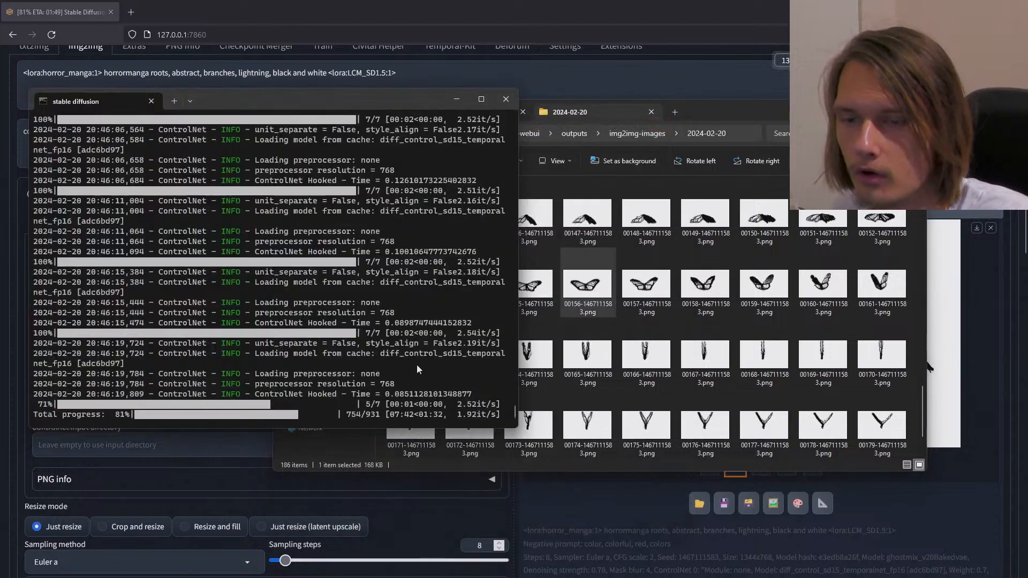
left_click(711, 107)
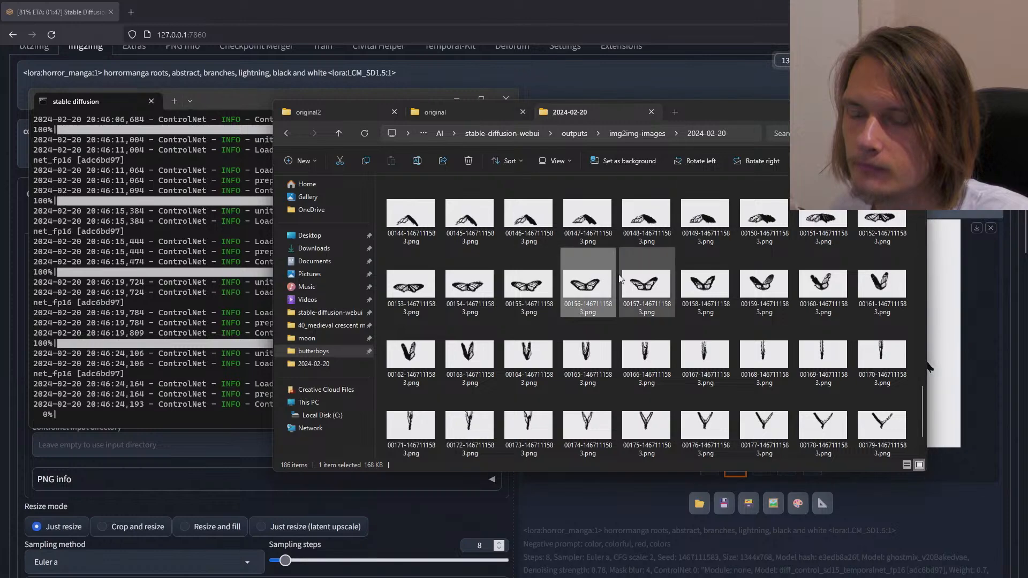
left_click(234, 101)
left_click(451, 99)
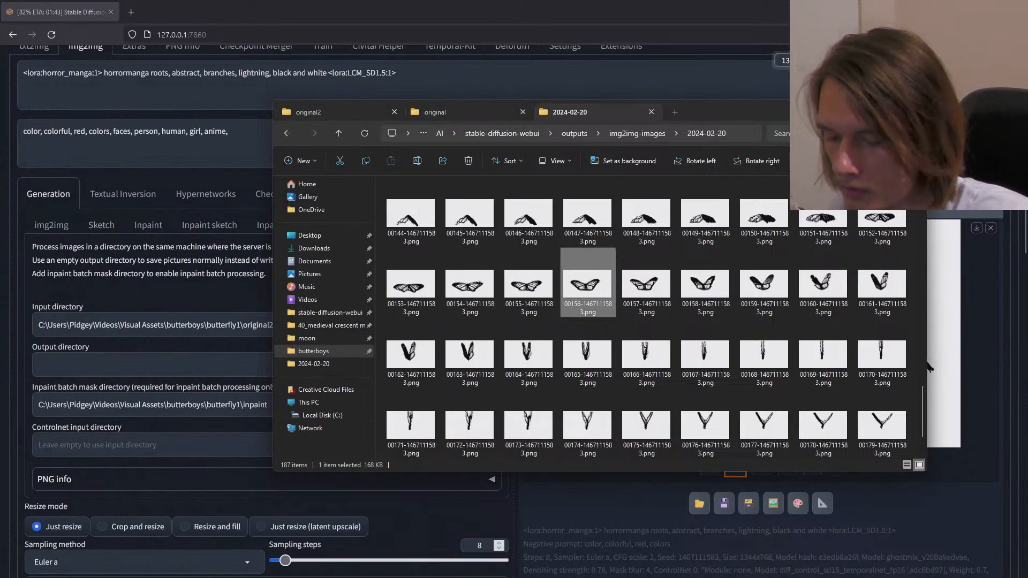
Step: Bring back the Stable Diffusion console, make its window taller and place it over the left part of the folder window
key("alt+Tab")
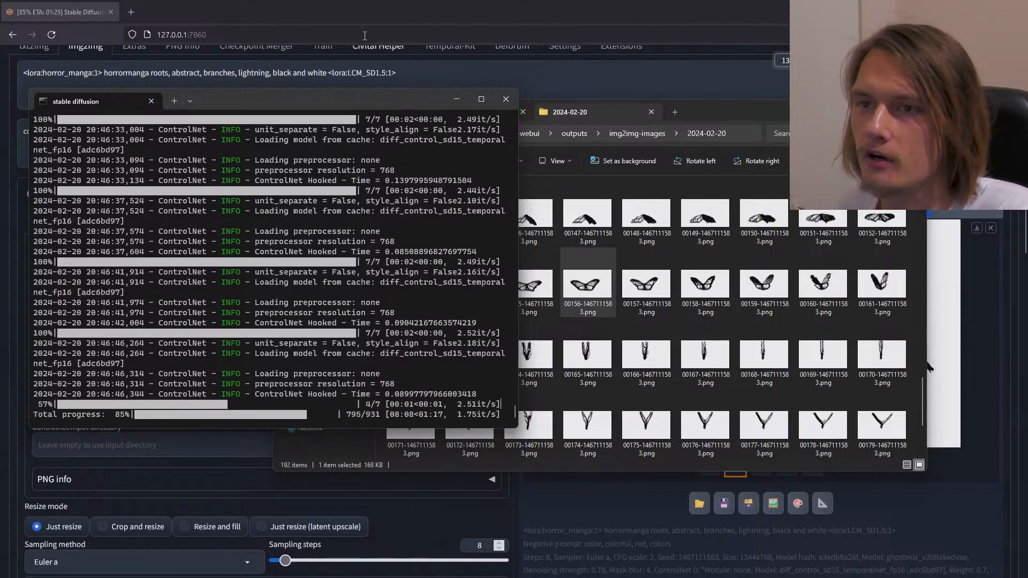
left_click_drag(341, 97, 403, 110)
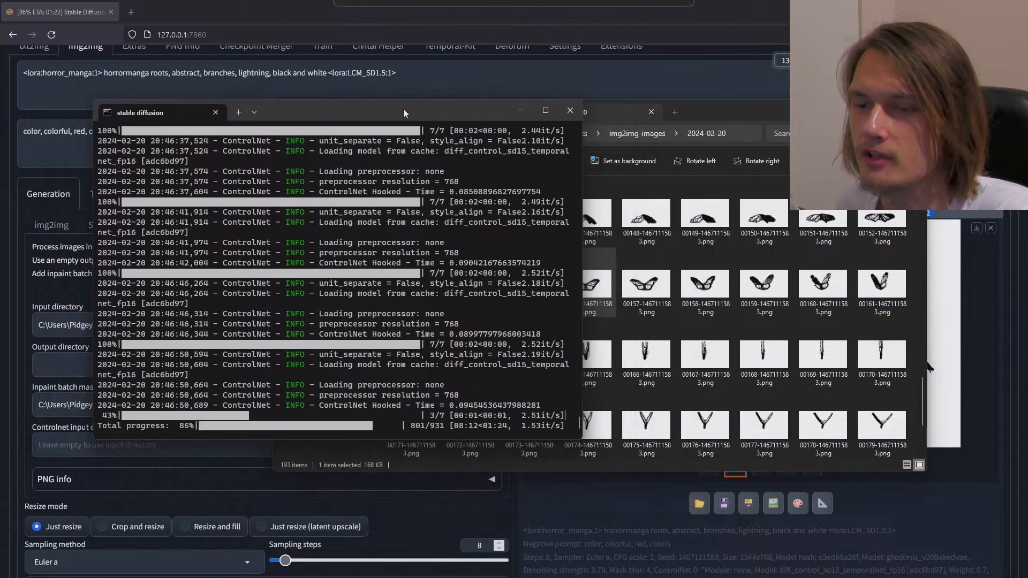
left_click_drag(386, 439, 385, 468)
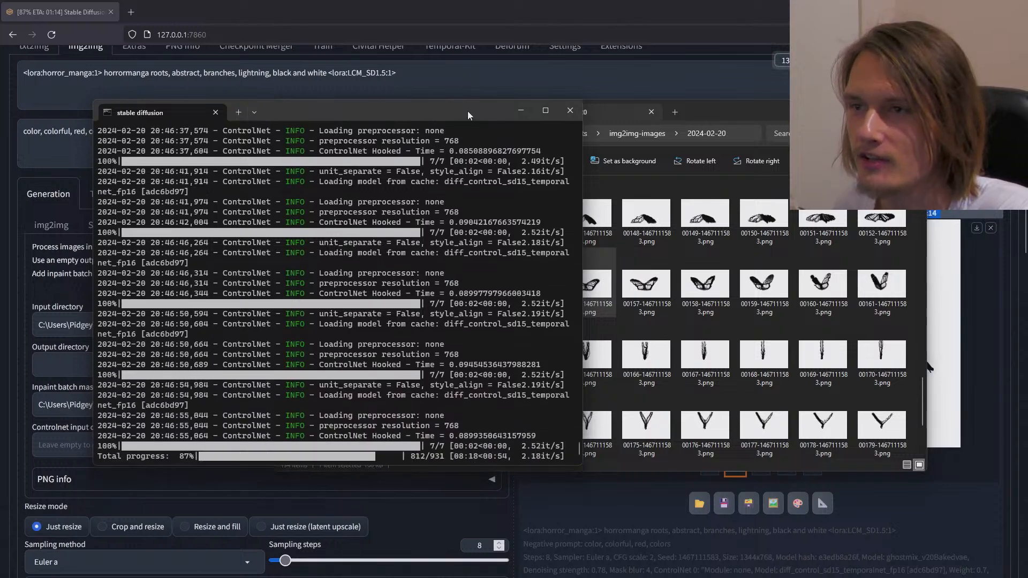
left_click_drag(468, 111, 436, 112)
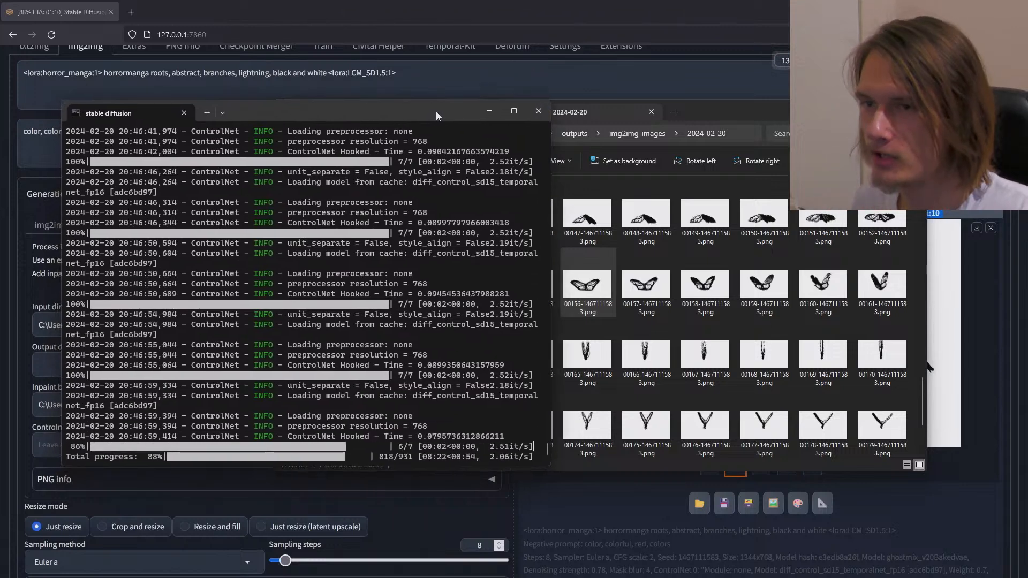
left_click_drag(436, 111, 406, 109)
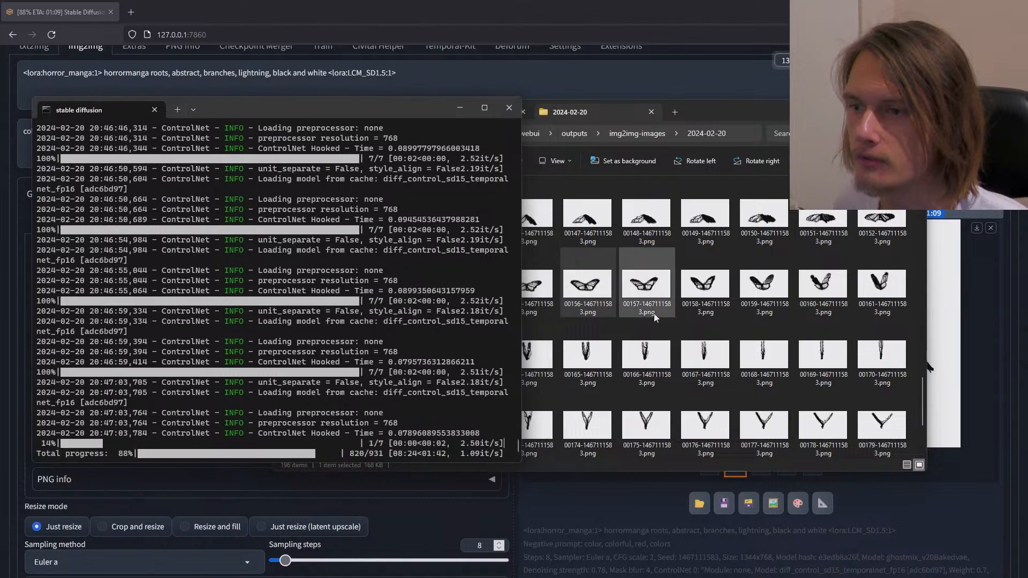
Step: Open frame 00194 from the 2024-02-20 output folder and flip backward through the preceding frames to examine them
scroll(654, 315, "down", 3)
left_click(708, 371)
left_click(712, 434)
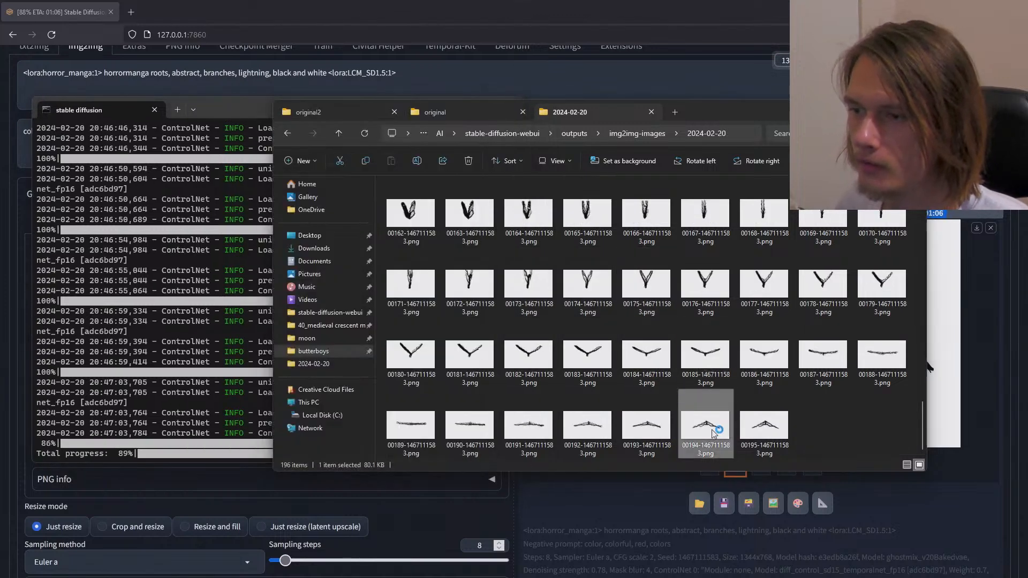
double_click(713, 433)
key("Left")
key("Left")
key("Left")
key("Left")
key("Left")
key("Left")
key("Left")
key("Left")
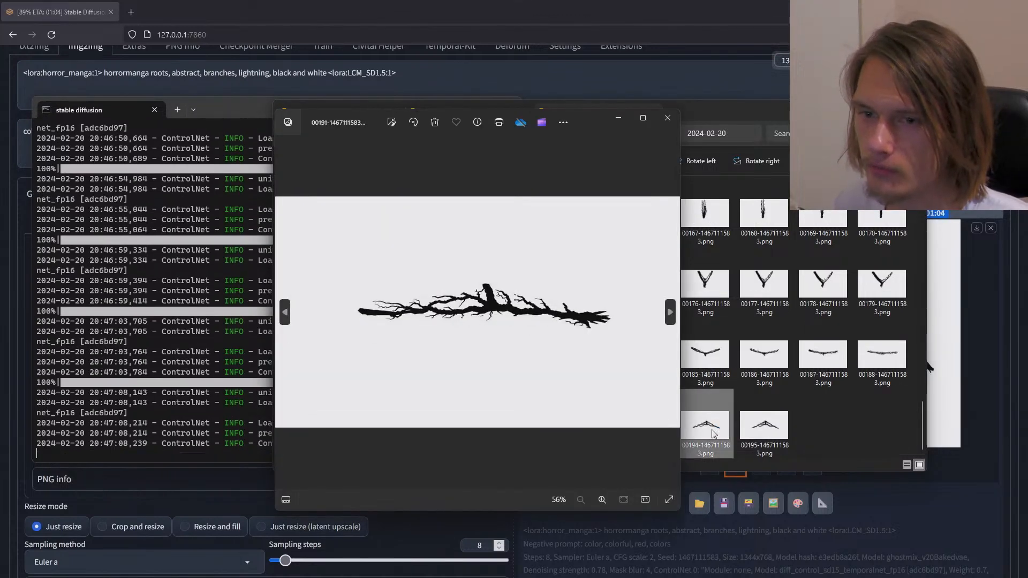
Step: Bring the console to the front and inspect the iterations-per-second figure of a finished frame
left_click(227, 110)
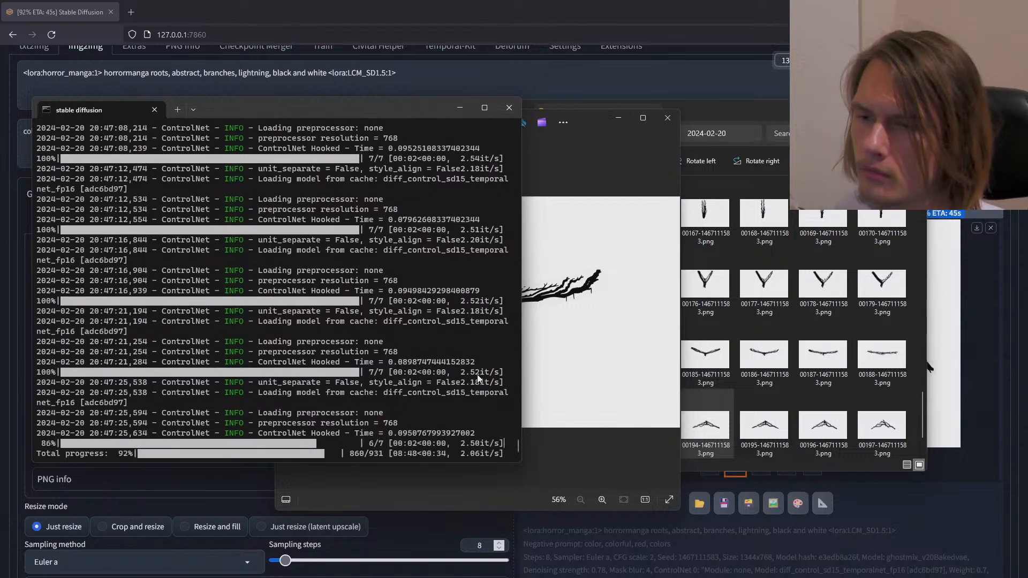
left_click_drag(461, 373, 475, 377)
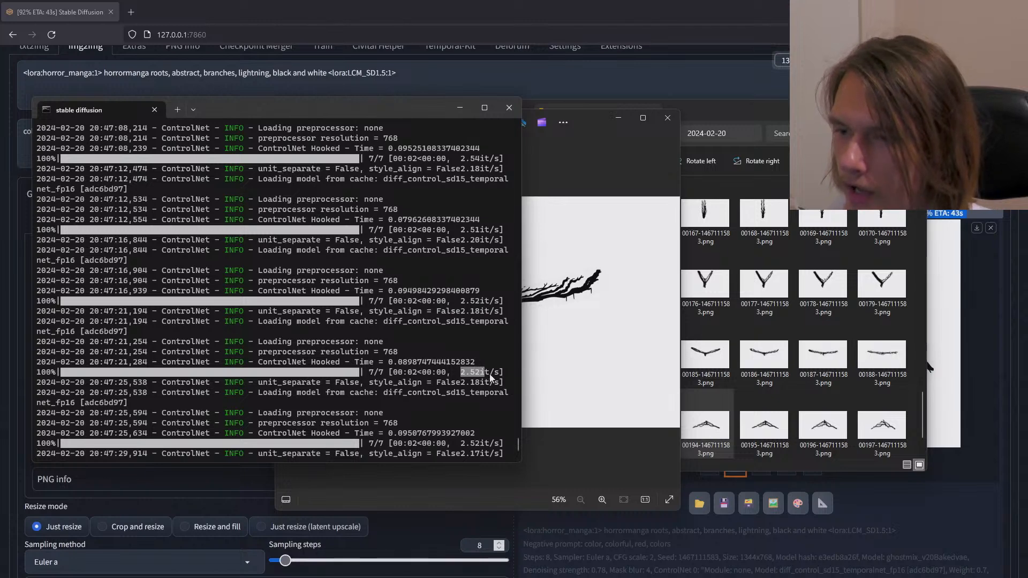
left_click(490, 359)
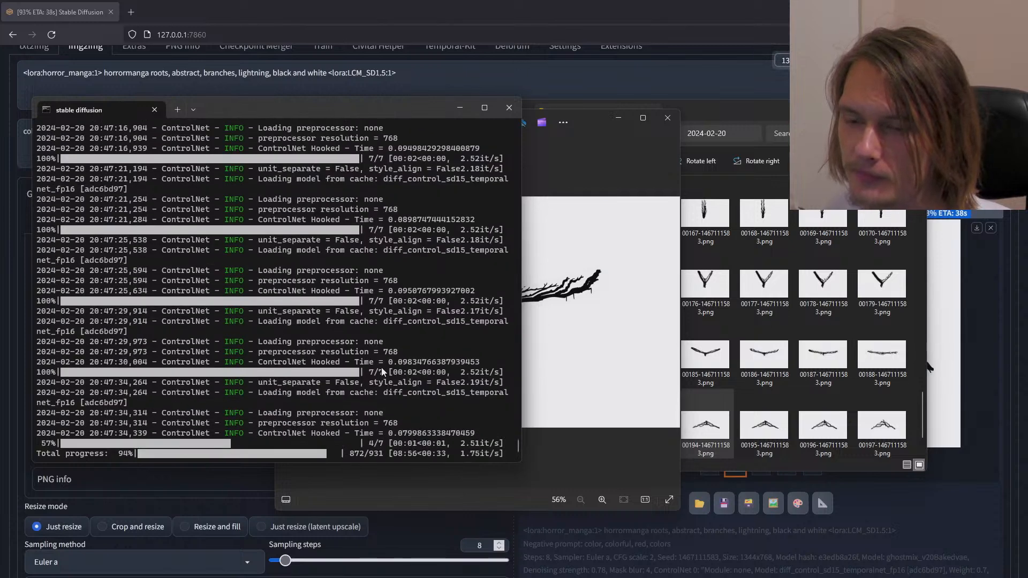
Step: Open frame 00200 from the output folder and flip backward through the earlier frames to examine the branch-styled wings
left_click(764, 286)
scroll(710, 320, "down", 1)
double_click(542, 428)
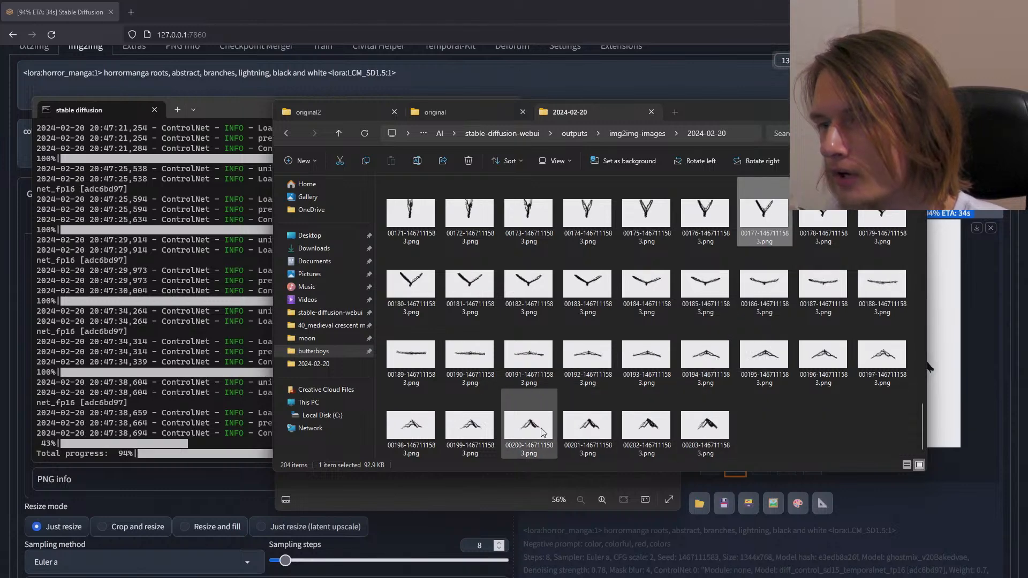
key("Right")
key("Right")
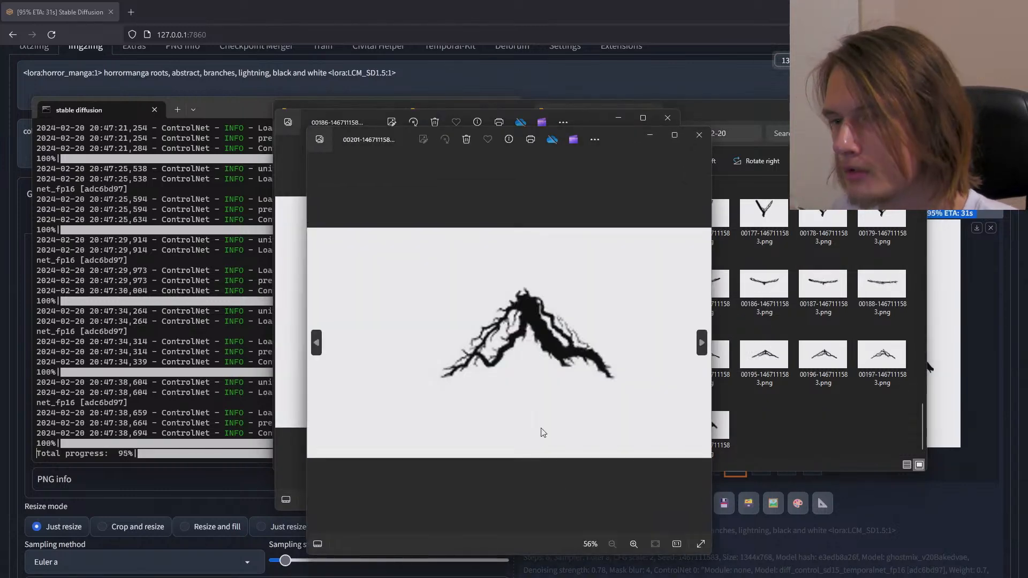
key("Left")
key("Left")
key("Left")
key("Left")
key("Left")
key("Left")
key("Left")
key("Left")
key("Left")
key("Left")
key("Left")
key("Left")
key("Left")
key("Left")
key("Left")
key("Left")
key("Left")
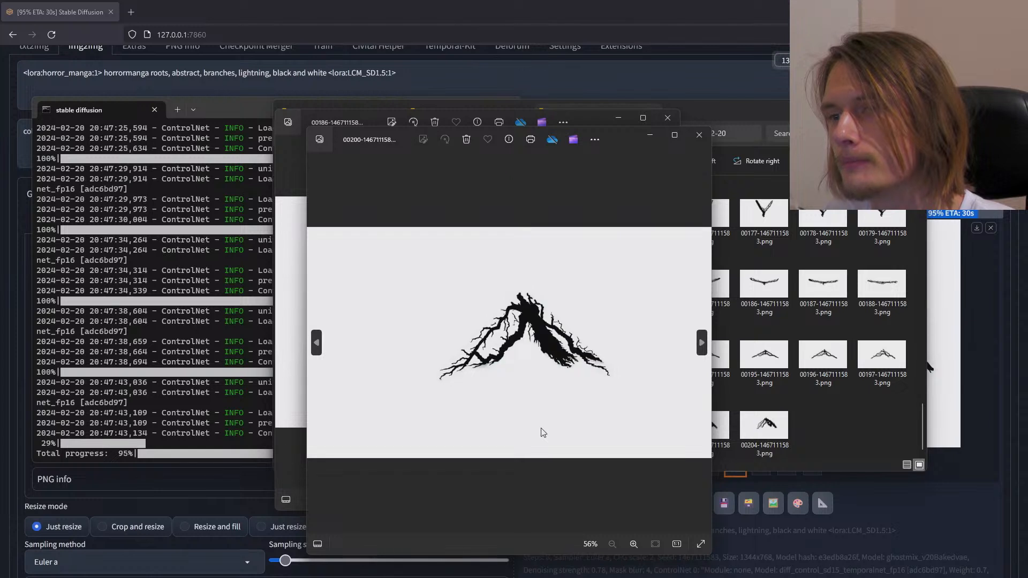
key("Left")
key("Left")
key("Left")
key("Left")
key("Left")
key("Left")
key("Left")
key("Left")
key("Left")
key("Left")
key("Left")
key("Left")
key("Left")
key("Left")
key("Left")
key("Left")
key("Left")
key("Left")
key("Left")
key("Left")
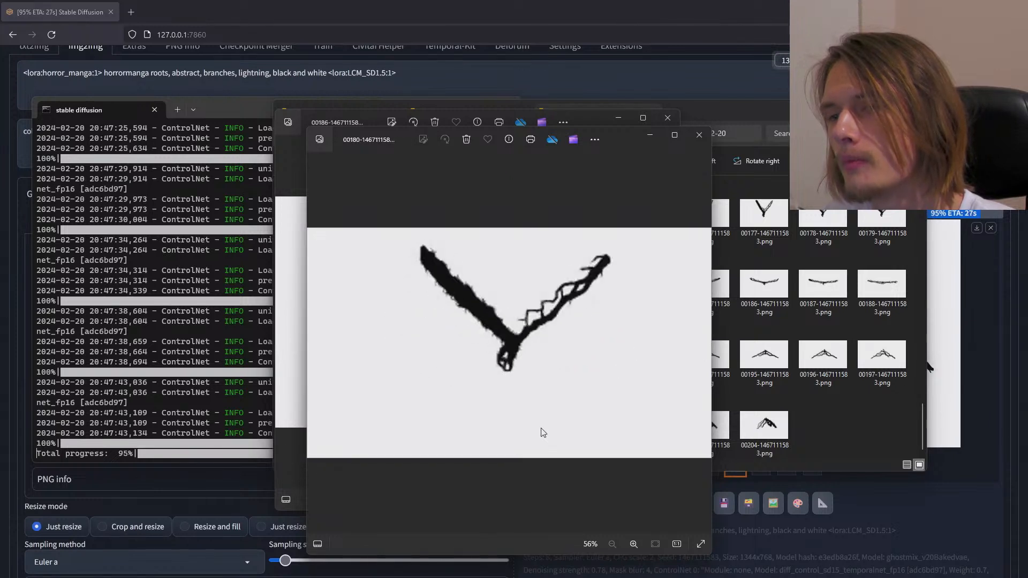
key("Left")
key("Left")
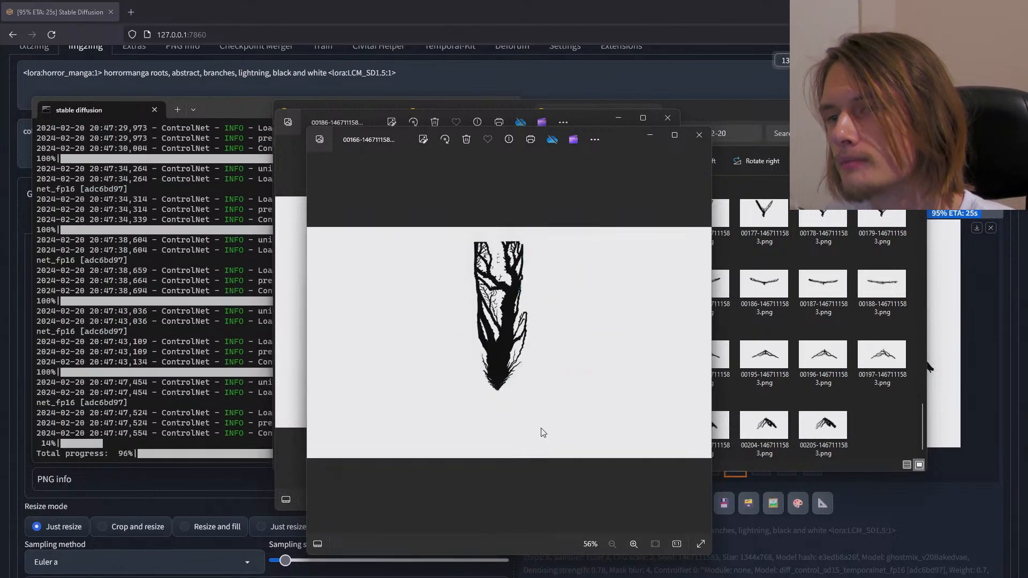
Step: Compare the frames around 00165 and enlarge frame 00165 to 110% to inspect the cut-off upper ends of the wings
key("Right")
key("Right")
key("Left")
key("Left")
key("Left")
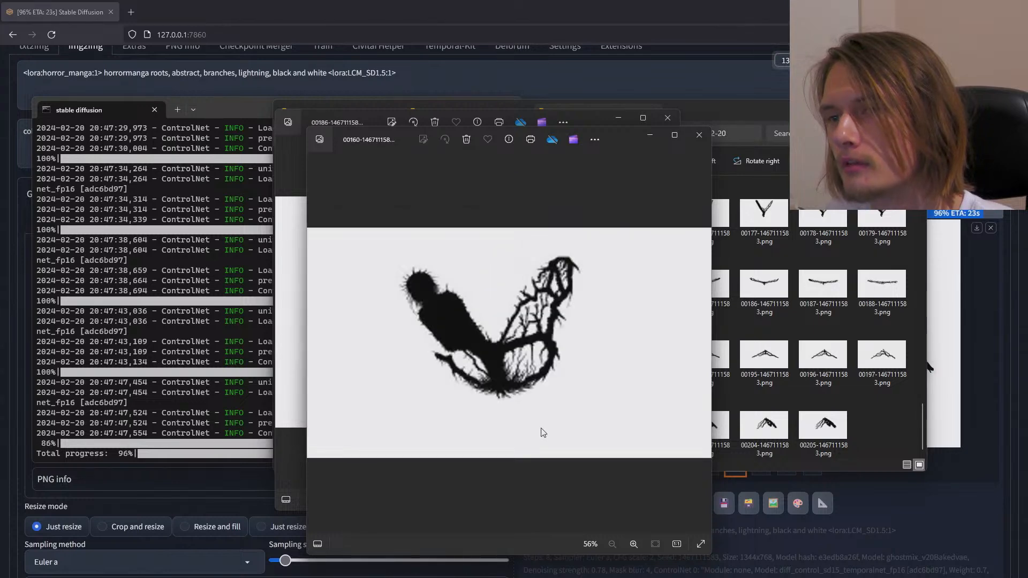
key("Right")
key("Right")
key("Right")
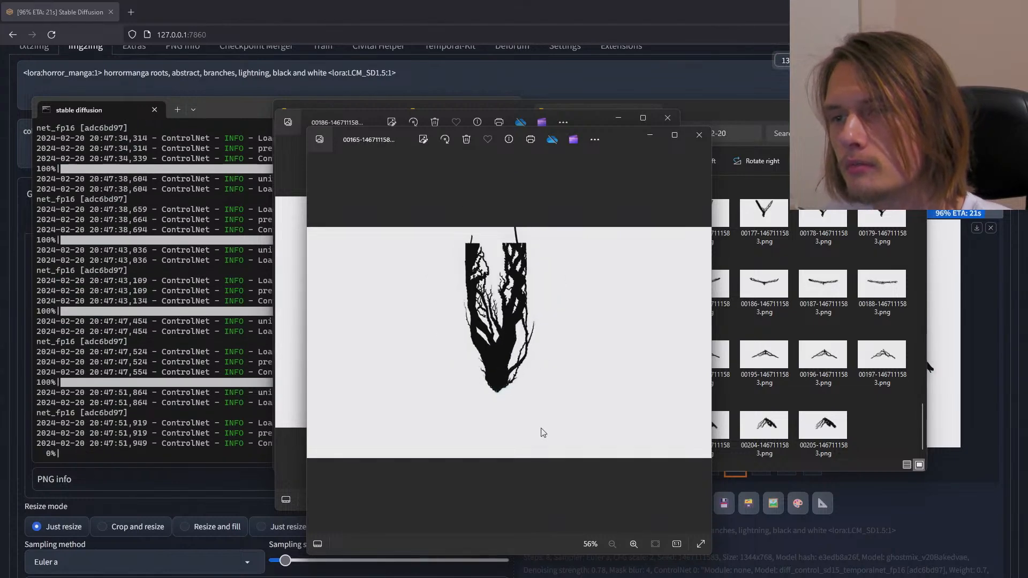
scroll(510, 240, "up", 5)
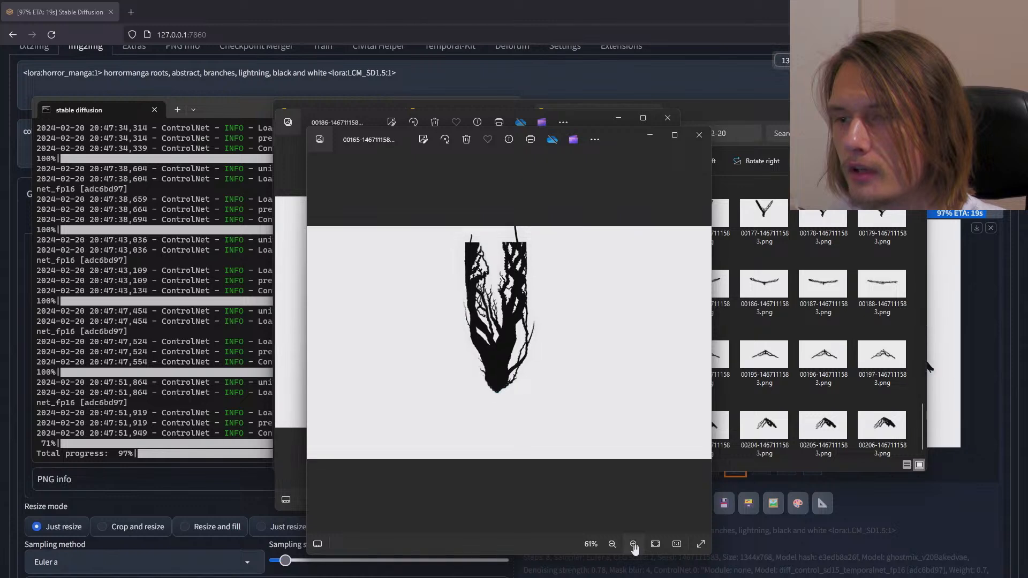
left_click_drag(510, 239, 491, 324)
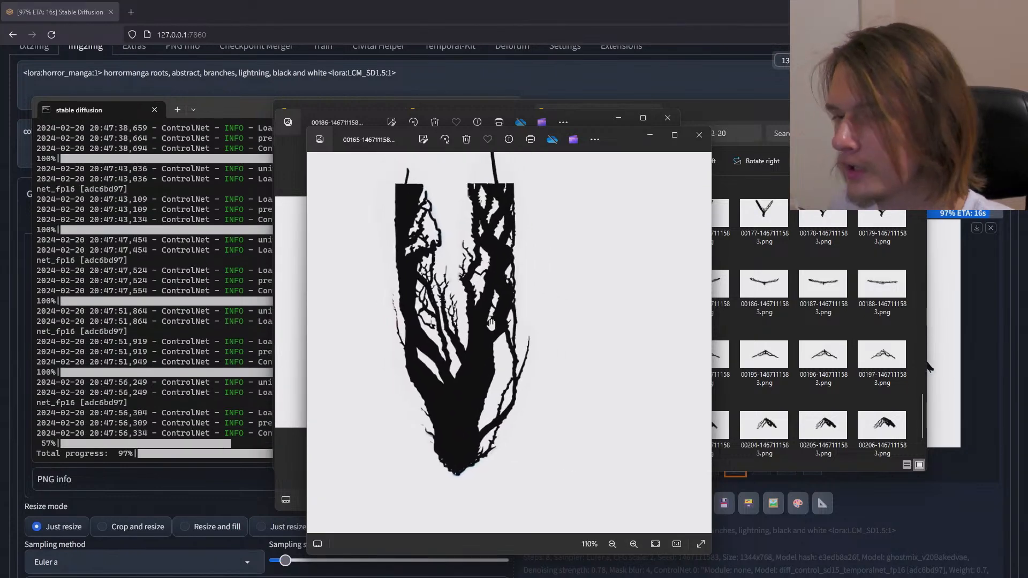
Step: Flip between frame 00165 and its neighbours to recheck the wing tips, close the image, and look over the thumbnails in the output folder
key("Left")
key("Left")
key("Left")
key("Left")
key("Right")
key("Right")
key("Right")
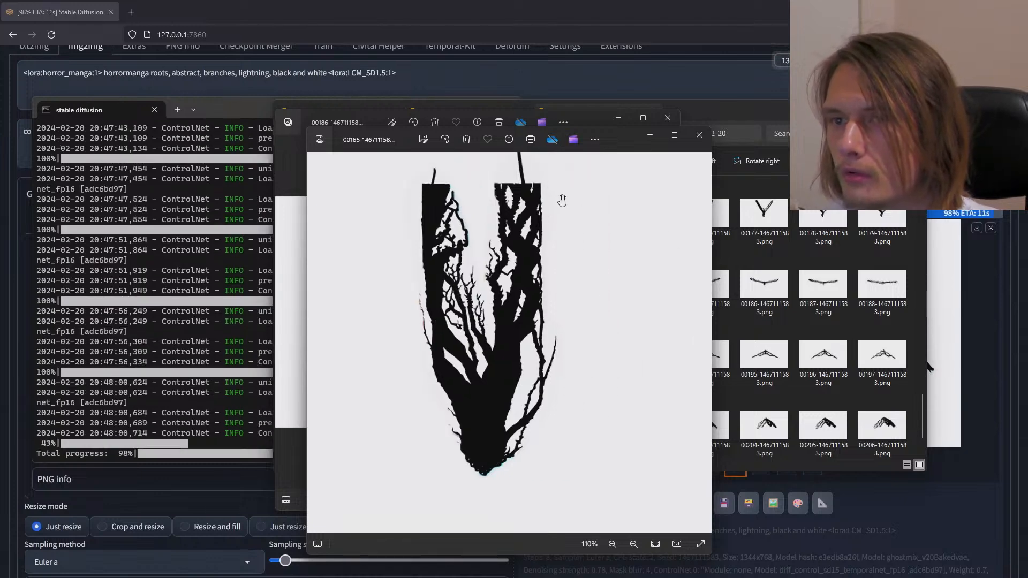
left_click(699, 134)
left_click(748, 352)
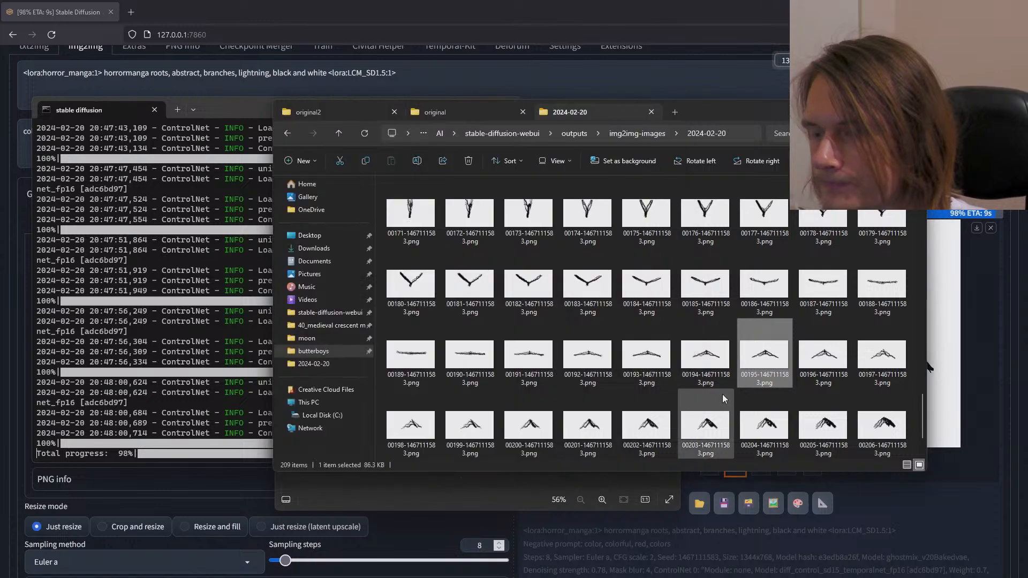
scroll(722, 394, "down", 1)
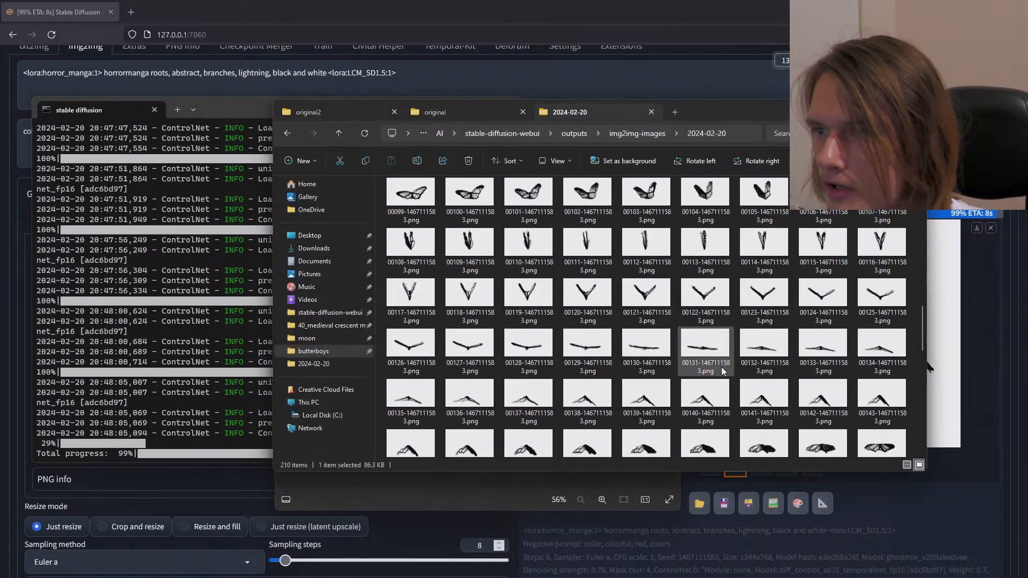
scroll(721, 368, "up", 1)
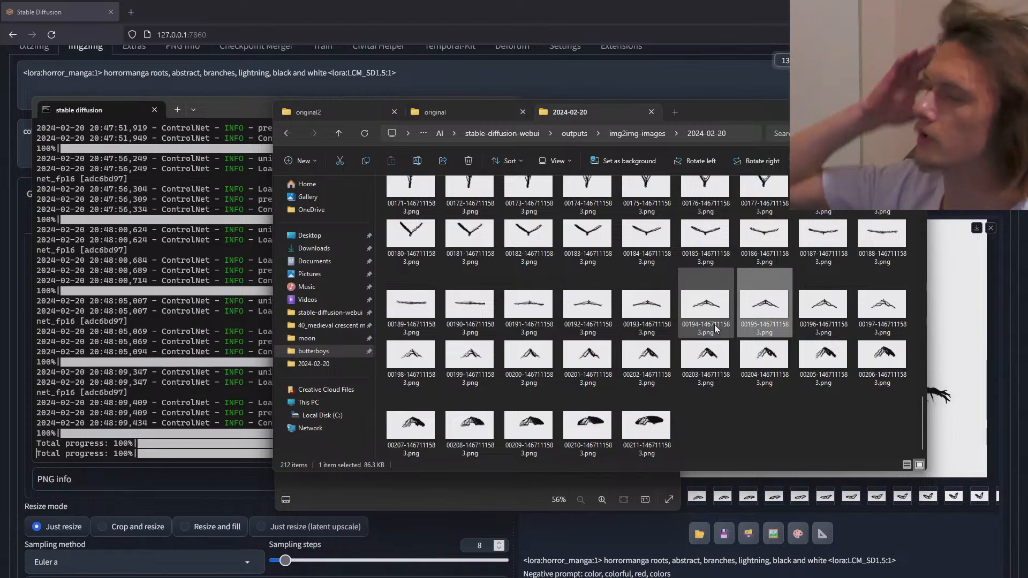
Step: Open the last frame, 00211, and flip backward to frame 00179 to examine the wing motion
double_click(627, 423)
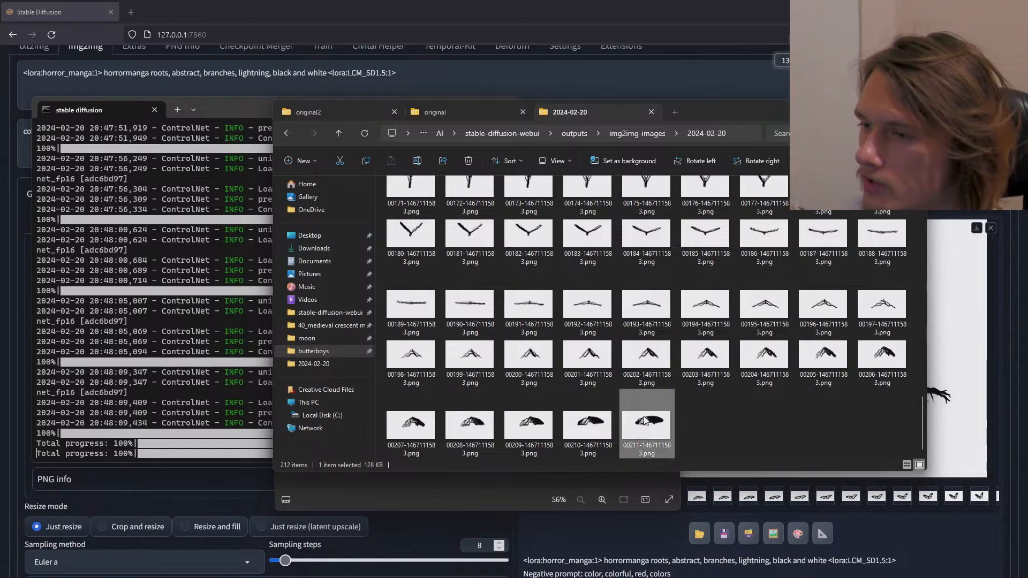
key("Left")
key("Left")
key("Left")
key("Left")
key("Left")
key("Left")
key("Left")
key("Left")
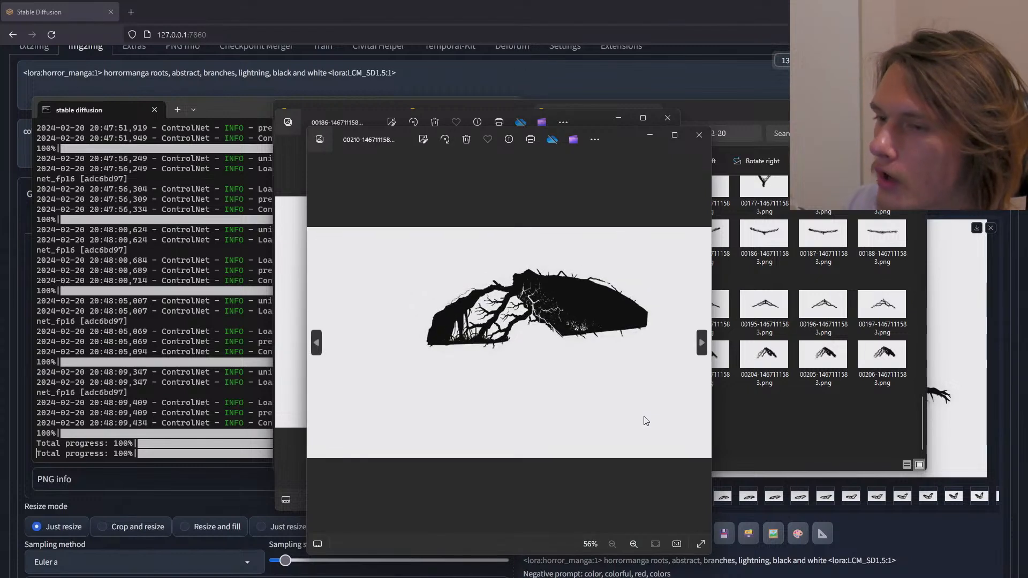
key("Left")
key("Left")
key("Left")
key("Left")
key("Left")
key("Left")
key("Left")
key("Left")
key("Left")
key("Left")
key("Left")
key("Left")
key("Left")
key("Left")
key("Left")
key("Left")
key("Left")
key("Left")
key("Left")
key("Left")
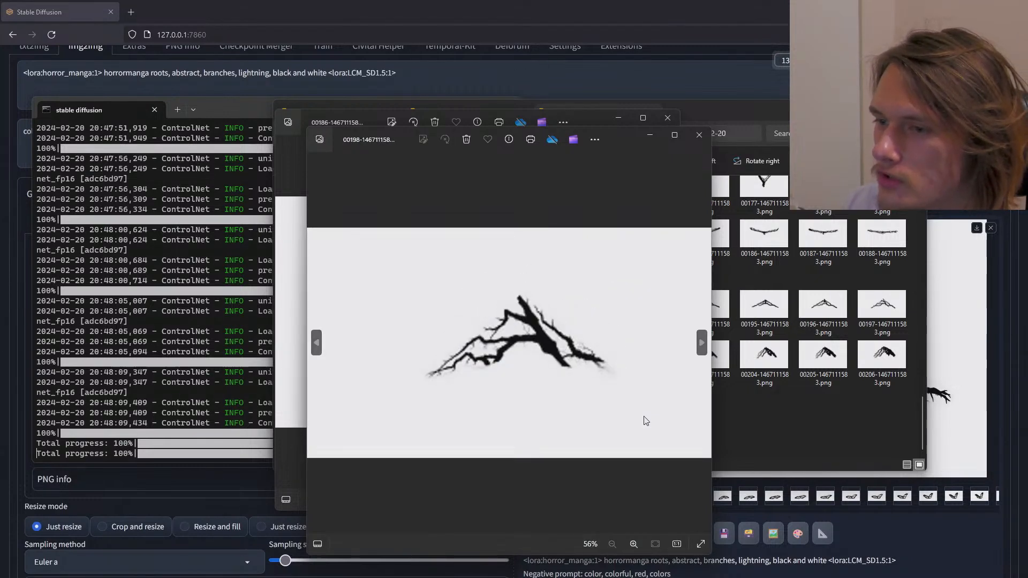
key("Left")
key("Left")
key("Left")
key("Left")
key("Left")
key("Left")
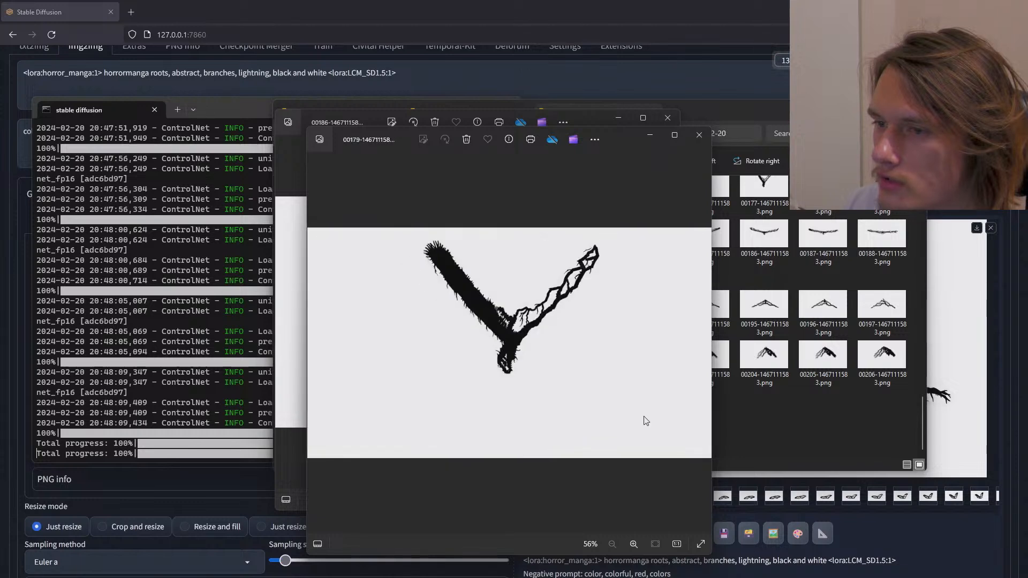
Step: Play the frames forward from 00179 to 00211 to judge the animation, and close the image
key("Right")
key("Right")
key("Right")
key("Right")
key("Right")
key("Right")
key("Right")
key("Right")
key("Right")
key("Right")
key("Right")
key("Right")
key("Right")
key("Right")
key("Right")
key("Right")
key("Right")
key("Right")
key("Right")
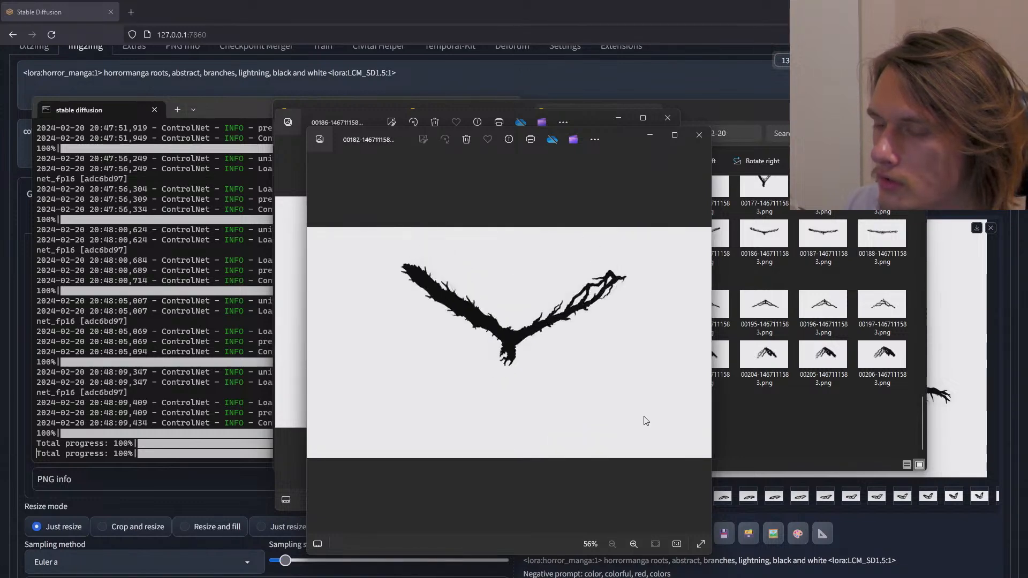
key("Right")
key("Right")
key("Right")
key("Right")
key("Right")
key("Right")
key("Right")
key("Right")
key("Right")
key("Right")
key("Right")
key("Right")
key("Right")
key("Right")
key("Right")
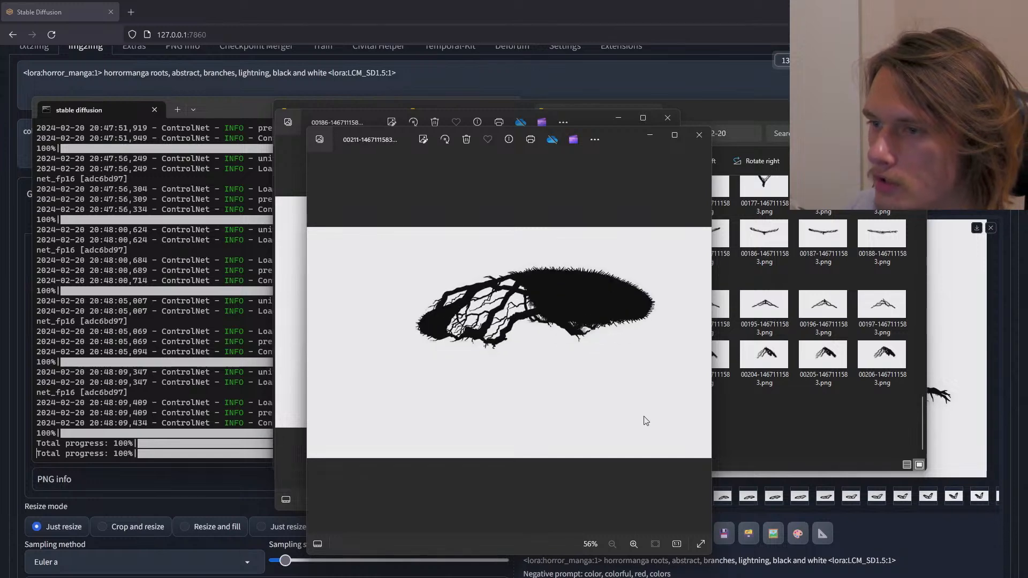
left_click(698, 141)
left_click(721, 438)
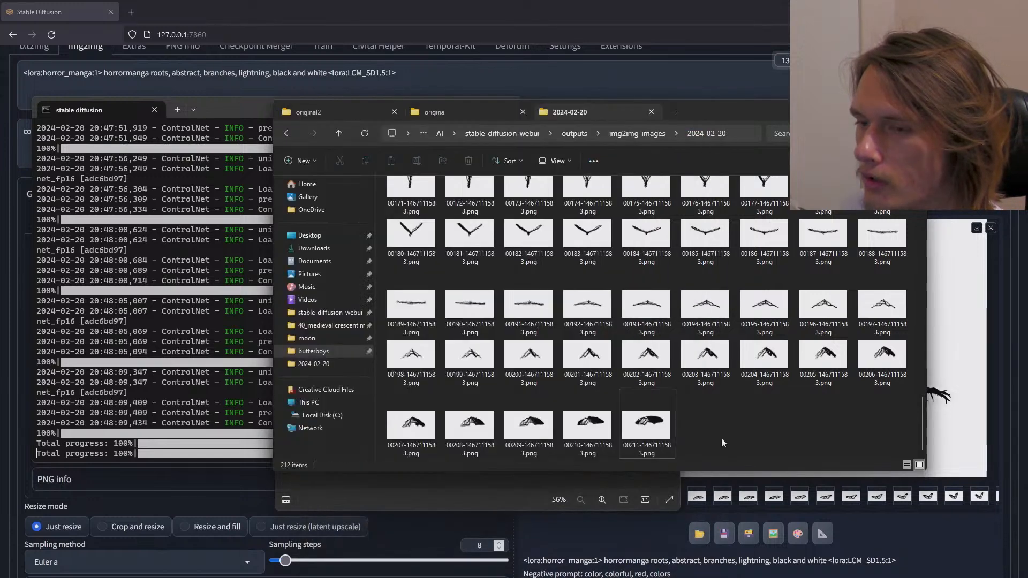
Step: Select frames 00078 through 00211 in the 2024-02-20 output folder and cut them
left_click(660, 428)
scroll(673, 403, "up", 10)
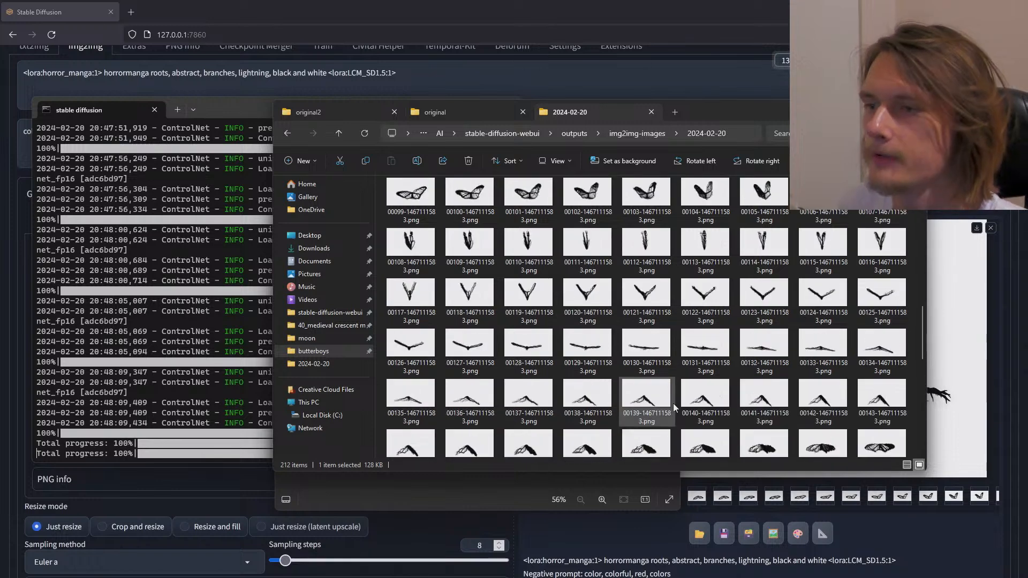
scroll(673, 404, "down", 3)
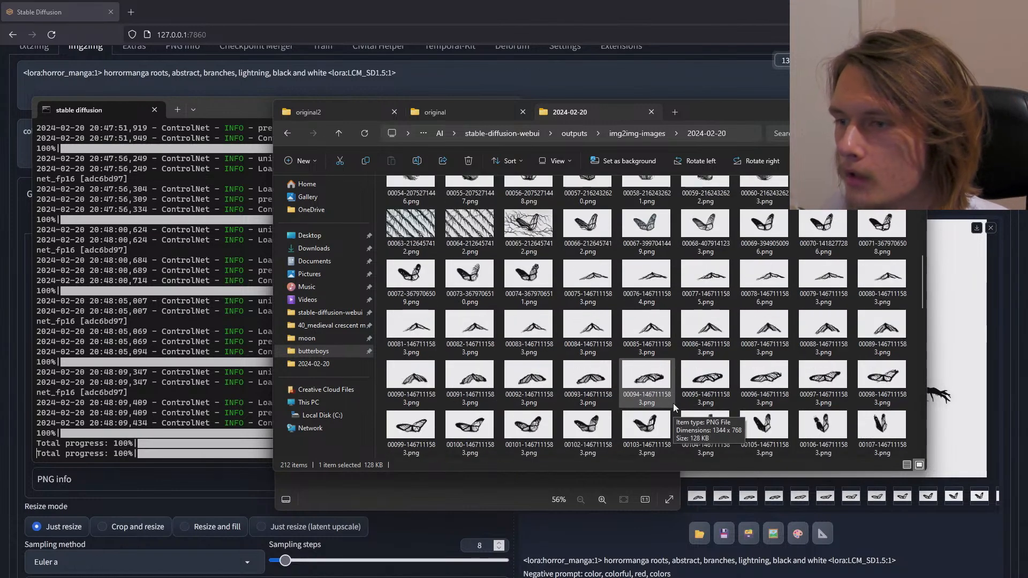
left_click(772, 289, "shift")
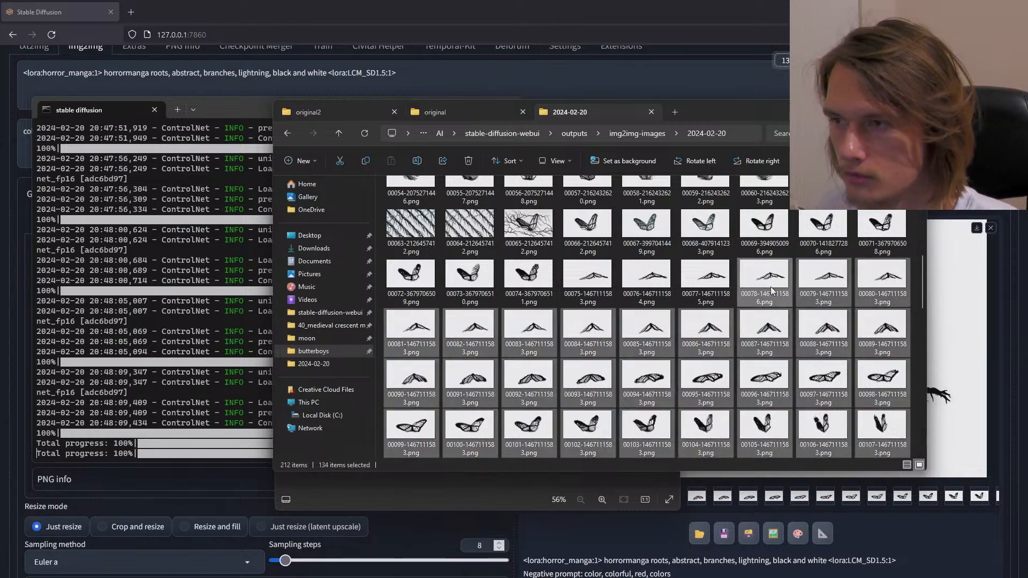
key("ctrl+x")
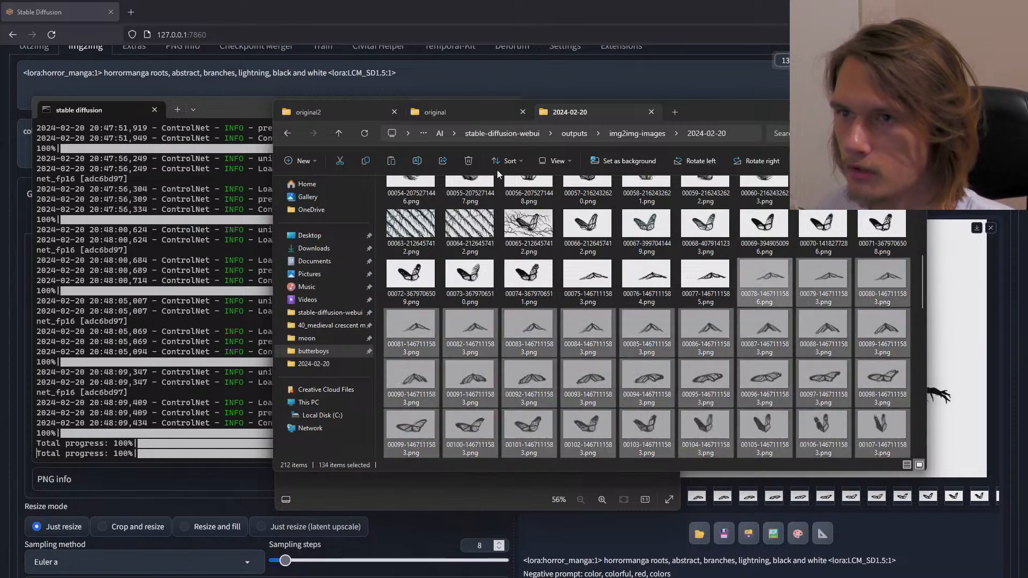
Step: Create a folder named render1 inside the butterfly1 folder and move the cut frames into it
left_click(448, 113)
left_click(338, 134)
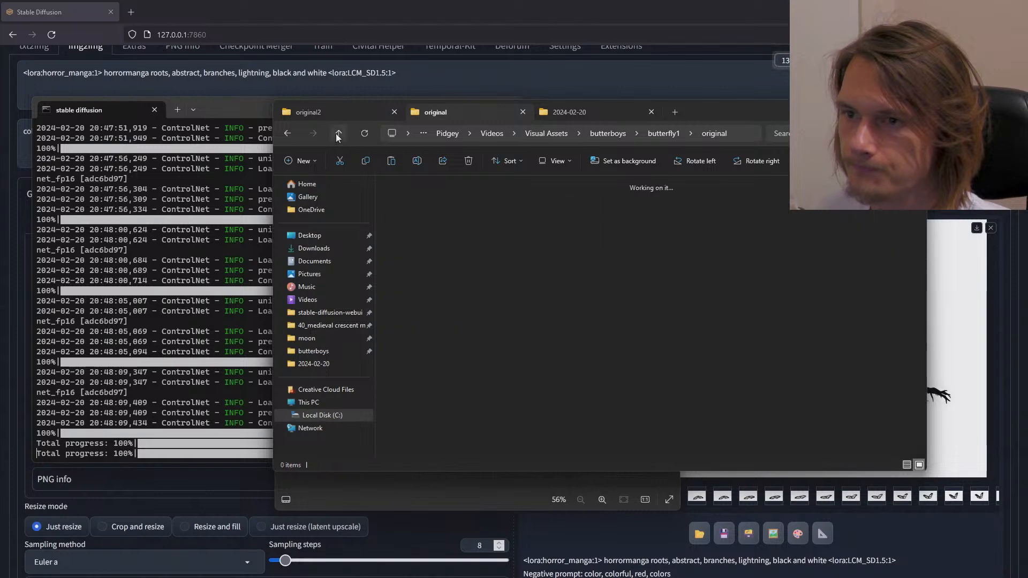
right_click(553, 288)
mouse_move(651, 441)
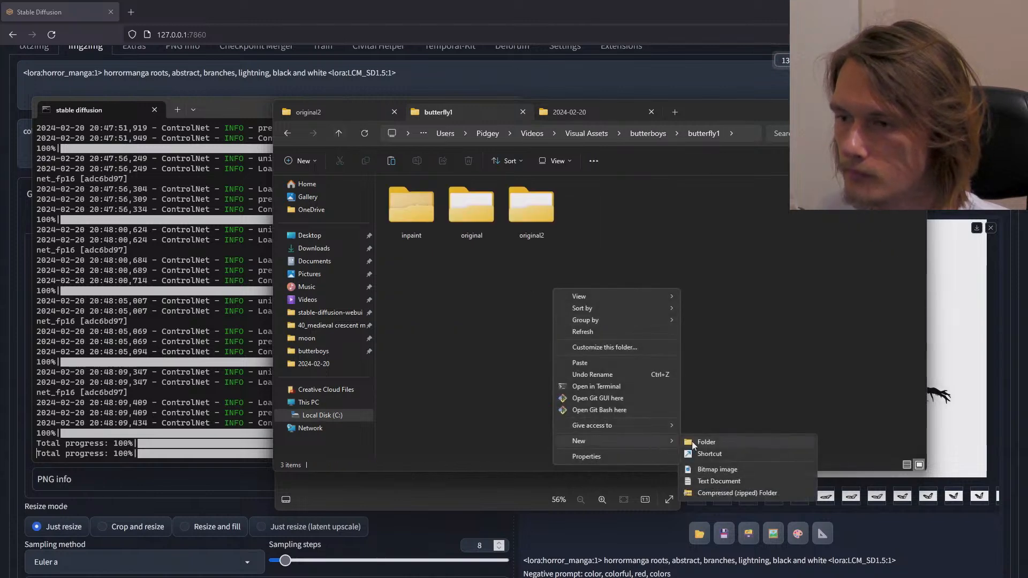
left_click(705, 442)
type("render")
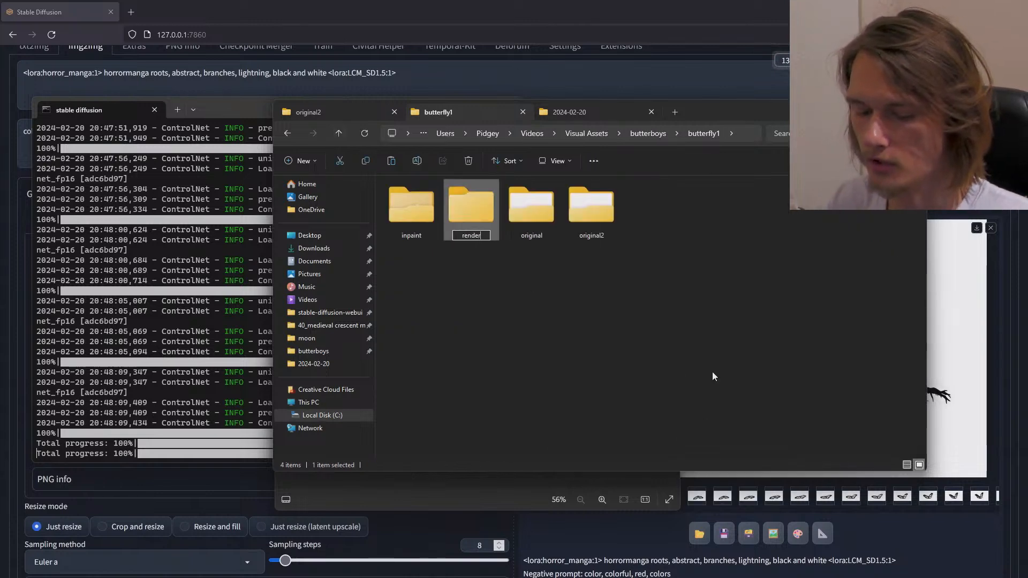
type("1")
key("Return")
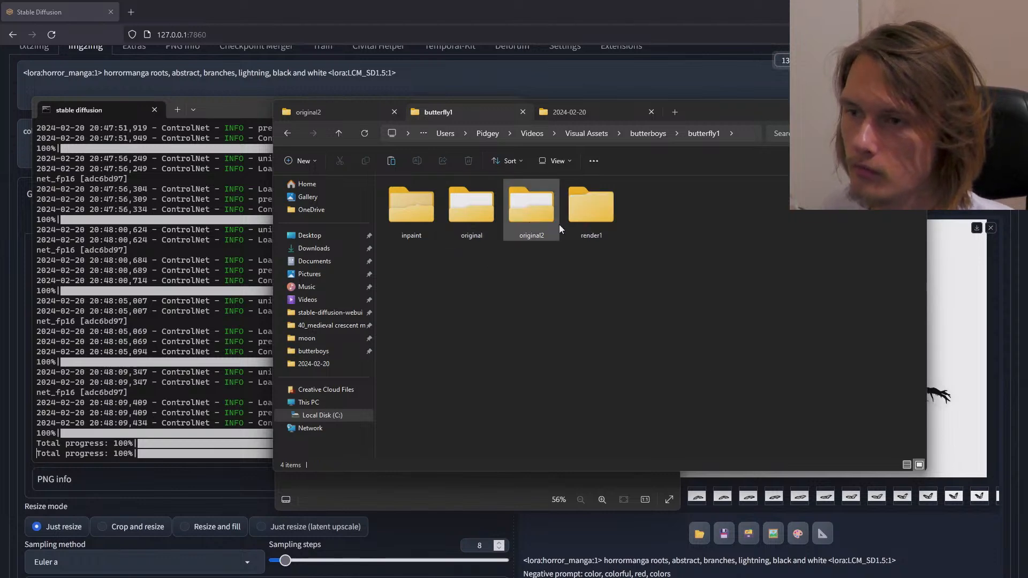
double_click(607, 201)
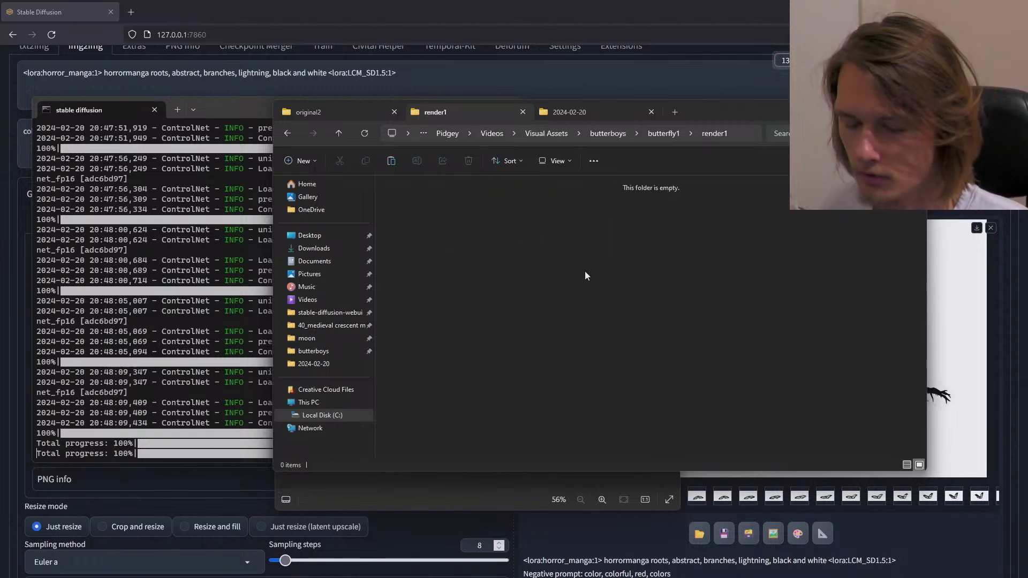
key("ctrl+v")
Step: Compare the number of frames in the render1 folder with the number of source frames in original2
left_click(415, 200)
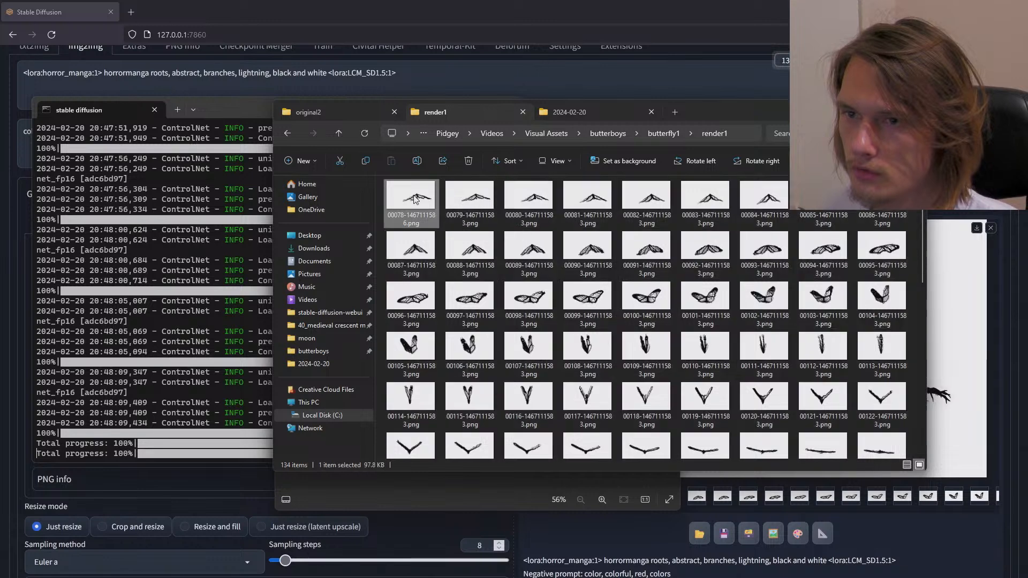
scroll(749, 375, "down", 10)
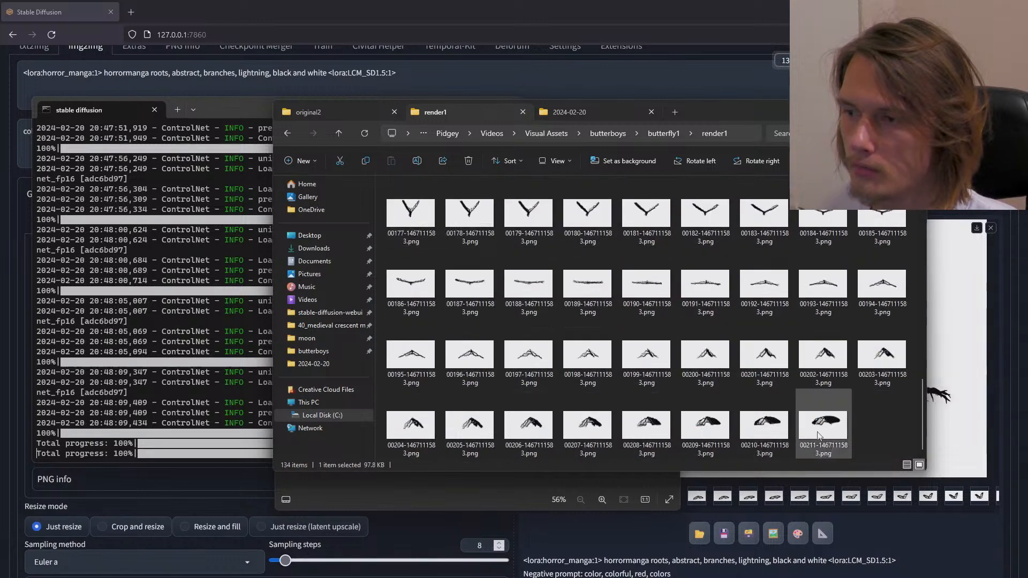
left_click(839, 437, "shift")
left_click(339, 133)
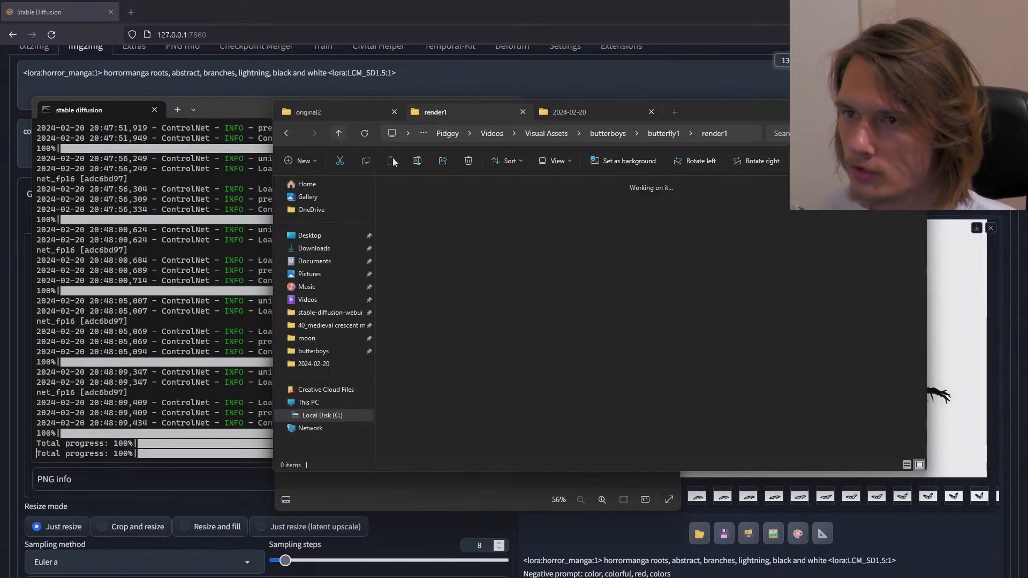
left_click(538, 215)
double_click(538, 214)
scroll(683, 374, "down", 15)
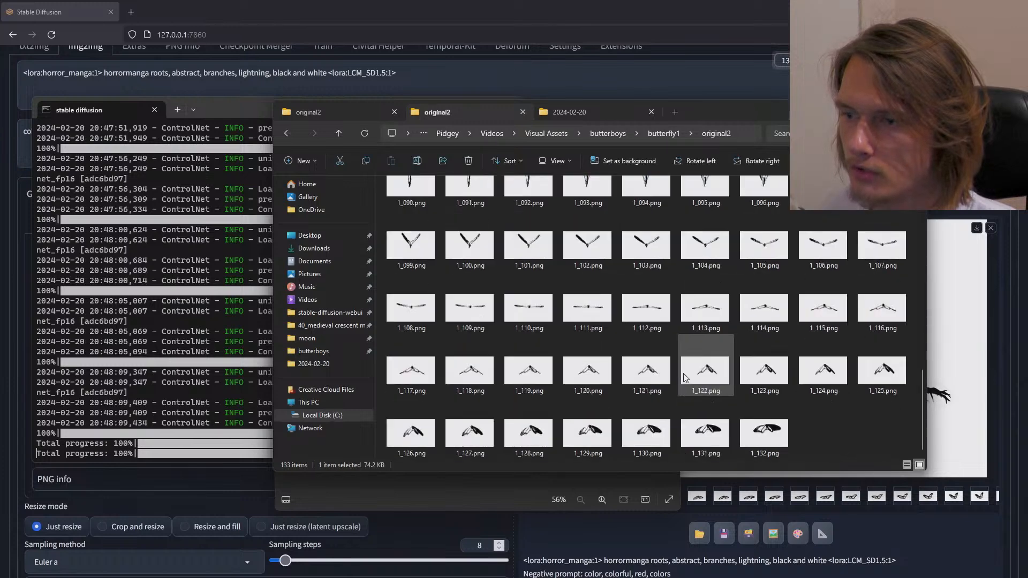
left_click(766, 434)
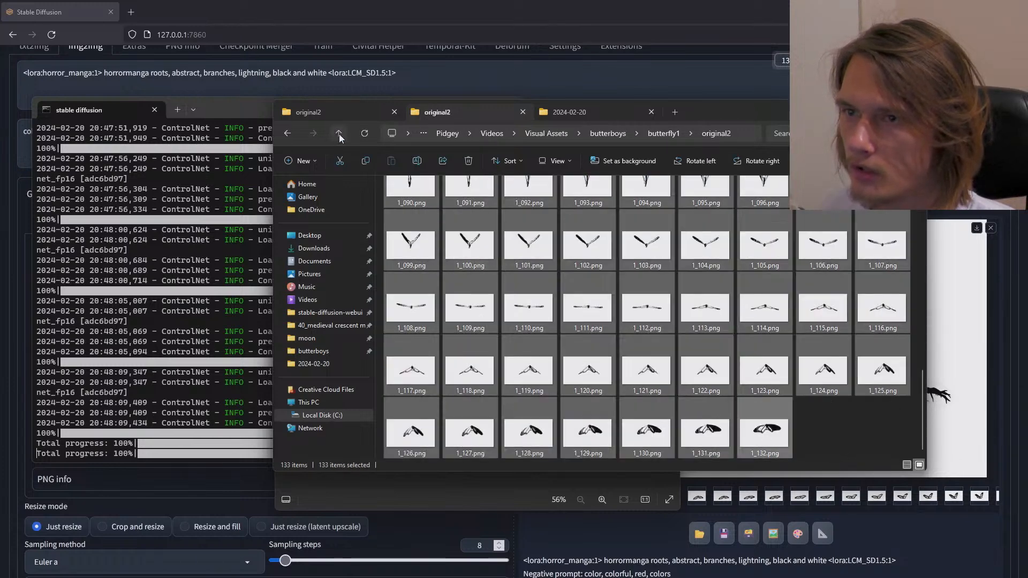
Step: Move the surplus frame 00078 from render1 back to the 2024-02-20 output folder
left_click(338, 132)
double_click(597, 220)
left_click(425, 222)
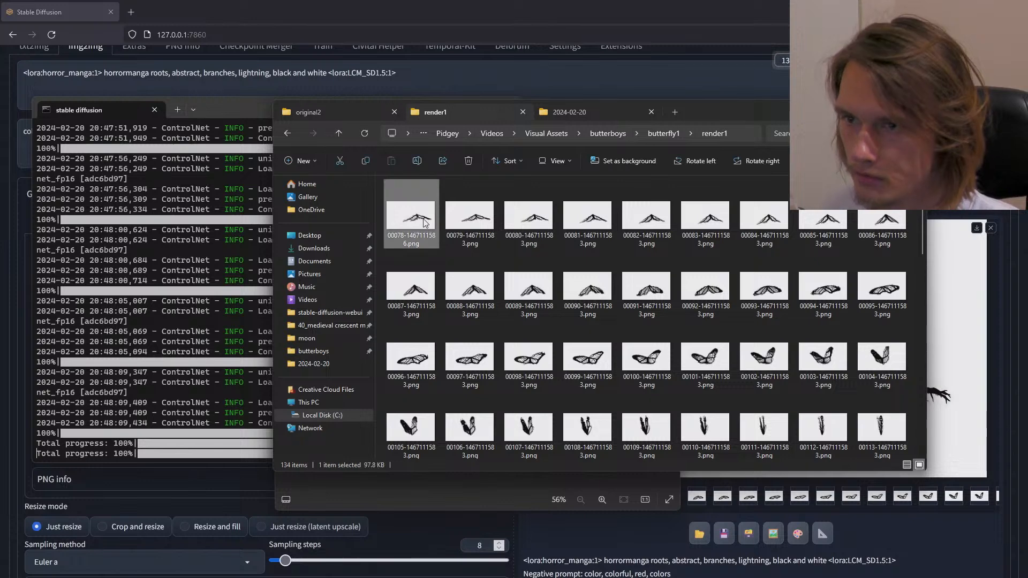
left_click(576, 119)
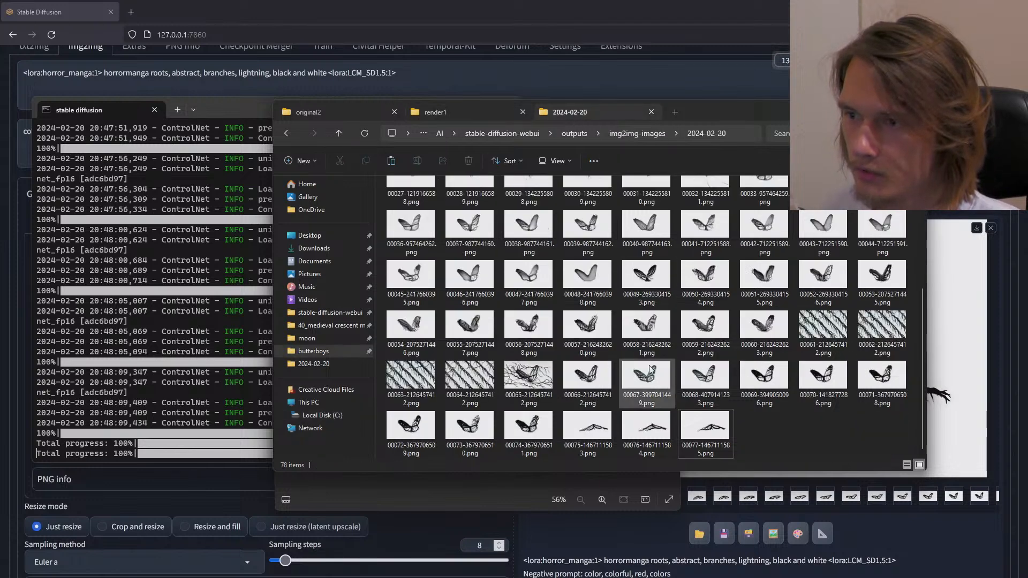
left_click(760, 428)
left_click(478, 115)
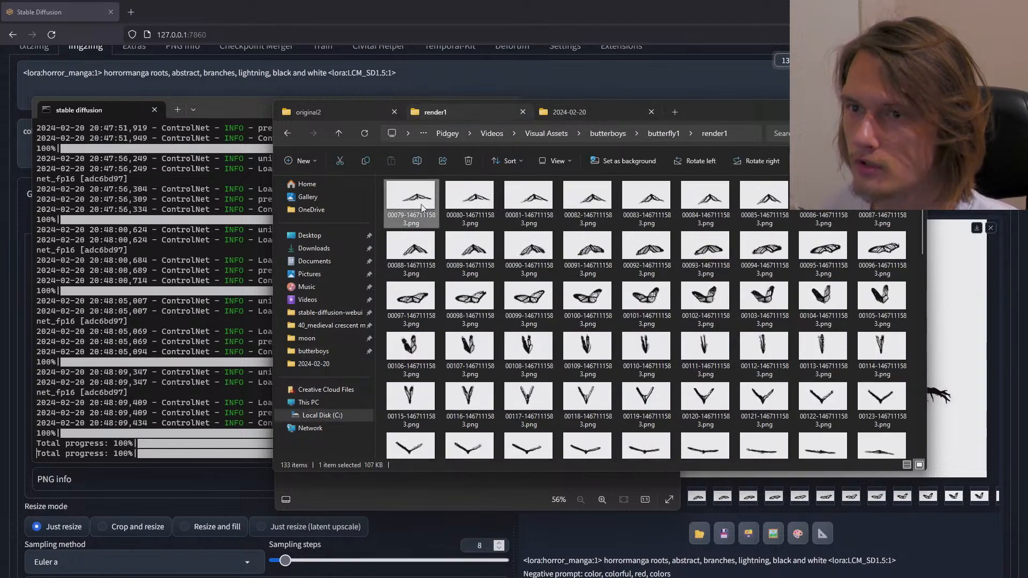
Step: Select all frames in render1 to check their count against the source frames
scroll(718, 374, "down", 10)
key("ctrl+a")
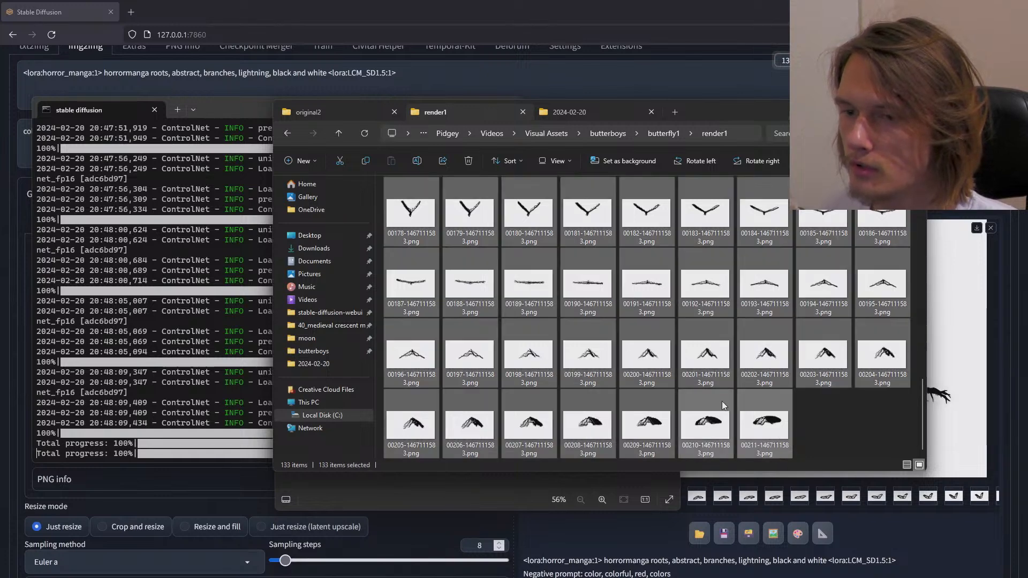
scroll(720, 391, "up", 5)
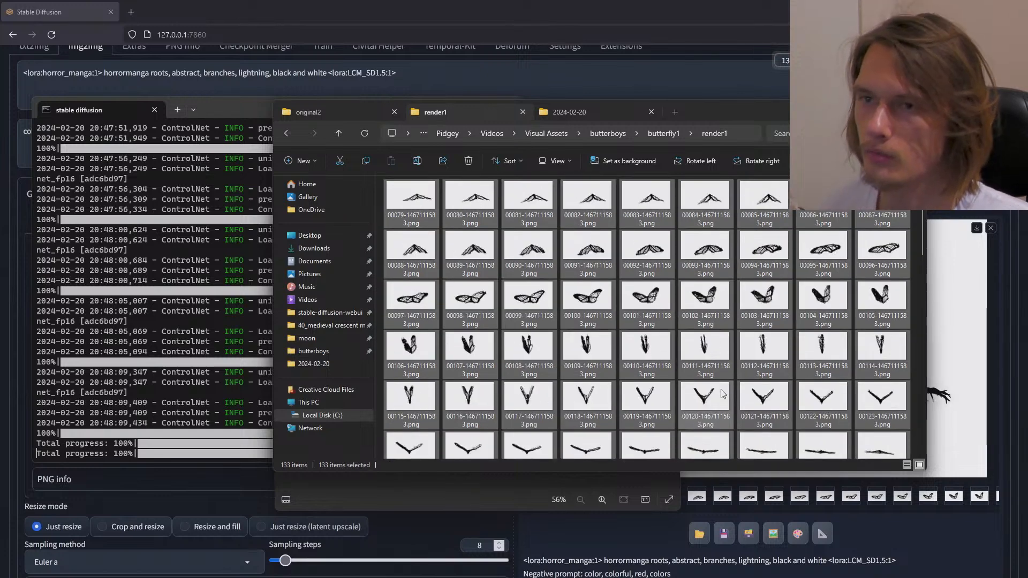
Step: Switch to the Stable Diffusion web UI and open Deforum's Frames to Video output settings
left_click(692, 54)
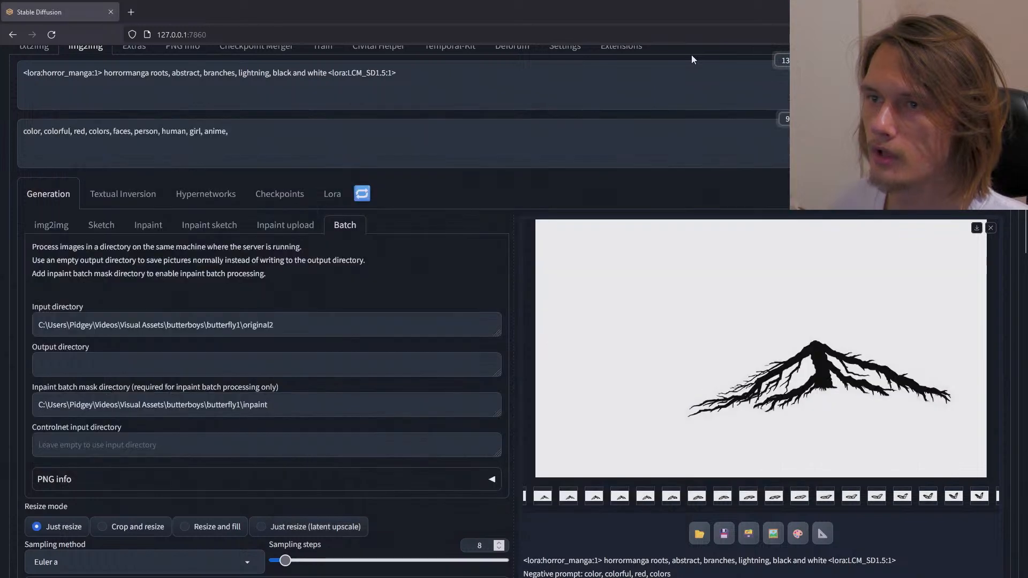
scroll(529, 128, "up", 2)
left_click(511, 114)
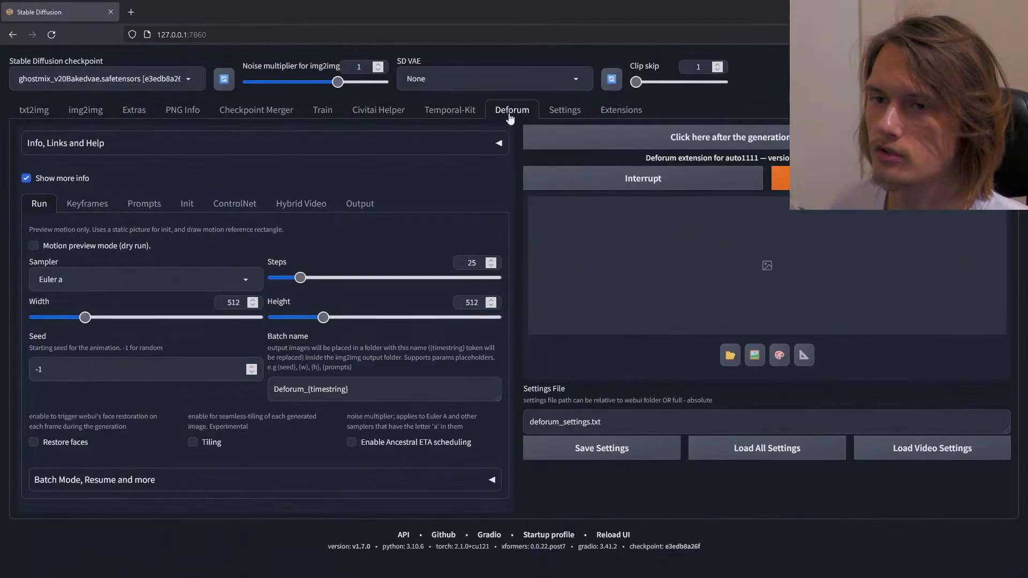
left_click(353, 209)
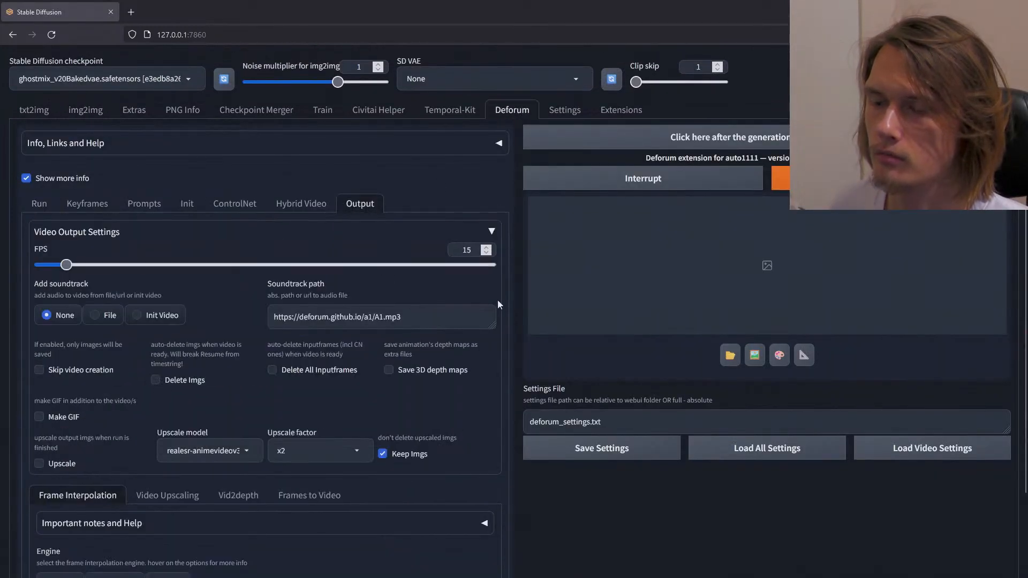
scroll(508, 325, "down", 2)
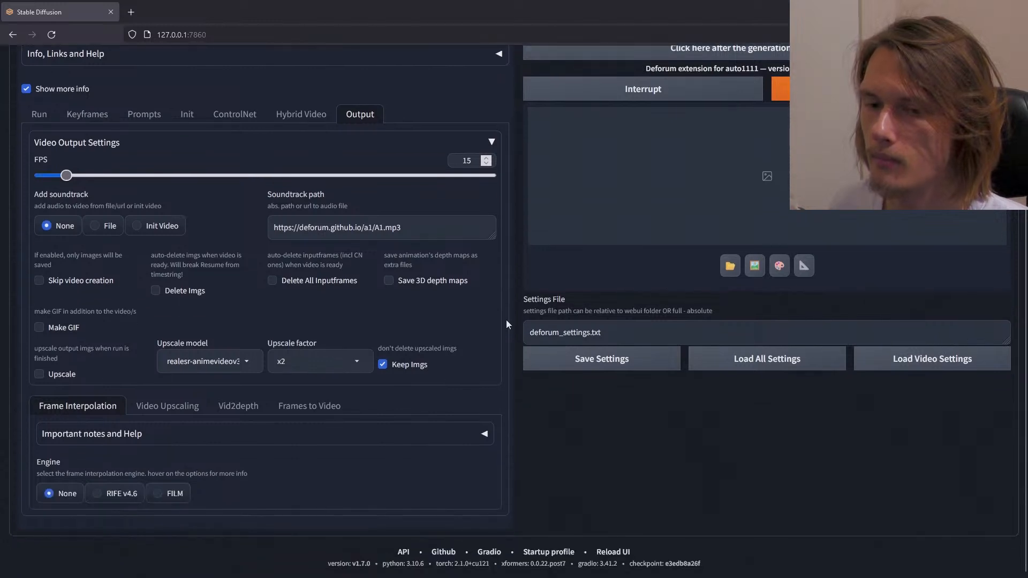
left_click(304, 408)
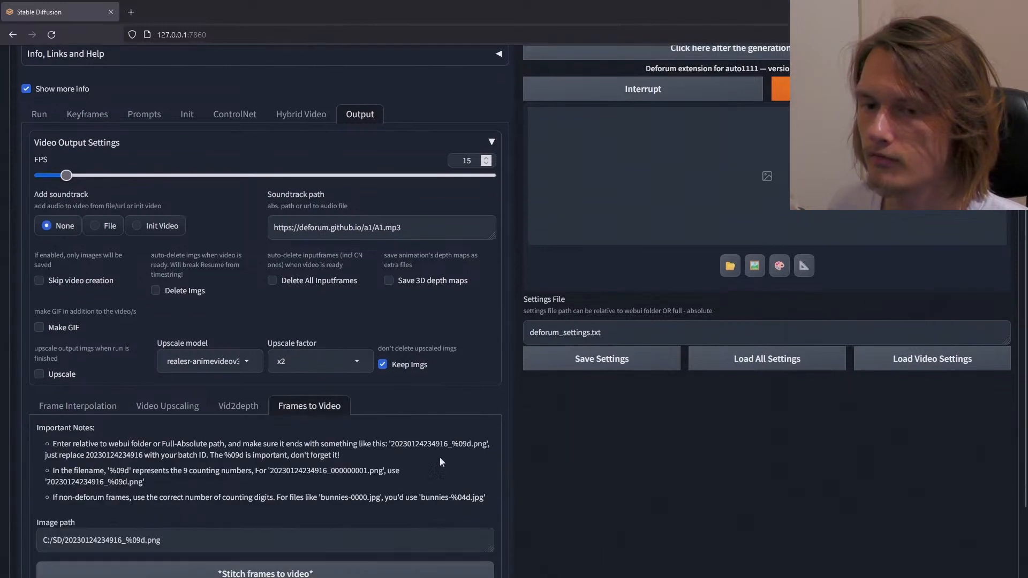
Step: Set the output frame rate to 24 FPS and choose FILM as the frame interpolation engine
scroll(449, 458, "down", 2)
left_click(81, 326)
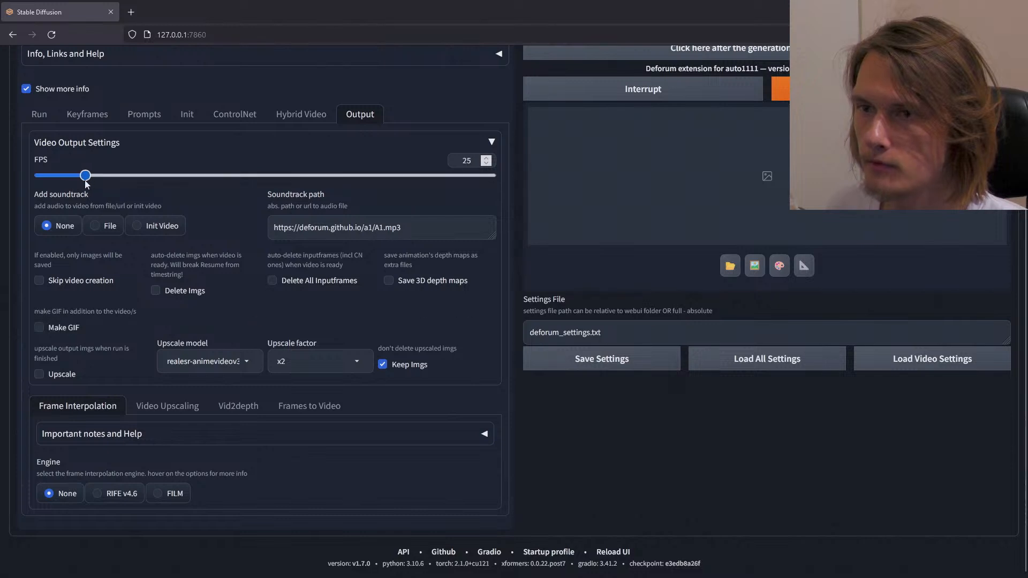
left_click(160, 496)
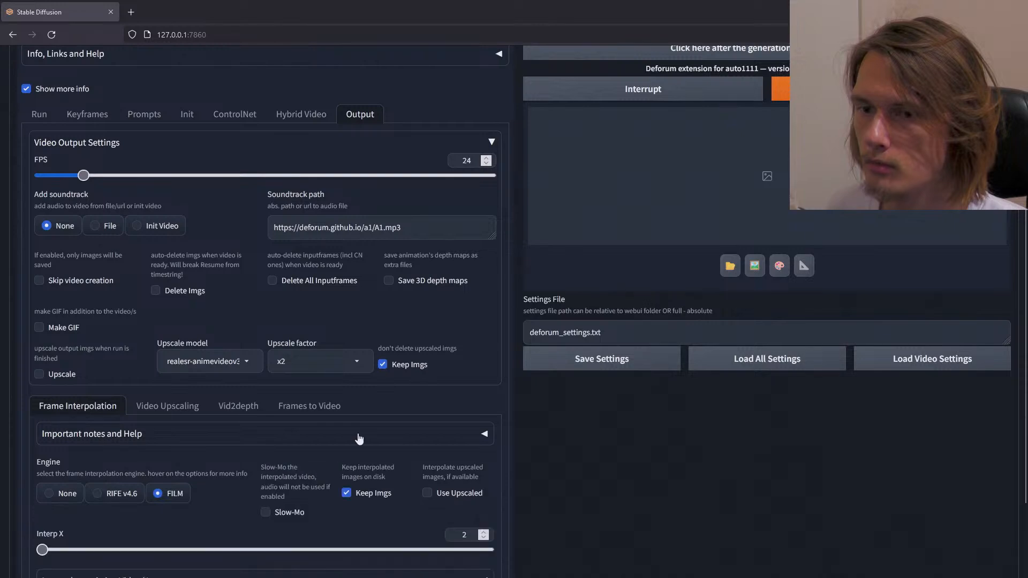
scroll(300, 466, "down", 2)
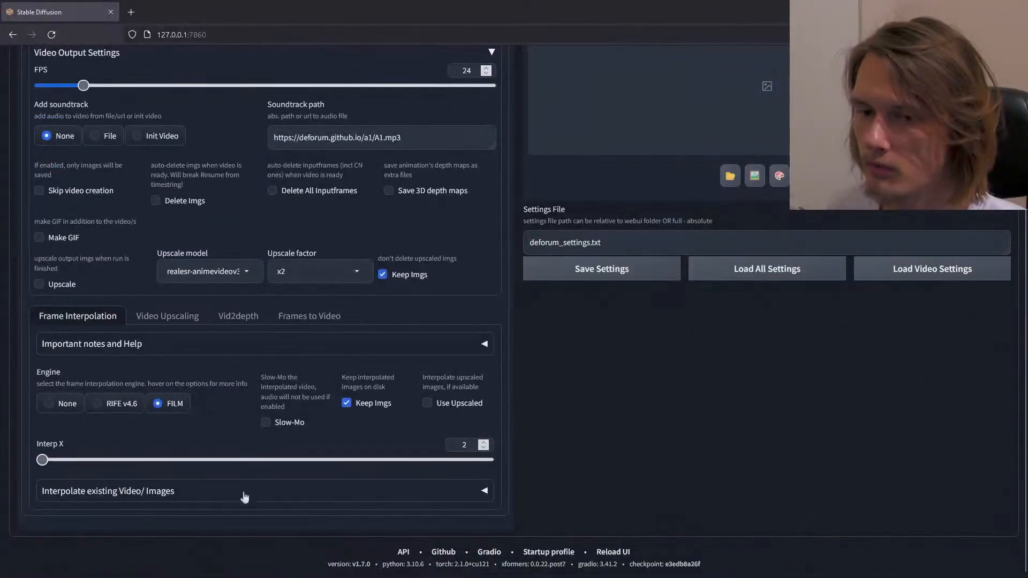
Step: Load all selected frames from the render1 folder as the pictures to interpolate under Interpolate existing Video/Images
left_click(486, 498)
scroll(548, 468, "down", 4)
scroll(412, 573, "up", 1)
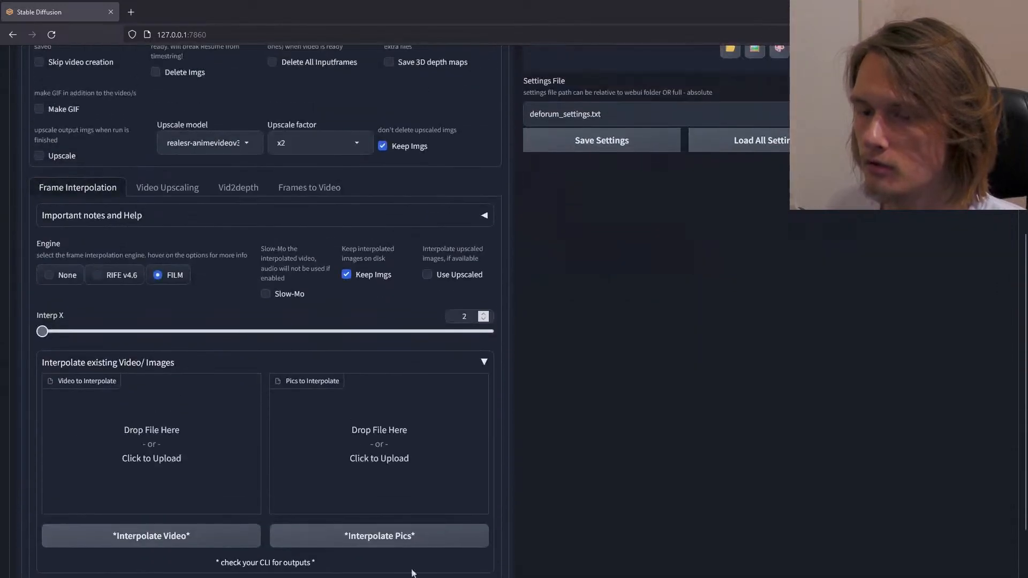
key("alt+Tab")
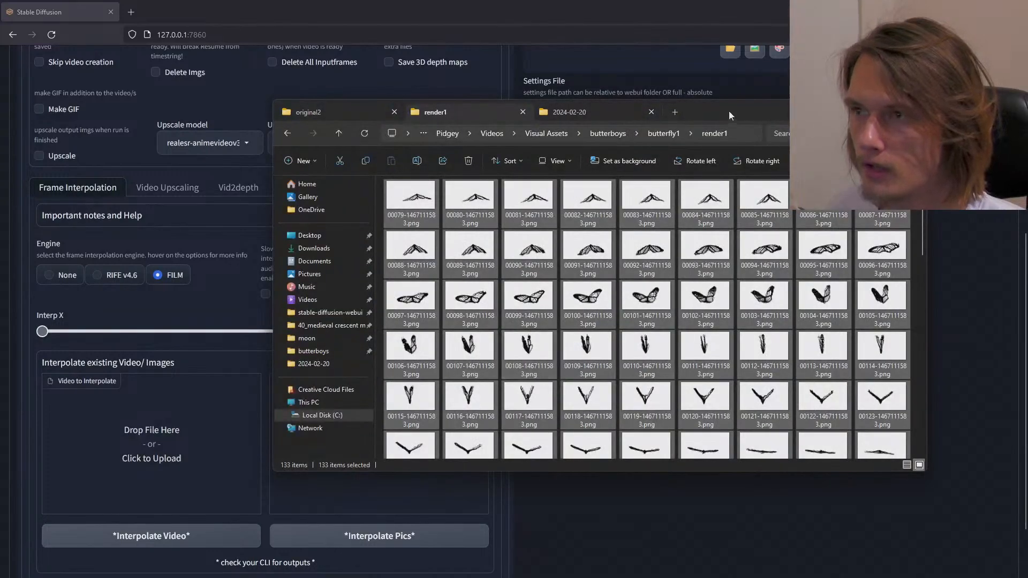
left_click_drag(730, 114, 806, 96)
scroll(682, 238, "down", 5)
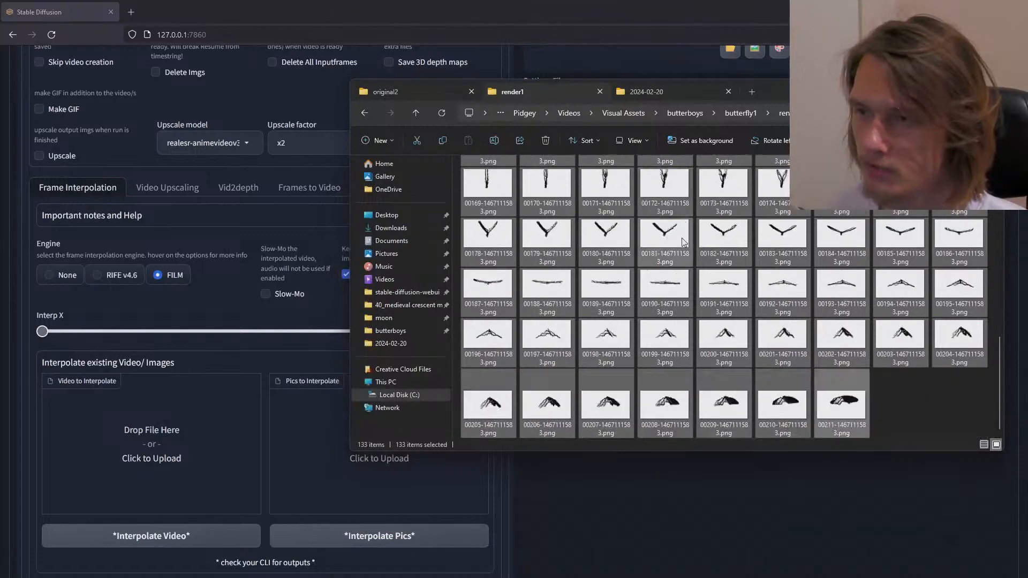
scroll(682, 238, "up", 5)
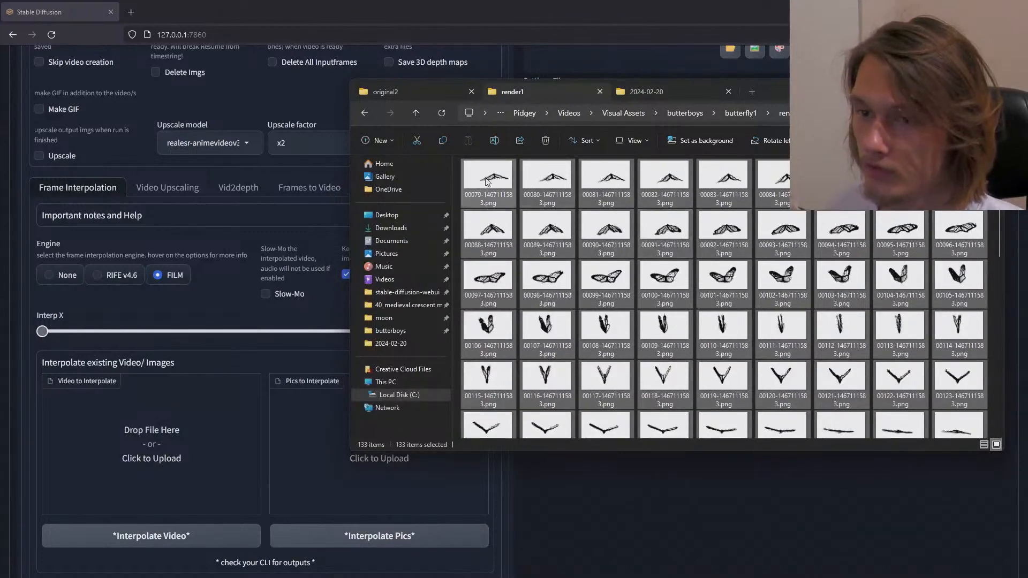
left_click_drag(487, 182, 308, 432)
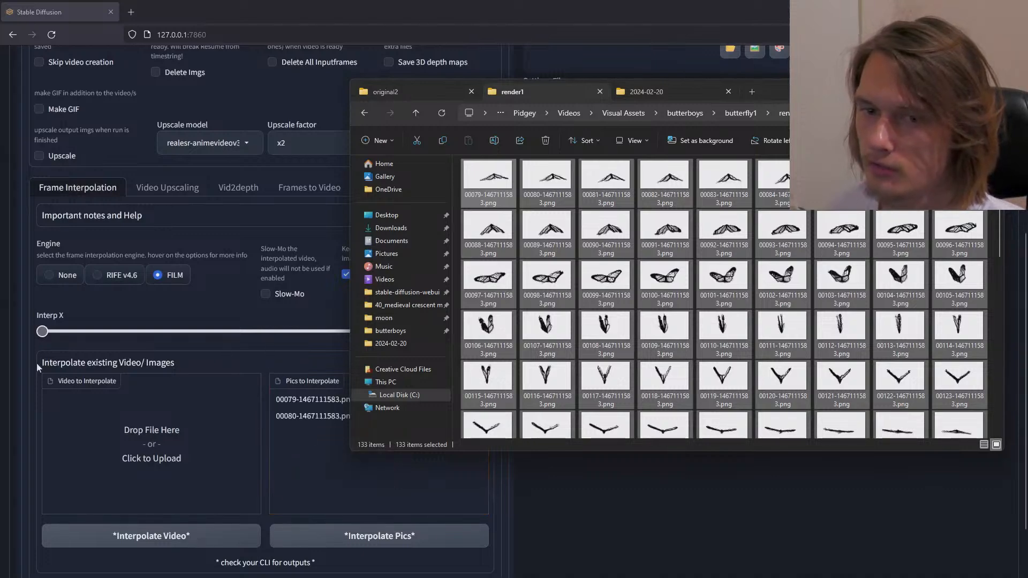
left_click(19, 365)
Step: Run the picture interpolation at Interp X 2 and check its progress in the stable diffusion console
scroll(589, 396, "up", 5)
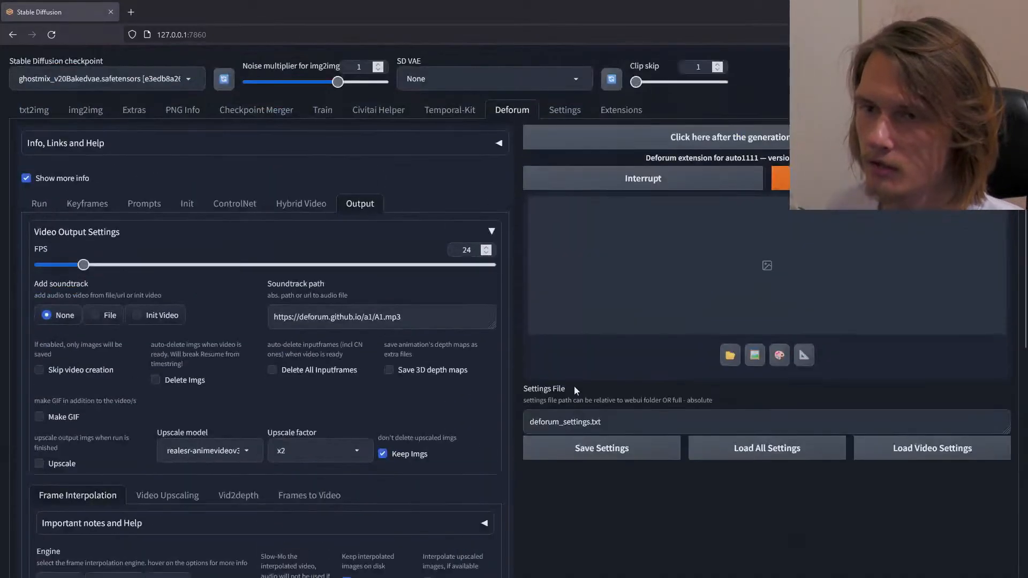
scroll(510, 386, "down", 6)
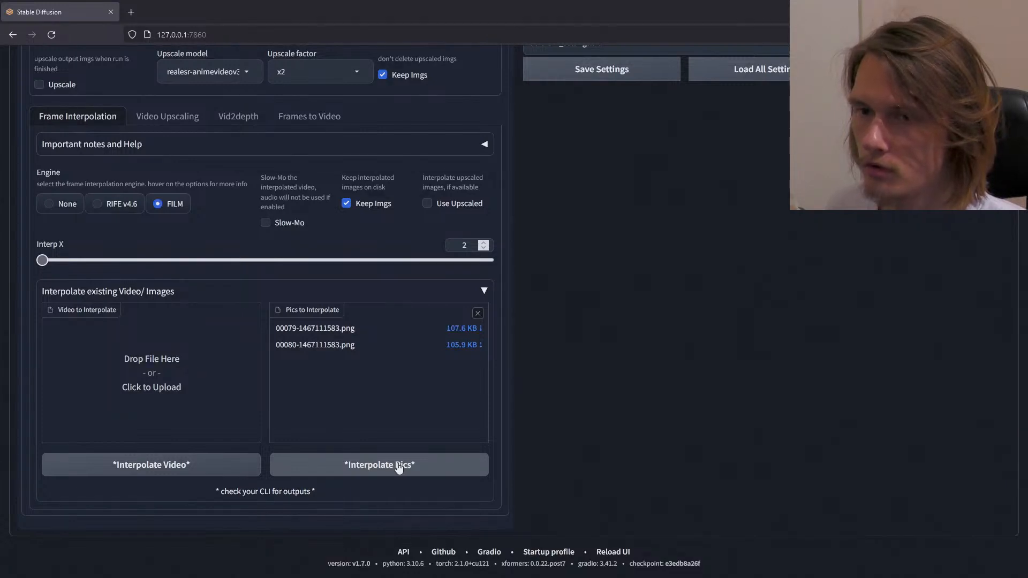
scroll(557, 375, "up", 1)
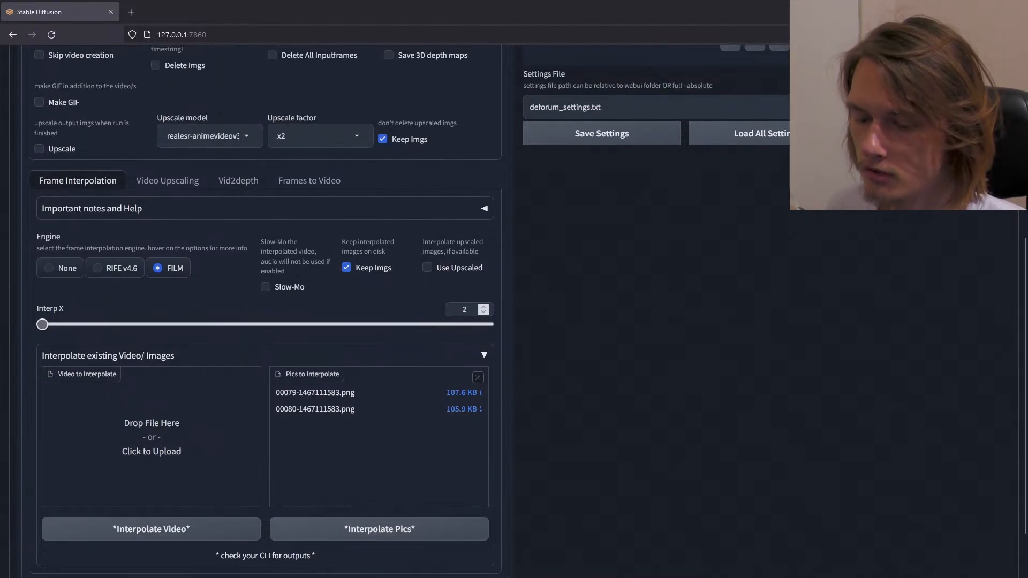
key("alt+Tab")
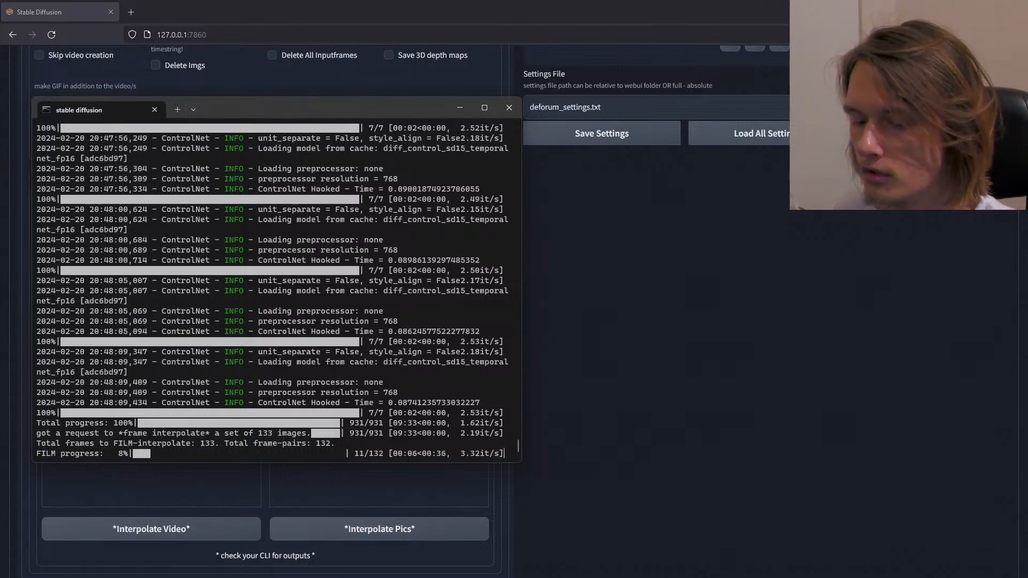
Step: Switch to File Explorer and open the stable-diffusion-webui outputs/frame-interpolation folder in a new tab
key("alt+Tab")
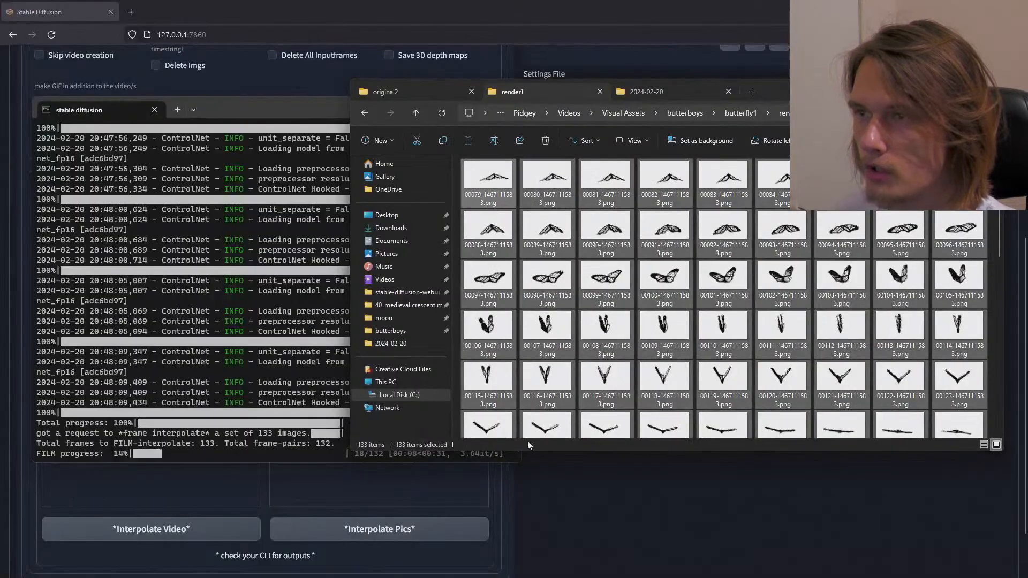
left_click(751, 93)
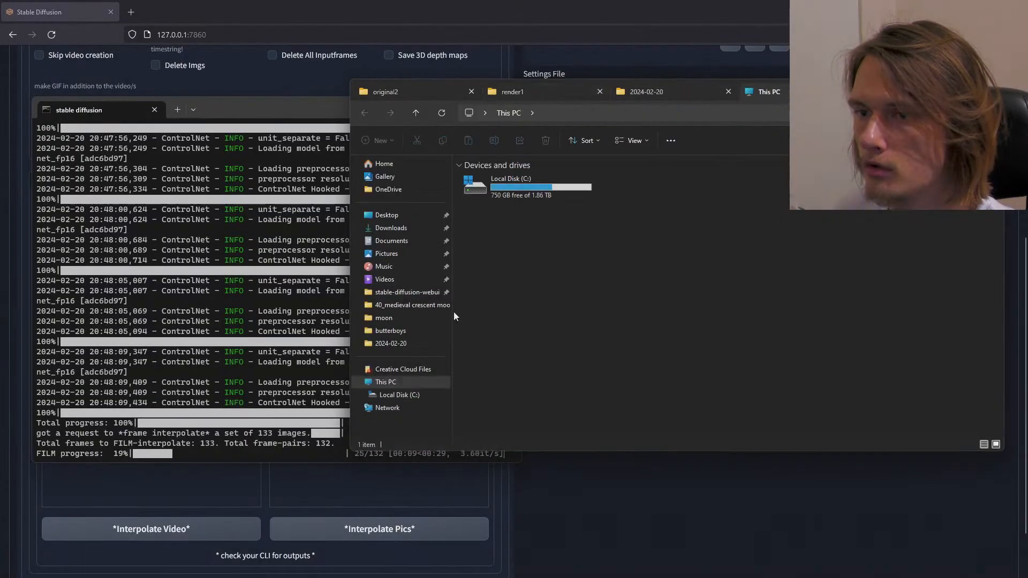
left_click(416, 293)
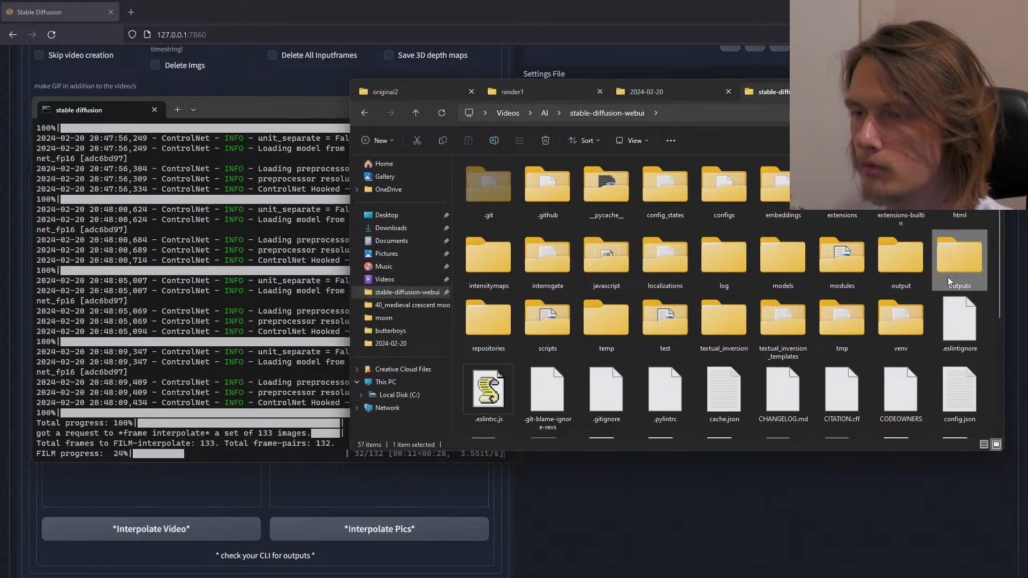
double_click(947, 278)
double_click(543, 195)
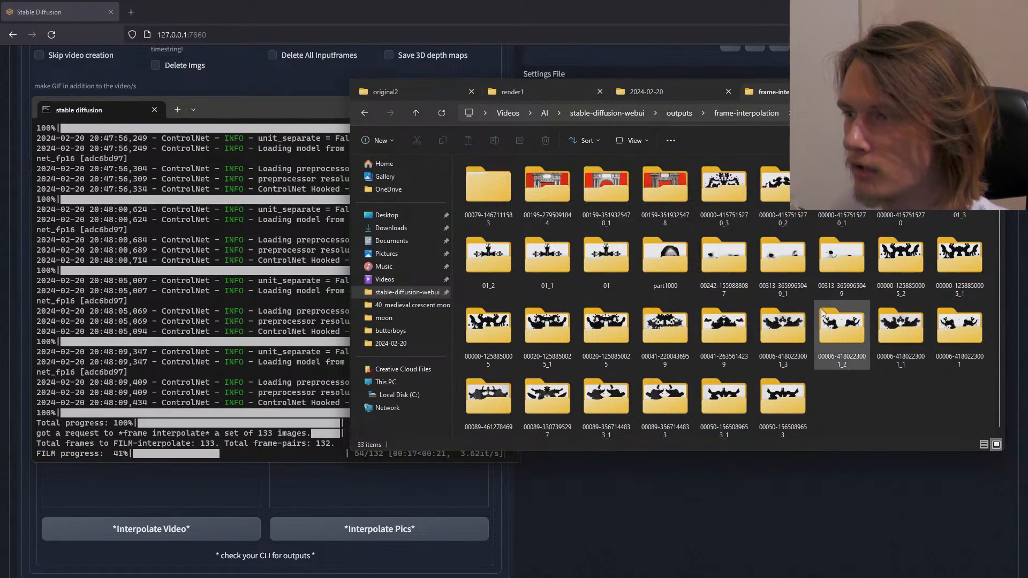
double_click(612, 335)
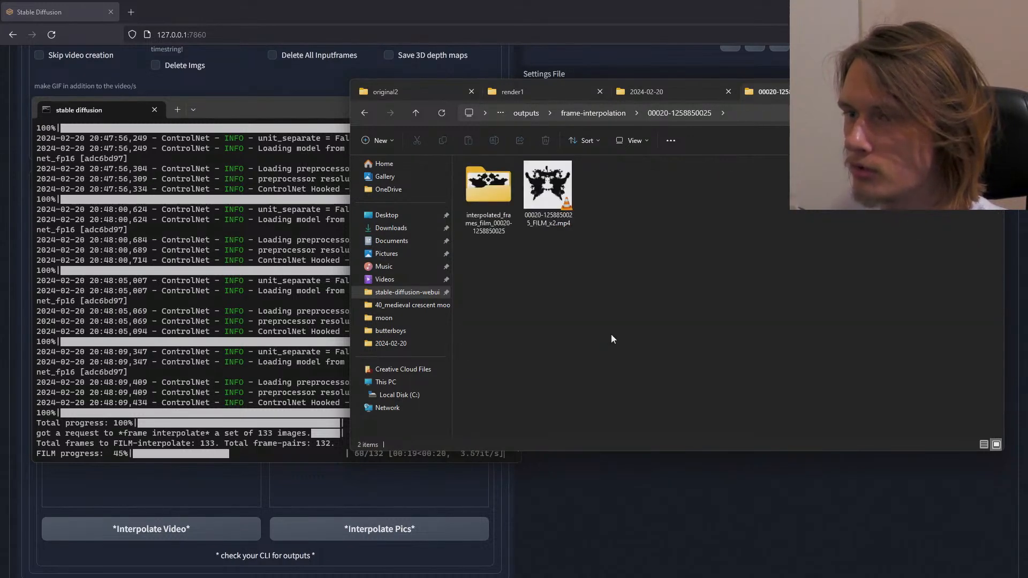
left_click(415, 113)
left_click(731, 400)
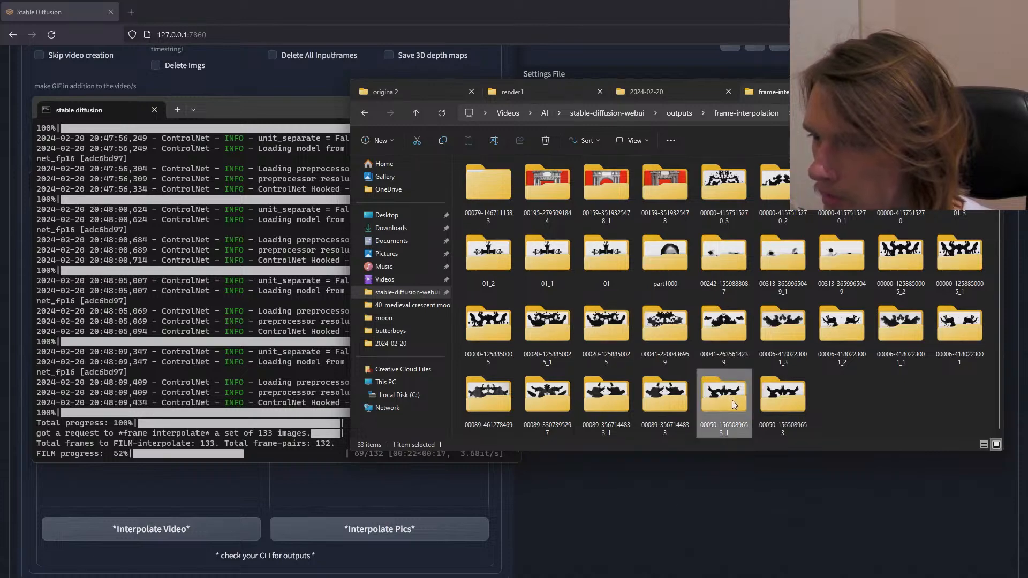
double_click(731, 400)
double_click(552, 190)
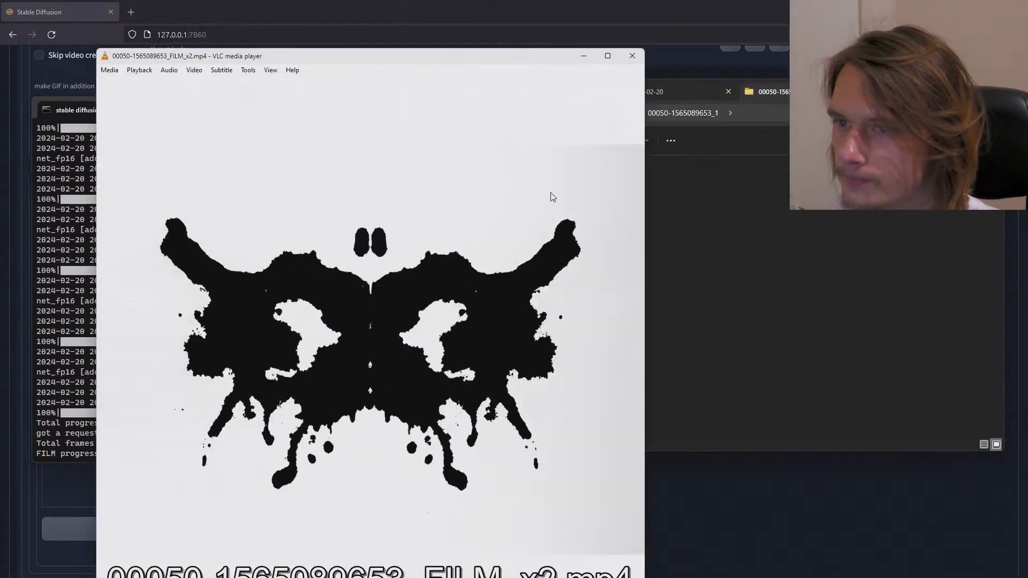
left_click_drag(473, 54, 501, 66)
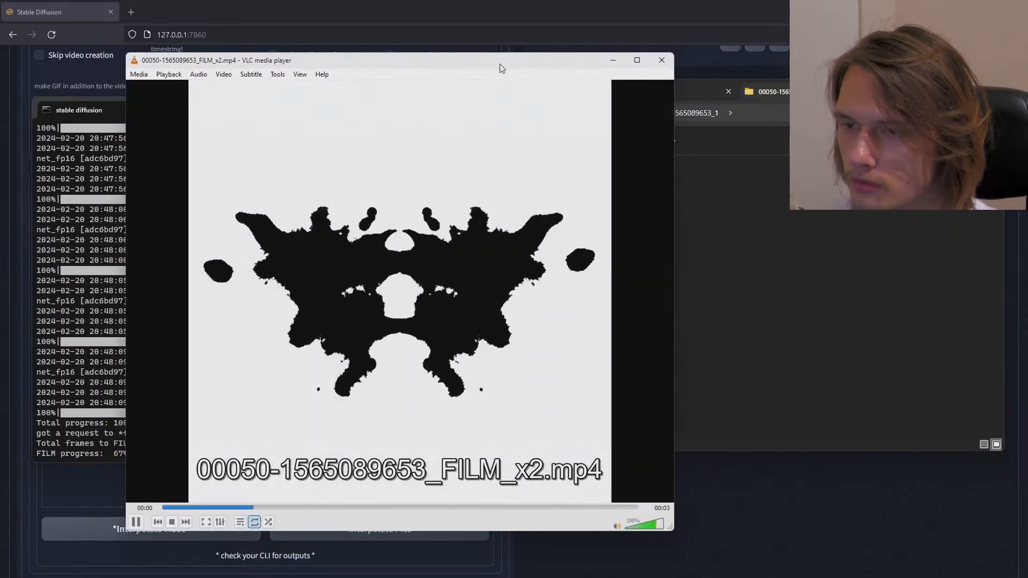
left_click(662, 60)
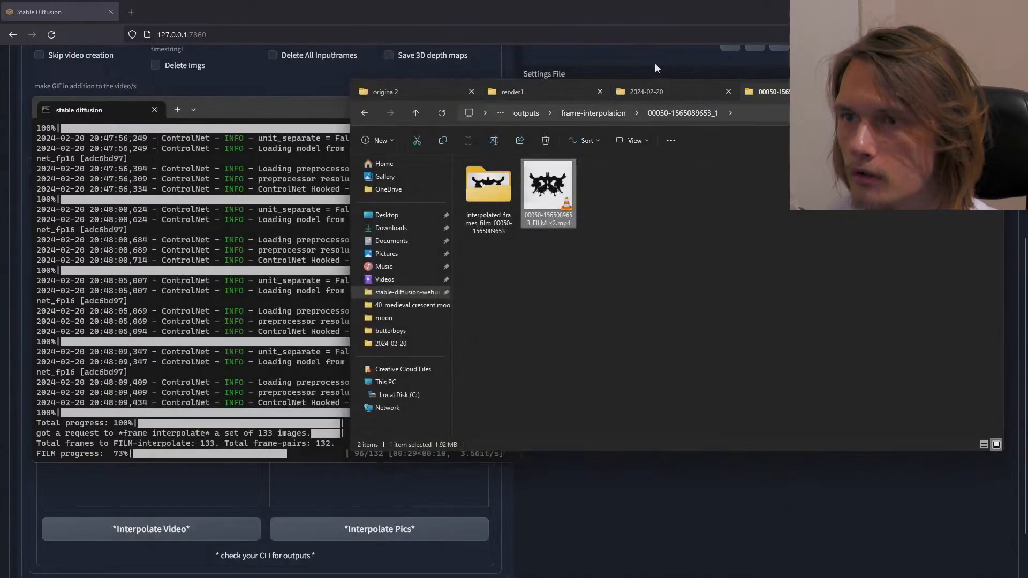
left_click(416, 113)
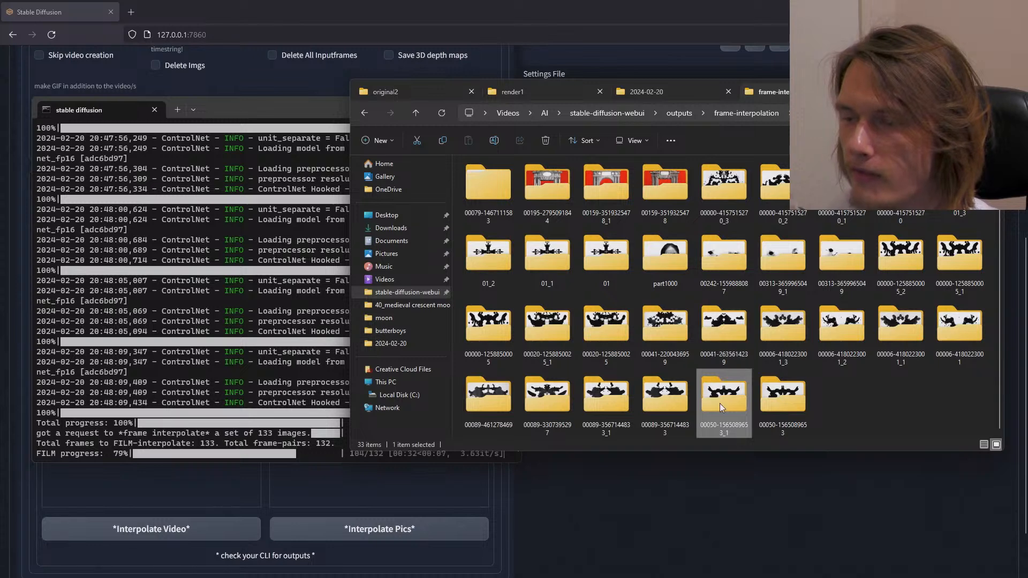
double_click(720, 403)
double_click(496, 204)
double_click(489, 194)
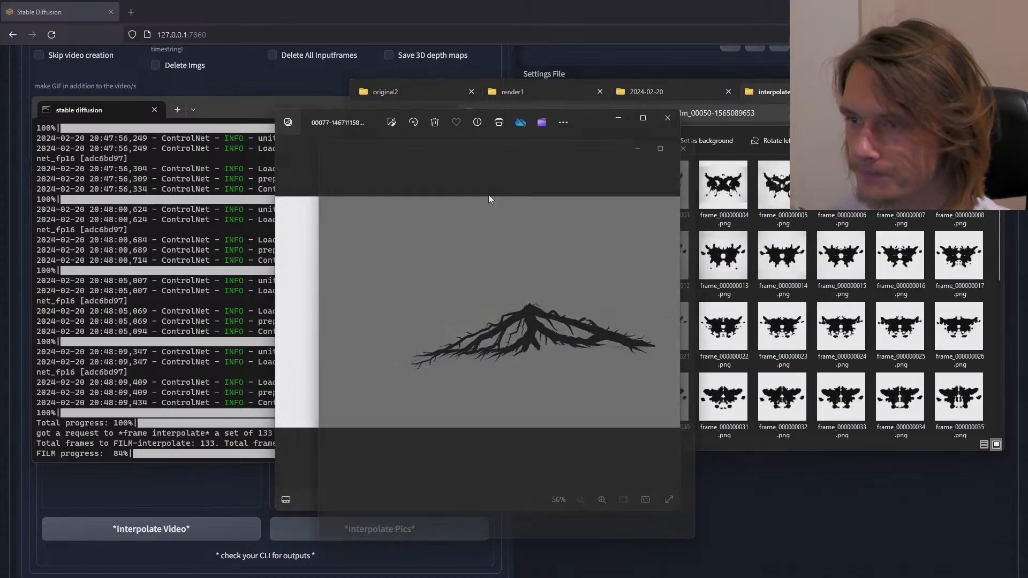
key("Right")
key("Right")
key("Right")
key("Right")
key("Right")
key("Right")
key("Right")
key("Right")
key("Right")
key("Right")
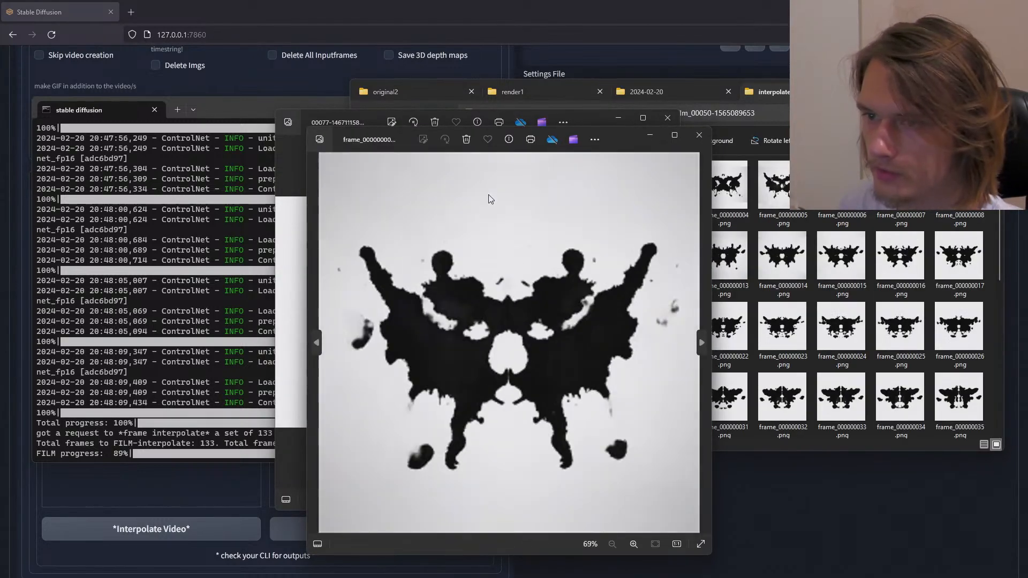
key("Right")
key("Right")
key("Right")
key("Right")
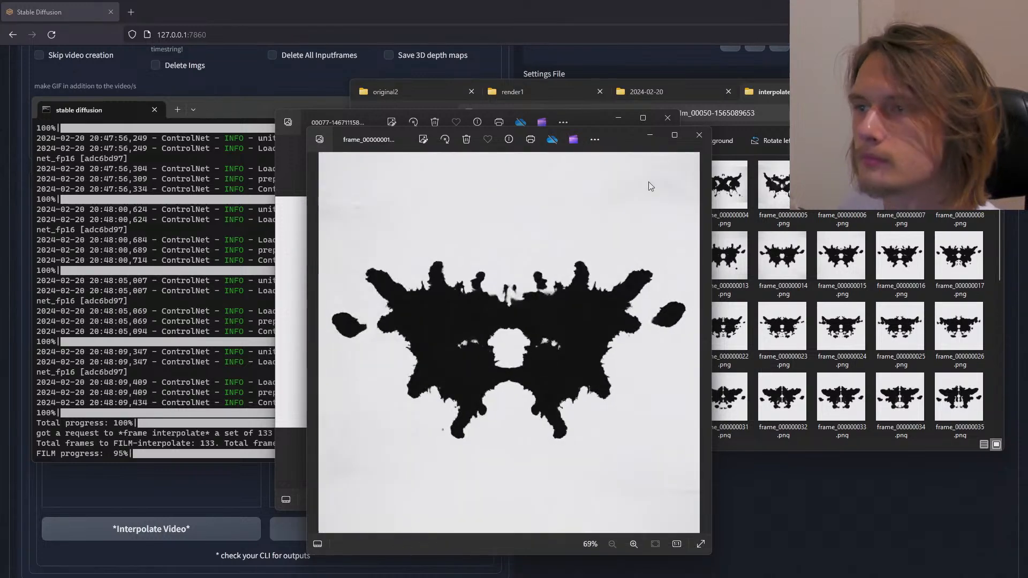
left_click(699, 135)
left_click(774, 93)
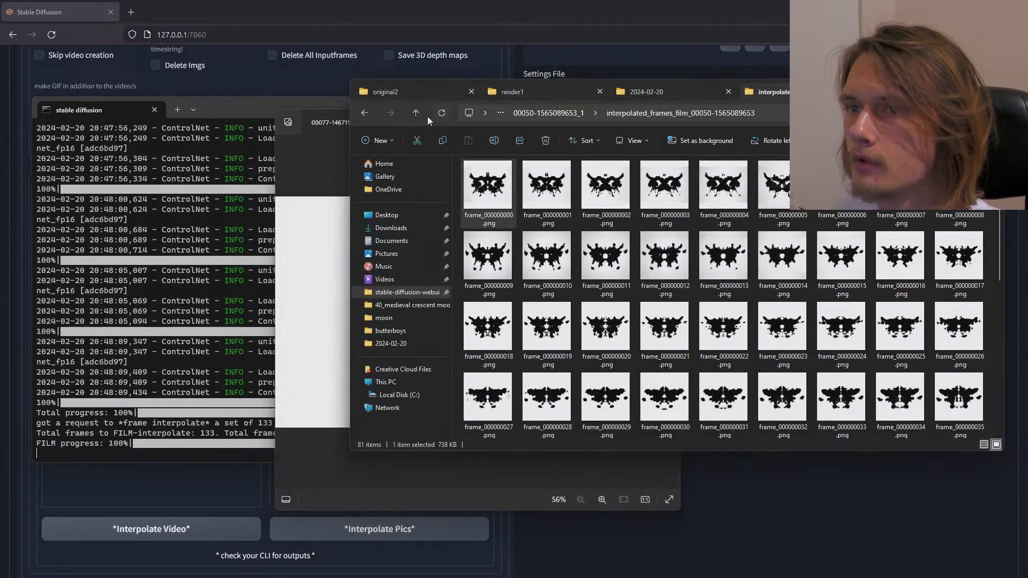
left_click(418, 113)
left_click(419, 114)
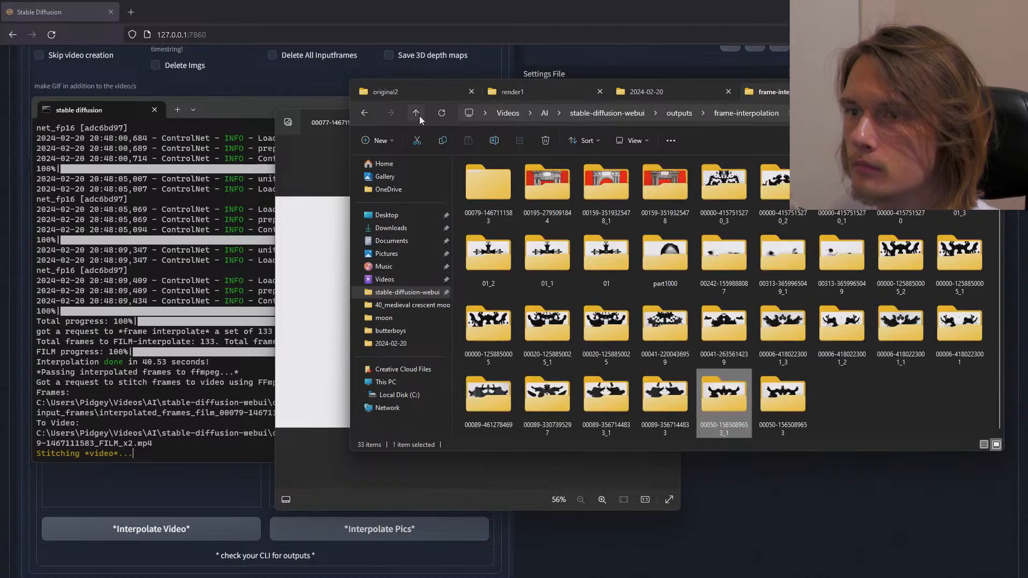
double_click(489, 194)
double_click(534, 214)
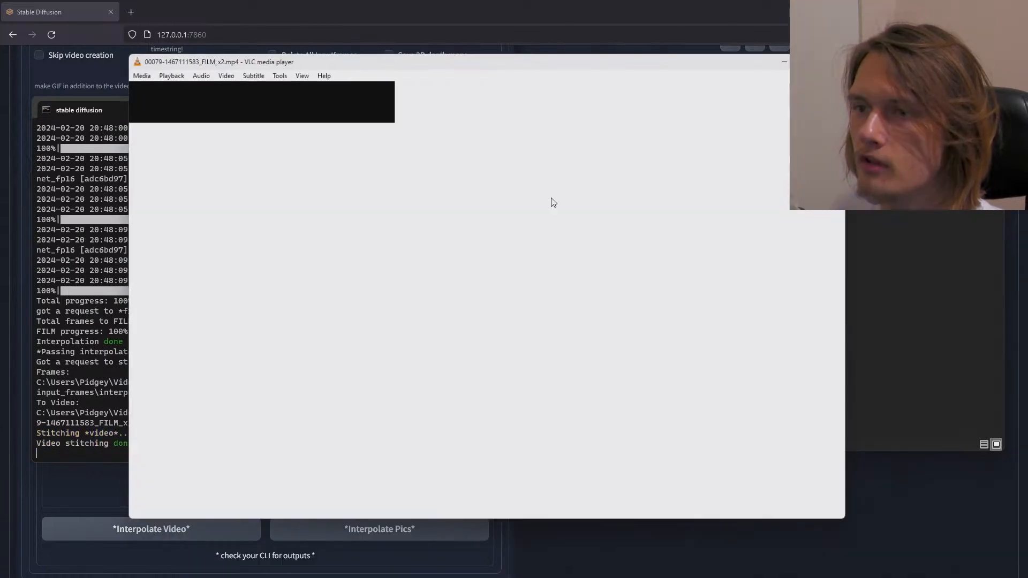
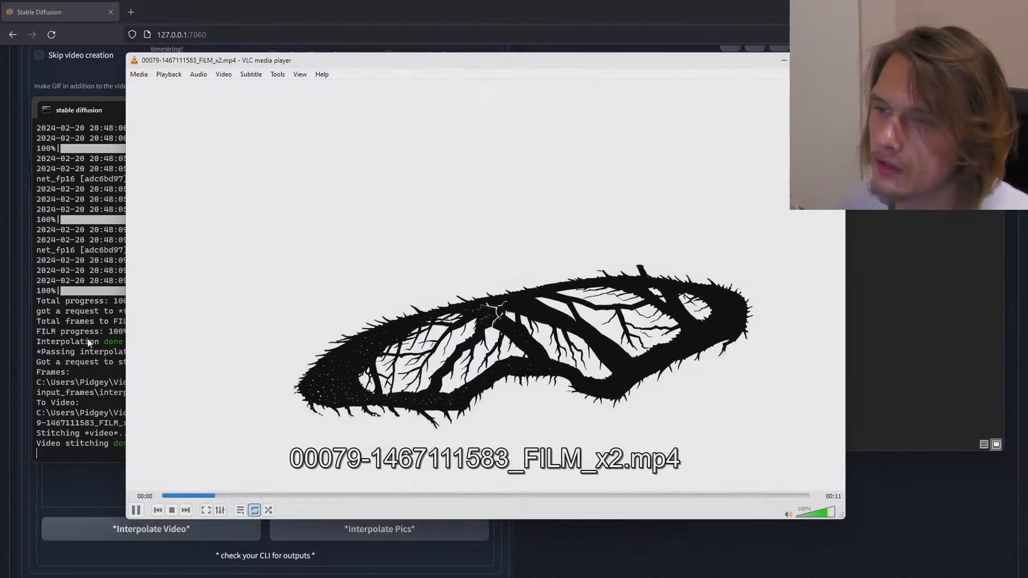
Step: Switch back to the Stable Diffusion web UI and review Deforum's FPS and frame interpolation settings
left_click(19, 464)
scroll(283, 228, "up", 5)
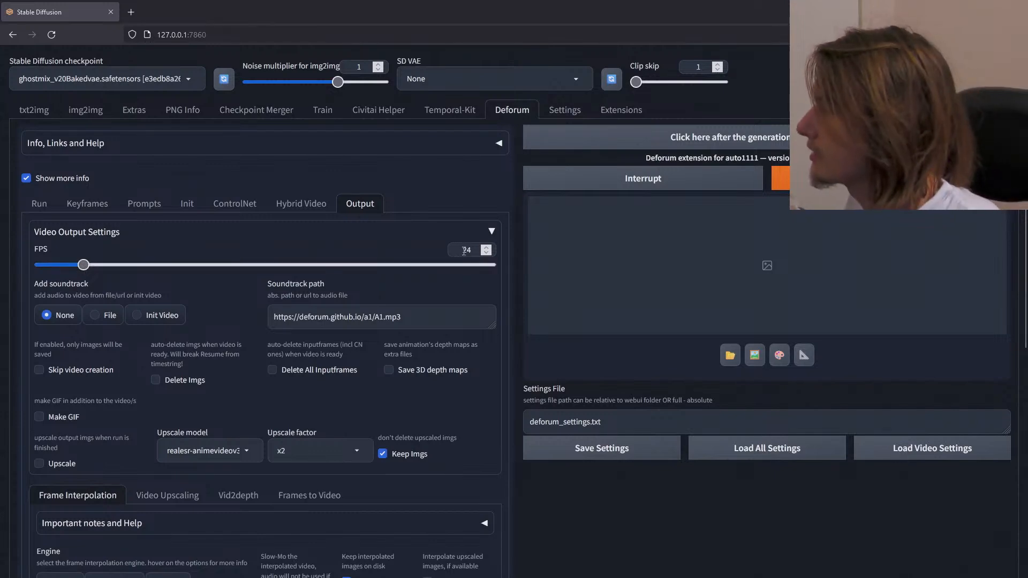
scroll(466, 290, "down", 7)
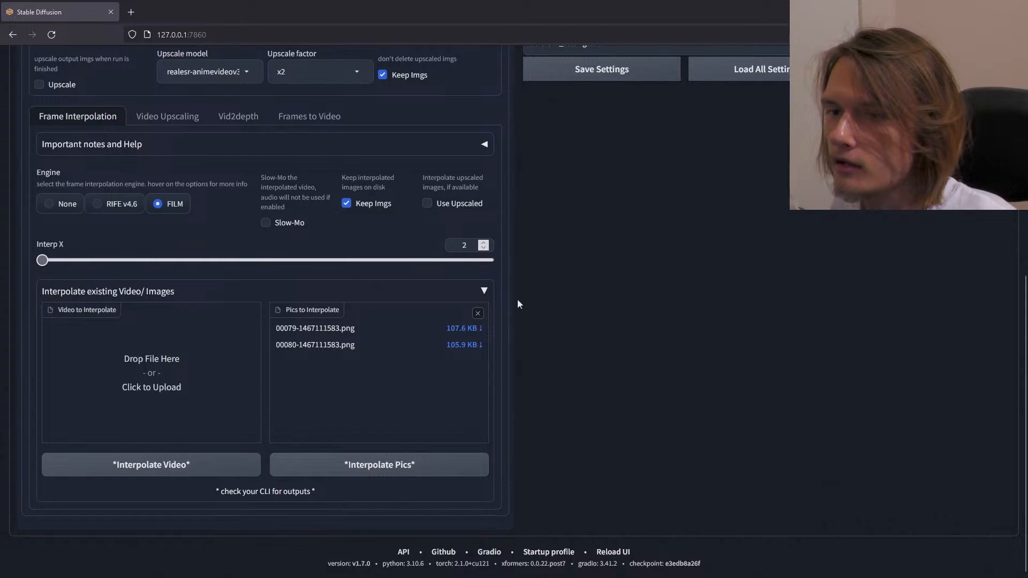
scroll(524, 302, "up", 7)
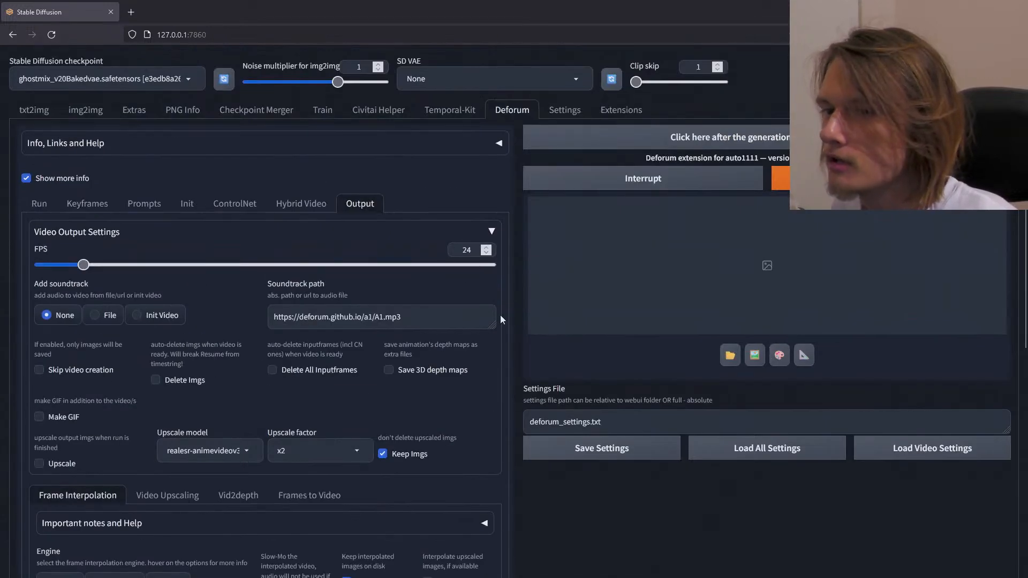
scroll(500, 319, "down", 7)
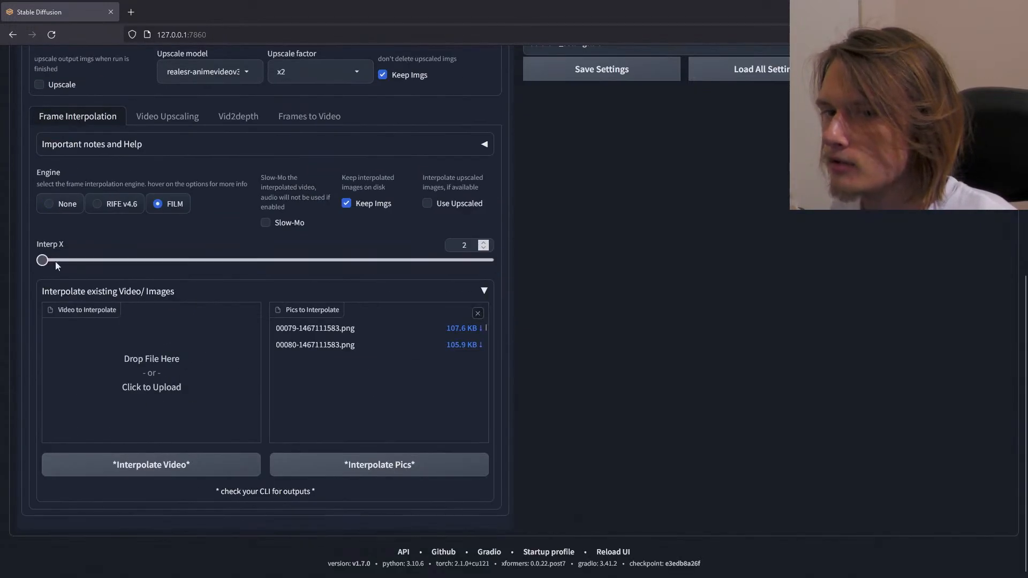
scroll(565, 245, "up", 7)
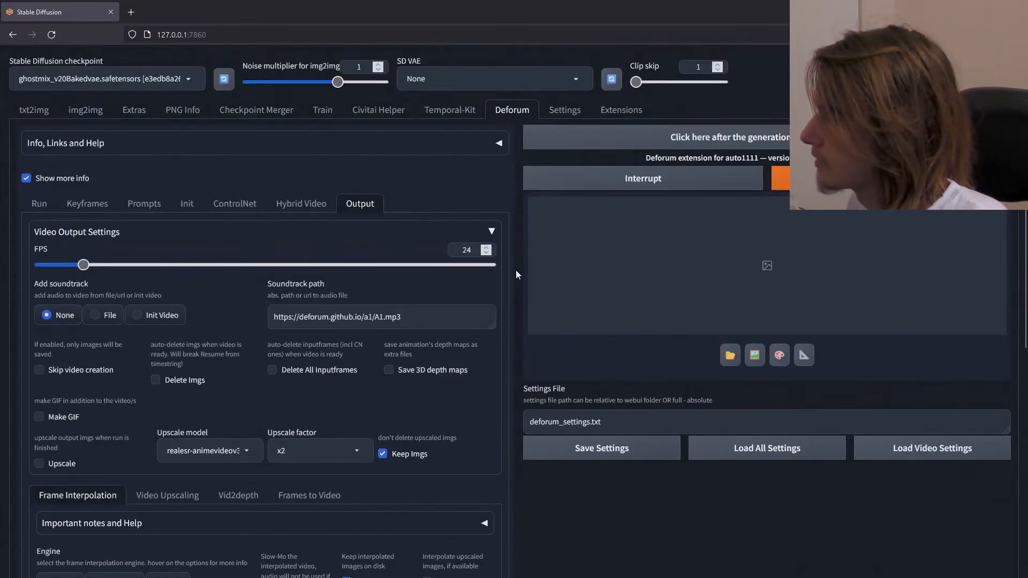
scroll(516, 270, "down", 7)
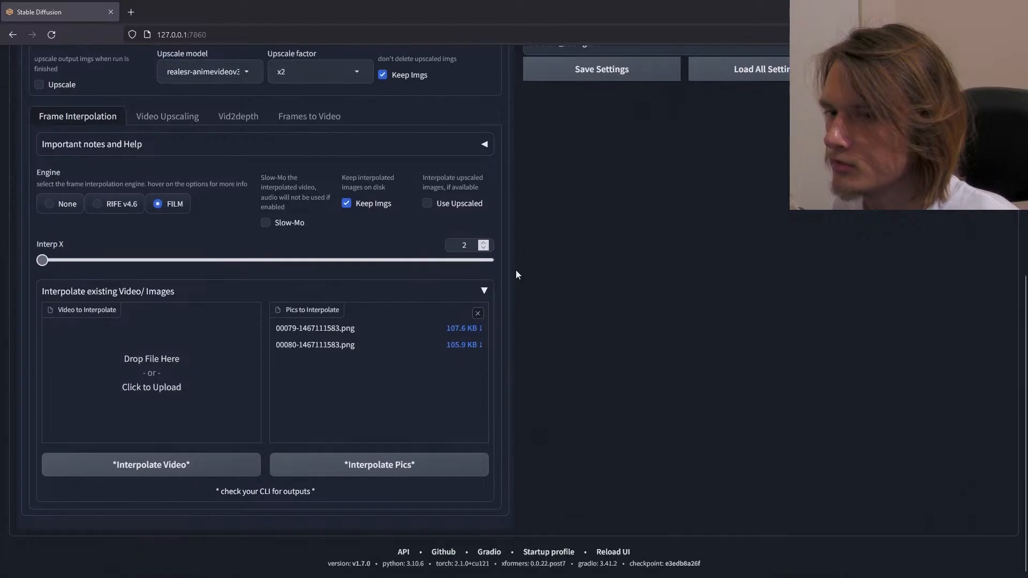
scroll(515, 269, "up", 7)
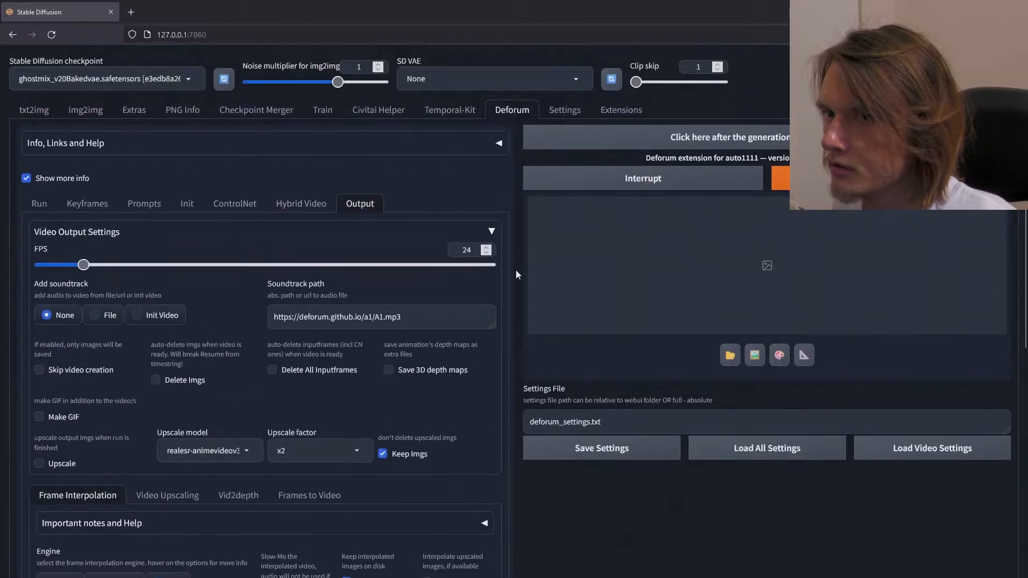
scroll(516, 270, "down", 7)
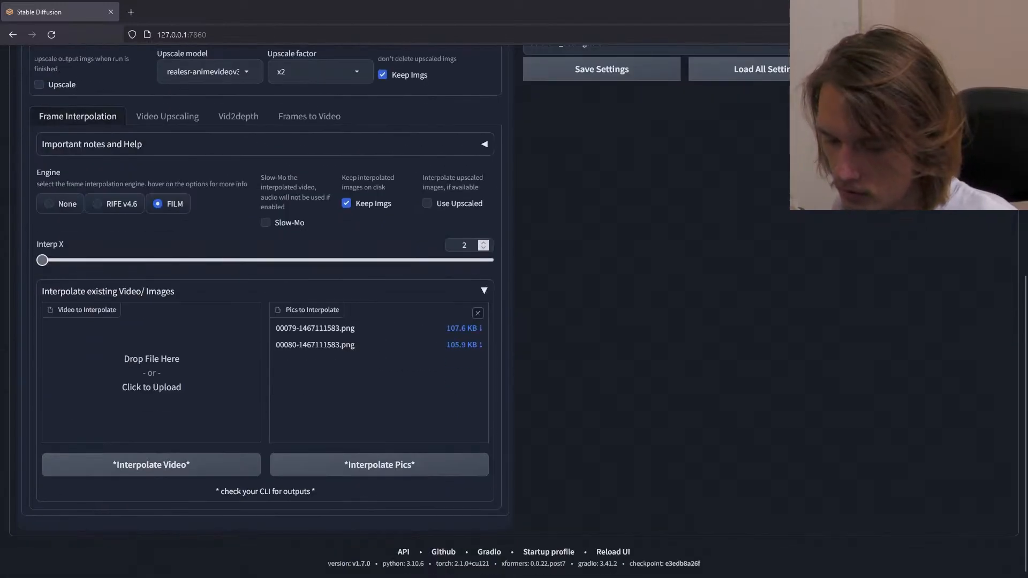
key("alt+Tab")
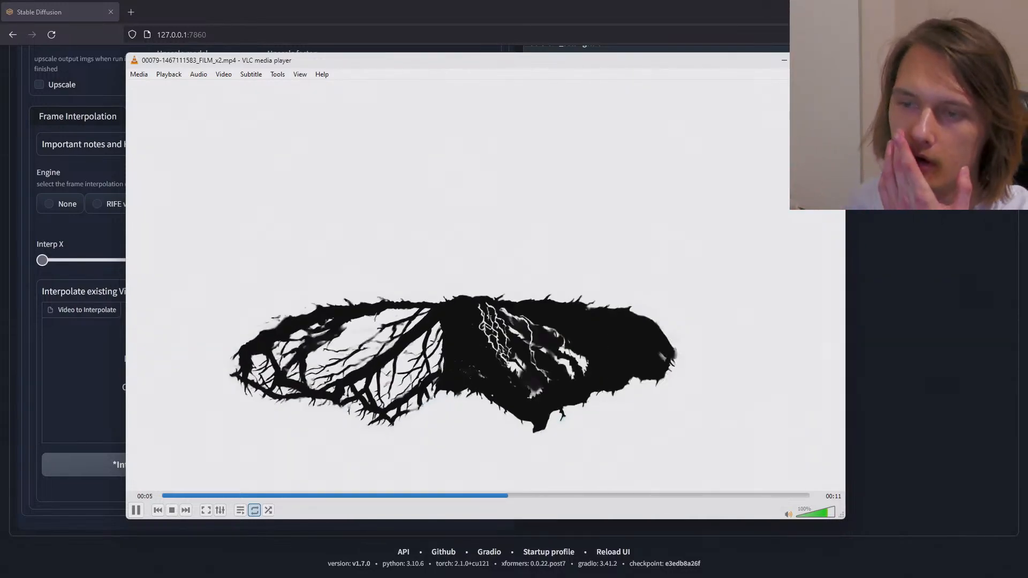
key("f")
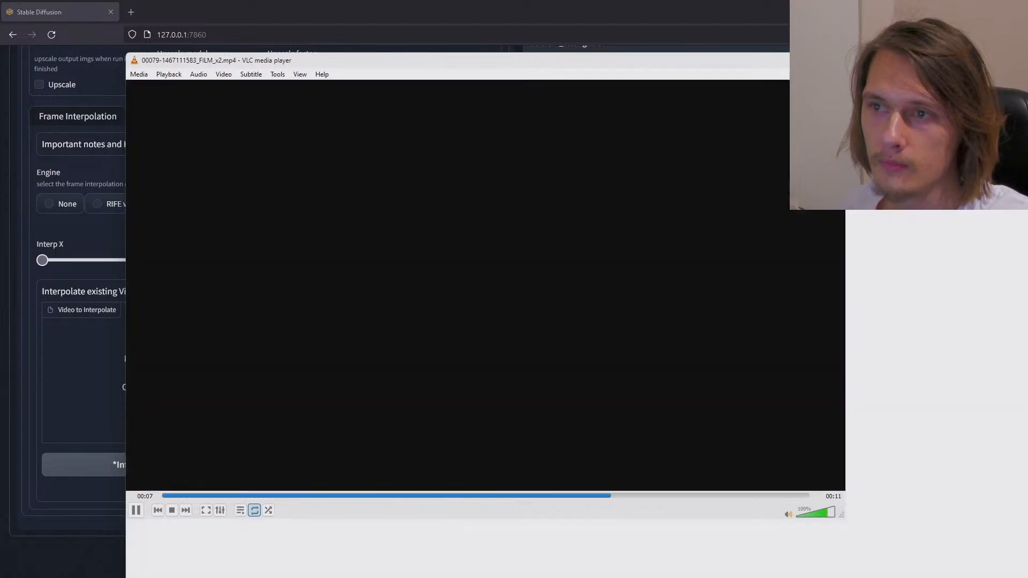
scroll(521, 361, "up", 7)
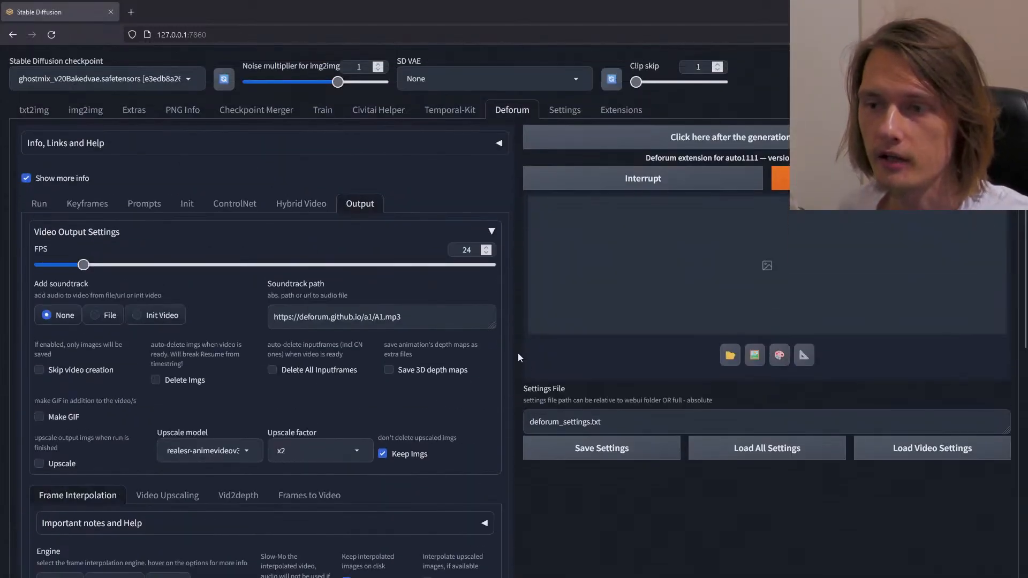
scroll(518, 351, "down", 7)
scroll(523, 366, "up", 7)
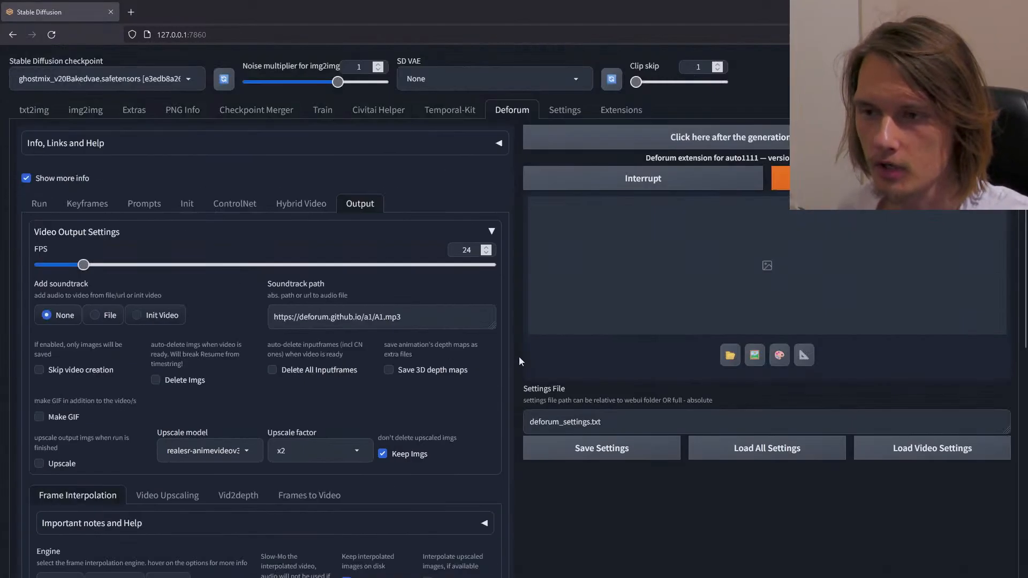
Step: Switch to Premiere Pro, open the butterboys Copy 02 sequence, enlarge its timeline area and scrub through the opening butterfly clips
key("alt+Tab")
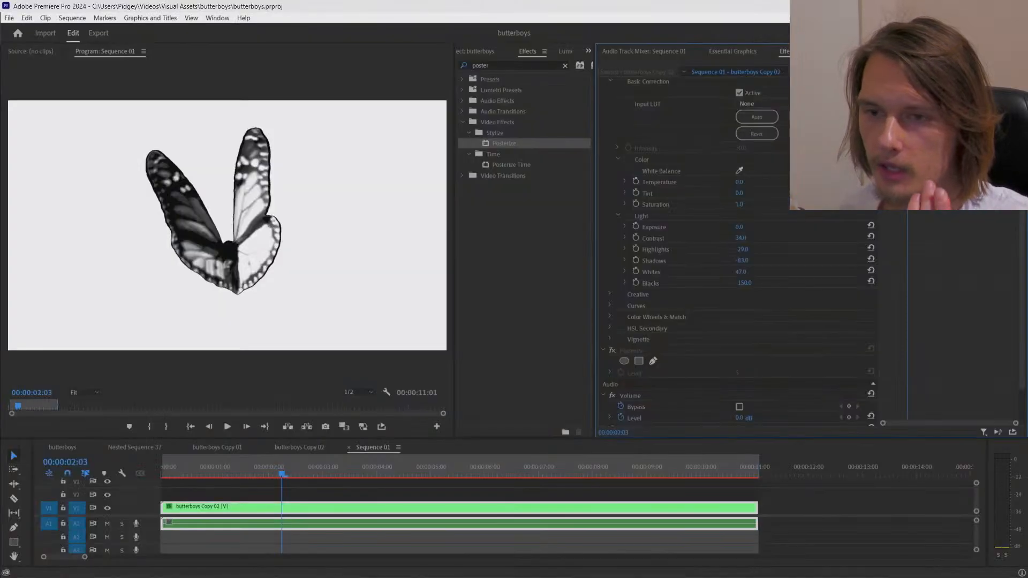
left_click(296, 448)
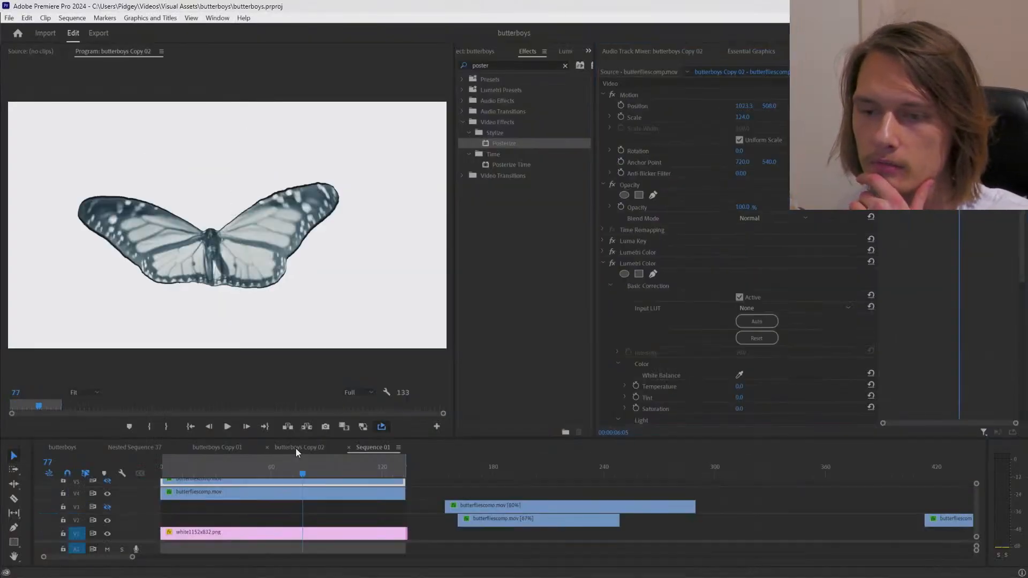
left_click_drag(132, 557, 281, 557)
left_click(259, 473)
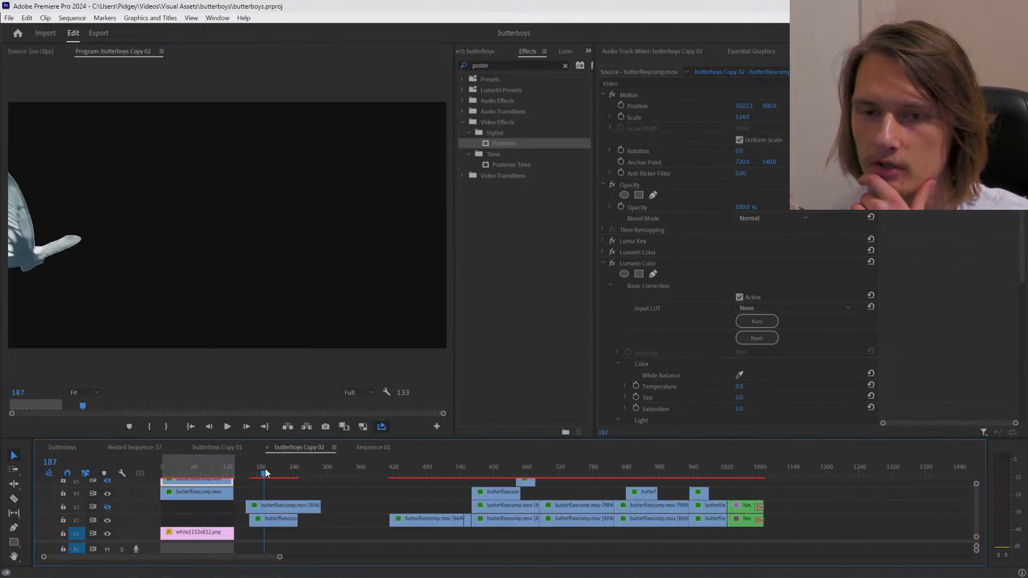
left_click_drag(265, 473, 221, 529)
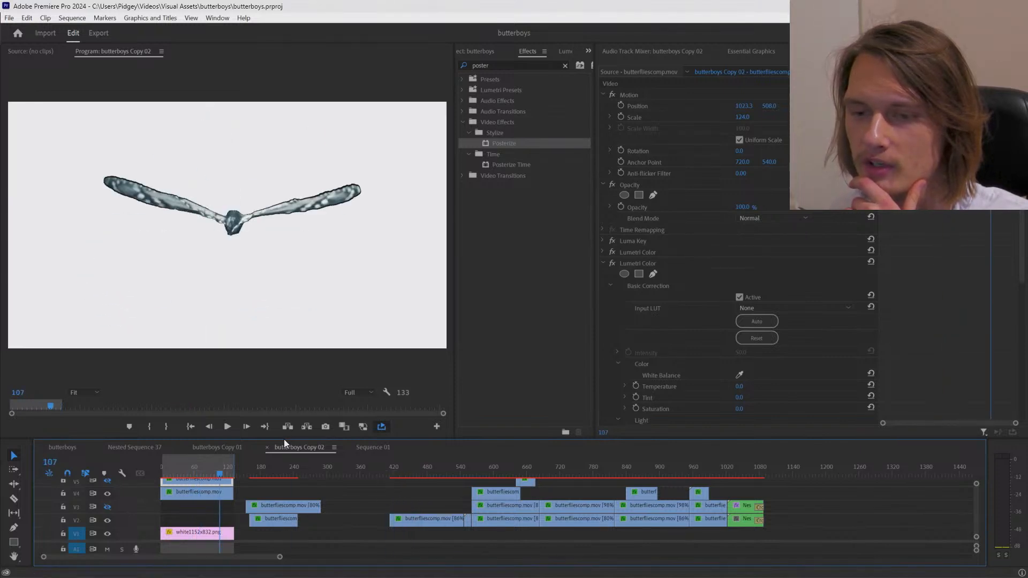
left_click_drag(283, 439, 303, 391)
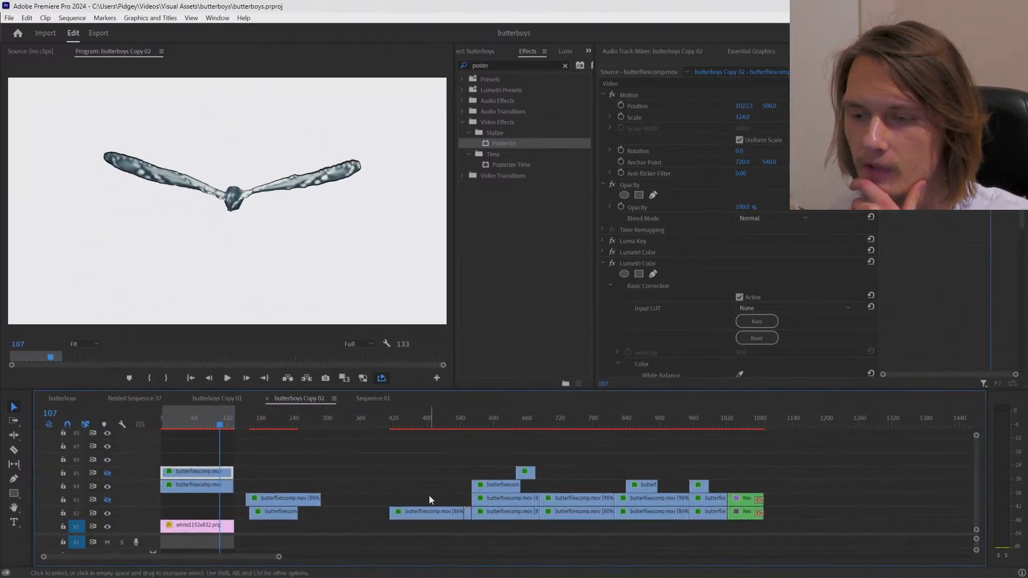
Step: Move the 86% butterfliescomp.mov clip onto track V6 at the sequence start and hide track V4
left_click_drag(423, 513, 188, 460)
left_click_drag(234, 421, 184, 422)
left_click(107, 486)
left_click(275, 451)
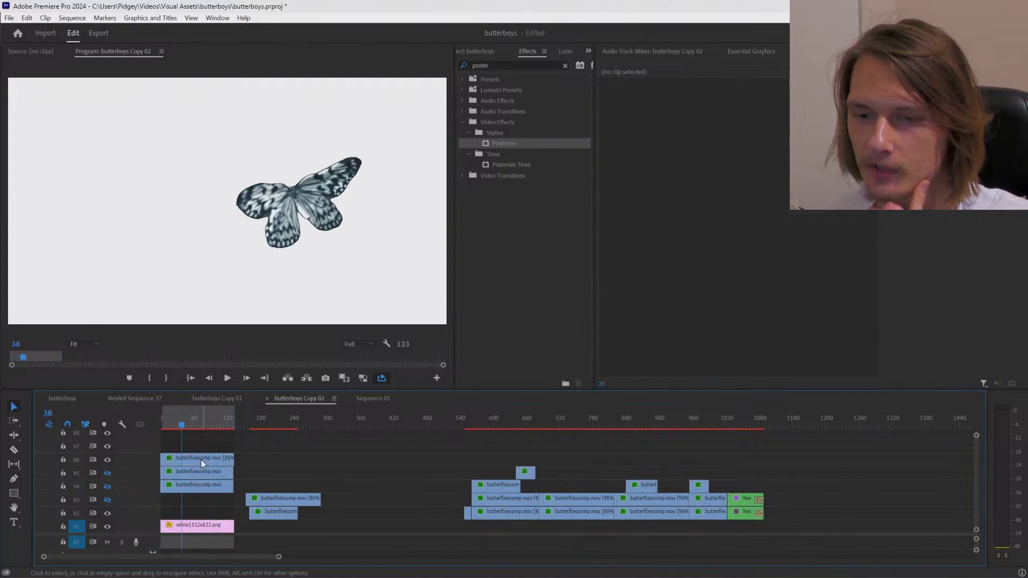
Step: Set the scale of the butterfly clip on track V6 to 143
left_click(201, 459)
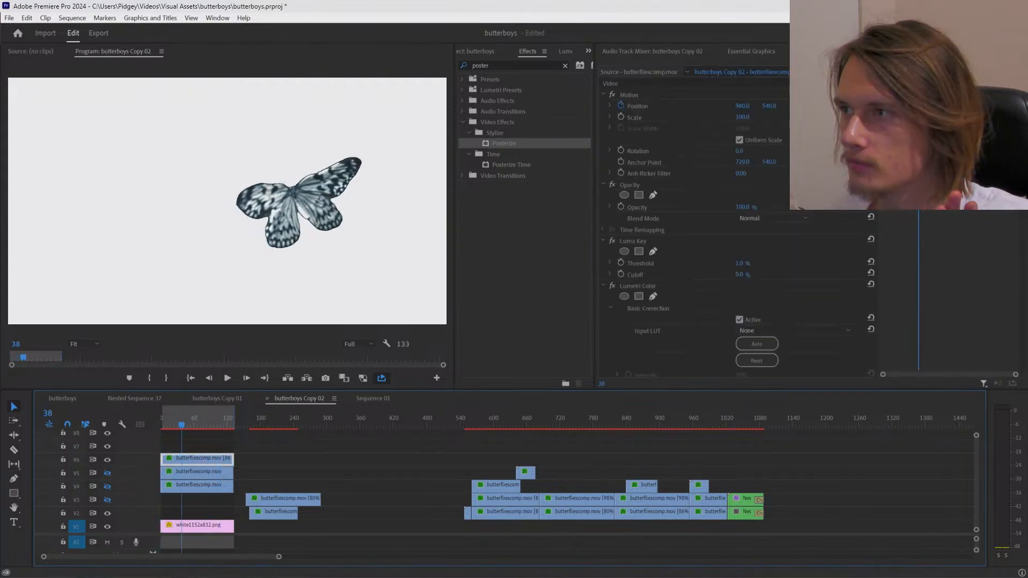
key("shift+5")
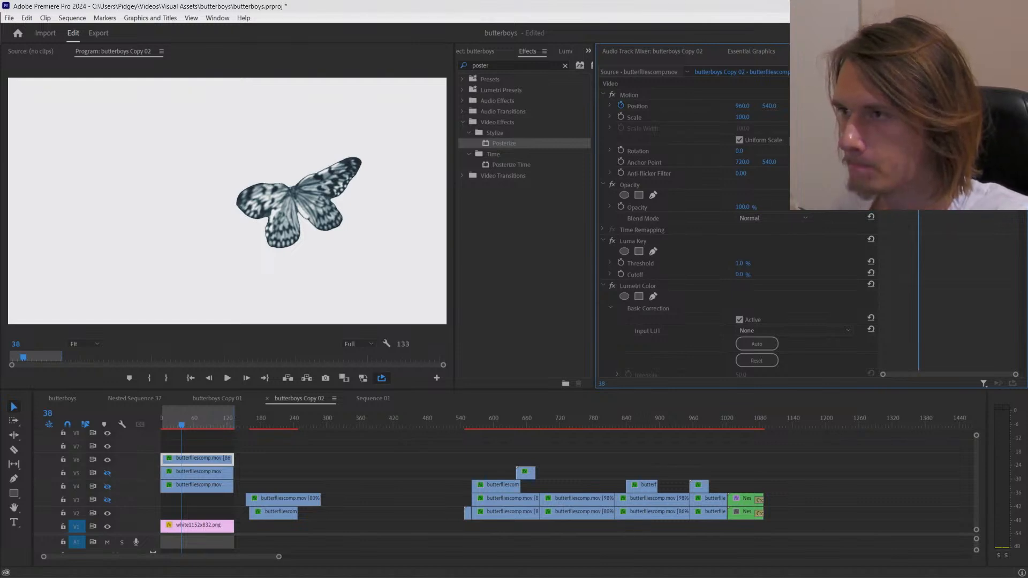
mouse_move(760, 123)
left_mouse_down()
mouse_move(777, 122)
mouse_move(749, 120)
left_mouse_up()
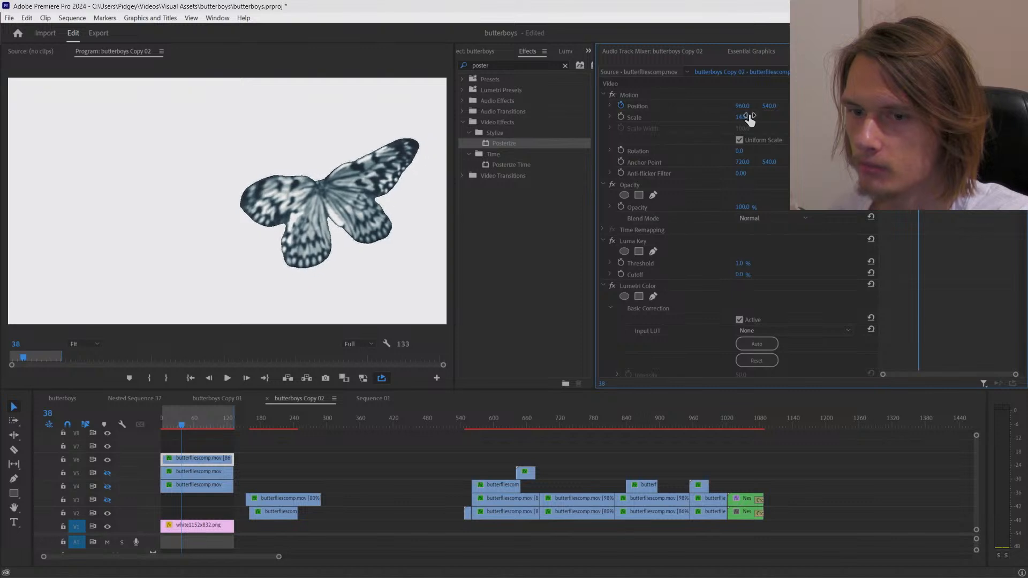
Step: Disable the clip's Lumetri Creative look and set Highlights to -9, Shadows to -144, Whites to 10 and Blacks to -79
scroll(692, 300, "down", 10)
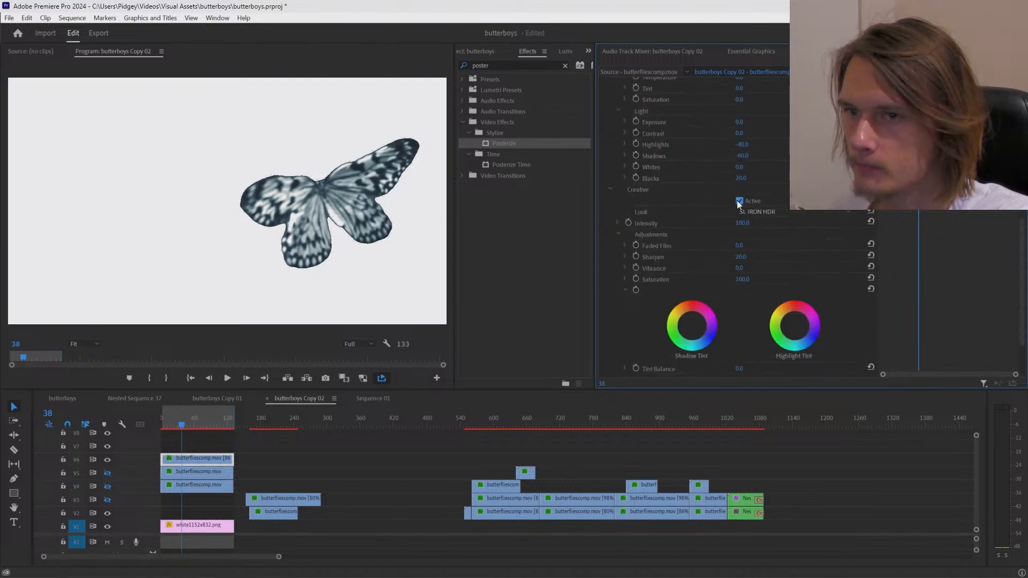
left_click(739, 202)
scroll(738, 219, "up", 2)
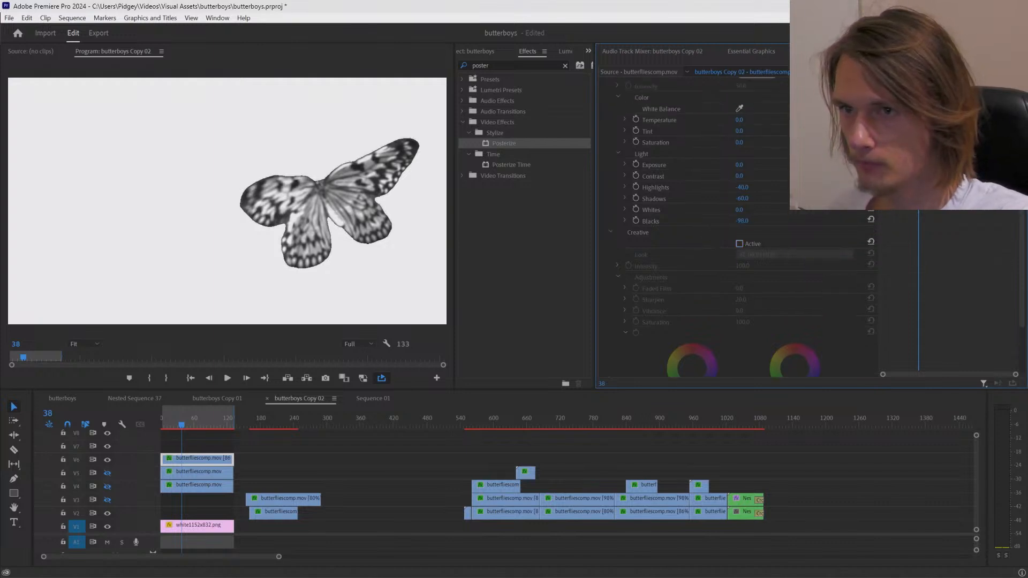
left_click_drag(744, 188, 768, 209)
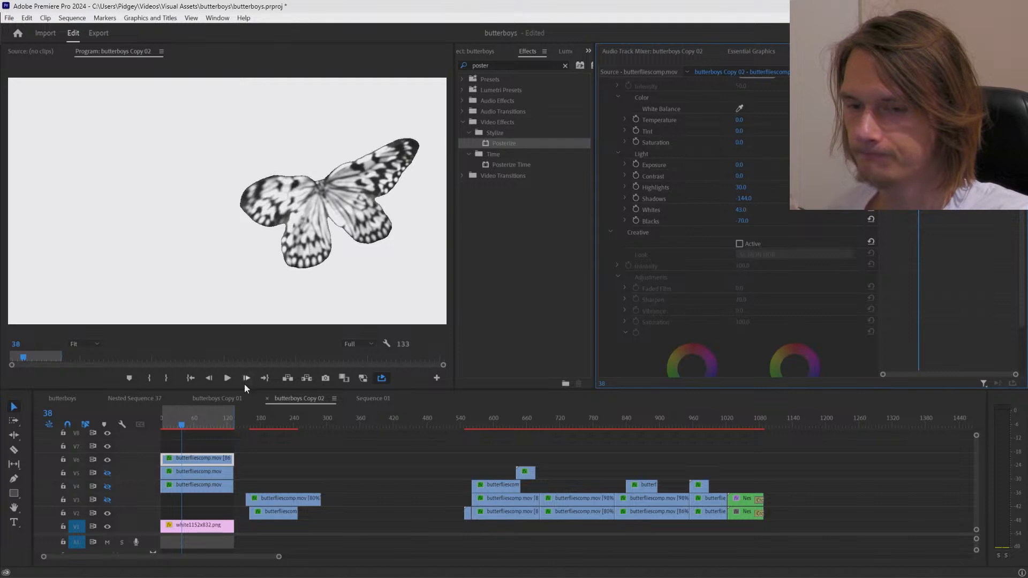
left_click_drag(182, 426, 168, 427)
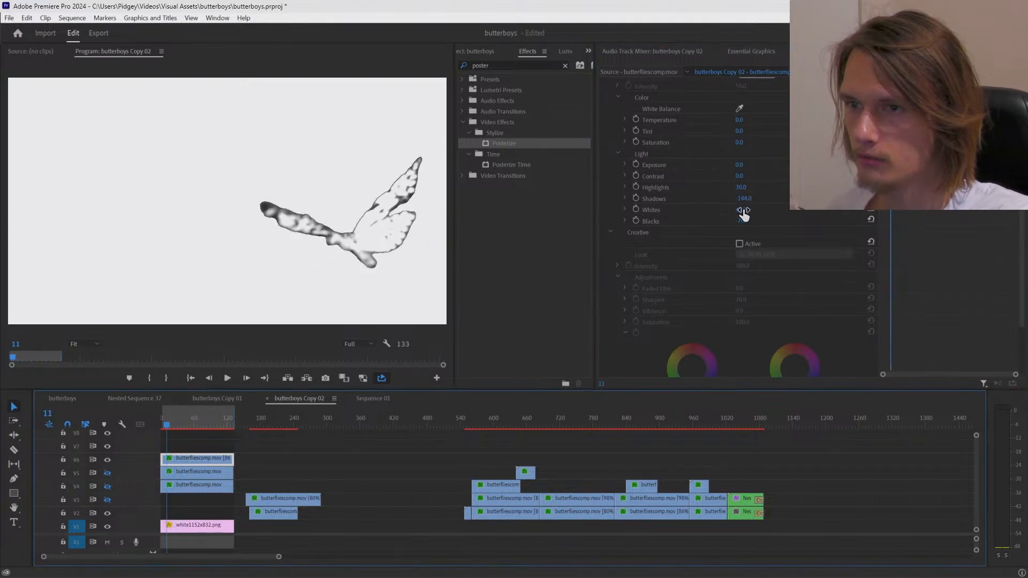
left_click_drag(743, 211, 723, 211)
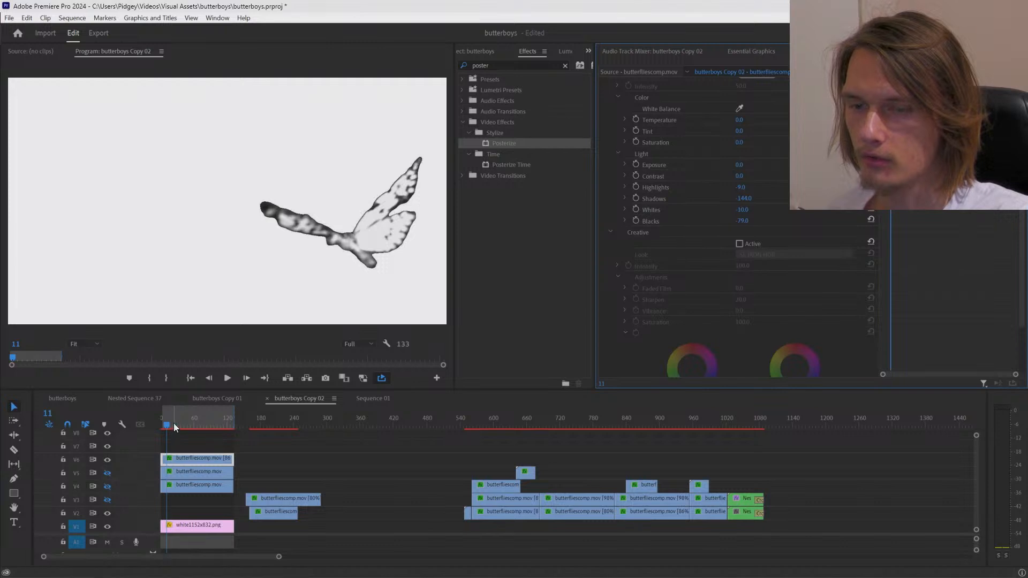
left_click_drag(174, 427, 229, 435)
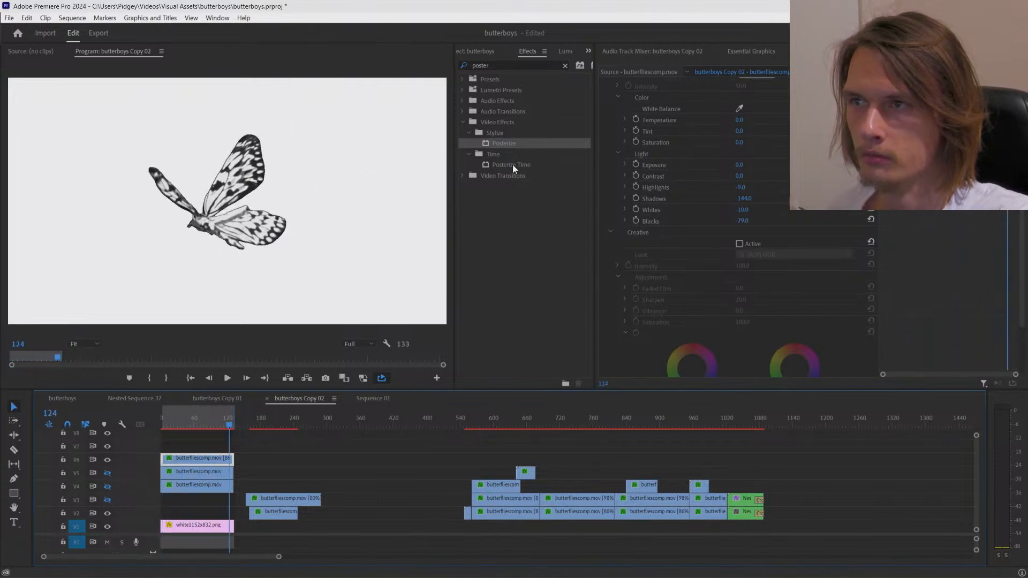
Step: Enlarge the butterfly clip to a scale of 177 and delete its position keyframes
scroll(700, 202, "up", 10)
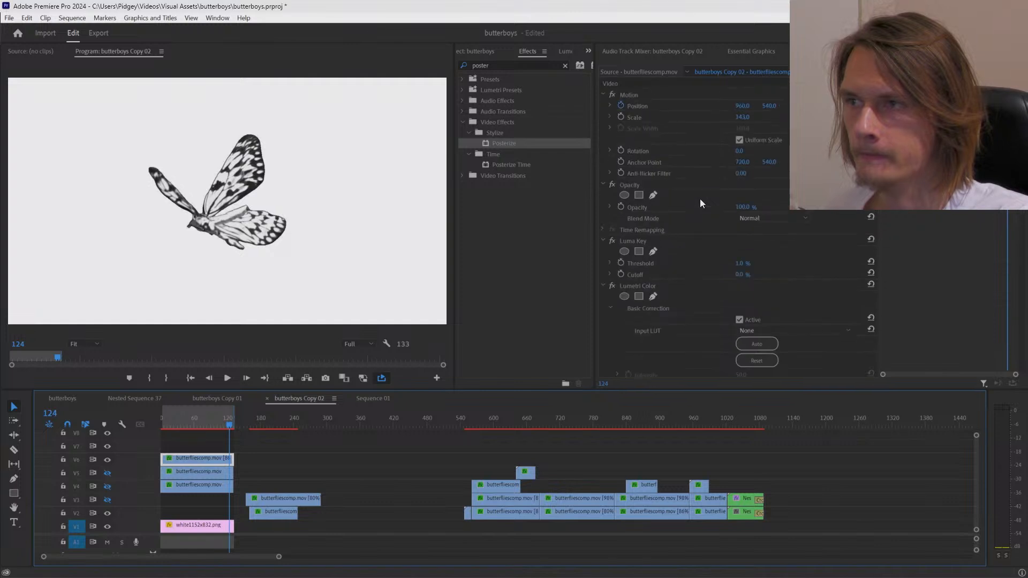
left_click_drag(742, 116, 760, 117)
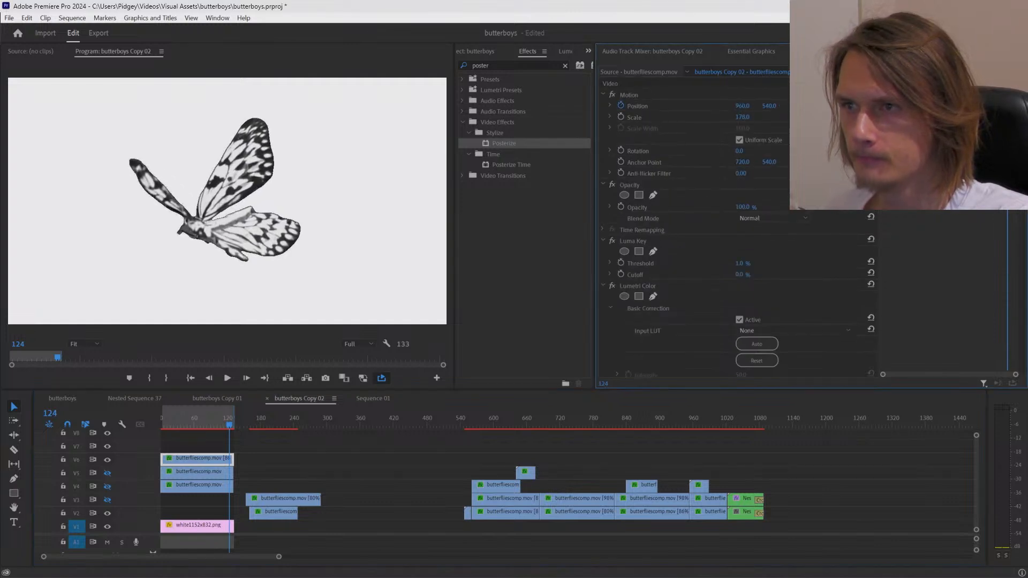
left_click(620, 105)
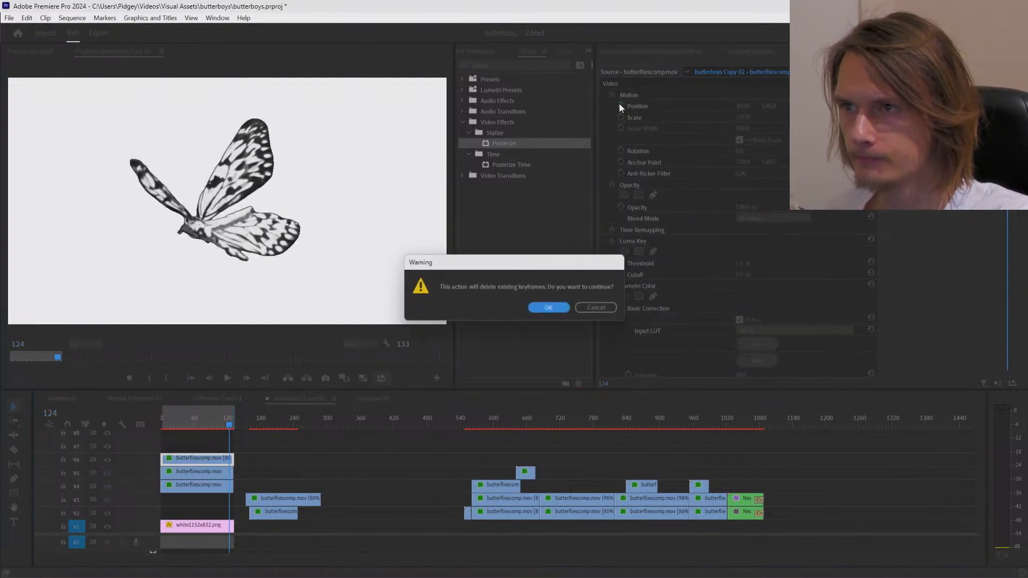
left_click(549, 308)
Step: Reposition the butterfly clip to 648, 593, checking its framing at the start and near the end of the flight
left_click_drag(248, 431, 161, 428)
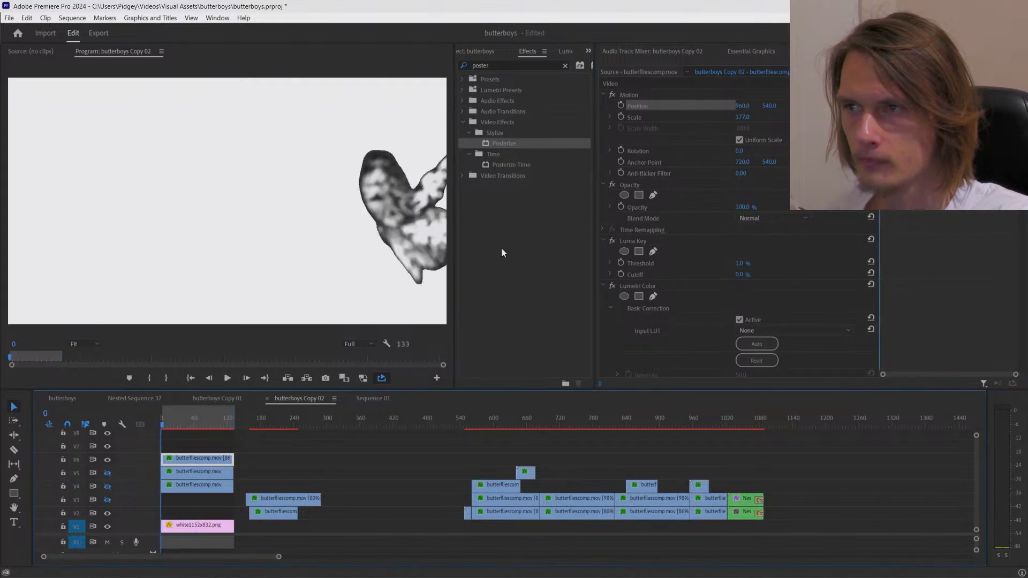
left_click_drag(742, 105, 448, 323)
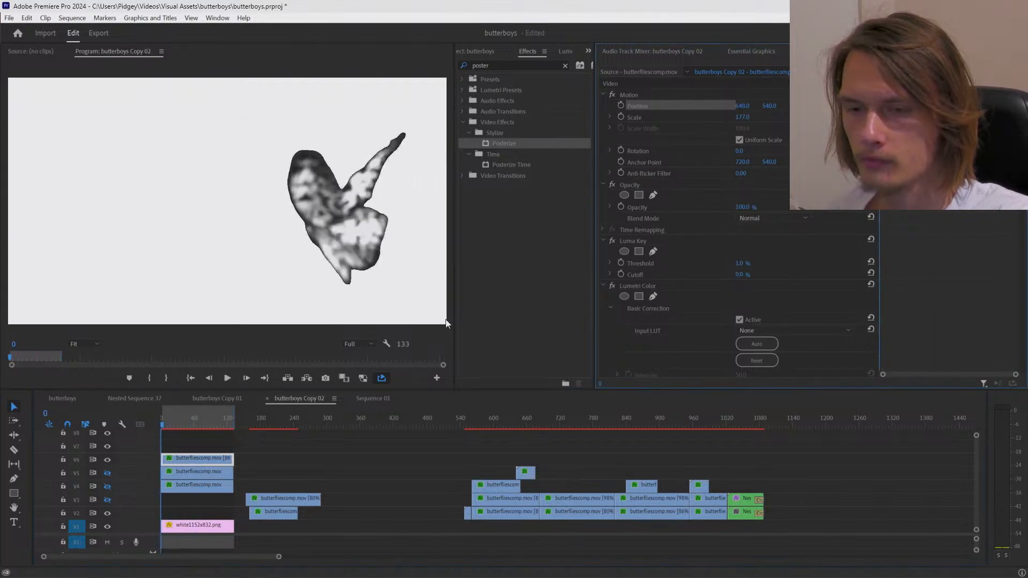
left_click_drag(181, 424, 215, 429)
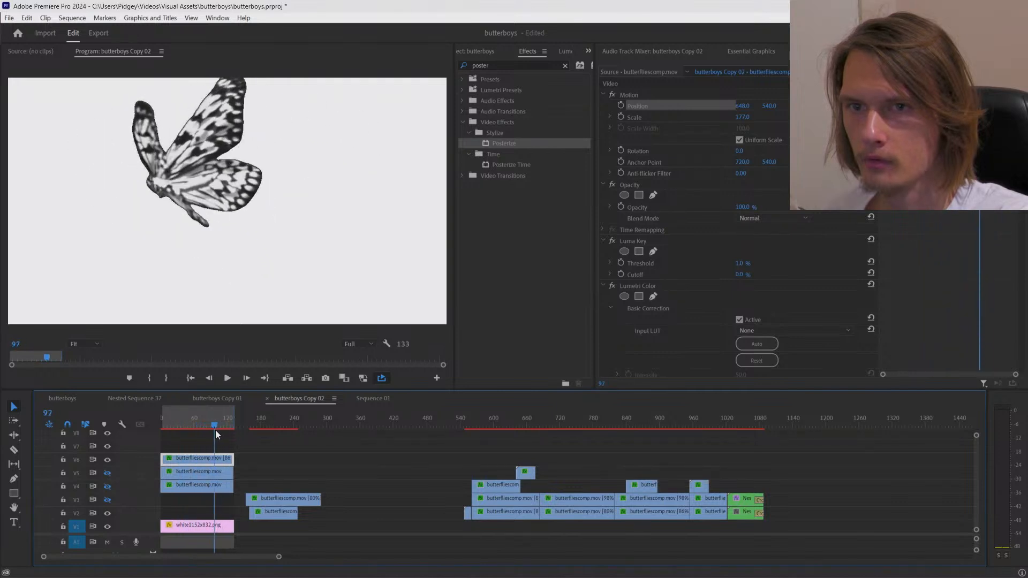
left_click_drag(765, 110, 779, 108)
left_click_drag(175, 425, 173, 449)
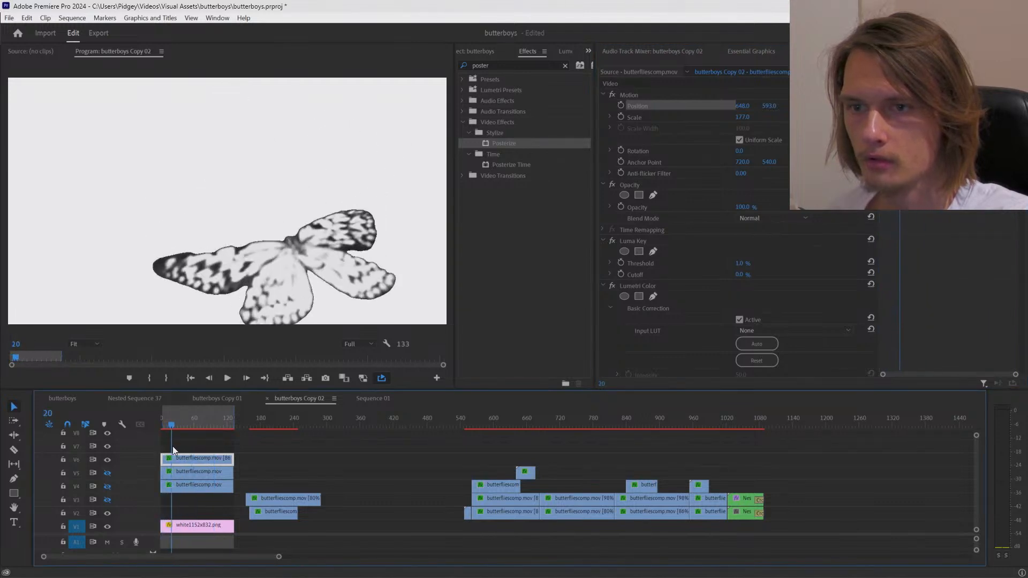
Step: Reduce the butterfly clip's scale to 156 and preview its motion through the end of the range
left_click_drag(742, 116, 729, 116)
left_click_drag(172, 426, 218, 432)
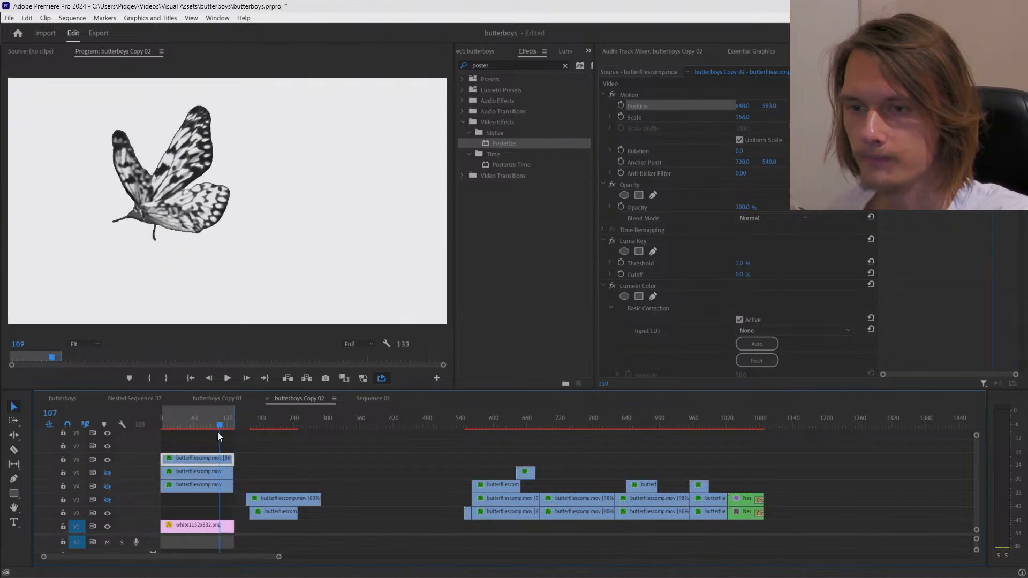
left_click(227, 378)
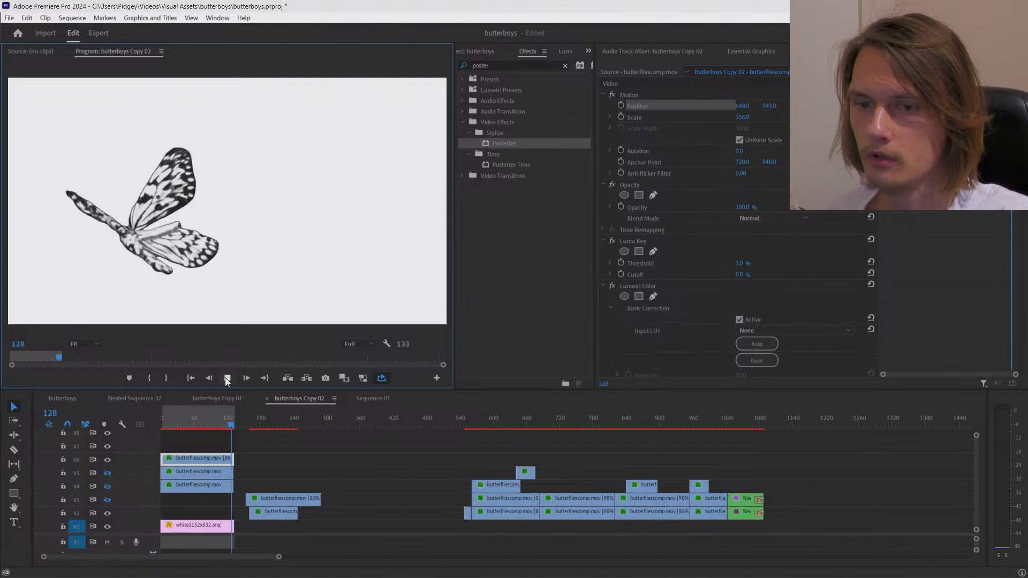
left_click(225, 377)
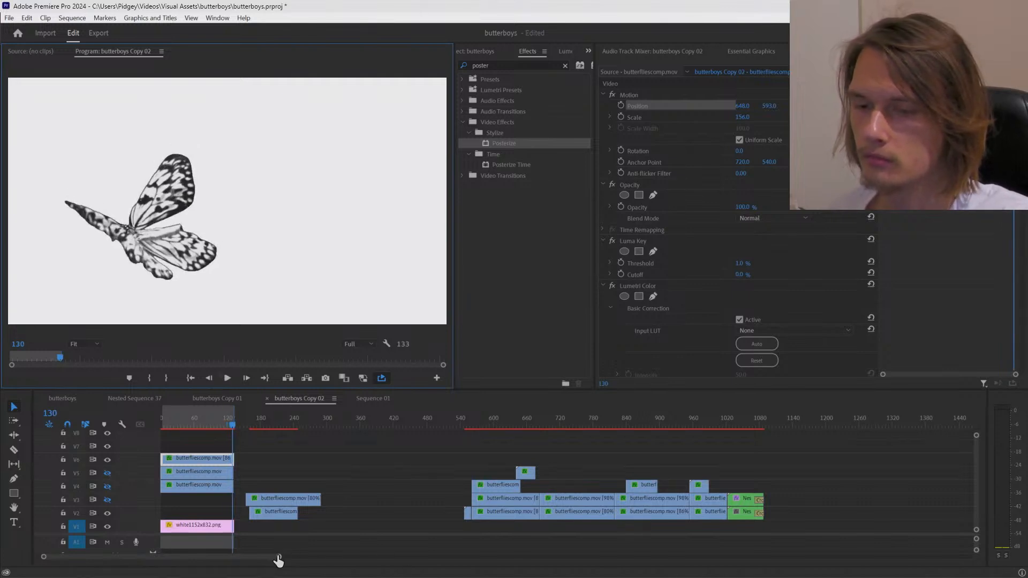
Step: Set the V6 butterfly clip's speed to 100%, end the sequence's in-to-out range at the clip's end, and preview it
left_click_drag(279, 557, 170, 558)
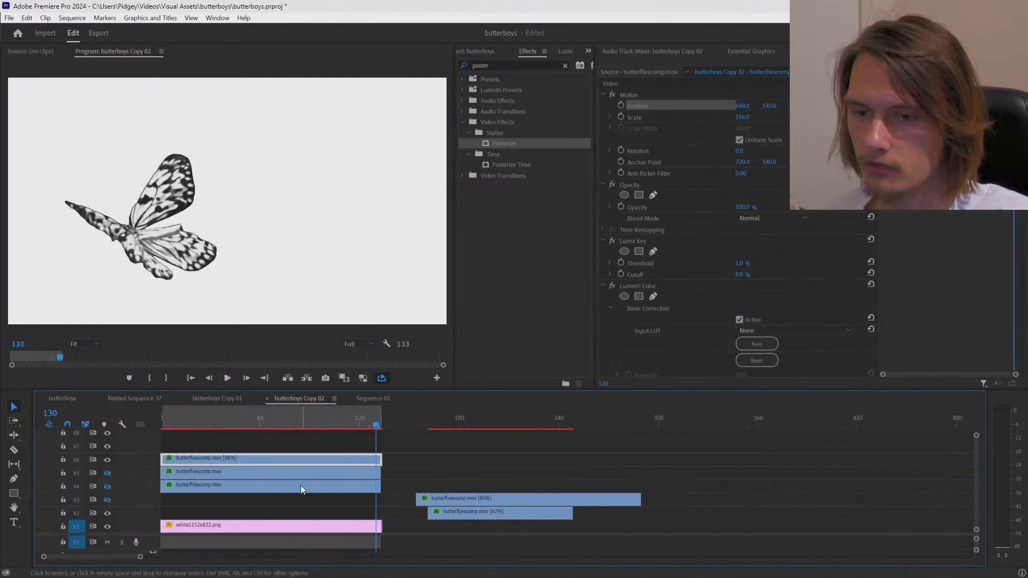
right_click(266, 459)
left_click(322, 356)
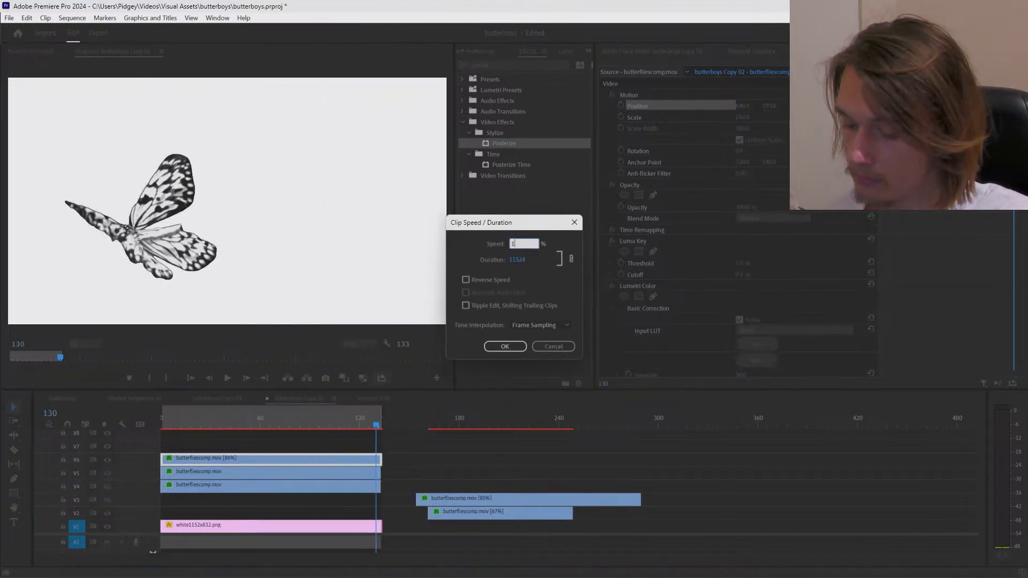
type("100")
key("Return")
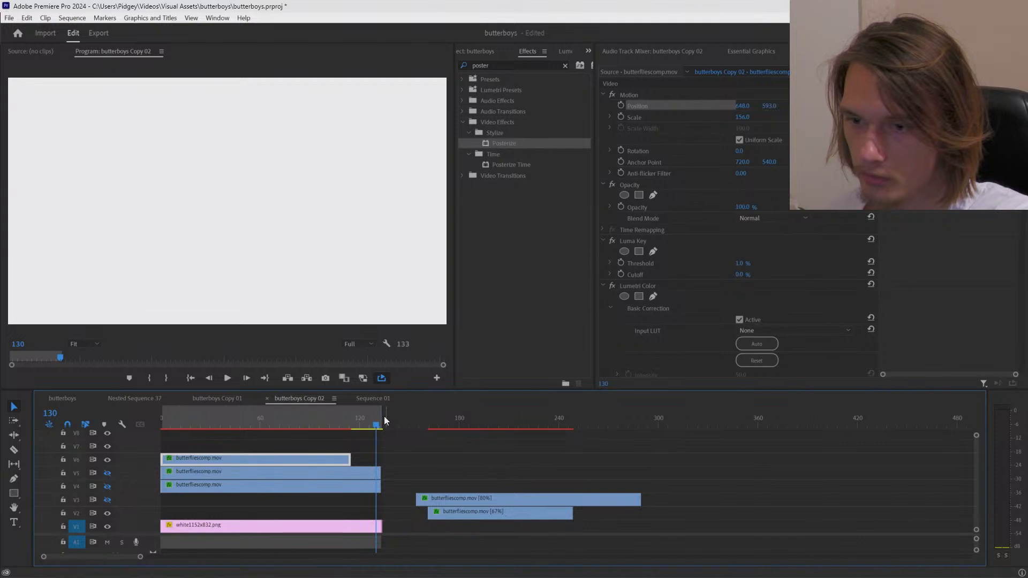
left_click(288, 425)
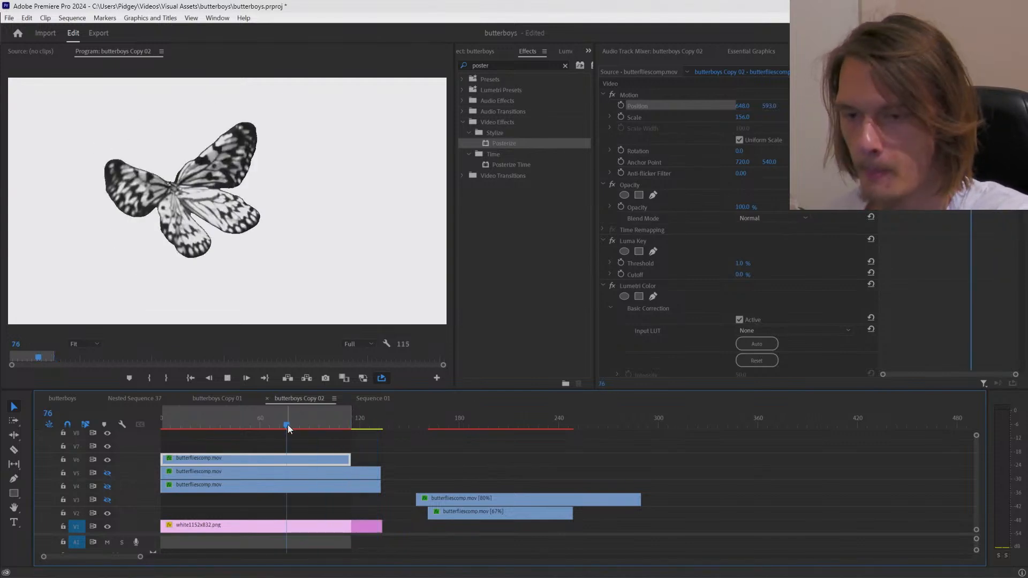
Step: Try the V6 butterfly clip at 200% speed with the in-to-out range shortened to match, preview it, and undo the change
key("space")
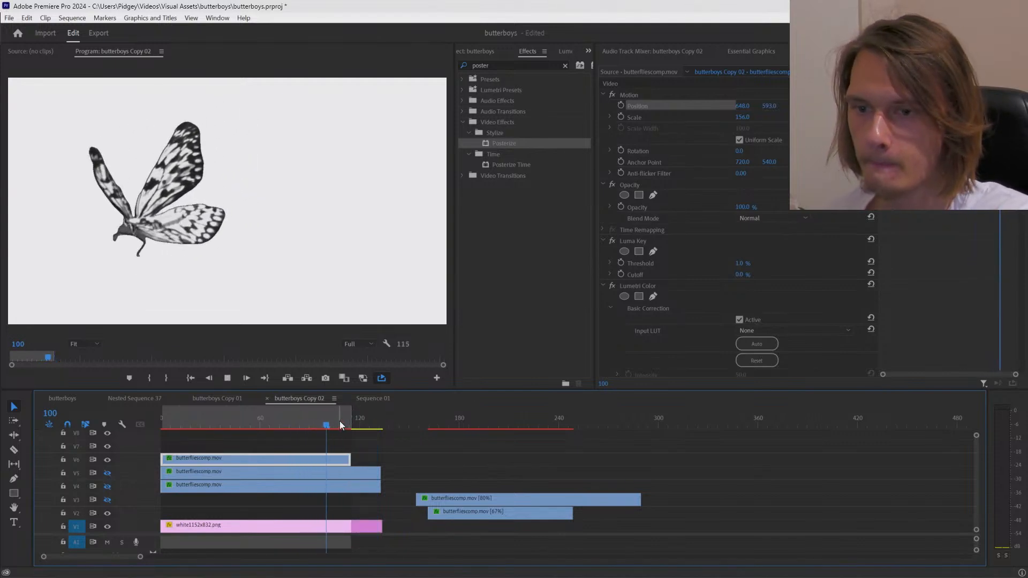
key("space")
right_click(328, 463)
left_click(369, 356)
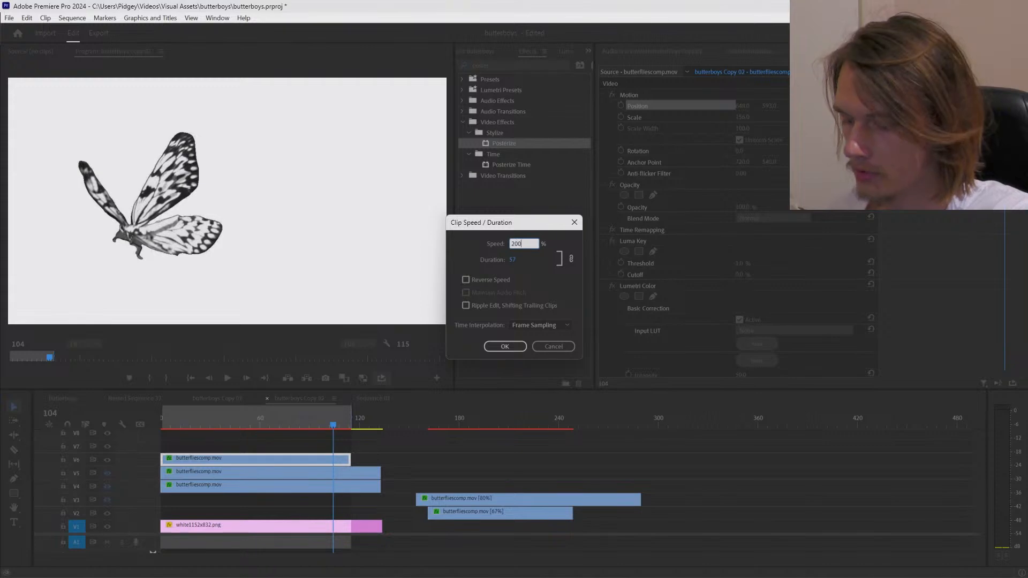
key("Return")
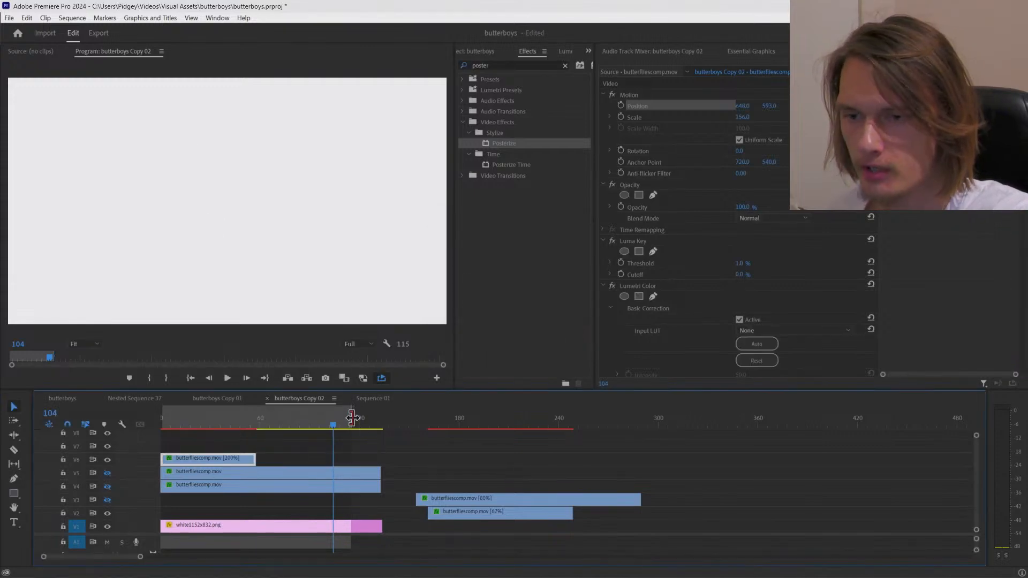
left_click_drag(351, 423, 262, 424)
key("space")
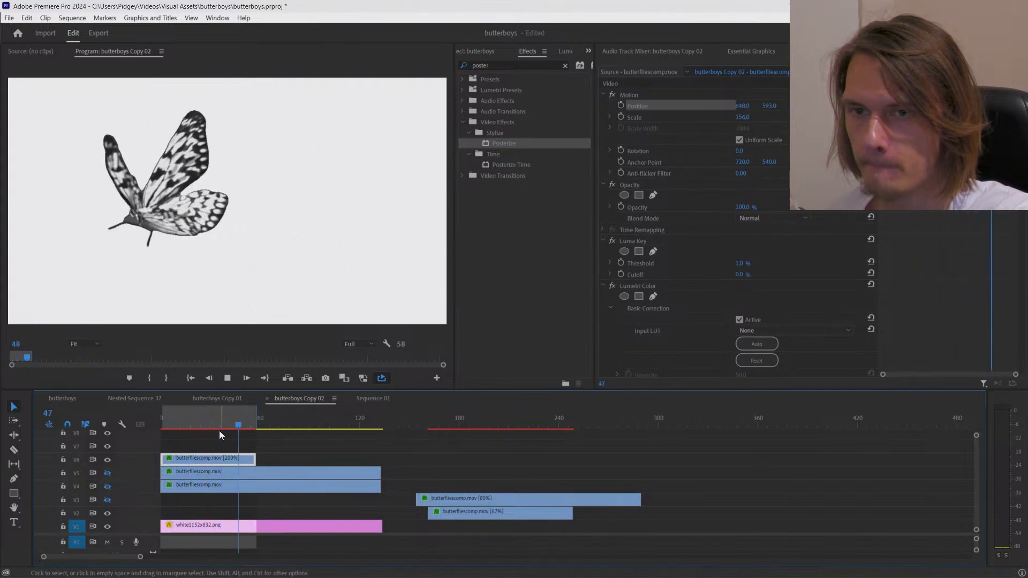
key("space")
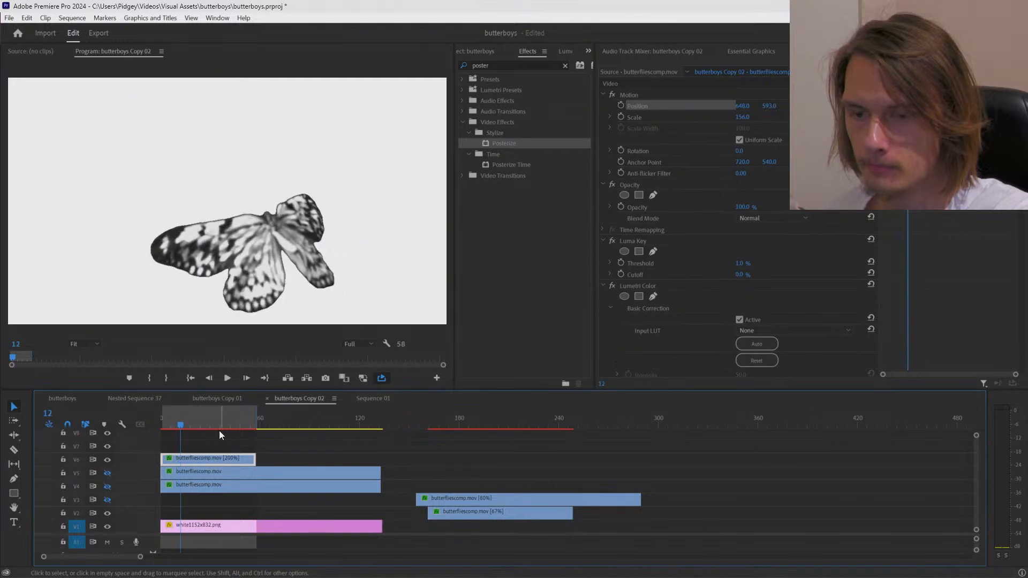
key("ctrl+z")
key("ctrl+z")
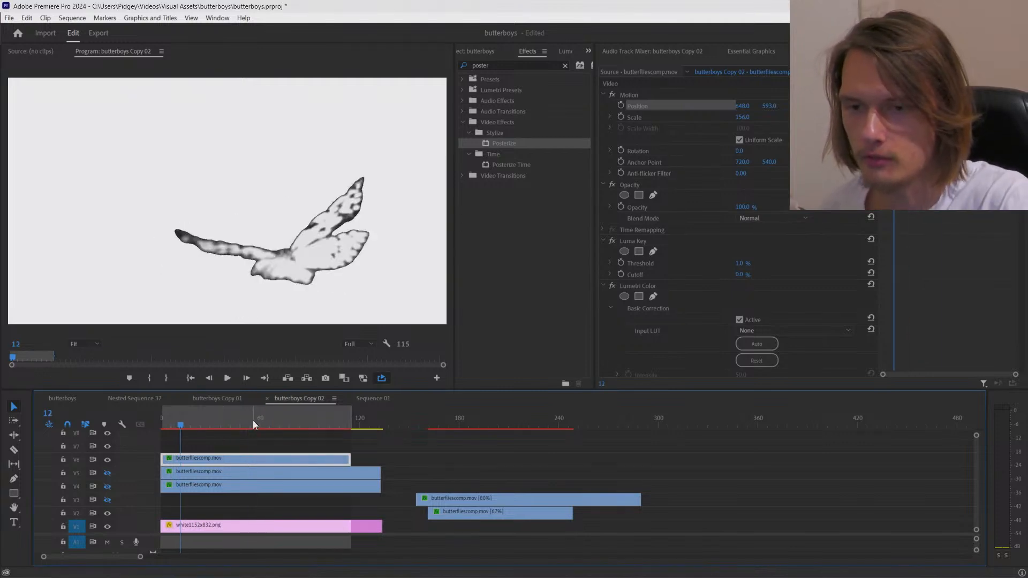
Step: Try starting the in-to-out range at frame 1 to skip the stray first frame of the V6 clip
left_click_drag(252, 420, 152, 422)
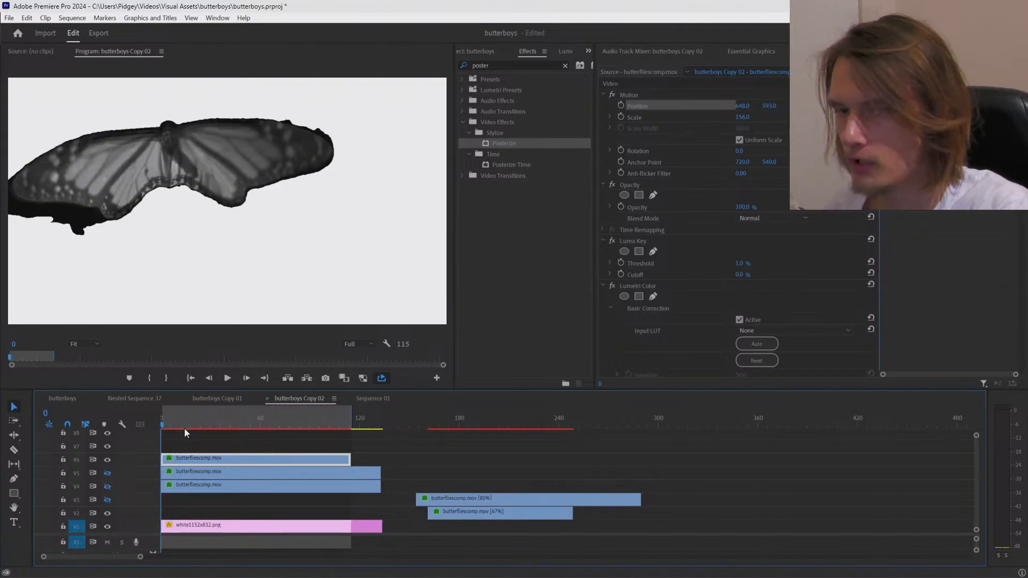
key("Right")
left_click(150, 378)
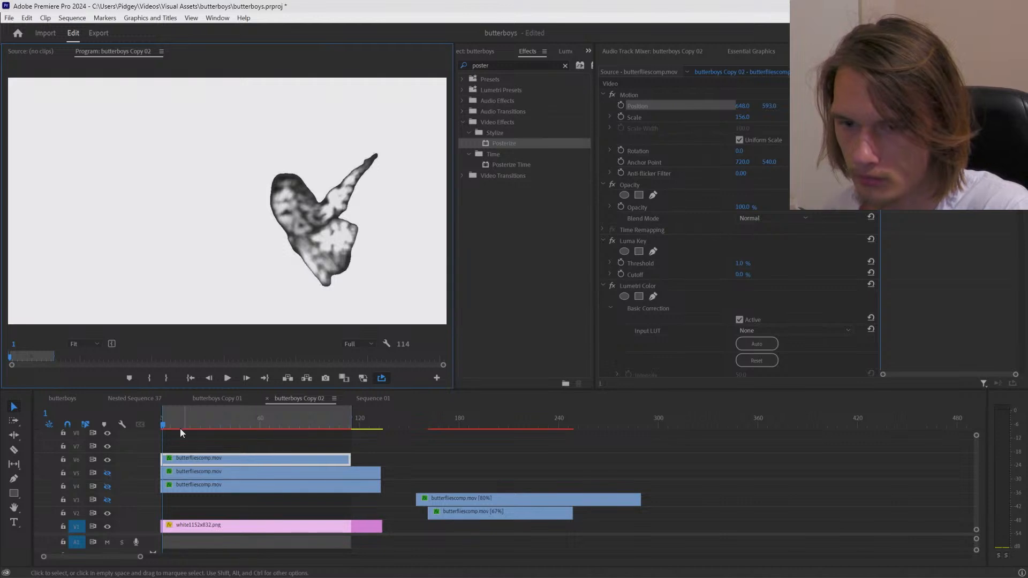
left_click_drag(163, 416, 159, 421)
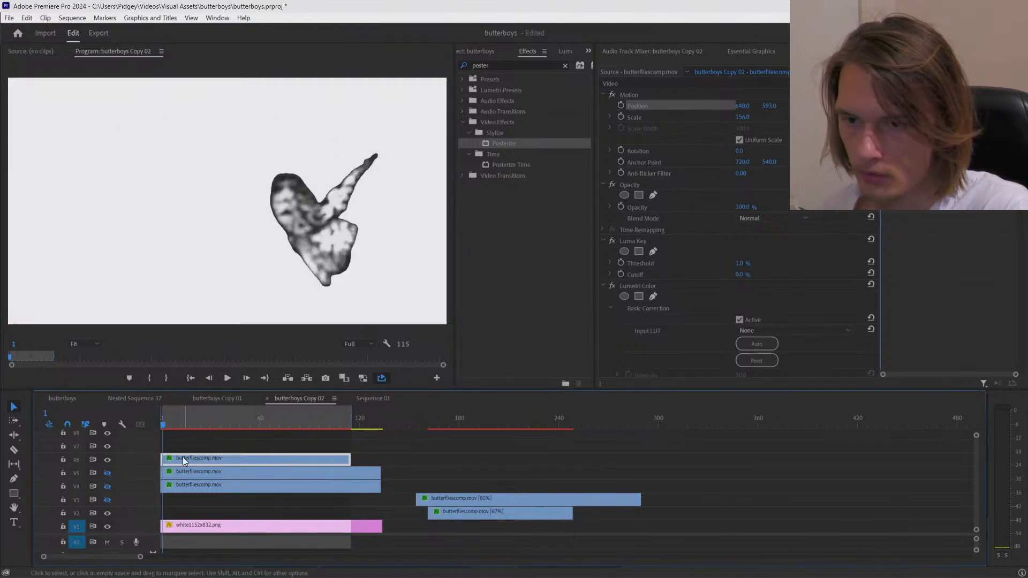
Step: Move the V6 butterfly clip directly after the V5 clip, clearing space for it, extend the white background beneath, and fit the in-to-out range over it
left_click_drag(182, 457, 405, 458)
left_click_drag(546, 502, 759, 491)
left_click_drag(405, 525, 571, 526)
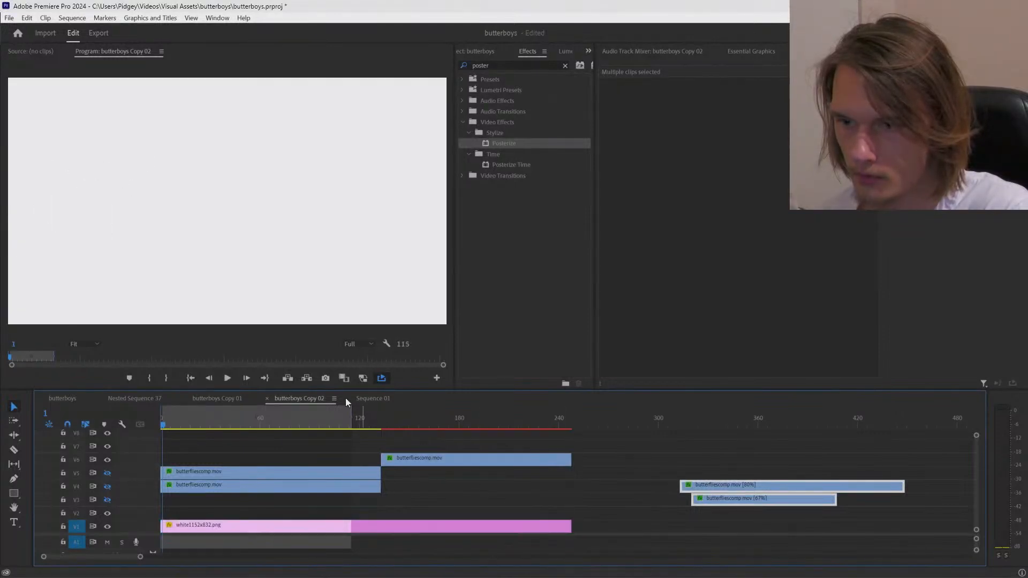
left_click_drag(349, 412, 385, 426)
left_click(149, 379)
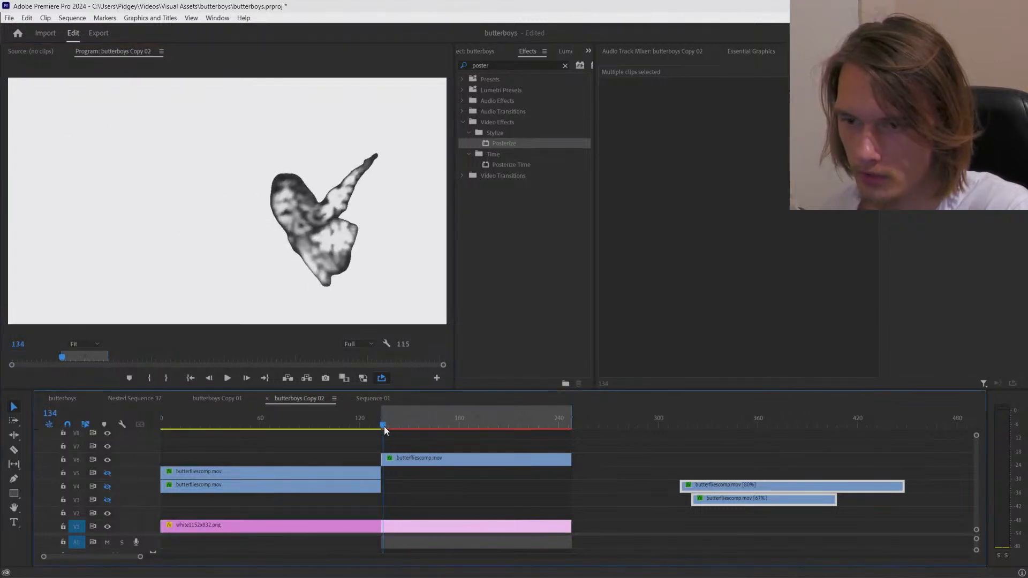
Step: Trim the stray first frame off the moved V6 clip and close the gap so it starts at frame 133
key("Left")
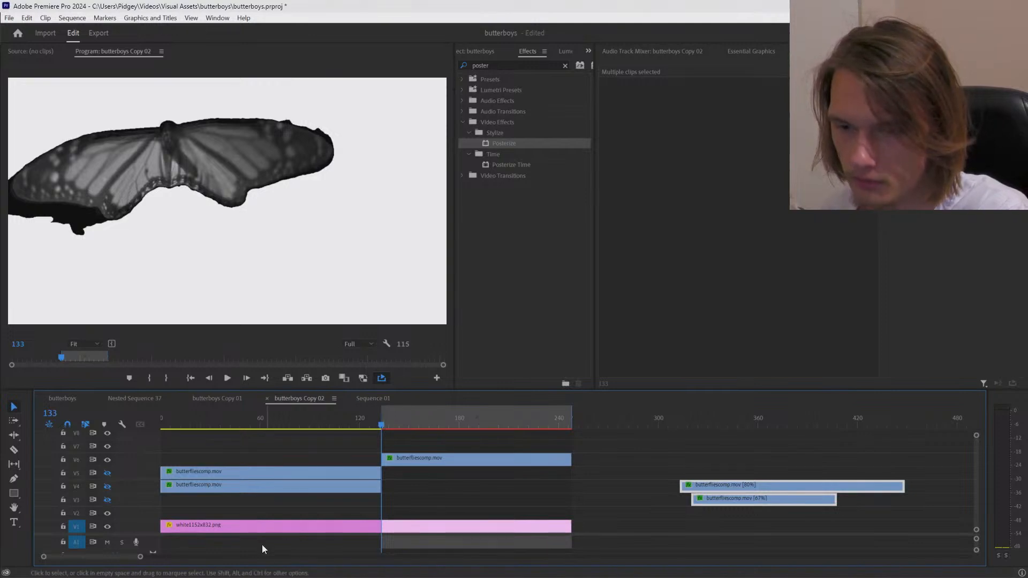
left_click_drag(140, 558, 113, 561)
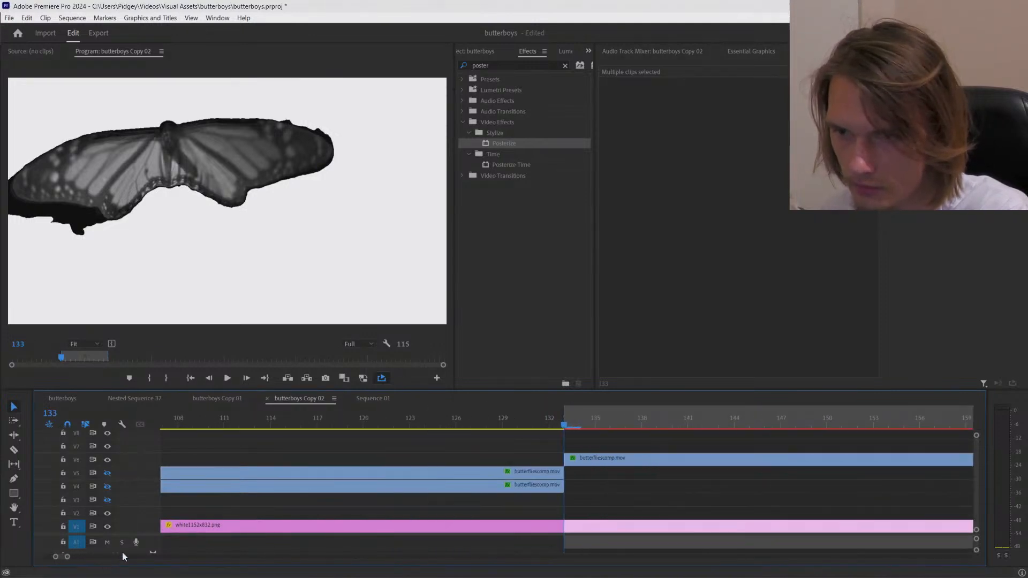
left_click_drag(569, 463, 579, 459)
left_click(607, 456)
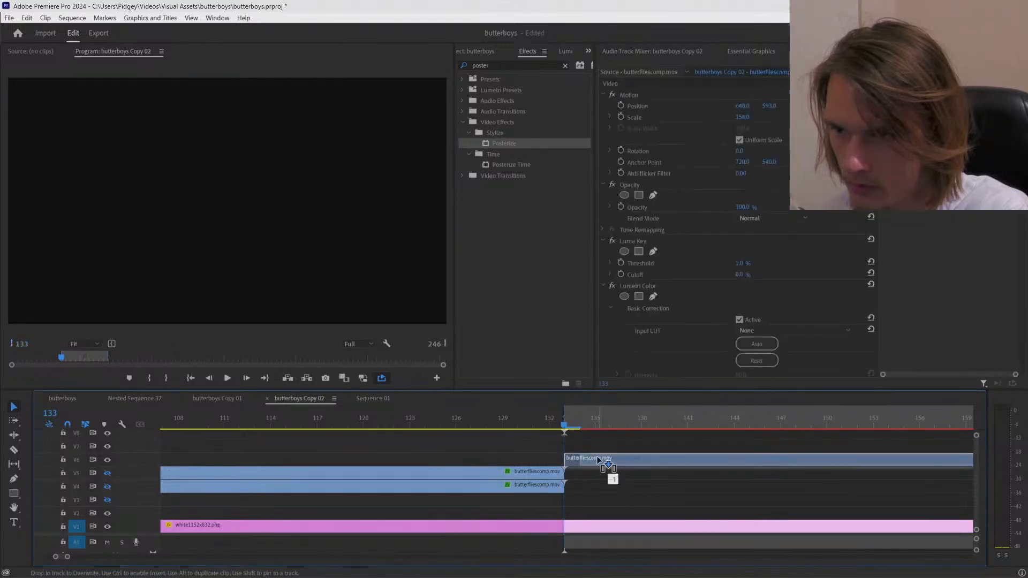
Step: End the in-to-out range at the trimmed V6 clip's end, frame 247, and preview the start of the flight
left_click(264, 378)
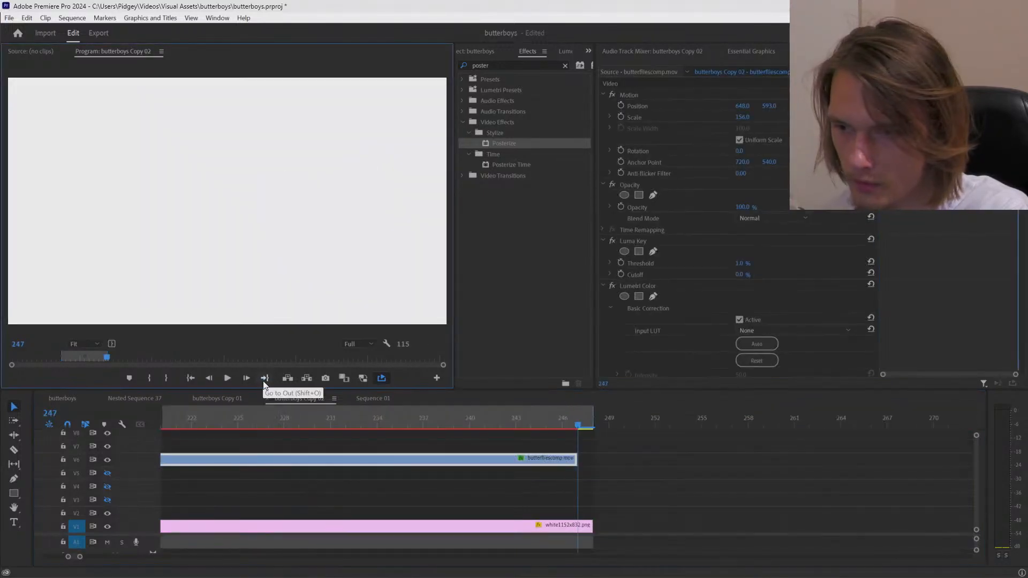
left_click_drag(594, 417, 579, 419)
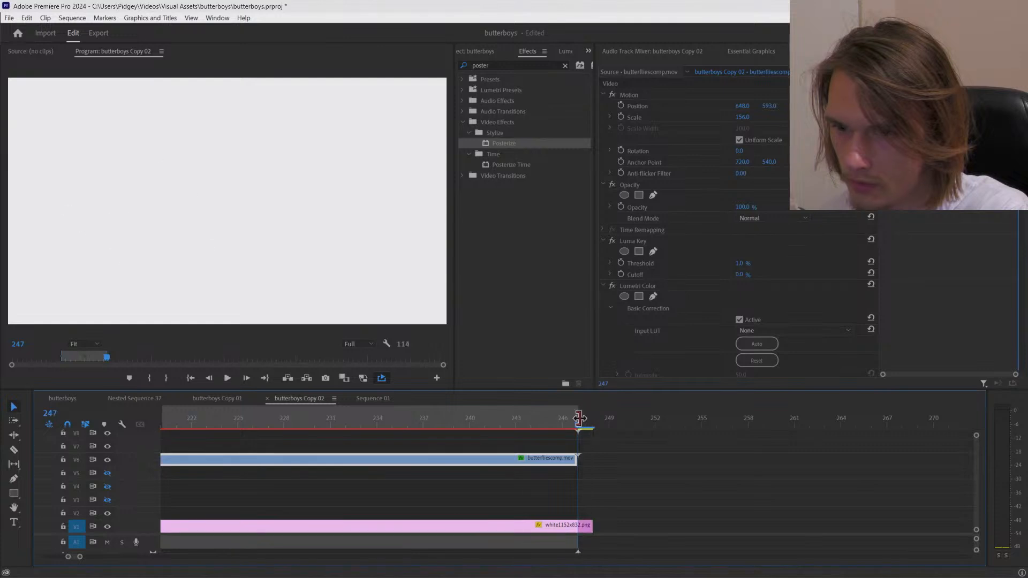
left_click_drag(79, 557, 166, 561)
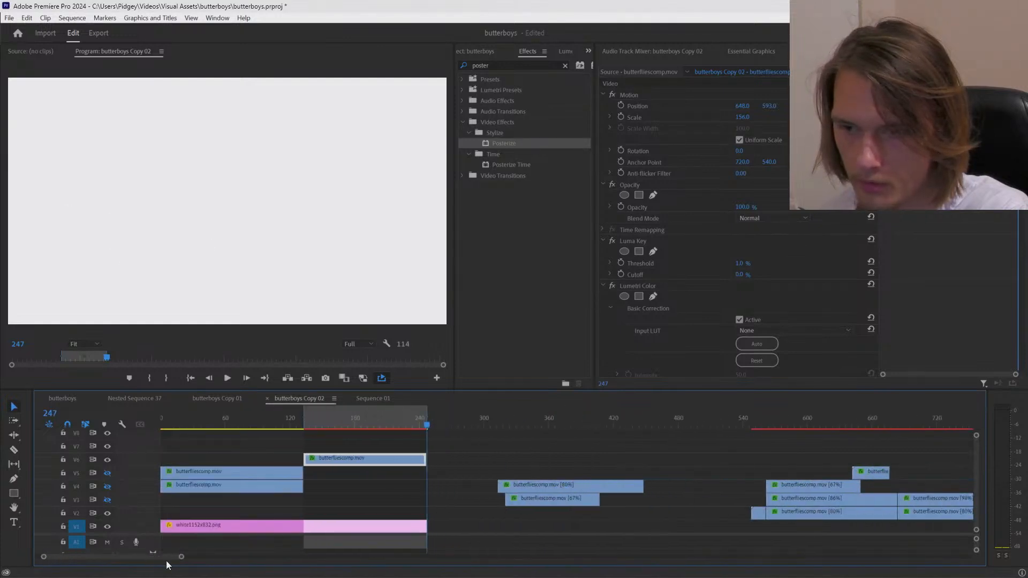
left_click_drag(377, 423, 317, 429)
key("space")
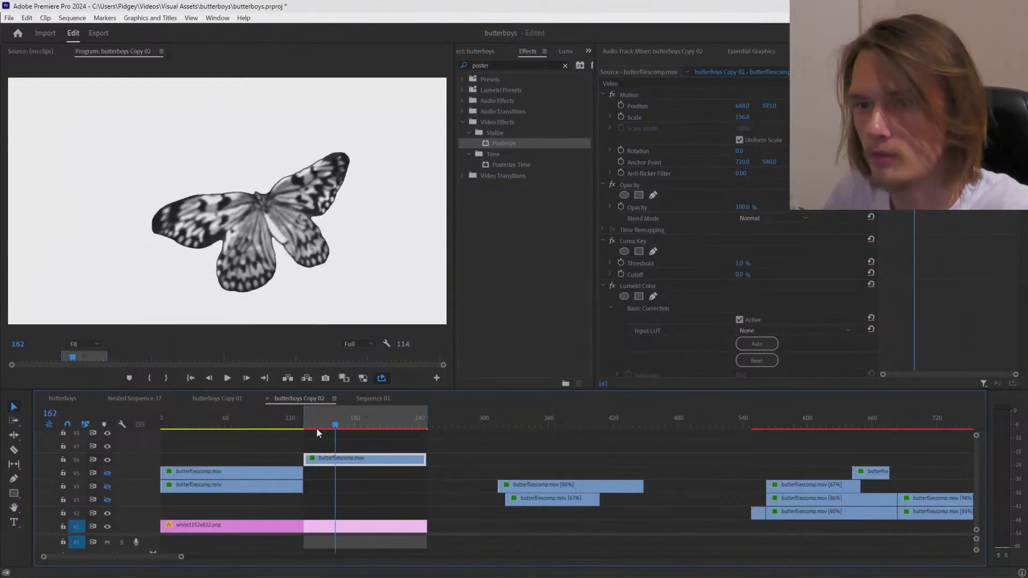
key("space")
key("Right")
key("Right")
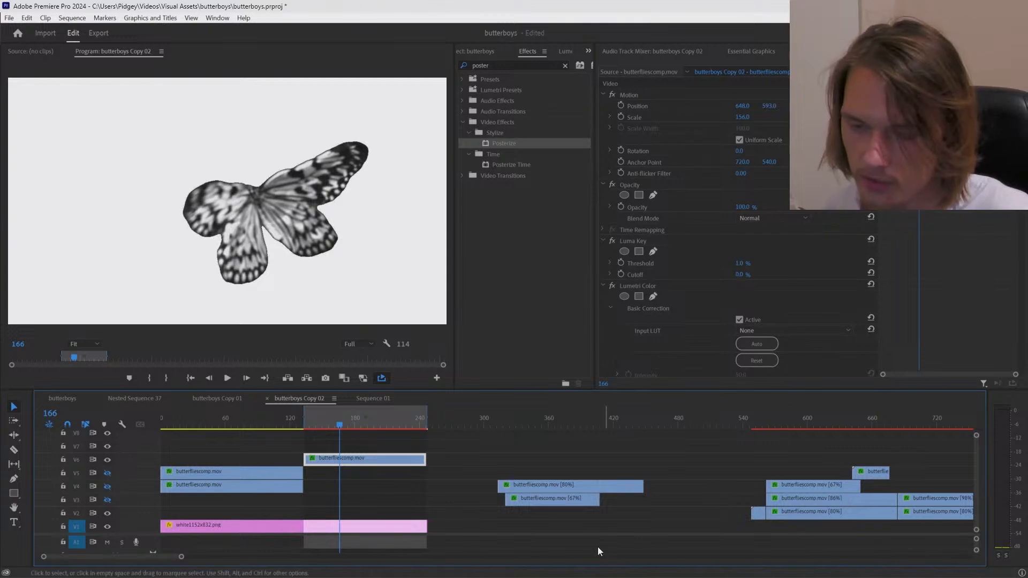
Step: In Sequence 01, extend the nested butterboys Copy 02 clip to about 22 seconds so it includes the new butterfly flight
left_click(484, 490)
left_click(372, 398)
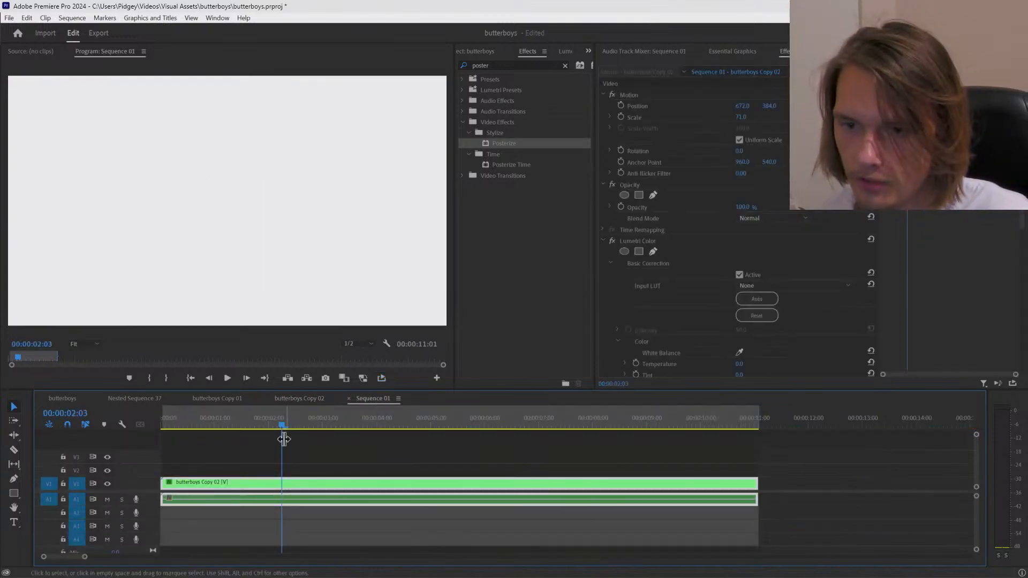
key("backslash")
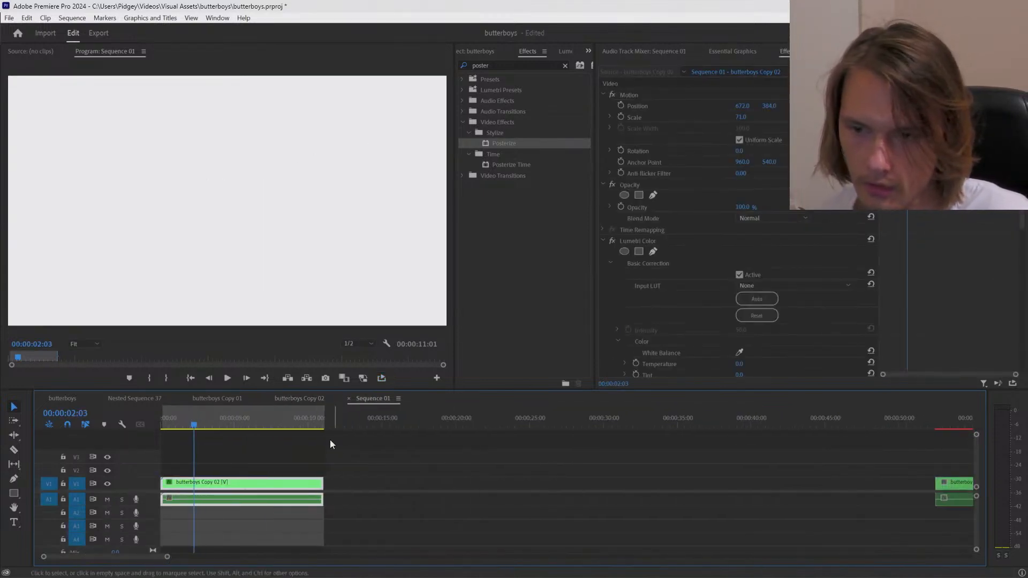
left_click(331, 425)
left_click_drag(331, 425, 355, 425)
left_click_drag(322, 482, 485, 481)
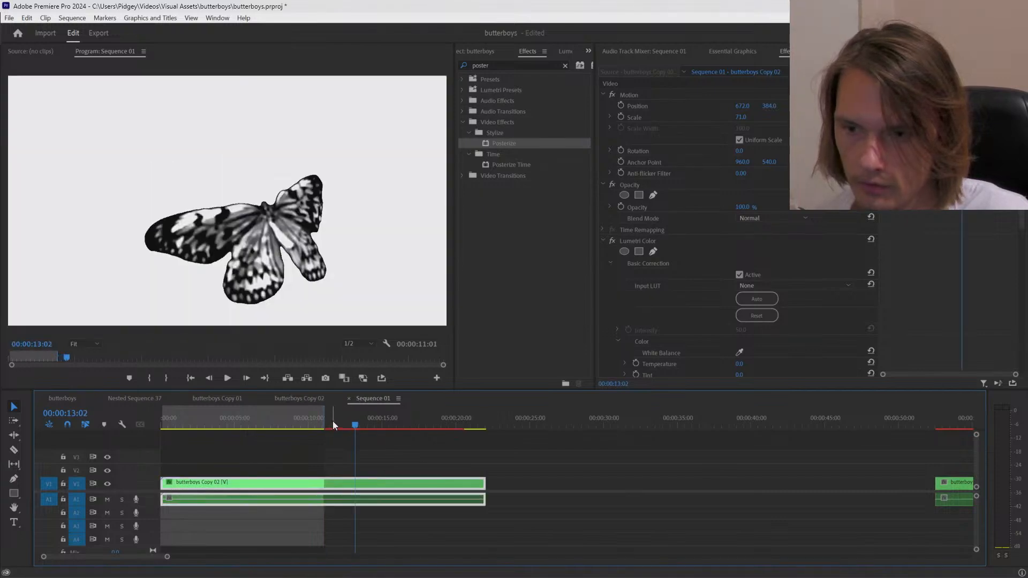
Step: Set Sequence 01's in-to-out range from its previous out point to 00:00:20:07
left_click(265, 378)
left_click(150, 378)
left_click_drag(351, 425, 464, 419)
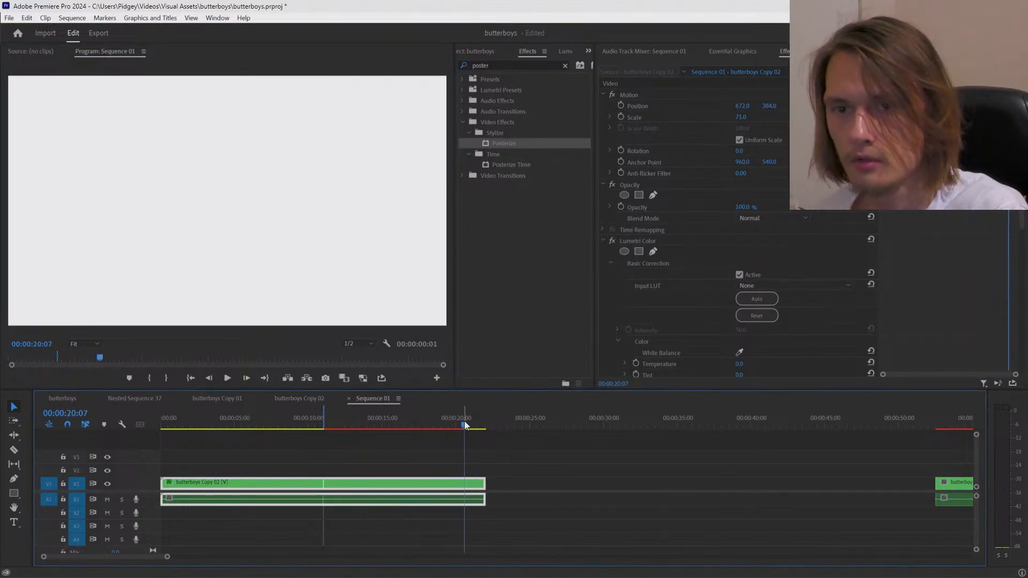
left_click(166, 378)
Step: Turn on loop playback and preview how the end of the range connects to its start
left_click(439, 422)
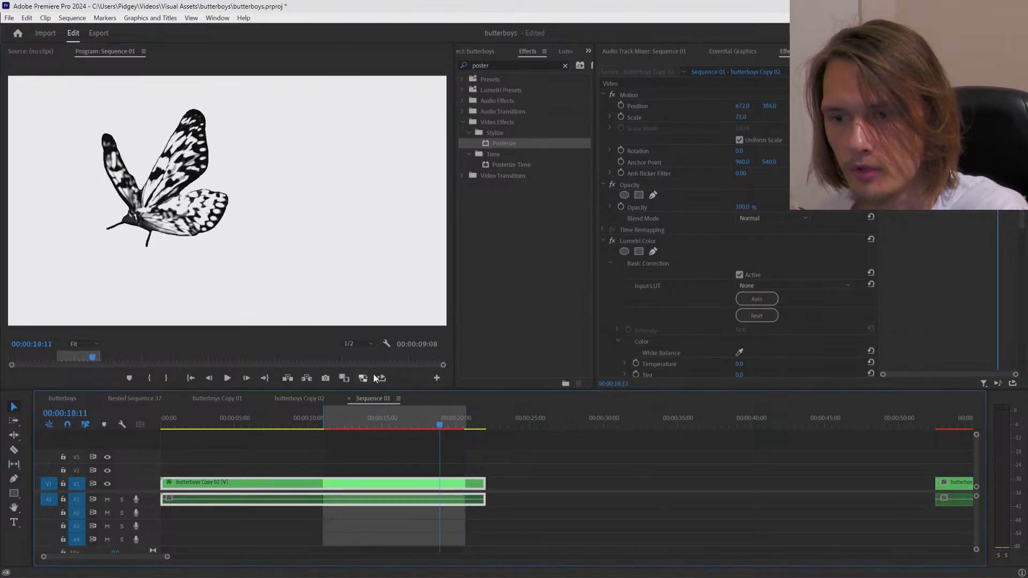
left_click(227, 378)
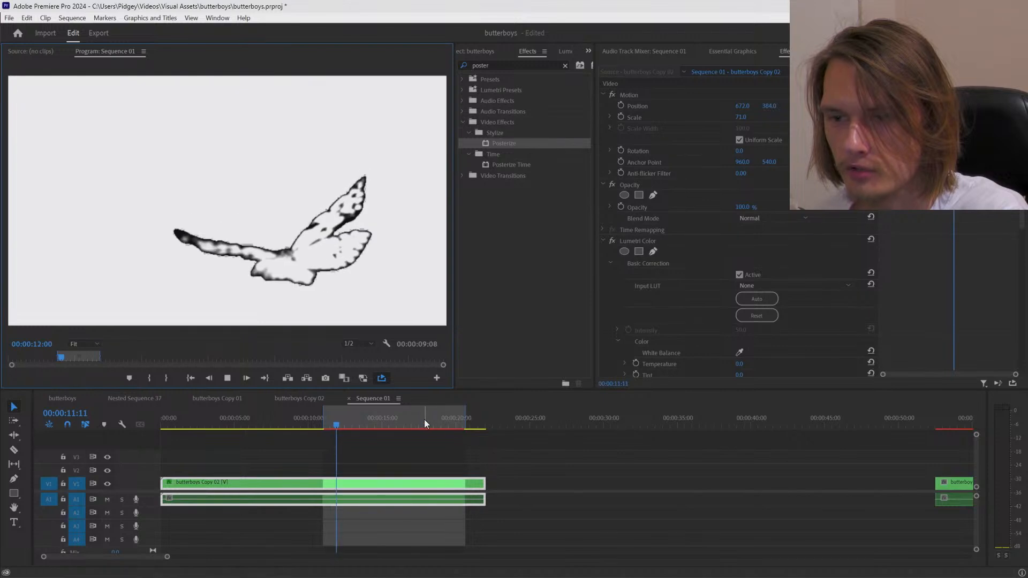
left_click(450, 431)
key("space")
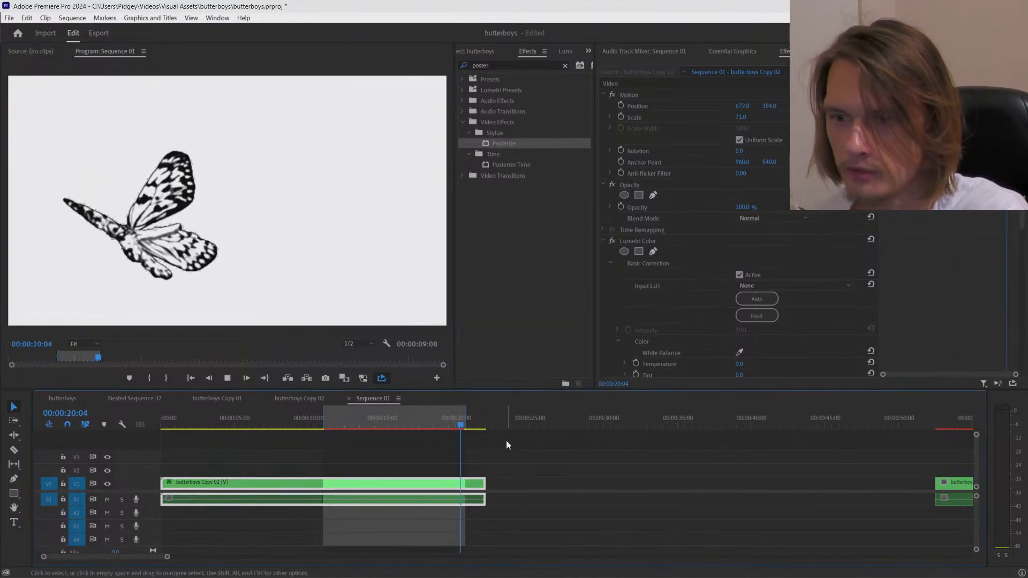
key("space")
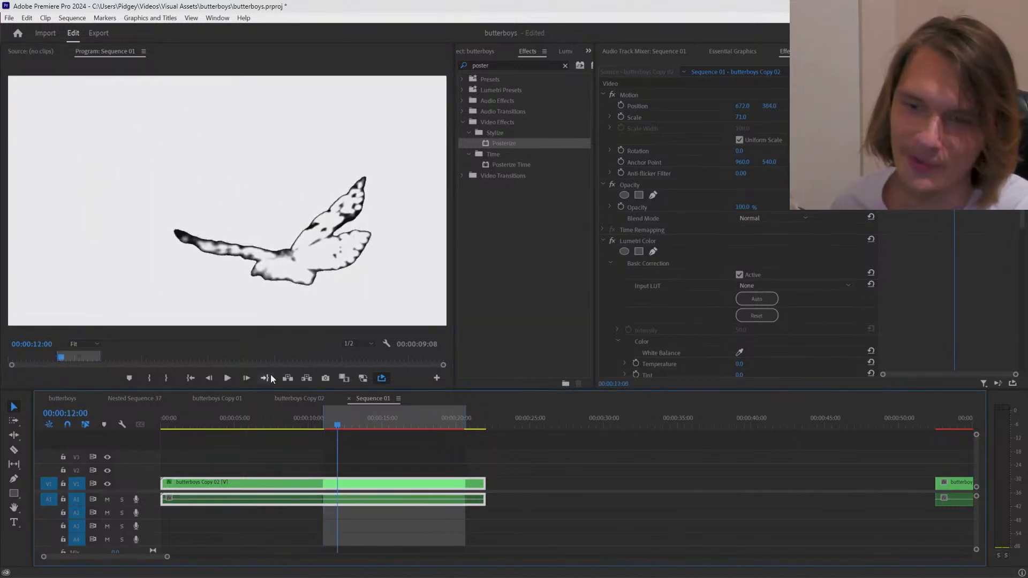
Step: End the in-to-out range one frame earlier, at 00:00:20:06, and preview the loop again
left_click(271, 375)
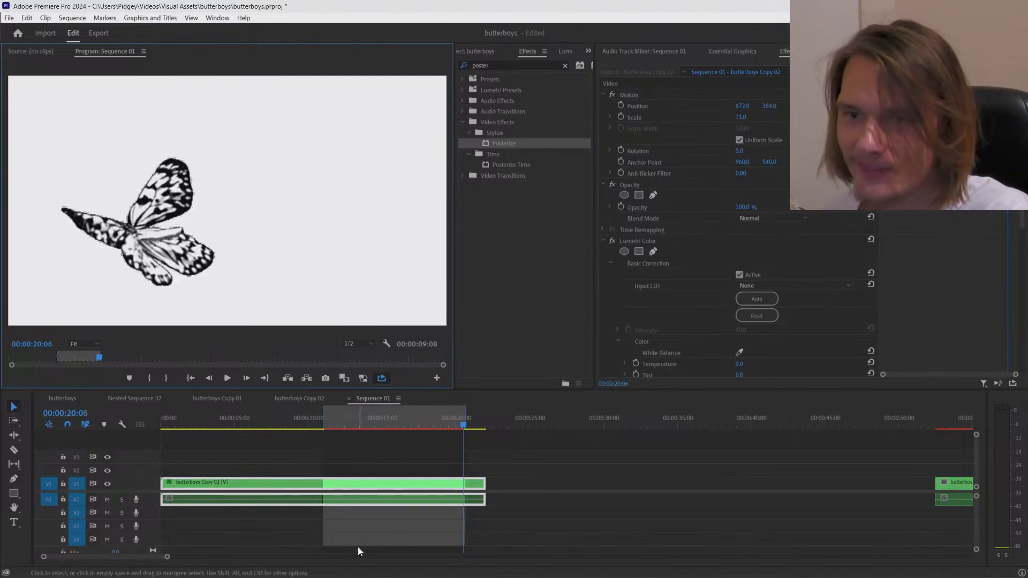
left_click(445, 429)
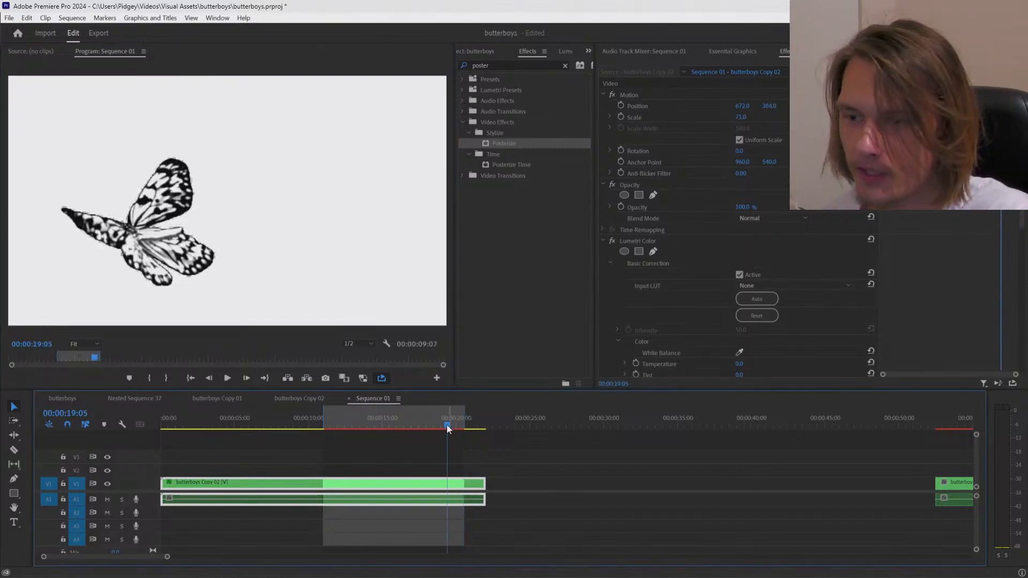
key("space")
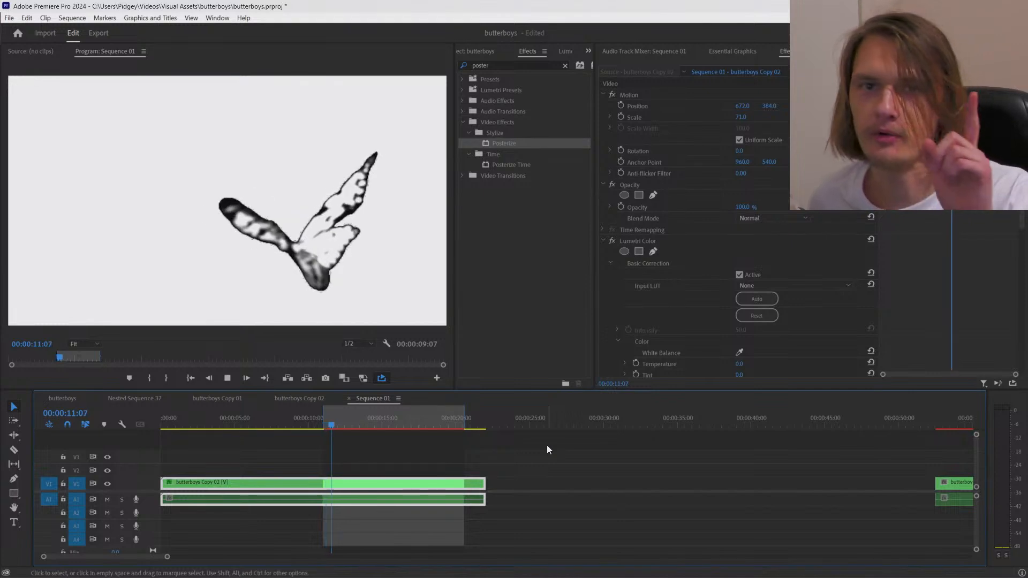
key("space")
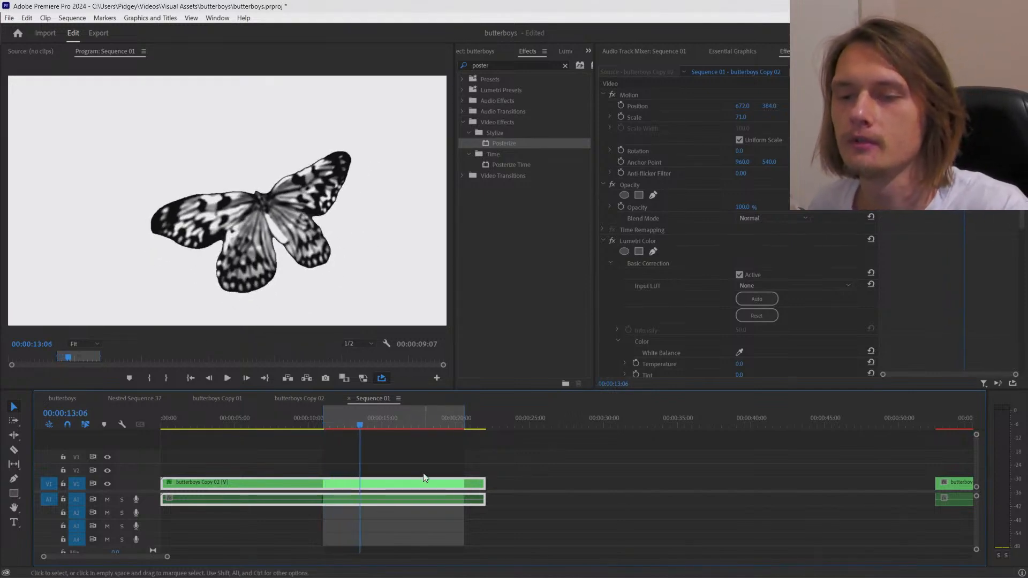
Step: Review the nested clip's Lumetri Color settings, compare the butterfly with the effect off and on, and check the frame at 00:00:16:10
left_click(424, 474)
left_click(416, 486)
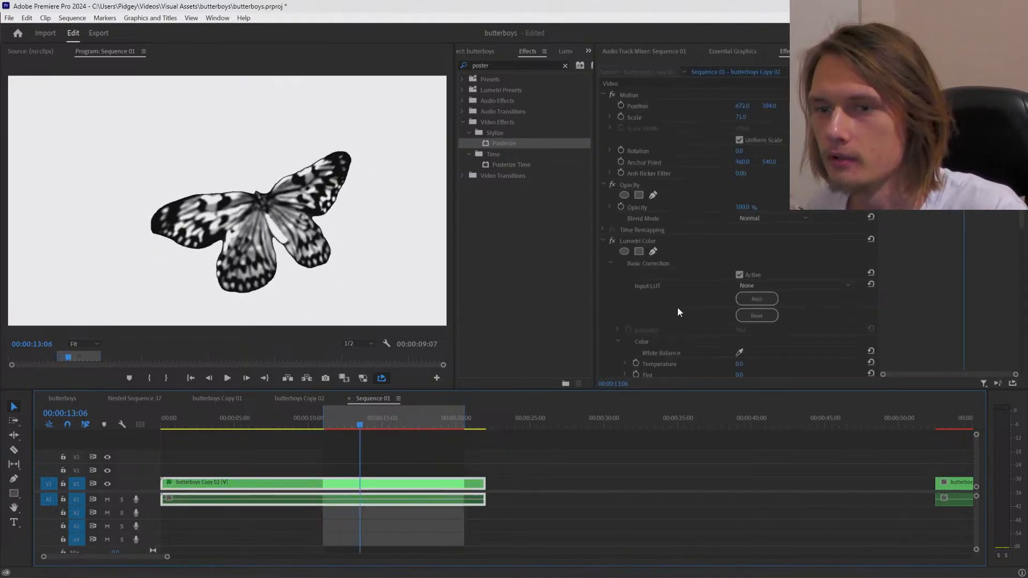
scroll(677, 308, "down", 5)
scroll(690, 250, "up", 2)
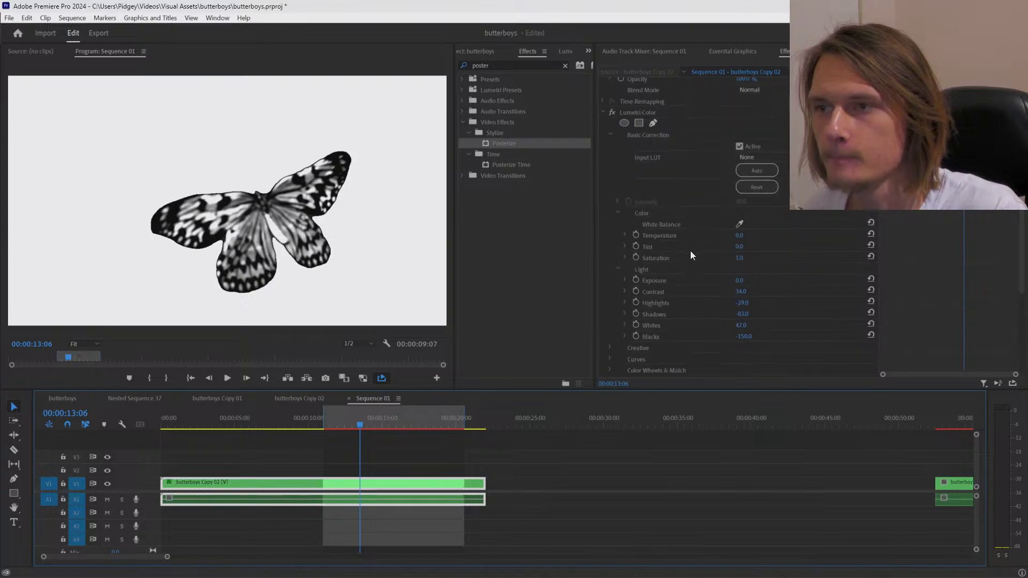
left_click(612, 113)
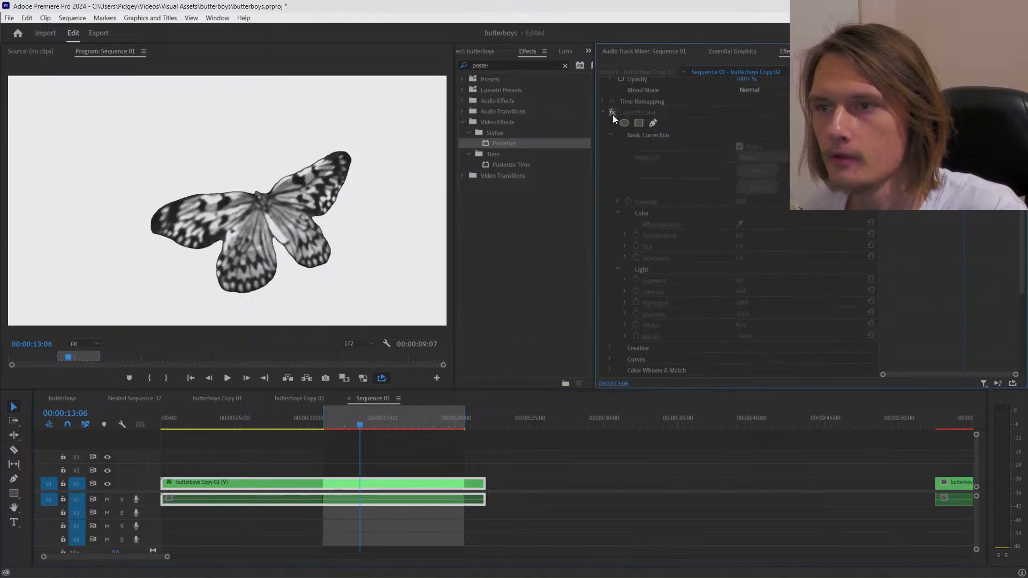
left_click(612, 113)
mouse_move(403, 416)
left_mouse_down()
mouse_move(418, 421)
mouse_move(380, 428)
mouse_move(411, 422)
left_mouse_up()
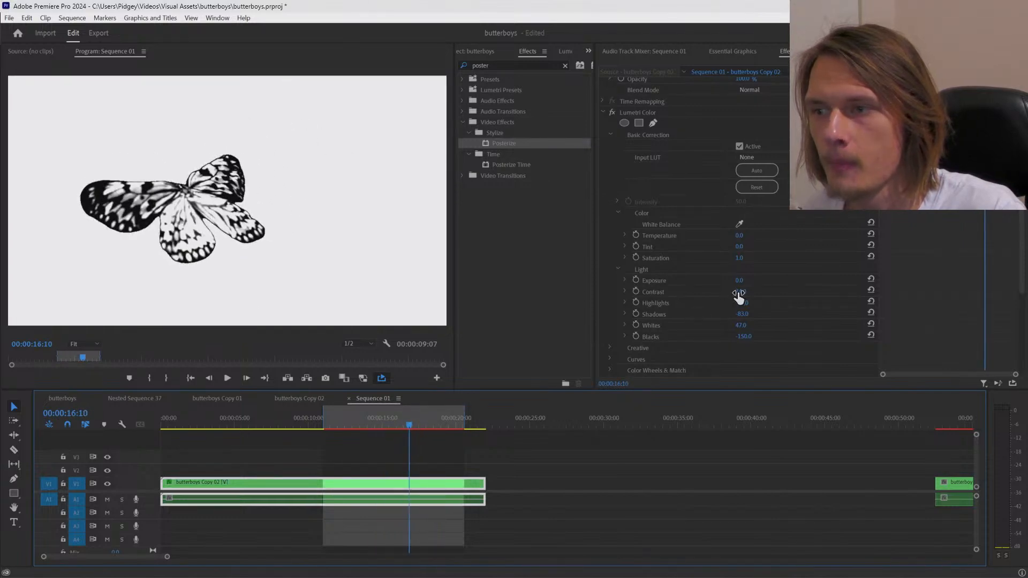
Step: Soften the nested clip's Lumetri Color with Contrast -41, Highlights -29, Shadows -123 and lower Whites, and set Sharpen to 3
left_click_drag(739, 292, 739, 326)
scroll(676, 325, "down", 1)
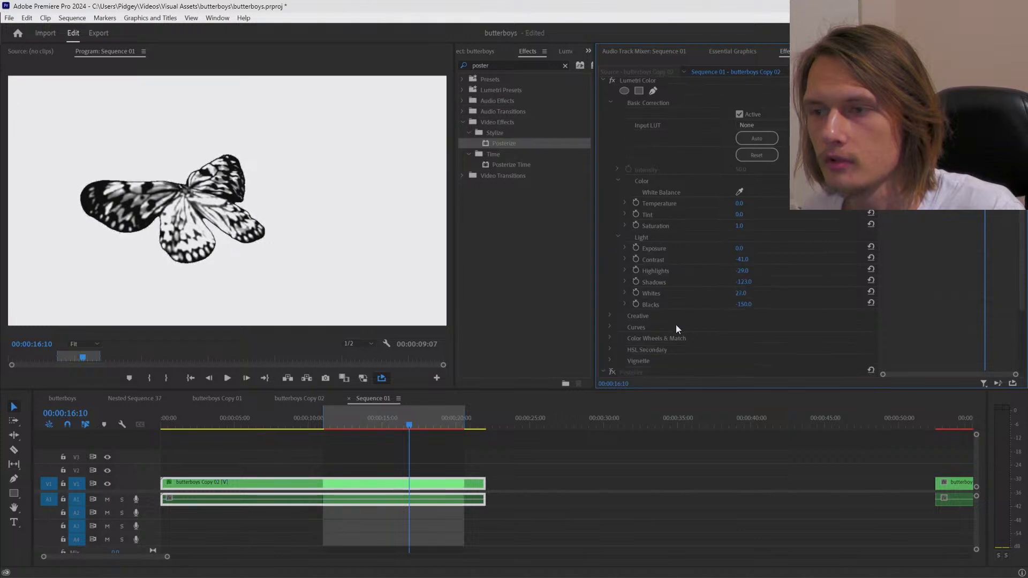
left_click(610, 316)
scroll(689, 328, "down", 3)
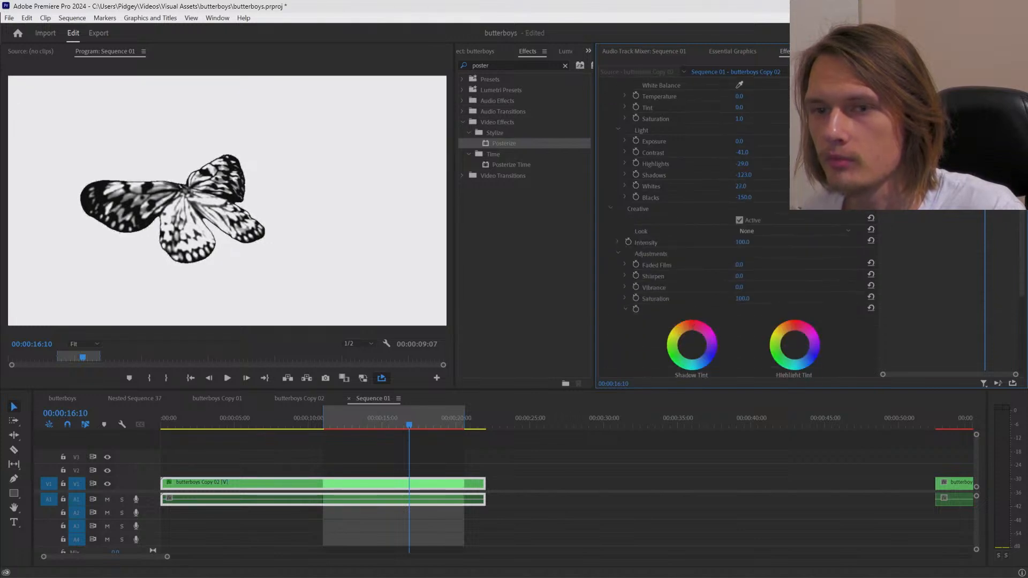
left_click_drag(739, 276, 748, 276)
mouse_move(397, 424)
left_mouse_down()
mouse_move(365, 426)
mouse_move(442, 423)
mouse_move(365, 426)
mouse_move(378, 426)
left_mouse_up()
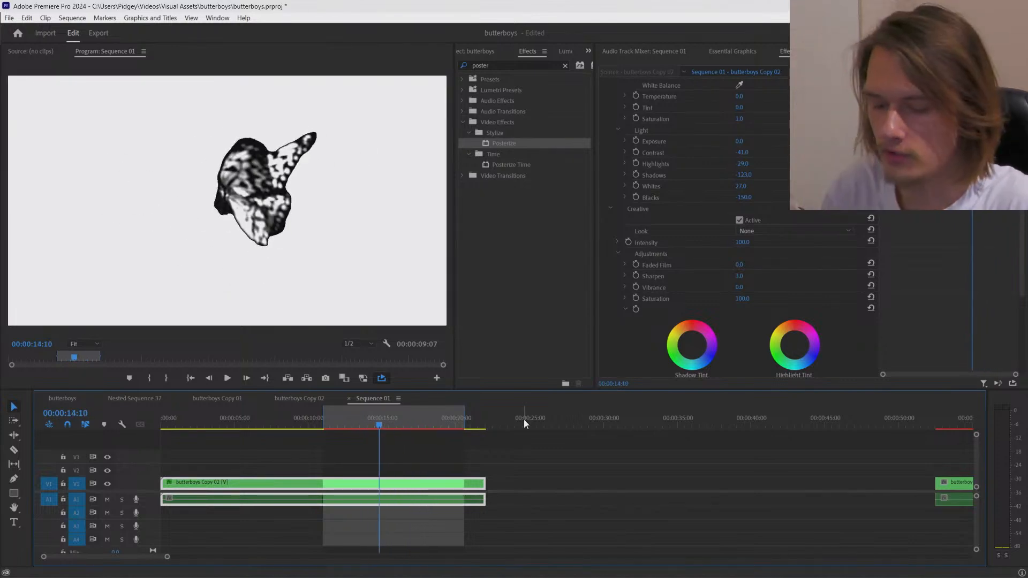
Step: Start a media export of Sequence 01 and create a destination folder named butterfly2 inside the butterboys folder
key("ctrl+m")
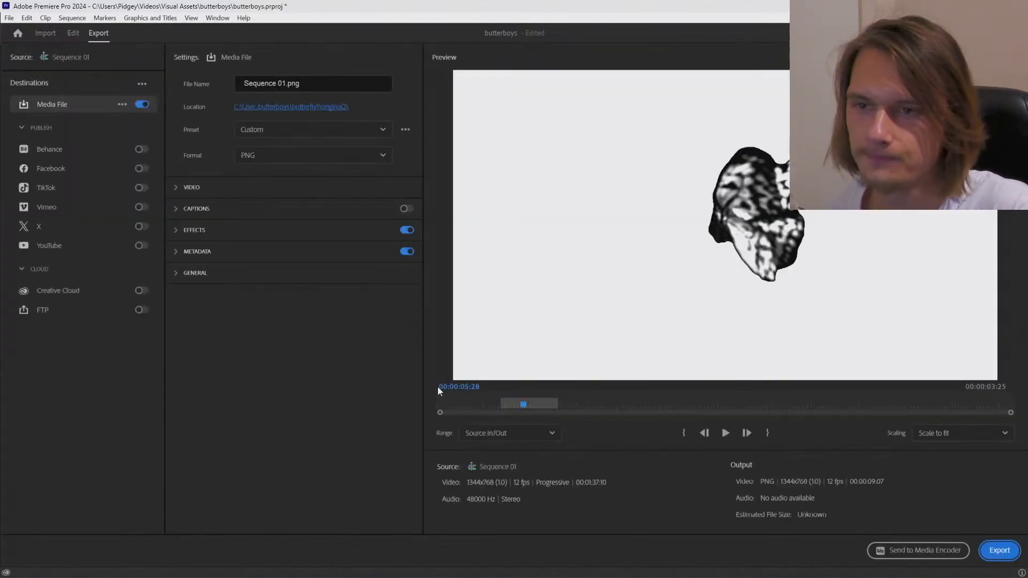
left_click(300, 106)
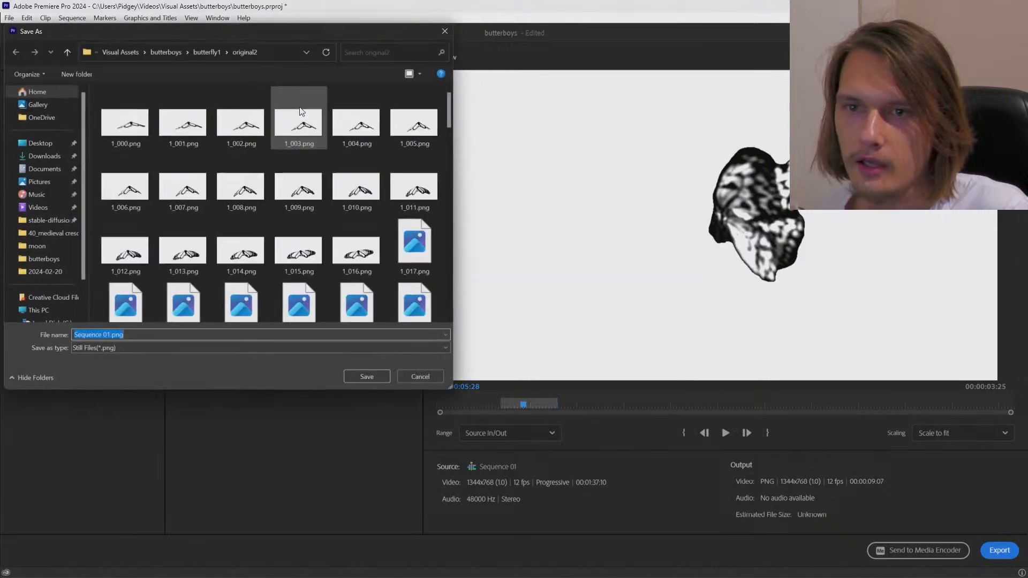
left_click(68, 53)
left_click(69, 52)
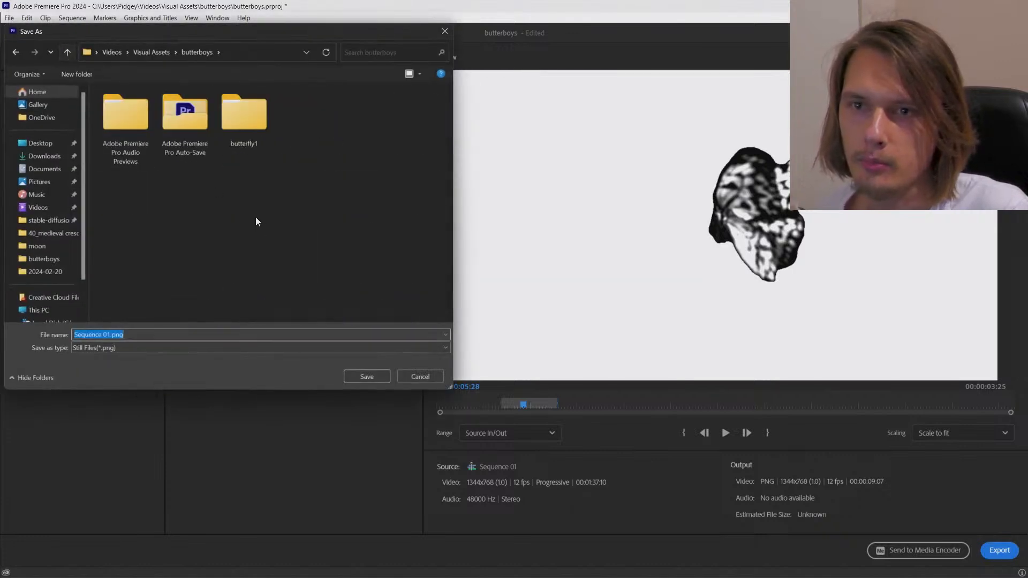
right_click(337, 212)
mouse_move(352, 354)
left_click(386, 357)
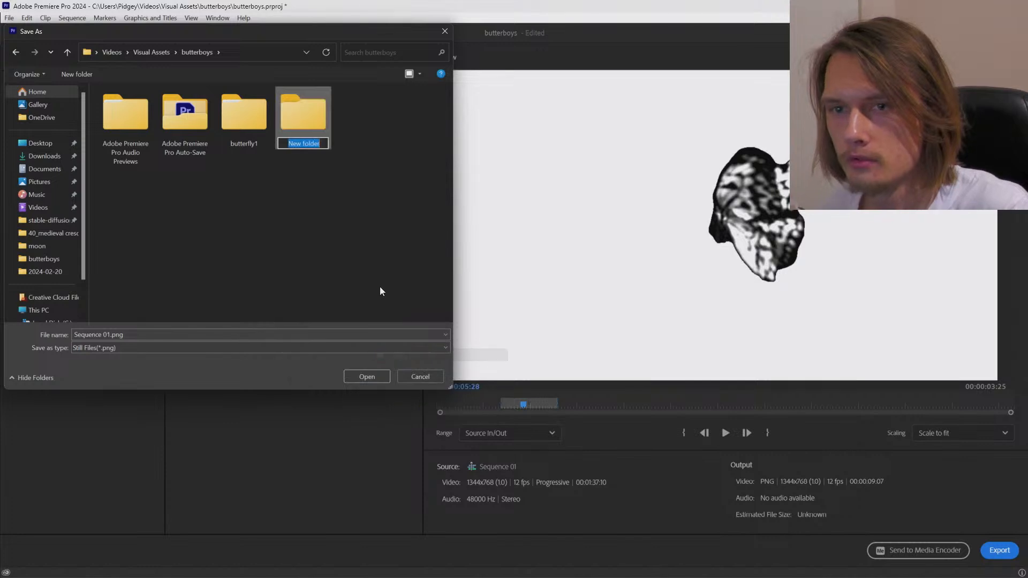
type("butter")
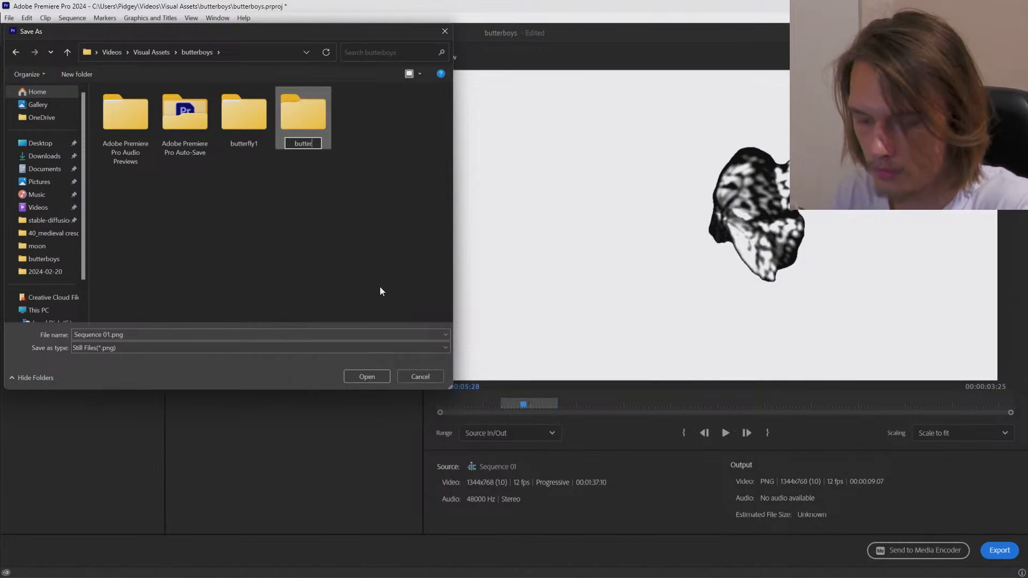
type("fly2")
key("Return")
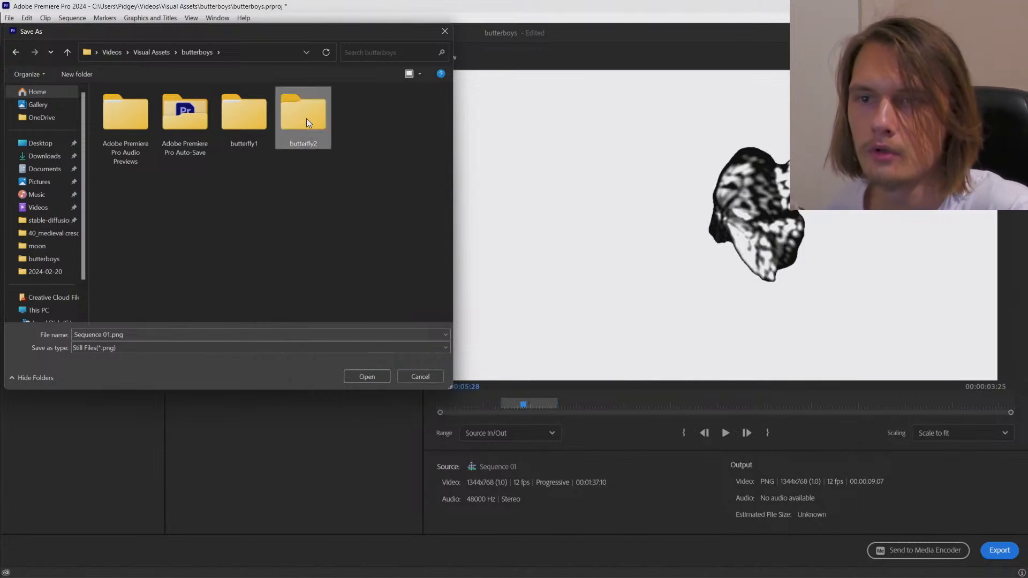
Step: Create two subfolders named original and inpaint inside the butterfly2 folder
double_click(305, 121)
right_click(250, 236)
mouse_move(341, 371)
left_click(380, 374)
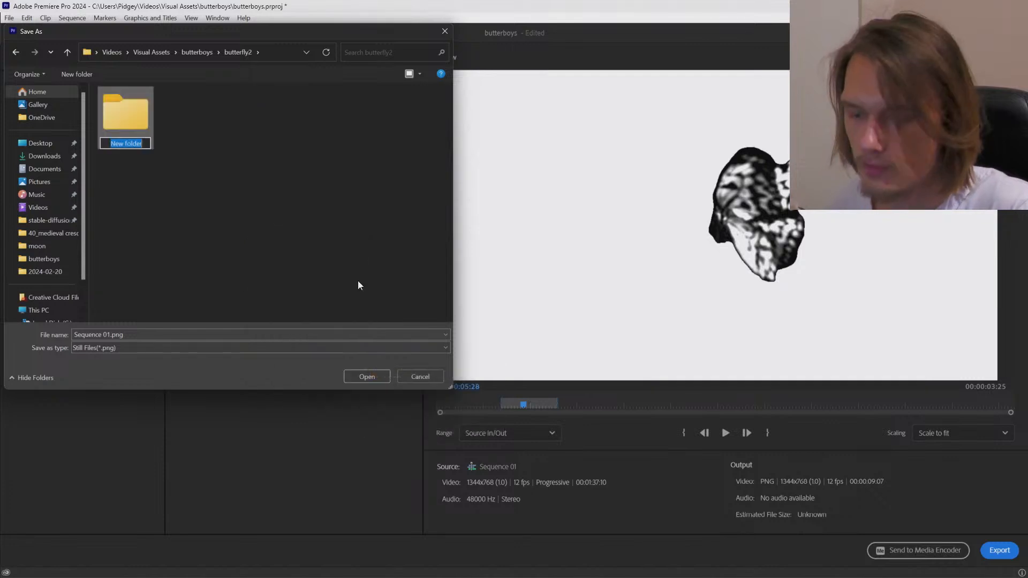
type("original")
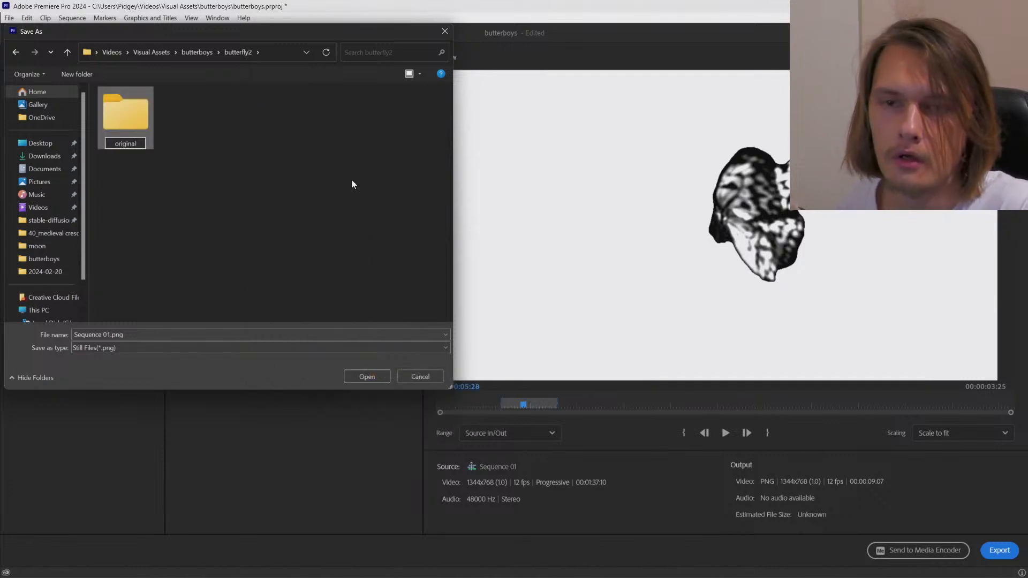
left_click(240, 210)
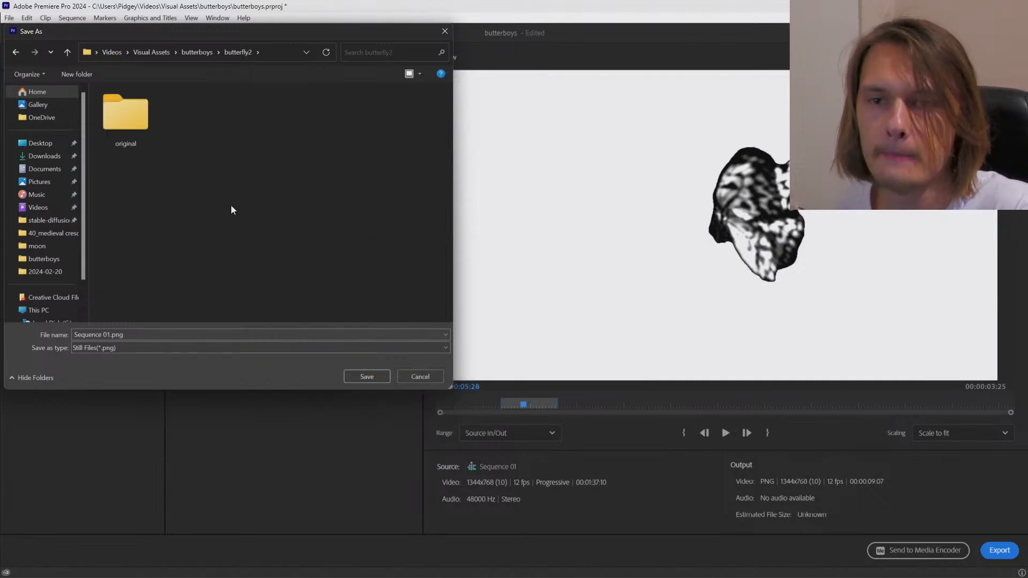
right_click(220, 159)
mouse_move(297, 303)
left_click(354, 295)
type("i")
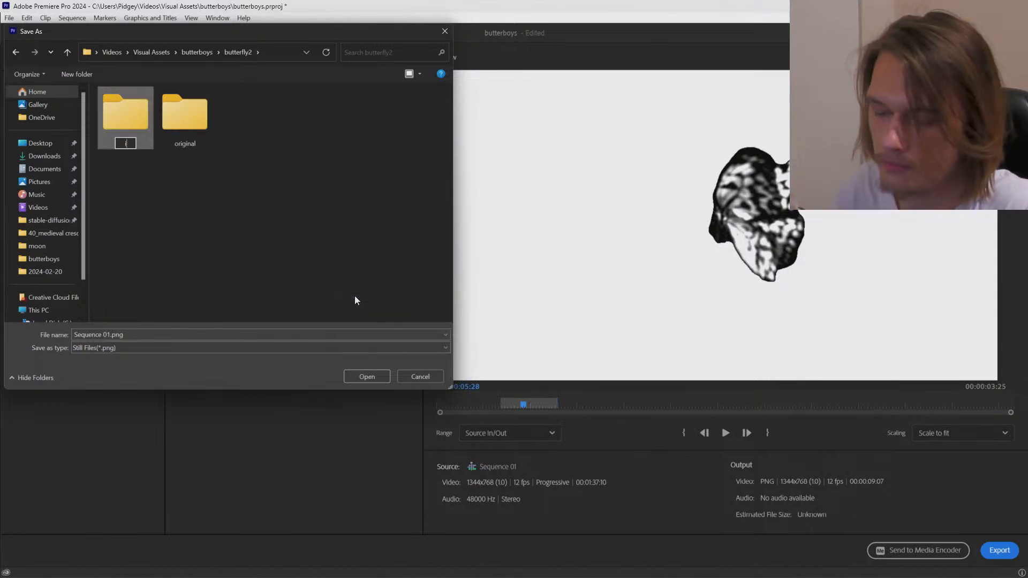
type("npaint")
key("Return")
left_click(341, 246)
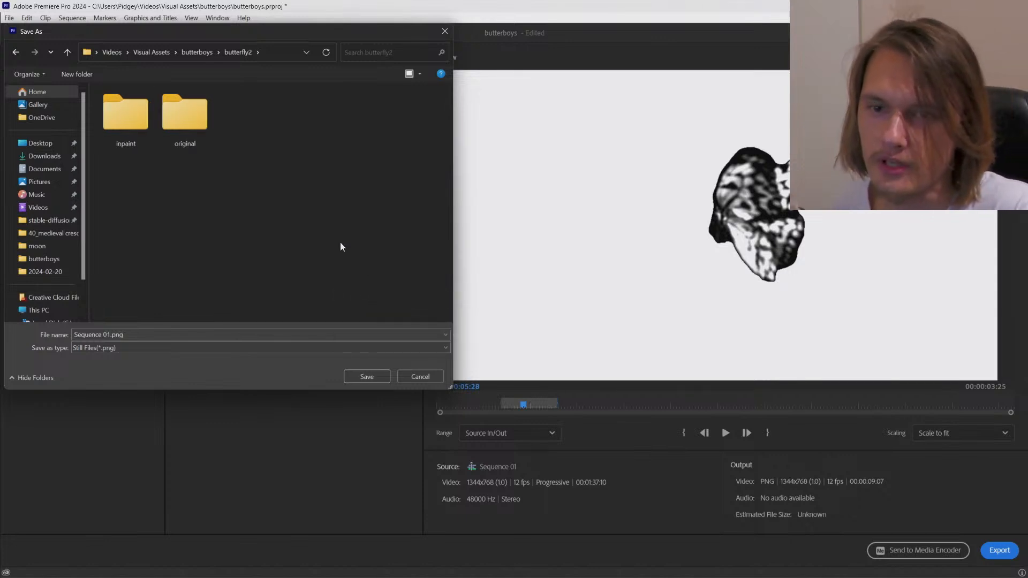
Step: Save the export as 2_.png in butterfly2's original folder and export the in-to-out range as a PNG sequence
double_click(175, 141)
left_click(109, 334)
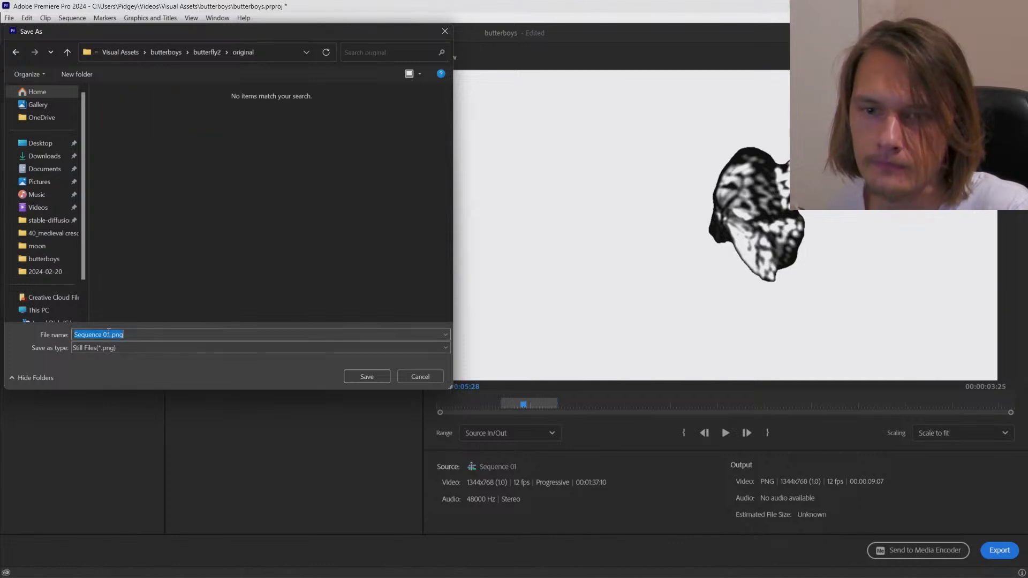
left_click(109, 334)
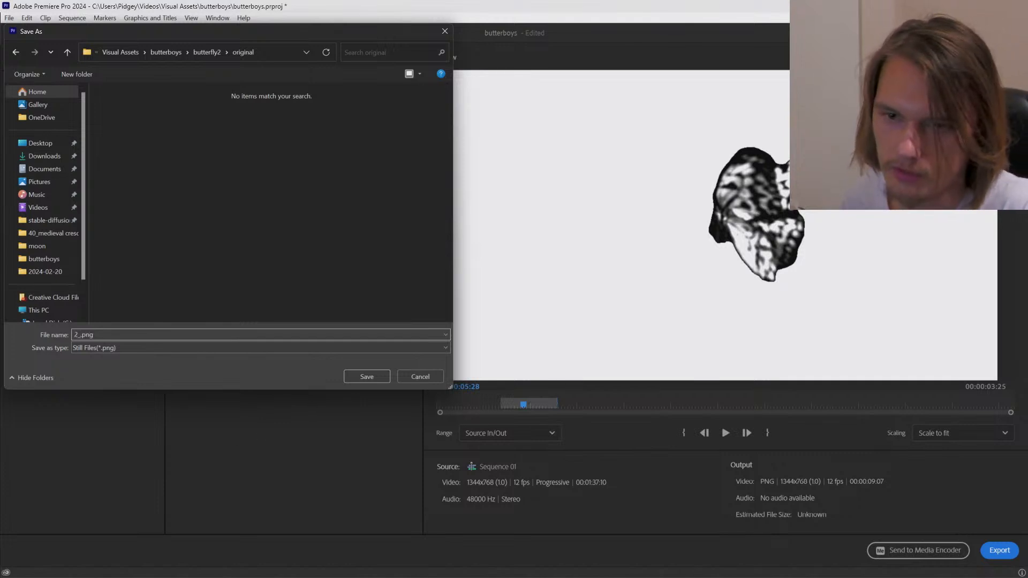
left_click(359, 374)
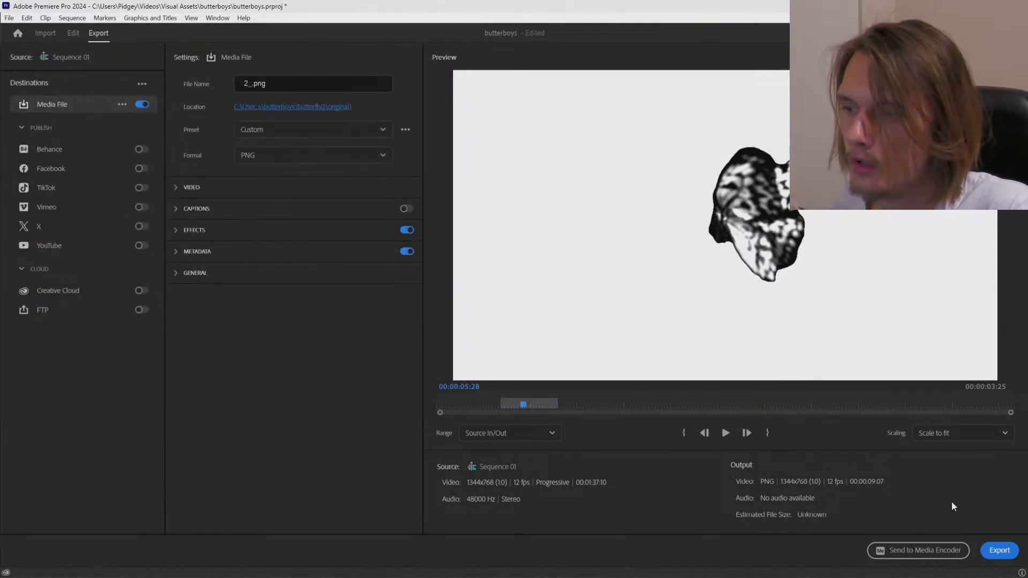
left_click(1000, 551)
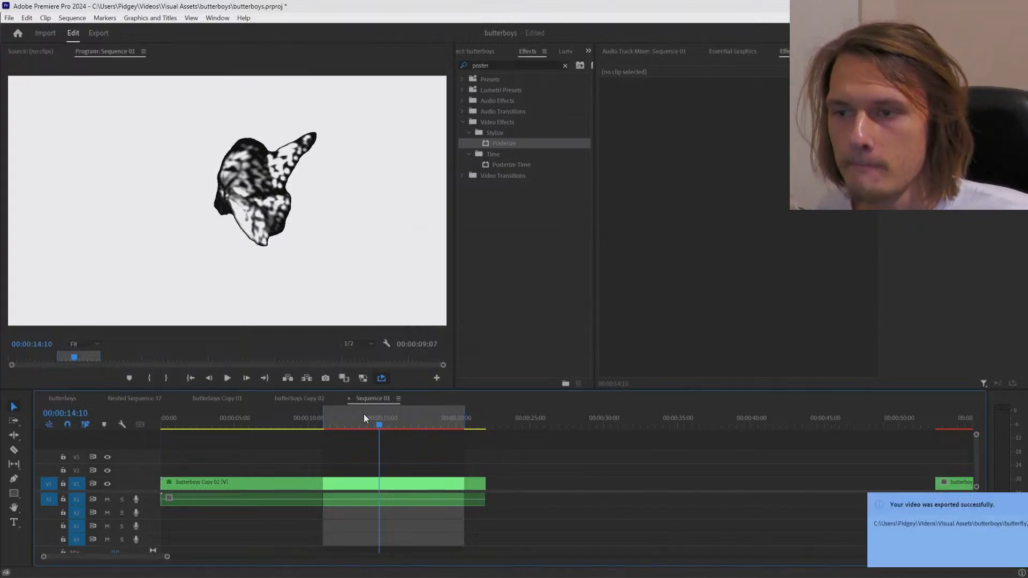
Step: In the butterboys Copy 02 sequence, collapse the butterfly clip's Luma Key and Lumetri Color settings and hide the white background track V1
left_click(303, 397)
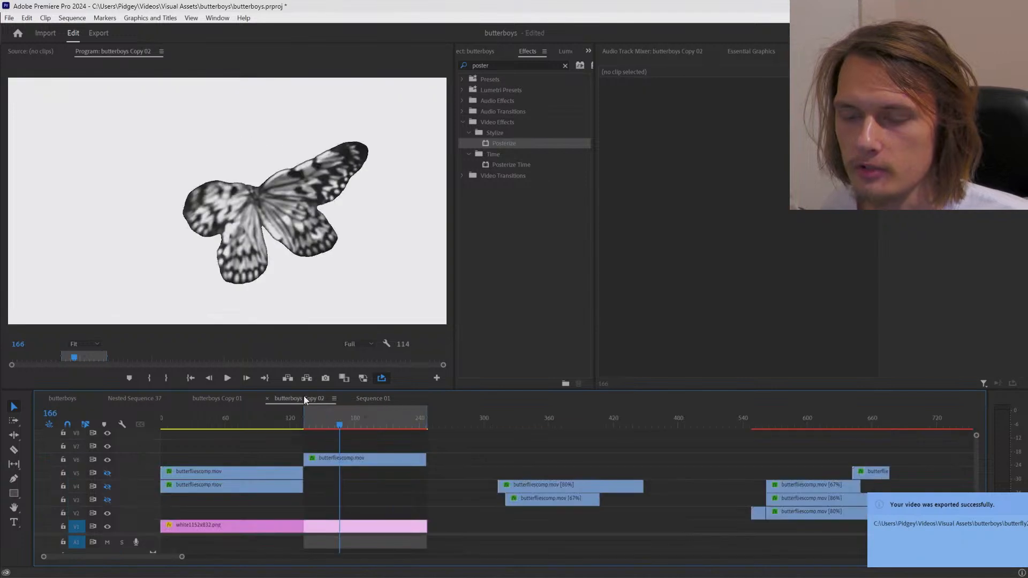
left_click(335, 459)
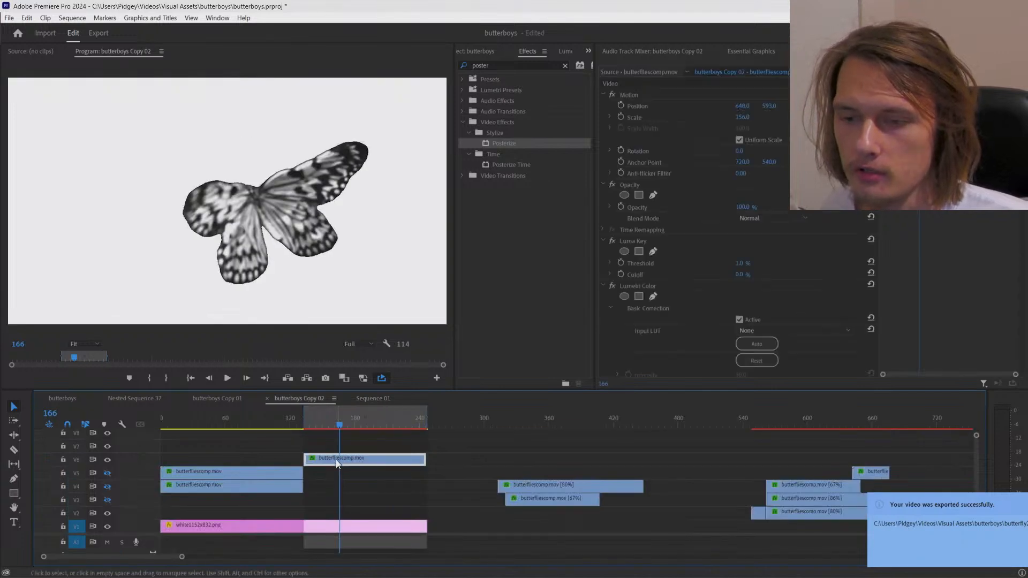
left_click(604, 285)
left_click(603, 241)
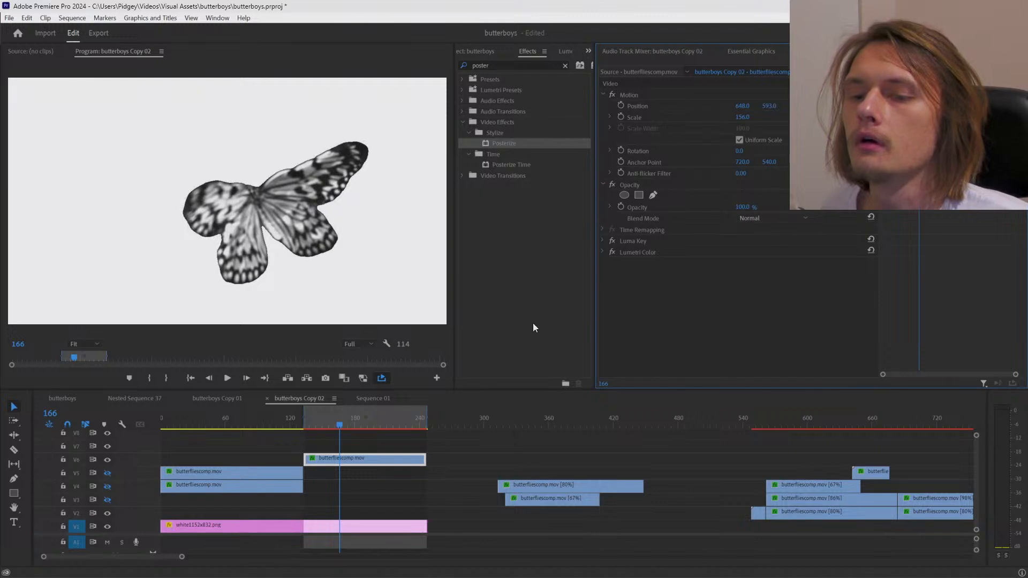
left_click(109, 527)
Step: Return to Sequence 01 and disable the nested butterfly clip's existing Lumetri Color effect, collapsing its Posterize settings
left_click(384, 400)
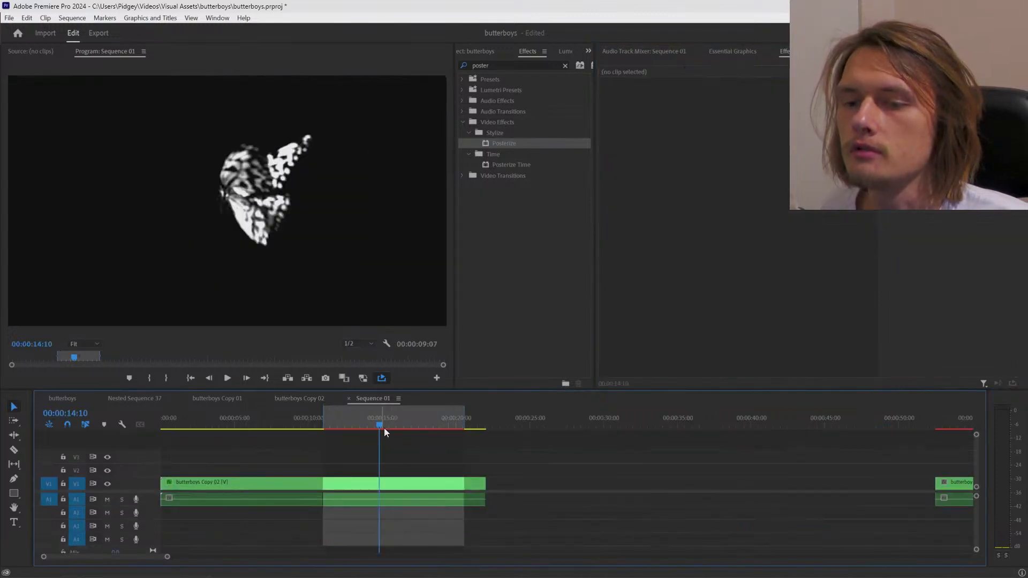
left_click(401, 484)
left_click(603, 242)
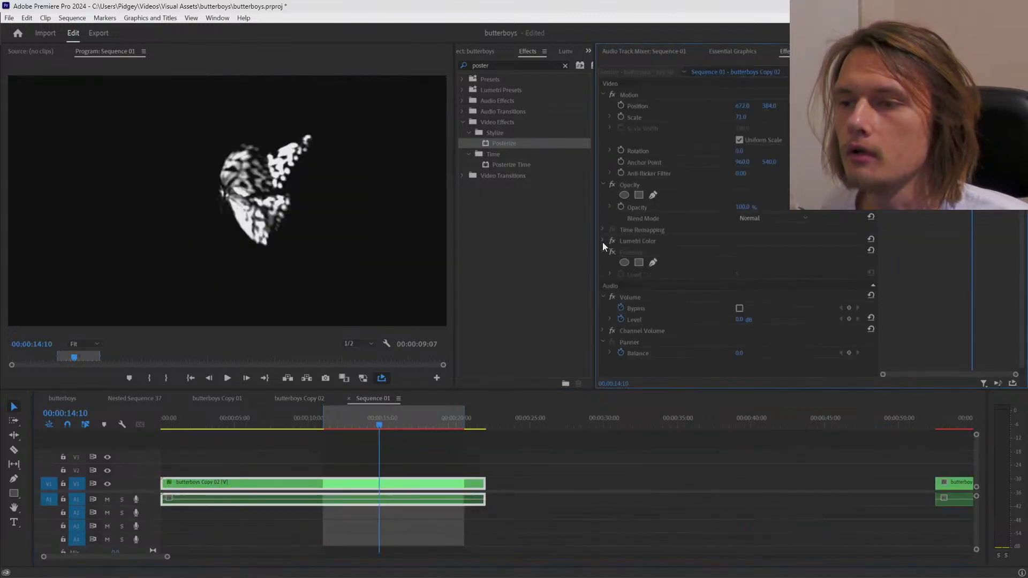
left_click(603, 252)
left_click(611, 242)
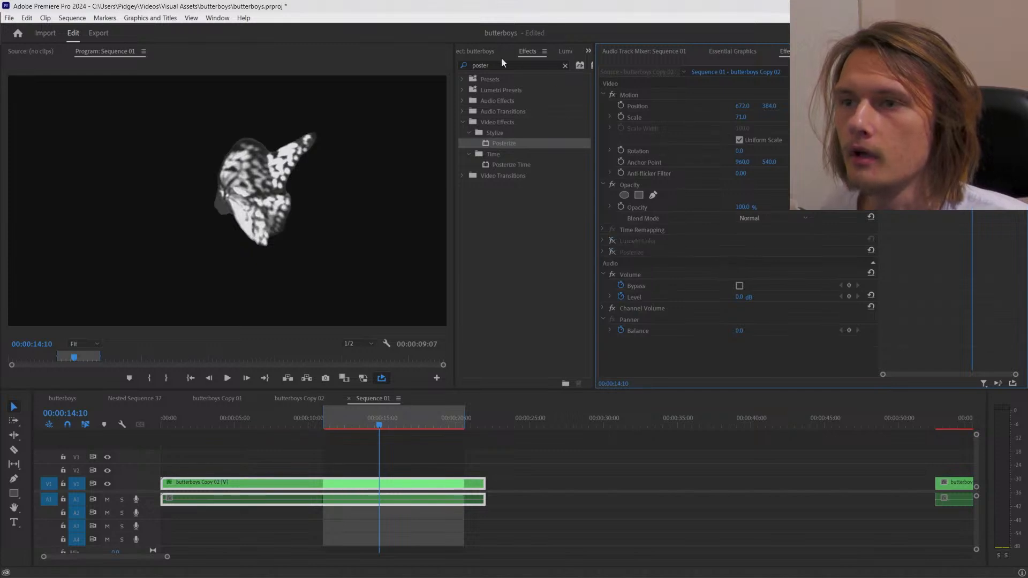
Step: Search the effects for "lumetri color" and add a second Lumetri Color to the nested clip, directly after the disabled one
left_click(473, 65)
type("lumet")
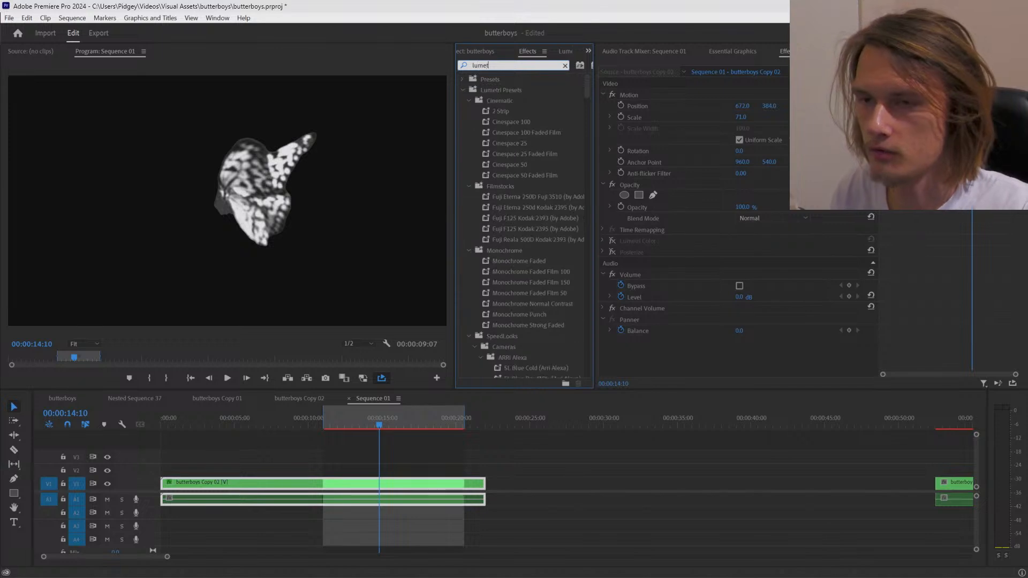
type("ri color")
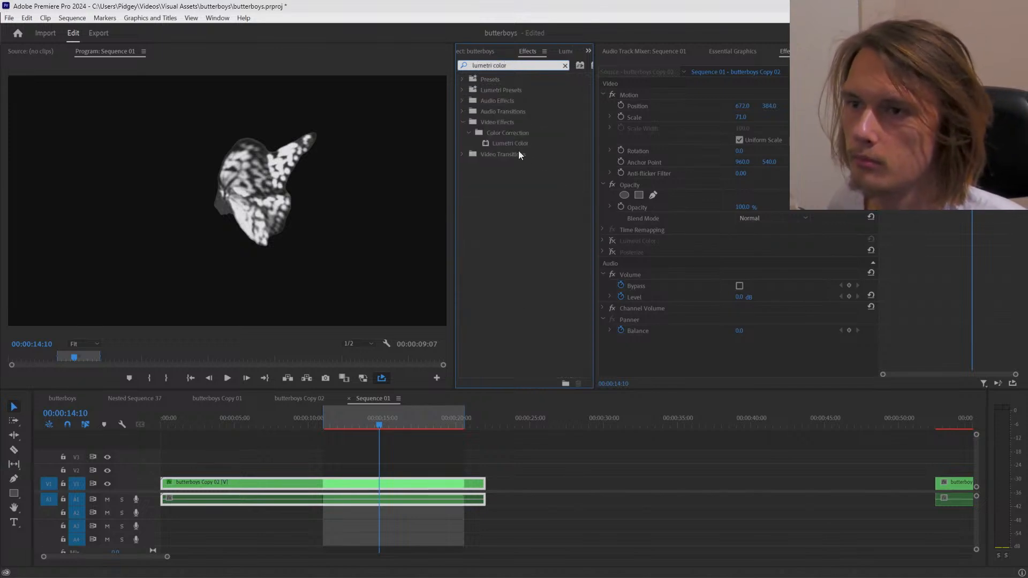
left_click_drag(515, 144, 650, 247)
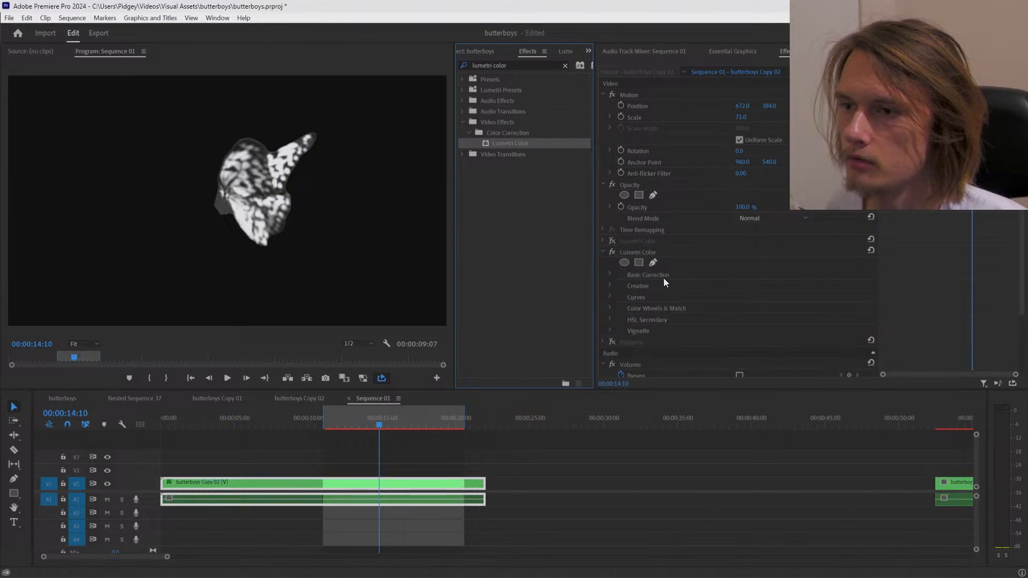
Step: Turn the butterfly into a solid white silhouette with Exposure 7, Whites 150 and Blacks 150, and check the frame at 00:00:17:03
left_click(609, 273)
scroll(688, 335, "down", 4)
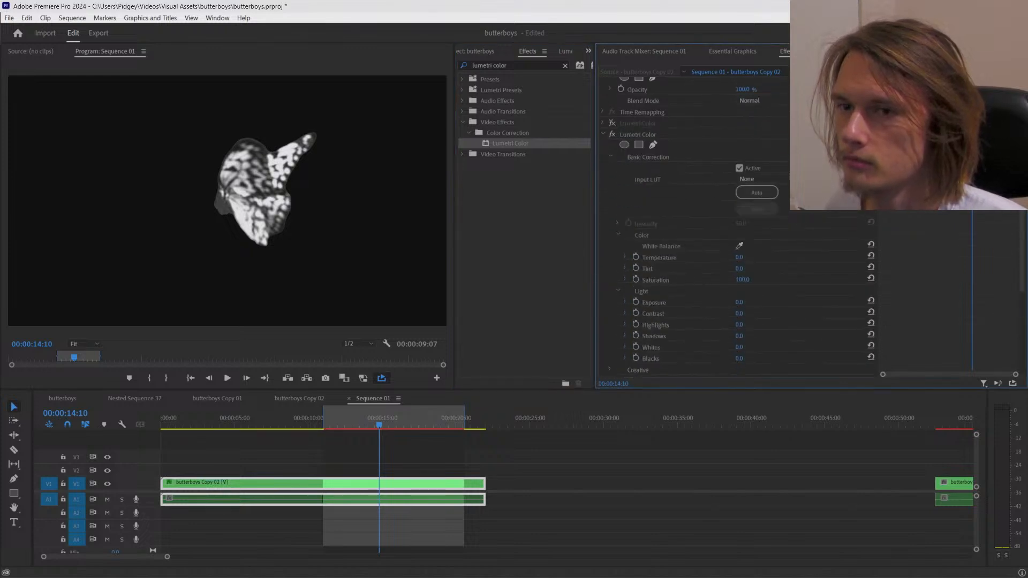
left_click_drag(739, 302, 748, 300)
left_click_drag(741, 349, 756, 359)
left_click_drag(360, 423, 416, 427)
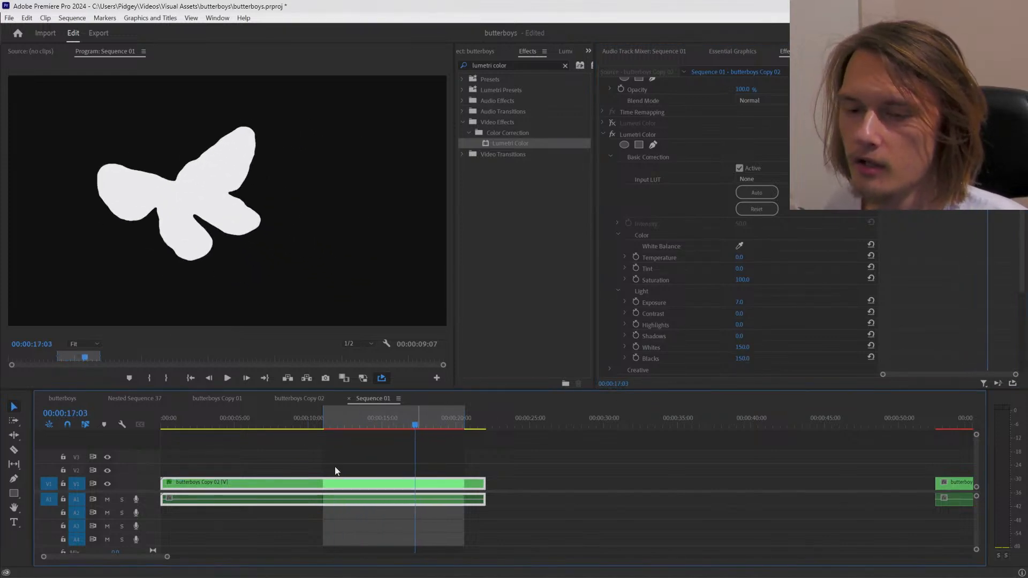
Step: Copy the Alpha Glow effect from the upper butterfliescomp.mov clip at the start of butterboys Copy 02
left_click(297, 400)
left_click_drag(287, 426, 241, 428)
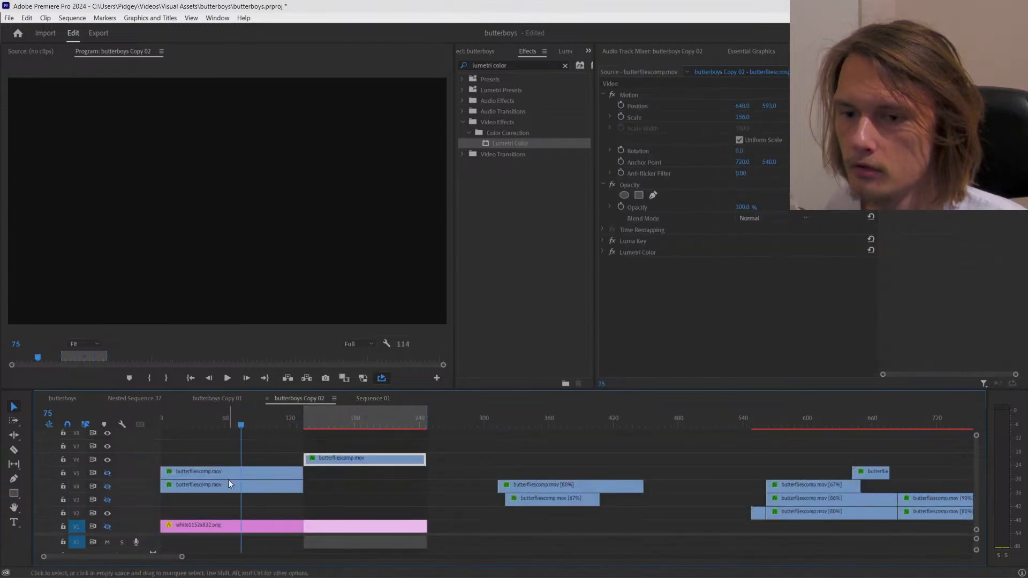
left_click(229, 476)
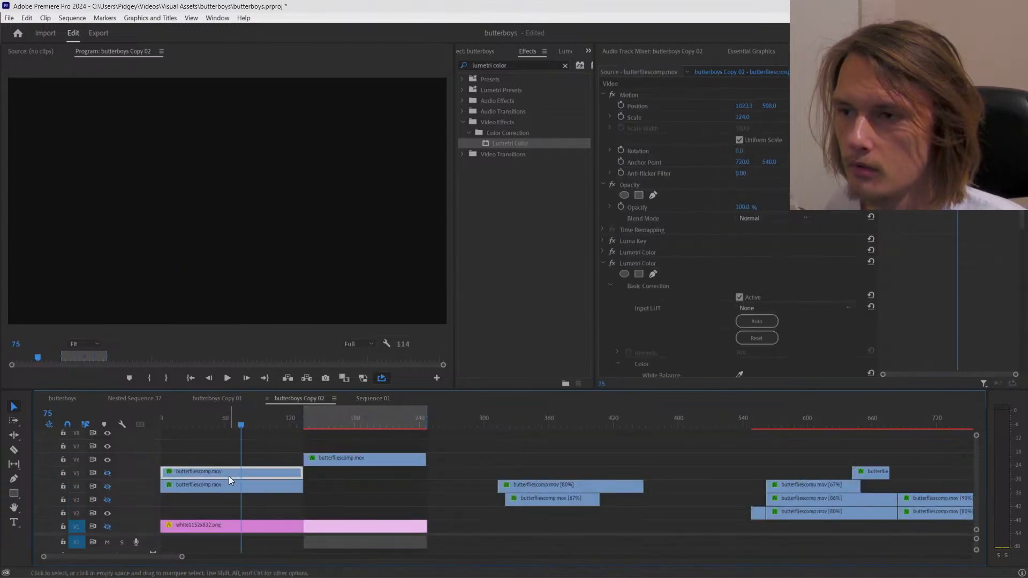
left_click(604, 263)
left_click(641, 273)
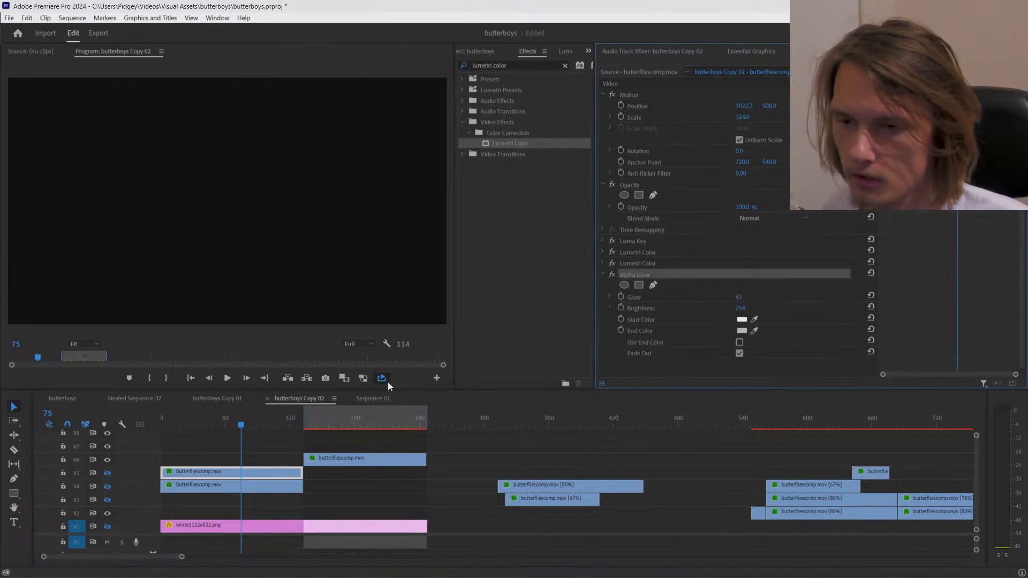
Step: Paste Alpha Glow onto the nested clip in Sequence 01 and check the glowing silhouette at 00:00:16:08
left_click(370, 400)
left_click(357, 481)
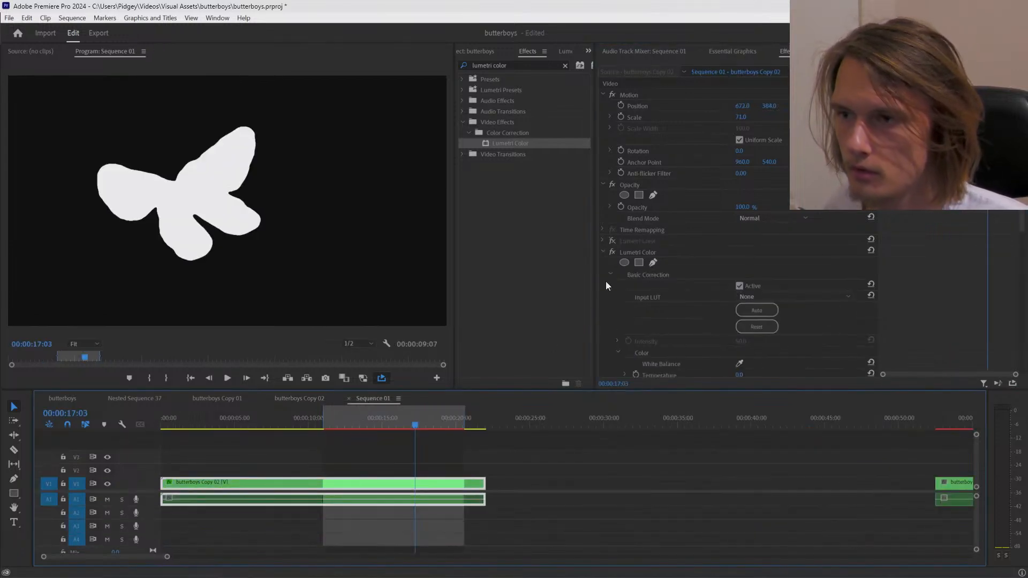
left_click(603, 252)
key("ctrl+v")
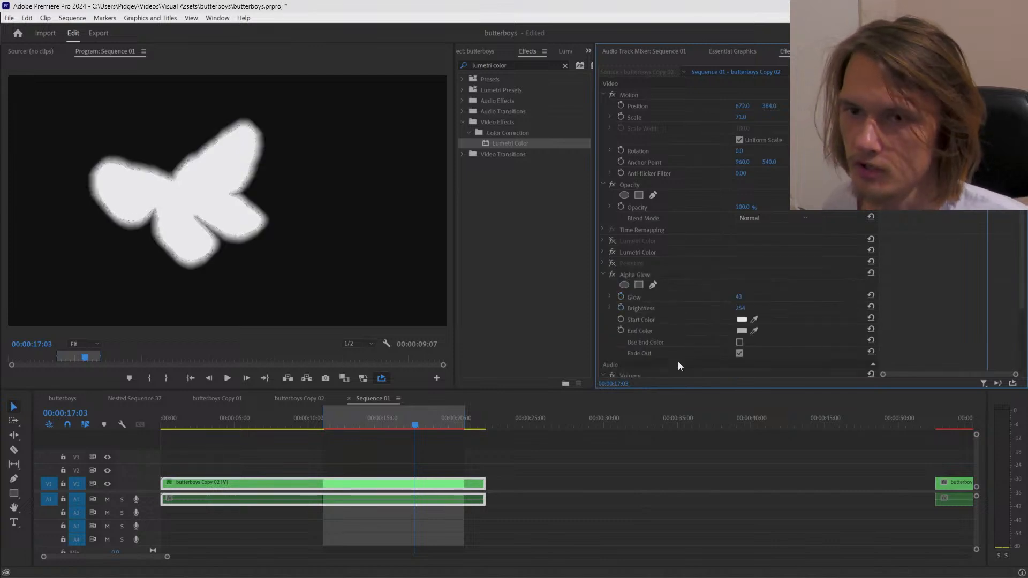
left_click_drag(383, 416, 408, 423)
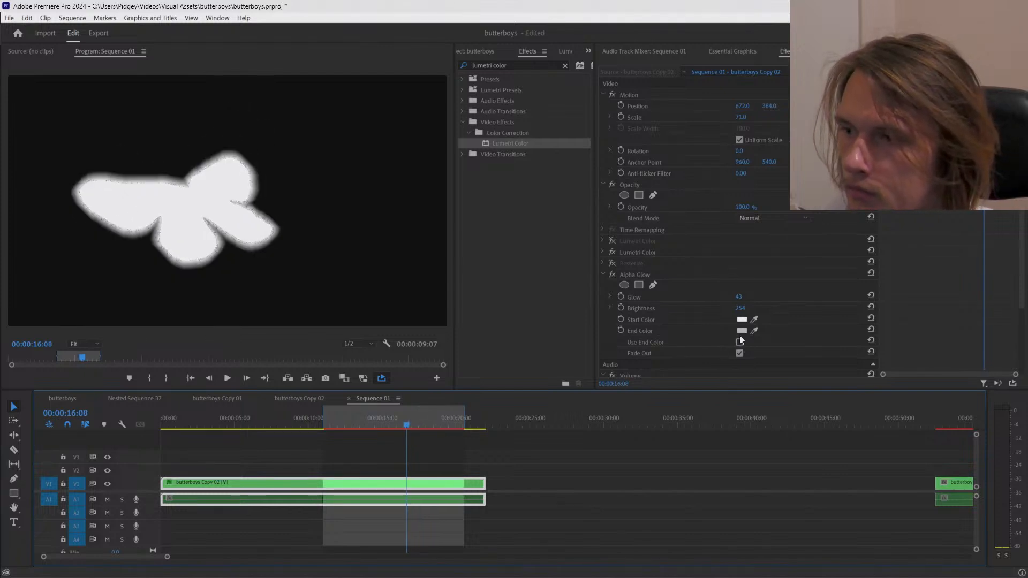
Step: Try Alpha Glow with Fade Out disabled, compare the silhouette edges at other frames, and enable Fade Out again
left_click(740, 353)
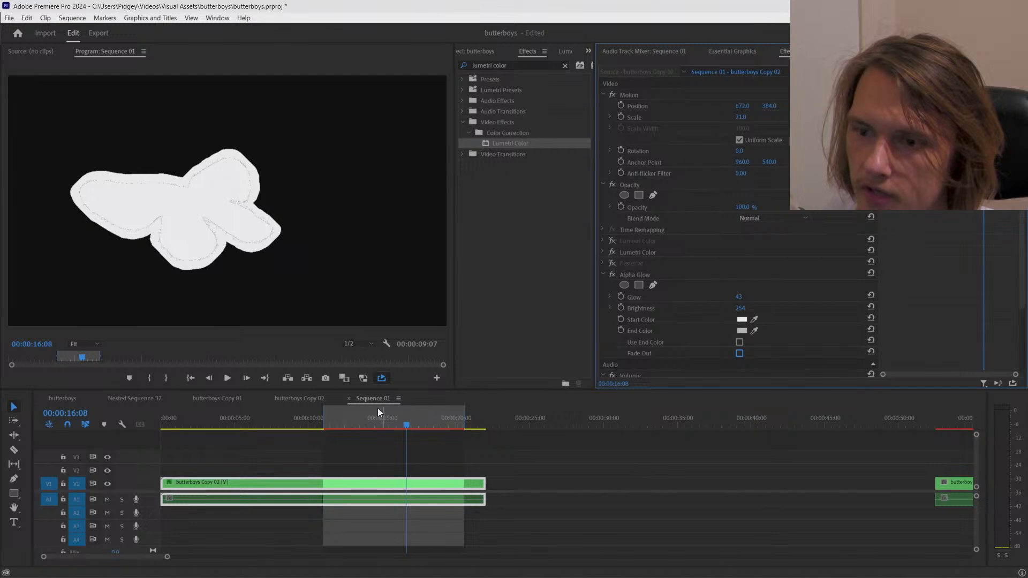
mouse_move(357, 423)
left_mouse_down()
mouse_move(372, 423)
mouse_move(355, 421)
left_mouse_up()
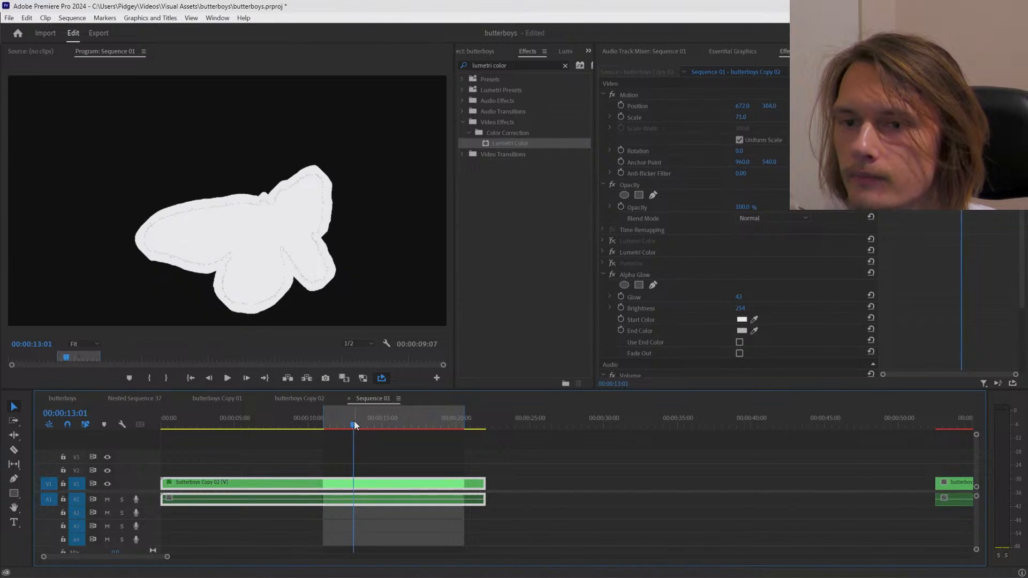
left_click(84, 345)
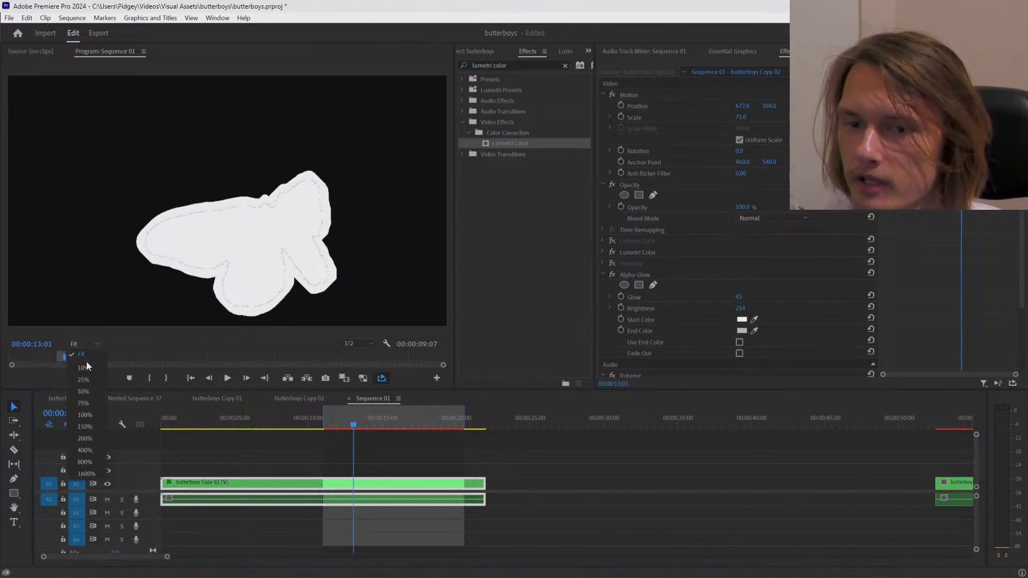
left_click_drag(391, 423, 411, 422)
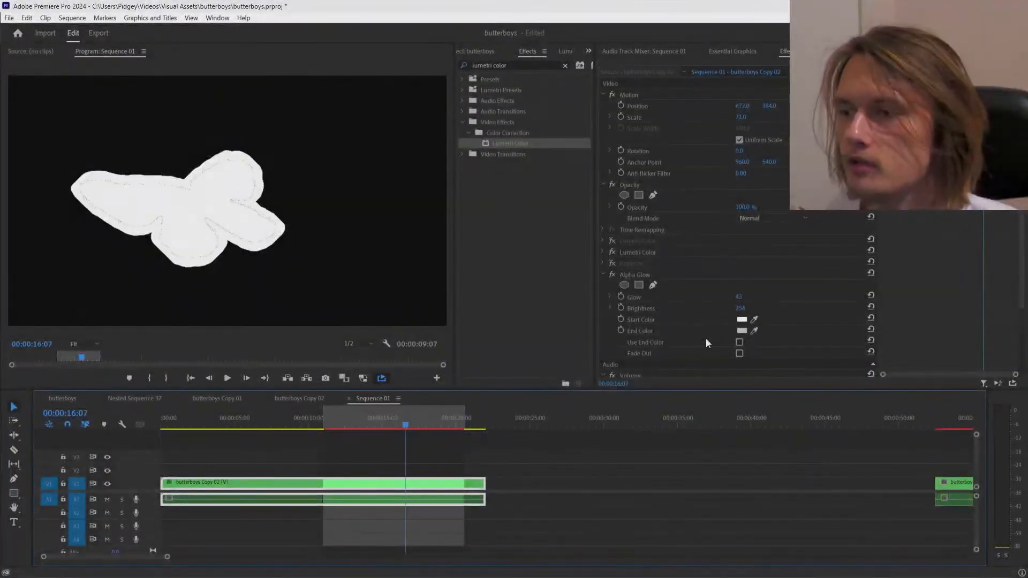
left_click(740, 353)
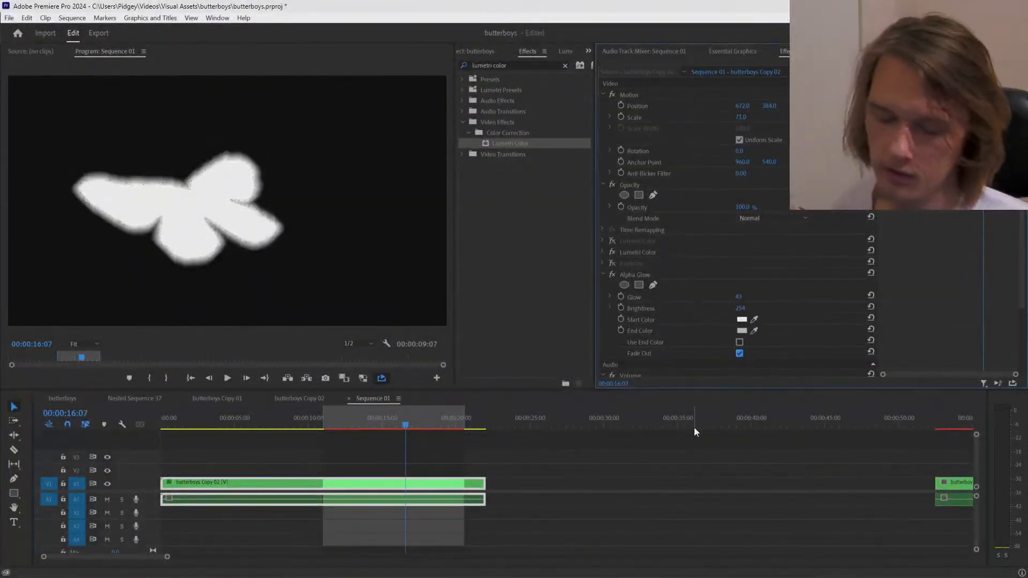
Step: Save the project and export Sequence 01's silhouette frames as PNGs named 1_ into the butterfly2\inpaint folder
key("ctrl+s")
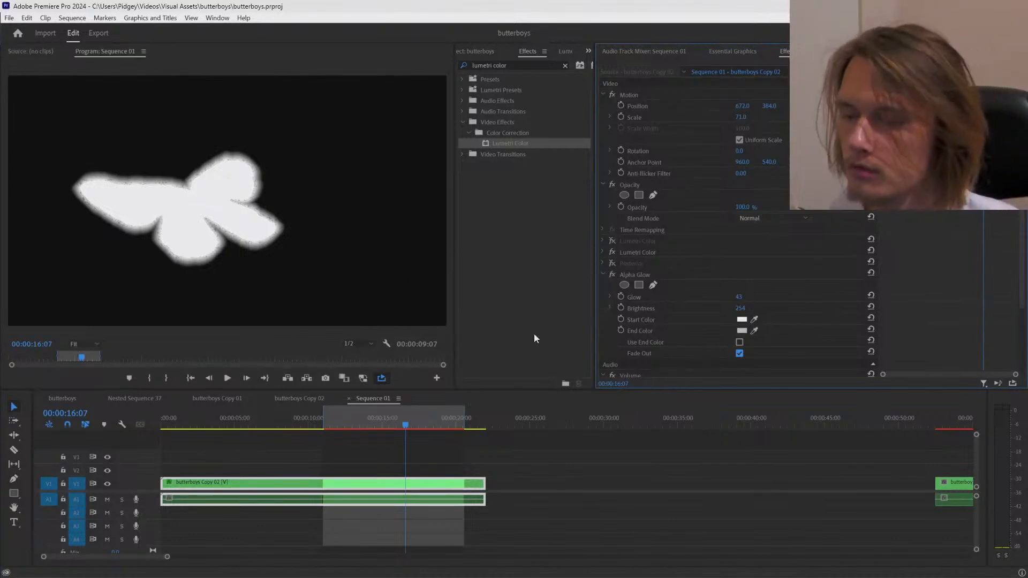
left_click(469, 406)
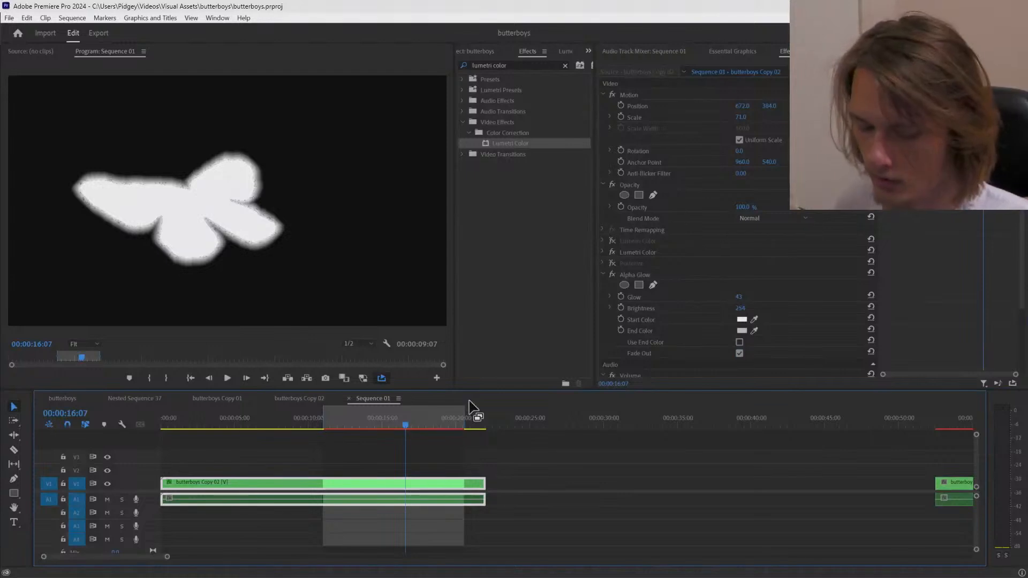
key("ctrl+m")
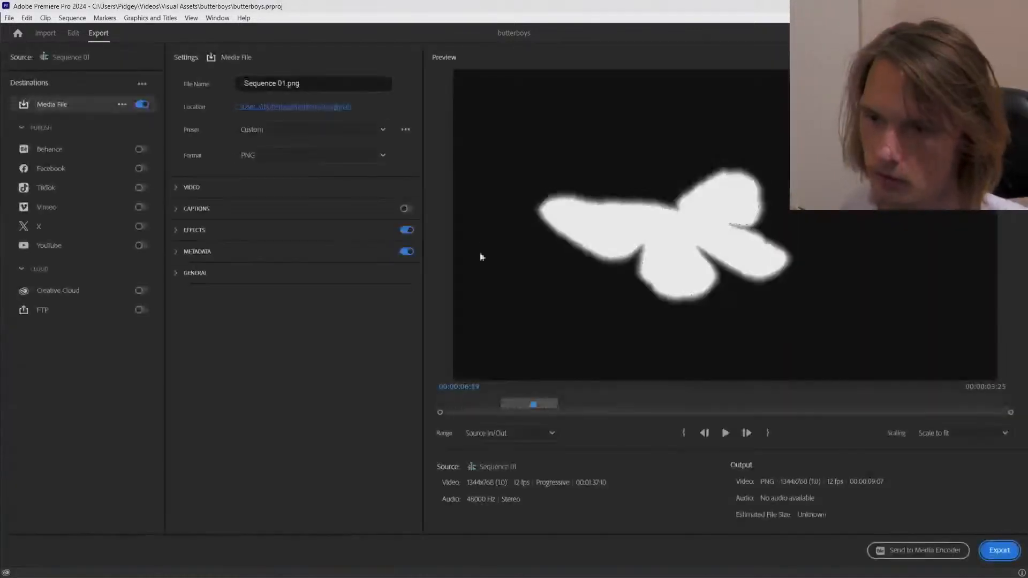
left_click(307, 107)
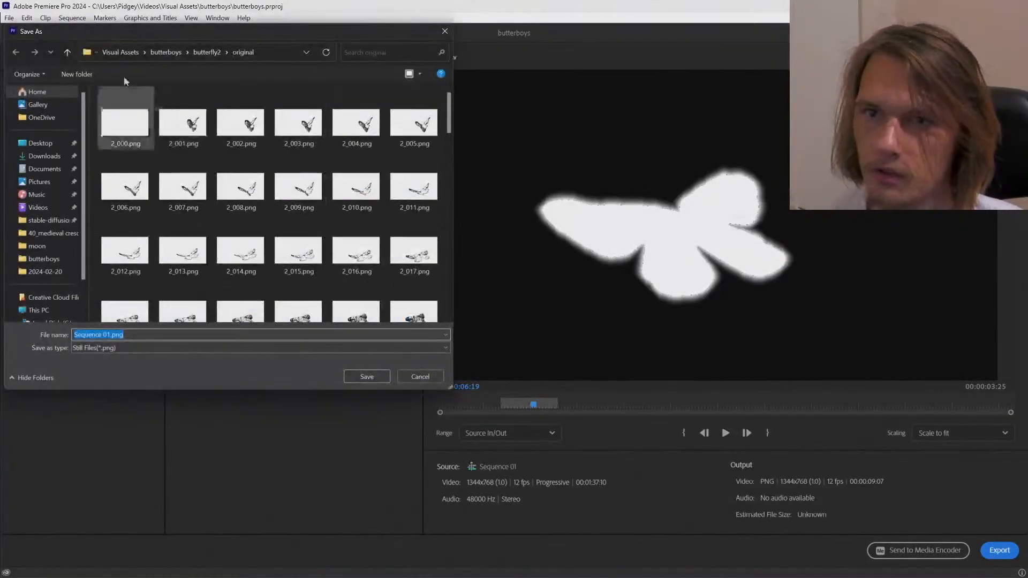
left_click(67, 52)
double_click(117, 117)
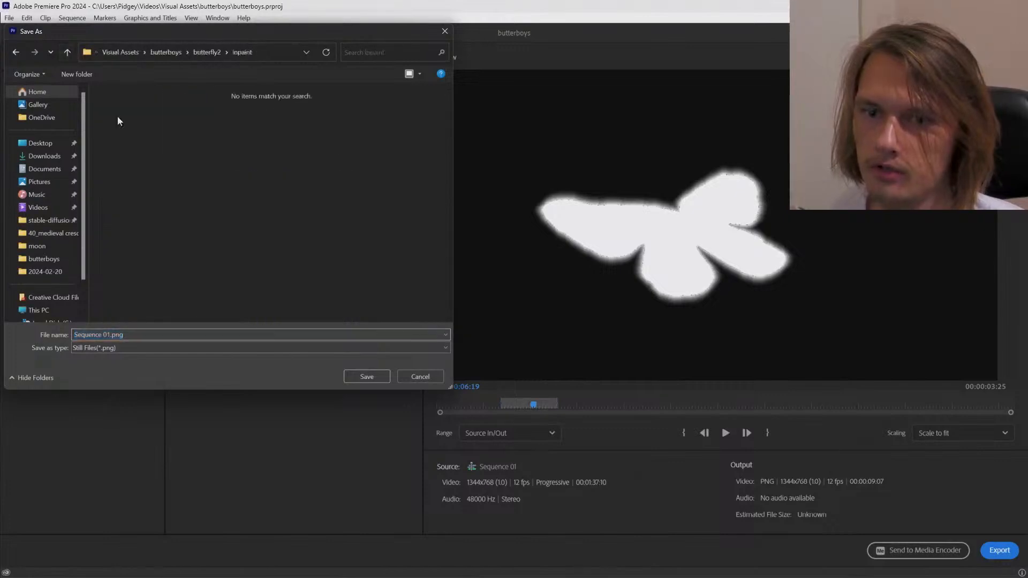
key("ctrl+a")
type("1")
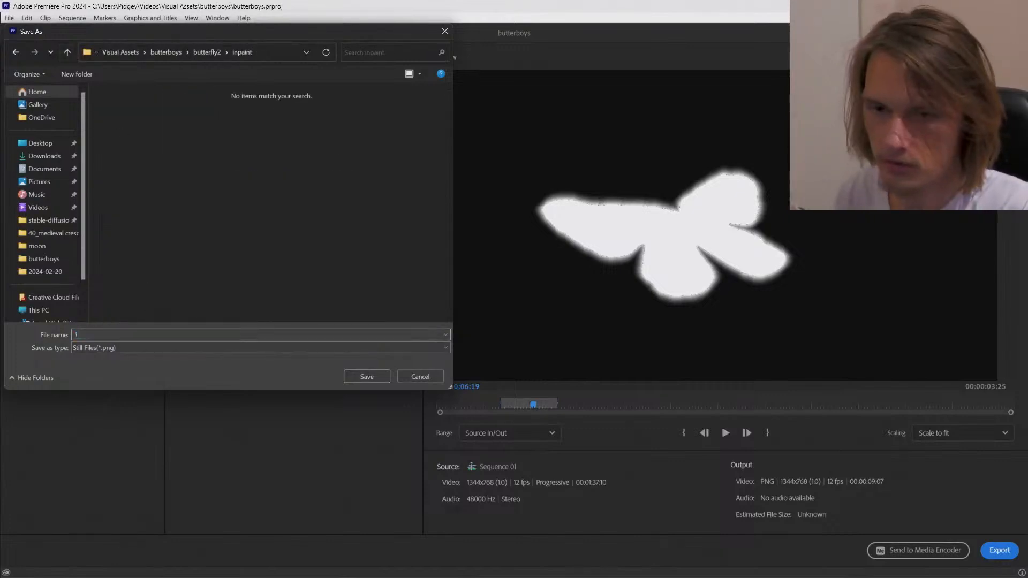
type("_")
key("Return")
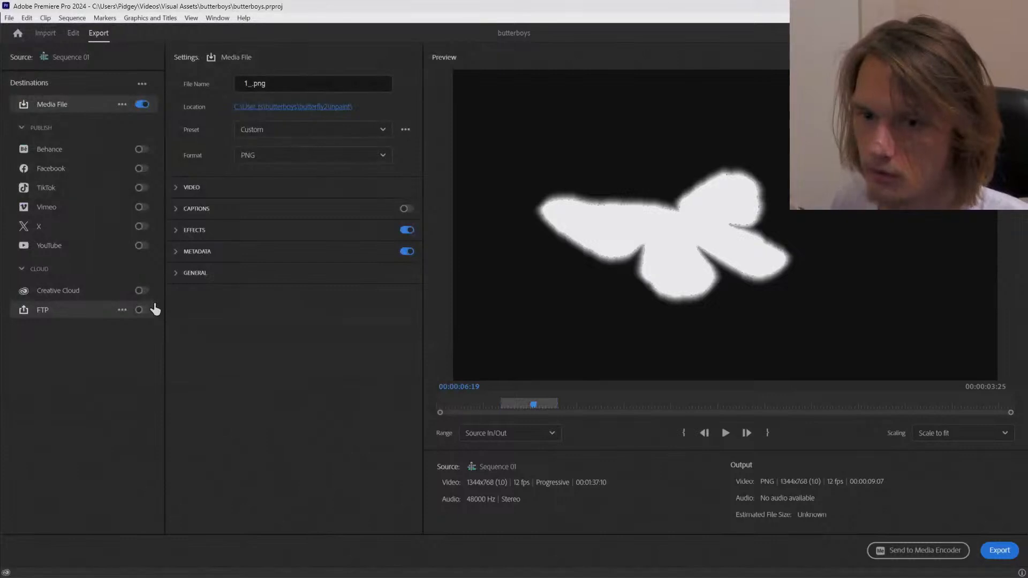
key("Return")
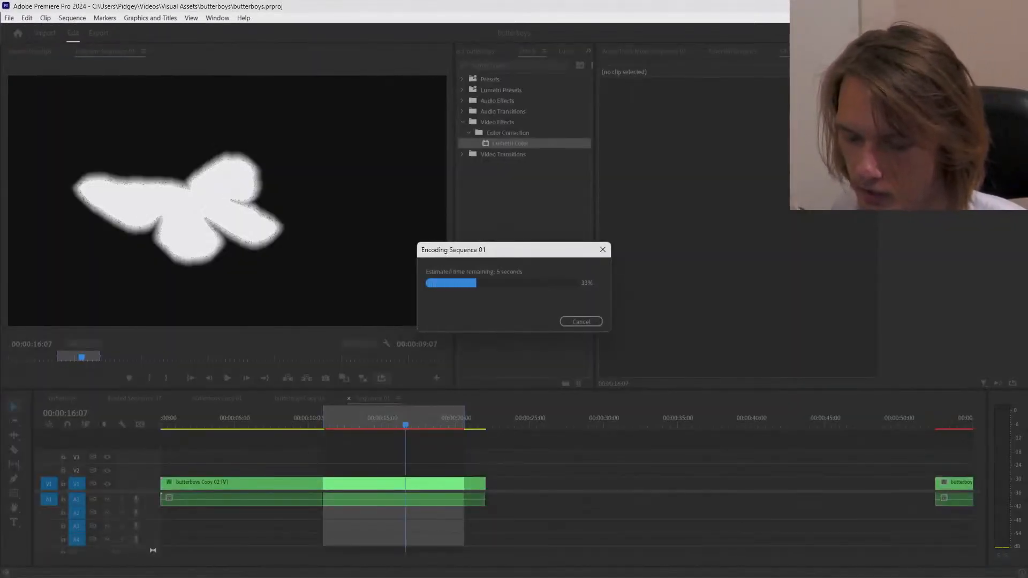
Step: Switch to Stable Diffusion's img2img inpaint upload mode and clear the previous source image and mask
key("alt+Tab")
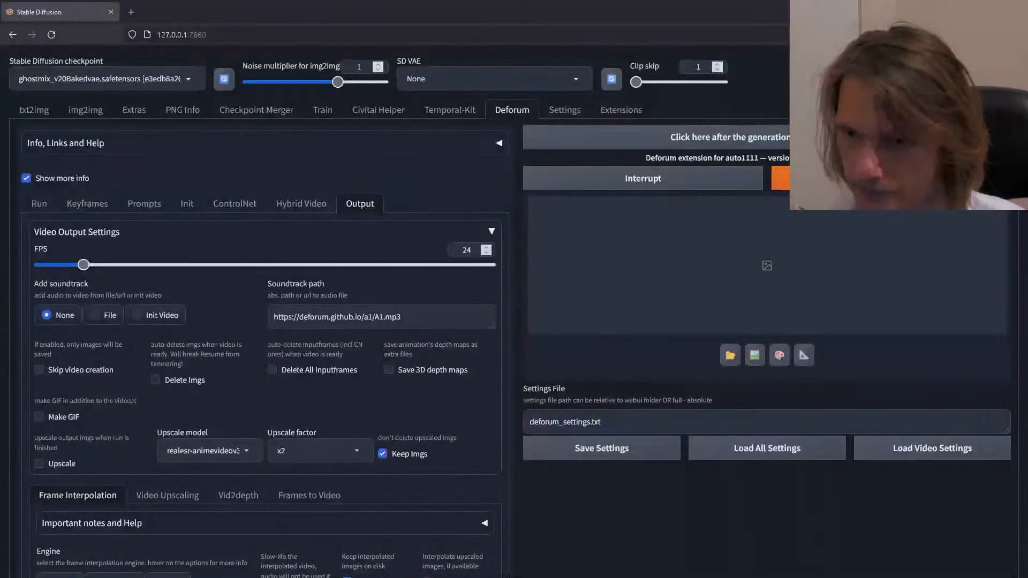
left_click(94, 115)
scroll(364, 319, "down", 3)
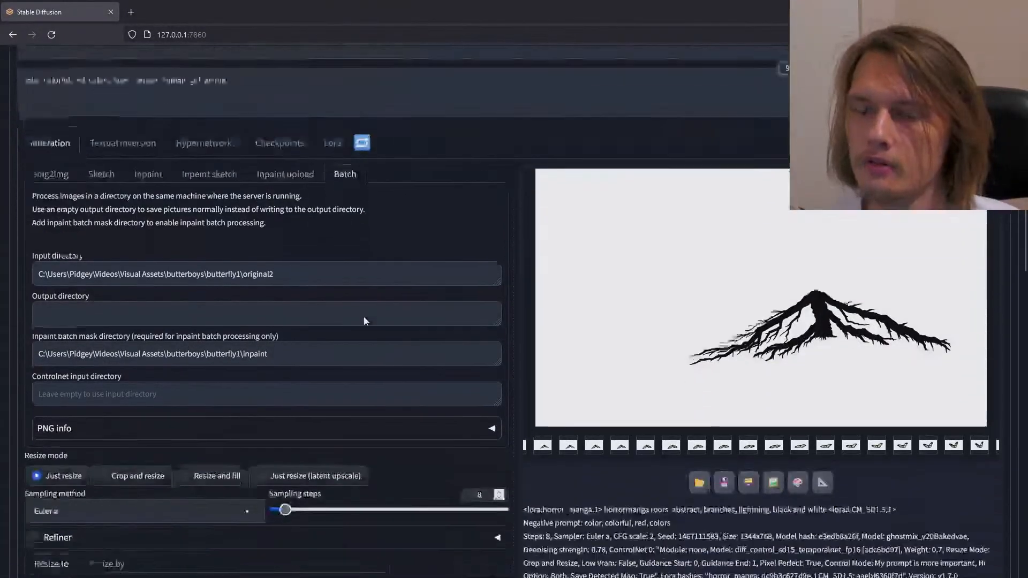
left_click(281, 163)
left_click(491, 187)
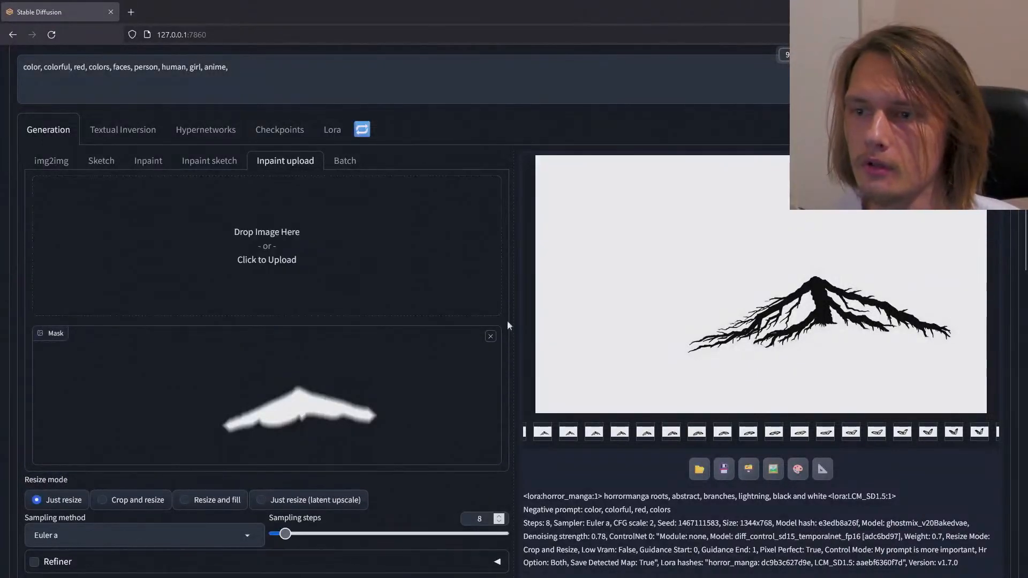
left_click(490, 337)
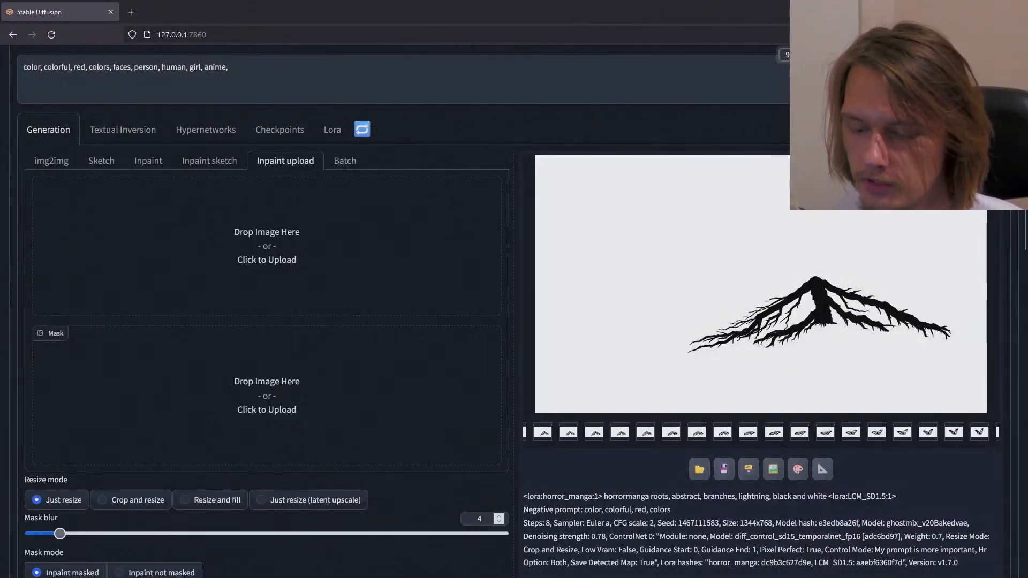
Step: Load 2_025.png from the butterfly2\original folder as the inpaint source image
key("alt+Tab")
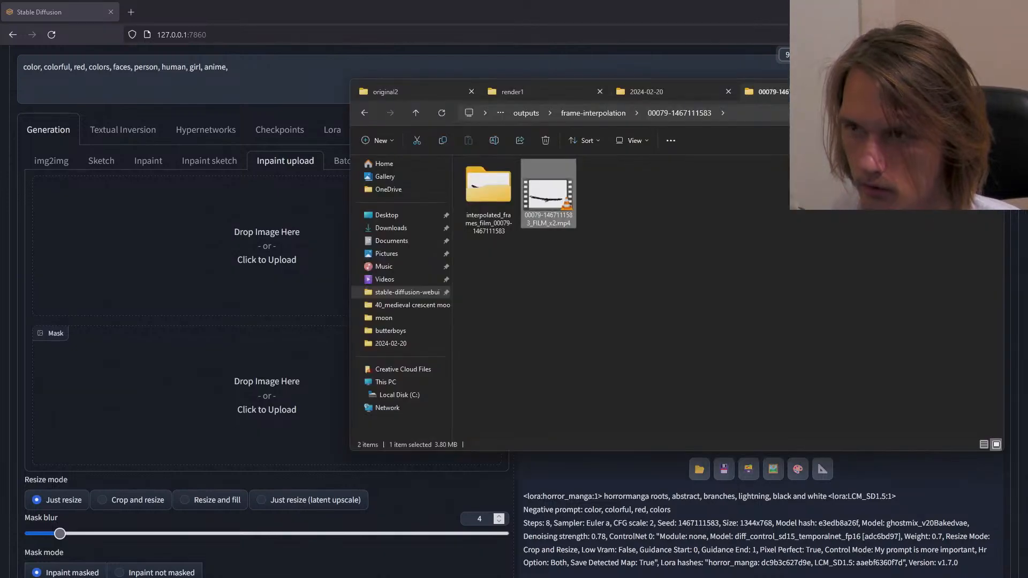
left_click(517, 91)
left_click(416, 113)
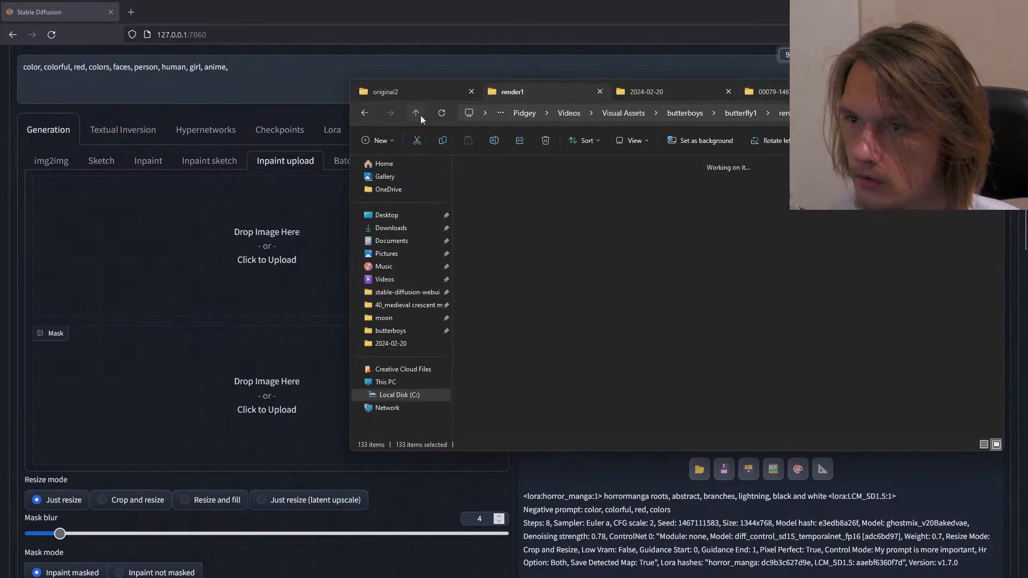
left_click(420, 115)
double_click(666, 187)
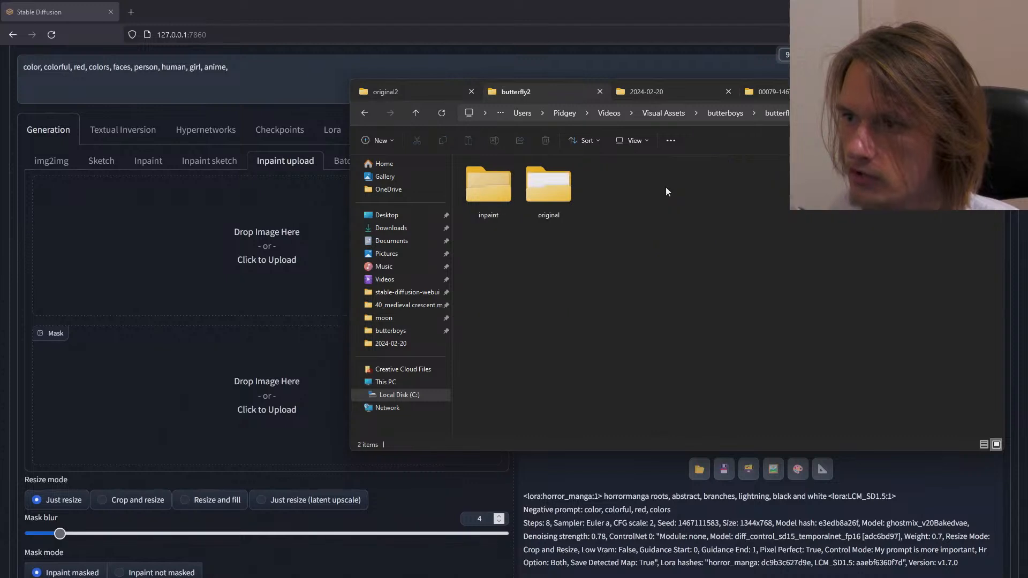
double_click(547, 197)
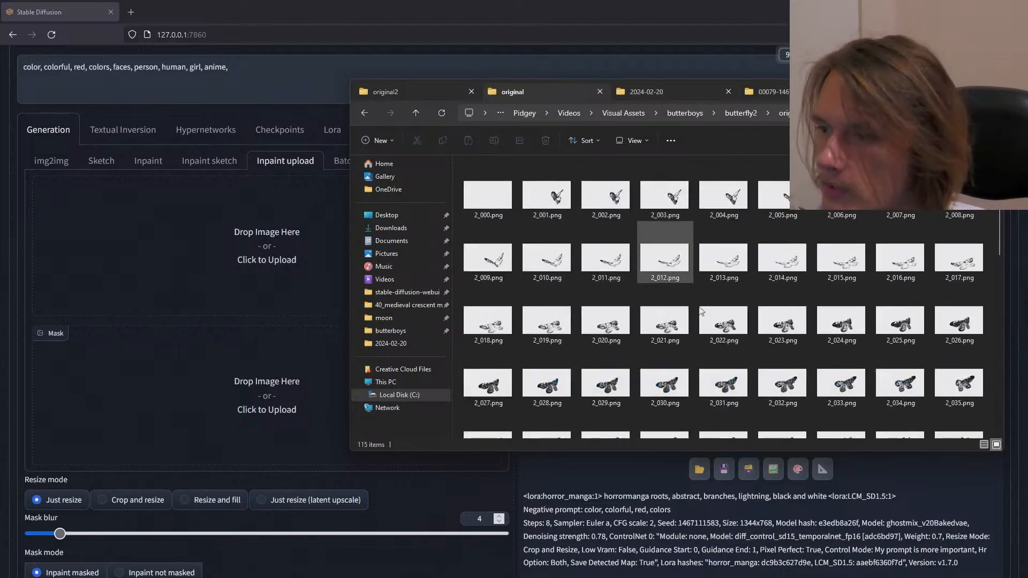
left_click(910, 325)
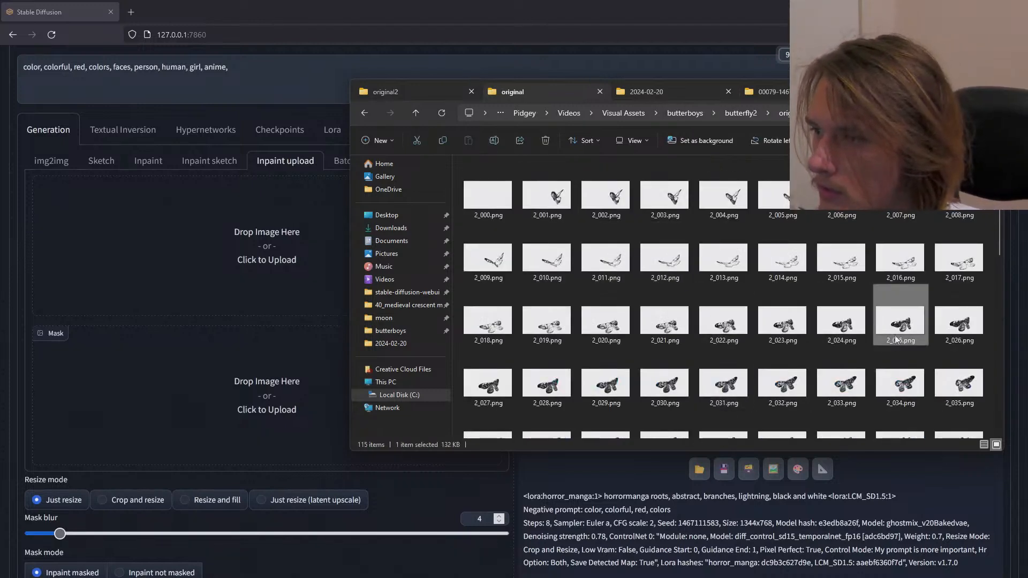
left_click_drag(898, 328, 324, 284)
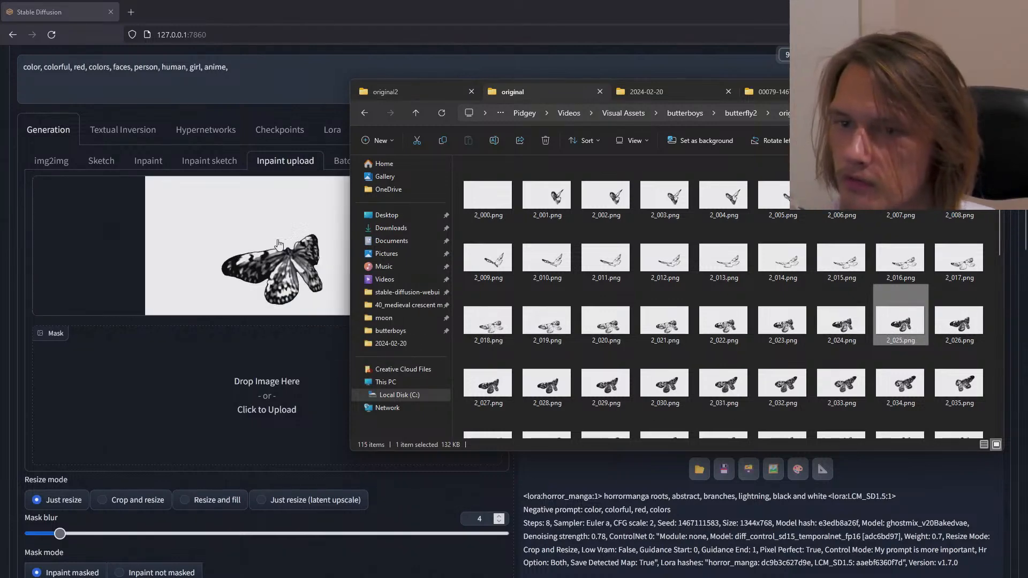
Step: Load the matching 1_025.png from the butterfly2\inpaint folder as the inpaint mask
left_click(417, 113)
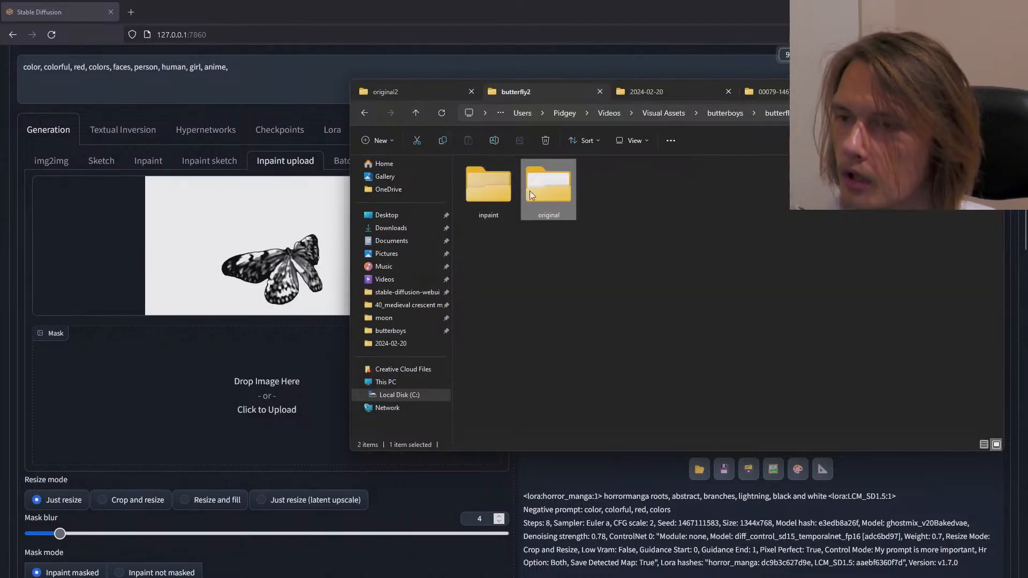
double_click(493, 191)
left_click(895, 326)
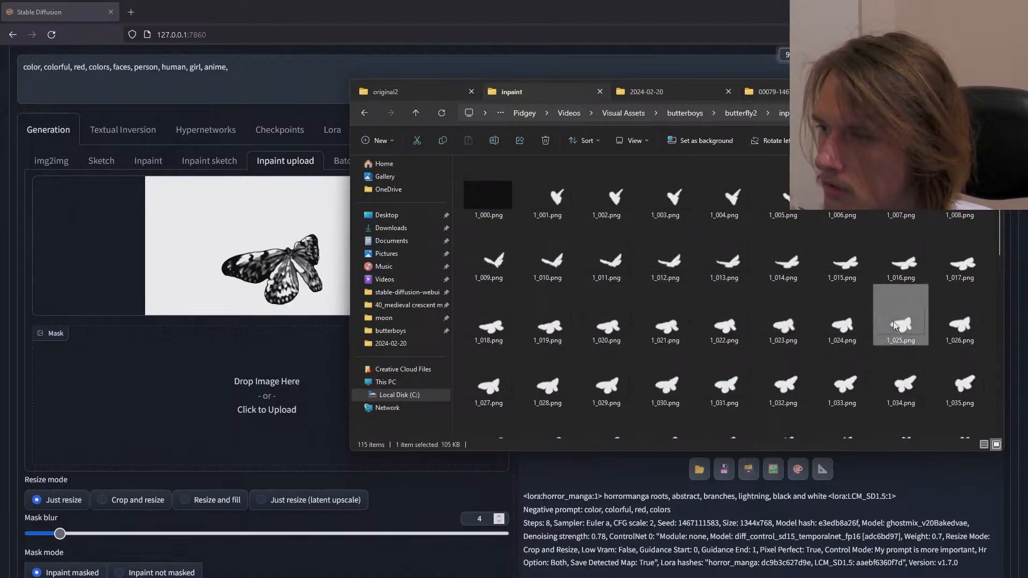
left_click_drag(901, 323, 276, 387)
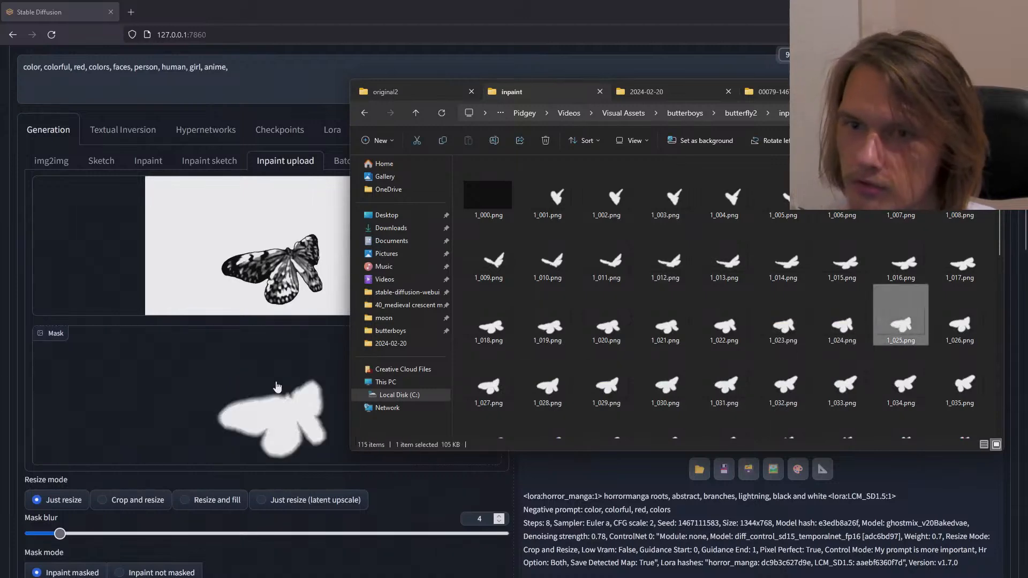
left_click(17, 303)
Step: Set the seed to -1 and the batch size to 4 for the inpaint test
scroll(19, 303, "down", 8)
left_click_drag(78, 467, 1, 468)
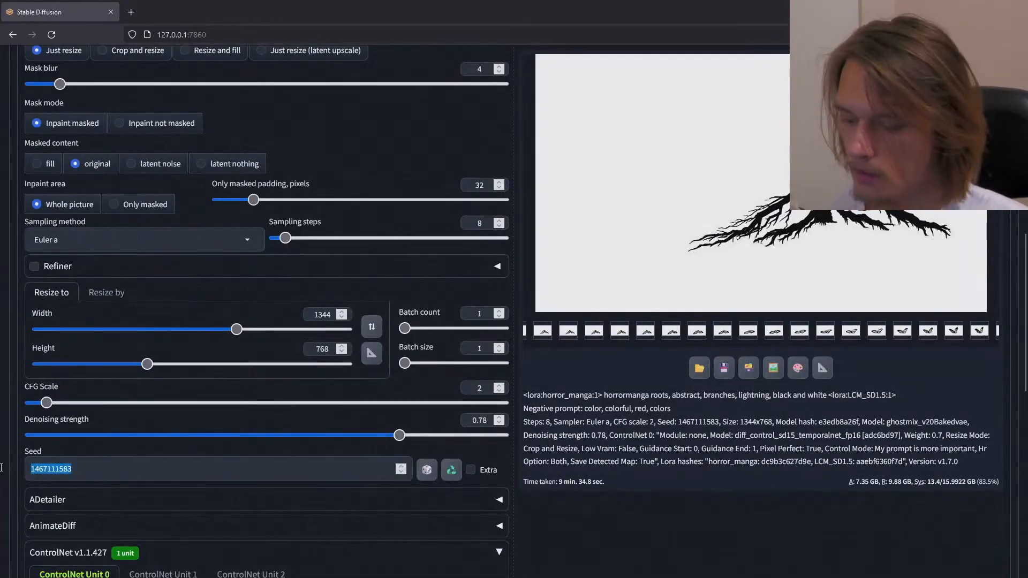
type("-1")
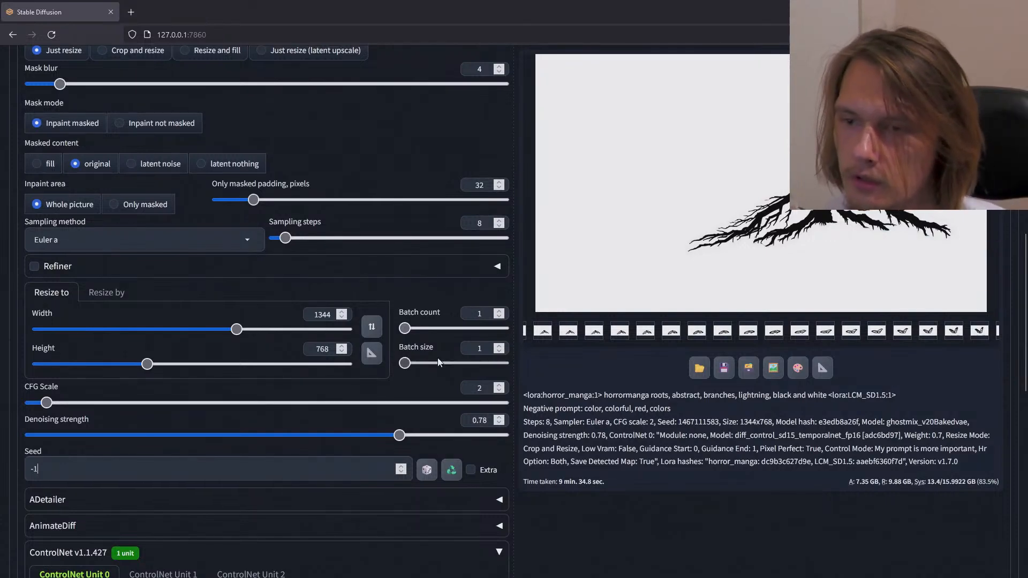
scroll(195, 287, "down", 6)
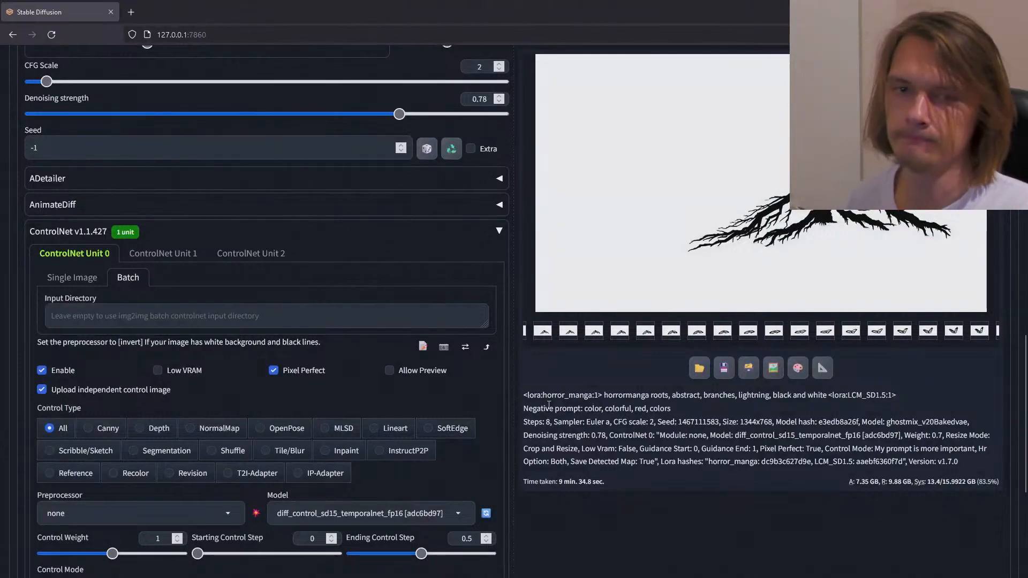
Step: Review the prompts, sampling and ControlNet settings, and start generating the inpainted butterfly images
scroll(592, 431, "up", 5)
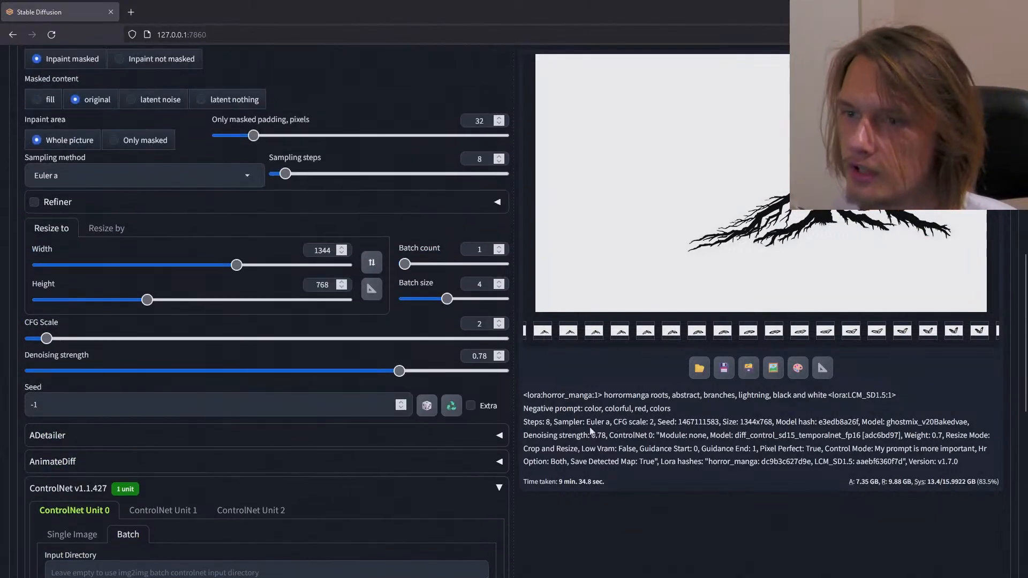
scroll(592, 388, "up", 10)
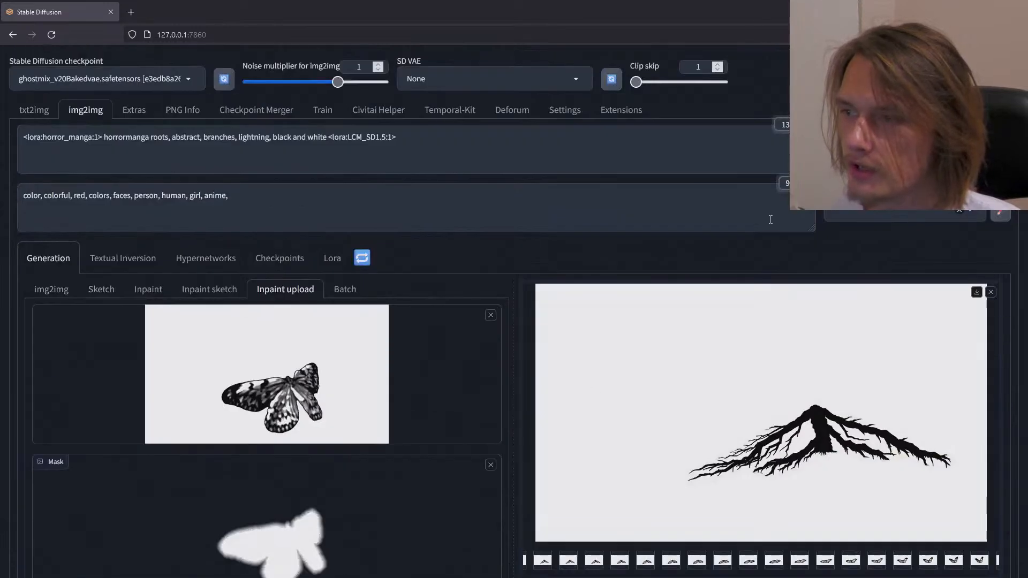
scroll(546, 340, "down", 15)
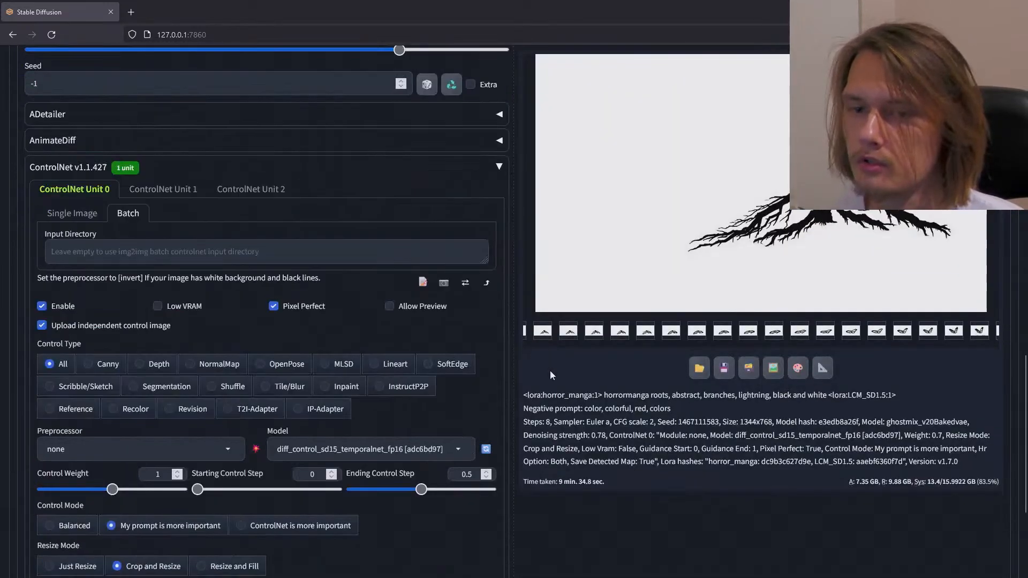
scroll(551, 371, "up", 15)
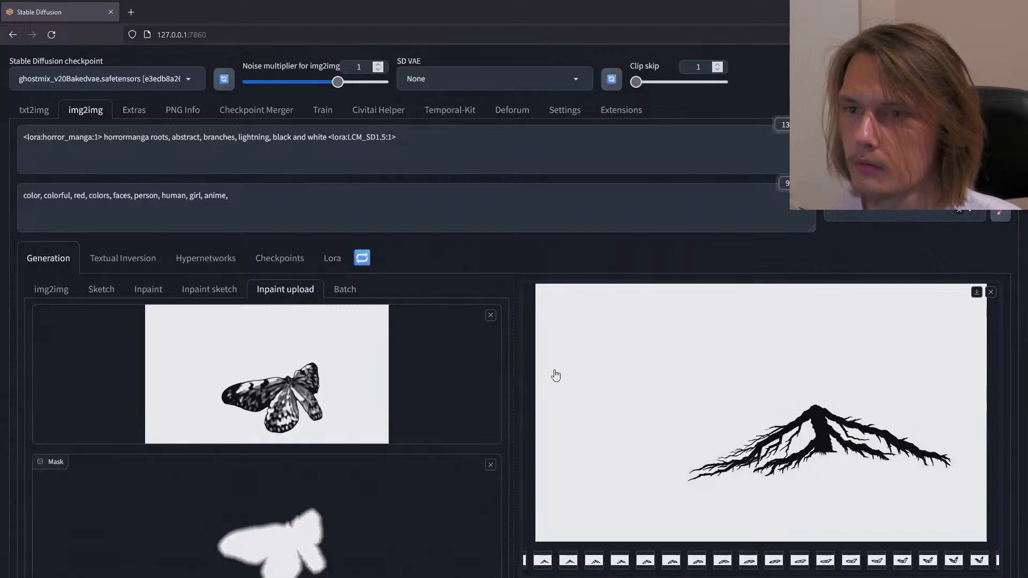
left_click(916, 143)
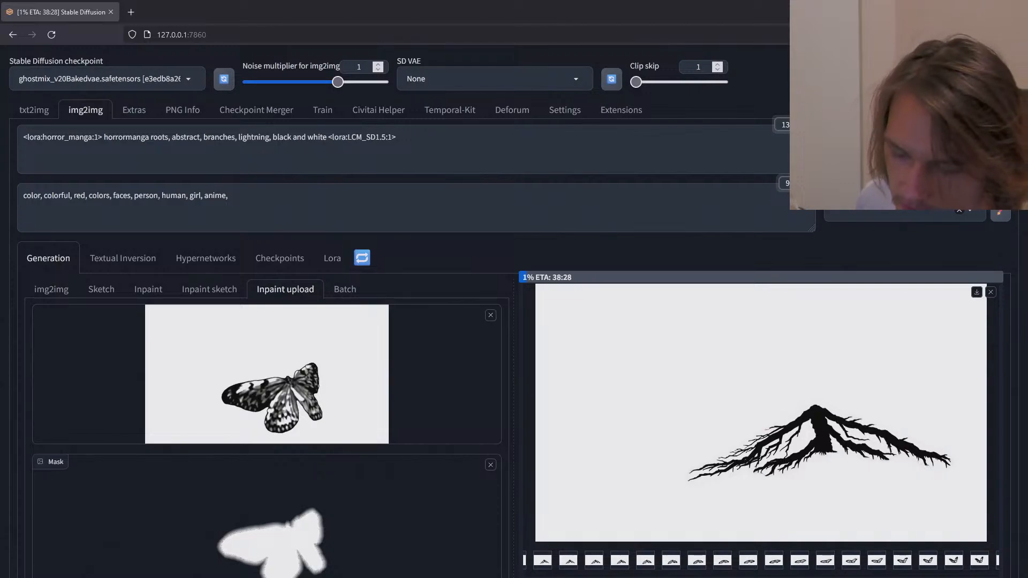
key("alt+Tab")
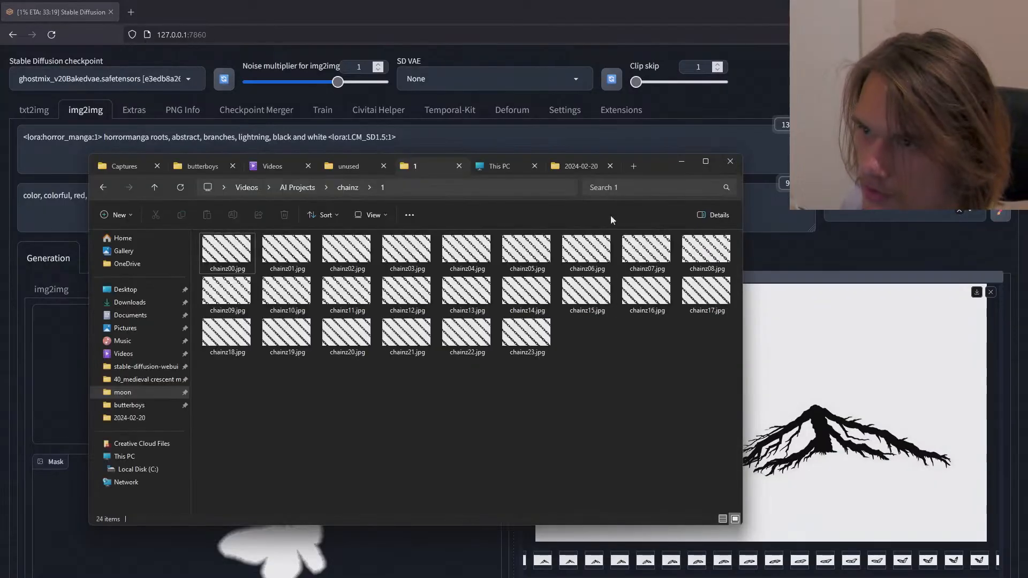
left_click(570, 168)
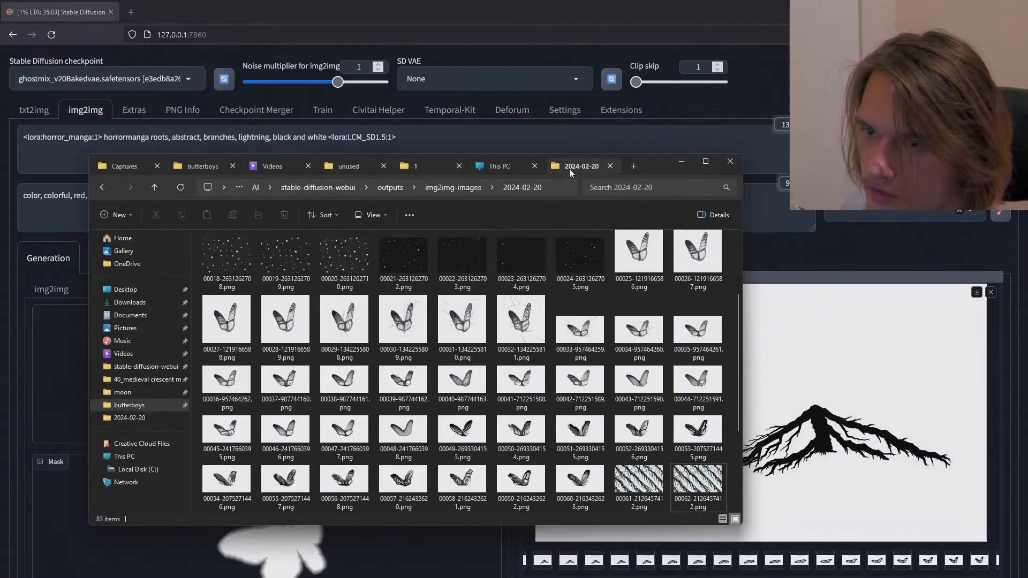
left_click(422, 166)
left_click(509, 168)
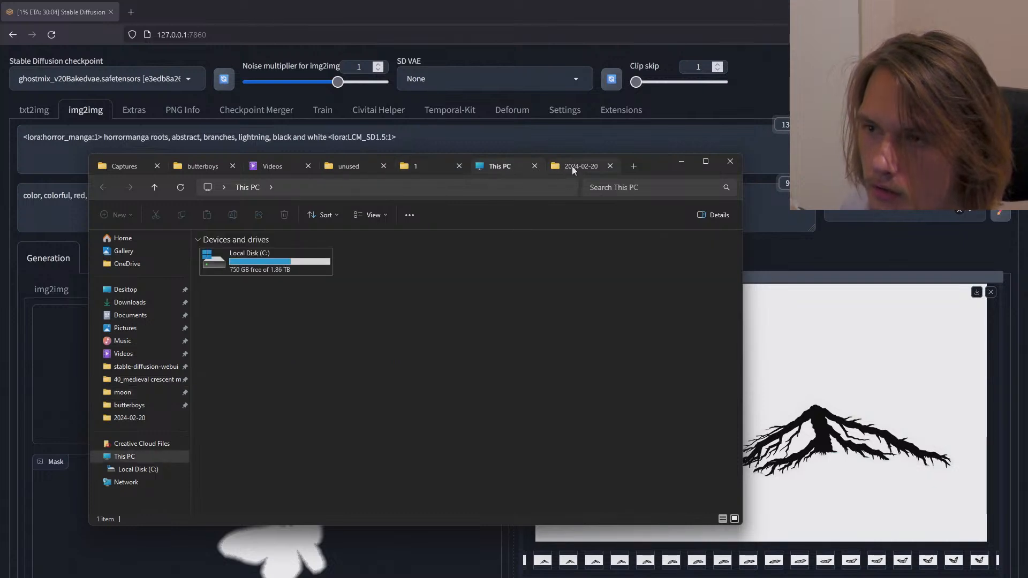
left_click(572, 166)
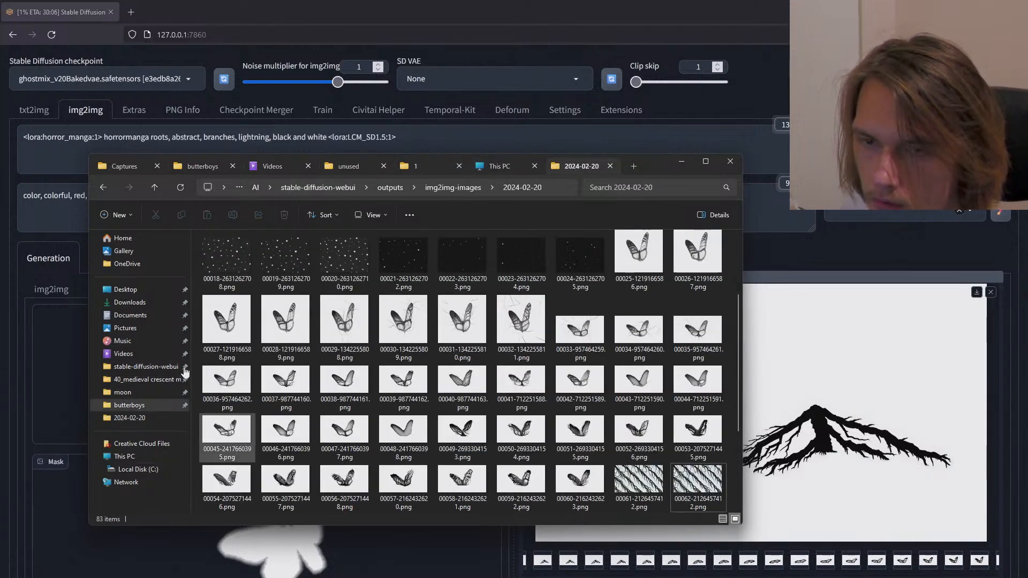
left_click(154, 188)
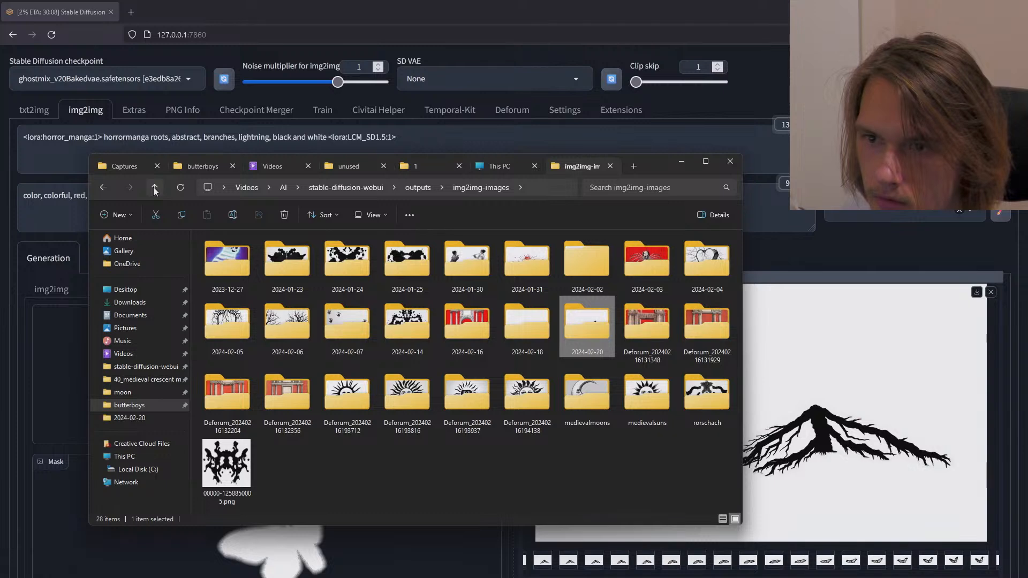
left_click(153, 188)
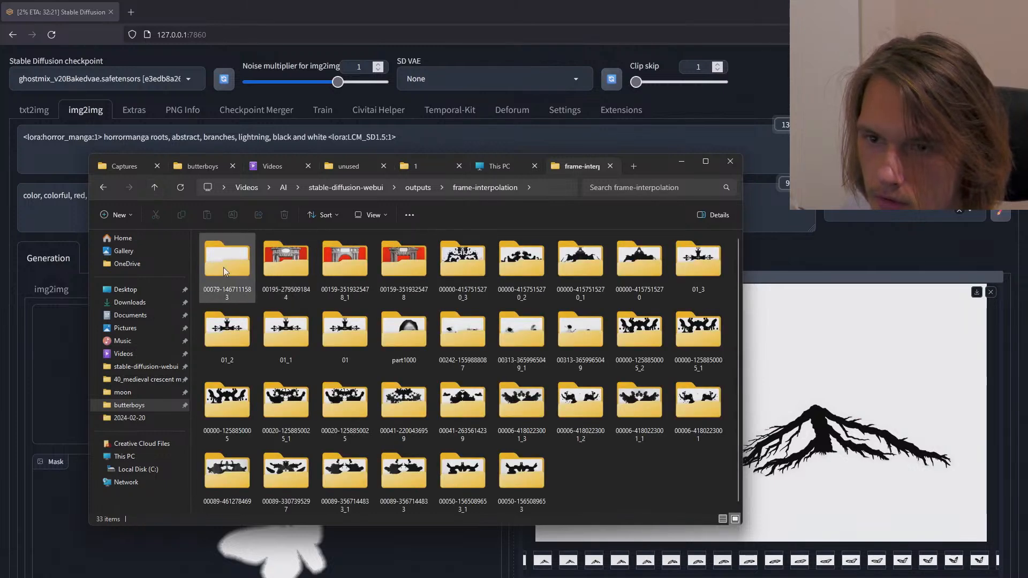
double_click(227, 260)
right_click(284, 277)
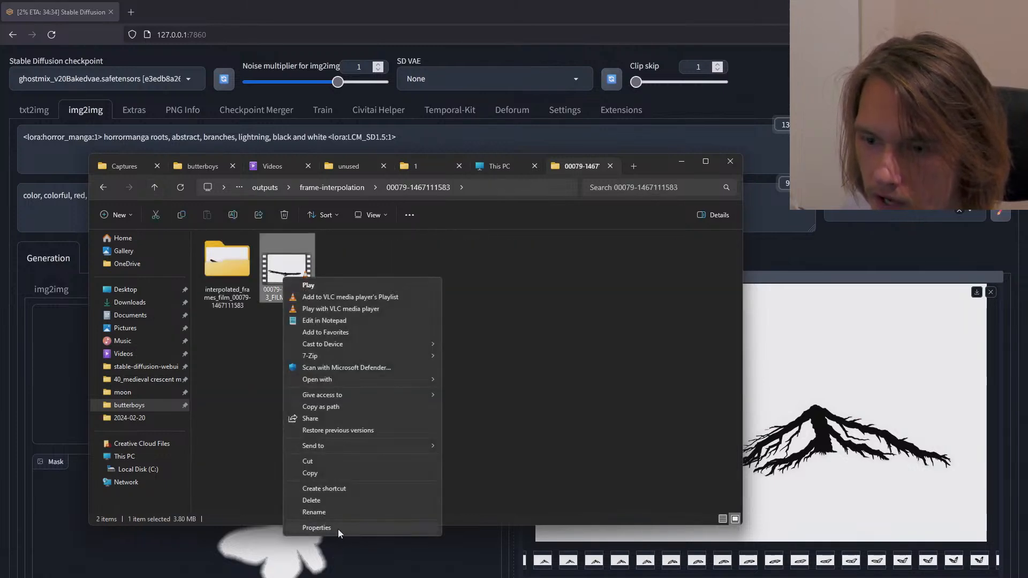
left_click(336, 528)
left_click(212, 324)
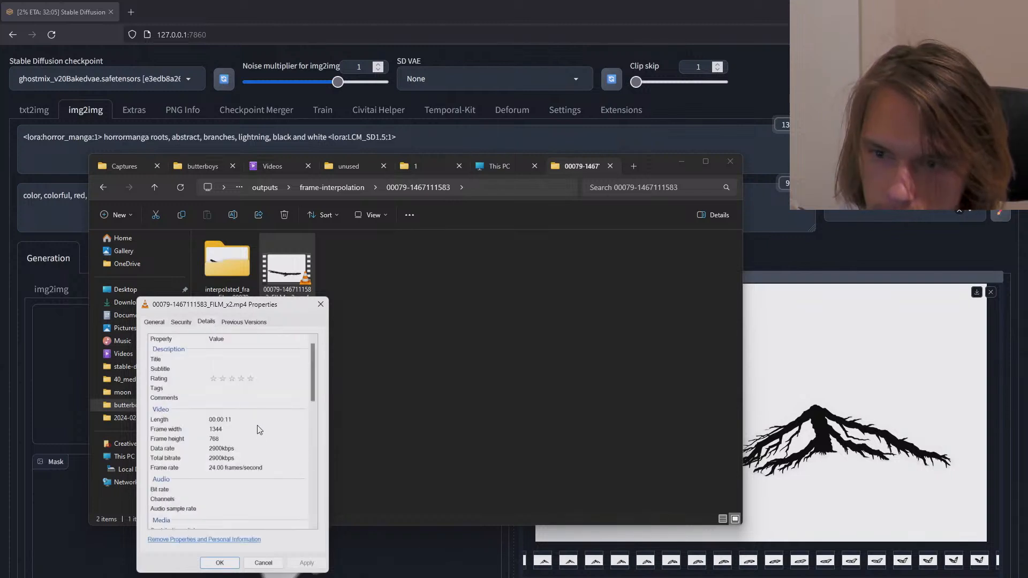
left_click(211, 470)
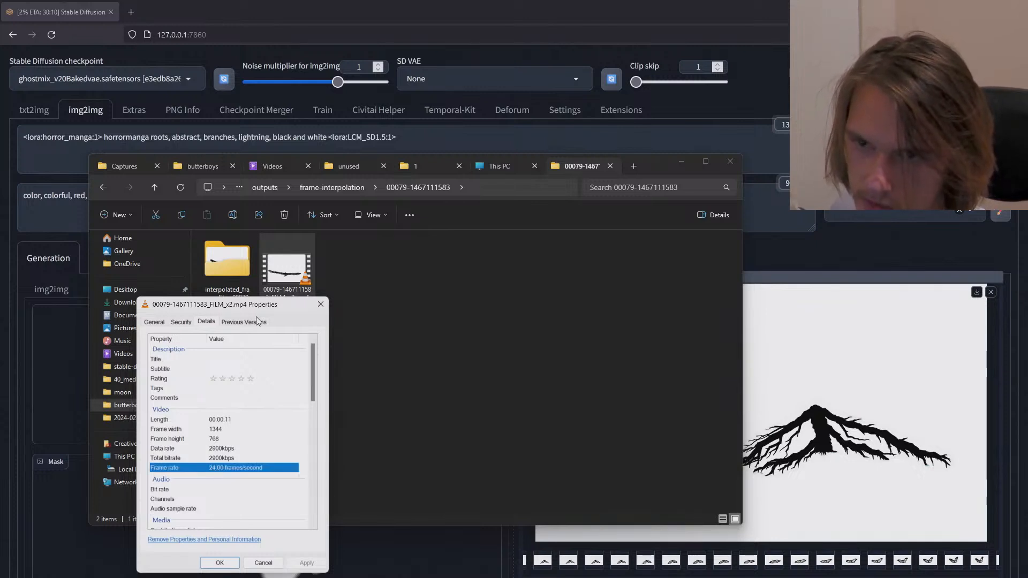
left_click_drag(257, 309, 436, 241)
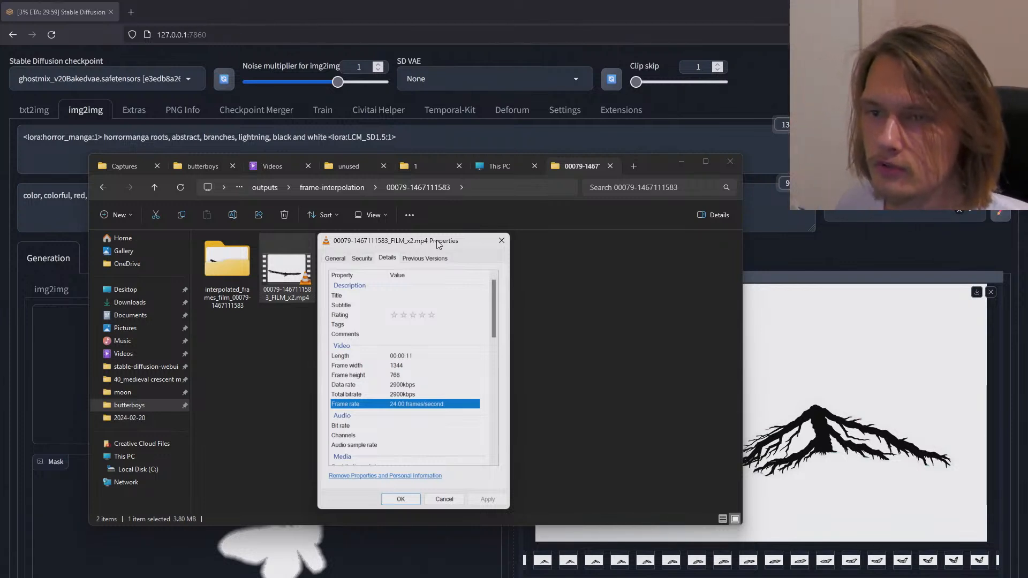
left_click_drag(438, 244, 447, 248)
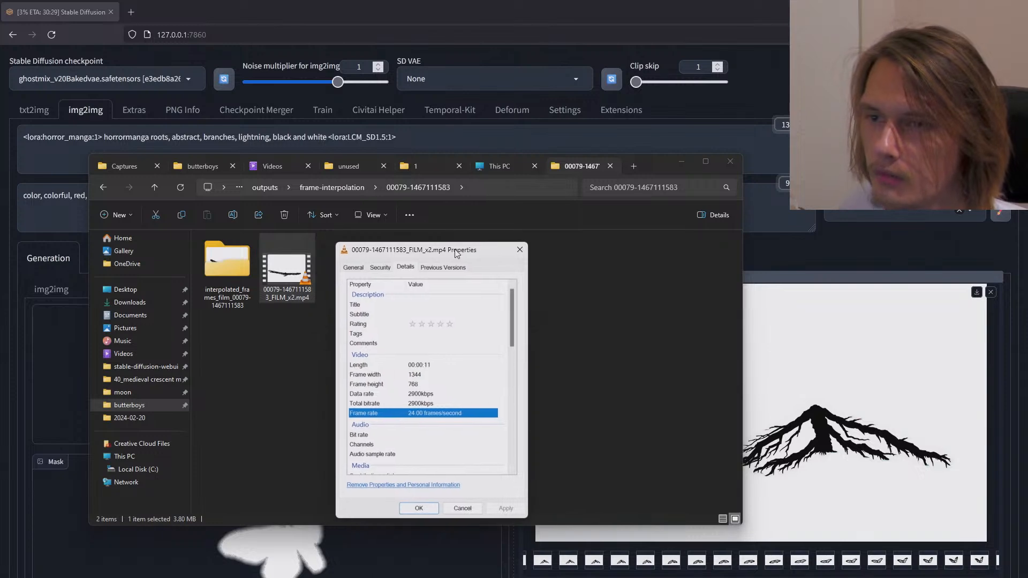
left_click(768, 247)
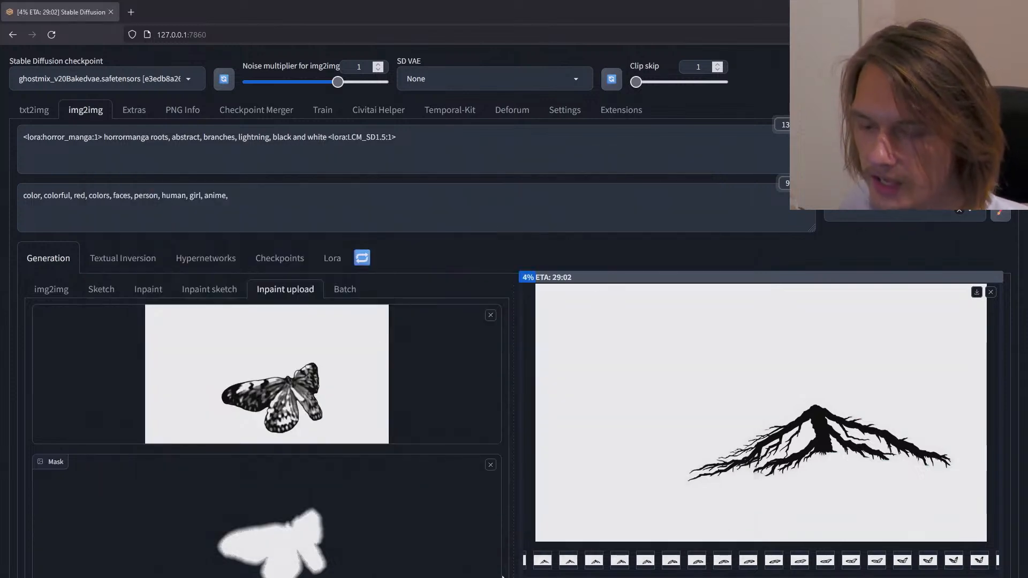
Step: Check the generation progress in the stable diffusion console and interrupt the running job
key("alt+Tab")
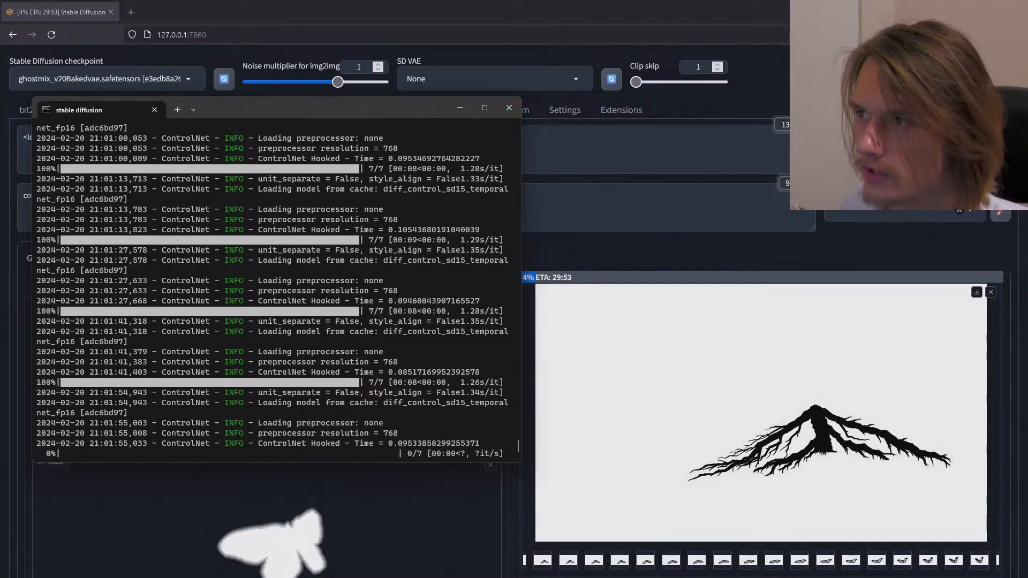
left_click(754, 180)
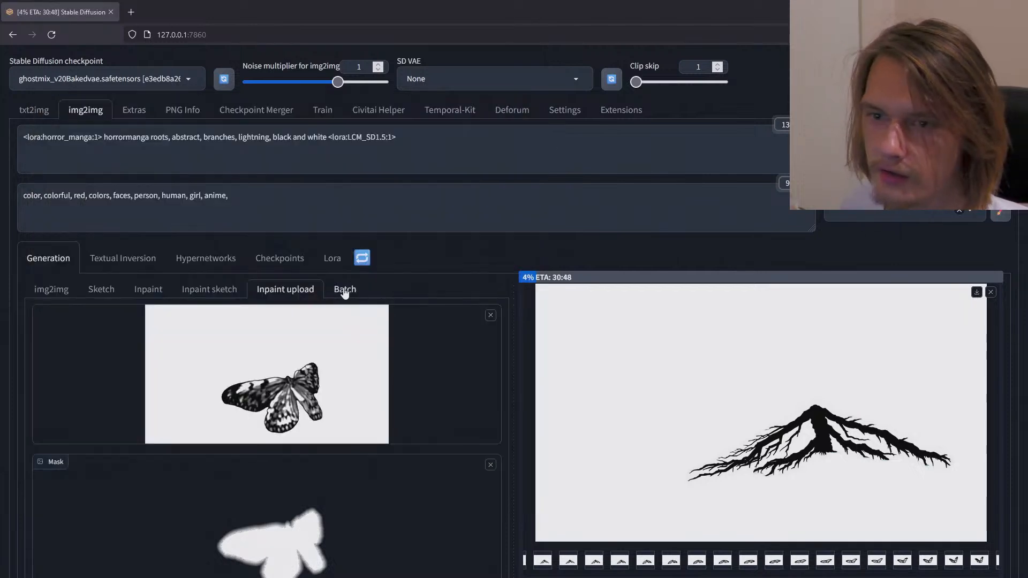
left_click(345, 294)
left_click(290, 295)
scroll(467, 341, "down", 6)
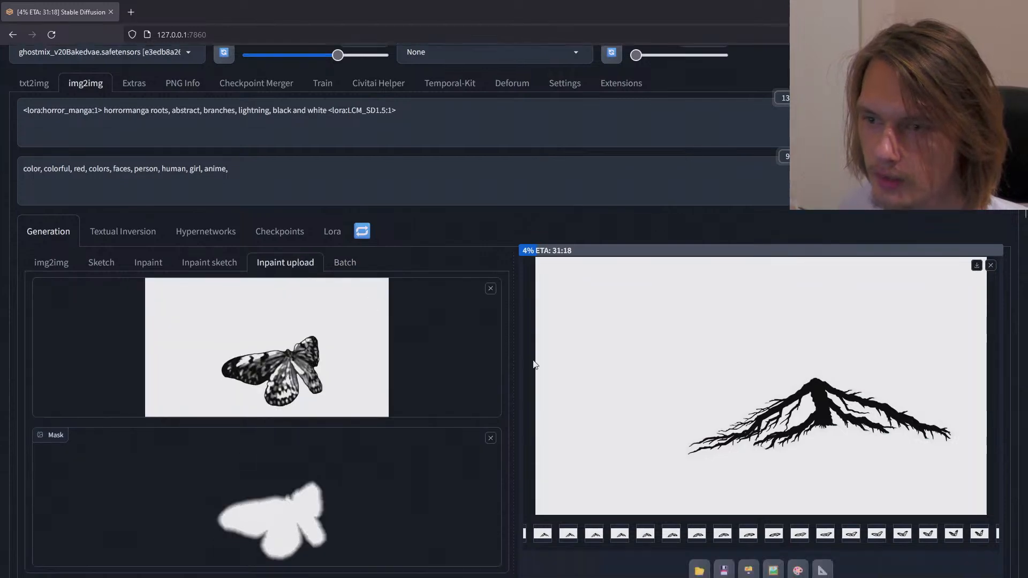
scroll(548, 409, "up", 6)
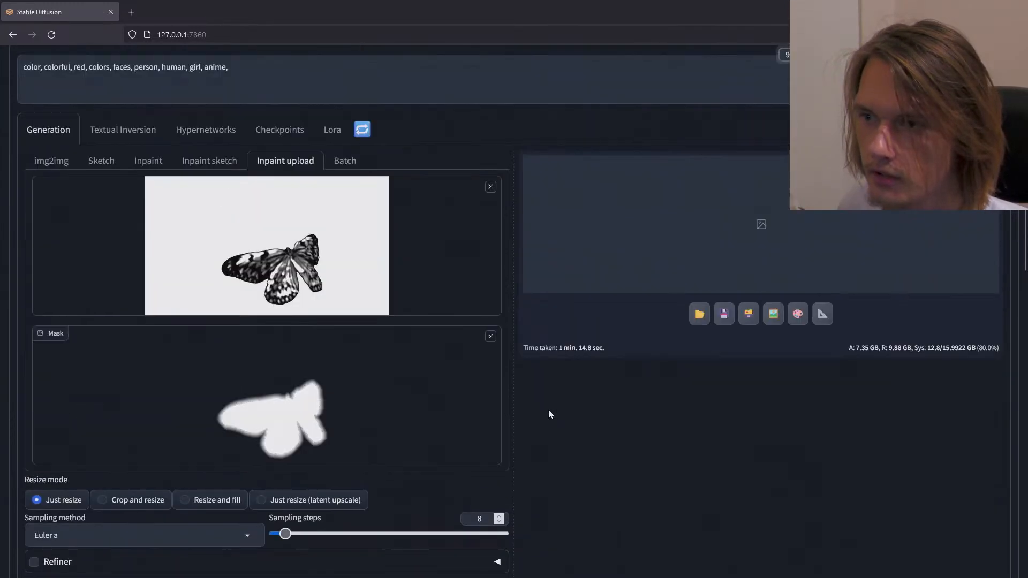
key("alt+Tab")
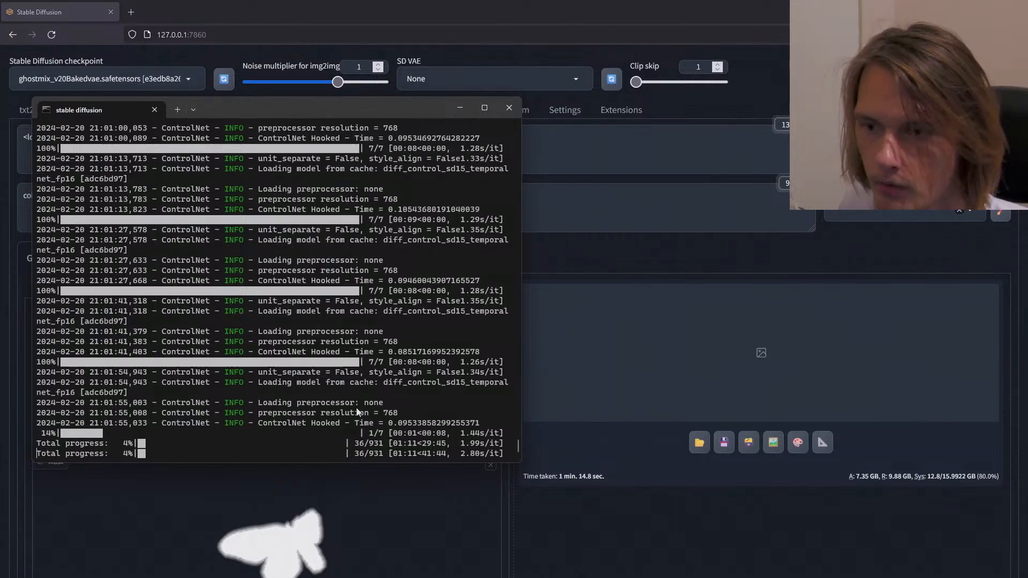
left_click(553, 516)
Step: Disable Upload independent control image in ControlNet Unit 0 and start the generation again, checking its progress in the console
scroll(528, 508, "down", 10)
scroll(530, 511, "down", 5)
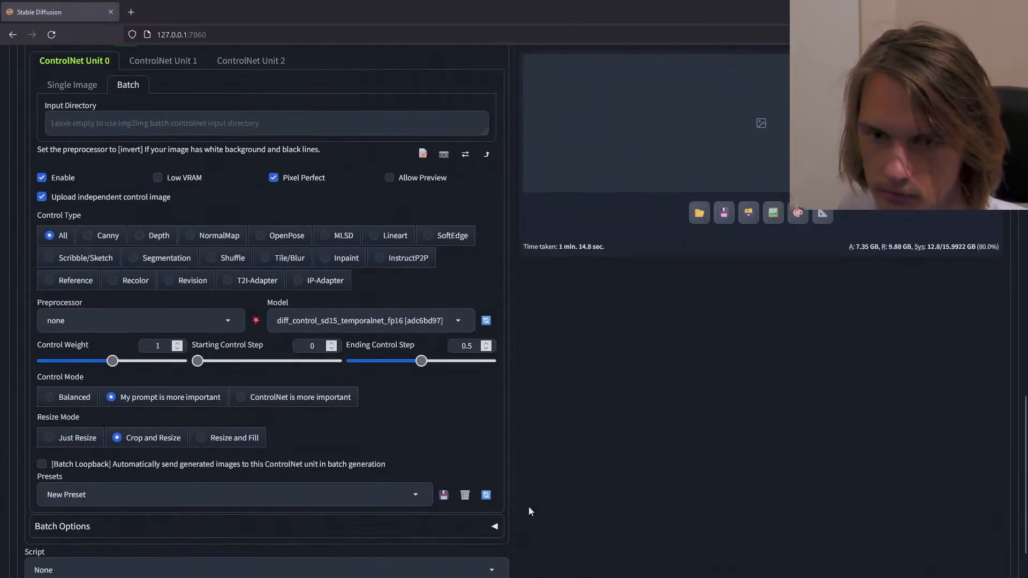
scroll(530, 511, "up", 2)
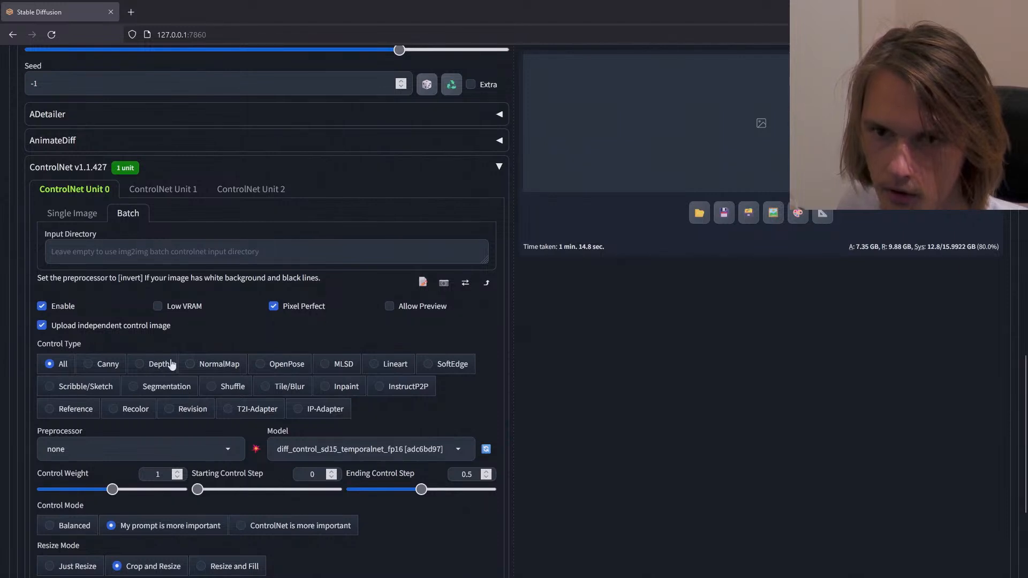
left_click(42, 325)
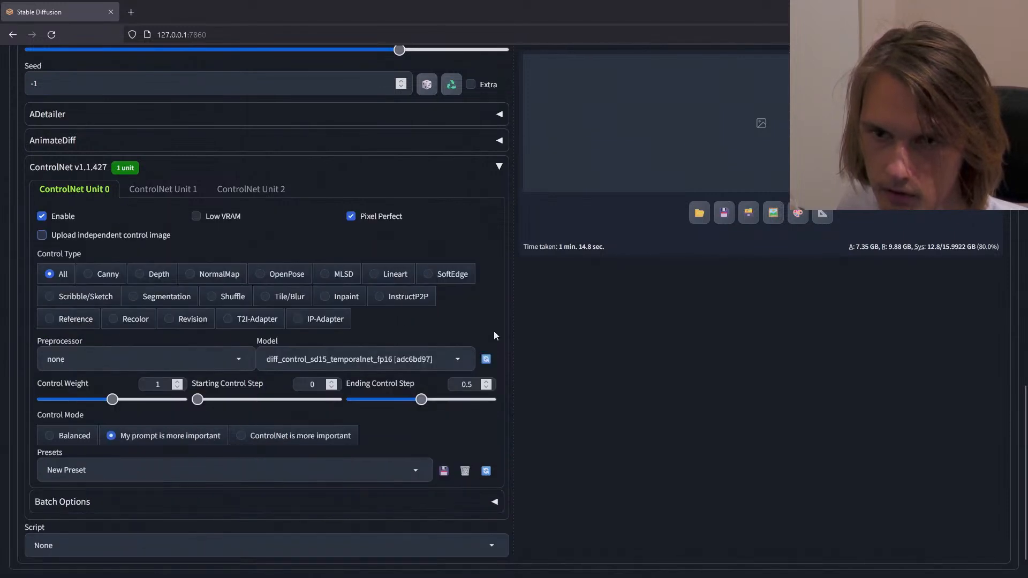
scroll(533, 355, "up", 15)
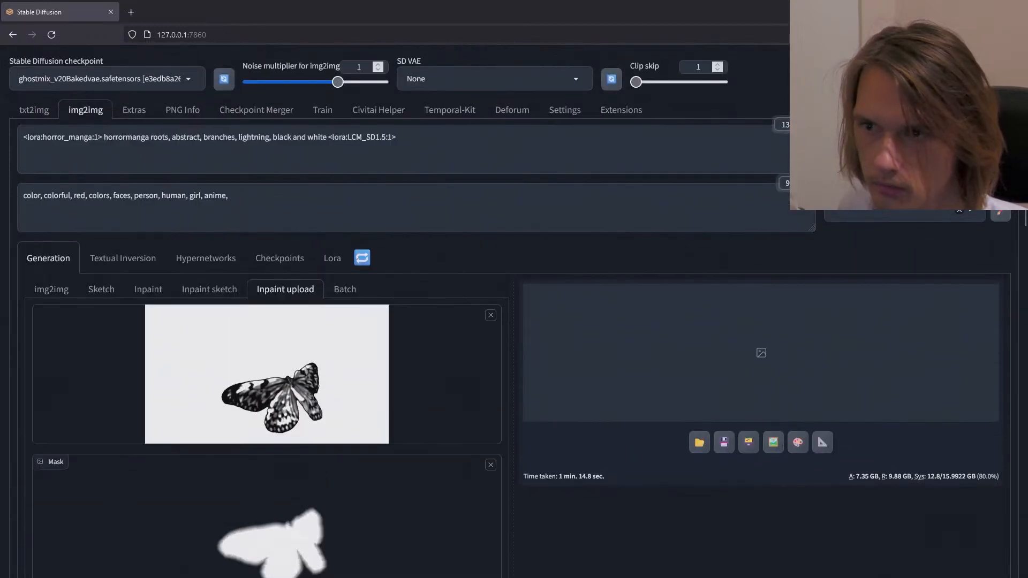
key("ctrl+Return")
key("alt+Tab")
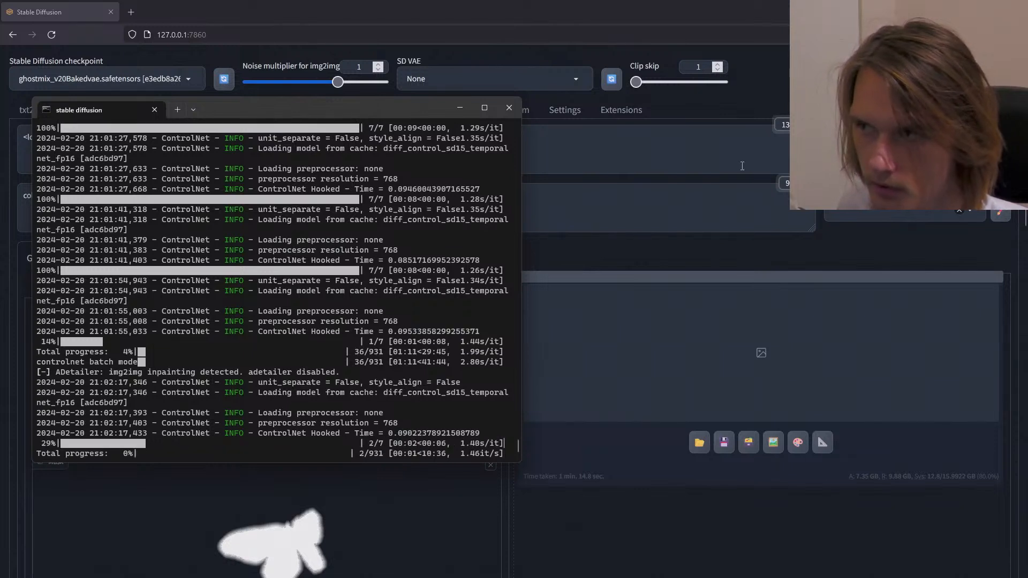
key("alt+Tab")
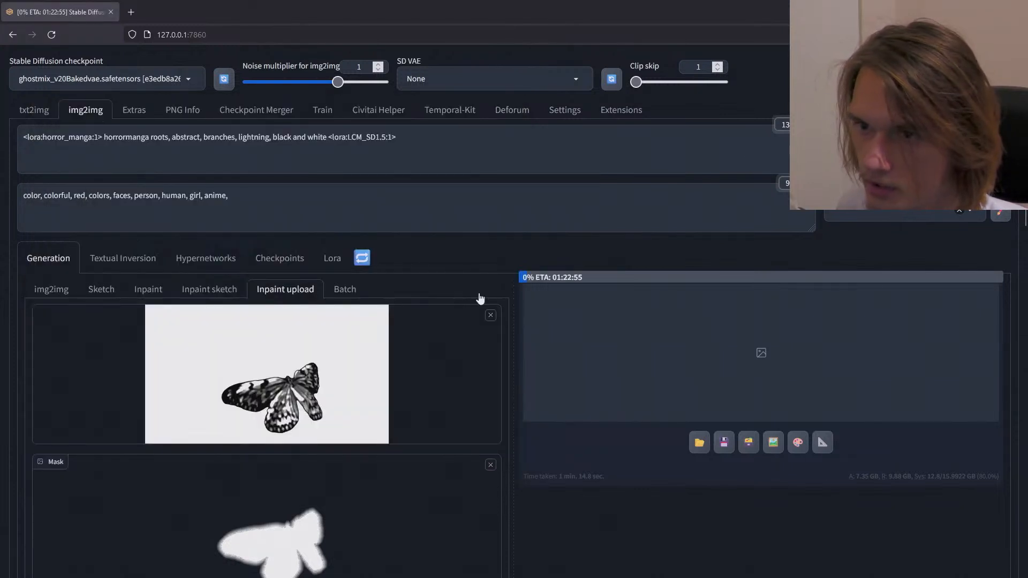
Step: Clear the img2img batch's inpaint mask directory and input directory, and stop the running generation
left_click(345, 289)
scroll(400, 346, "down", 2)
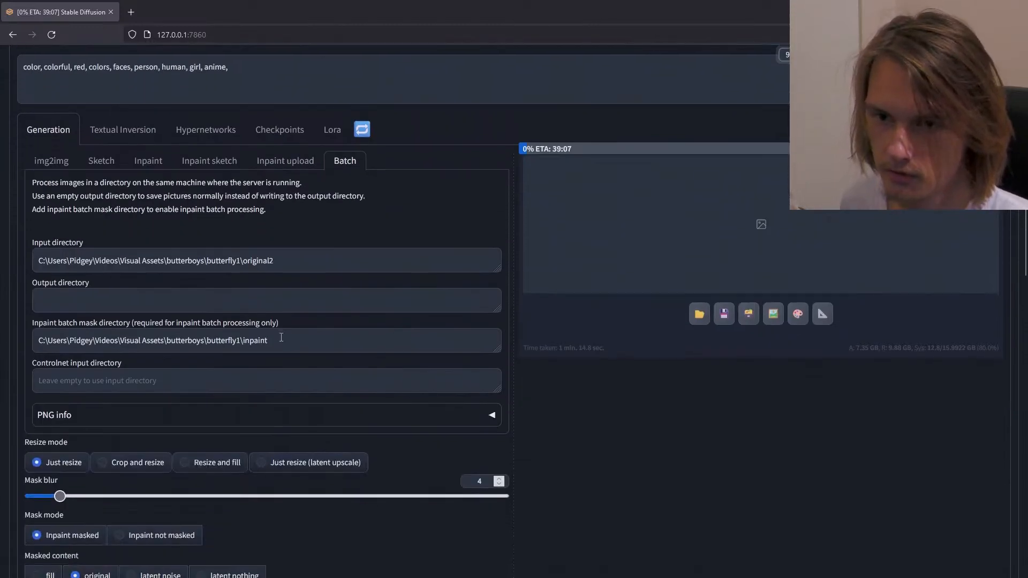
triple_click(281, 340)
key("BackSpace")
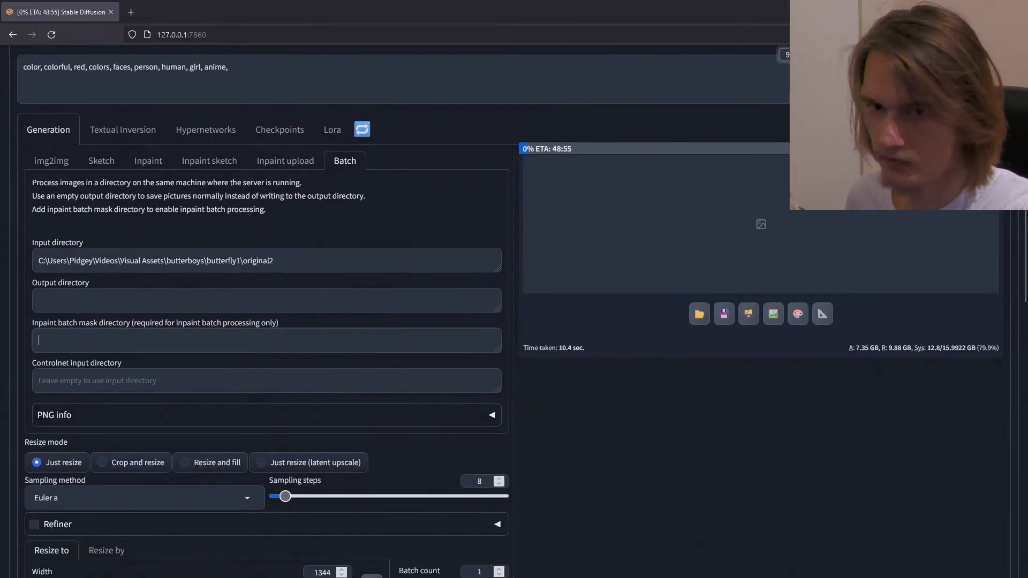
triple_click(278, 260)
key("BackSpace")
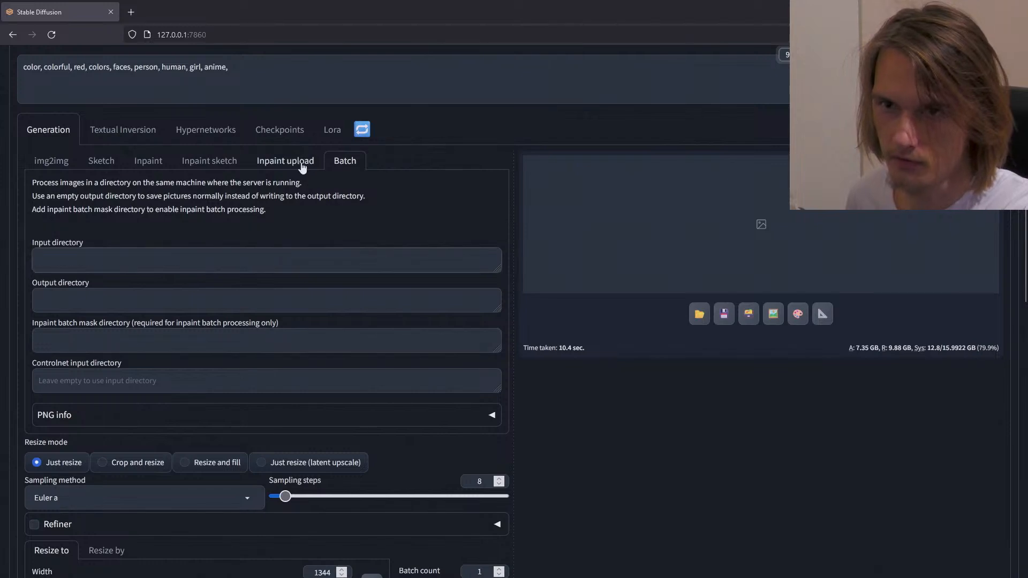
Step: Return to the Inpaint upload mode and try to generate the butterfly images
left_click(302, 167)
scroll(788, 178, "up", 3)
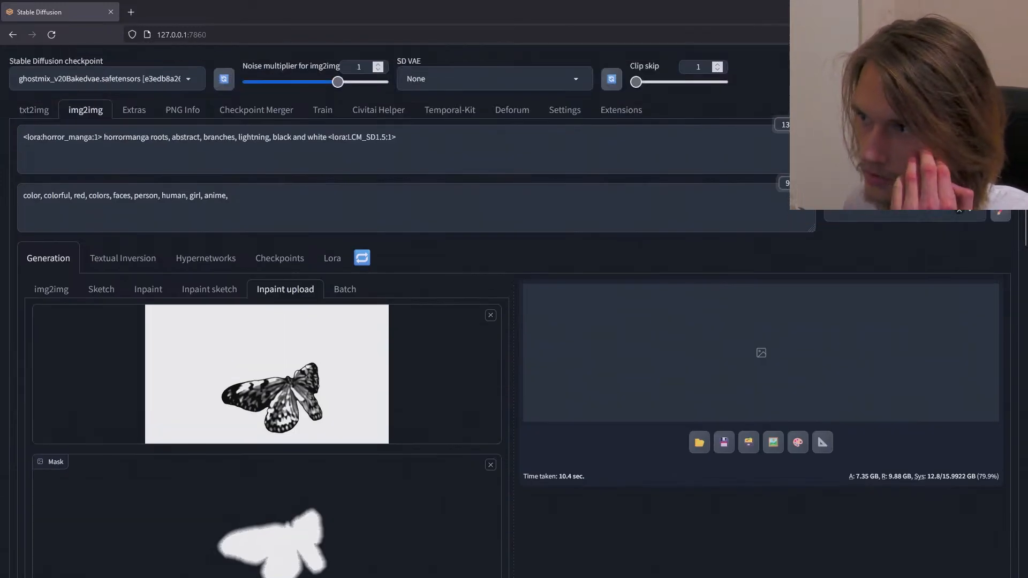
left_click(917, 145)
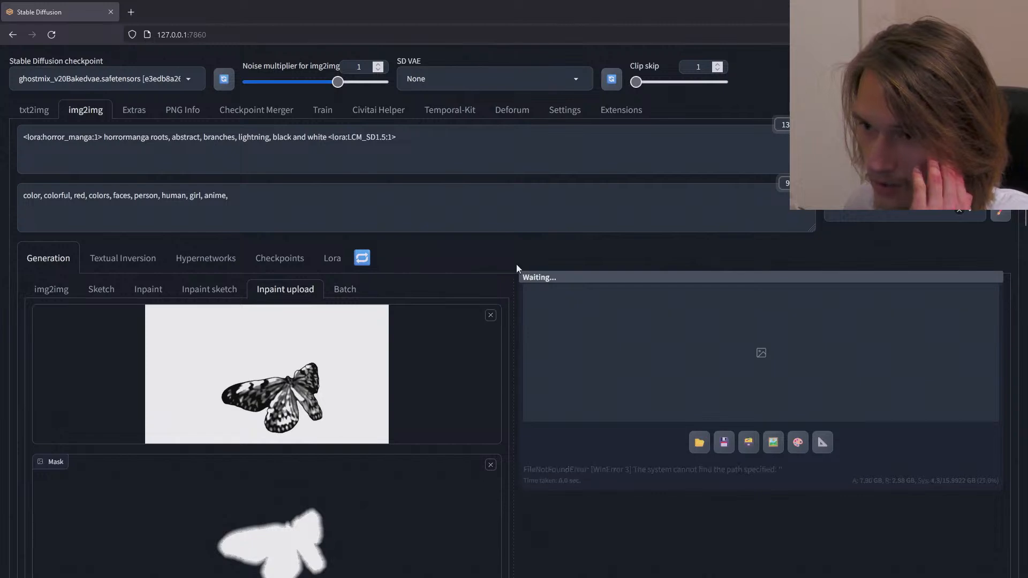
Step: Inspect the ControlNet Unit 0 settings and the batch input, output, mask and ControlNet directory fields for leftover batch paths
scroll(516, 264, "down", 3)
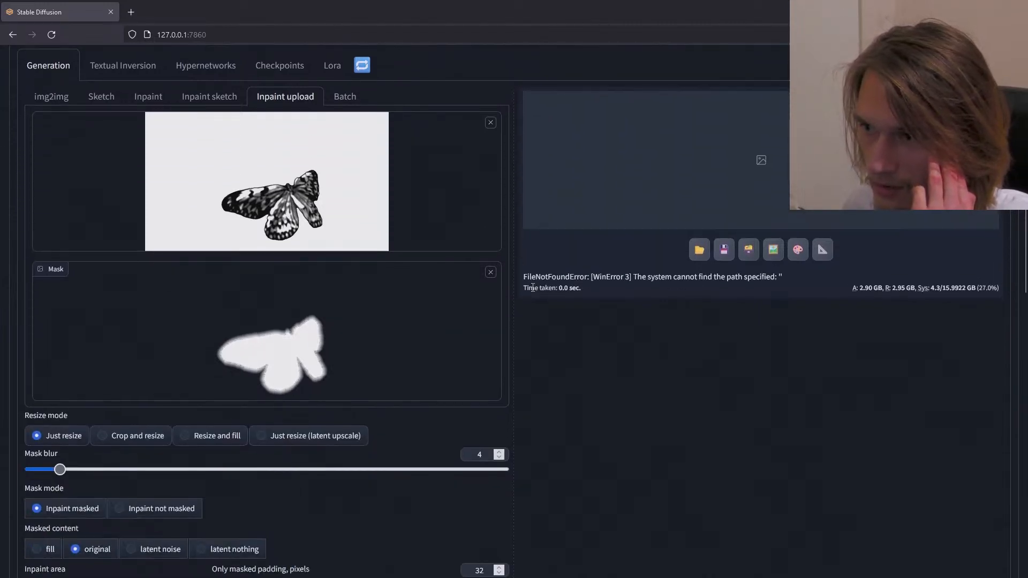
scroll(532, 287, "down", 12)
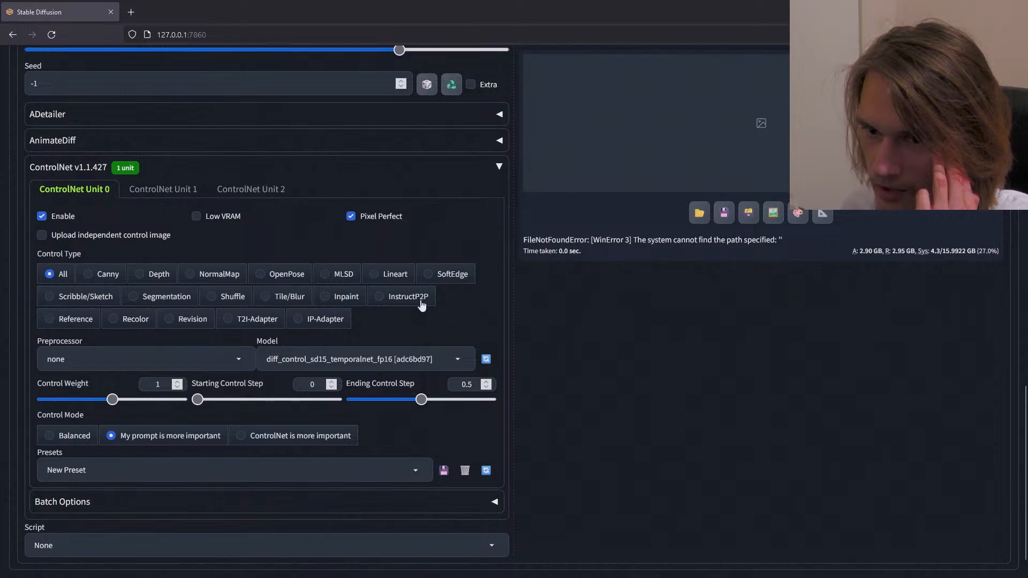
scroll(565, 349, "up", 15)
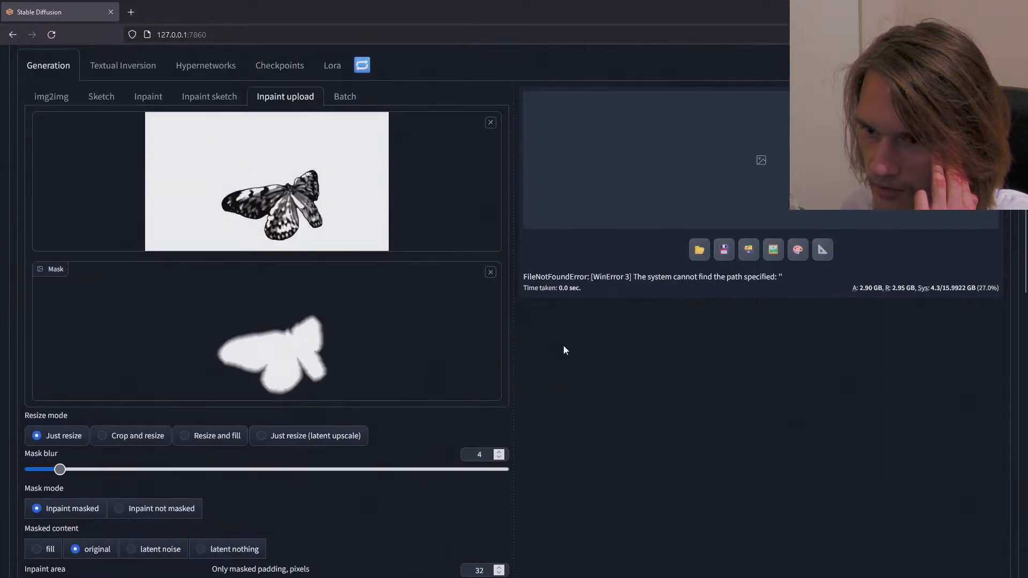
scroll(563, 349, "up", 4)
left_click(343, 289)
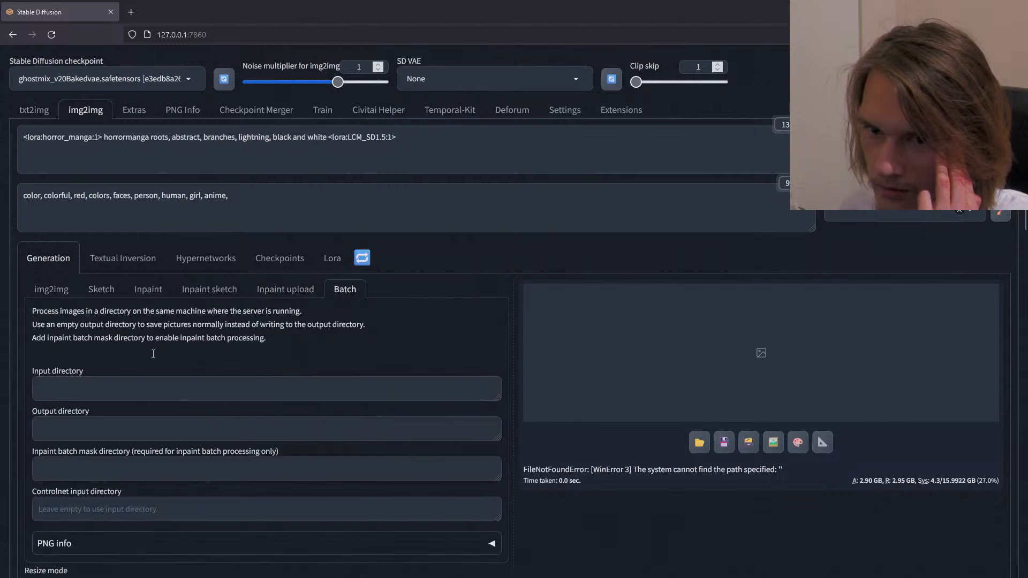
left_click(113, 383)
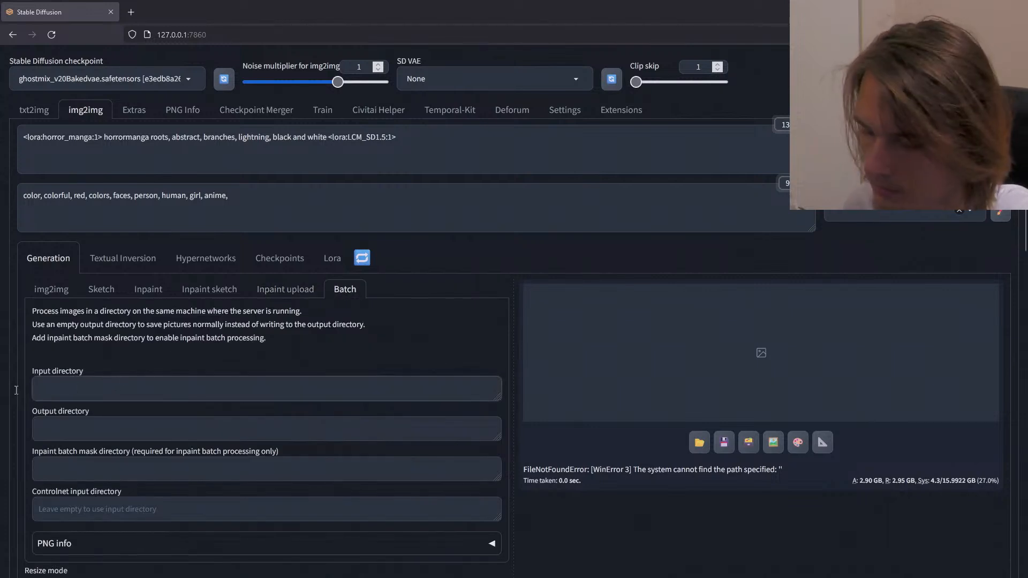
left_click(92, 433)
left_click(64, 464)
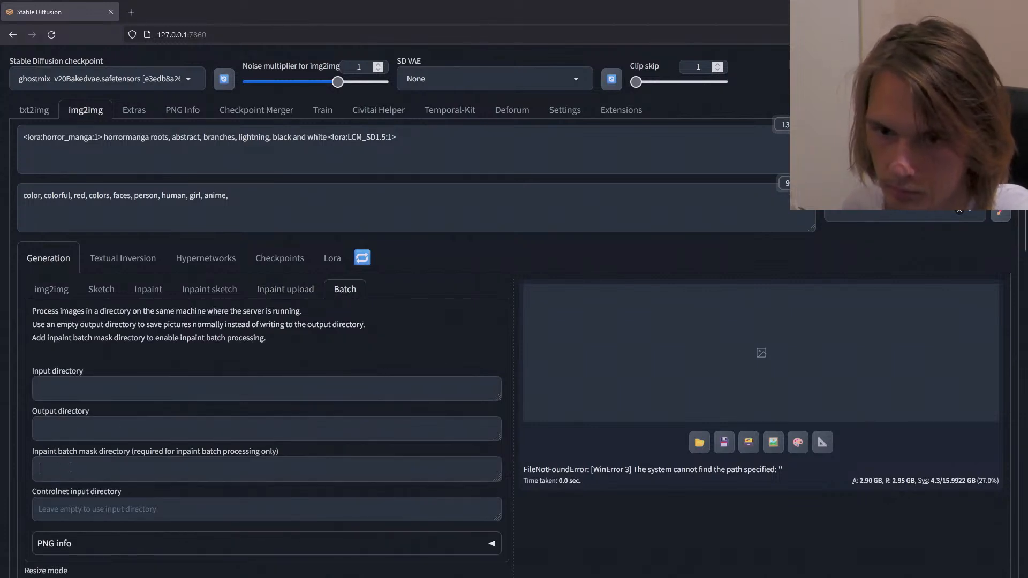
key("Tab")
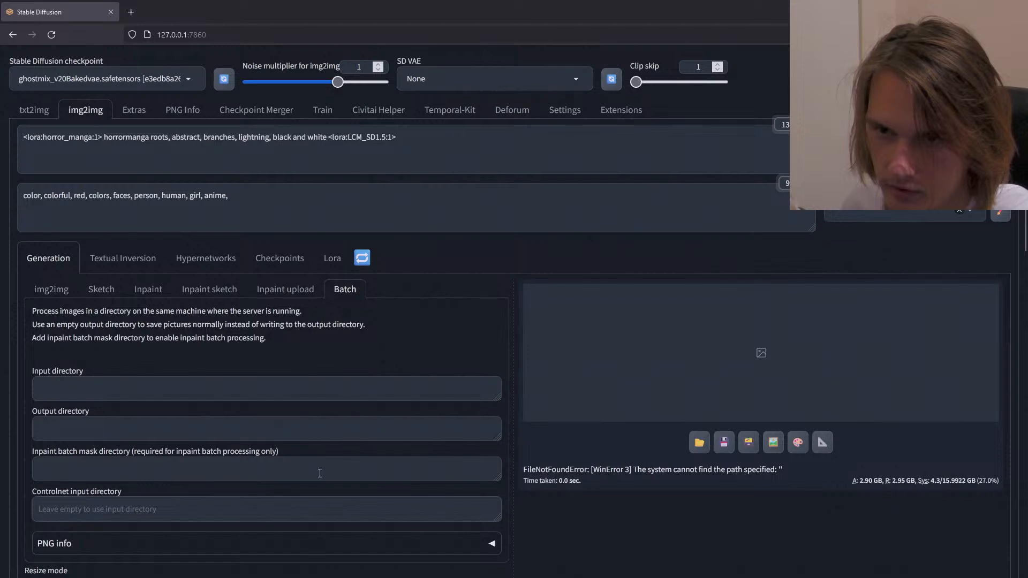
Step: Return to the Inpaint upload mode, disable ControlNet Unit 0, and generate the butterfly images while rechecking the batch directories
left_click(286, 289)
scroll(508, 350, "down", 10)
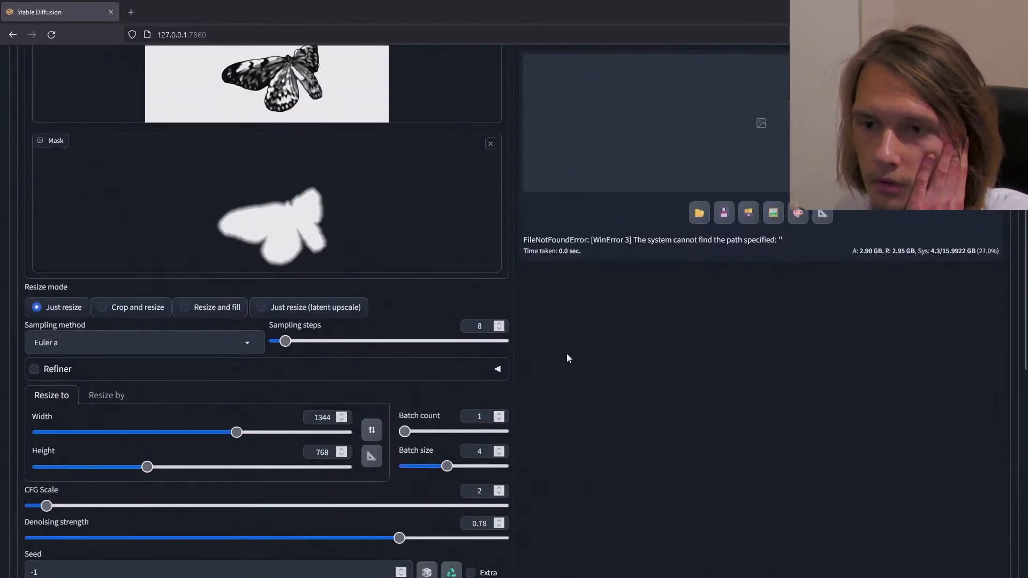
scroll(568, 354, "up", 5)
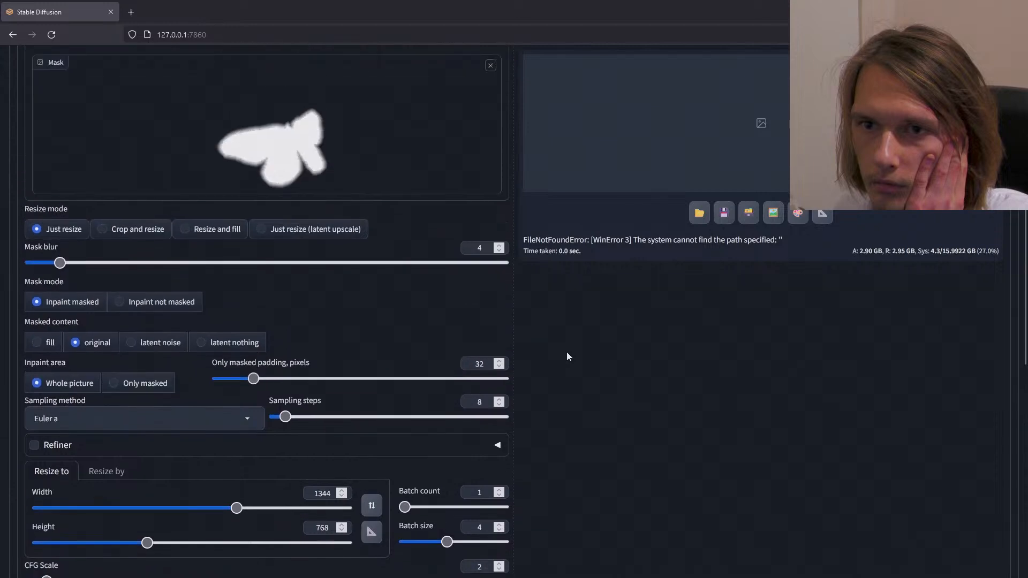
scroll(567, 354, "down", 6)
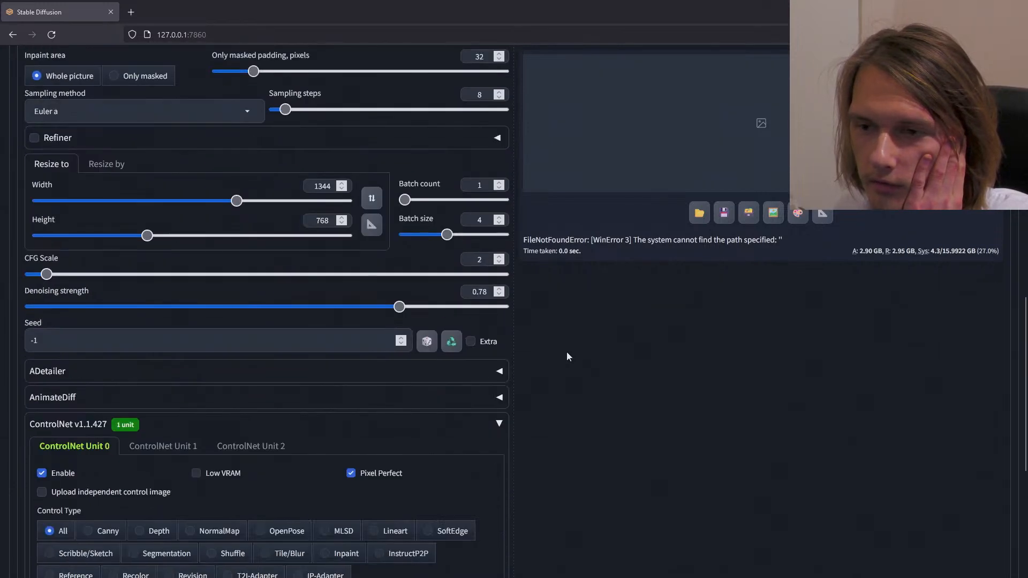
scroll(567, 353, "down", 2)
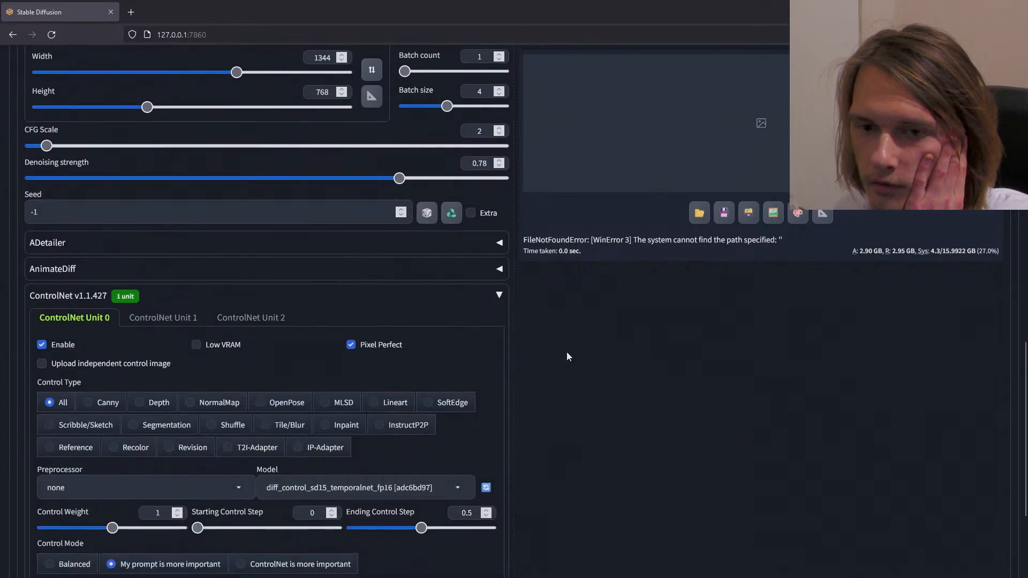
left_click(42, 345)
scroll(593, 361, "up", 15)
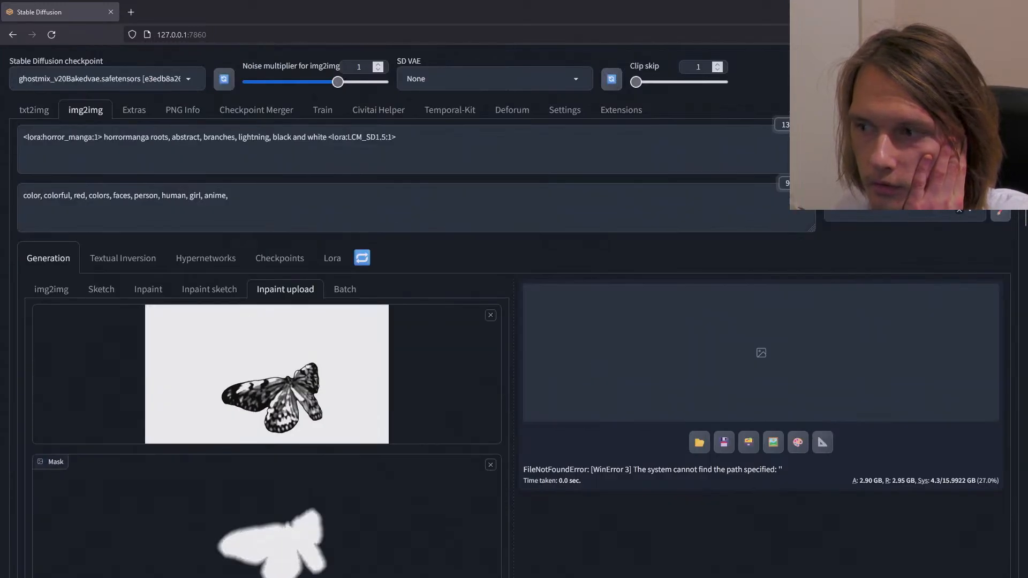
key("ctrl+Return")
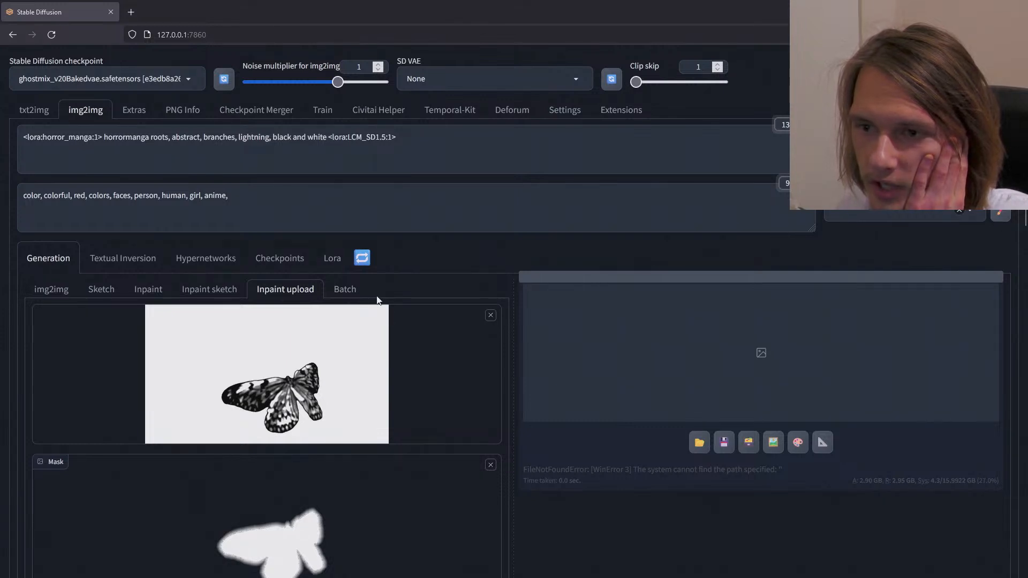
left_click(345, 291)
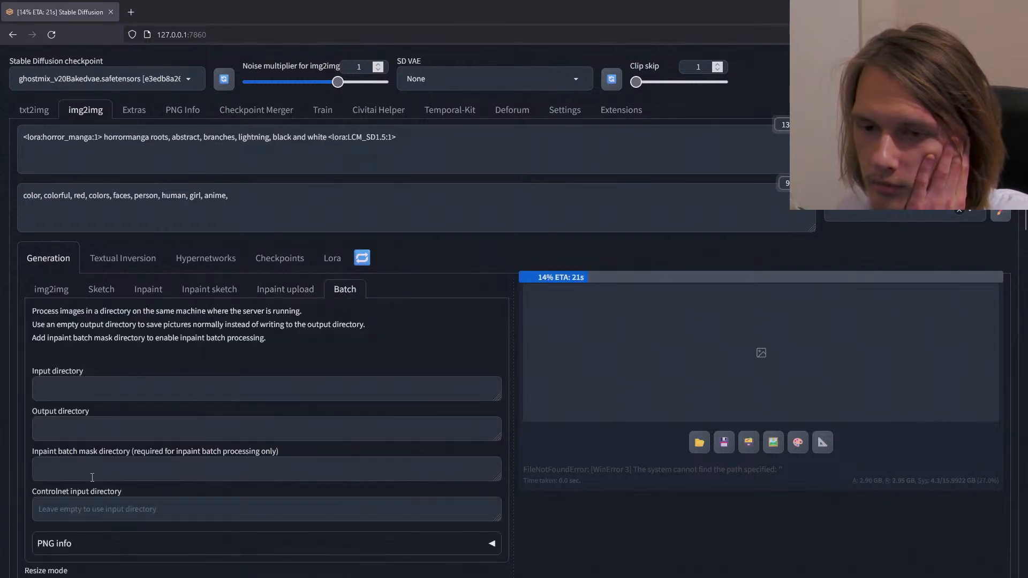
left_click(286, 289)
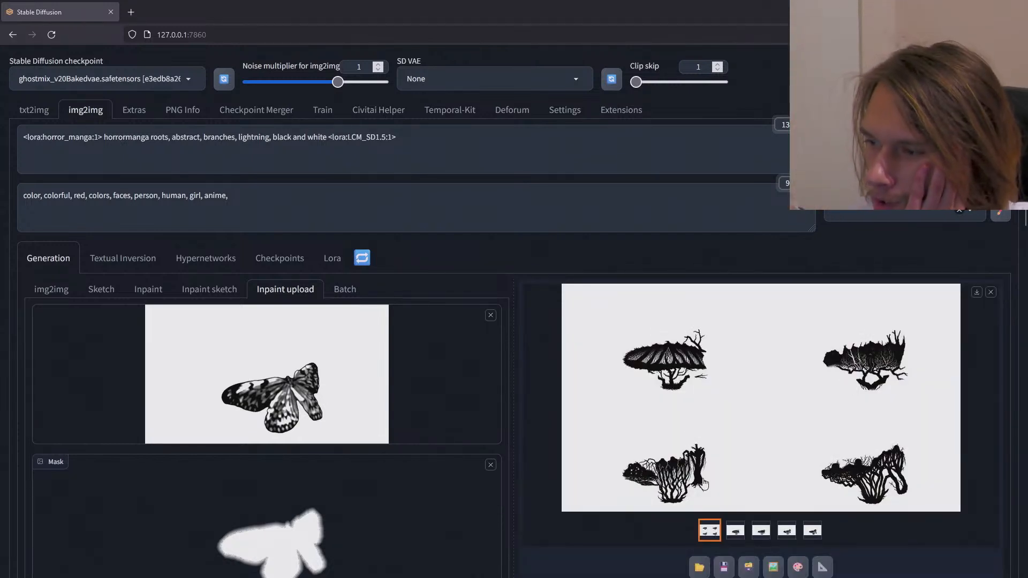
Step: Lower the denoising strength to 0.67 for the inpaint generation
scroll(520, 411, "down", 10)
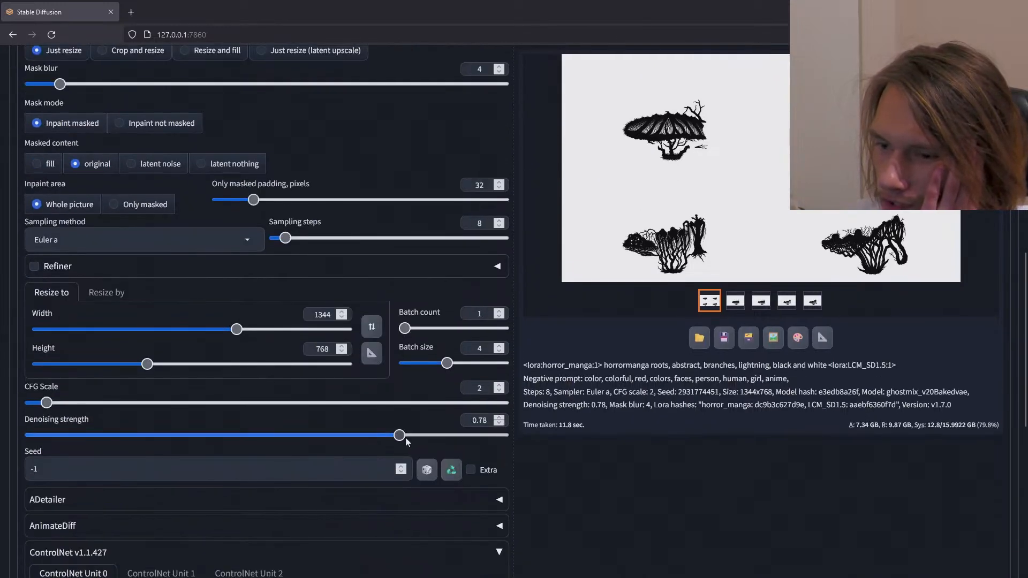
left_click_drag(399, 437, 394, 439)
left_click_drag(389, 440, 353, 449)
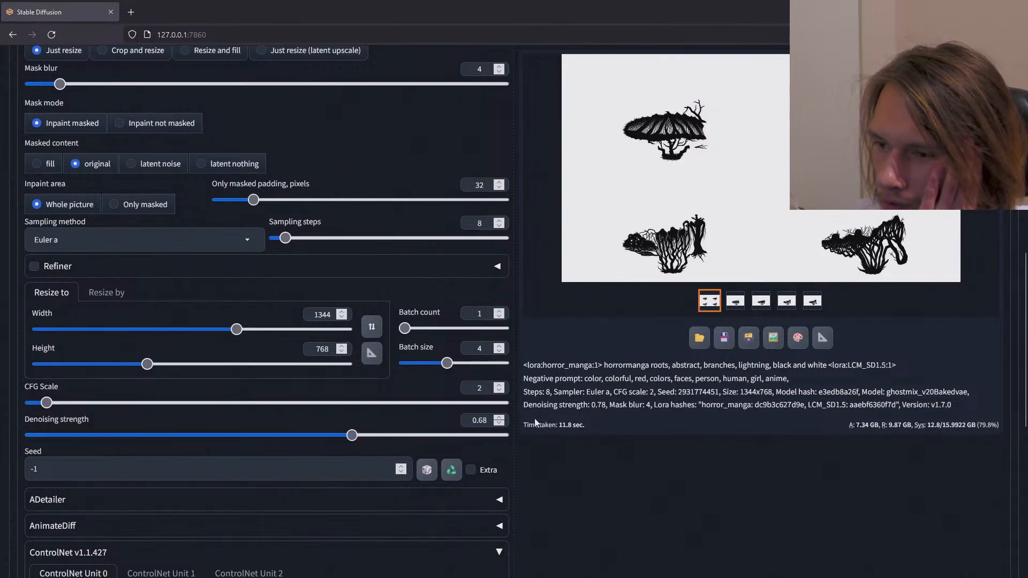
scroll(535, 374, "up", 10)
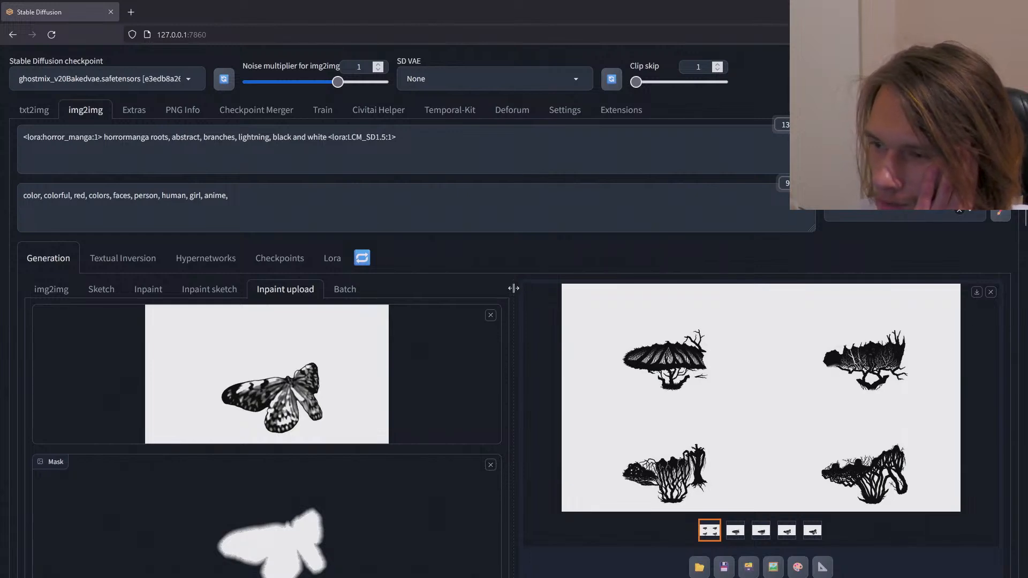
Step: Examine the generated butterfly image grid at full size and compare it with the current inpaint settings
scroll(513, 288, "down", 5)
scroll(513, 288, "up", 5)
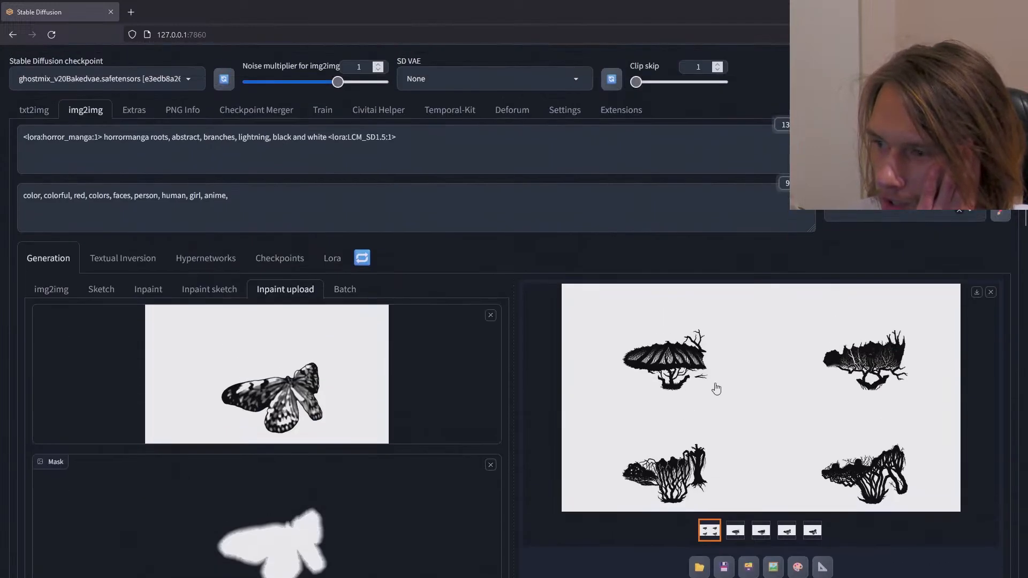
scroll(716, 388, "down", 2)
left_click(858, 339)
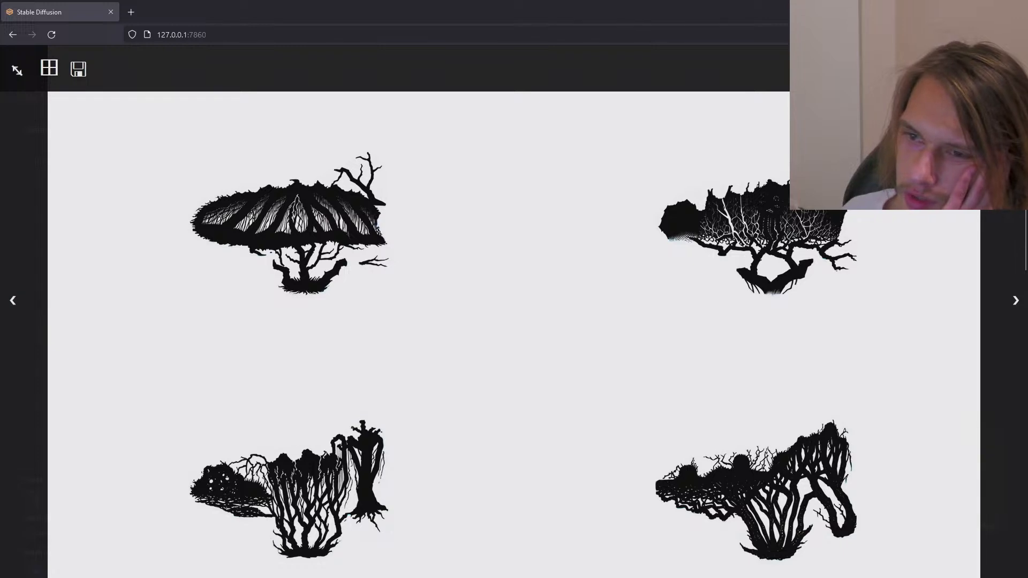
left_click(735, 223)
scroll(525, 308, "down", 10)
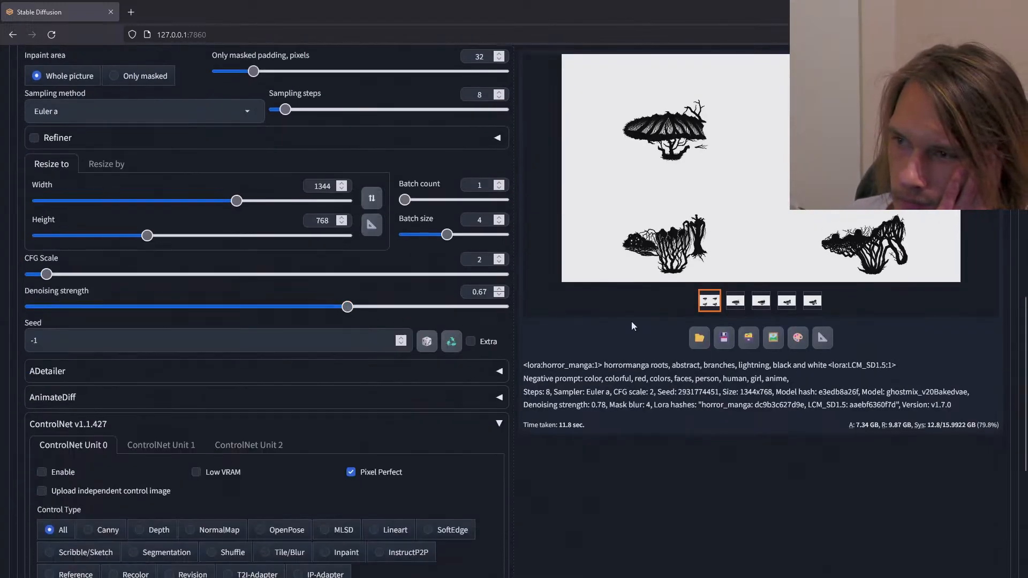
scroll(632, 320, "up", 10)
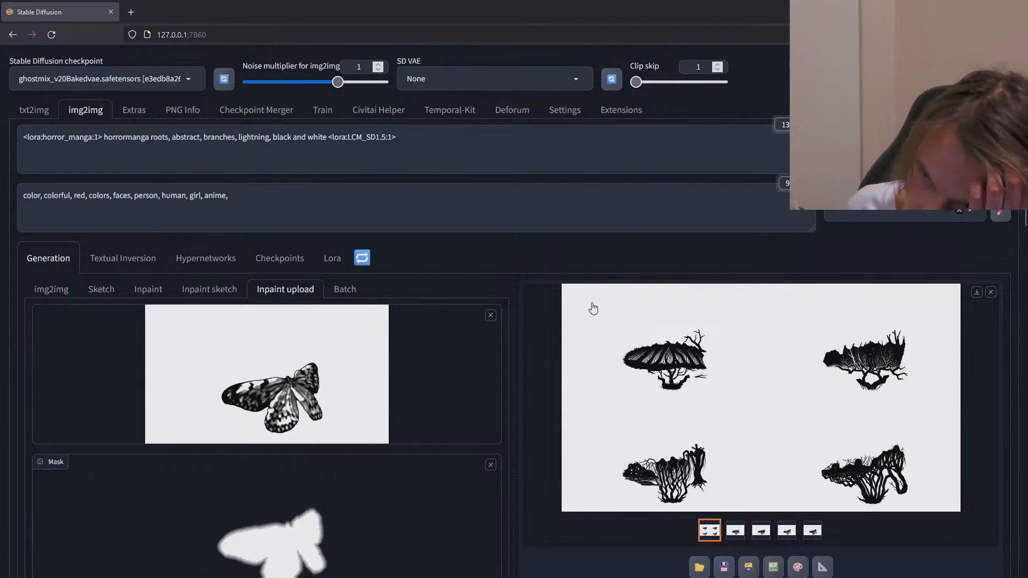
Step: Switch the Stable Diffusion checkpoint to zavychromaxl_v31.safetensors and review the inpaint generation settings
left_click(185, 79)
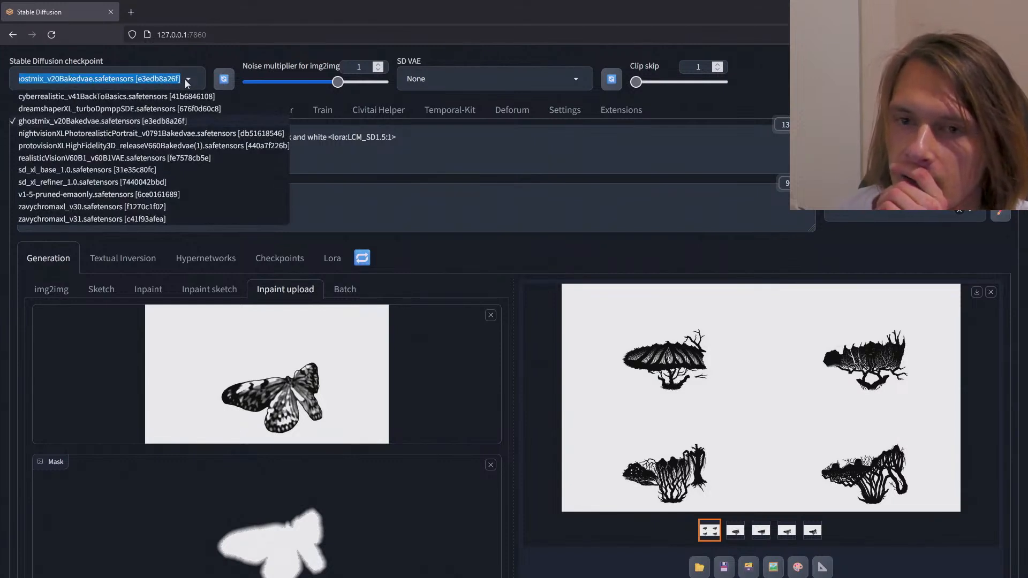
left_click(58, 220)
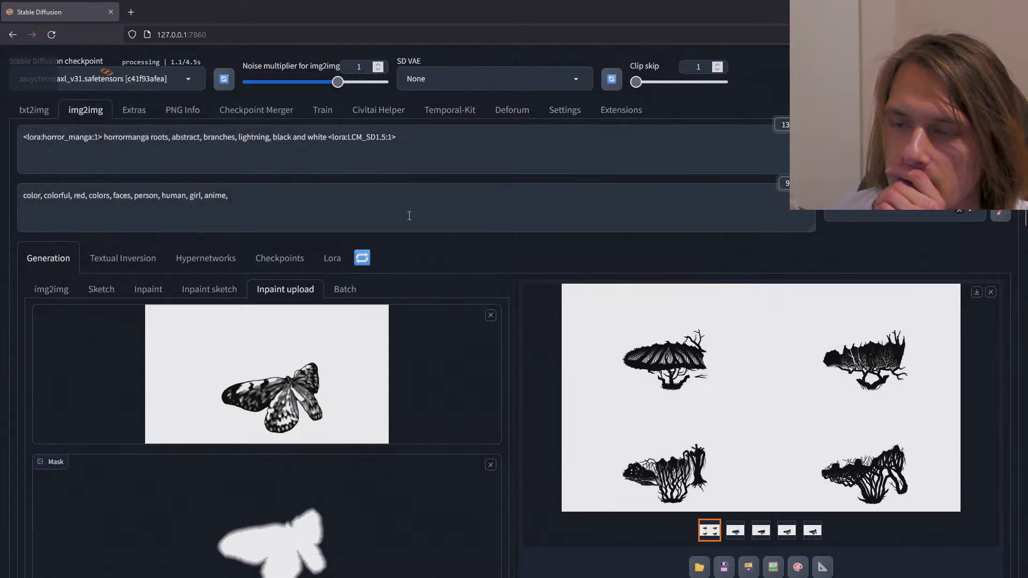
scroll(519, 287, "down", 5)
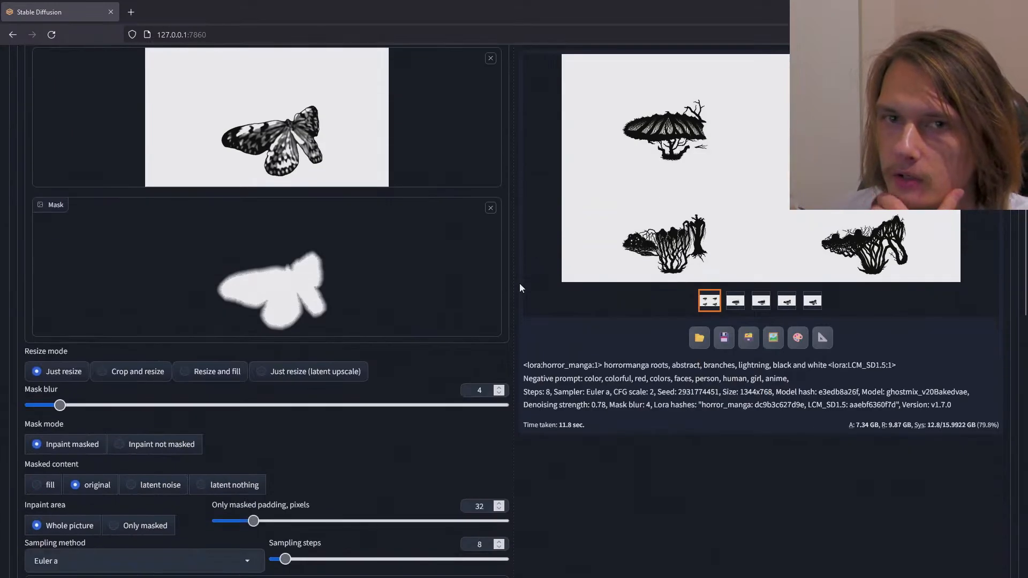
scroll(519, 287, "down", 7)
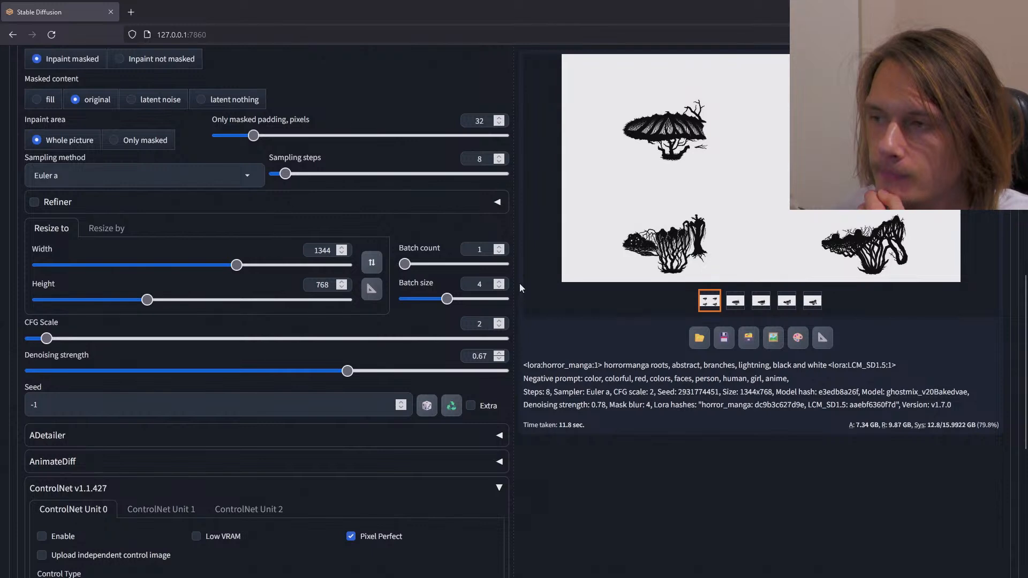
scroll(519, 284, "up", 12)
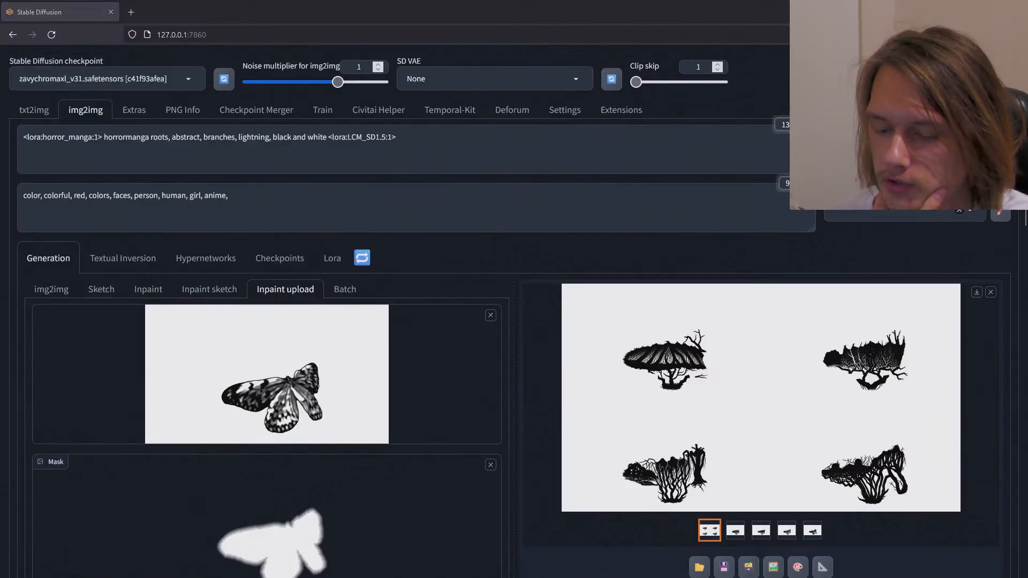
Step: In File Explorer, delete the blank first frames 1_000.png and 2_000.png from butterfly2's inpaint and original folders
key("alt+Tab")
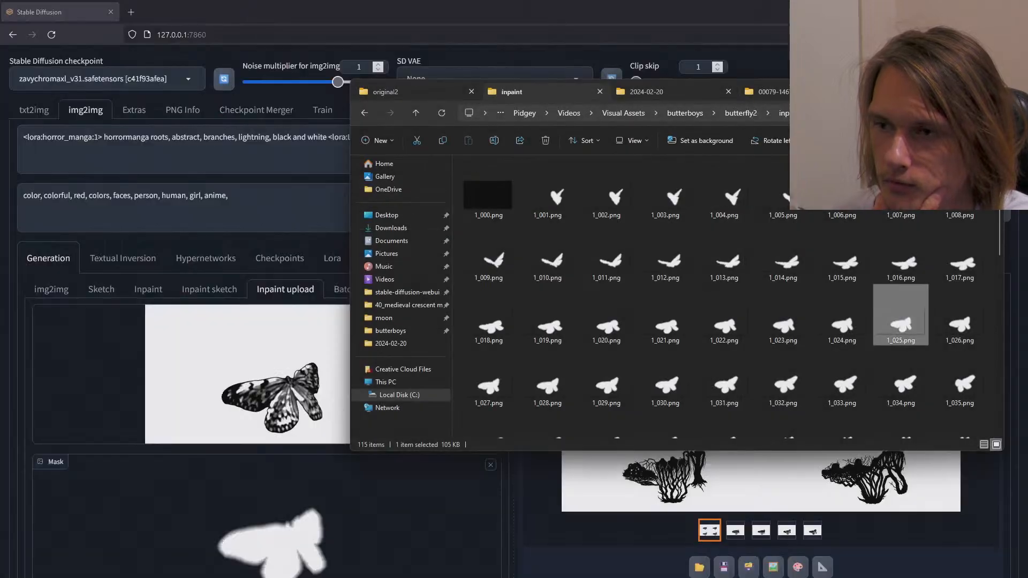
left_click(485, 213)
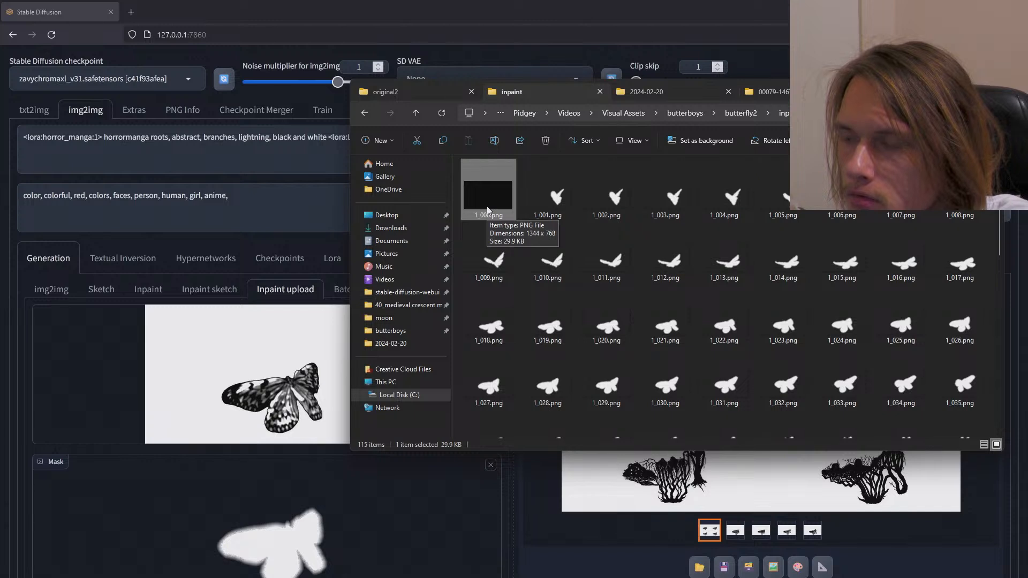
left_click(415, 113)
double_click(542, 197)
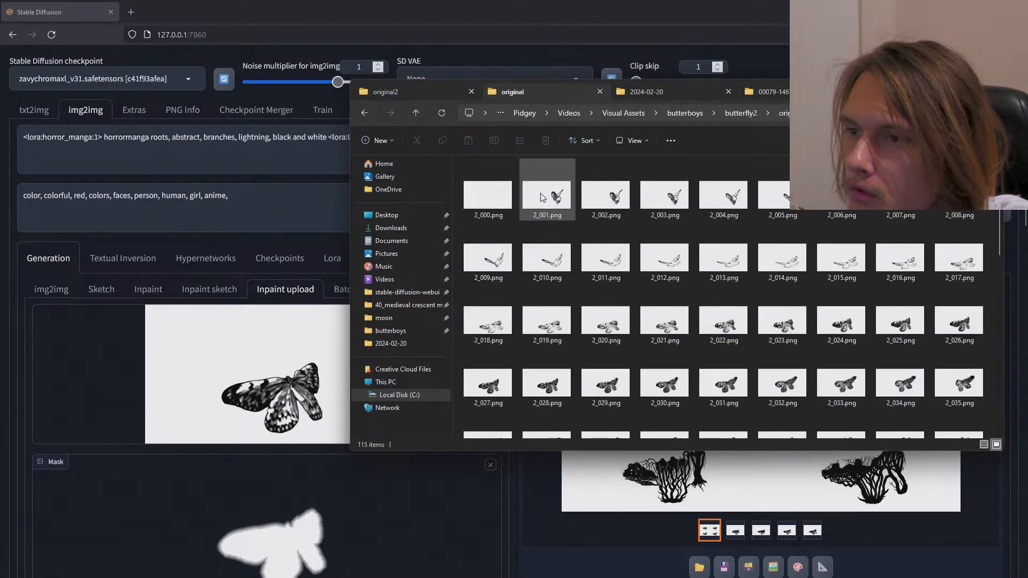
left_click(504, 210)
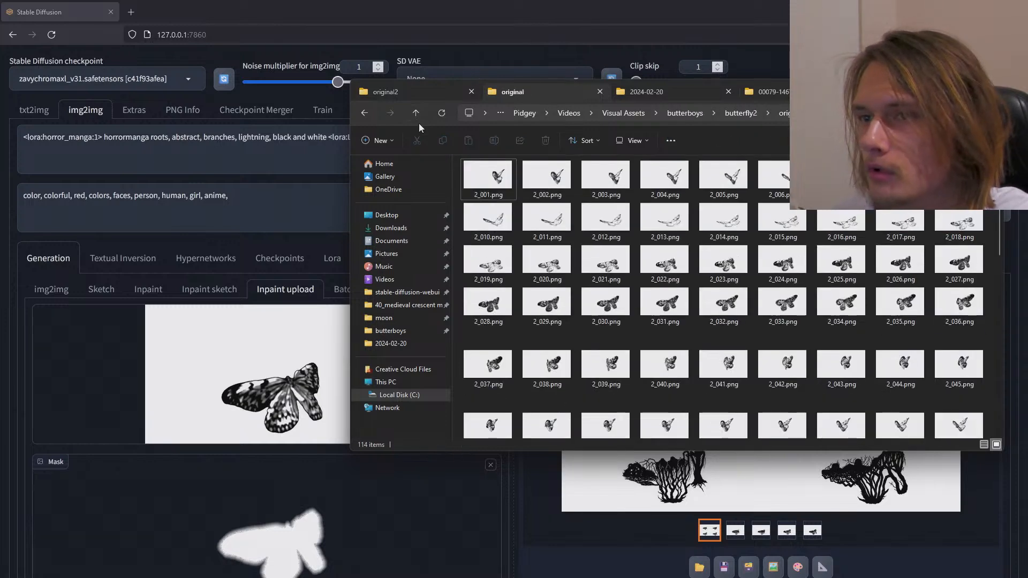
left_click(415, 112)
double_click(486, 185)
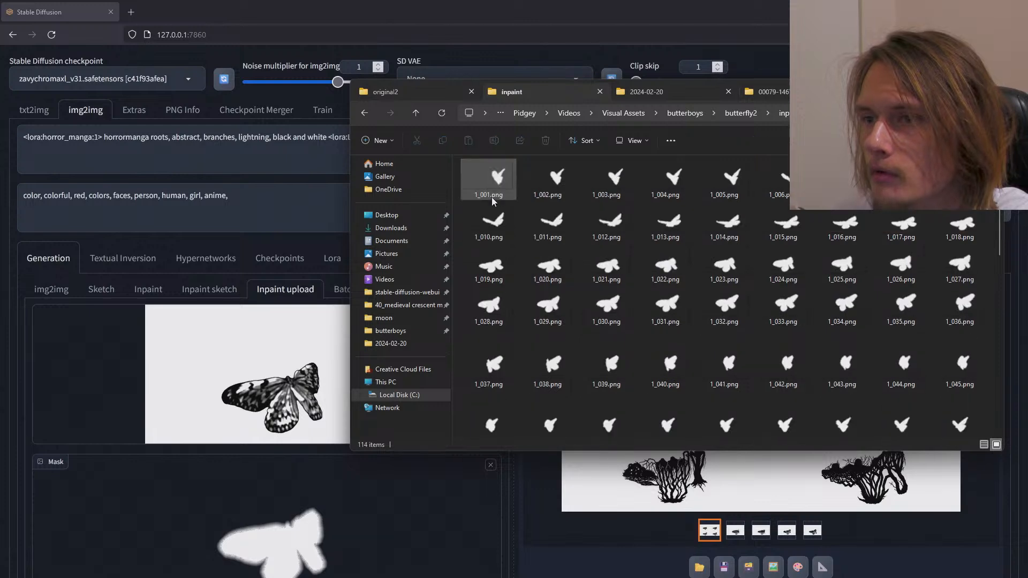
left_click(416, 113)
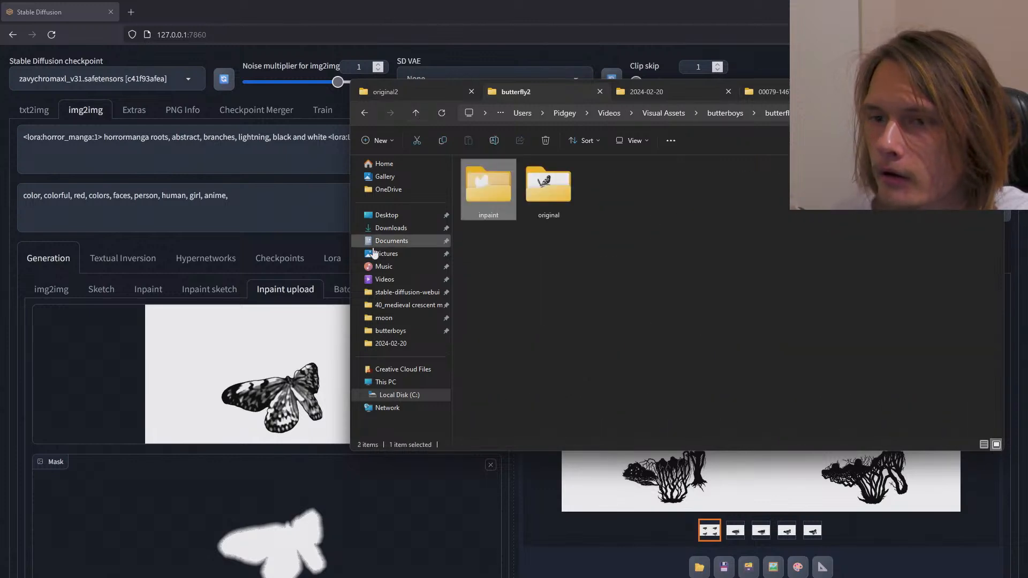
left_click(15, 287)
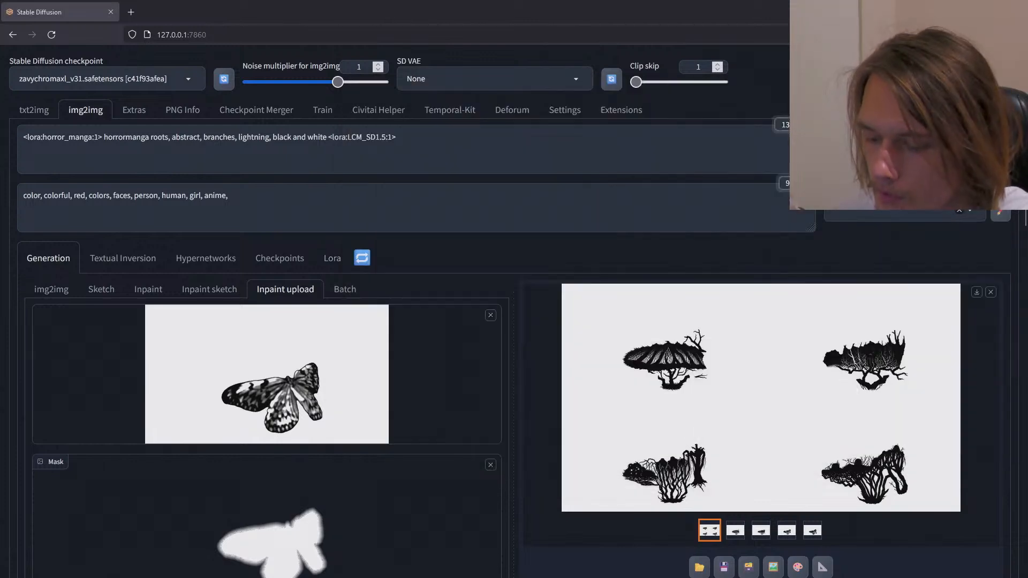
Step: Check the Stable Diffusion console, close it and relaunch the web UI, then return to the inpaint settings in the browser
key("alt+Tab")
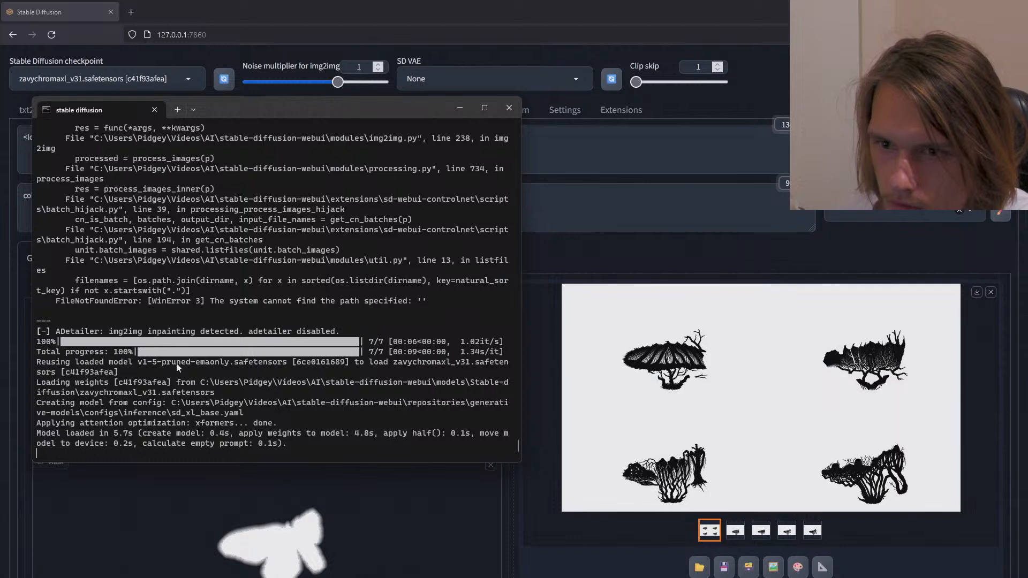
left_click(509, 109)
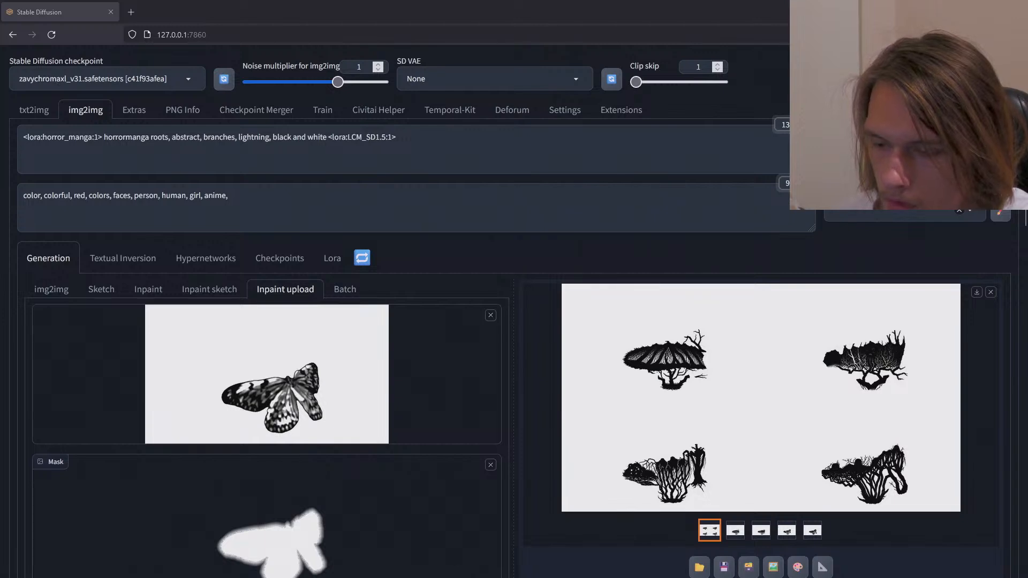
left_click_drag(580, 246, 701, 183)
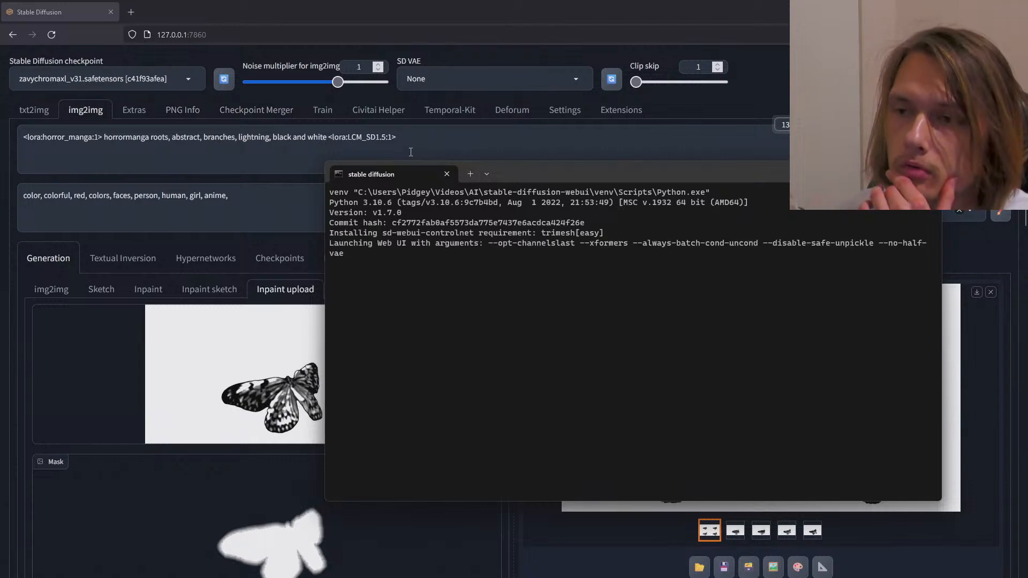
left_click_drag(531, 177, 482, 191)
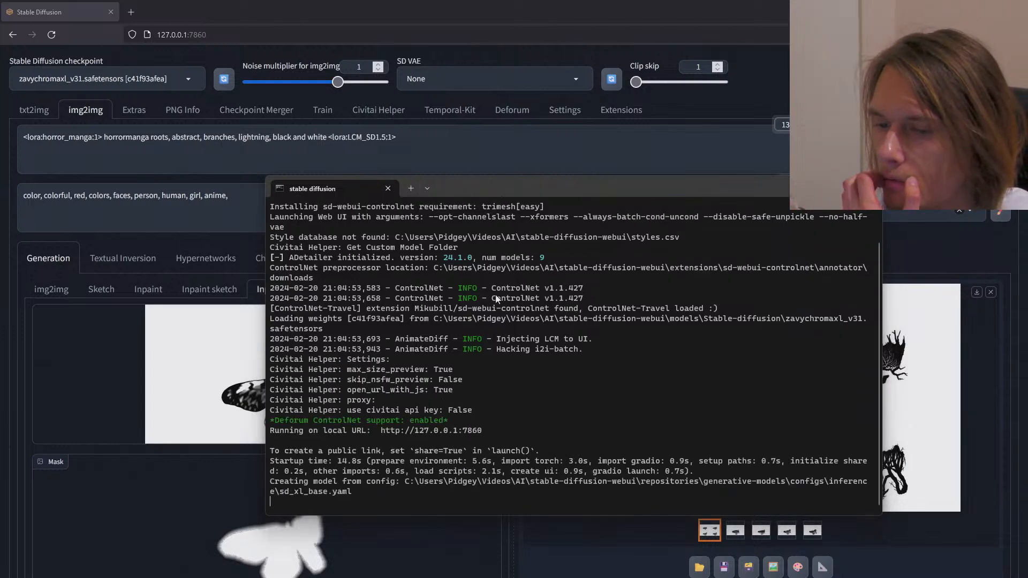
left_click_drag(542, 185, 538, 187)
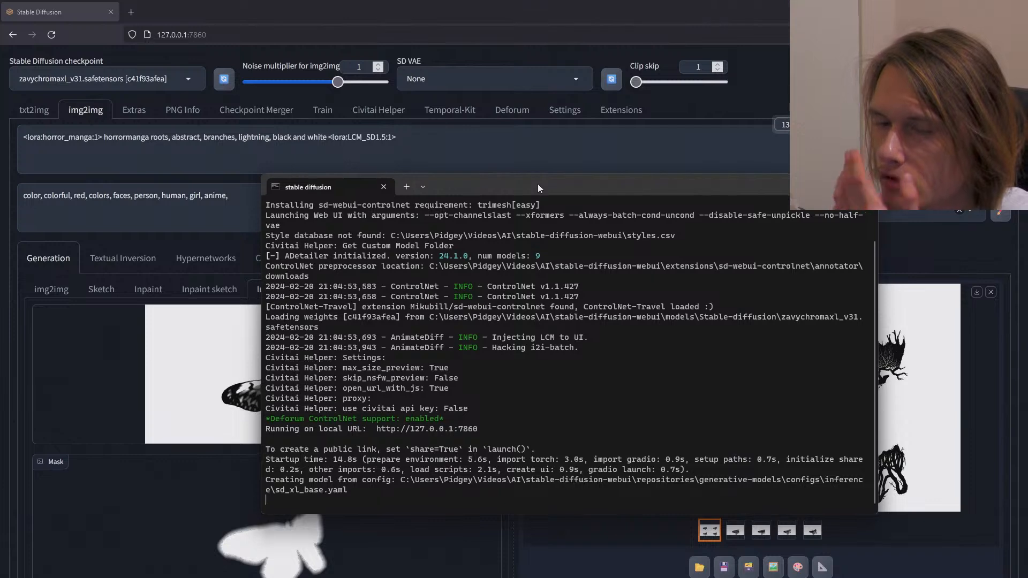
left_click(8, 255)
scroll(8, 256, "down", 5)
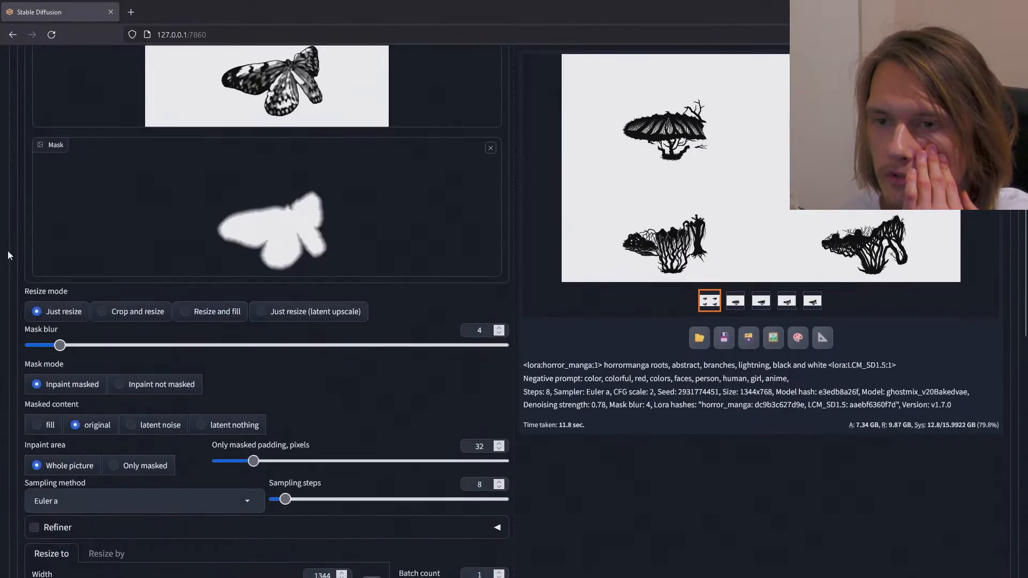
Step: Review the inpaint source image, mask, sampling and size settings, and ControlNet settings for the img2img generation
scroll(8, 256, "up", 4)
scroll(8, 256, "down", 4)
scroll(8, 255, "up", 4)
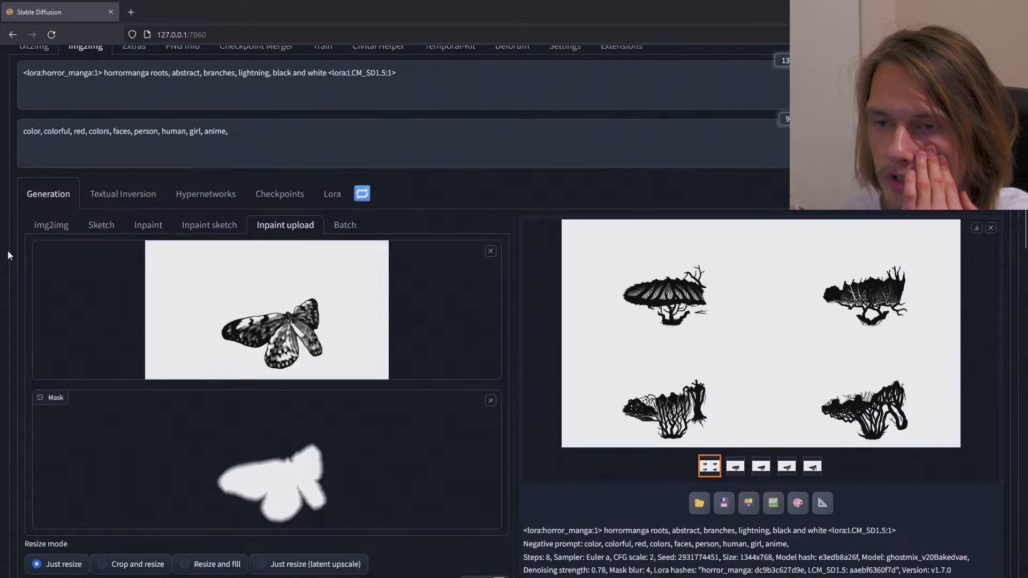
scroll(8, 256, "down", 4)
scroll(7, 255, "up", 4)
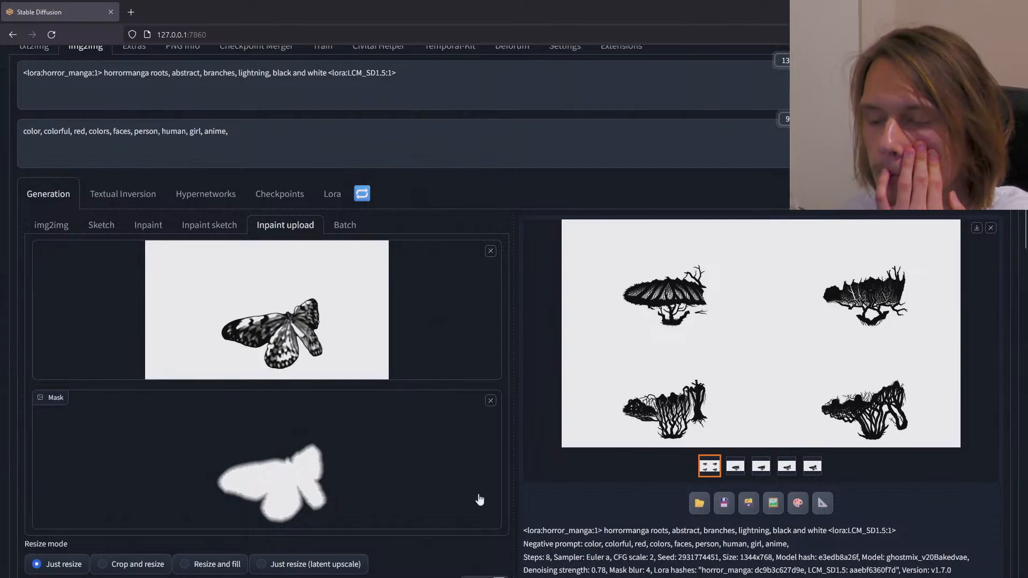
scroll(516, 436, "down", 10)
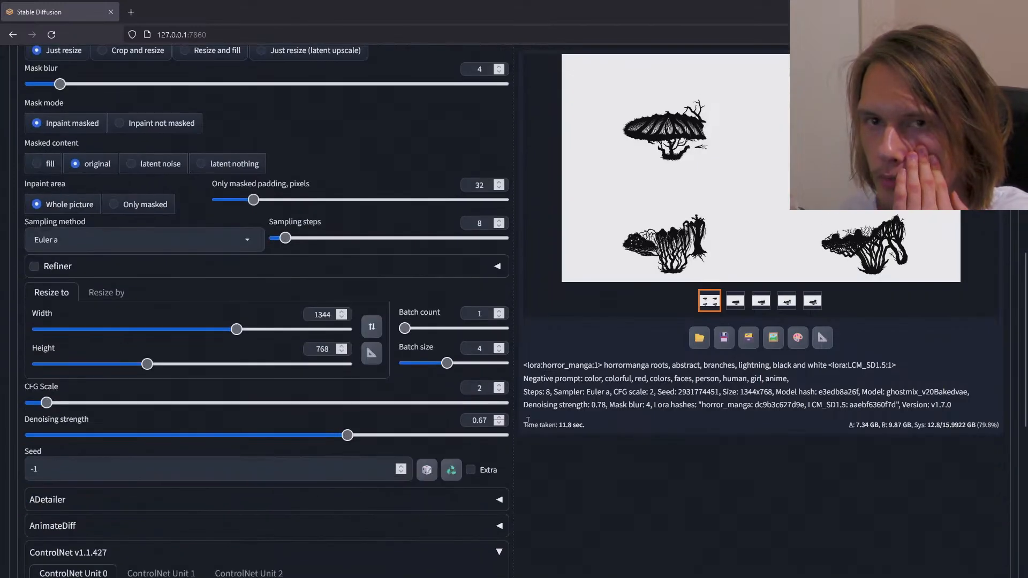
scroll(527, 421, "down", 5)
scroll(527, 421, "down", 3)
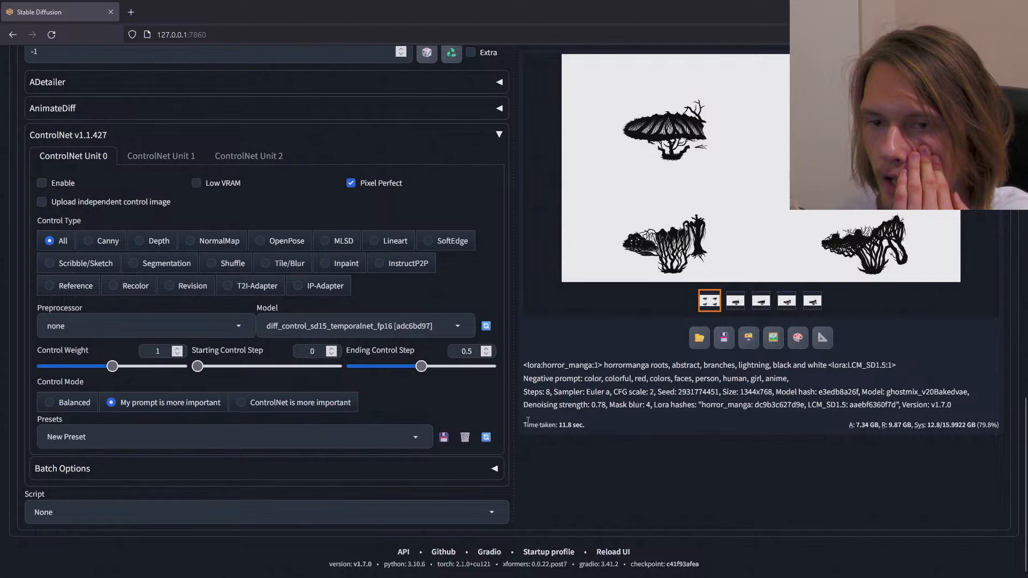
Step: Refresh the Lora list and look through the models available for the loaded zavychromaxl_v31 checkpoint
scroll(528, 421, "up", 20)
left_click(331, 258)
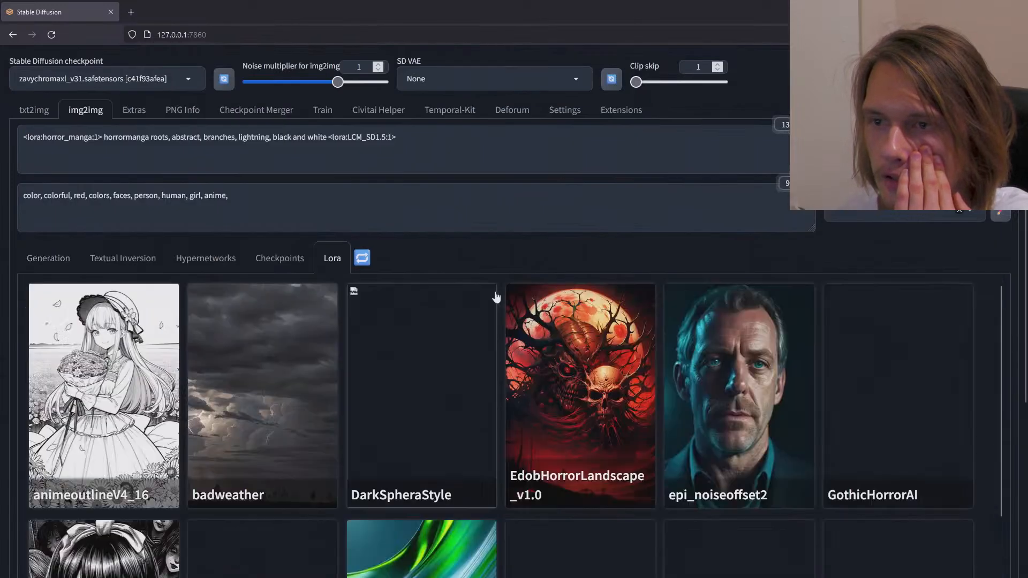
left_click(637, 268)
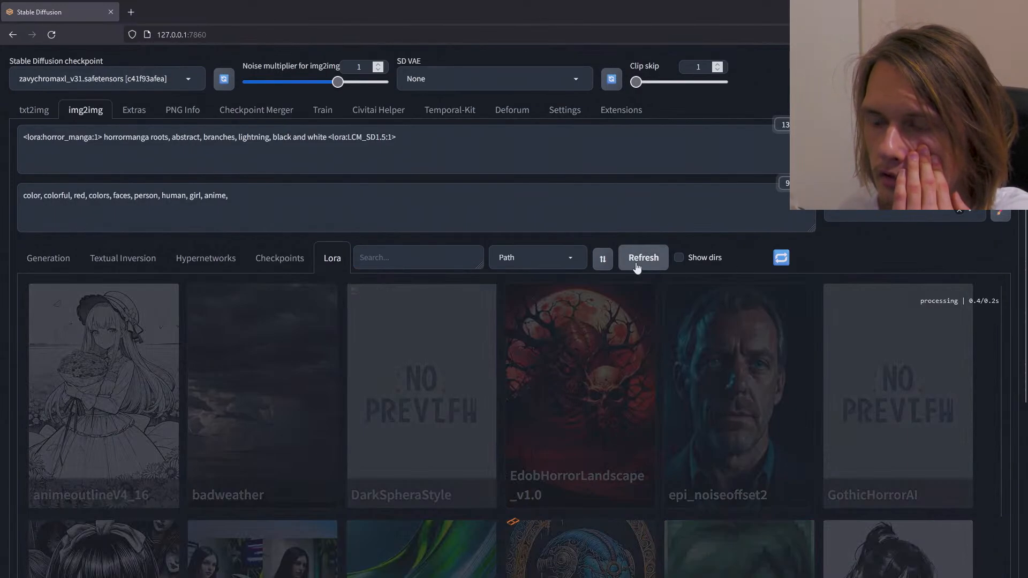
scroll(523, 394, "down", 5)
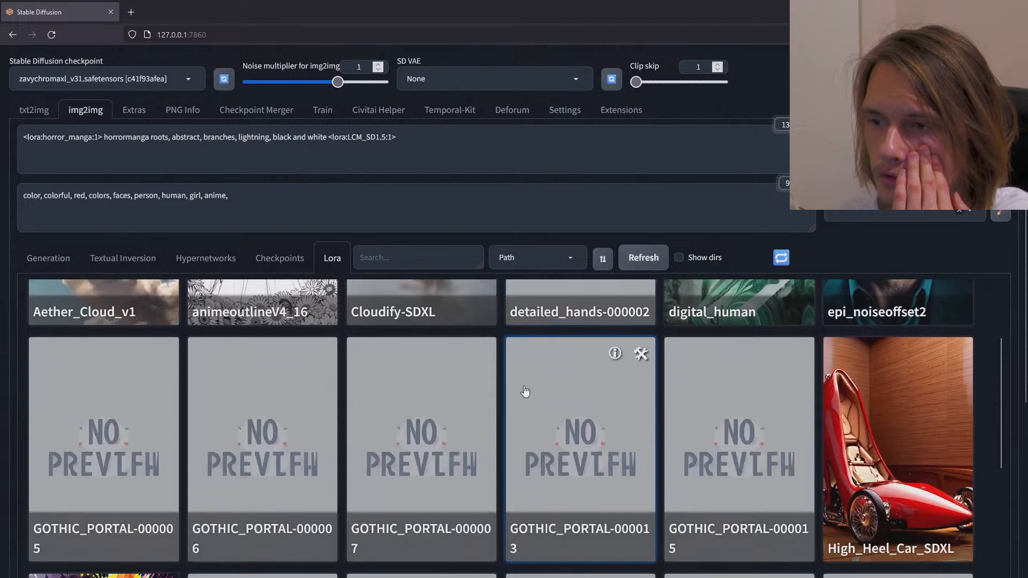
scroll(511, 402, "up", 2)
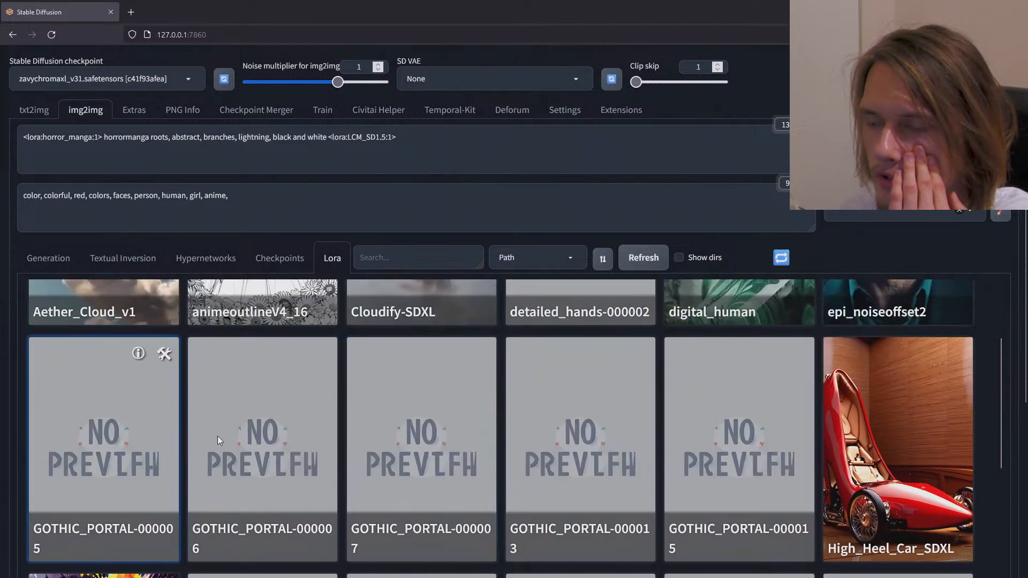
scroll(734, 464, "down", 1)
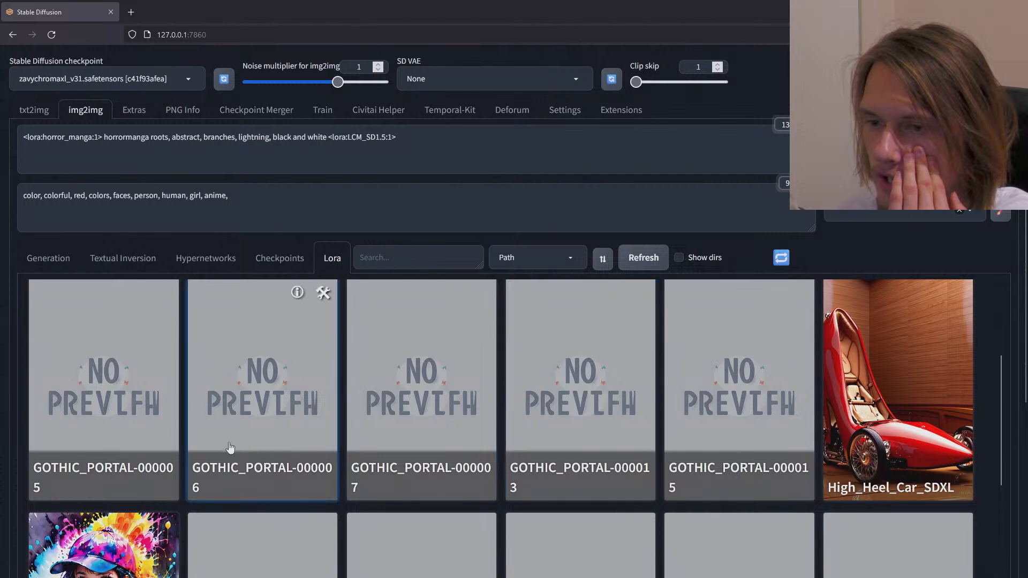
scroll(661, 415, "down", 2)
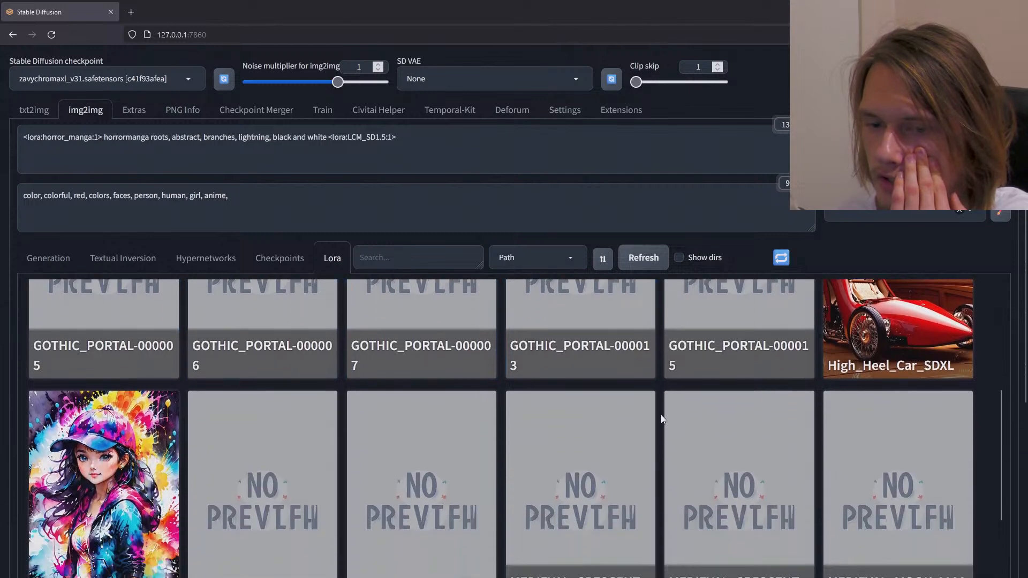
scroll(660, 417, "up", 5)
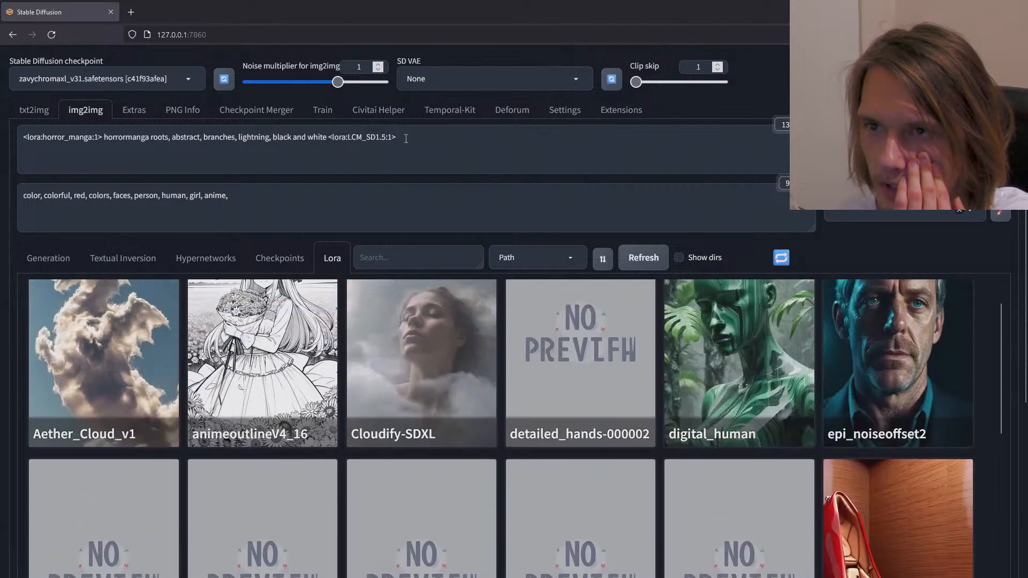
Step: Clear the whole positive prompt, including the LCM_SD1.5 and horror_manga Lora tags
left_click_drag(405, 139, 328, 139)
key("BackSpace")
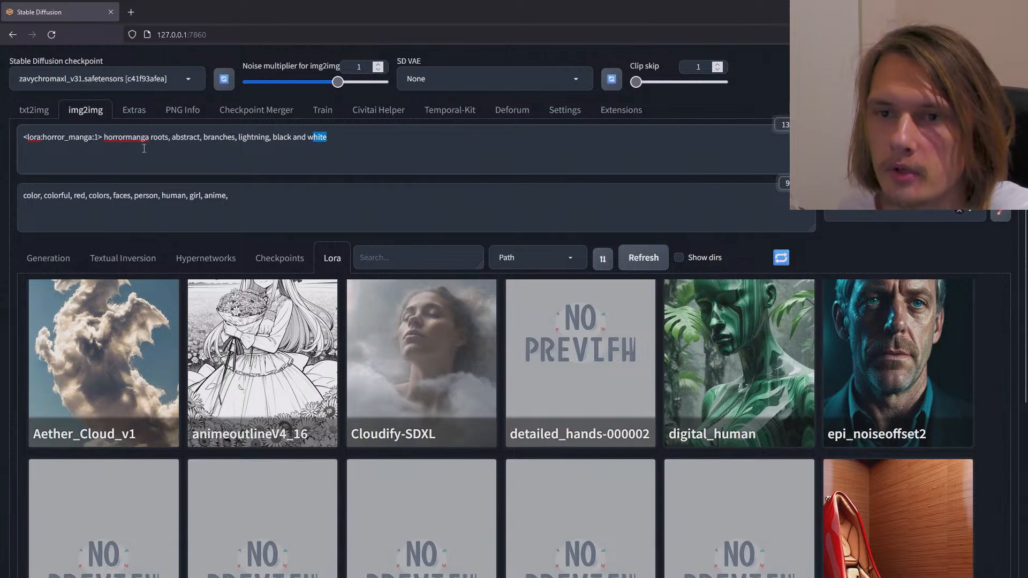
key("ctrl+a")
key("BackSpace")
Step: Find the LCM_SDXL Lora among the available models and add it to the empty prompt
scroll(612, 448, "down", 3)
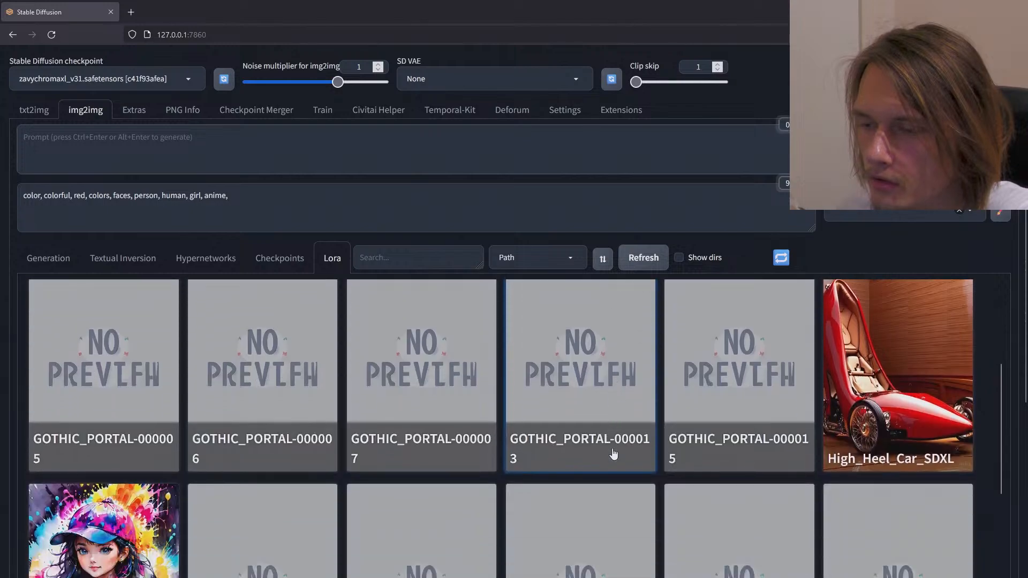
scroll(613, 453, "down", 5)
scroll(613, 453, "down", 3)
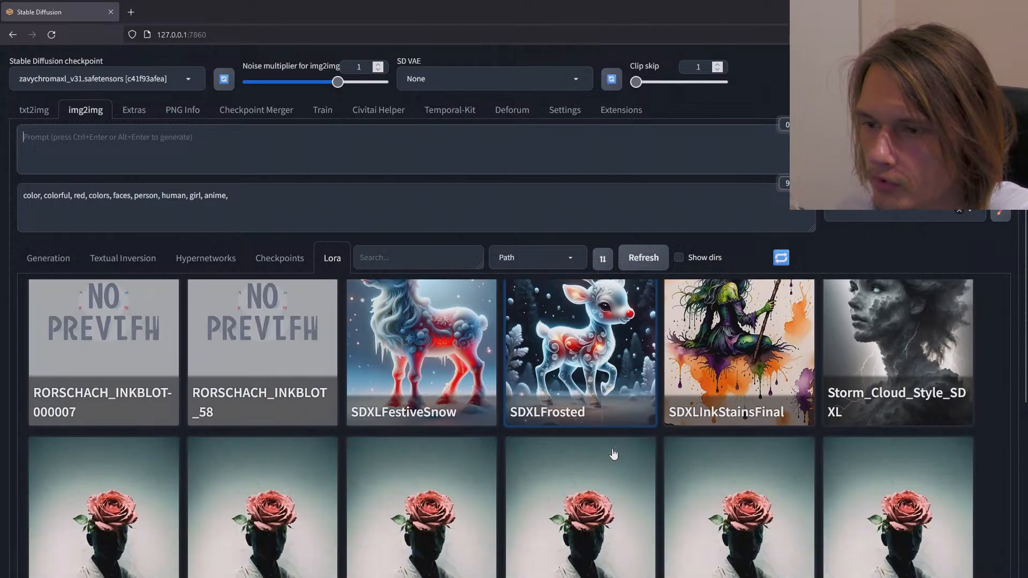
scroll(613, 454, "down", 3)
scroll(614, 454, "up", 10)
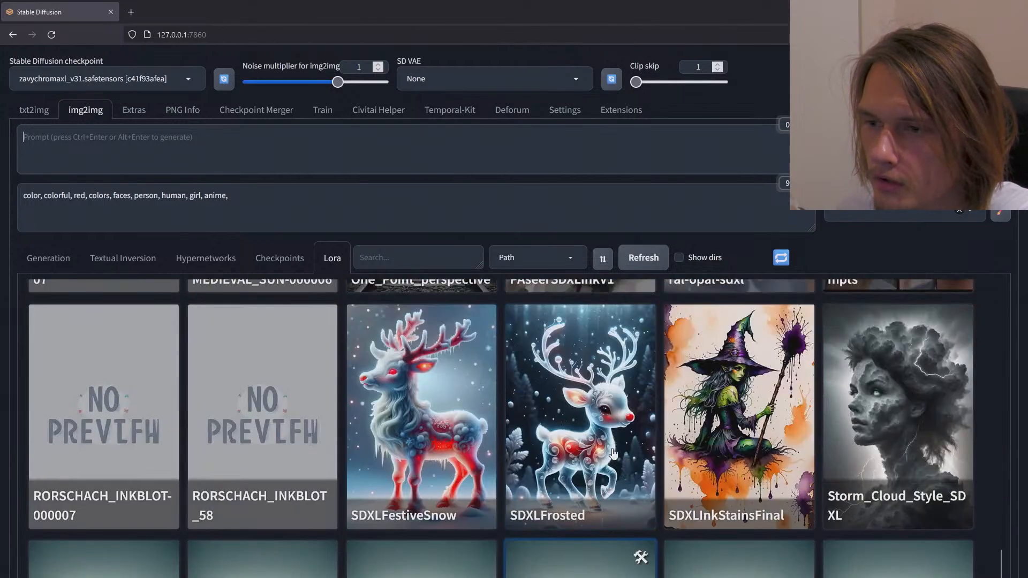
scroll(614, 454, "up", 3)
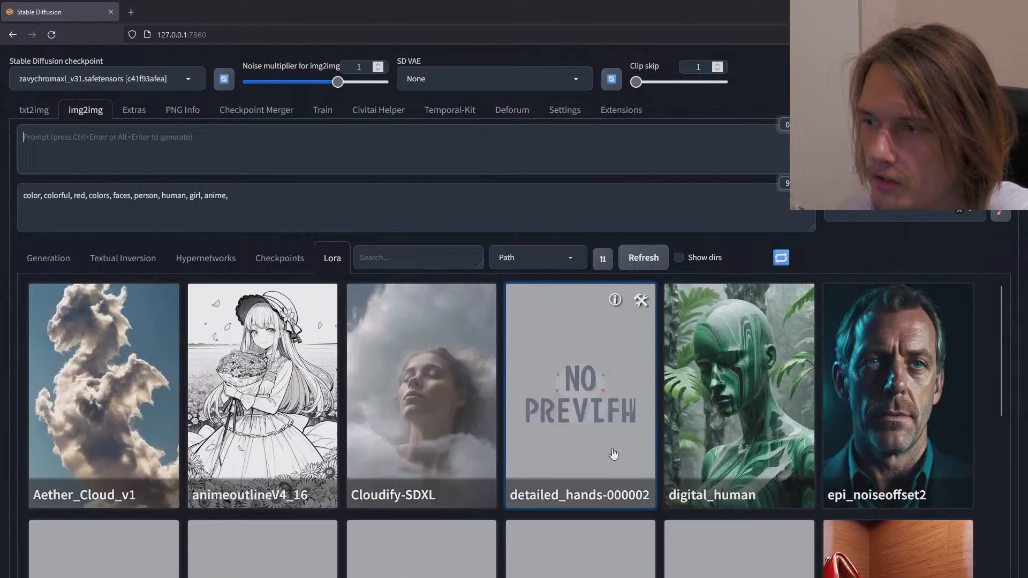
scroll(560, 452, "down", 9)
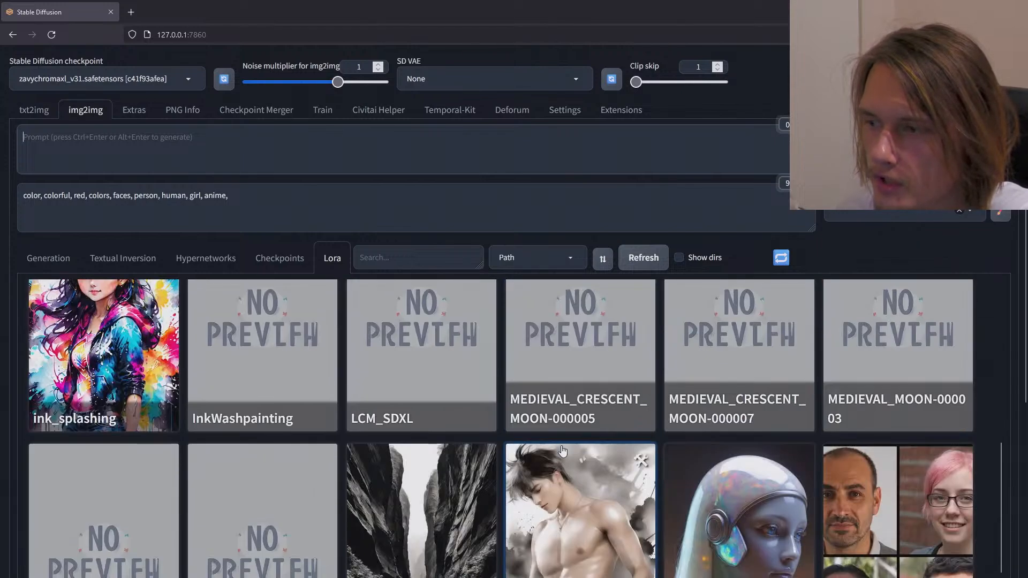
scroll(562, 452, "down", 5)
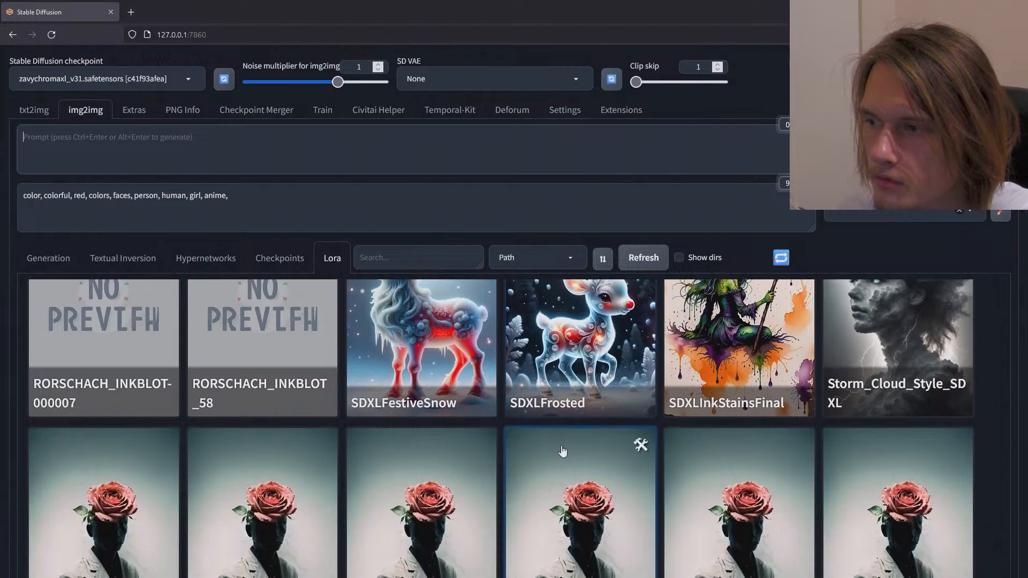
scroll(610, 466, "down", 2)
scroll(611, 466, "up", 4)
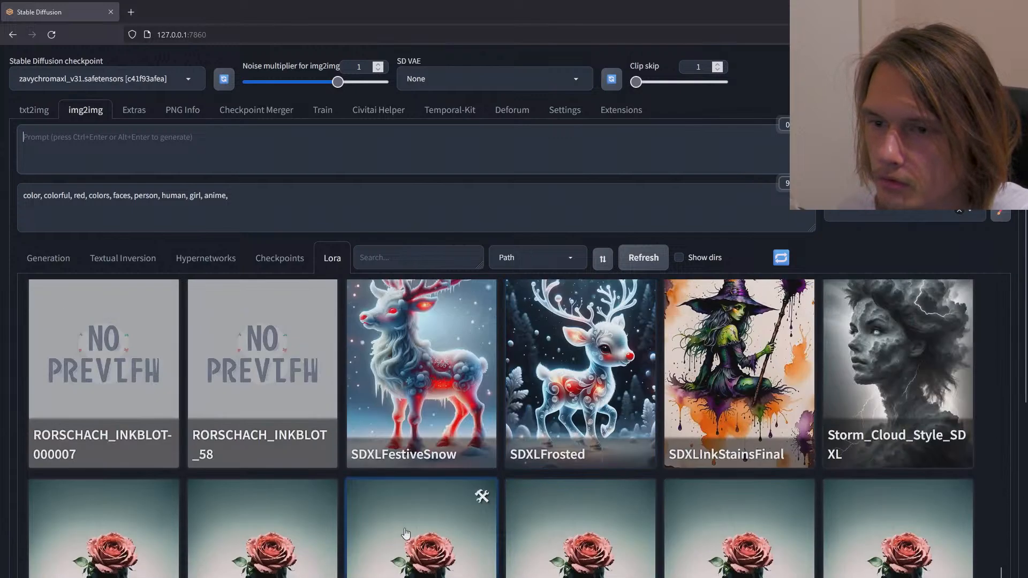
scroll(408, 528, "up", 4)
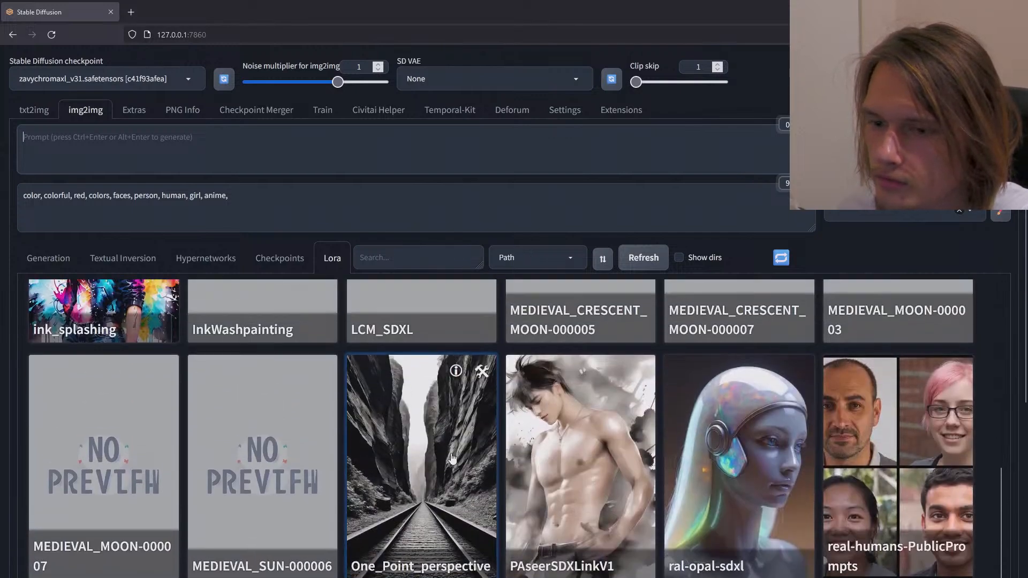
scroll(451, 459, "up", 3)
left_click(381, 379)
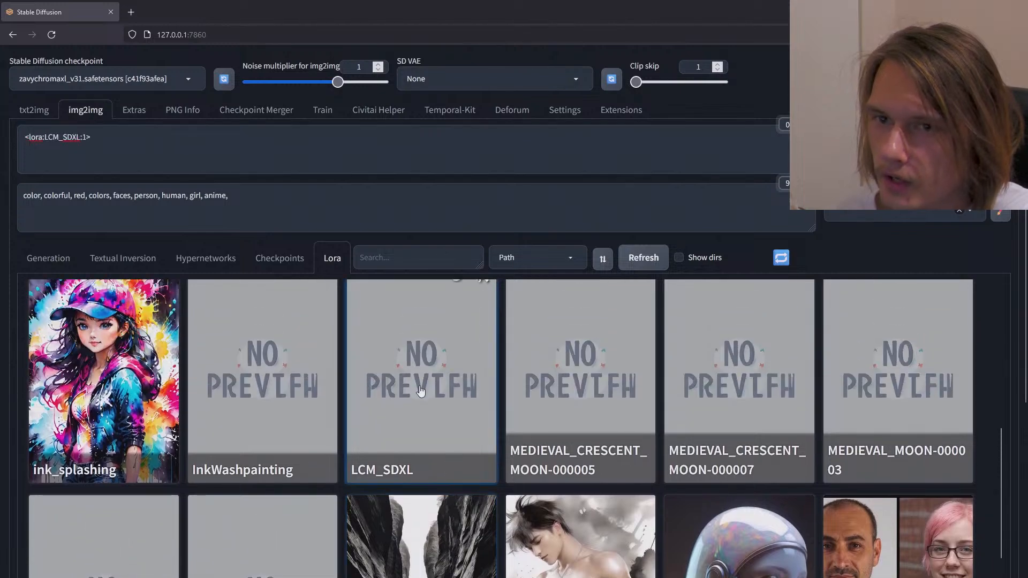
Step: Add the SDXLInkStainsFinal, PAseerSDXLinkV1 and ink_splashing Loras to the prompt
scroll(379, 375, "up", 1)
scroll(379, 375, "down", 1)
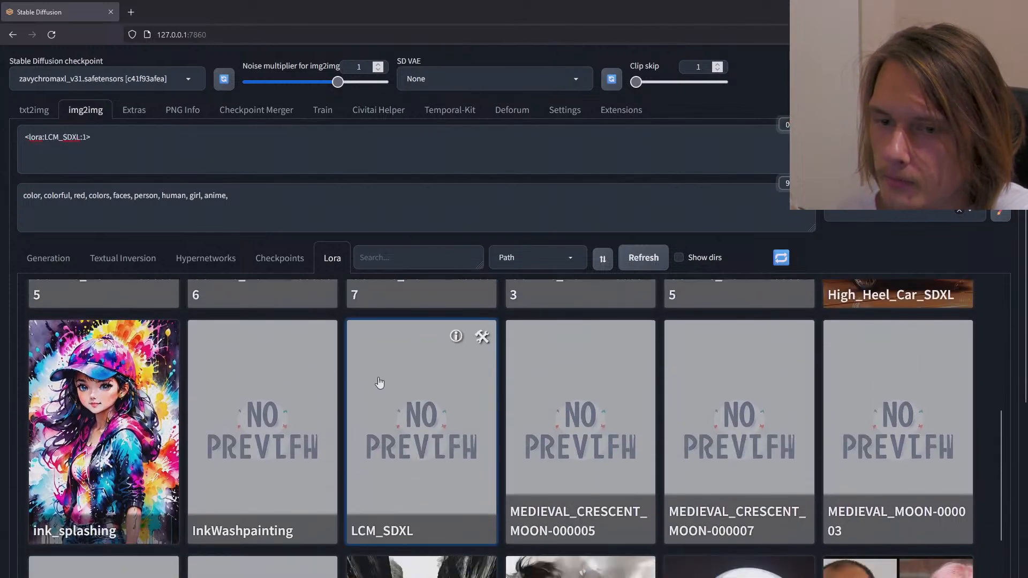
scroll(432, 394, "up", 3)
scroll(433, 394, "up", 5)
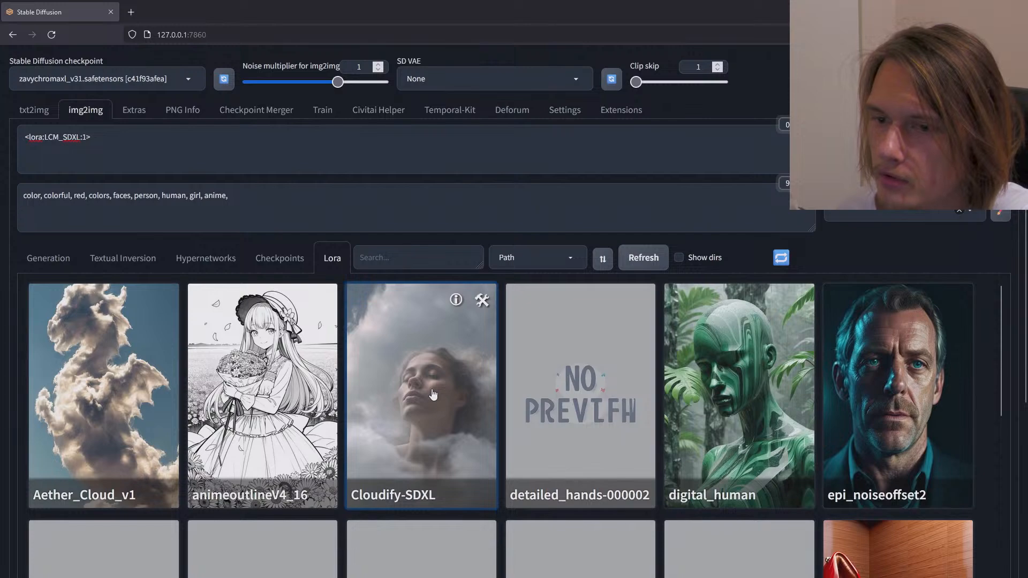
scroll(433, 394, "down", 8)
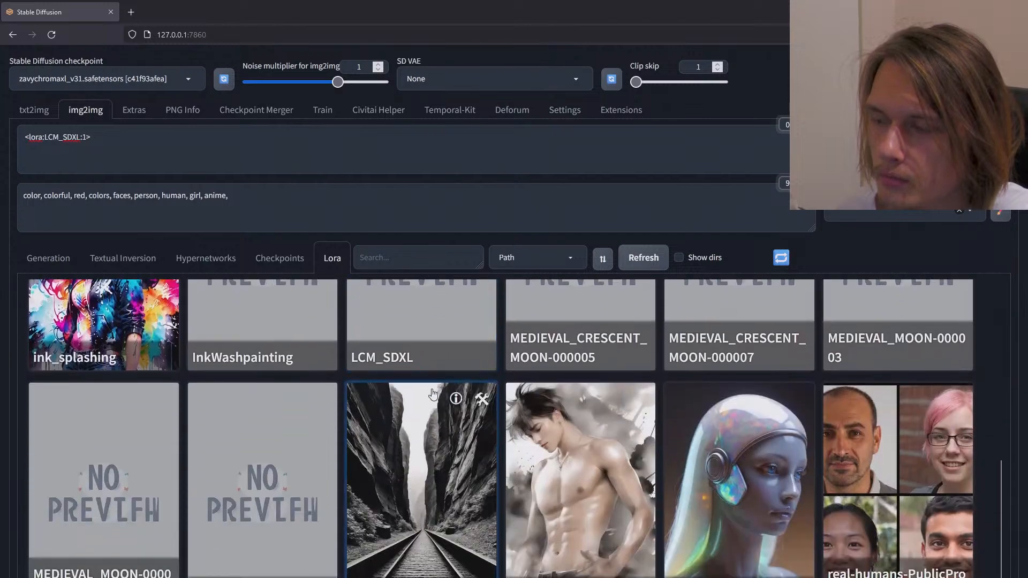
scroll(433, 394, "down", 4)
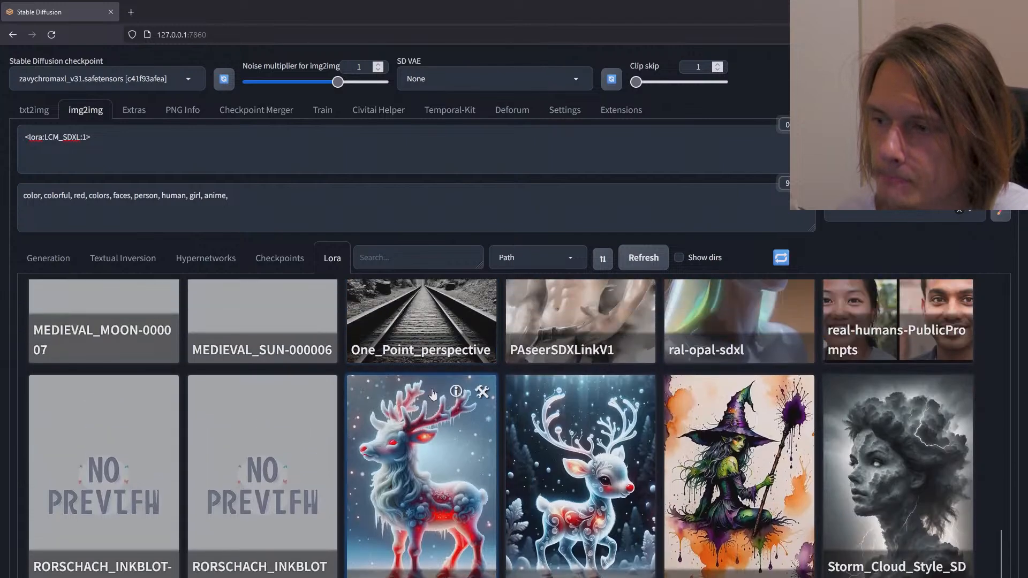
scroll(432, 394, "down", 3)
left_click(749, 398)
left_click(578, 292)
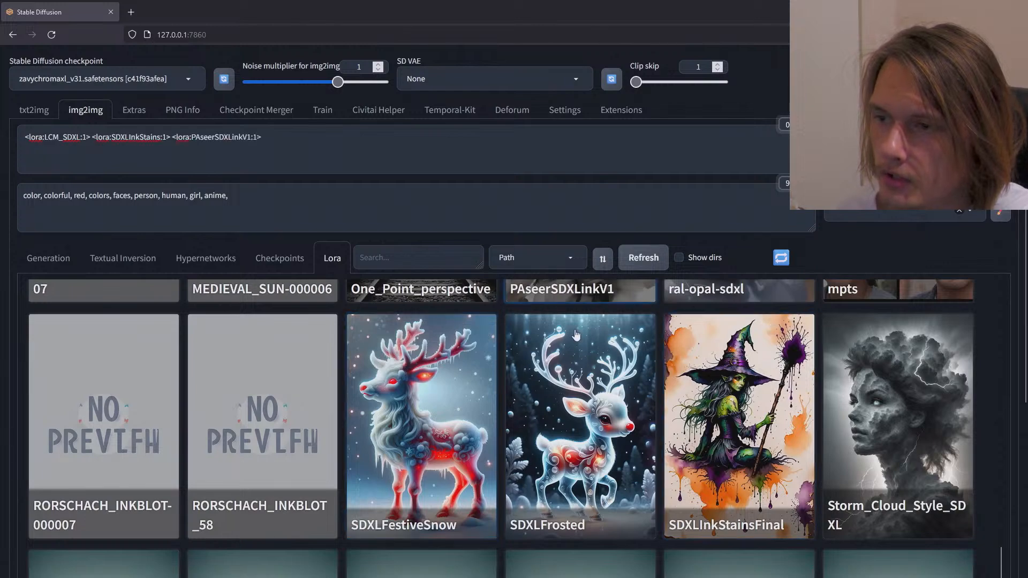
scroll(576, 335, "up", 5)
left_click(86, 326)
scroll(322, 434, "up", 1)
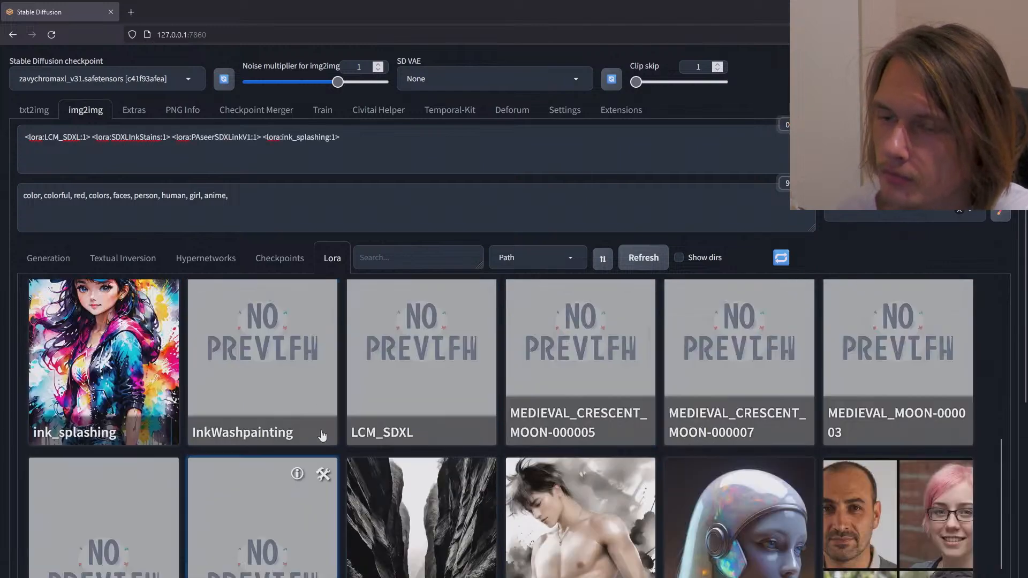
Step: Set the prompt weights of the SDXLInkStains, PAseerSDXLinkV1 and ink_splashing Loras to .2 each
scroll(322, 434, "up", 5)
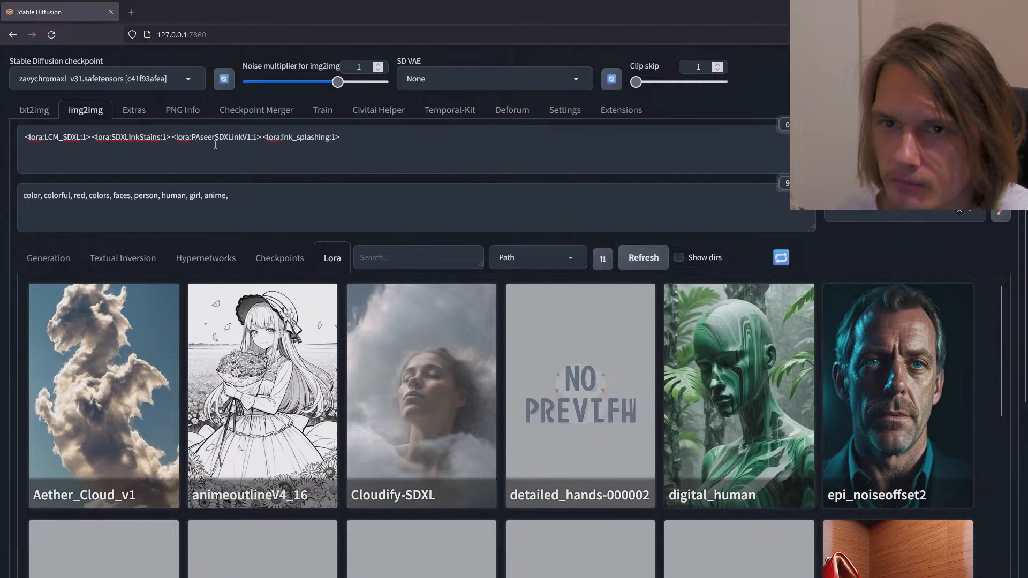
left_click(167, 138)
key("BackSpace")
type(".")
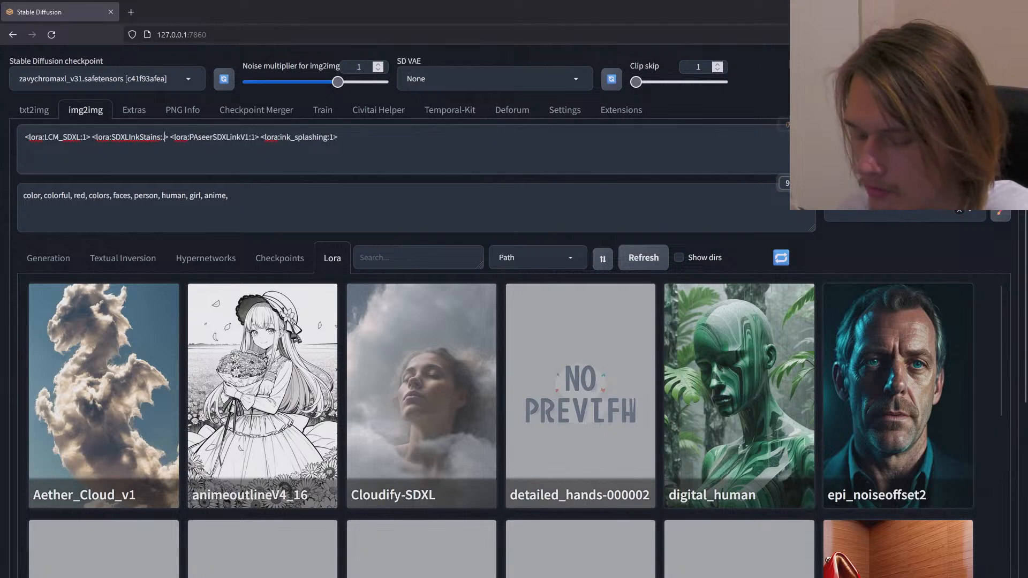
type("2")
left_click(259, 137)
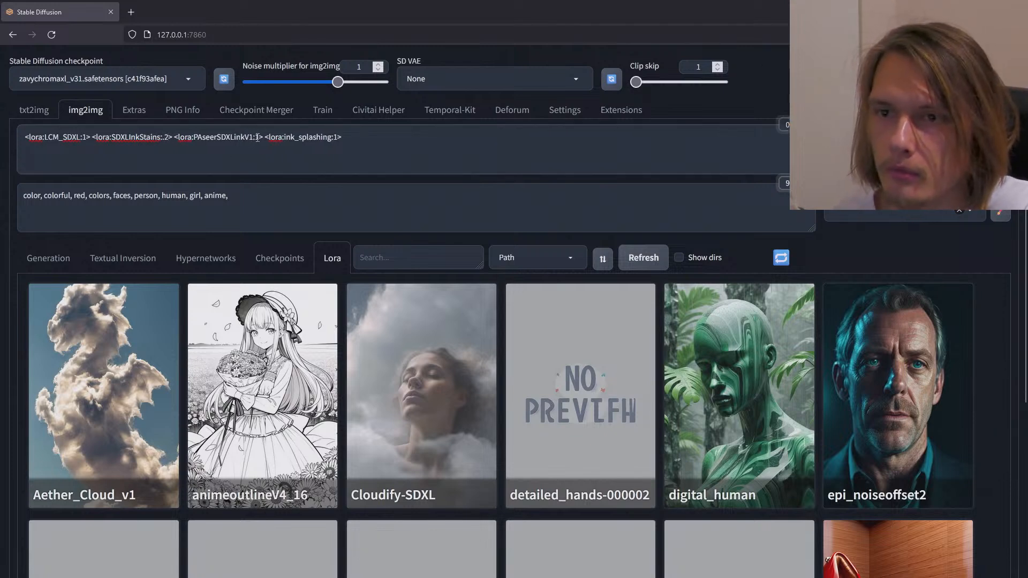
key("BackSpace")
type(".")
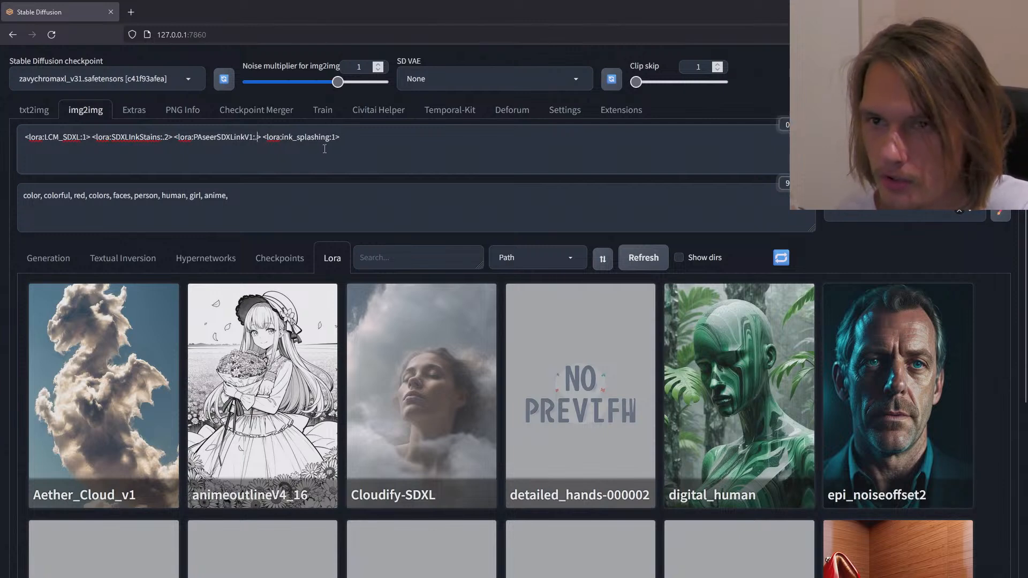
type("2")
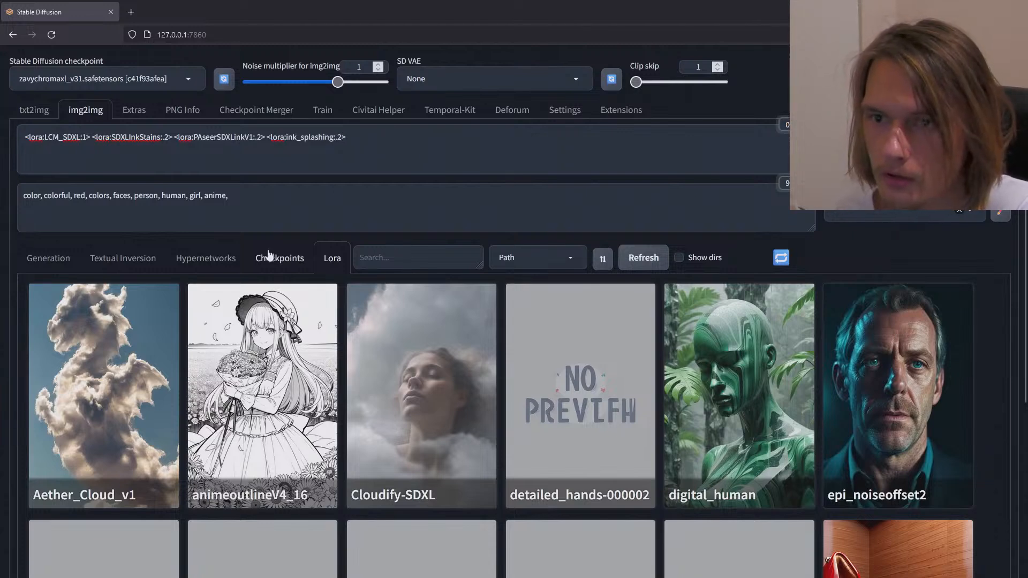
Step: Return to the generation settings and set the denoising strength to 0.54
left_click(65, 261)
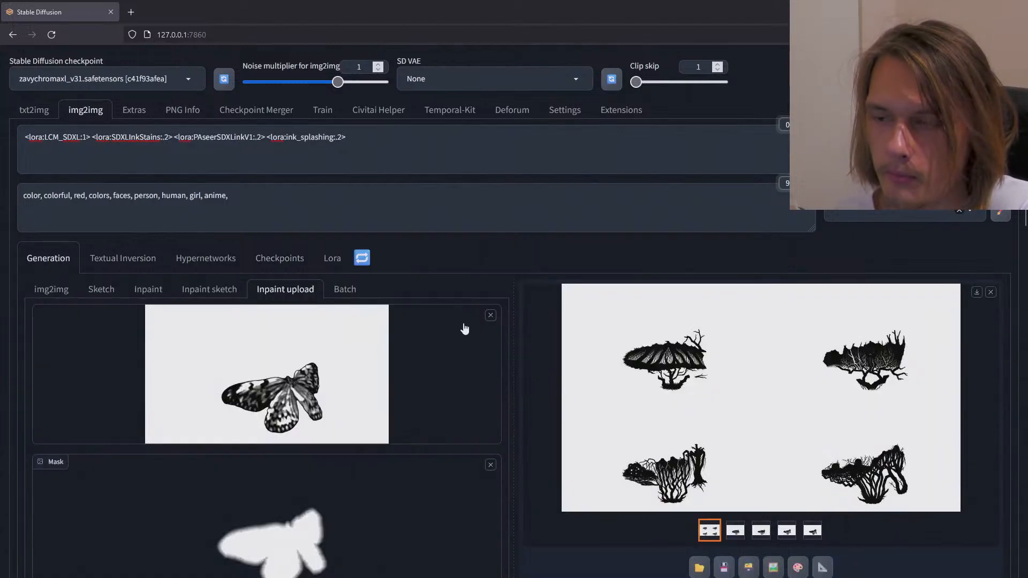
scroll(511, 346, "down", 10)
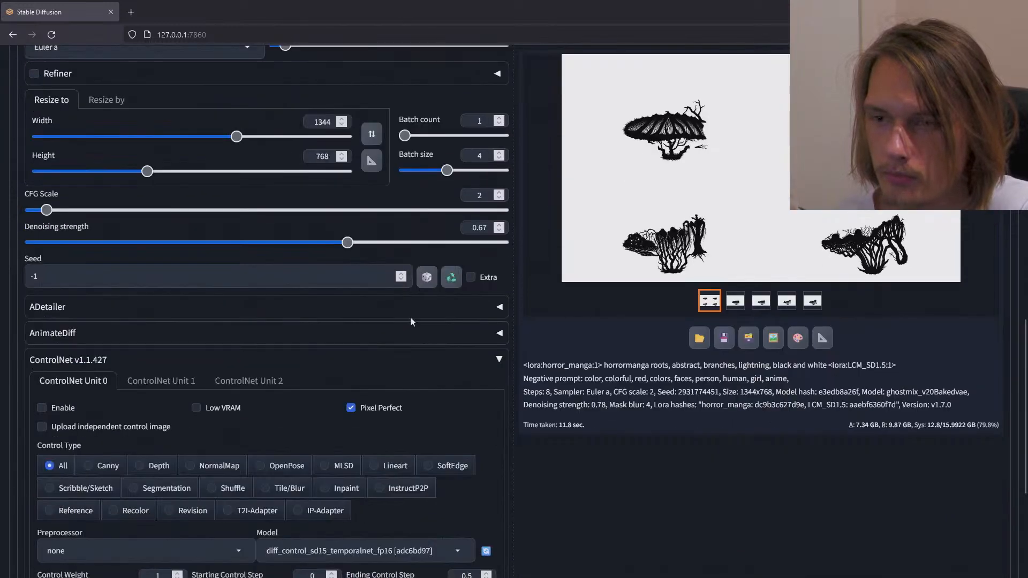
left_click_drag(349, 249, 317, 252)
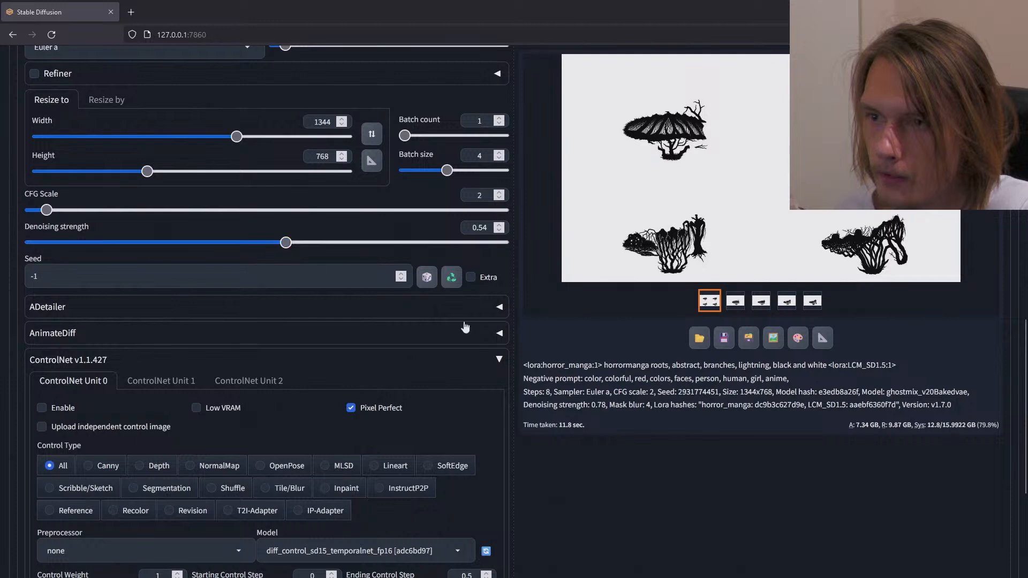
Step: Set the denoising strength to 0.6 and generate the inpainted butterfly batch
left_click_drag(286, 243, 315, 244)
scroll(579, 345, "up", 15)
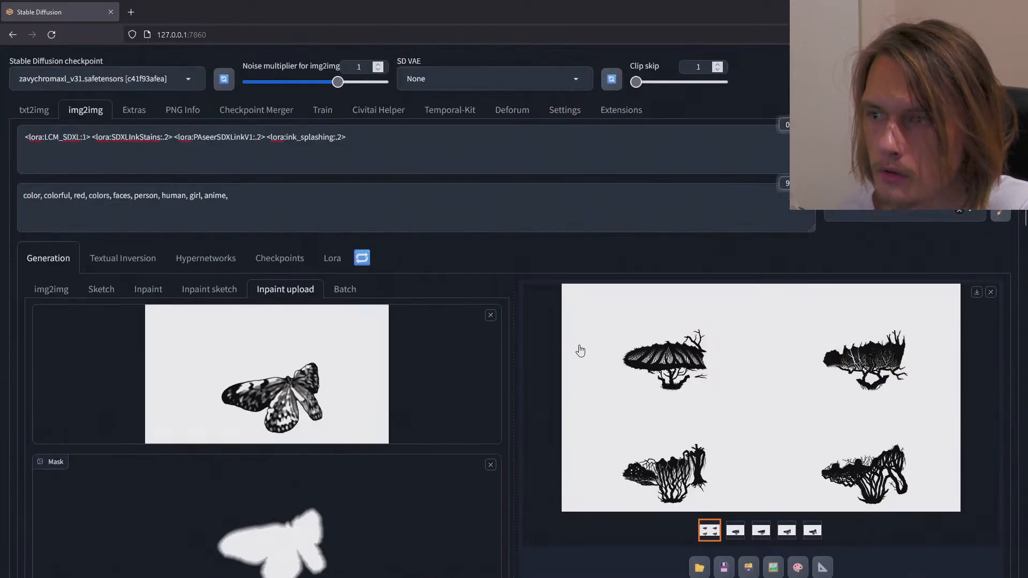
left_click(917, 145)
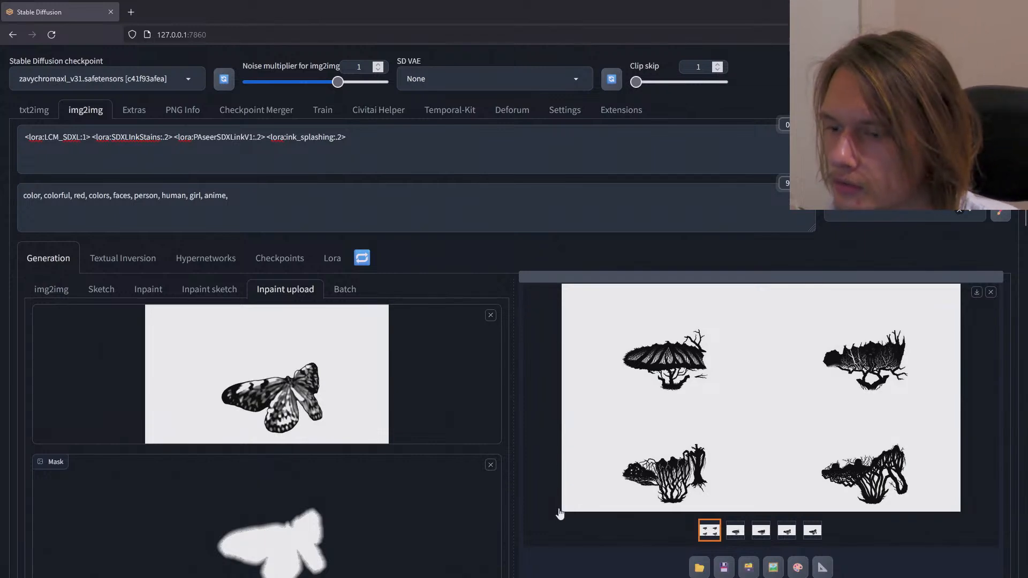
Step: Check the generation progress in the stable diffusion console window, moved clear of the results, and return to the web UI
key("alt+Tab")
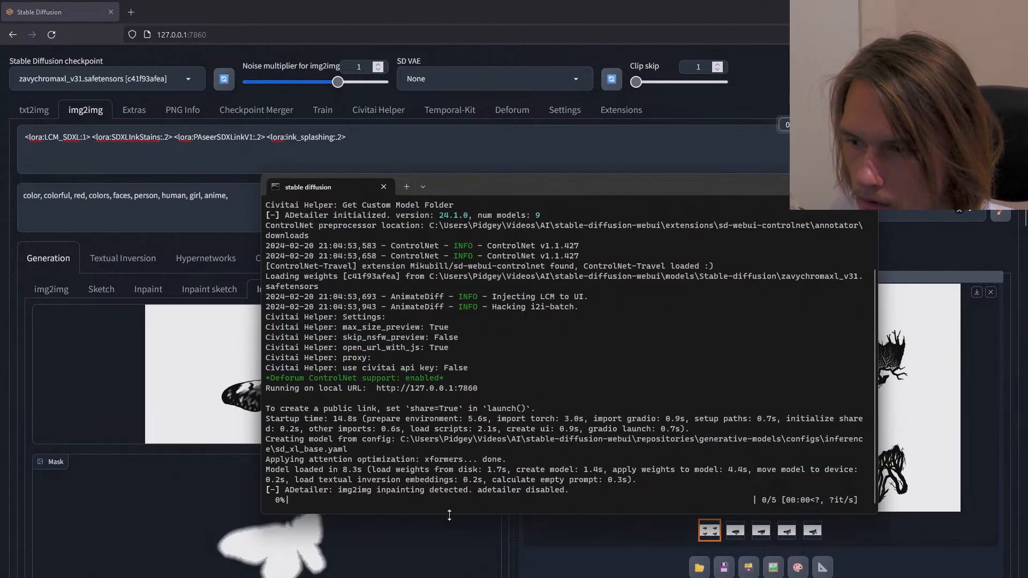
left_click_drag(638, 187, 436, 121)
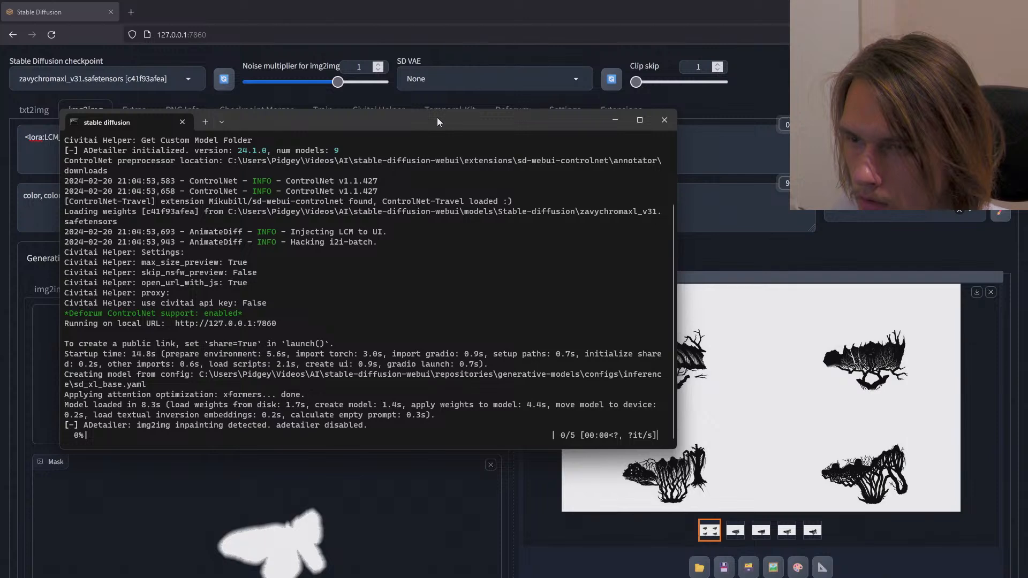
left_click_drag(437, 119, 387, 133)
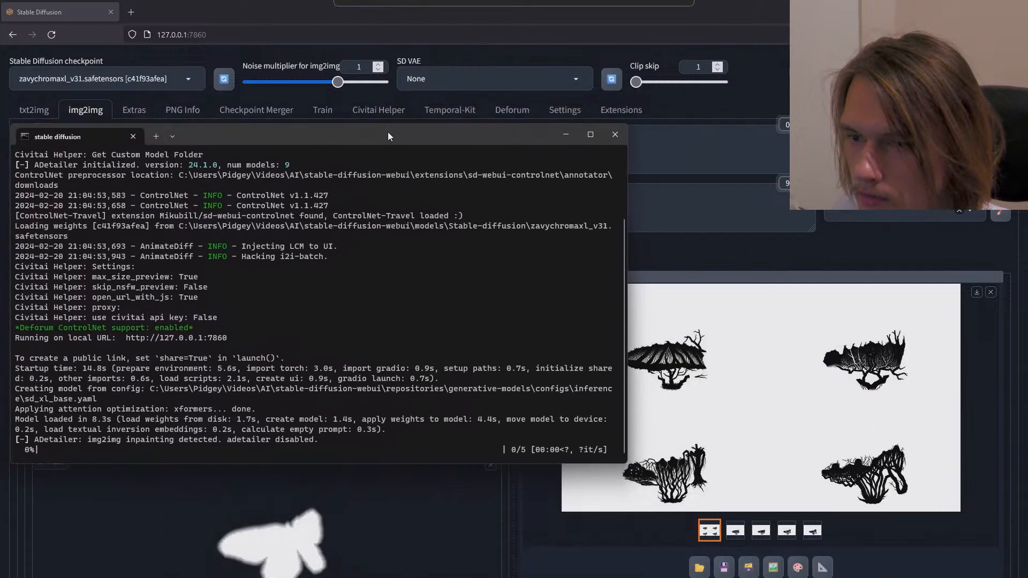
left_click(686, 249)
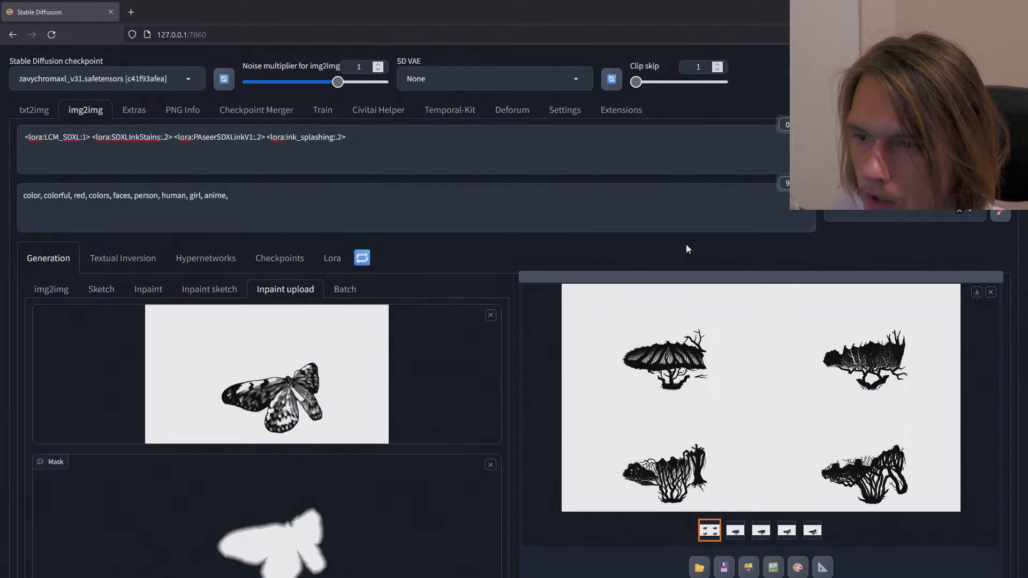
Step: Lower the LCM_SDXL Lora weight in the prompt to .5
left_click(86, 137)
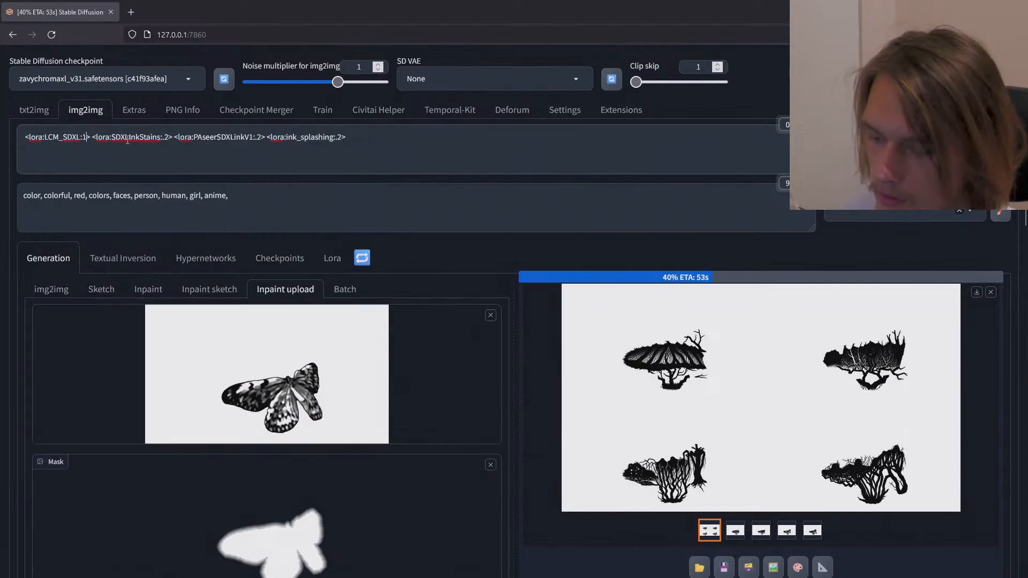
key("BackSpace")
type(".5")
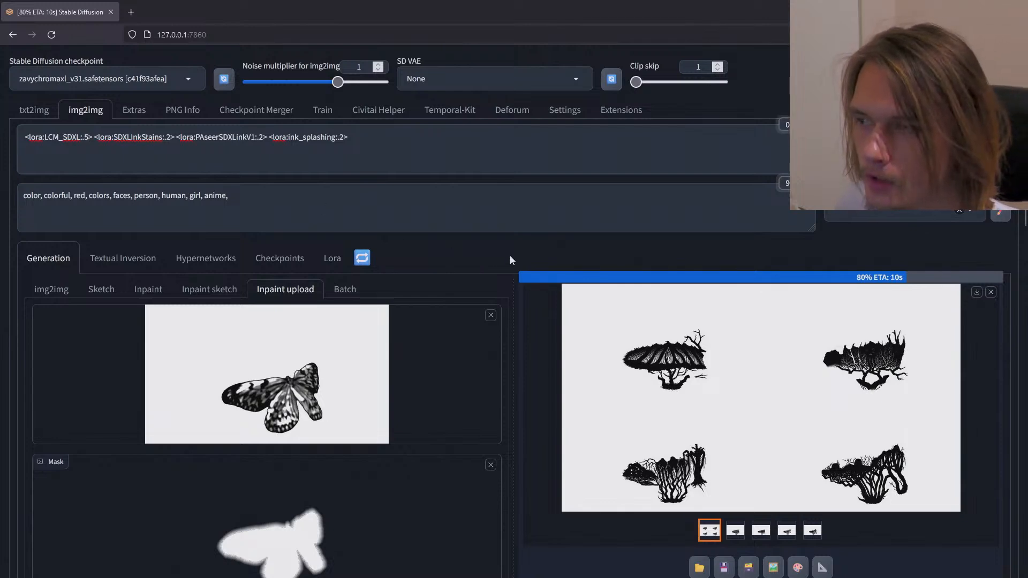
scroll(510, 255, "down", 3)
scroll(509, 255, "up", 3)
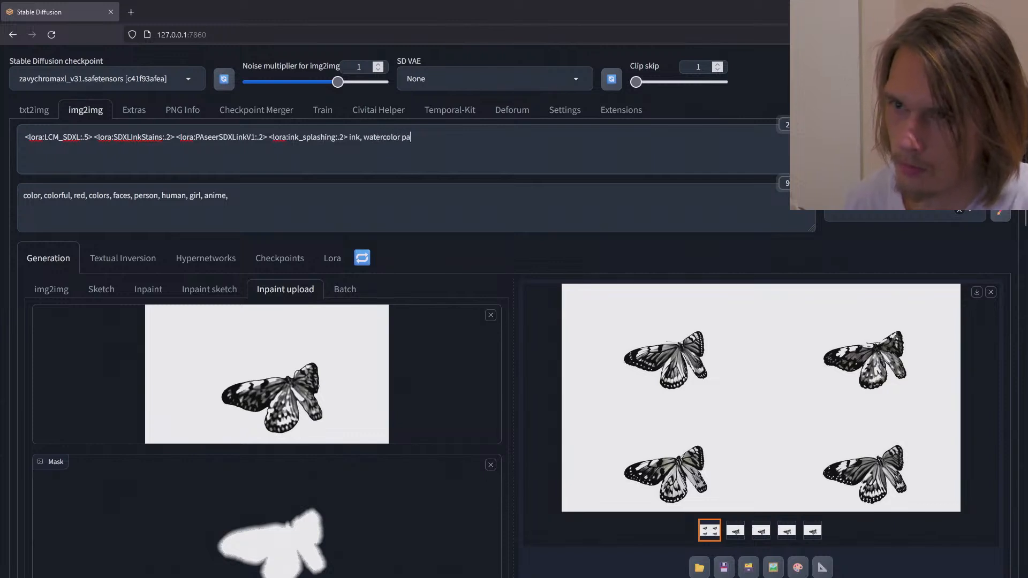
Step: Append "ink, watercolor painting, black and white, japanese style" to the prompt and generate a new batch
type("inting,")
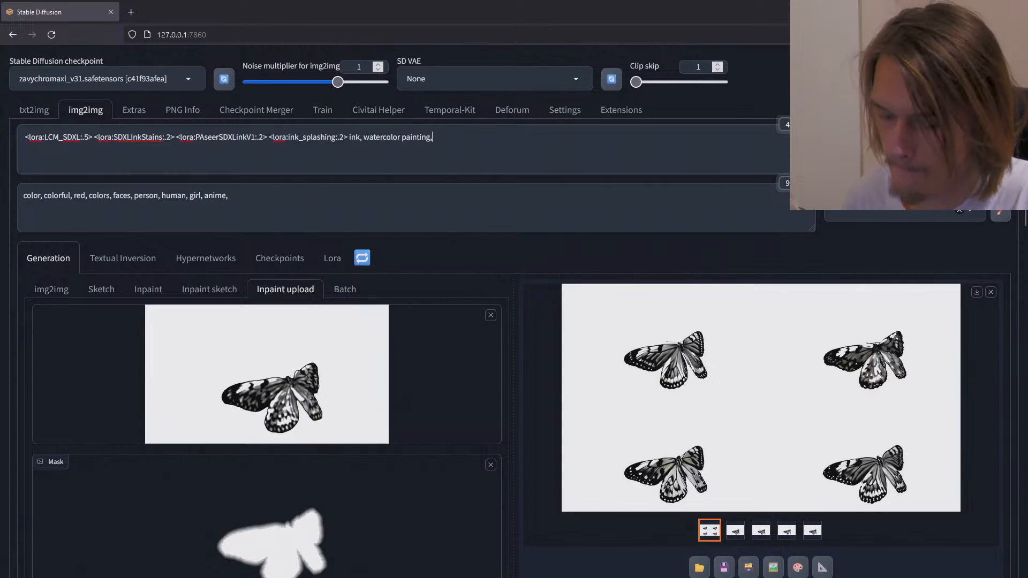
type("black and white,")
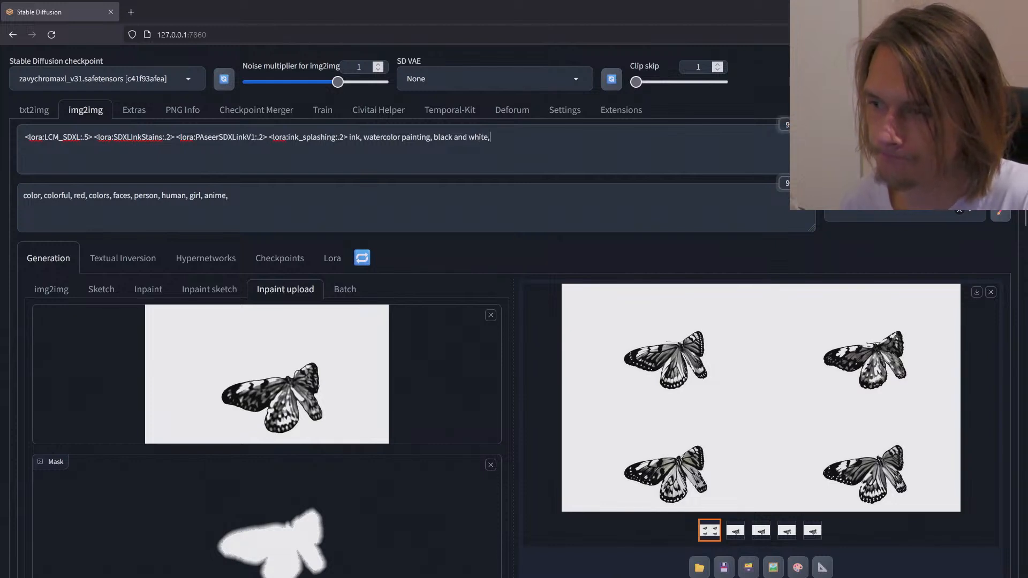
type(" japa")
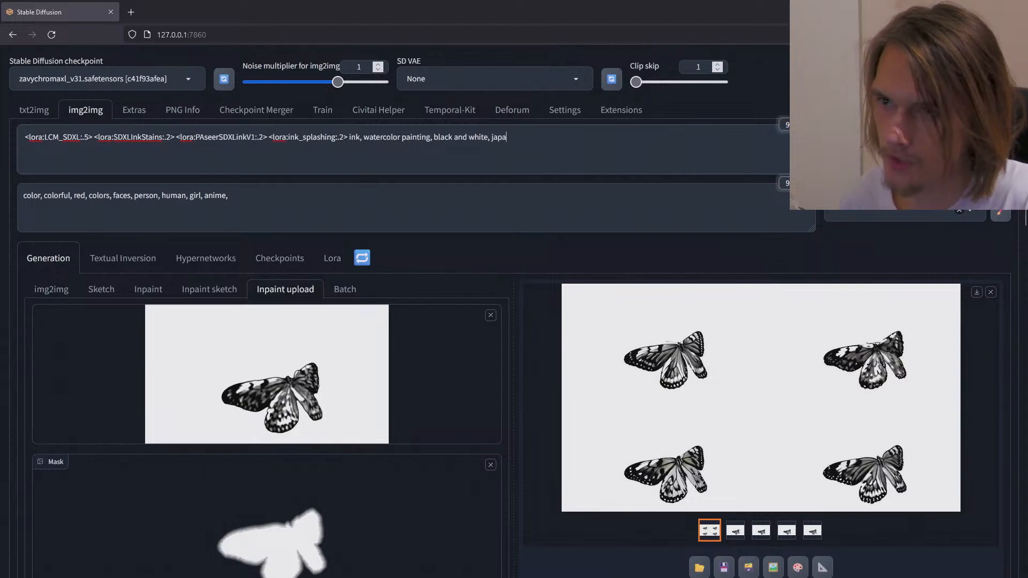
type("nese style")
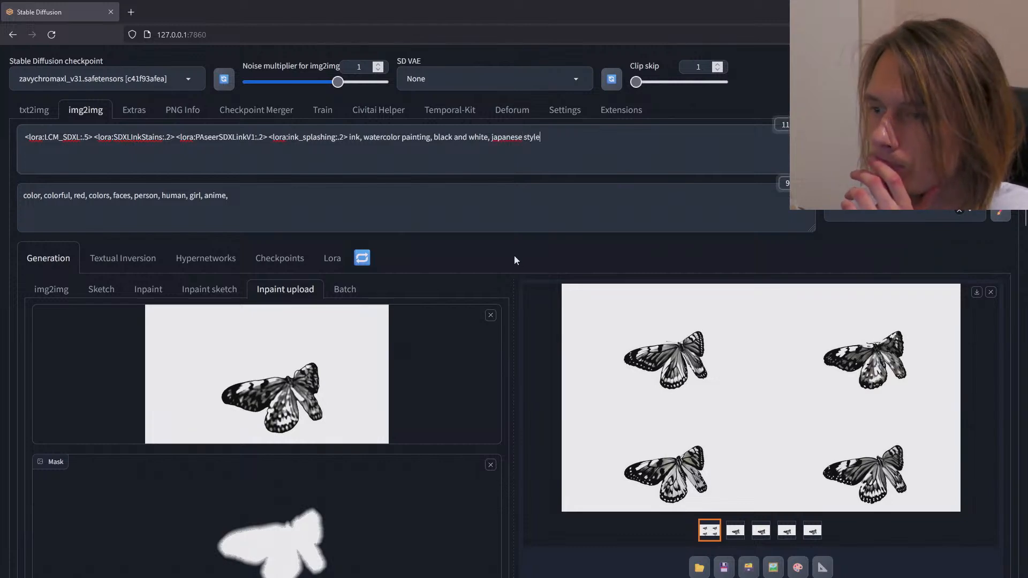
scroll(545, 261, "down", 5)
scroll(646, 282, "up", 2)
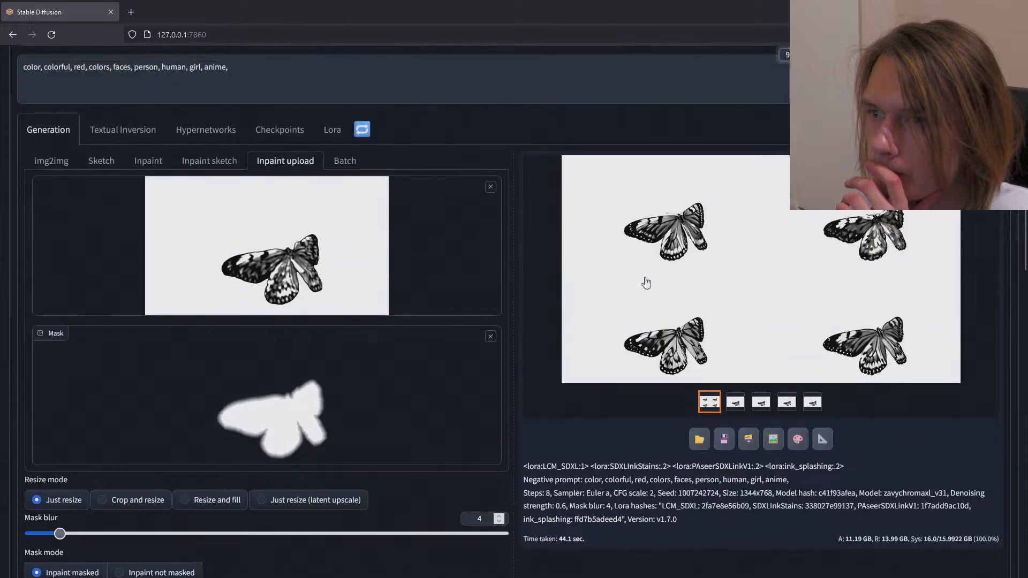
scroll(646, 282, "up", 1)
key("ctrl+Return")
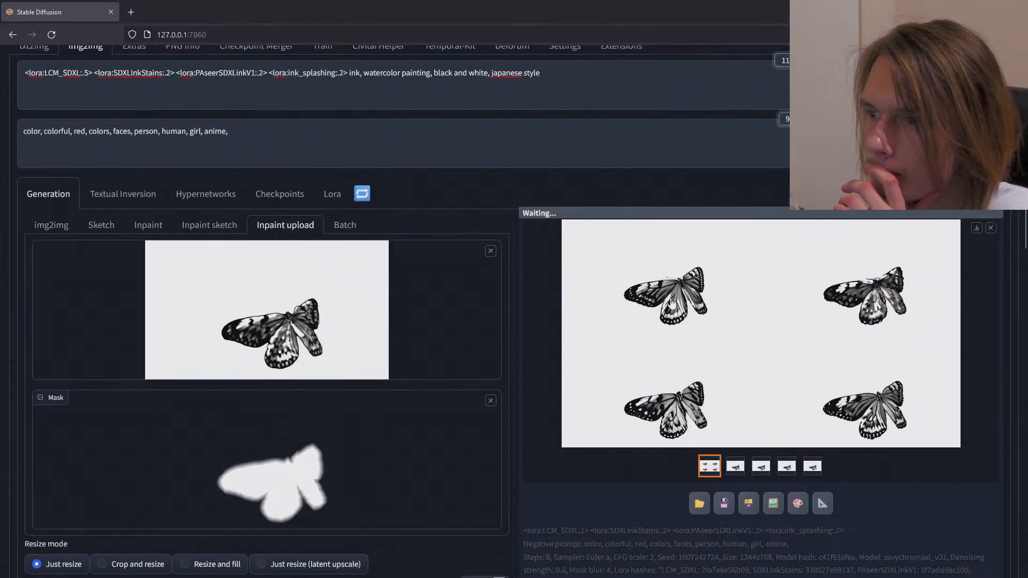
Step: Review the individual butterfly images of the finished batch and inspect the second one enlarged
left_click(735, 467)
left_click(762, 468)
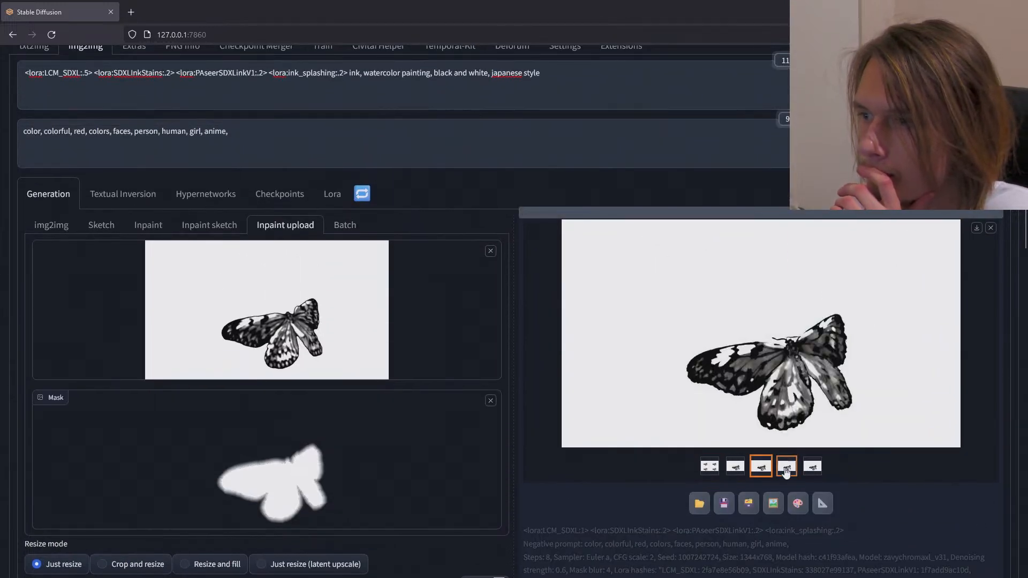
left_click(787, 470)
left_click(812, 470)
left_click(765, 470)
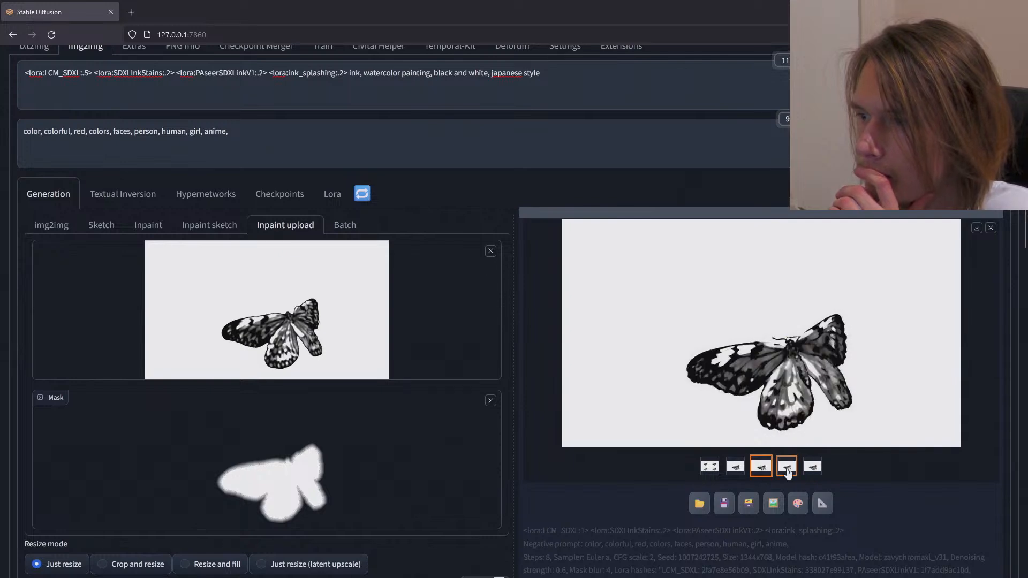
left_click(797, 374)
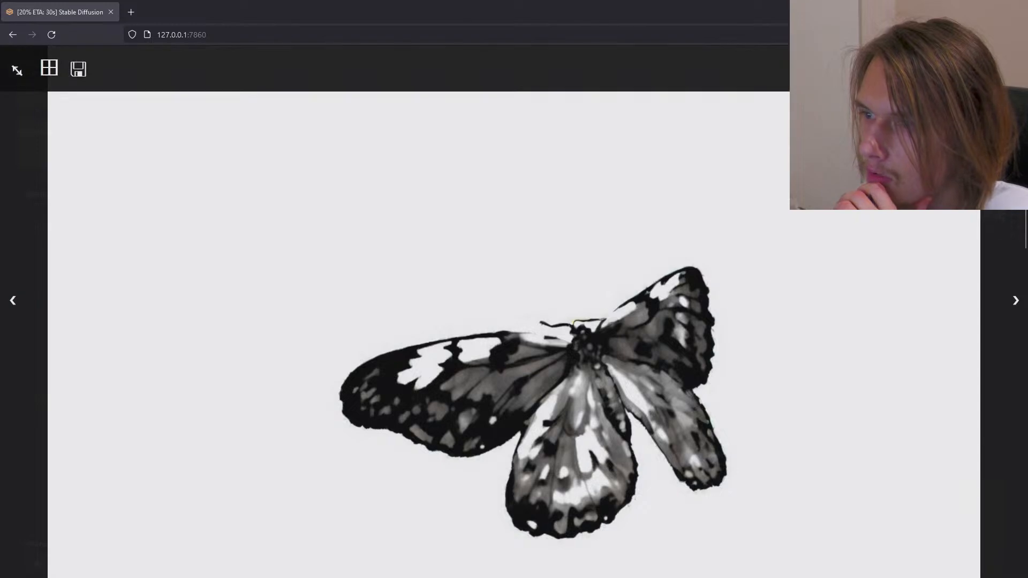
left_click(744, 268)
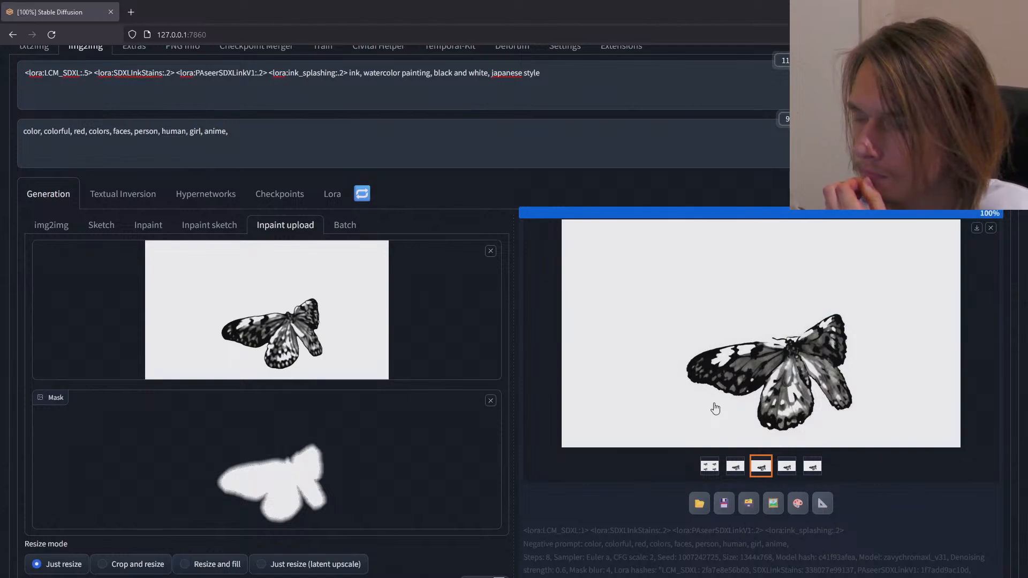
Step: Raise the denoising strength to 0.72 and generate another batch
scroll(572, 481, "down", 1)
scroll(572, 480, "down", 6)
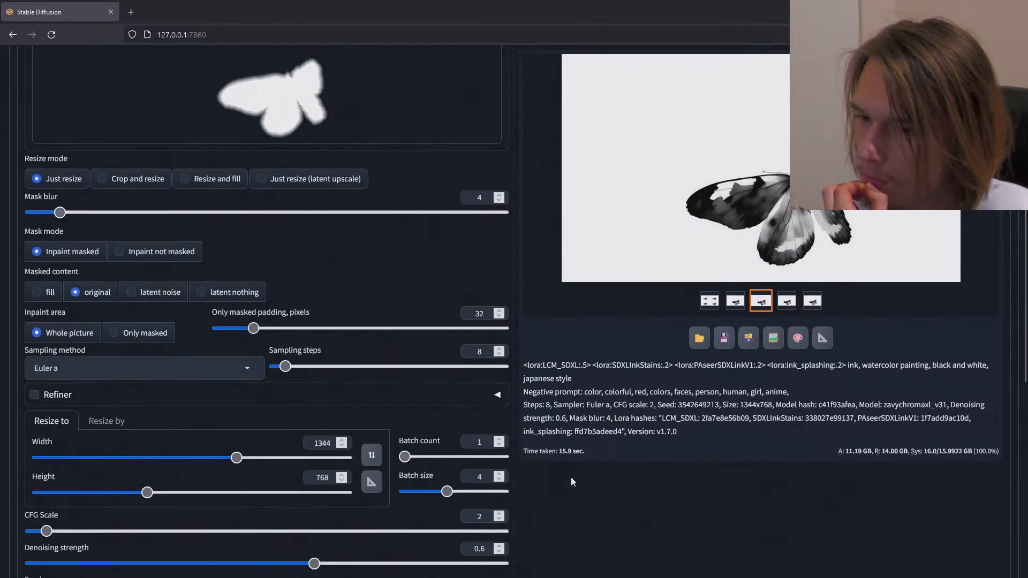
scroll(572, 481, "down", 3)
left_click_drag(315, 434, 371, 435)
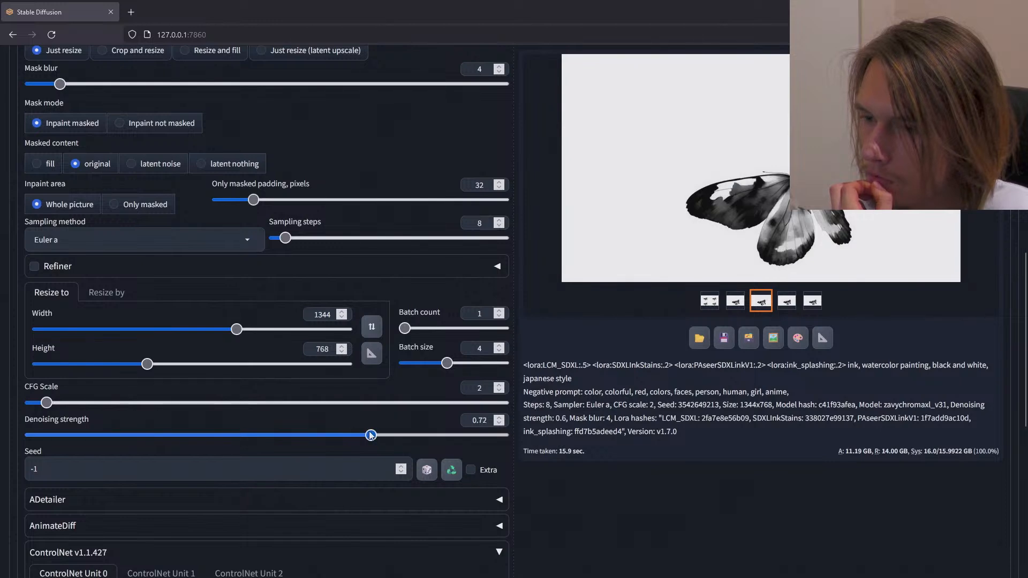
scroll(608, 401, "up", 9)
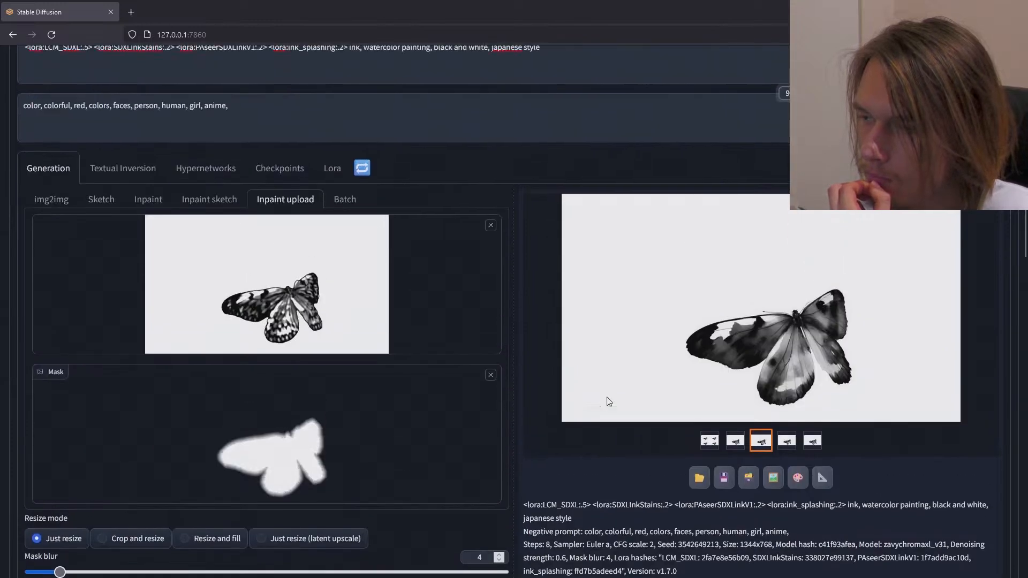
scroll(609, 402, "up", 2)
left_click(917, 145)
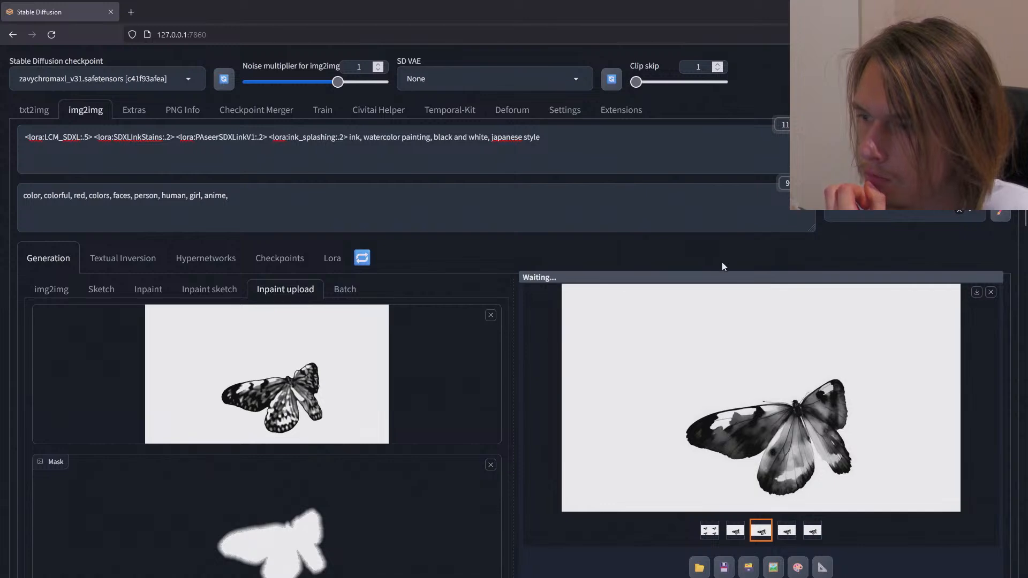
Step: Compare the individual butterflies and the grid of the 0.6 denoising batch during the new generation
scroll(722, 268, "down", 4)
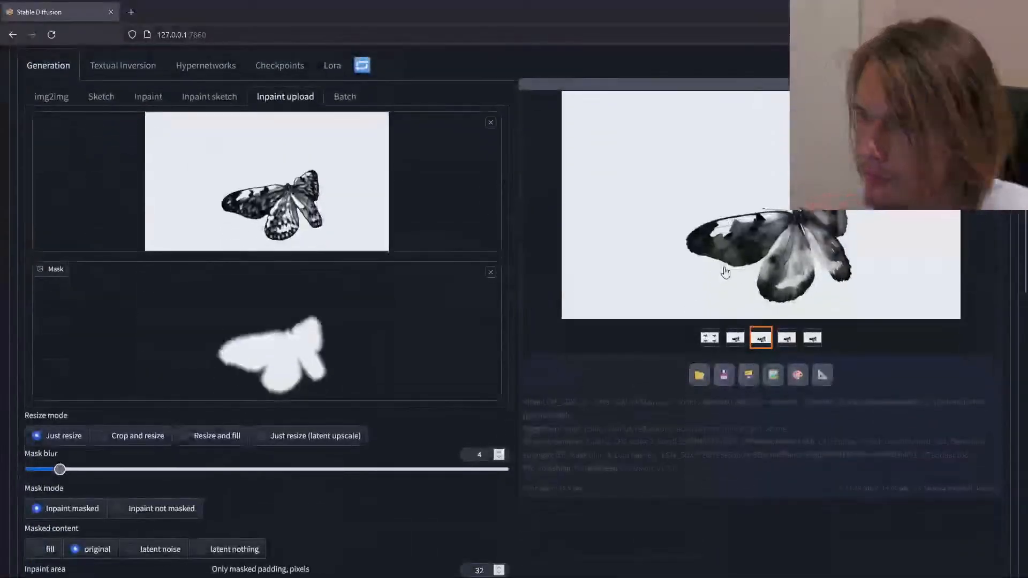
left_click(736, 343)
left_click(787, 338)
left_click(817, 339)
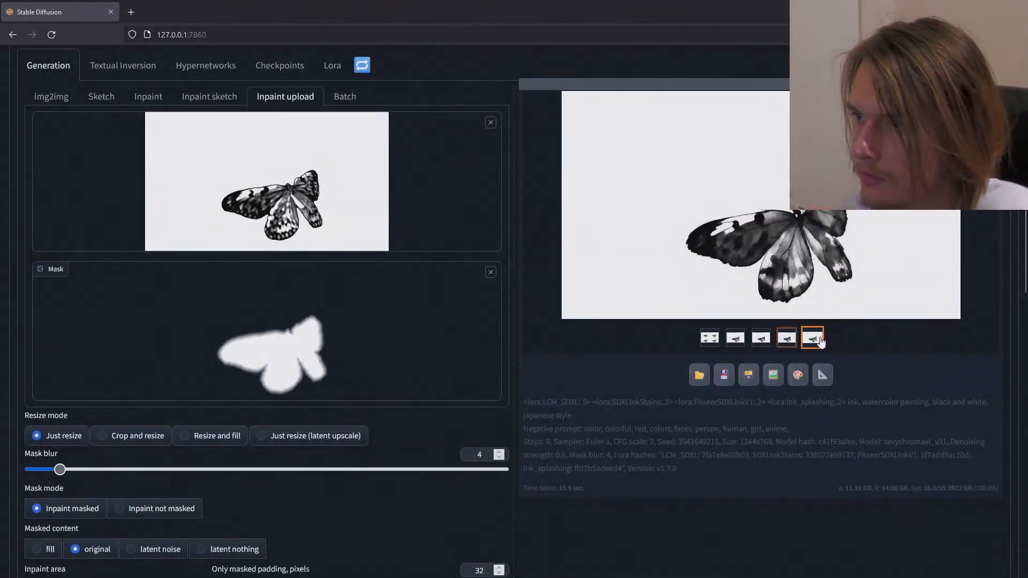
left_click(734, 340)
left_click(710, 341)
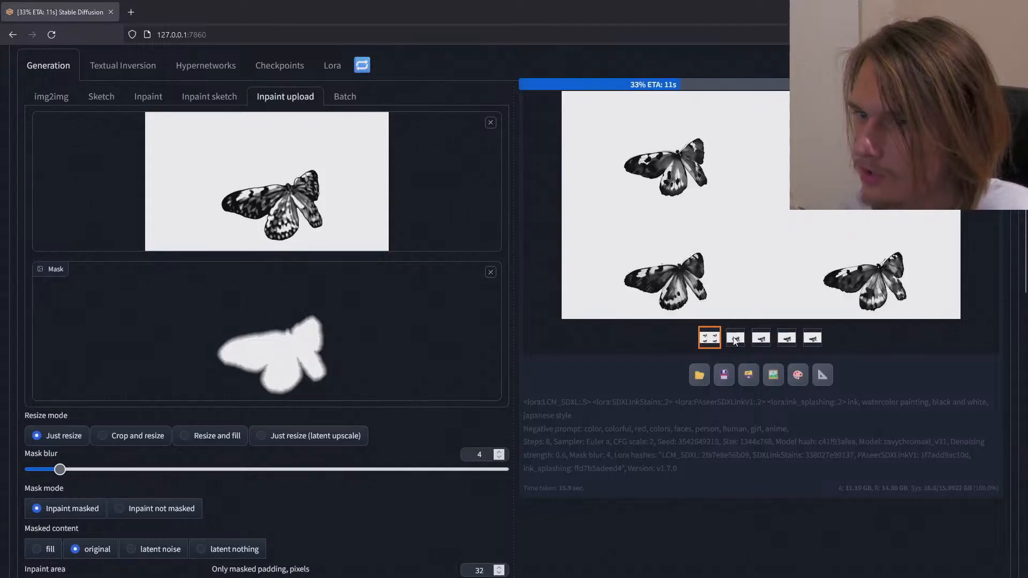
left_click(735, 339)
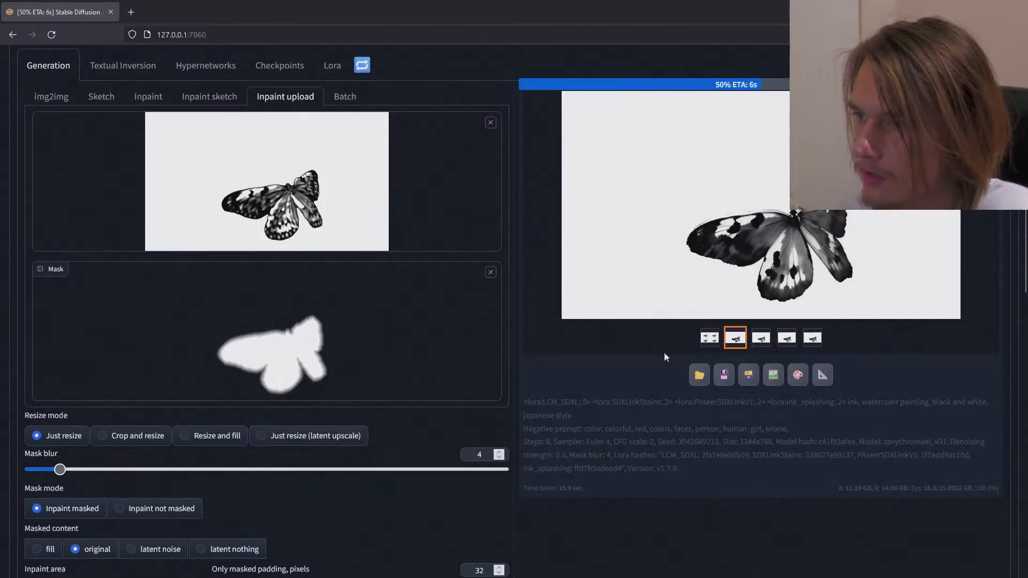
Step: Review the images of the new 0.72 denoising batch and select the first butterfly
scroll(646, 342, "up", 3)
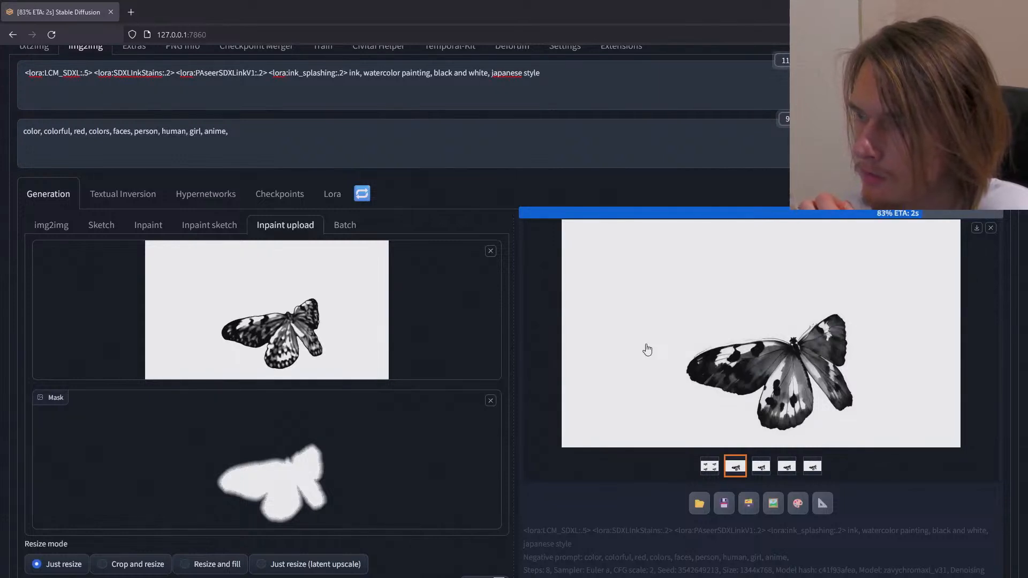
left_click(761, 467)
left_click(787, 467)
left_click(815, 467)
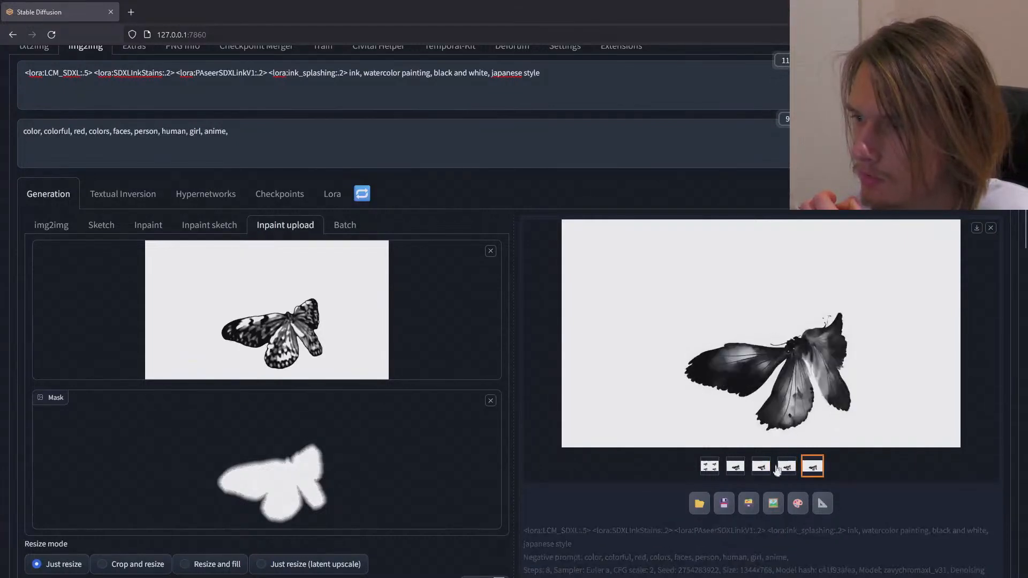
left_click(735, 466)
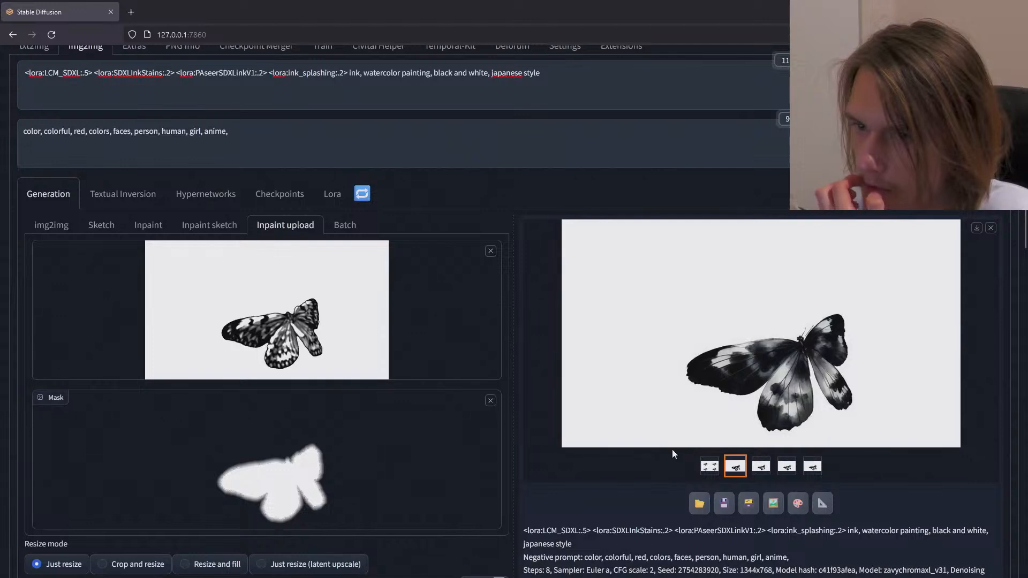
scroll(671, 452, "down", 5)
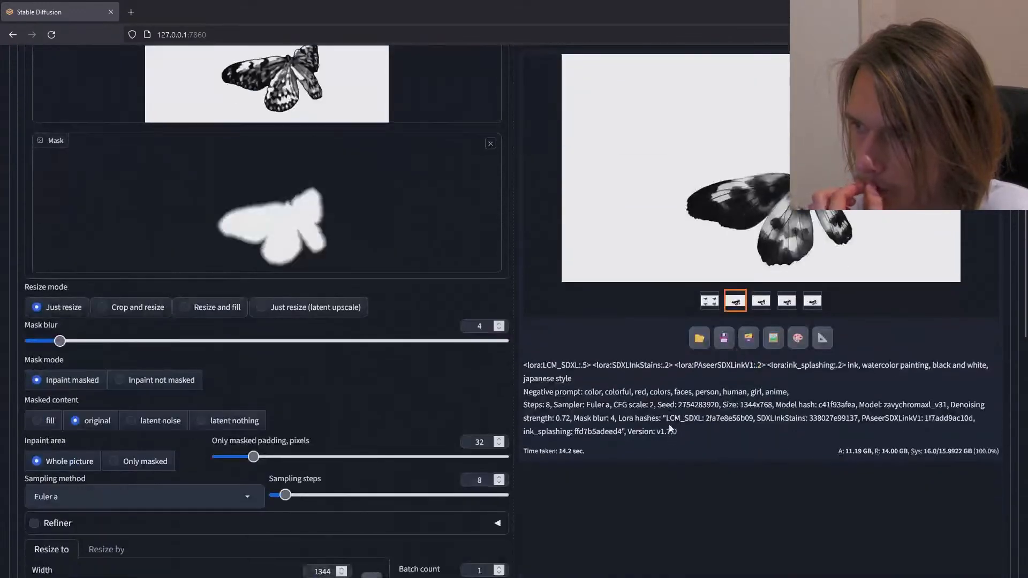
scroll(670, 423, "up", 3)
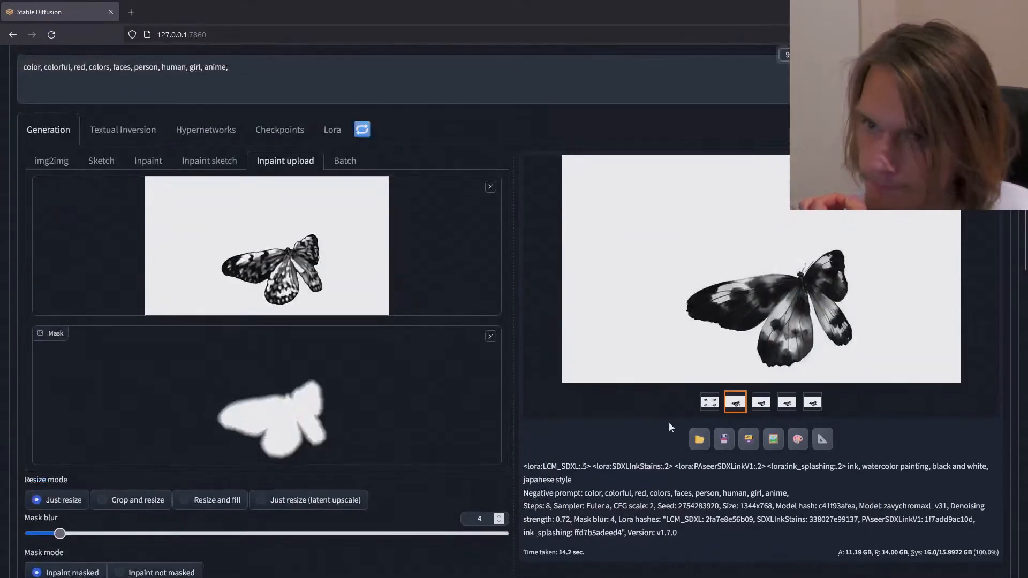
scroll(670, 422, "down", 3)
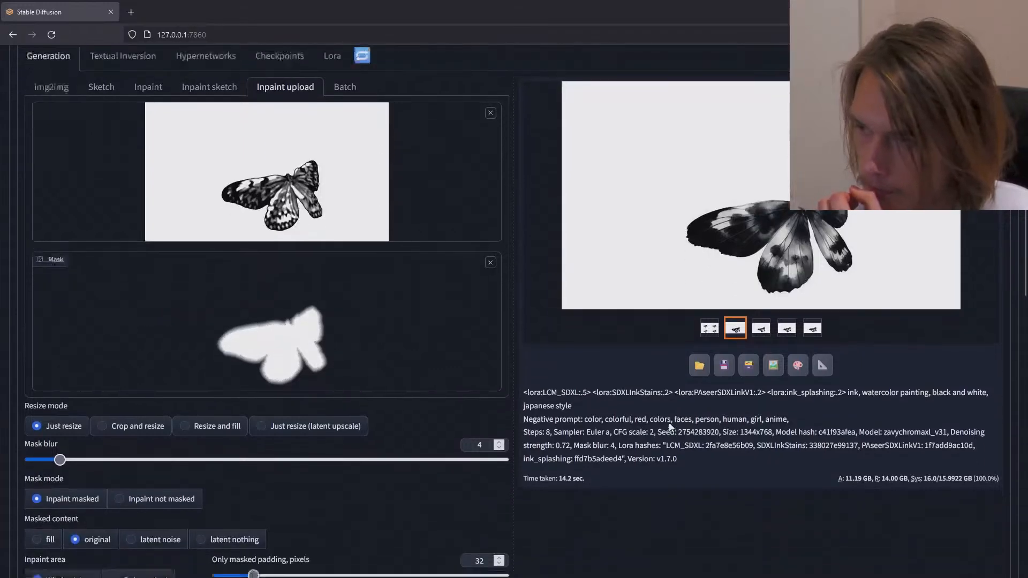
left_click_drag(678, 405, 717, 405)
key("ctrl+c")
left_click(679, 404)
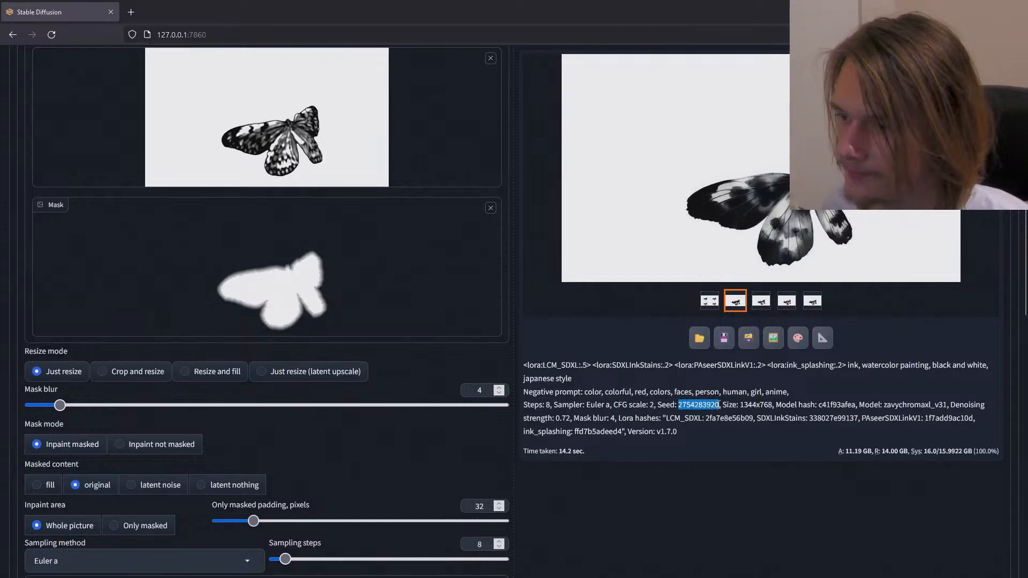
scroll(655, 414, "down", 6)
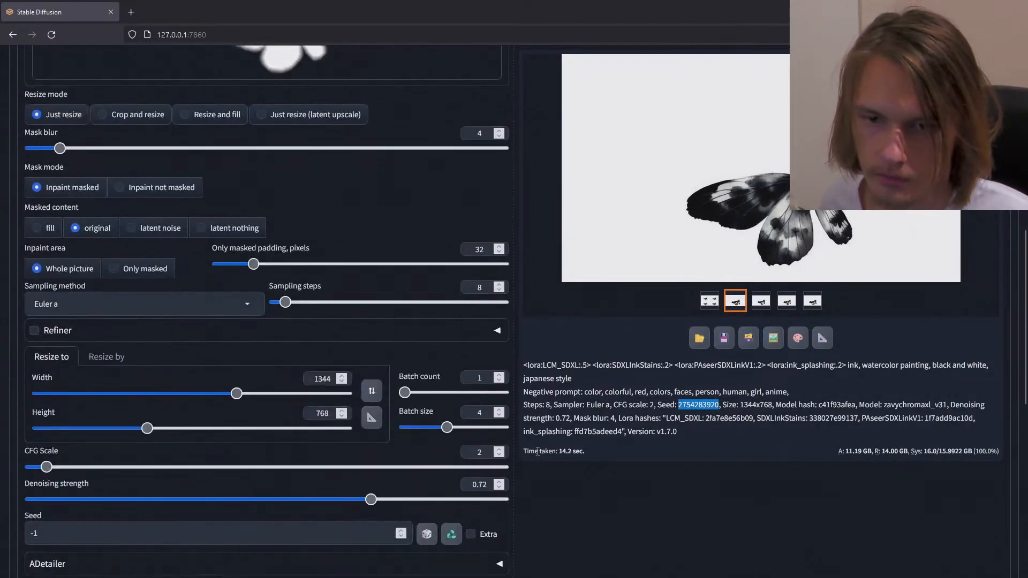
left_click(92, 533)
key("ctrl+a")
key("ctrl+v")
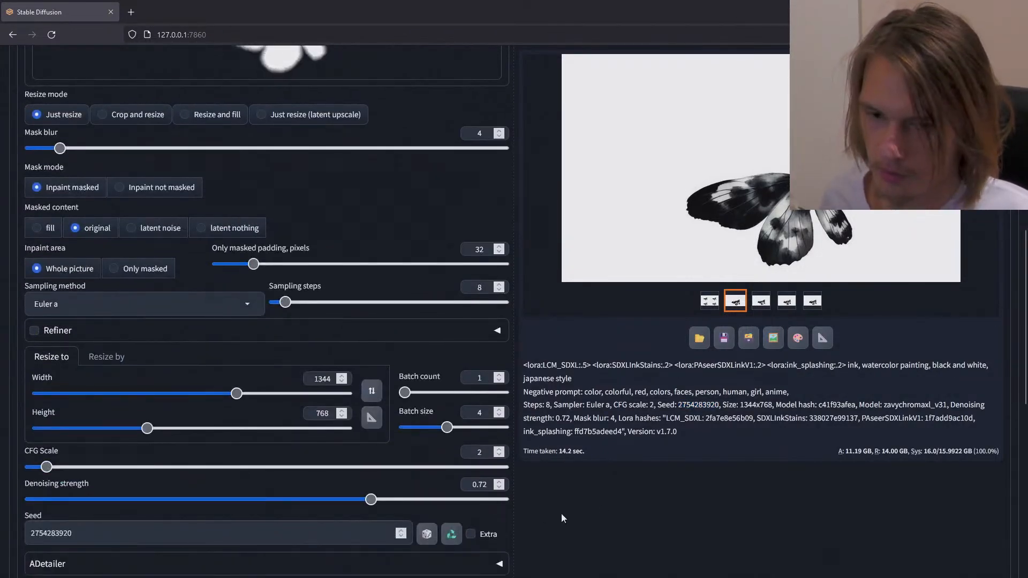
Step: Switch img2img to batch processing and set the inpaint batch mask directory to the path of the butterfly2\inpaint folder, without quotation marks
scroll(625, 478, "up", 7)
scroll(625, 478, "up", 4)
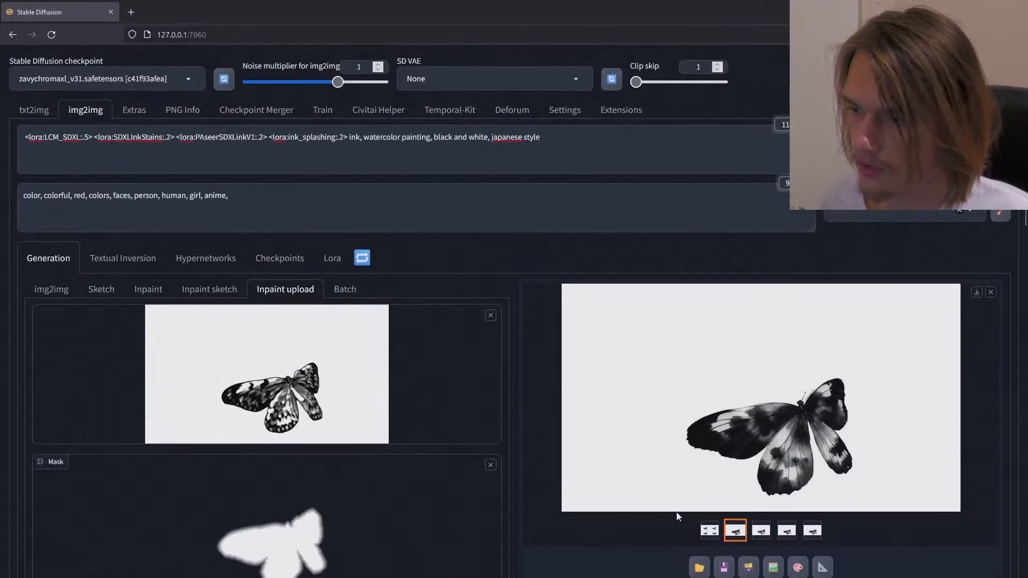
scroll(676, 512, "down", 2)
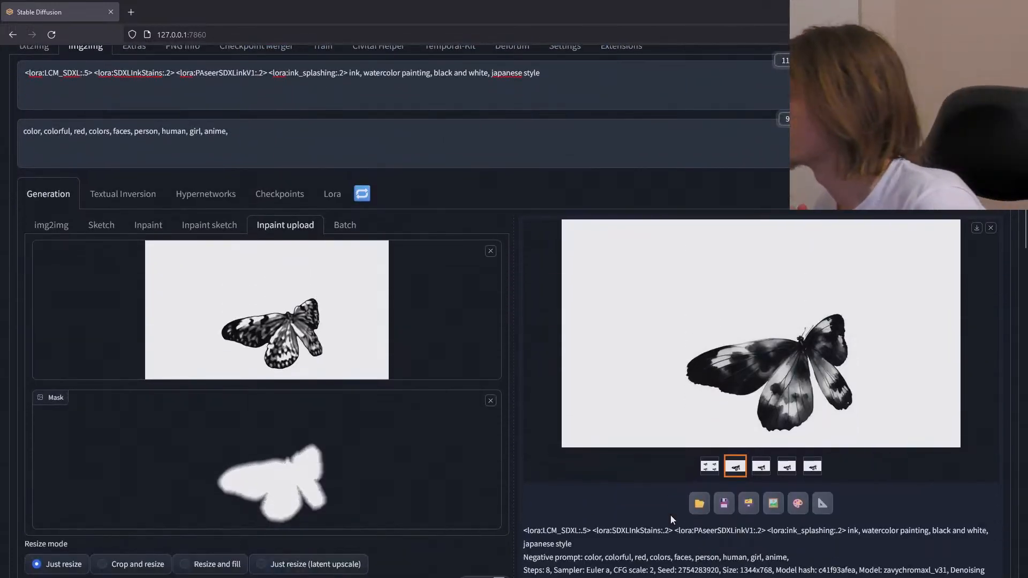
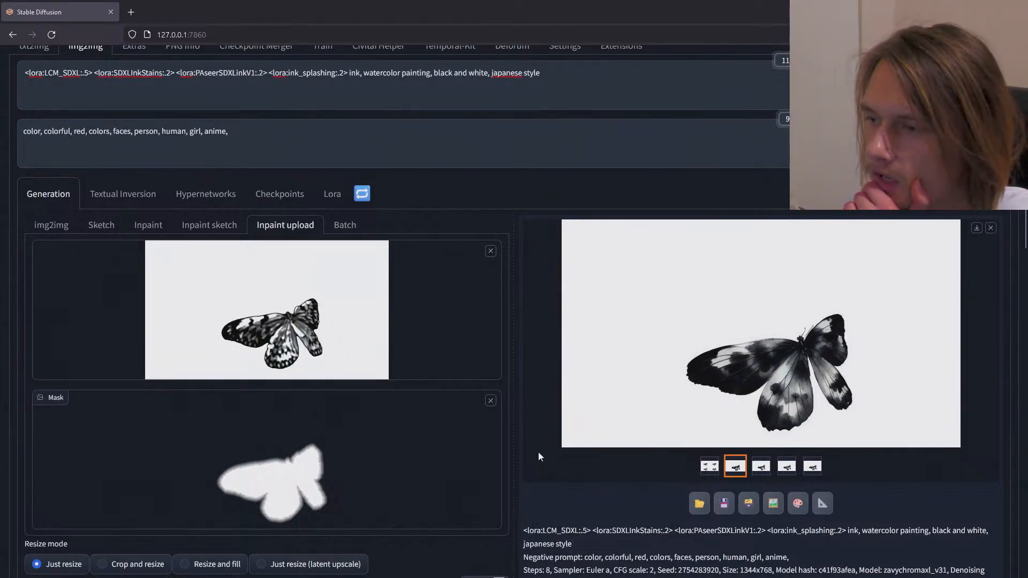
scroll(538, 452, "up", 1)
scroll(538, 452, "down", 2)
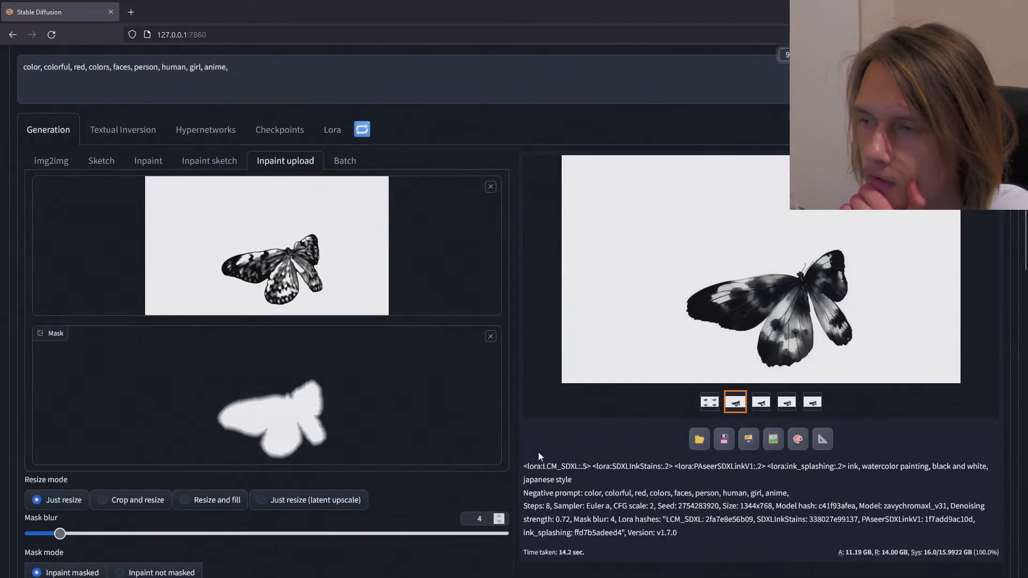
left_click(346, 163)
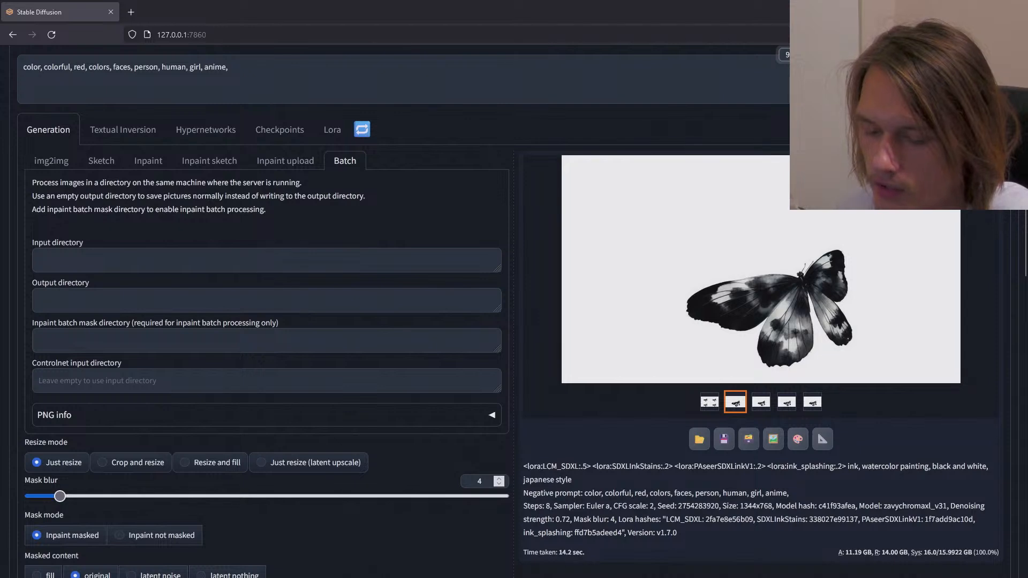
key("alt+Tab")
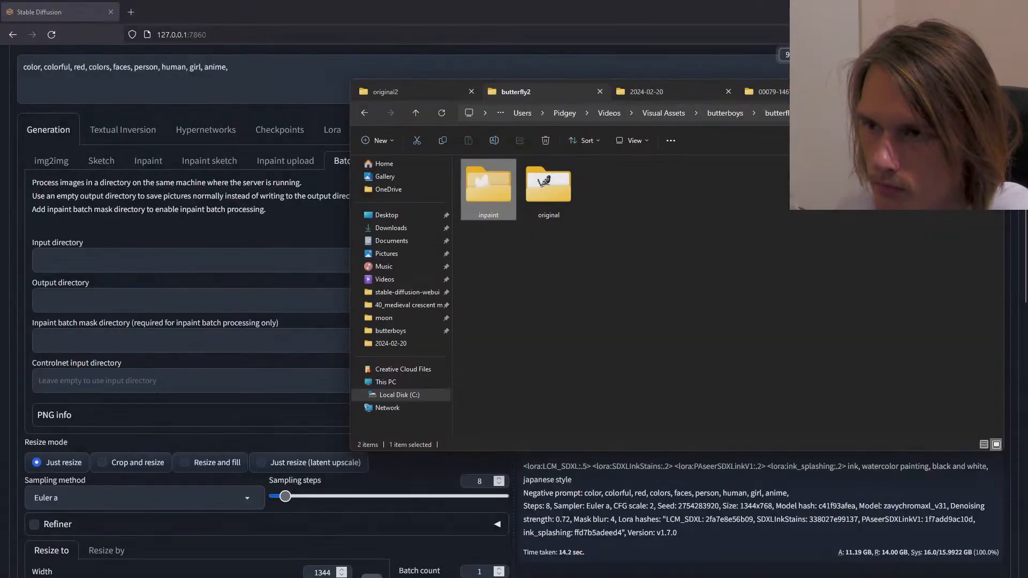
right_click(486, 183)
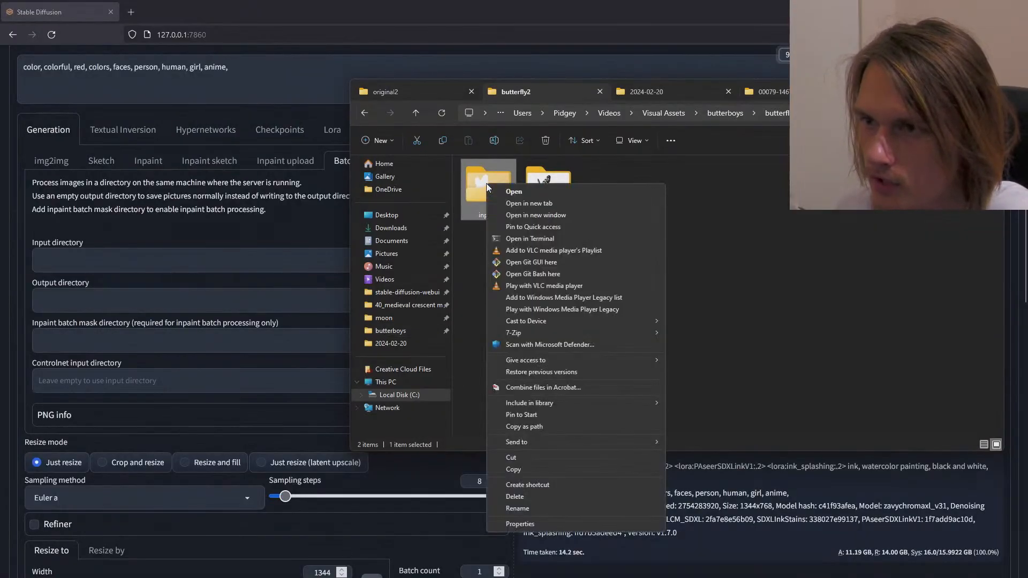
left_click(545, 429)
left_click(208, 342)
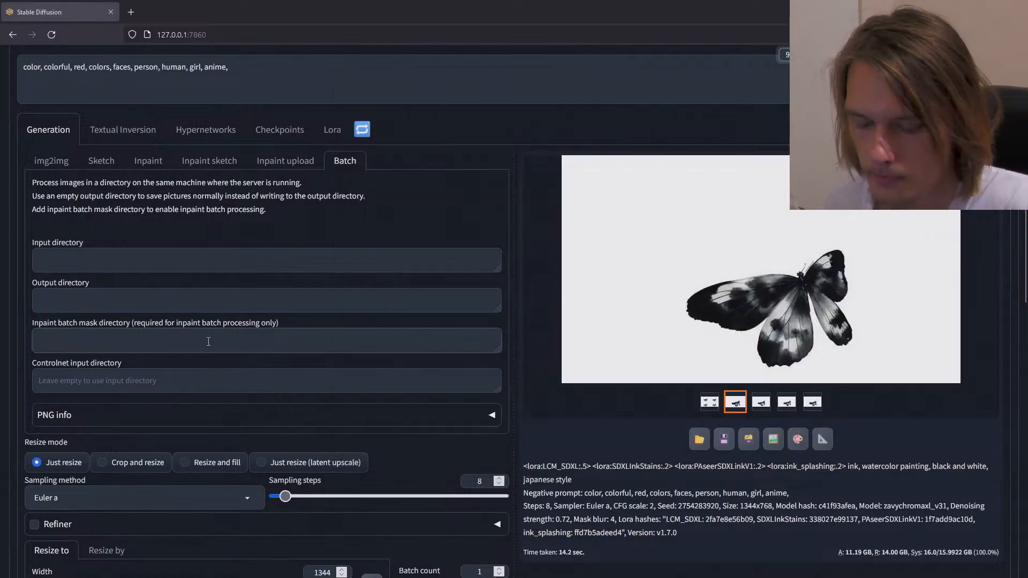
type("\"C:\\Users\\Pidgey\\Videos\\Visual Assets\\butterboys\\butterfly2\\inpaint\"")
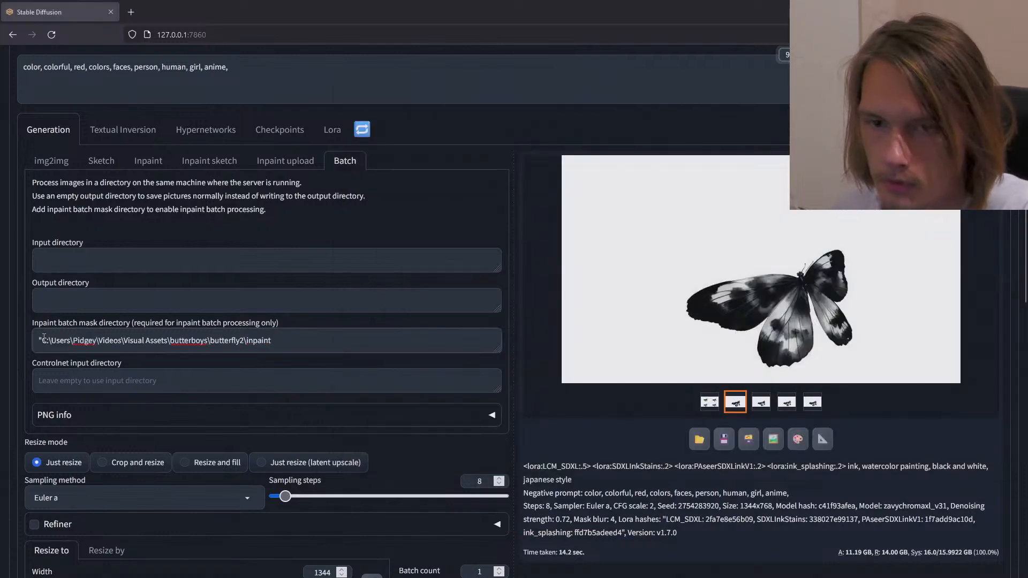
key("BackSpace")
Step: Set the batch input directory to the path of the butterfly2\original folder, without quotation marks
key("alt+Tab")
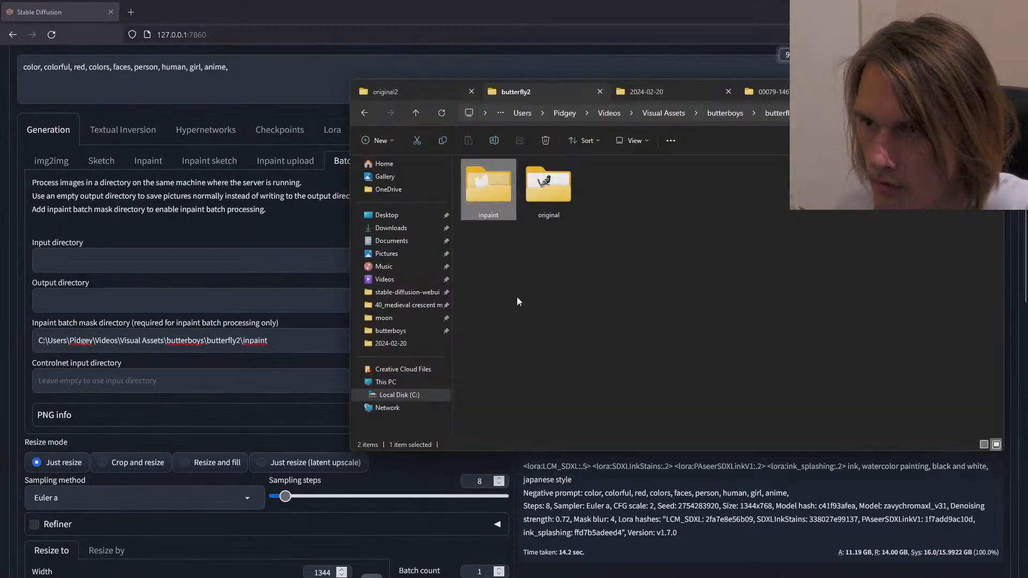
left_click(549, 184)
right_click(550, 183)
left_click(590, 414)
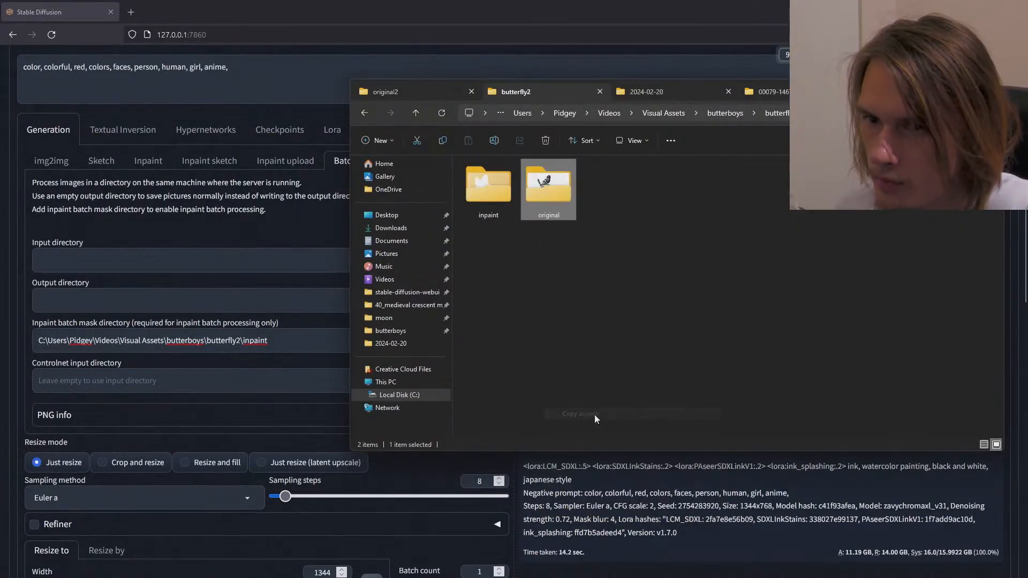
left_click(169, 265)
key("ctrl+v")
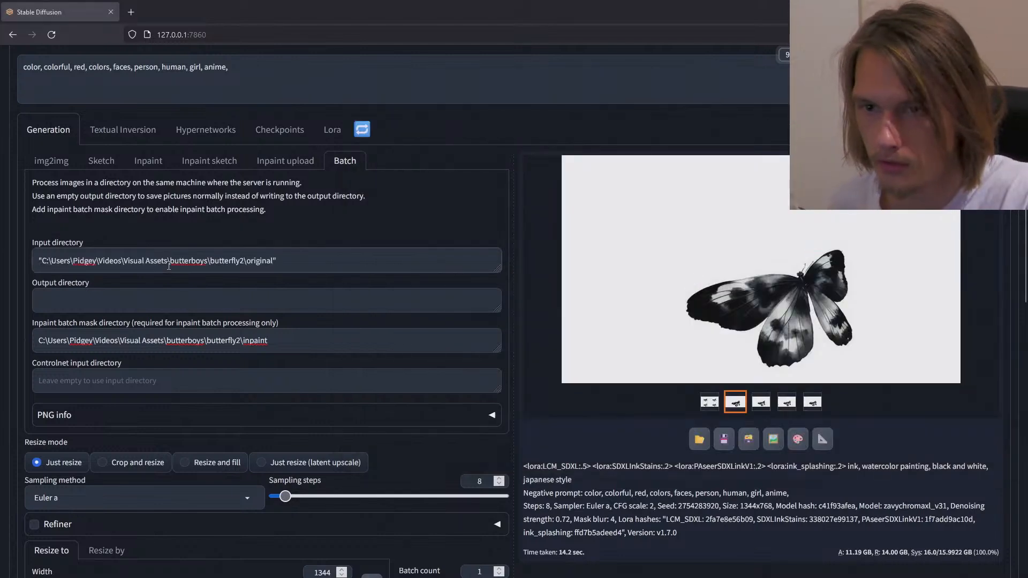
left_click(41, 261)
key("BackSpace")
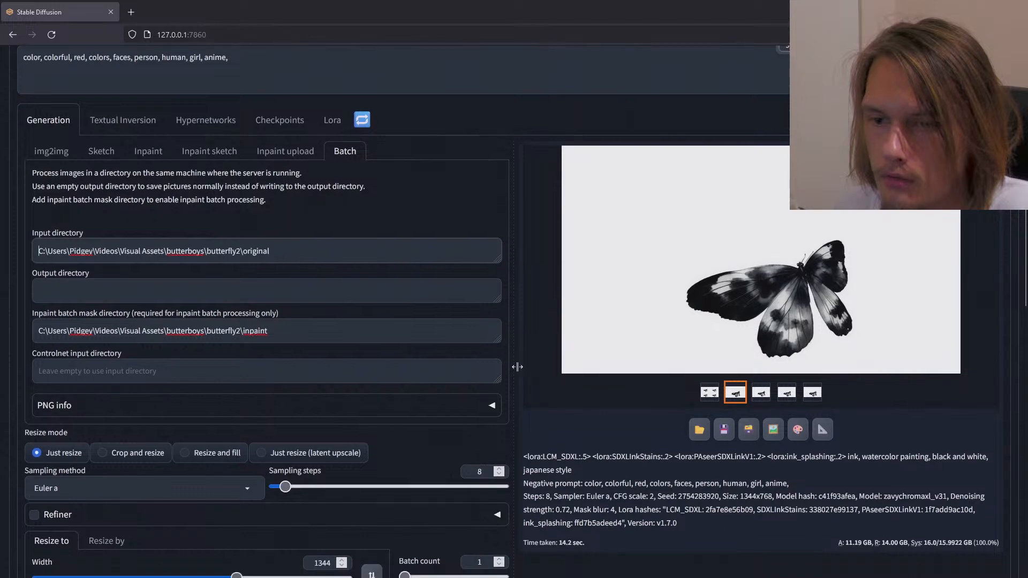
Step: Enable ControlNet Unit 0 with an independent control image upload and set its model to temporalnet_SDXL
scroll(527, 362, "down", 3)
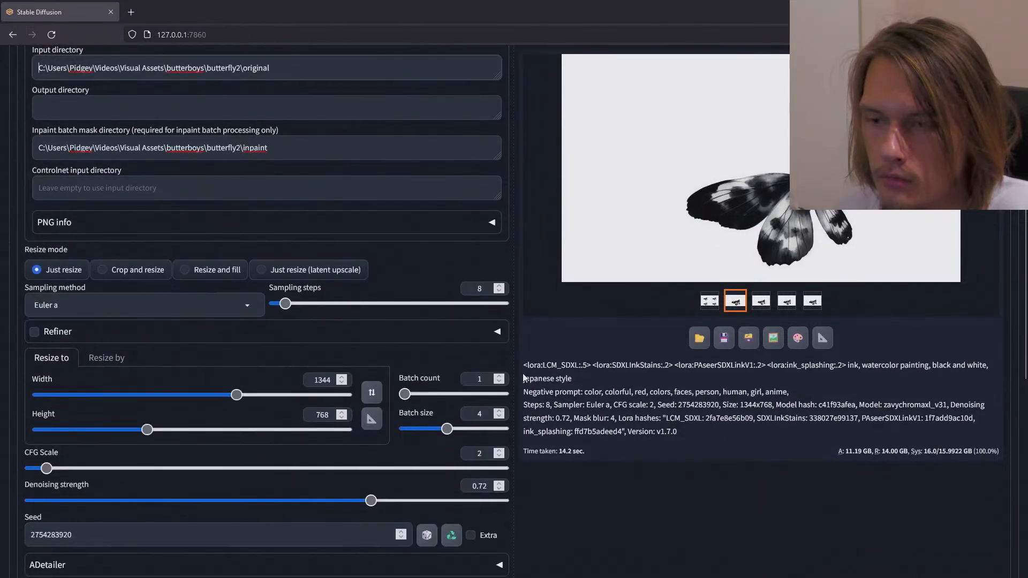
scroll(587, 416, "down", 6)
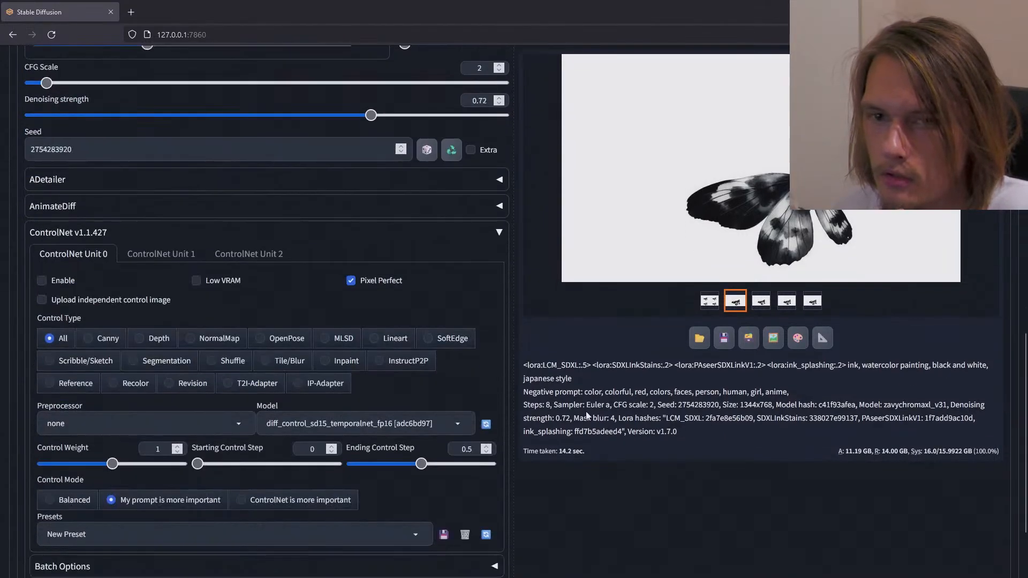
left_click(42, 281)
left_click(42, 301)
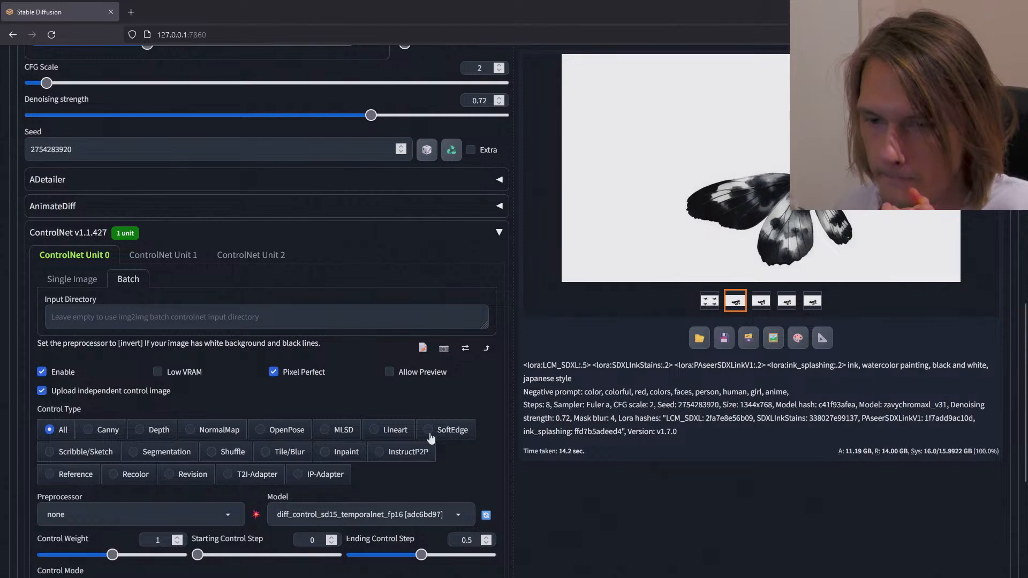
scroll(559, 449, "down", 2)
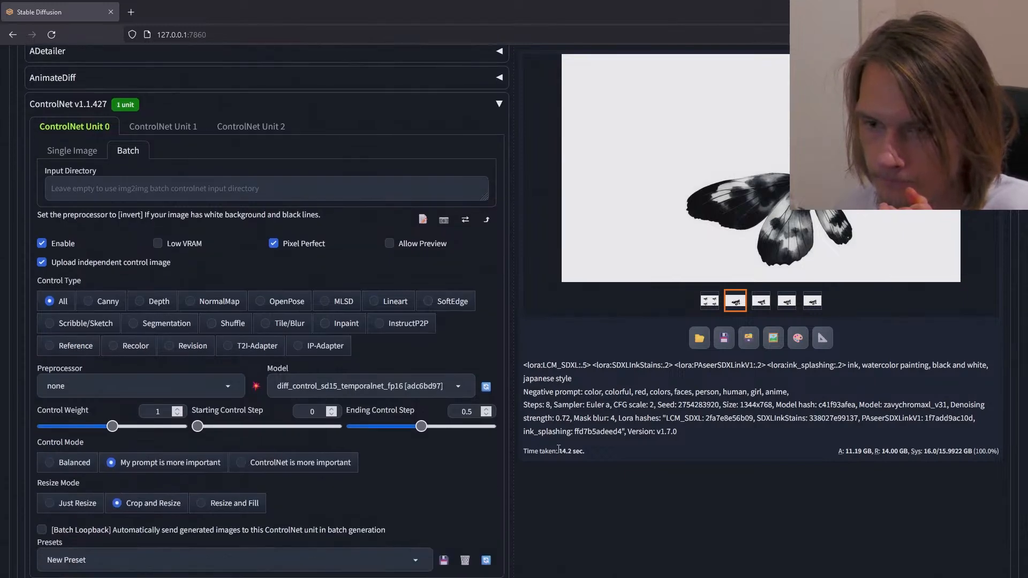
scroll(558, 448, "up", 4)
scroll(559, 449, "down", 5)
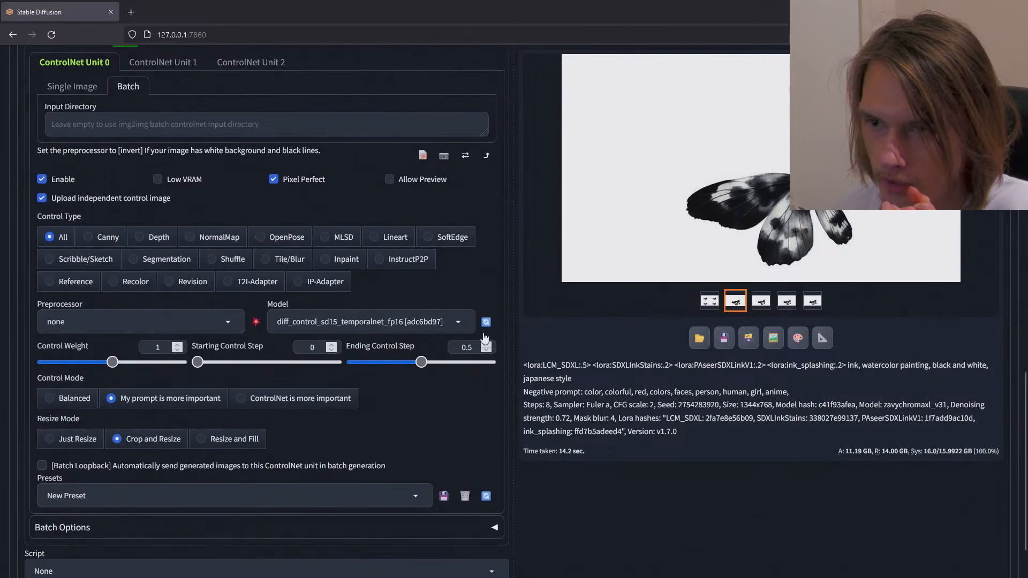
left_click(457, 323)
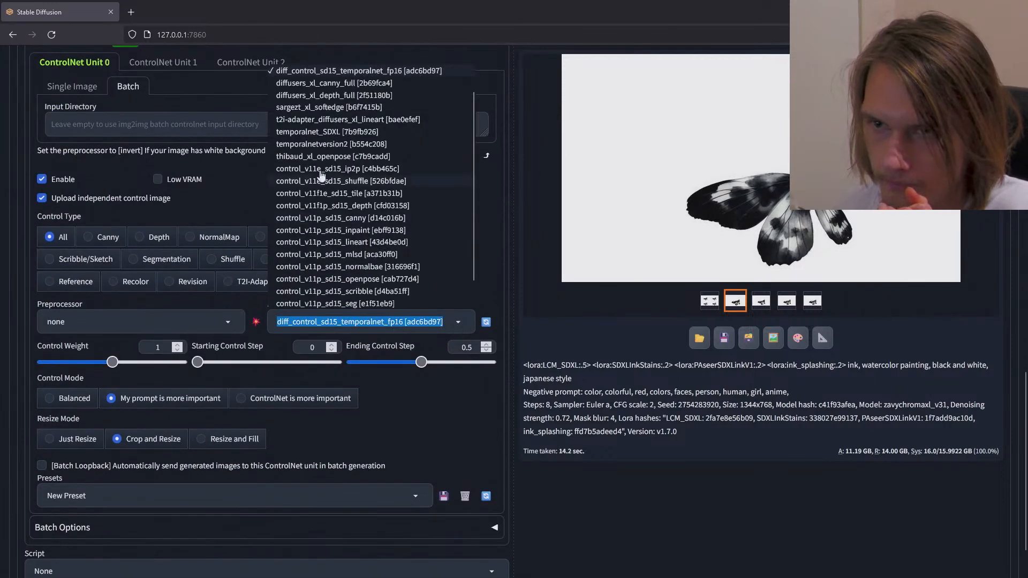
left_click(318, 133)
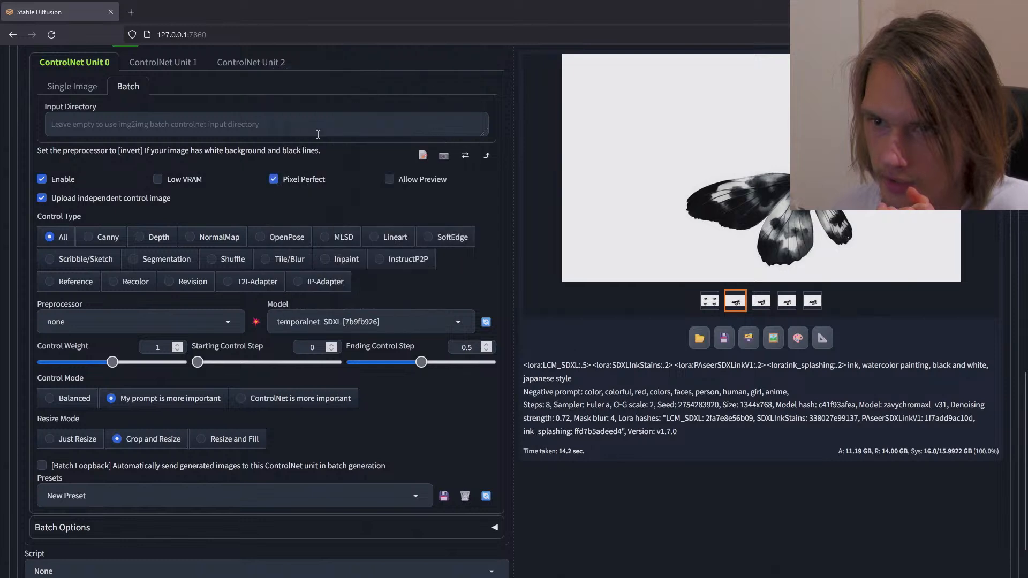
Step: Check the generation and ControlNet settings, start the batch inpaint generation and inspect its console output
scroll(539, 370, "up", 6)
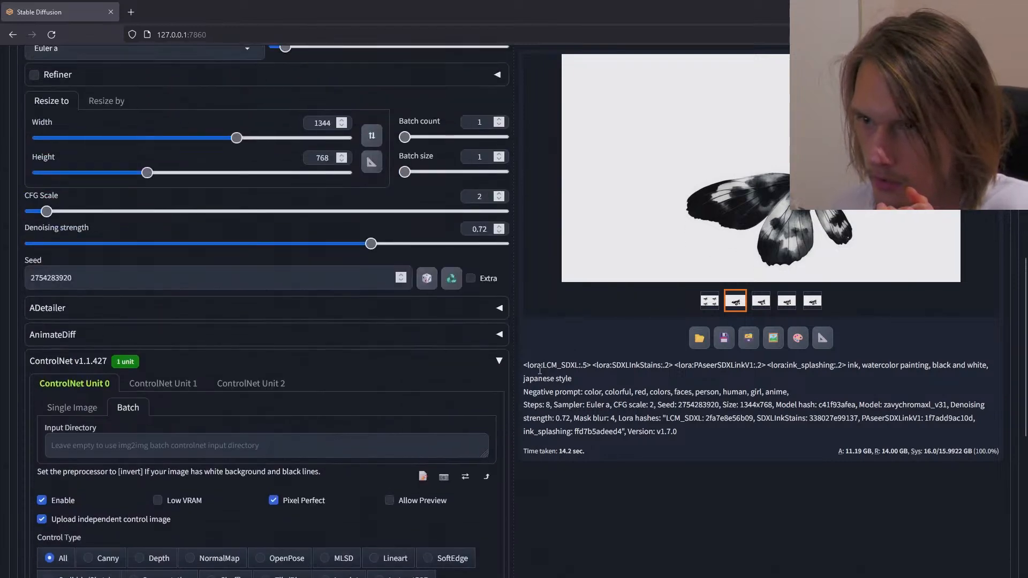
scroll(539, 369, "up", 1)
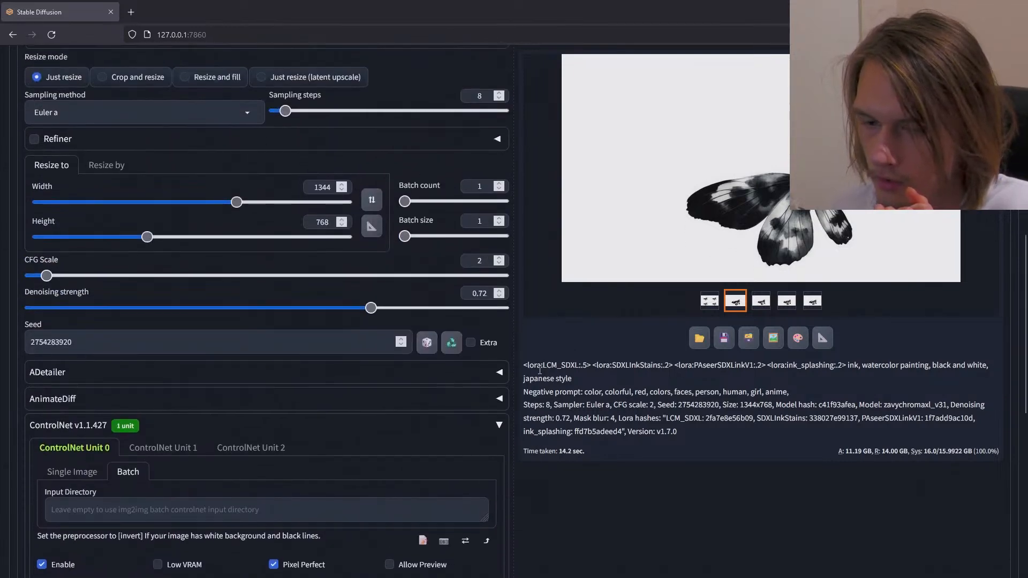
scroll(539, 370, "down", 6)
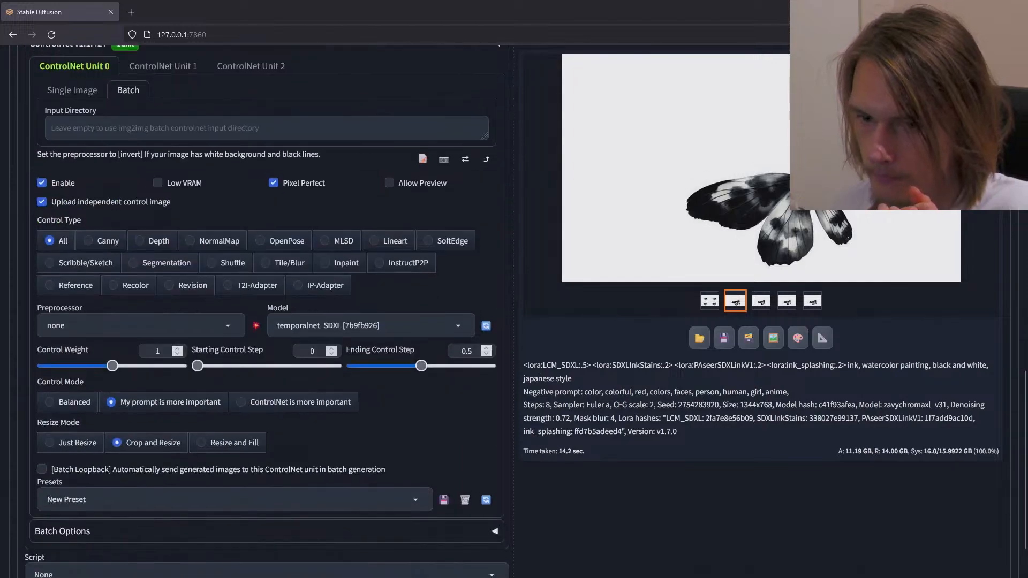
scroll(540, 370, "up", 13)
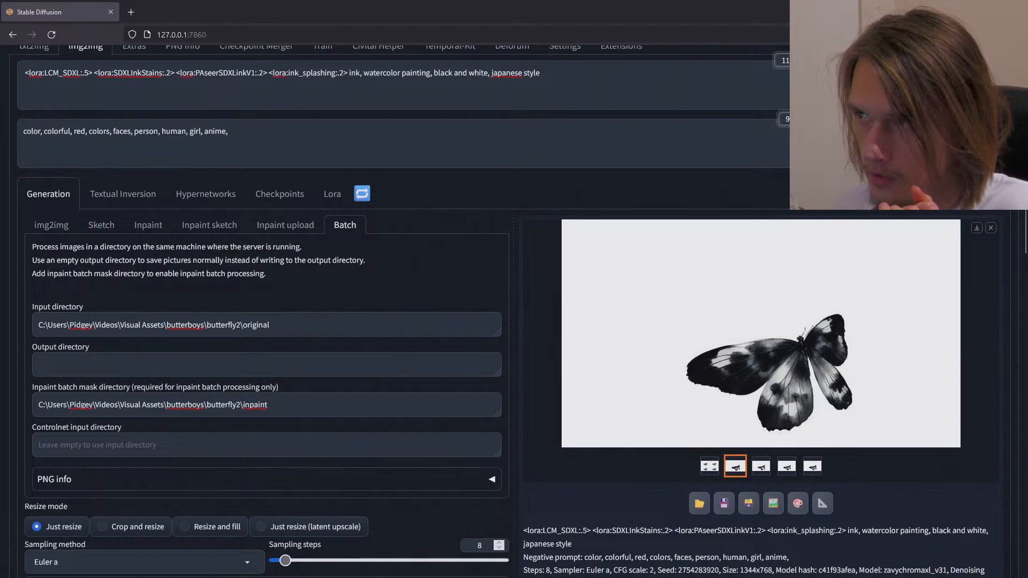
left_click(909, 81)
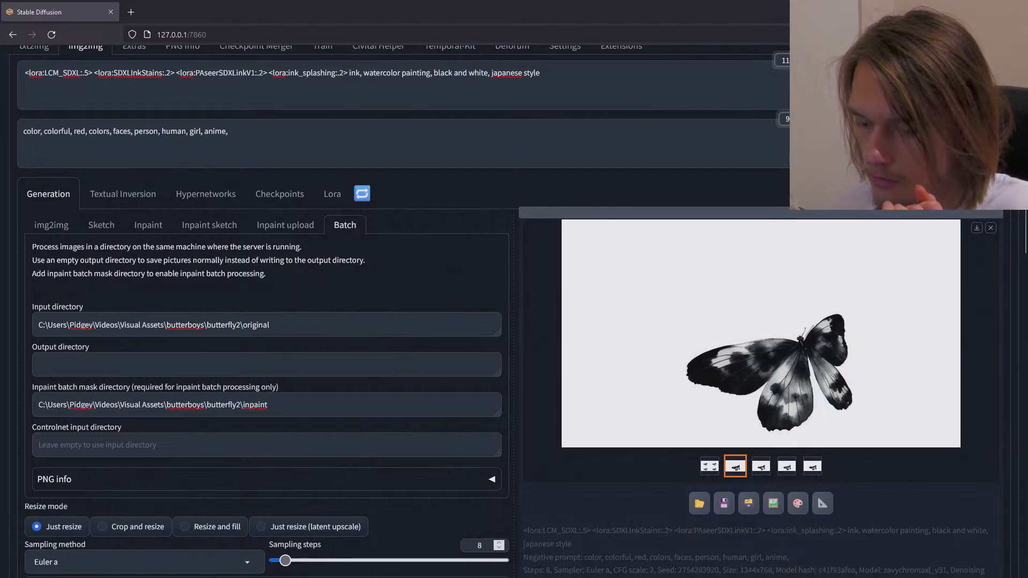
key("alt+Tab")
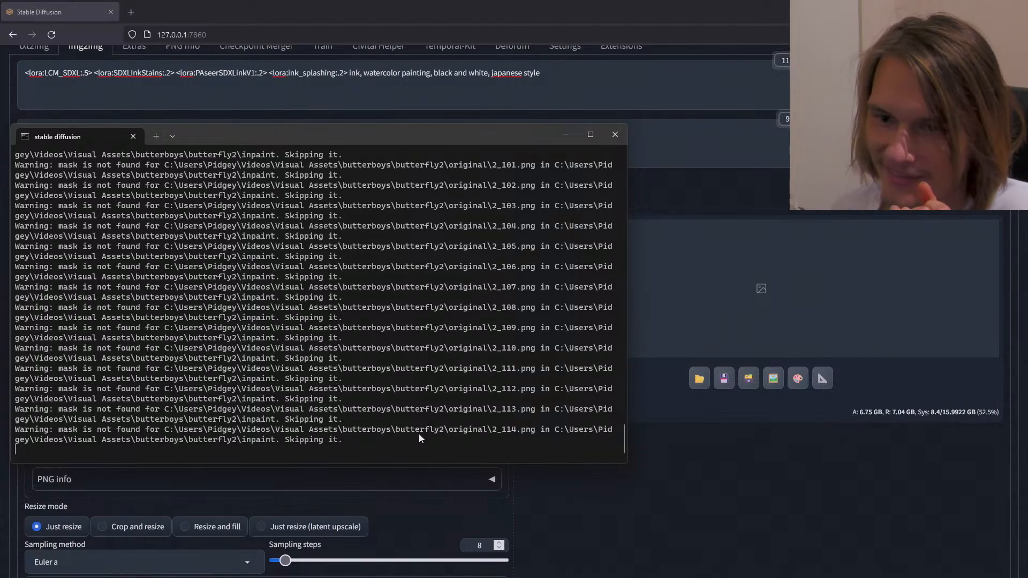
left_click(628, 494)
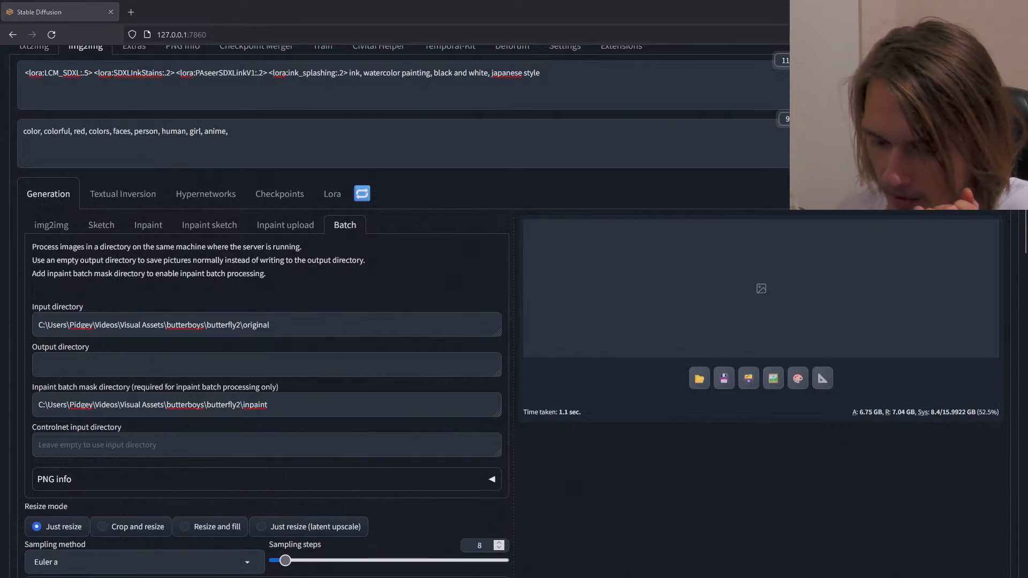
Step: Compare the frame file names in the butterfly2\inpaint and butterfly2\original folders
key("alt+Tab")
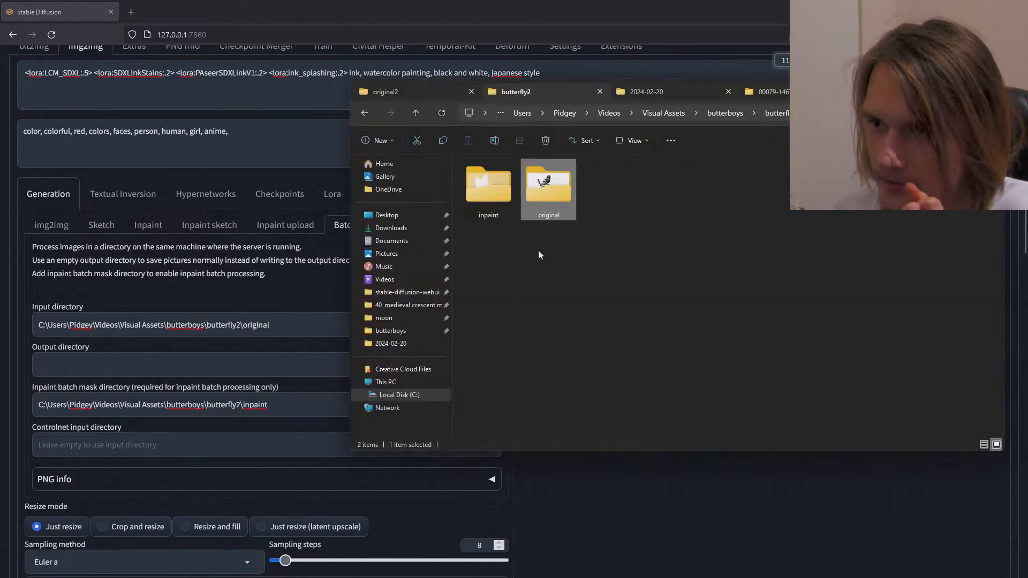
double_click(493, 206)
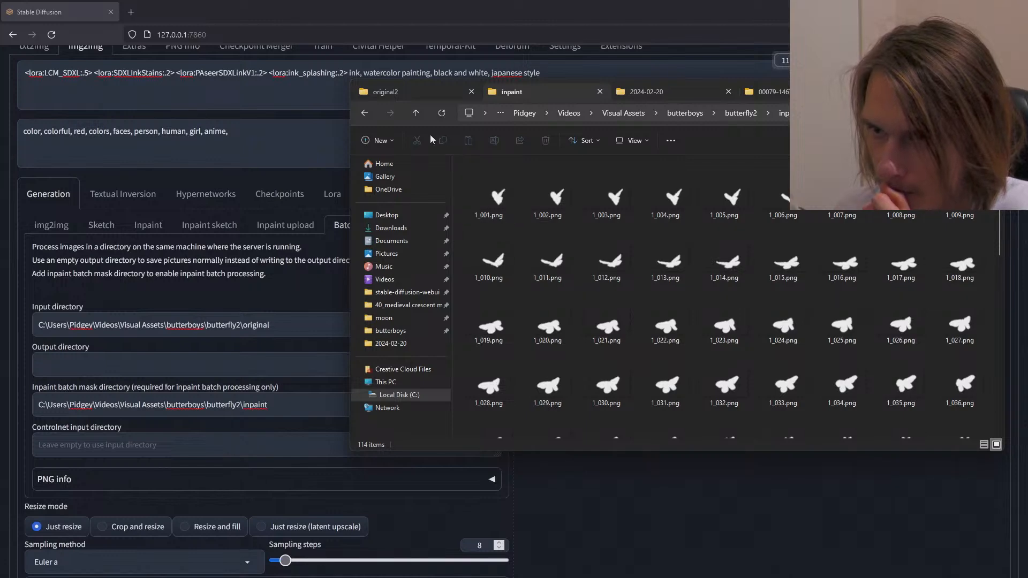
left_click(416, 113)
double_click(544, 193)
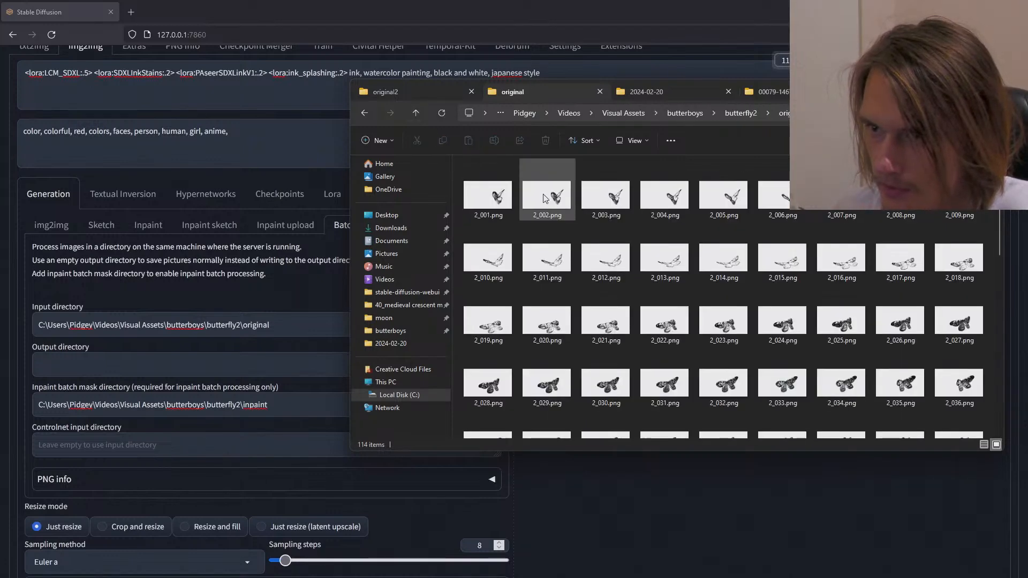
left_click(418, 114)
Step: Delete all the mask frames from the butterfly2\inpaint folder
left_click(492, 201)
double_click(491, 200)
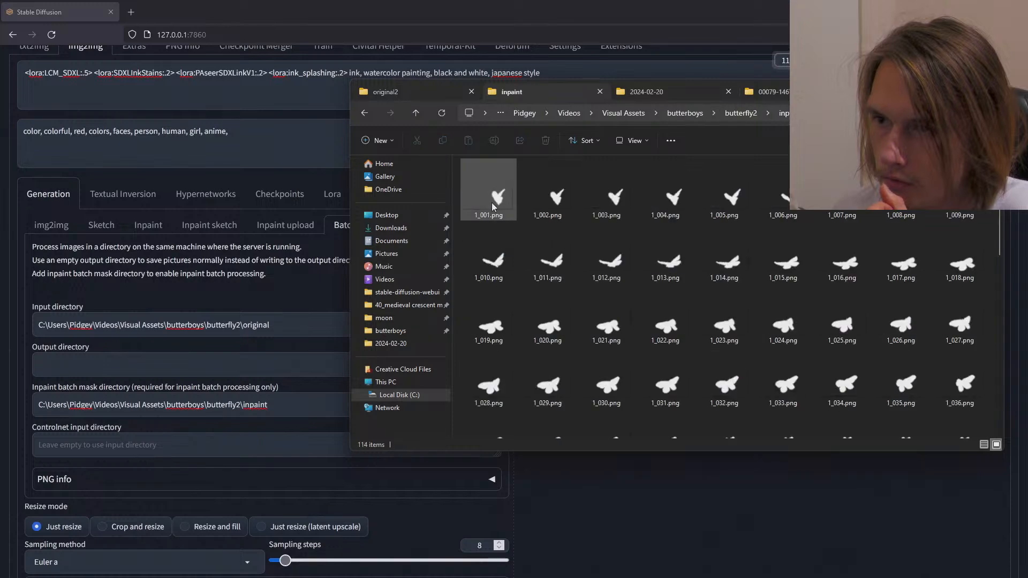
scroll(730, 338, "down", 10)
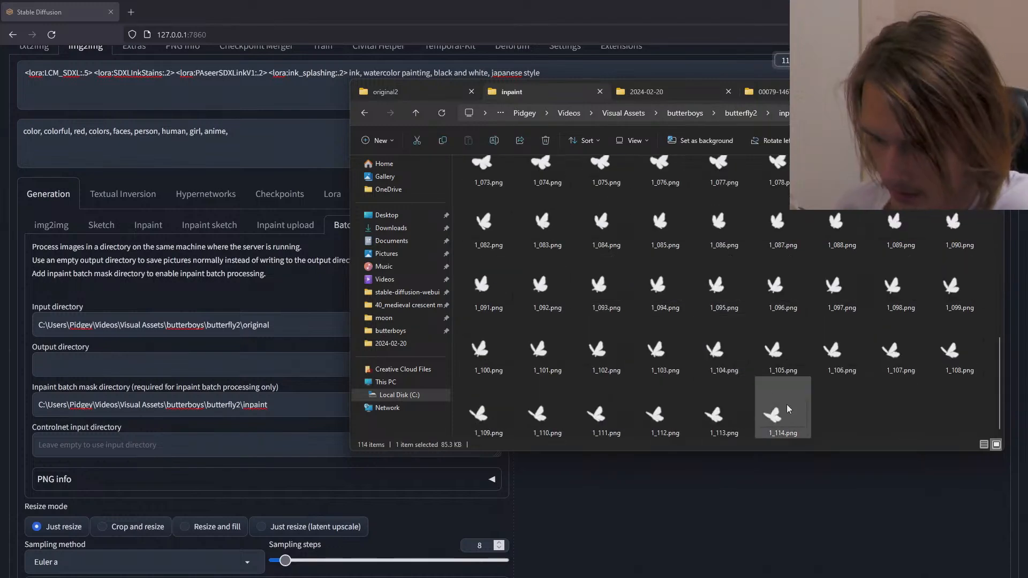
key("ctrl+a")
key("Delete")
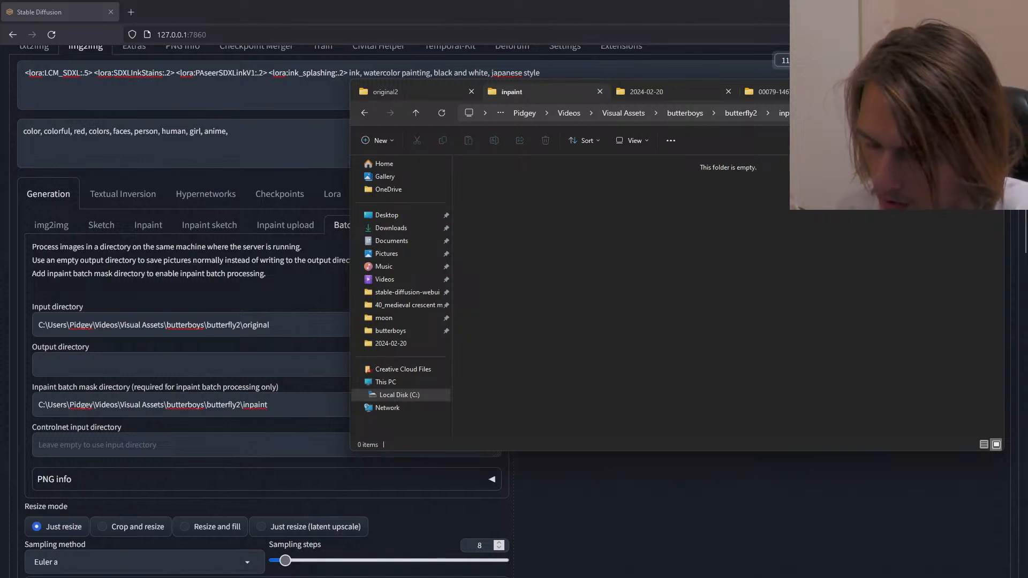
Step: Switch to Premiere Pro and export the mask sequence as PNG frames named 2_ into the butterfly2\inpaint folder
key("alt+Tab")
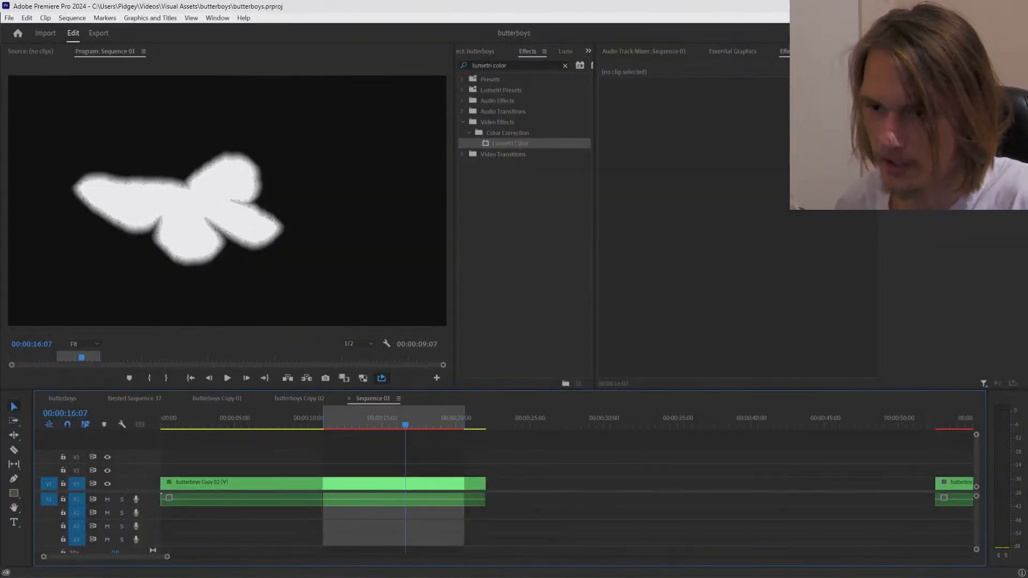
key("ctrl+m")
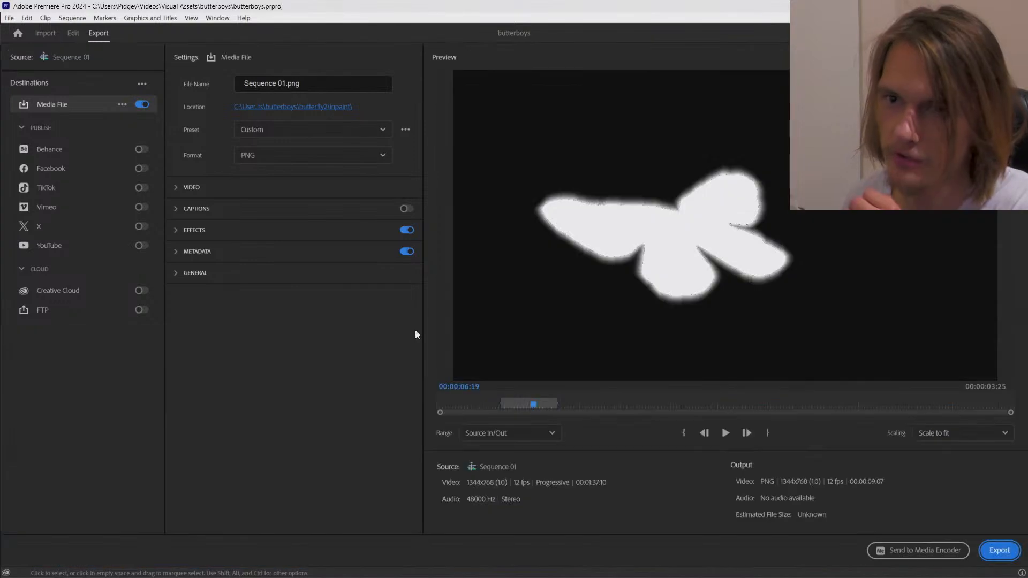
left_click(272, 109)
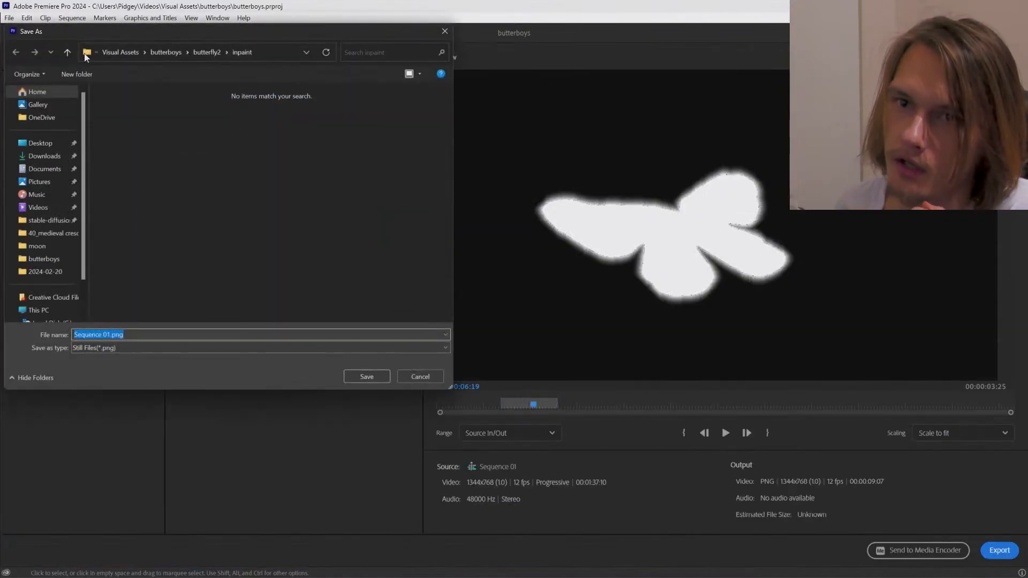
type("2_")
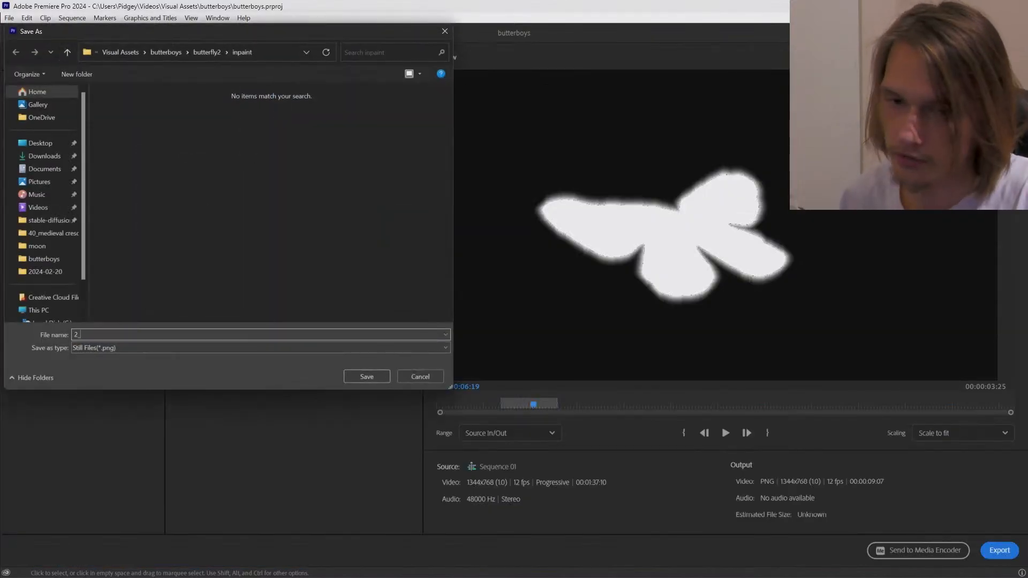
left_click(356, 376)
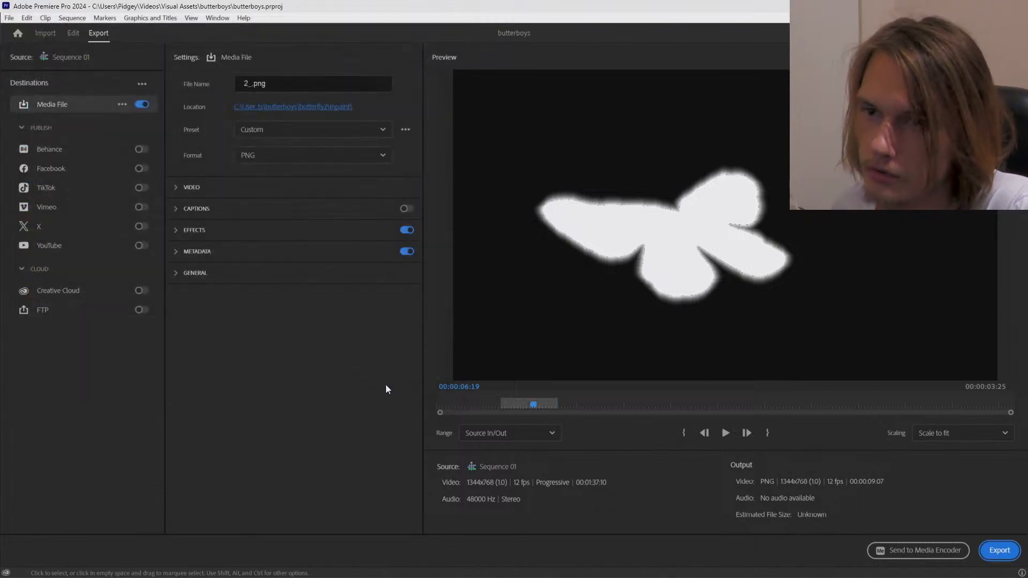
left_click(1002, 549)
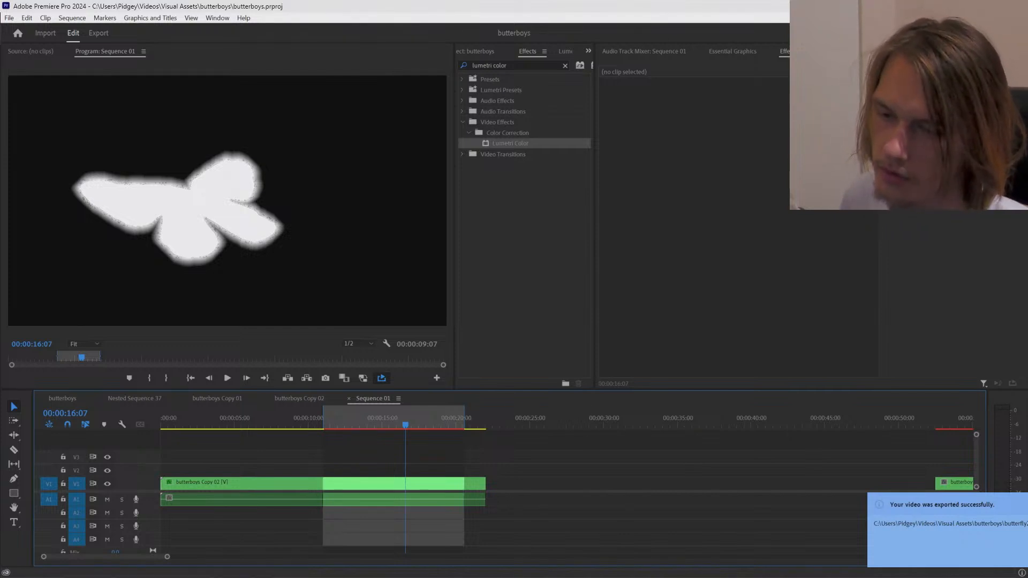
Step: Switch back to Stable Diffusion, restart the batch inpaint generation and check its console output
key("alt+Tab")
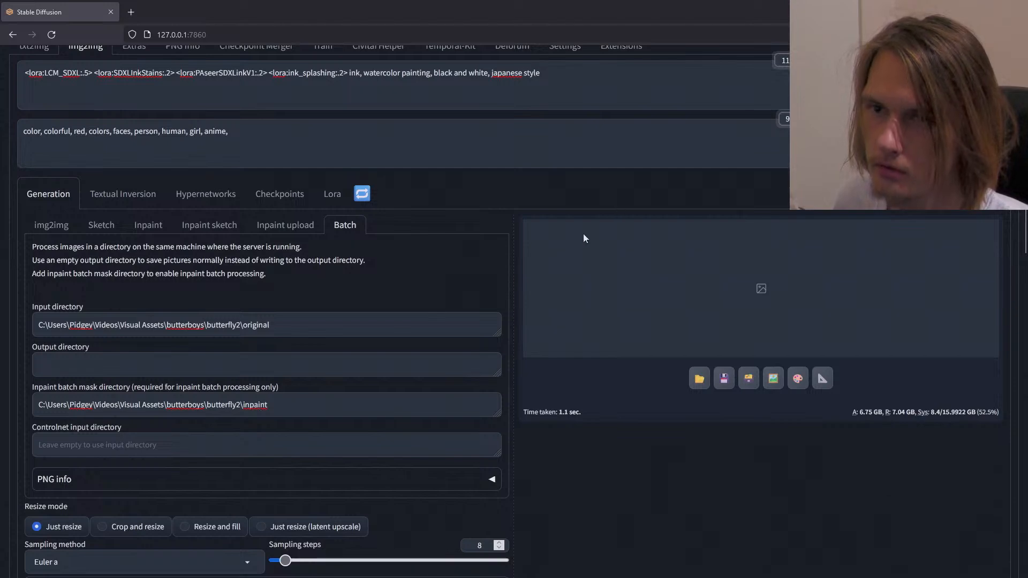
key("ctrl+Return")
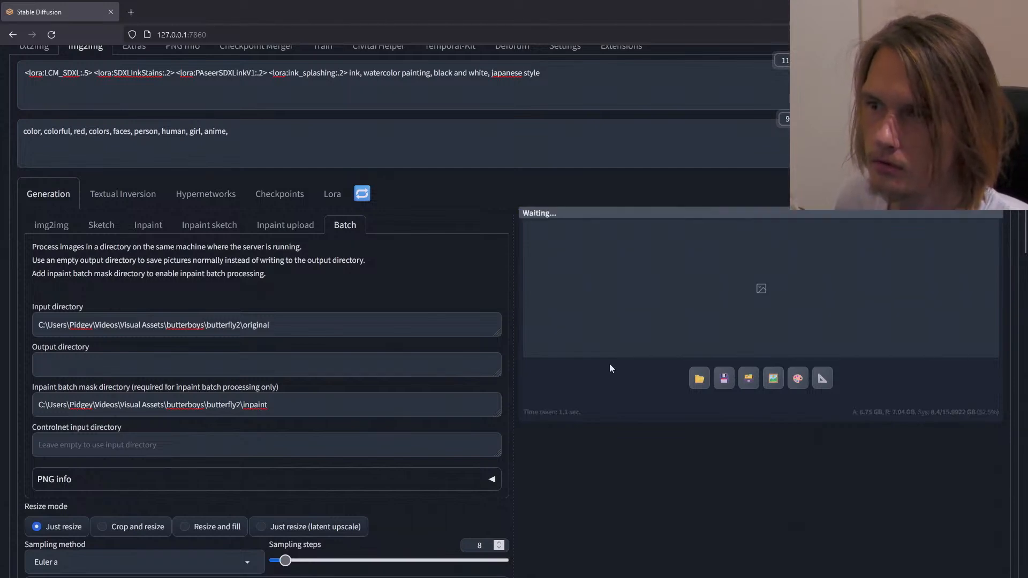
key("alt+Tab")
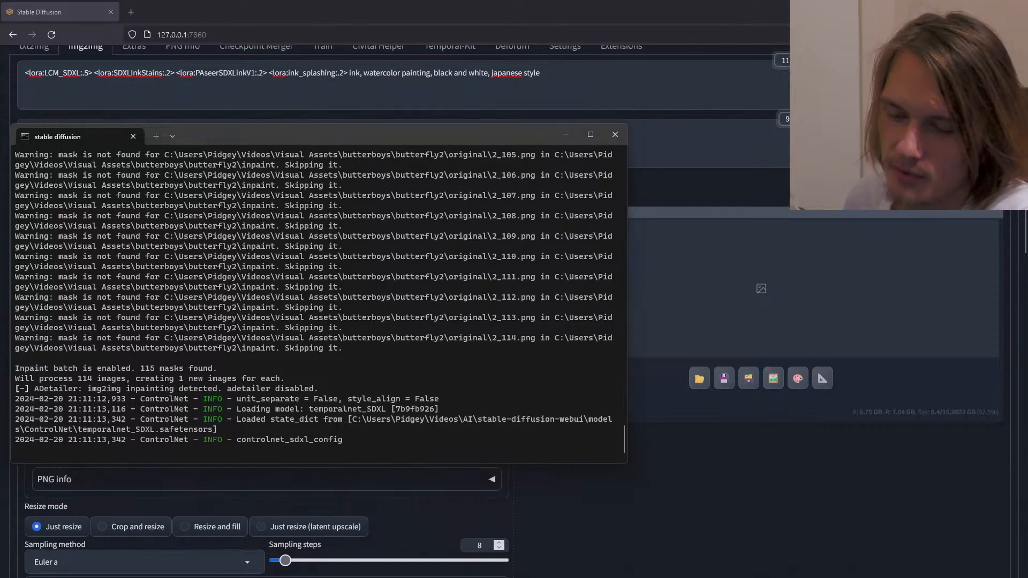
Step: Inspect the first newly generated frame, 00115, in the img2img-images\2024-02-20 output folder, and close the image viewers
key("alt+Tab")
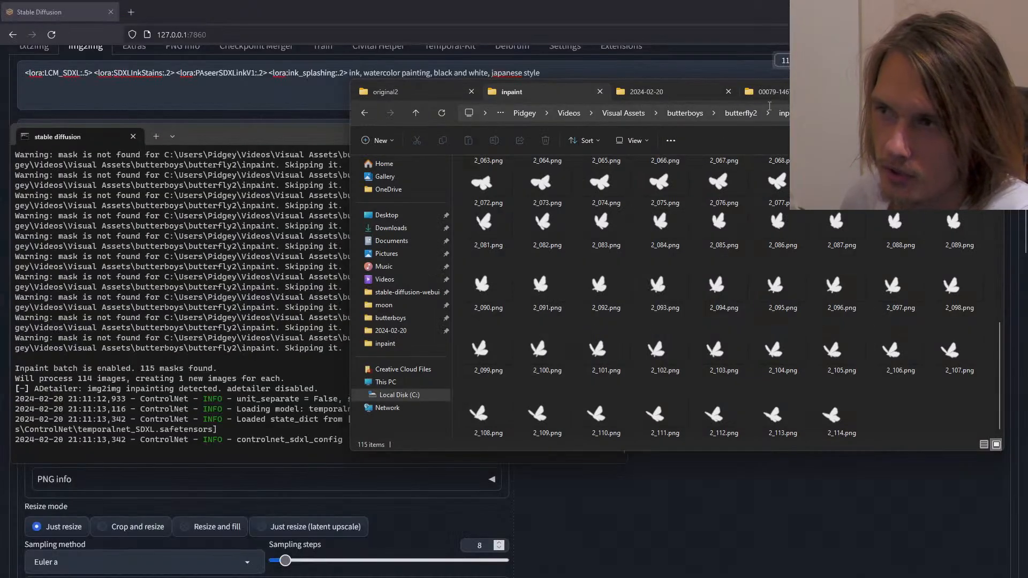
left_click(776, 97)
left_click(691, 93)
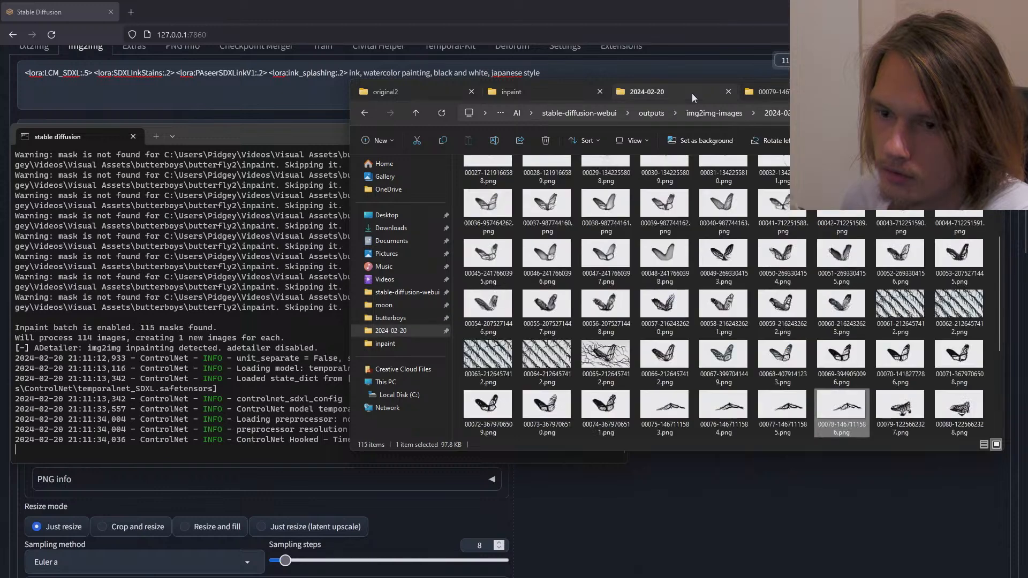
scroll(830, 380, "down", 5)
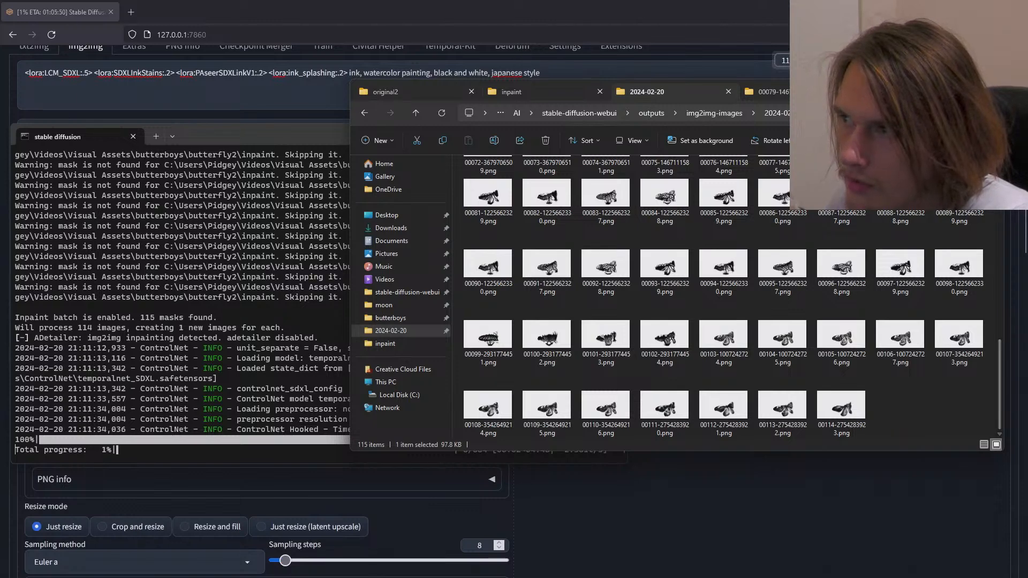
left_click_drag(1003, 203, 962, 203)
scroll(910, 262, "down", 2)
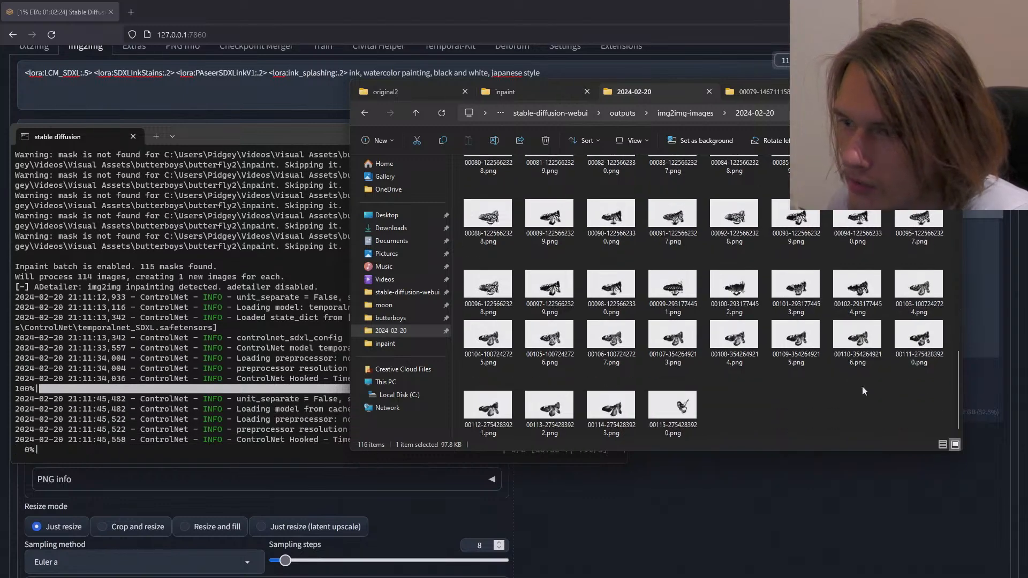
double_click(671, 409)
double_click(671, 408)
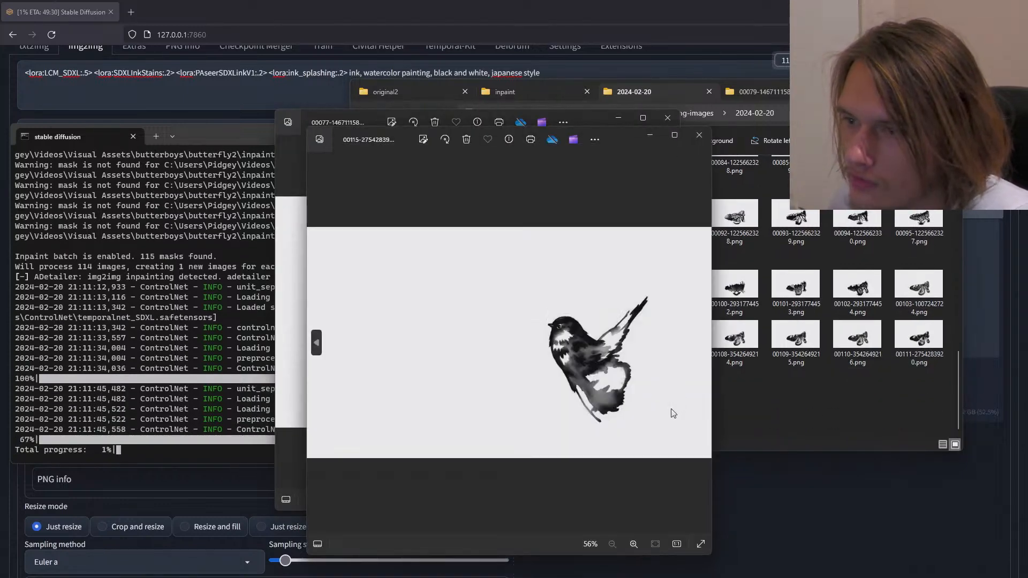
left_click(698, 137)
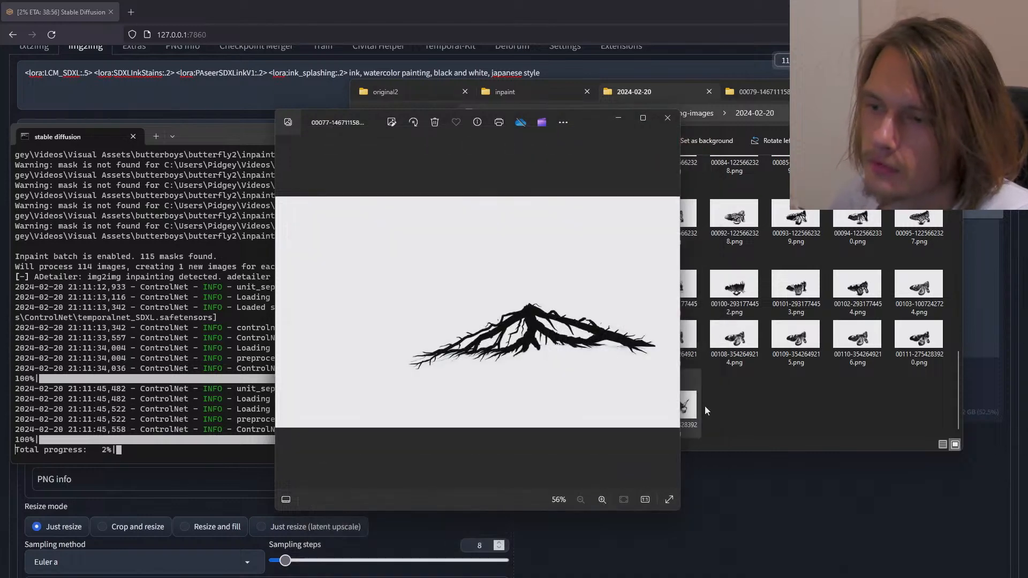
left_click(667, 118)
Step: Return to the img2img settings and lower the denoising strength to 0.67
left_click(698, 542)
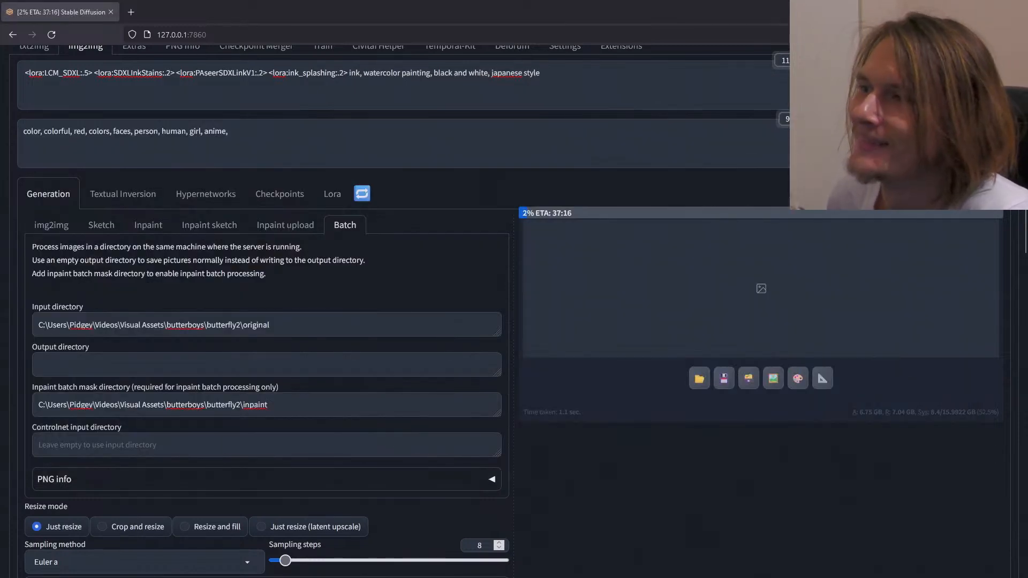
scroll(552, 402, "down", 10)
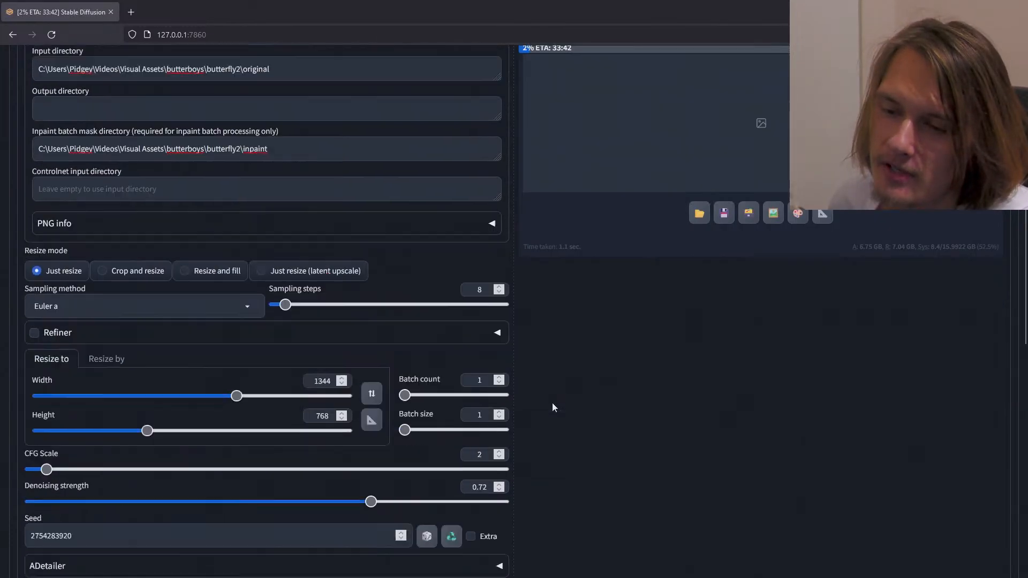
scroll(551, 402, "up", 5)
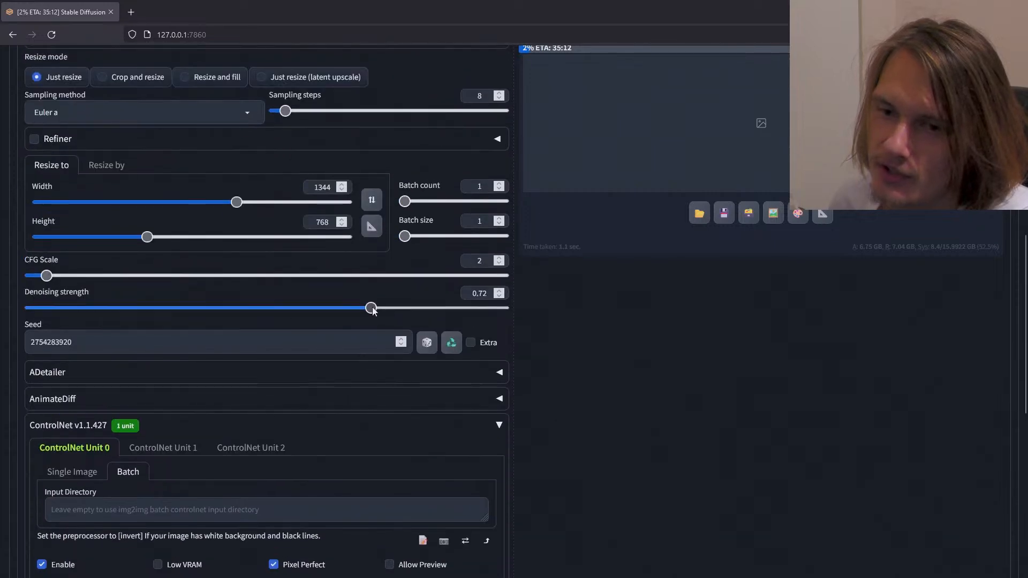
left_click_drag(361, 313, 348, 315)
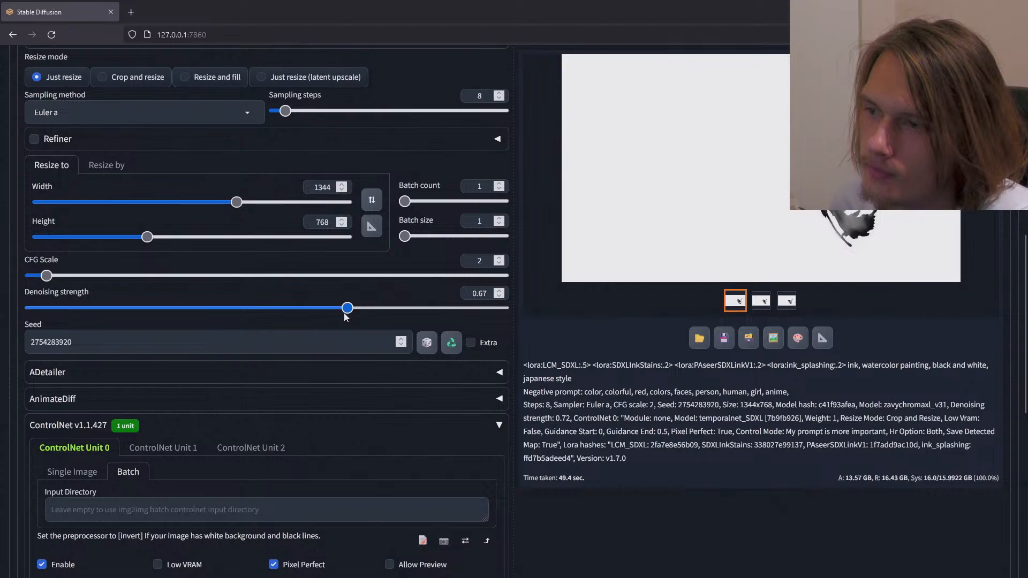
Step: Compare the three generated frames in the output gallery
left_click(760, 301)
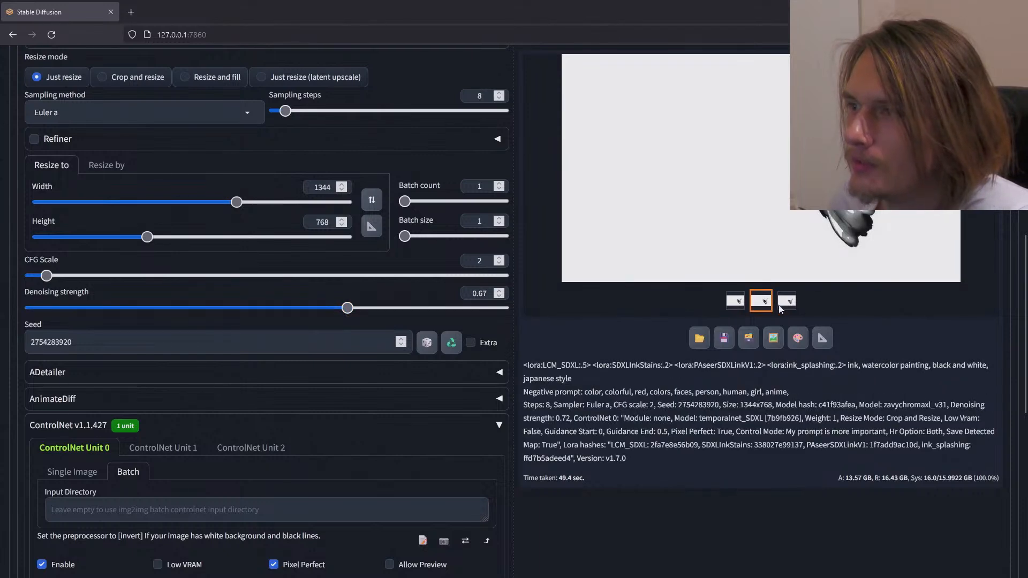
left_click(783, 305)
left_click(732, 303)
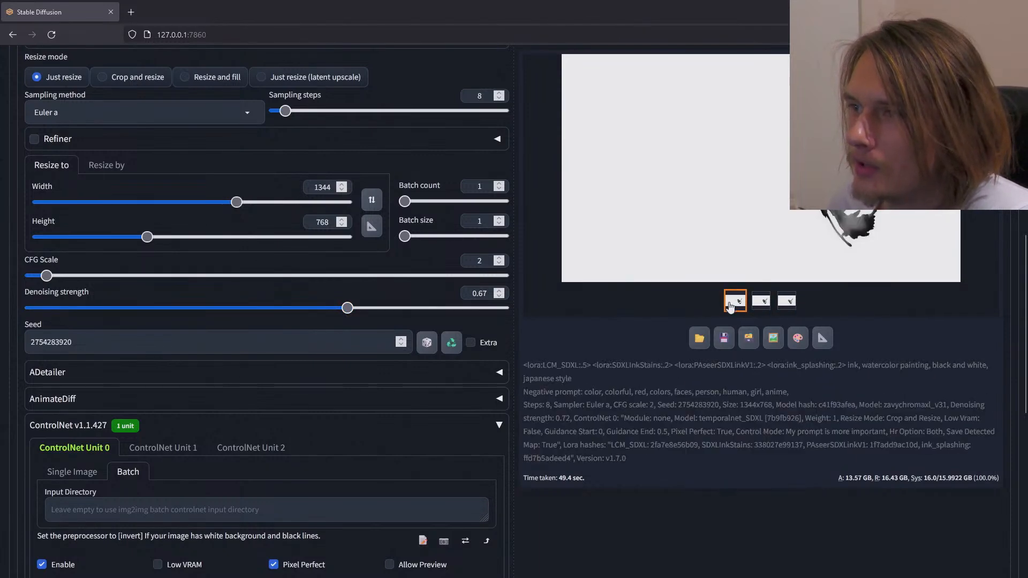
Step: Set the denoising strength to 0.66
scroll(370, 321, "up", 5)
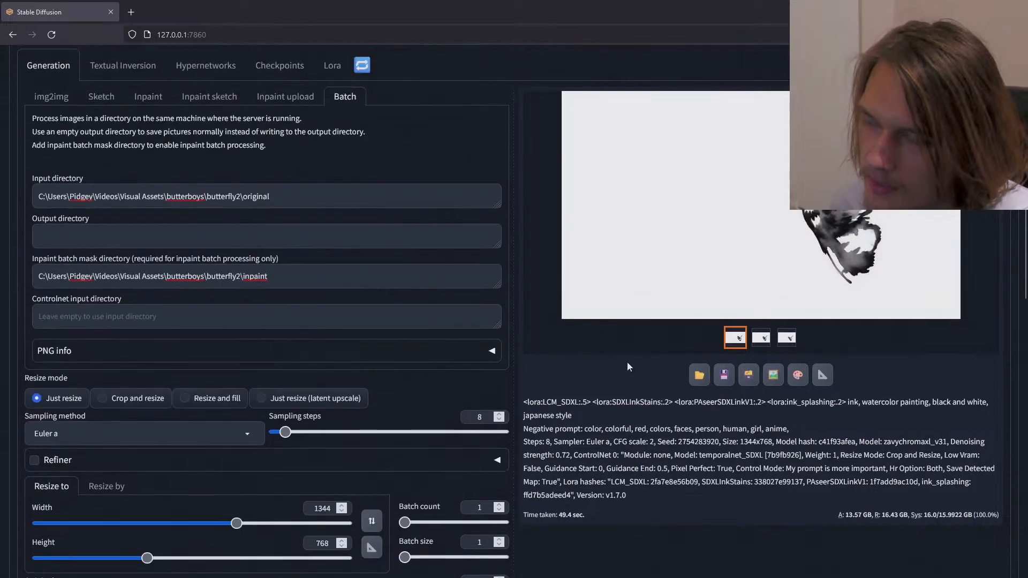
scroll(627, 362, "down", 3)
left_click(343, 437)
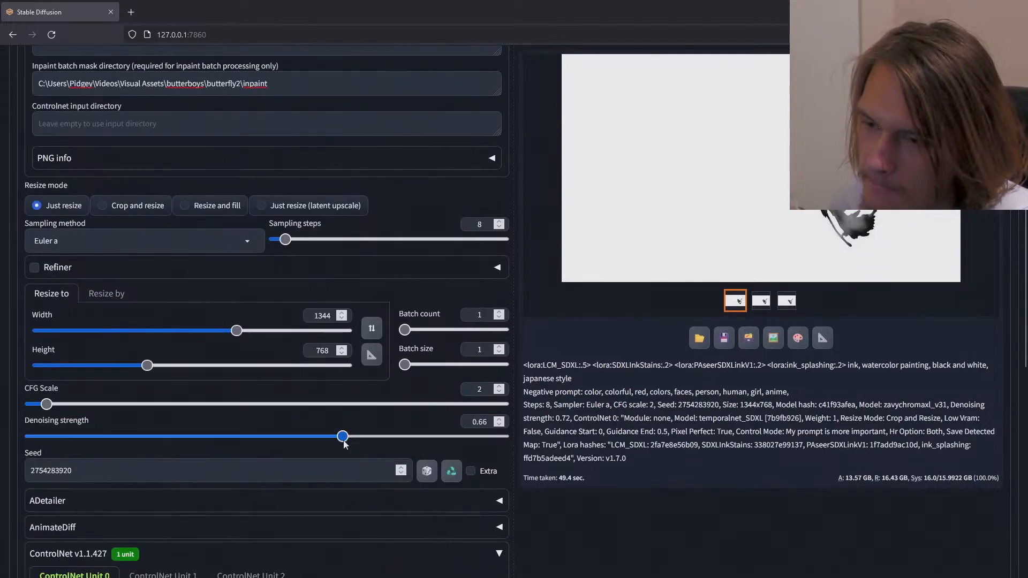
Step: Switch img2img to inpaint upload and bring its loaded butterfly image and mask into view
scroll(588, 412, "up", 7)
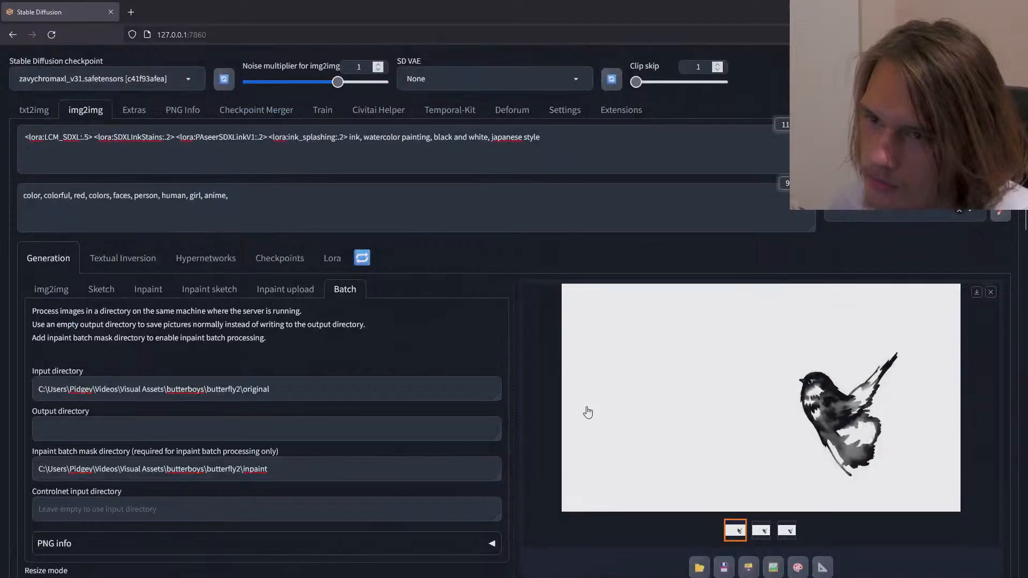
left_click(284, 290)
scroll(423, 340, "down", 3)
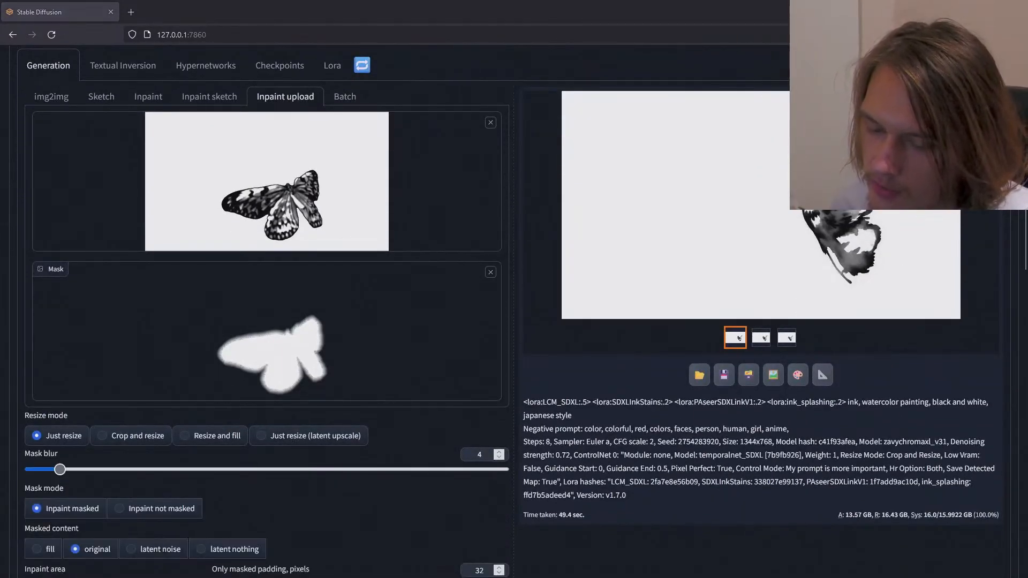
Step: Switch to File Explorer and delete the blank mask 2_000.png from the butterfly2 inpaint folder
key("alt+Tab")
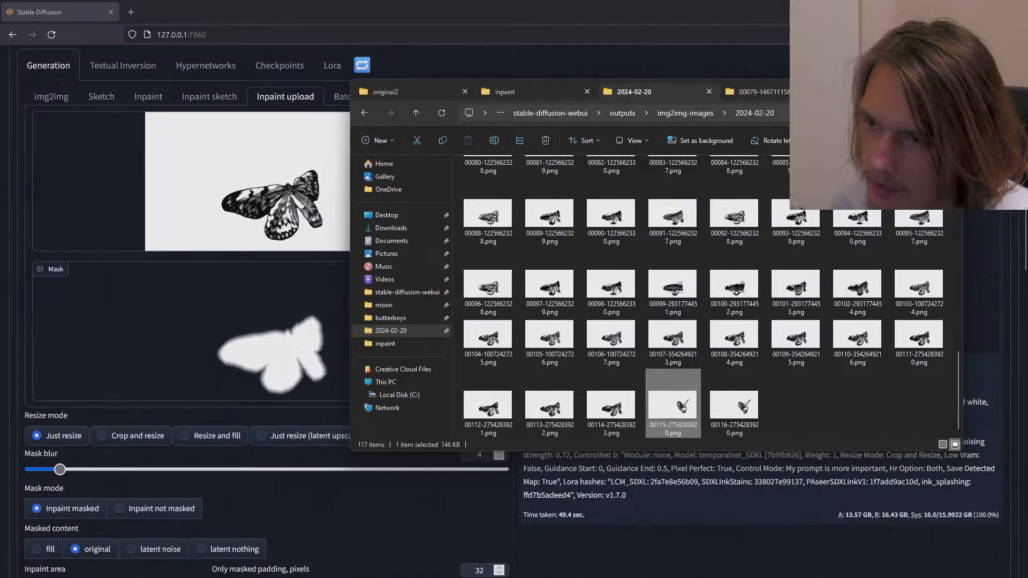
left_click(763, 91)
left_click(623, 98)
left_click(547, 92)
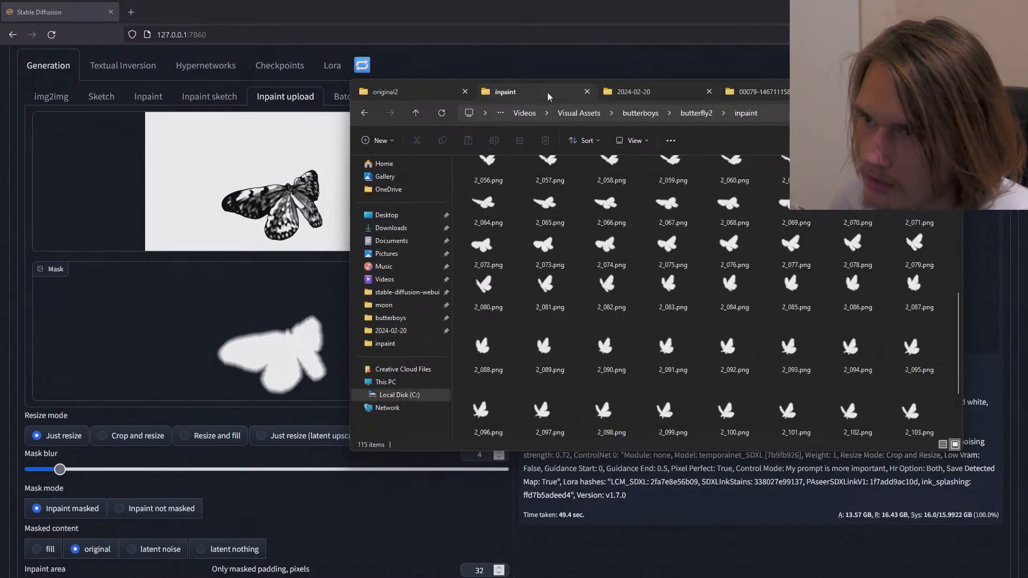
left_click(415, 114)
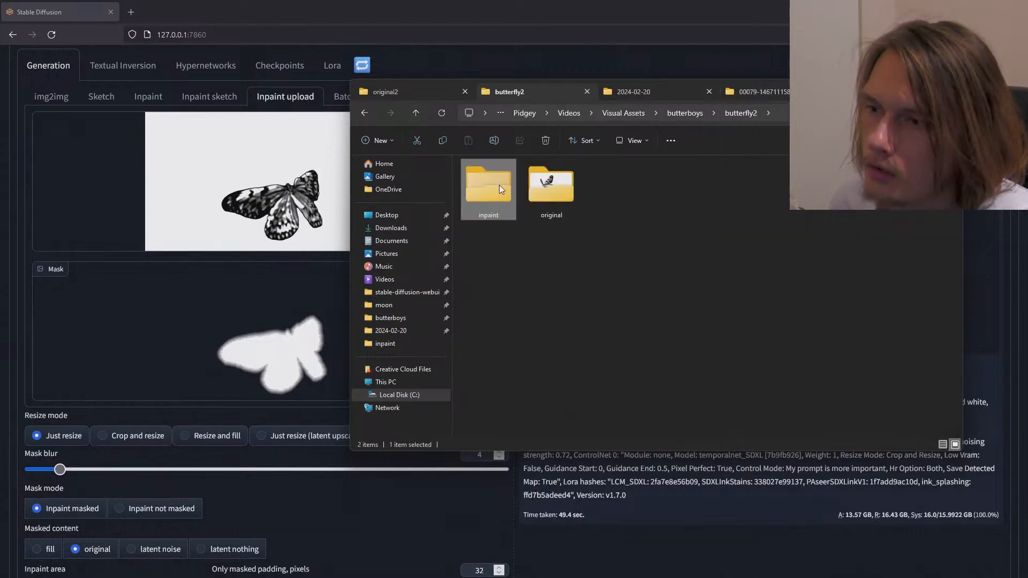
double_click(499, 185)
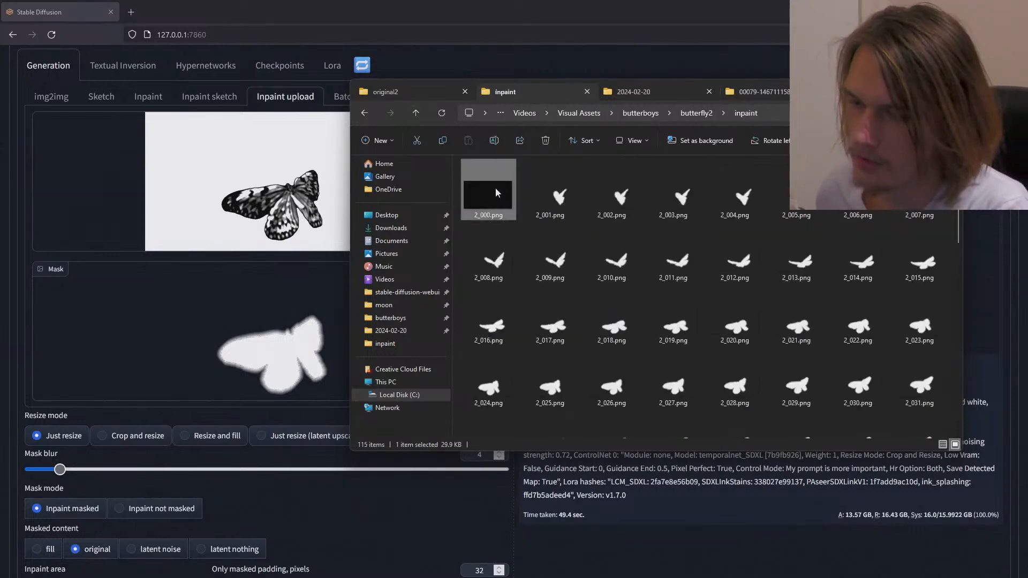
key("Delete")
Step: Load mask 2_001.png from the inpaint folder and the first frame from butterfly2's original folder into inpaint upload
left_click(418, 113)
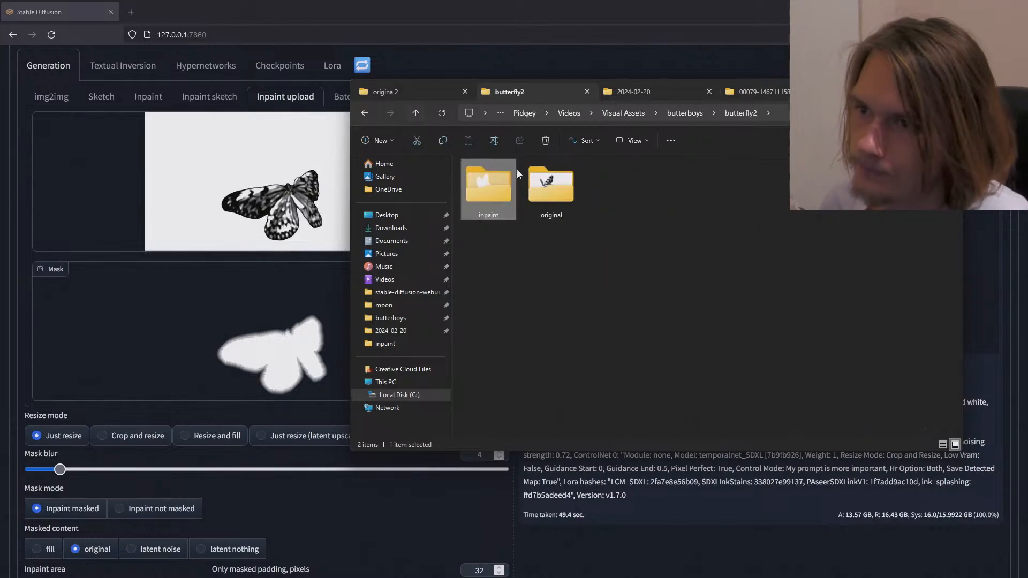
double_click(550, 184)
left_click(416, 114)
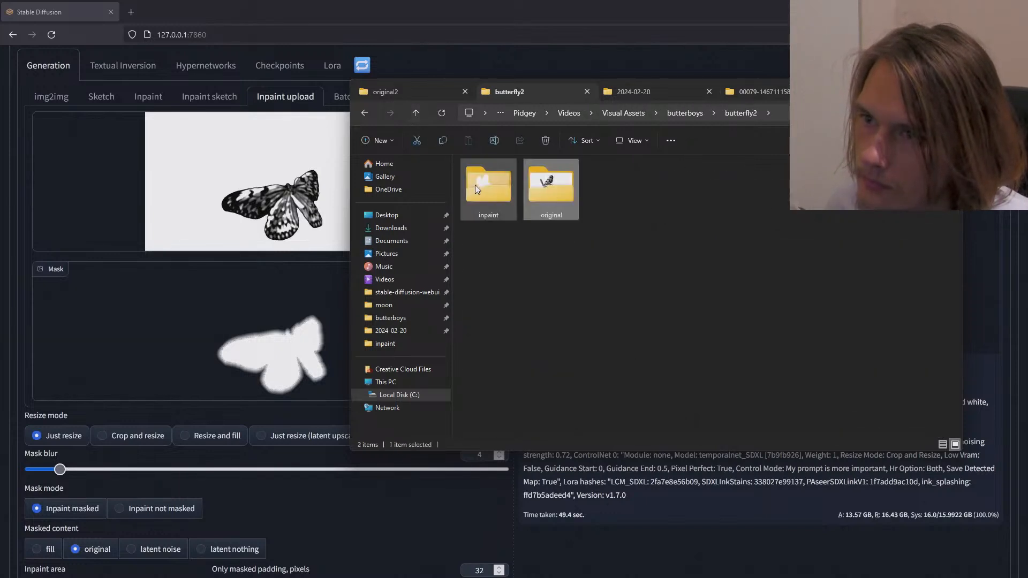
double_click(477, 184)
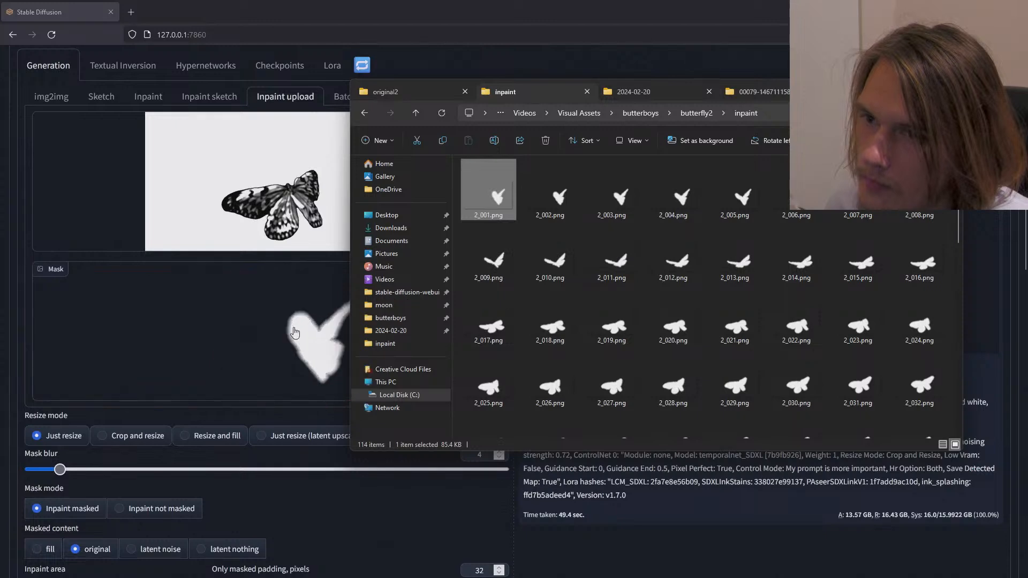
left_click(416, 112)
double_click(557, 182)
left_click_drag(495, 194, 287, 198)
left_click(19, 279)
Step: Clear the batch input directory and inpaint batch mask directory, and return to inpaint upload
scroll(19, 279, "down", 10)
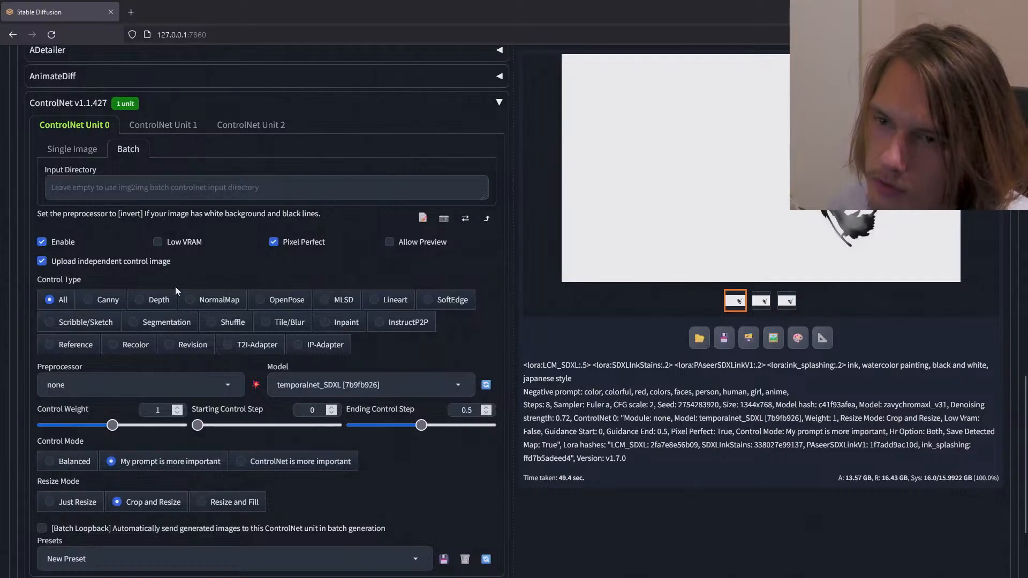
scroll(560, 335, "up", 15)
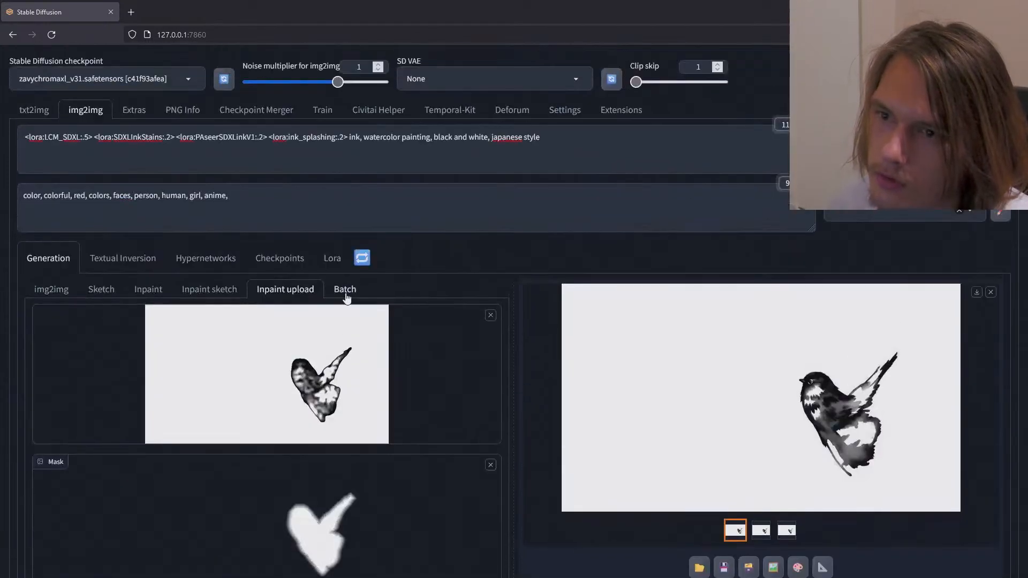
left_click(346, 292)
left_click_drag(301, 389, 1, 408)
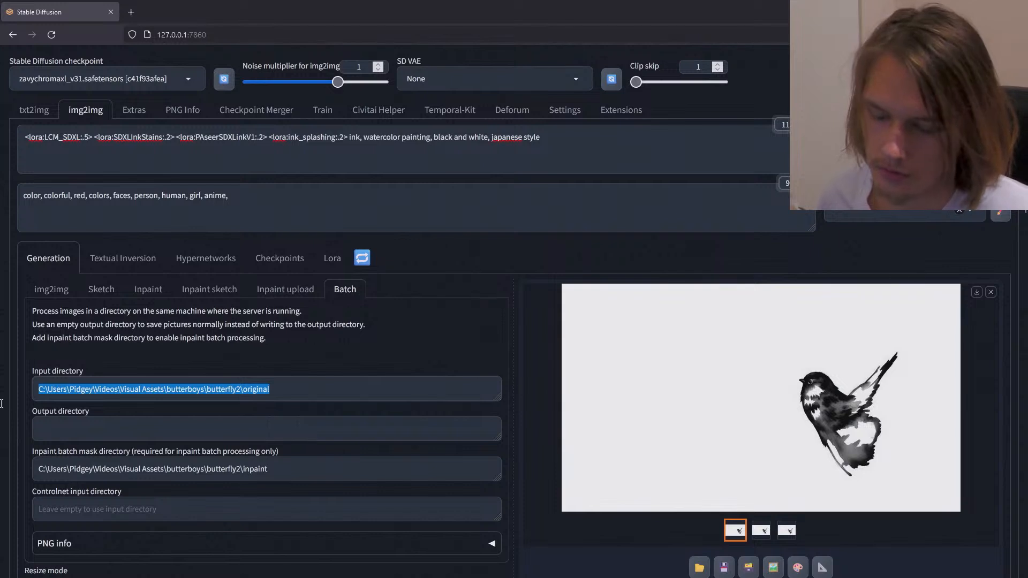
key("BackSpace")
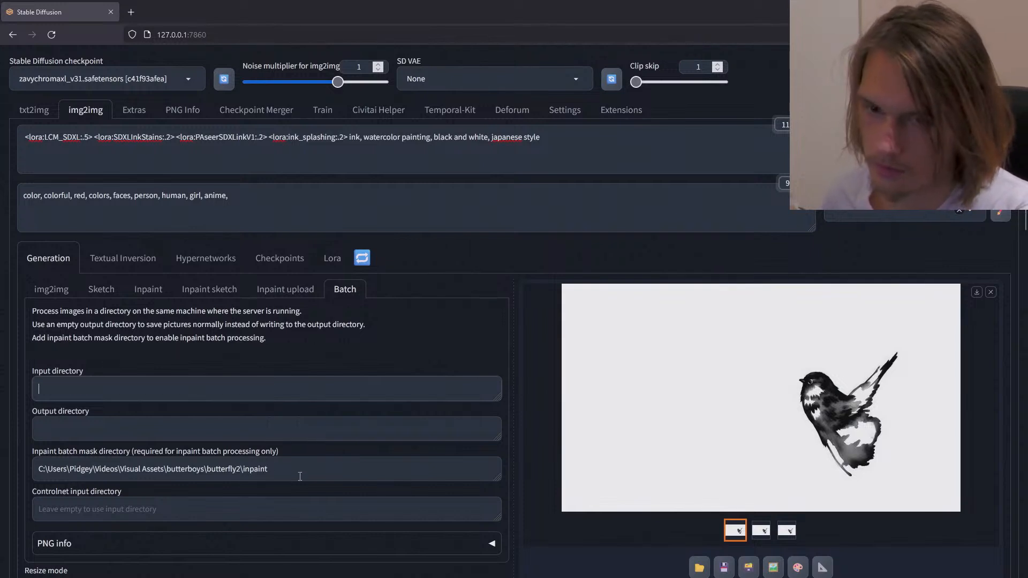
left_click_drag(297, 468, 11, 471)
key("BackSpace")
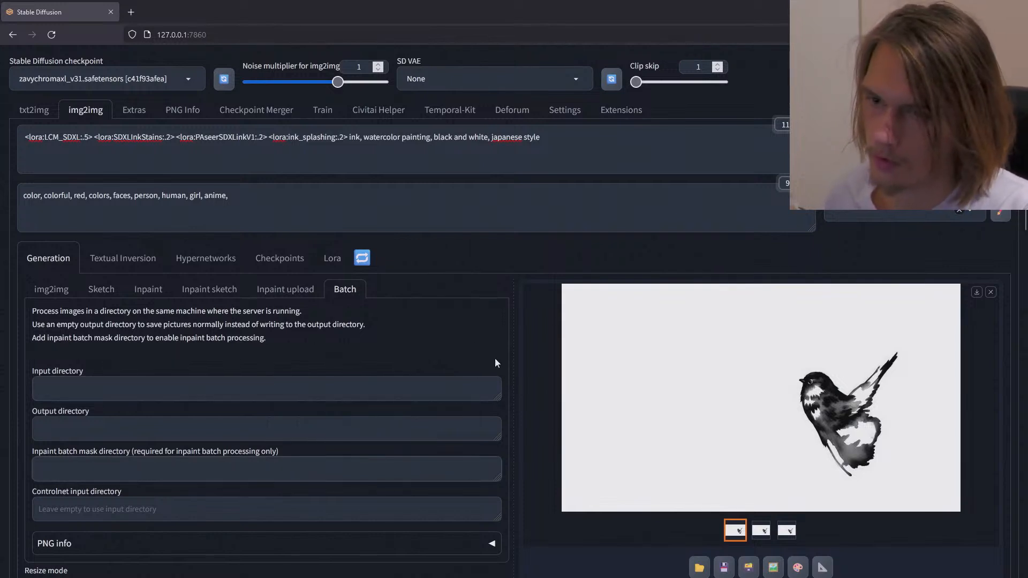
left_click(288, 290)
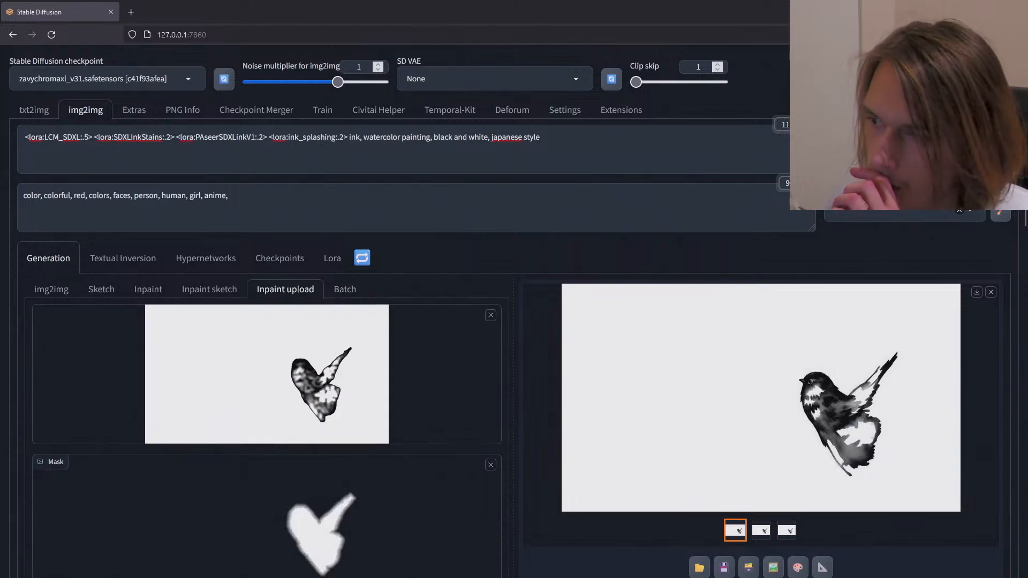
Step: Set the denoising strength to 0.54 and generate the inpainted butterfly frame
scroll(521, 283, "down", 3)
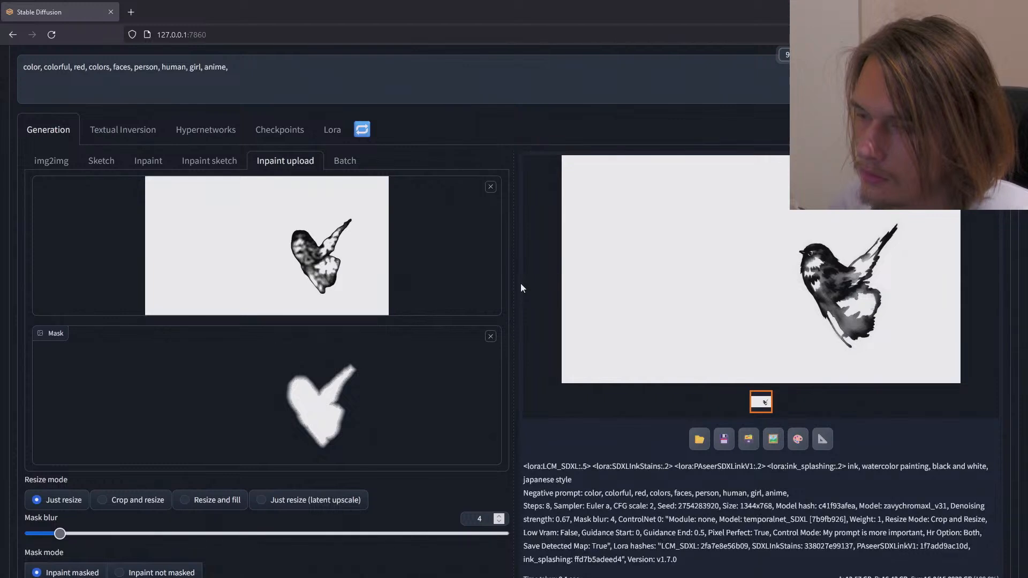
scroll(641, 418, "down", 6)
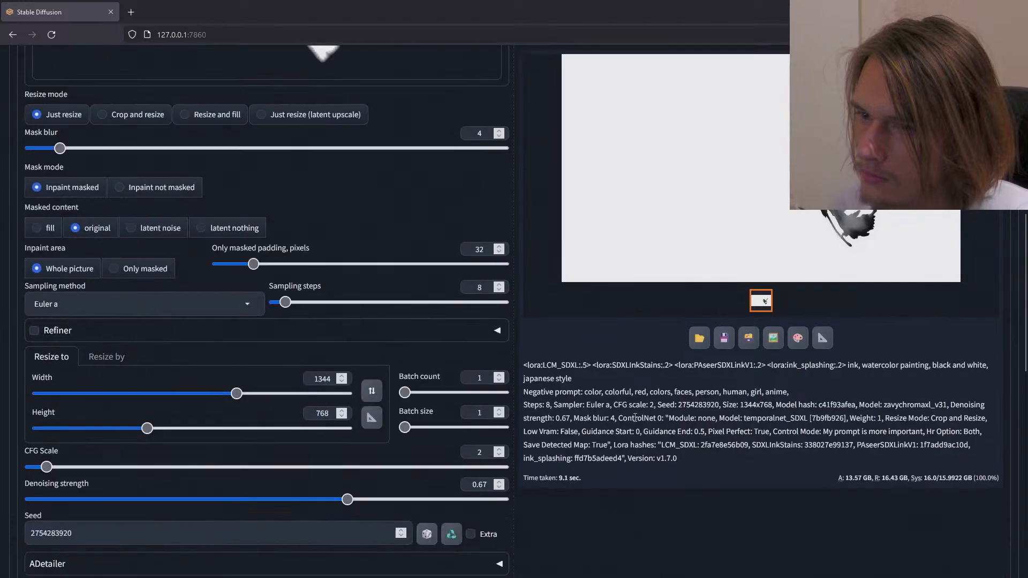
scroll(634, 418, "down", 3)
left_click_drag(347, 307, 299, 317)
scroll(602, 346, "up", 10)
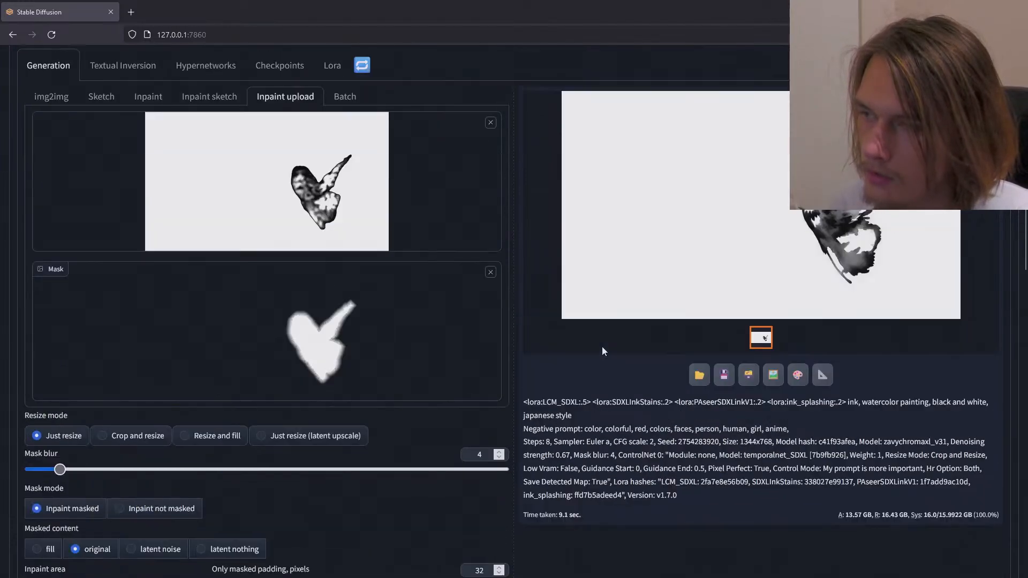
left_click(893, 85)
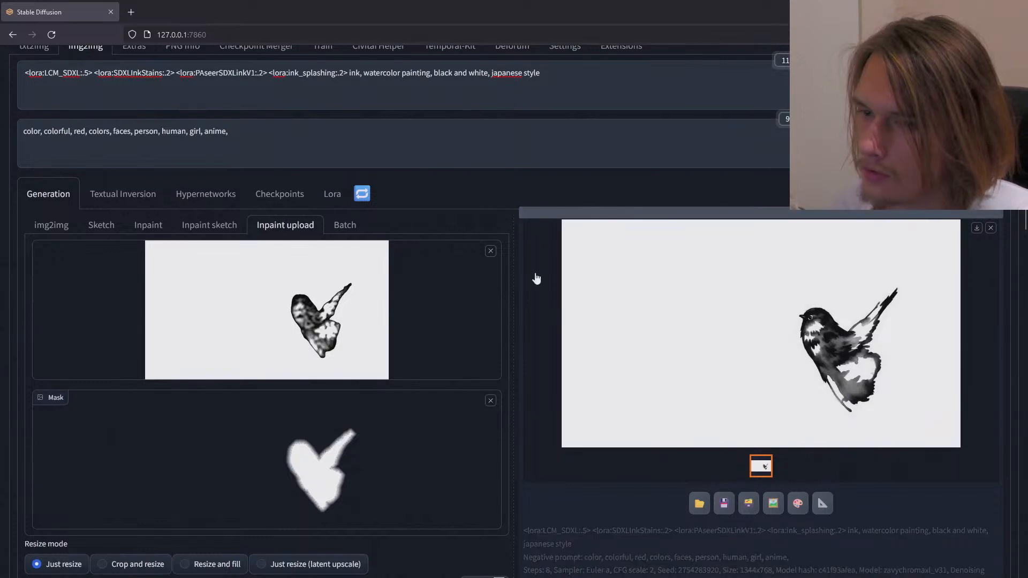
scroll(539, 298, "down", 1)
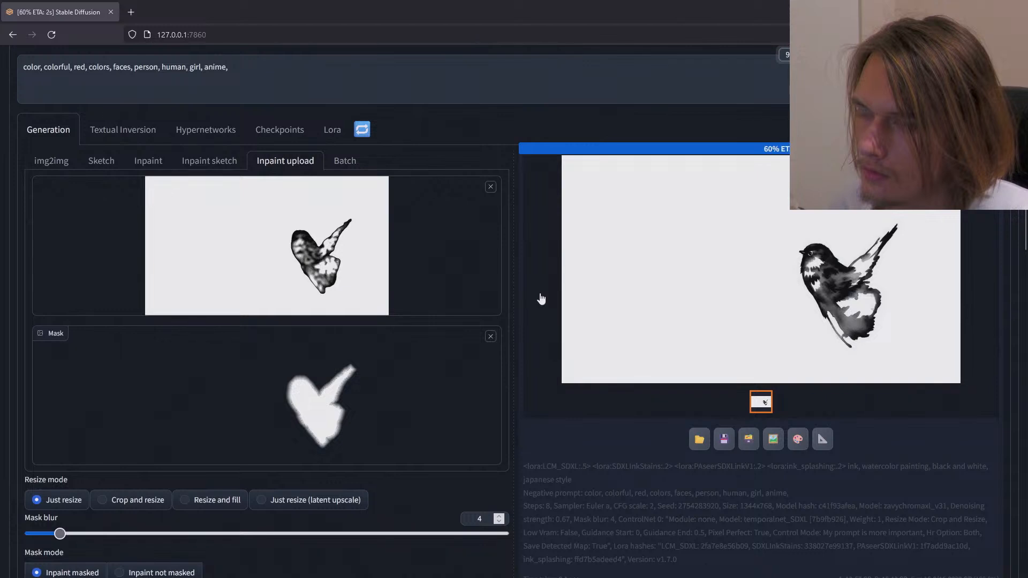
scroll(540, 299, "up", 2)
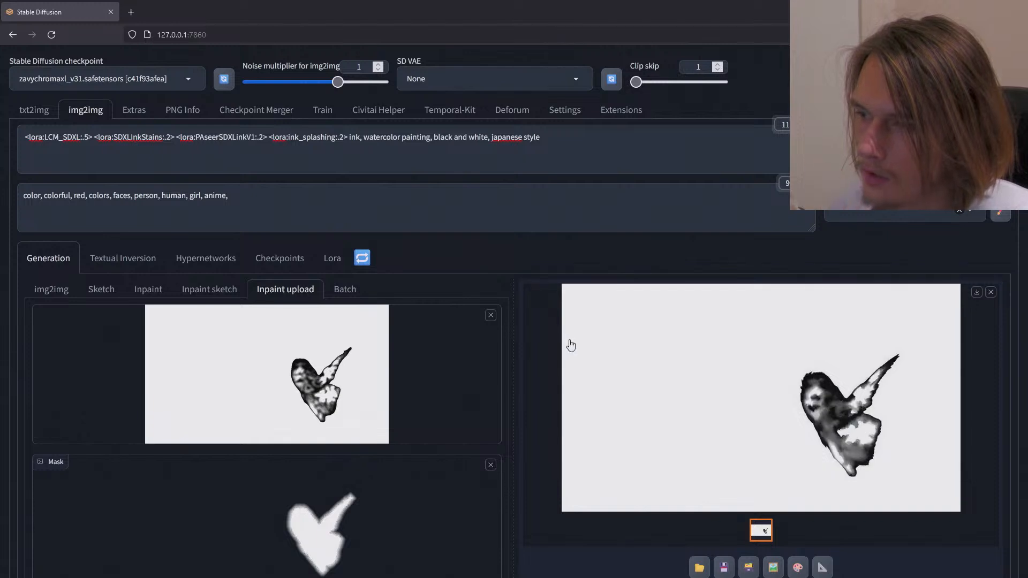
Step: Raise the denoising strength to 0.58 and regenerate the inpainted butterfly frame
scroll(581, 354, "down", 4)
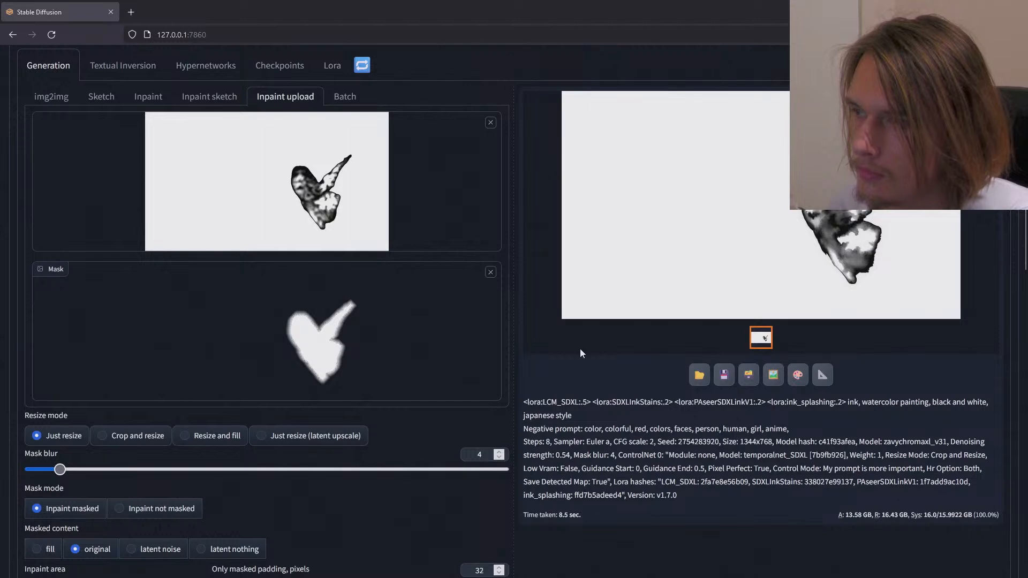
scroll(580, 349, "down", 10)
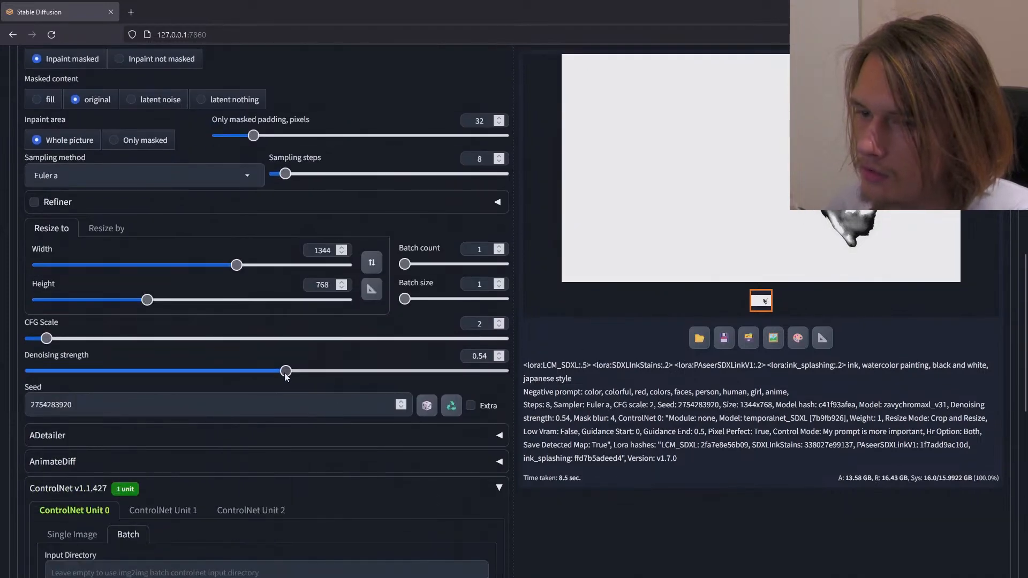
left_click_drag(285, 377, 311, 375)
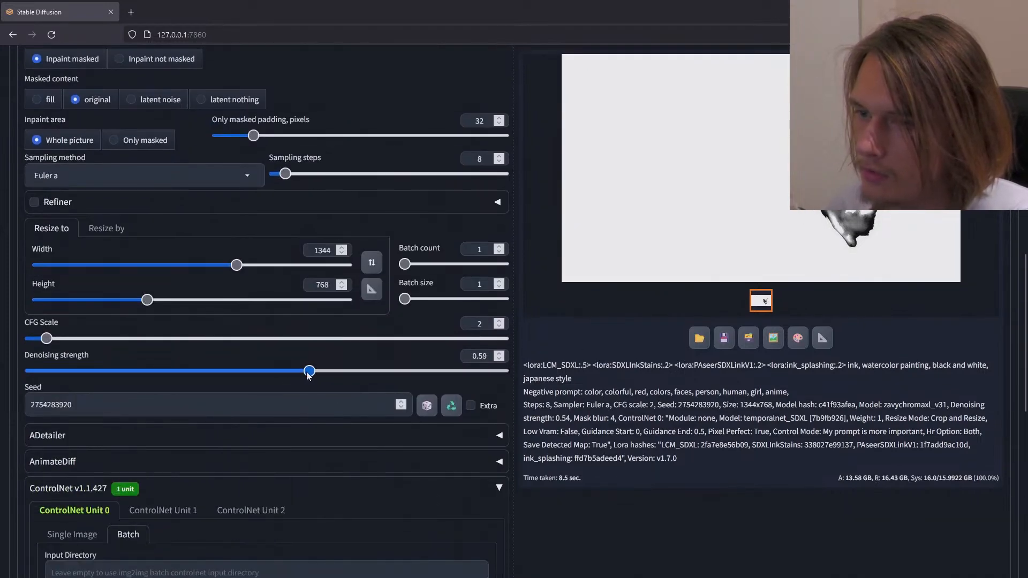
scroll(602, 378, "up", 15)
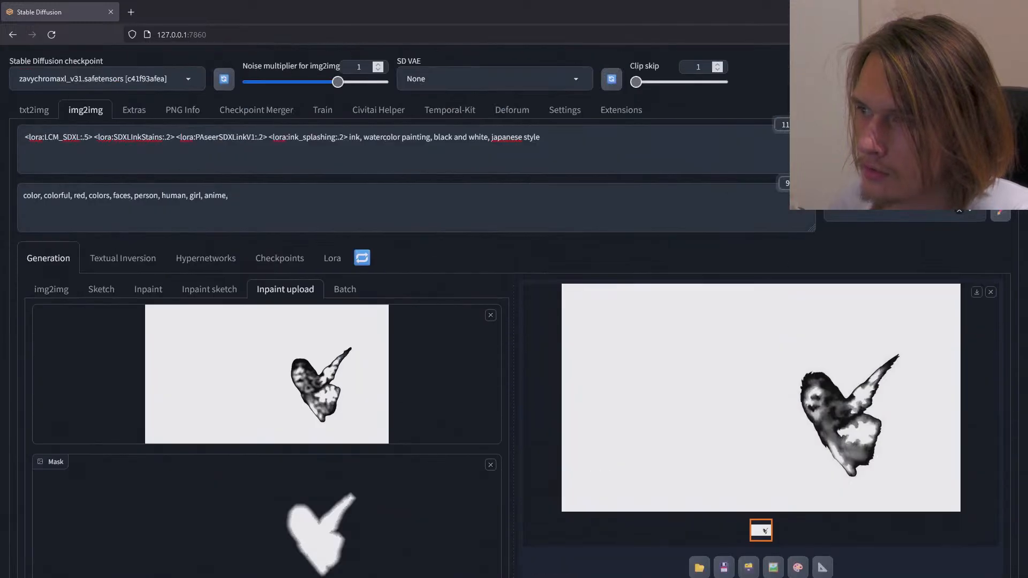
left_click(917, 149)
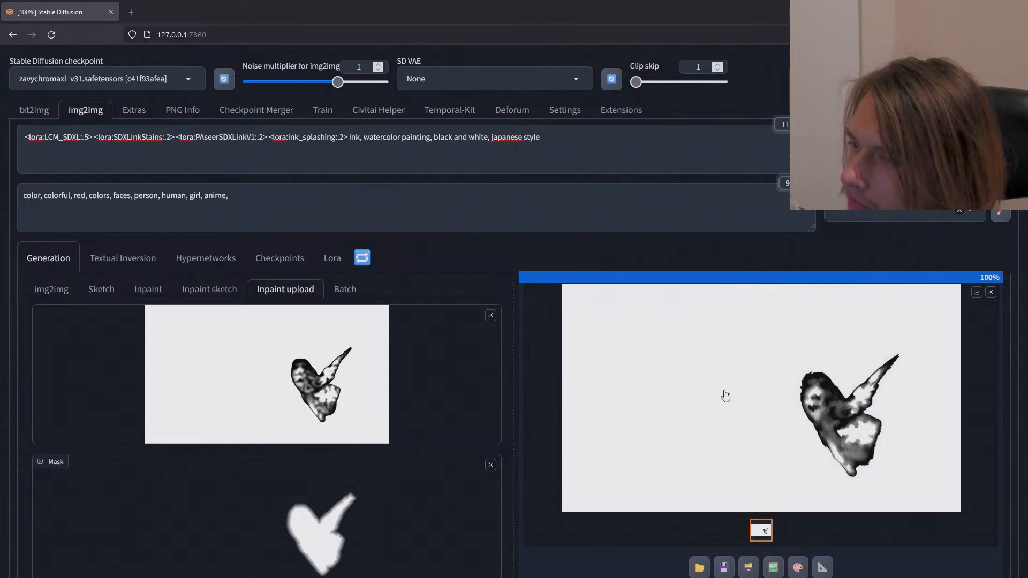
Step: Raise the denoising strength to 0.62 and generate the butterfly frame again
scroll(722, 394, "down", 10)
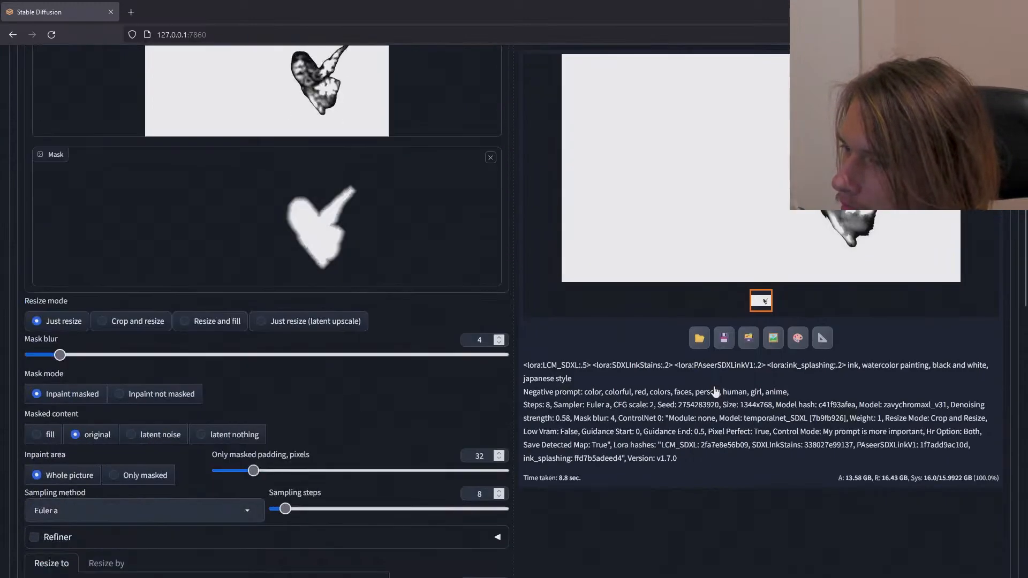
left_click_drag(304, 306, 324, 309)
scroll(601, 333, "up", 10)
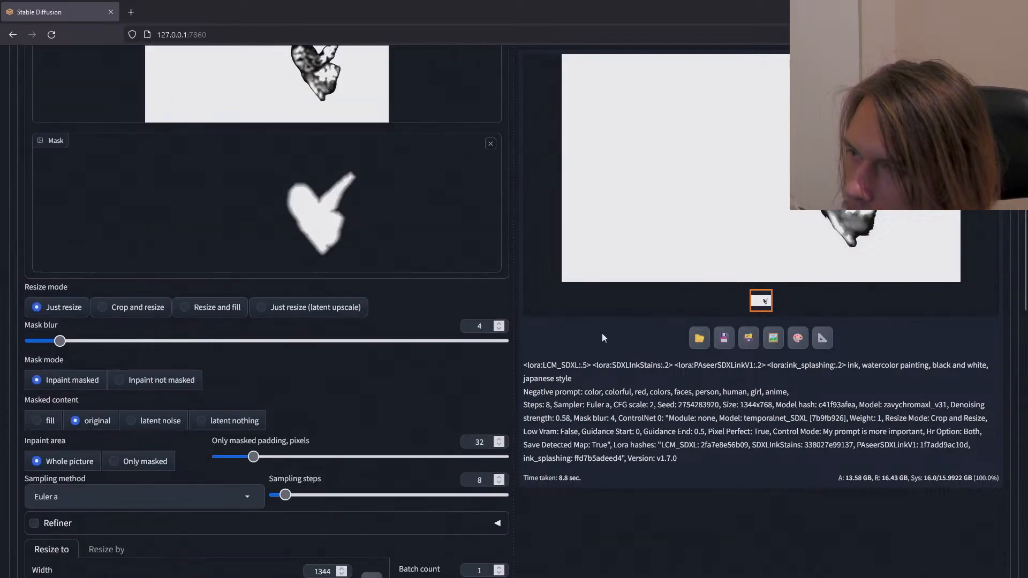
left_click(917, 149)
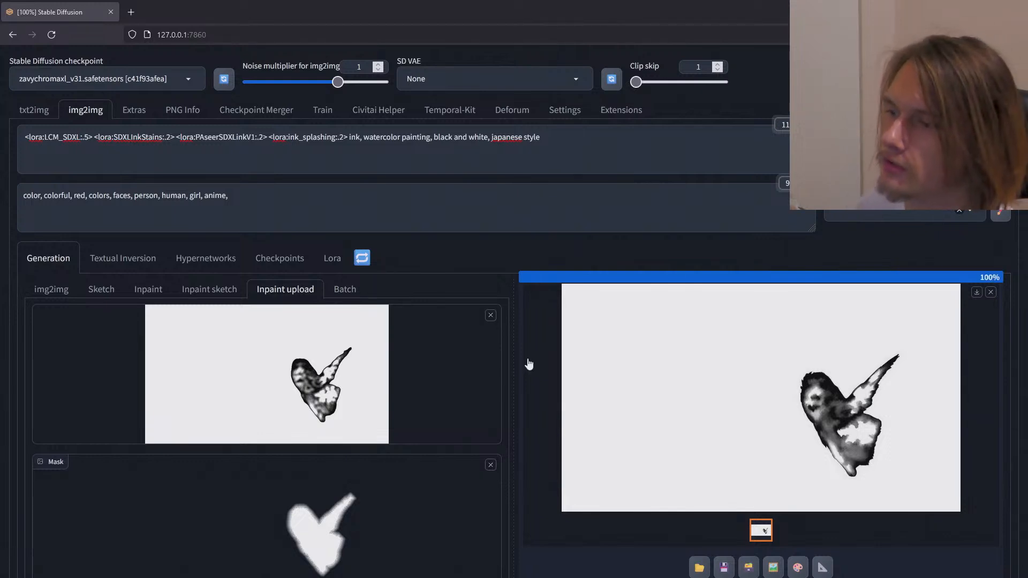
Step: Raise the denoising strength to 0.65, generate the butterfly frame again and inspect the output
scroll(556, 421, "down", 10)
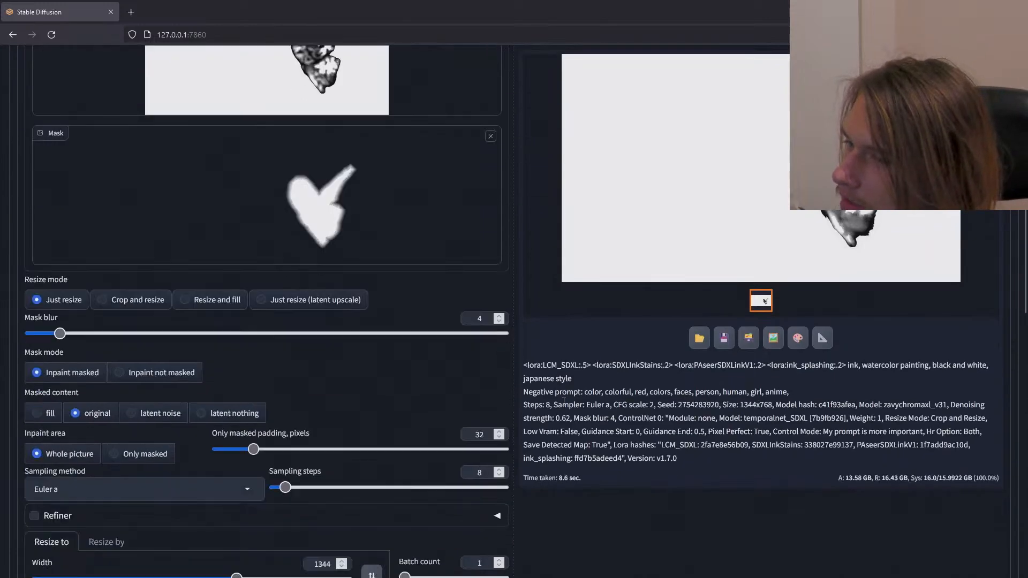
left_click_drag(323, 371, 338, 373)
scroll(800, 225, "up", 10)
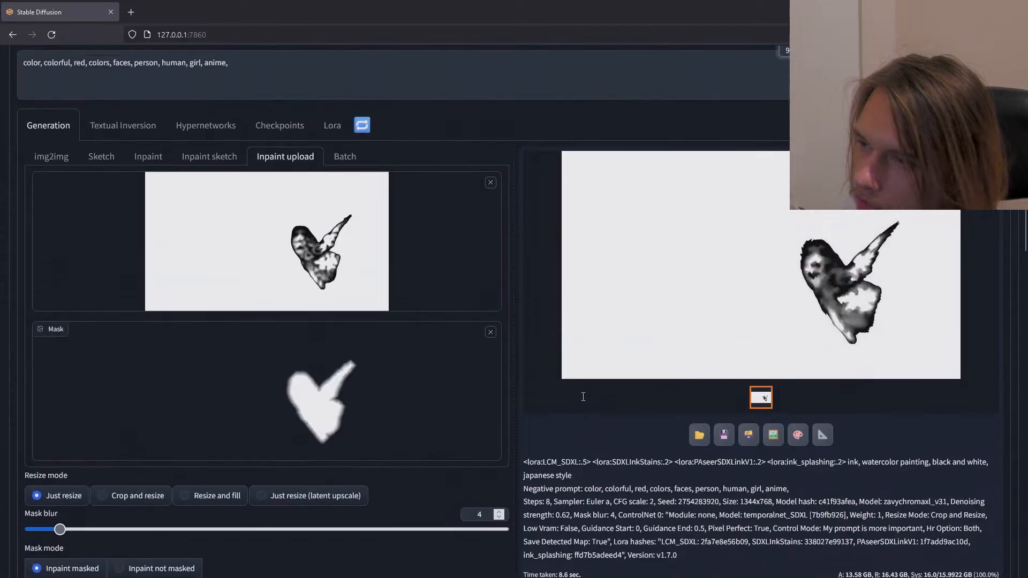
key("ctrl+Return")
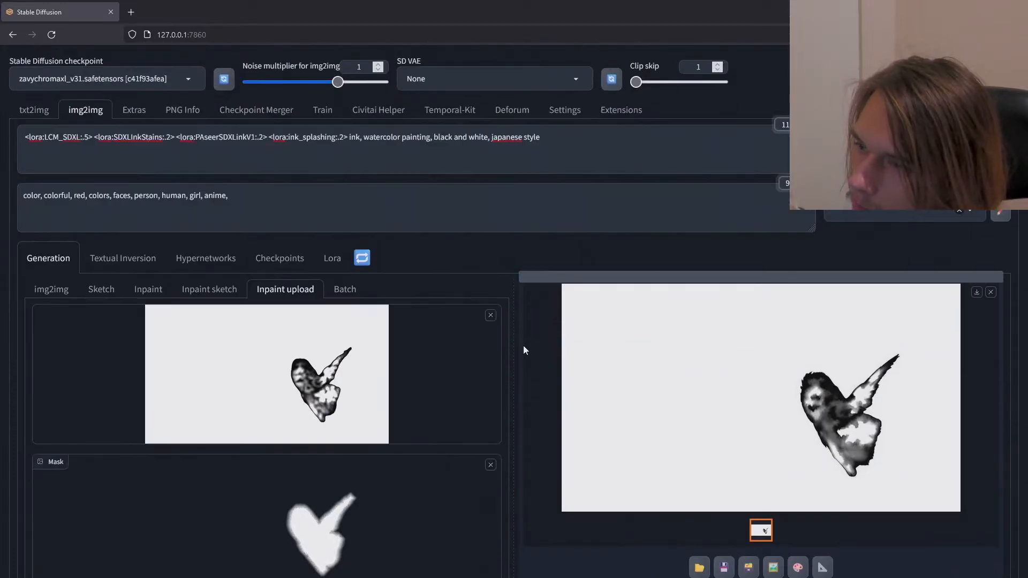
scroll(522, 345, "down", 5)
scroll(522, 346, "down", 4)
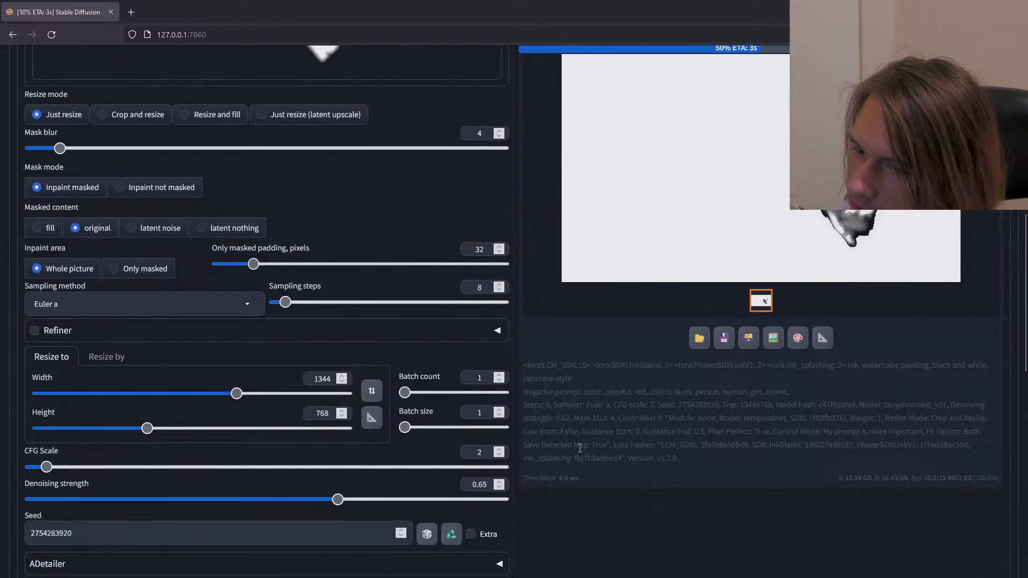
scroll(580, 448, "up", 8)
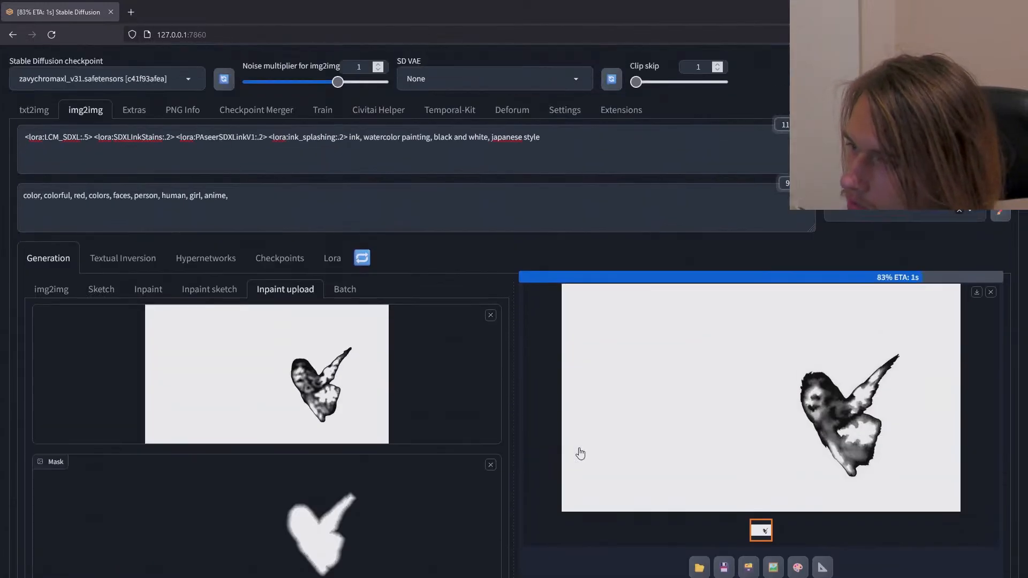
scroll(579, 453, "down", 1)
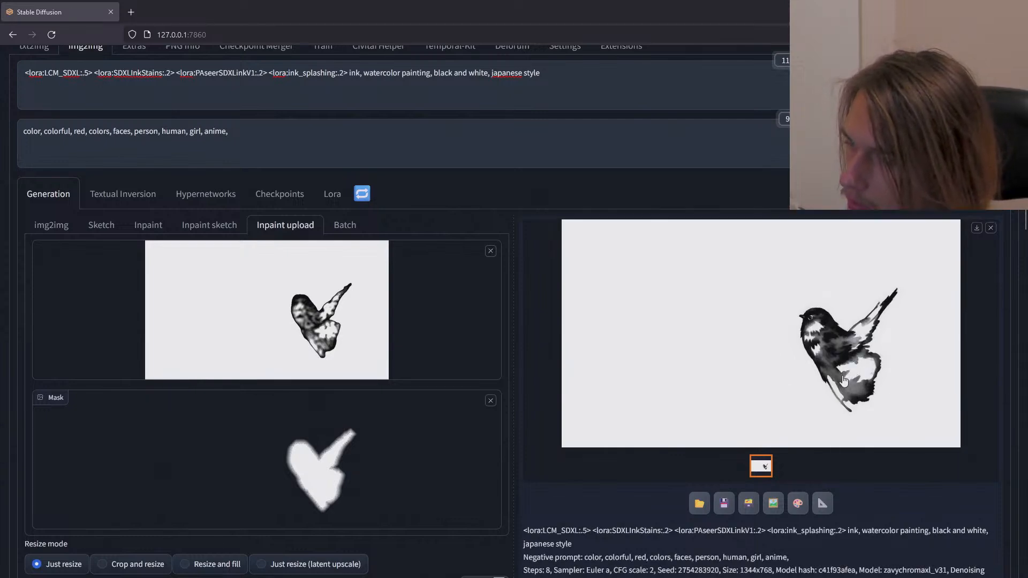
Step: Lower the denoising strength to 0.63 and generate the inpainted butterfly frame again
scroll(646, 429, "down", 8)
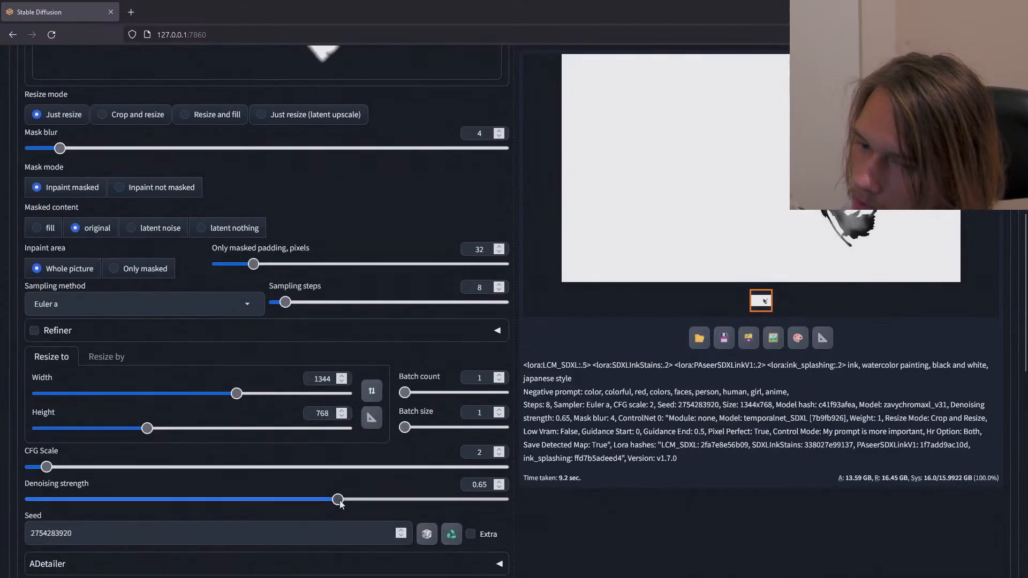
left_click_drag(338, 501, 330, 501)
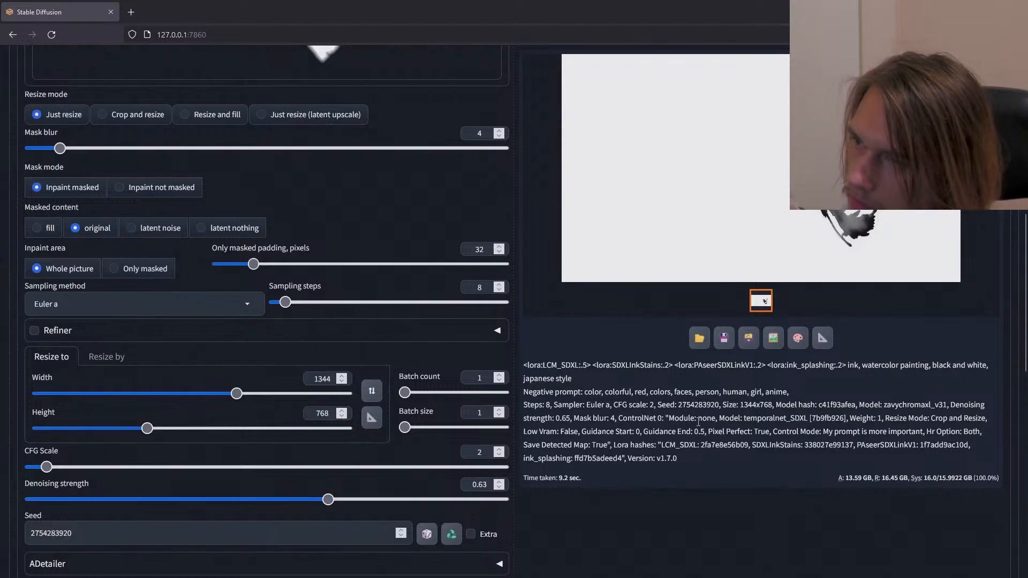
scroll(698, 426, "up", 9)
left_click(916, 148)
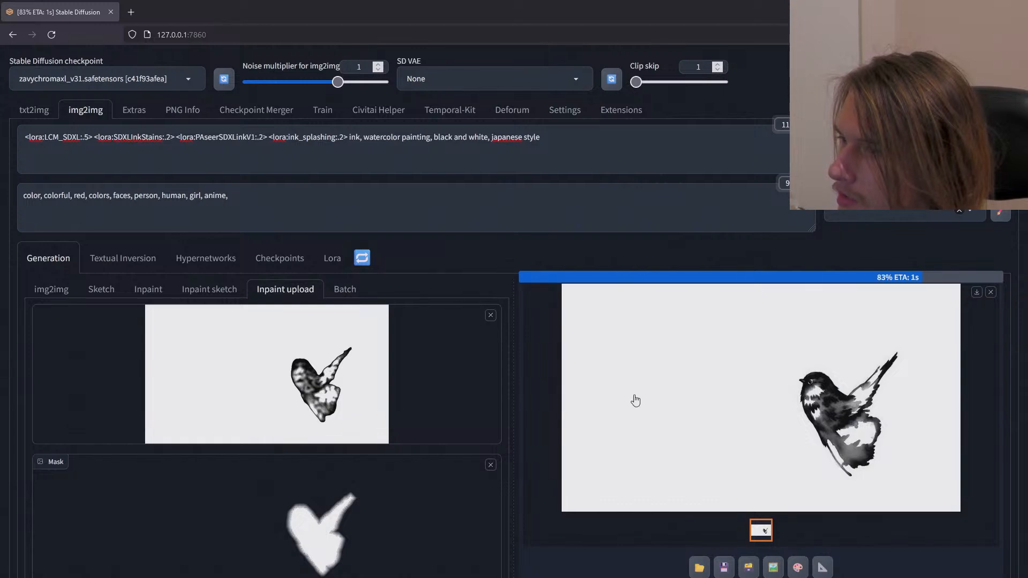
scroll(635, 396, "down", 1)
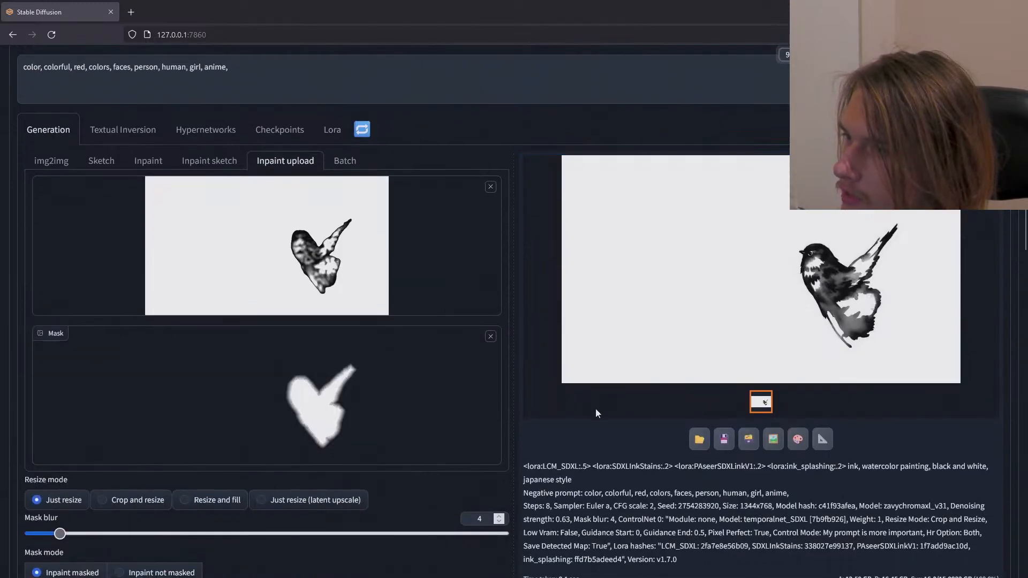
Step: Set the denoising strength to 0.62 and regenerate the inpainted butterfly frame
scroll(596, 409, "down", 2)
scroll(596, 409, "down", 8)
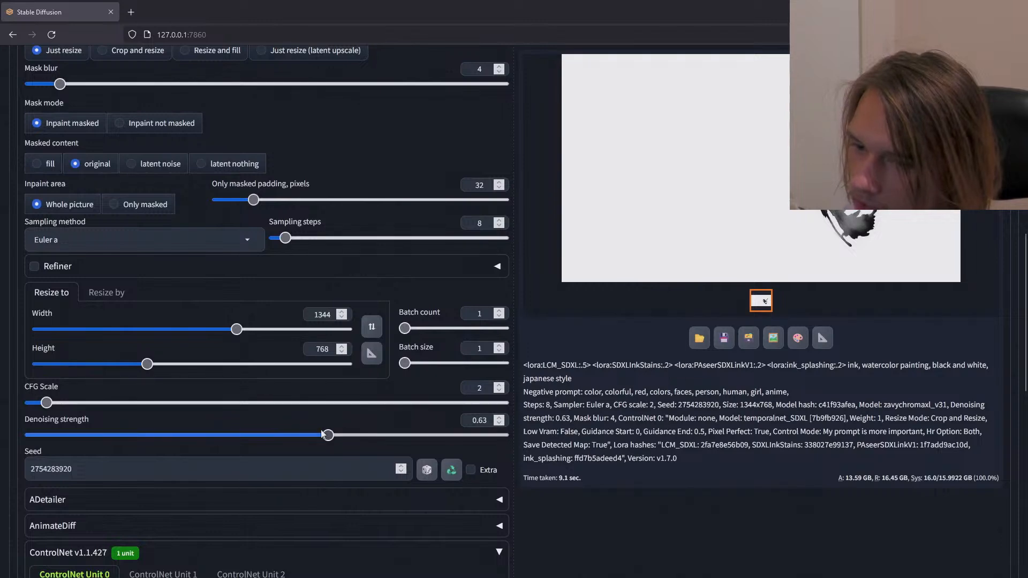
left_click_drag(328, 437, 323, 438)
scroll(606, 412, "up", 12)
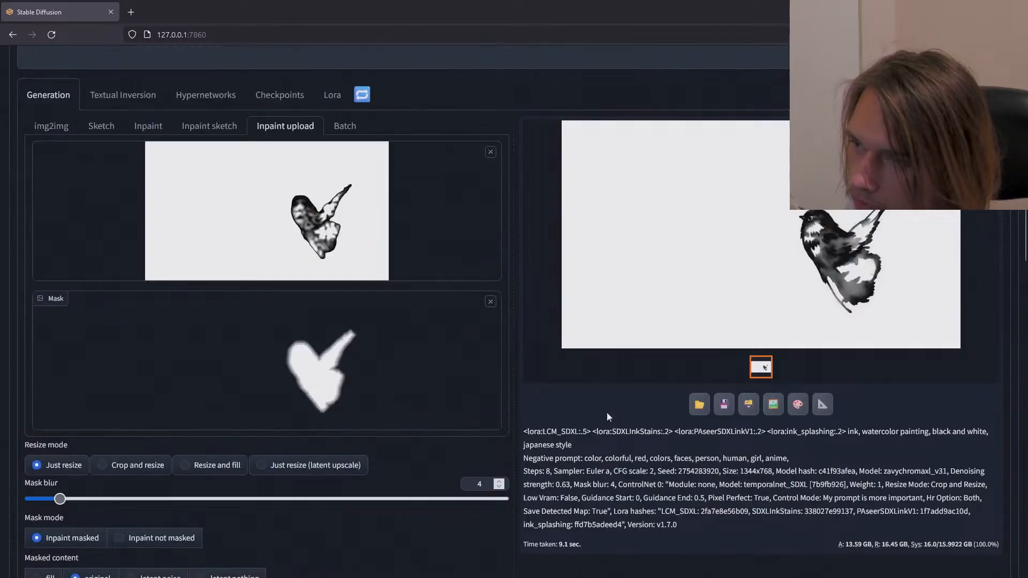
key("ctrl+Return")
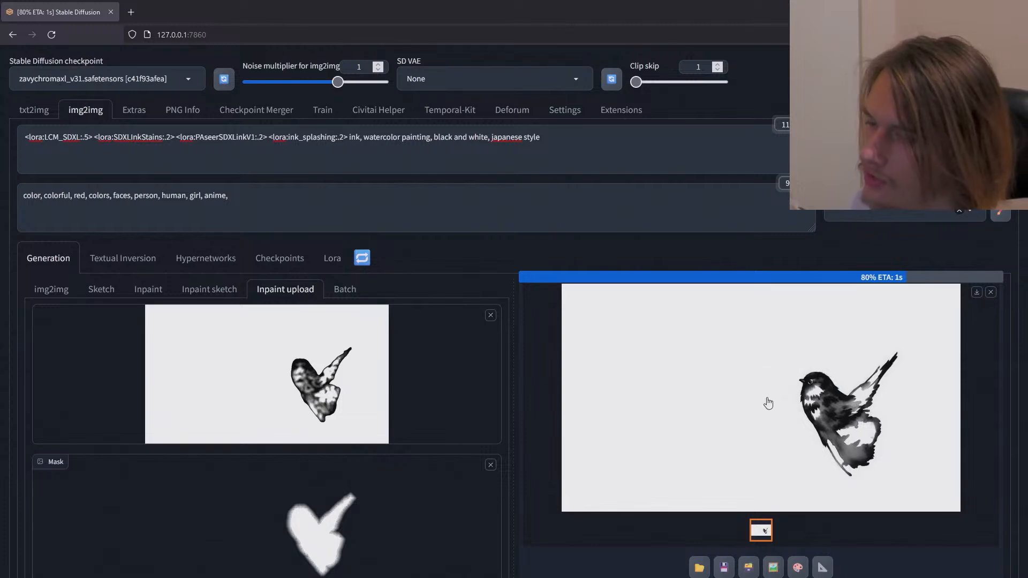
Step: Review the generated frame, its generation info, and the sampling and TemporalNet ControlNet settings
scroll(737, 390, "down", 10)
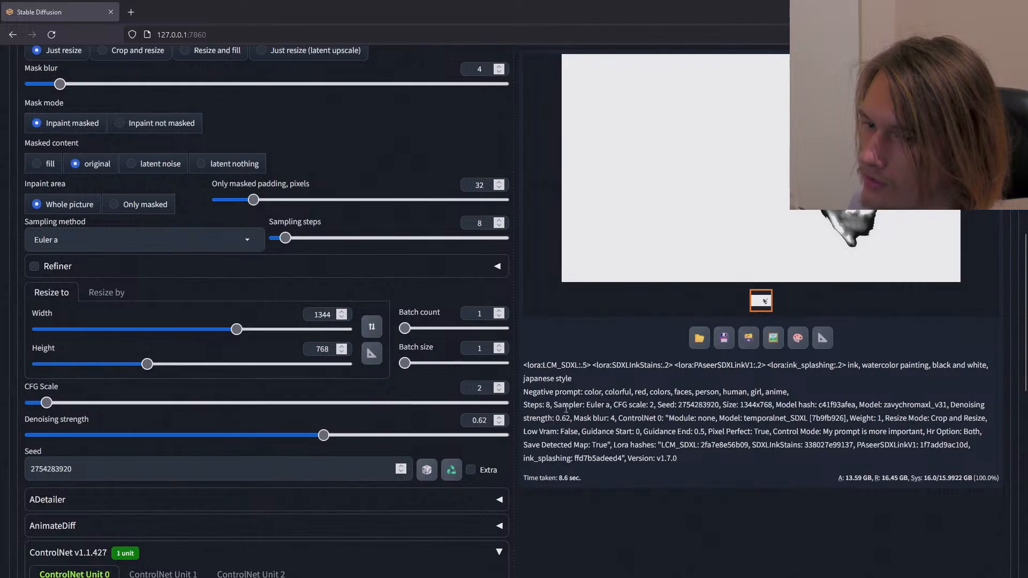
scroll(608, 410, "up", 5)
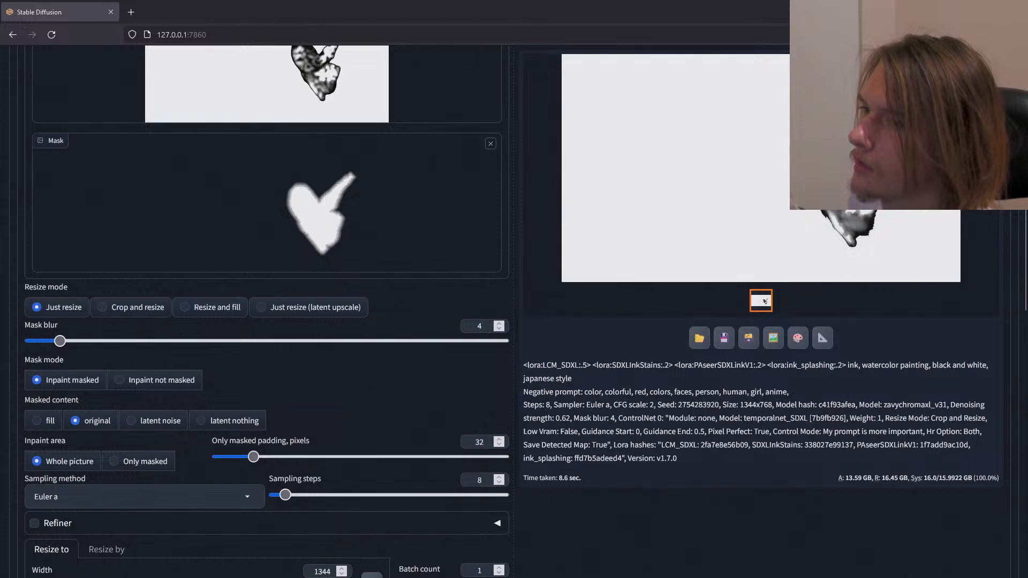
scroll(534, 354, "up", 6)
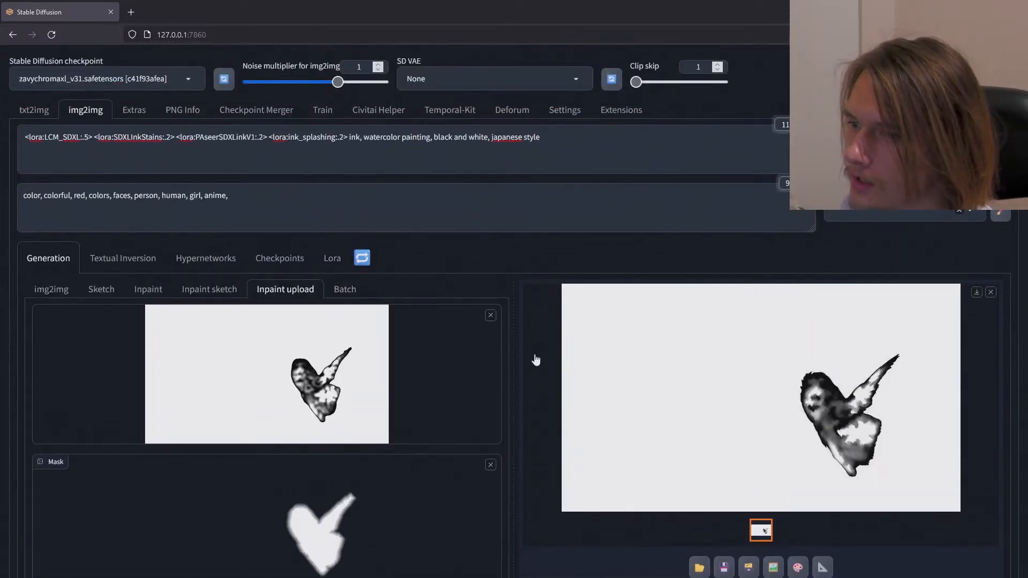
scroll(536, 359, "down", 10)
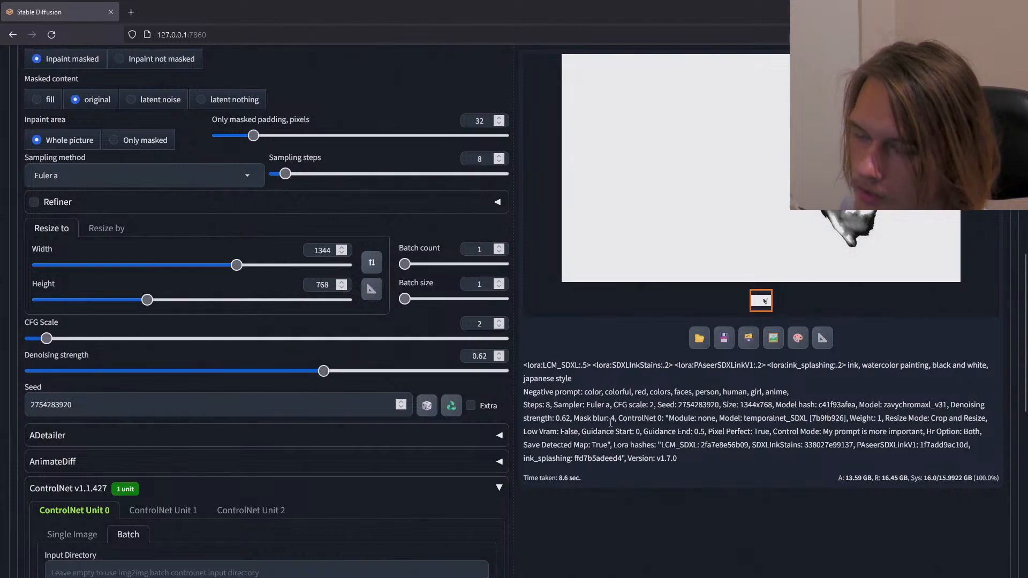
scroll(610, 423, "down", 5)
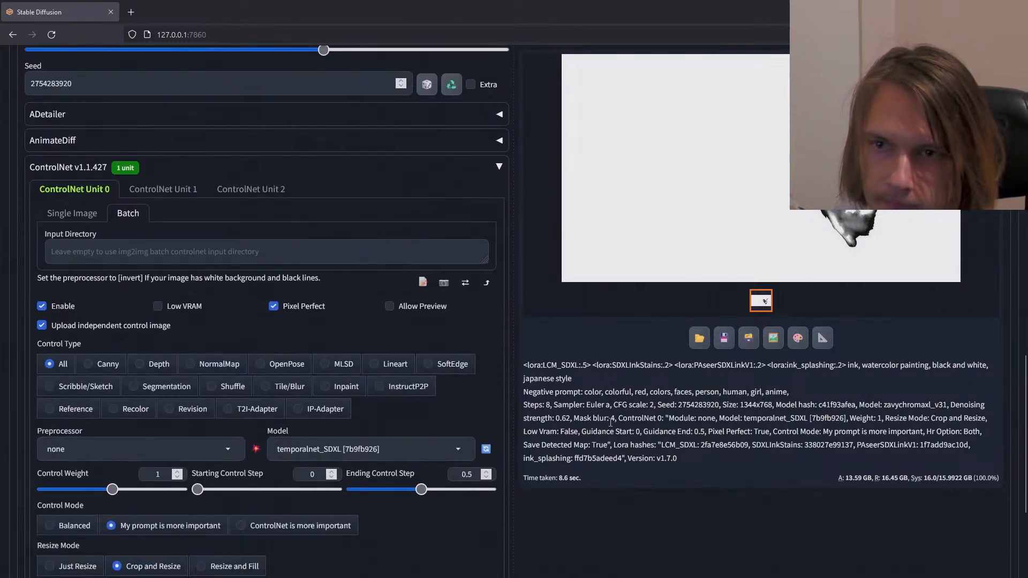
scroll(611, 423, "up", 3)
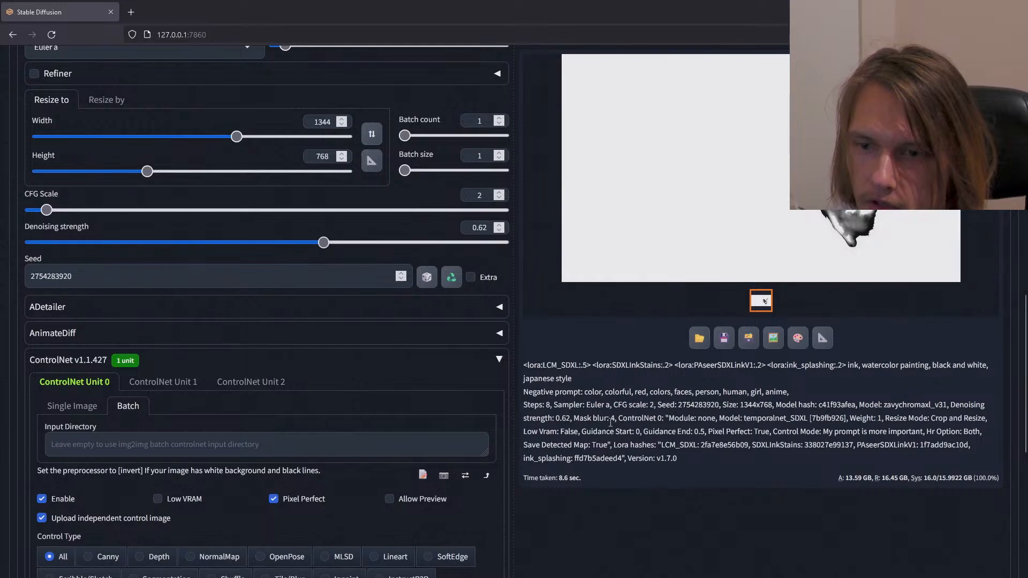
scroll(610, 422, "down", 4)
scroll(611, 423, "up", 15)
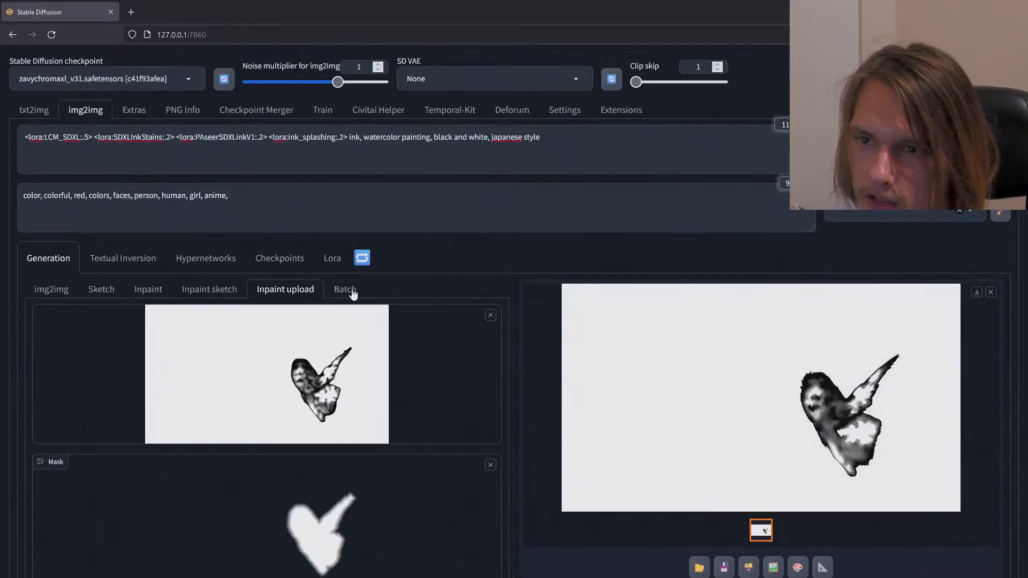
Step: Switch img2img to batch processing and set the input directory to the butterboys\butterfly2\original folder
left_click(345, 289)
left_click(207, 385)
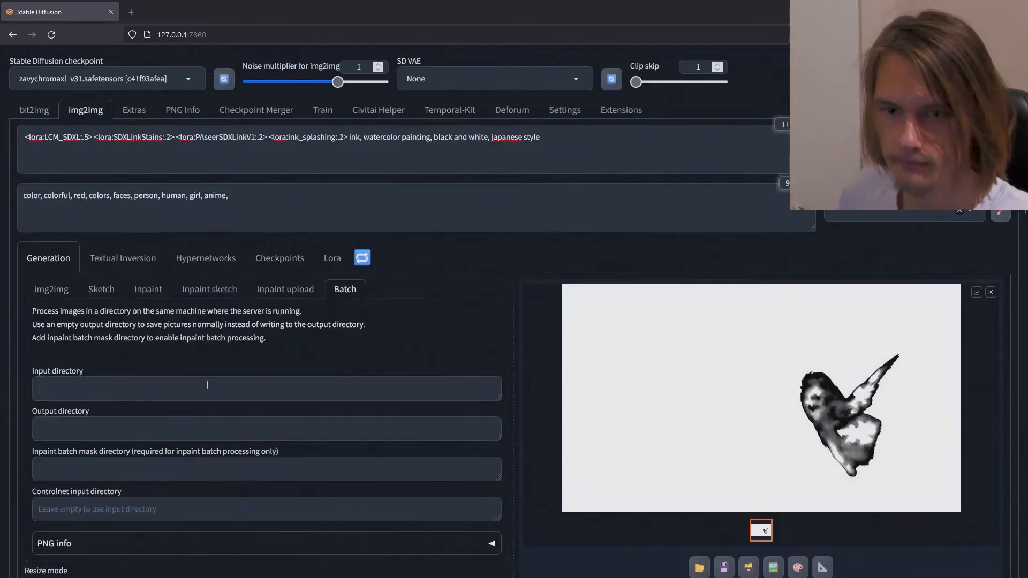
type("C:\\Users\\Pidgey\\Videos\\Visual Assets\\butterboys\\butterfly2\\original")
Step: Reuse the input path for the inpaint batch mask directory, changing its last folder to butterfly2\inpaint
key("ctrl+a")
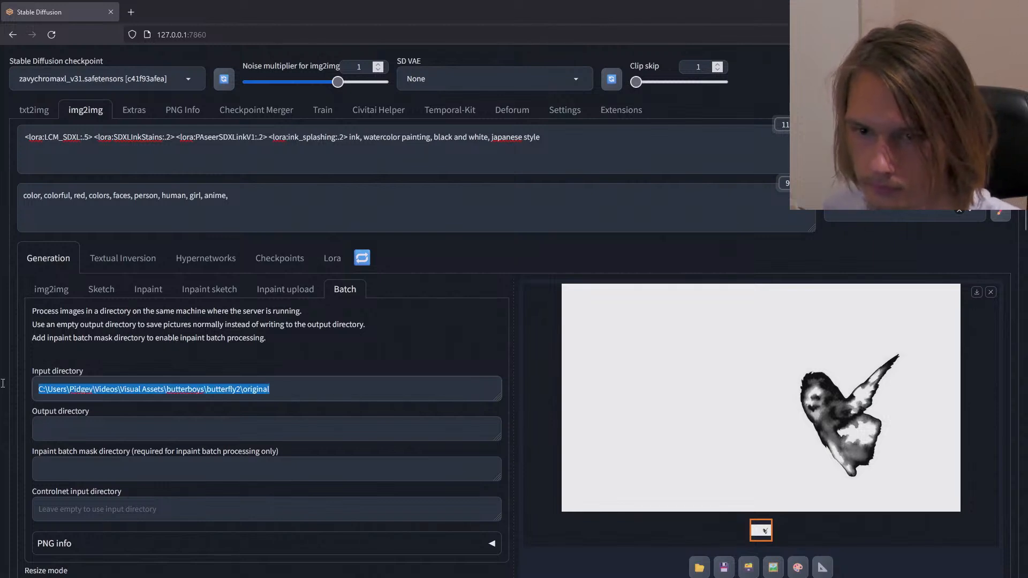
left_click(89, 476)
type("C:\\Users\\Pidgey\\Videos\\Visual Assets\\butterboys\\butterfly2\\original")
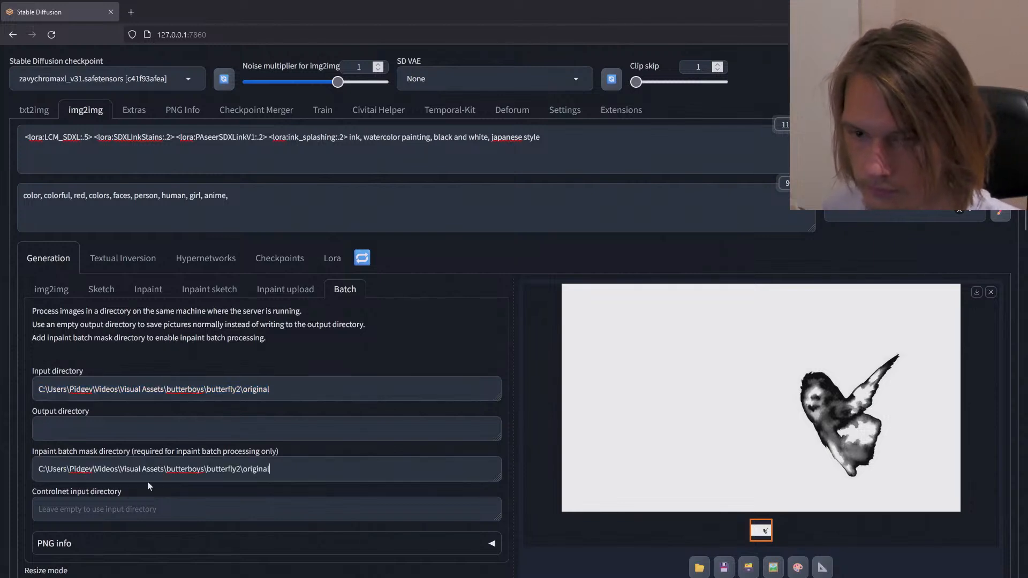
key("BackSpace")
key("BackSpace")
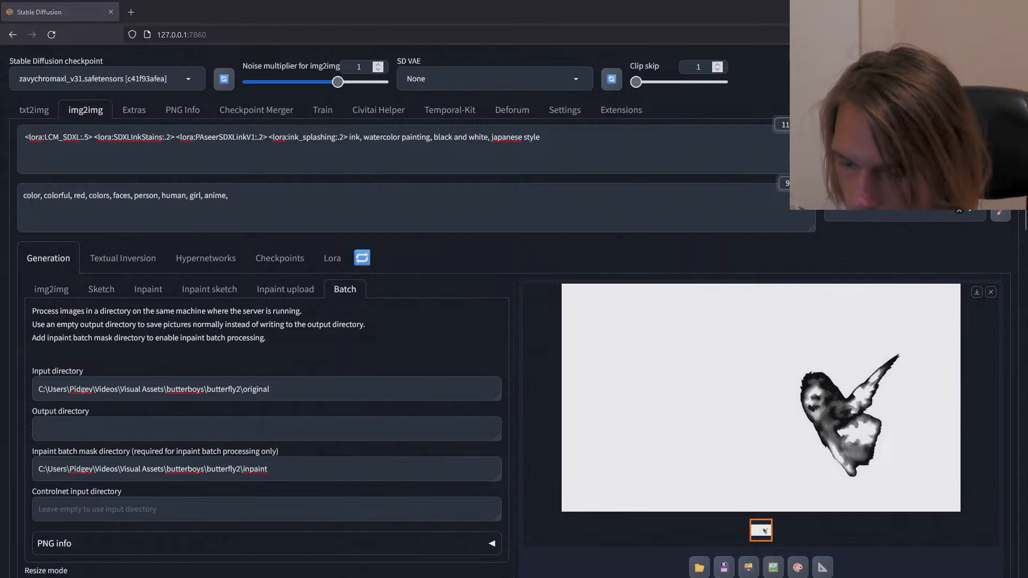
Step: Switch to File Explorer, check the butterfly2 folder for its original and inpaint subfolders, and return to Stable Diffusion
key("alt+Tab")
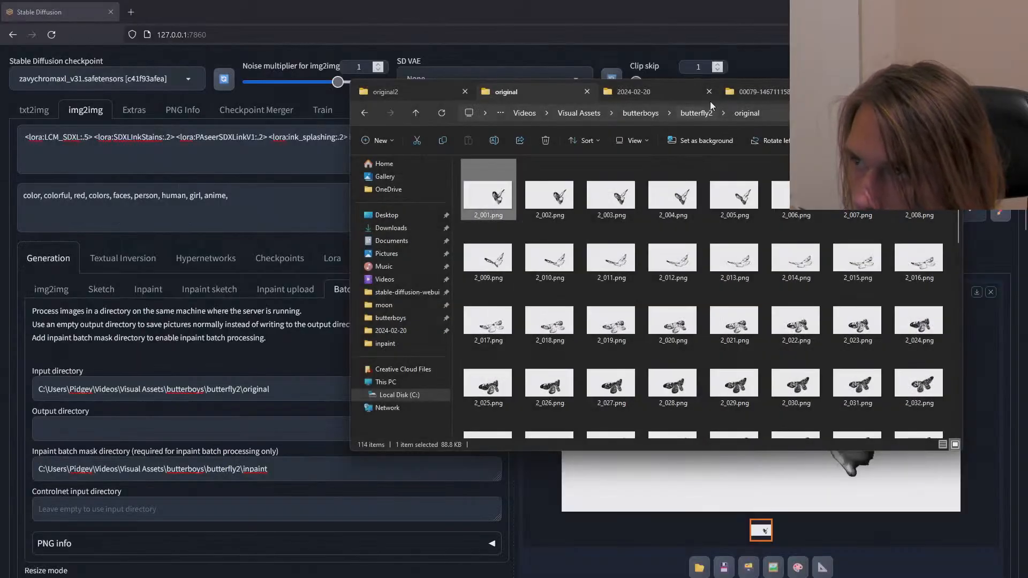
left_click(657, 92)
left_click(761, 91)
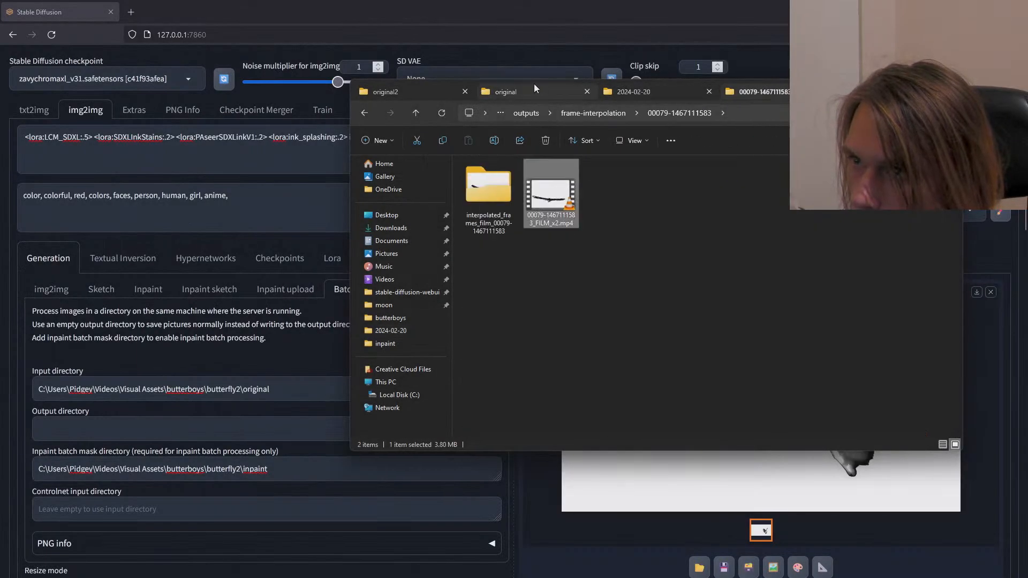
left_click(533, 89)
left_click(415, 112)
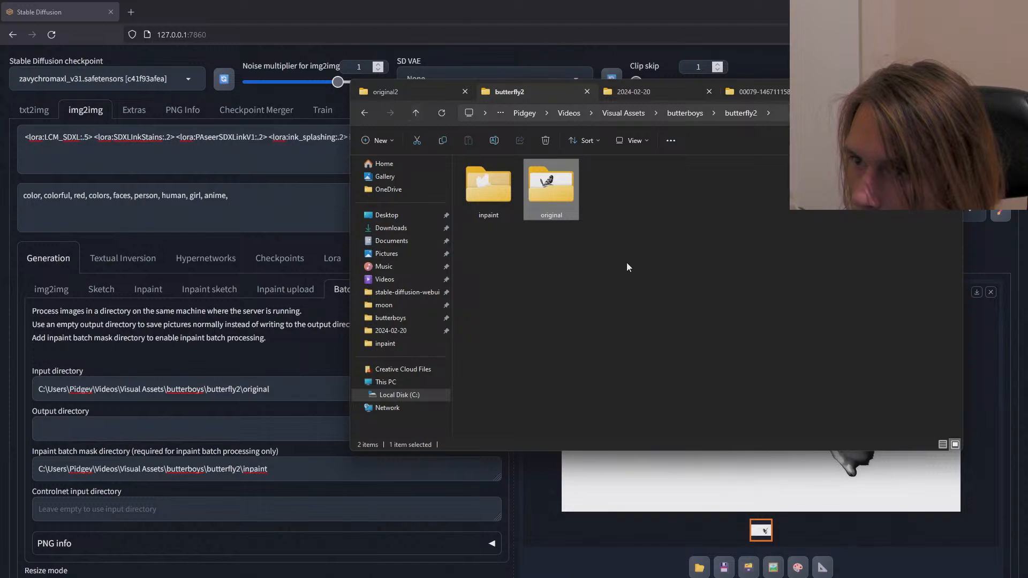
key("alt+Tab")
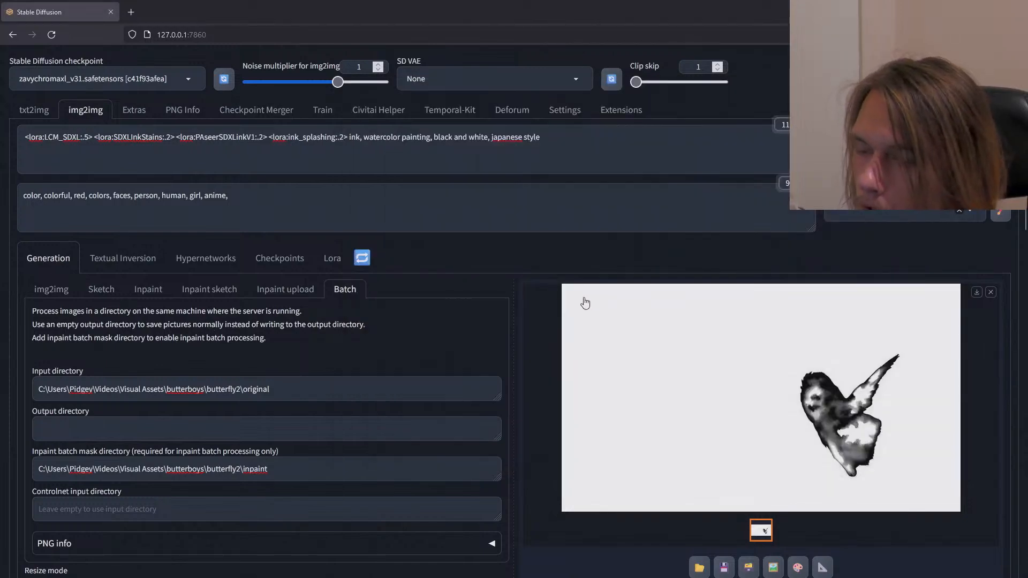
Step: Check the batch generation settings and start the inpaint batch for the butterfly frames
scroll(584, 300, "down", 10)
scroll(584, 296, "down", 5)
scroll(571, 339, "up", 14)
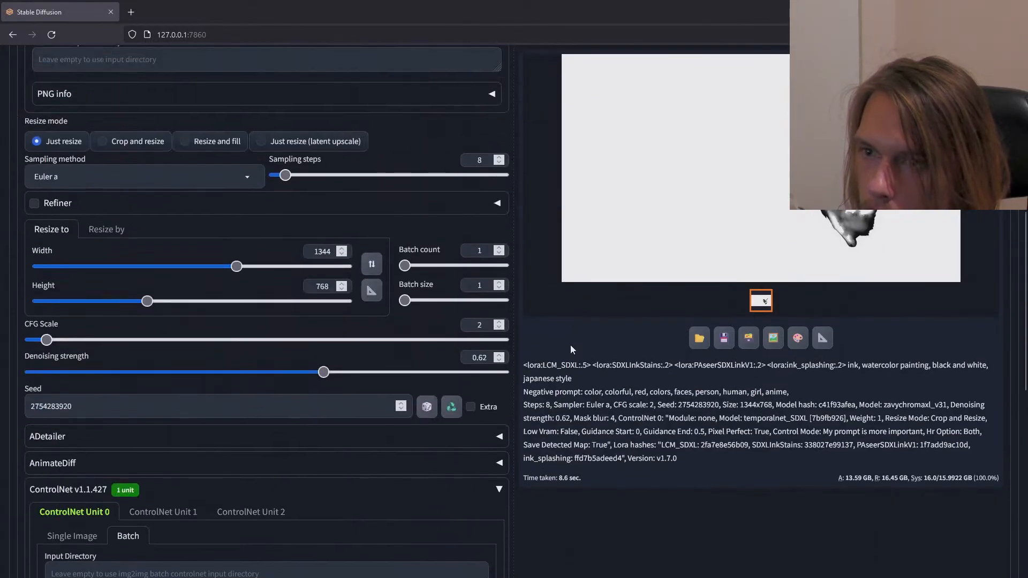
scroll(572, 350, "up", 2)
key("ctrl+Return")
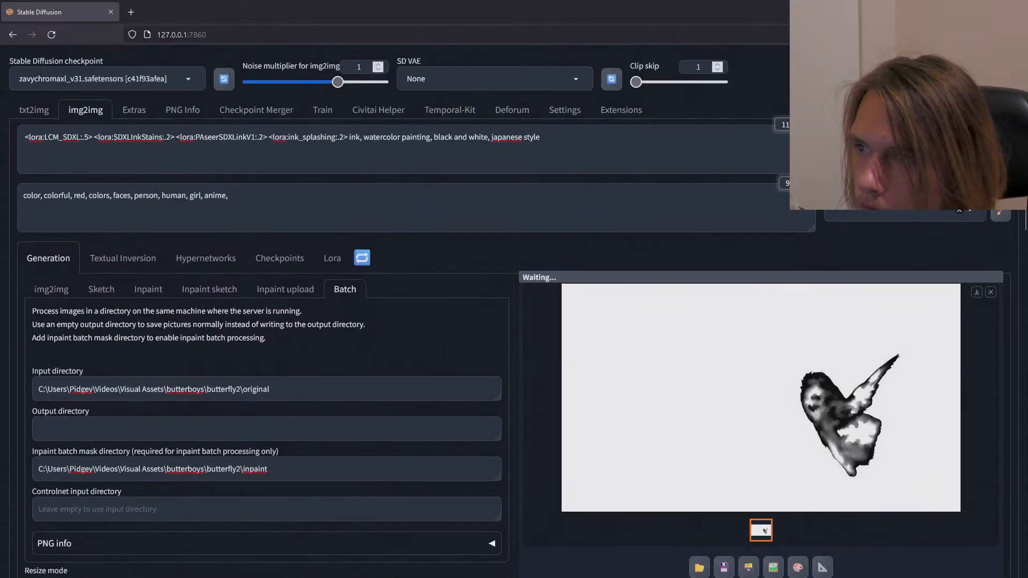
Step: Check the batch progress in the stable diffusion console, then show the 2024-02-20 img2img output folder in File Explorer
key("alt+Tab")
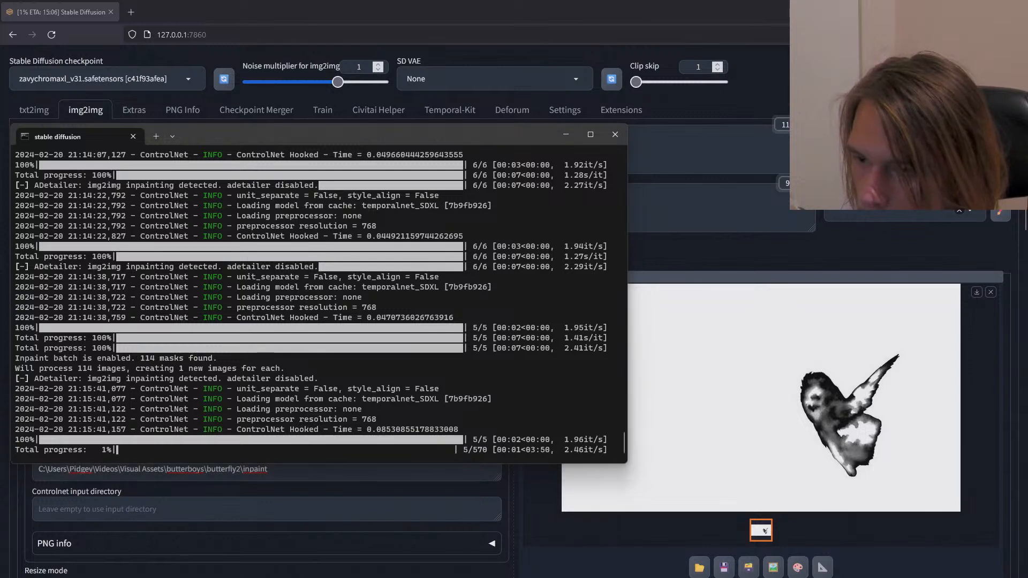
key("alt+Tab")
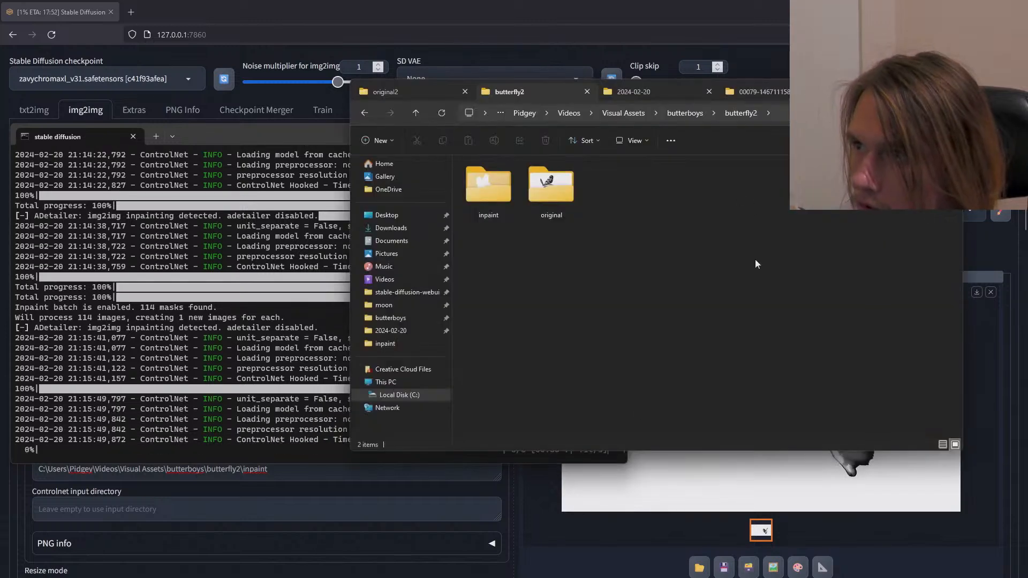
left_click(632, 93)
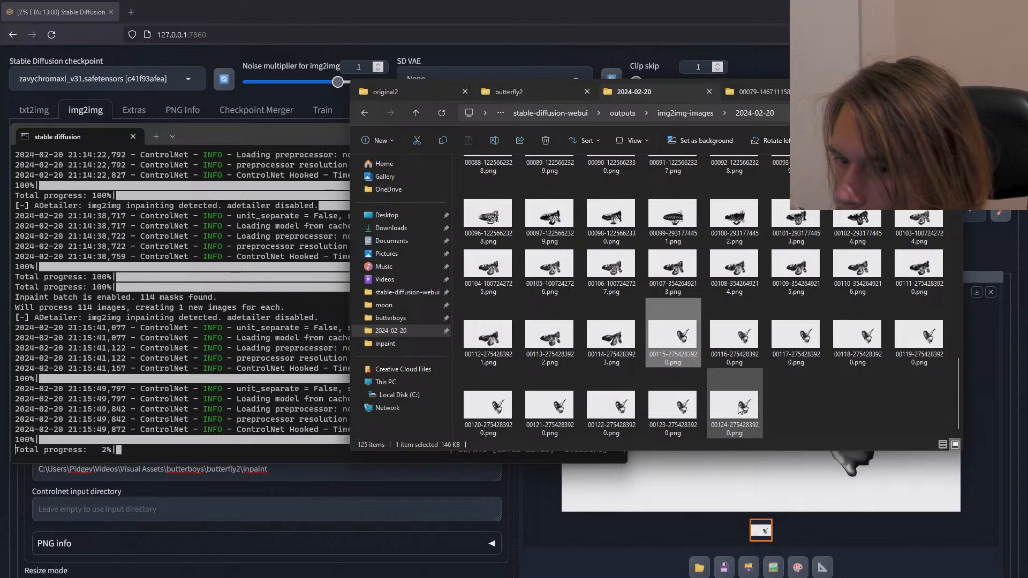
left_click(786, 407)
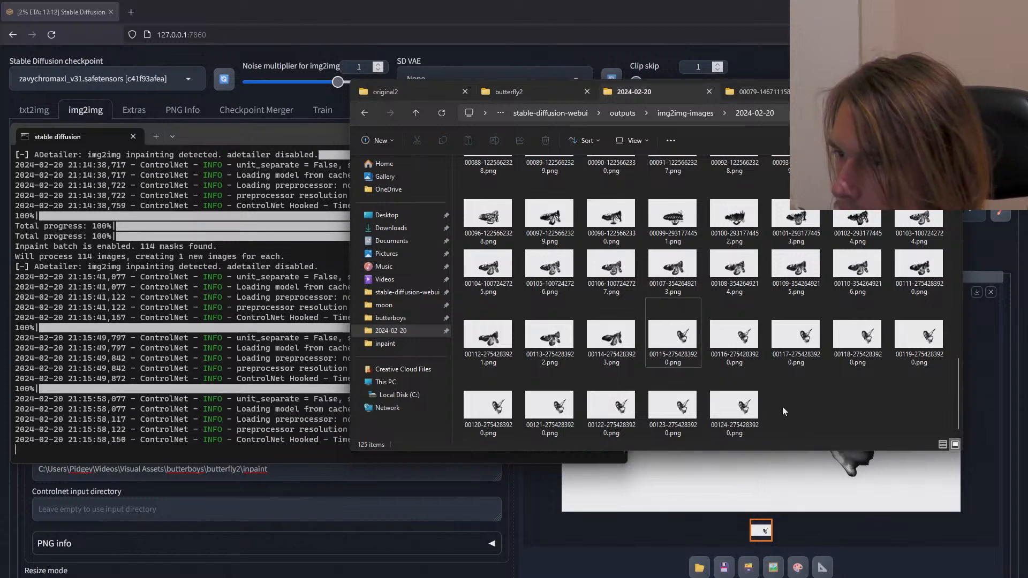
Step: Open batch output image 00124 in the photo viewer and compare it with image 00125
double_click(734, 408)
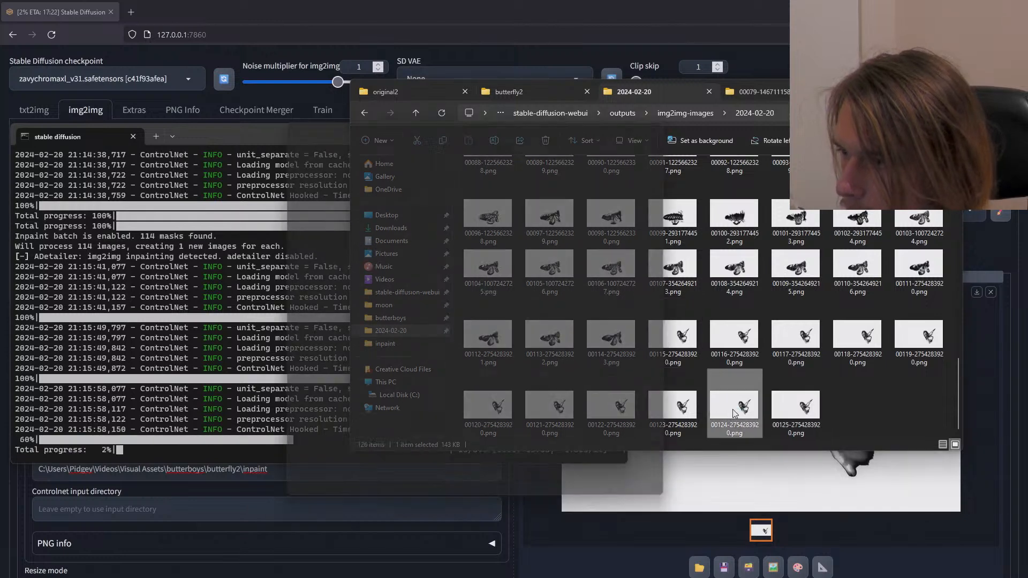
key("Right")
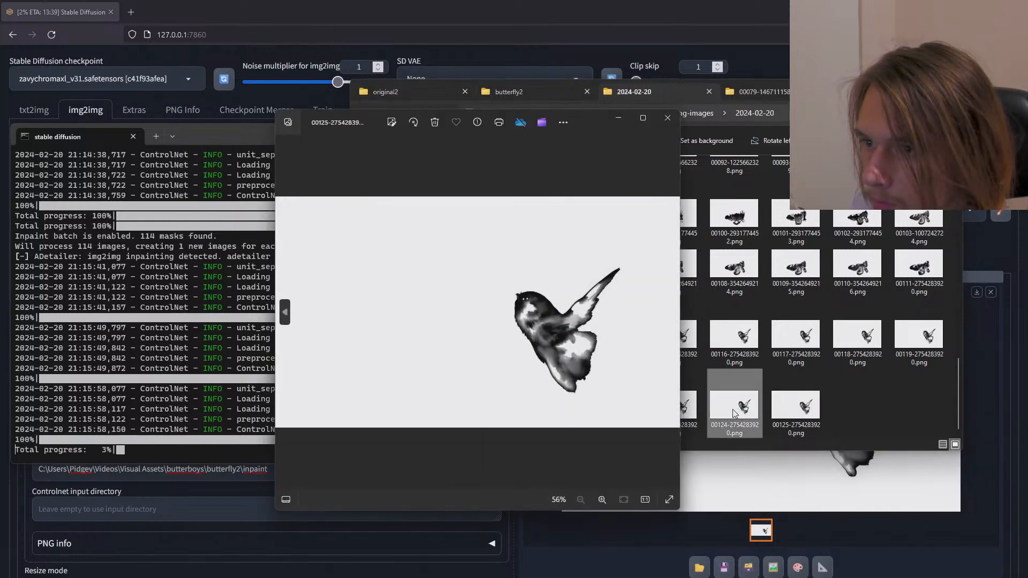
key("Left")
key("Right")
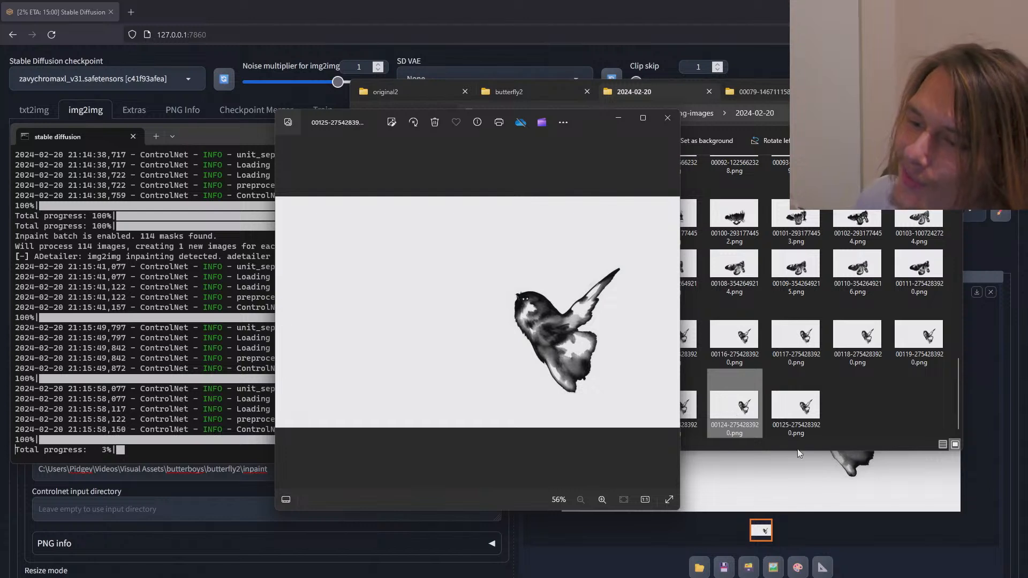
Step: Magnify the butterfly in output image 00125 to inspect its ink detail, then zoom back out
left_click(602, 499)
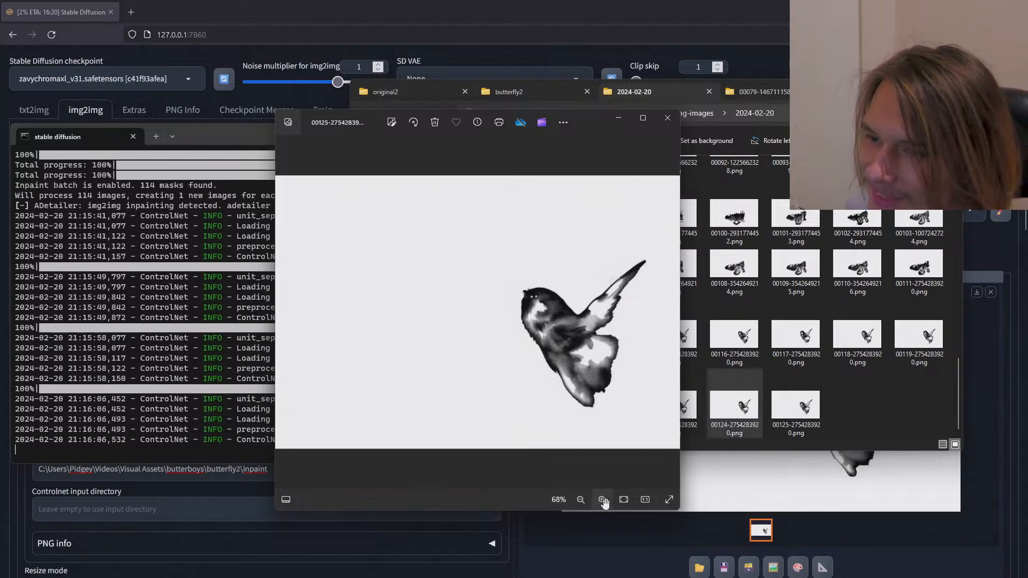
left_click(602, 501)
left_click(602, 500)
left_click_drag(629, 375, 453, 334)
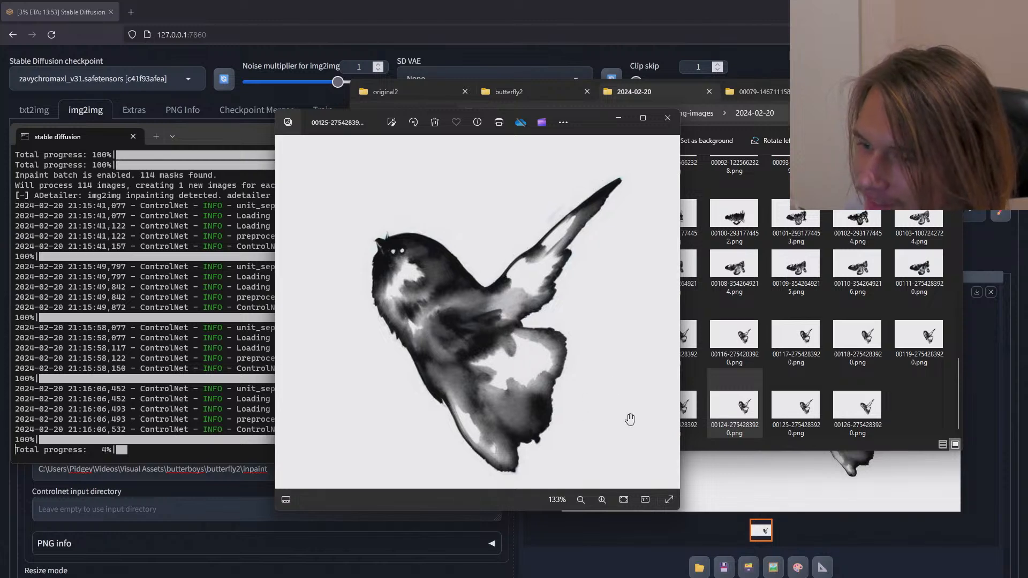
left_click(581, 500)
left_click(582, 500)
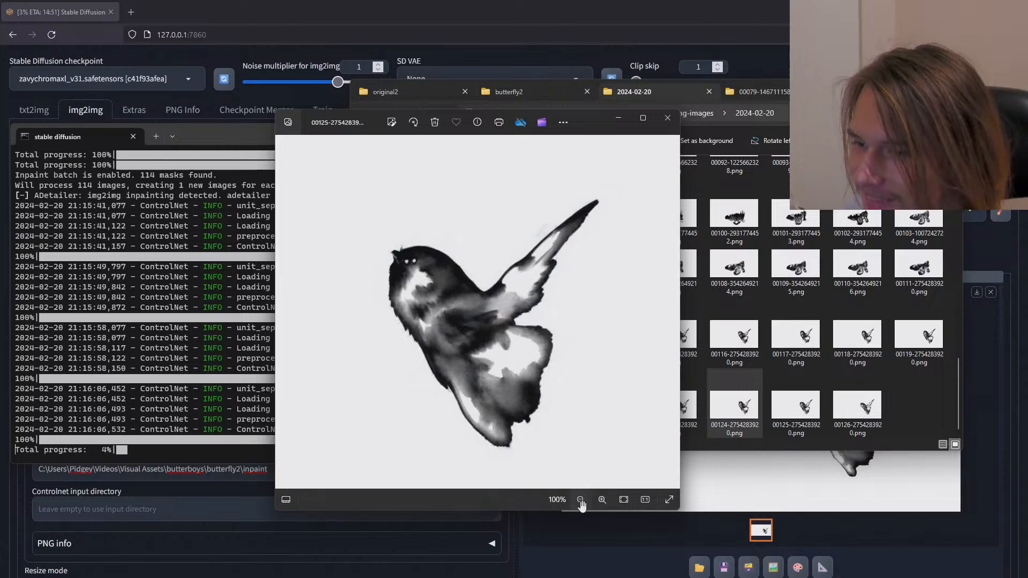
left_click(581, 500)
left_click(581, 500)
left_click(580, 500)
left_click(581, 500)
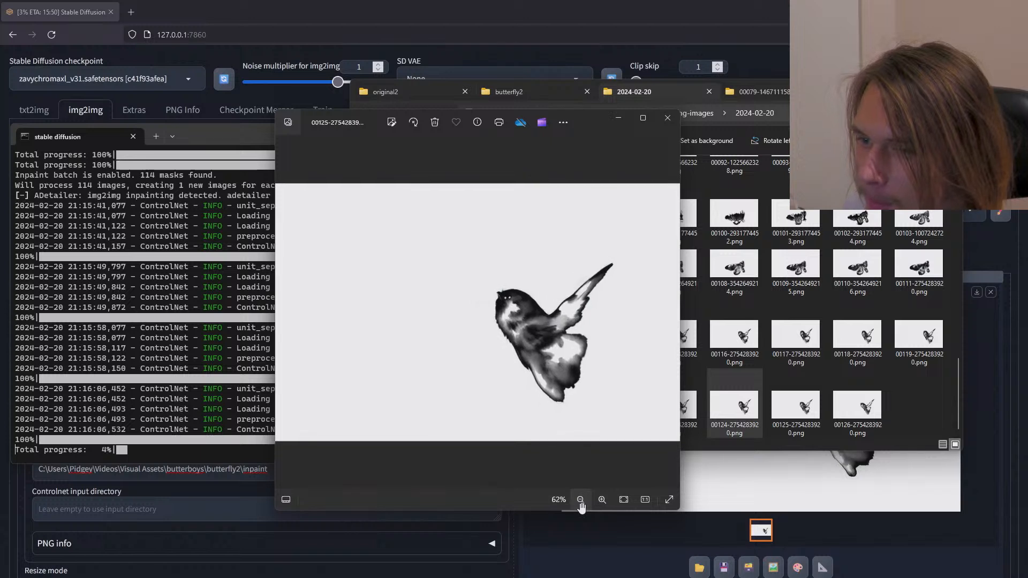
Step: Zoom image 00125 out to fit the viewer, view the following image 00126, and close the viewer
left_click(581, 500)
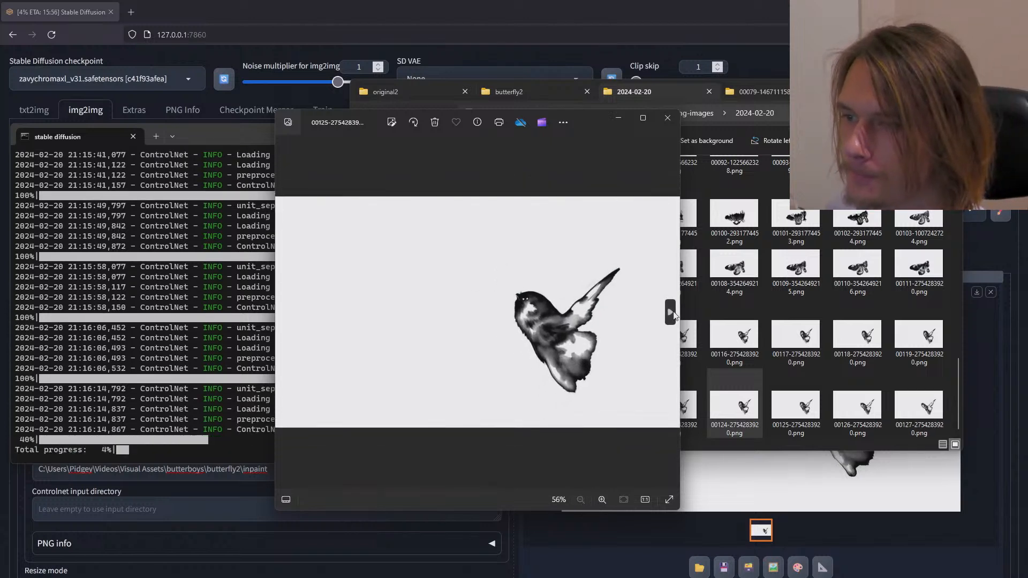
left_click(672, 313)
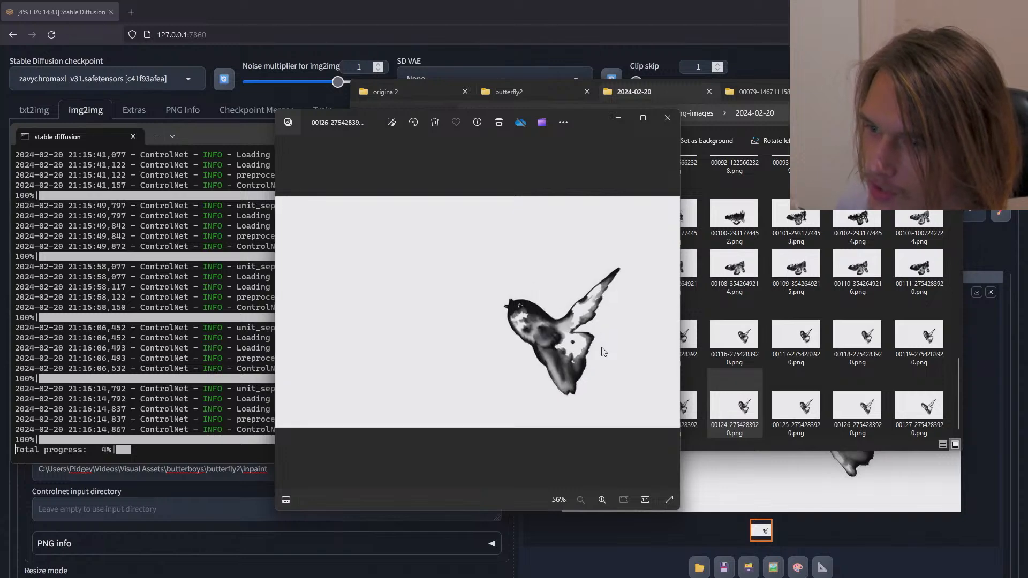
left_click(668, 117)
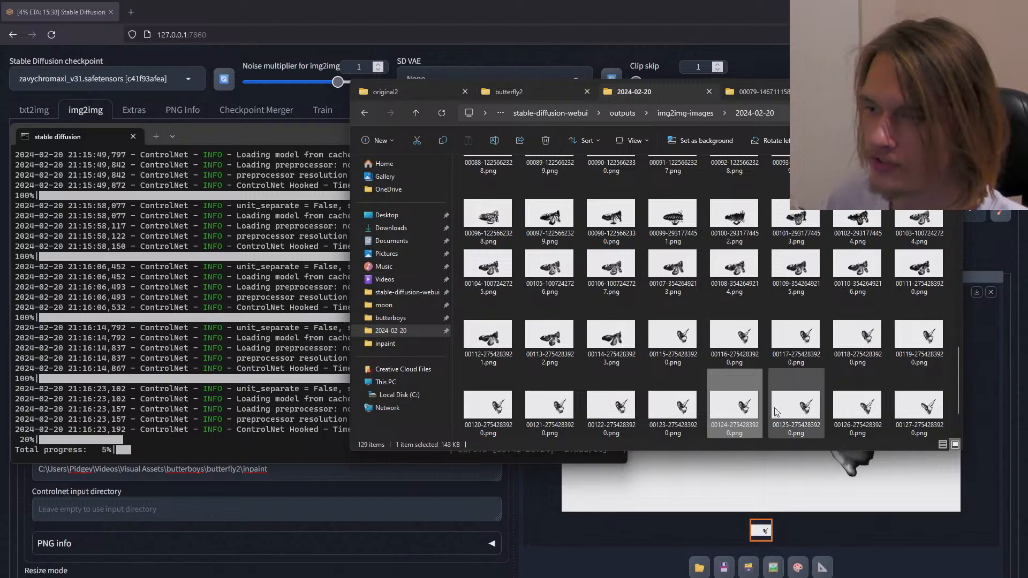
Step: Reopen output image 00125, page forward to image 00128, and close the viewer
double_click(795, 405)
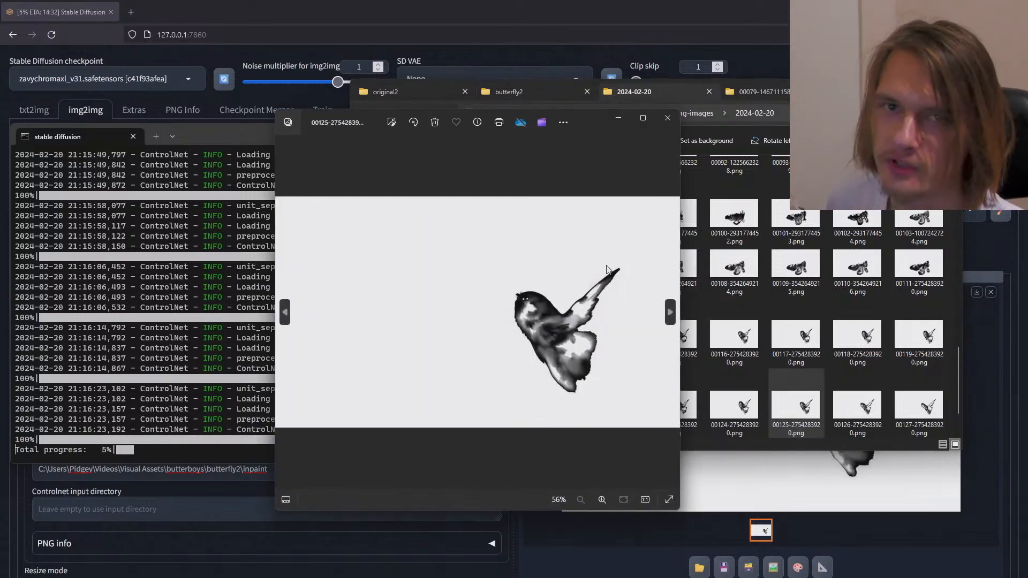
left_click(670, 315)
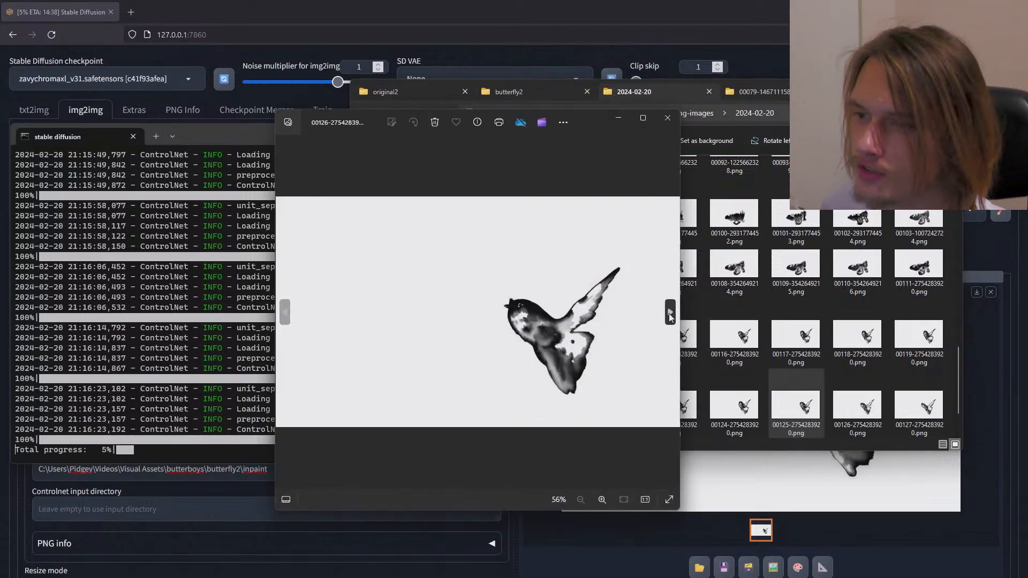
left_click(670, 316)
left_click(670, 317)
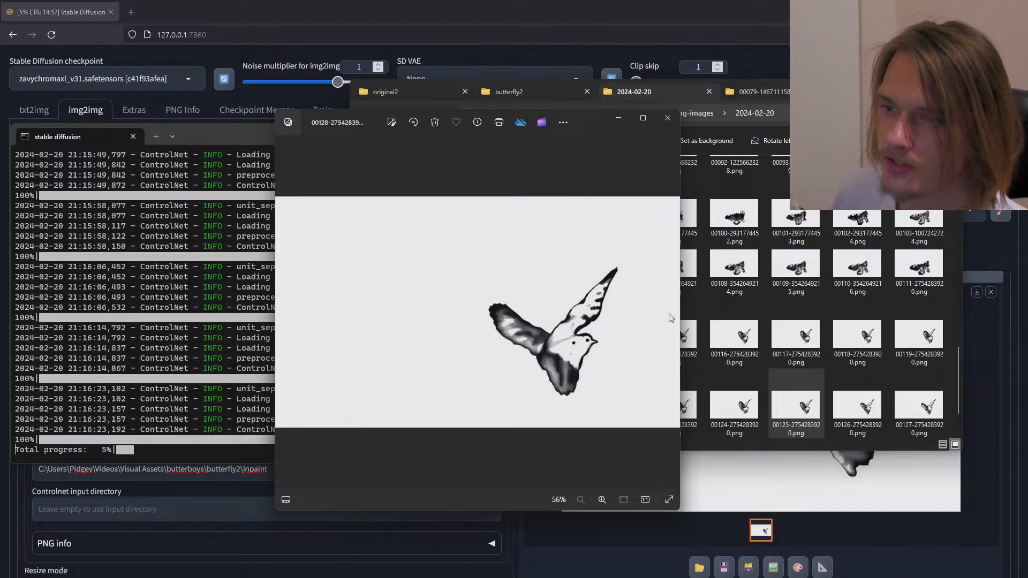
left_click(668, 118)
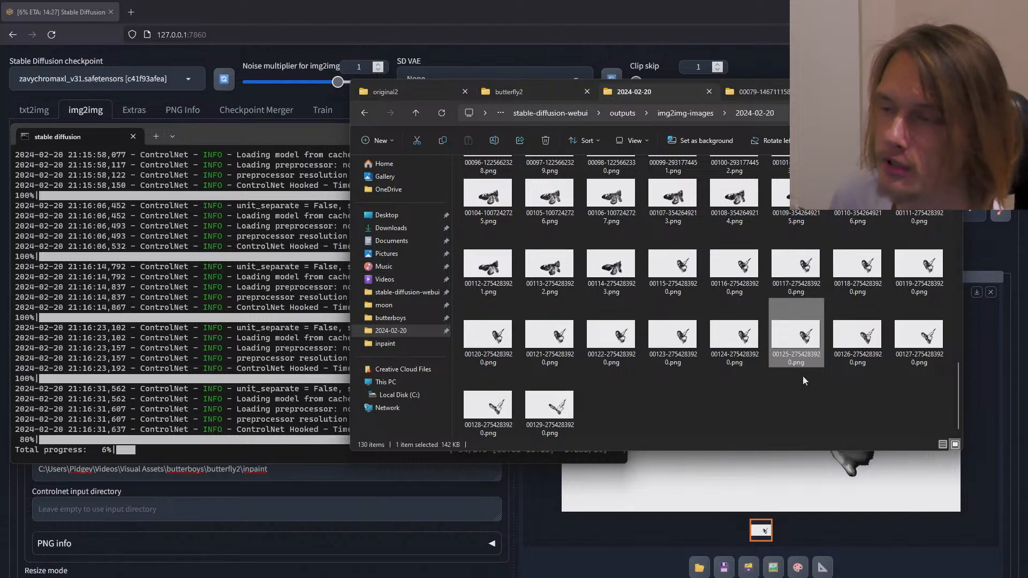
Step: Open output image 00126 and flip through frames 00122 to 00128 in both directions to compare their consistency
double_click(861, 338)
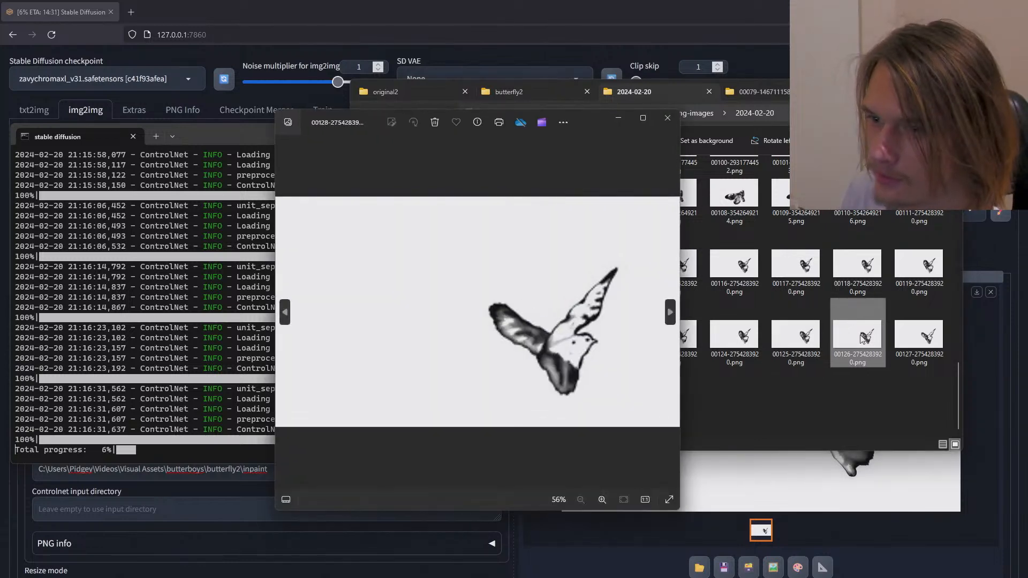
key("Left")
key("Left")
key("Left")
key("Left")
key("Left")
key("Left")
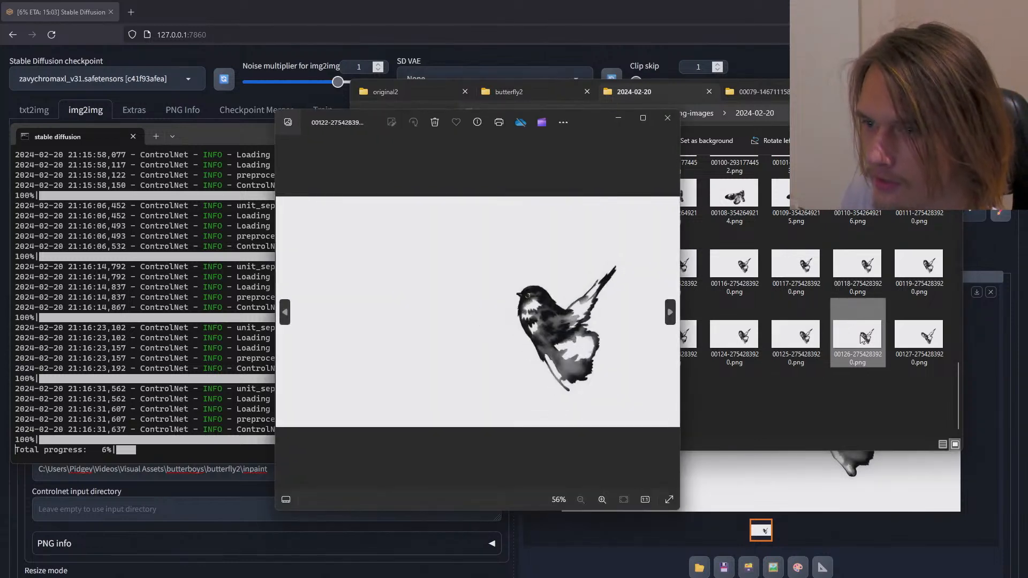
key("Right")
key("Right")
key("Right")
key("Right")
key("Right")
key("Right")
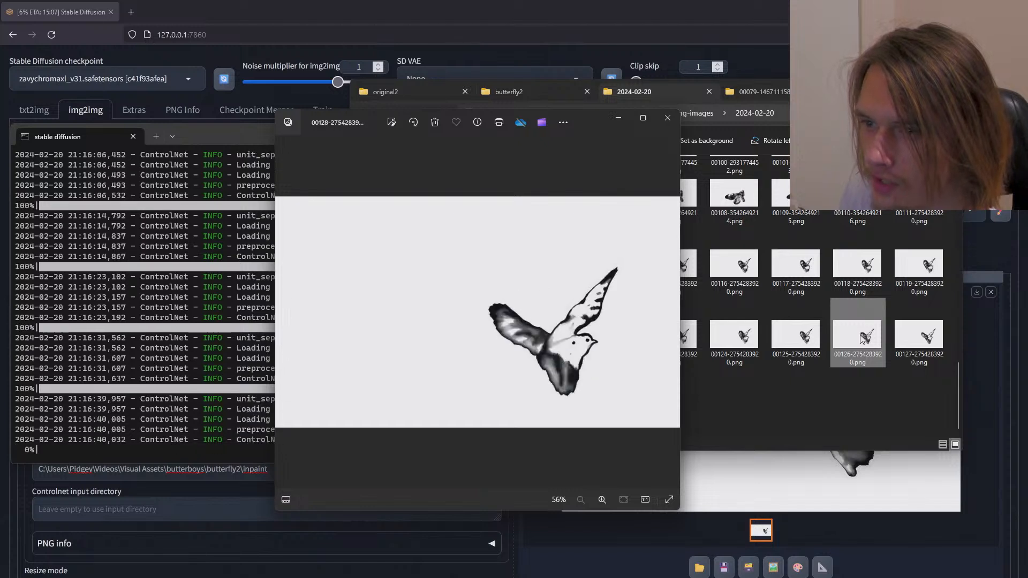
Step: Flip back through the butterfly frames once more, page forward to image 00129, and close the viewer
key("Left")
key("Left")
key("Left")
key("Left")
key("Left")
key("Right")
key("Right")
key("Right")
key("Right")
key("Right")
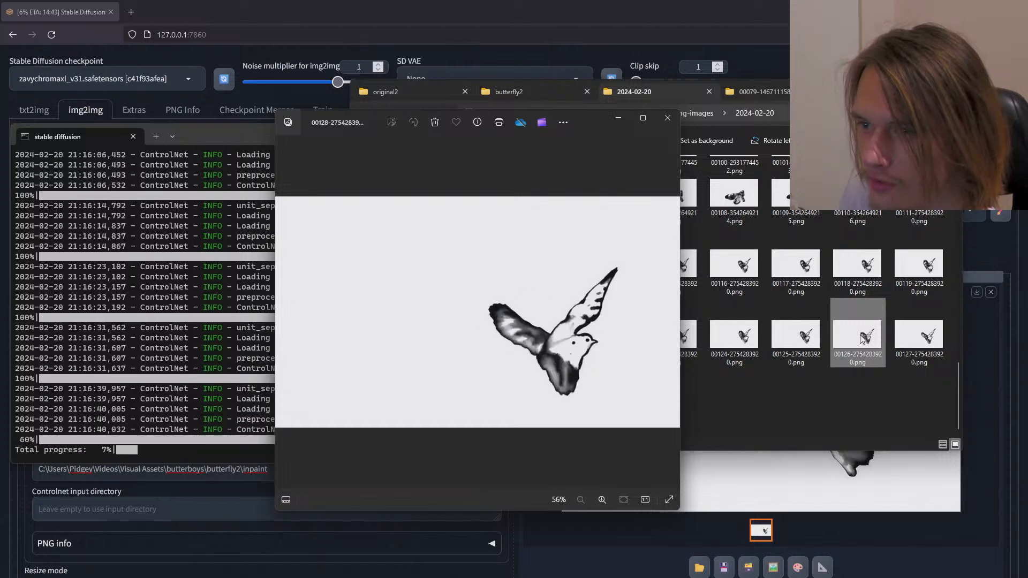
key("Right")
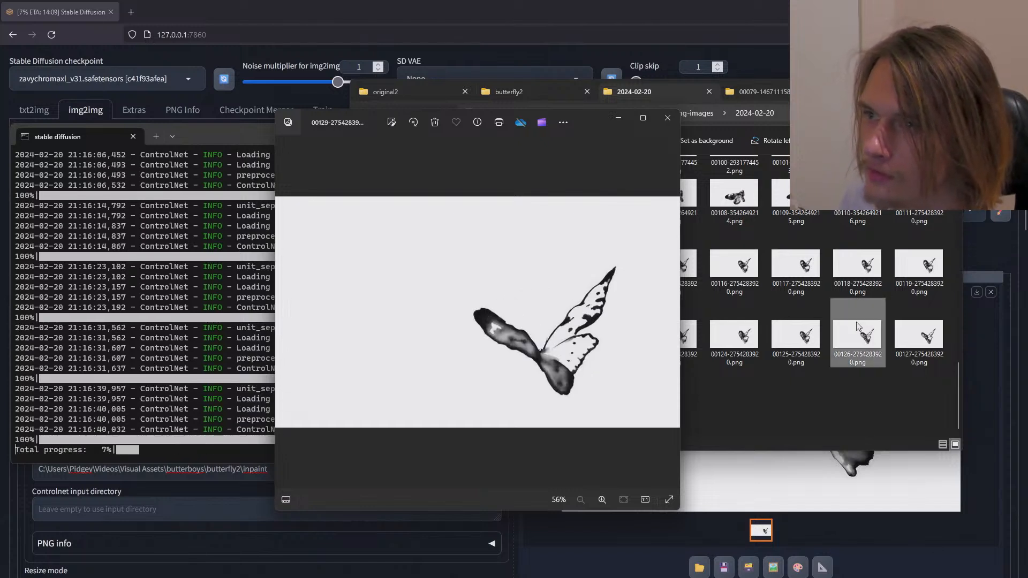
left_click(667, 117)
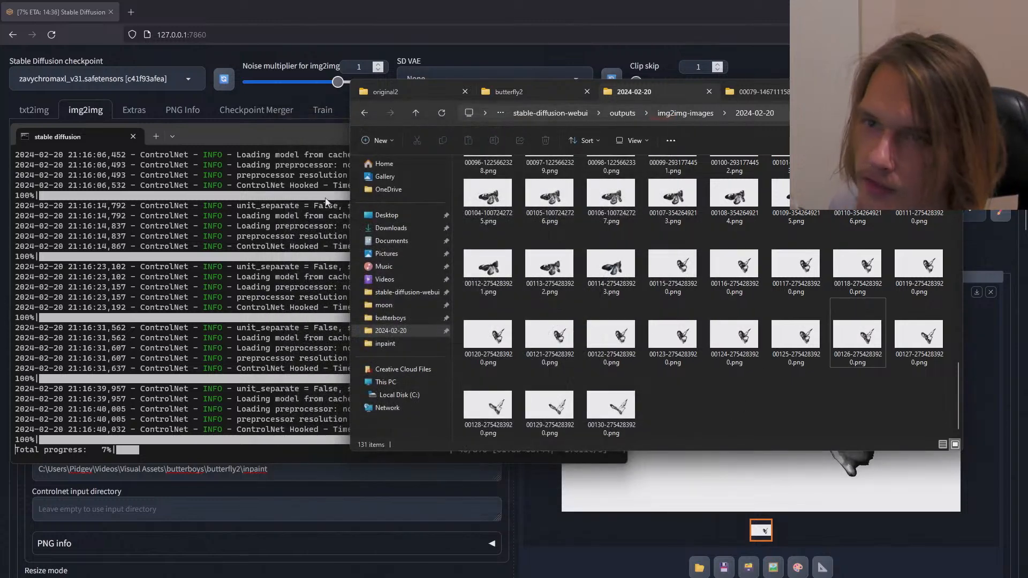
Step: Check the batch progress in the console, glance at the mask sequence in Premiere Pro, and return to File Explorer
left_click(301, 137)
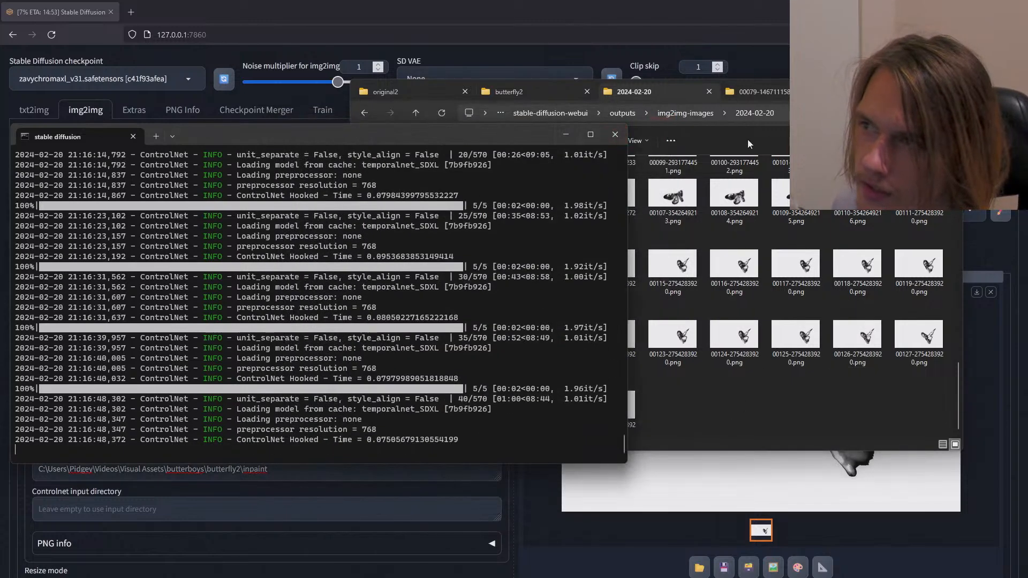
left_click(901, 91)
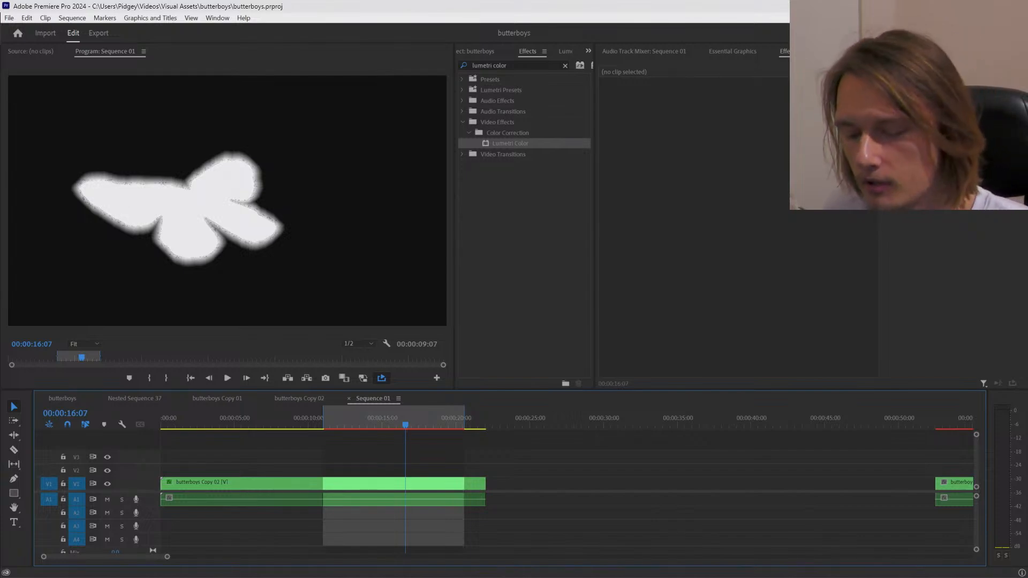
key("alt+Tab")
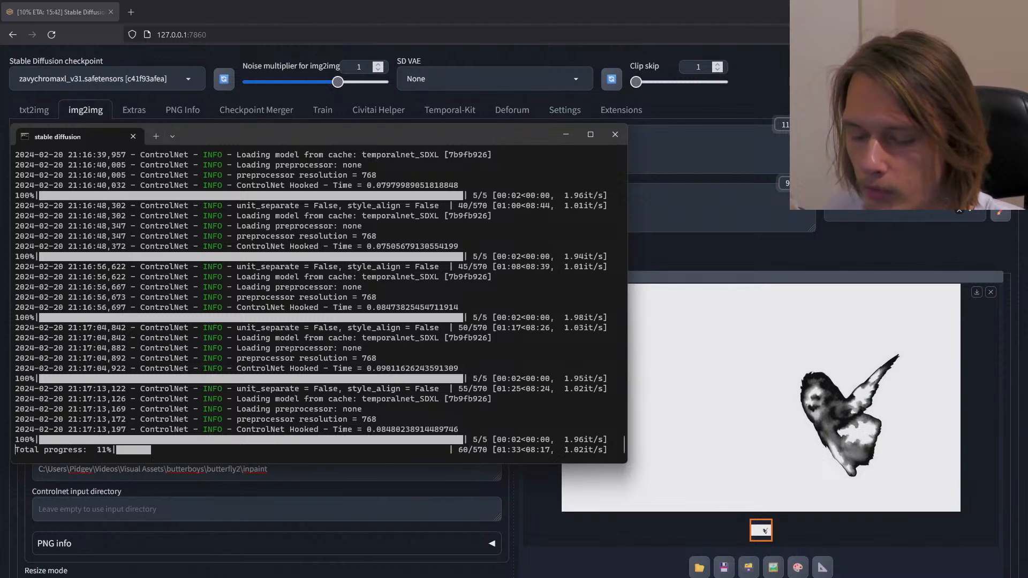
key("alt+Tab")
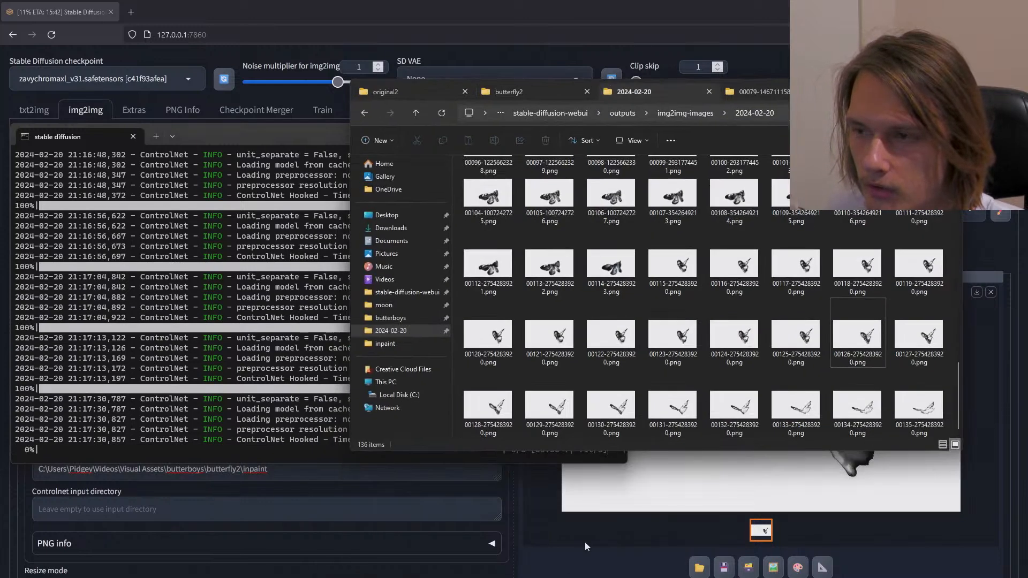
Step: Go up from the butterfly2 folder to butterboys, and show the 2024-02-20 output folder again
left_click(759, 95)
left_click(528, 96)
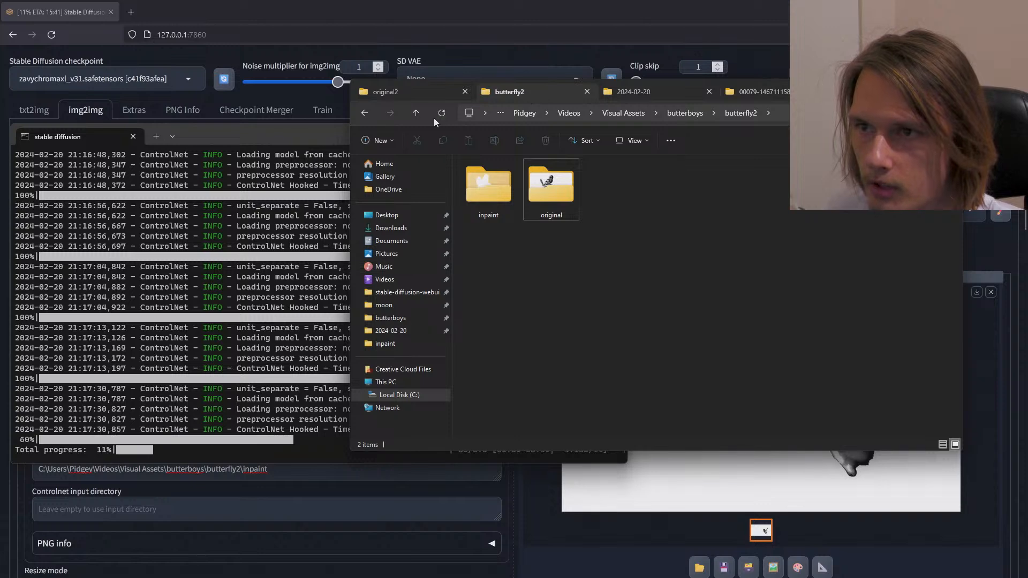
left_click(415, 113)
left_click(643, 93)
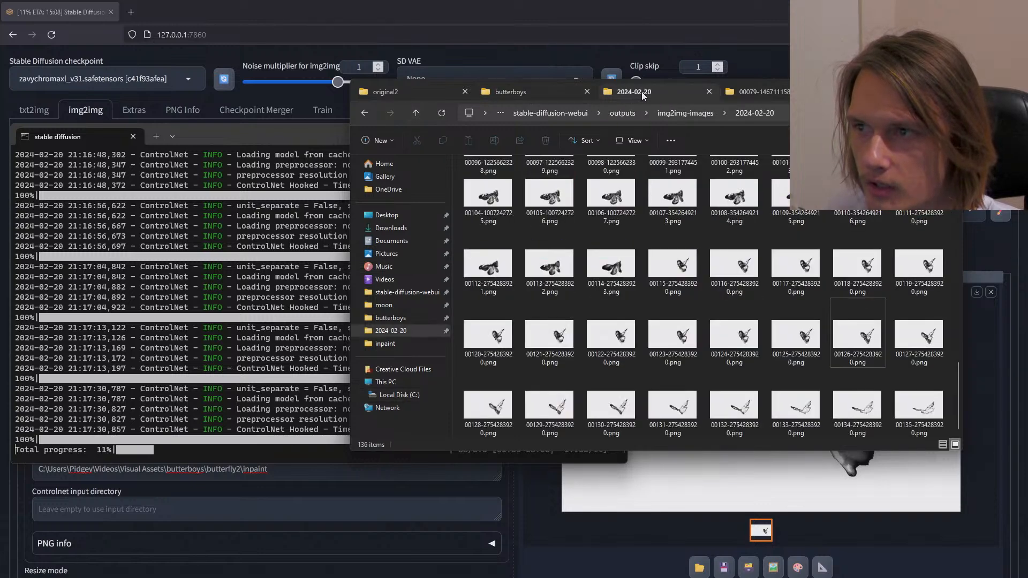
left_click(751, 94)
double_click(553, 209)
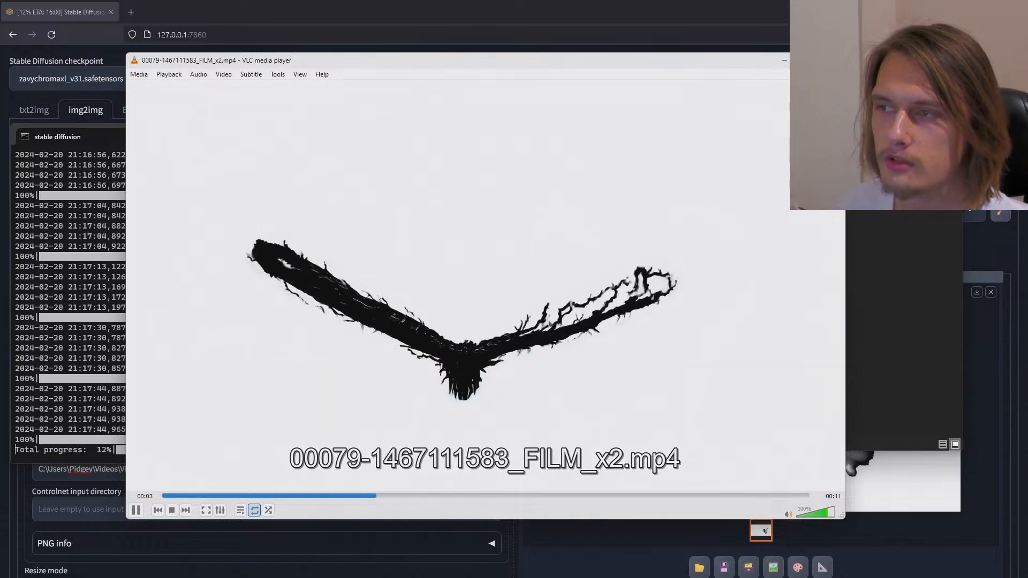
left_click(832, 60)
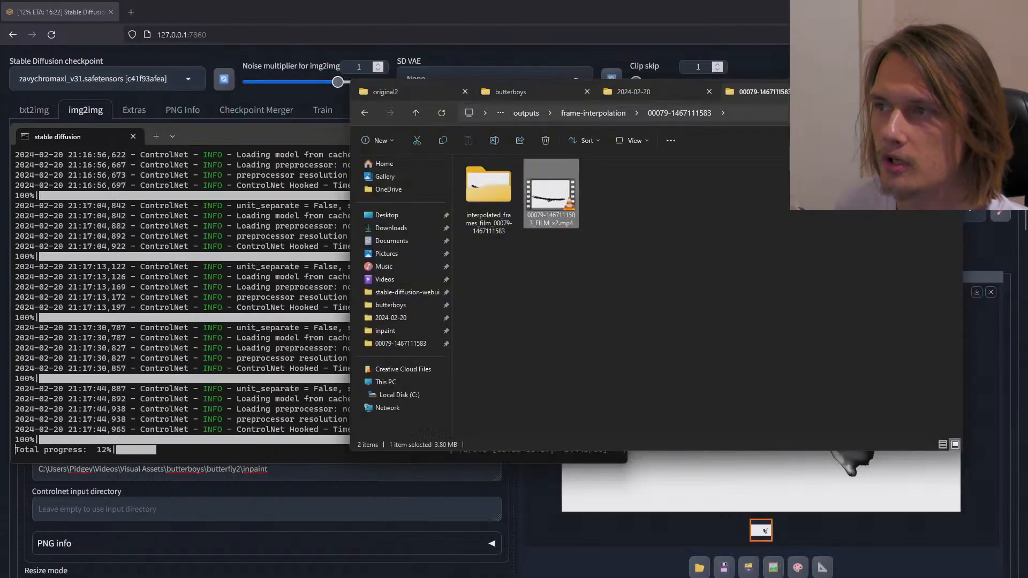
Step: Review the butterfly preview and batch settings in the Stable Diffusion web UI, and check the console progress before minimizing it
left_click(991, 250)
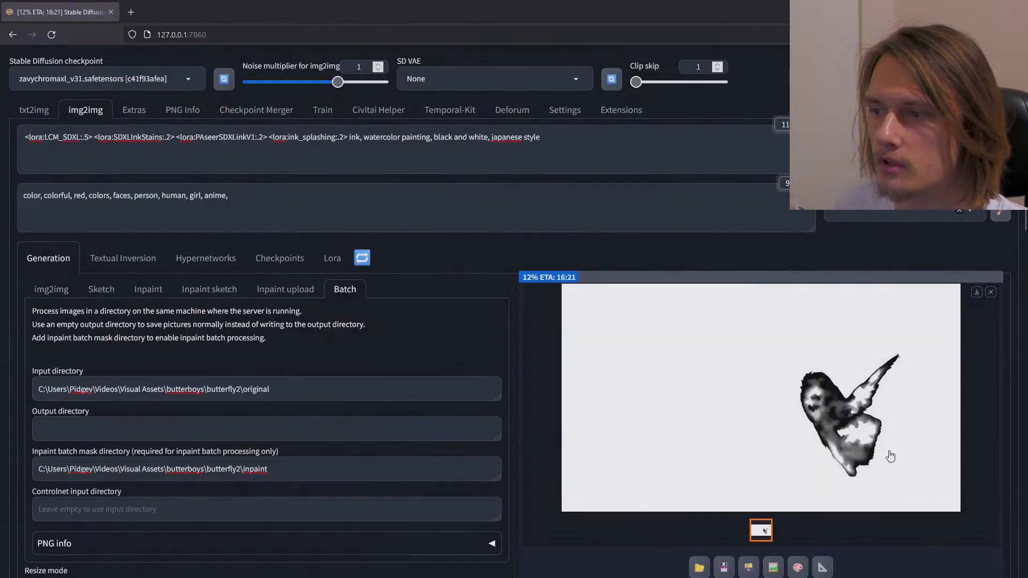
scroll(831, 425, "down", 2)
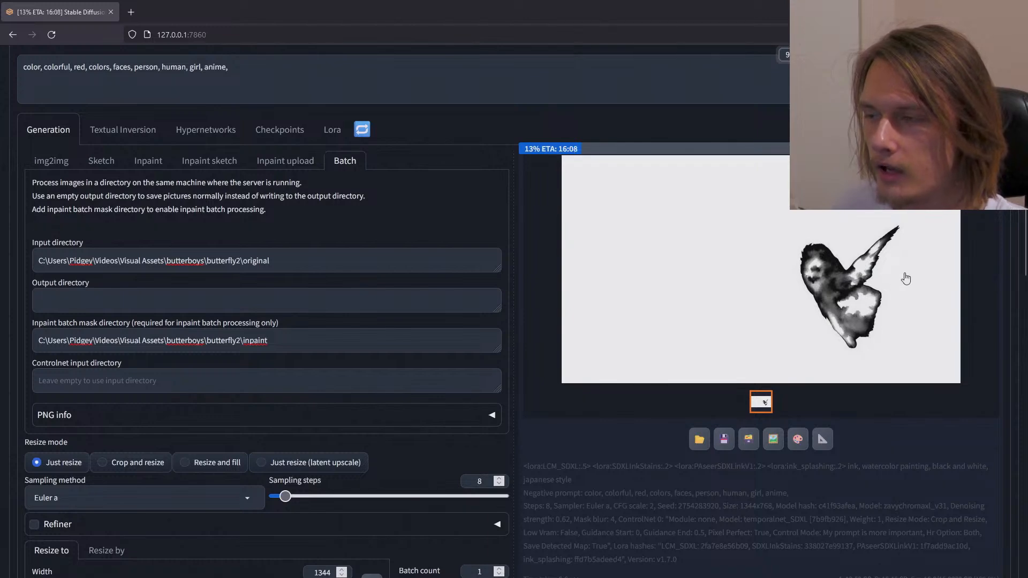
scroll(905, 315, "up", 1)
scroll(905, 315, "up", 2)
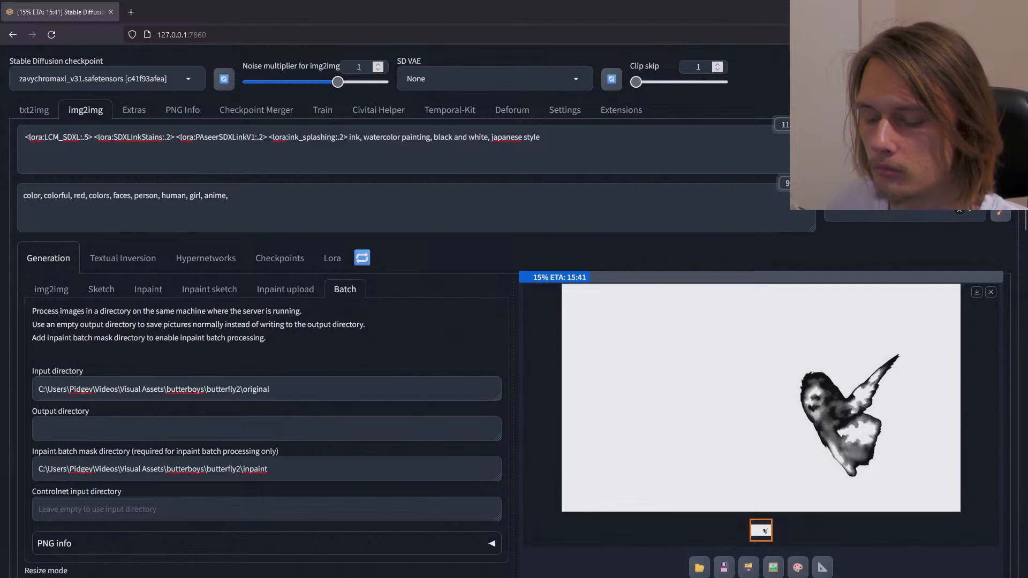
key("alt+Tab")
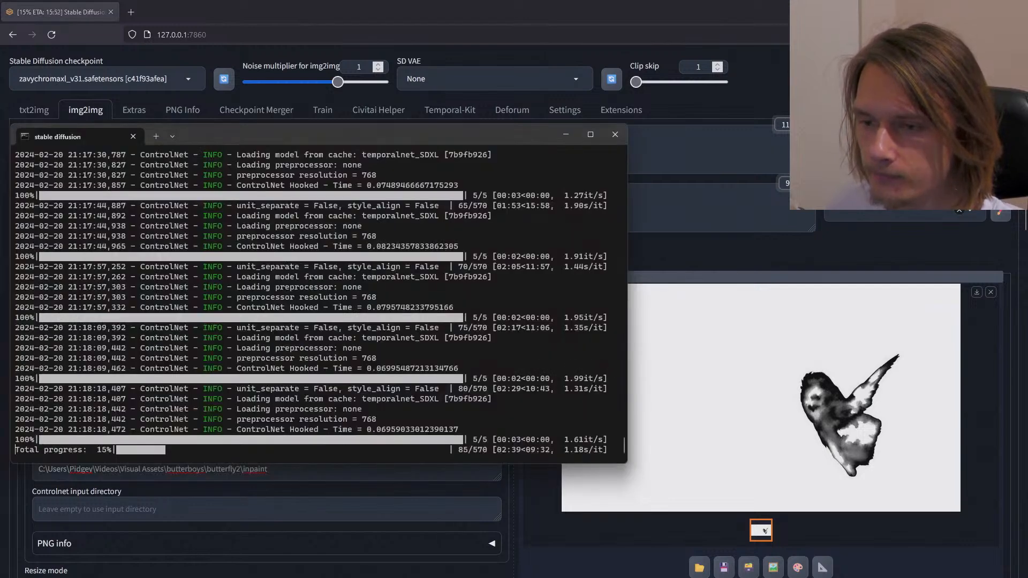
left_click(566, 135)
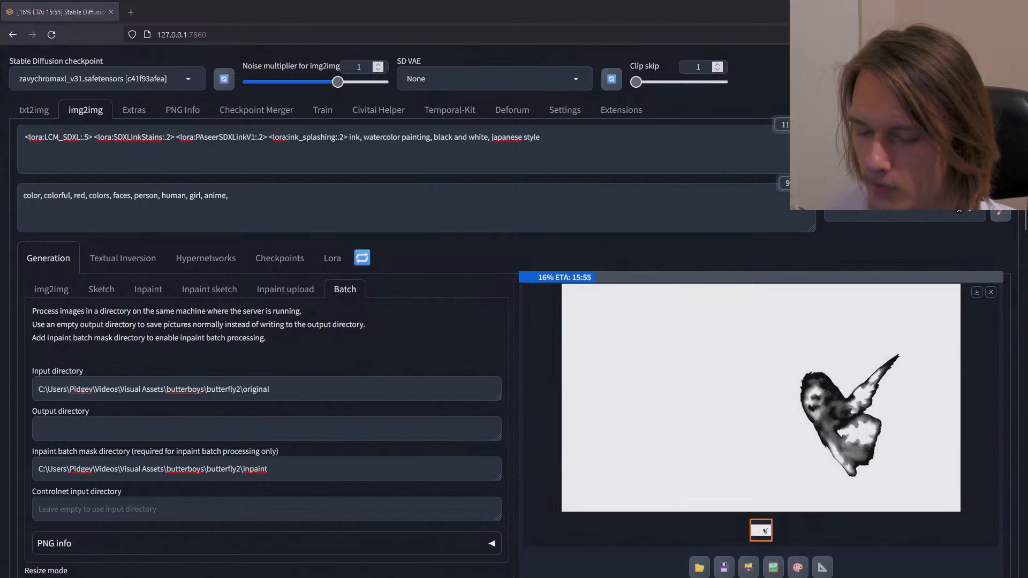
Step: Open output image 00131 from the 2024-02-20 folder and page forward through the newer frames
key("alt+Tab")
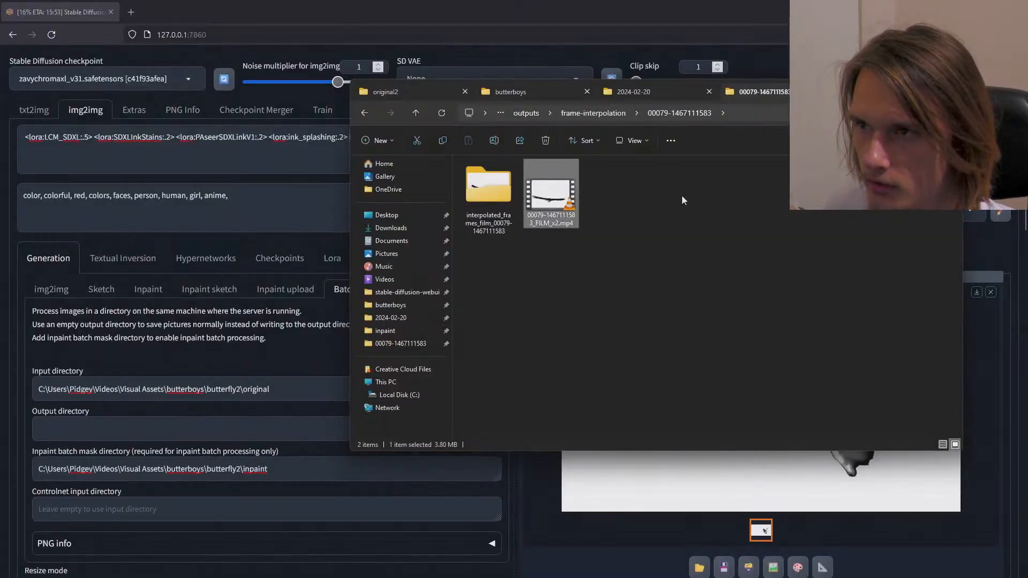
left_click(657, 93)
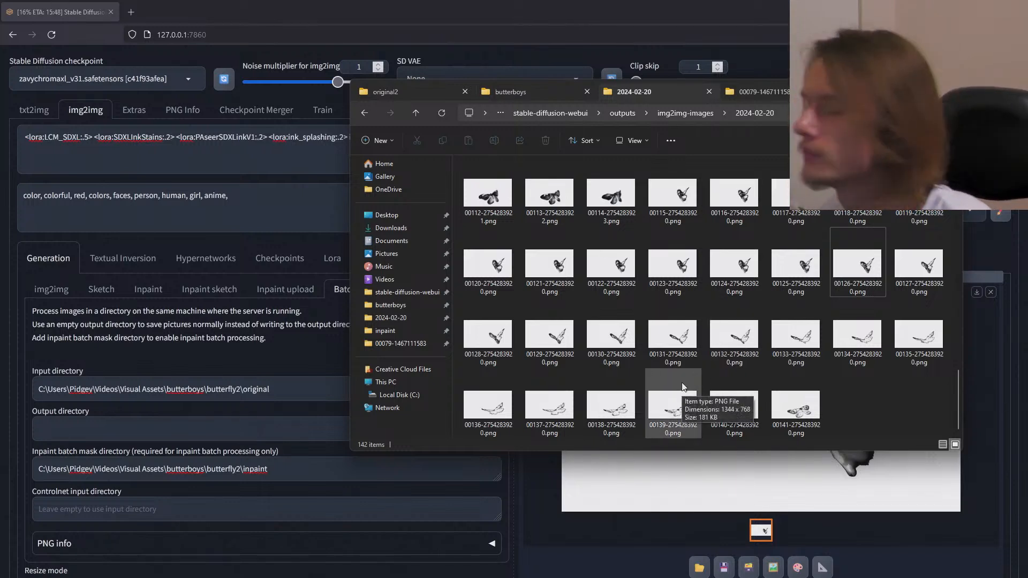
double_click(673, 335)
key("Right")
key("Right")
key("Right")
key("Right")
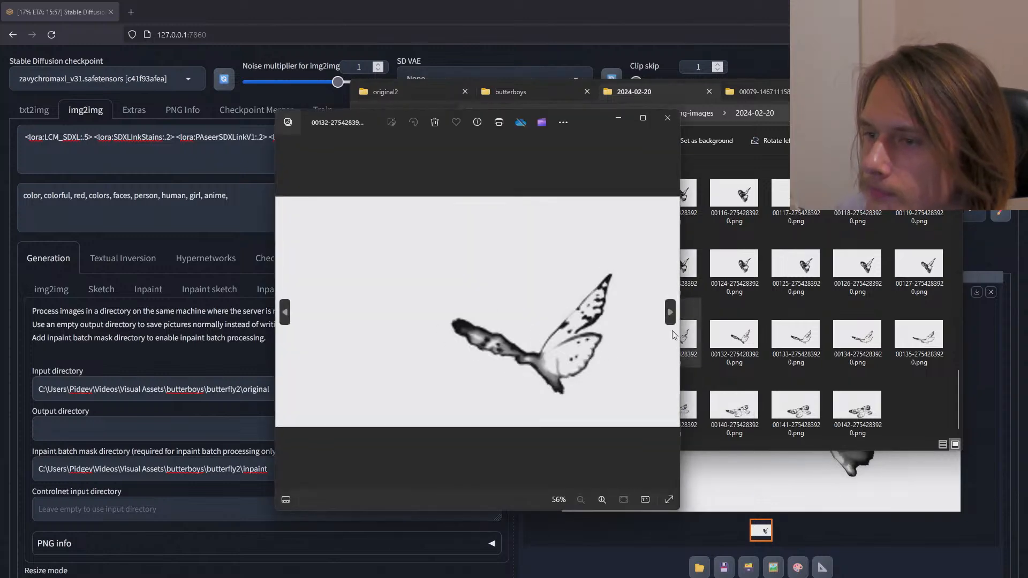
Step: Flip back and forth between output frames 00122 and 00132 to judge how consistent the wing motion is
key("Left")
key("Left")
key("Left")
key("Left")
key("Left")
key("Left")
key("Left")
key("Left")
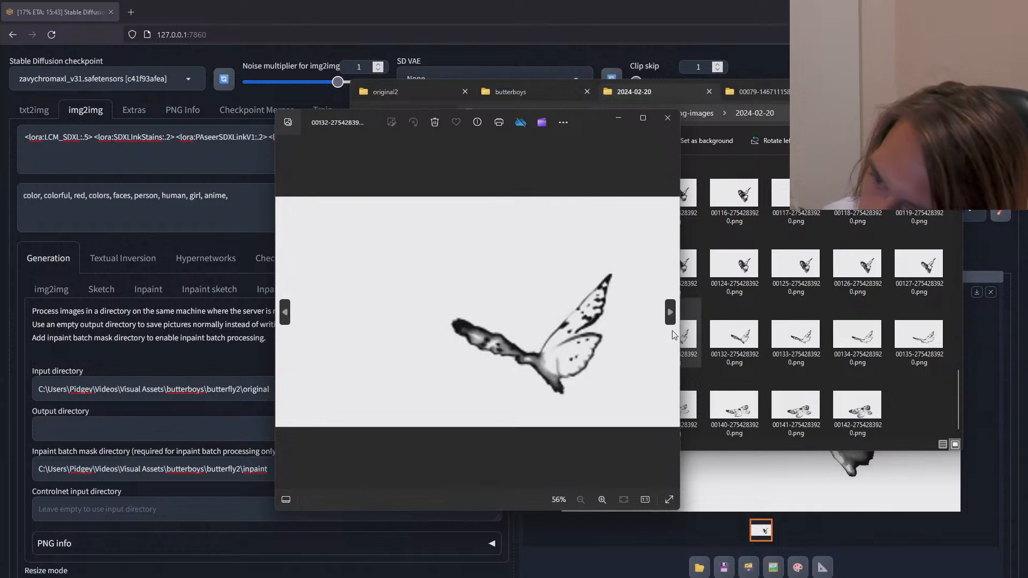
key("Right")
key("Right")
key("Right")
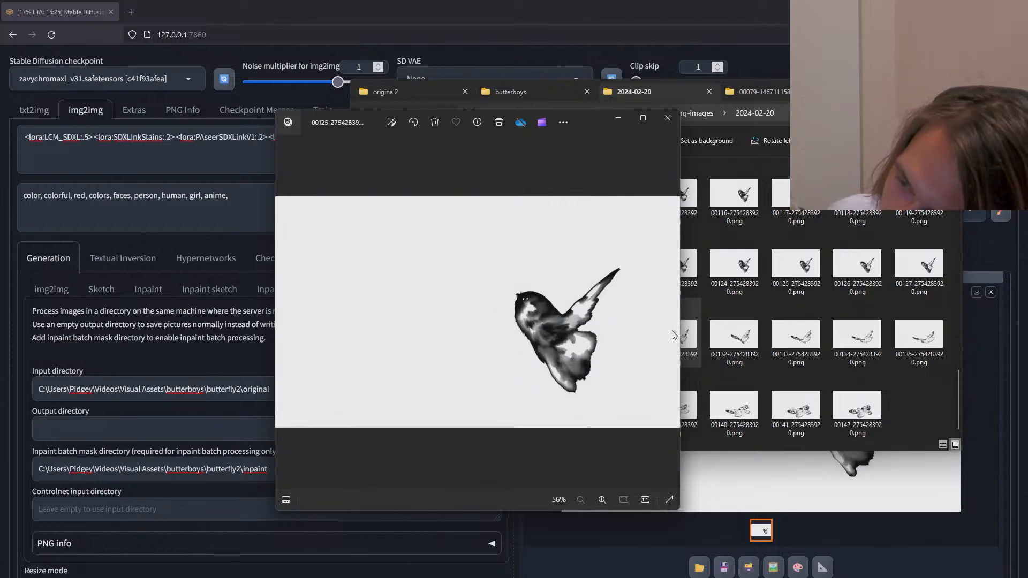
key("Left")
key("Left")
key("Left")
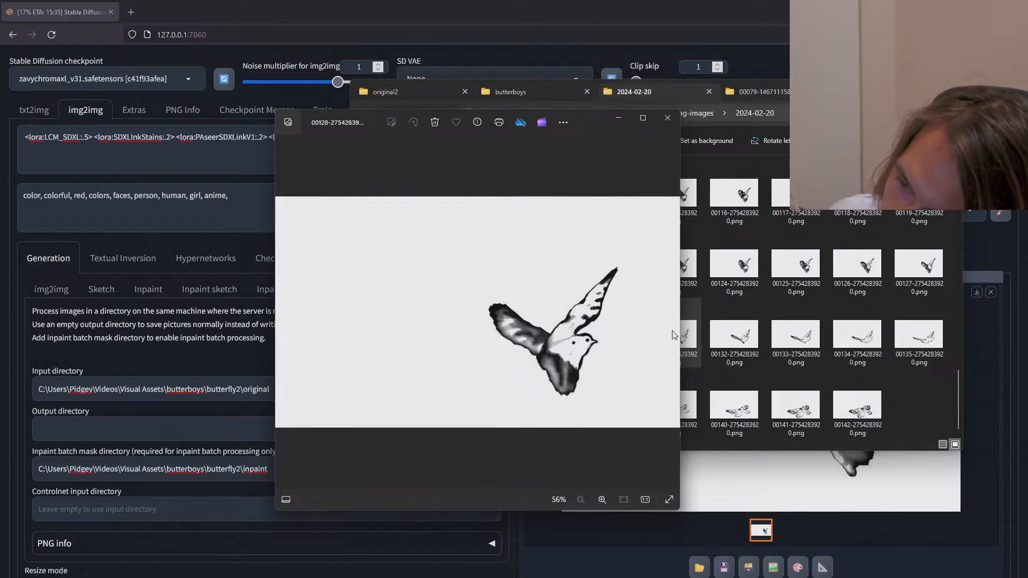
key("Right")
key("Right")
key("Right")
key("Right")
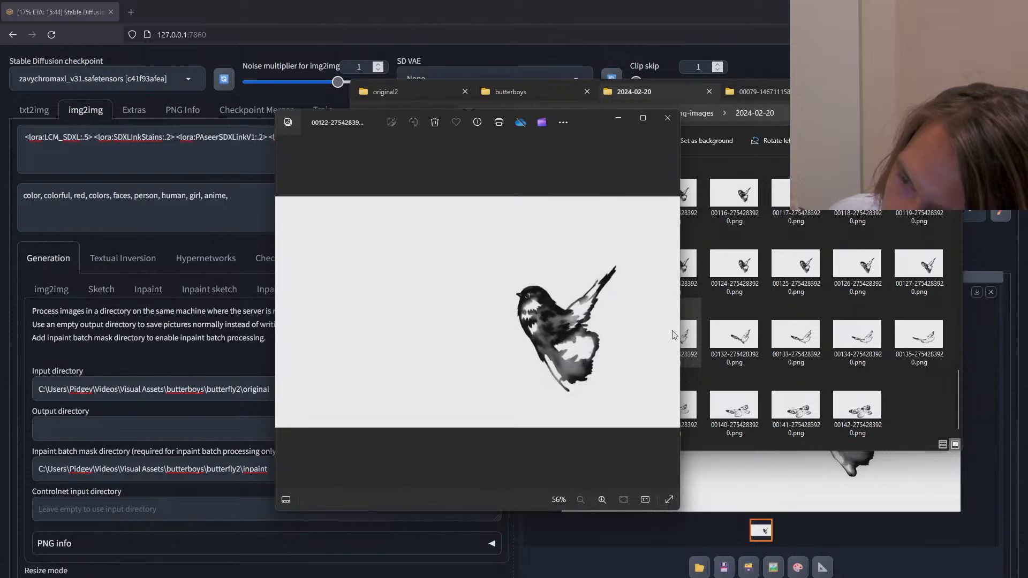
Step: Page forward through the output frames up to image 00137
key("Right")
key("Right")
key("Right")
key("Right")
key("Right")
key("Right")
key("Right")
key("Right")
key("Right")
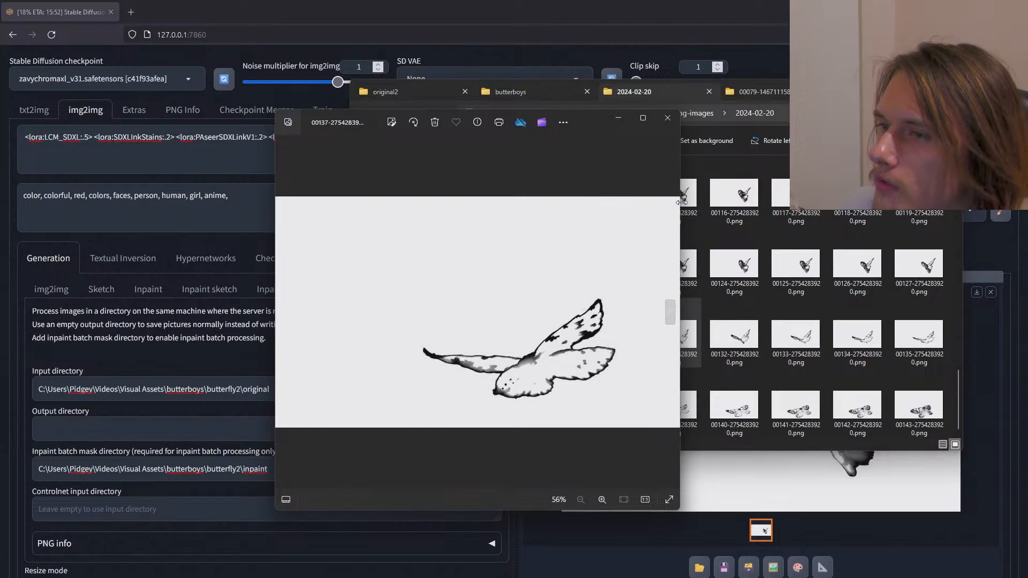
Step: Open output image 00112, compare it with neighbouring frames 00111 and 00113, and close the viewer
left_click(668, 117)
double_click(488, 194)
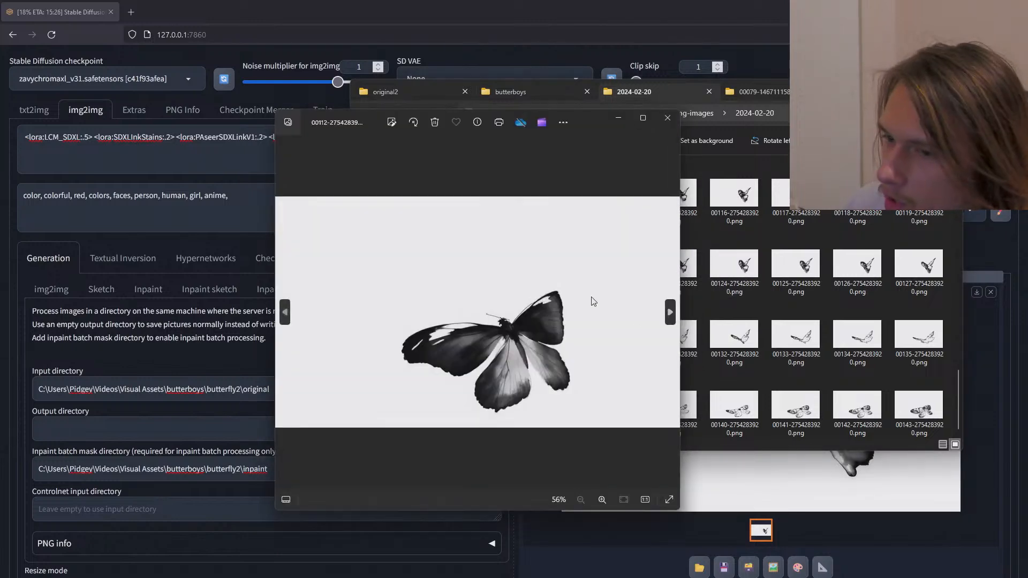
key("Left")
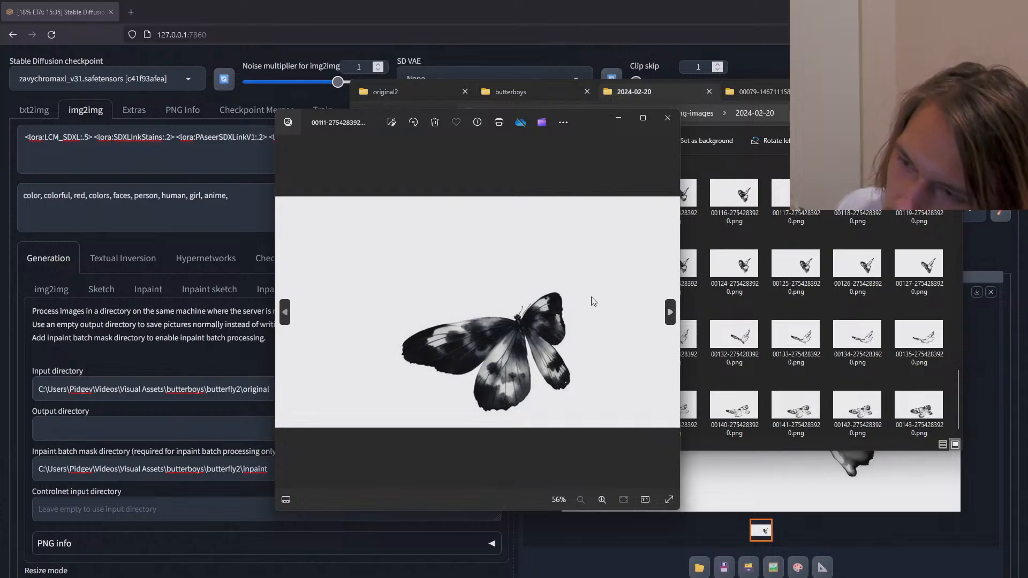
key("Right")
key("Right")
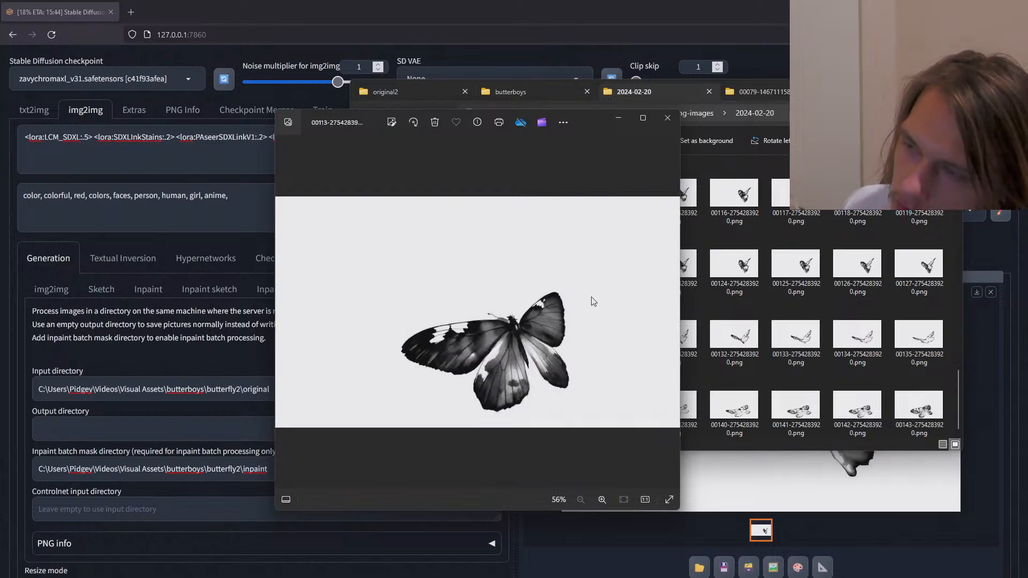
left_click(670, 122)
Step: Stop the running batch in the Stable Diffusion web UI and disable ControlNet Unit 0
left_click(199, 326)
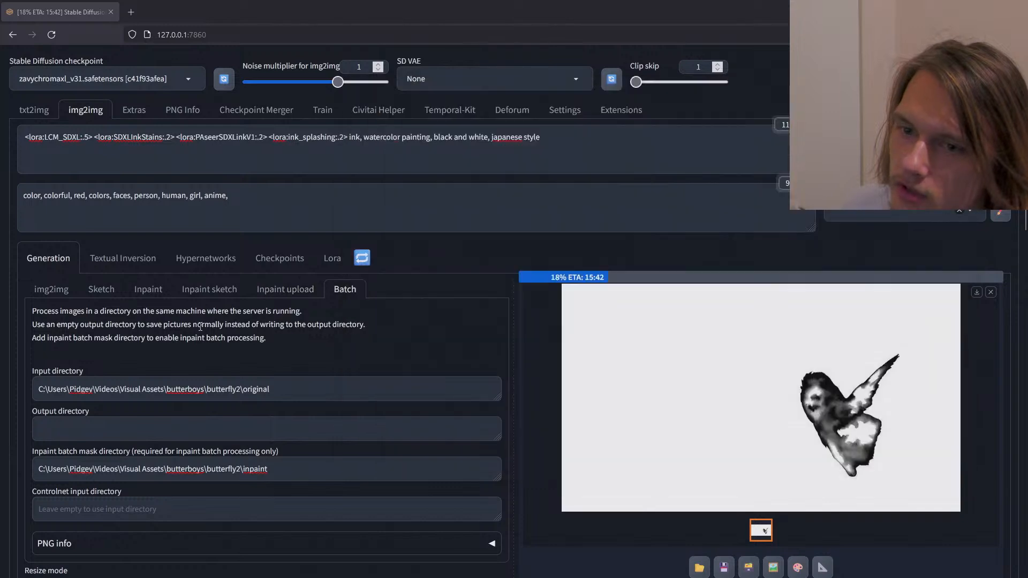
scroll(200, 326, "down", 6)
scroll(199, 330, "down", 5)
left_click(42, 454)
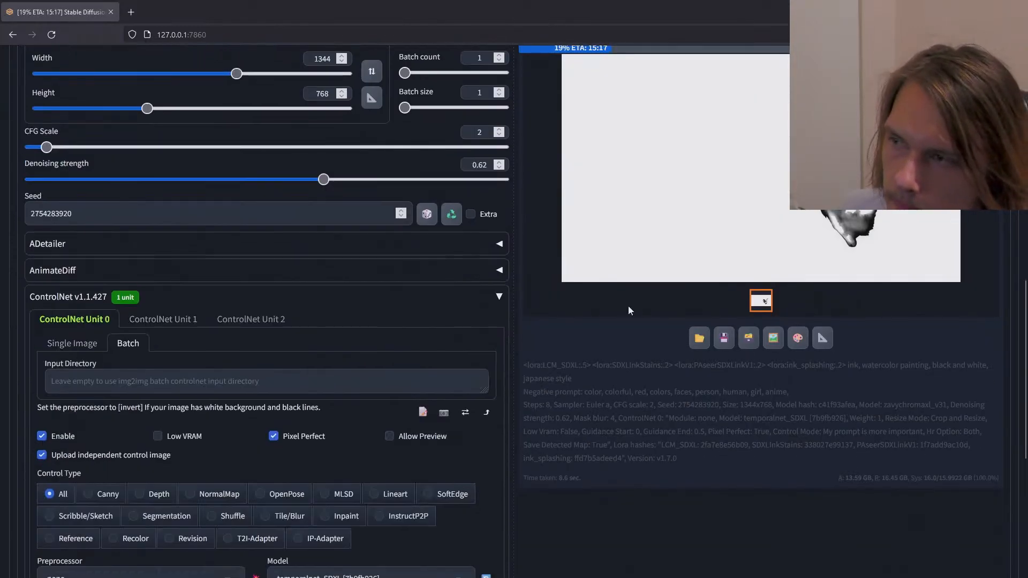
scroll(634, 311, "up", 7)
scroll(637, 313, "up", 5)
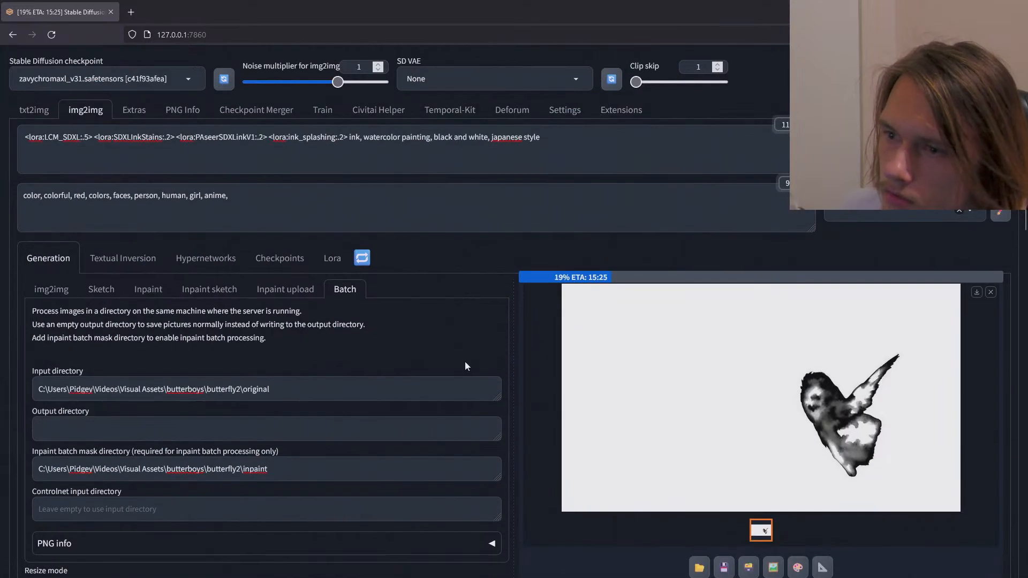
scroll(515, 352, "down", 11)
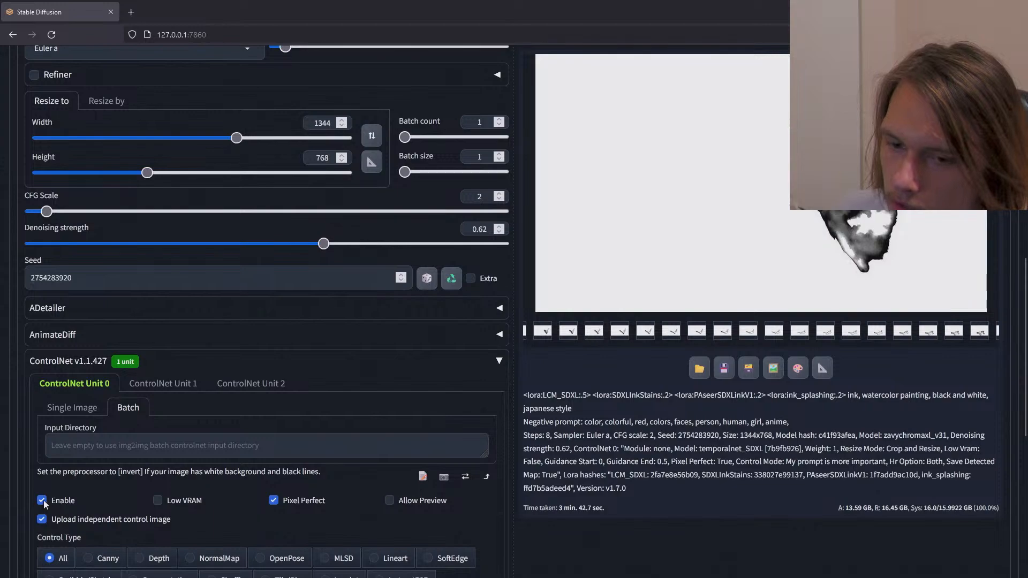
left_click(42, 500)
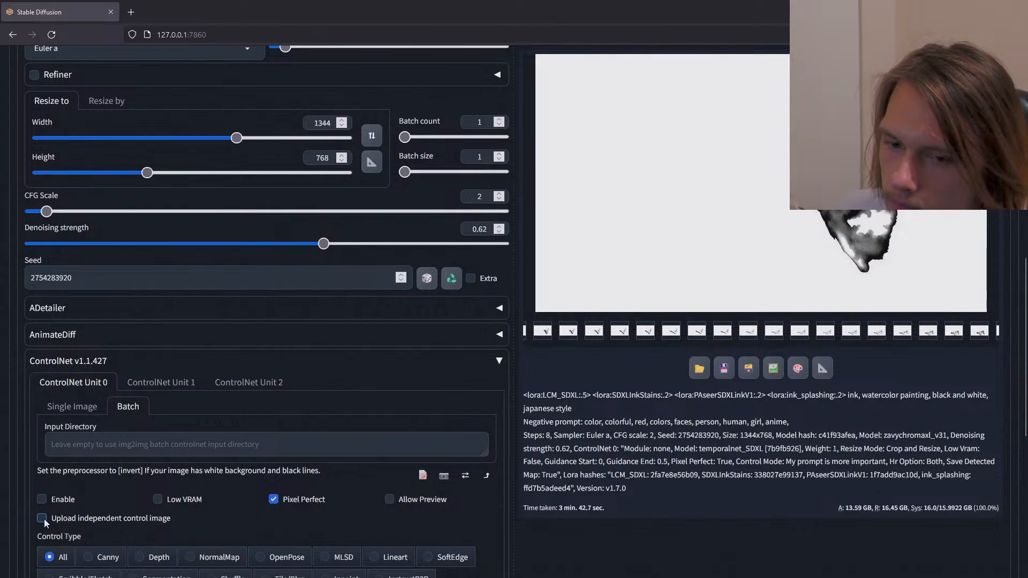
Step: Generate a single test frame from the uploaded inpaint image and mask, keeping the 0.62 denoising strength
scroll(428, 309, "up", 10)
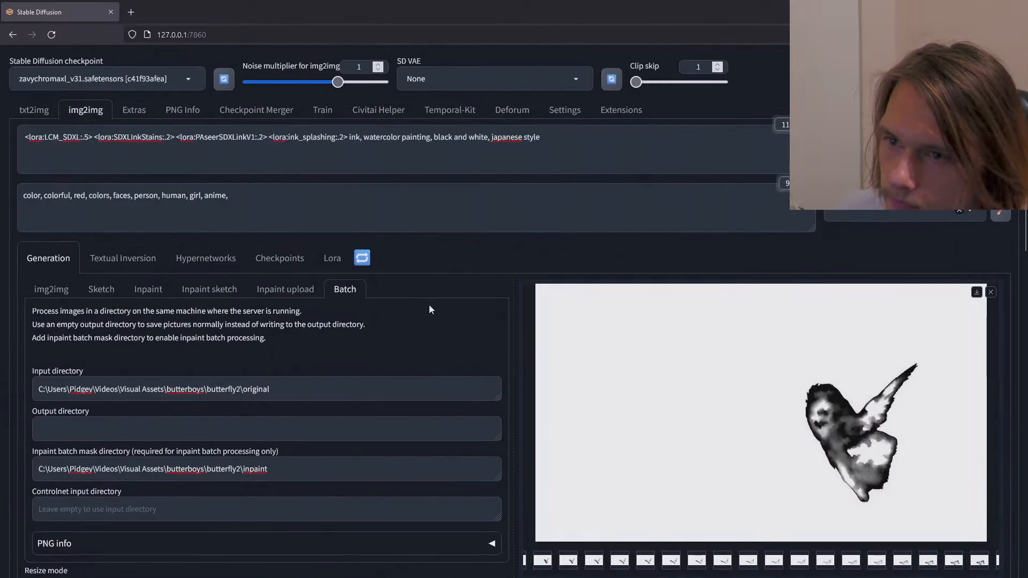
left_click(285, 289)
scroll(470, 365, "down", 3)
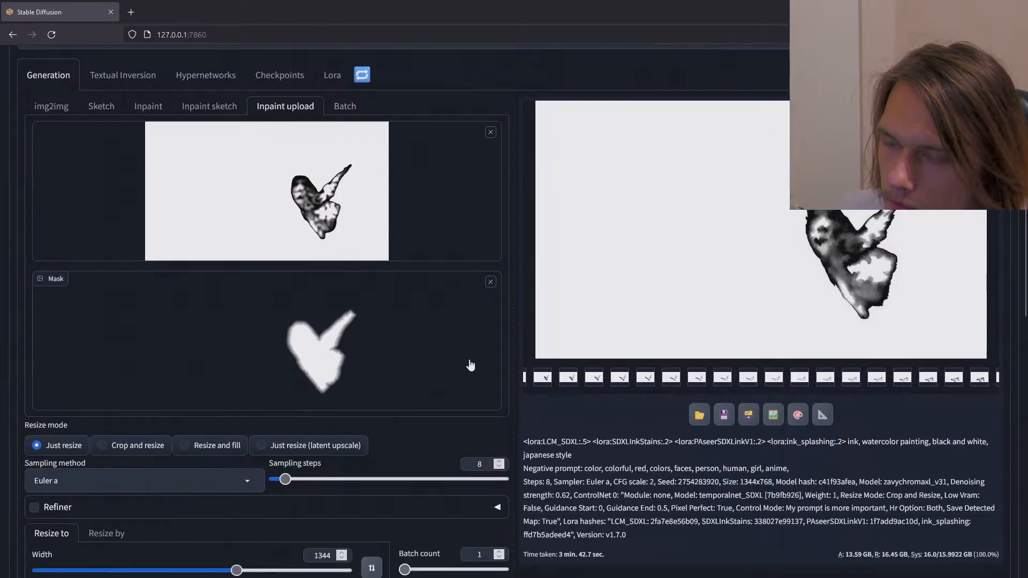
scroll(470, 365, "down", 5)
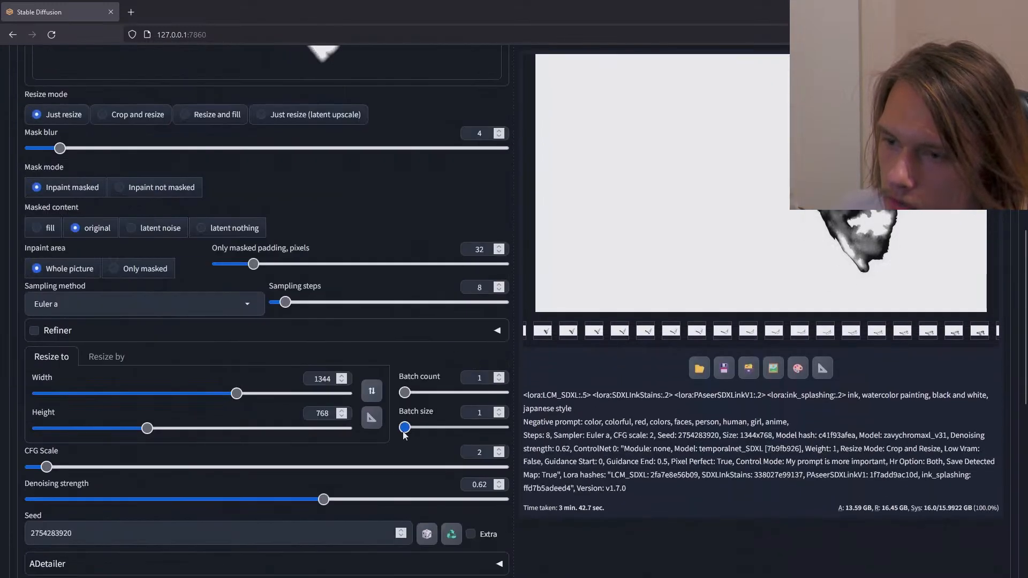
scroll(590, 436, "up", 5)
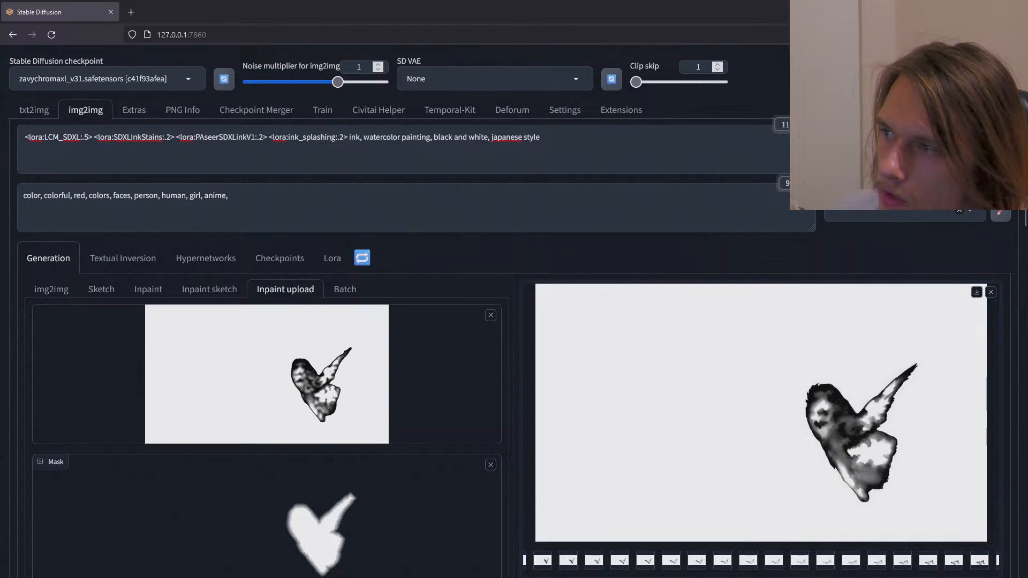
left_click(916, 149)
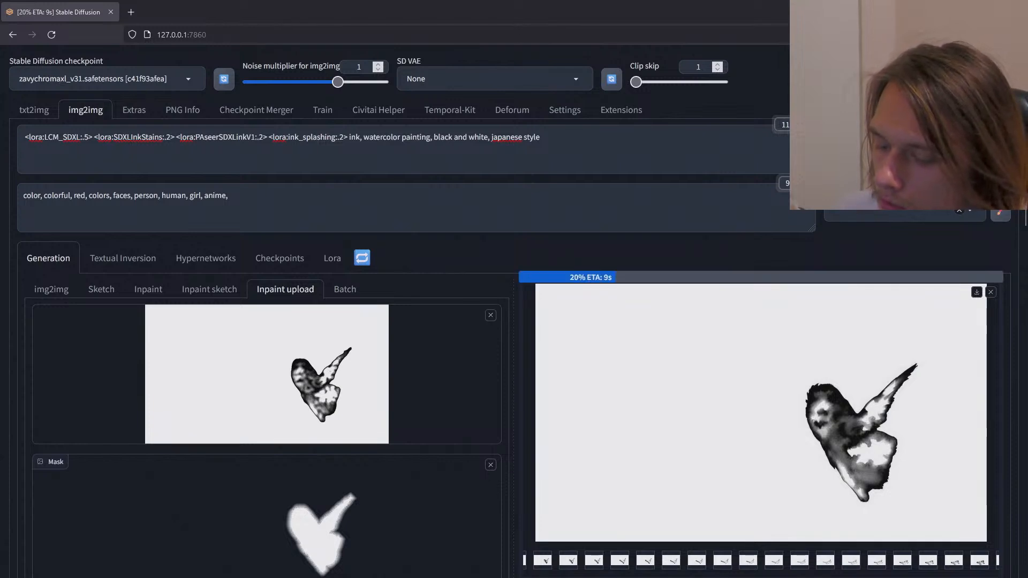
Step: Check the test generation in the console, and return to the web UI to view the resulting frame
key("alt+Tab")
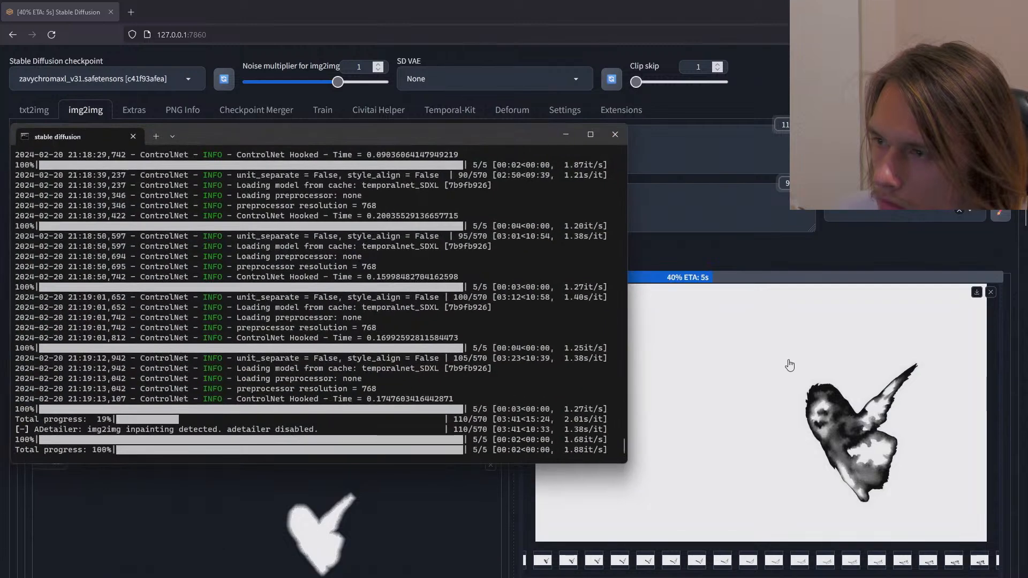
key("alt+Tab")
scroll(761, 373, "down", 2)
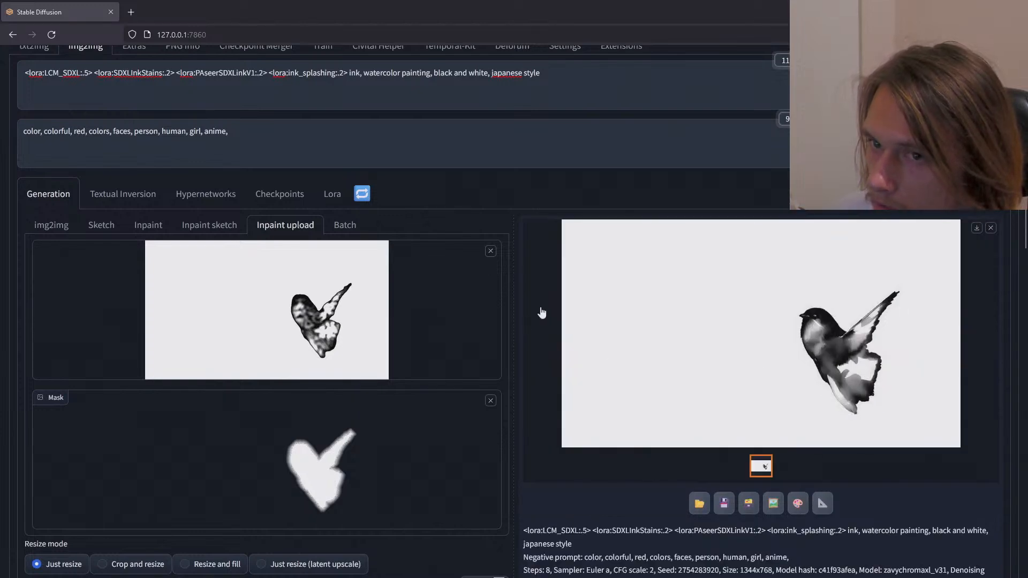
Step: Add "bird," to the negative prompt and "butterfly" to the positive prompt, and regenerate the test frame
left_click(270, 138)
type("bird,")
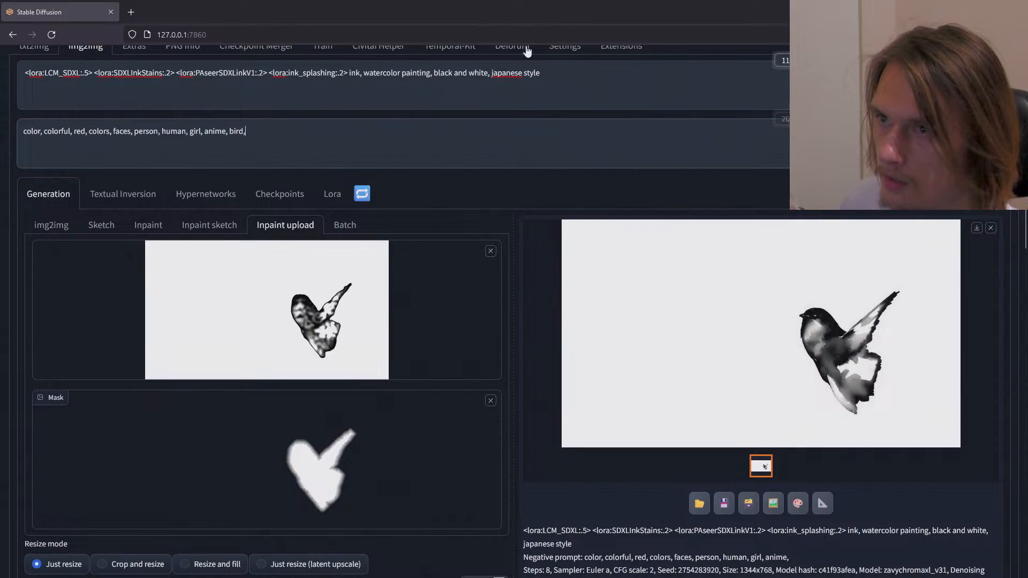
left_click(564, 84)
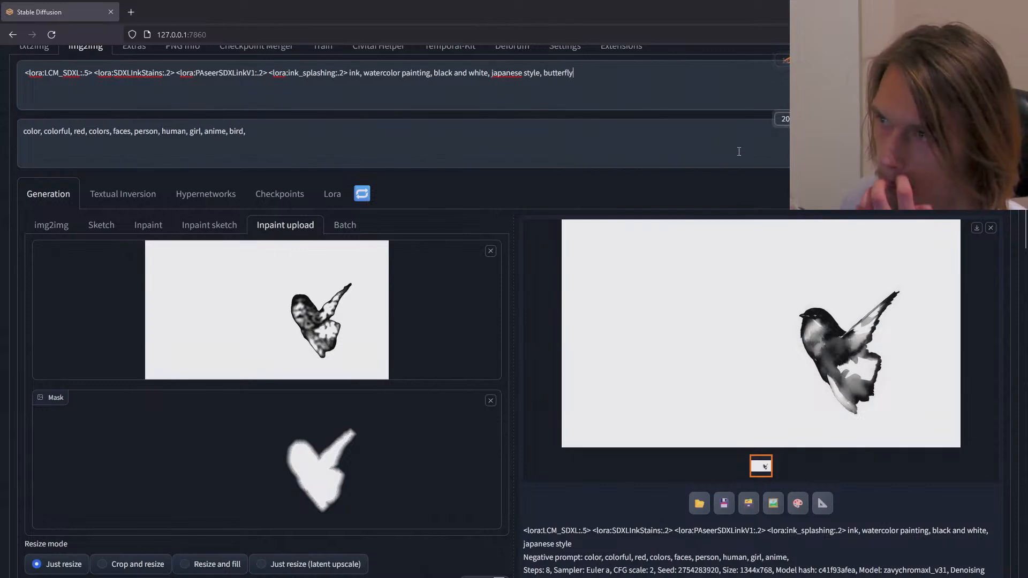
key("ctrl+Return")
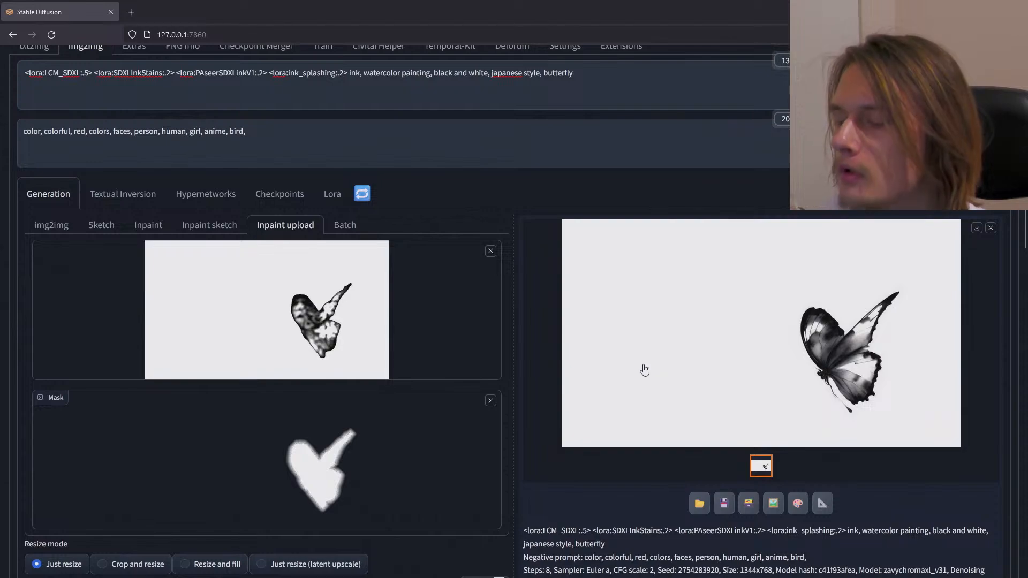
scroll(645, 383, "down", 10)
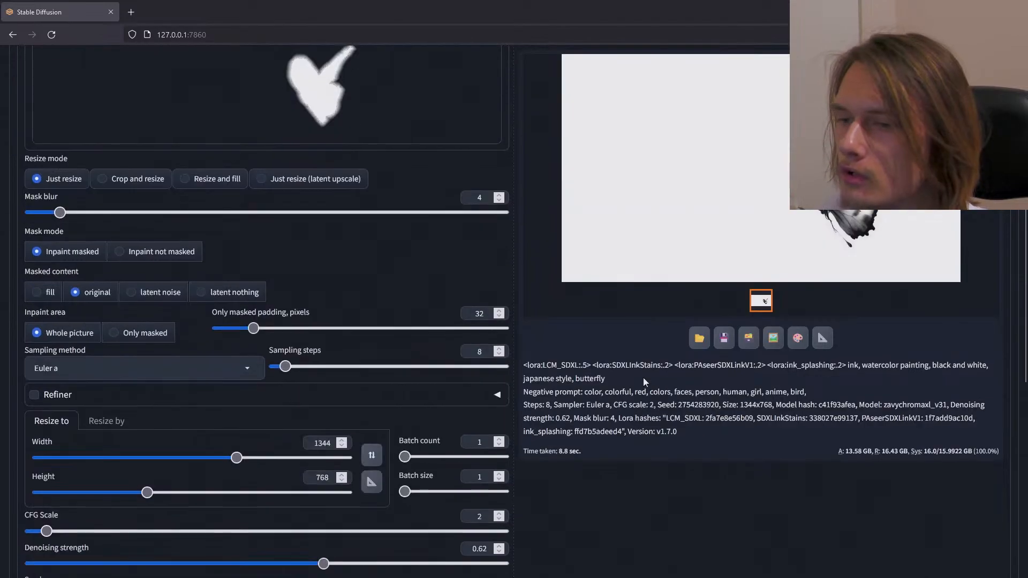
scroll(643, 378, "up", 10)
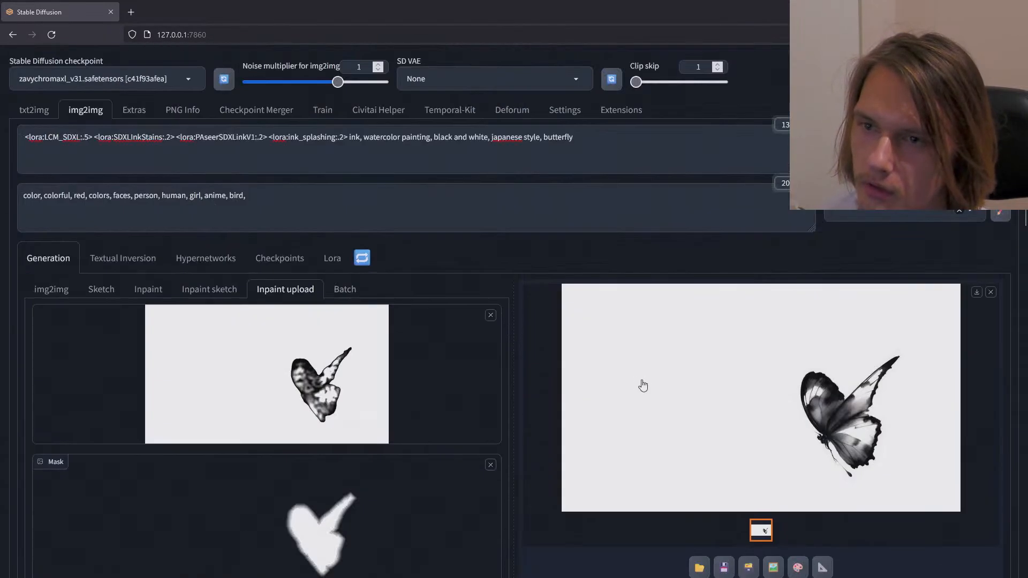
Step: Return to the batch settings and create a folder named output inside butterboys\butterfly2
left_click(345, 292)
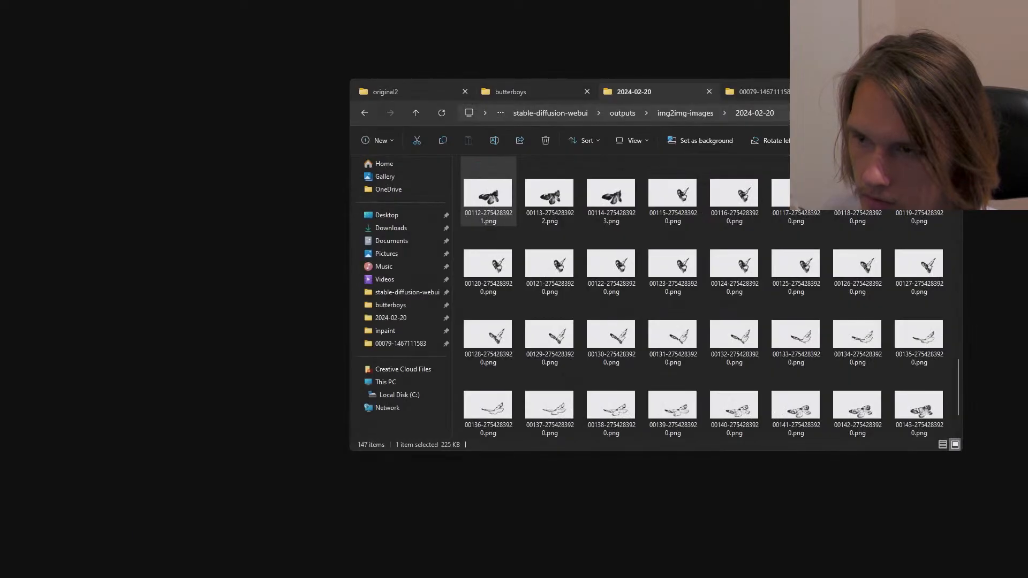
left_click(488, 193)
left_click(757, 91)
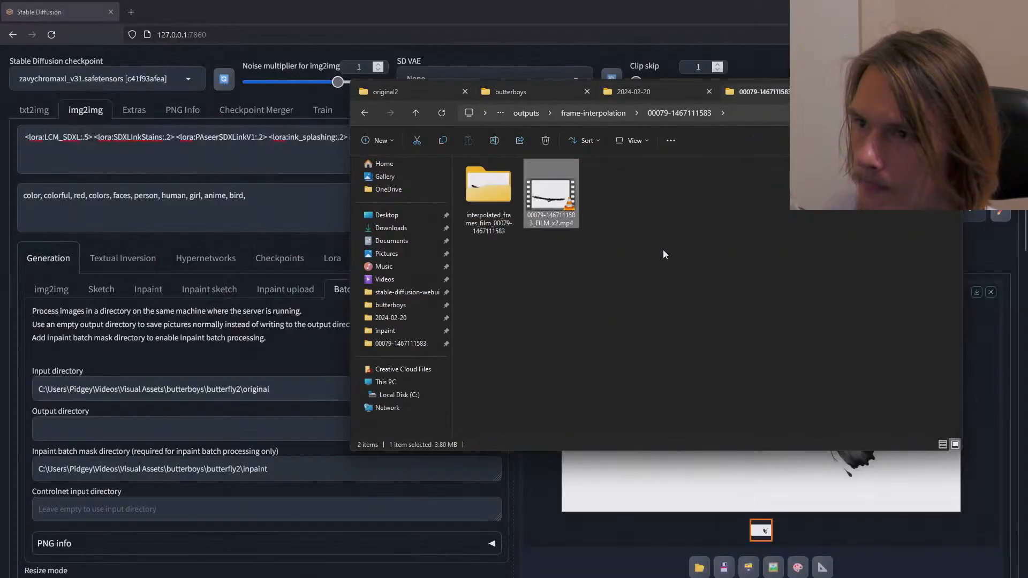
left_click(653, 92)
left_click(415, 112)
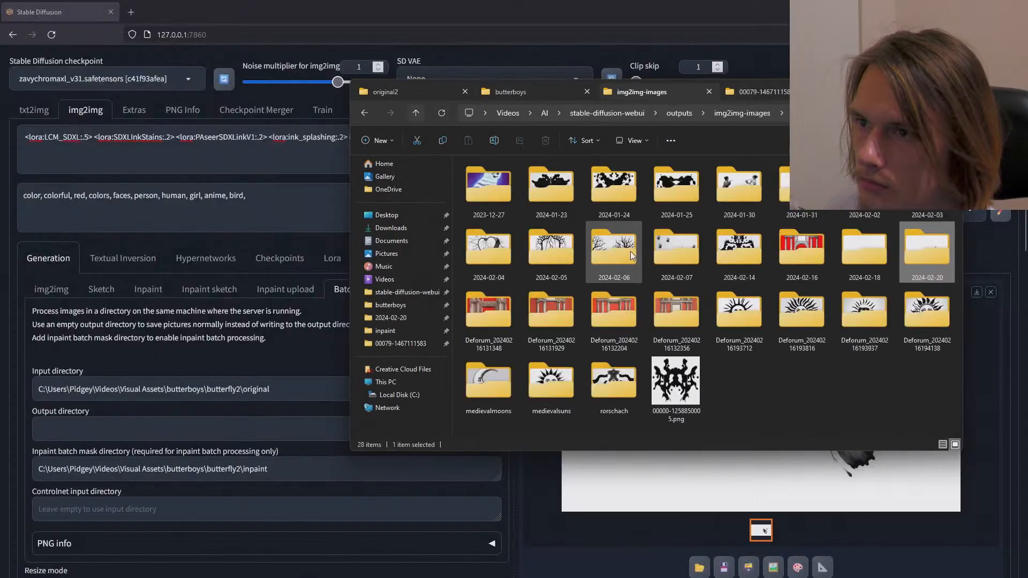
left_click(510, 91)
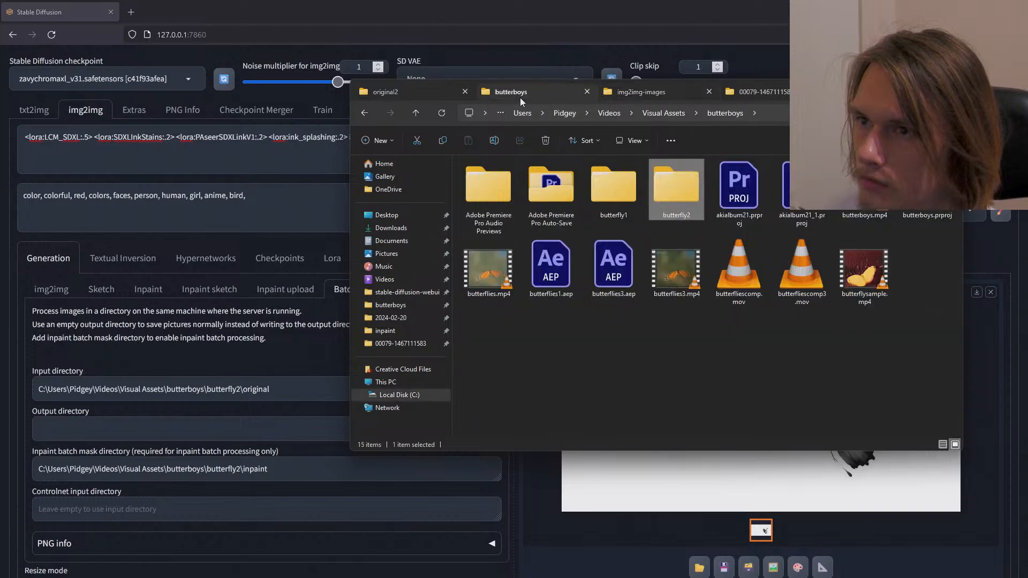
double_click(676, 188)
right_click(669, 265)
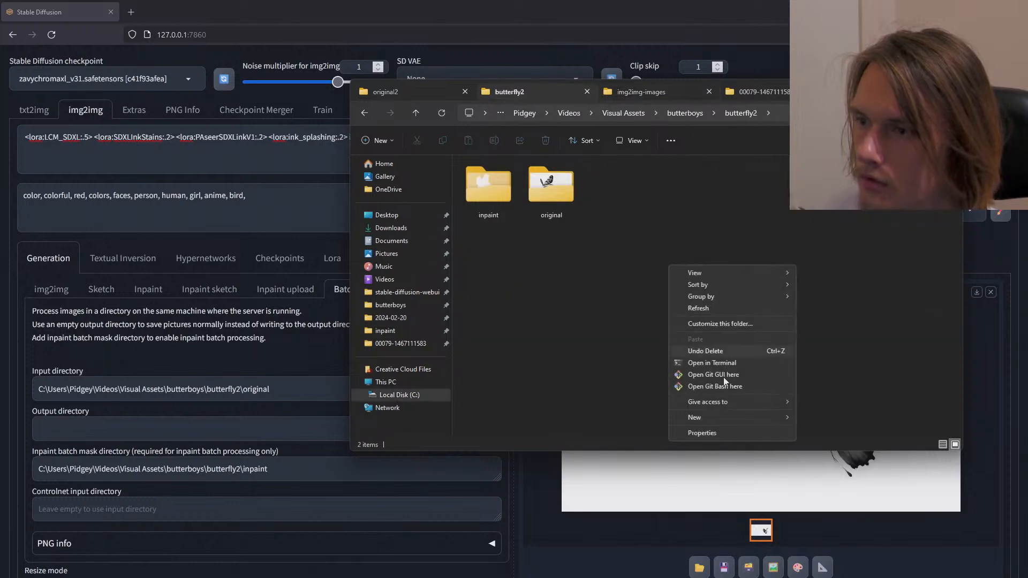
left_click(812, 418)
type("output")
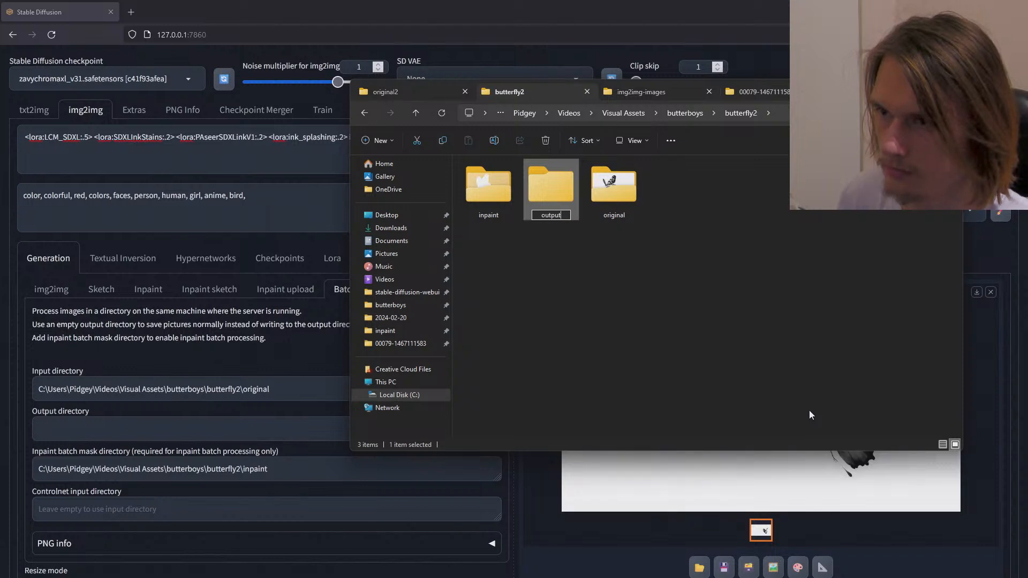
left_click(766, 346)
Step: Set the batch output directory to the butterboys\butterfly2\output folder, and start generating the batch
left_click_drag(279, 390, 1, 398)
key("ctrl+c")
left_click(270, 428)
key("ctrl+v")
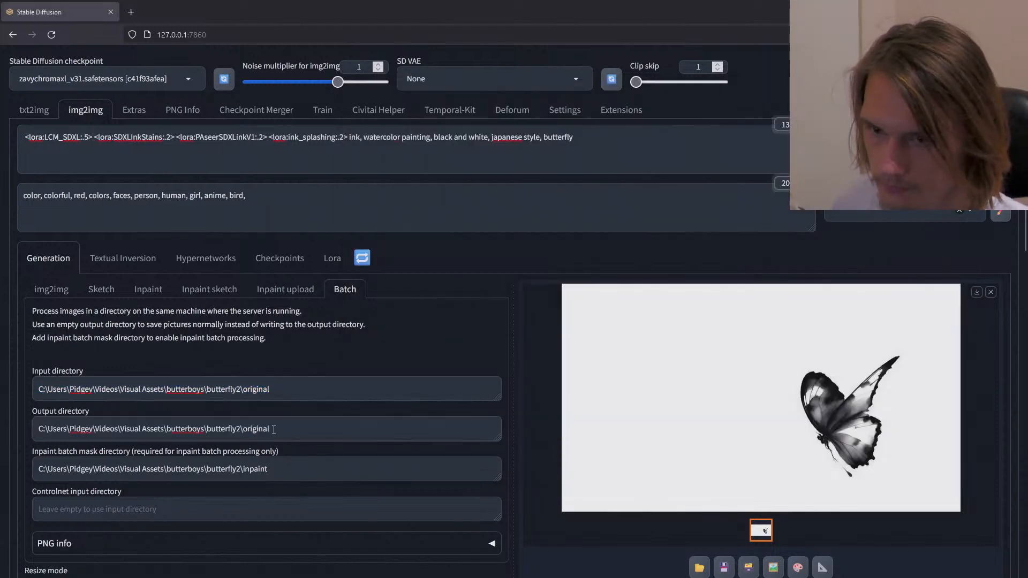
left_click_drag(271, 428, 250, 439)
type("utp")
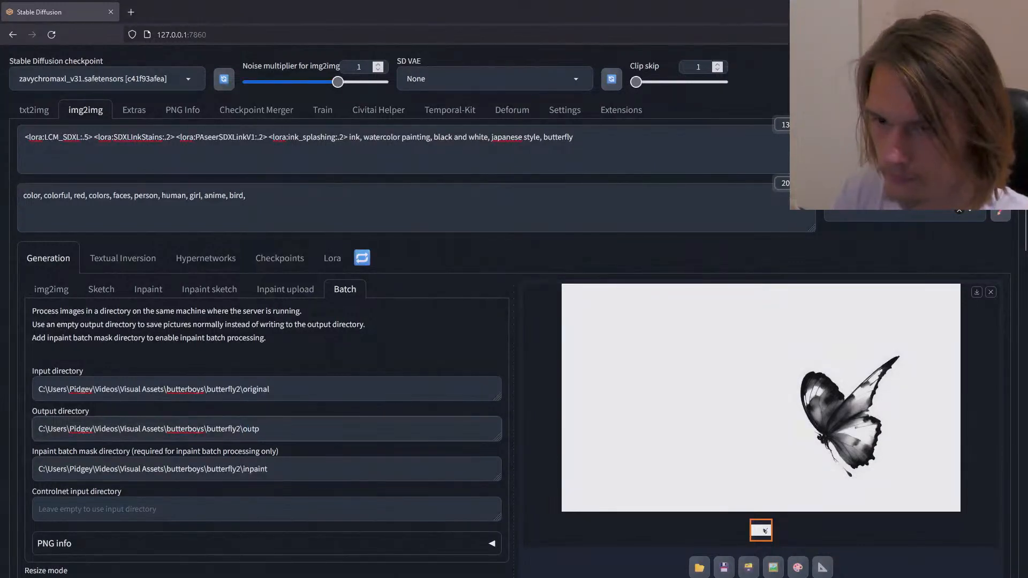
type("ut")
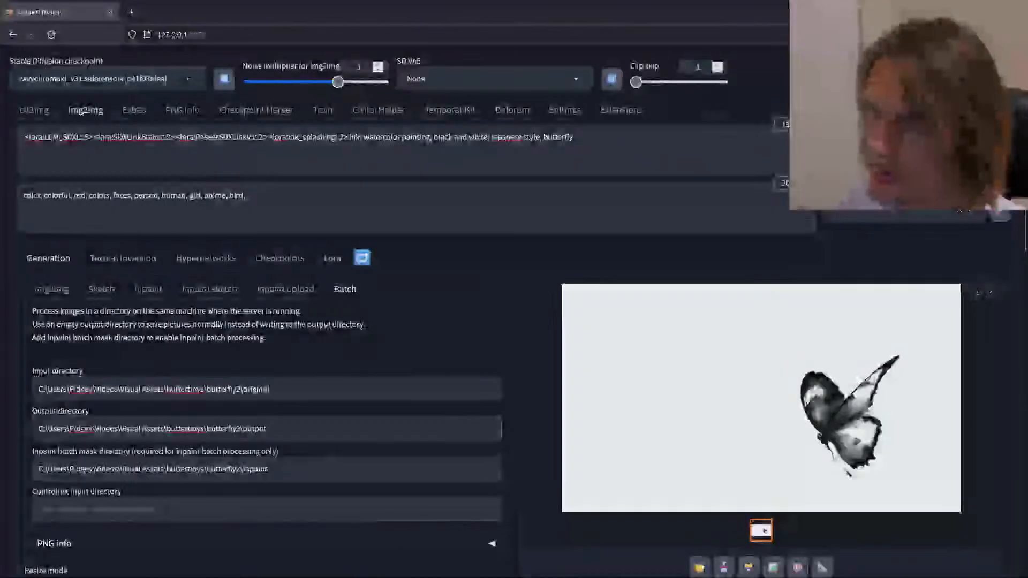
left_click(916, 144)
scroll(581, 344, "down", 2)
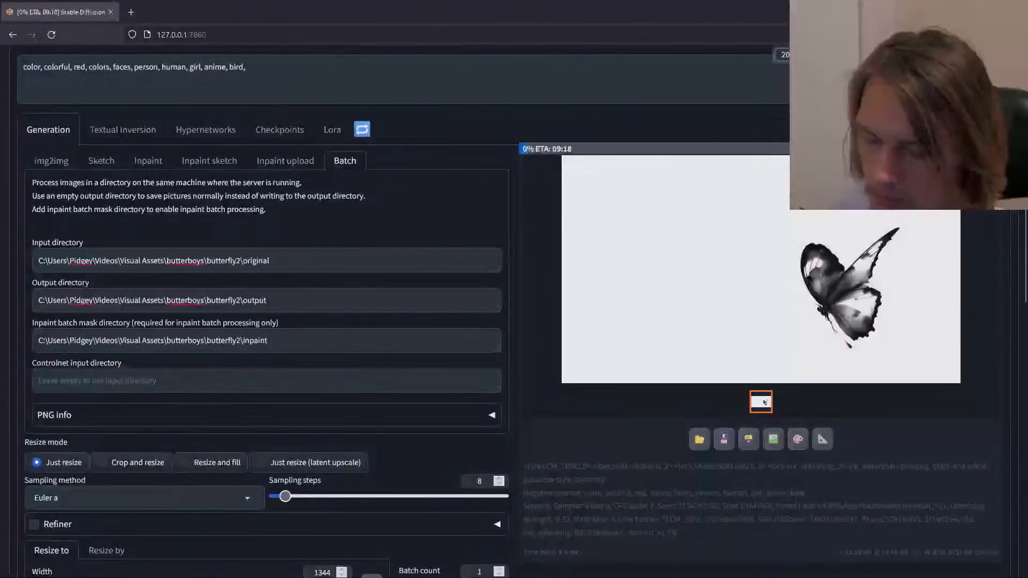
Step: Open the new output folder in butterfly2 to check for the first batch frames
key("alt+Tab")
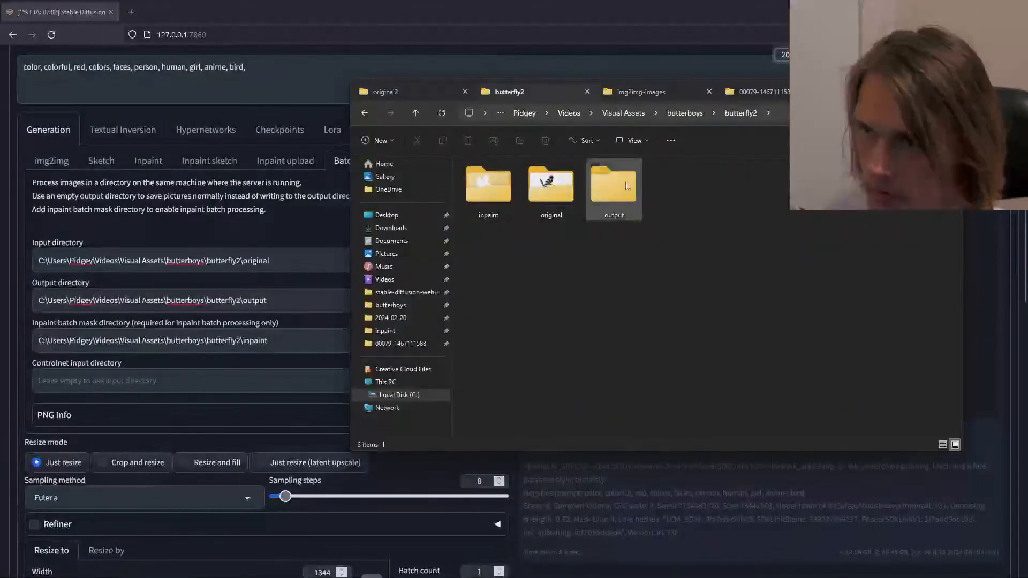
double_click(627, 185)
left_click_drag(876, 95, 644, 111)
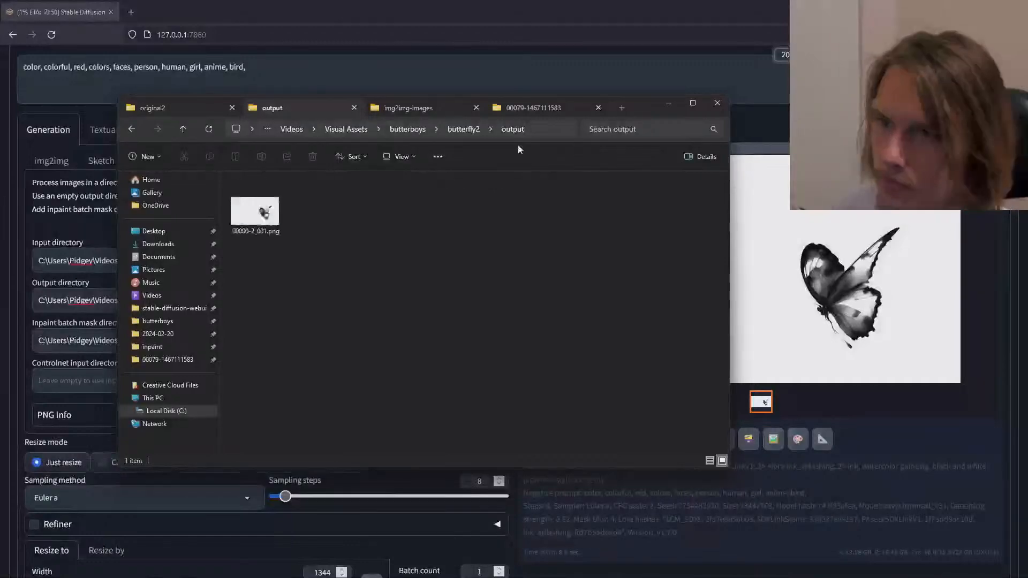
Step: Open image 00140 from the 2024-02-20 img2img output folder to review the earlier batch's result
left_click(513, 110)
left_click(461, 108)
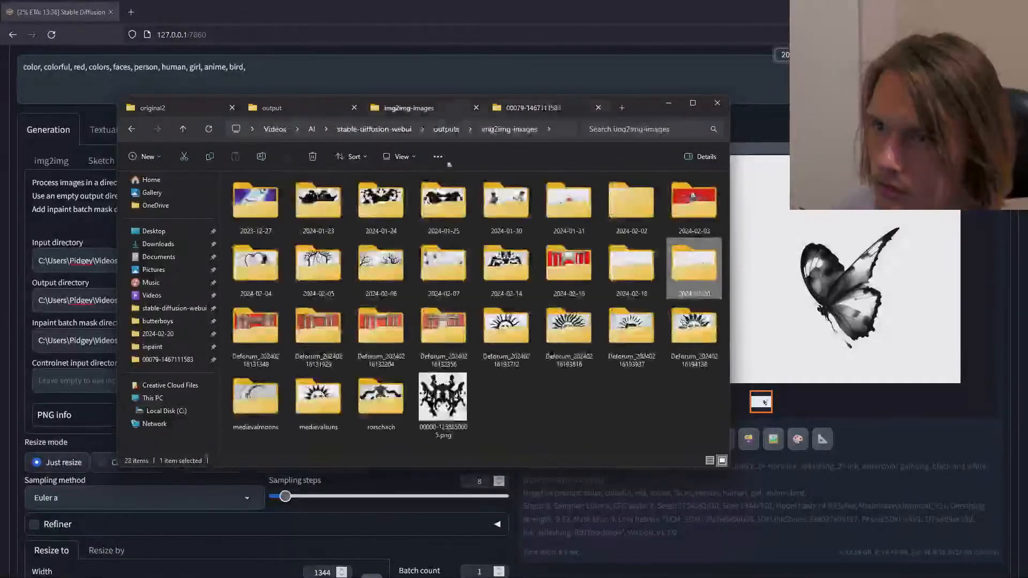
double_click(692, 277)
scroll(538, 377, "down", 10)
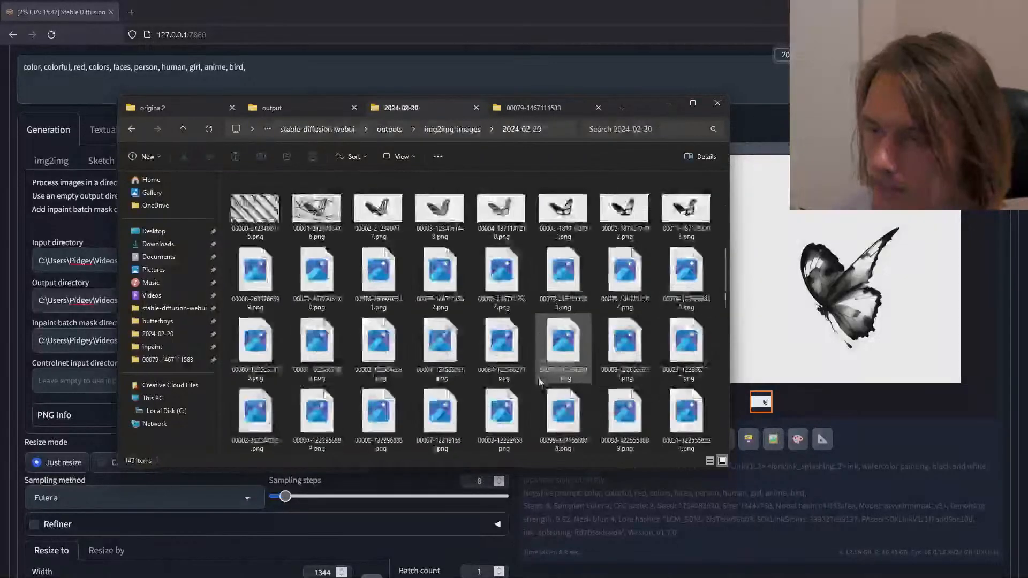
double_click(504, 354)
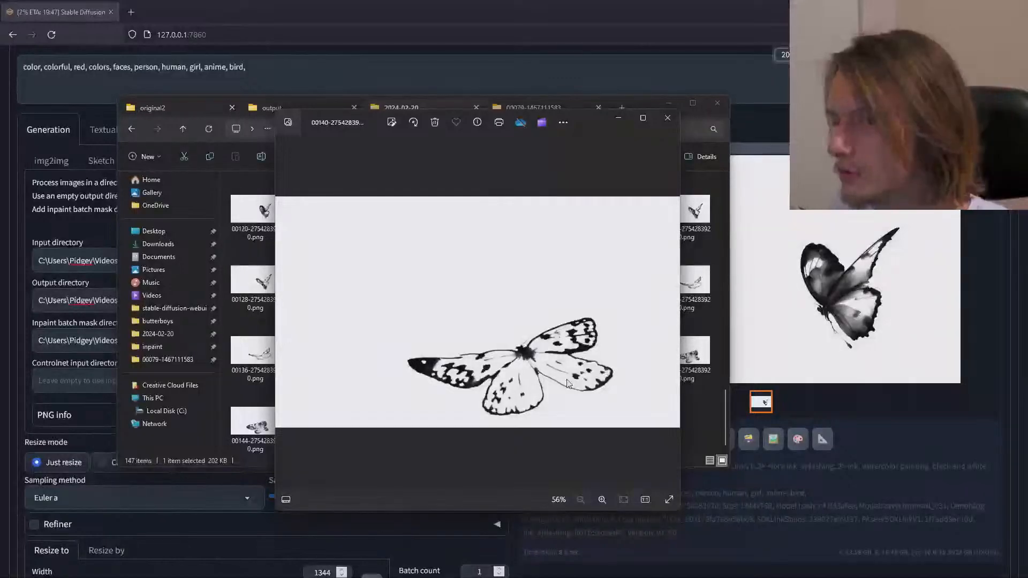
Step: Flip back and forth through the earlier batch's frames between 00140 and 00135 to compare consecutive images in a widened viewer
key("Left")
key("Left")
key("Left")
key("Left")
key("Left")
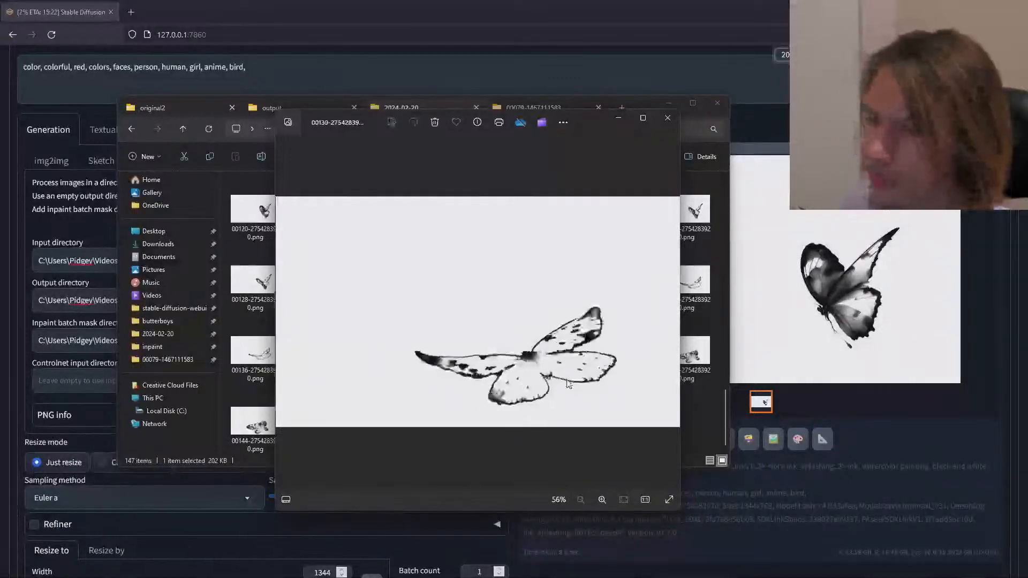
key("Left")
key("Left")
key("Left")
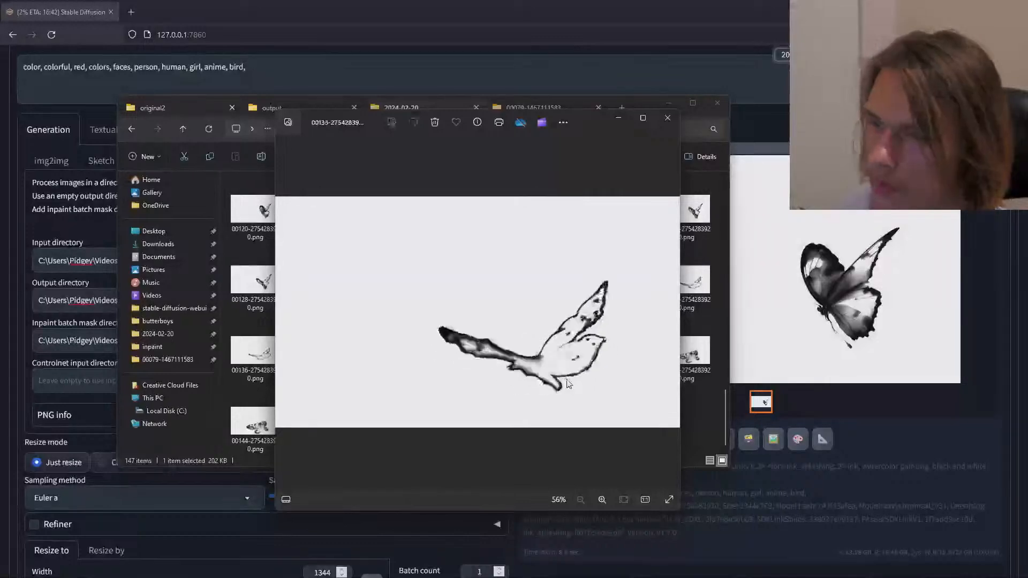
key("Right")
key("Right")
key("Right")
key("Right")
key("Left")
key("Left")
key("Left")
key("Right")
key("Right")
key("Right")
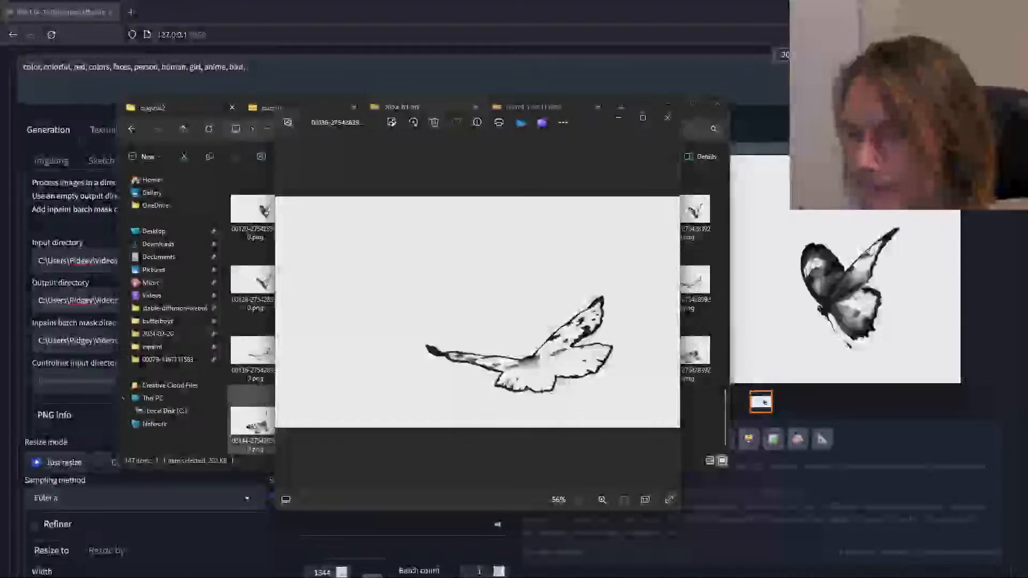
left_click_drag(275, 399, 147, 401)
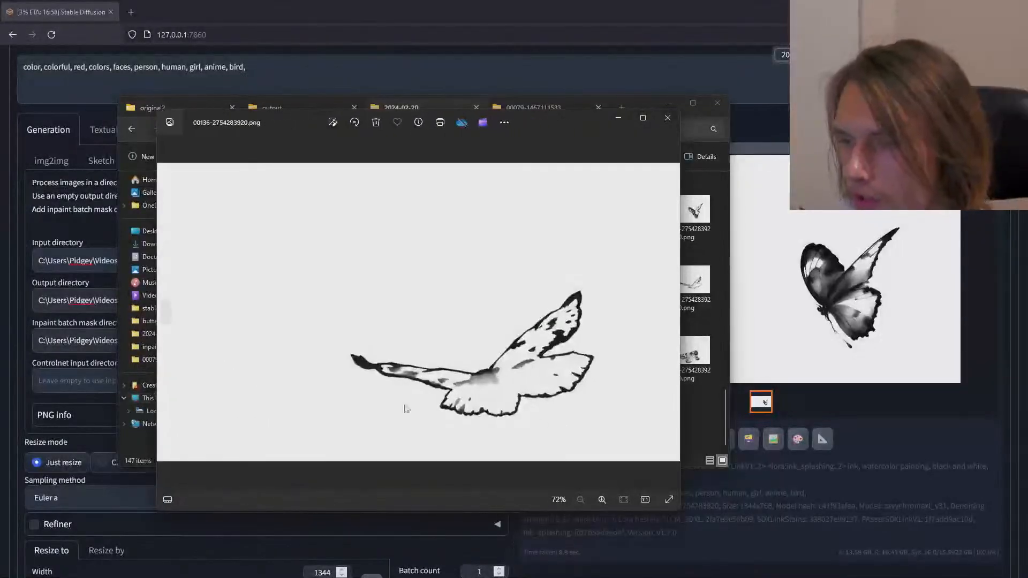
left_click(668, 117)
Step: Return to the butterfly2 output folder and open the new batch's first frame, 00000-2_001.png
left_click_drag(636, 102, 661, 83)
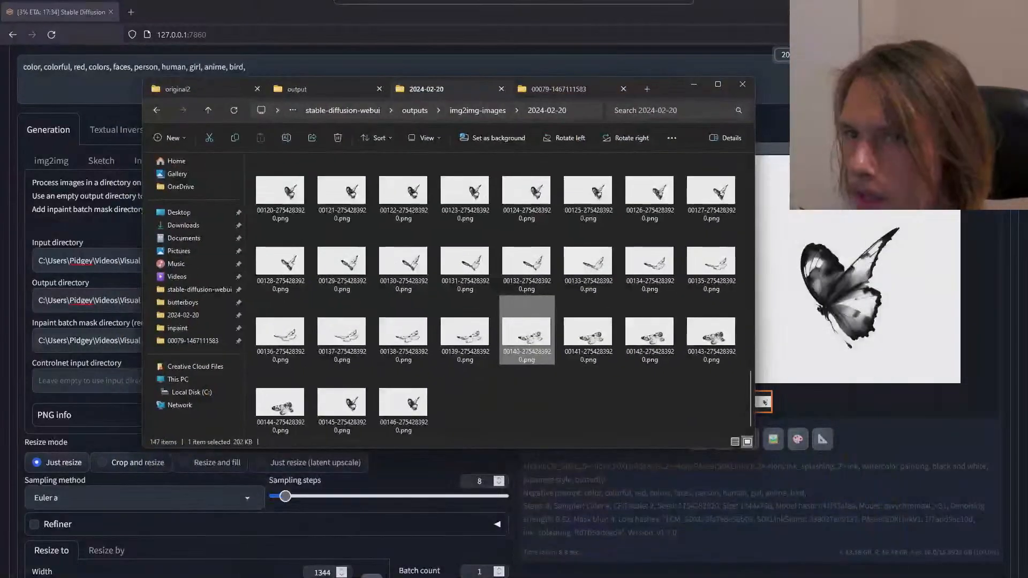
left_click(335, 92)
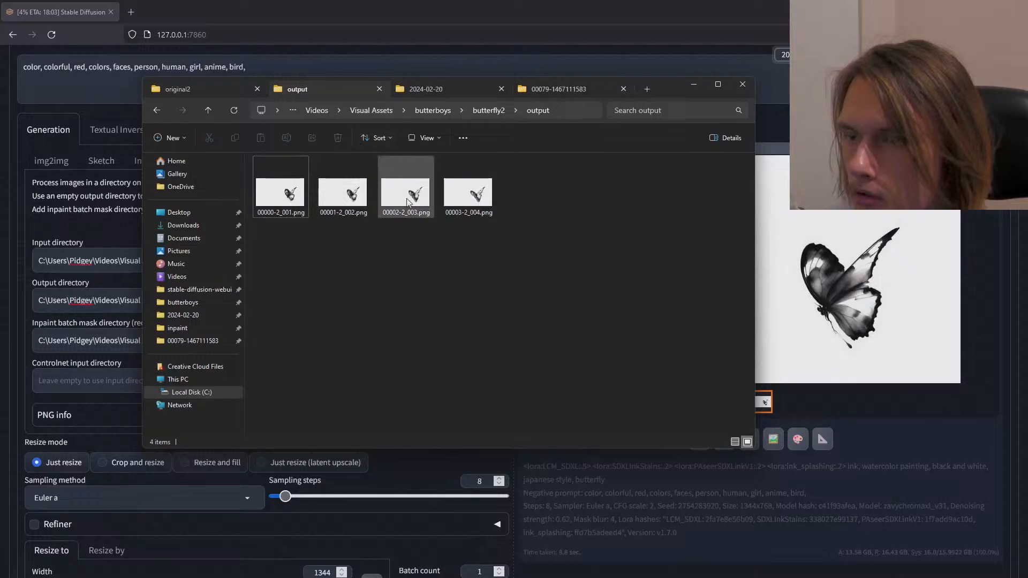
double_click(281, 193)
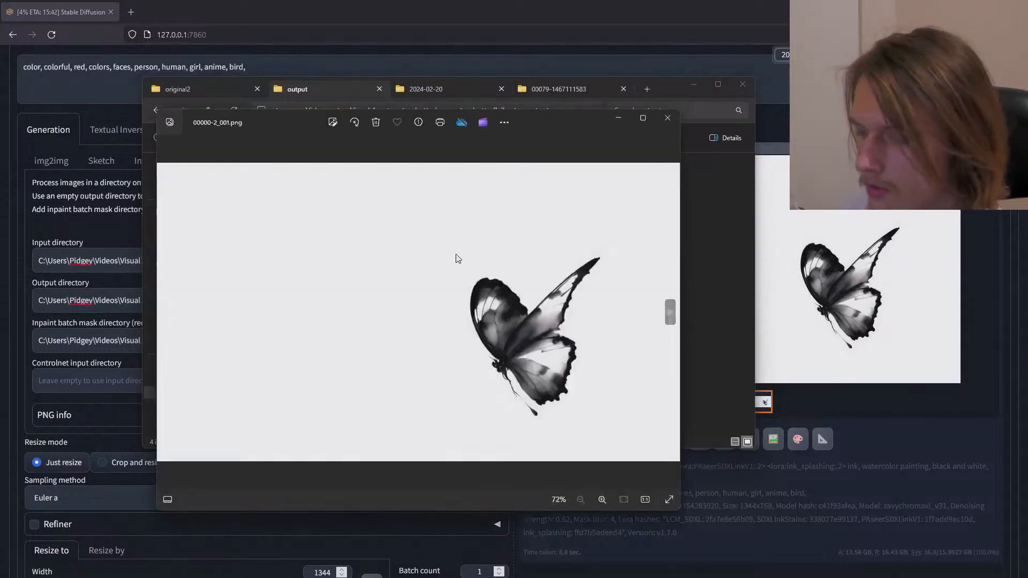
Step: Flip repeatedly between new frames 00000-2_001 and 00003-2_004 to judge consistency between consecutive frames
key("Right")
key("Right")
key("Right")
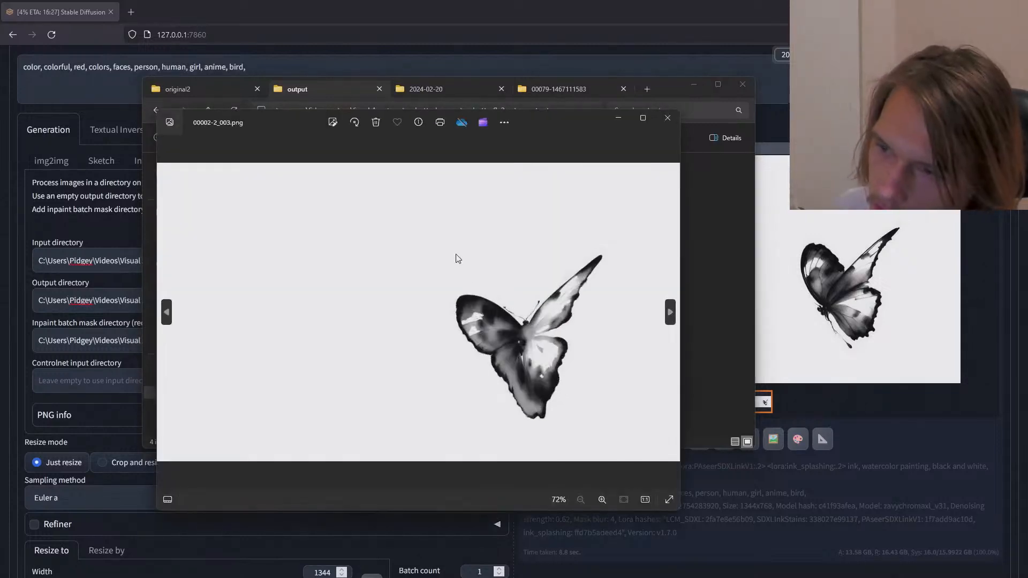
key("Left")
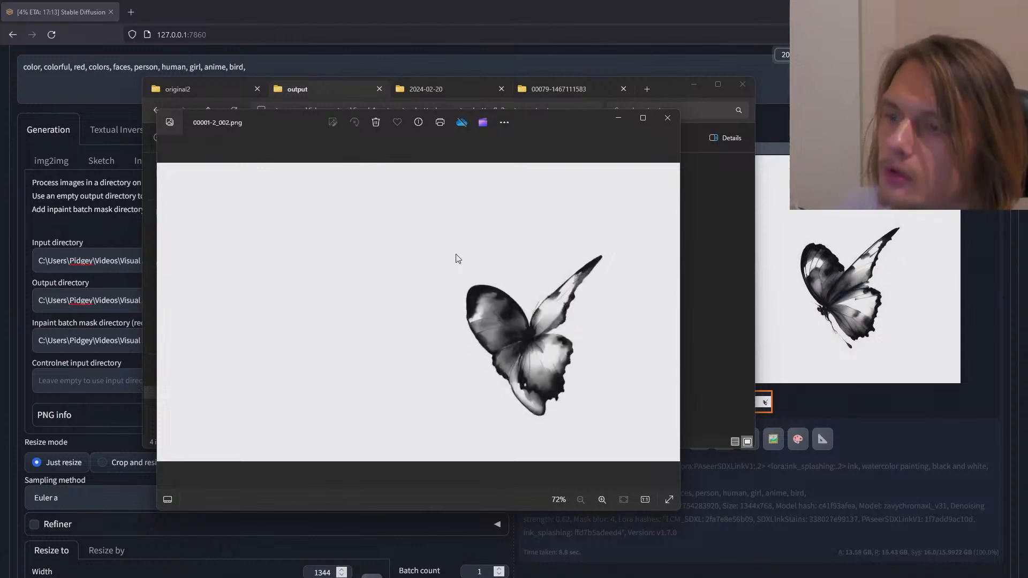
key("Left")
key("Left")
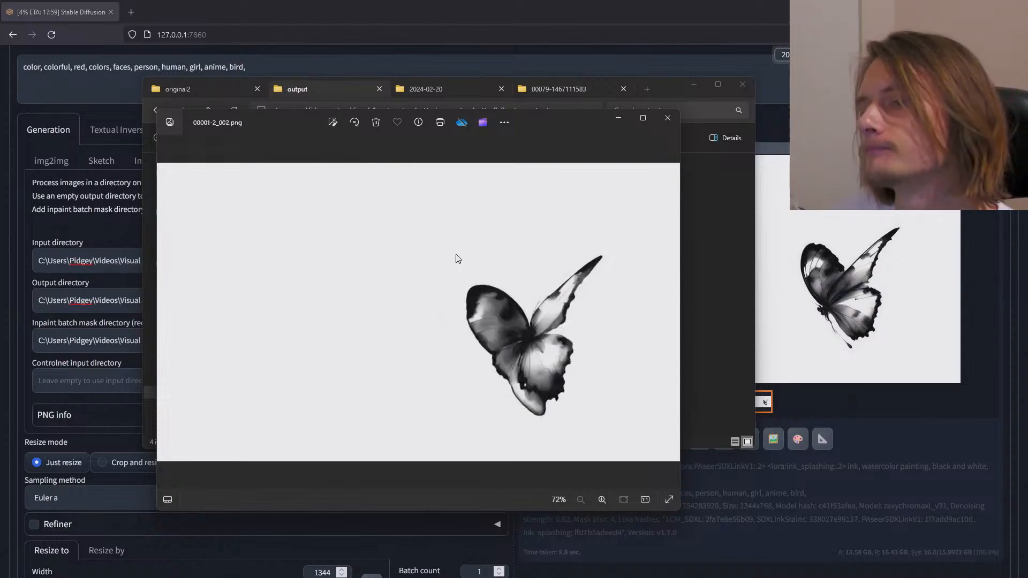
key("Right")
key("Right")
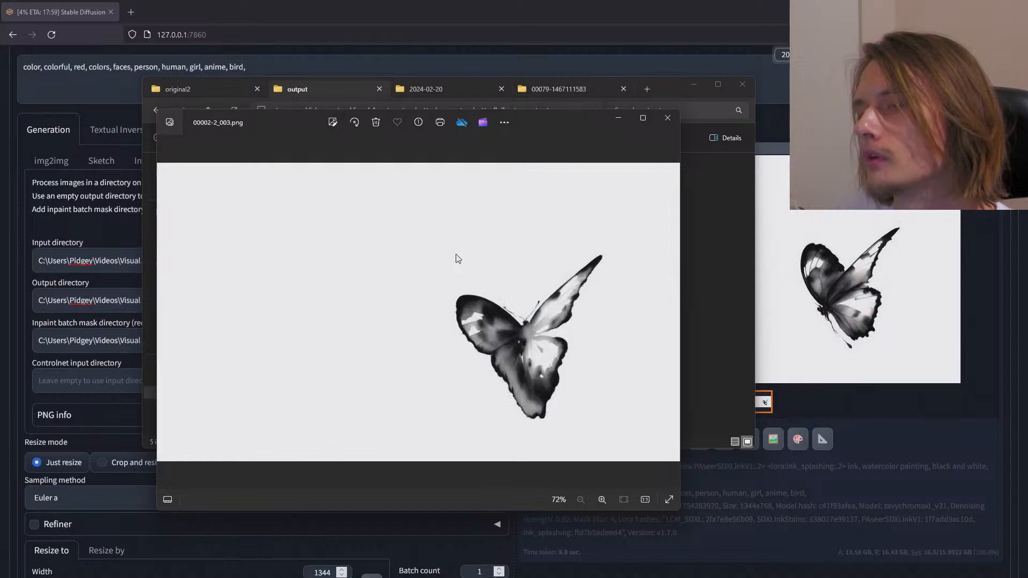
key("Left")
key("Left")
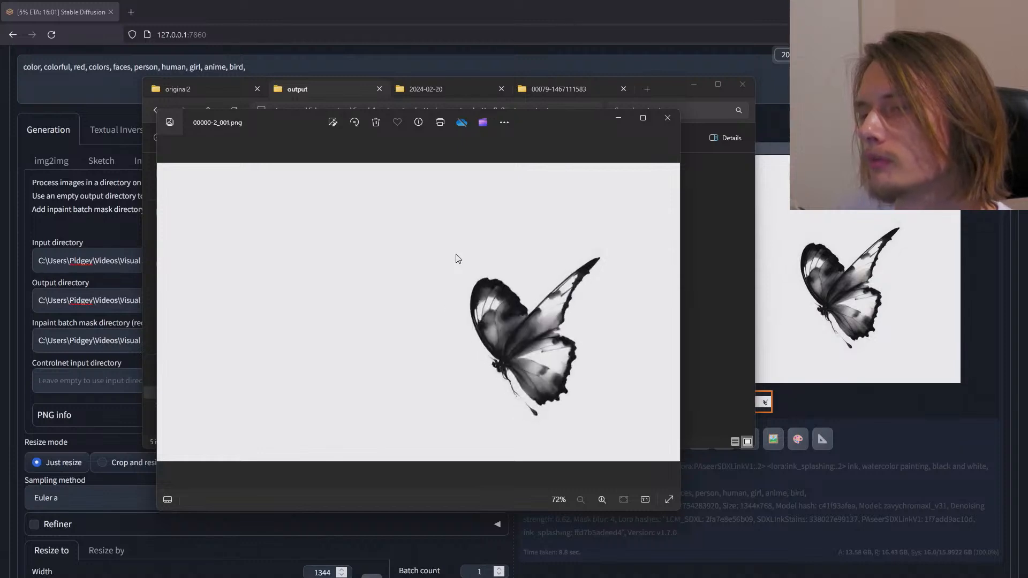
key("Right")
key("Right")
key("Right")
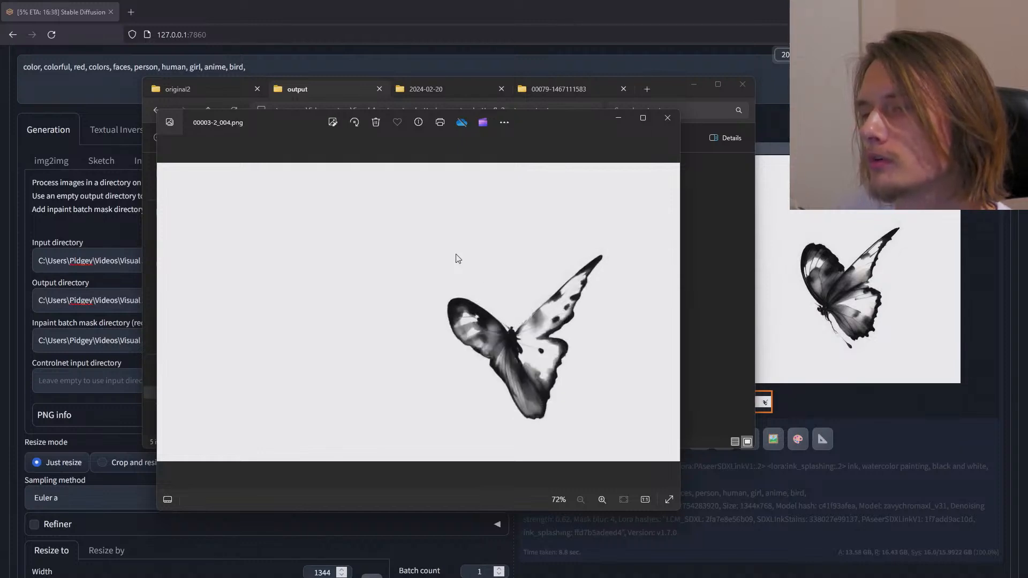
key("Left")
key("Left")
key("Left")
key("Right")
key("Right")
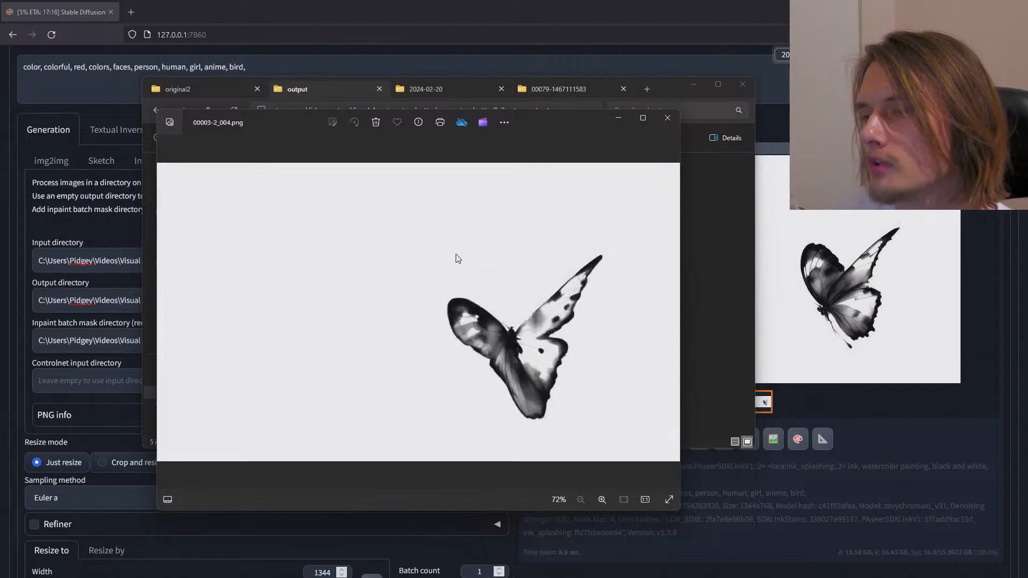
key("Left")
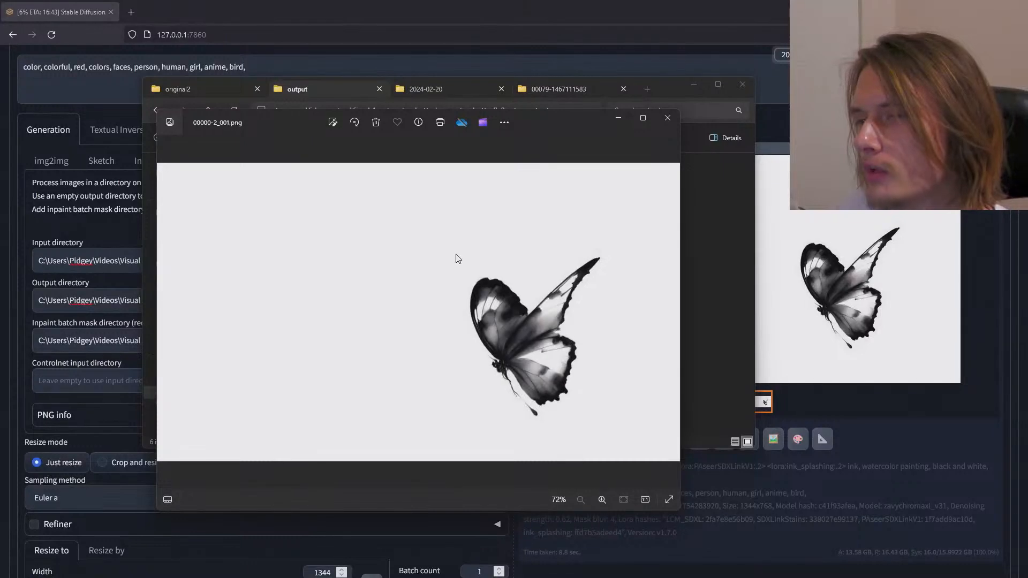
key("Right")
key("Right")
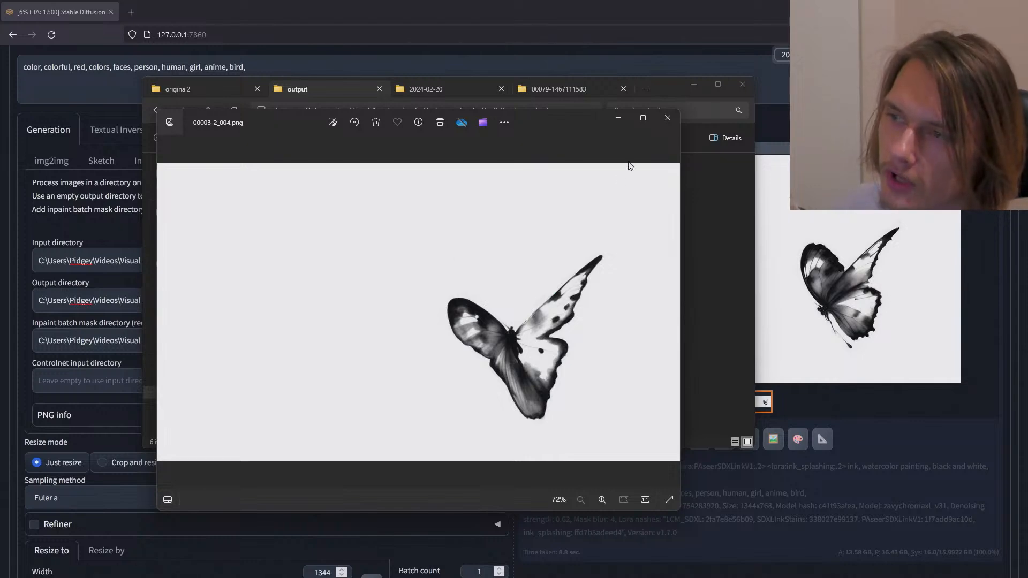
left_click(668, 118)
Step: Open 00004-2_005.png from the output folder and flip back and forth through frames 00000-2_001 to 00006-2_007
left_click(539, 210)
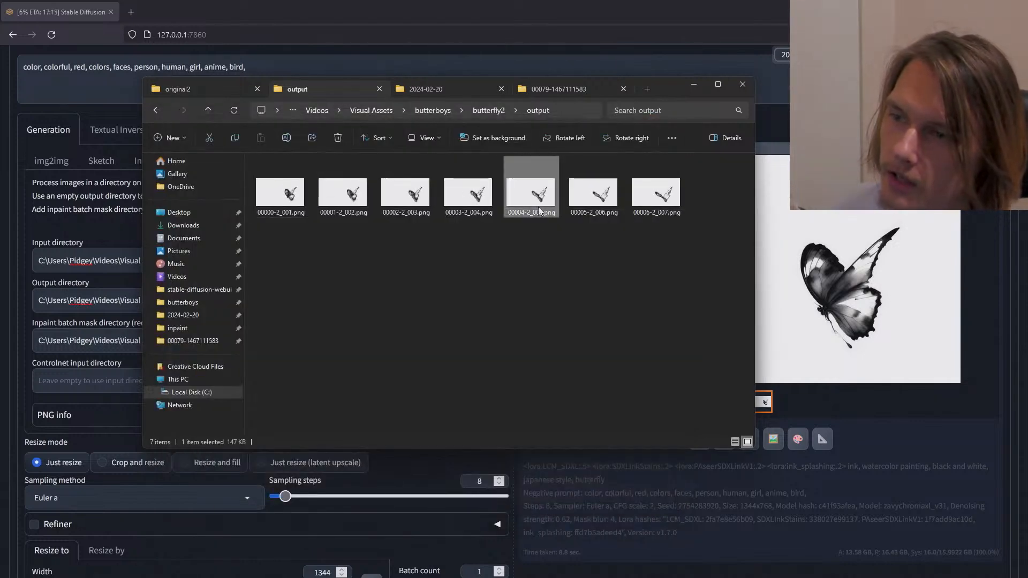
double_click(539, 210)
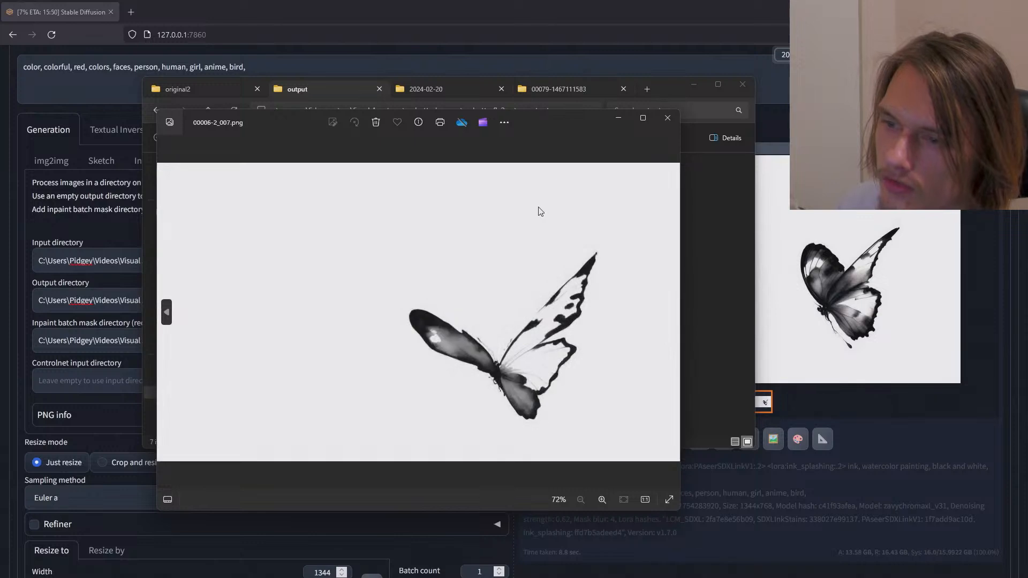
key("Left")
key("Left")
key("Left")
key("Left")
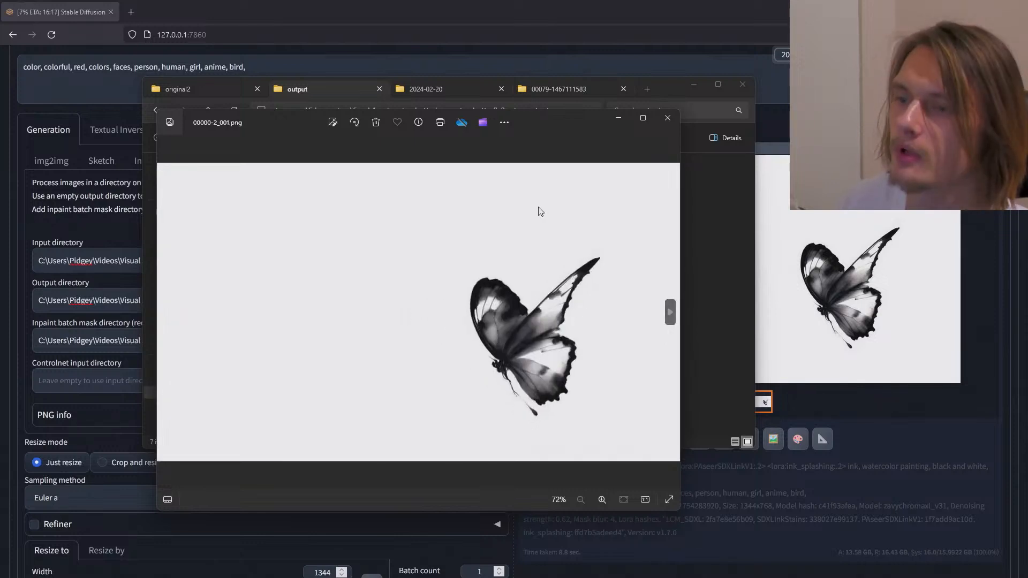
key("Right")
key("Right")
key("Right")
key("Right")
key("Left")
key("Left")
key("Left")
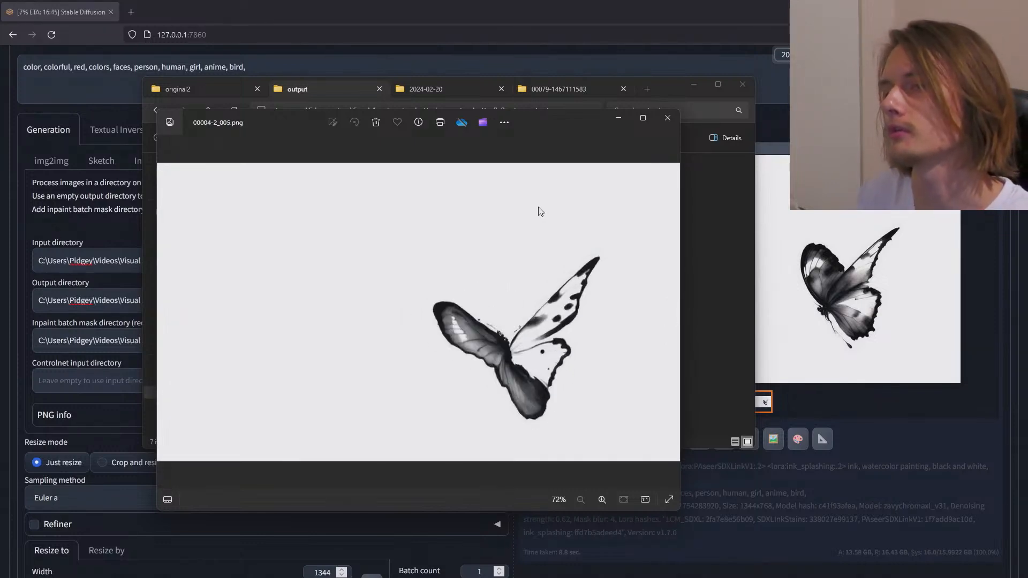
key("Left")
key("Left")
key("Left")
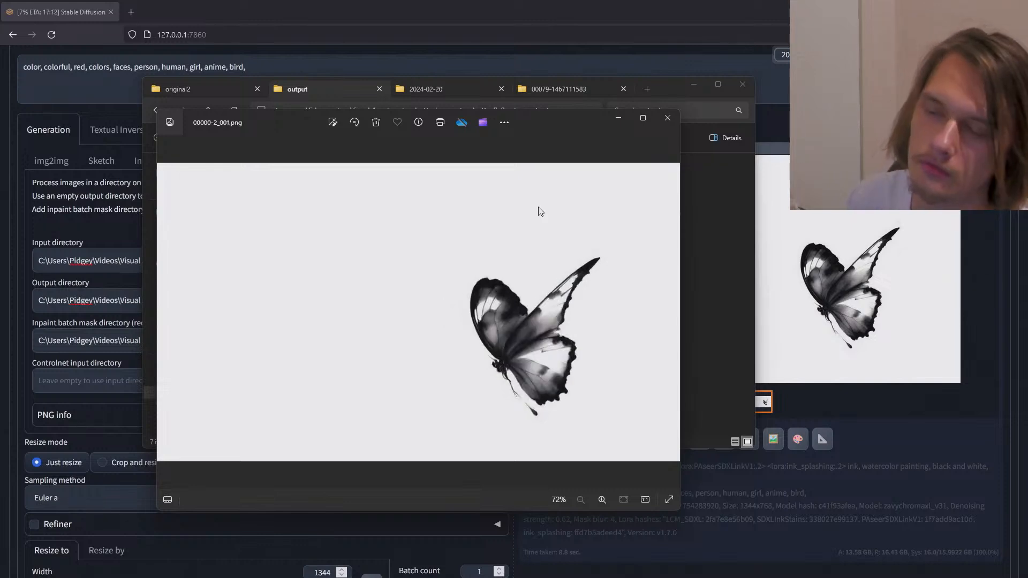
key("Right")
key("Right")
key("Right")
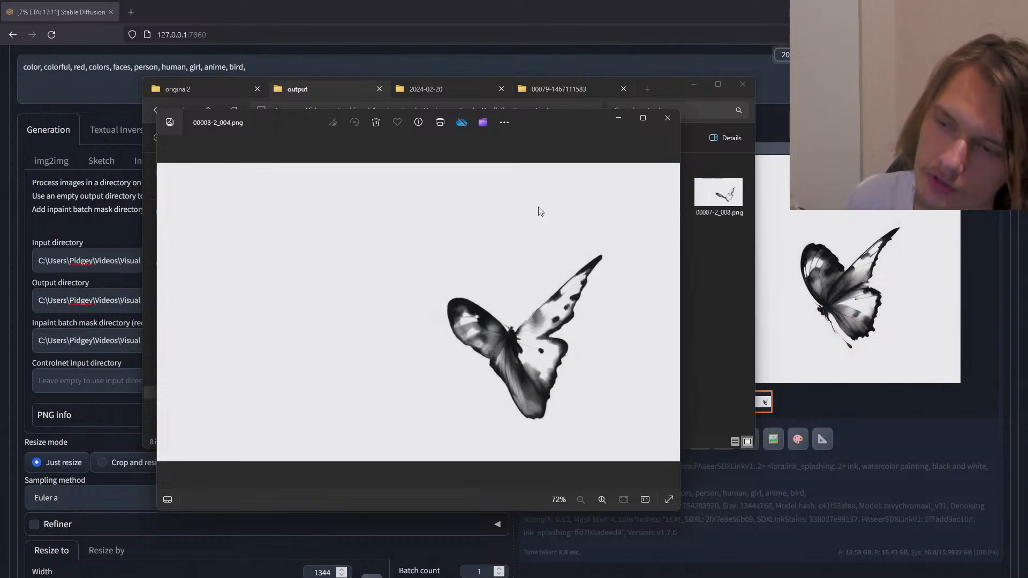
key("Right")
key("Right")
key("Right")
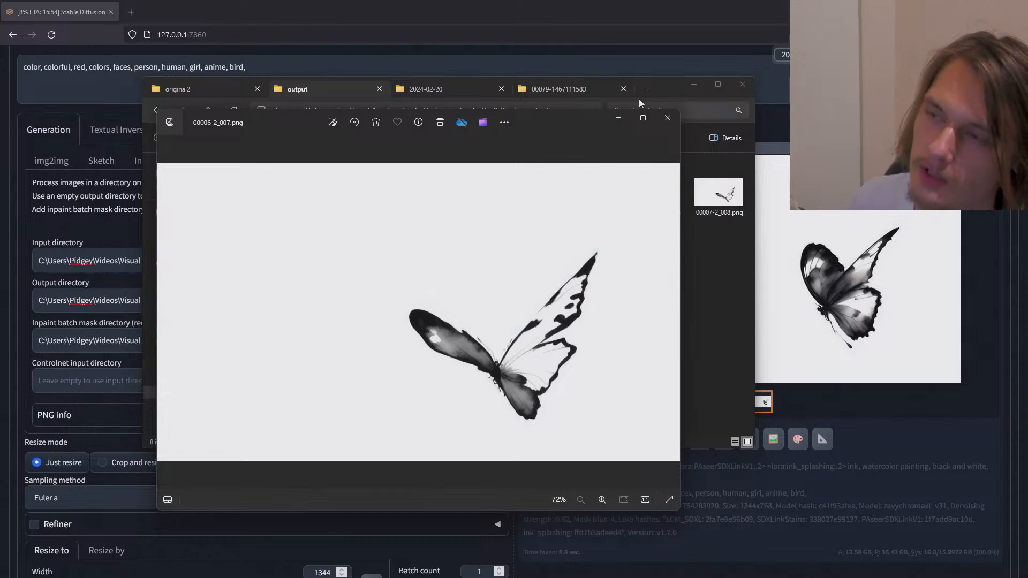
left_click(665, 118)
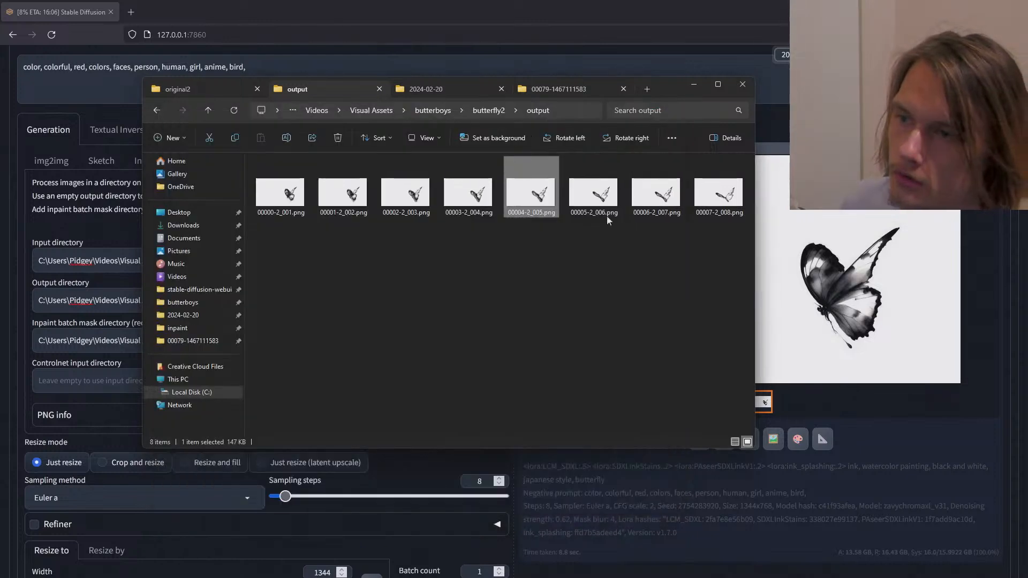
Step: Open 00006-2_007.png and flip through the new frames from 00000-2_001 to 00007-2_008 to examine the wing motion
double_click(643, 198)
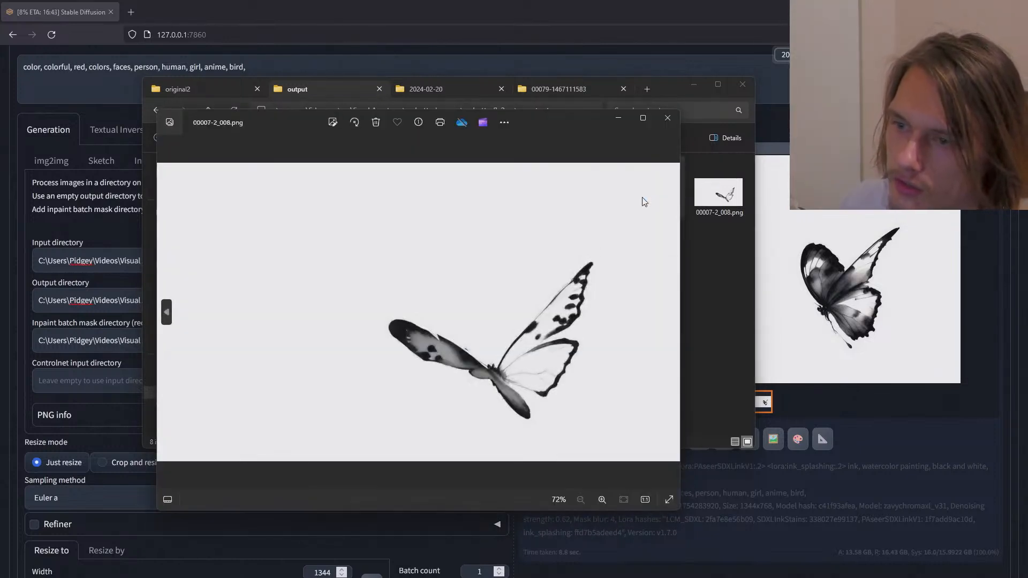
key("Left")
key("Left")
key("Left")
key("Left")
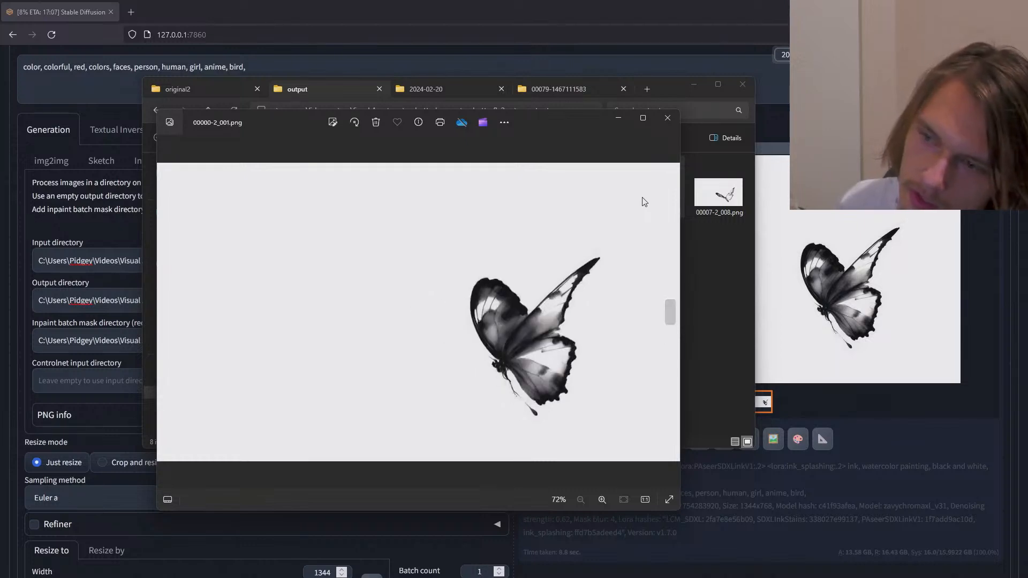
key("Right")
key("Right")
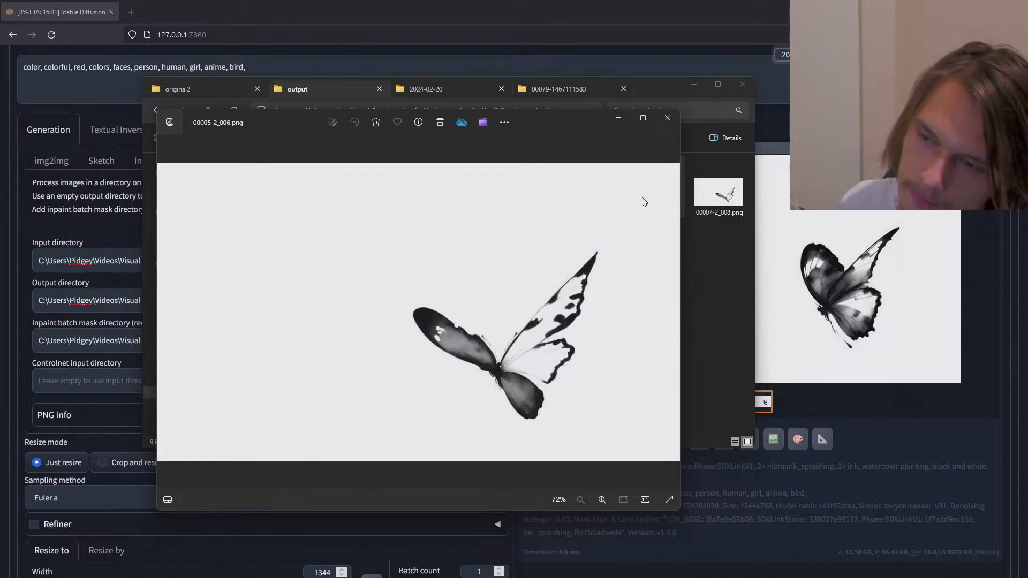
key("Right")
key("Right")
key("Right")
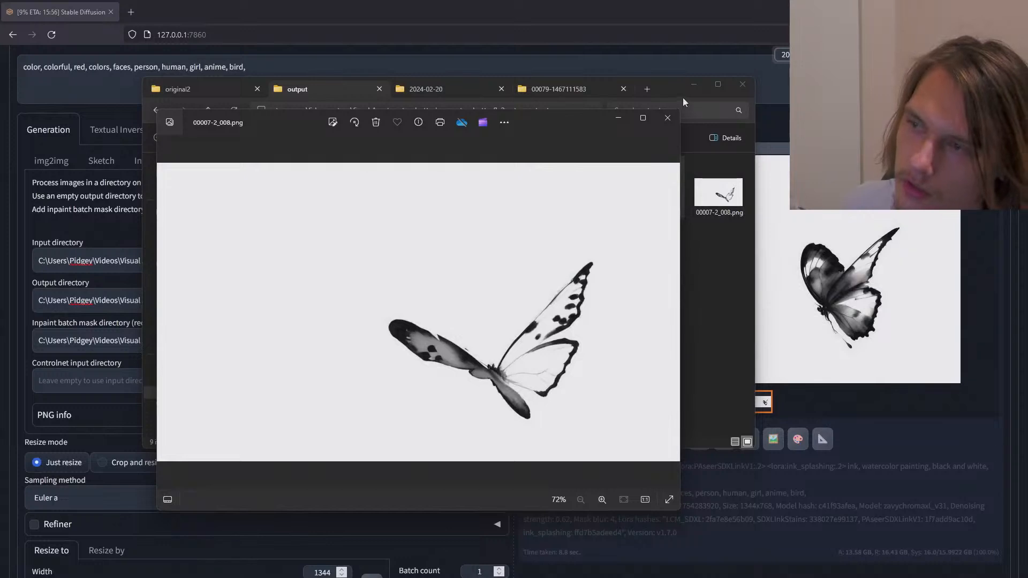
left_click(668, 120)
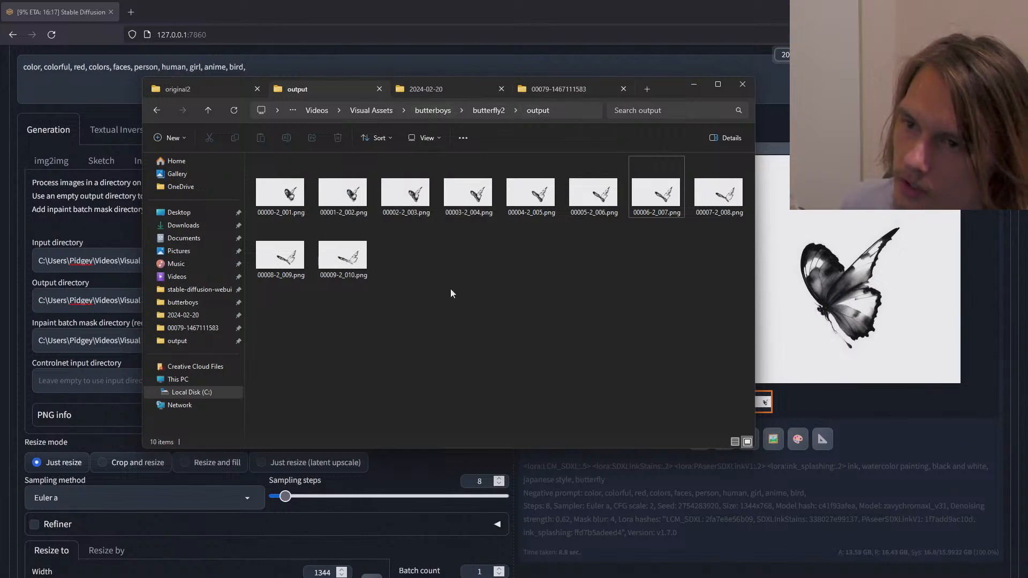
Step: View the newest output frame, 00009-2_010.png, and return to the output folder
double_click(343, 254)
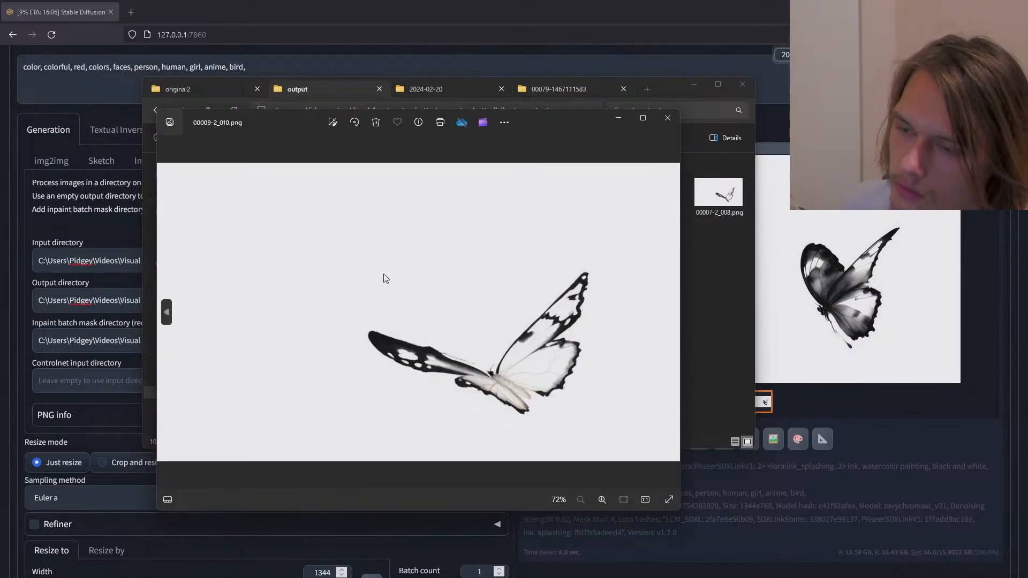
left_click(666, 119)
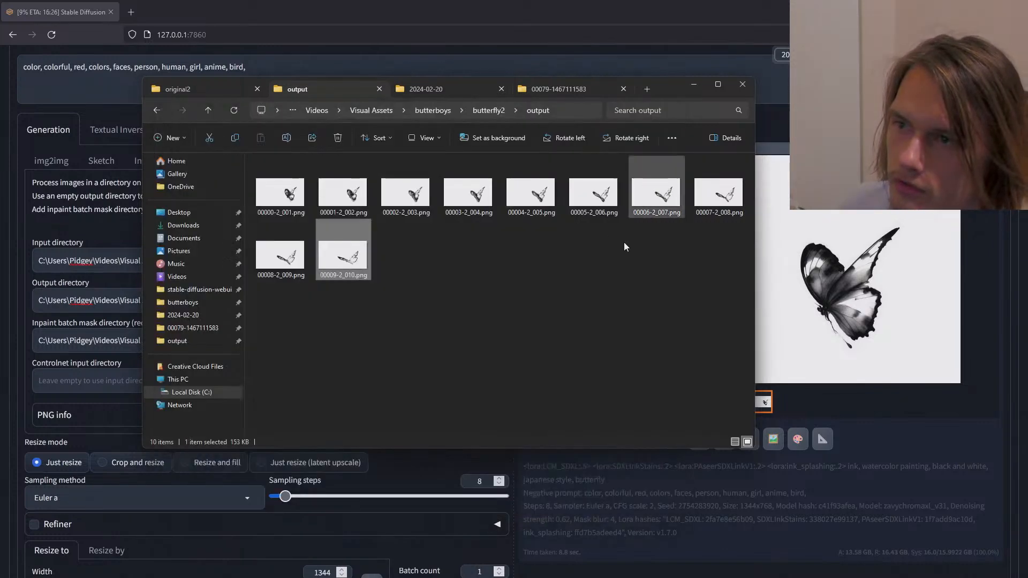
left_click(597, 290)
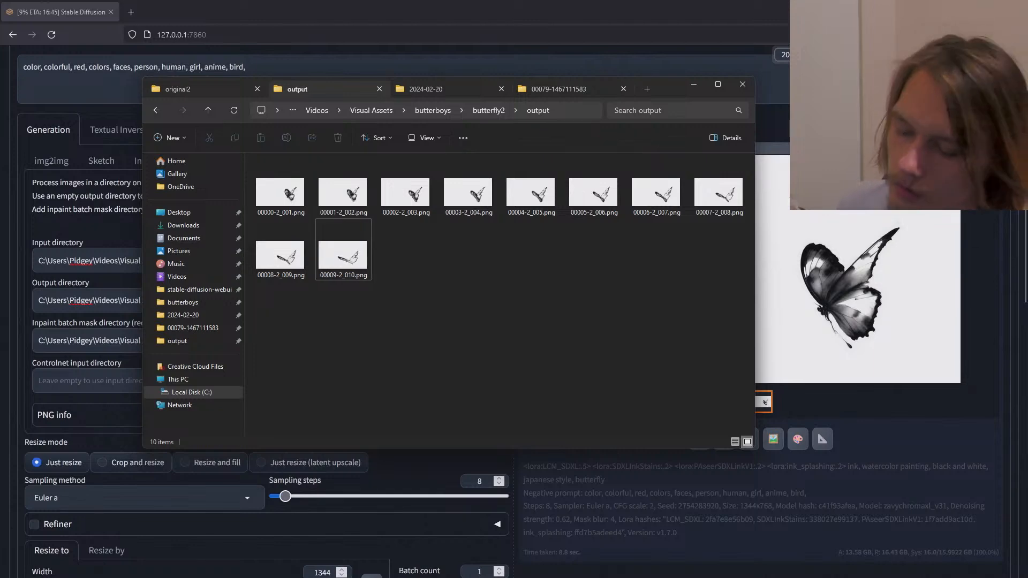
Step: Switch to the stable diffusion console to check the batch progress
key("alt+Tab")
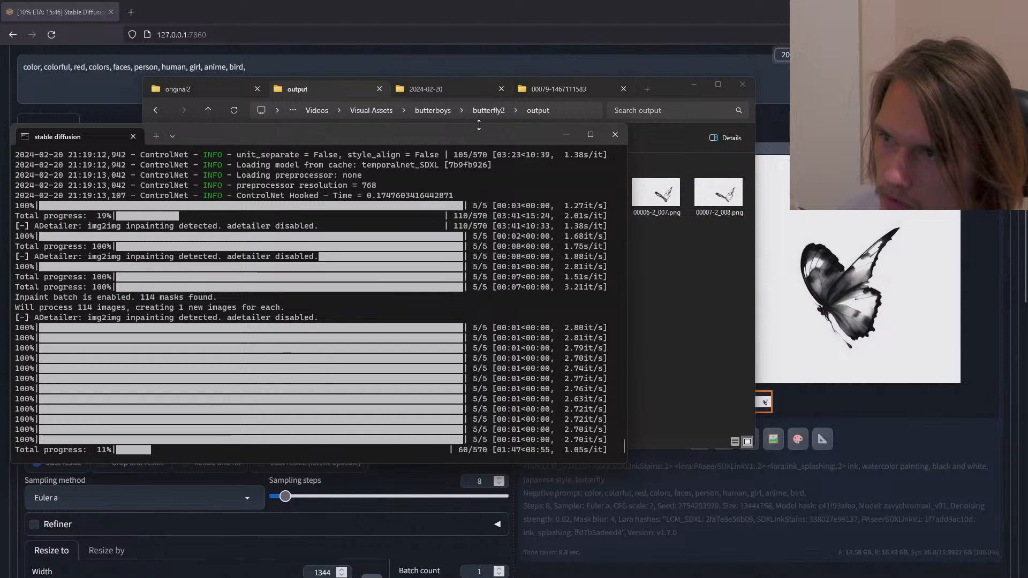
left_click_drag(480, 126, 478, 120)
Step: Return to the butterfly2 output folder and open frame 00014-2_015.png for review
left_click(670, 262)
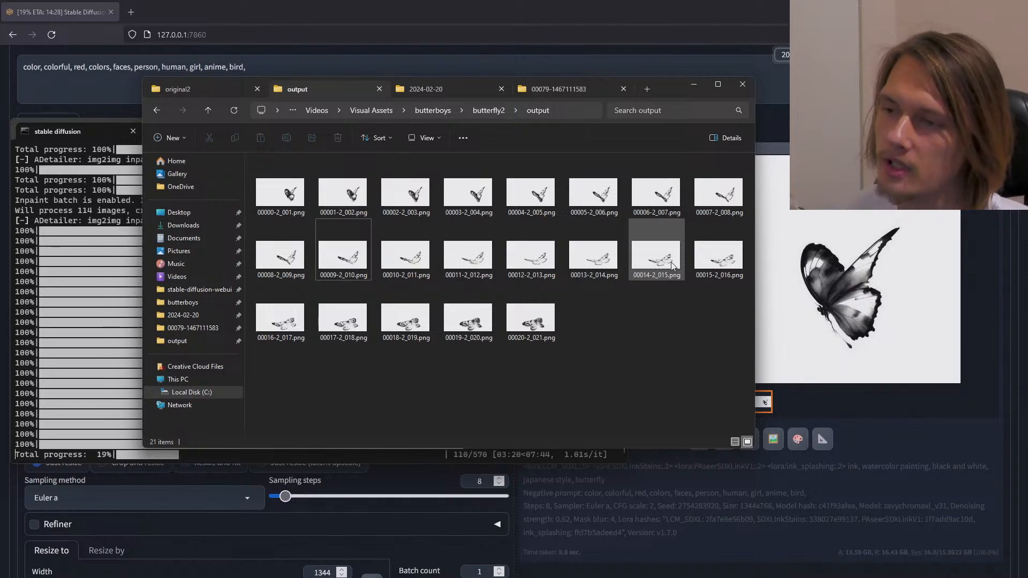
double_click(673, 264)
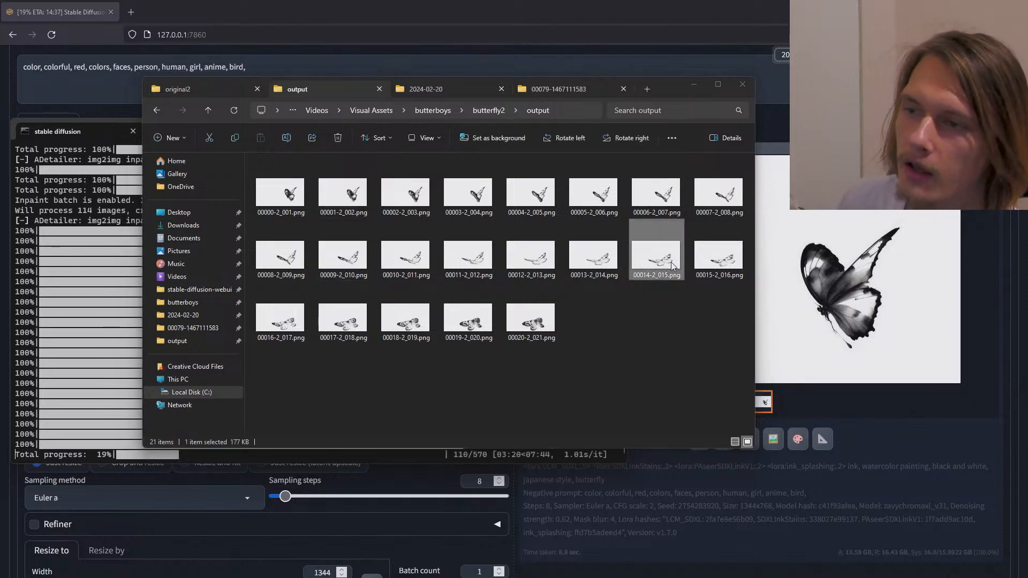
Step: Flip back and forth through output frames 00015-2_016.png to 00020-2_021.png to check pattern consistency, and close the viewer
key("Right")
key("Right")
key("Right")
key("Right")
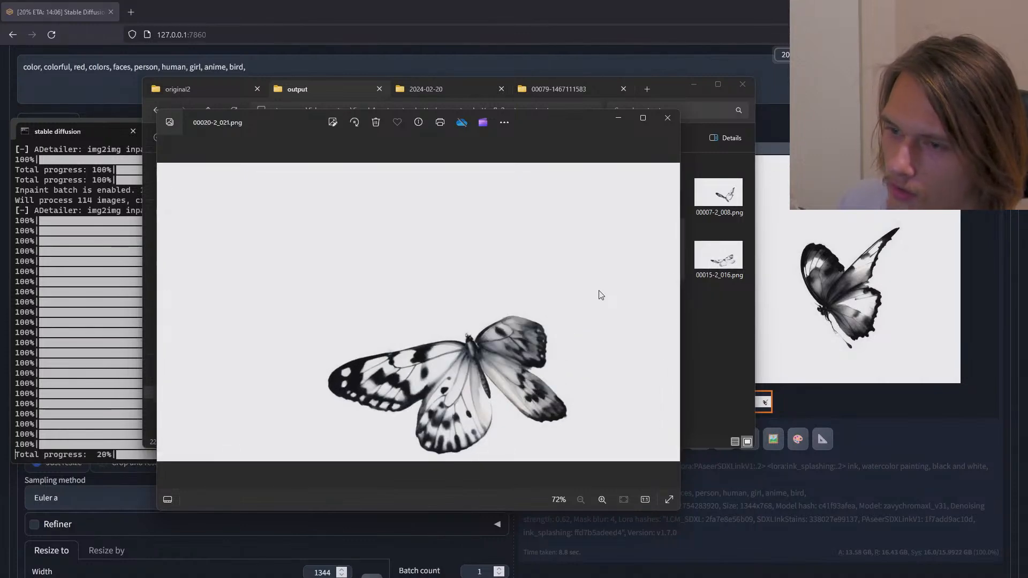
key("Left")
key("Right")
key("Right")
key("Right")
key("Right")
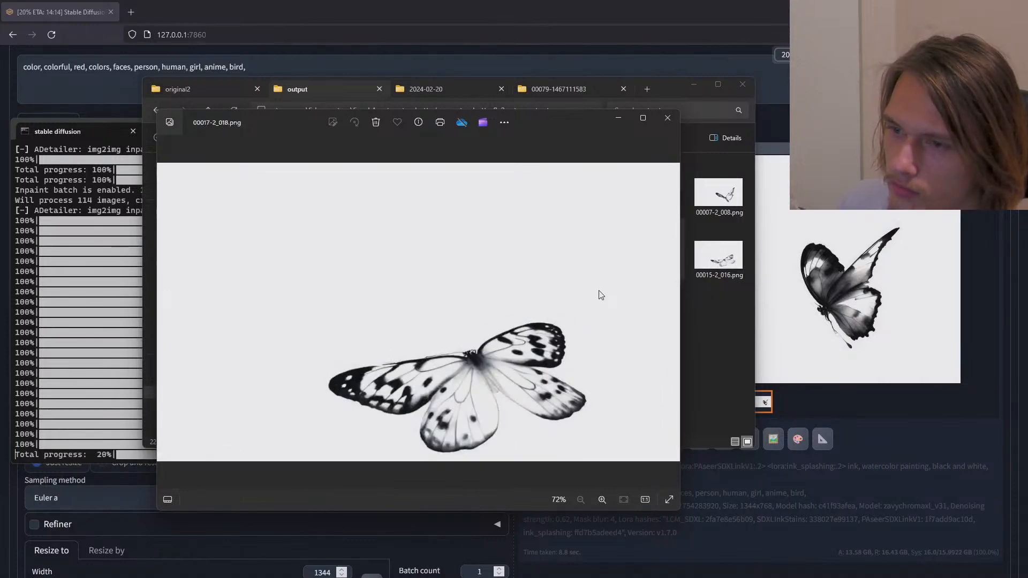
key("Left")
key("Left")
key("Left")
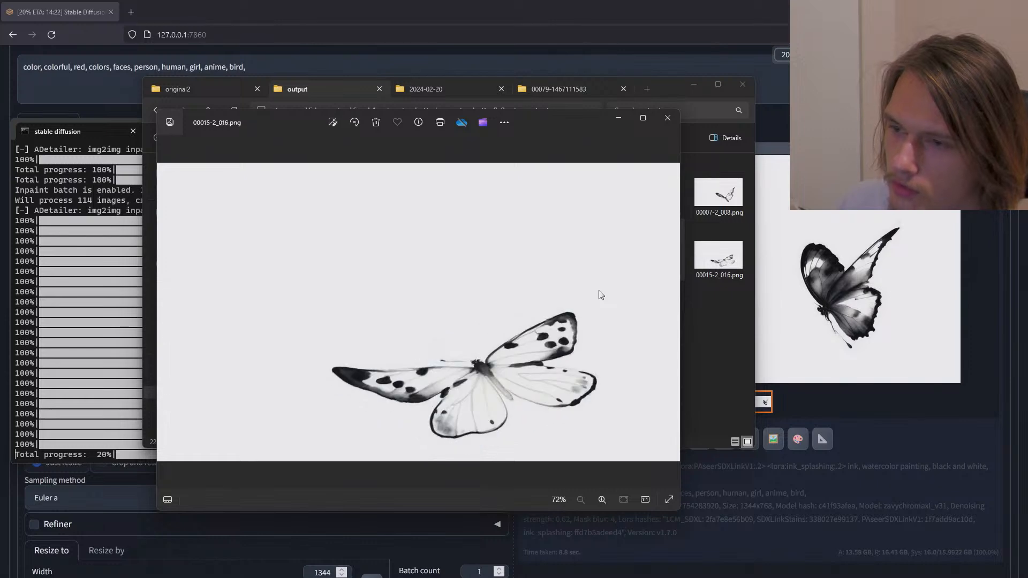
key("Right")
key("Right")
key("Right")
key("Right")
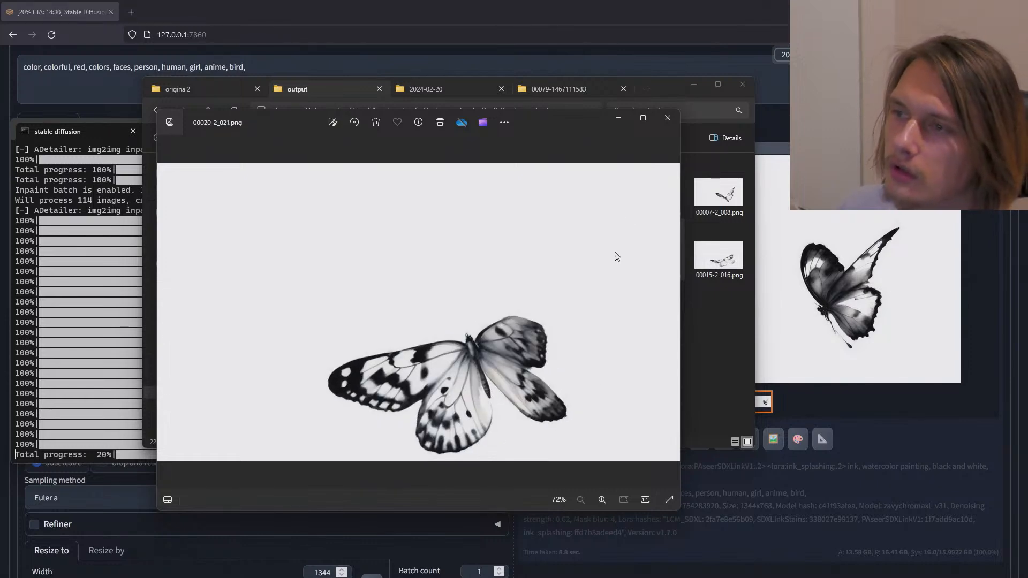
left_click(674, 118)
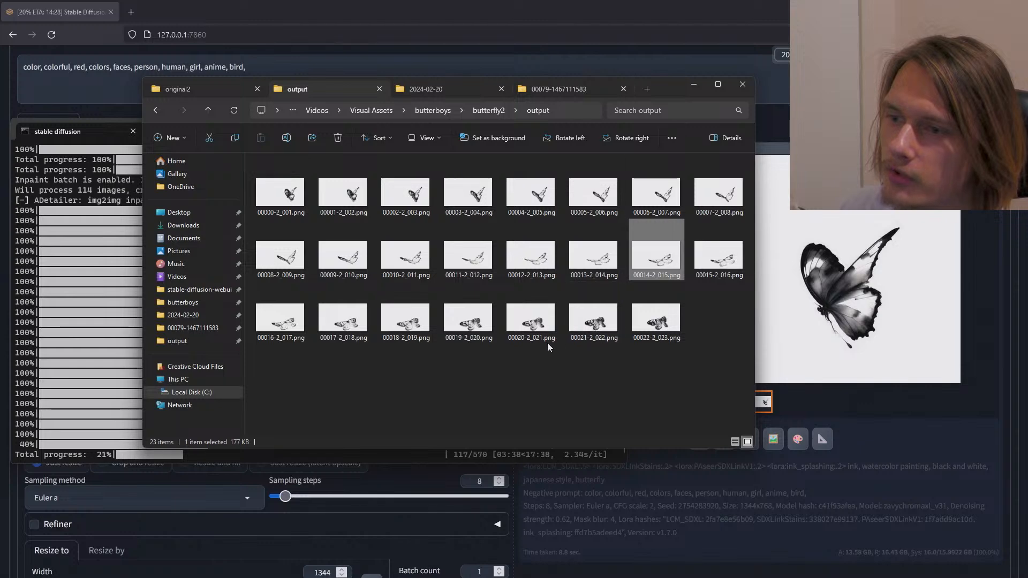
Step: Open 00018-2_019.png, flip through its neighbouring frames and back to 00010-2_011.png to examine the wing pattern, and close it
left_click(427, 322)
double_click(427, 322)
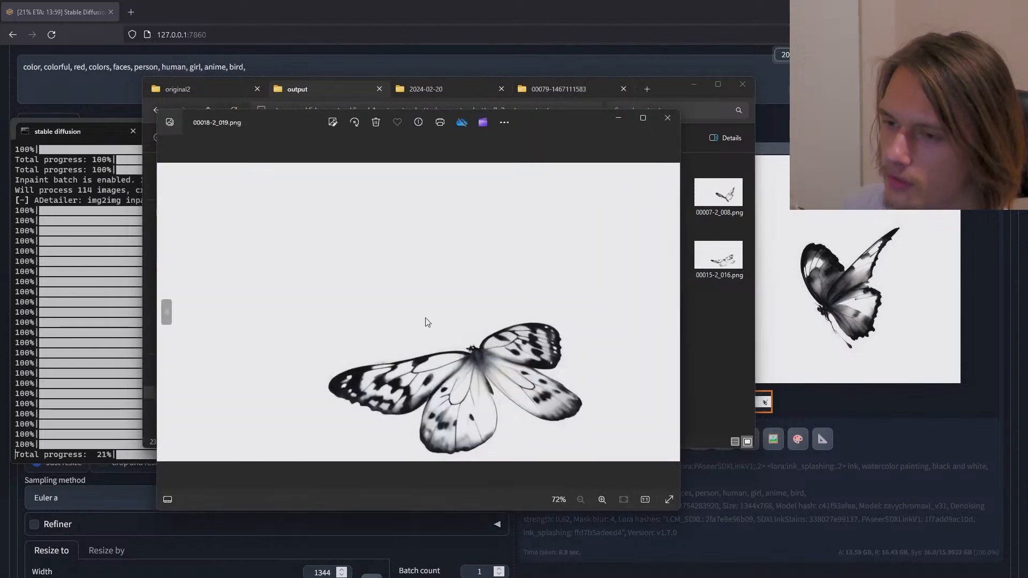
key("Right")
key("Right")
key("Right")
key("Left")
key("Left")
key("Left")
key("Left")
key("Left")
key("Left")
key("Left")
key("Left")
key("Left")
key("Left")
key("Left")
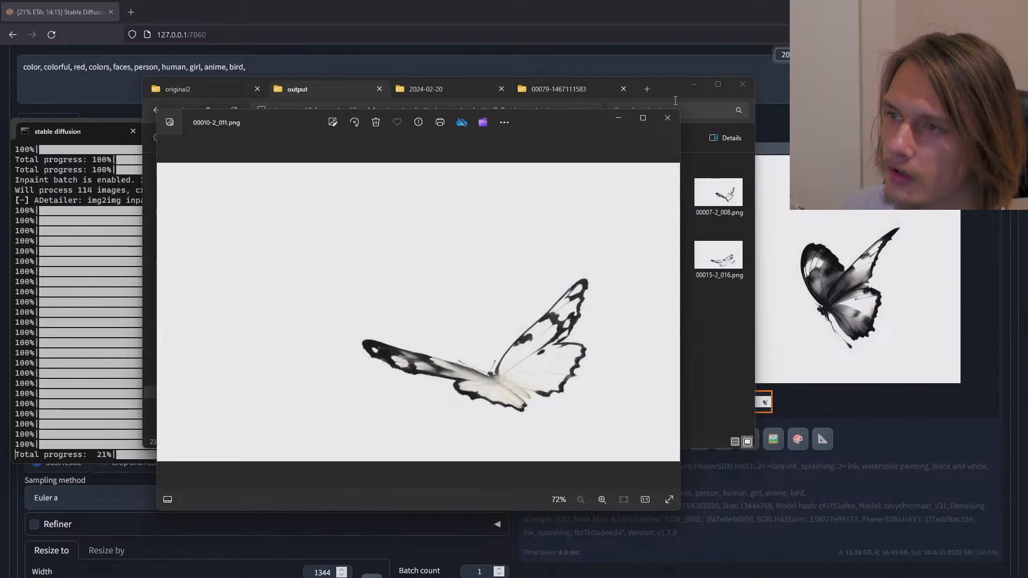
left_click(667, 119)
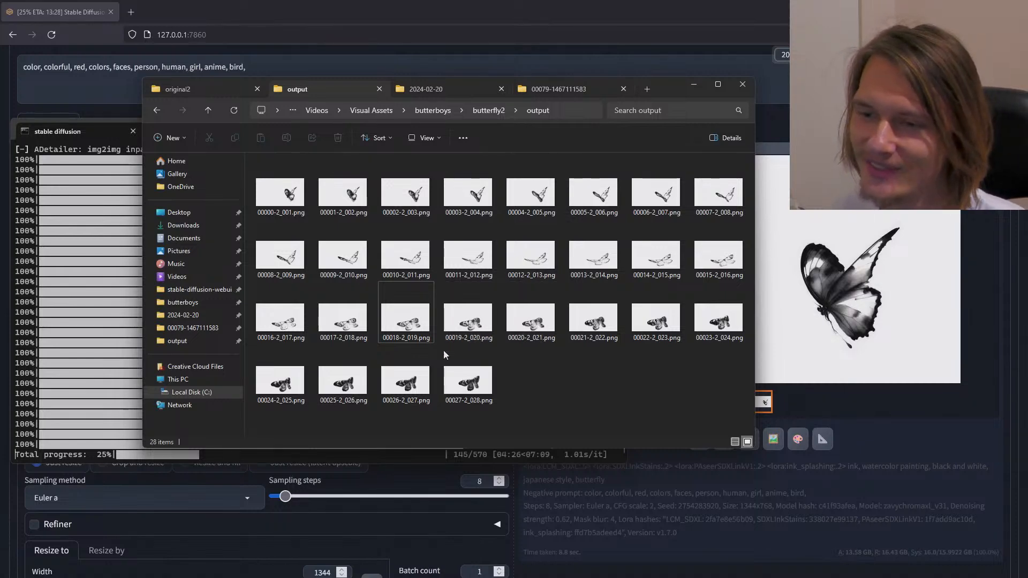
Step: Open output frame 00026-2_027.png and flip backward to 00014-2_015.png to examine how the ink shading changes
double_click(397, 369)
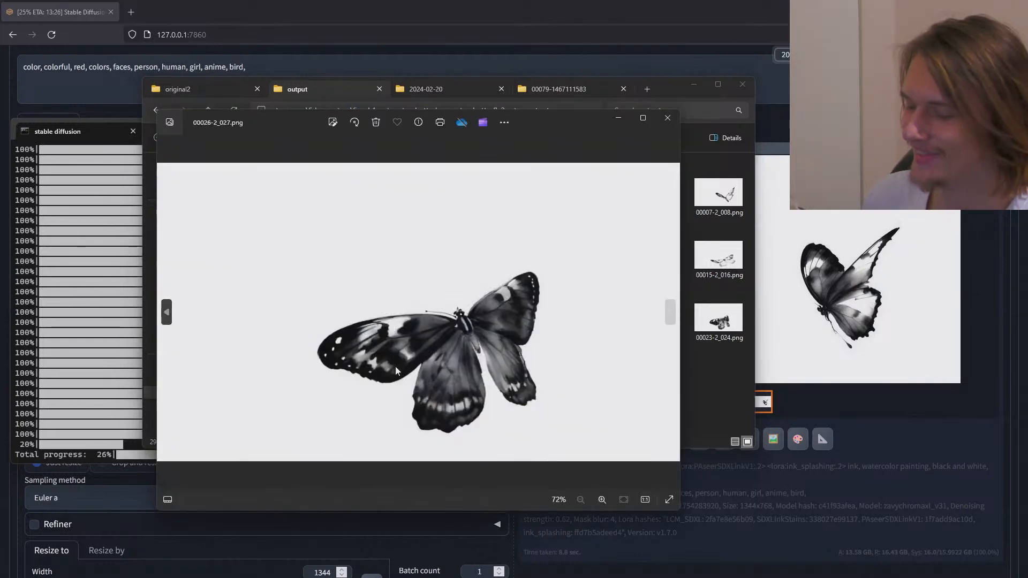
key("Left")
key("Left")
key("Left")
key("Left")
key("Left")
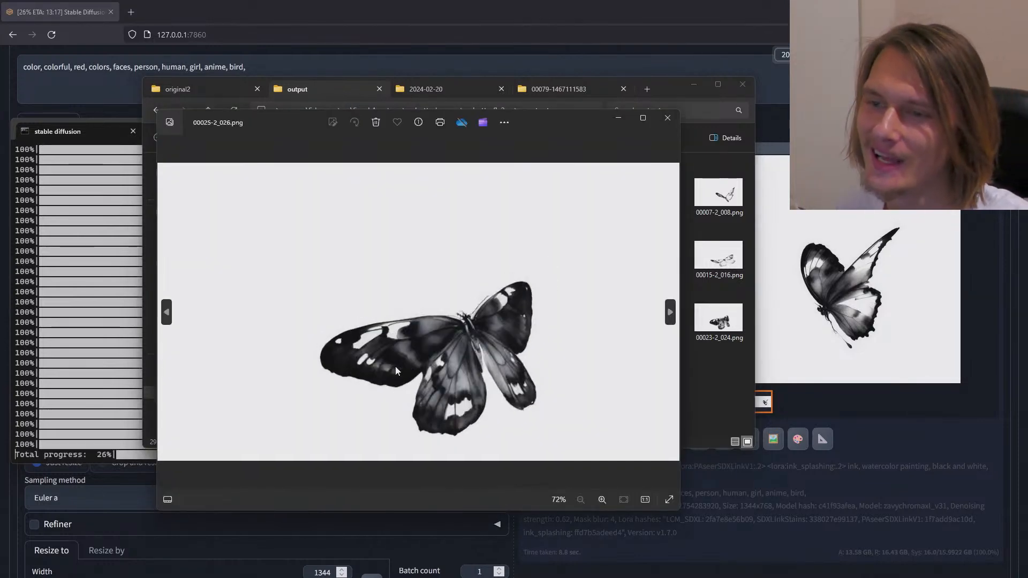
key("Left")
key("Left")
key("Left")
key("Left")
key("Left")
key("Left")
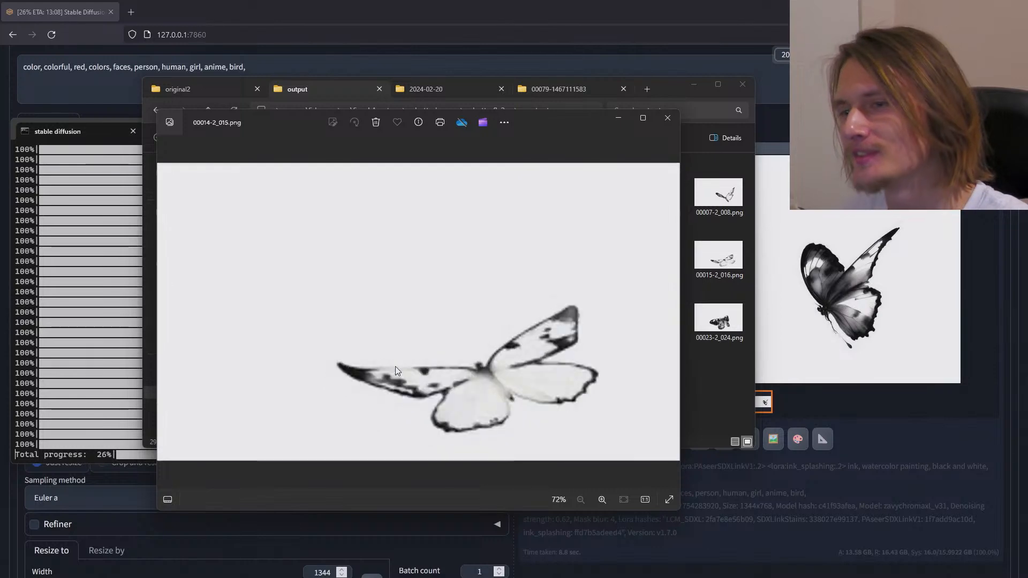
Step: Flip forward from 00014-2_015.png to 00028-2_029.png to examine the wing motion, and return to the output folder
key("Right")
key("Right")
key("Right")
key("Right")
key("Right")
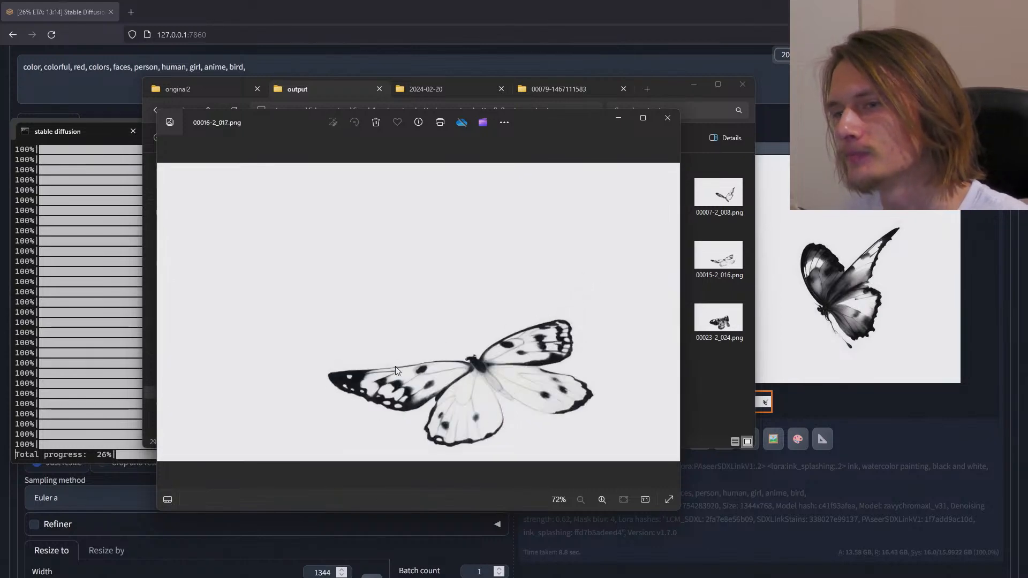
key("Right")
key("Right")
key("Right")
key("Right")
key("Right")
key("Right")
key("Right")
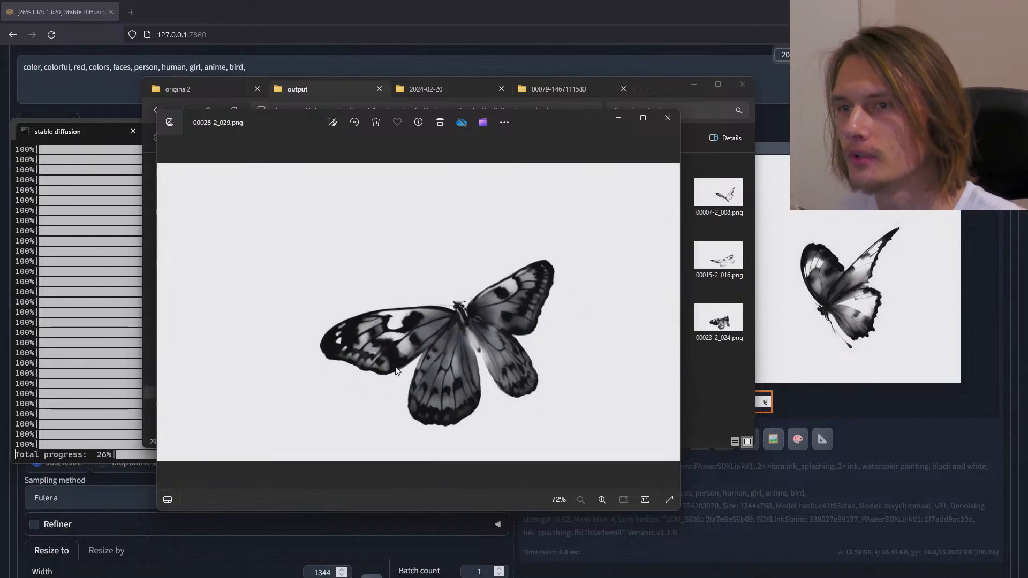
left_click(667, 118)
left_click(662, 394)
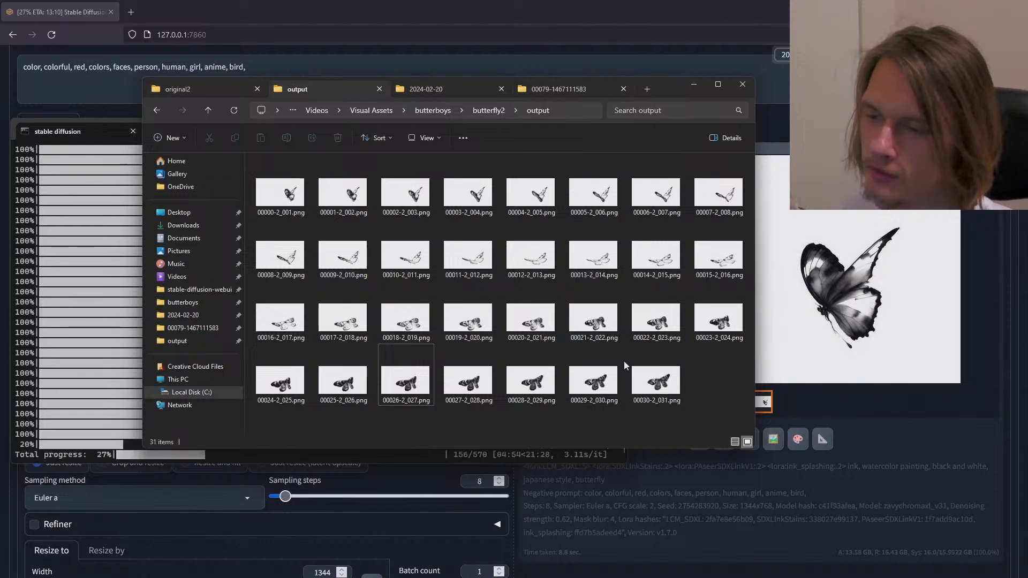
Step: Open output frame 00029-2_030.png, move it aside, and open its source frame 2_030.png from the butterfly2 original folder
double_click(592, 381)
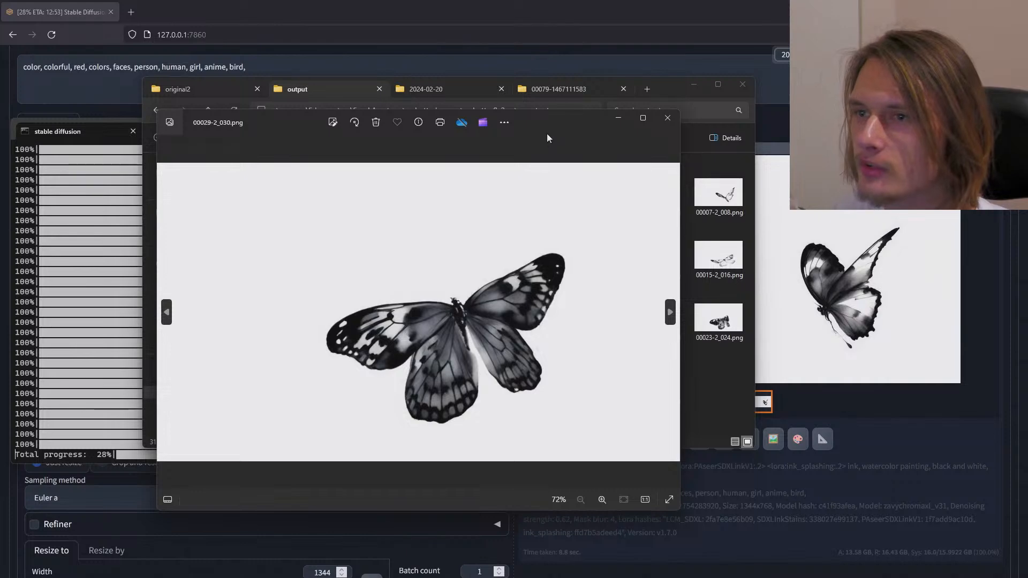
left_click_drag(558, 119, 854, 118)
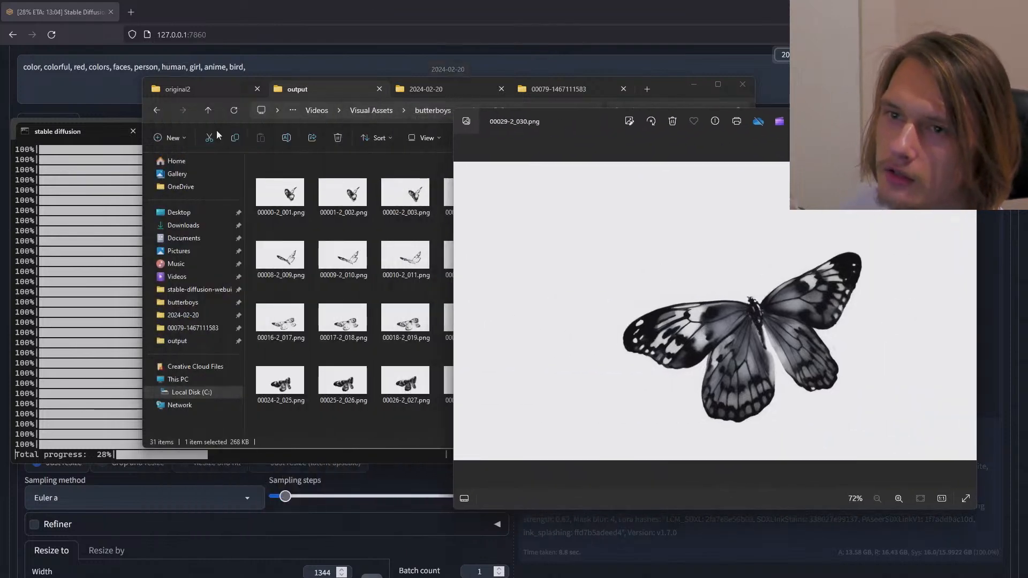
left_click(210, 113)
left_click(210, 112)
double_click(342, 196)
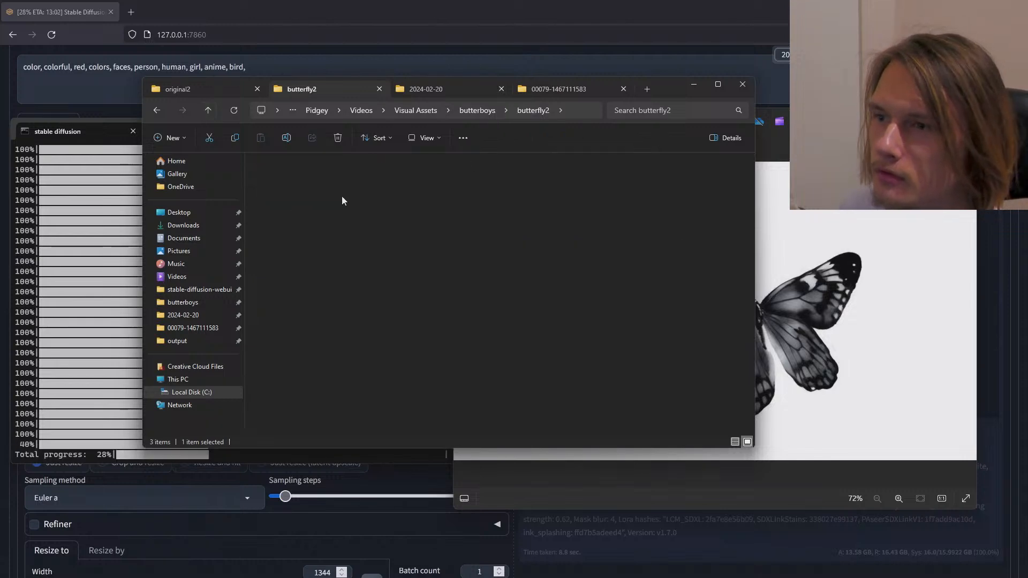
scroll(449, 273, "down", 4)
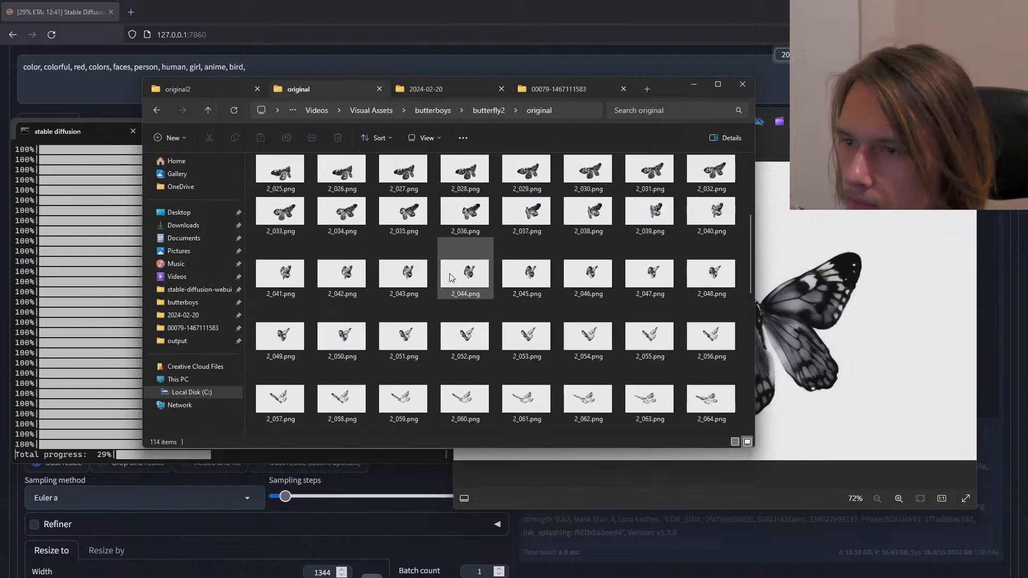
double_click(595, 181)
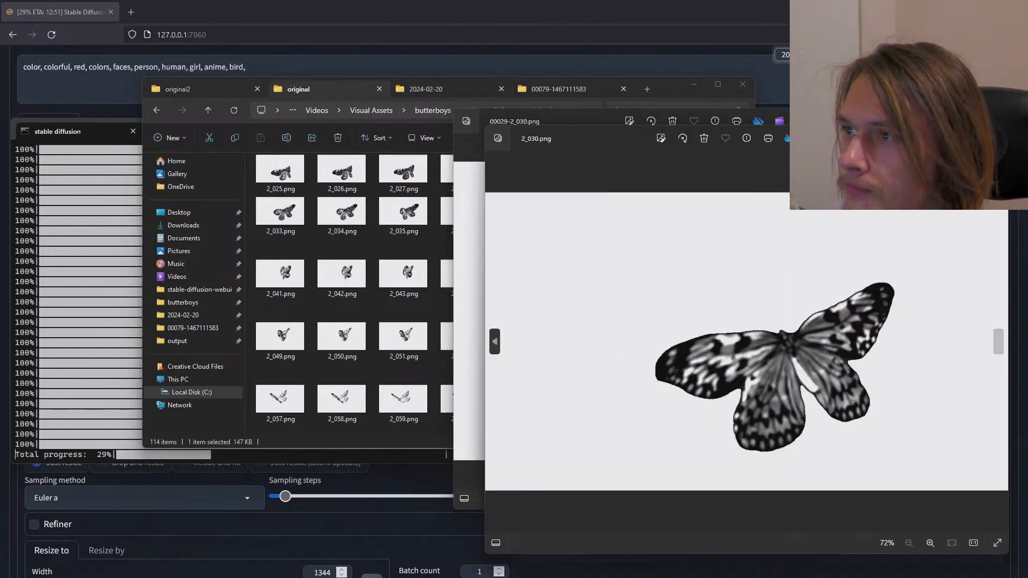
Step: Arrange 2_030.png and 00029-2_030.png side by side at the same height to compare the source with the inpainted frame
left_click_drag(643, 133, 439, 117)
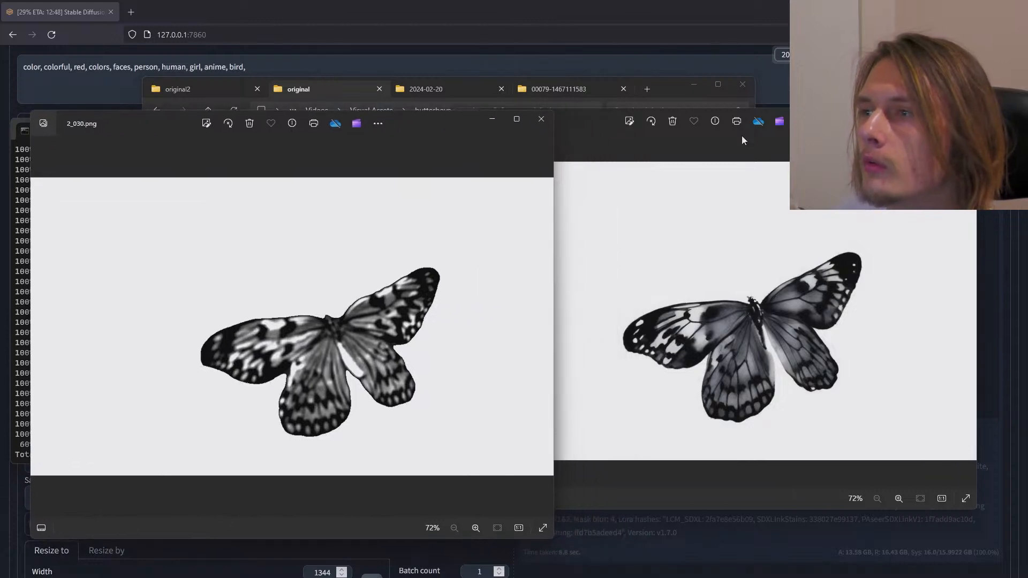
mouse_move(835, 121)
left_mouse_down()
mouse_move(813, 128)
mouse_move(830, 123)
left_mouse_up()
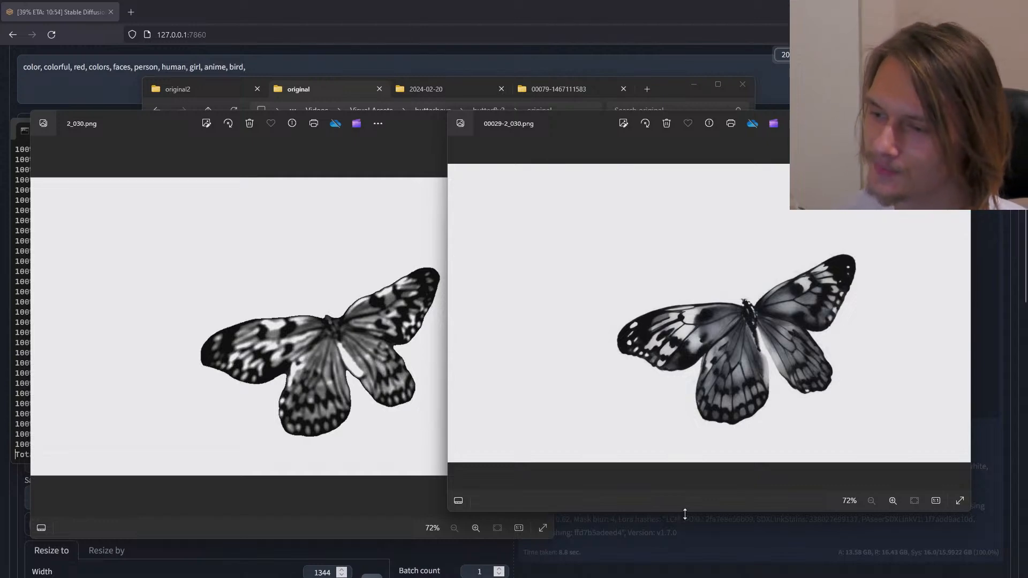
left_click_drag(685, 513, 686, 539)
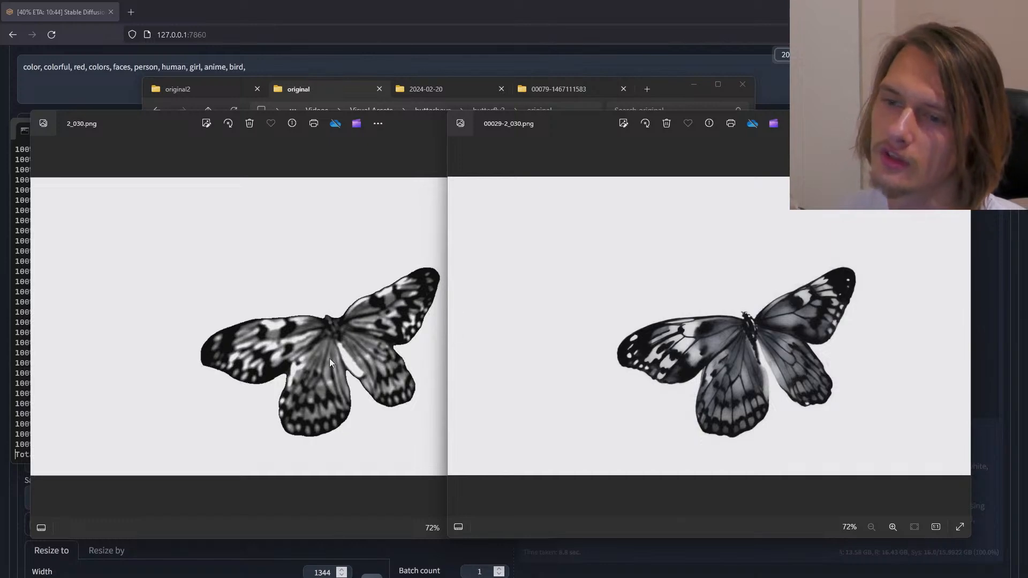
Step: Bring the original folder window forward, lower it slightly, and switch to the stable diffusion console to check the batch progress
left_click(667, 86)
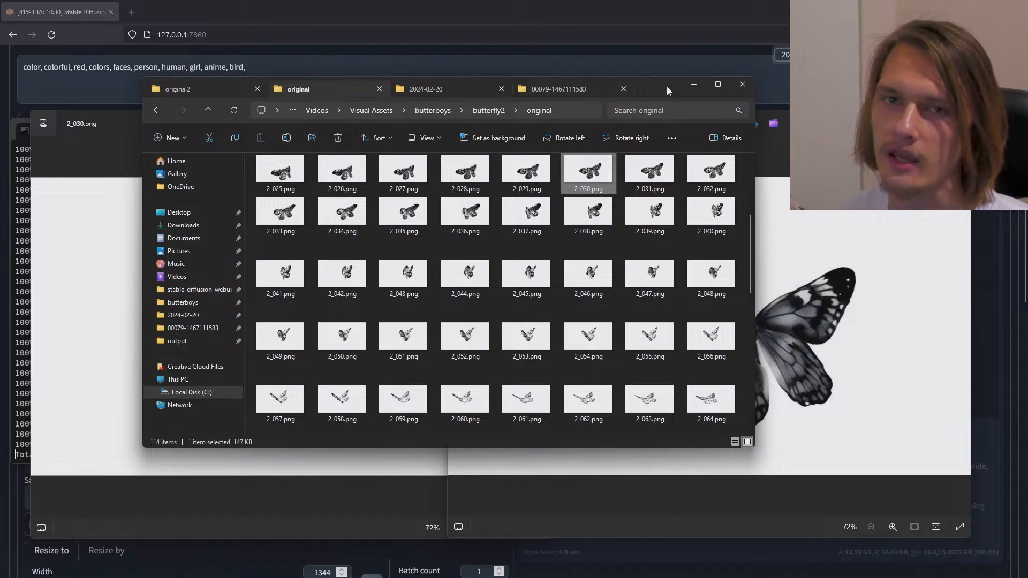
left_click_drag(667, 86, 673, 120)
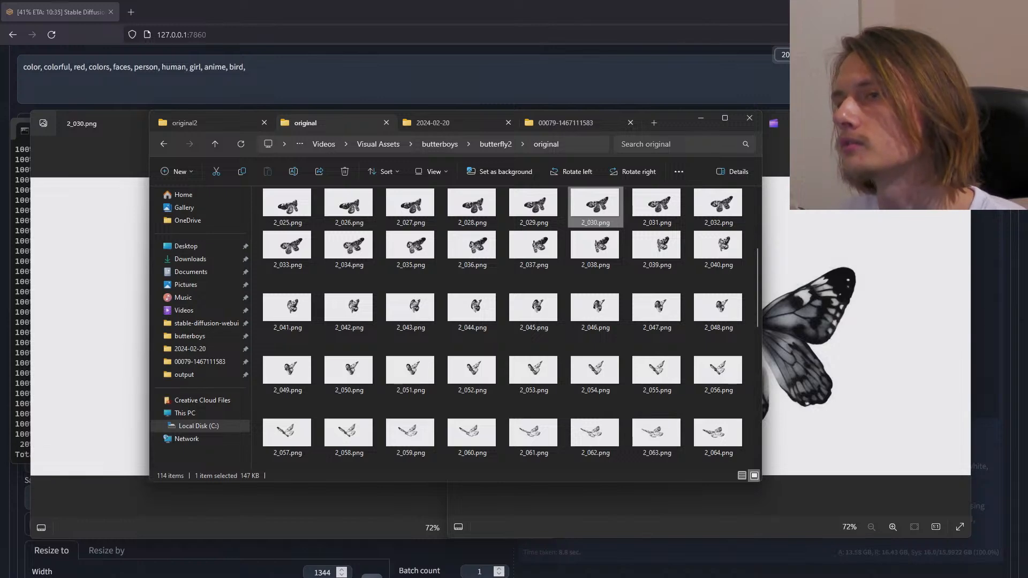
left_click_drag(676, 120, 676, 119)
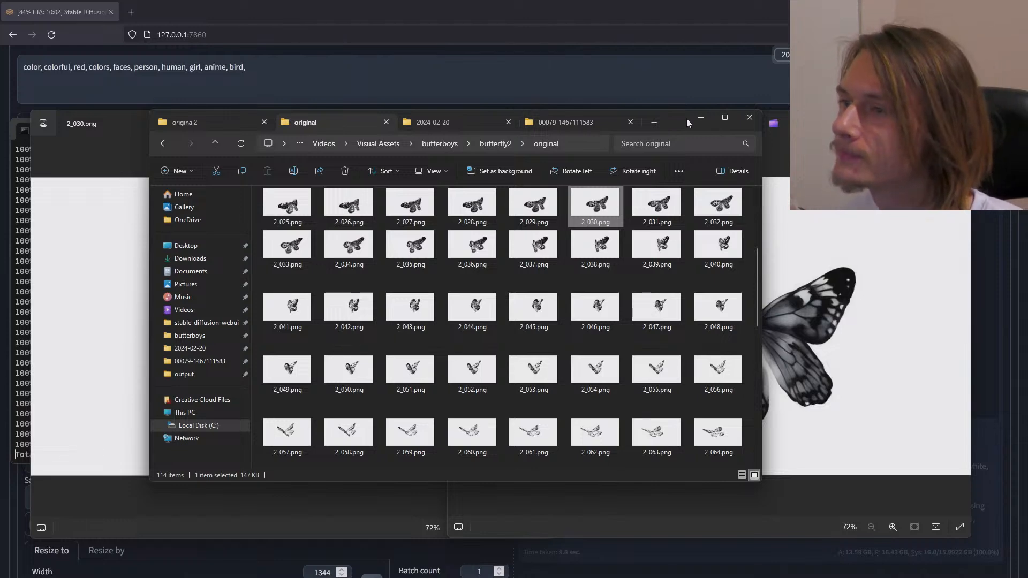
key("alt+Tab")
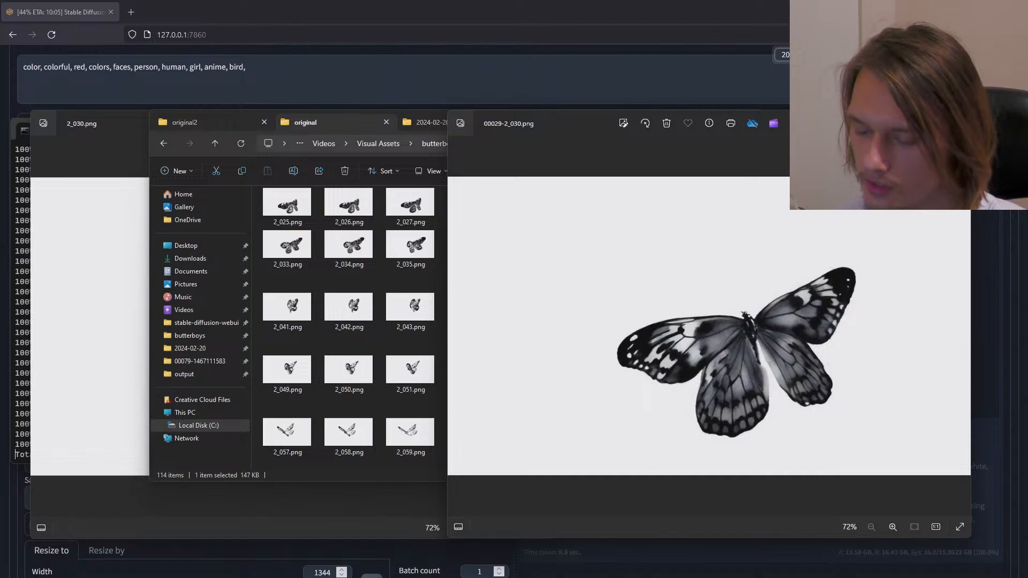
key("alt+Tab")
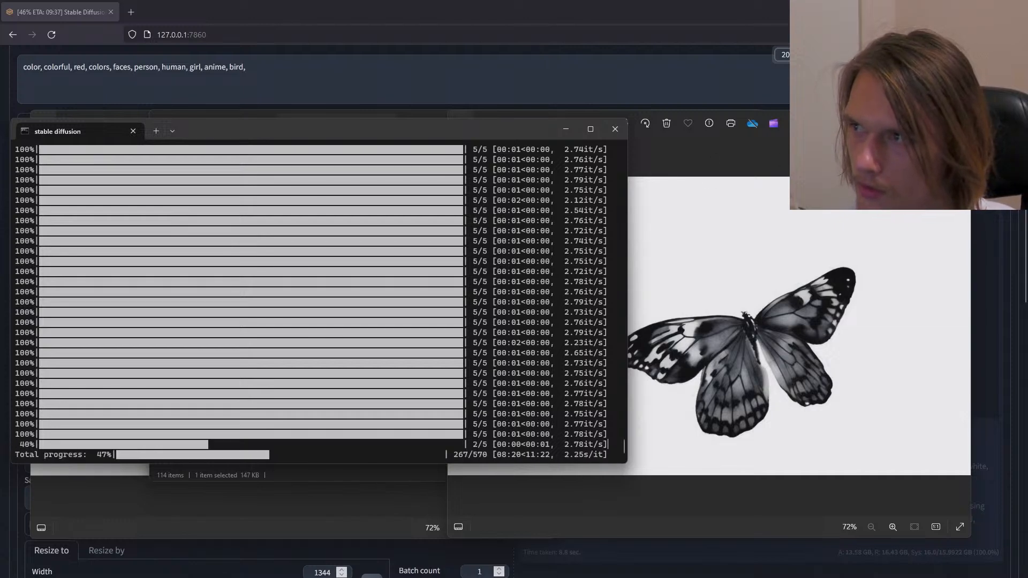
Step: Return to 00029-2_030.png and flip forward past 00035-2_036.png and back to 00031-2_032.png to examine the newer frames
left_click(798, 155)
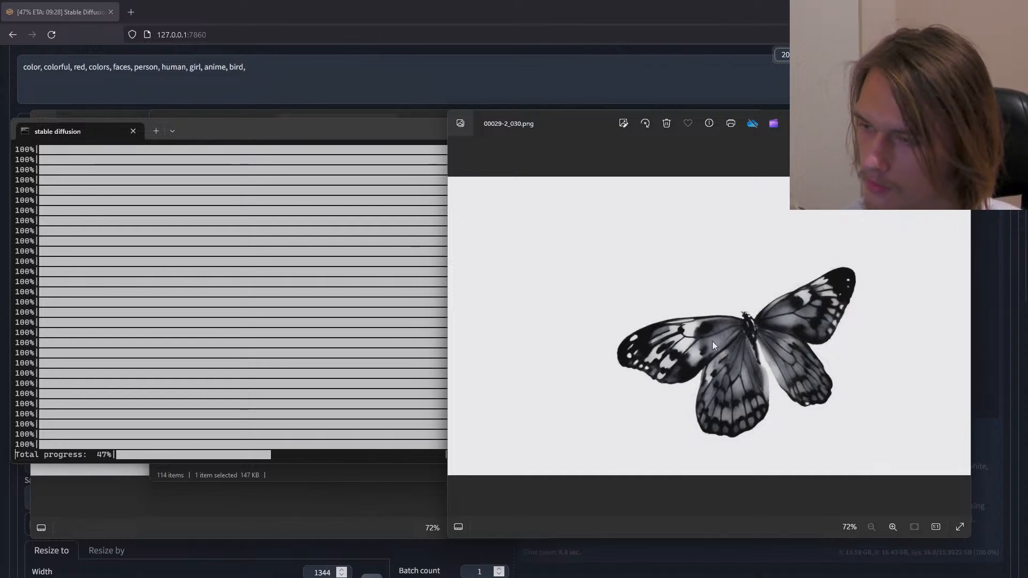
key("Right")
key("Right")
key("Right")
key("Right")
key("Right")
key("Right")
key("Right")
key("Right")
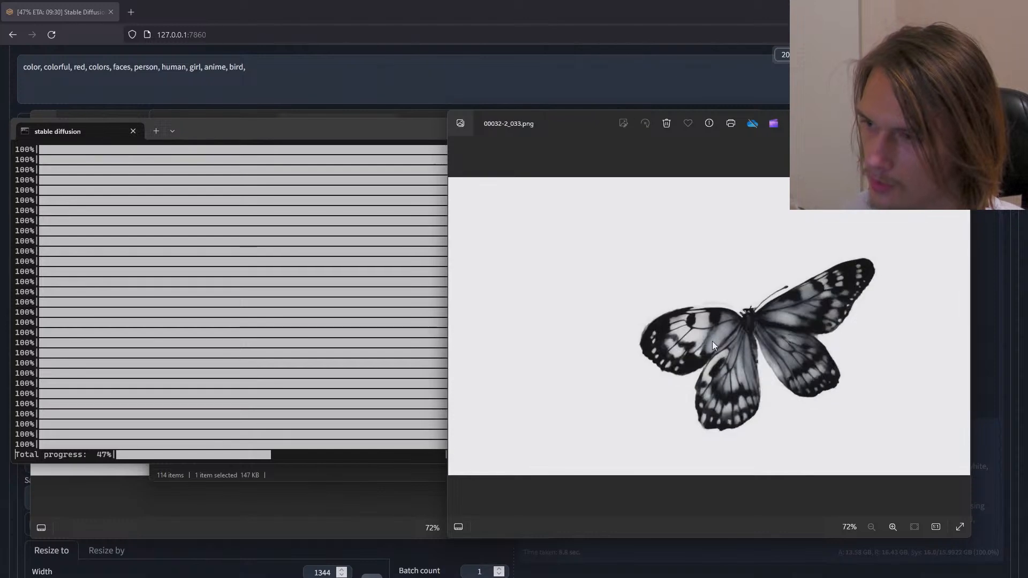
key("Left")
key("Left")
key("Left")
key("Left")
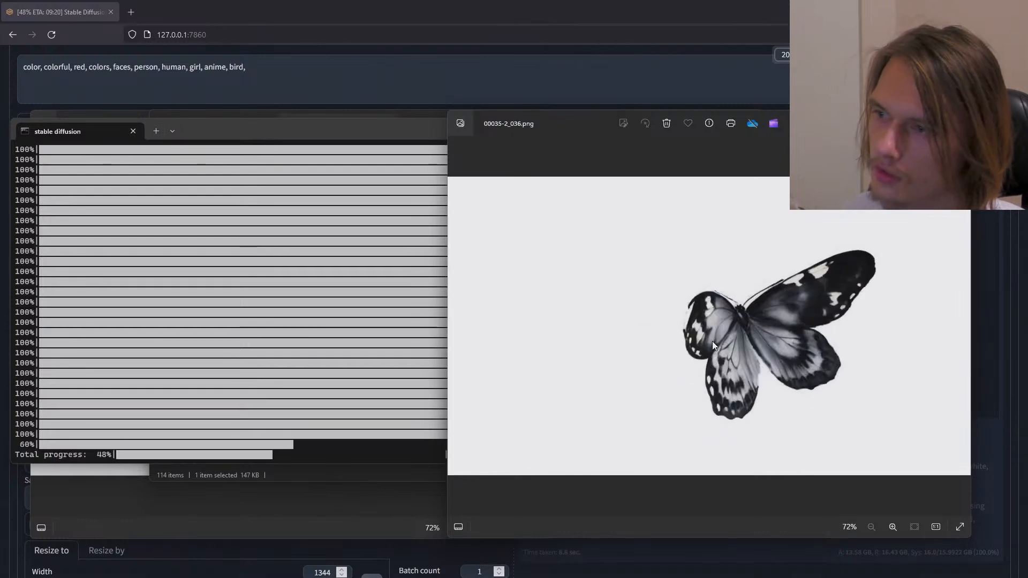
key("Left")
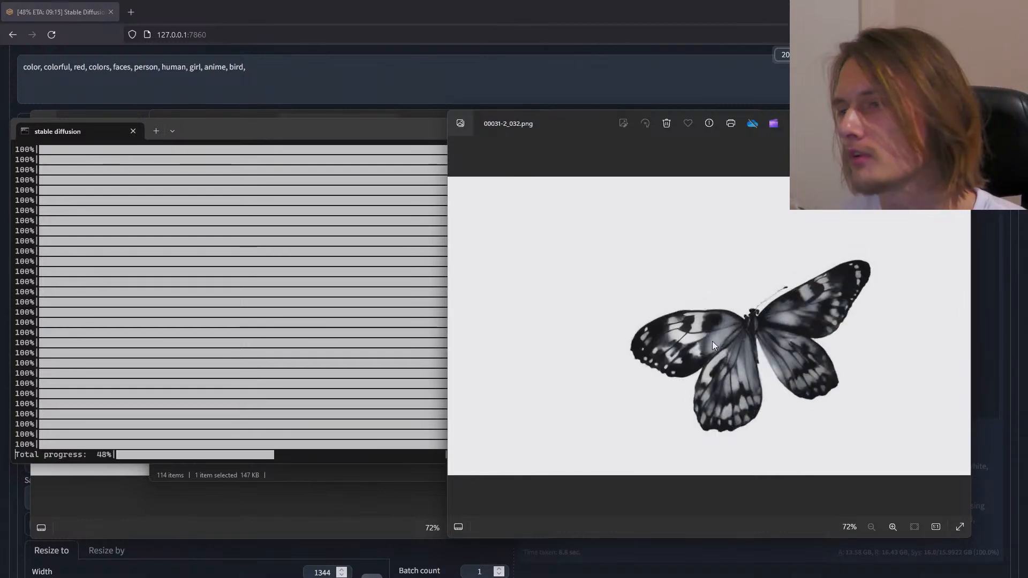
Step: Flip forward from 00031-2_032.png to 00039-2_040.png and back again to check the closing wings for consistency
key("Right")
key("Right")
key("Right")
key("Right")
key("Right")
key("Right")
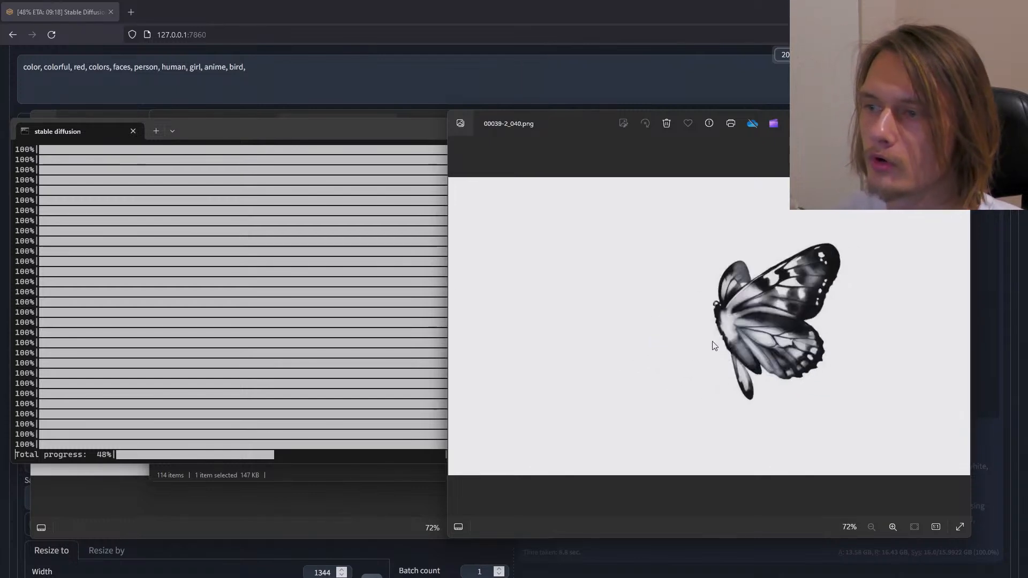
key("Left")
key("Left")
key("Left")
key("Left")
key("Left")
key("Left")
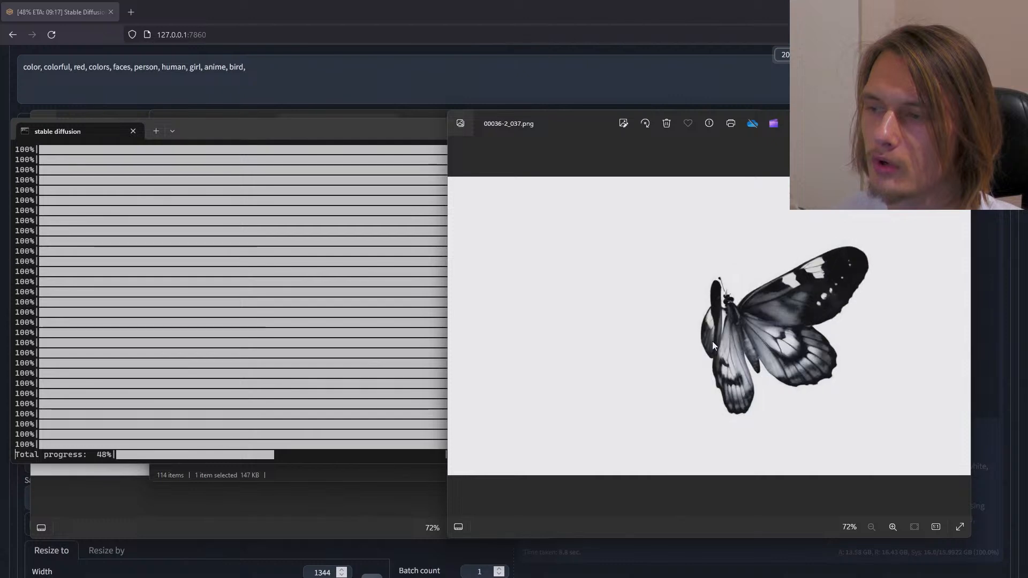
key("Left")
key("Left")
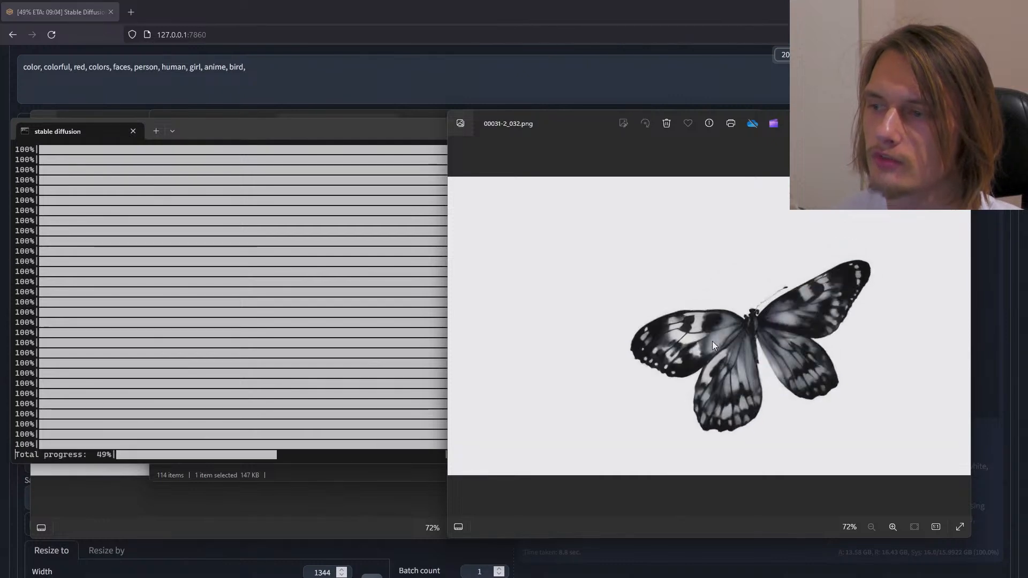
key("Right")
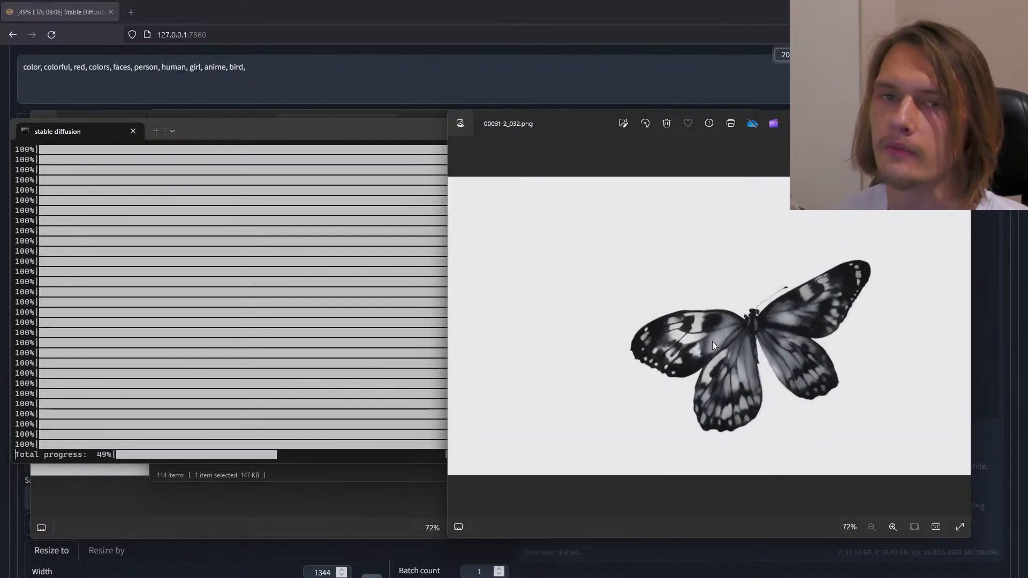